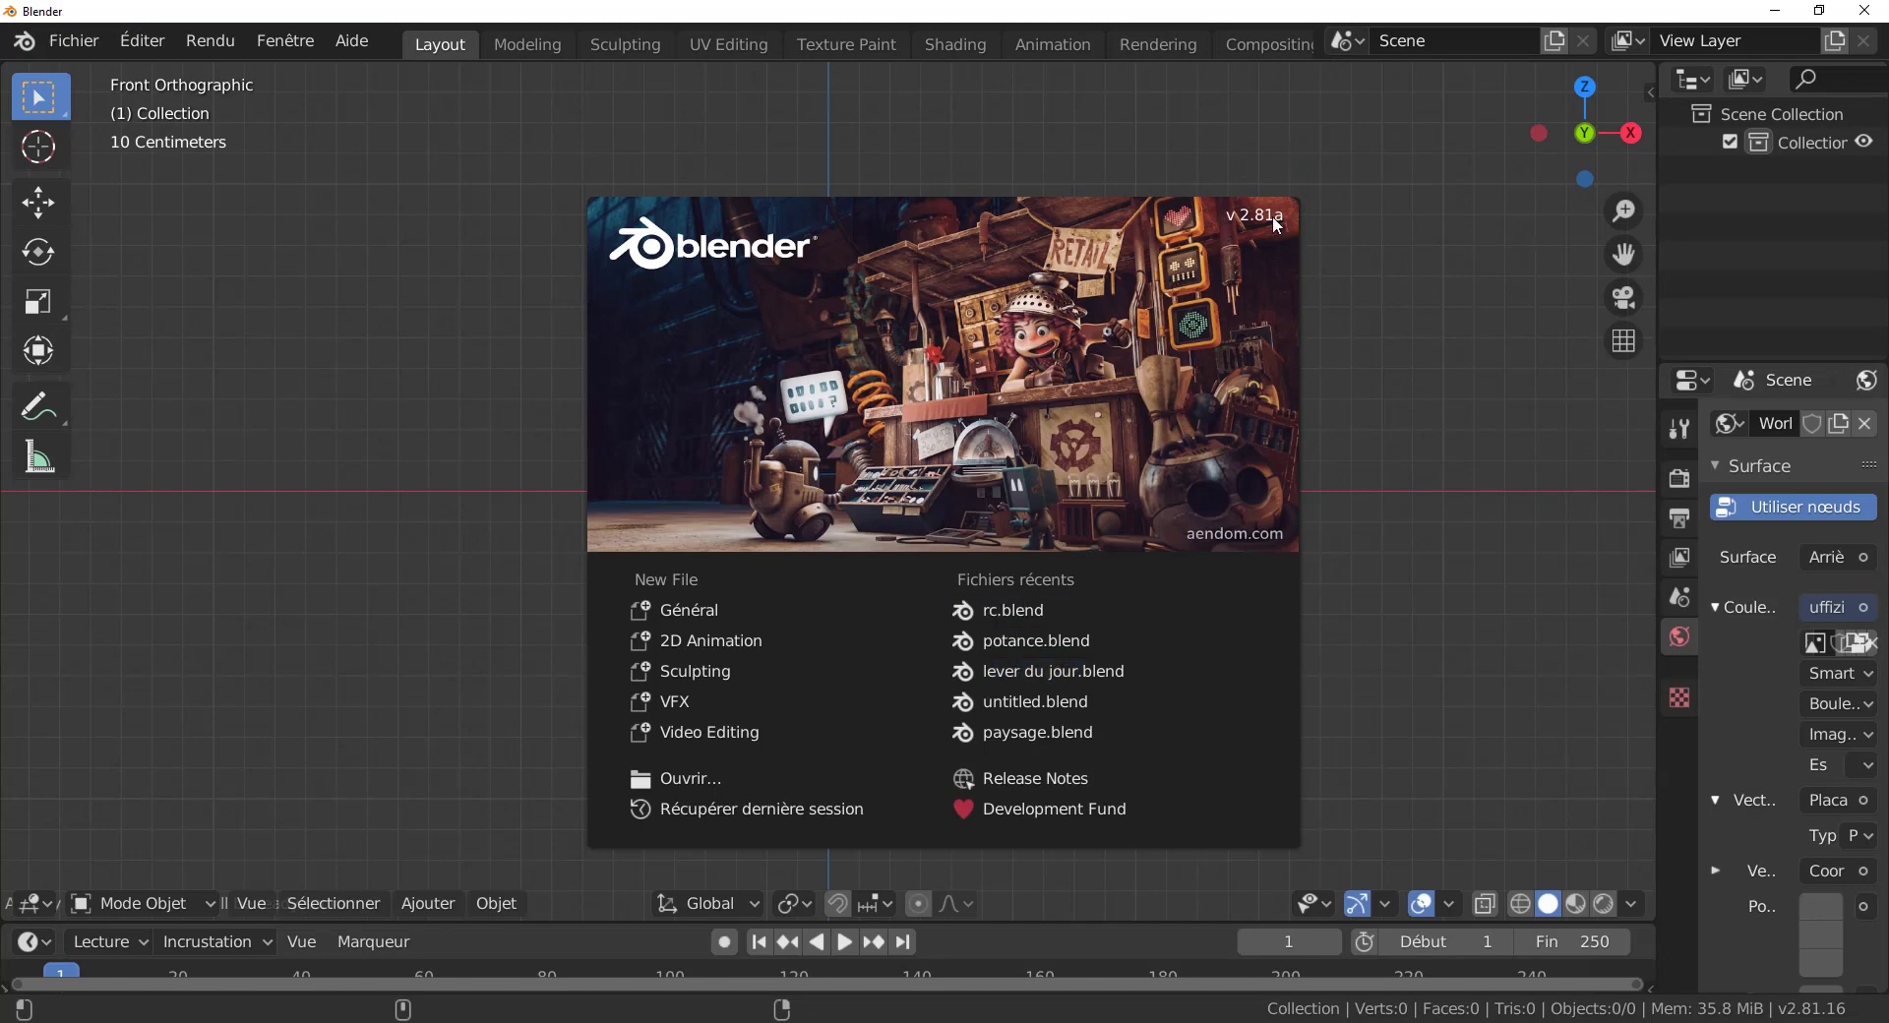
# Dismiss the splash screen, add a mesh circle at the origin and rotate it 90° about the global X axis.
pyautogui.click(1383, 364)
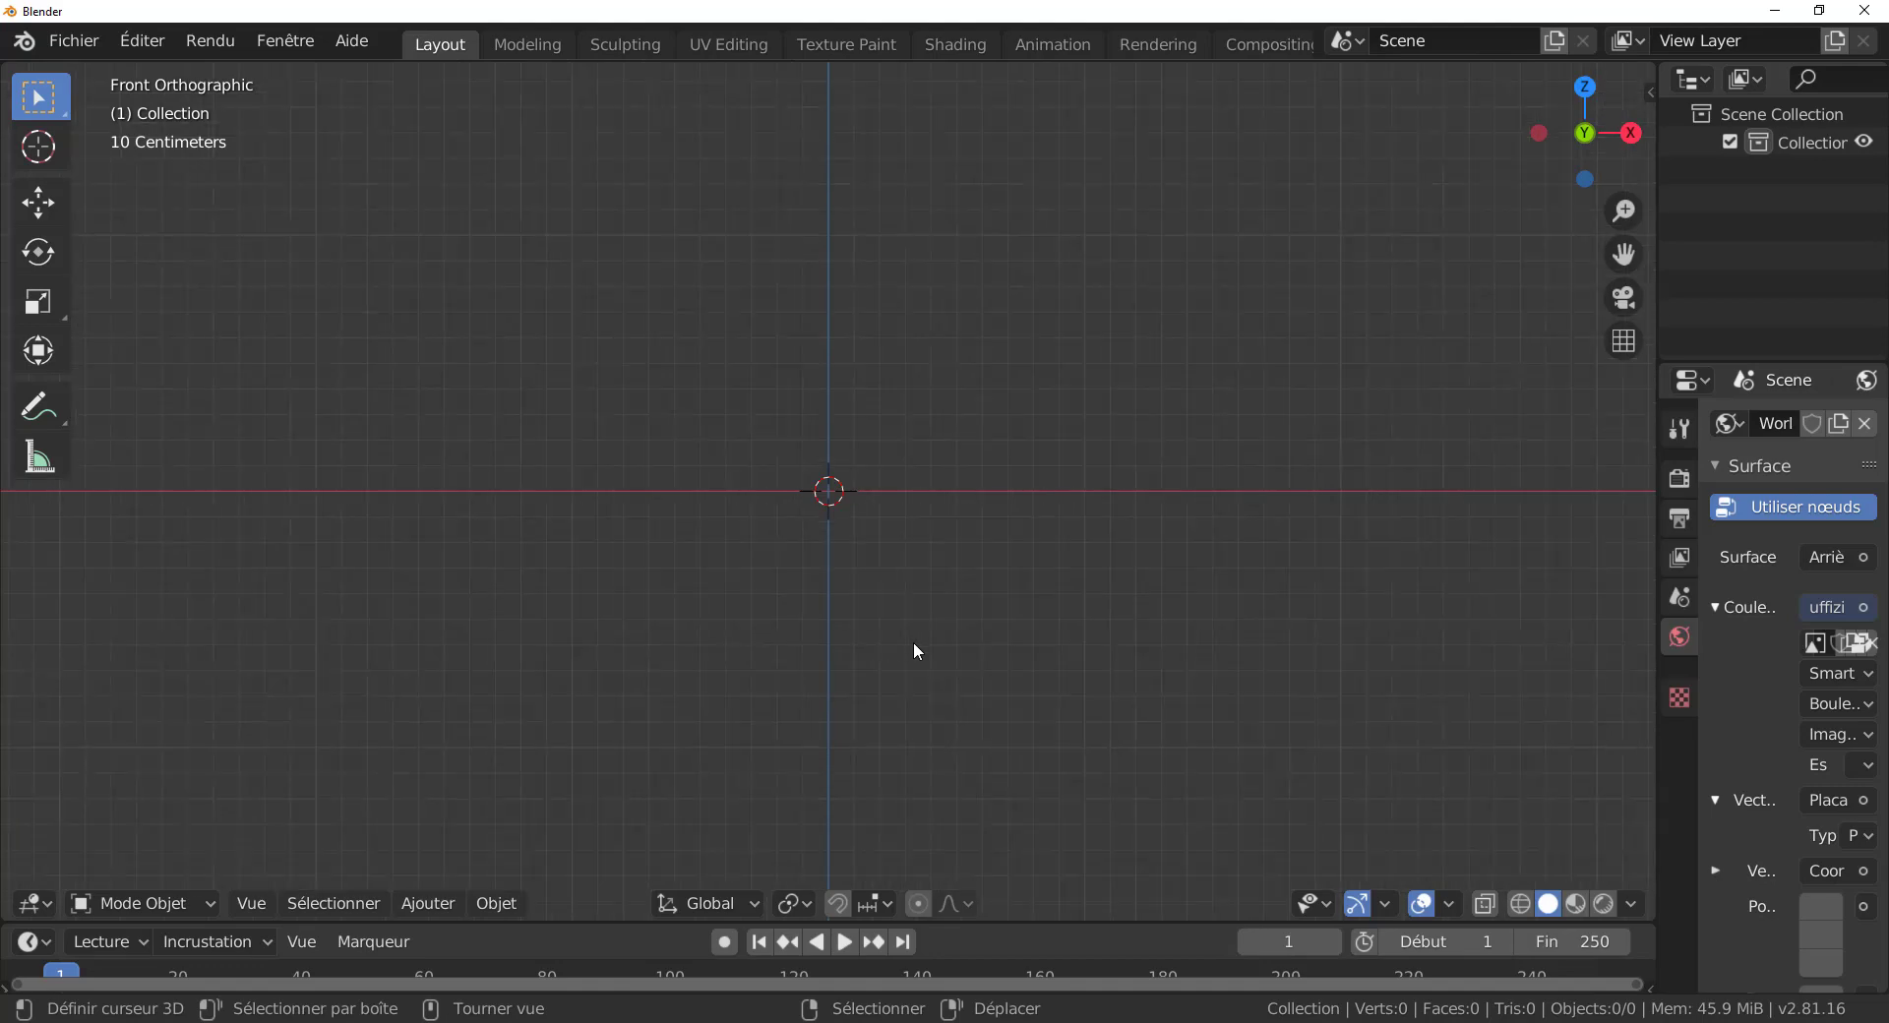
pyautogui.click(334, 905)
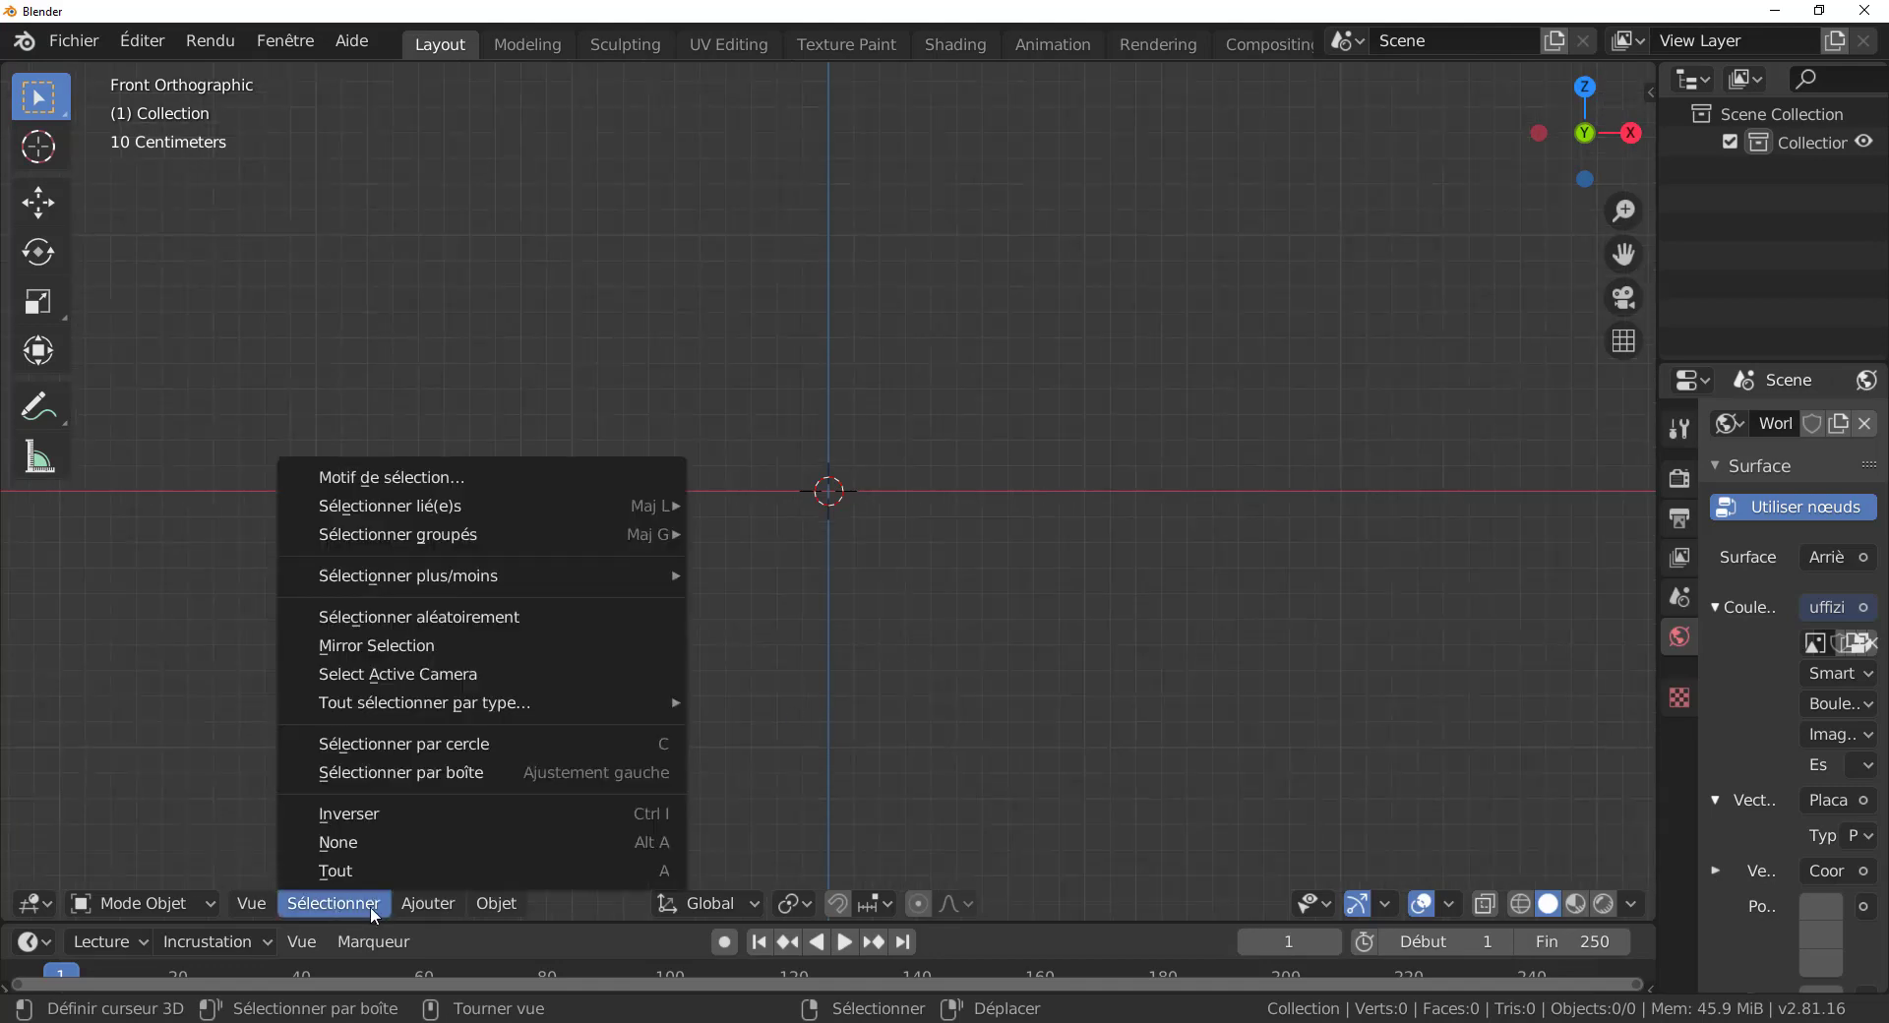
pyautogui.moveTo(487, 914)
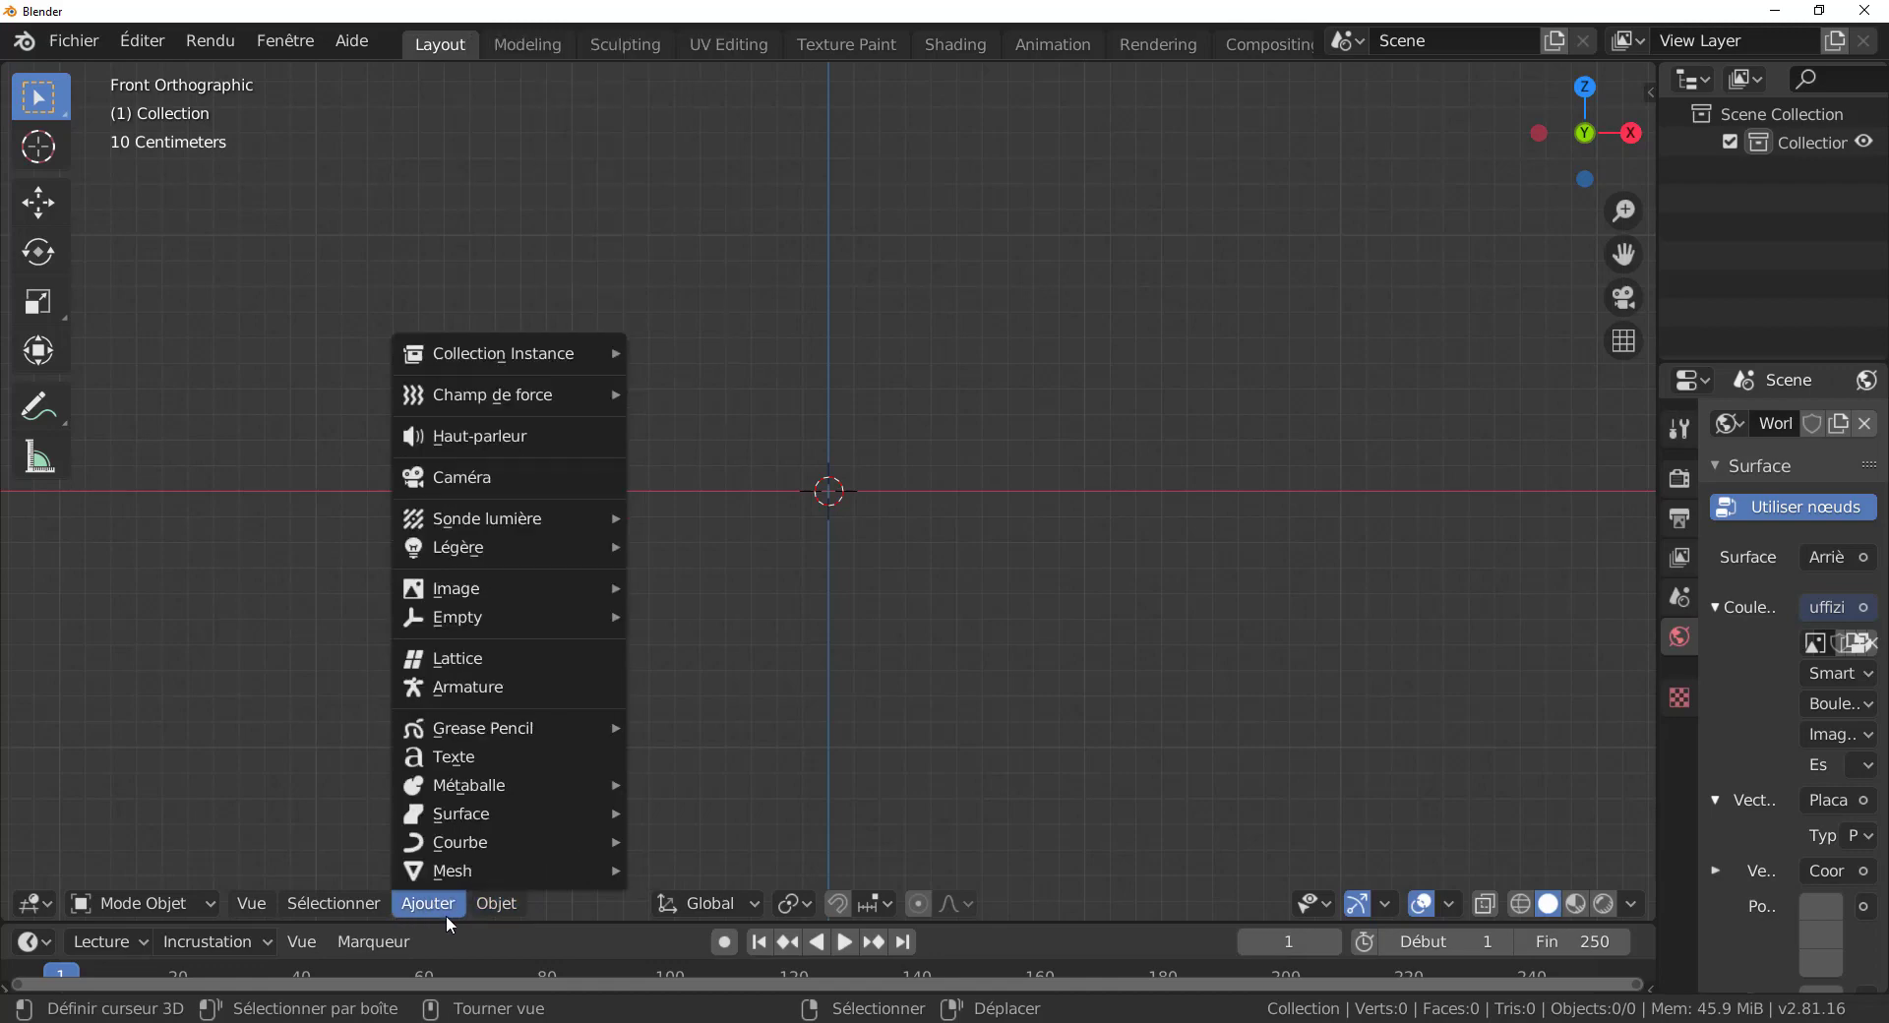
pyautogui.moveTo(448, 872)
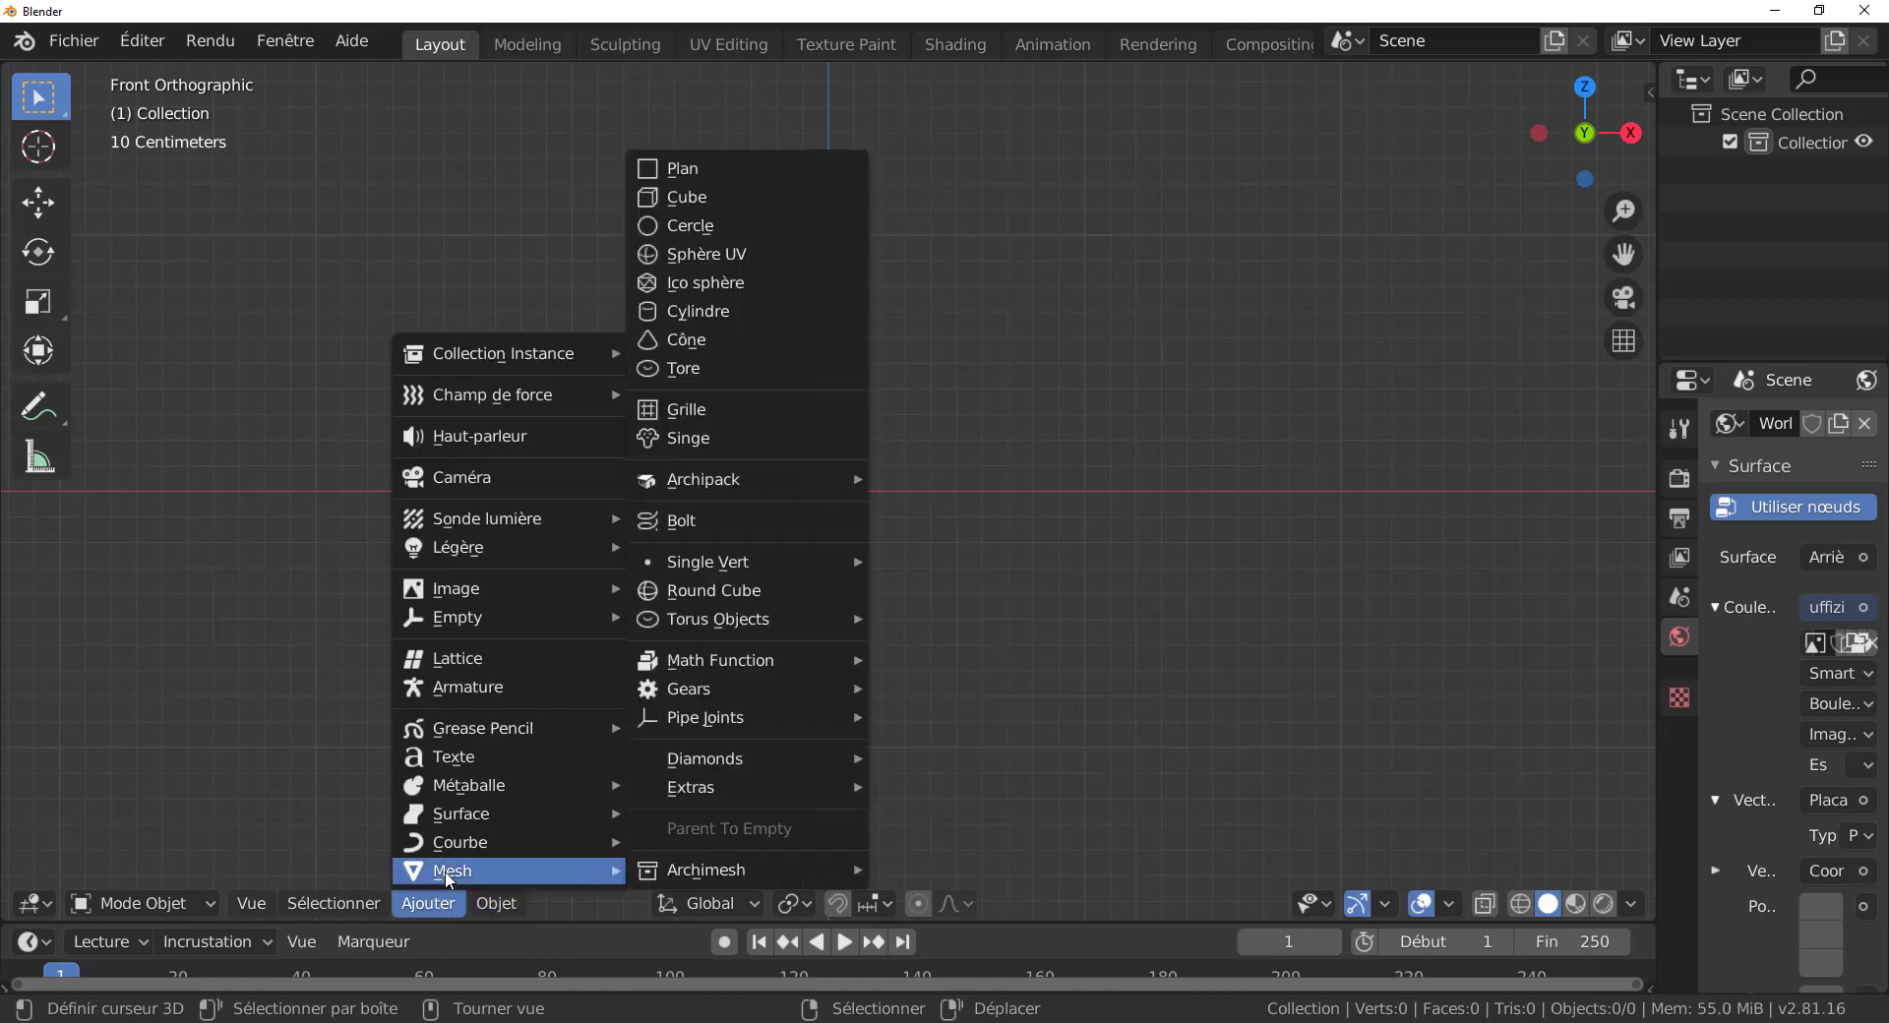
pyautogui.click(691, 226)
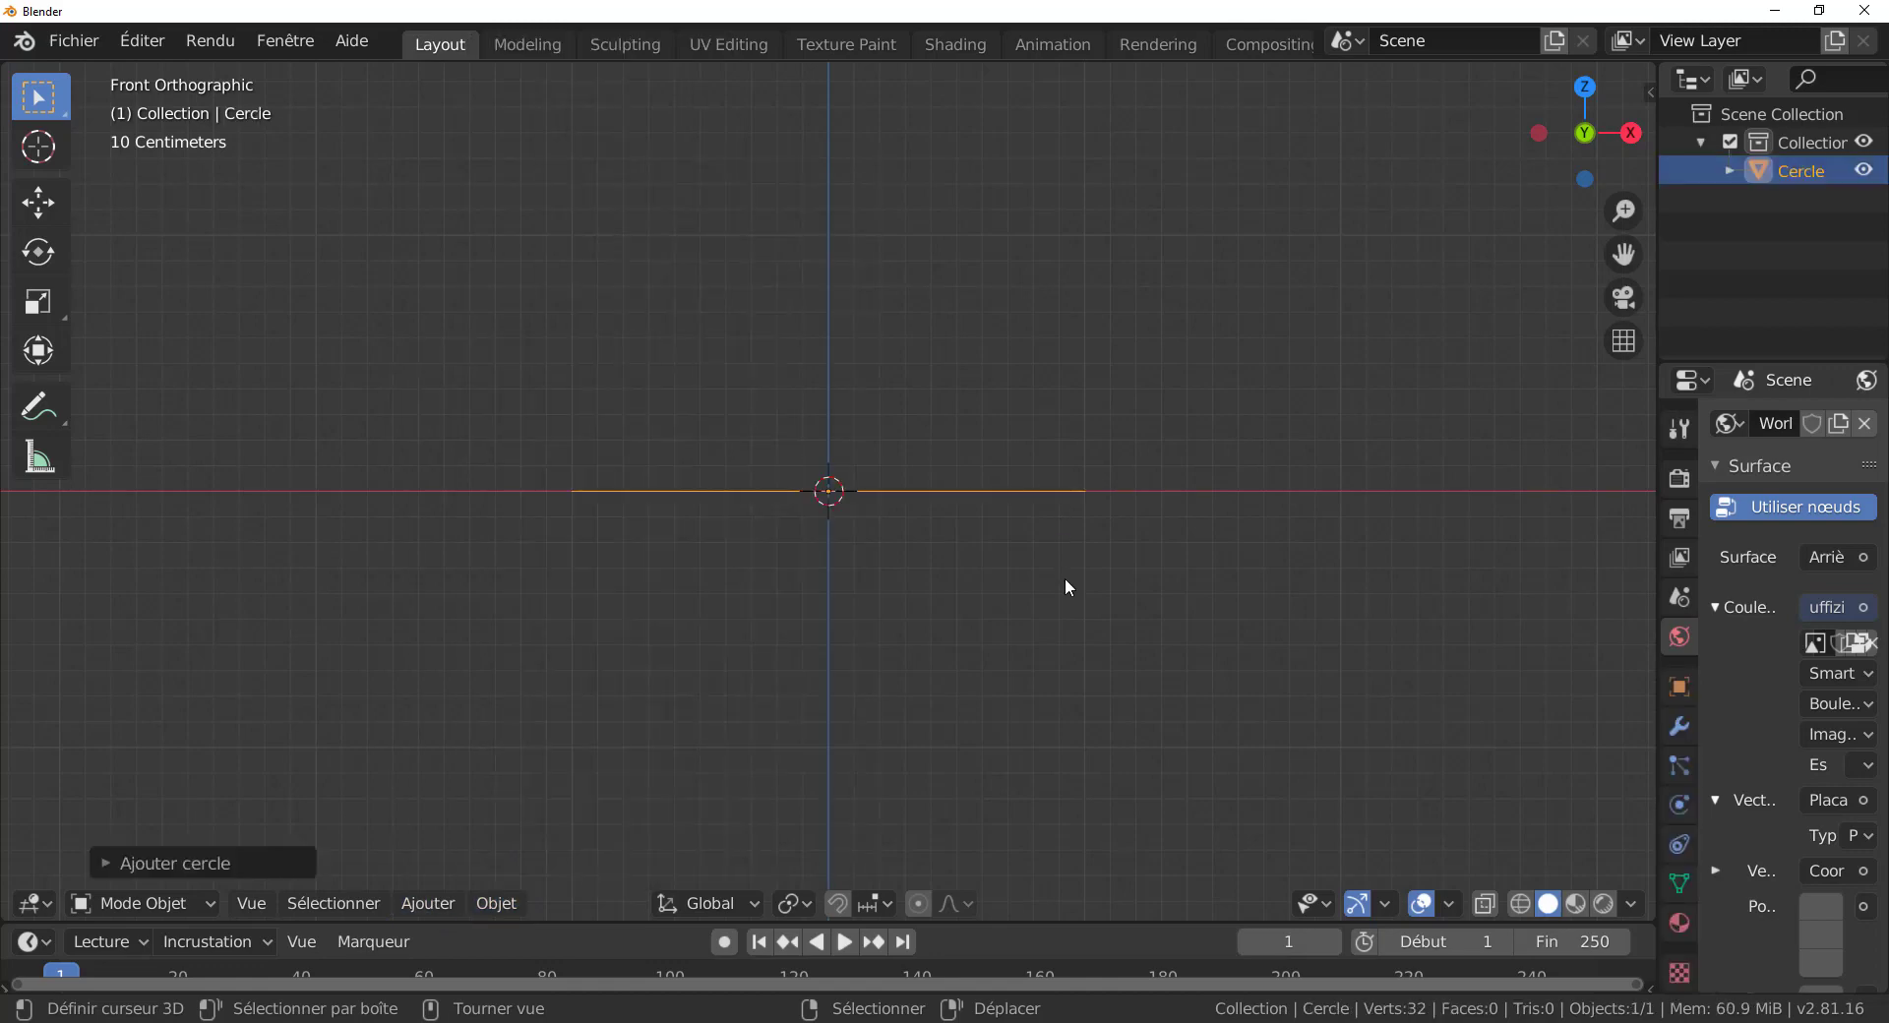
pyautogui.write('rx')
pyautogui.write('90')
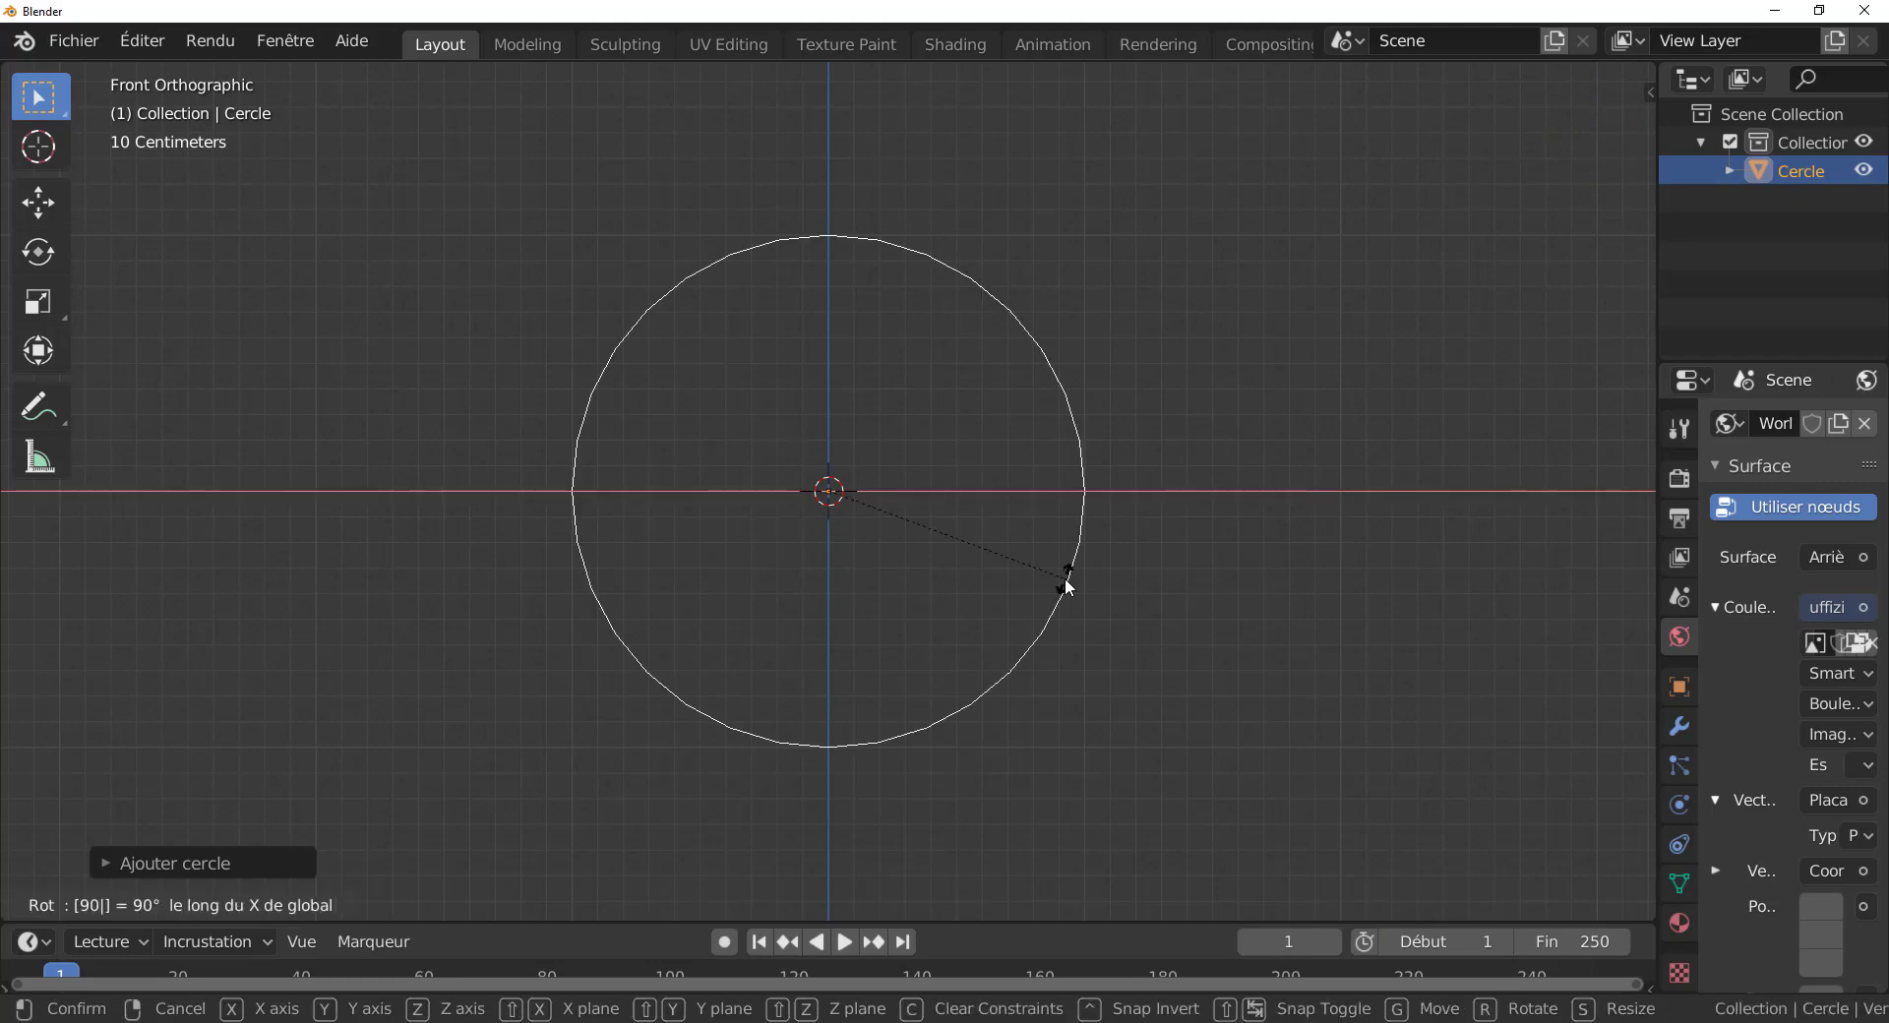
pyautogui.press('Return')
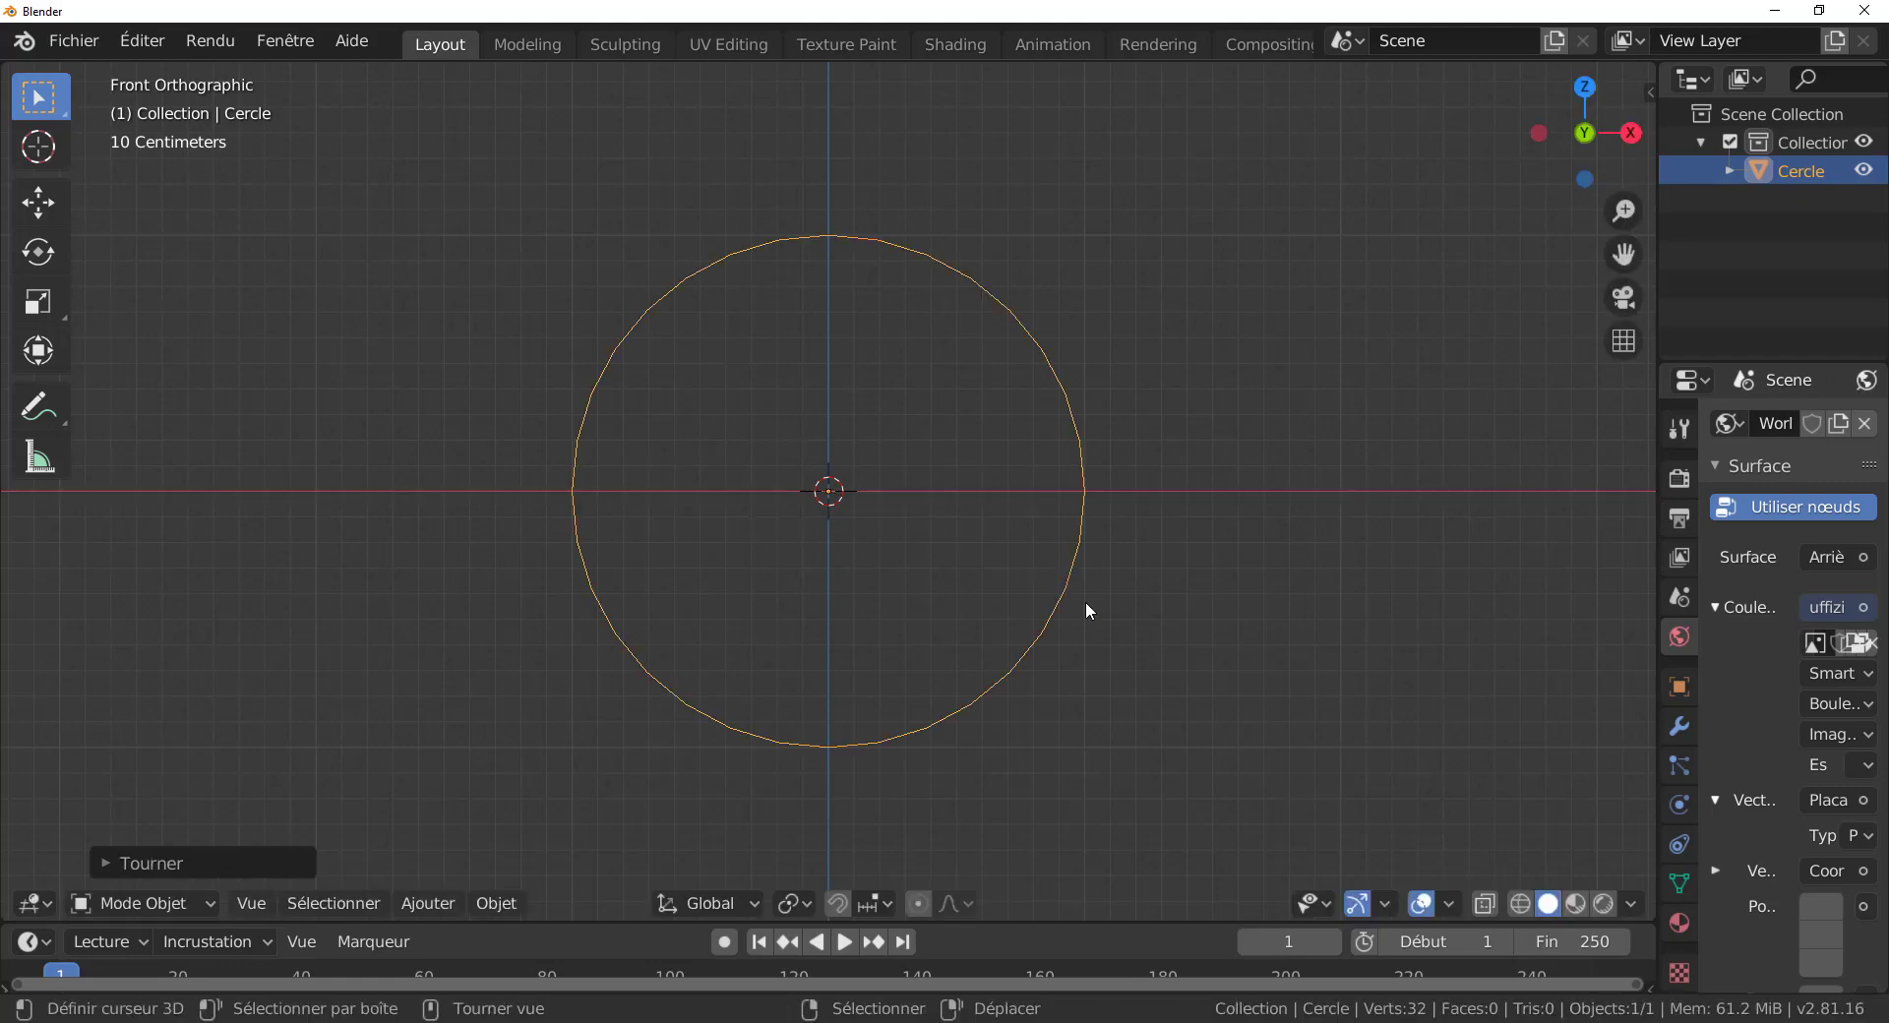
# Enter Edit Mode and extrude all of the circle's vertices along the Y axis to form a band.
pyautogui.press('Tab')
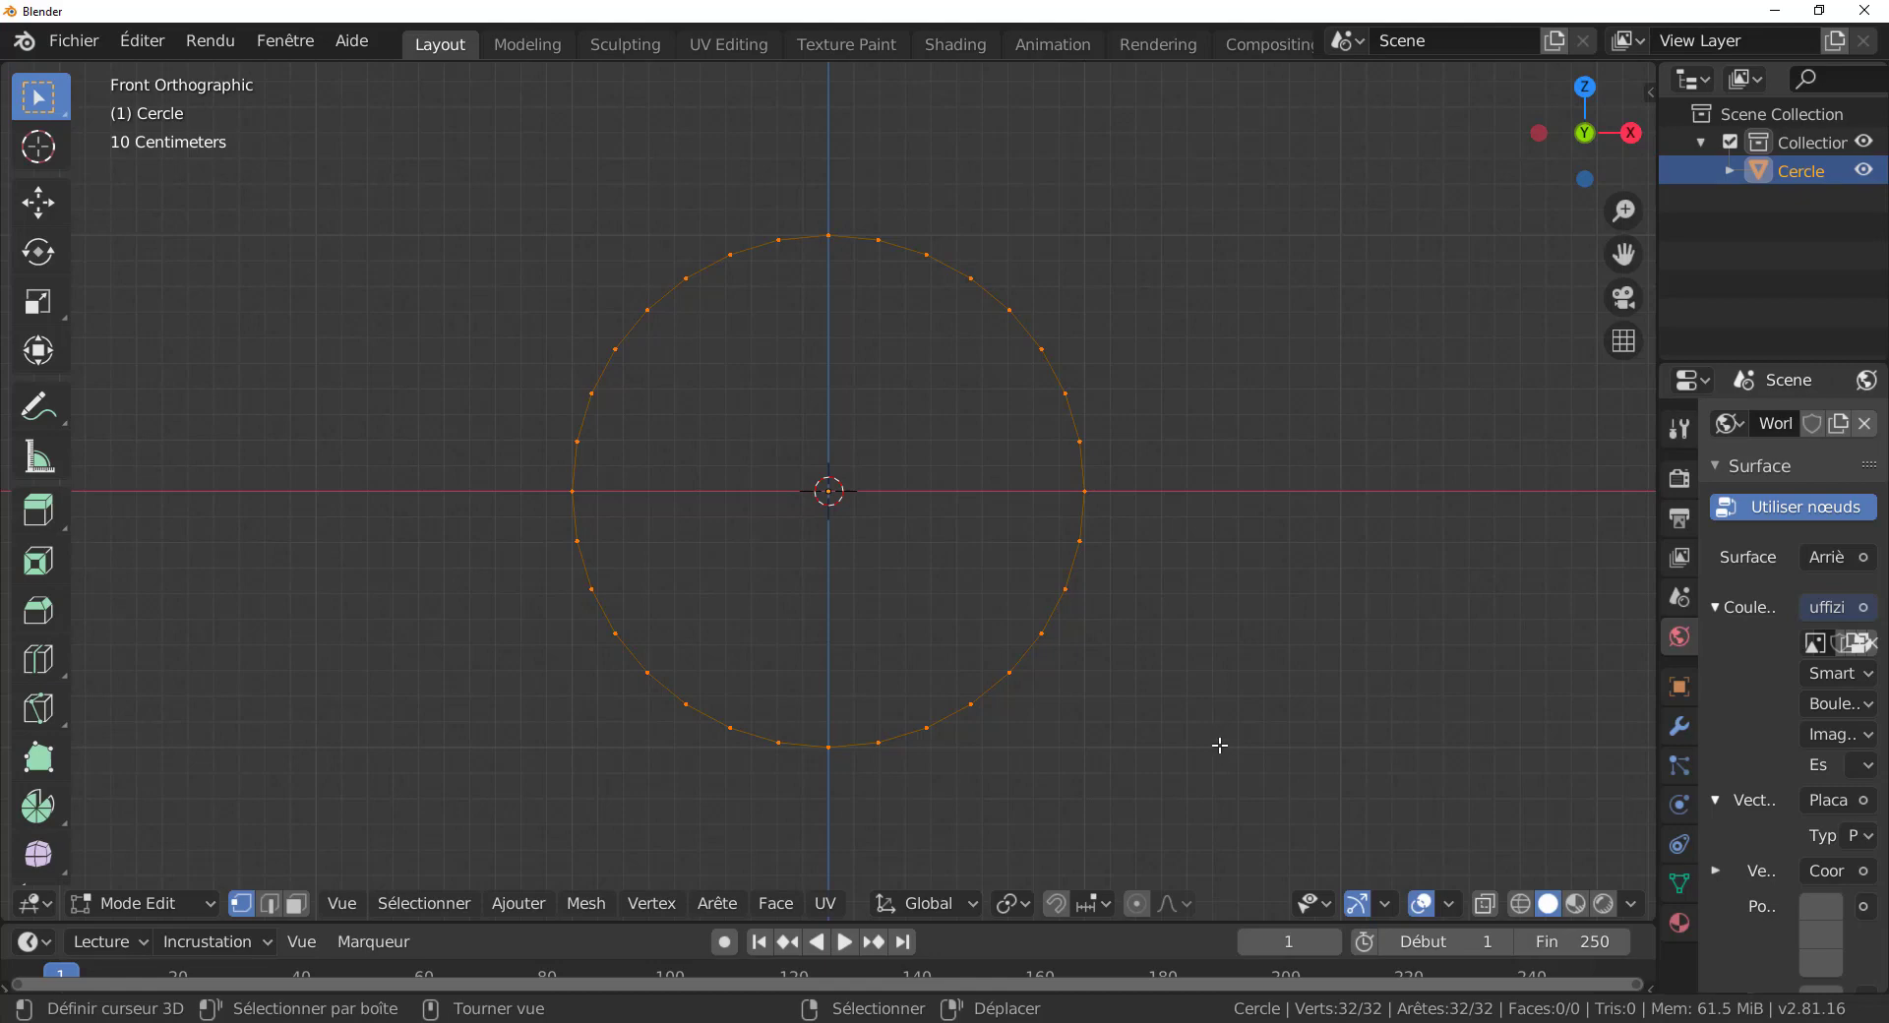
pyautogui.moveTo(1220, 746); pyautogui.dragTo(1086, 772, button='middle')
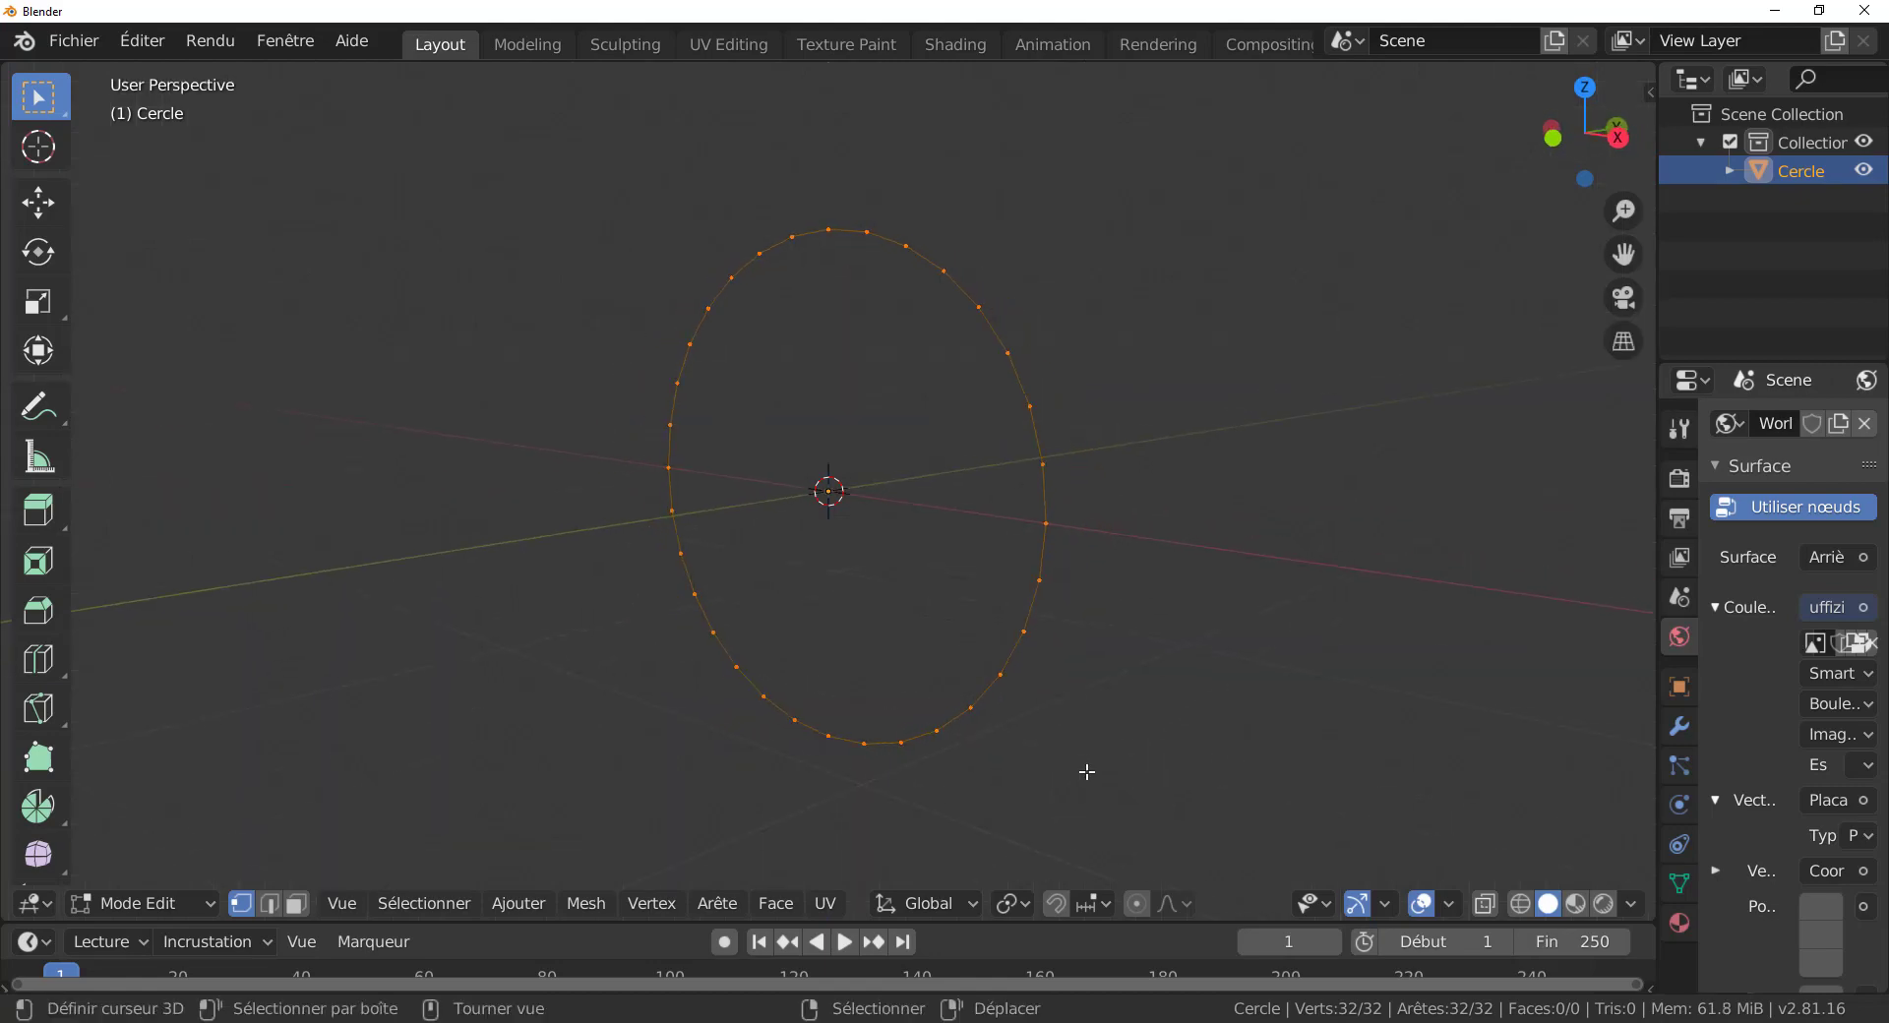
pyautogui.press('e')
pyautogui.press('y')
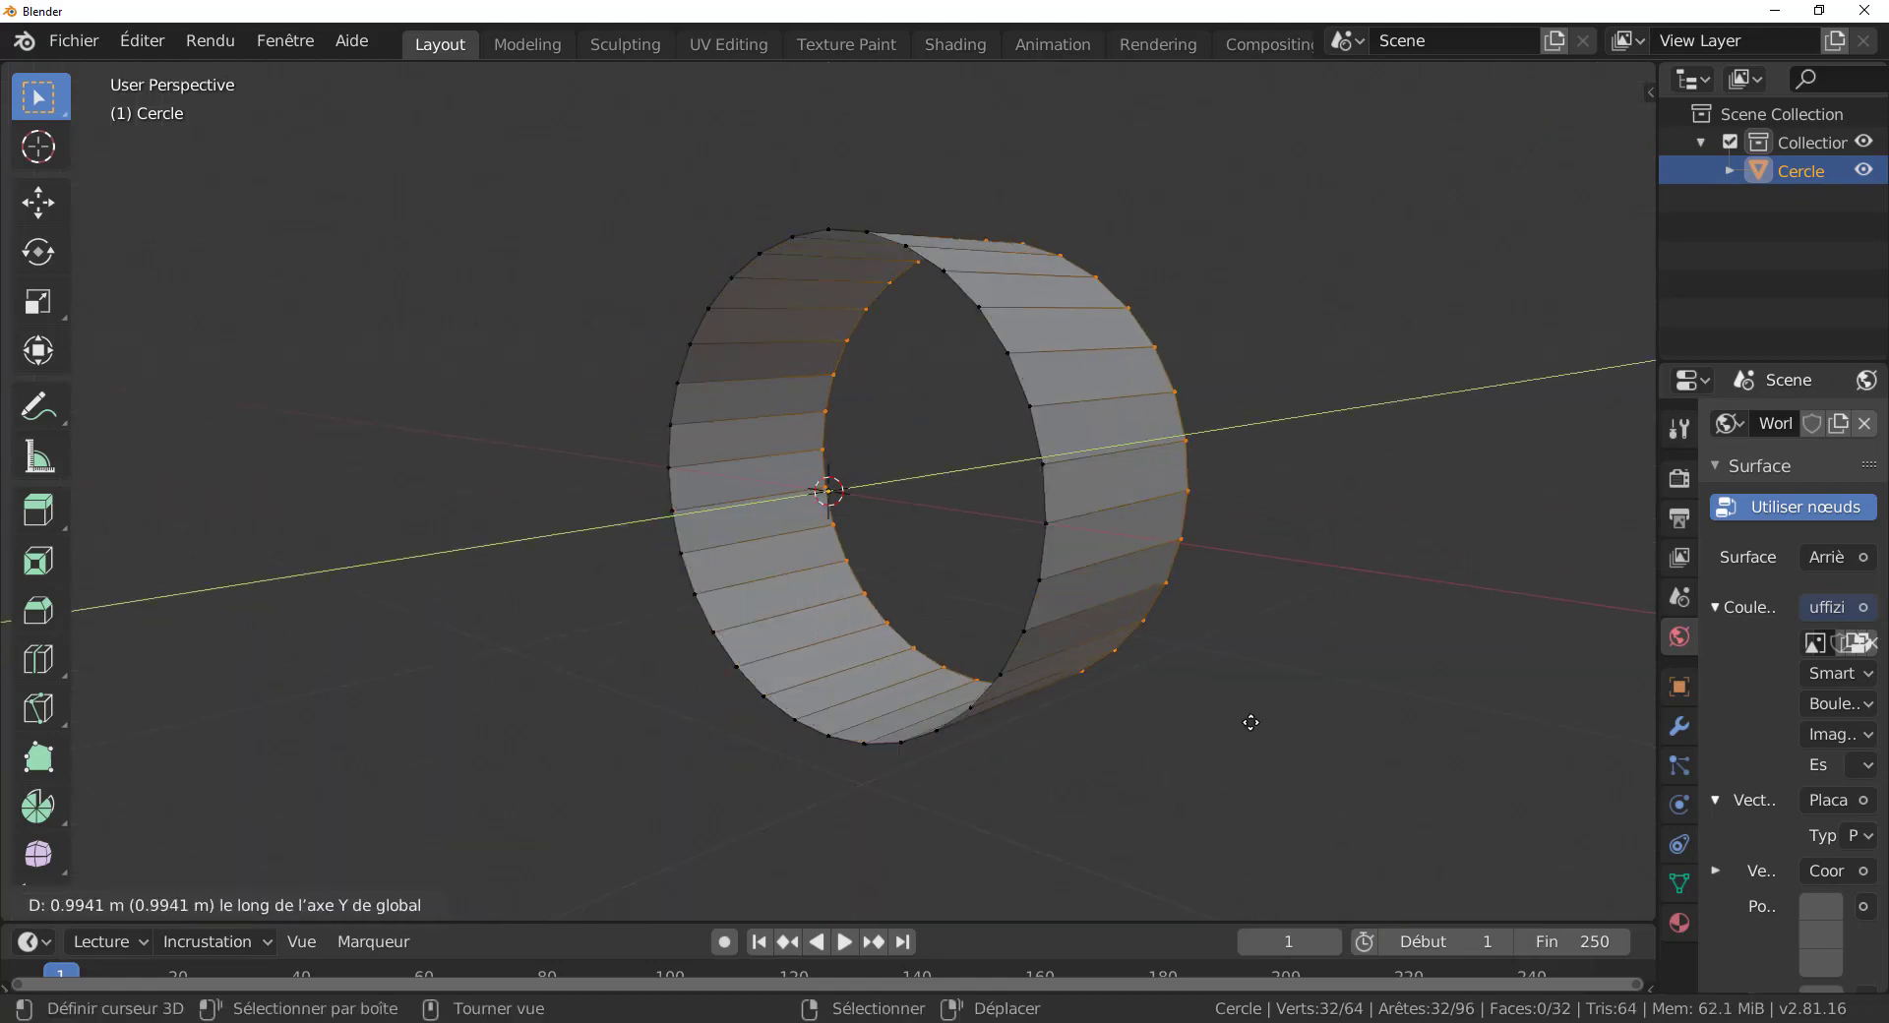
pyautogui.click(1139, 785)
pyautogui.moveTo(1095, 785); pyautogui.dragTo(1004, 787, button='middle')
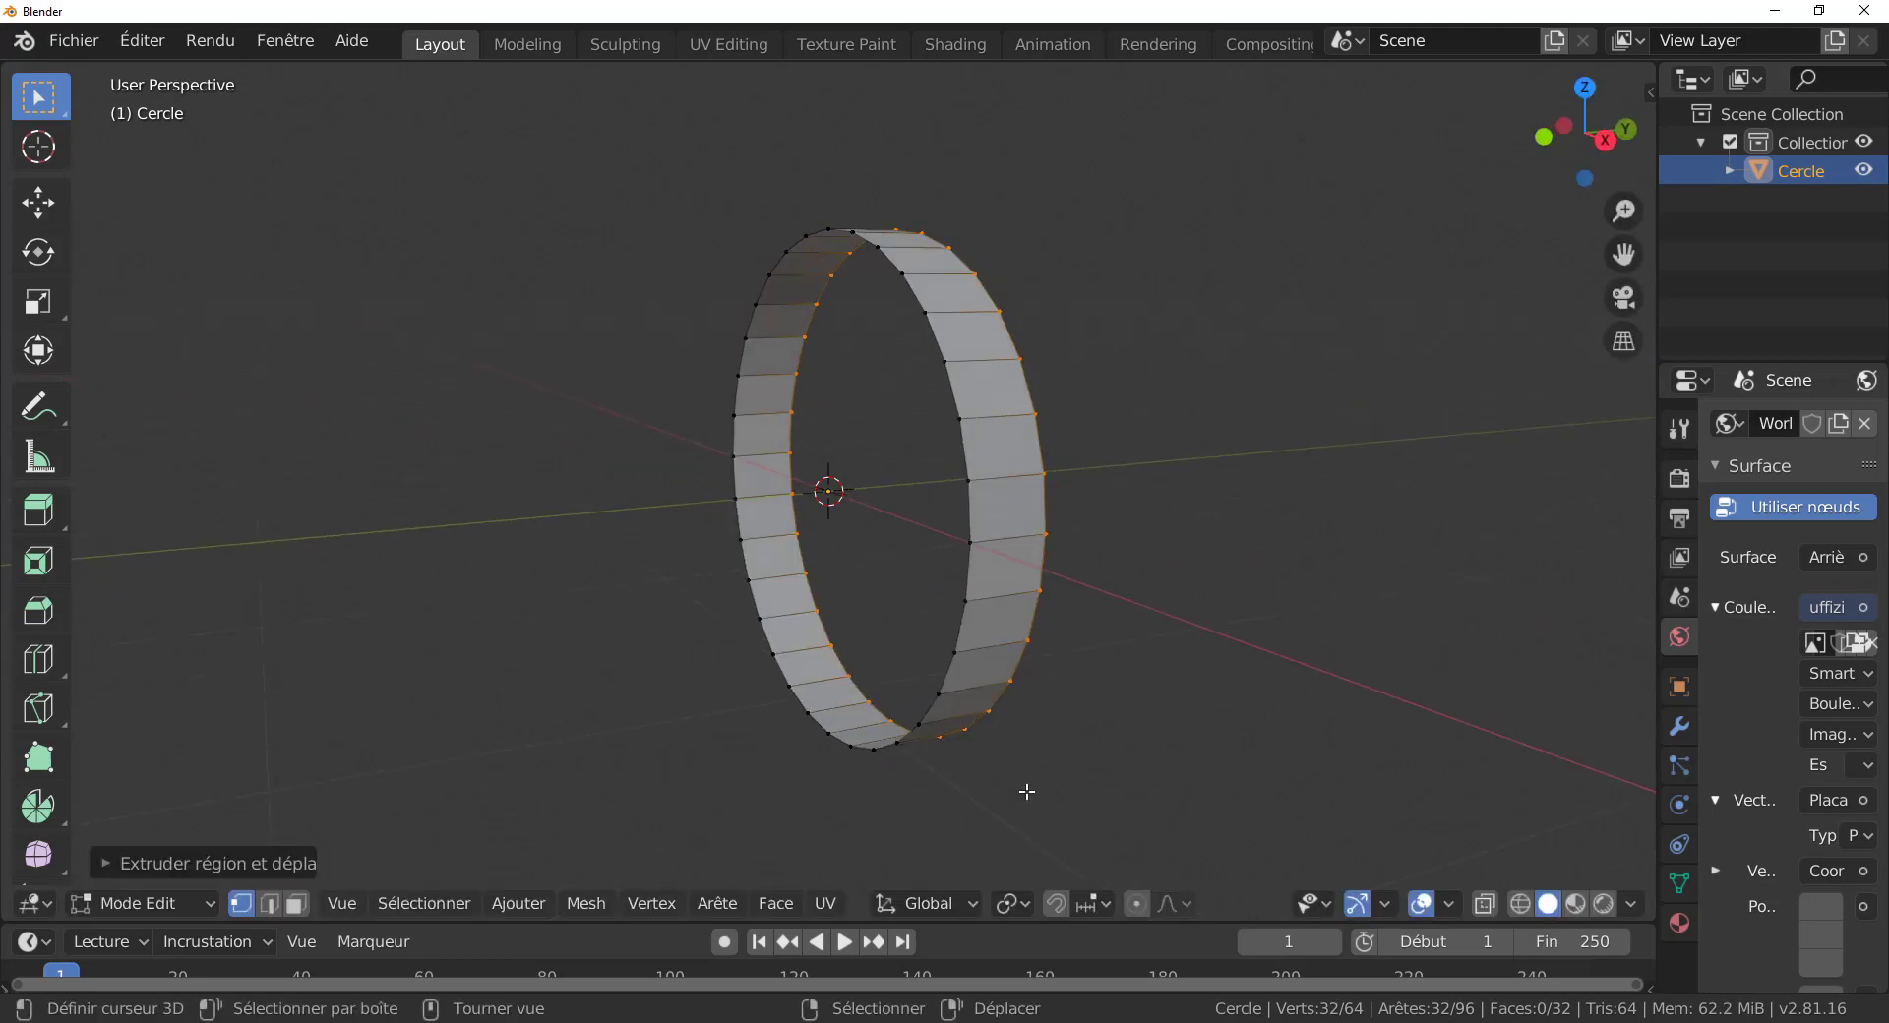
# Move the extruded edge ring back about 0.19 m along the Y axis to narrow the band.
pyautogui.press('g')
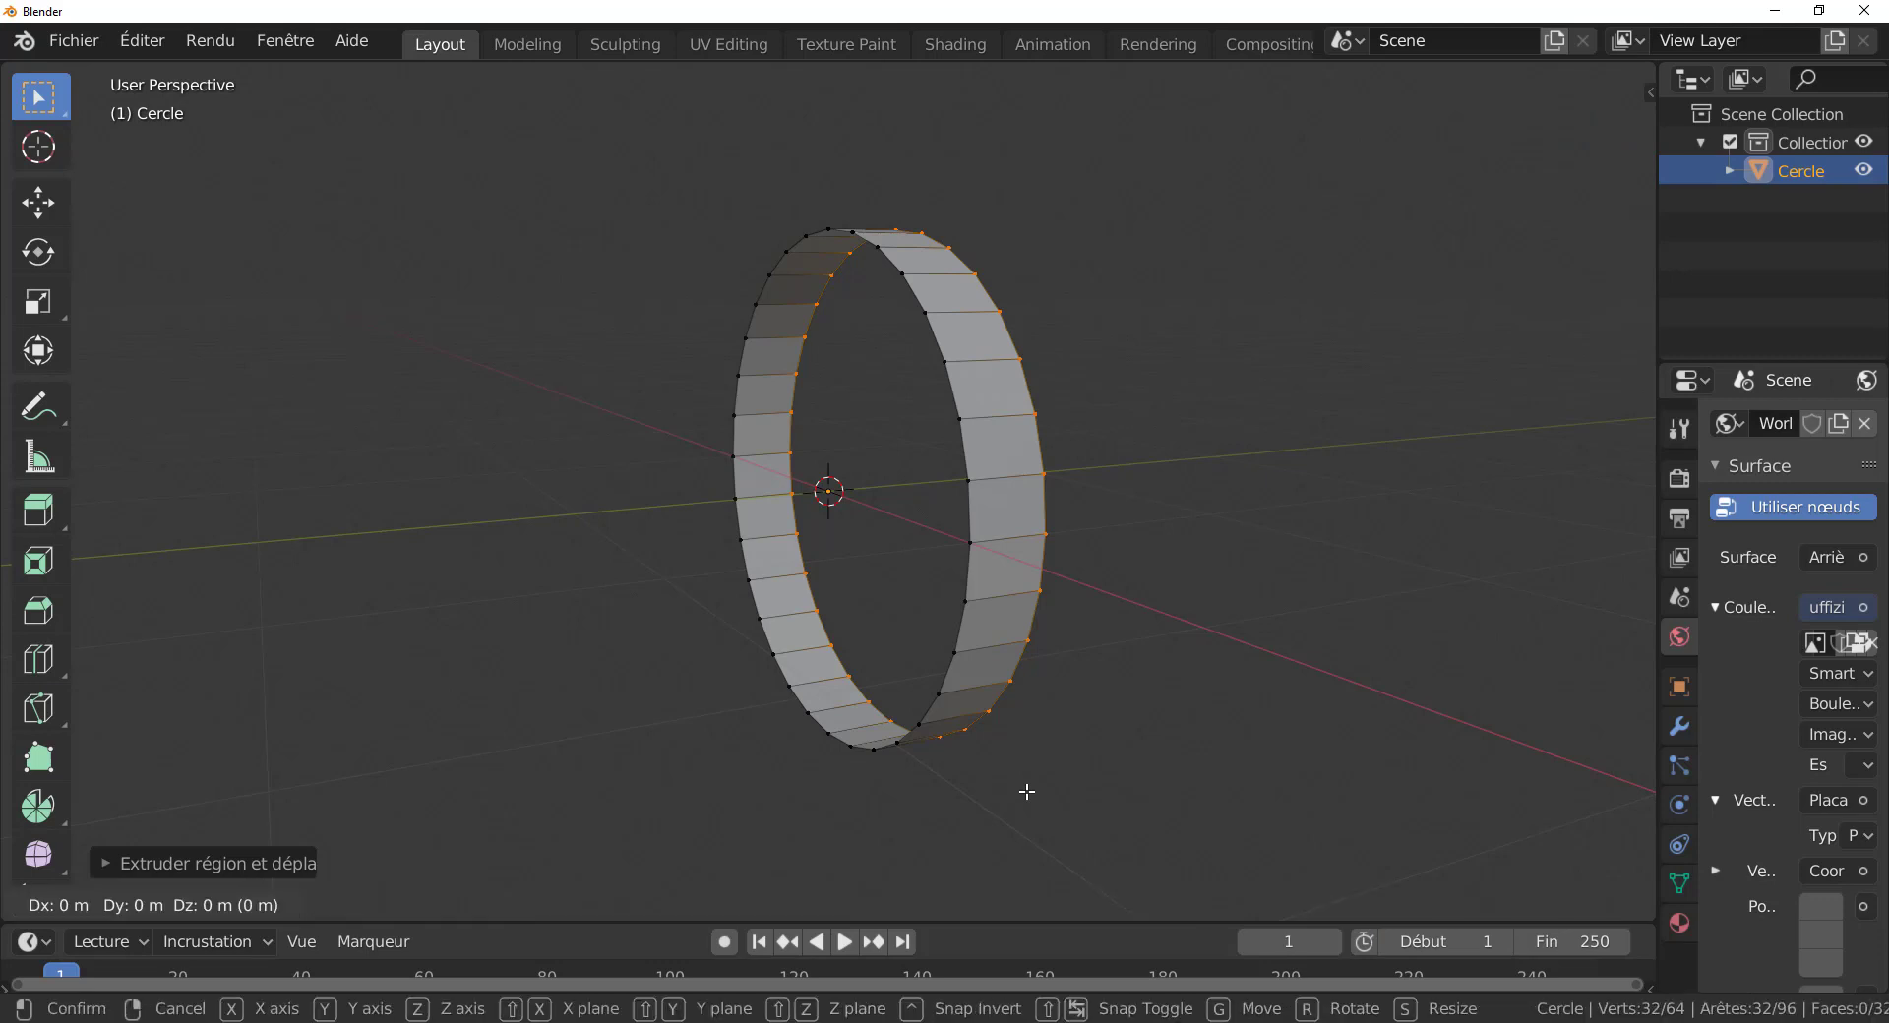
pyautogui.press('y')
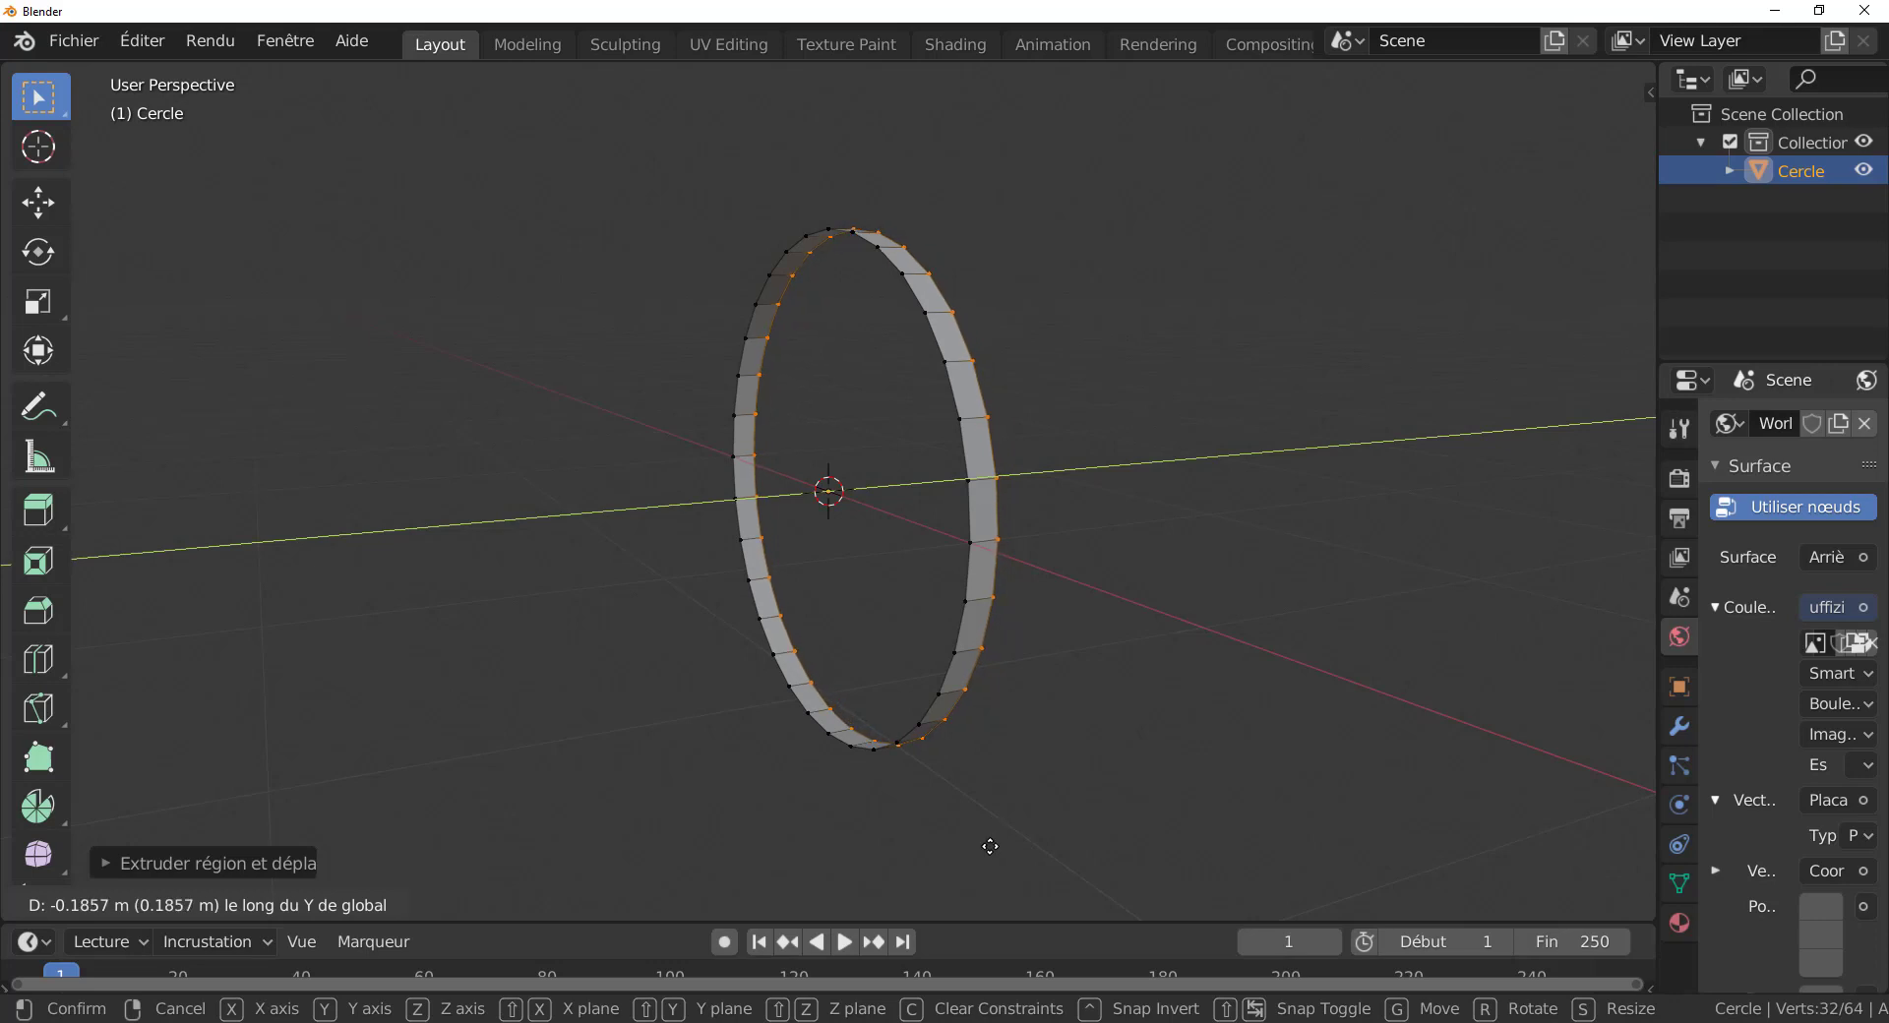
pyautogui.click(990, 846)
pyautogui.hotkey('ctrl', 'z')
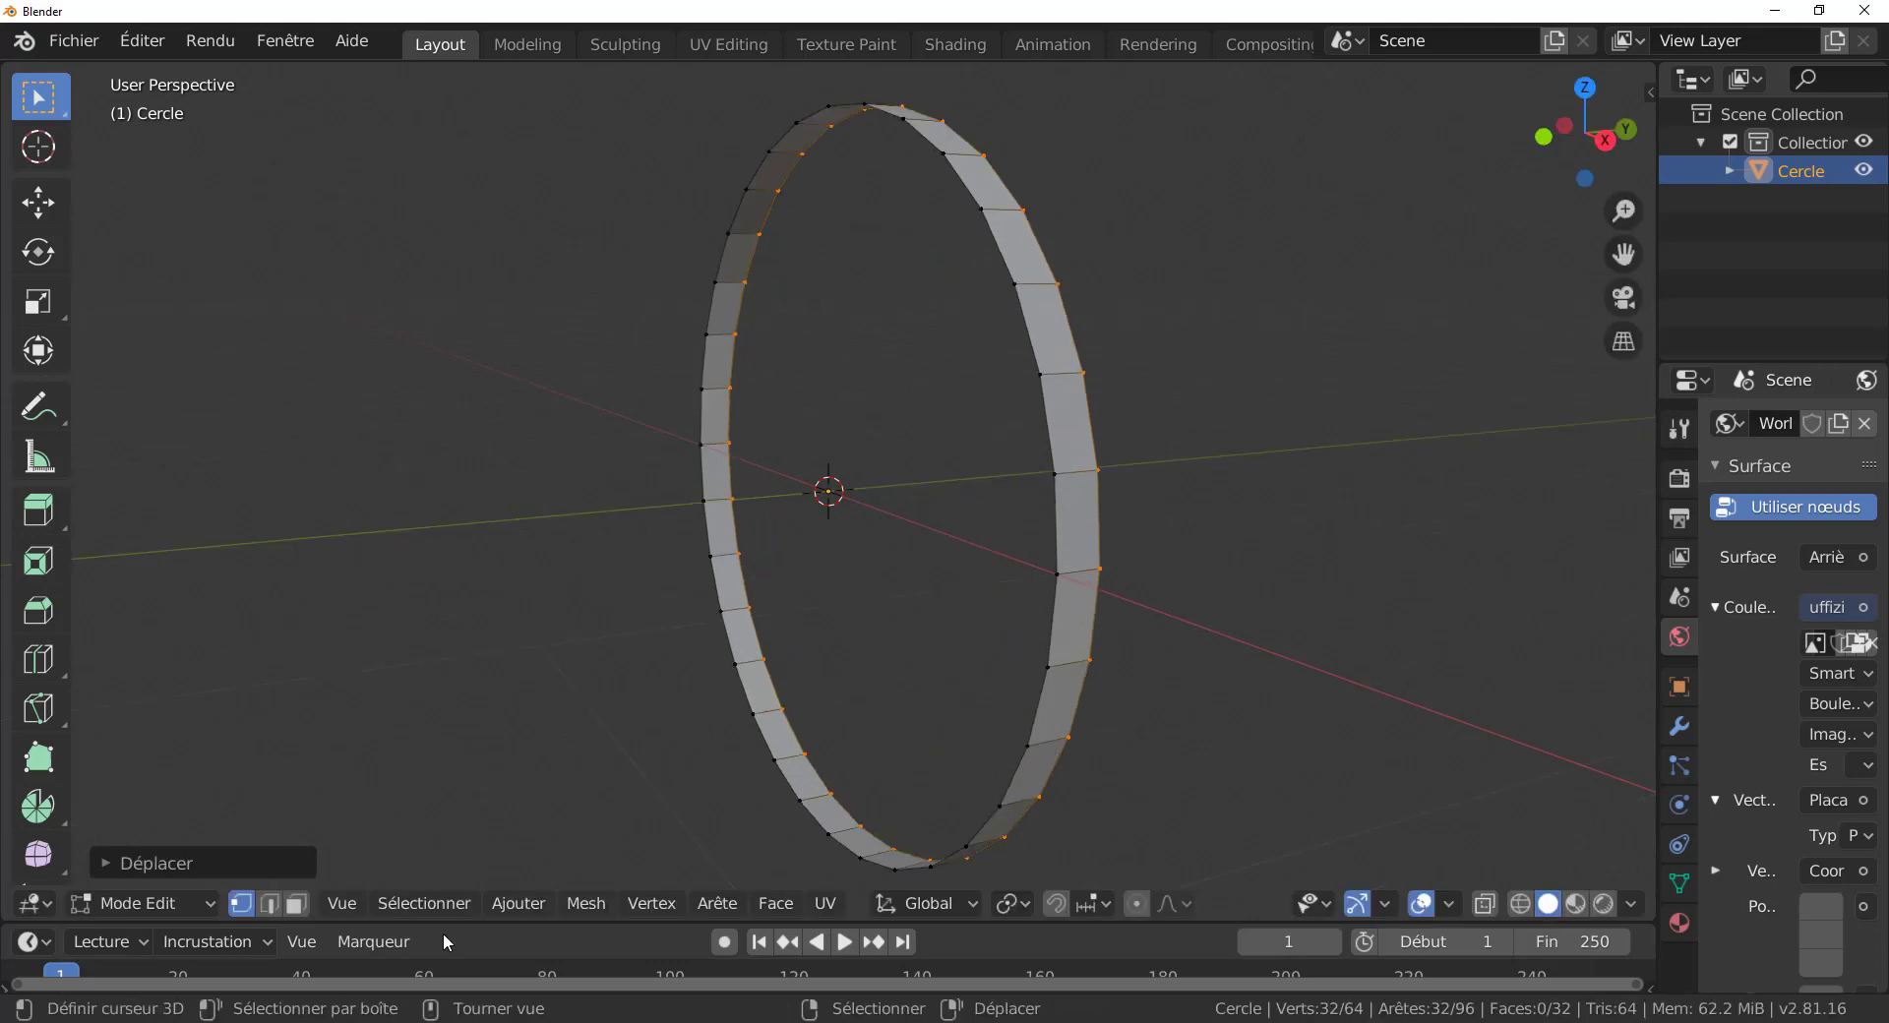
# Switch to face selection and select the complete face loop around the band.
pyautogui.click(296, 904)
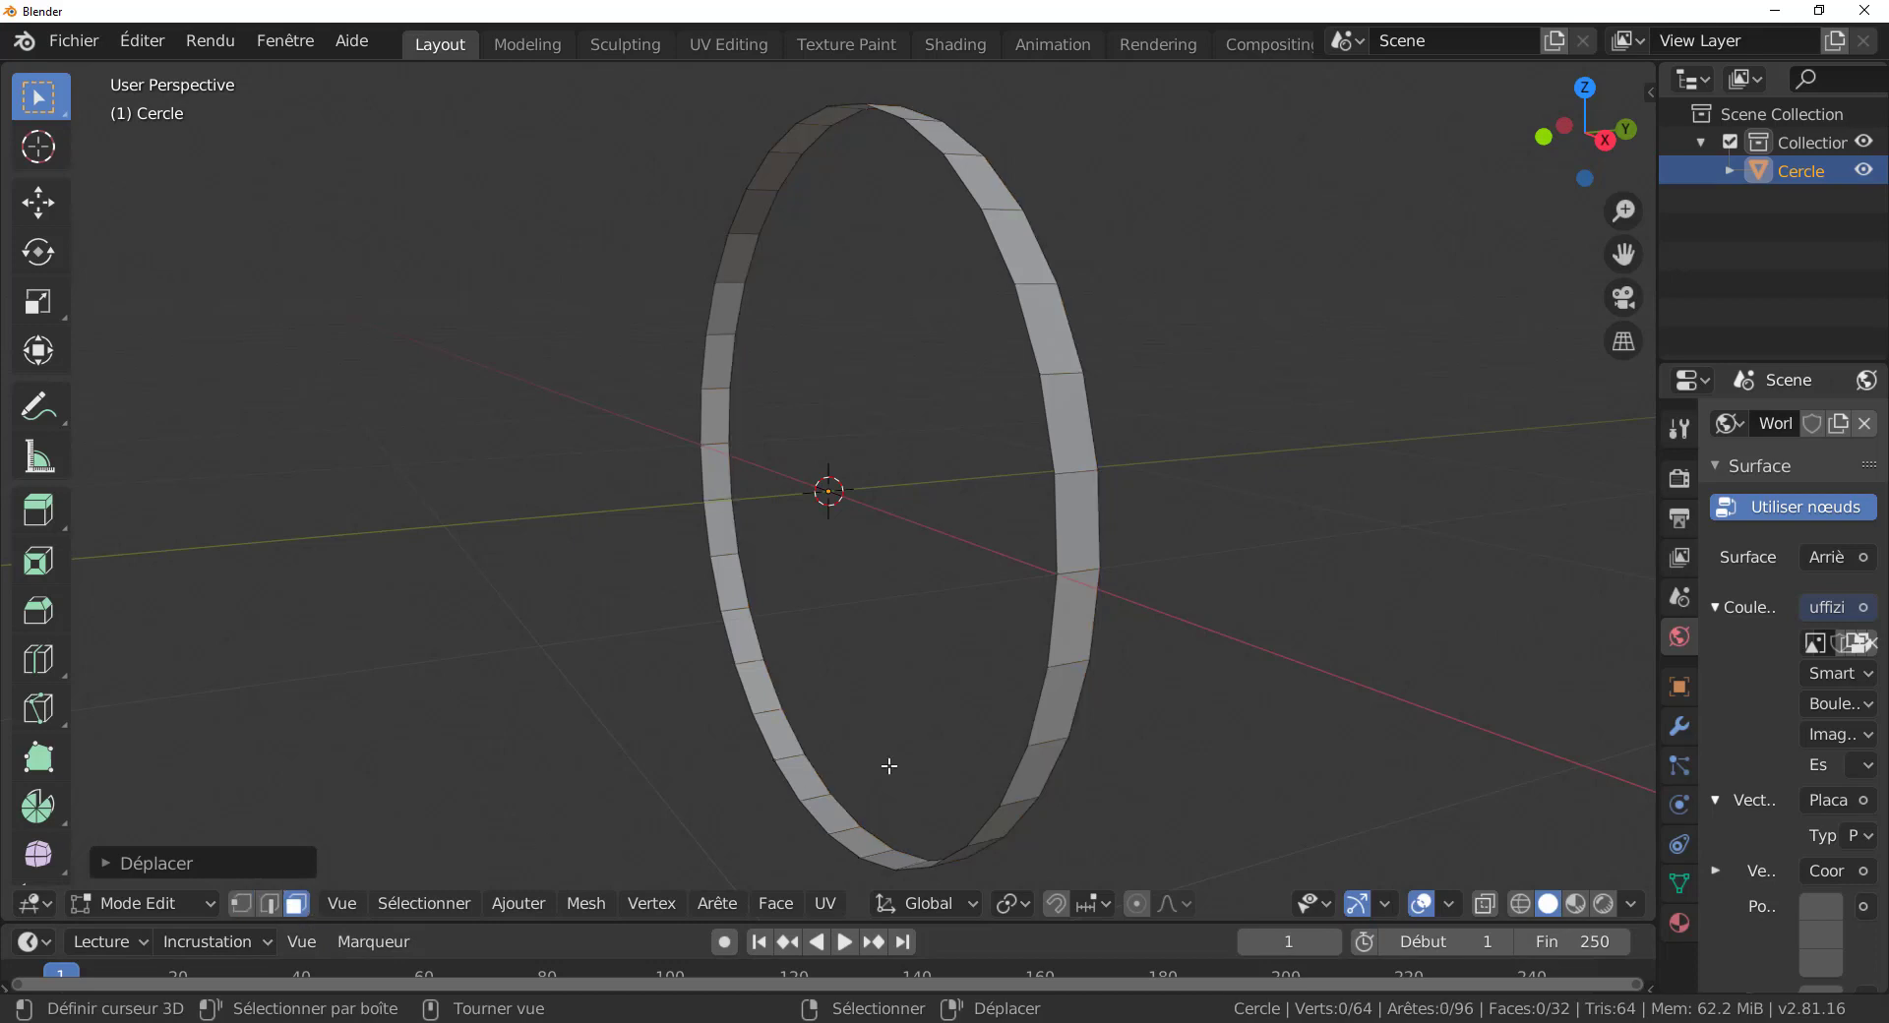
pyautogui.keyDown('alt'); pyautogui.click(1075, 655); pyautogui.keyUp('alt')
pyautogui.scroll(-3, 1170, 751)
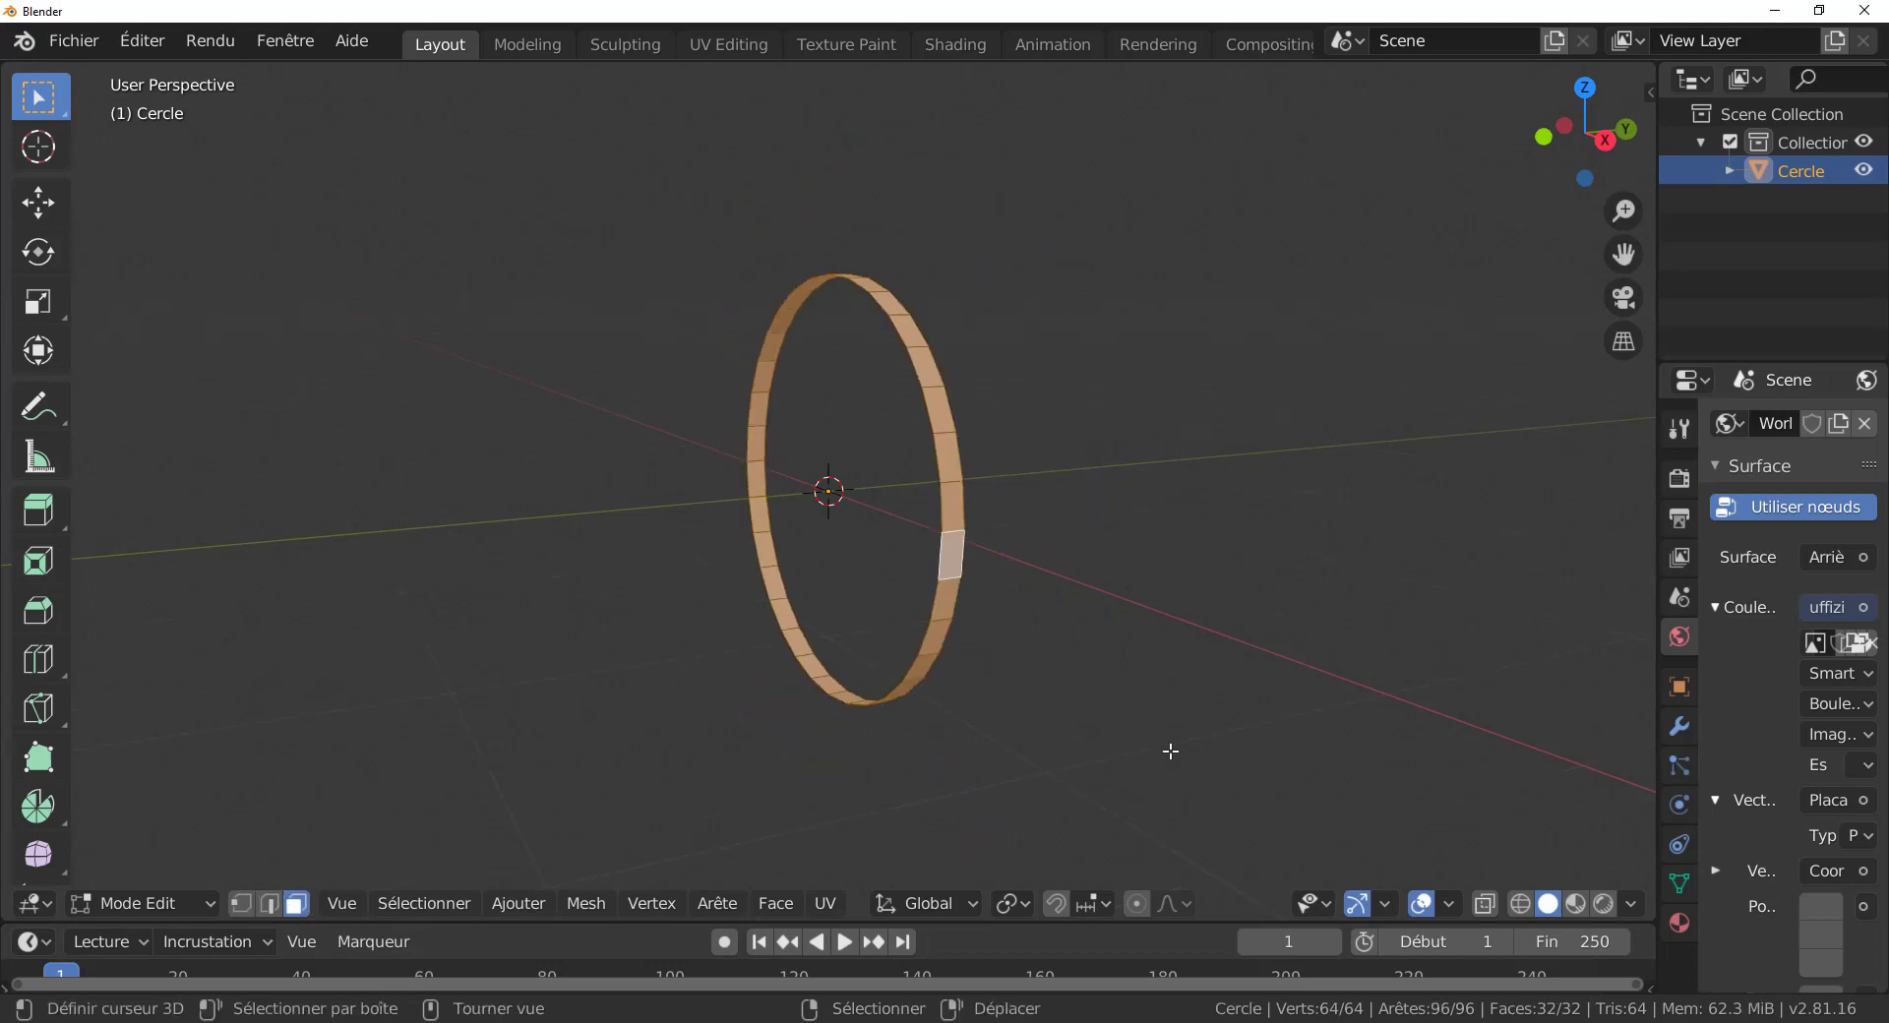
# Inset all the band's faces by about 0.023 m and enable the Individual option so each face gets its own inset.
pyautogui.press('i')
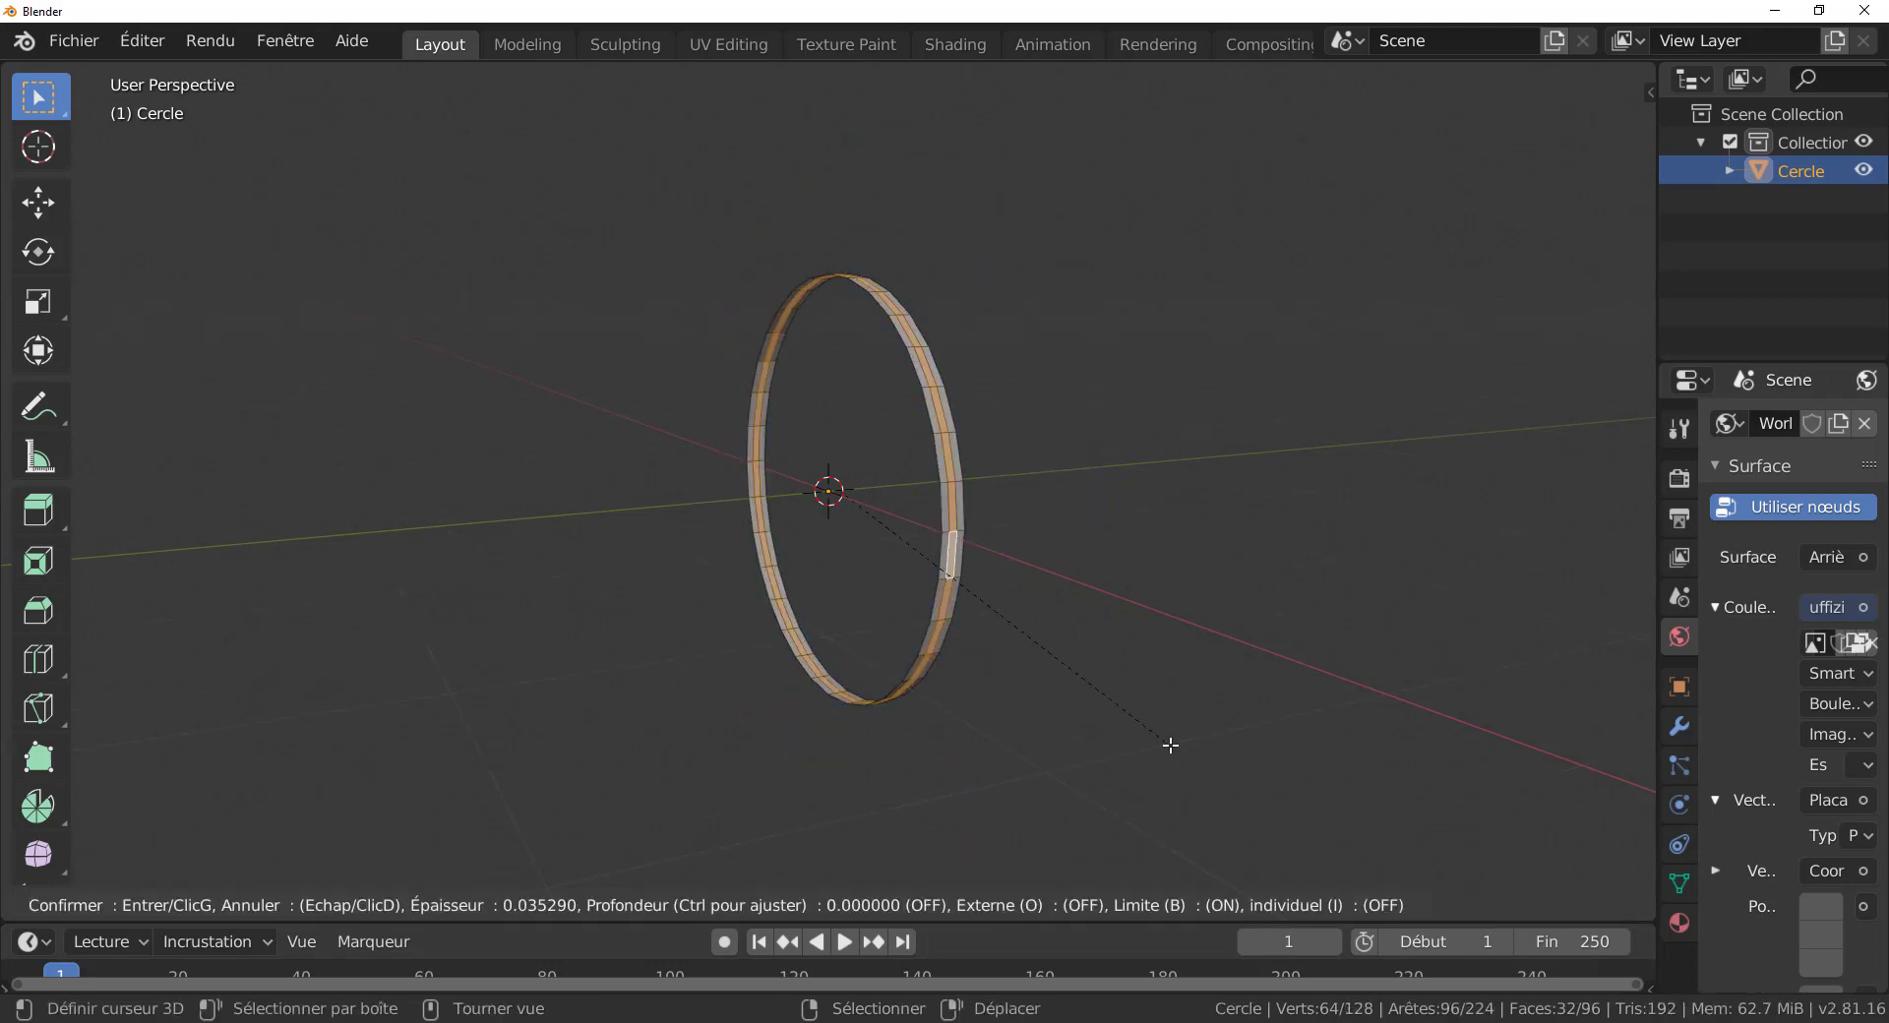
pyautogui.click(1172, 748)
pyautogui.scroll(3, 1171, 748)
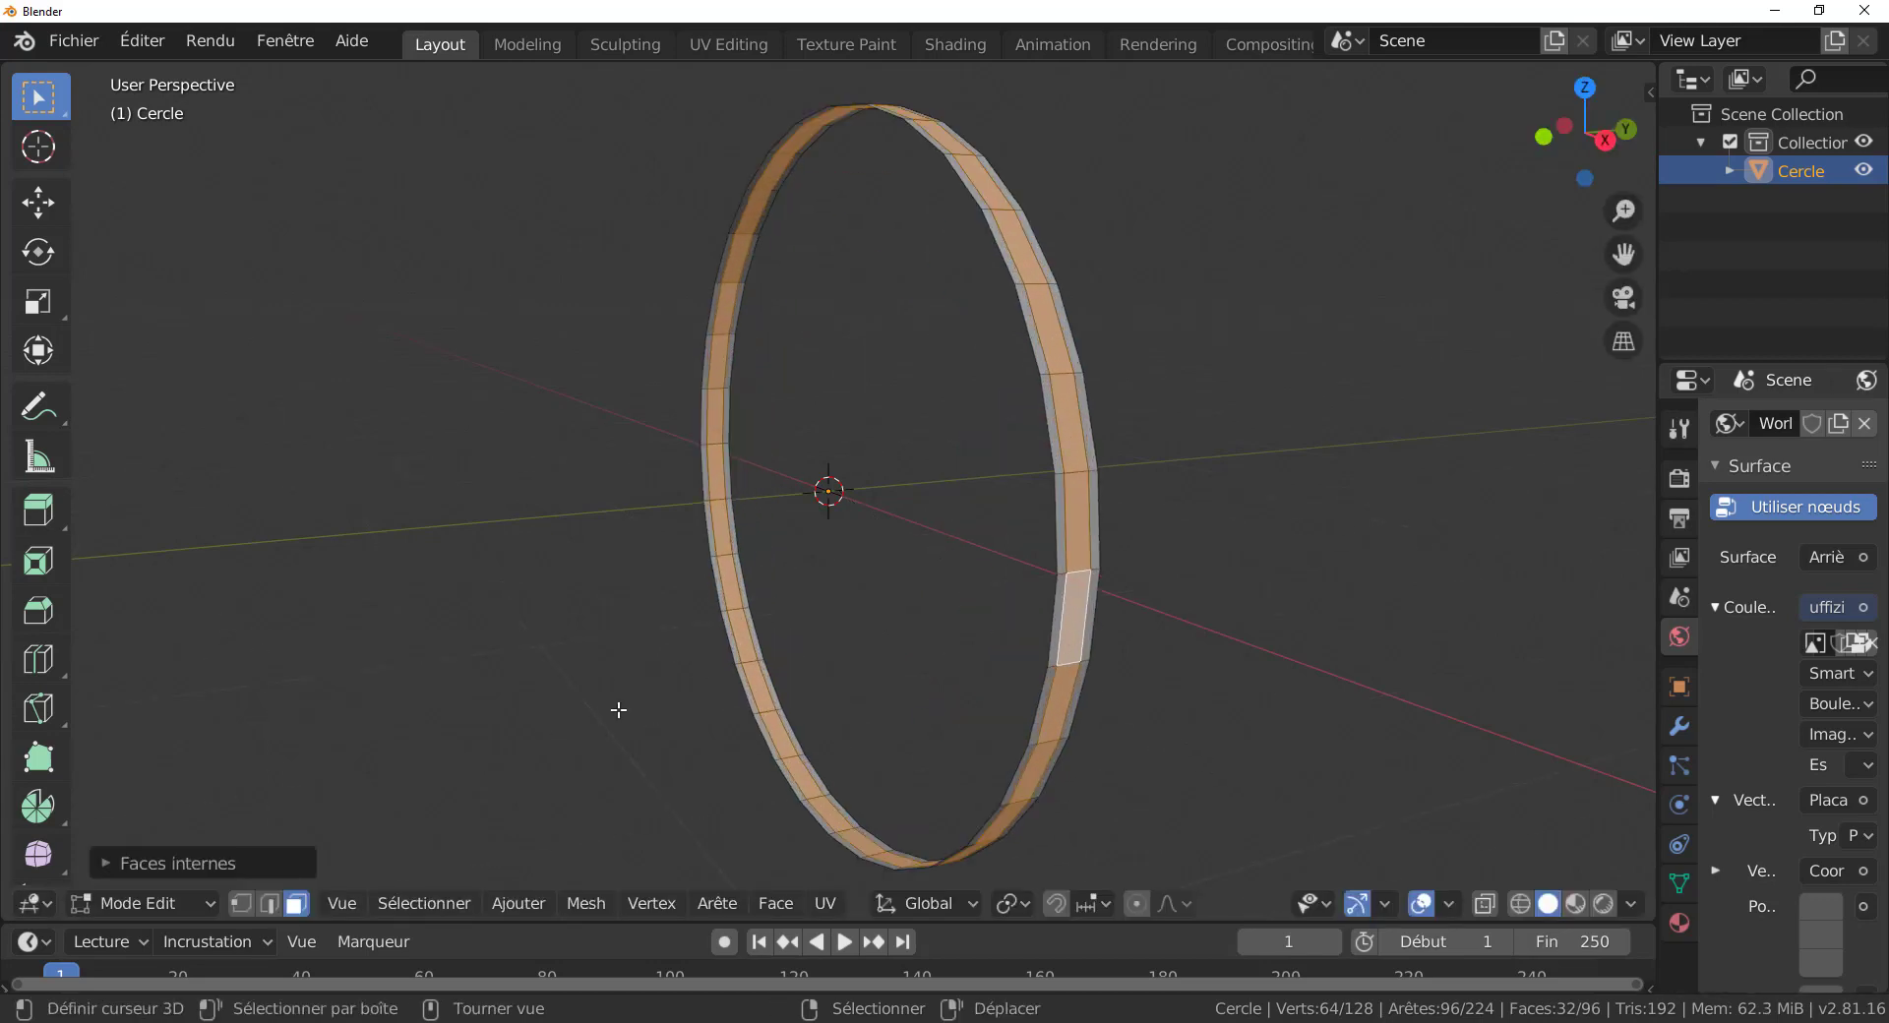
pyautogui.click(240, 864)
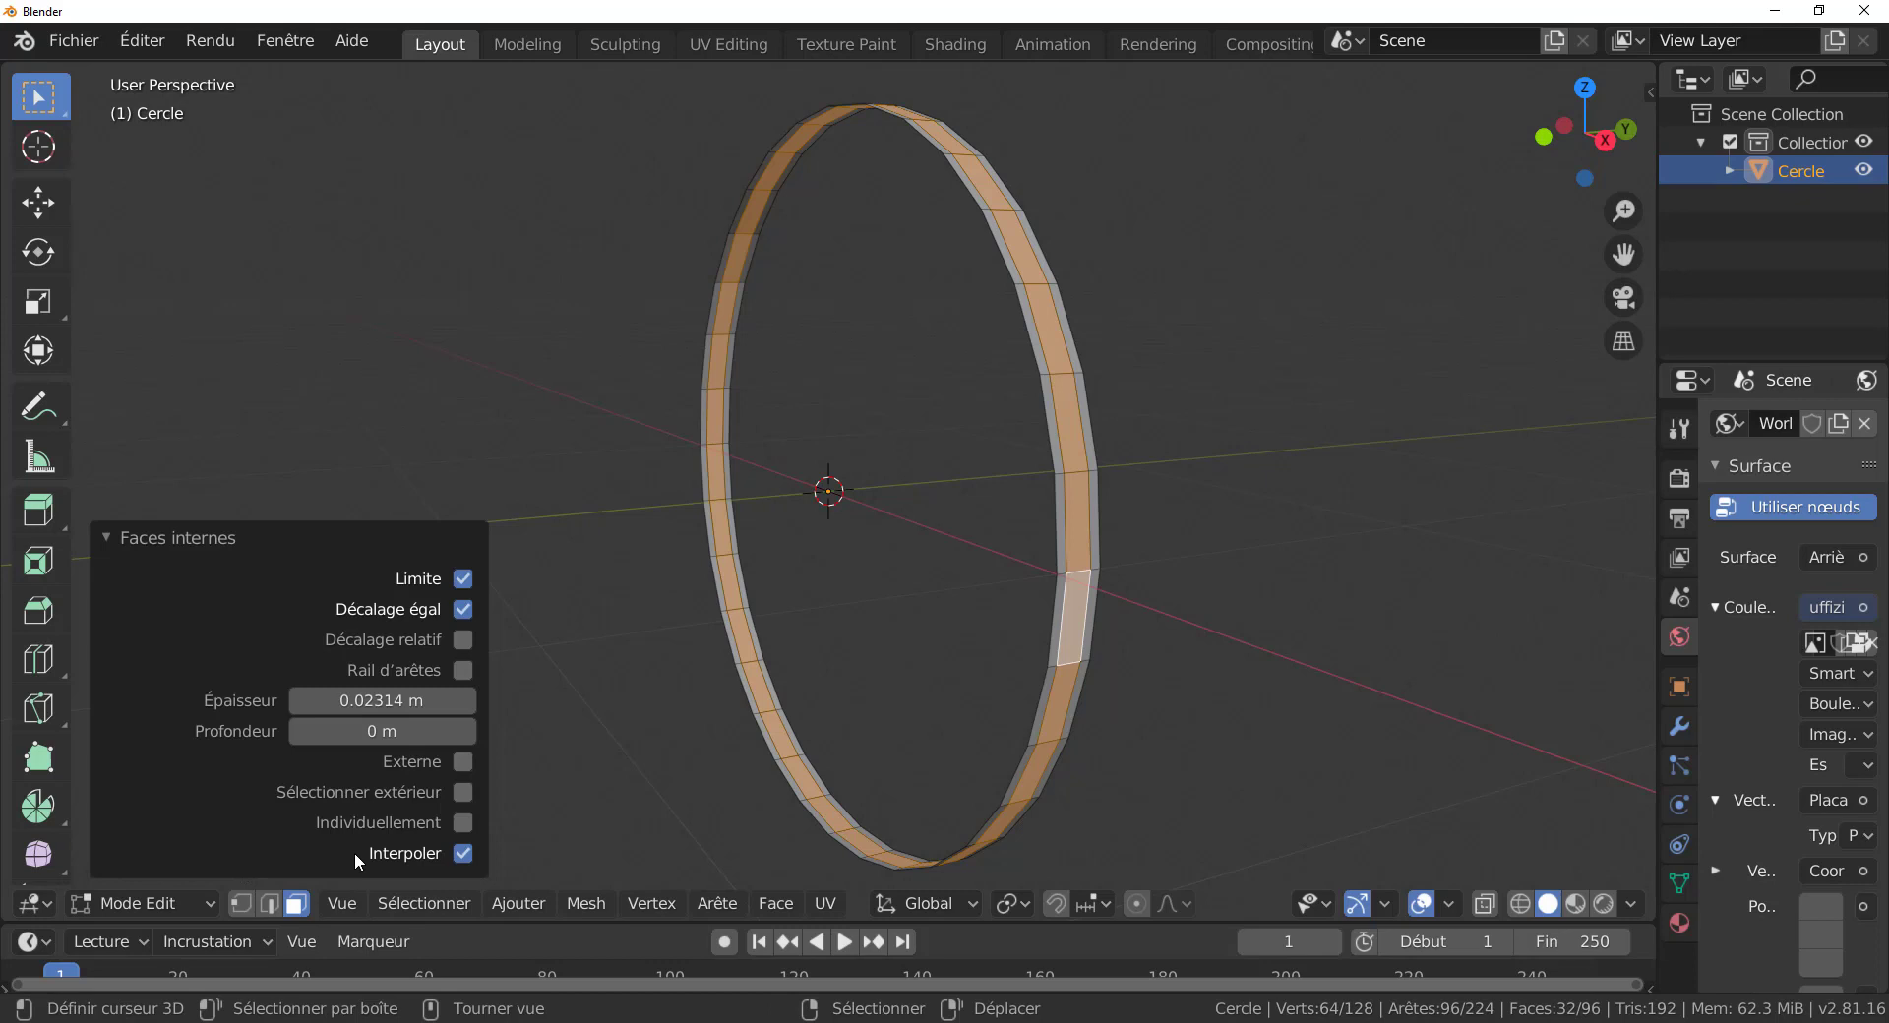
pyautogui.click(462, 822)
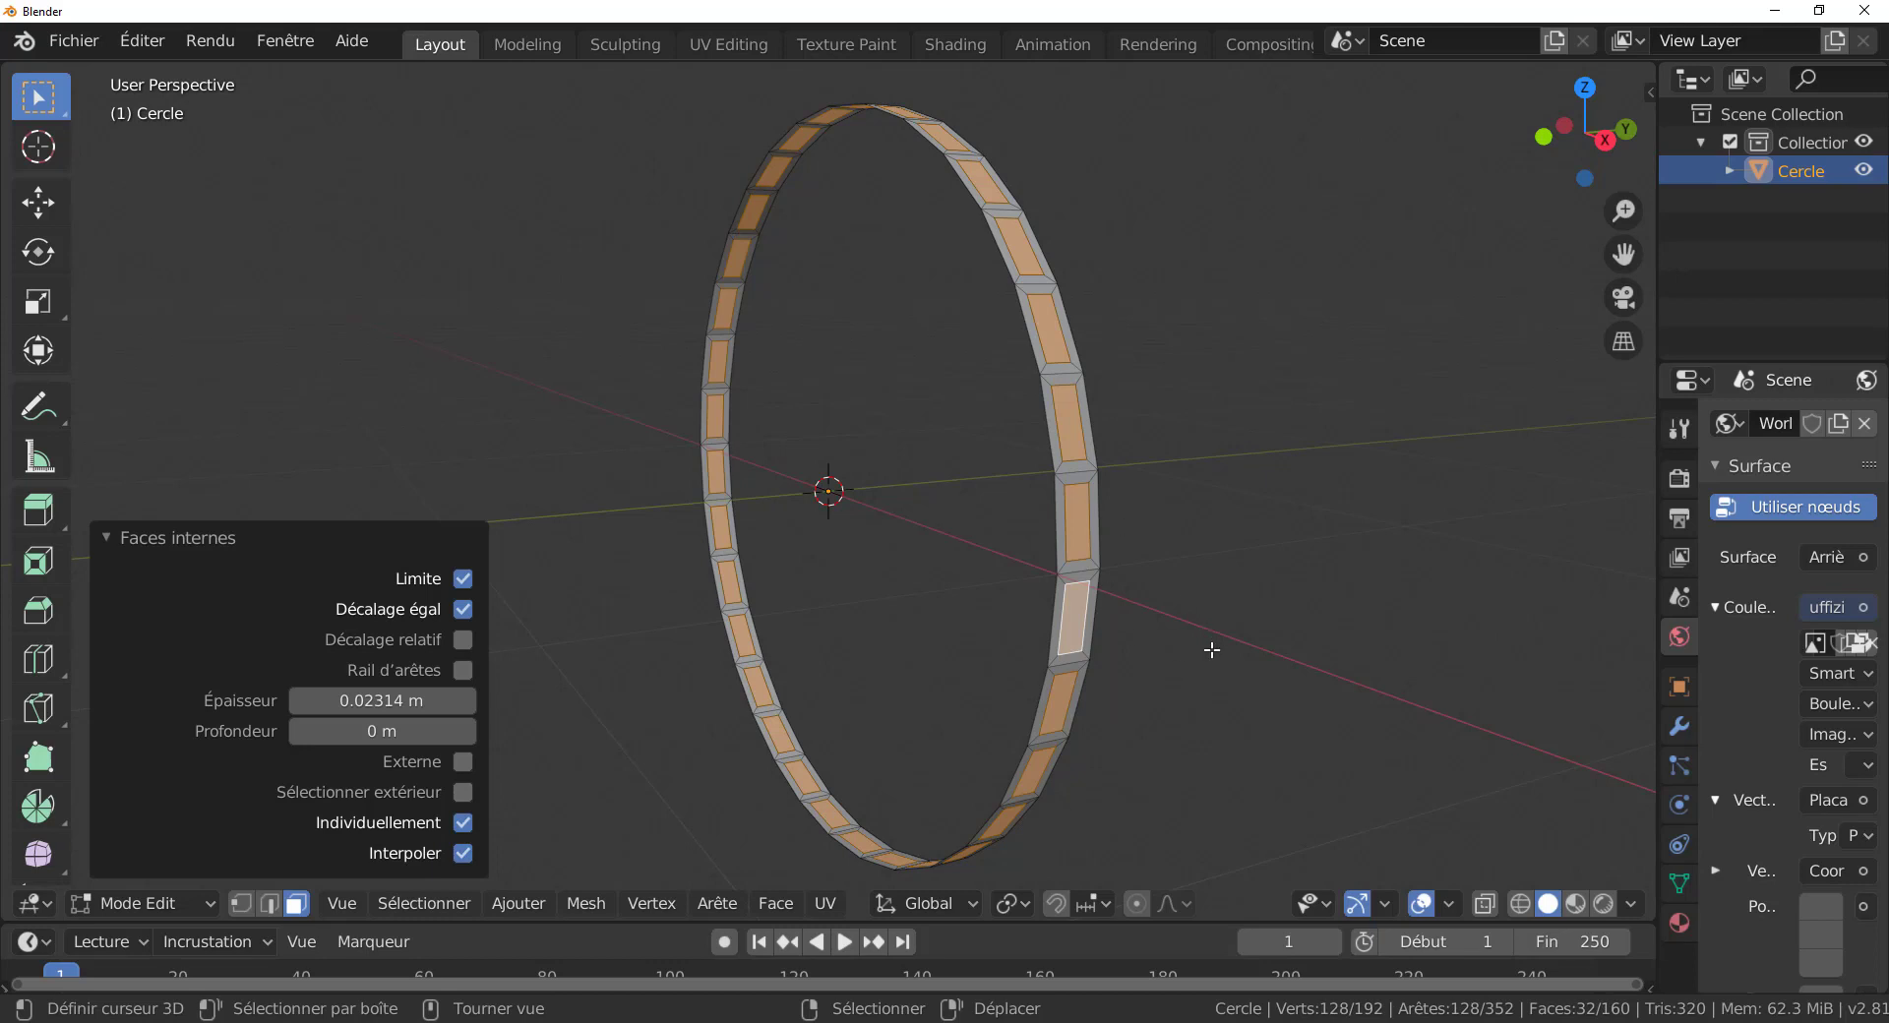
pyautogui.moveTo(1210, 735); pyautogui.dragTo(1202, 732, button='middle')
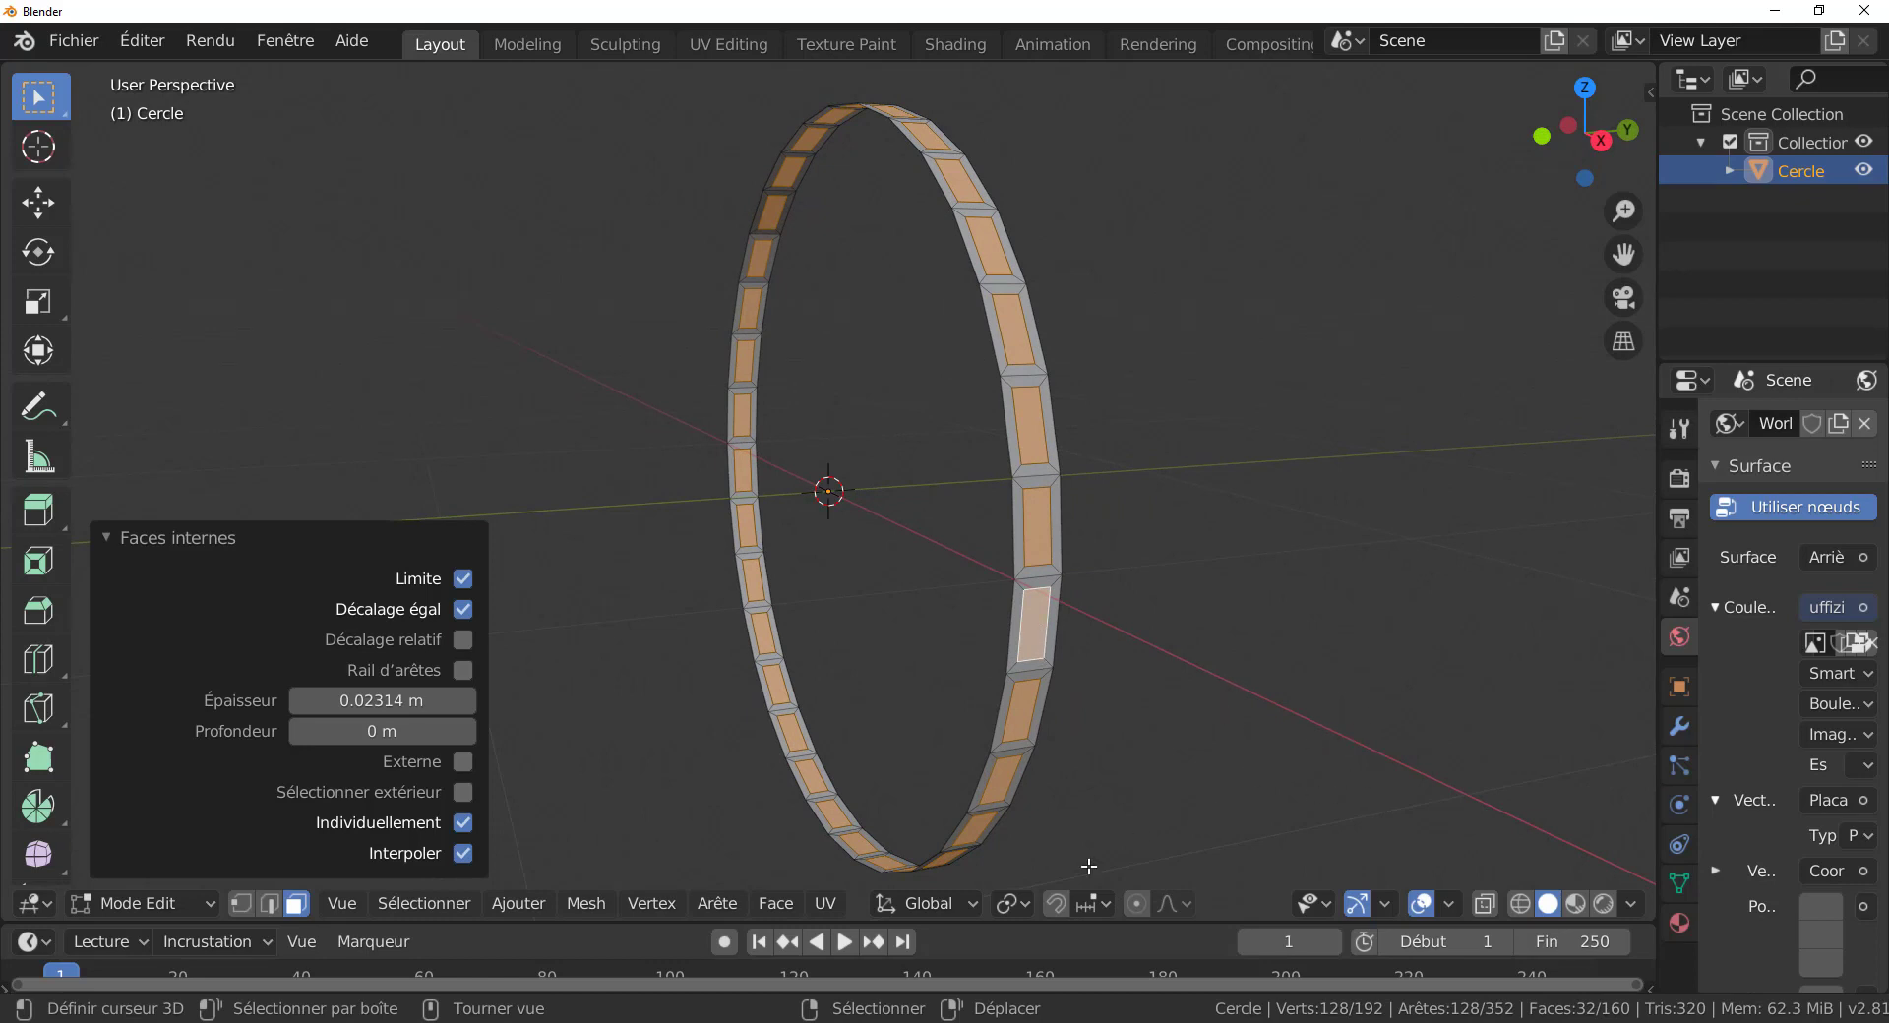
# Set the transform pivot point to individual origins and scale the inset faces down to about 0.38.
pyautogui.click(1003, 905)
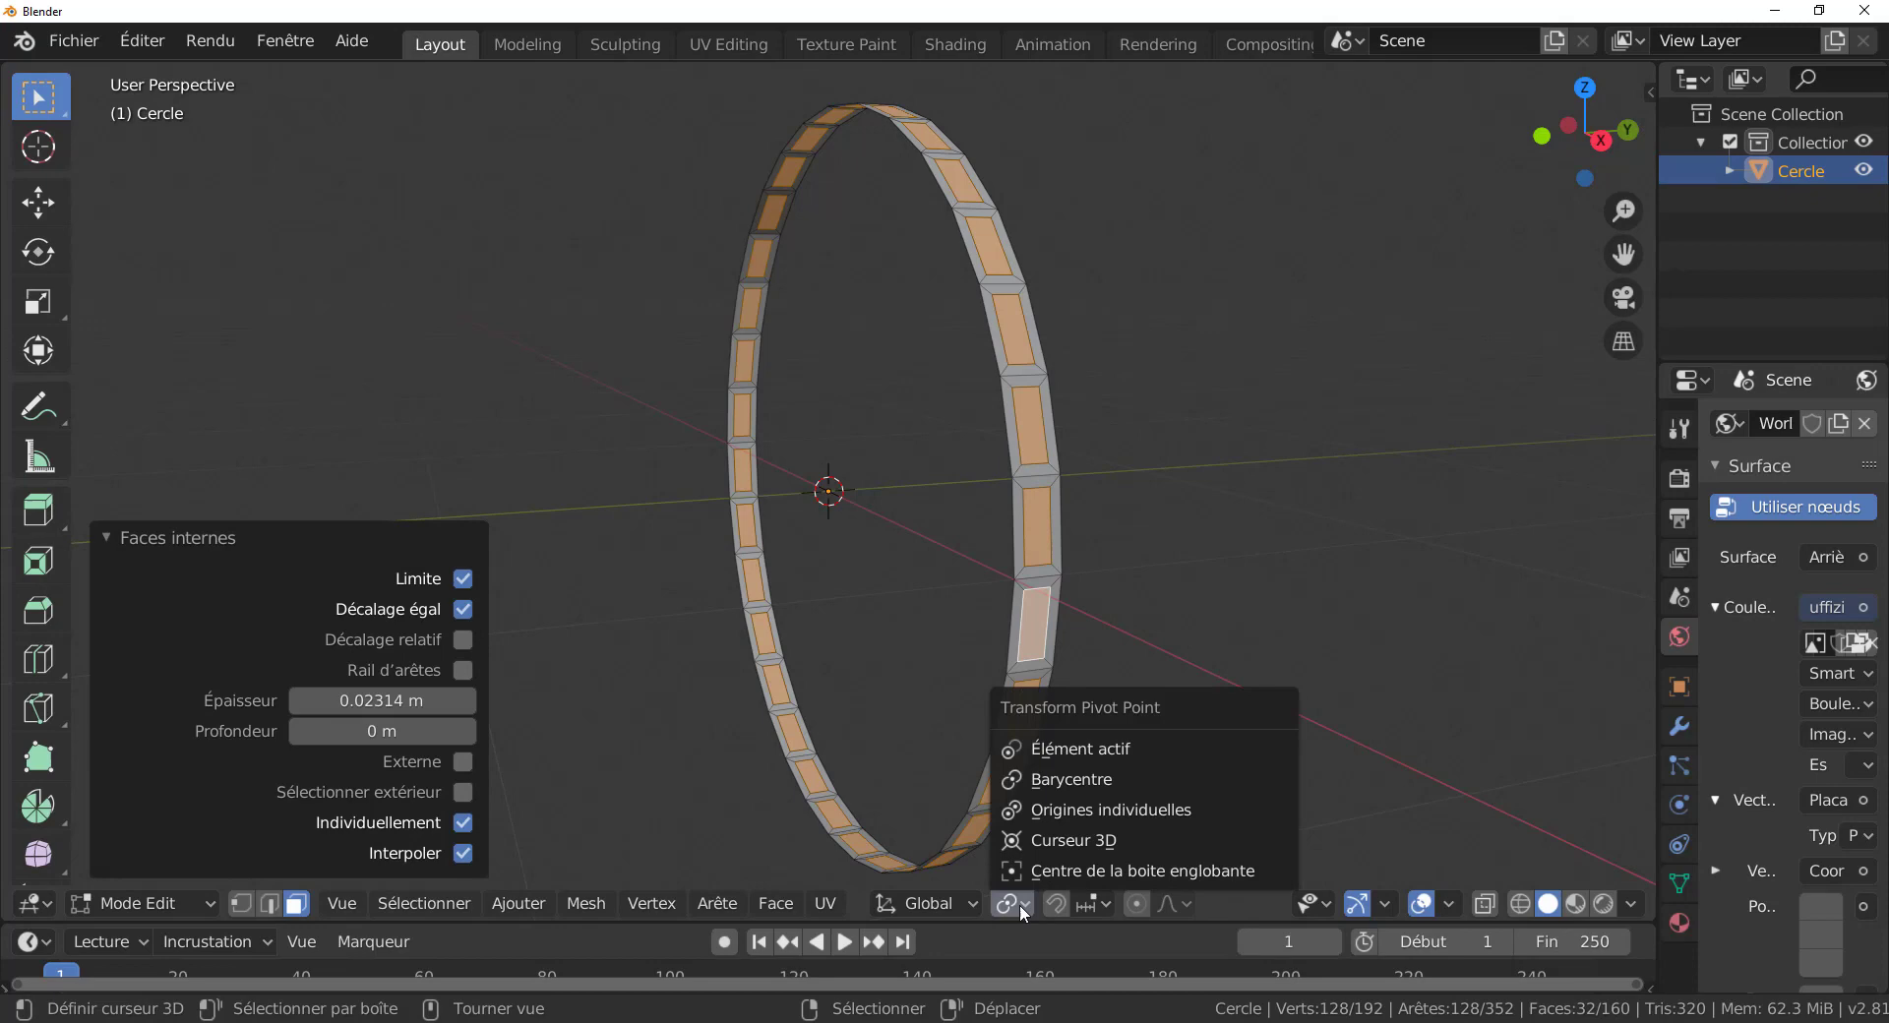
pyautogui.click(1100, 807)
pyautogui.press('s')
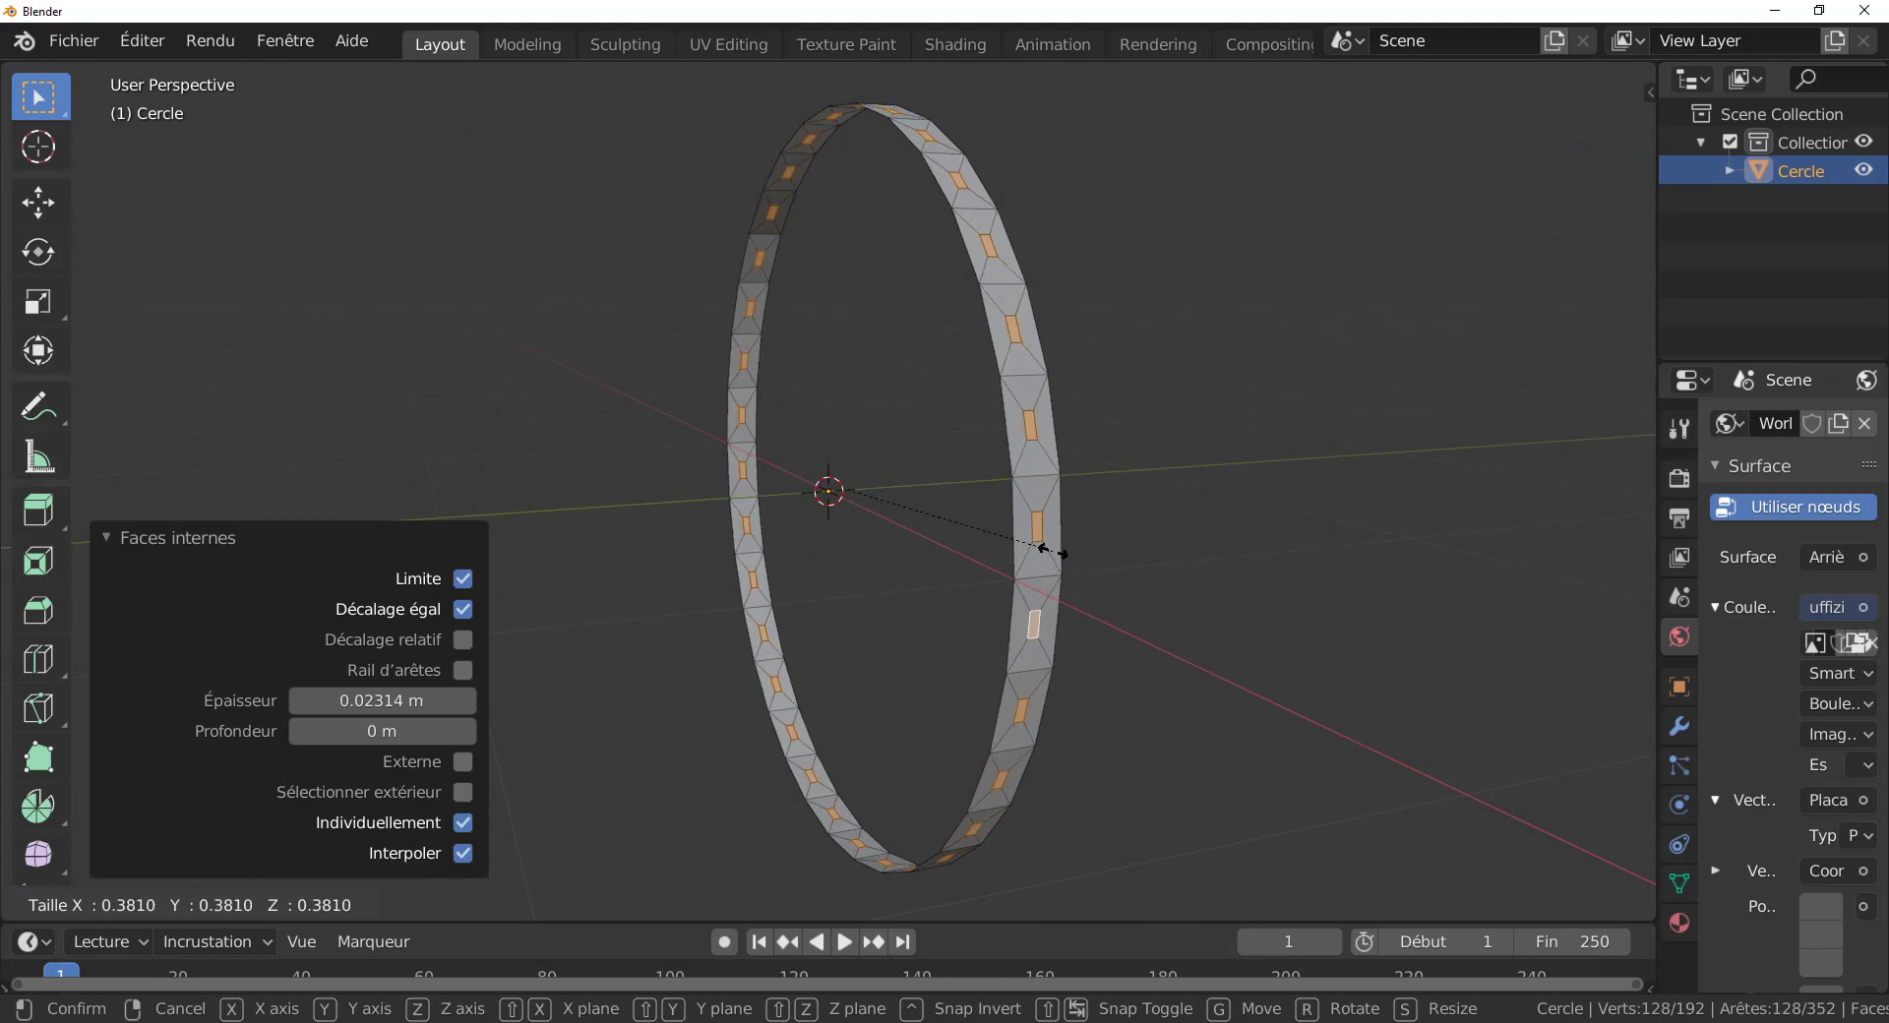
pyautogui.click(1053, 553)
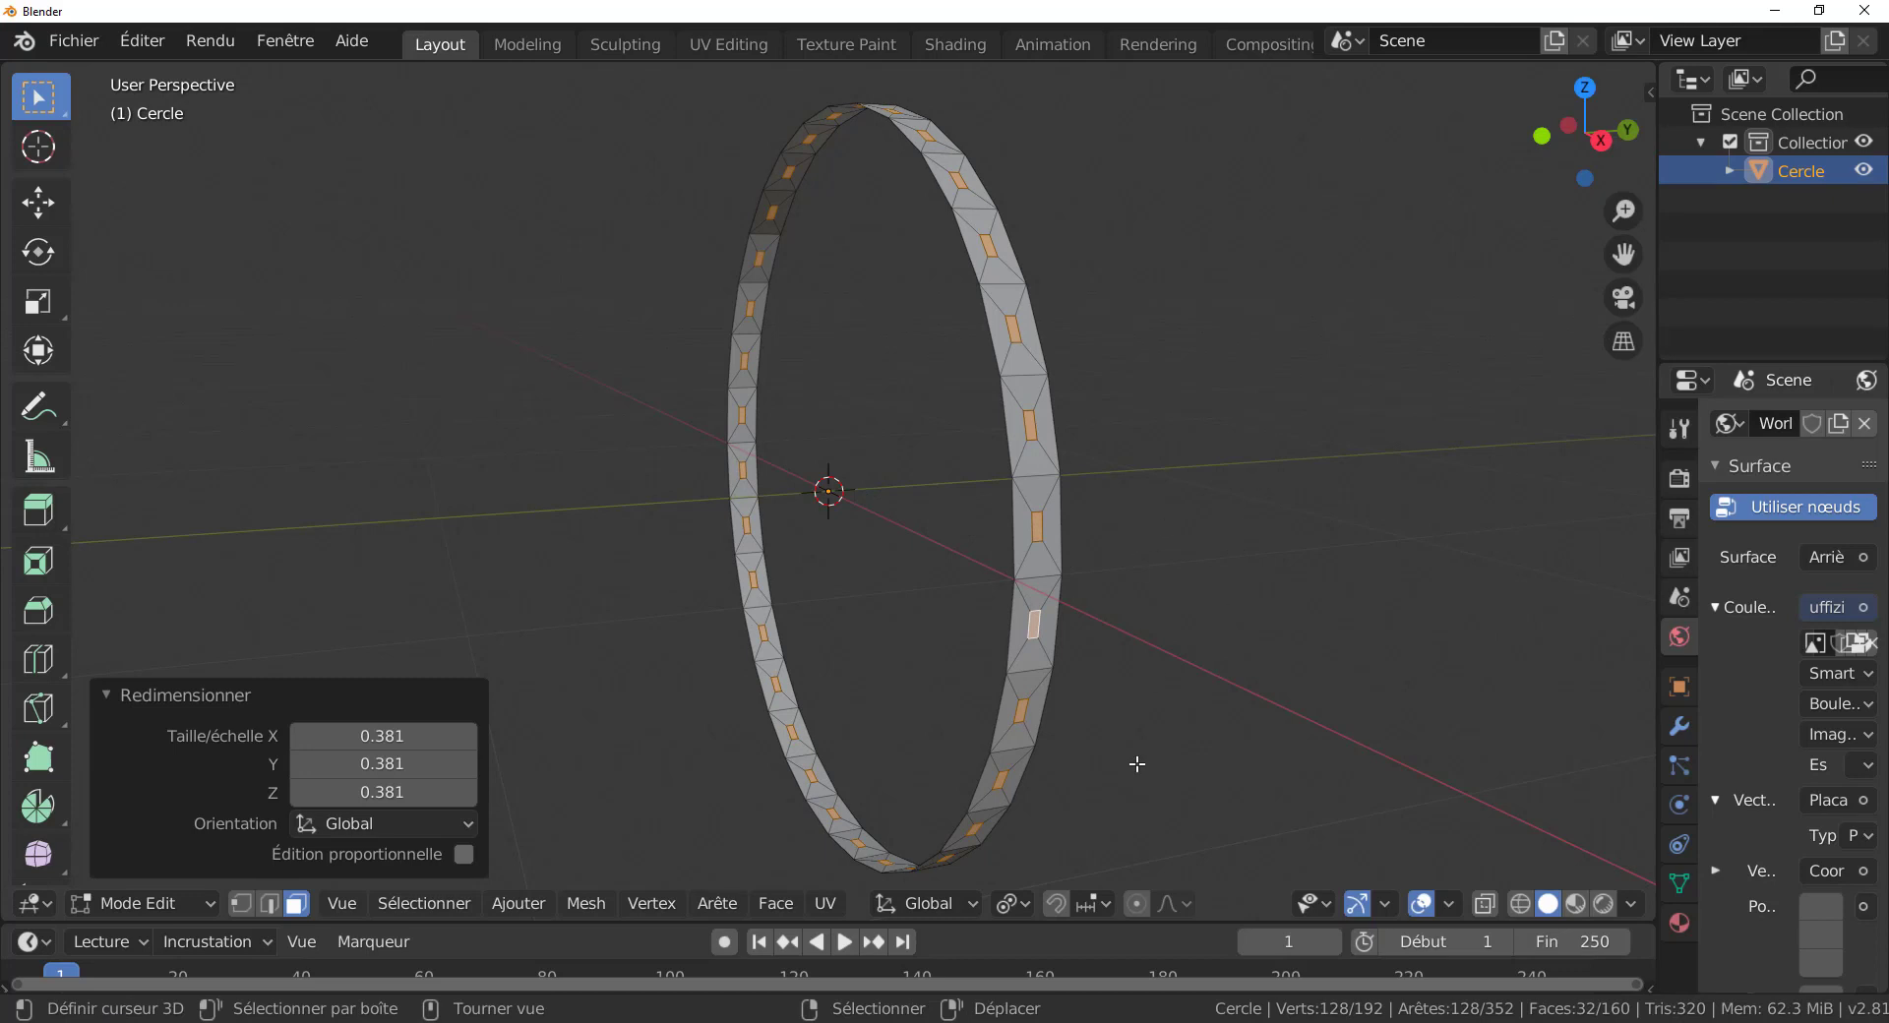
# Scale the small inset faces by about 2.7 along the Y axis to widen them.
pyautogui.press('s')
pyautogui.press('y')
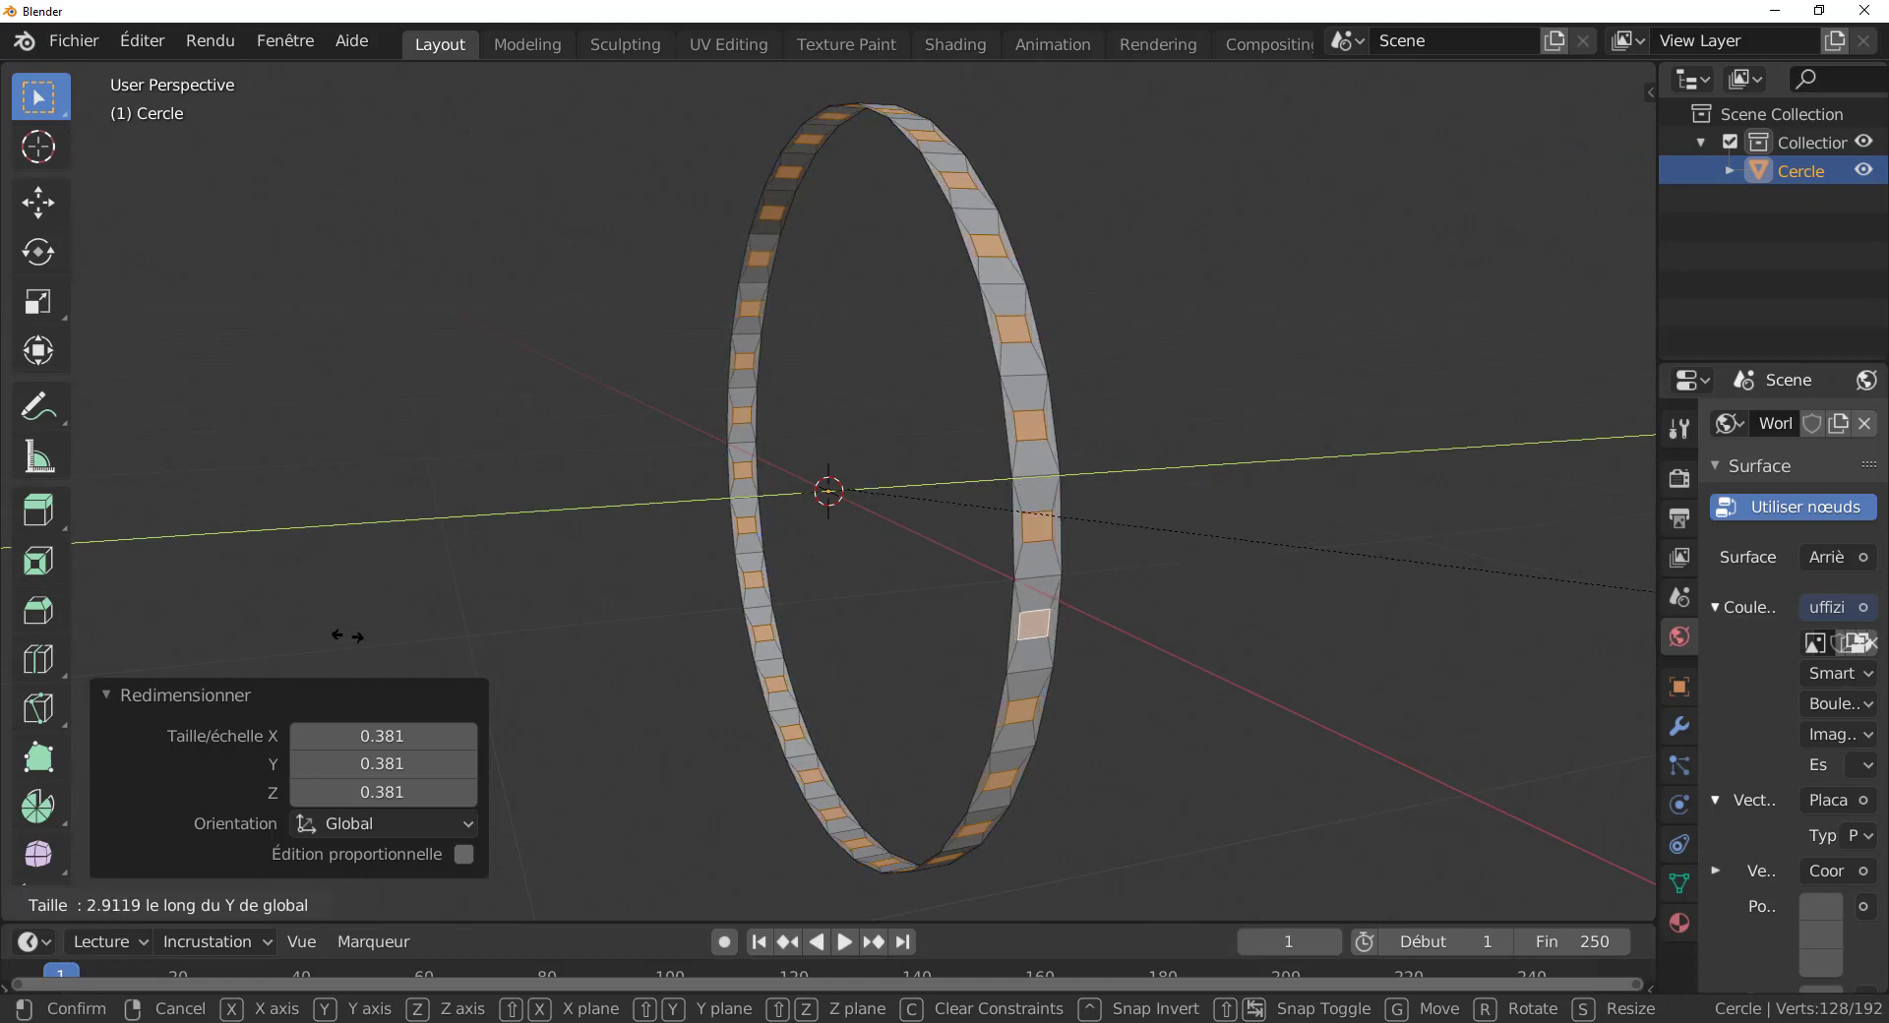
pyautogui.click(264, 622)
pyautogui.scroll(1, 1170, 733)
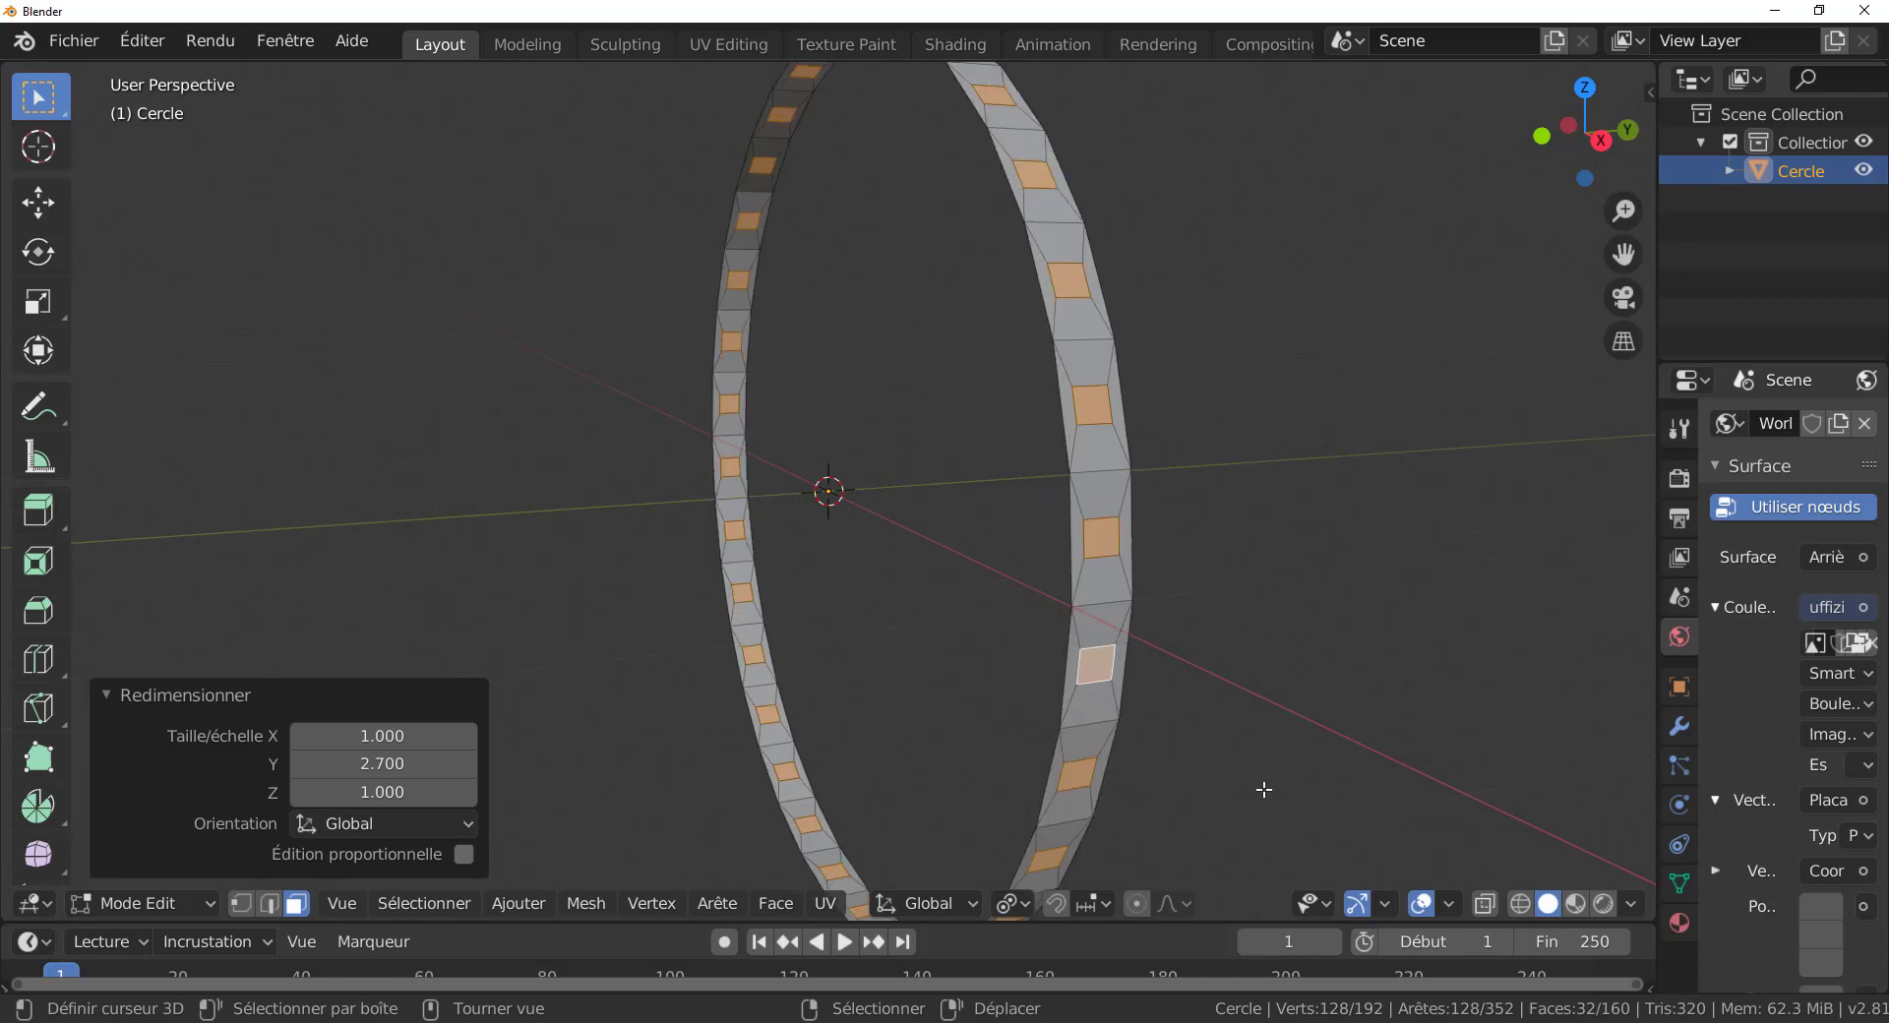
# Undo both scalings and the inset of the band's faces.
pyautogui.hotkey('ctrl', 'z')
pyautogui.hotkey('ctrl', 'z')
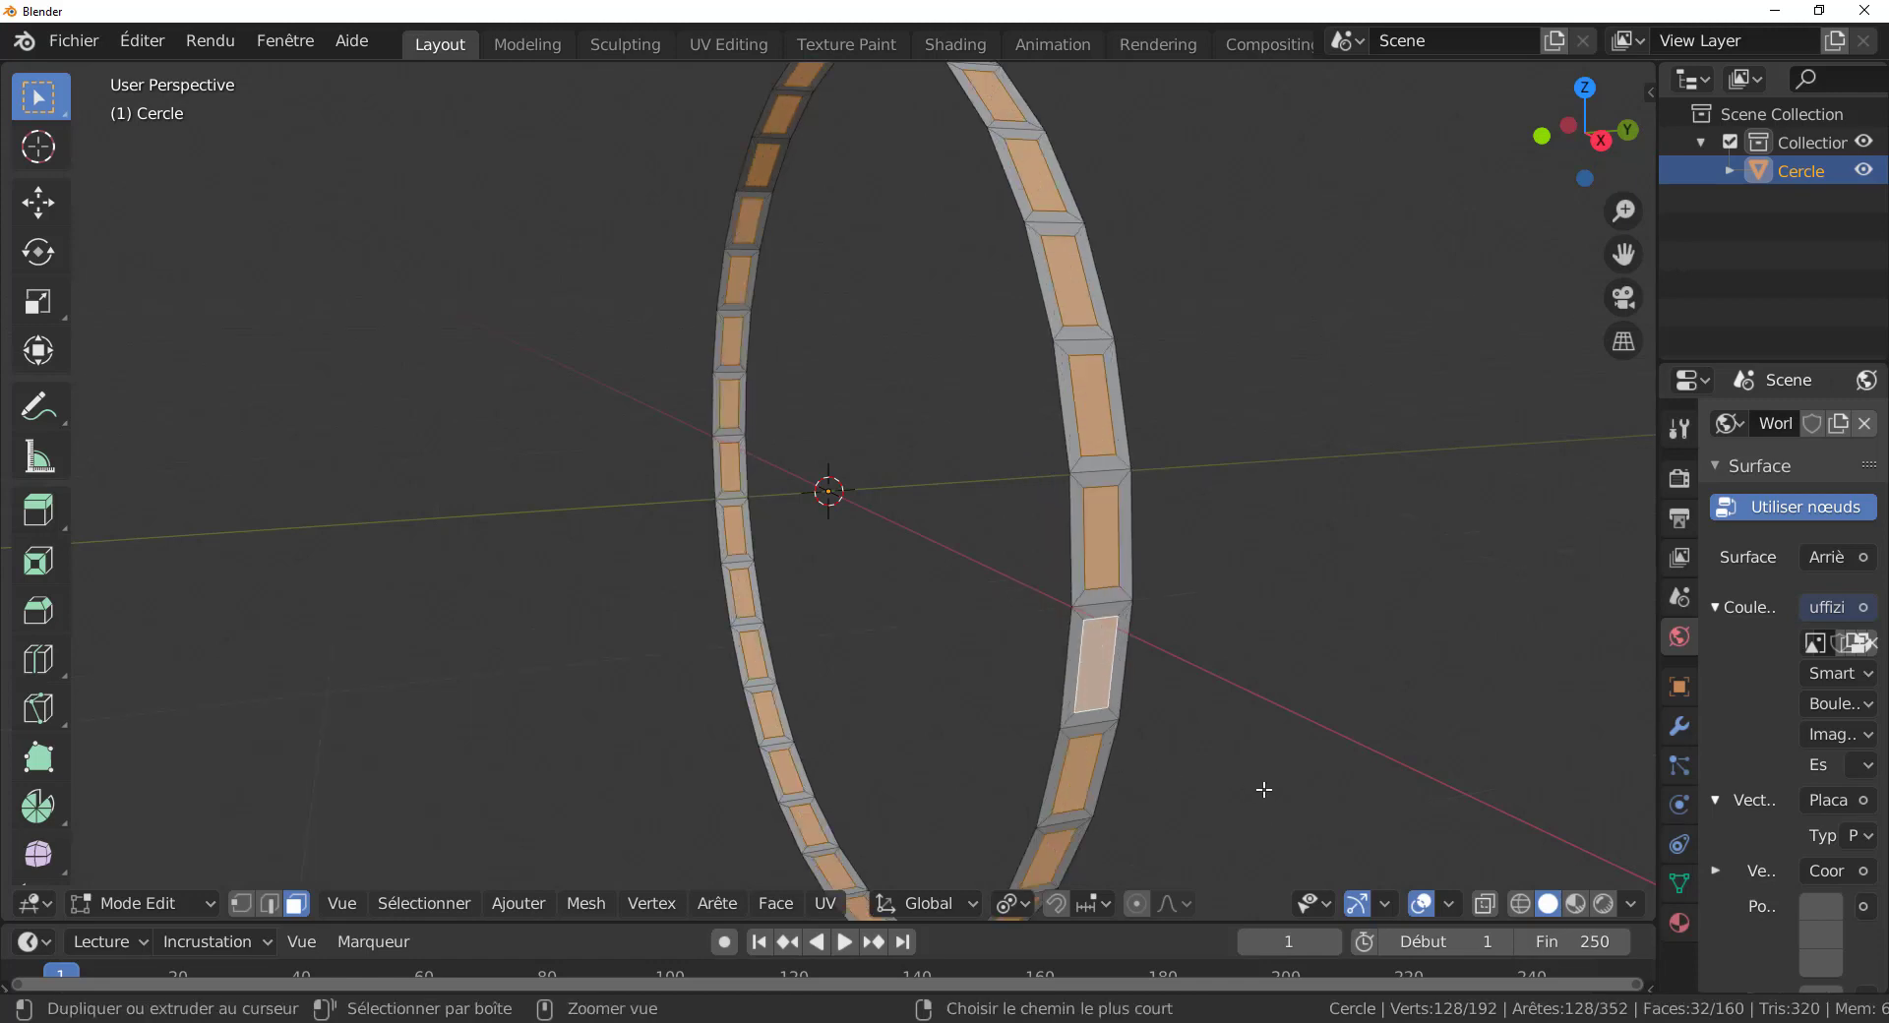
pyautogui.hotkey('ctrl', 'z')
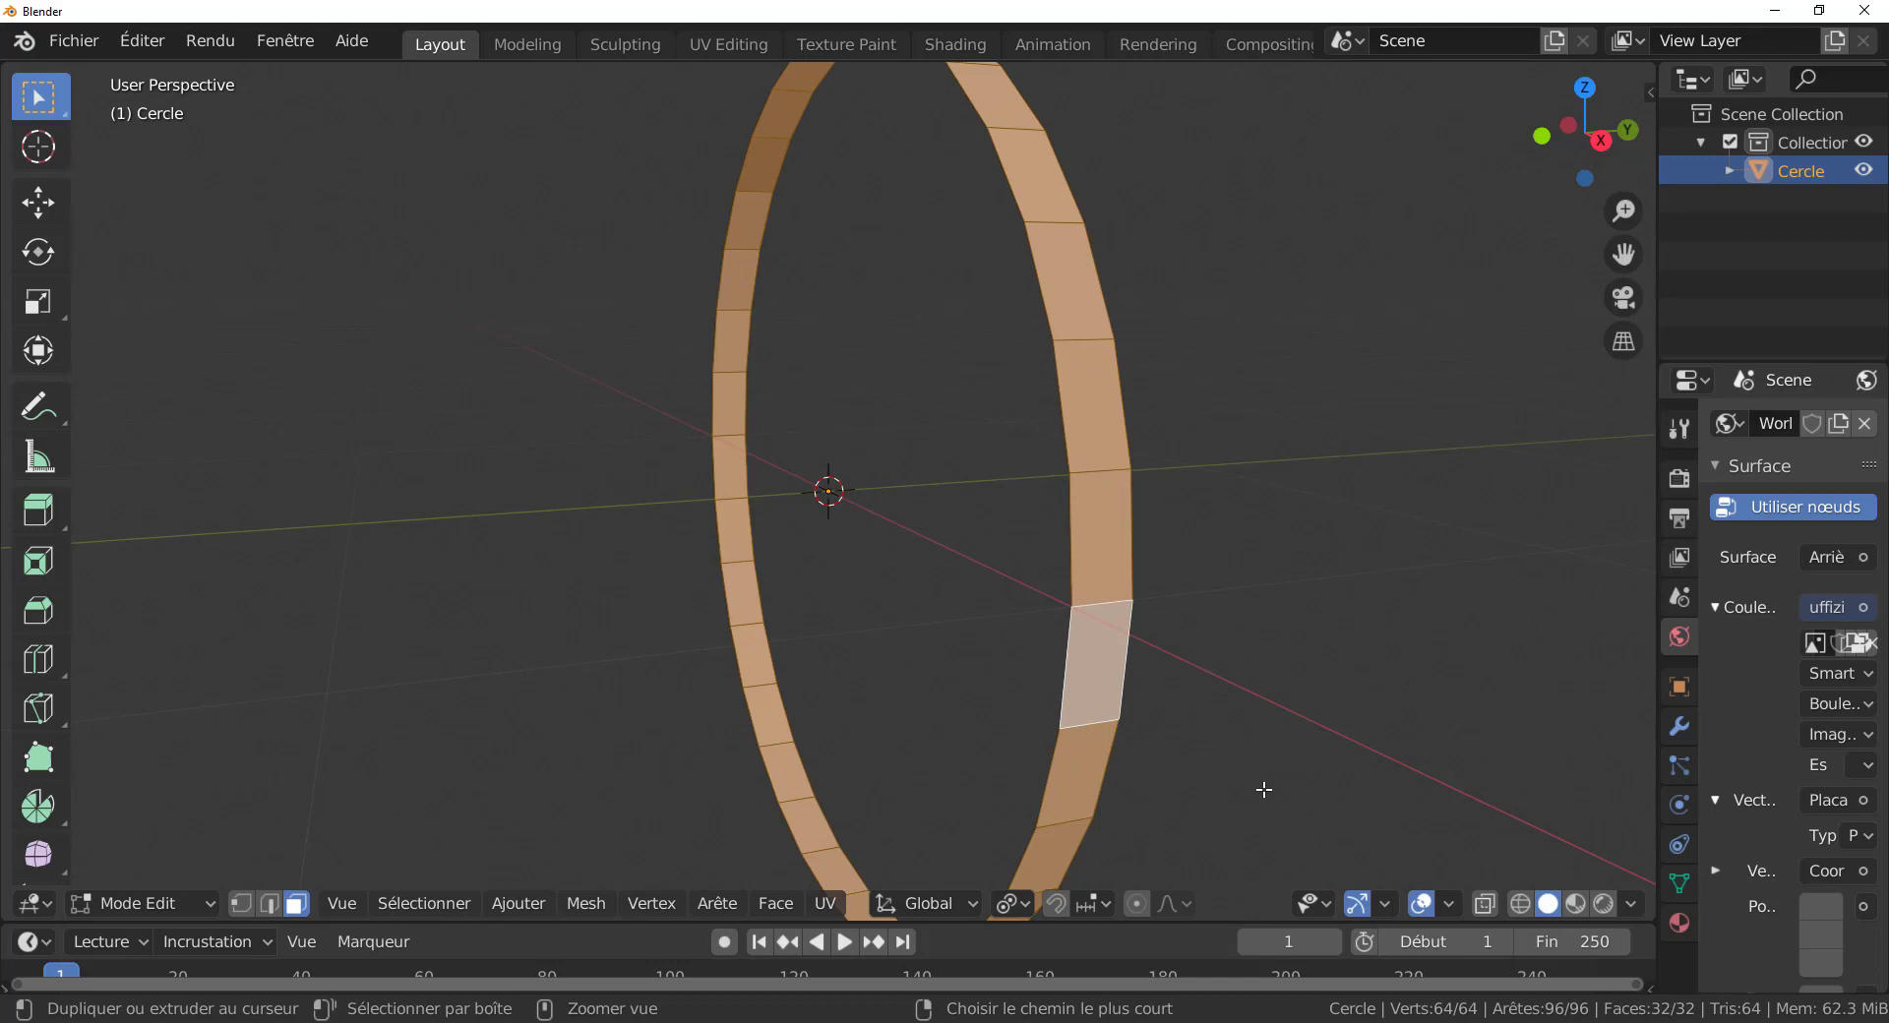
# Checker-deselect every other face of the band and inset each face still selected individually by about 0.04 m.
pyautogui.click(379, 903)
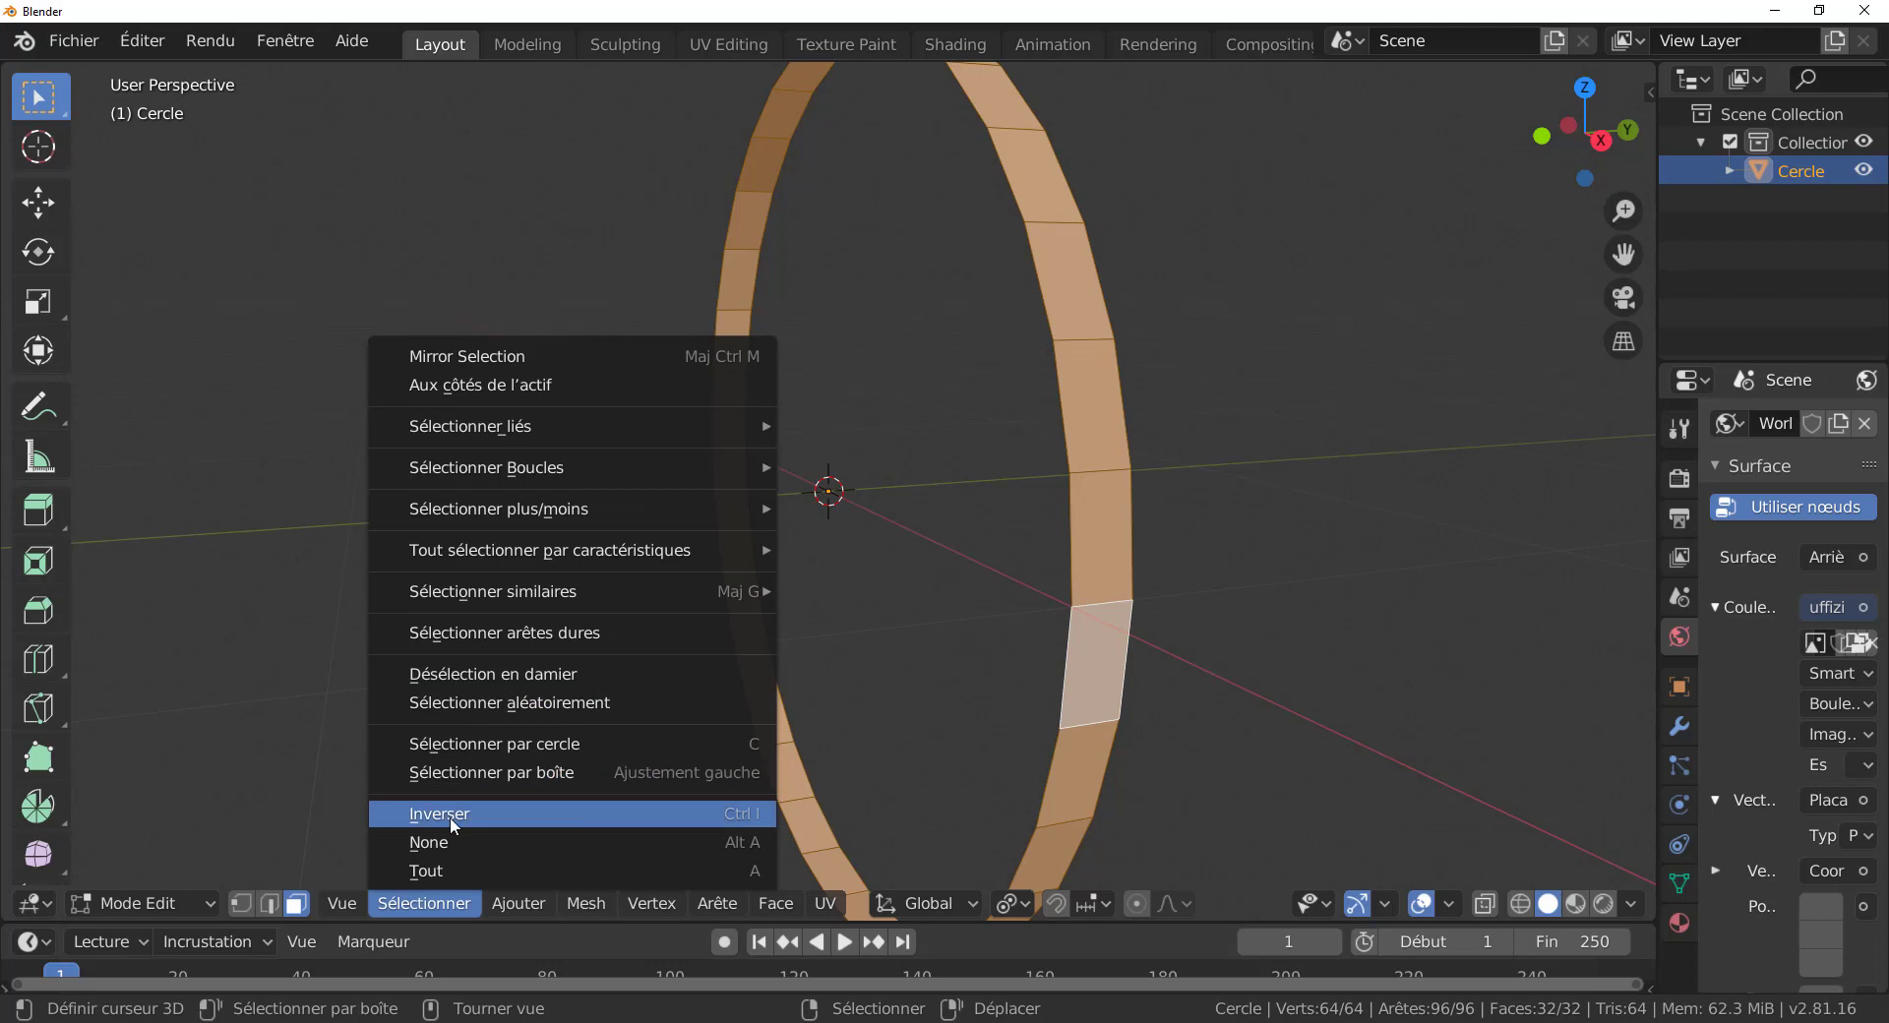
pyautogui.click(463, 677)
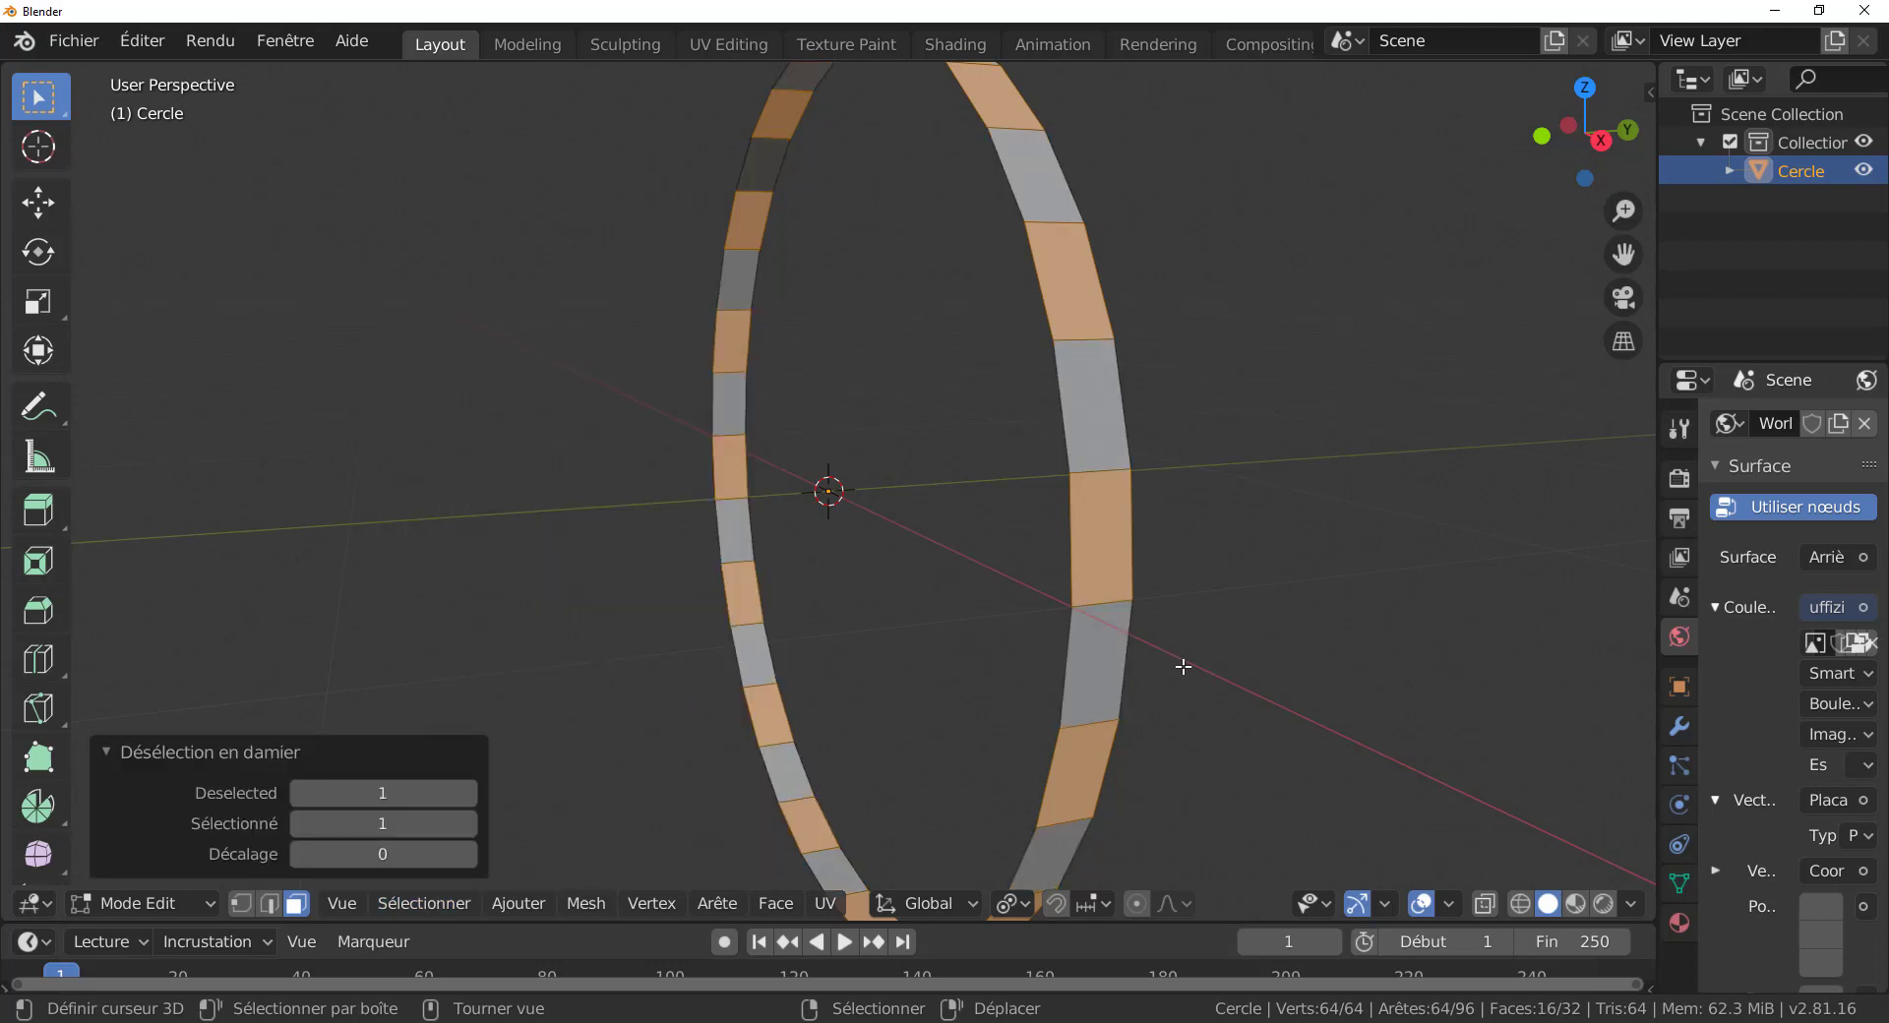
pyautogui.scroll(-1, 1183, 667)
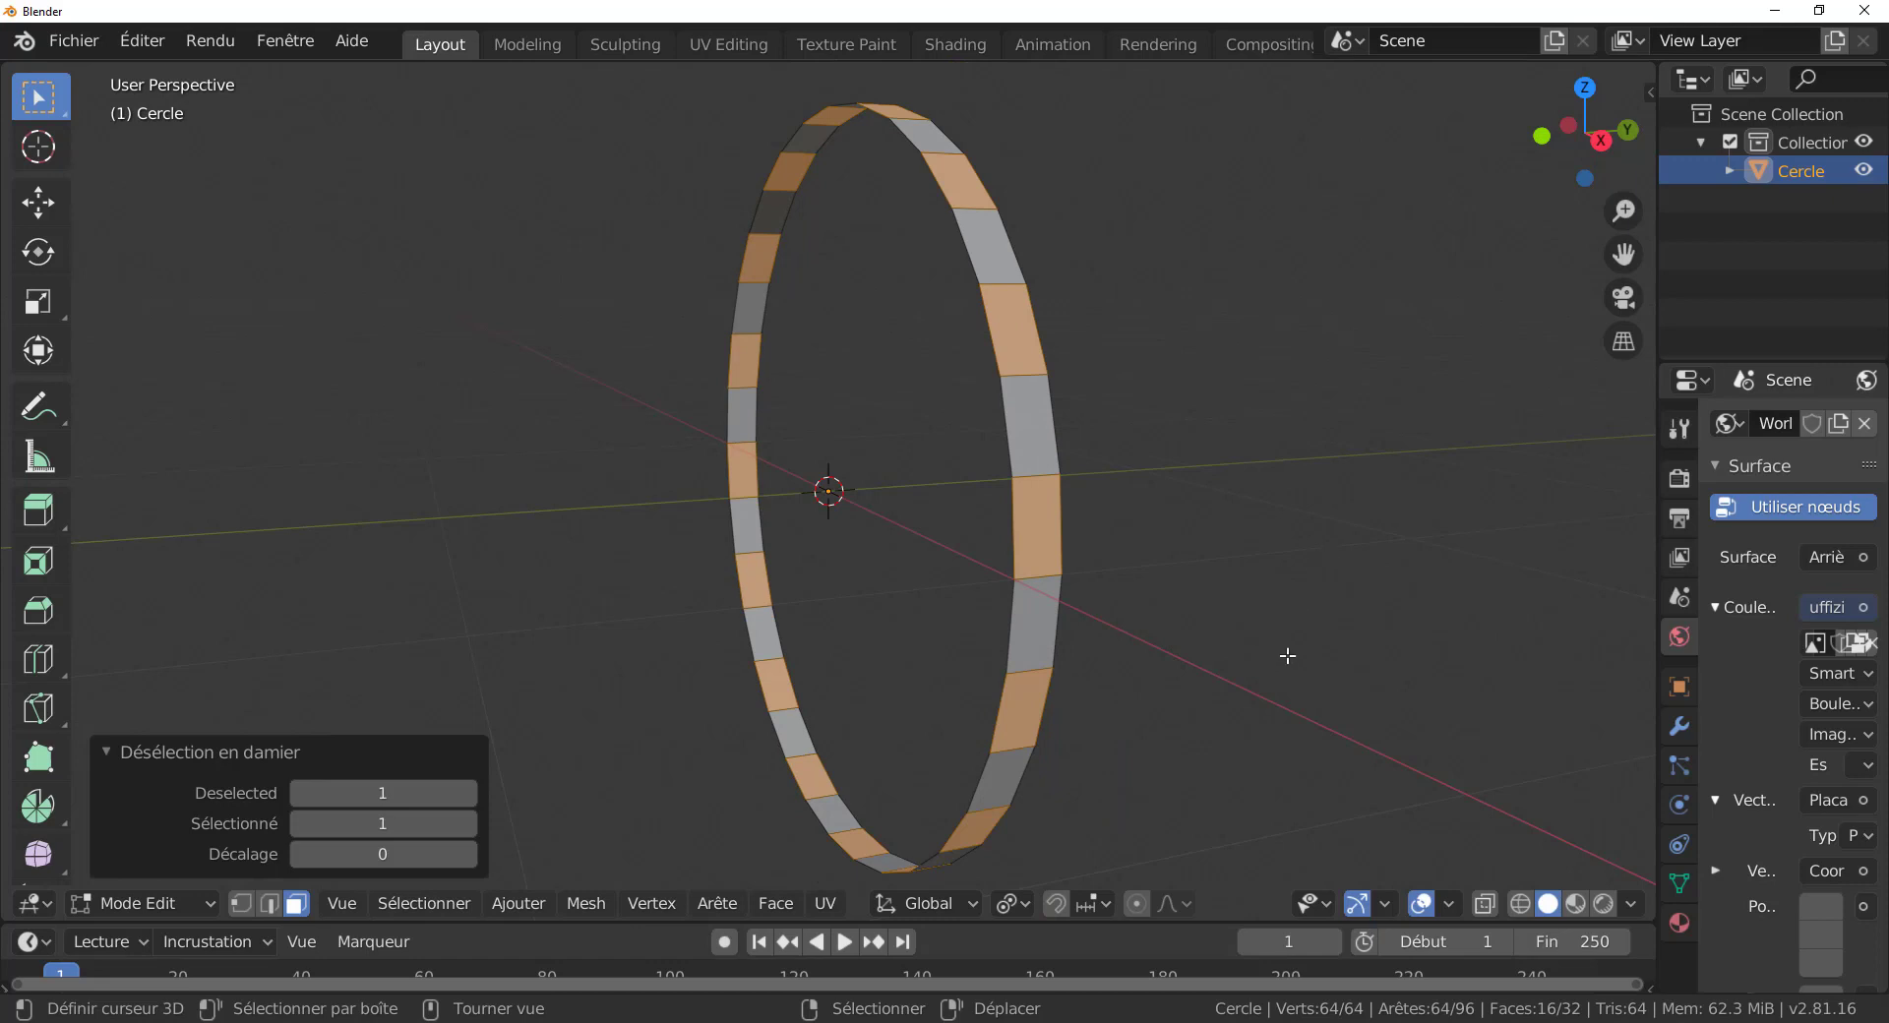
pyautogui.press('i')
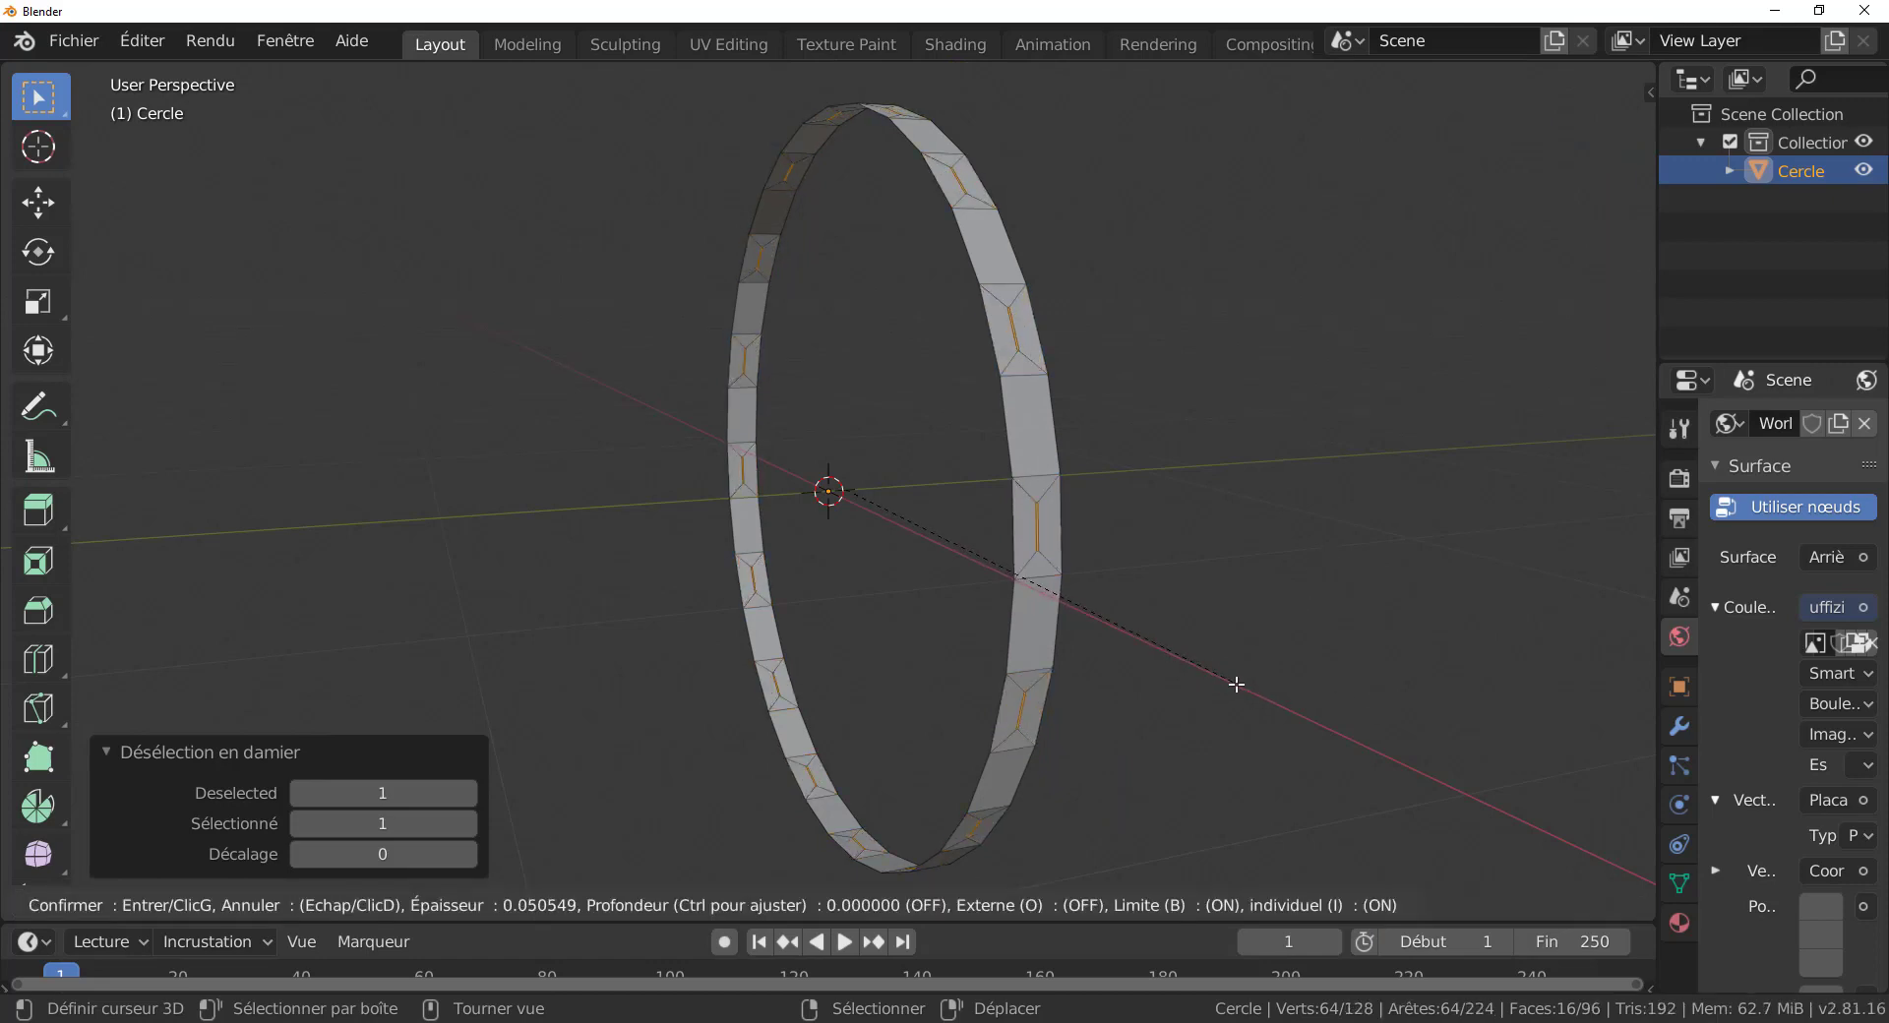
pyautogui.click(1238, 685)
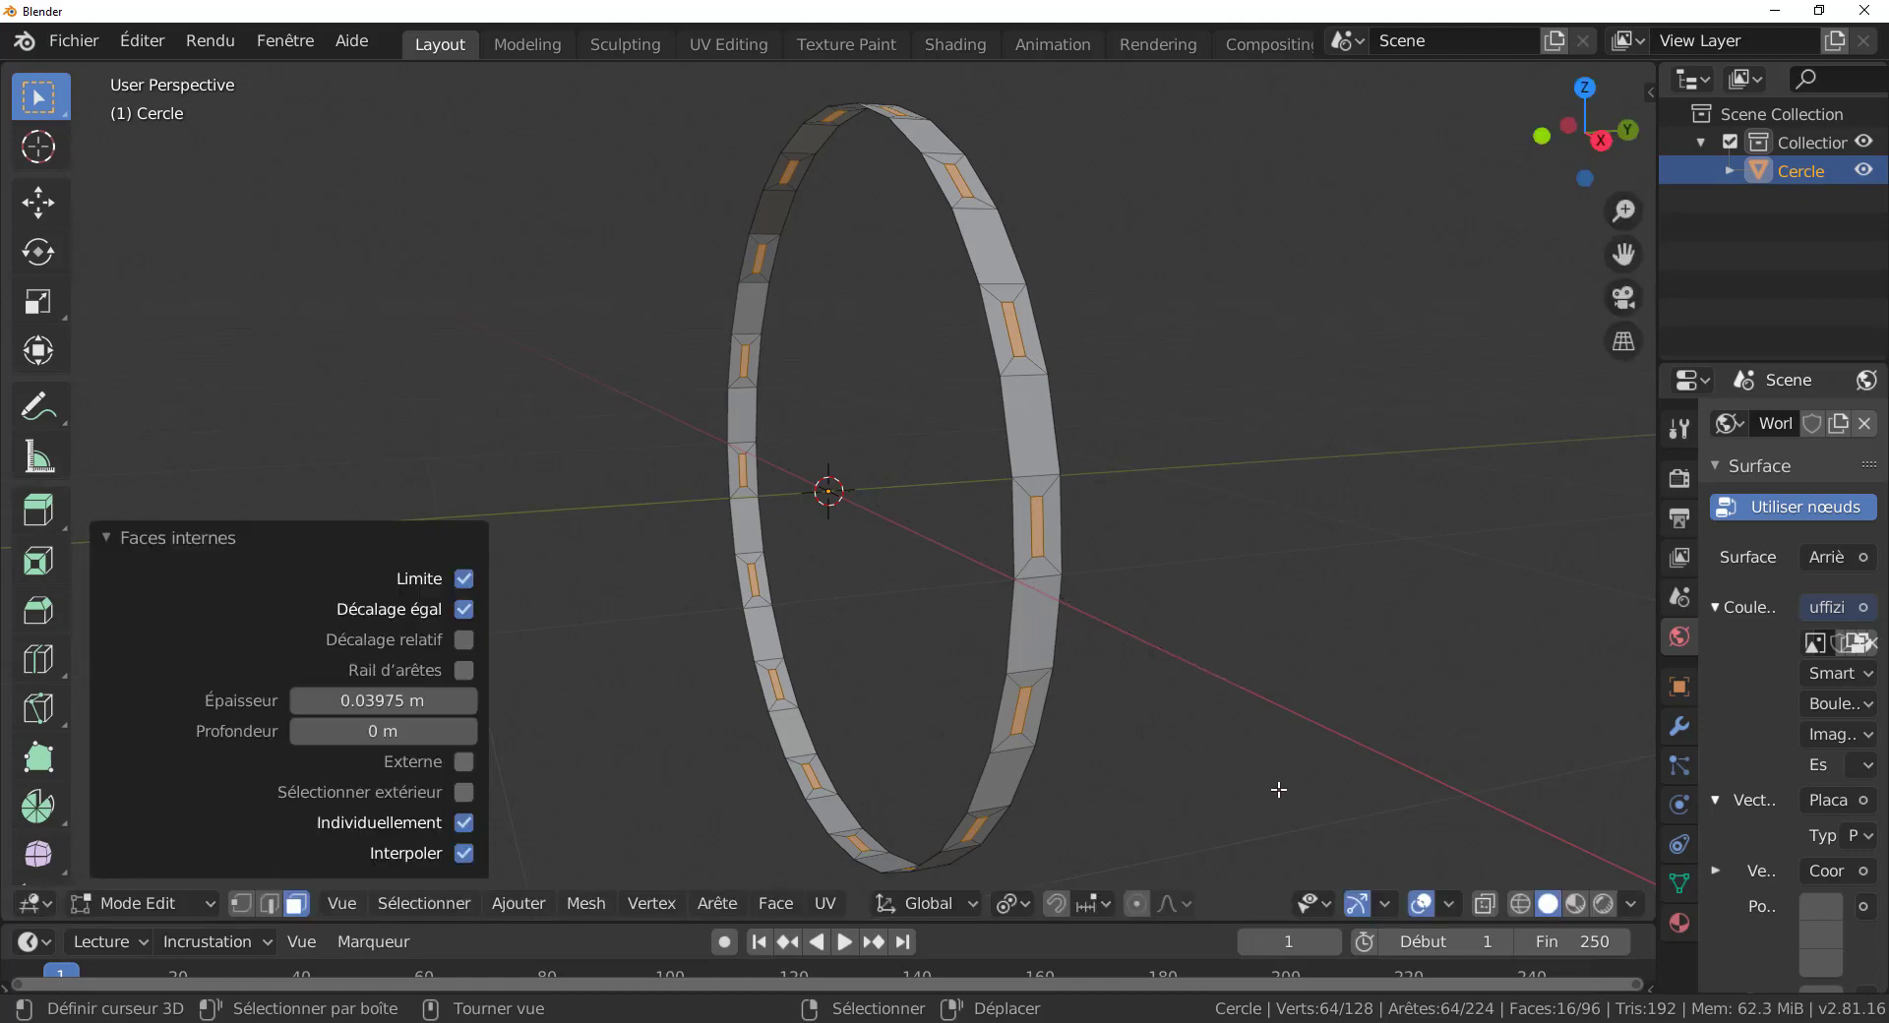
# Scale the alternating inset faces down to about 0.48 around their individual origins.
pyautogui.click(1012, 905)
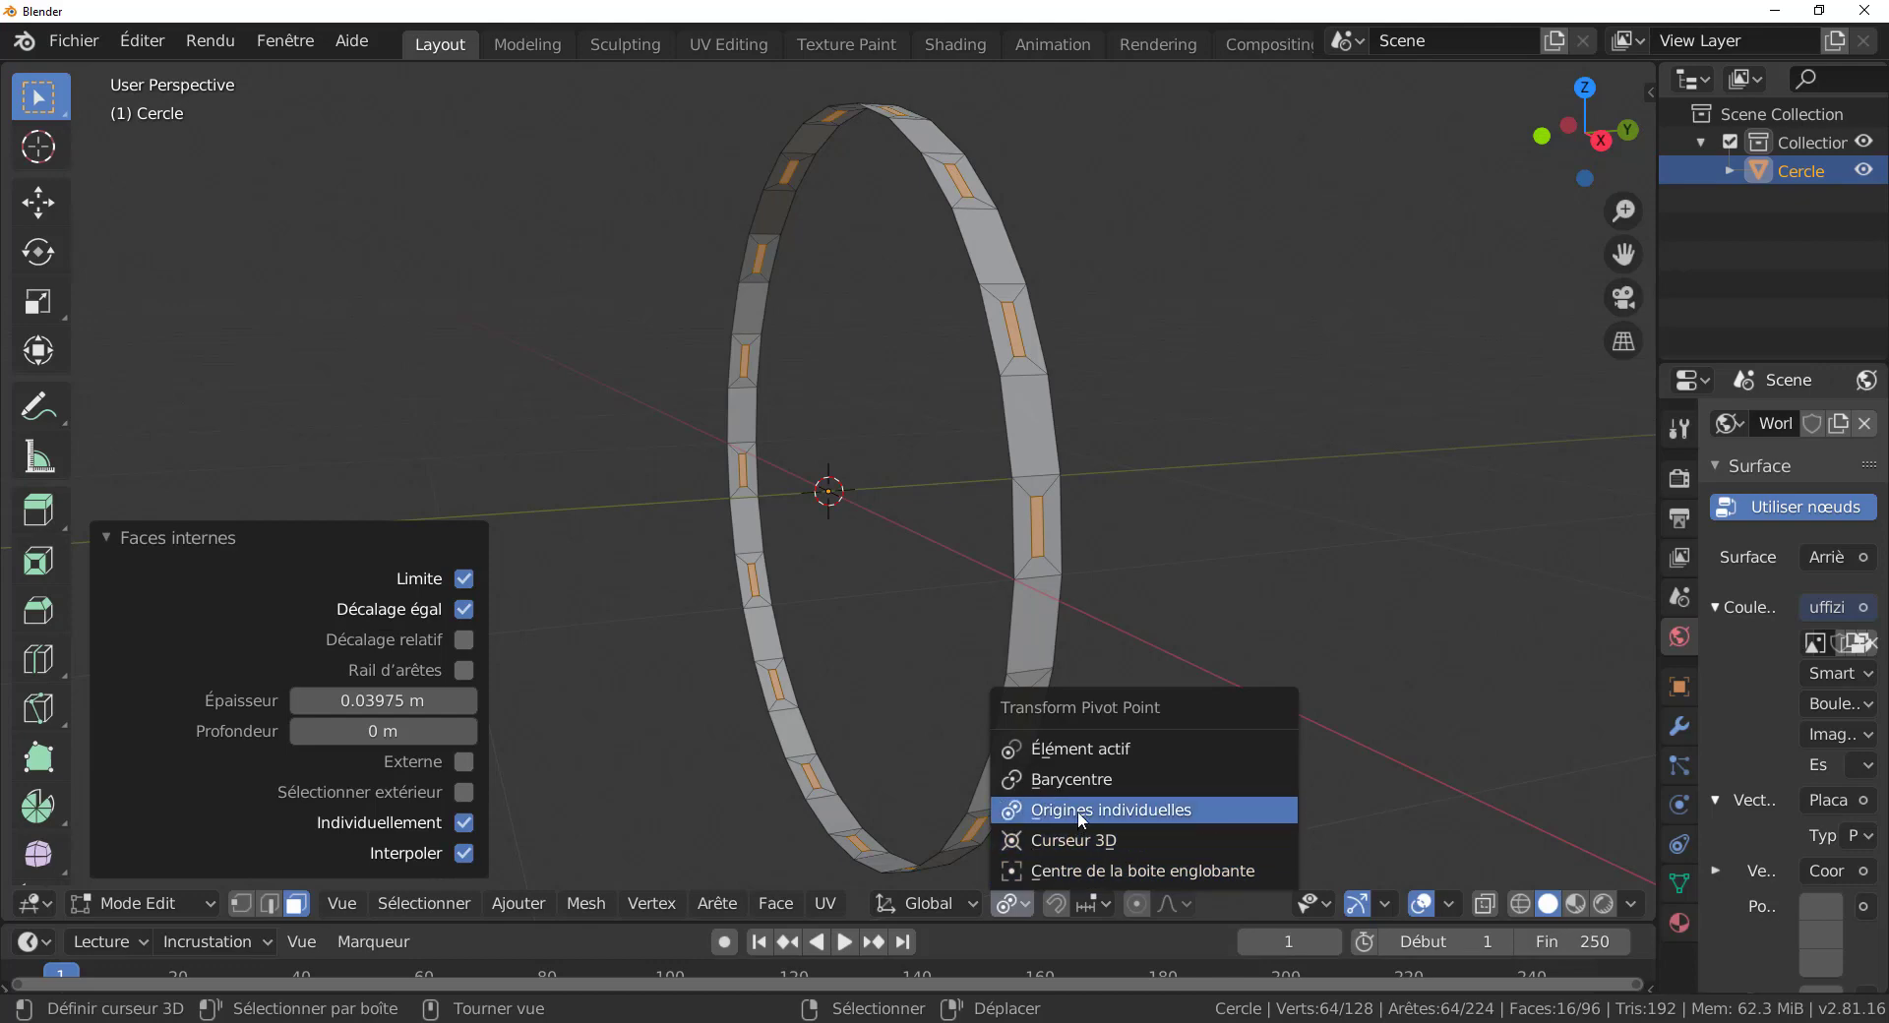
pyautogui.click(1082, 810)
pyautogui.press('s')
pyautogui.click(1097, 534)
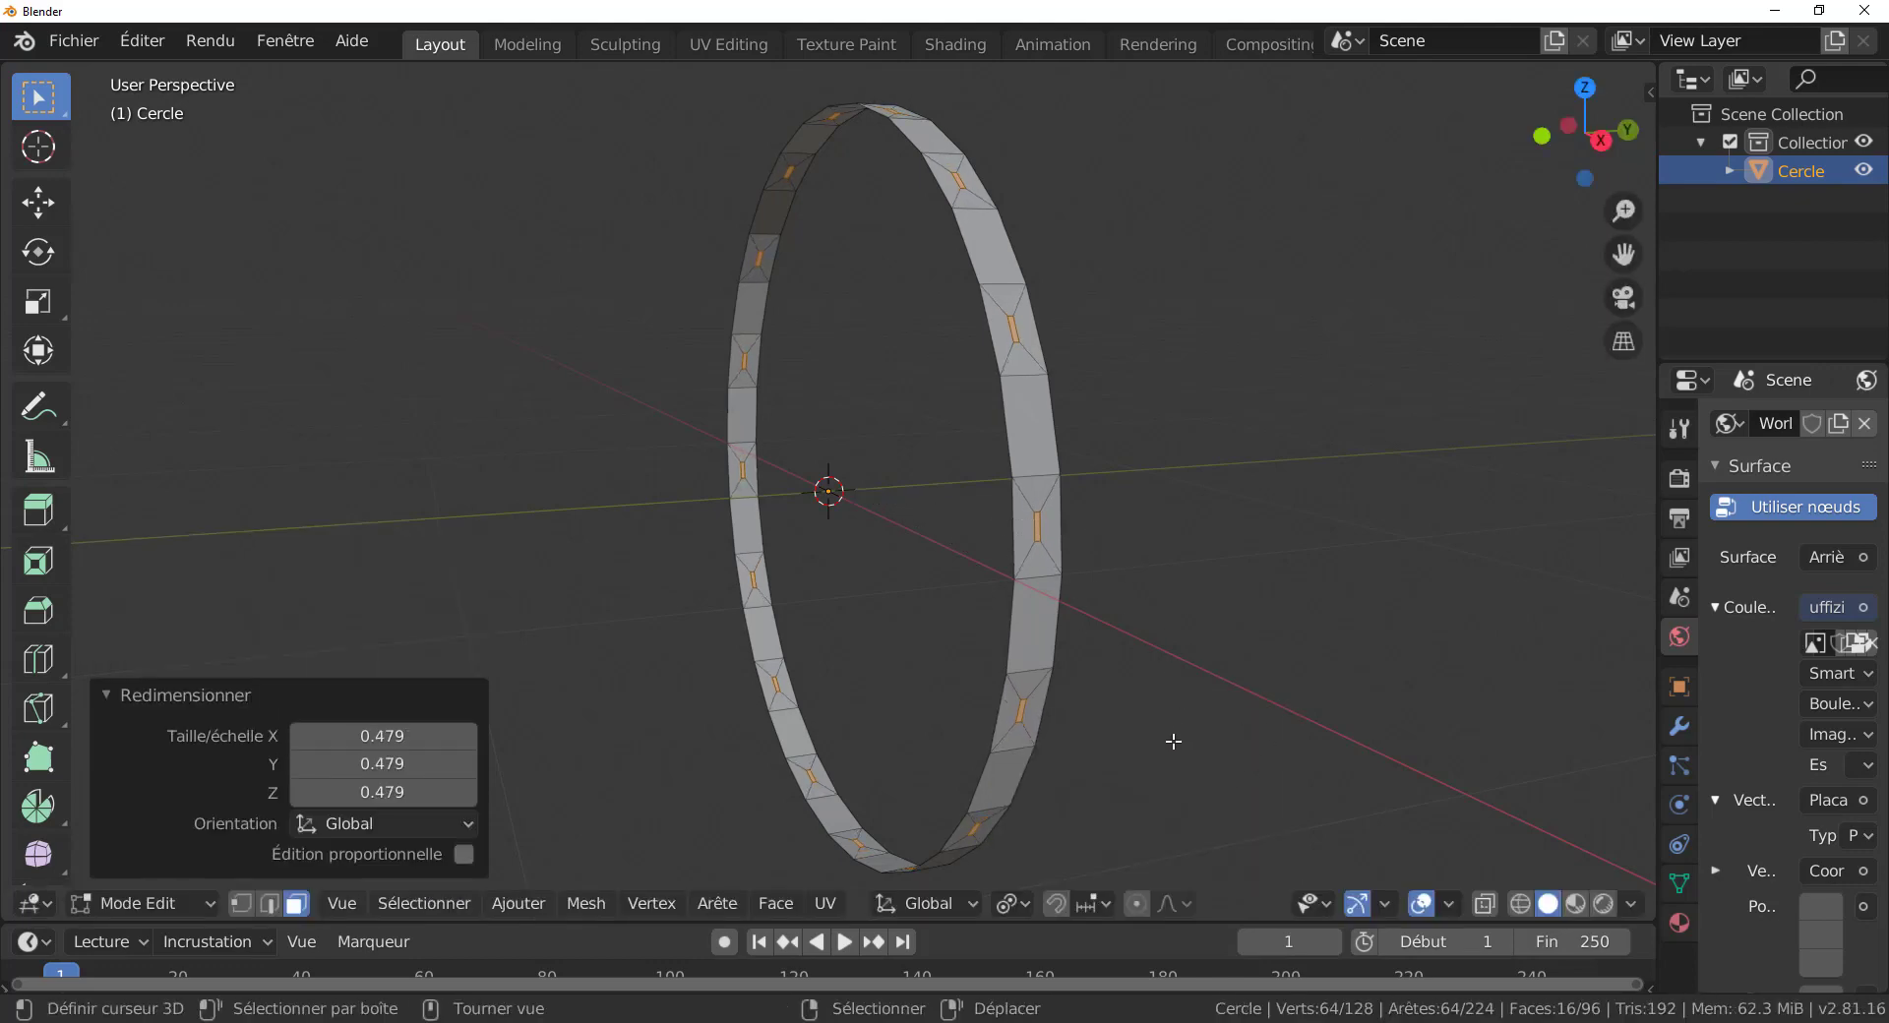
# Scale the small alternating inset faces by about 4.8 along the Y axis to make them roughly square.
pyautogui.press('s')
pyautogui.press('y')
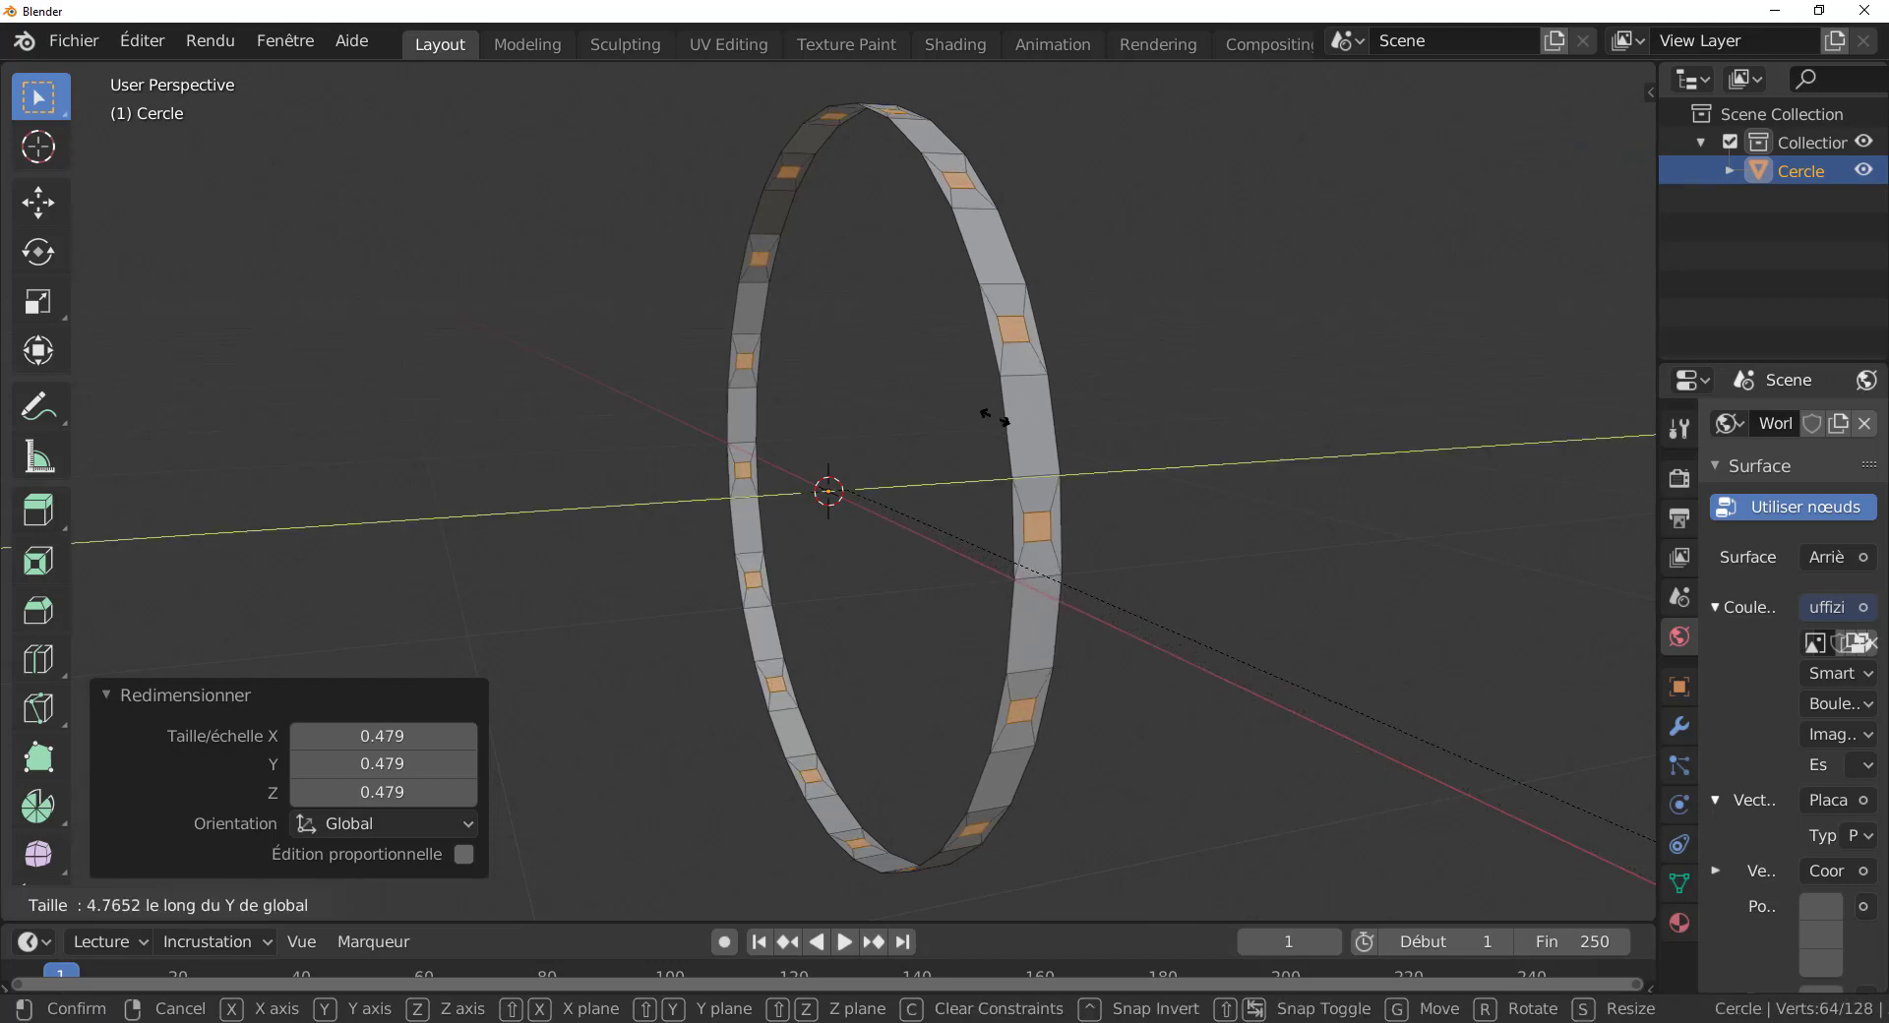
pyautogui.click(1004, 421)
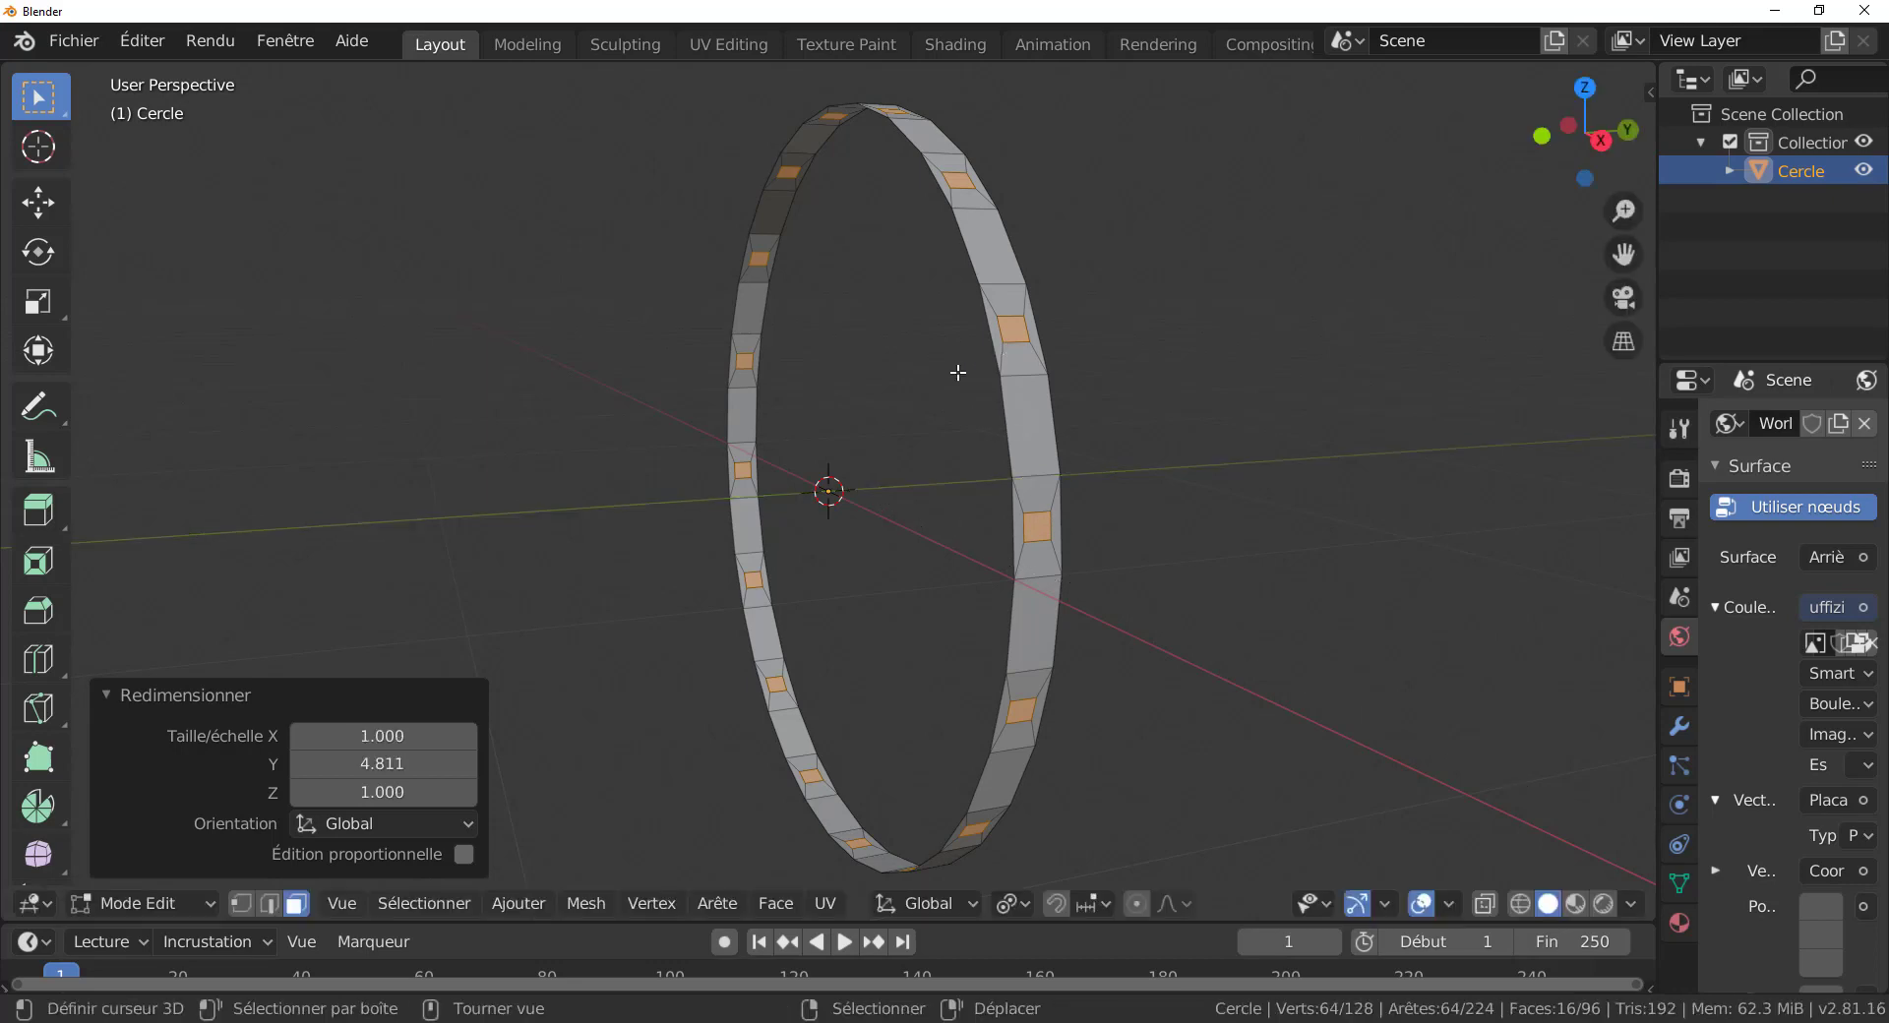
pyautogui.scroll(2, 1267, 579)
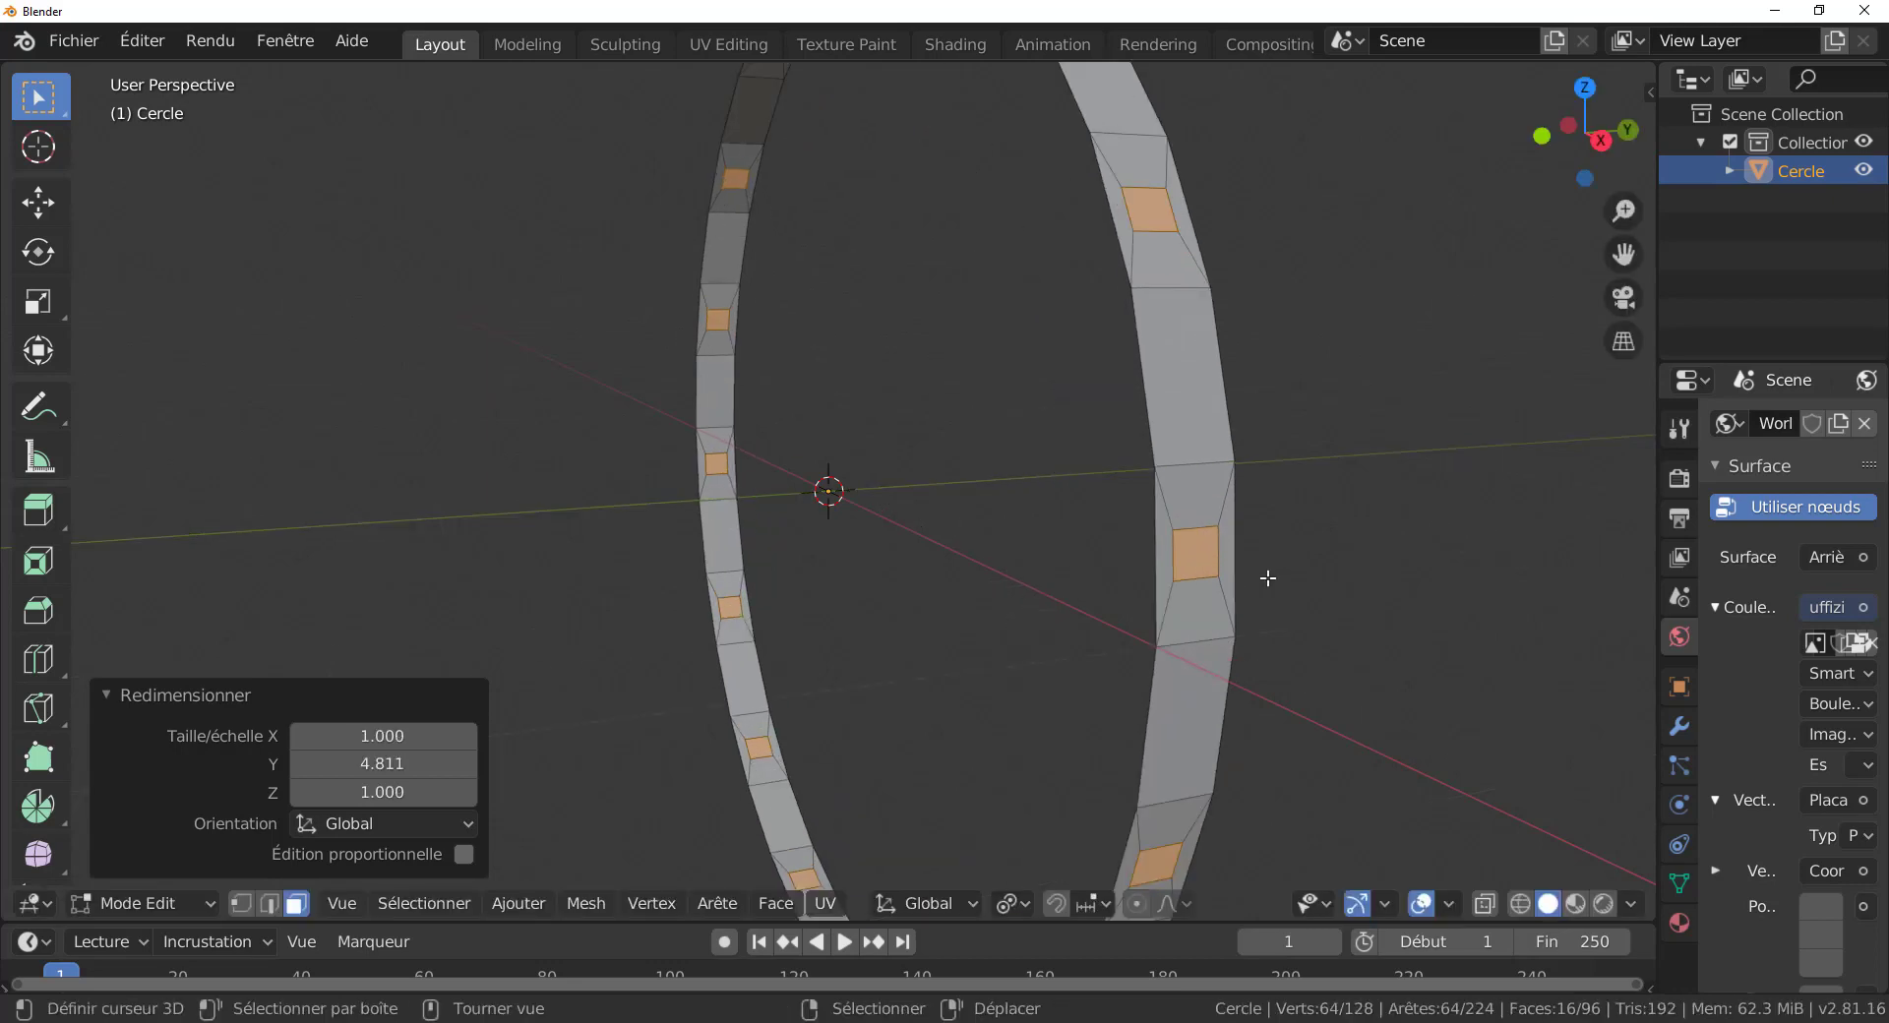
pyautogui.scroll(-2, 1287, 564)
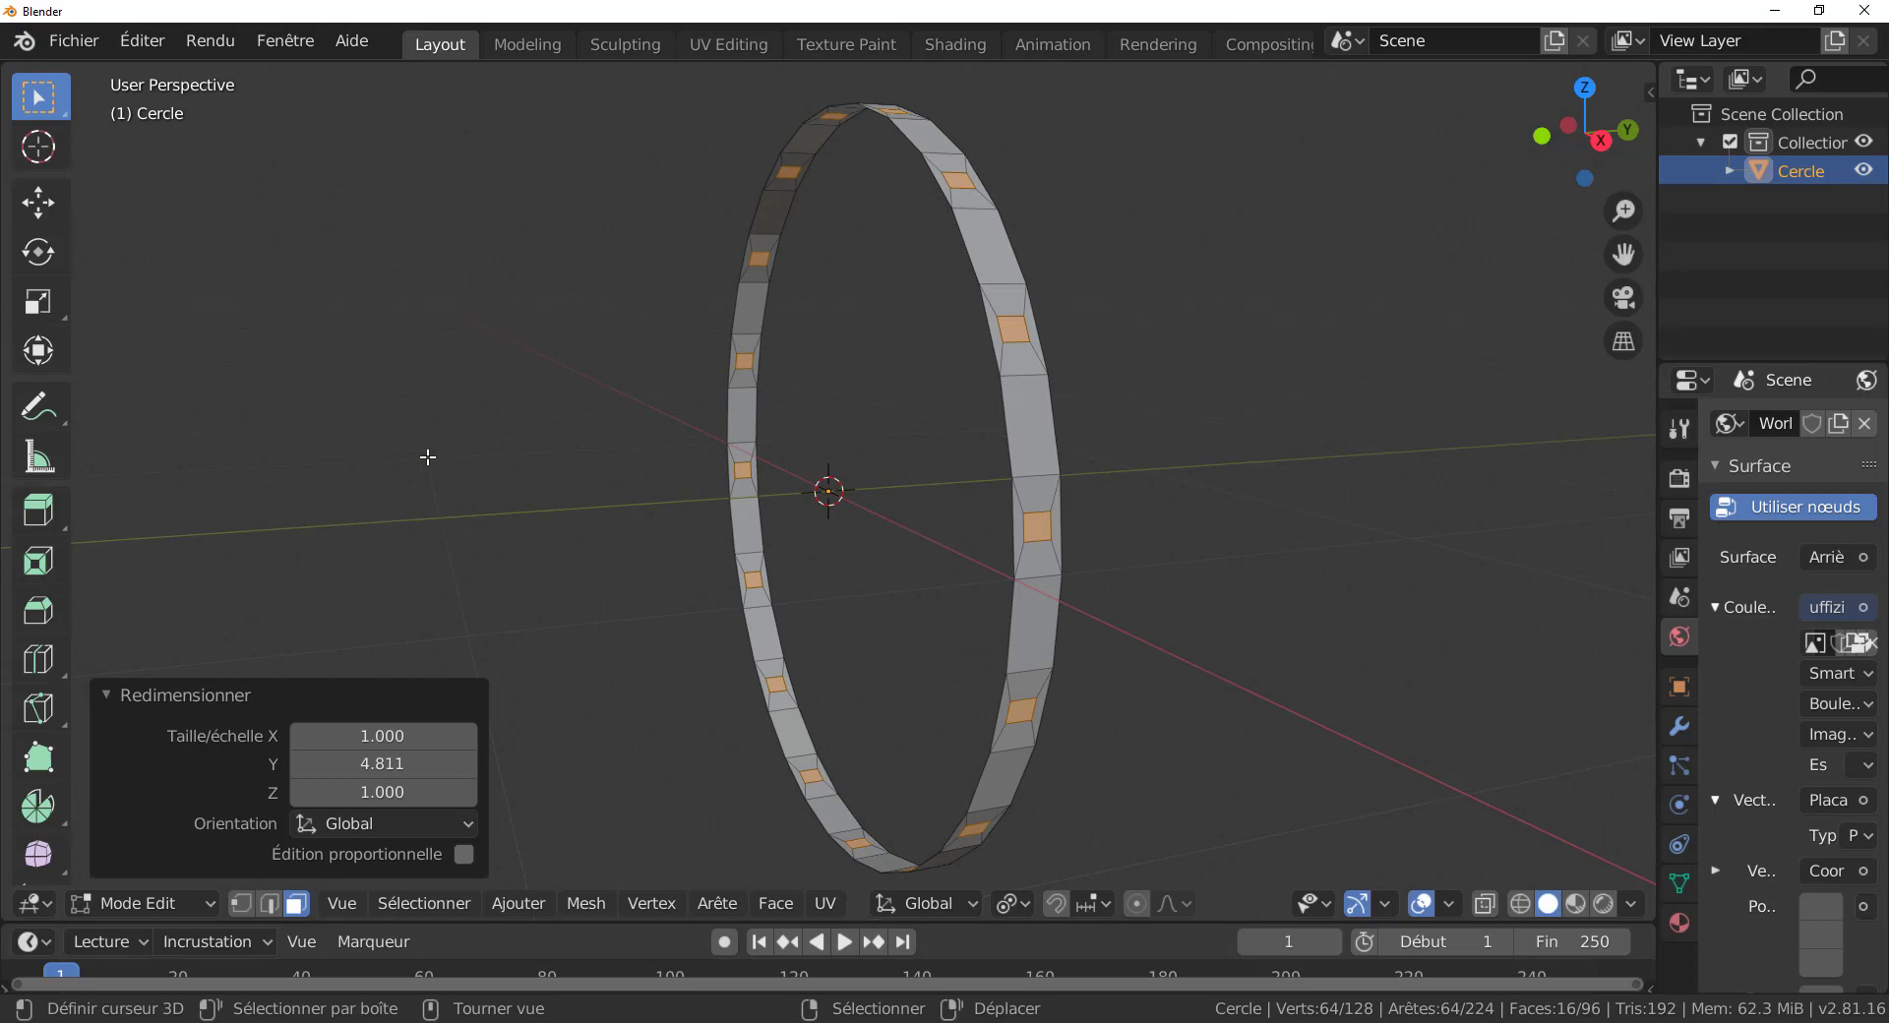
# Subdivide the selected inset faces with one cut and round them into circles with LoopTools Circle.
pyautogui.press('q')
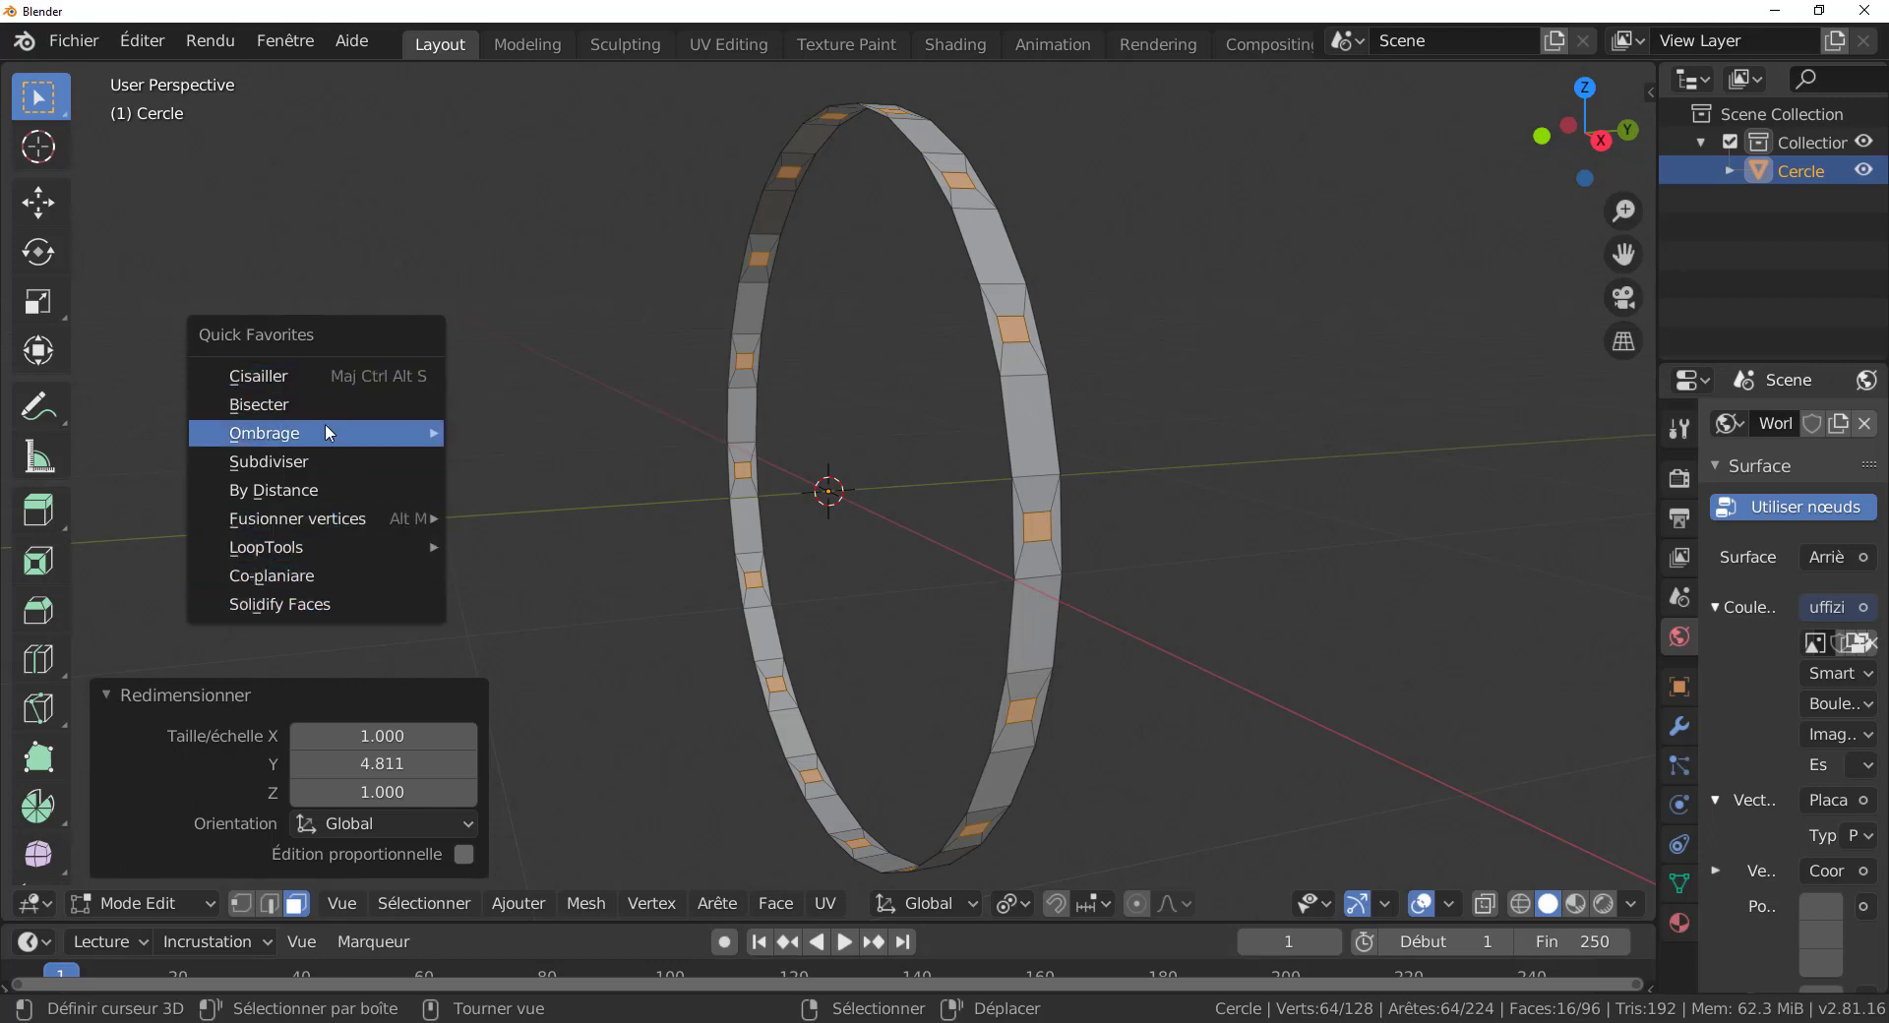
pyautogui.moveTo(324, 429)
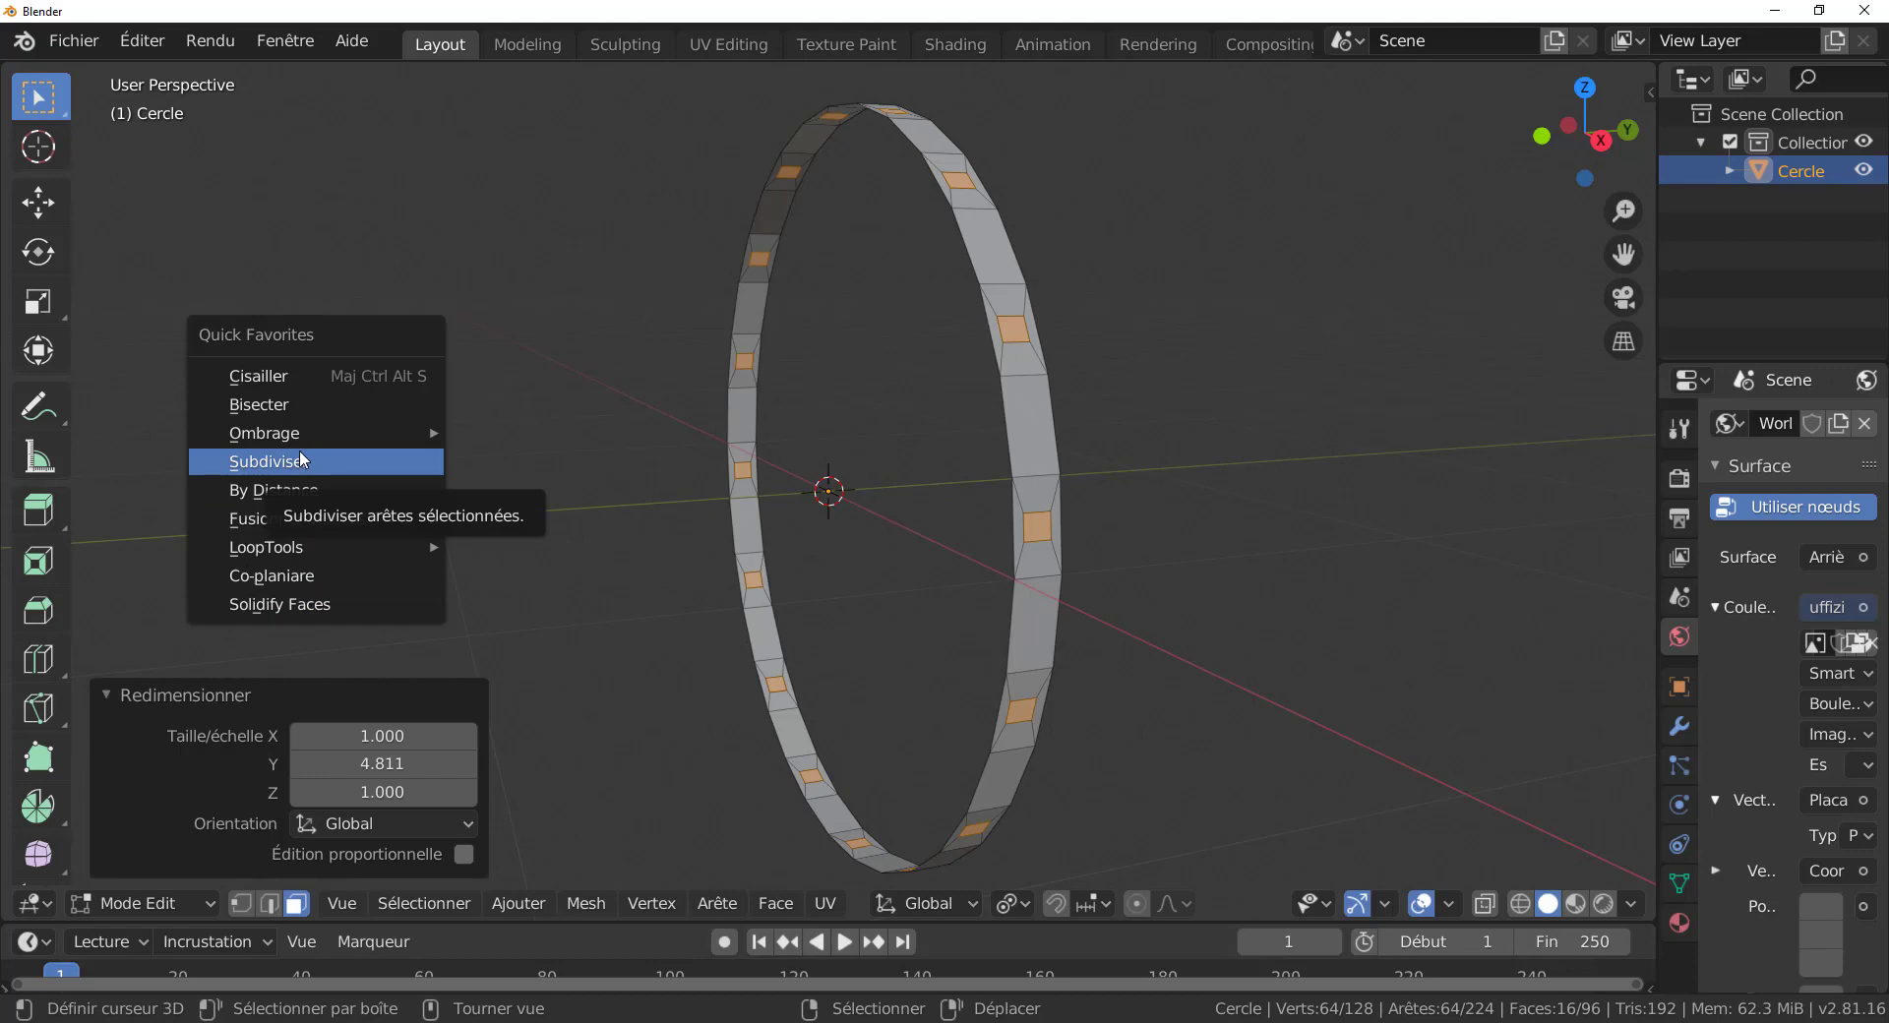
pyautogui.click(716, 908)
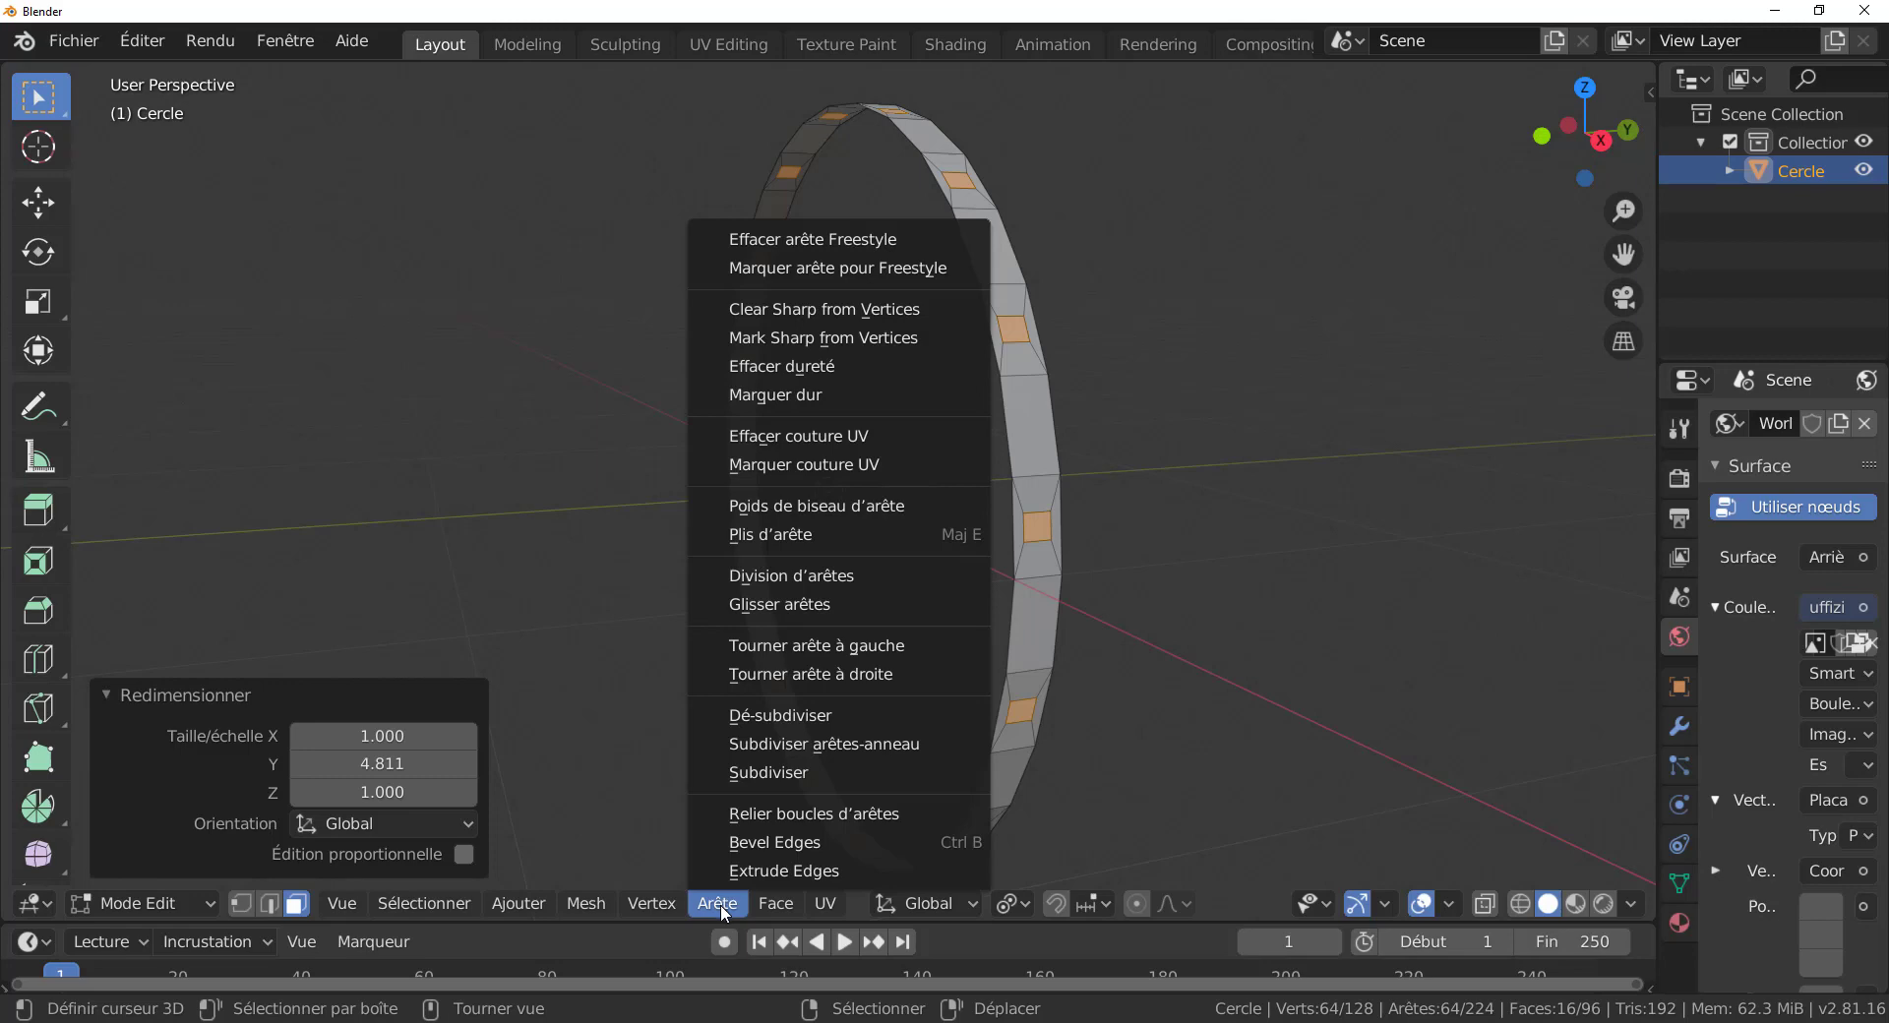
pyautogui.rightClick(769, 771)
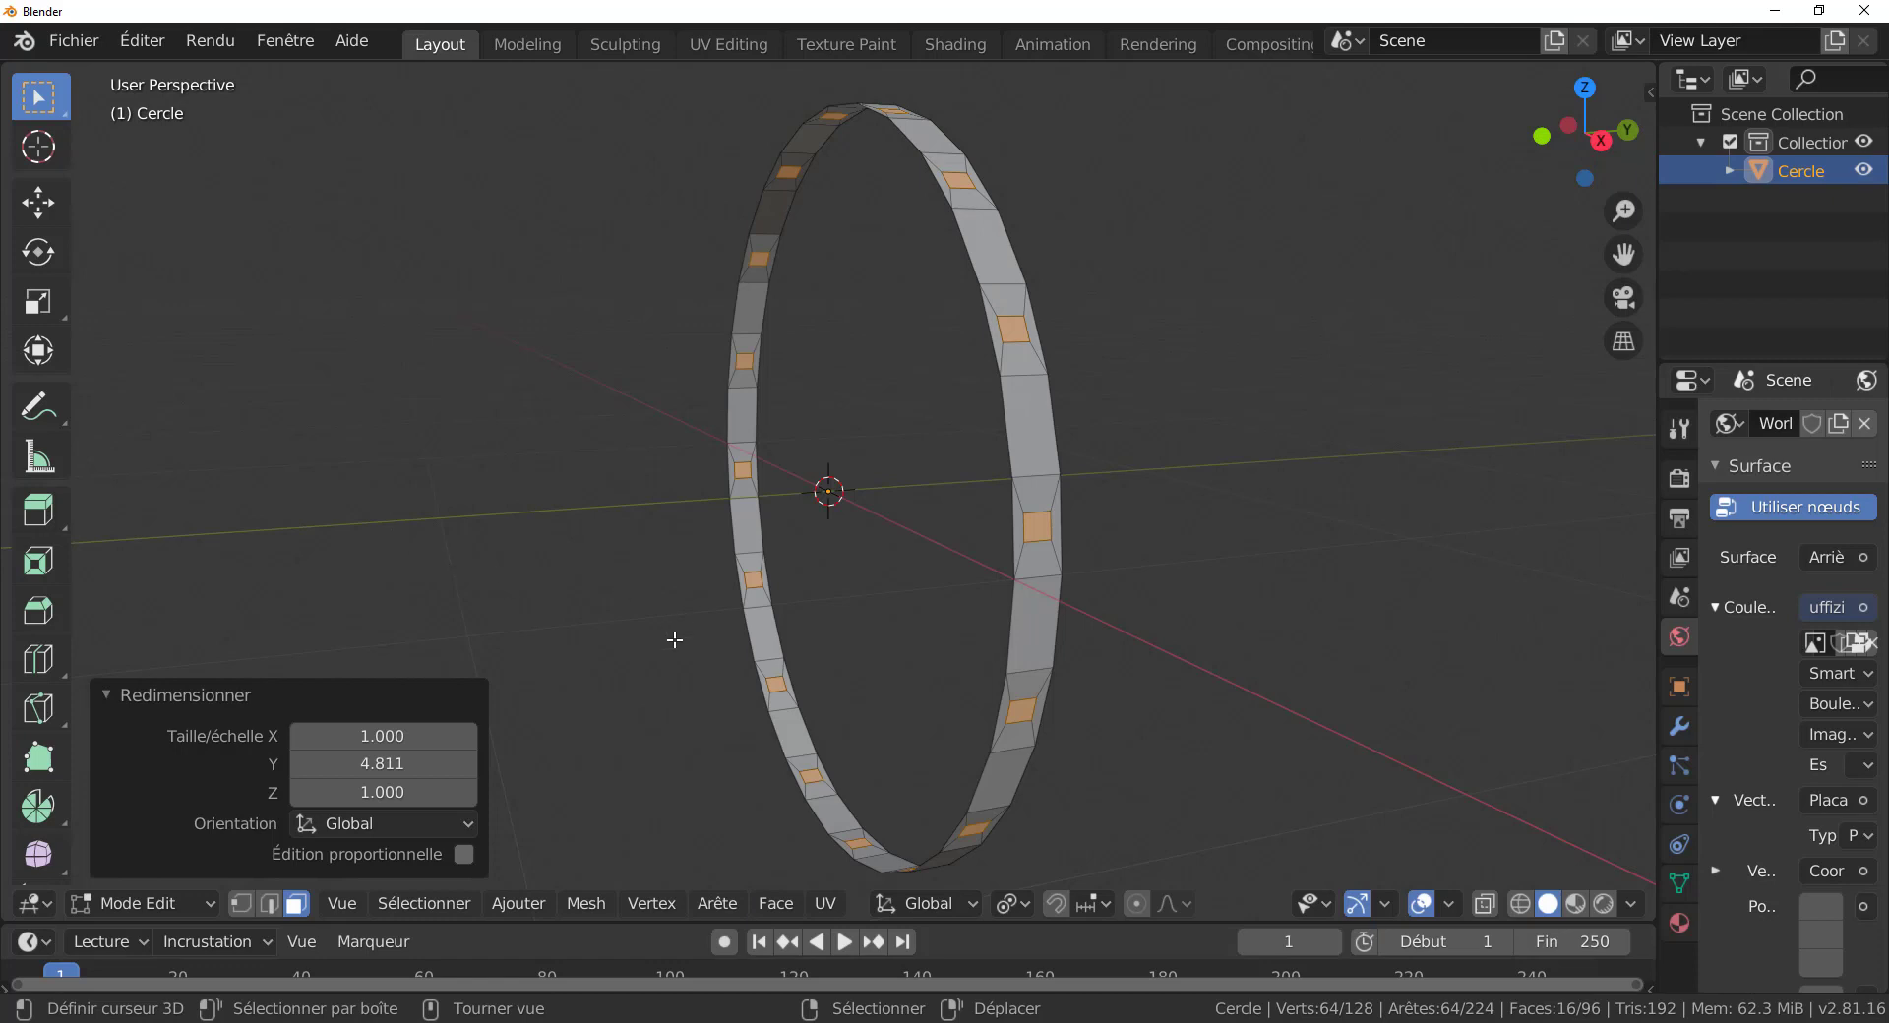
pyautogui.press('q')
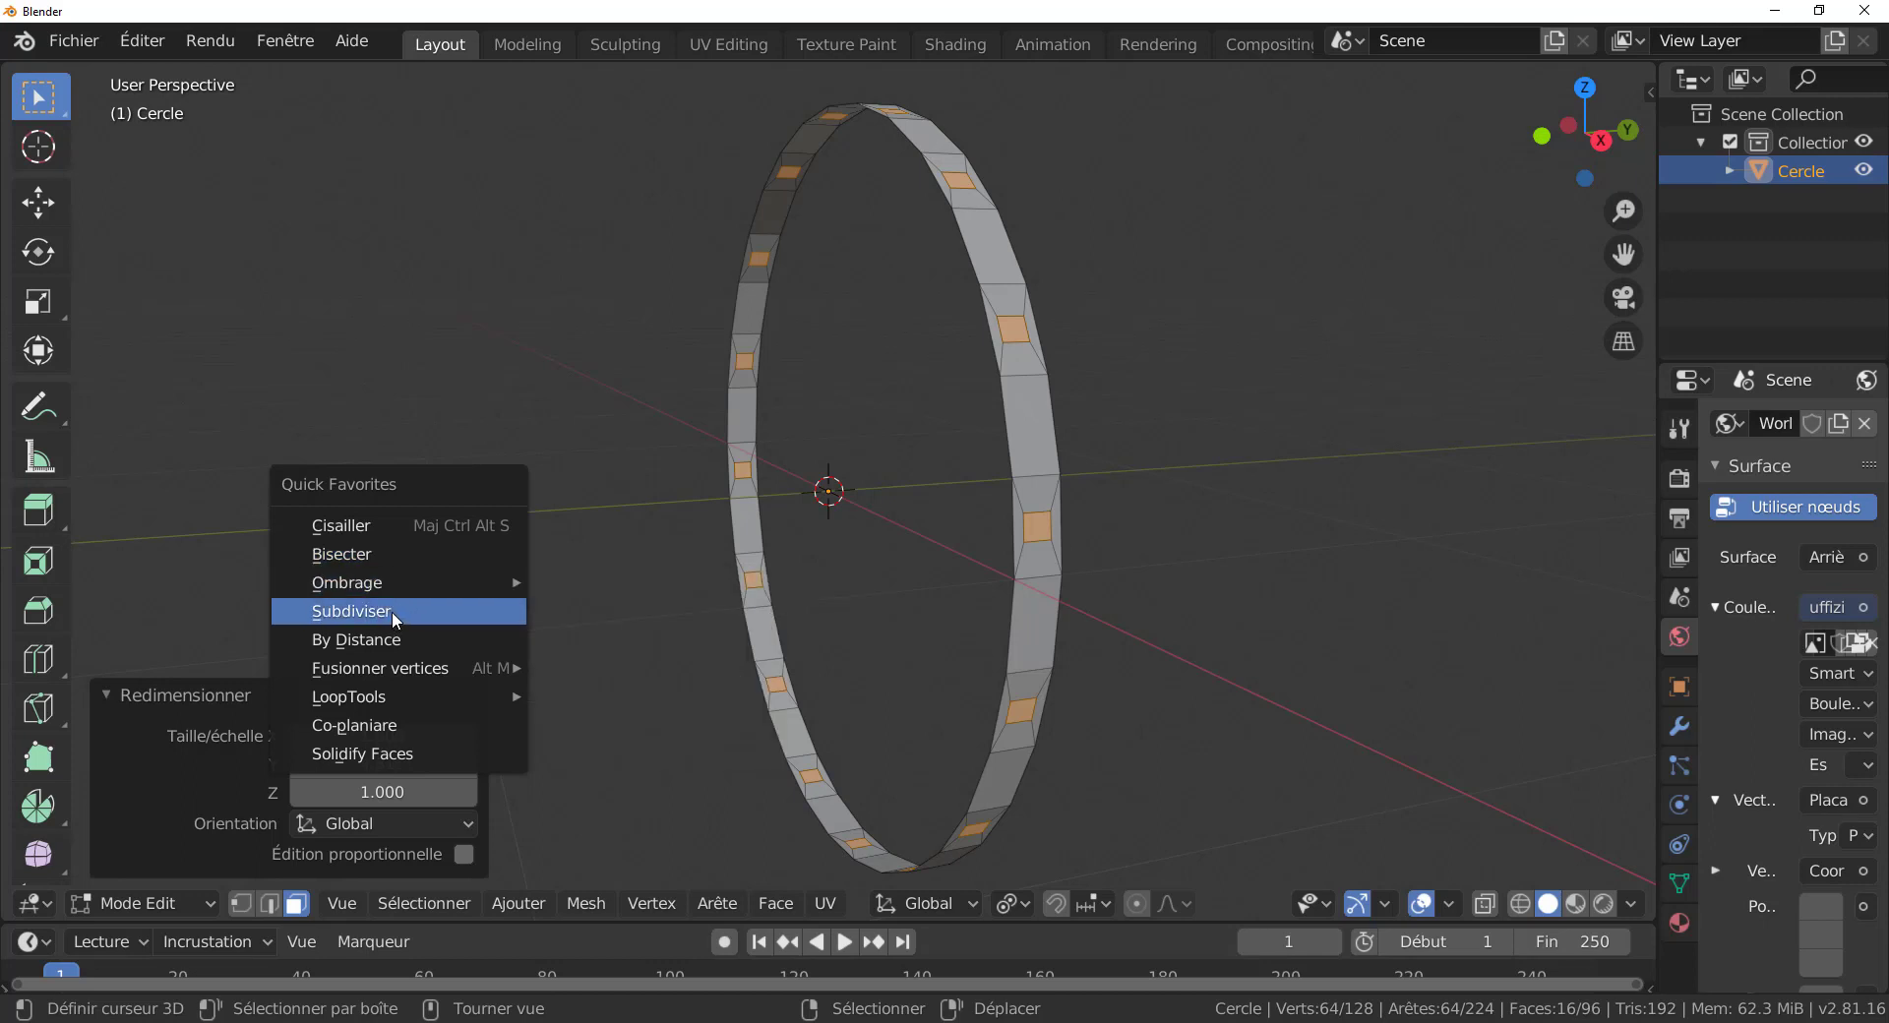
pyautogui.click(392, 611)
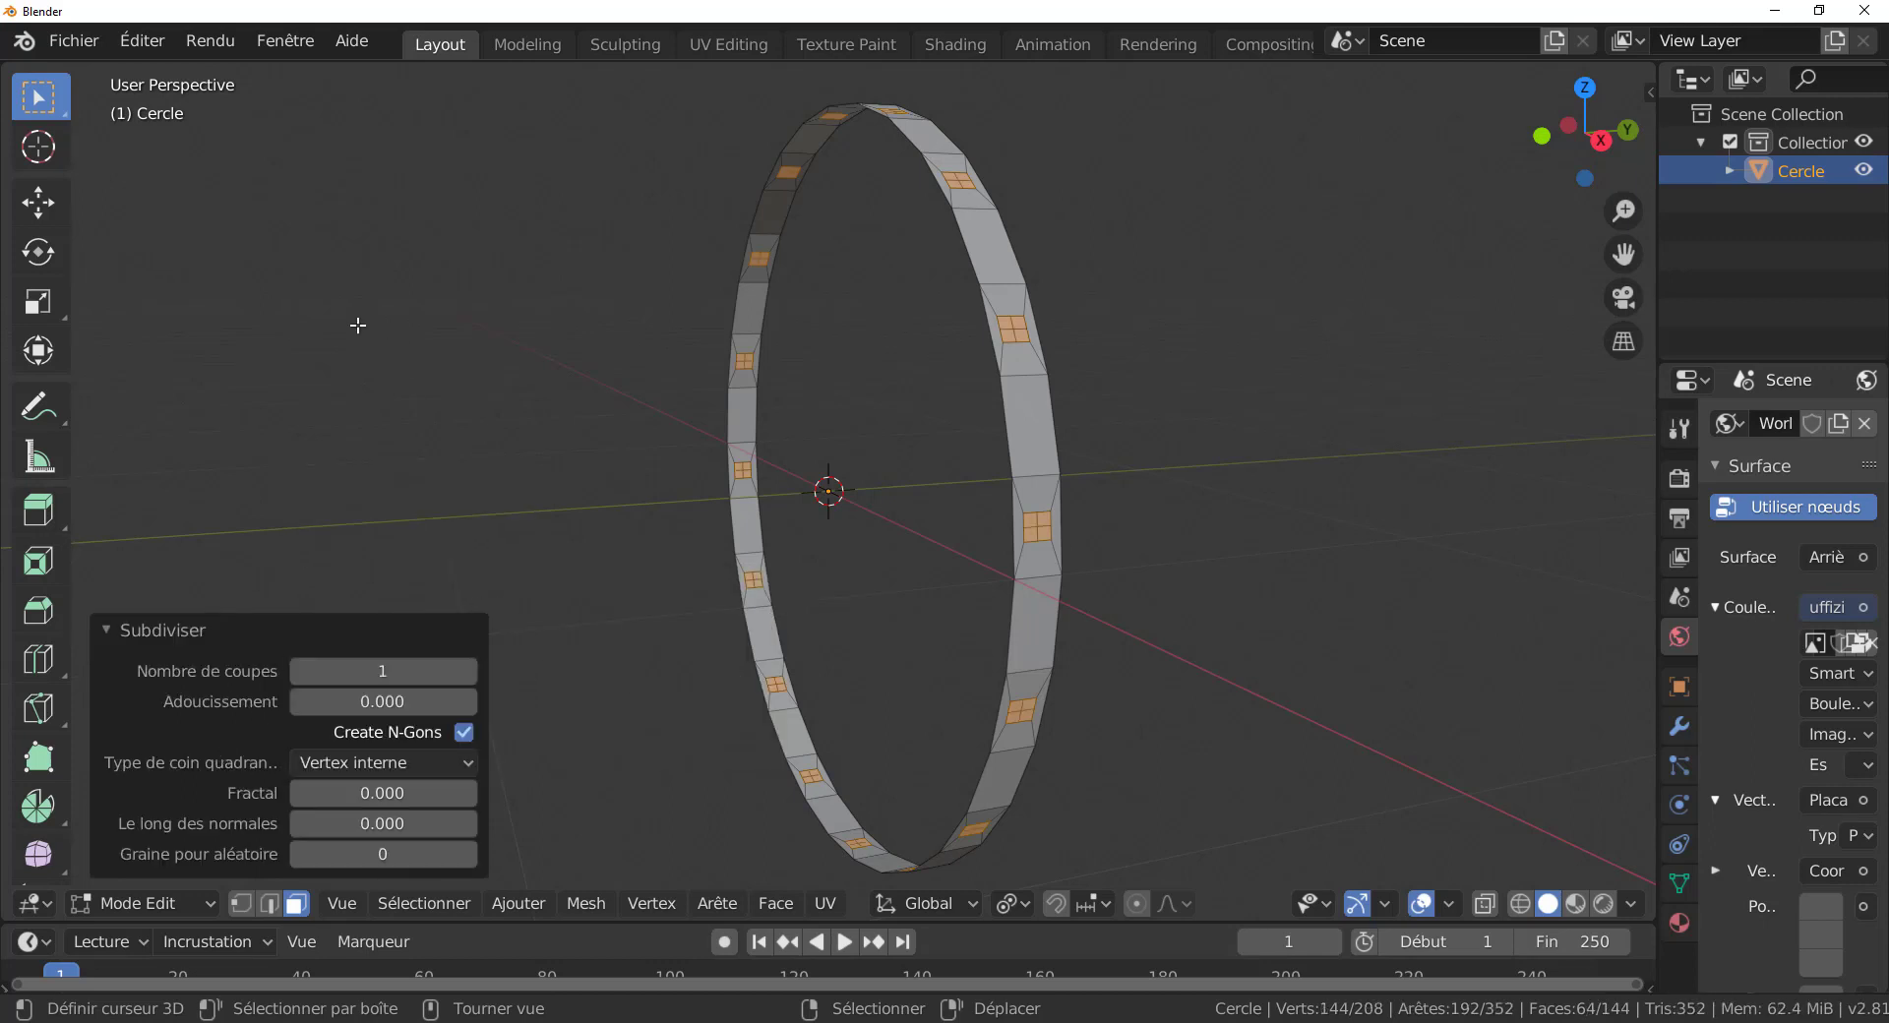
pyautogui.press('q')
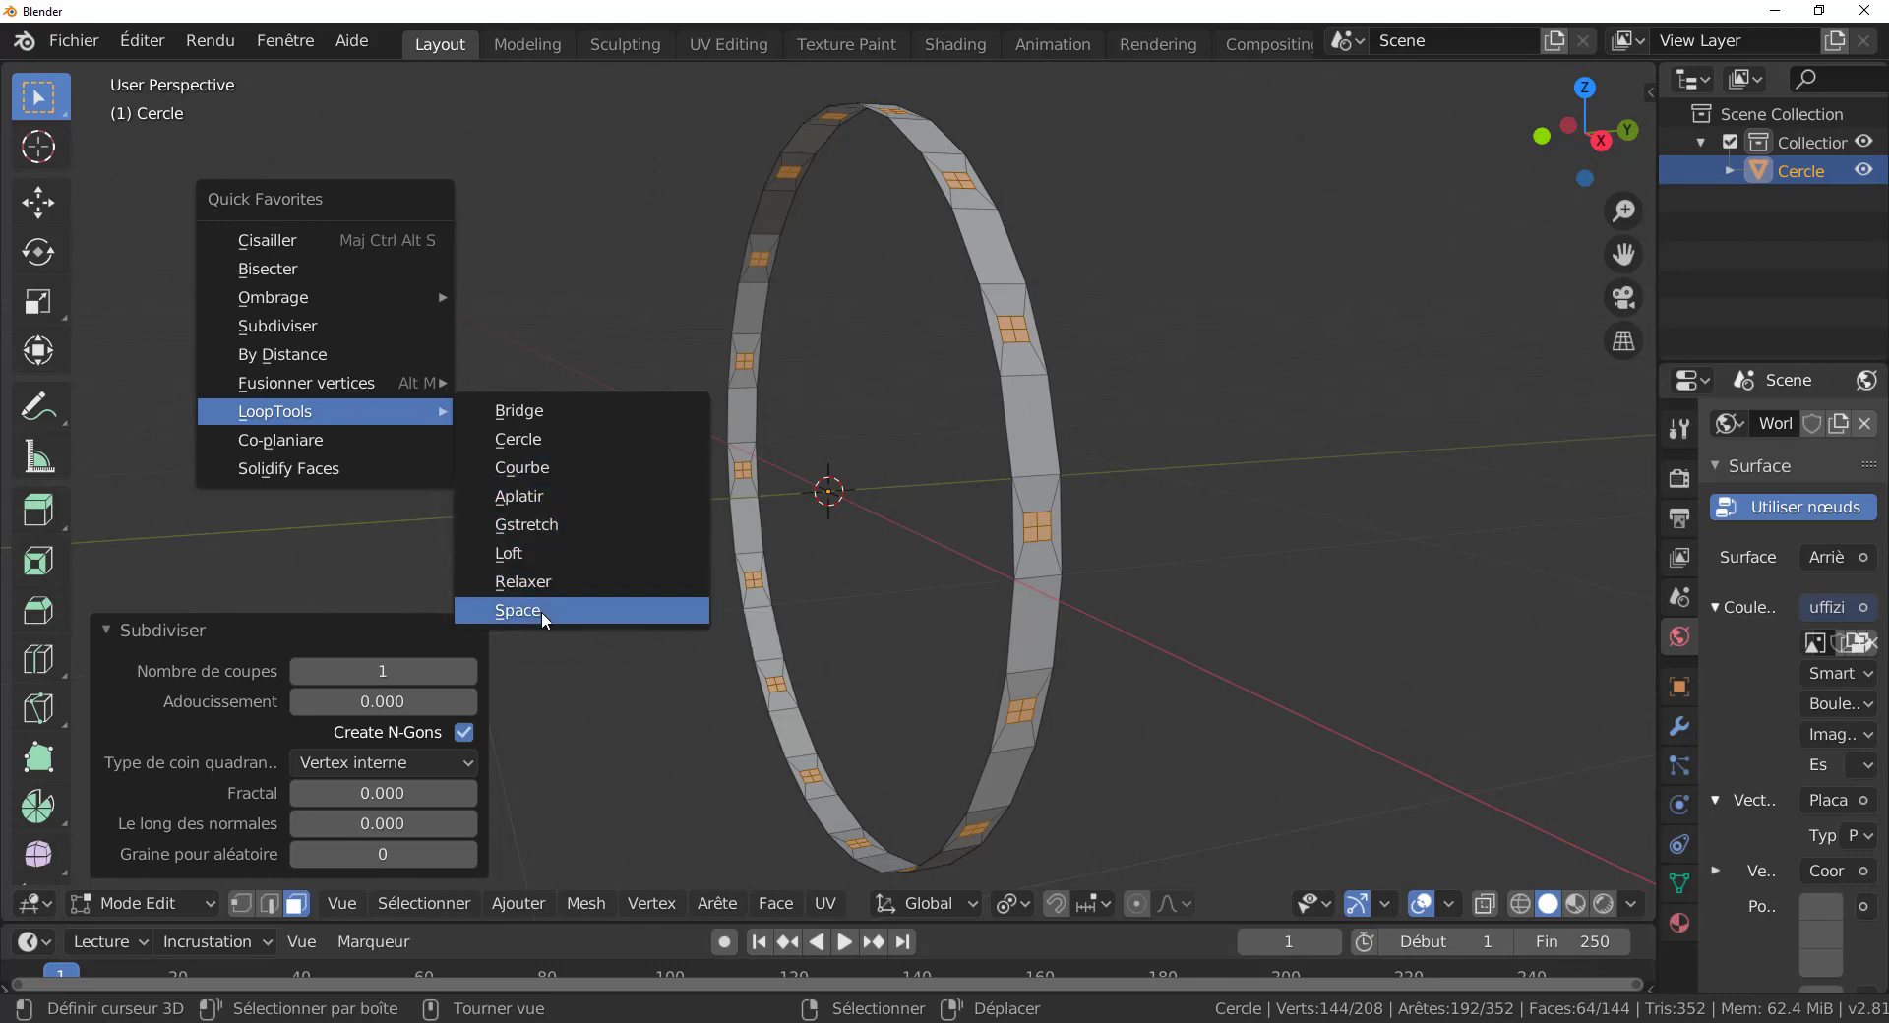
pyautogui.click(549, 445)
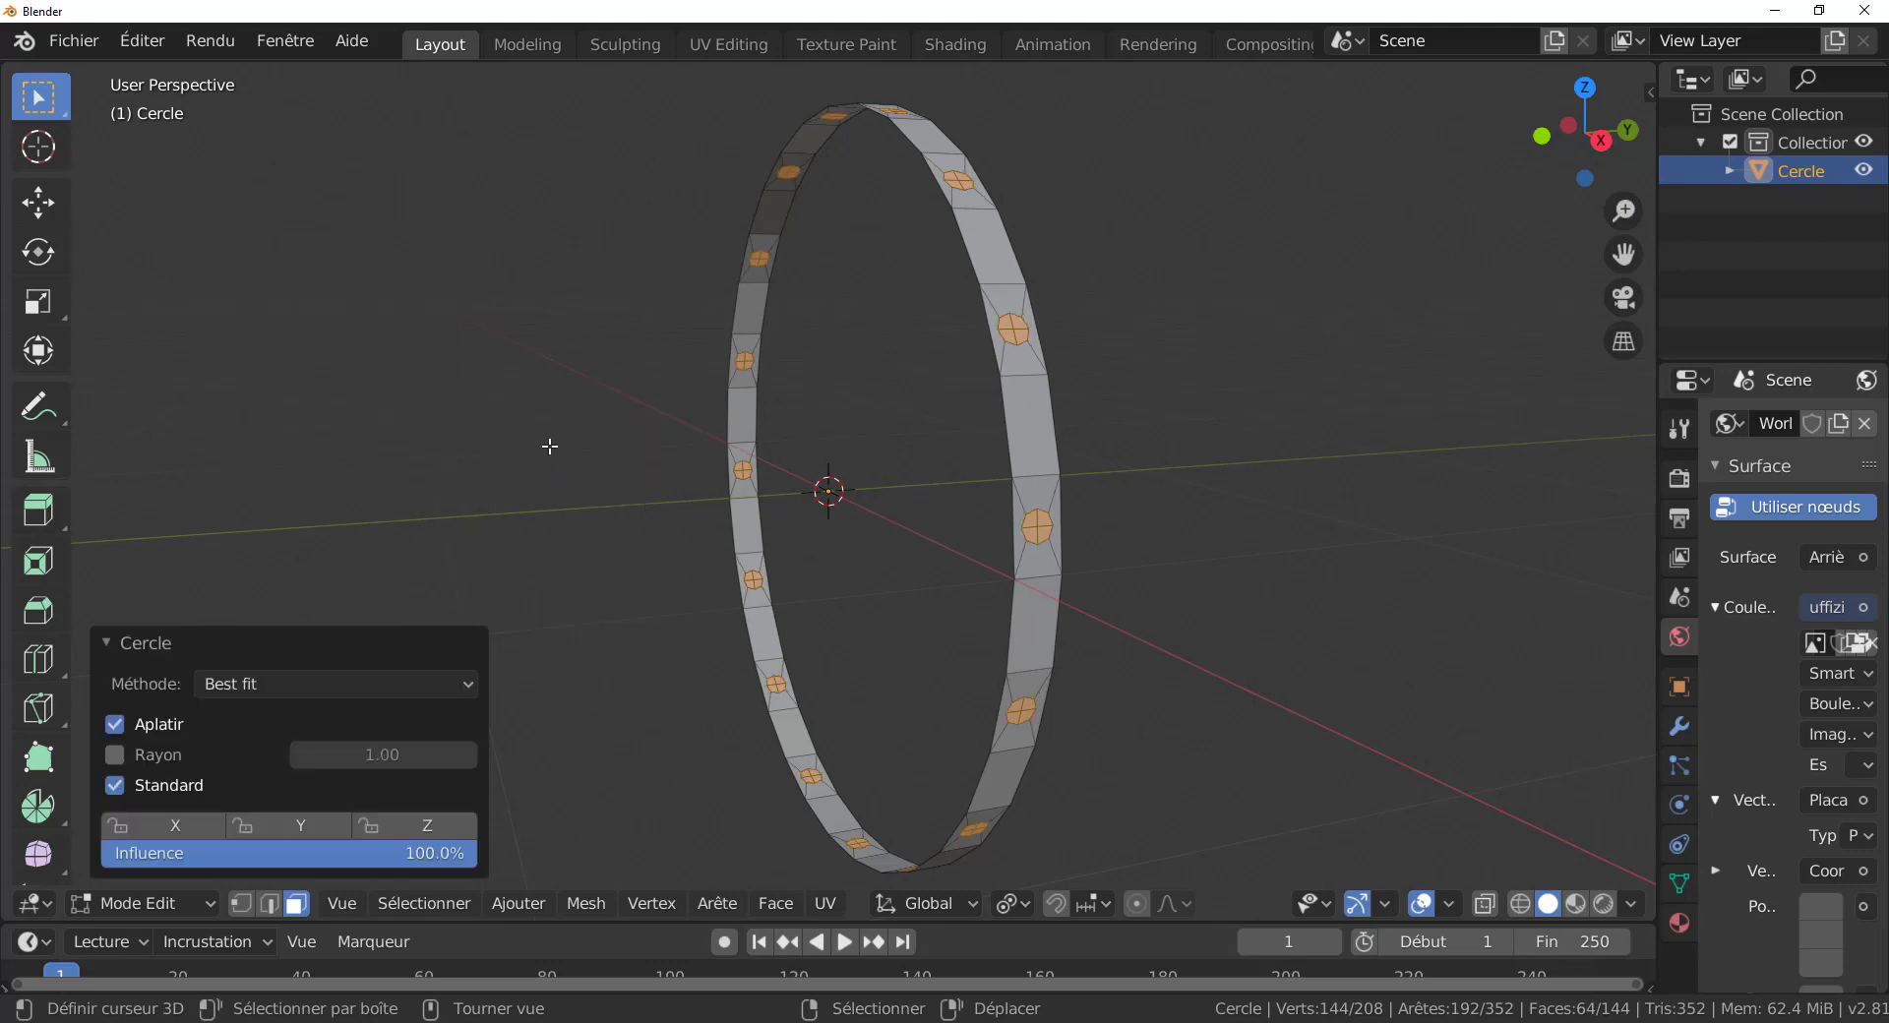
# Set the pivot to the median point and extrude the circular faces inward by scaling them to about 0.94.
pyautogui.moveTo(1175, 620); pyautogui.dragTo(1291, 710, button='middle')
pyautogui.click(1013, 901)
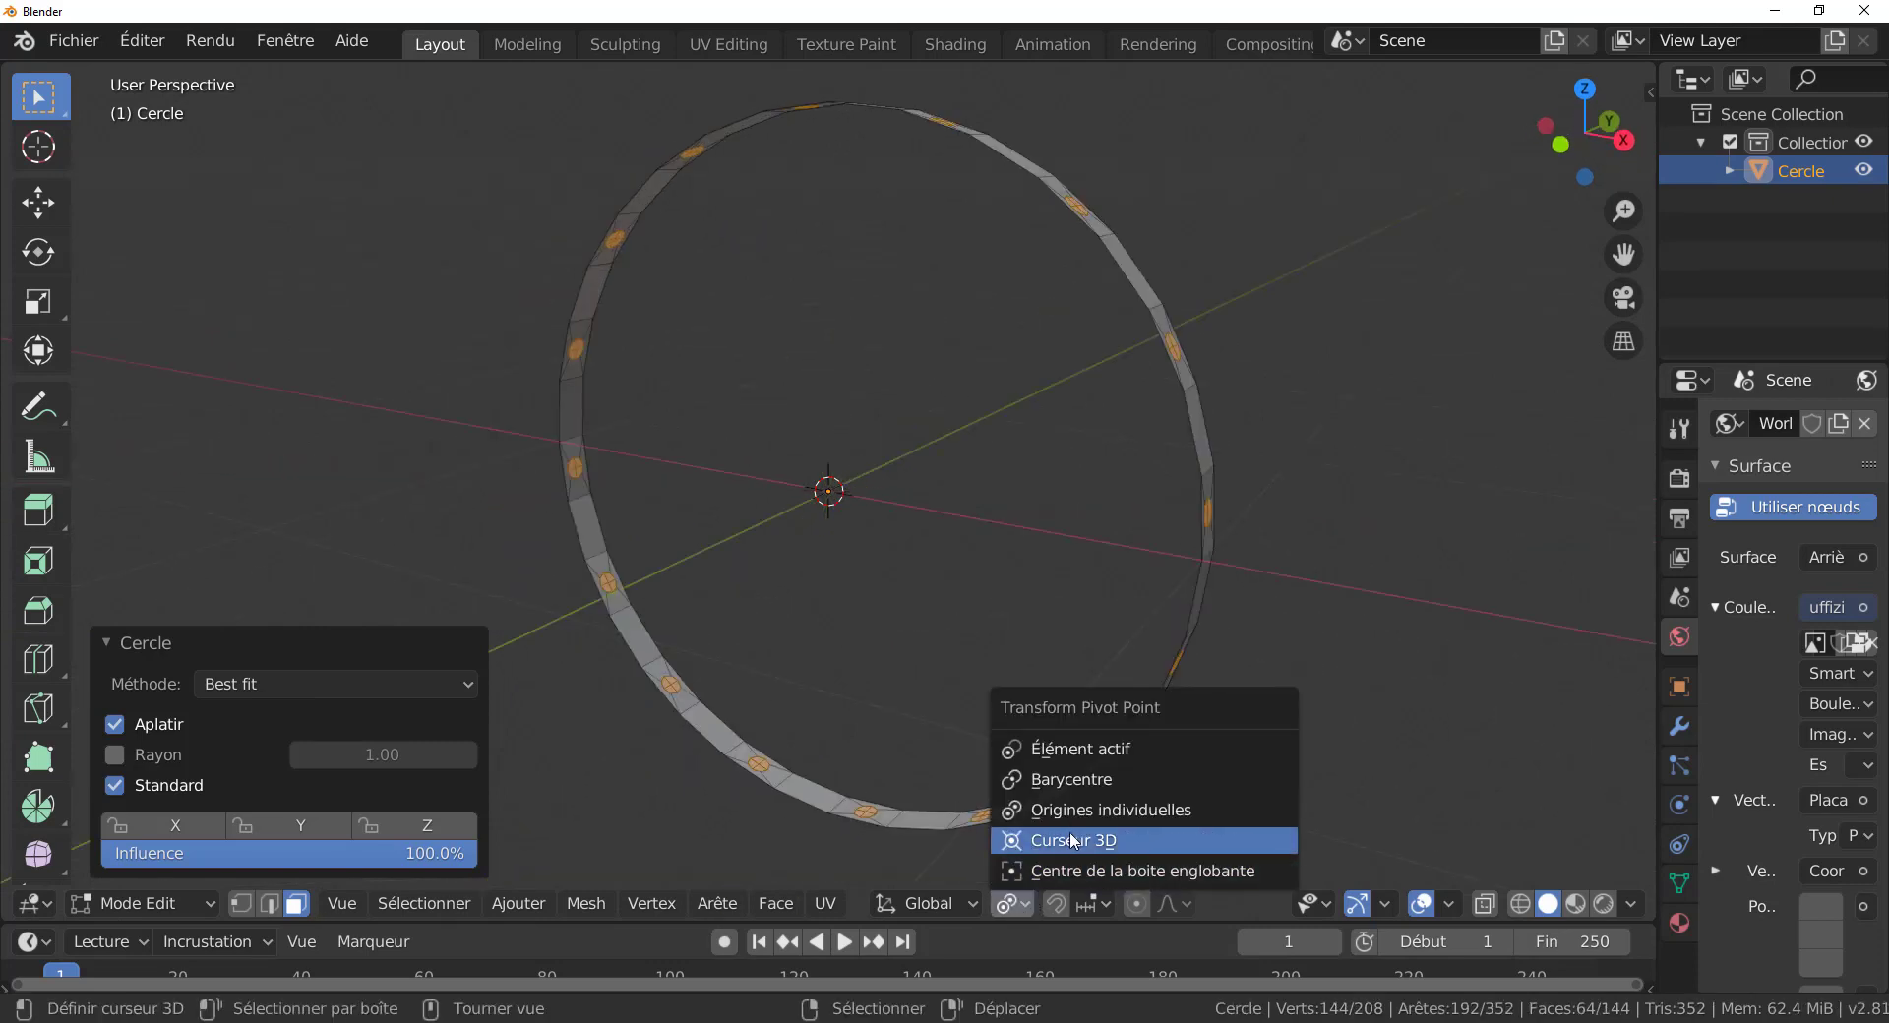
pyautogui.click(1066, 780)
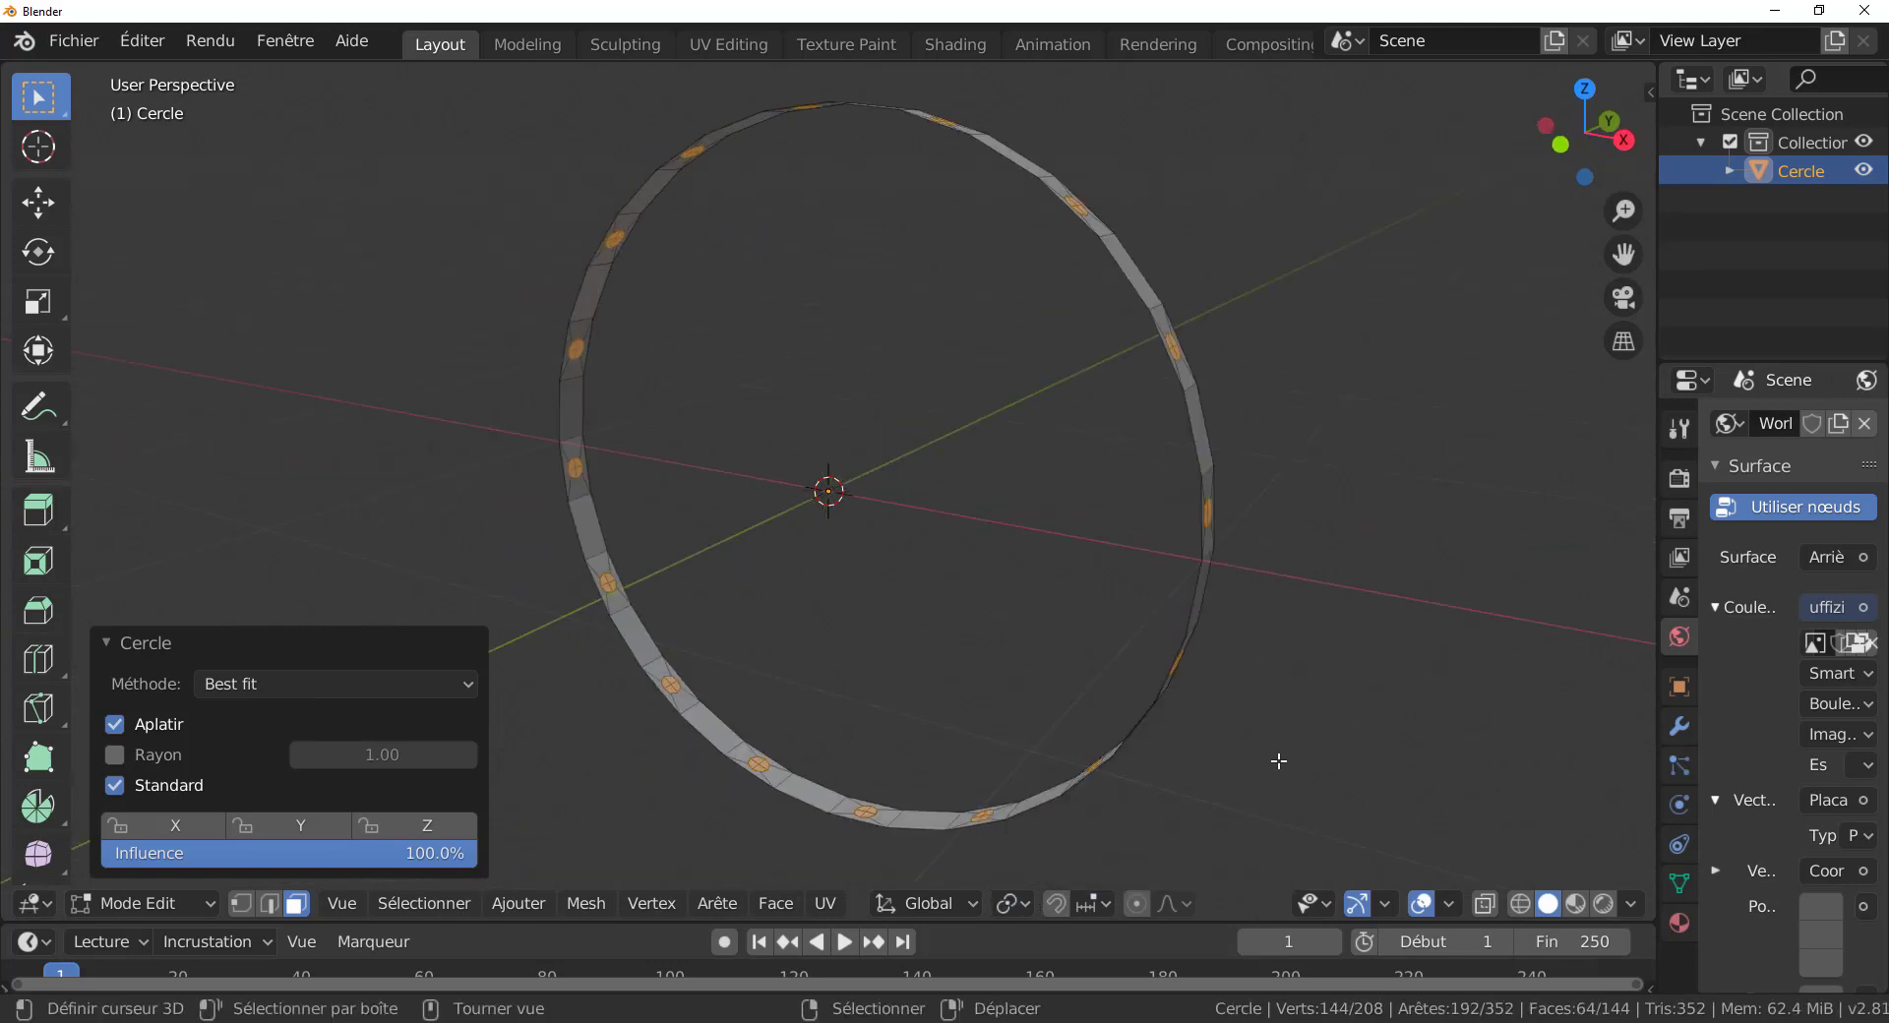
pyautogui.press('s')
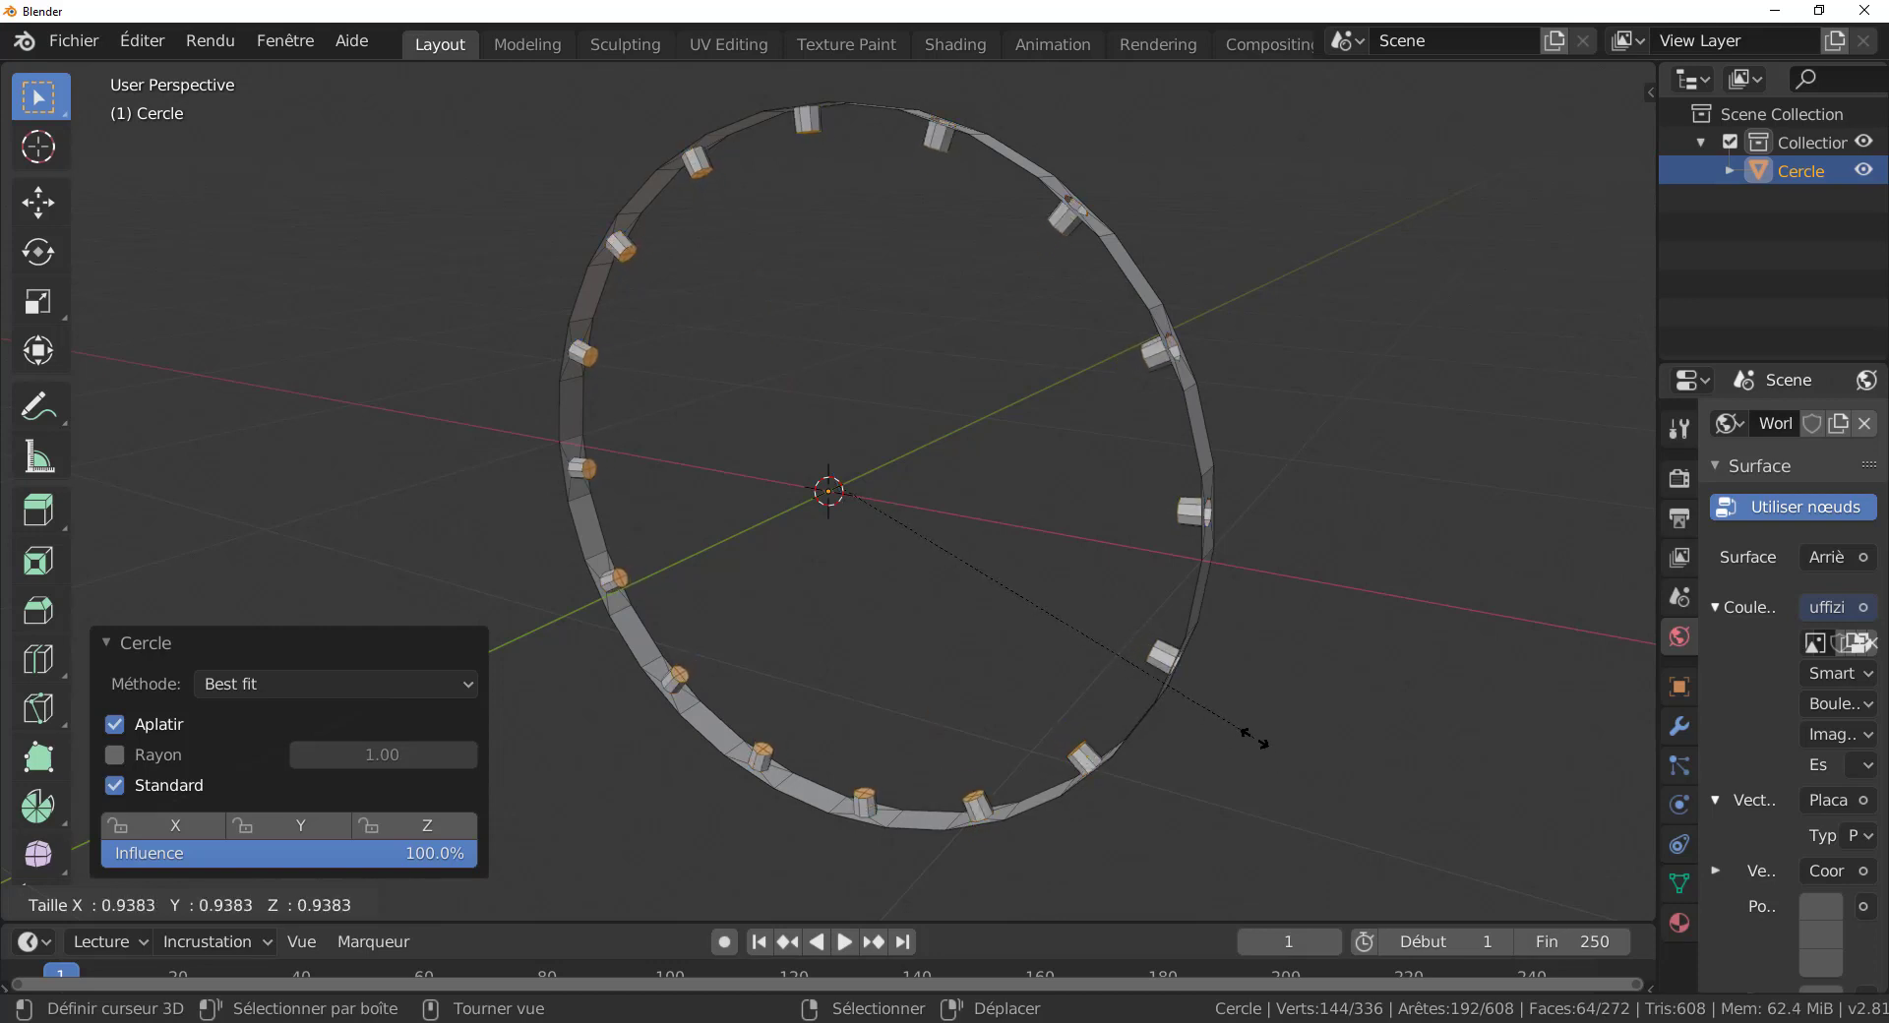
pyautogui.click(1256, 740)
# Extrude the stub ends again and scale them to about 0.67 toward the wheel's centre.
pyautogui.moveTo(1292, 748)
pyautogui.mouseDown(button='middle')
pyautogui.moveTo(1374, 742)
pyautogui.moveTo(1264, 726)
pyautogui.mouseUp(button='middle')
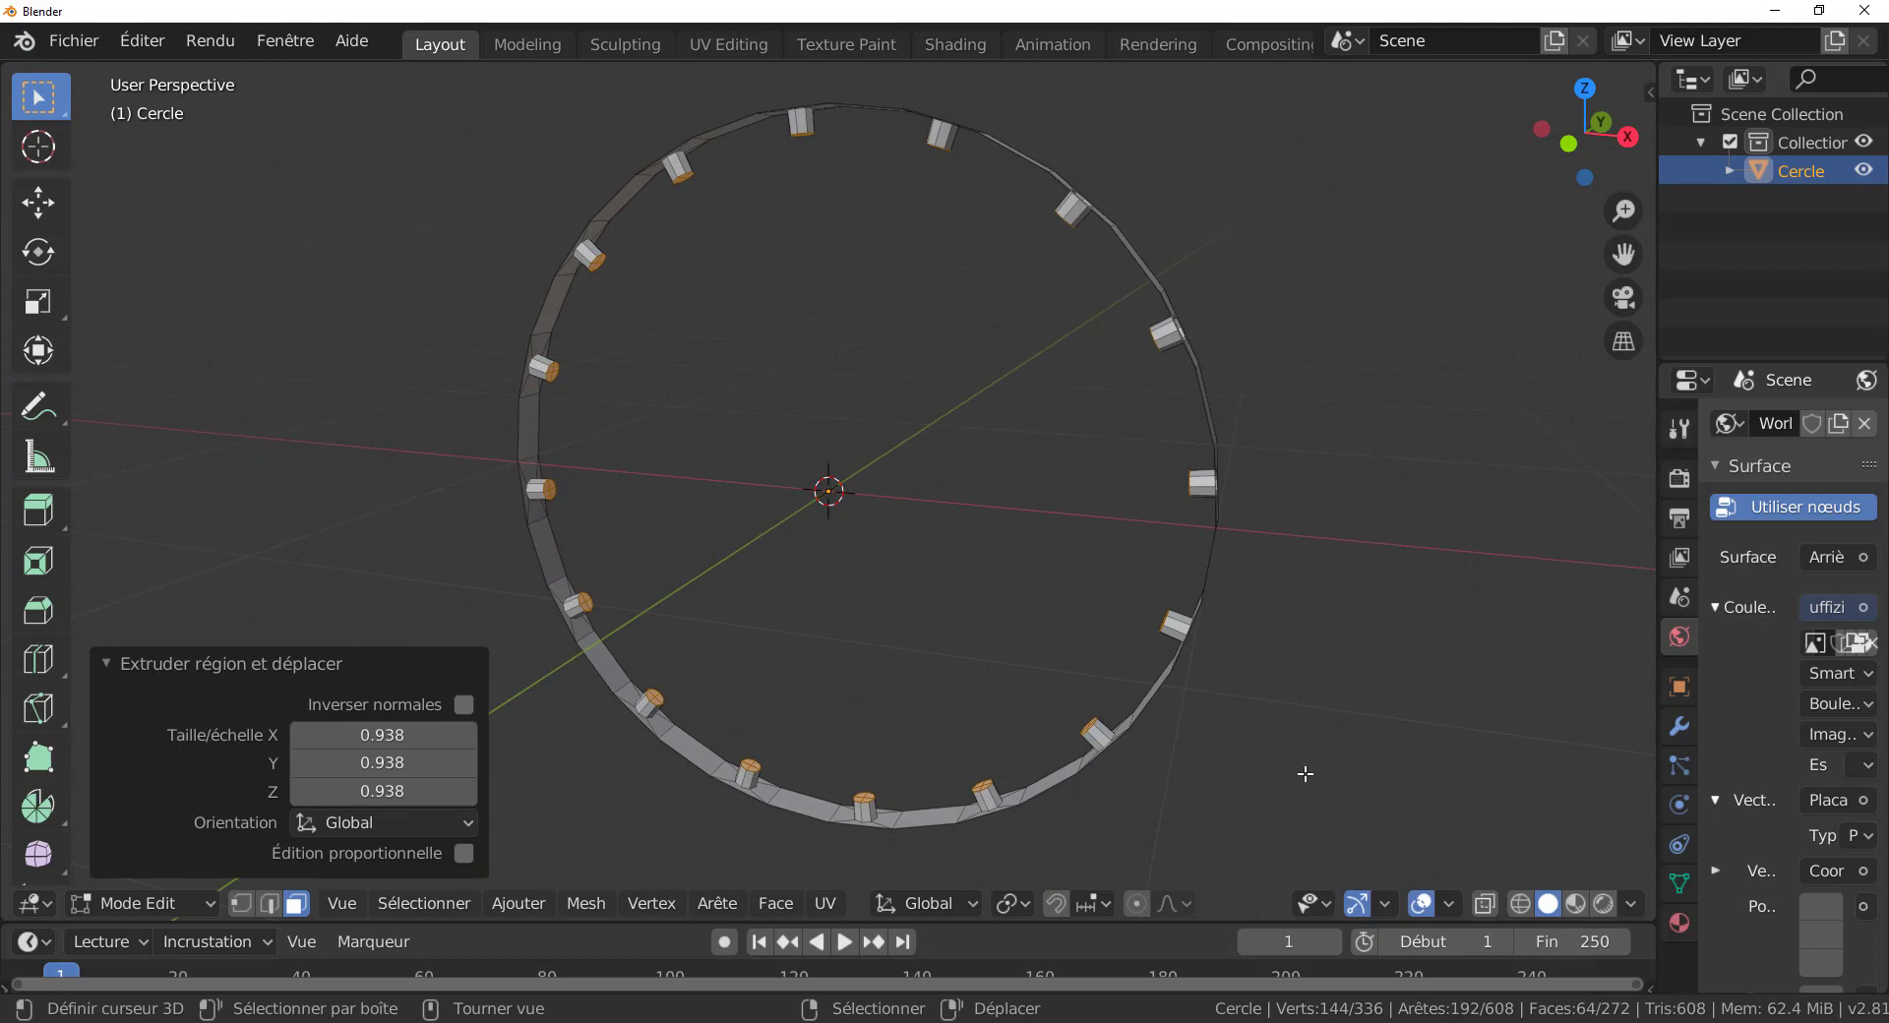
pyautogui.press('e')
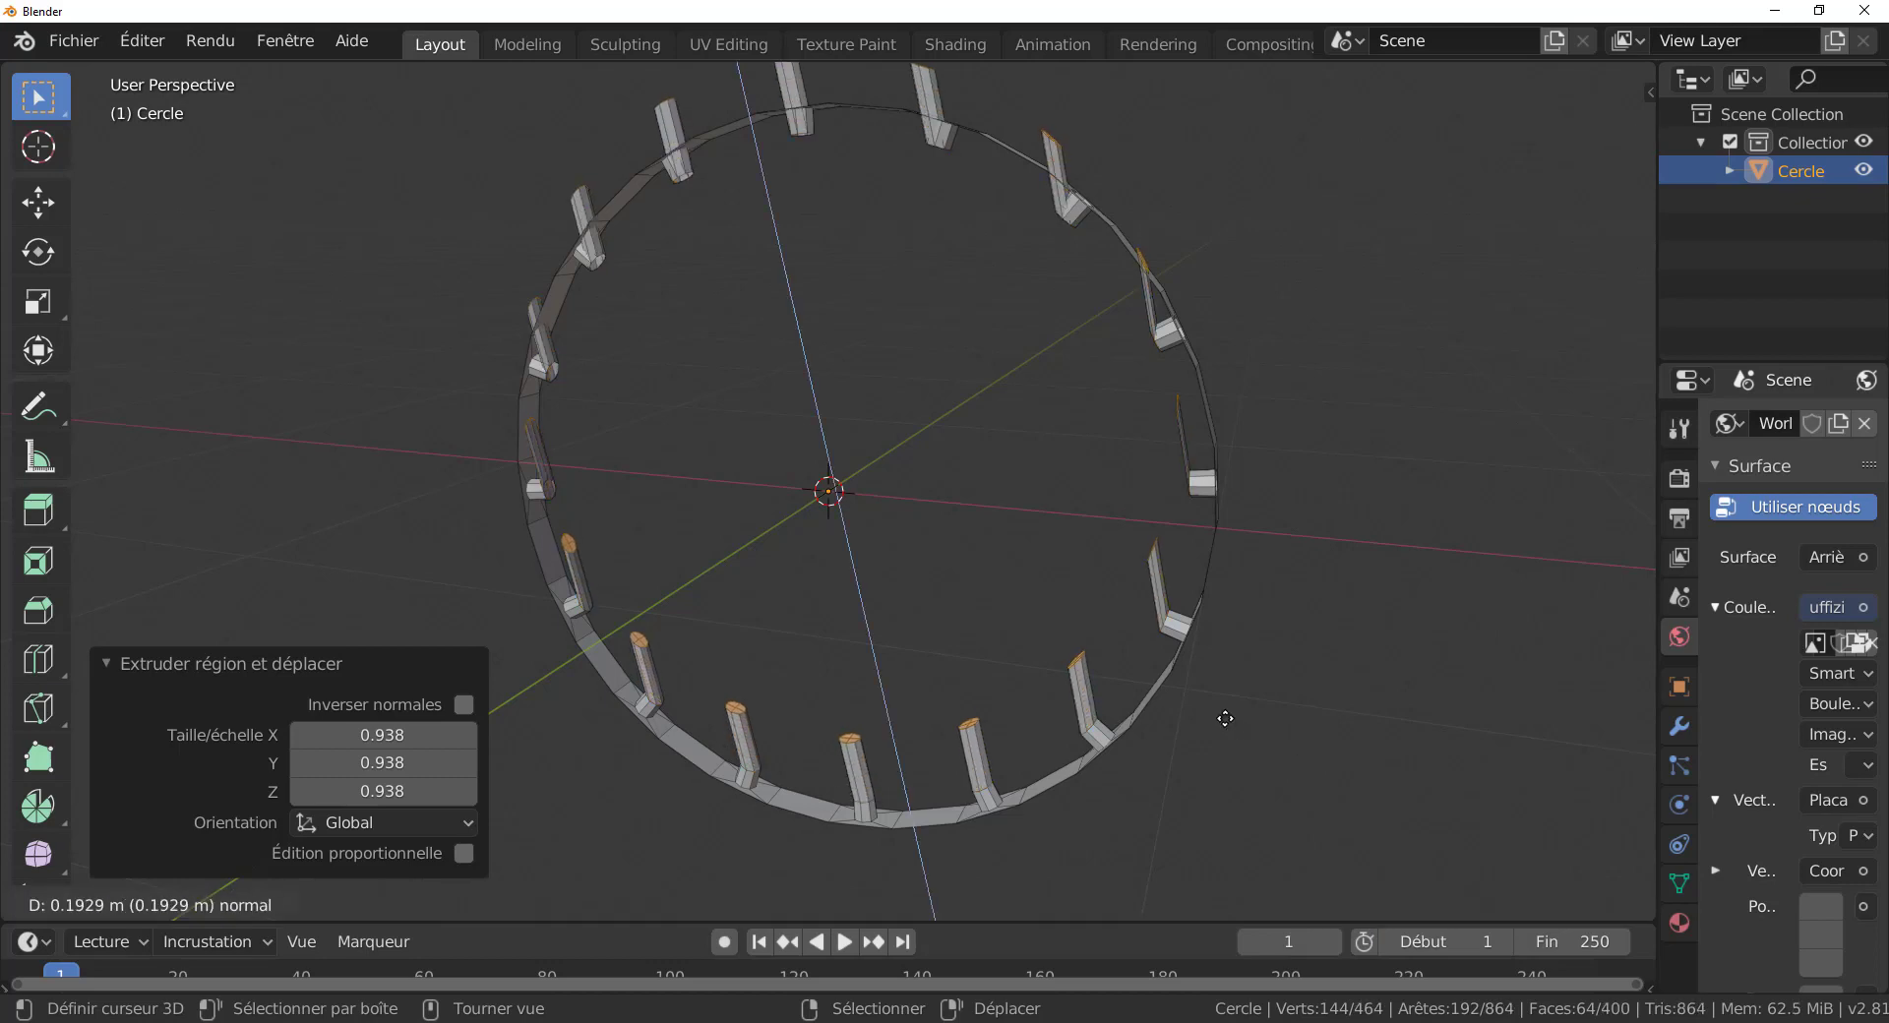
pyautogui.press('Escape')
pyautogui.press('s')
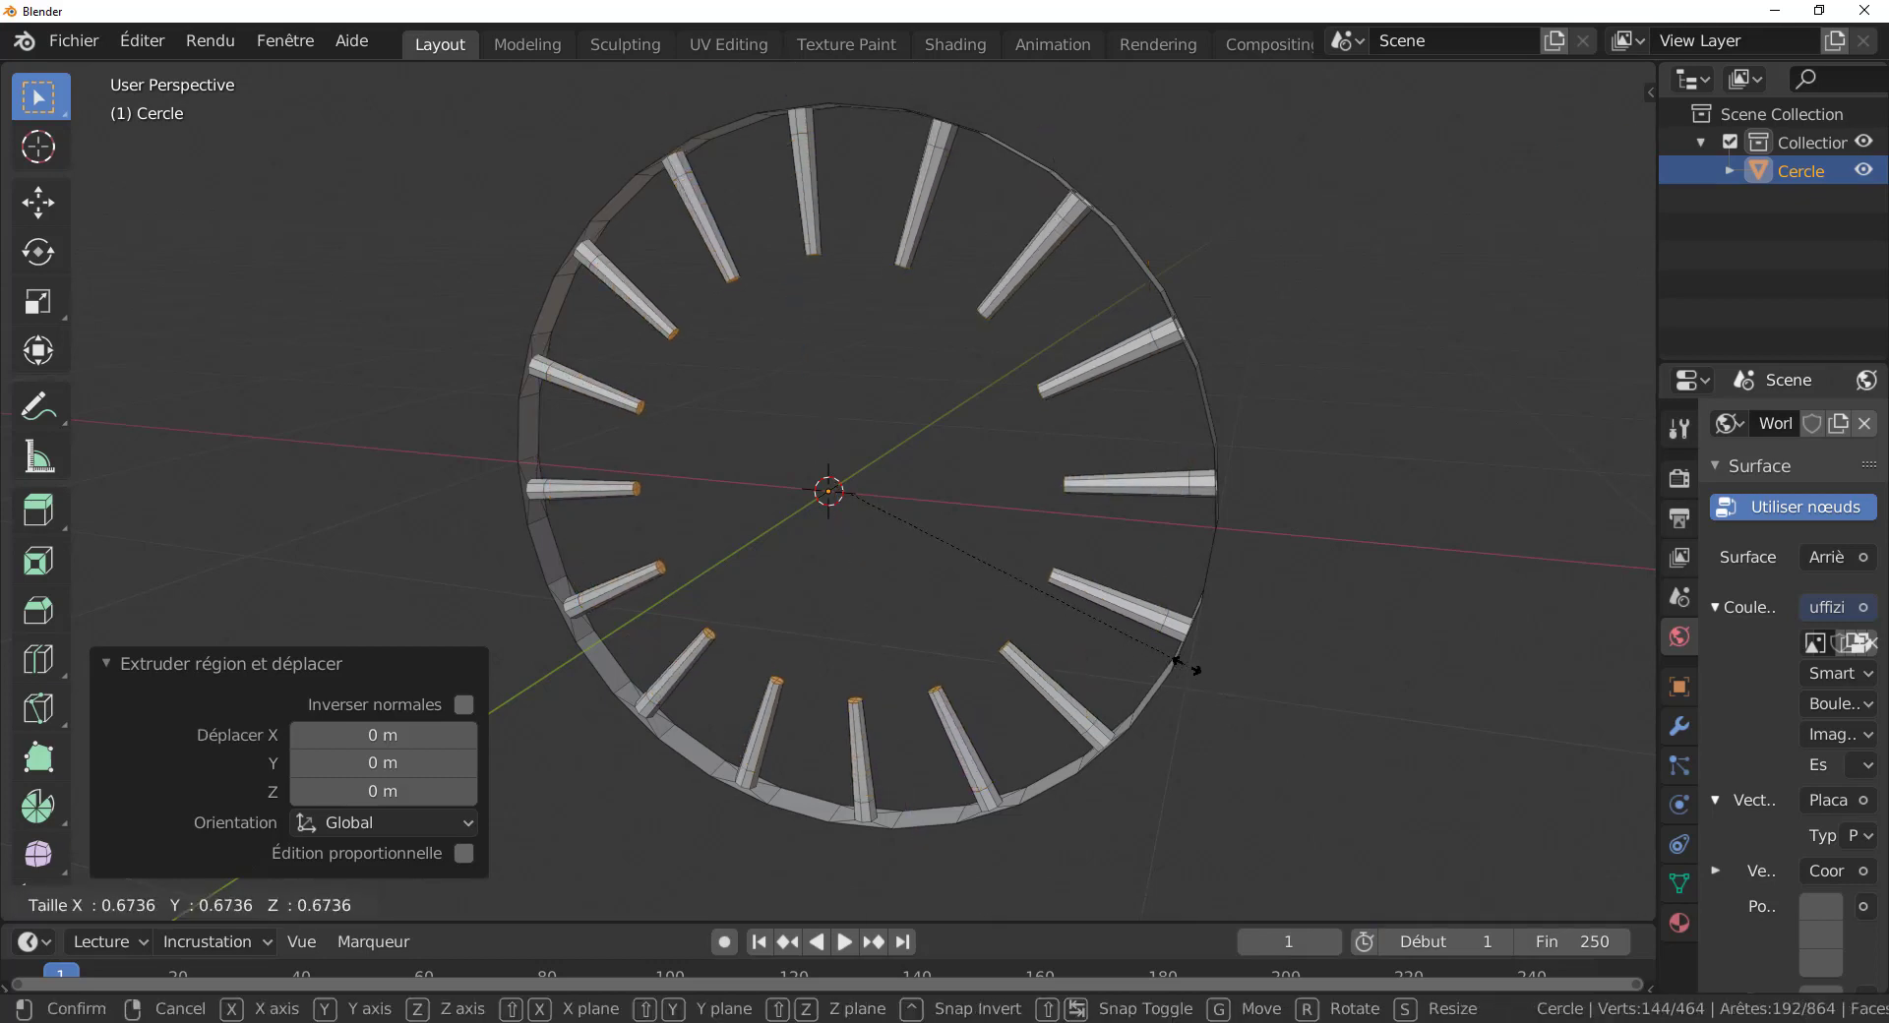
pyautogui.click(1187, 661)
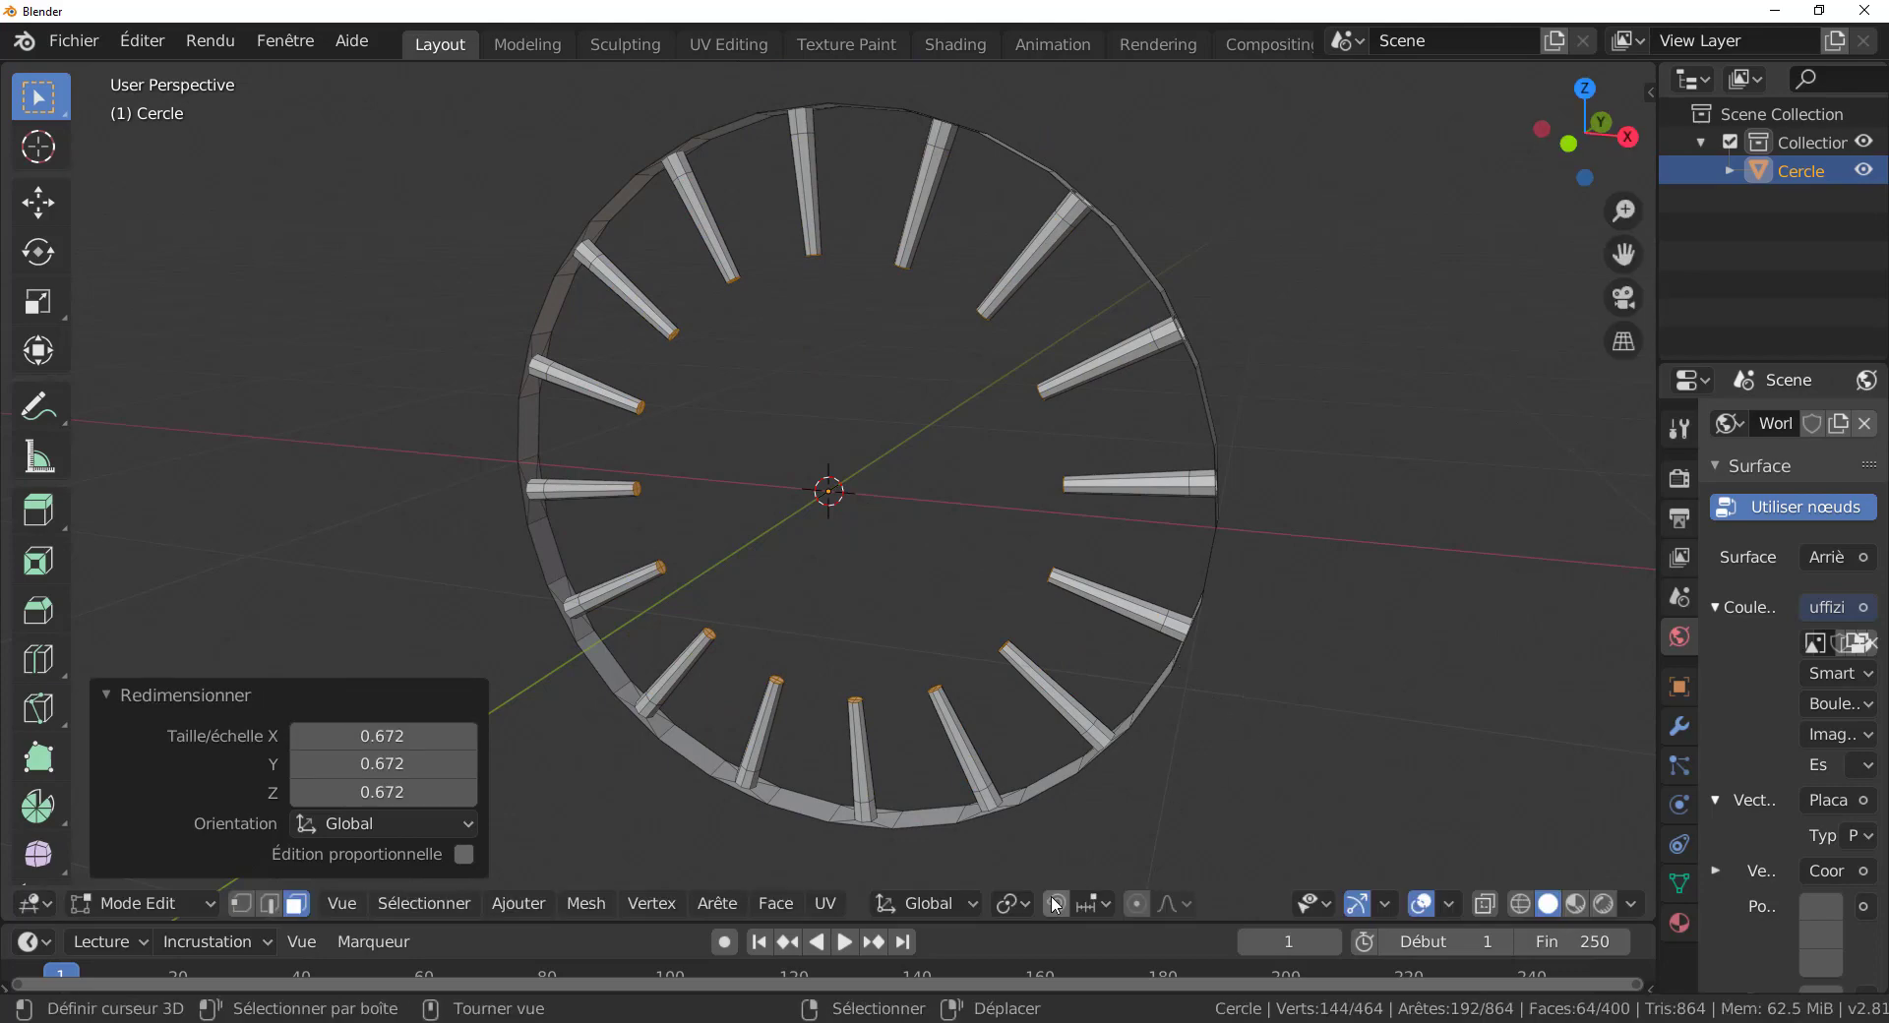
# Enlarge the inner ends of the spokes by about 2.35, each around its individual origin.
pyautogui.click(1016, 906)
pyautogui.click(1106, 813)
pyautogui.press('s')
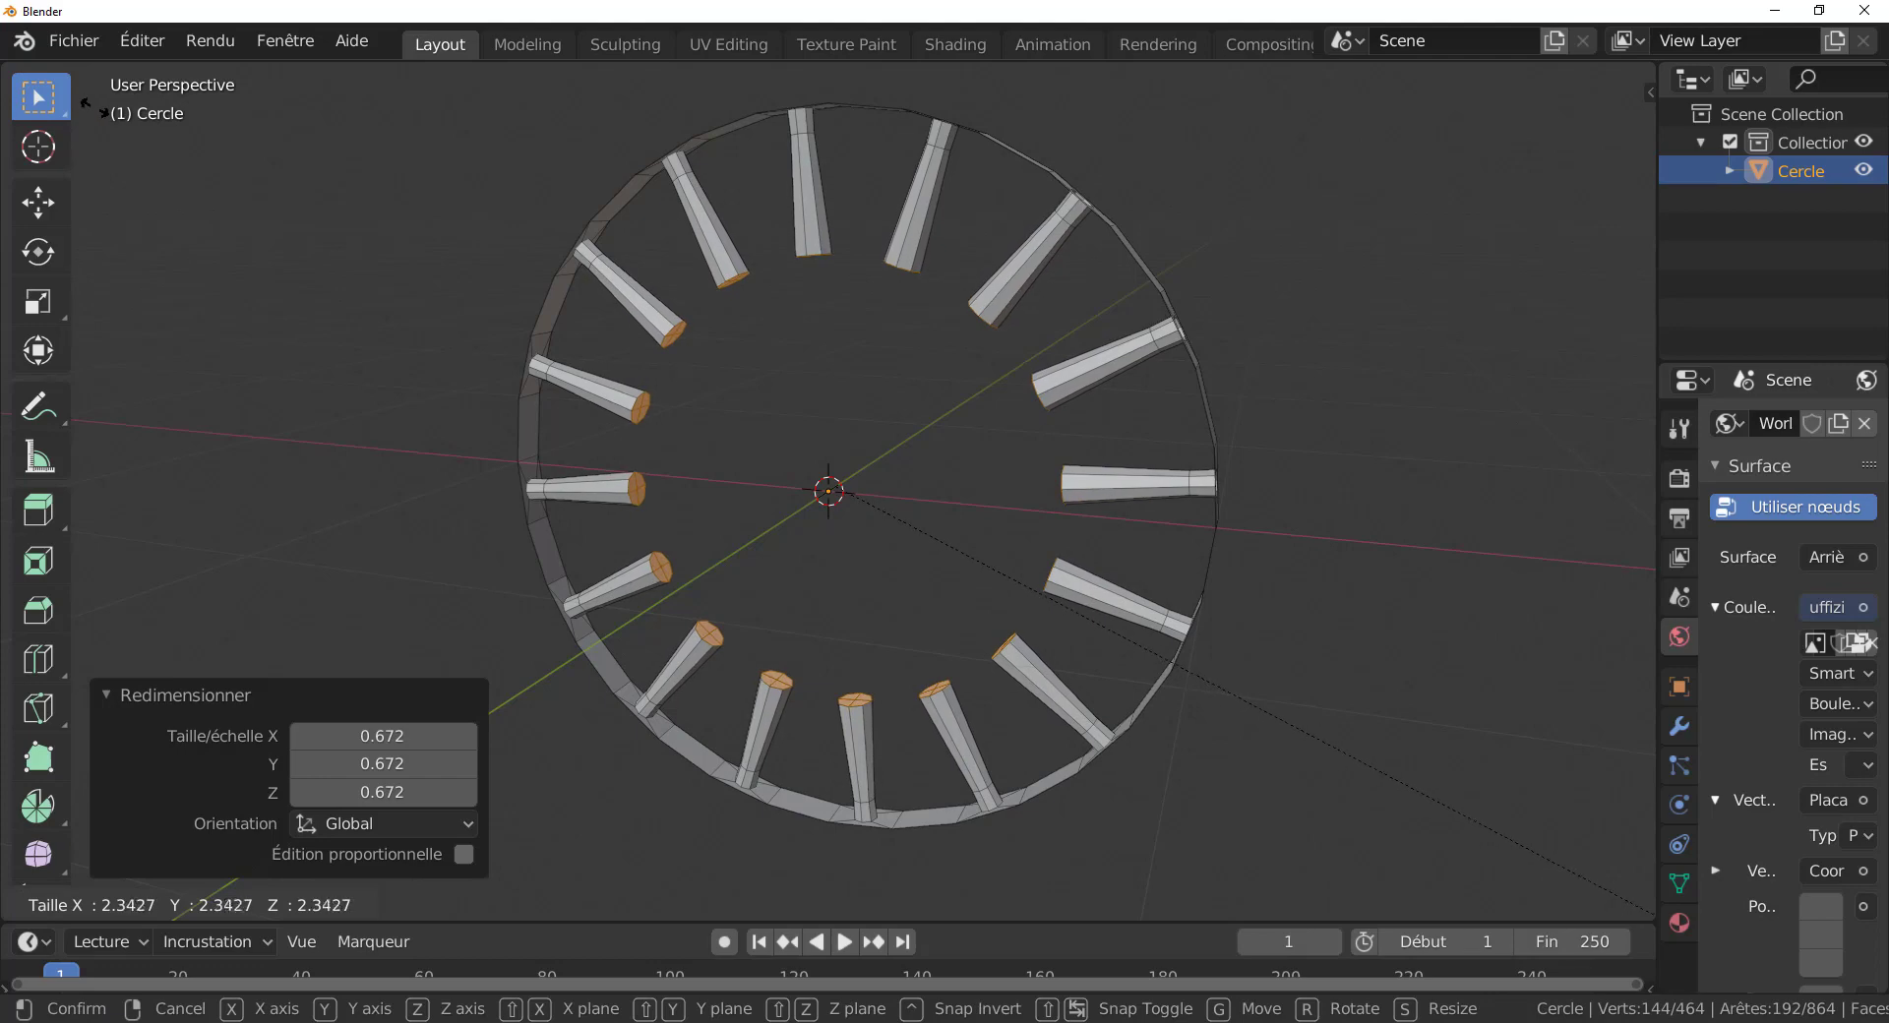
pyautogui.click(90, 104)
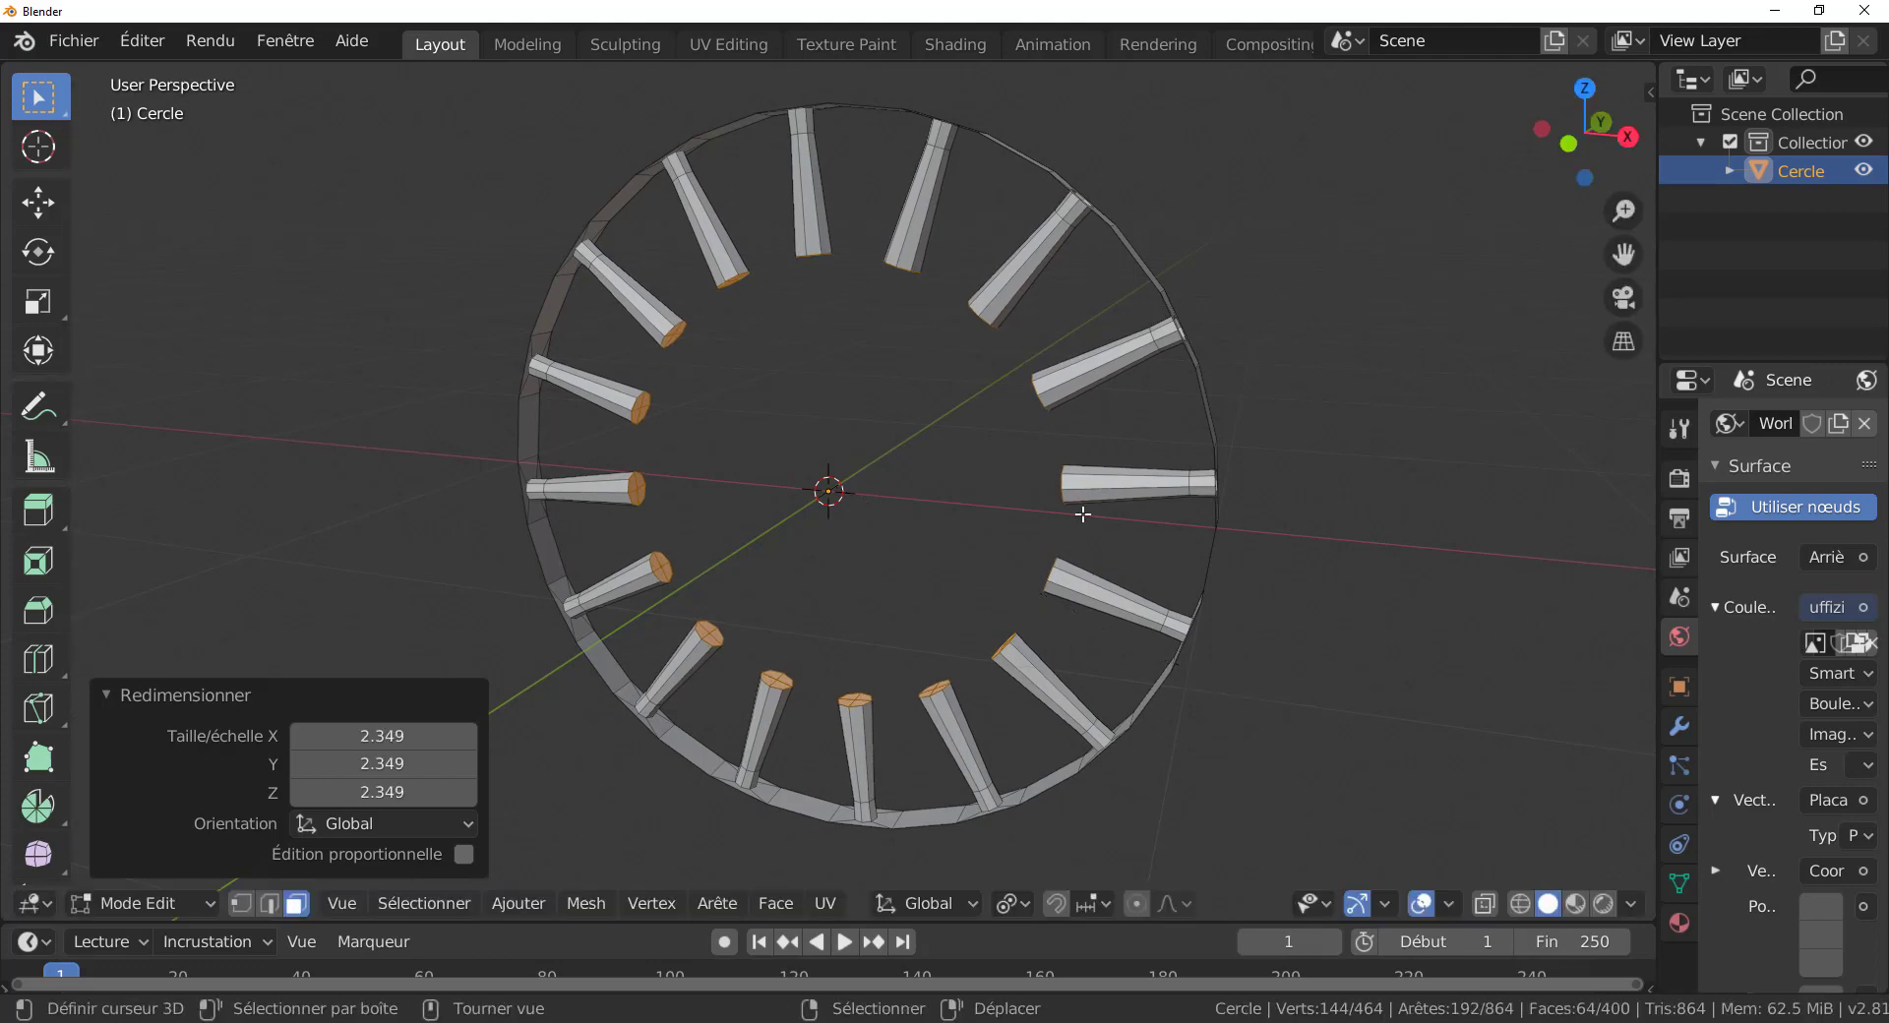
# Restore the median-point pivot and extrude the spoke ends toward the centre, scaled to about 0.32.
pyautogui.click(1028, 905)
pyautogui.click(1176, 772)
pyautogui.press('e')
pyautogui.press('s')
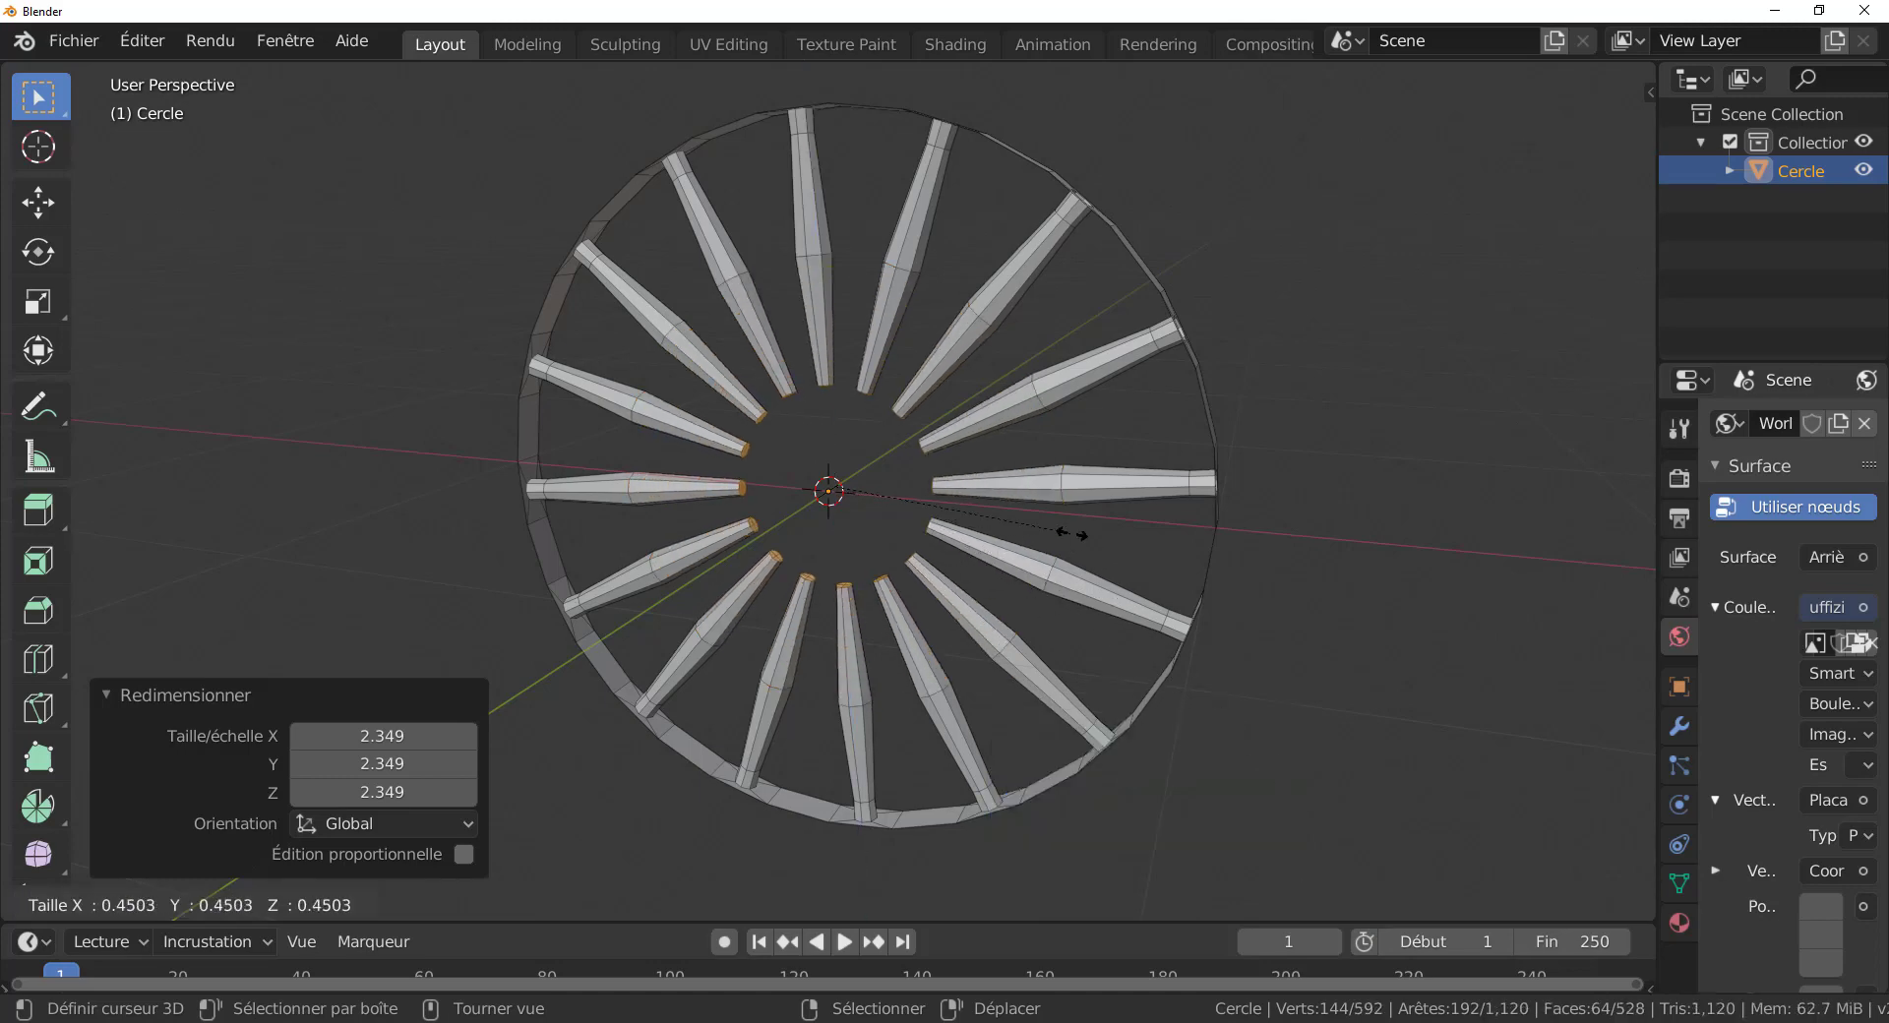
pyautogui.click(1021, 482)
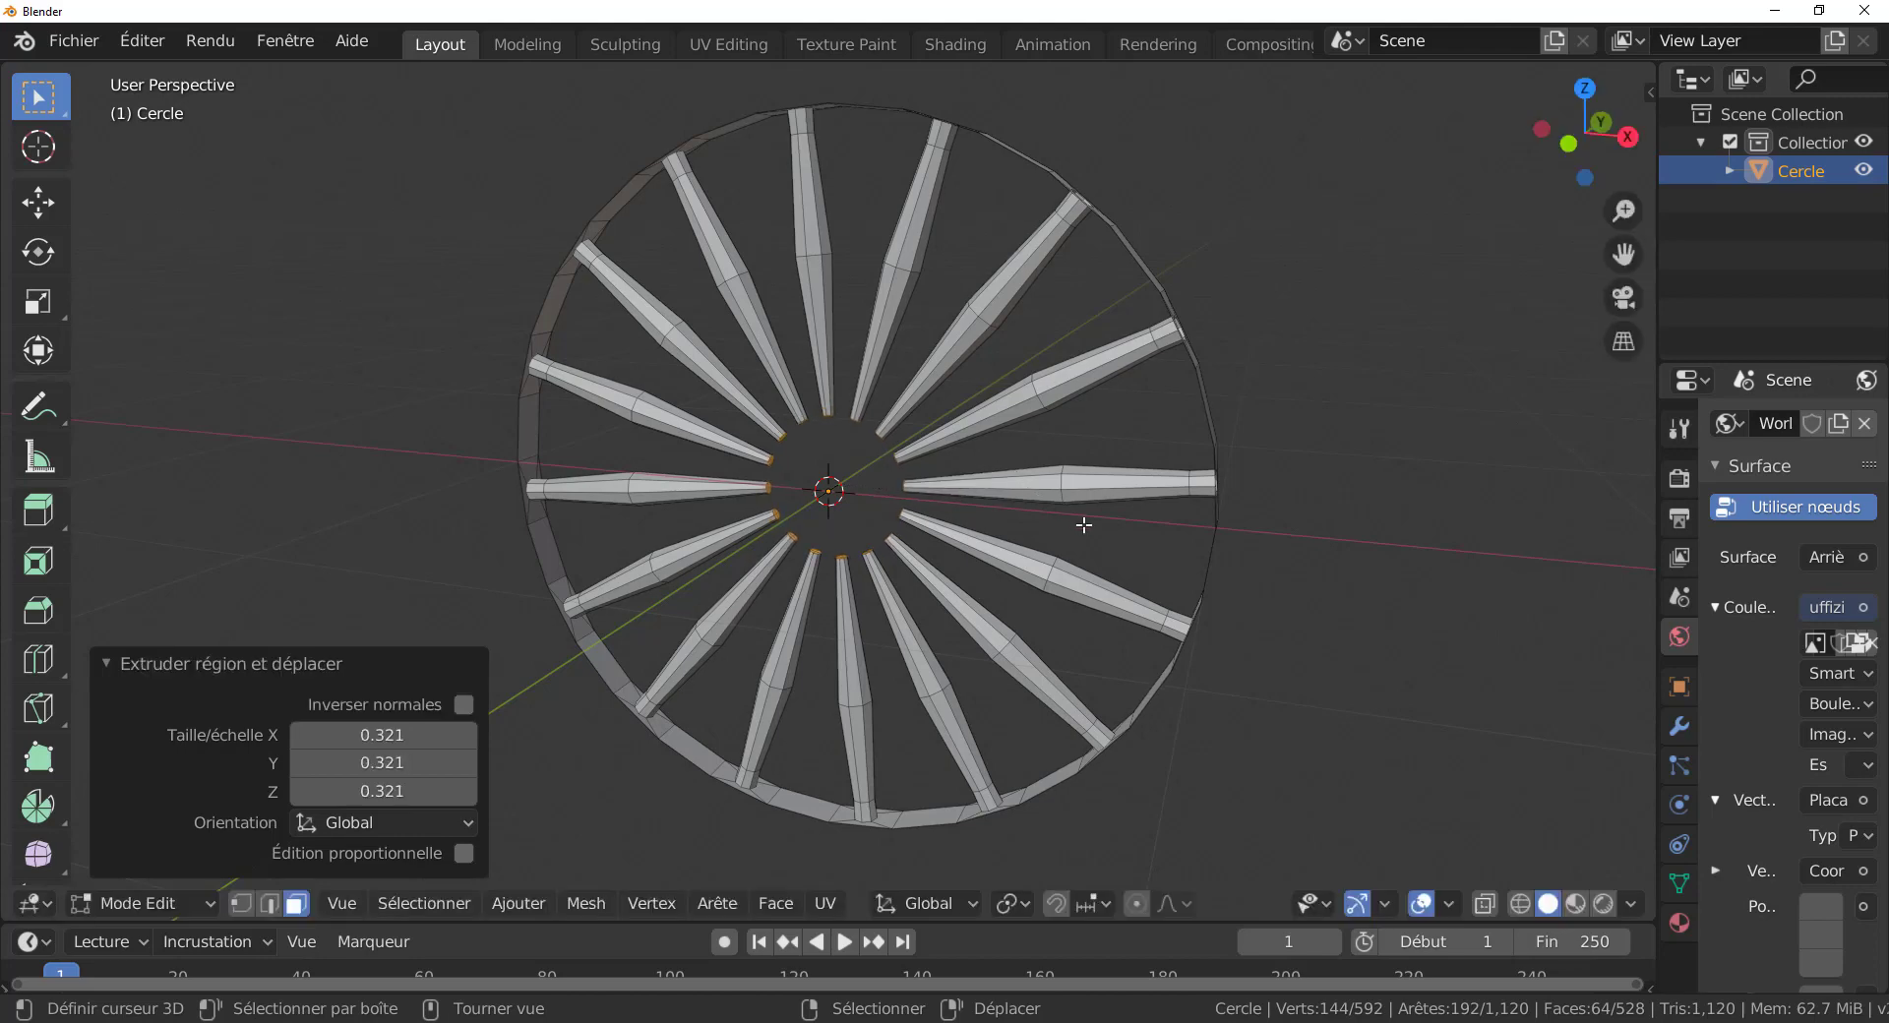
# Switch to edge selection and select both boundary edge loops of the circular band.
pyautogui.moveTo(1088, 523); pyautogui.dragTo(1092, 515, button='middle')
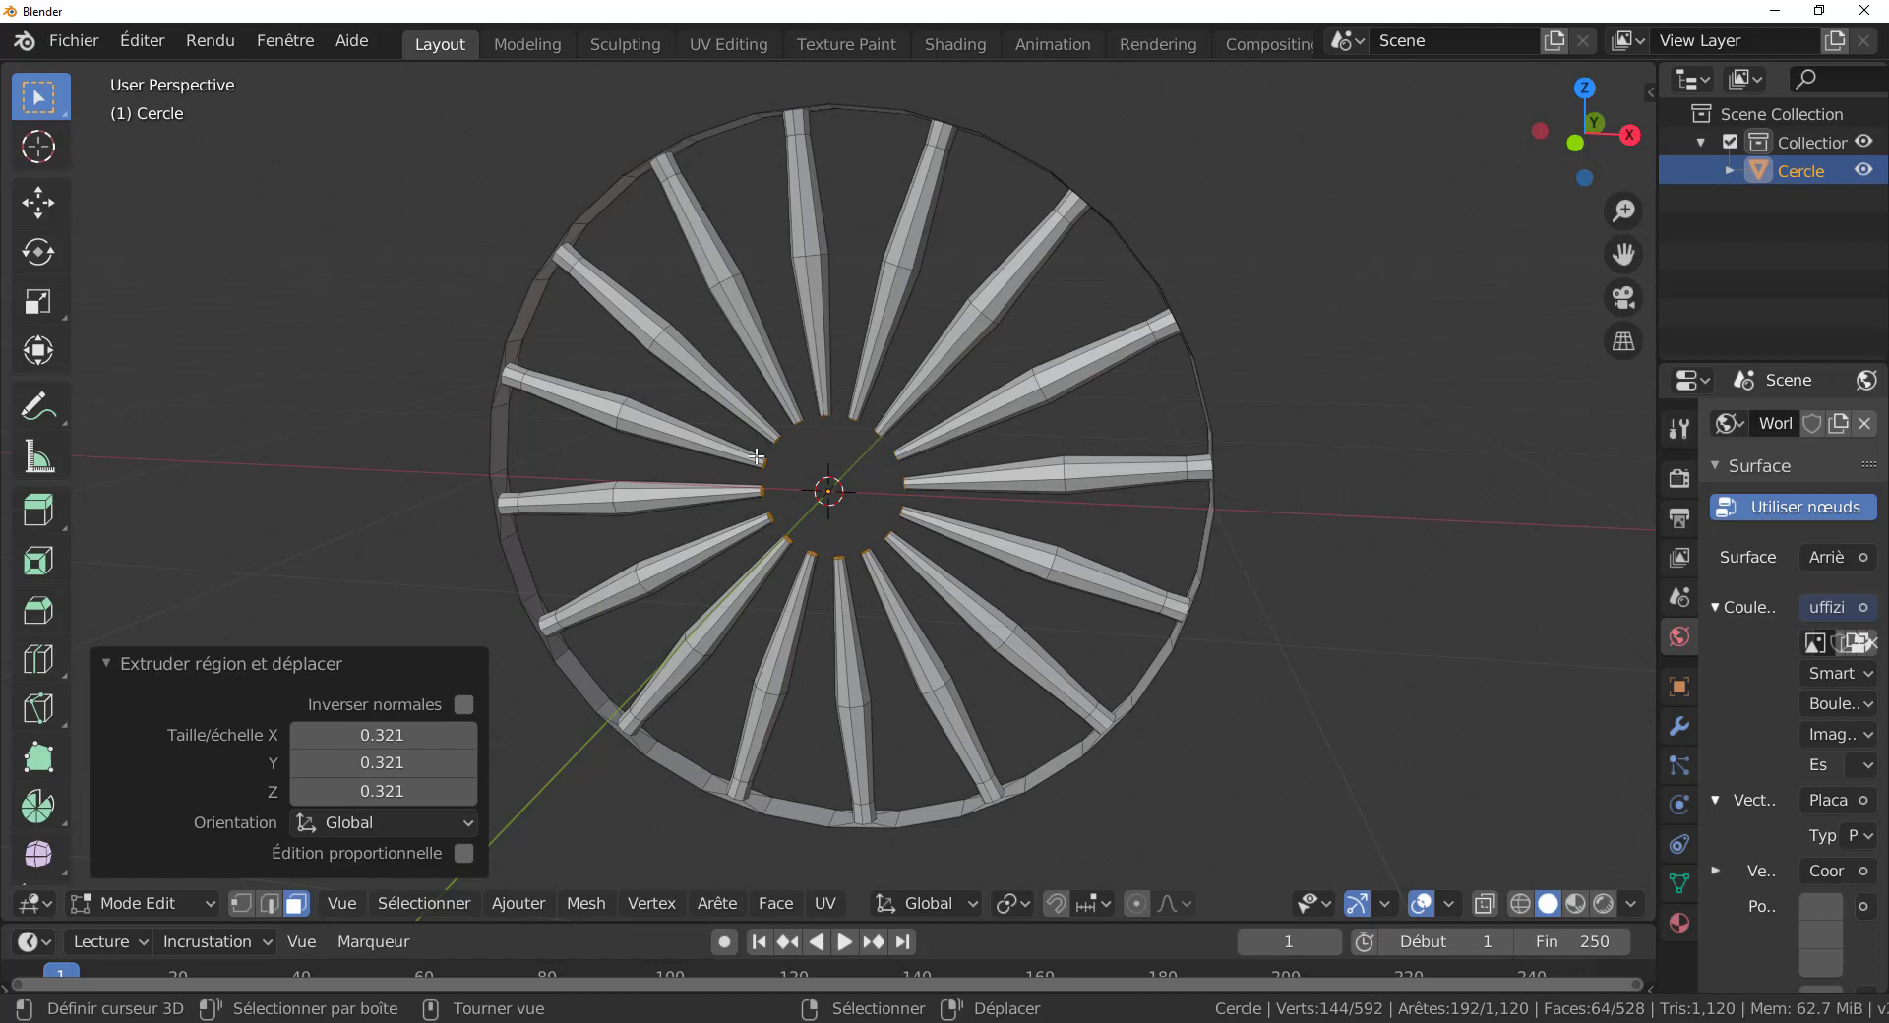
pyautogui.moveTo(955, 504); pyautogui.dragTo(1072, 610, button='middle')
pyautogui.keyDown('shift'); pyautogui.moveTo(1224, 662); pyautogui.dragTo(1131, 616, button='middle'); pyautogui.keyUp('shift')
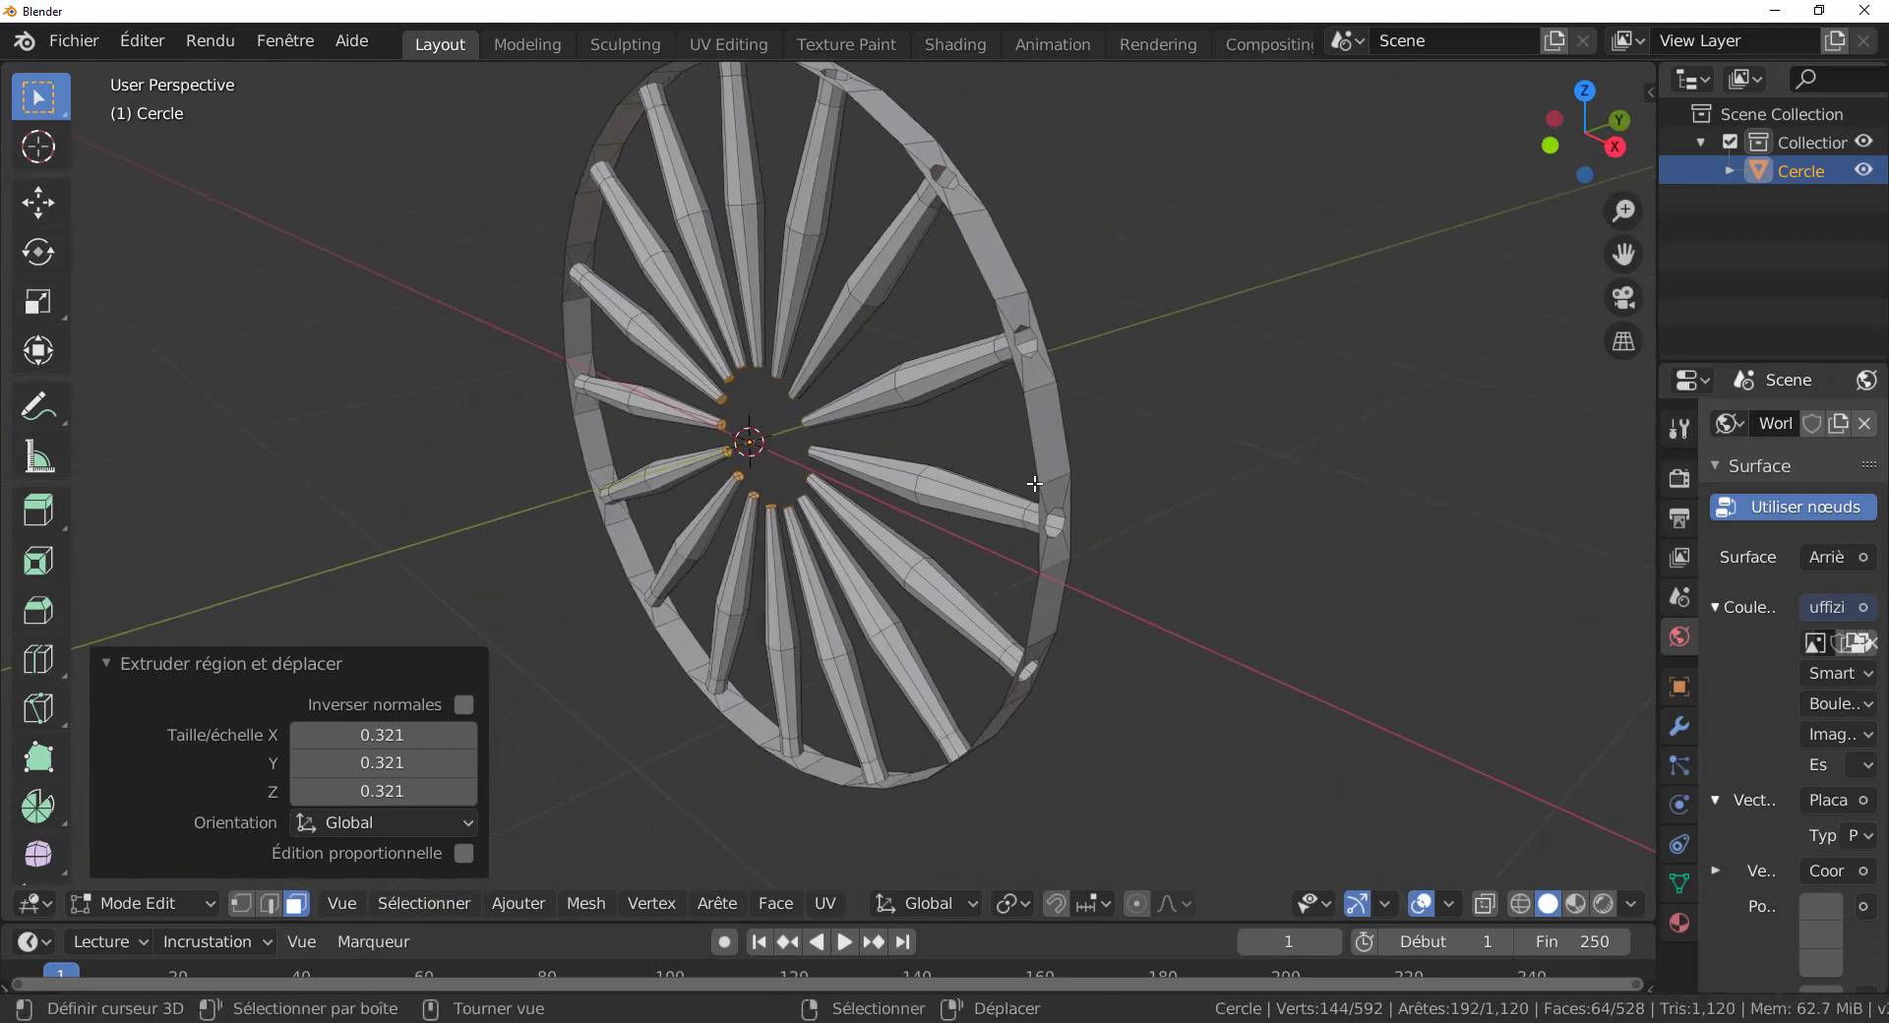
pyautogui.click(711, 912)
pyautogui.click(268, 903)
pyautogui.keyDown('alt'); pyautogui.click(1029, 581); pyautogui.keyUp('alt')
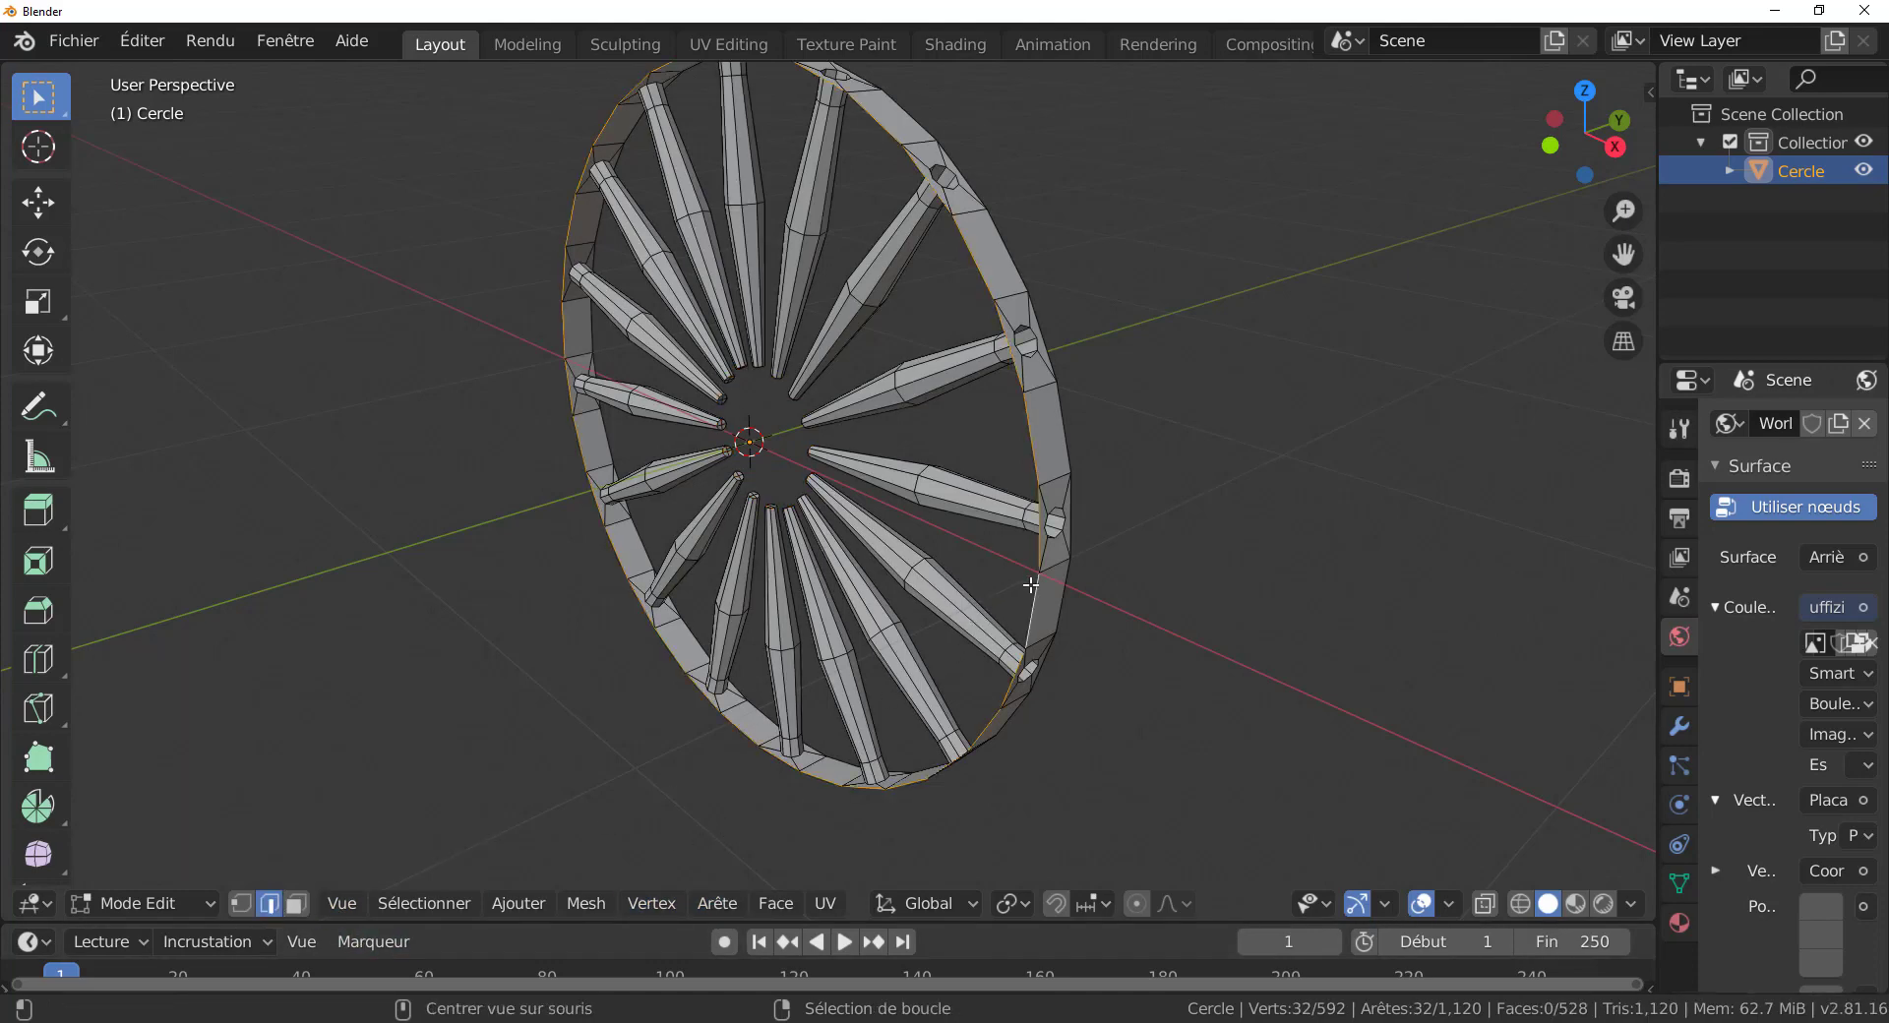
pyautogui.keyDown('alt'); pyautogui.keyDown('shift'); pyautogui.click(1096, 434); pyautogui.keyUp('shift'); pyautogui.keyUp('alt')
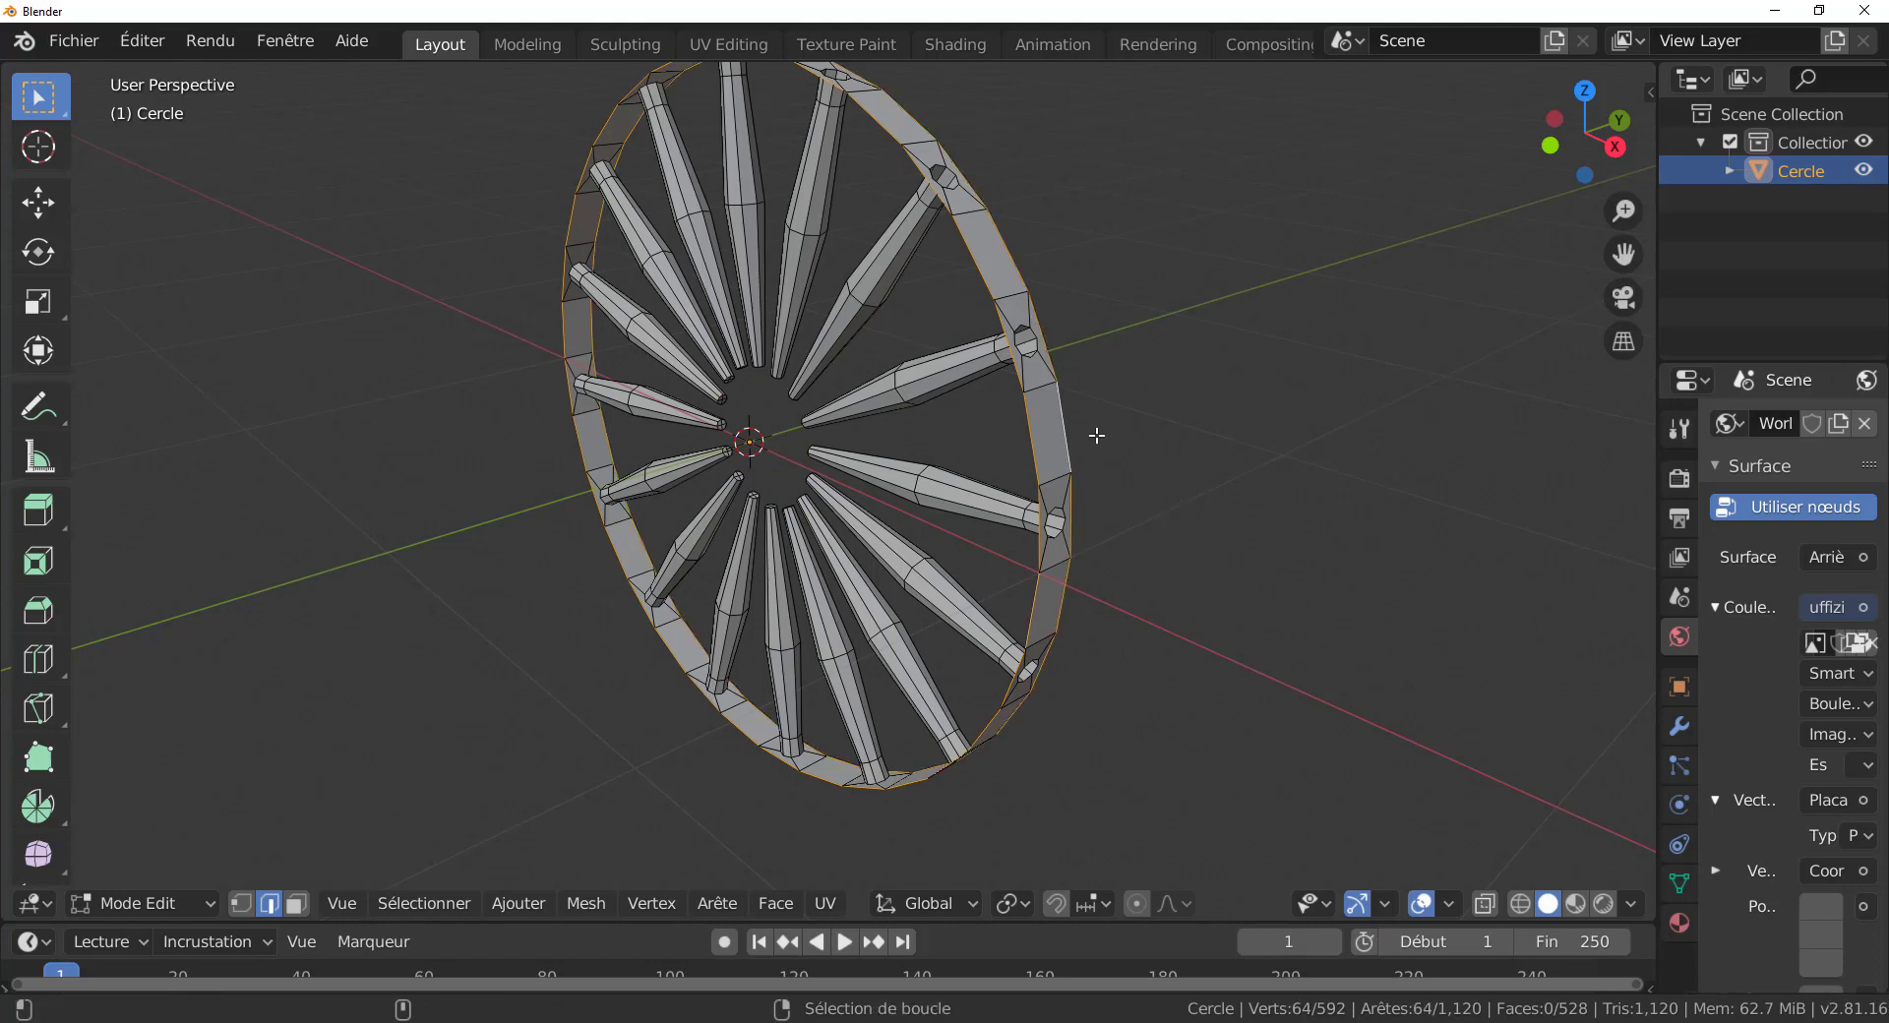
# Extrude the two selected edge loops outward by scaling them to 1.1 to form the rim's sides.
pyautogui.scroll(-1, 1121, 689)
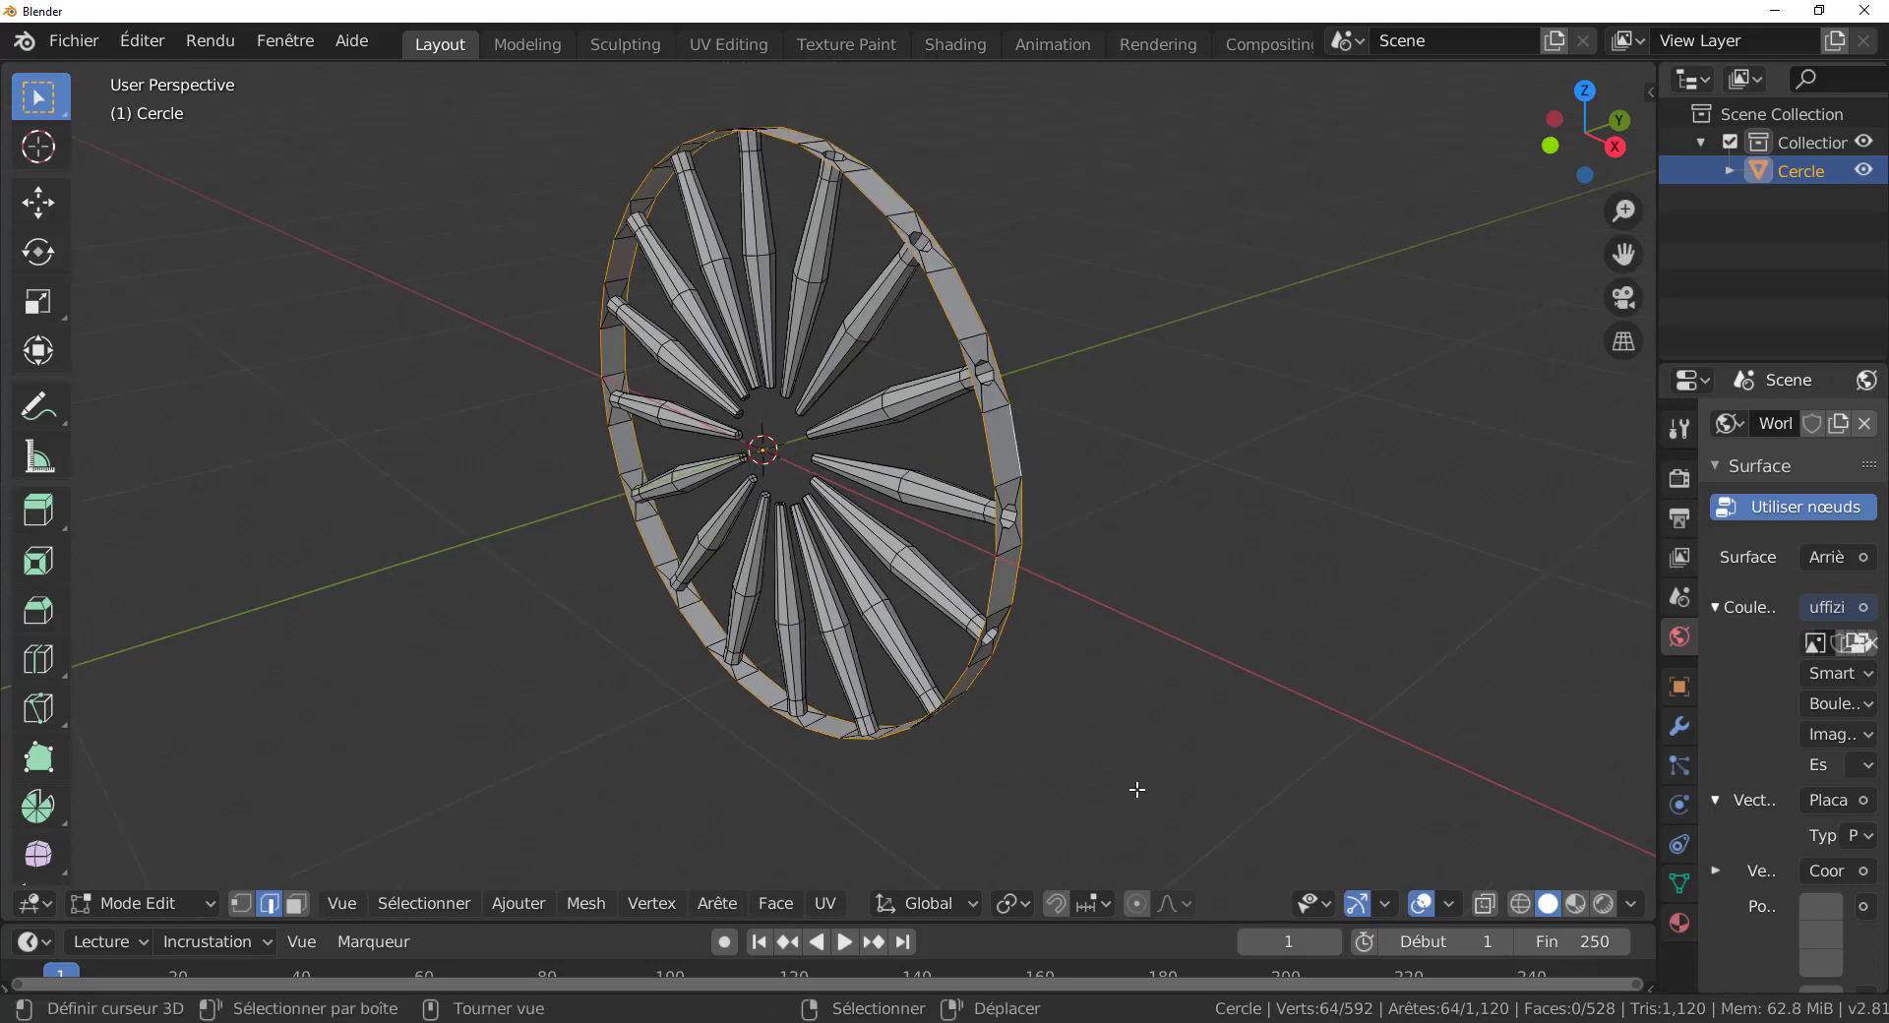
pyautogui.press('e')
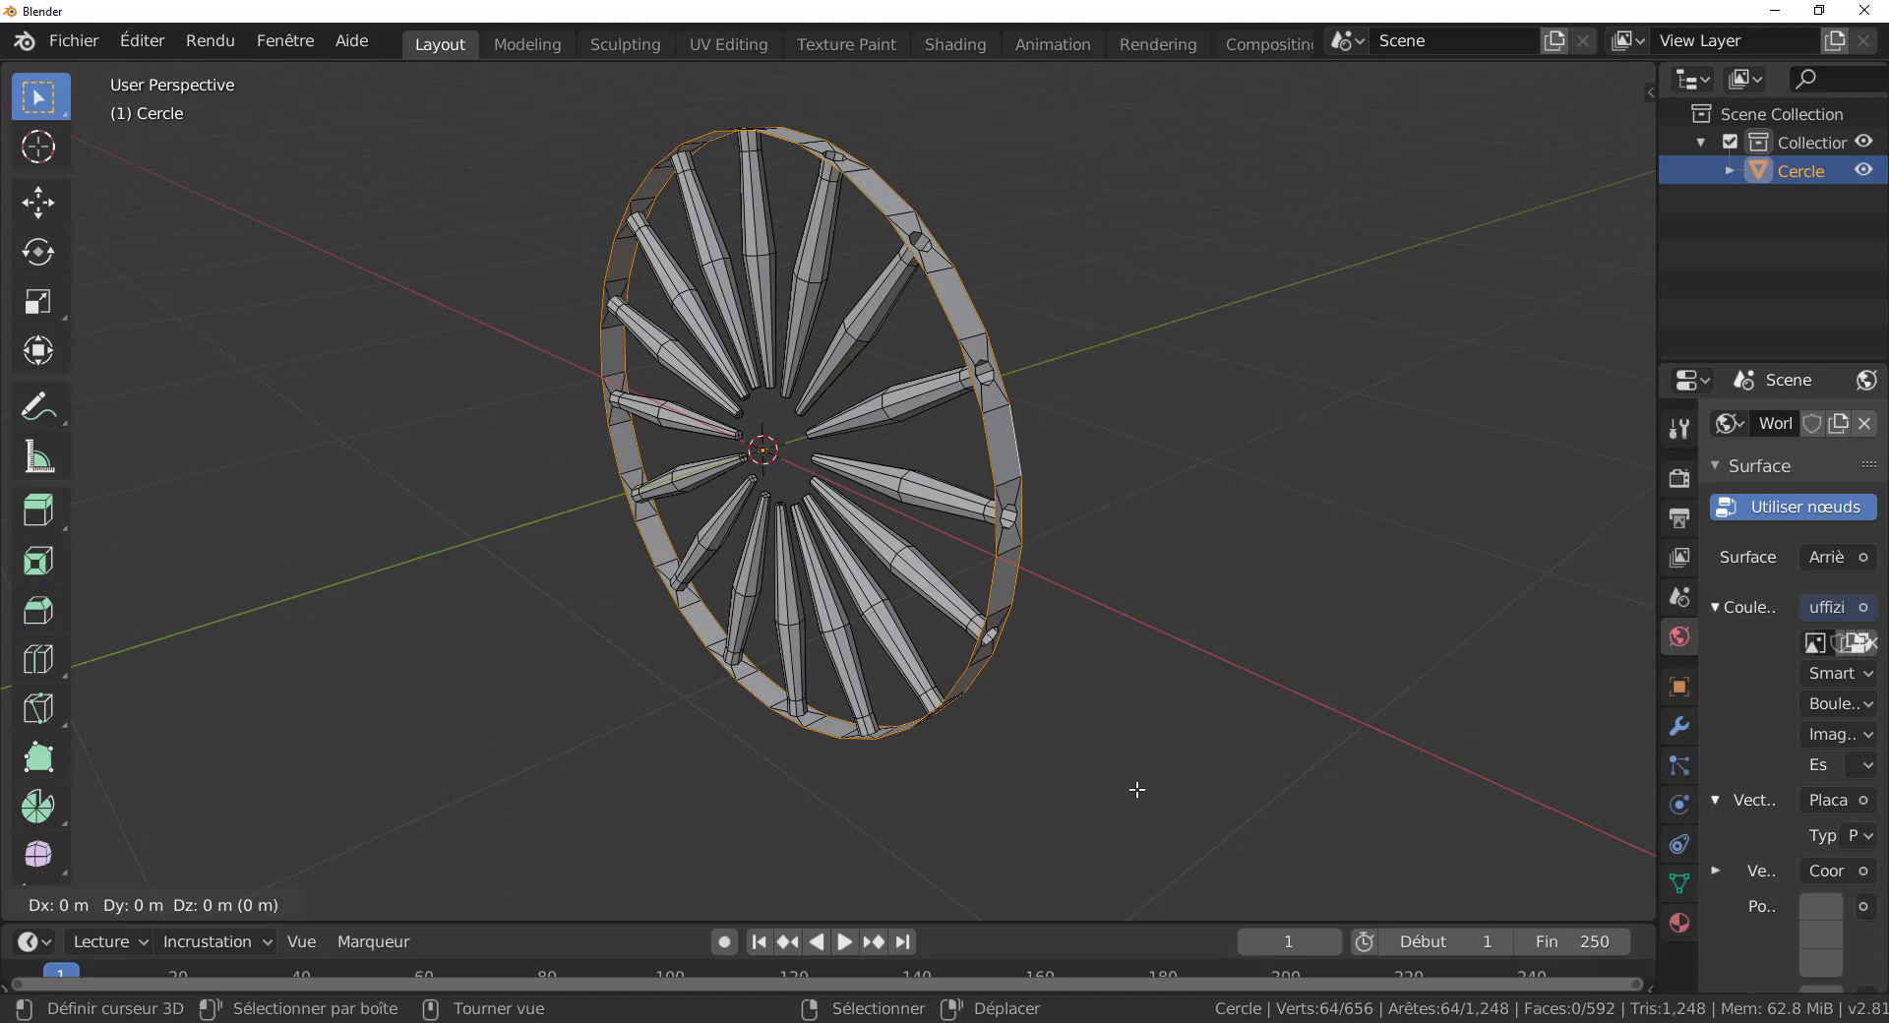
pyautogui.press('s')
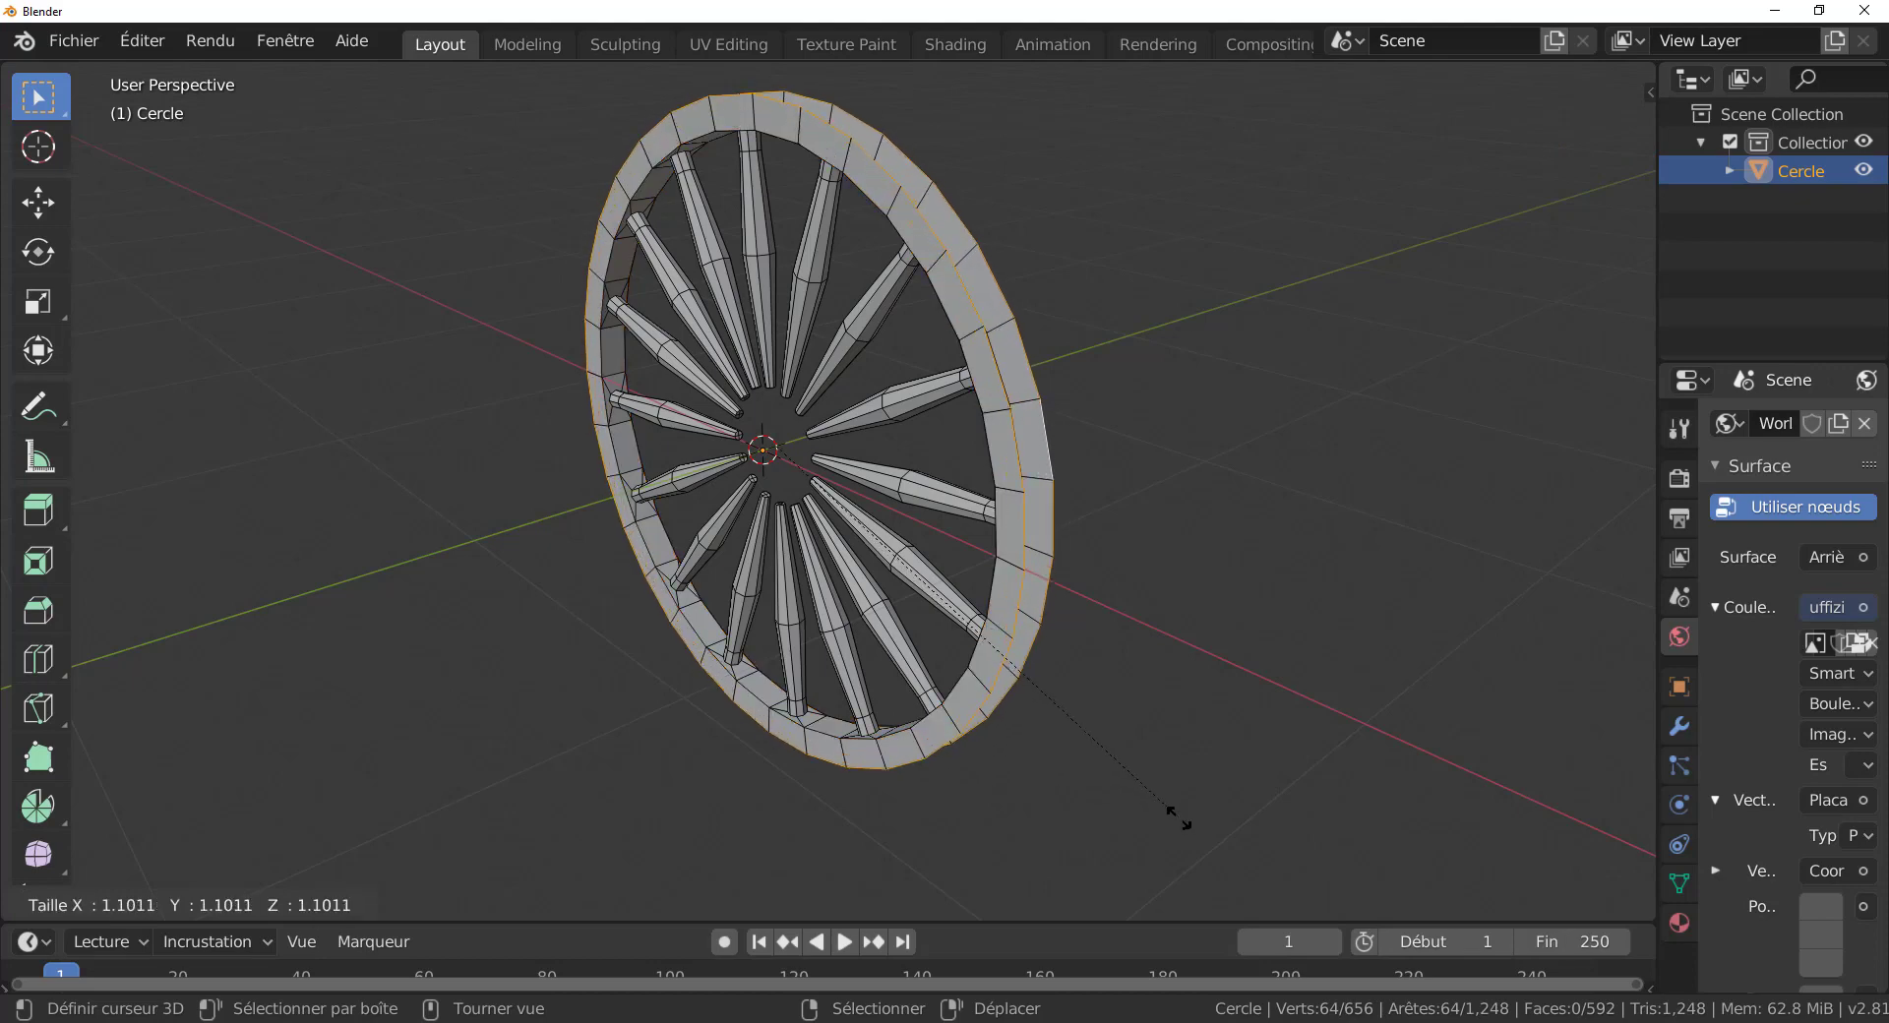
pyautogui.click(1179, 816)
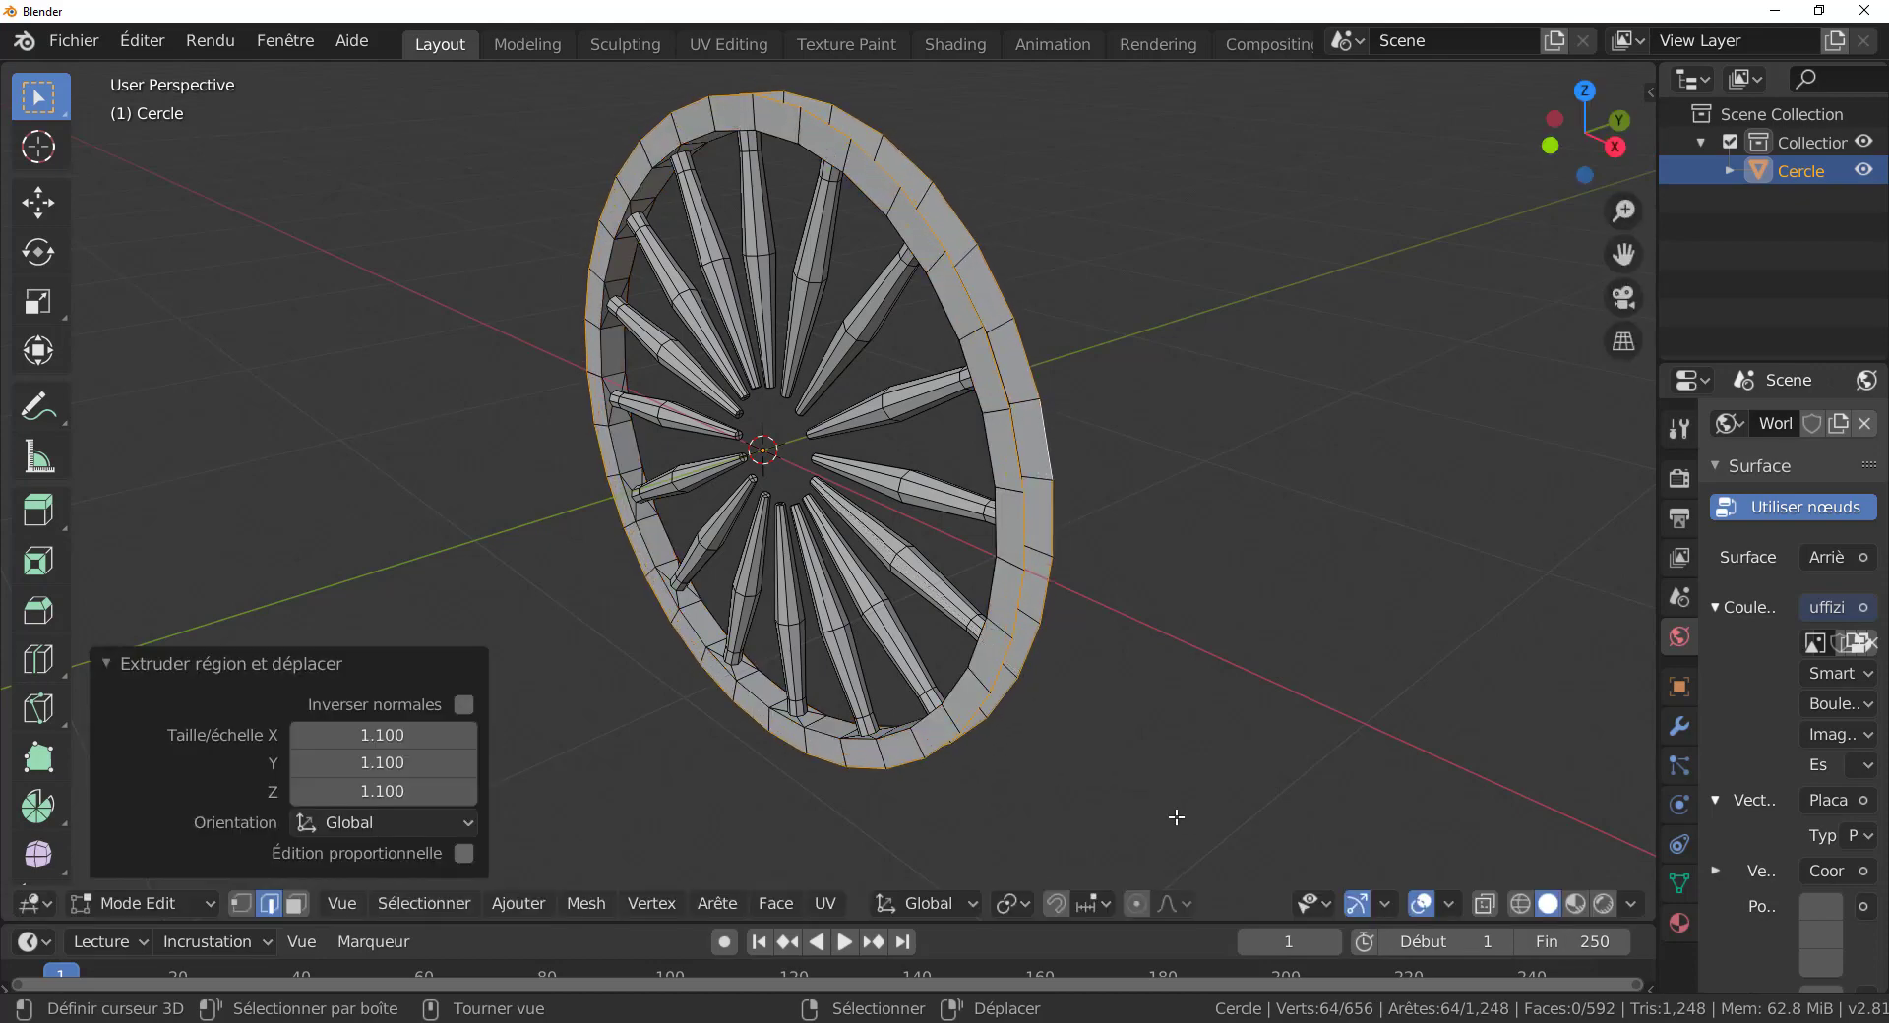
# Bridge the two outer edge loops of the rim with LoopTools Bridge.
pyautogui.rightClick(283, 421)
pyautogui.press('q')
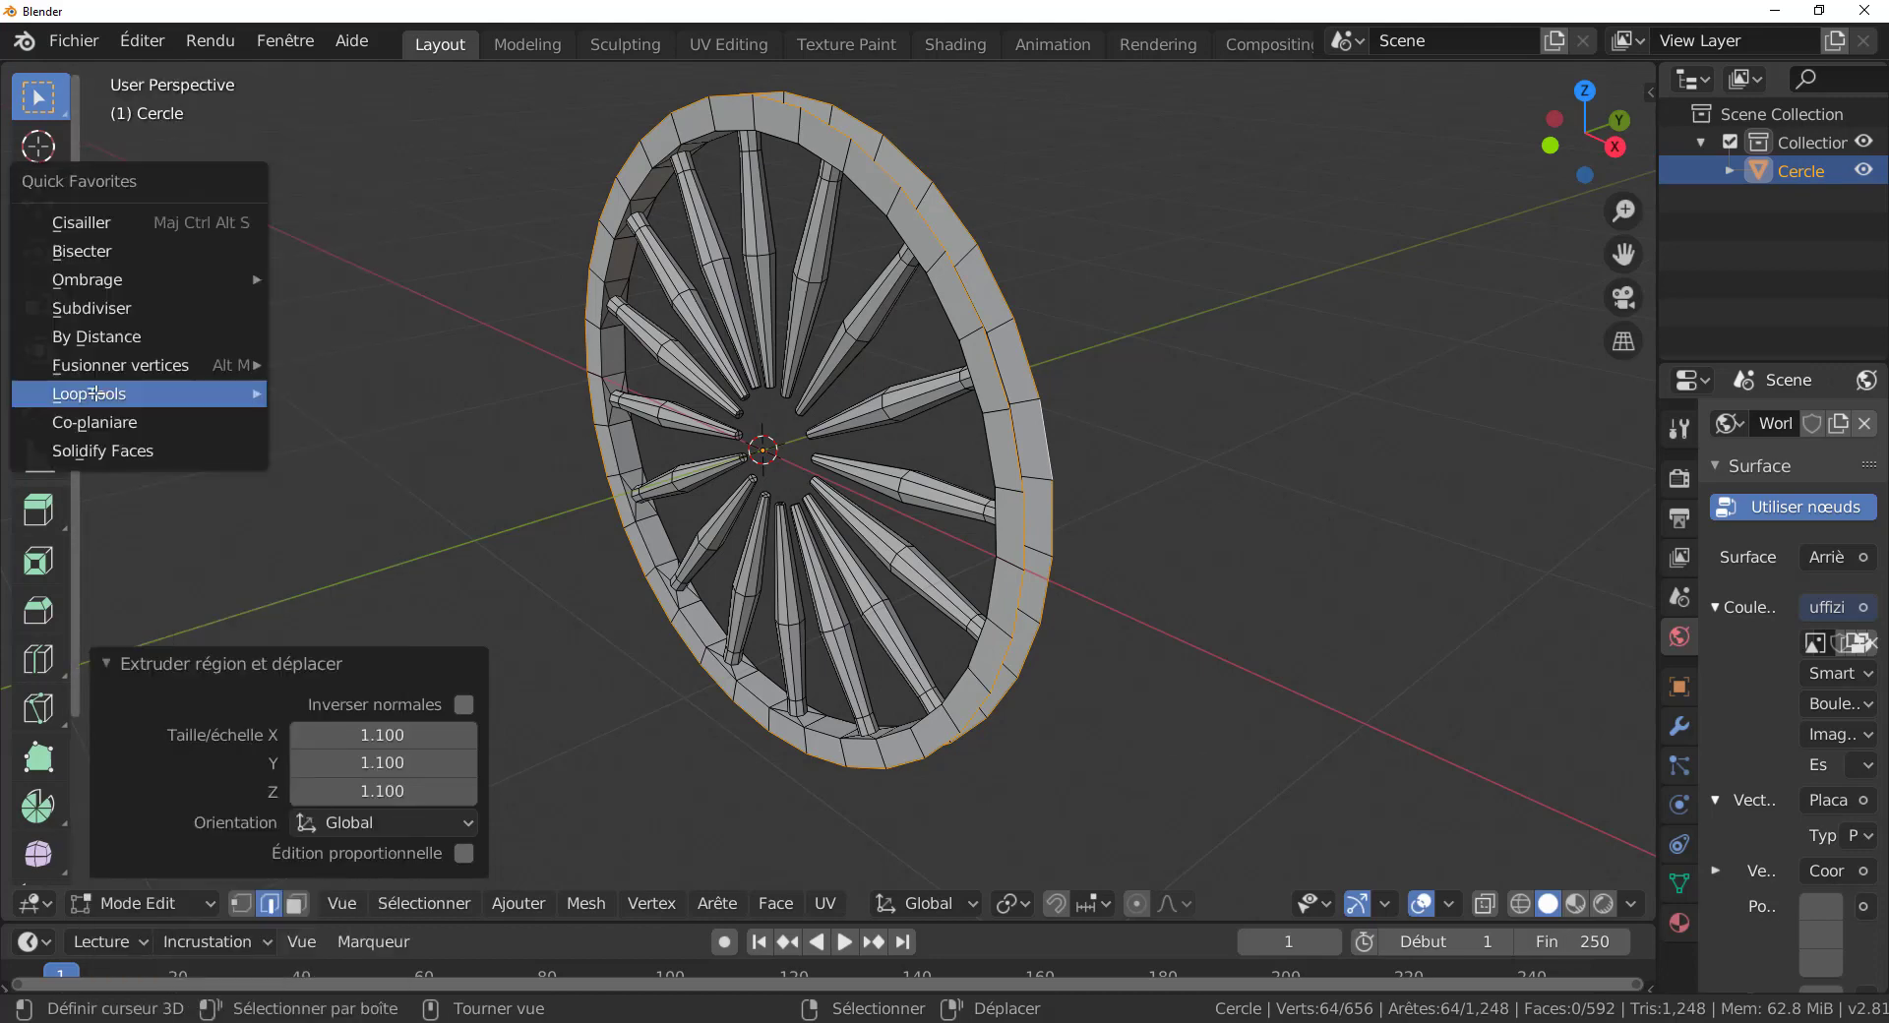
pyautogui.moveTo(204, 384)
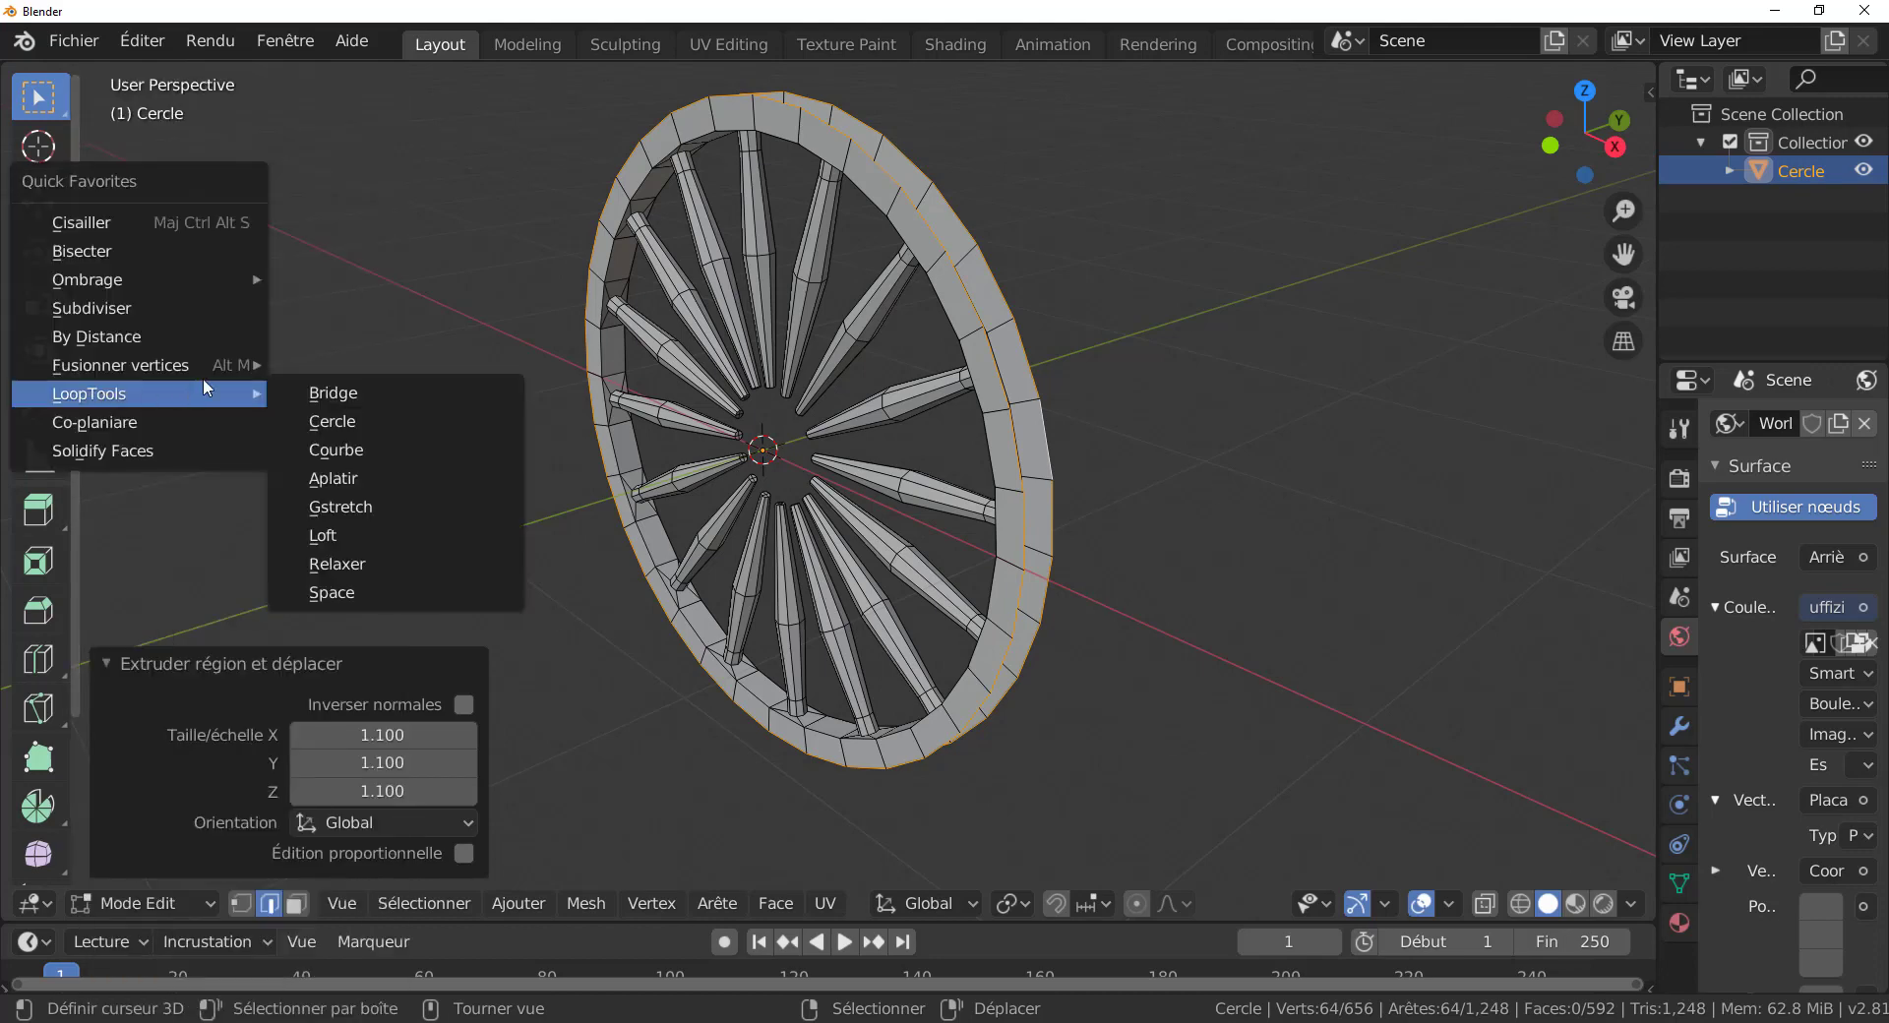
pyautogui.click(364, 402)
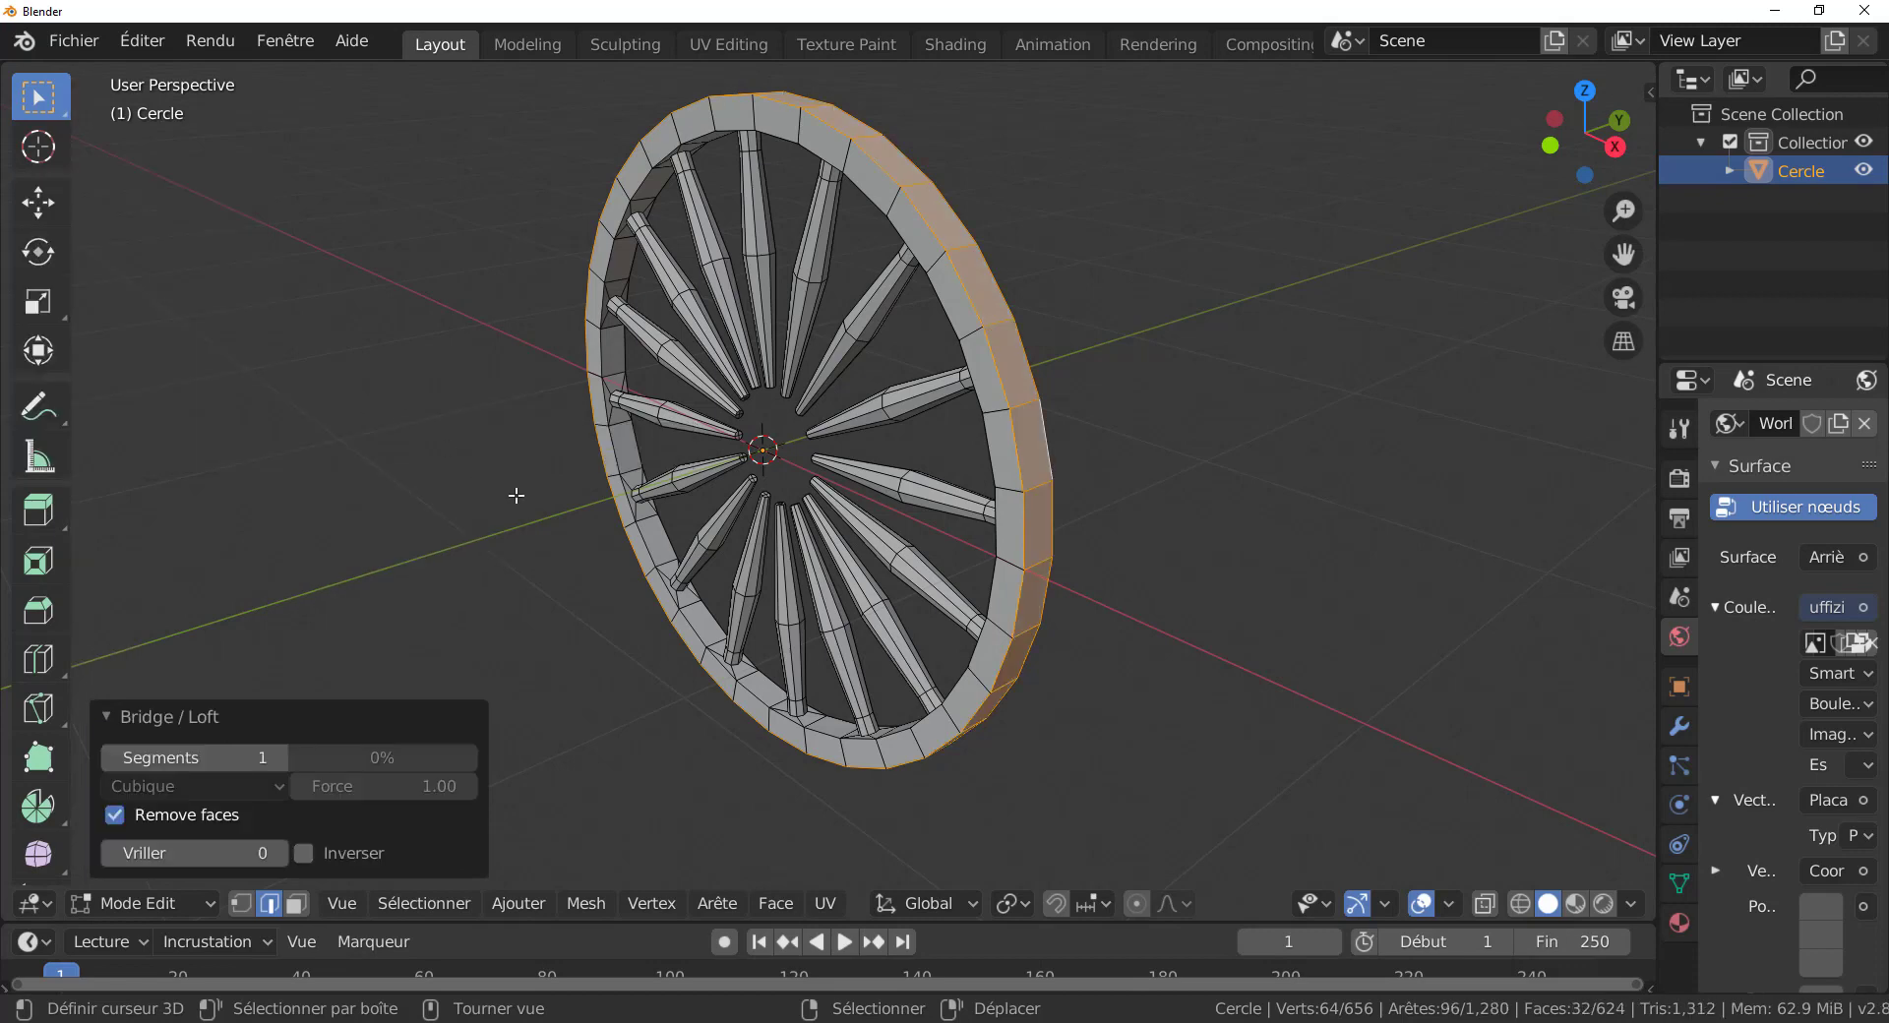
# Try to extrude the rim's two outer edge loops and face band outward, scaled to 1.014.
pyautogui.press('s')
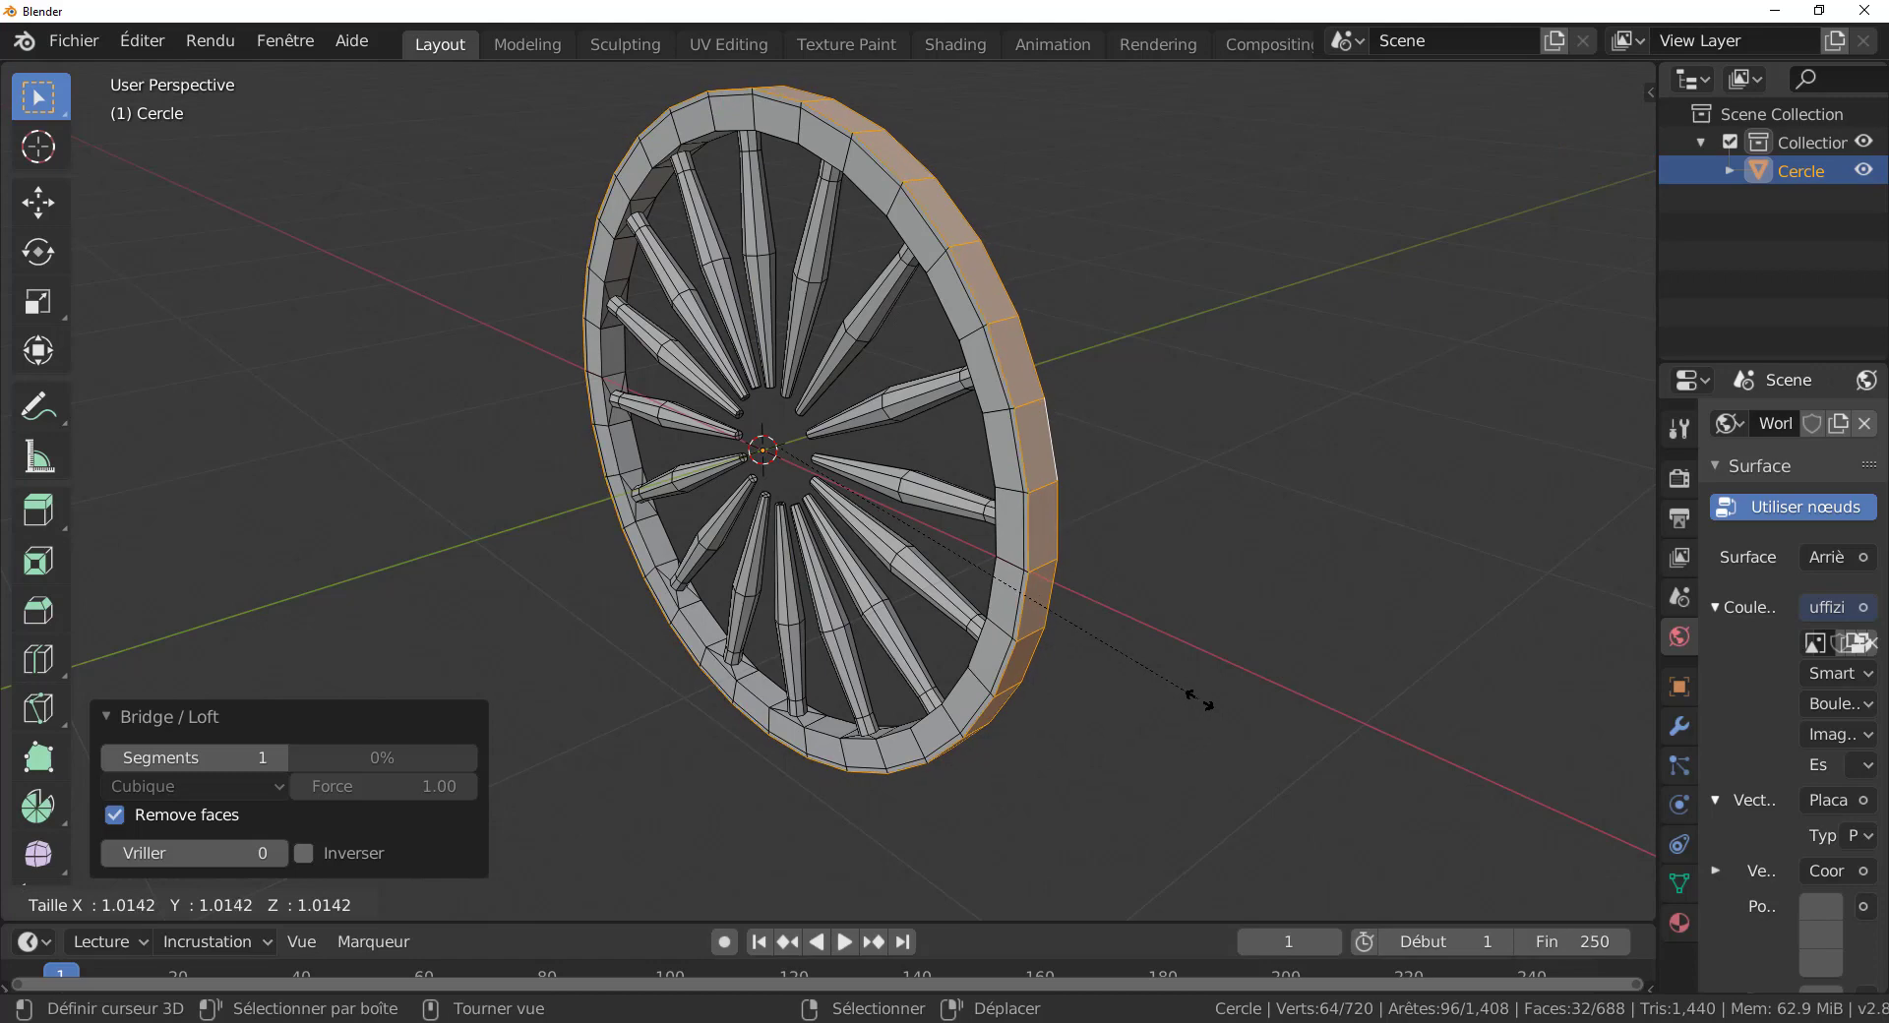
pyautogui.click(1199, 701)
pyautogui.moveTo(1200, 700); pyautogui.dragTo(1143, 714, button='middle')
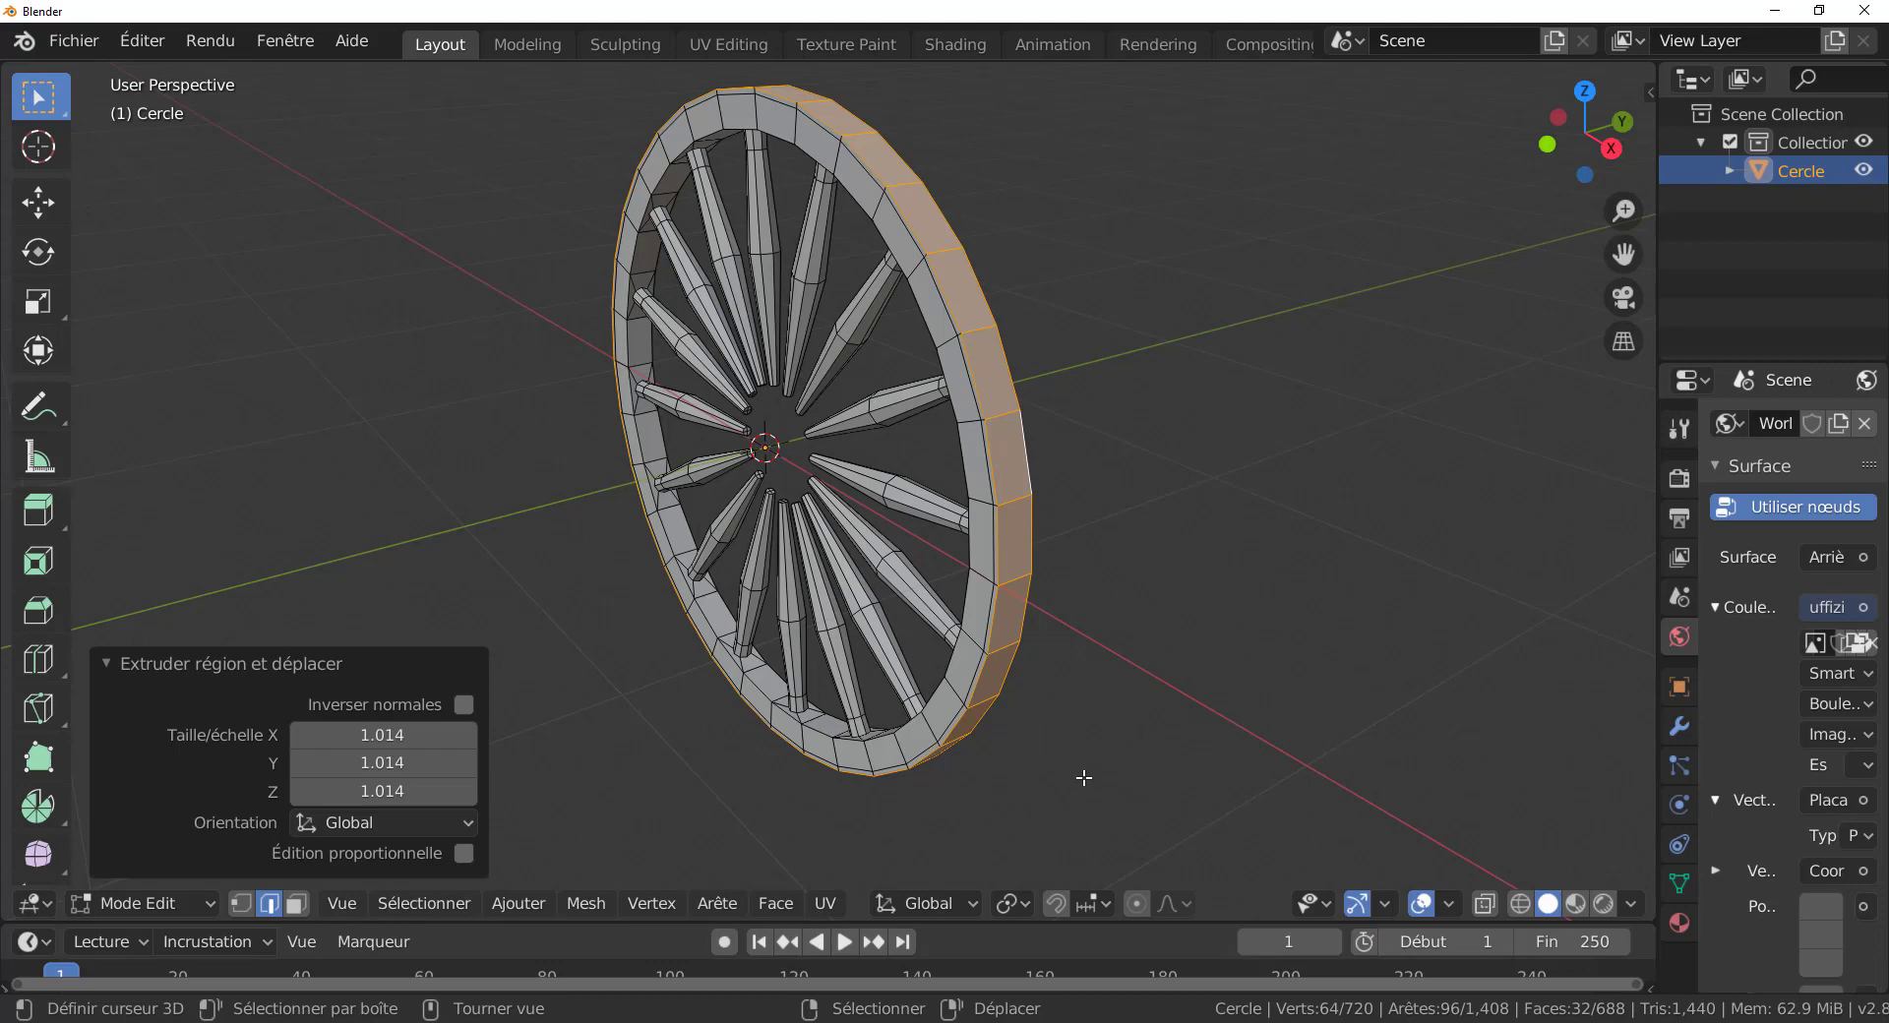
pyautogui.hotkey('alt', 'a')
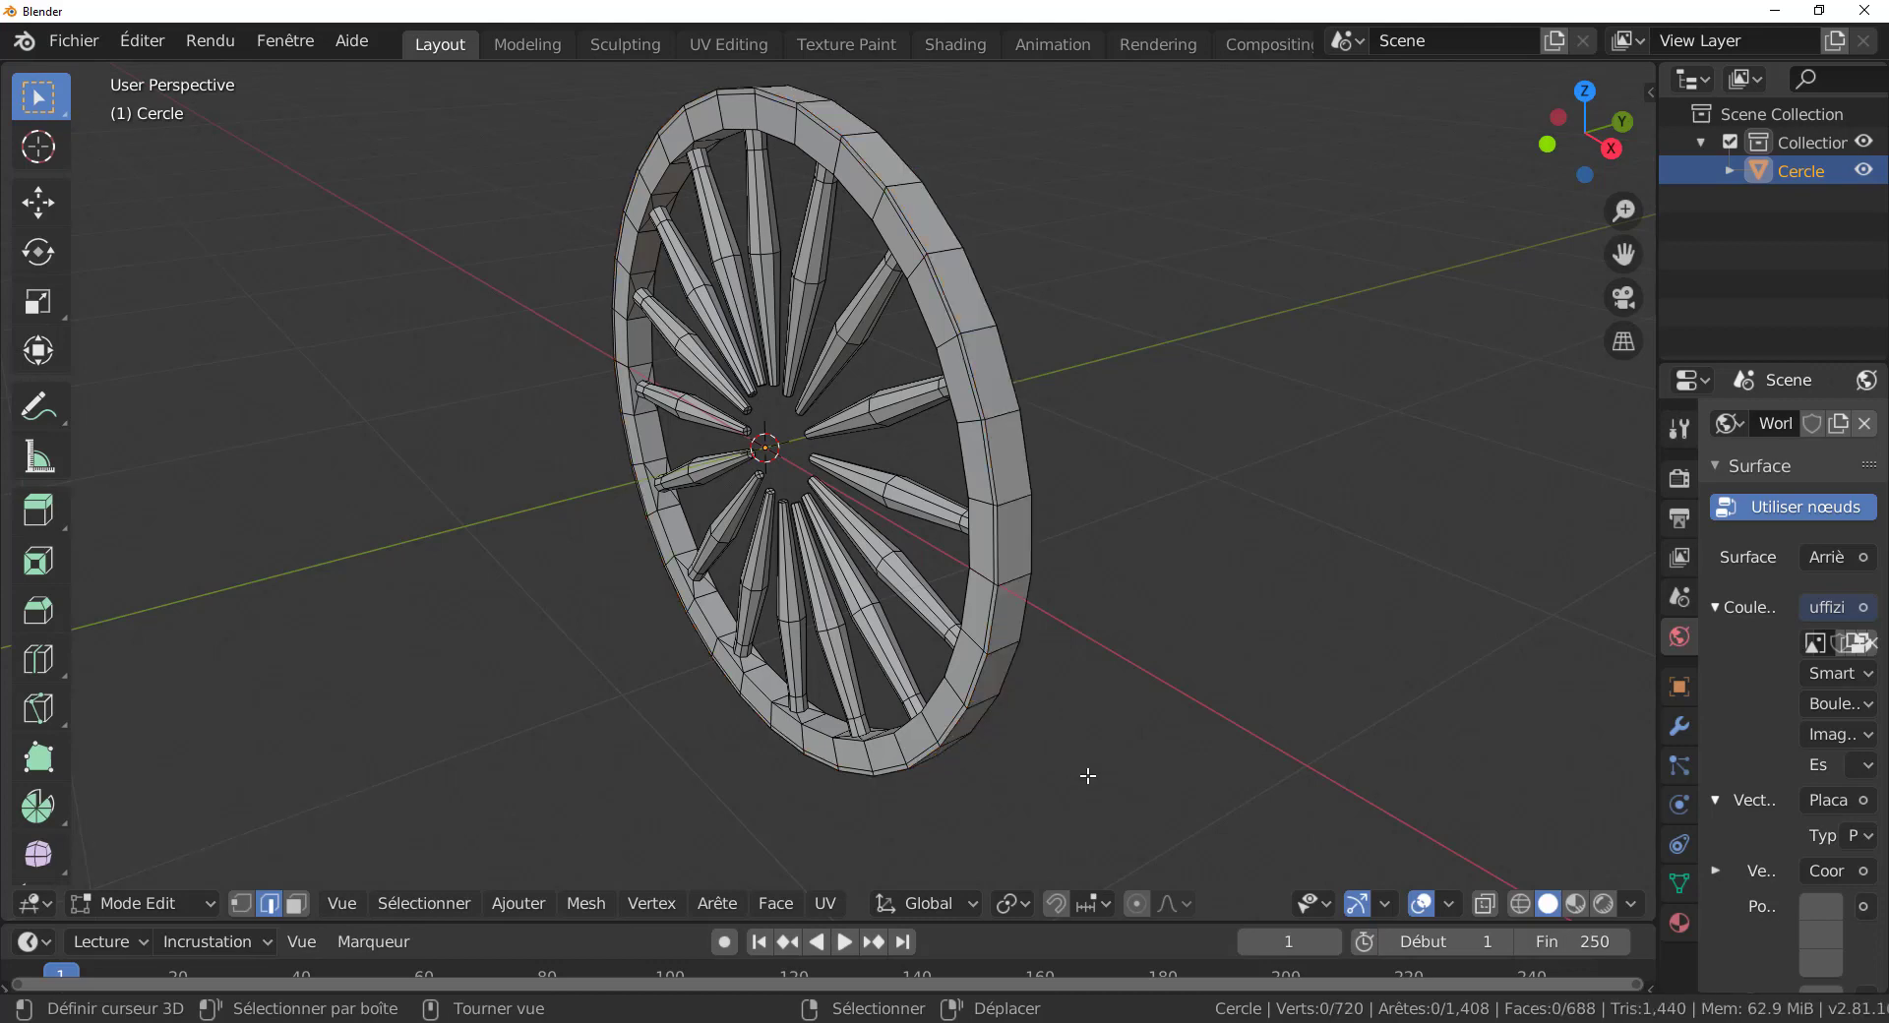
pyautogui.hotkey('ctrl', 'z')
pyautogui.hotkey('ctrl', 'z')
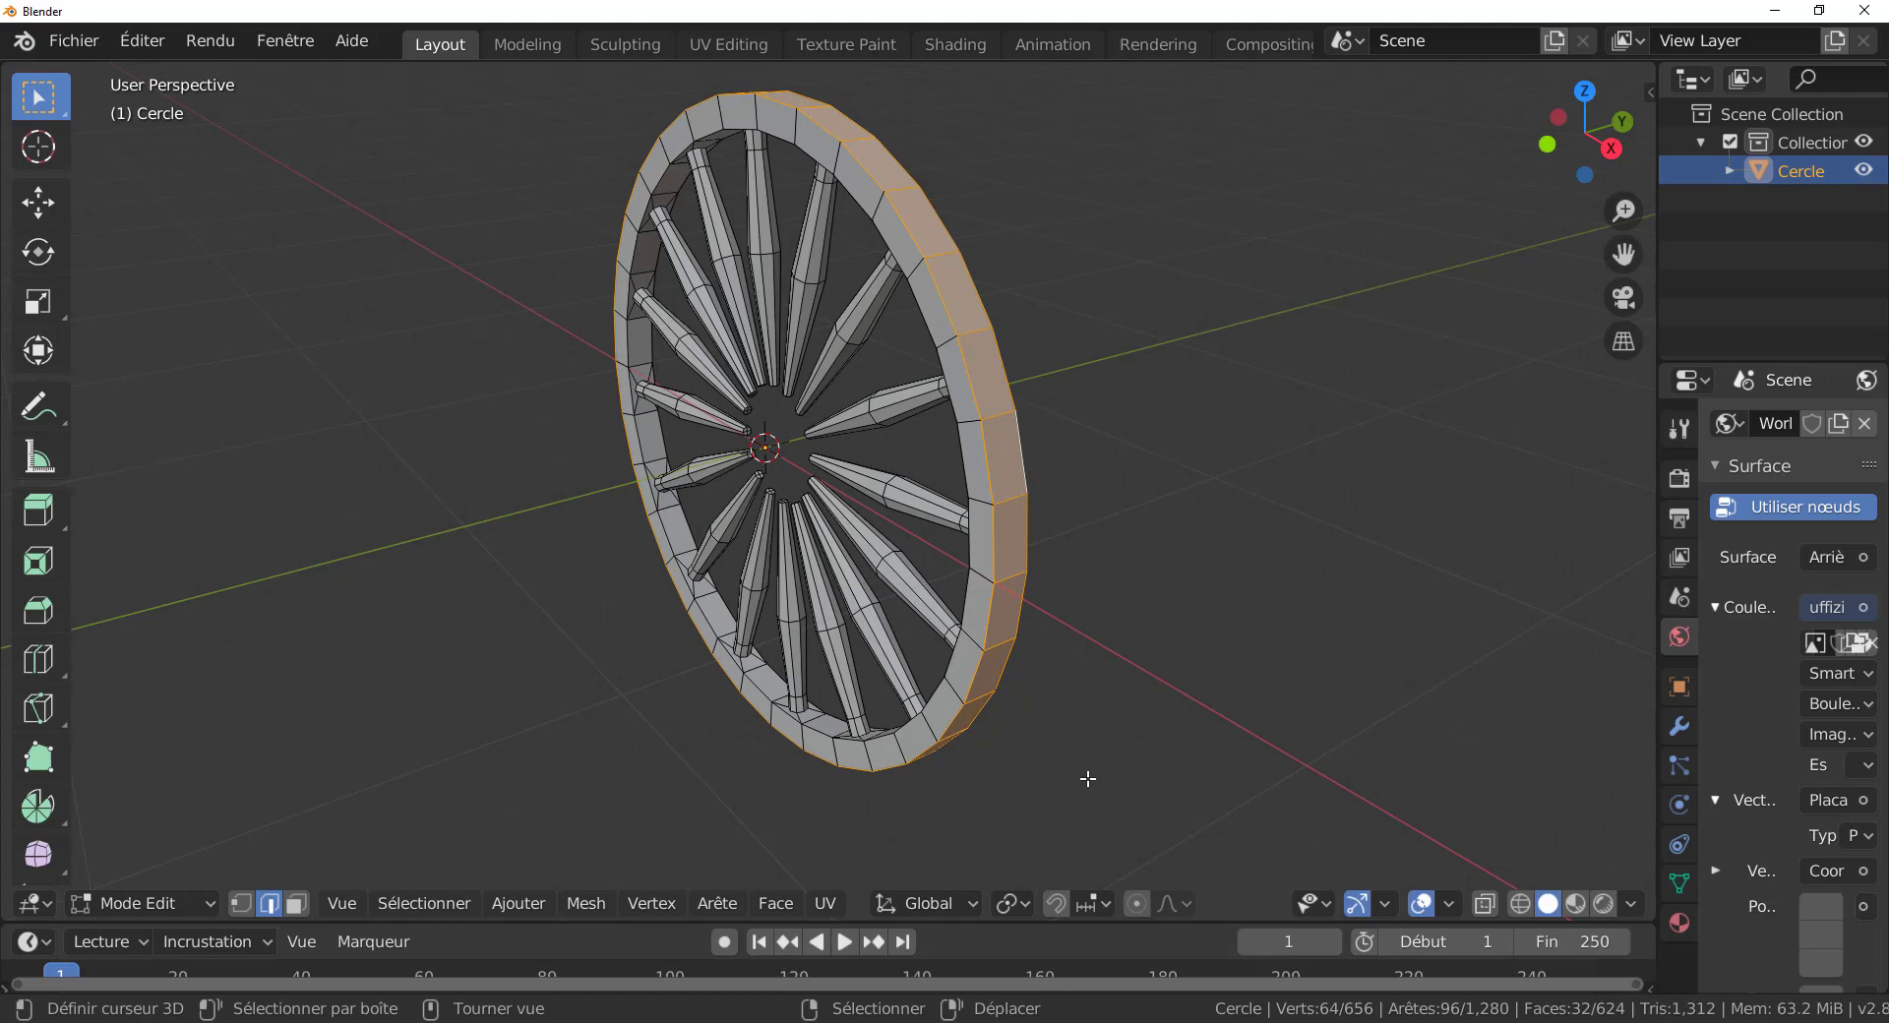
# Narrow the rim's outer face band by scaling it to about 0.788 along the global Y axis.
pyautogui.press('s')
pyautogui.press('y')
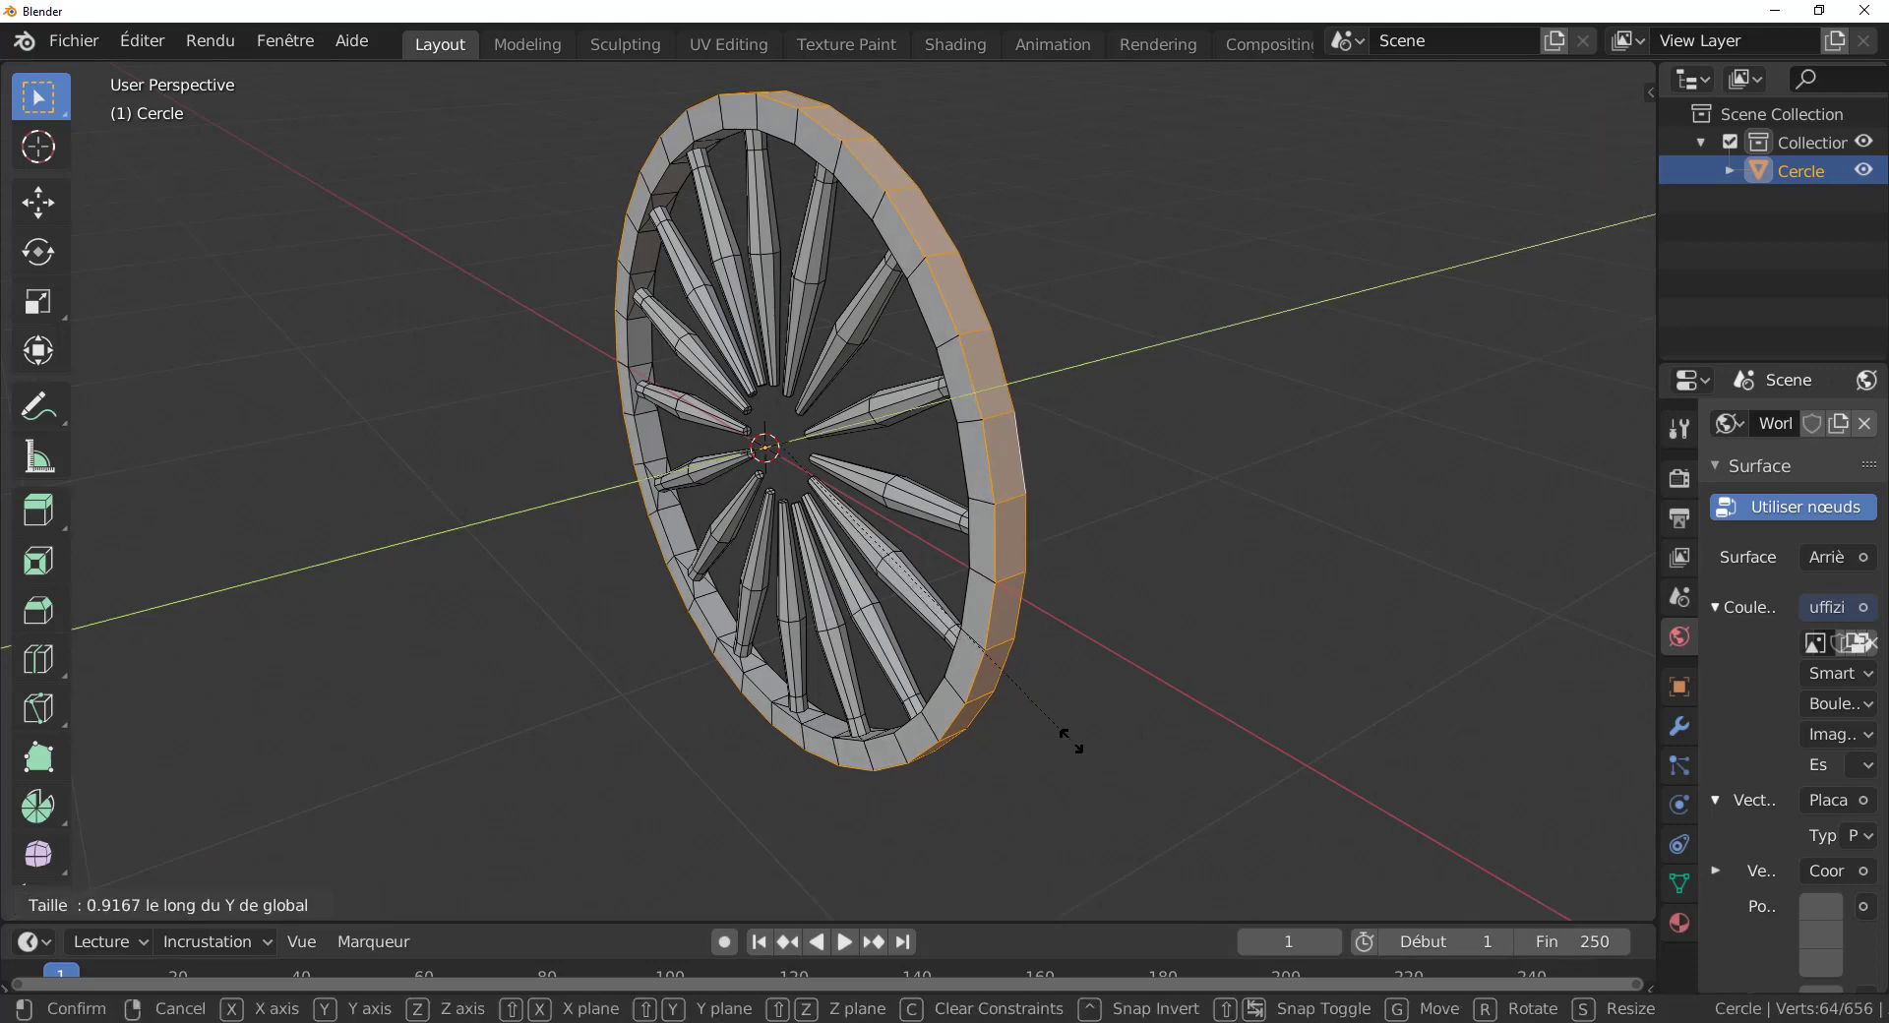
pyautogui.click(1058, 669)
pyautogui.moveTo(1062, 662)
pyautogui.mouseDown(button='middle')
pyautogui.moveTo(1066, 522)
pyautogui.moveTo(1041, 454)
pyautogui.moveTo(1066, 674)
pyautogui.mouseUp(button='middle')
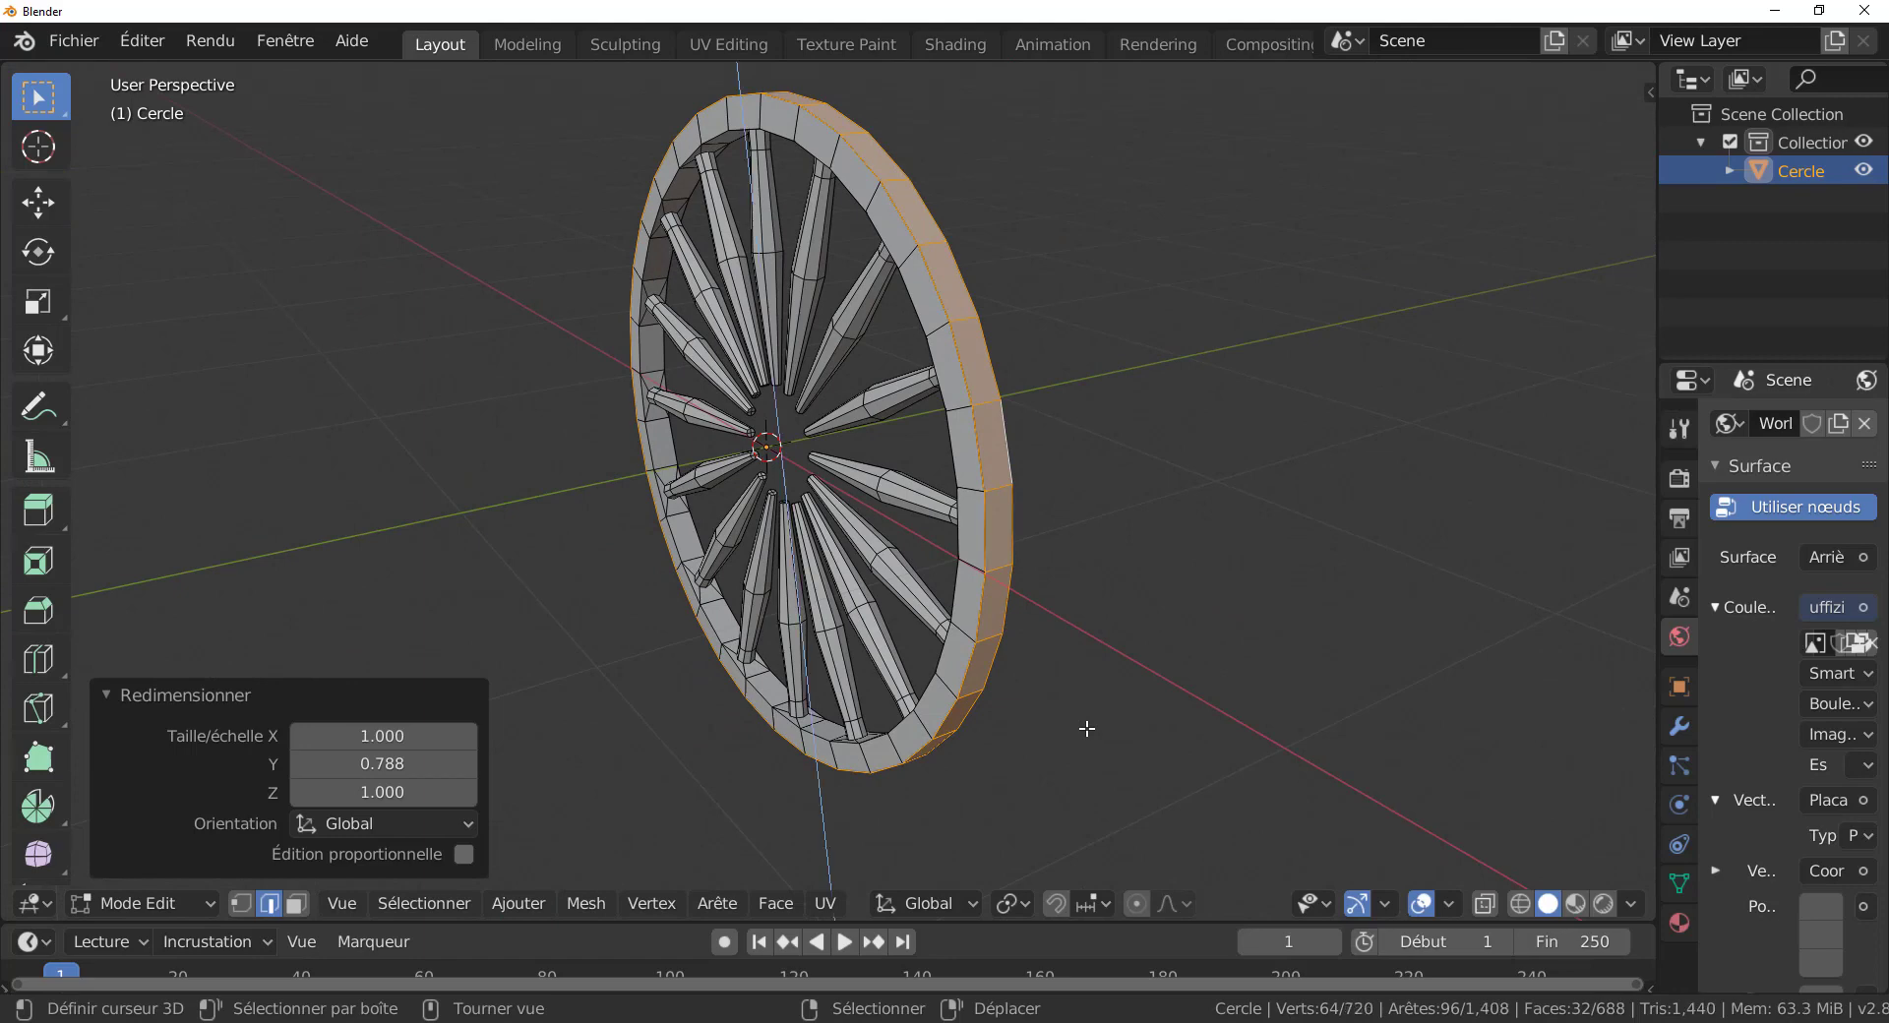
# Extrude the rim's outer band outward, scaled to about 1.016, and widen it to about 1.143 along Y.
pyautogui.press('e')
pyautogui.press('s')
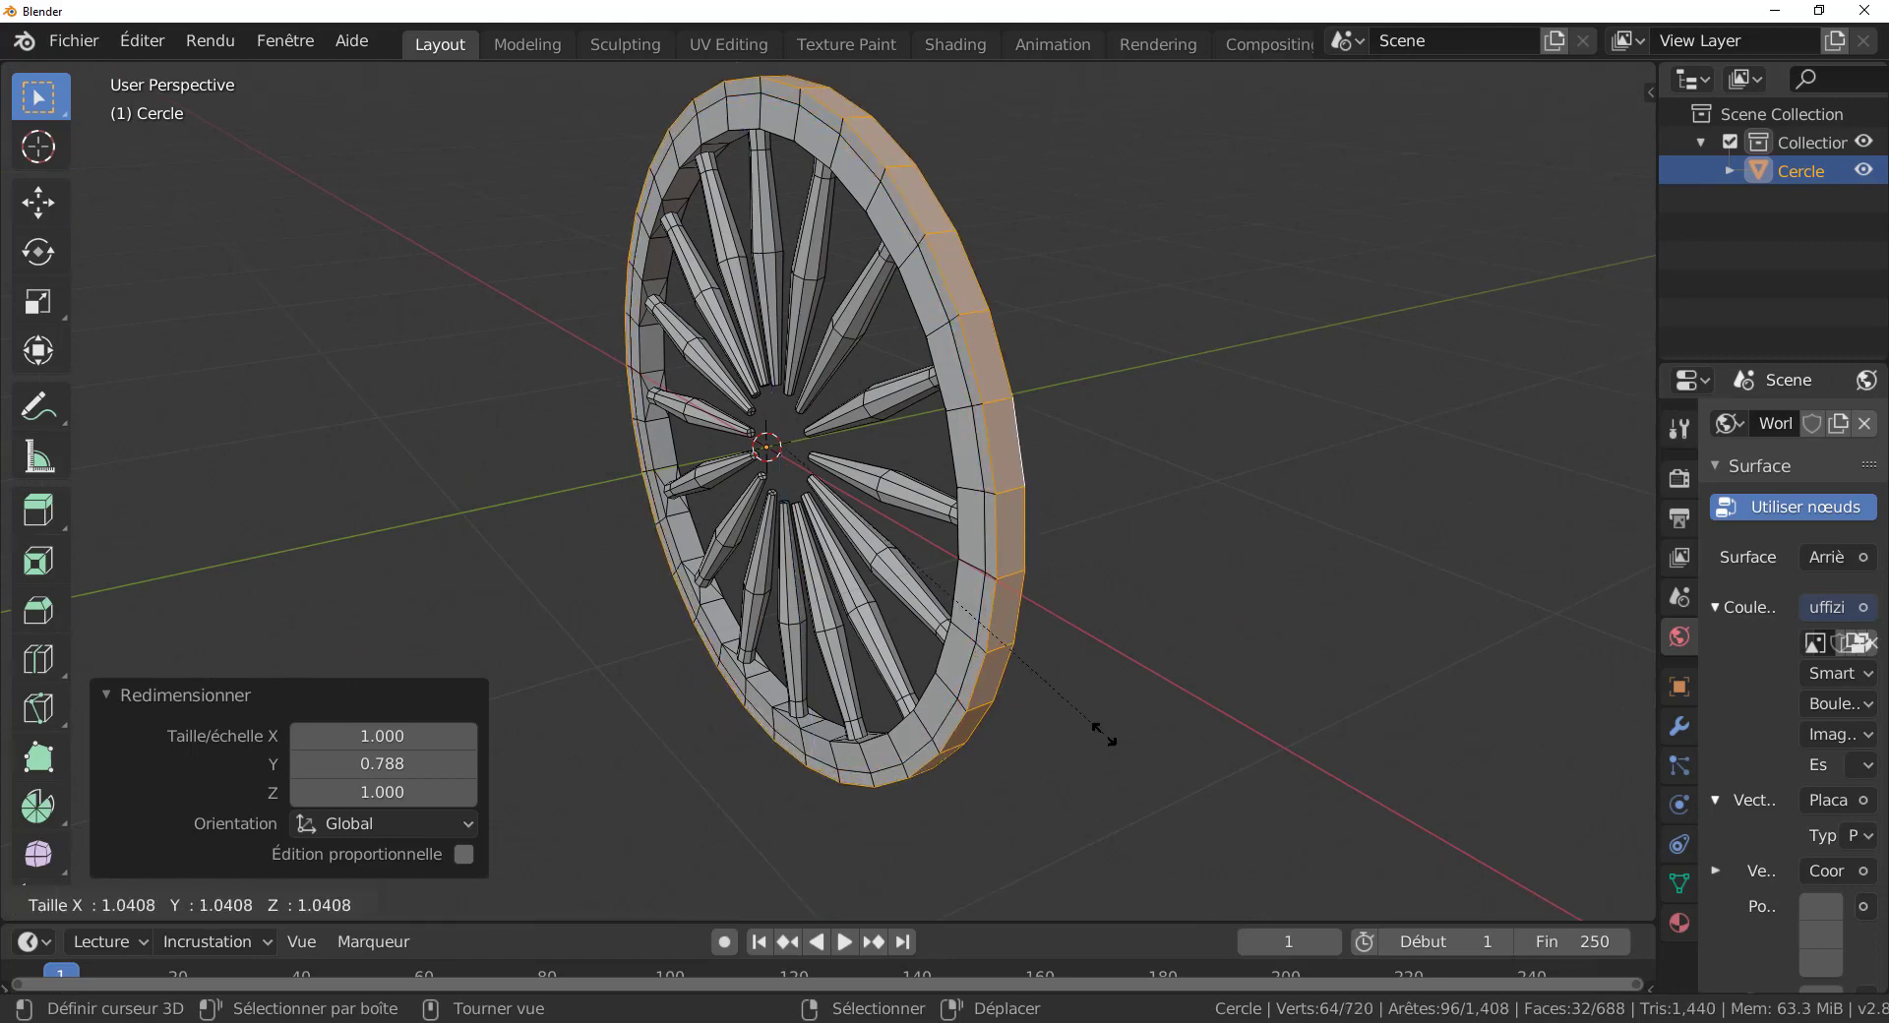
pyautogui.click(1105, 724)
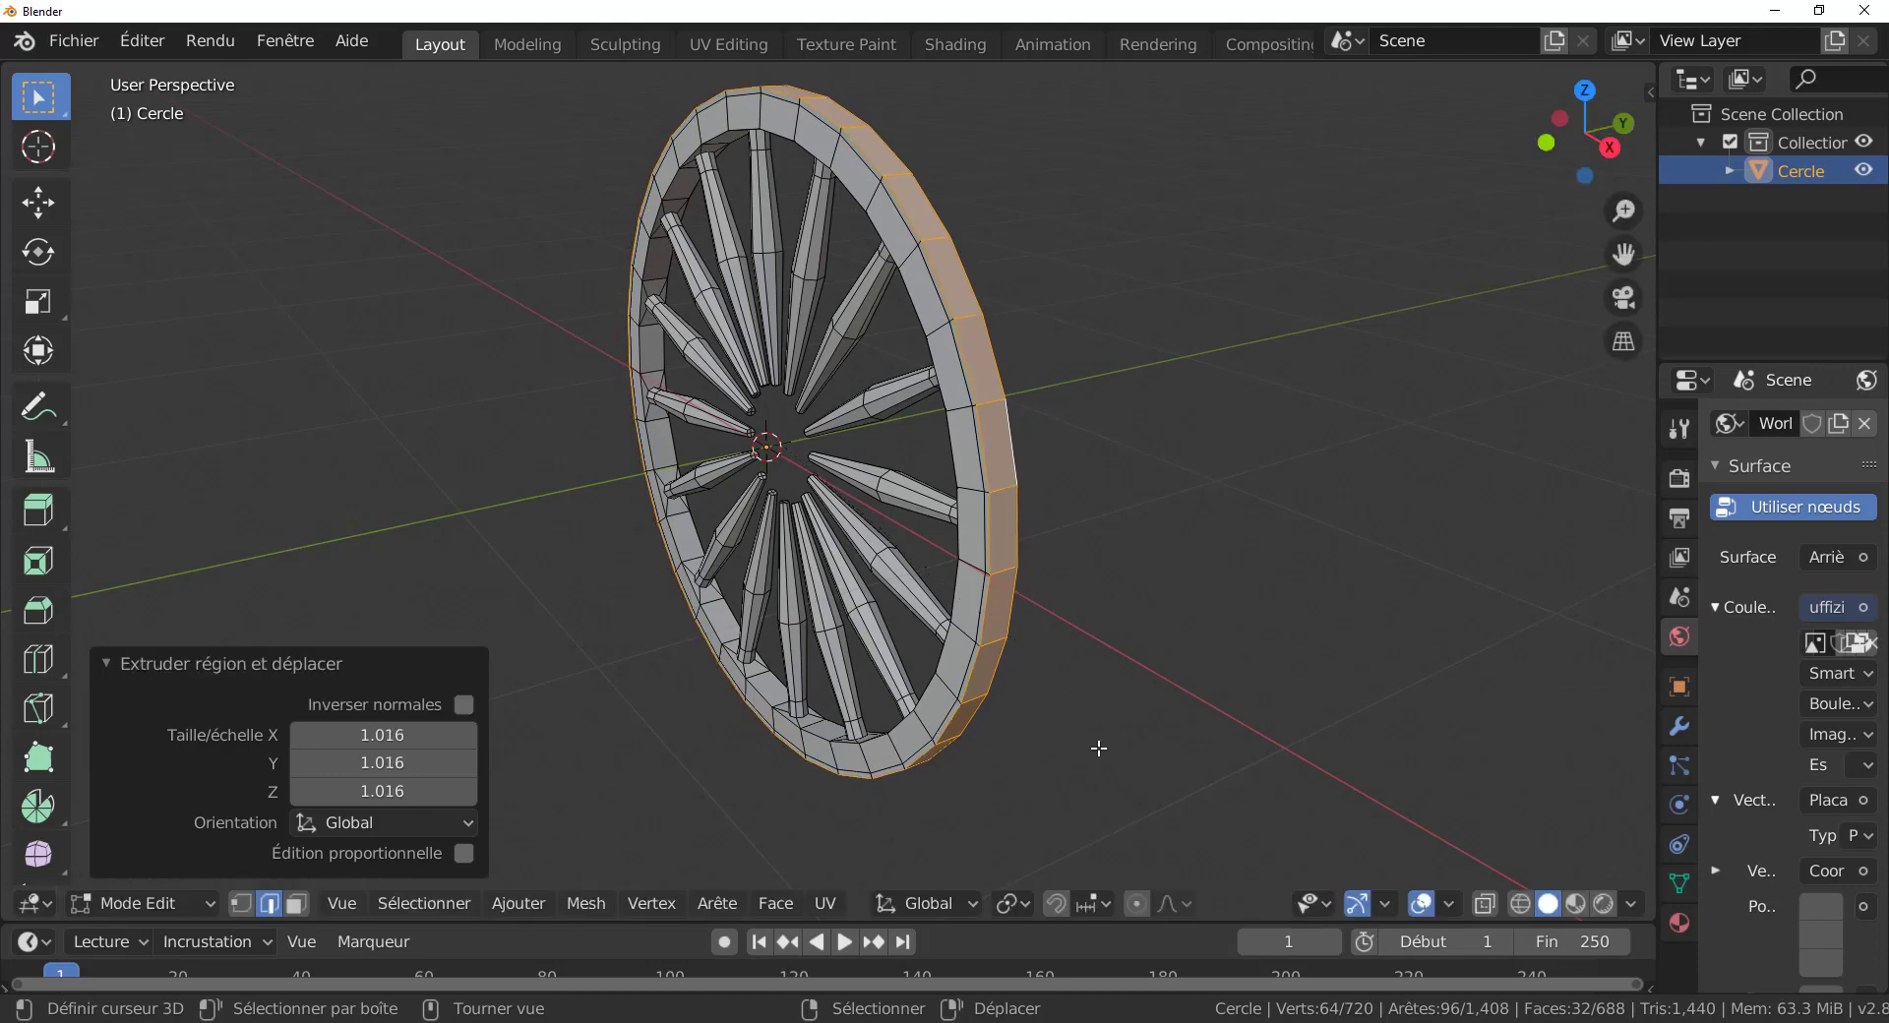
pyautogui.press('s')
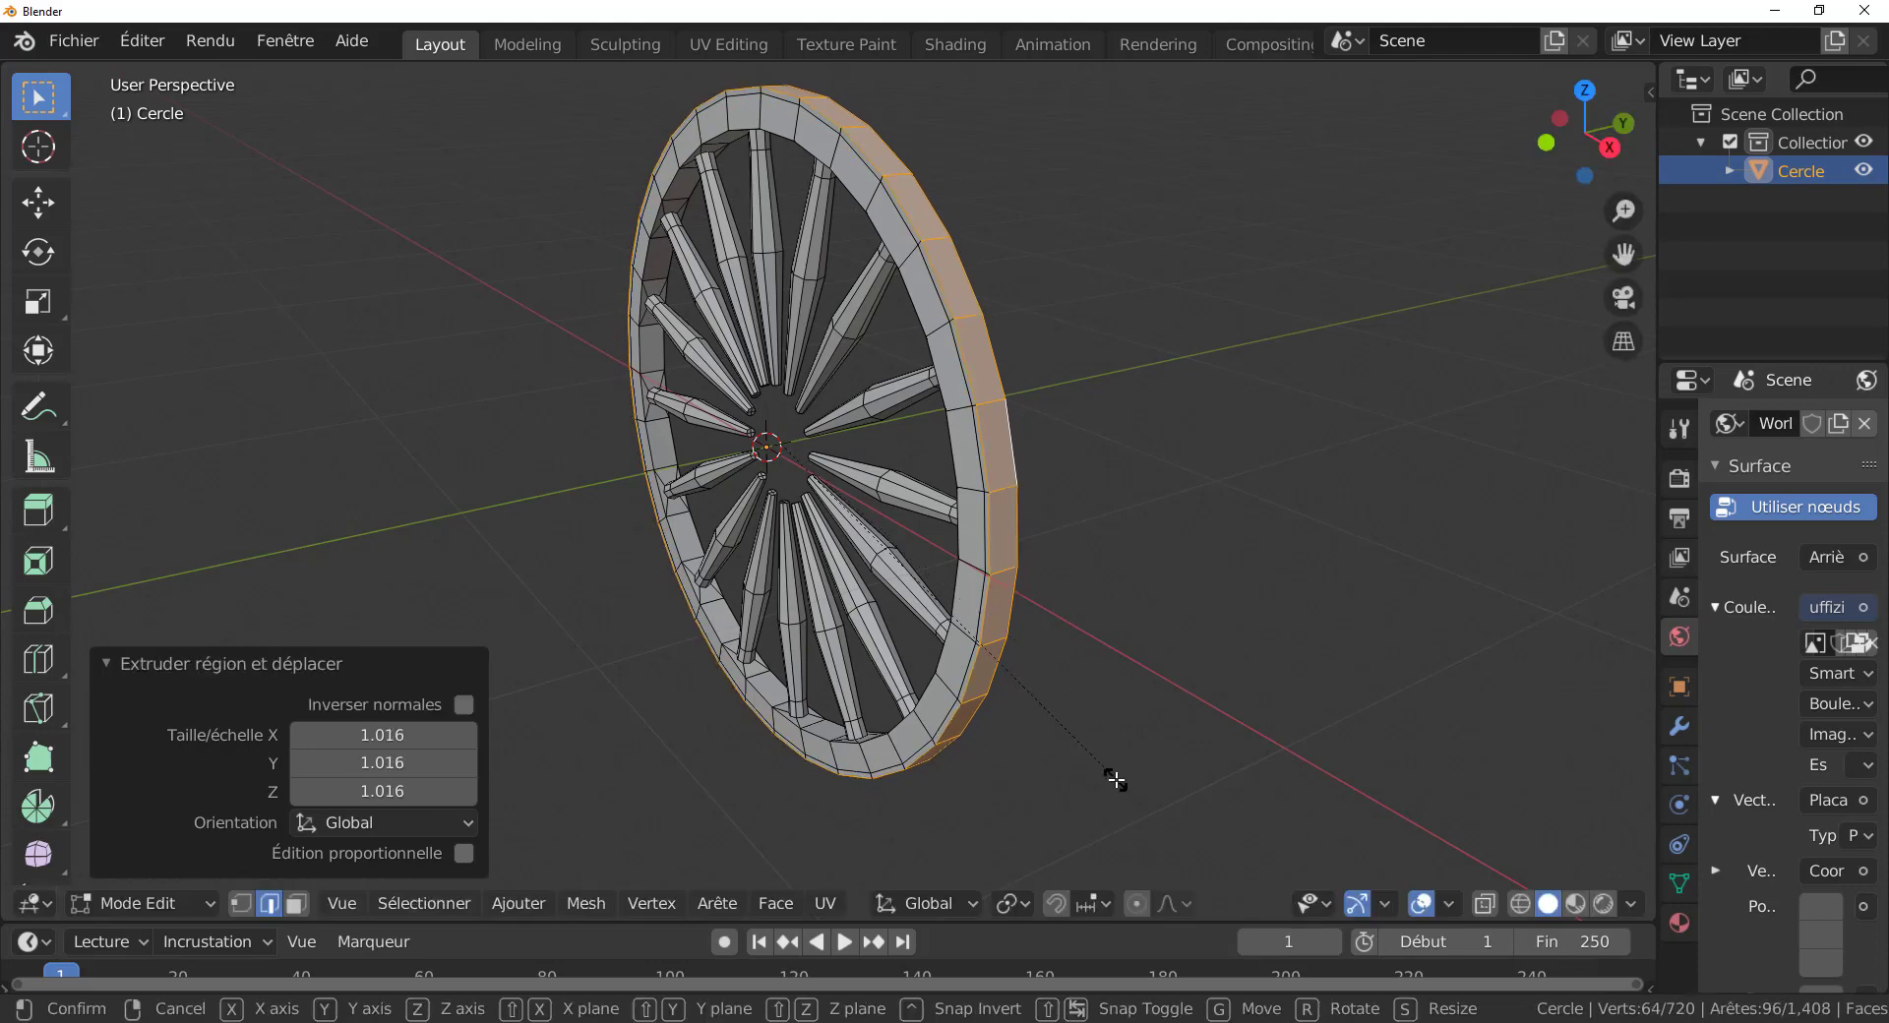
pyautogui.press('y')
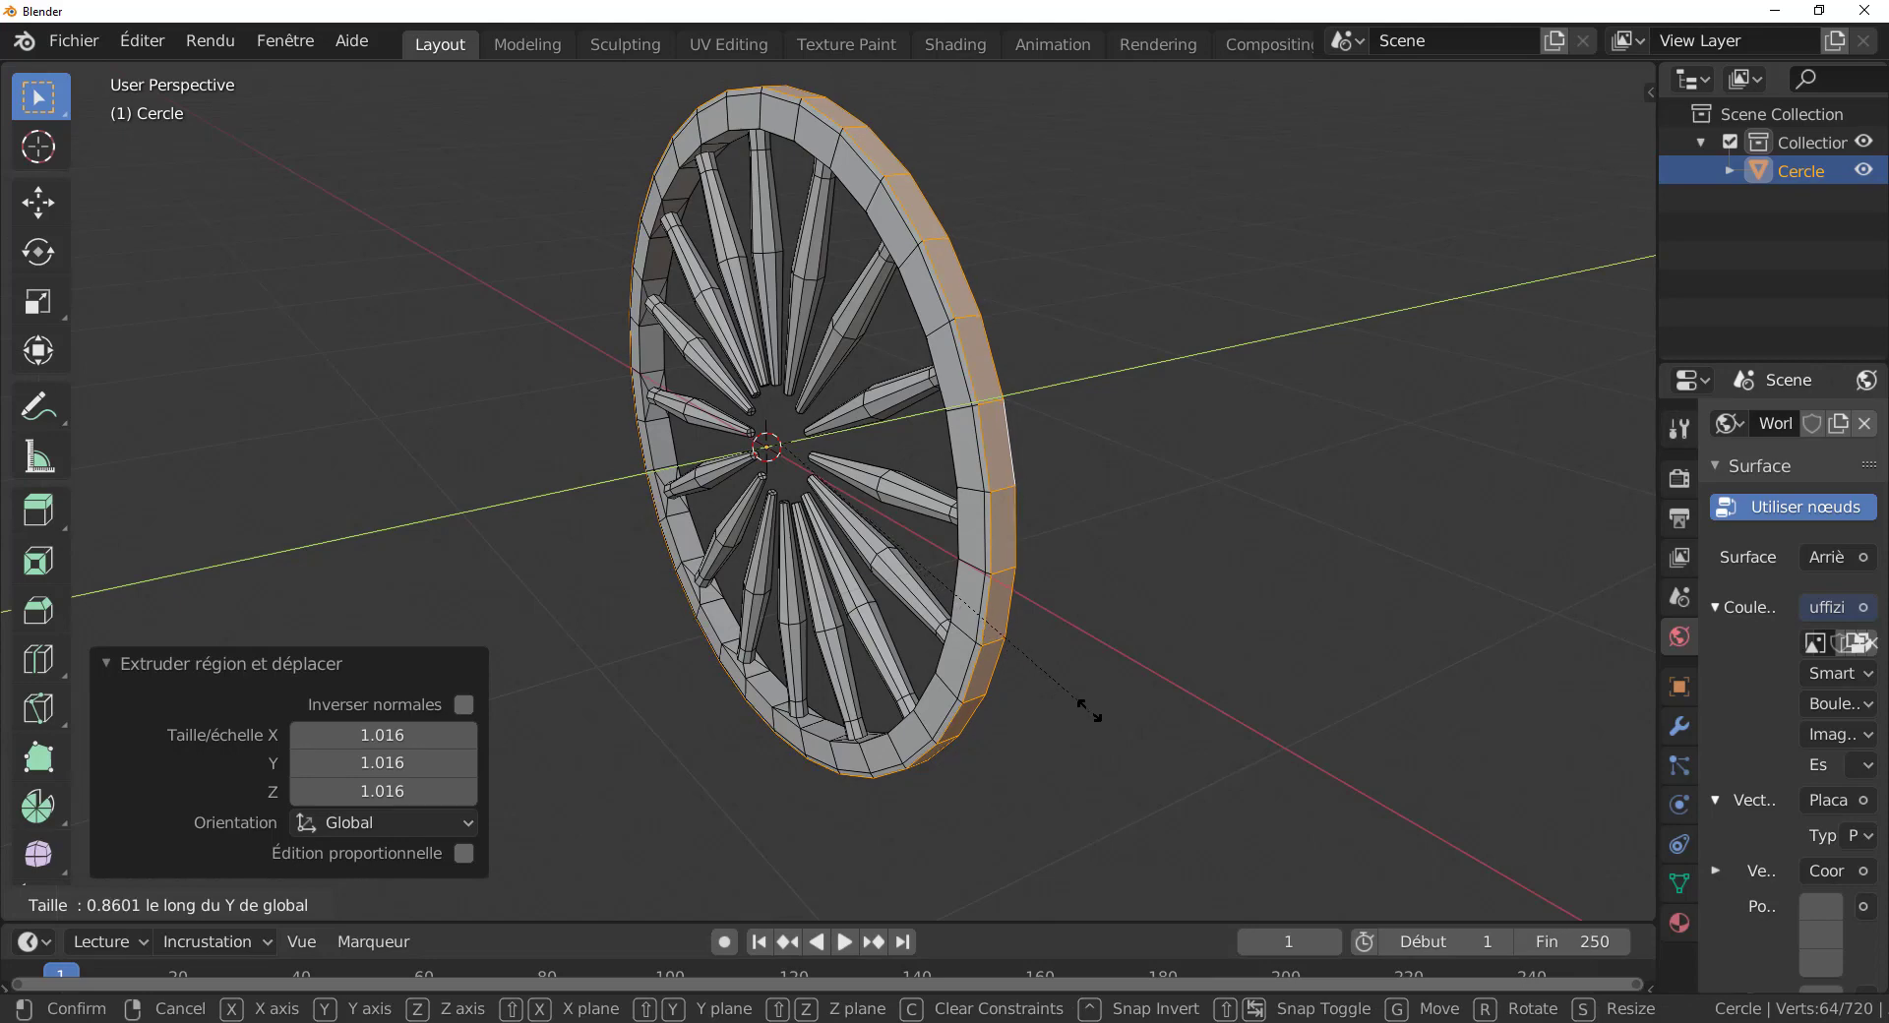
pyautogui.click(1176, 808)
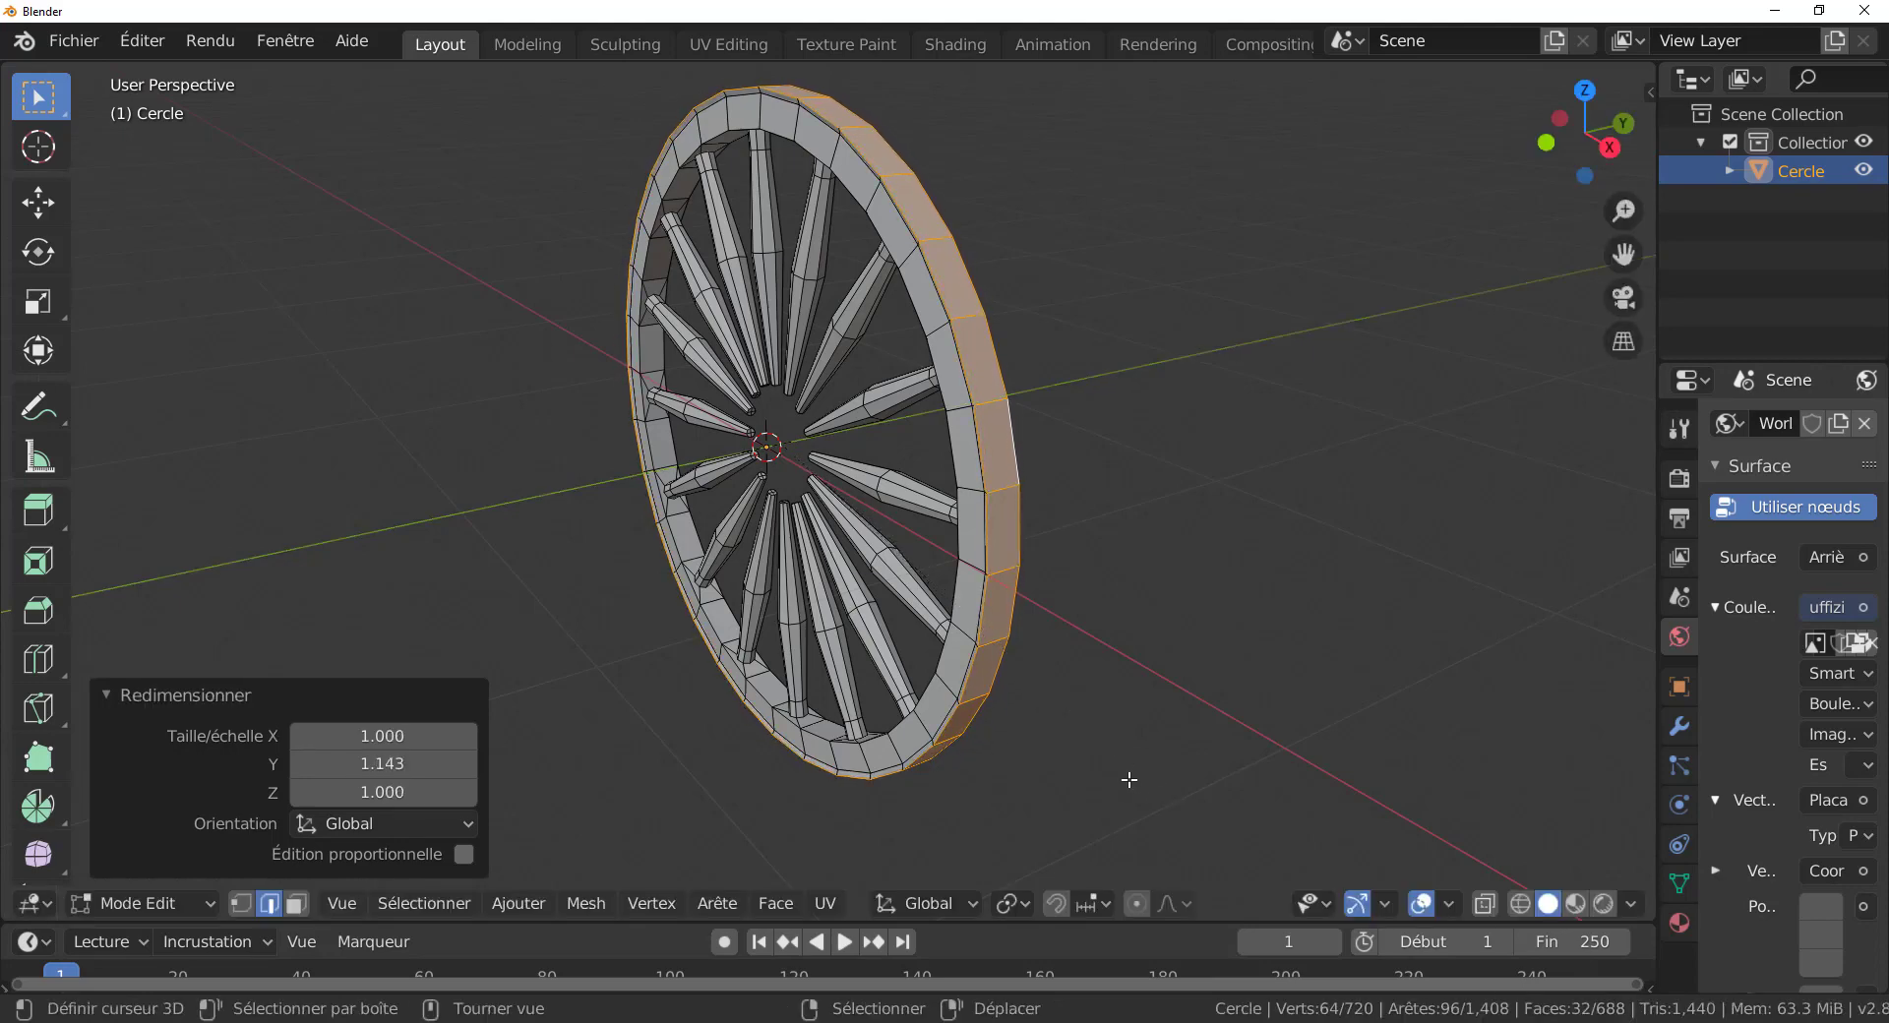
# Extrude the rim's outer band outward once more with a slight uniform scale and inspect the resulting rim profile.
pyautogui.press('e')
pyautogui.press('s')
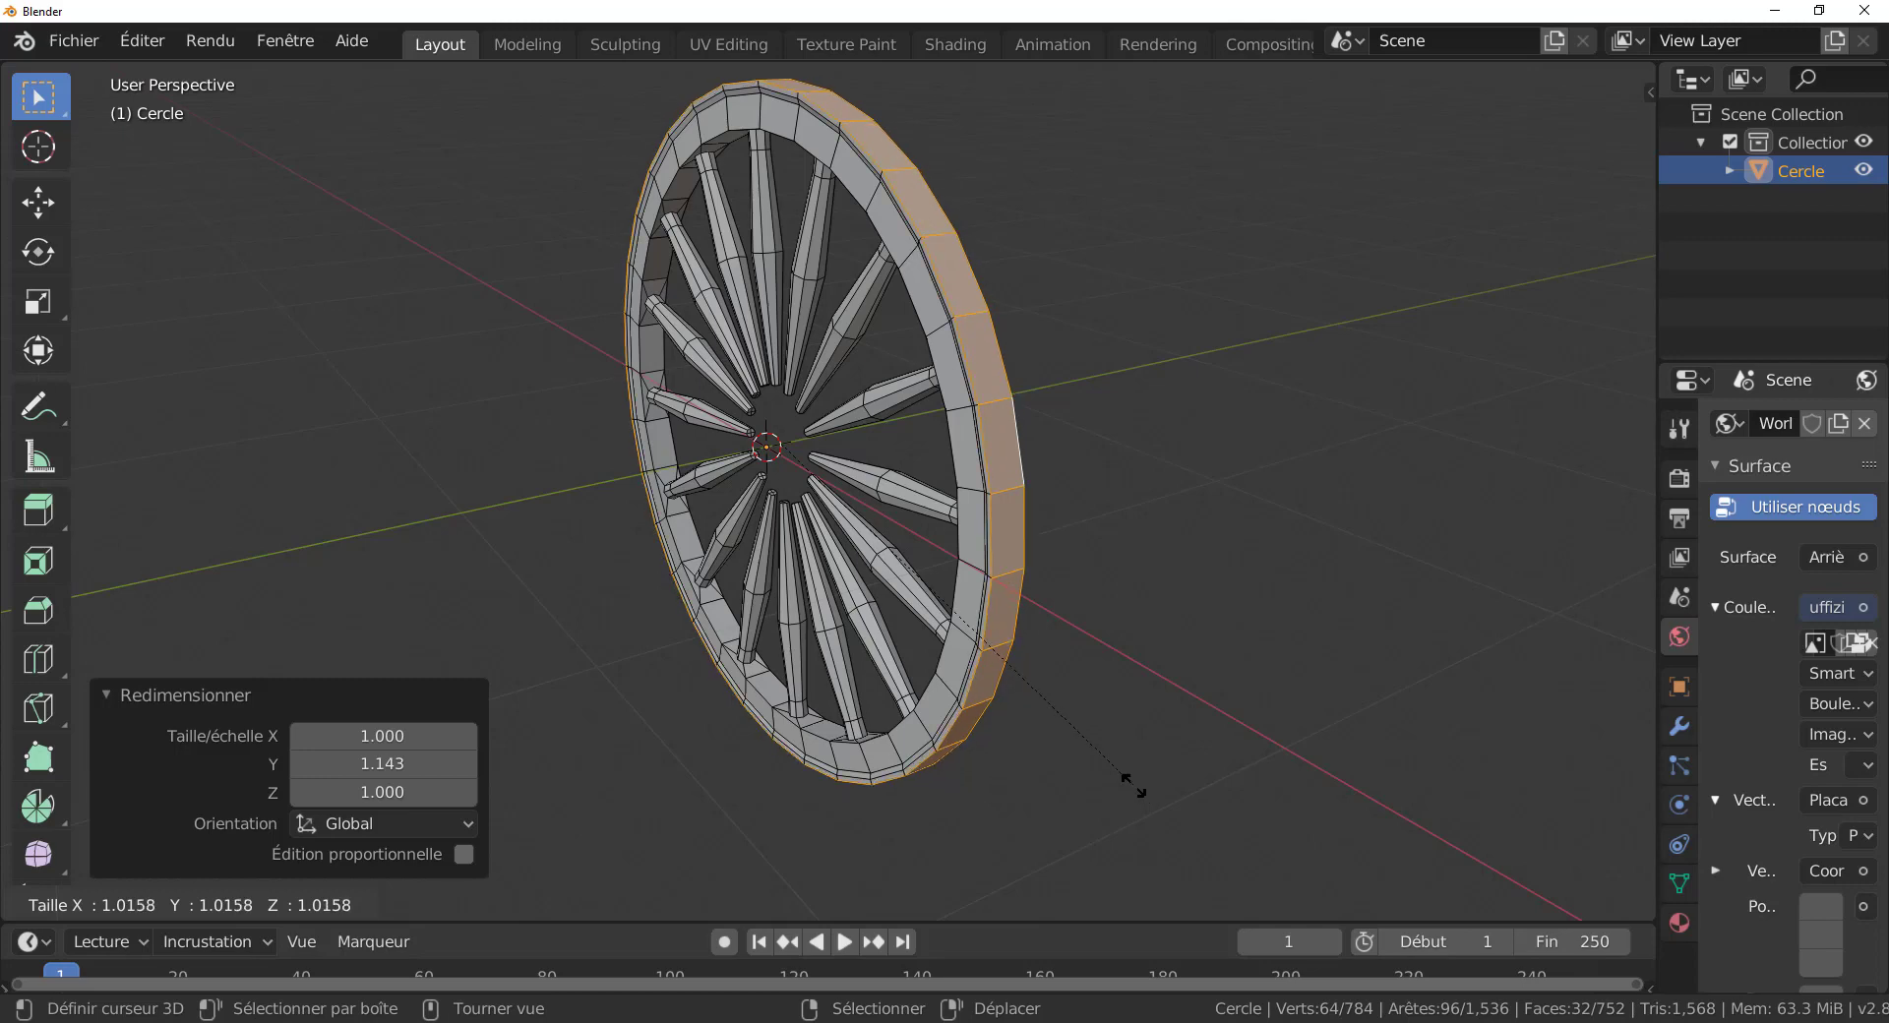
pyautogui.click(1132, 784)
pyautogui.press('Tab')
pyautogui.moveTo(1120, 724); pyautogui.dragTo(1181, 682, button='middle')
pyautogui.press('Tab')
pyautogui.scroll(2, 1181, 674)
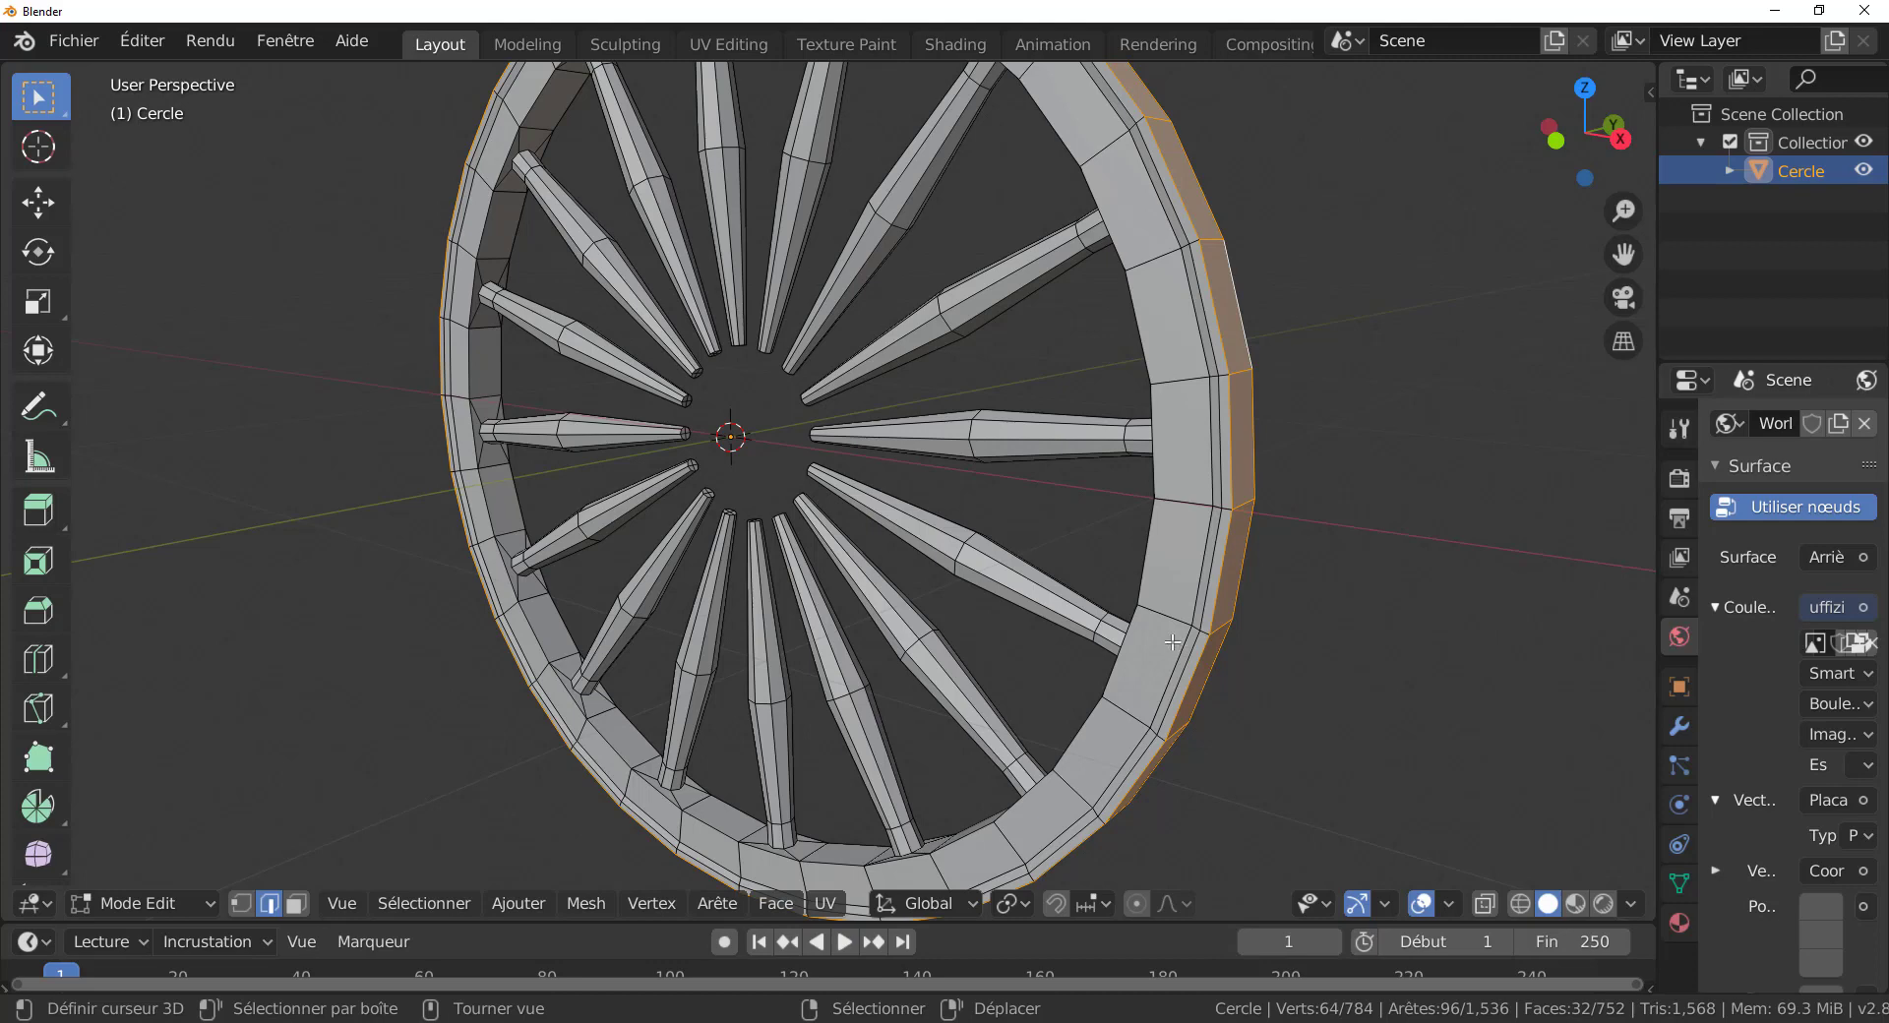
pyautogui.scroll(-3, 1173, 643)
pyautogui.moveTo(1168, 637); pyautogui.dragTo(1169, 677, button='middle')
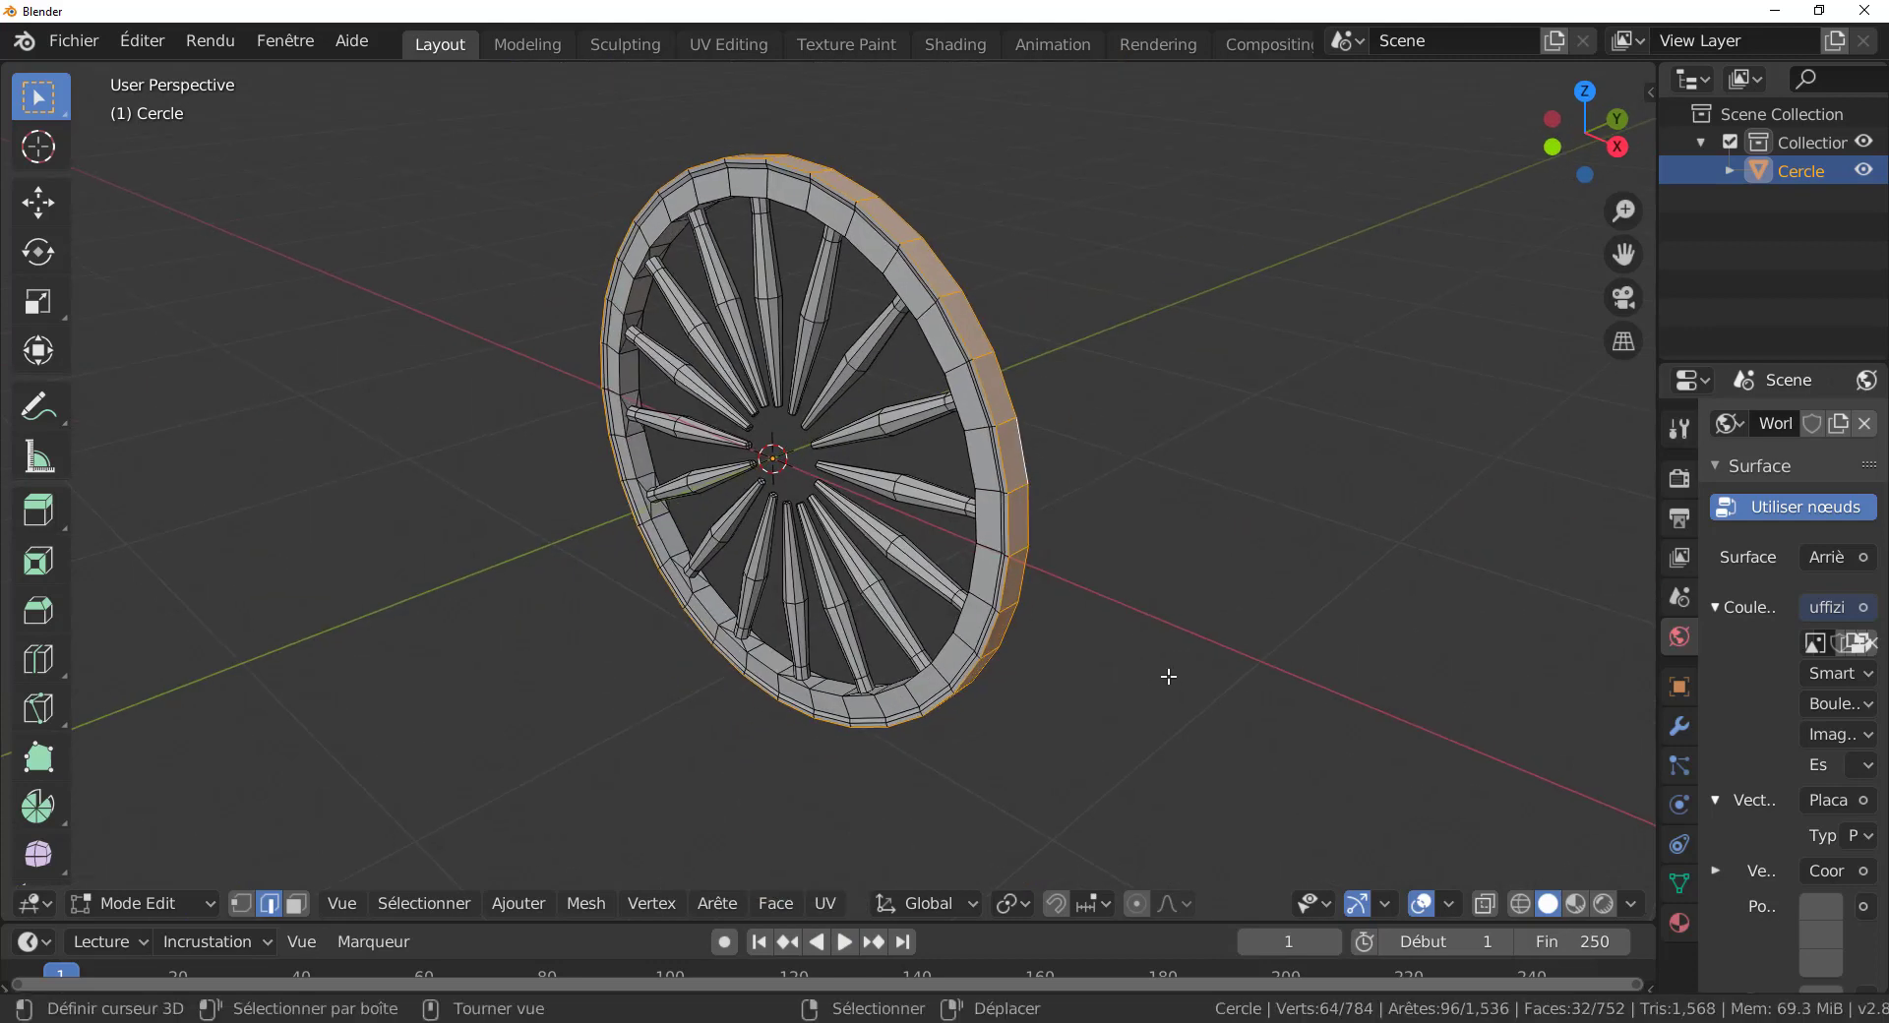
pyautogui.scroll(1, 1169, 677)
# Undo the added rim extrusions and the Y widening between them.
pyautogui.press('ctrl')
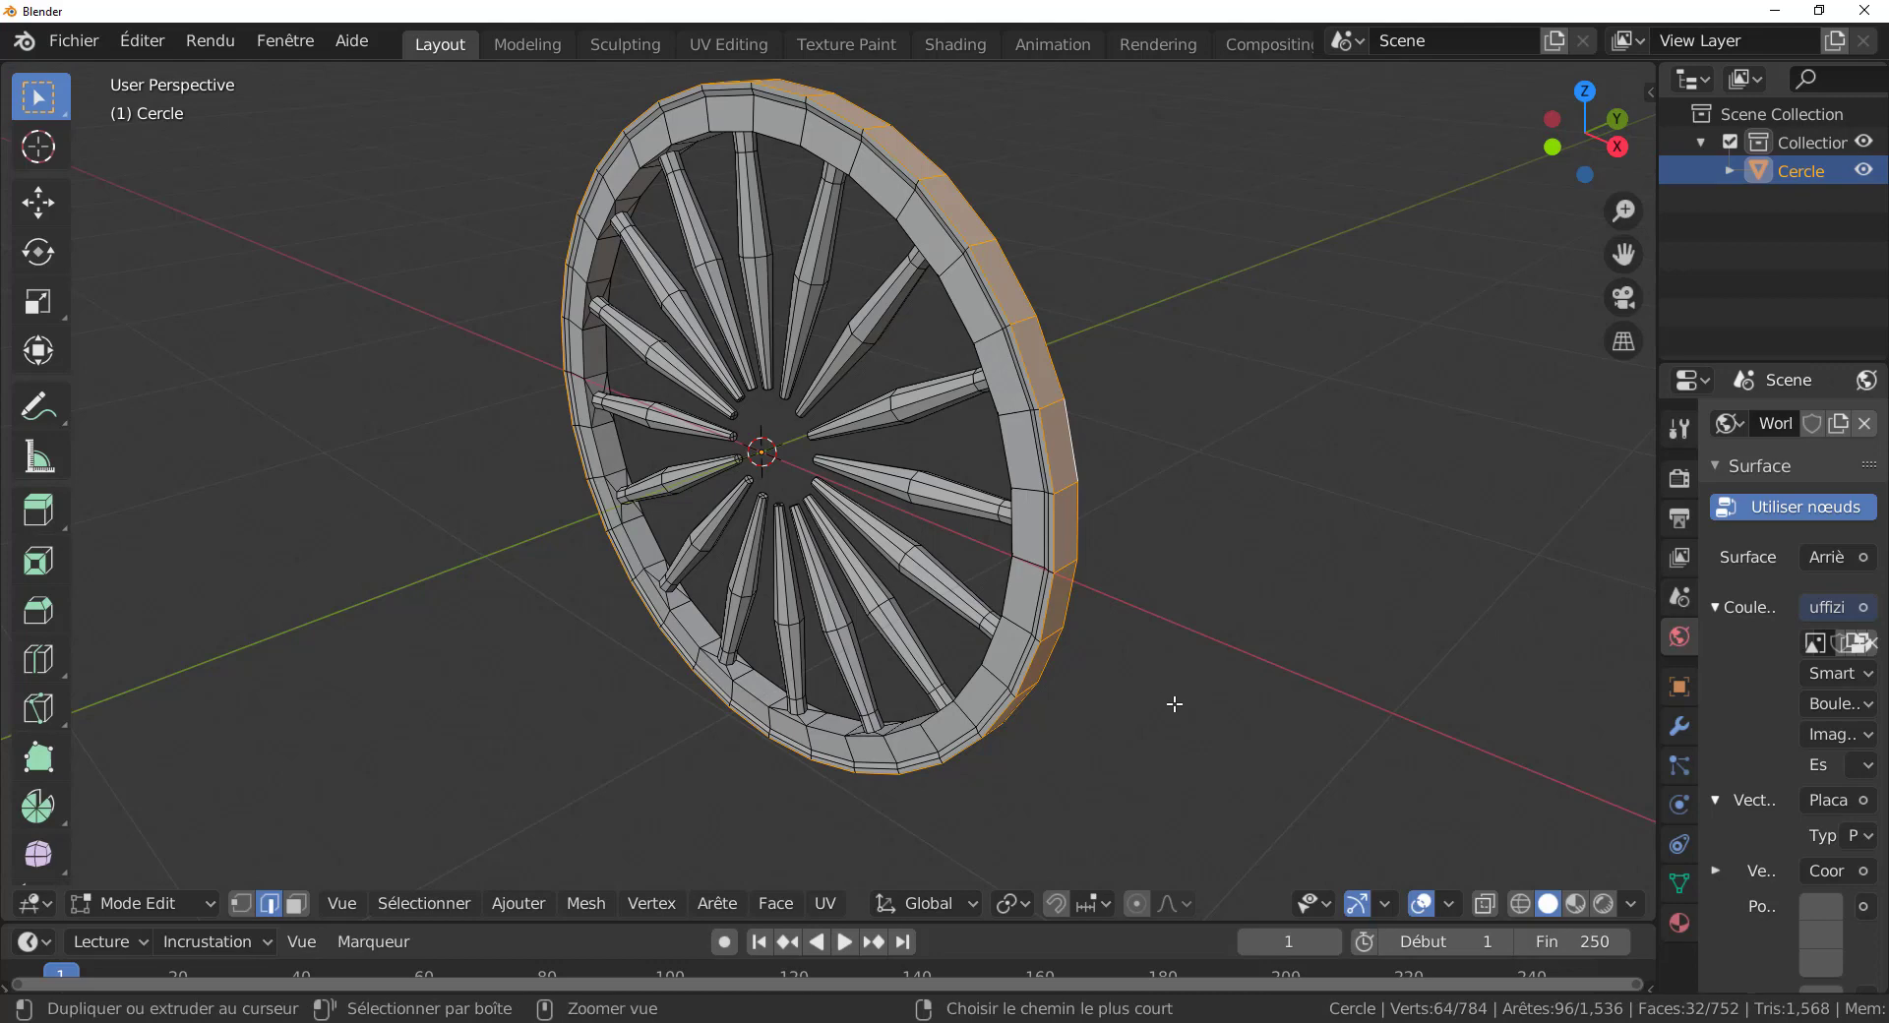
pyautogui.press('Tab')
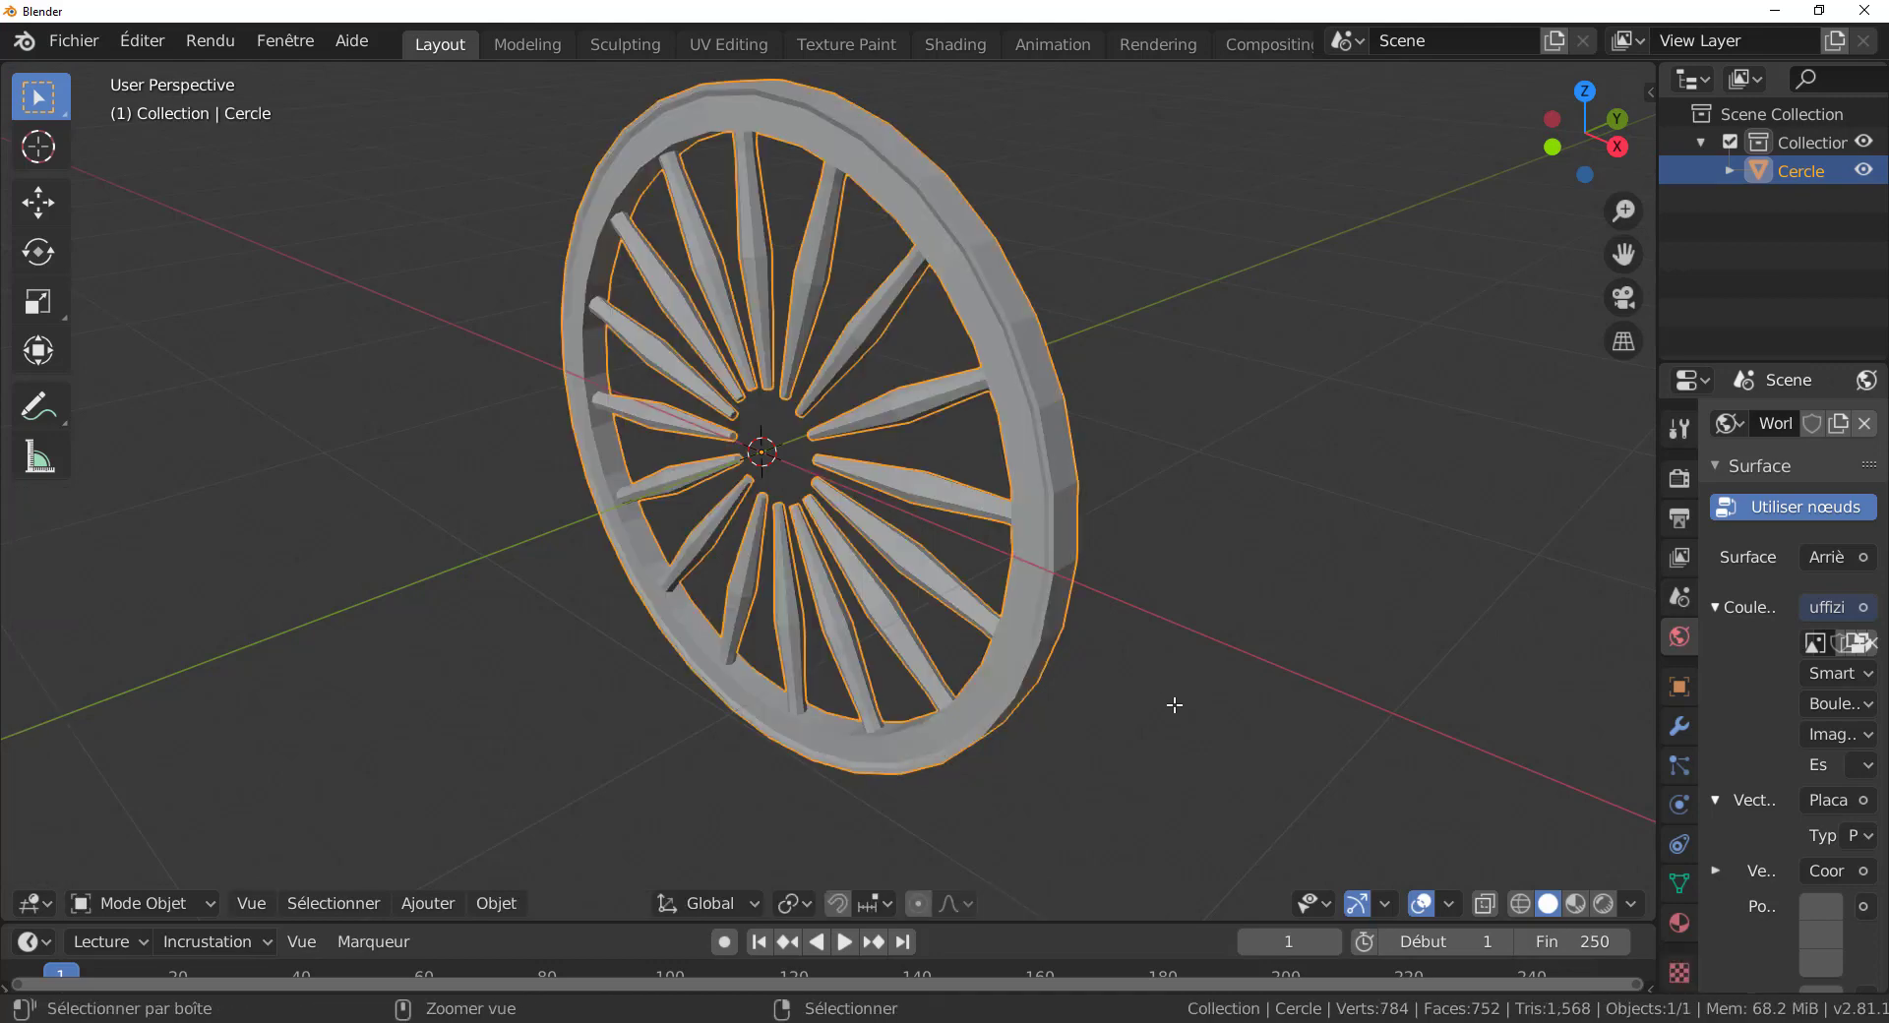
pyautogui.press('Tab')
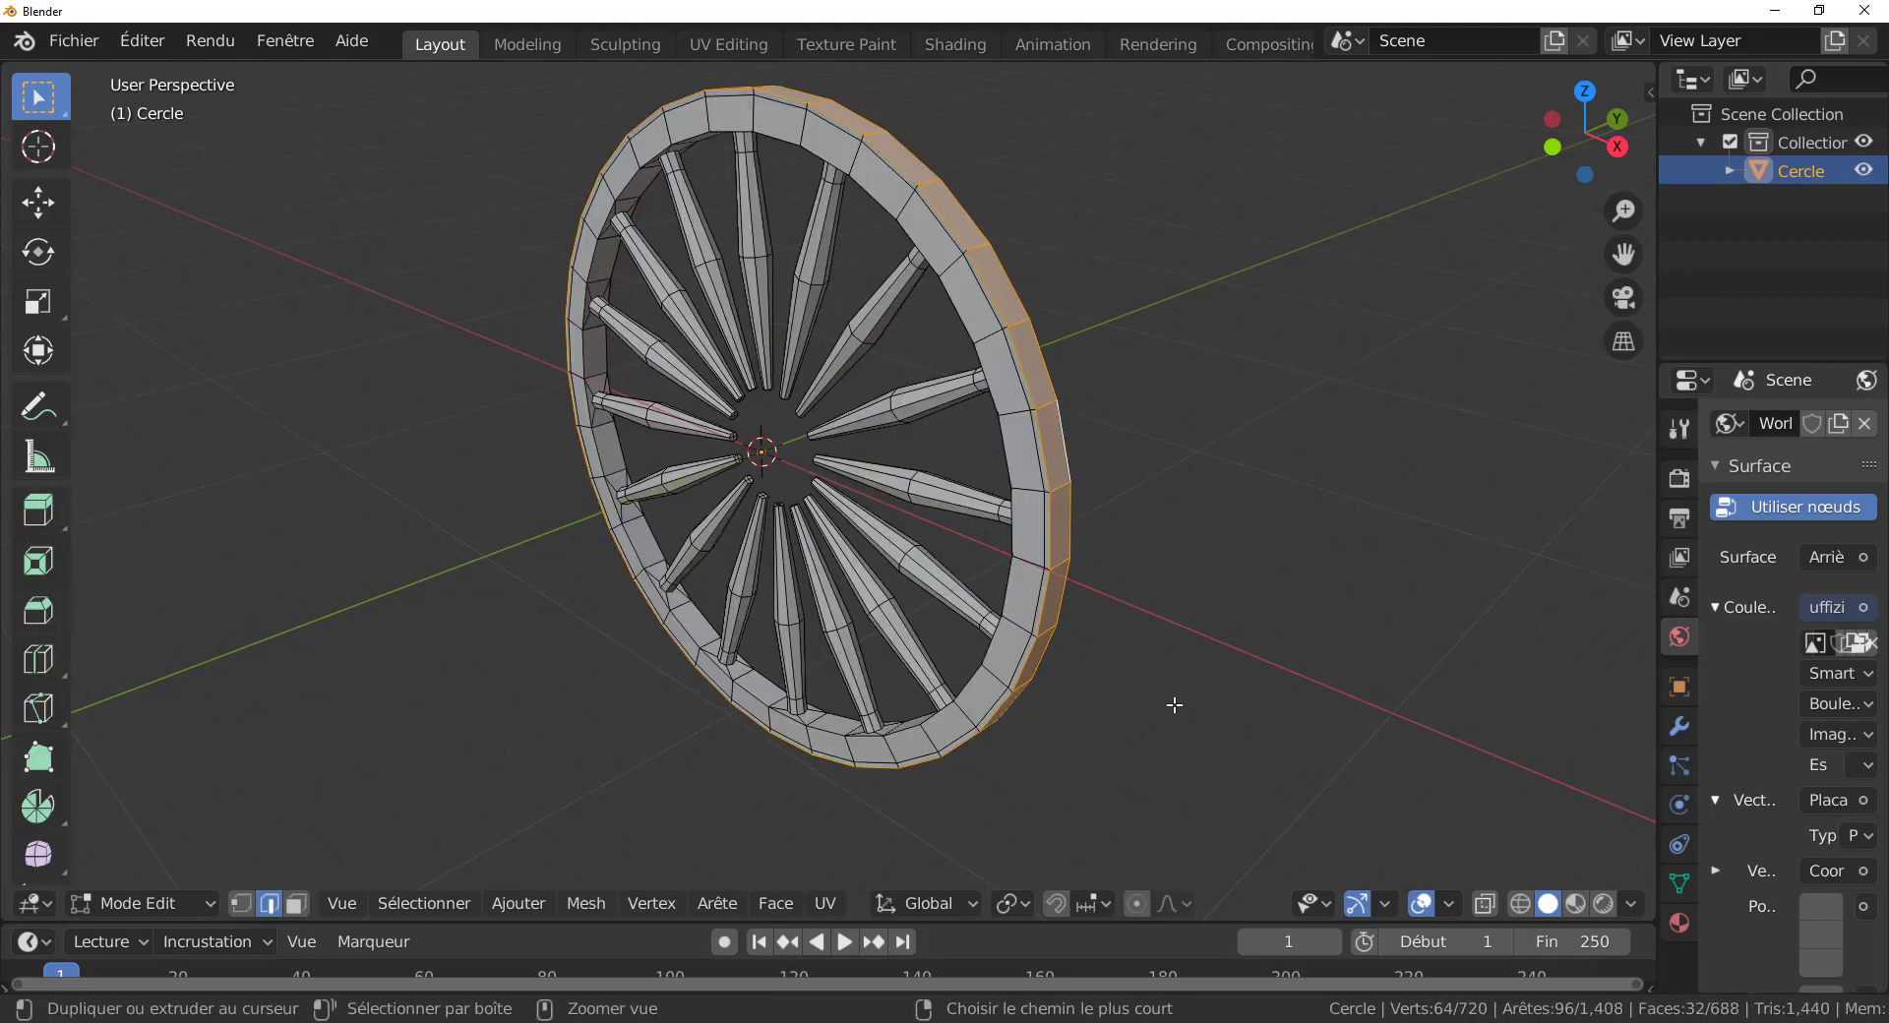
pyautogui.moveTo(1174, 704); pyautogui.dragTo(1070, 701, button='middle')
# Select the wheel's entire mesh and merge its vertices by distance.
pyautogui.press('a')
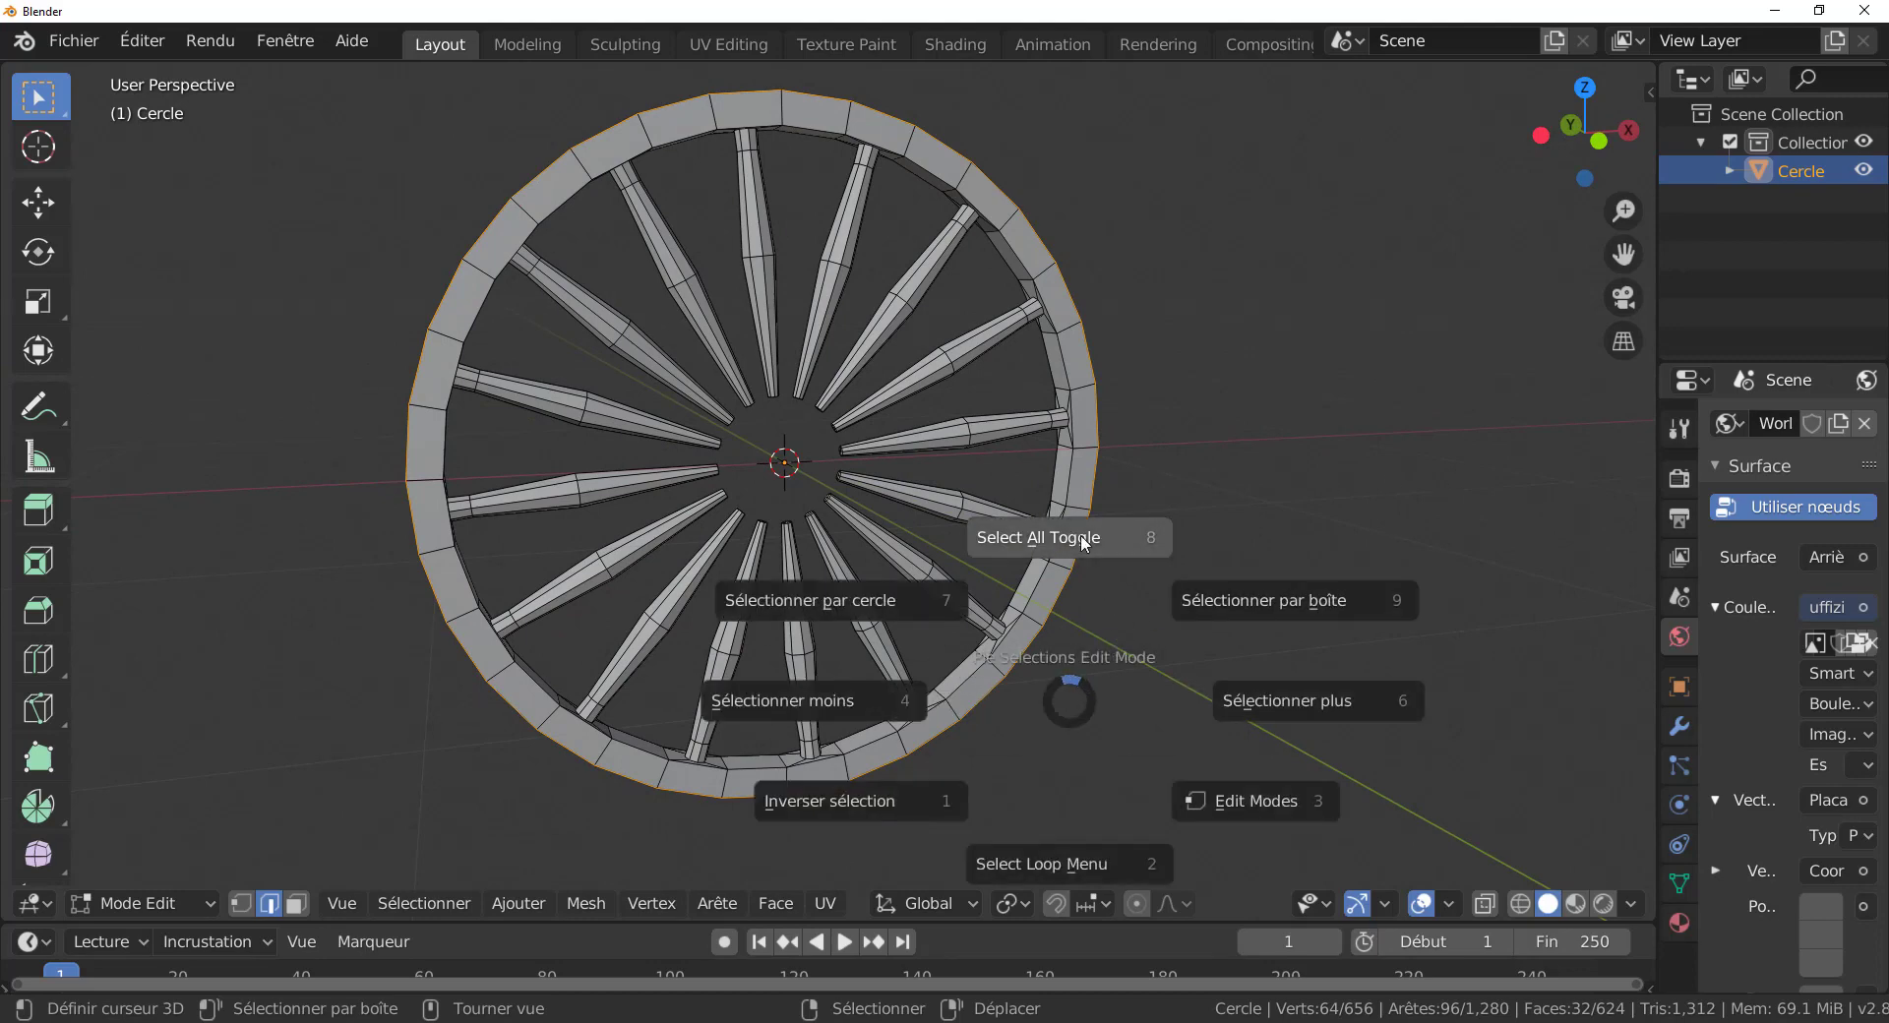
pyautogui.click(1106, 638)
pyautogui.press('a')
pyautogui.click(1124, 478)
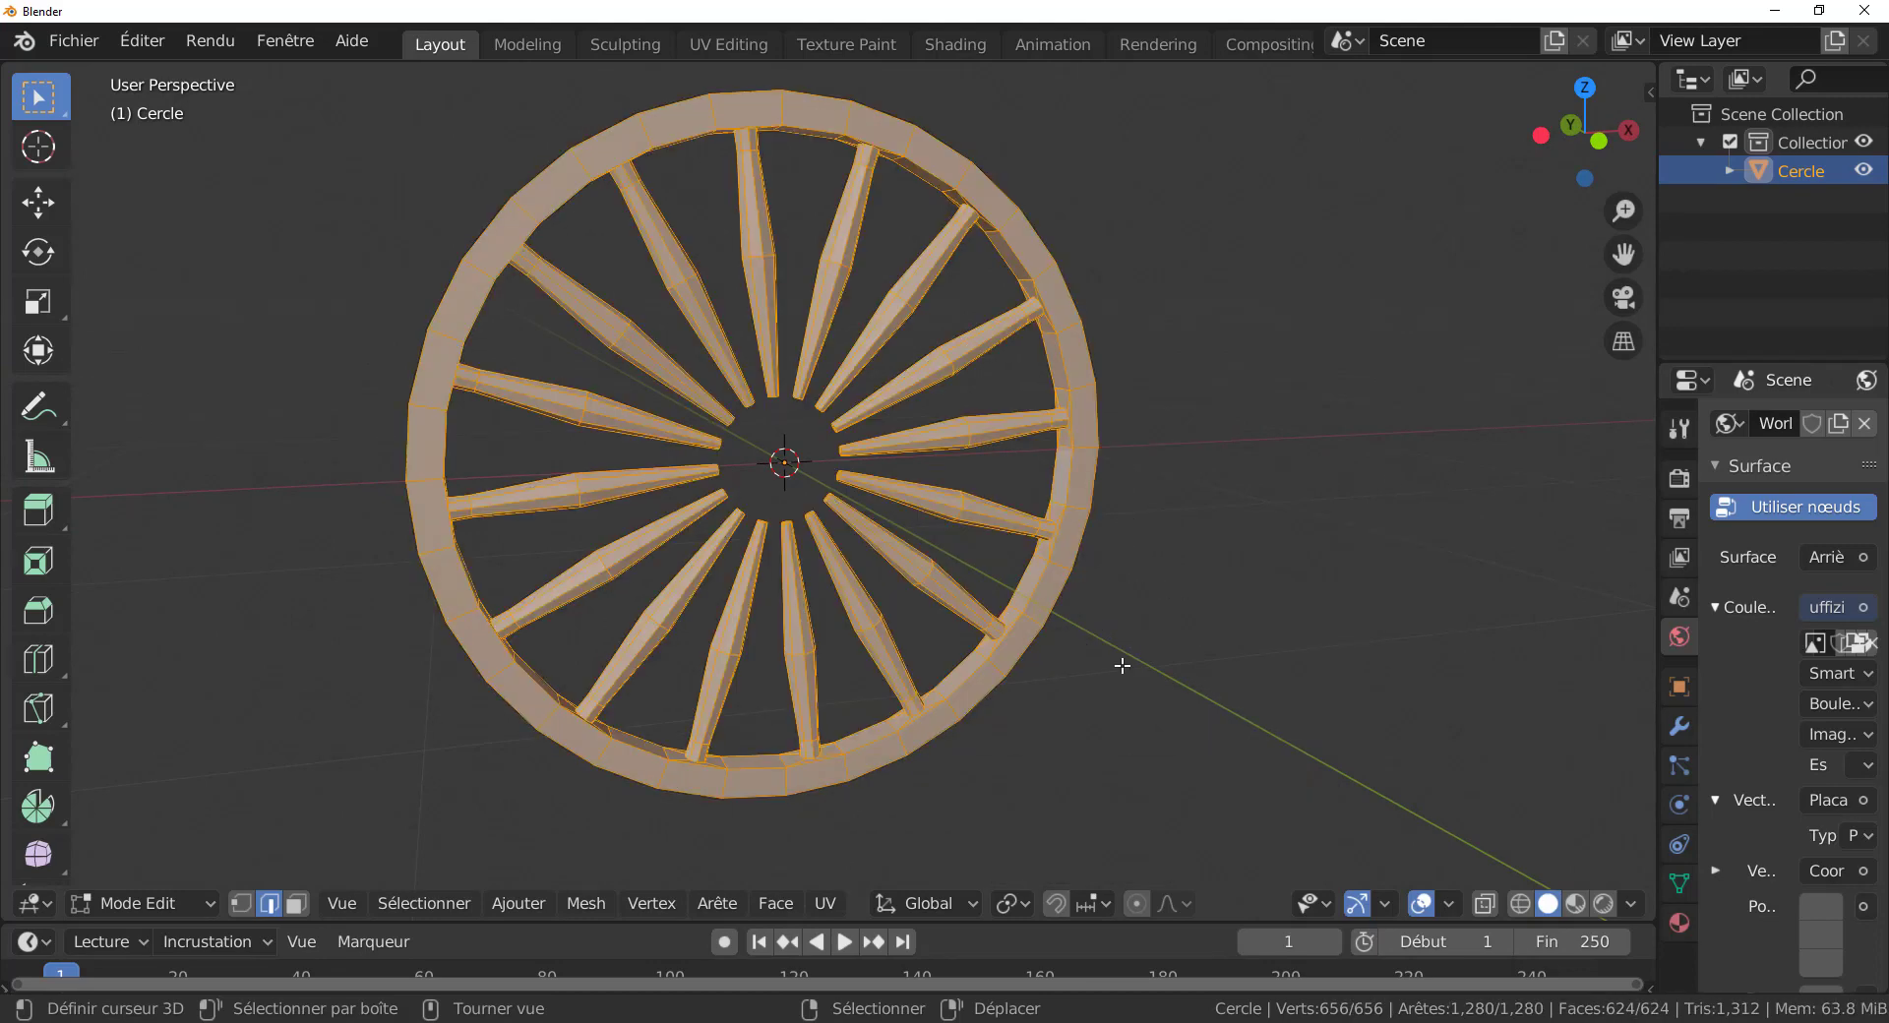
pyautogui.moveTo(1119, 668); pyautogui.dragTo(972, 684, button='middle')
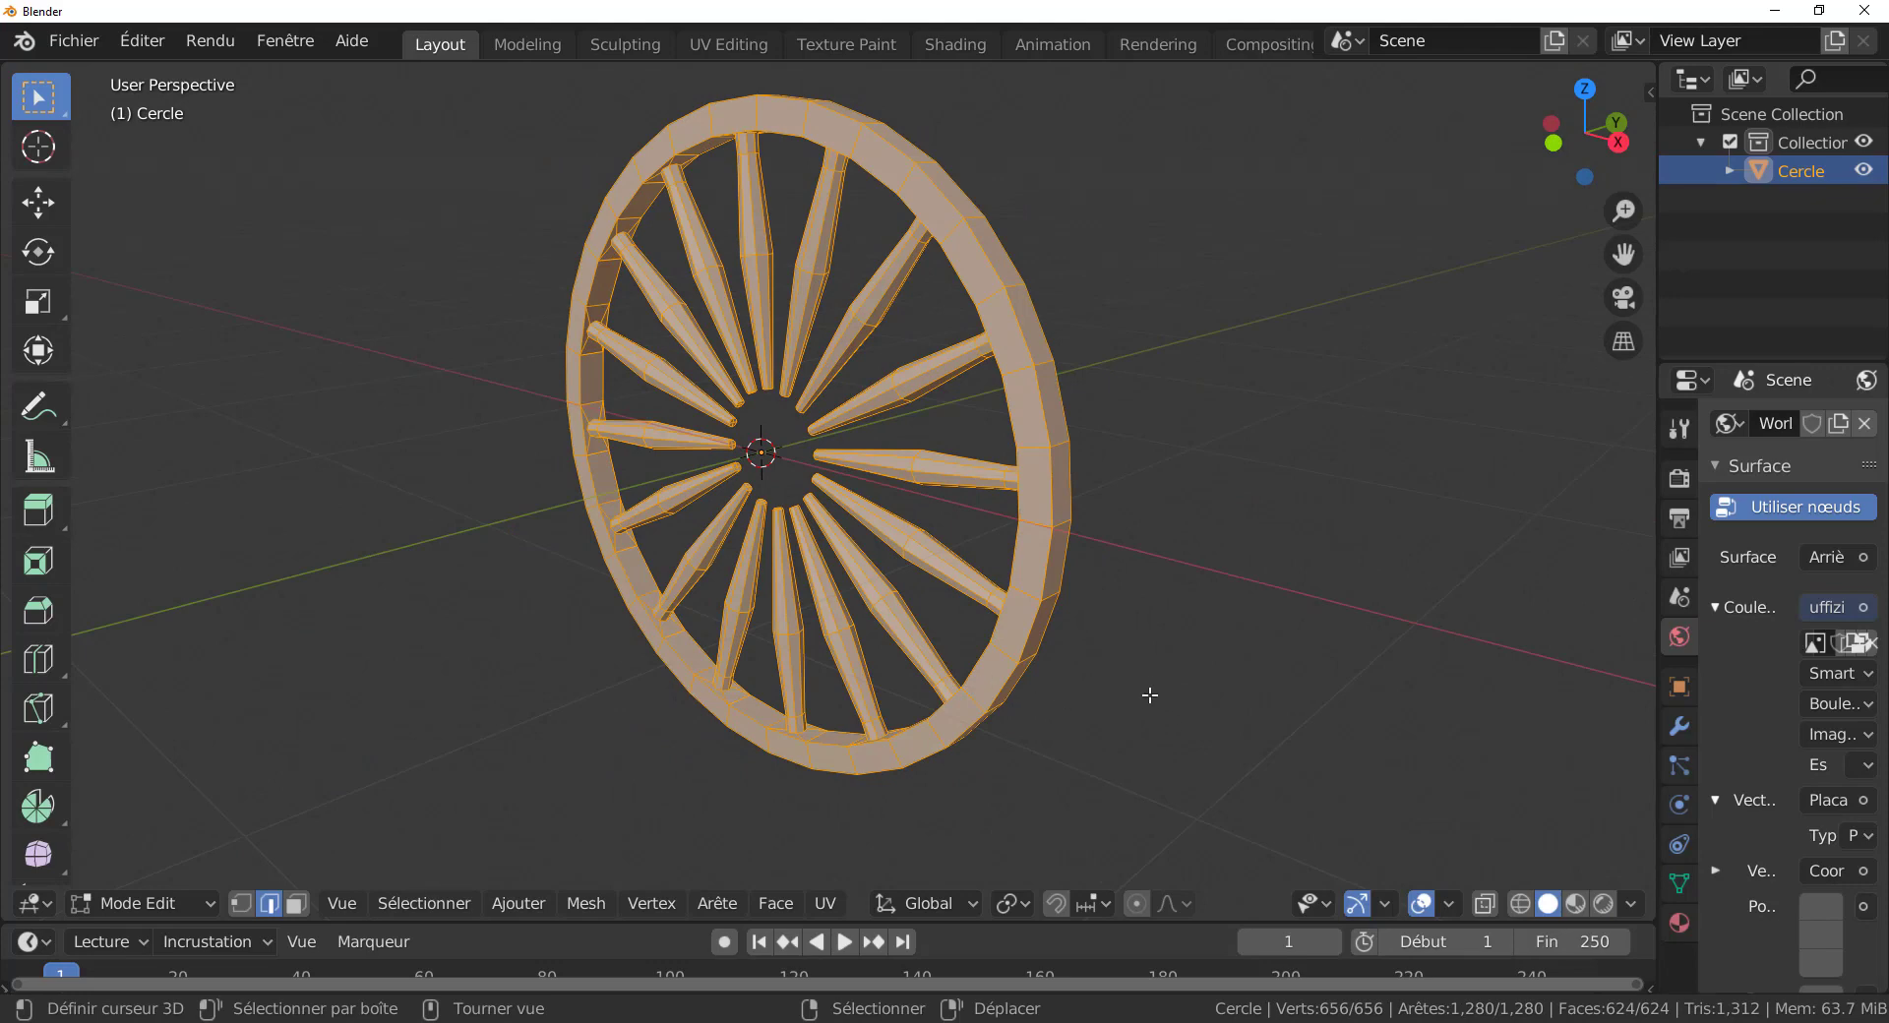
pyautogui.press('q')
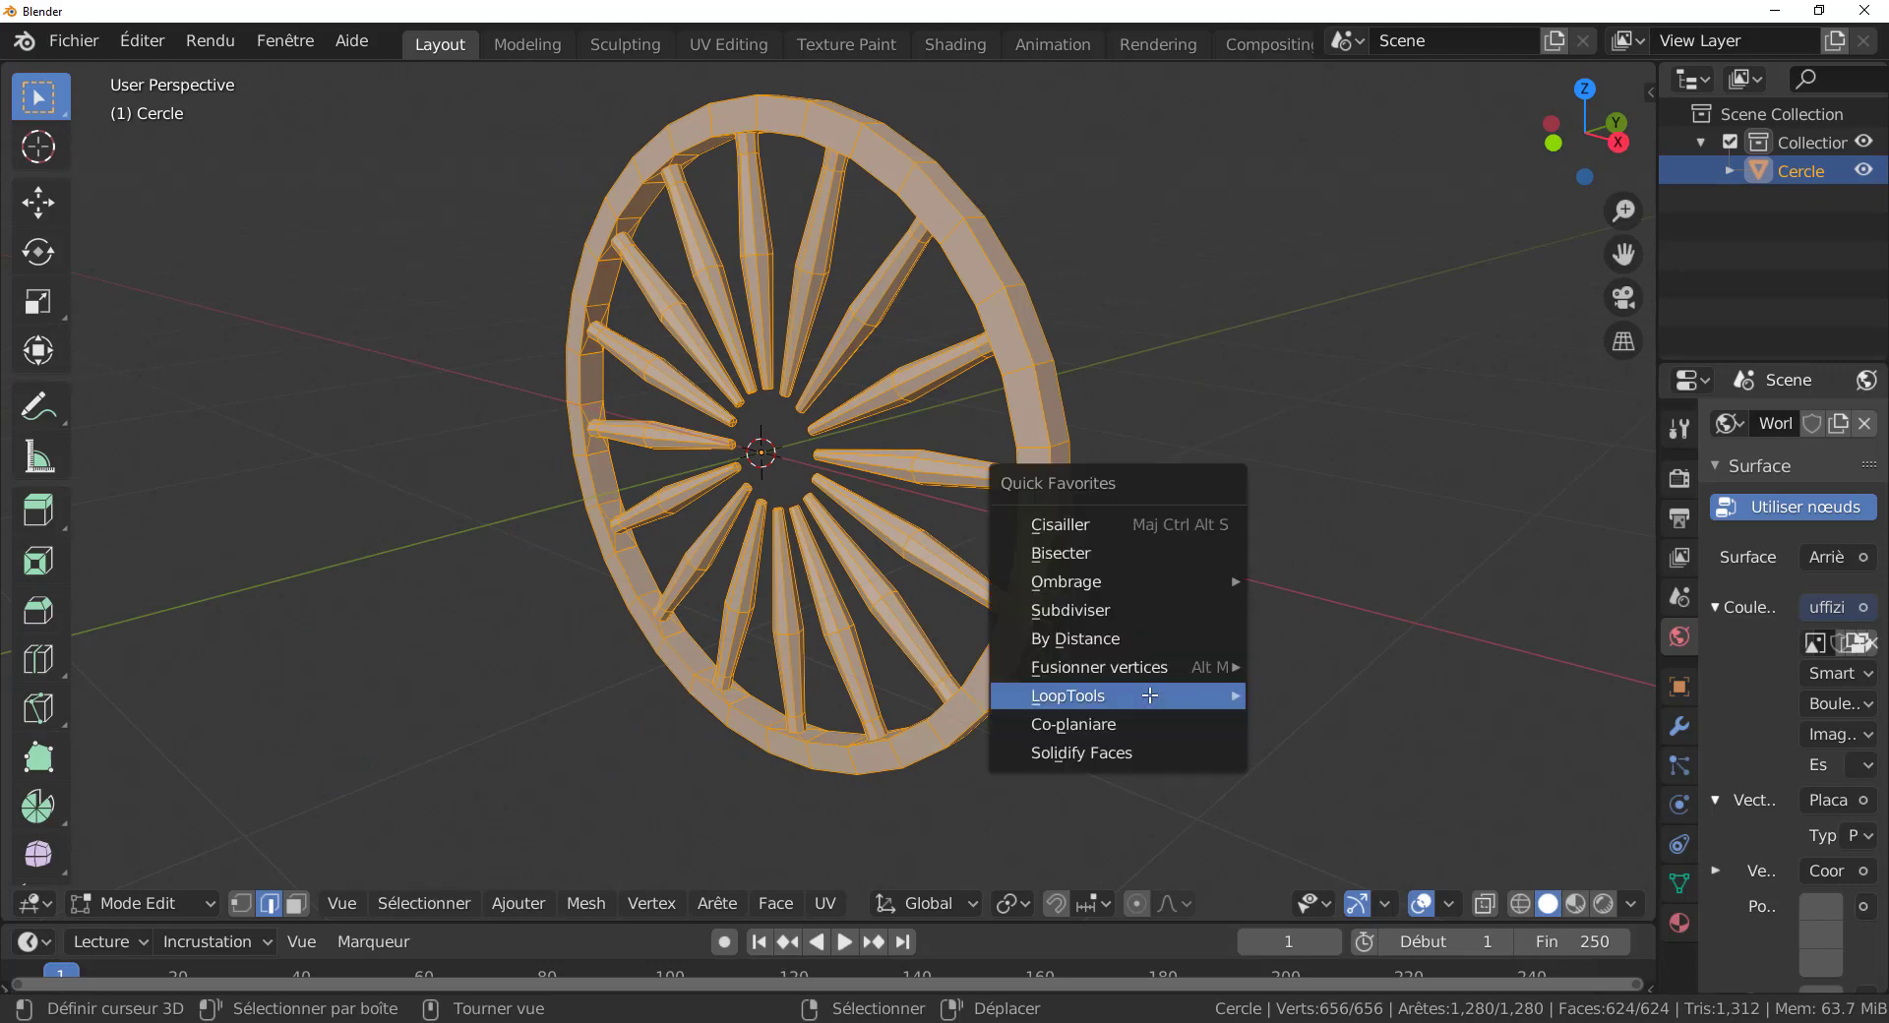
pyautogui.click(1128, 637)
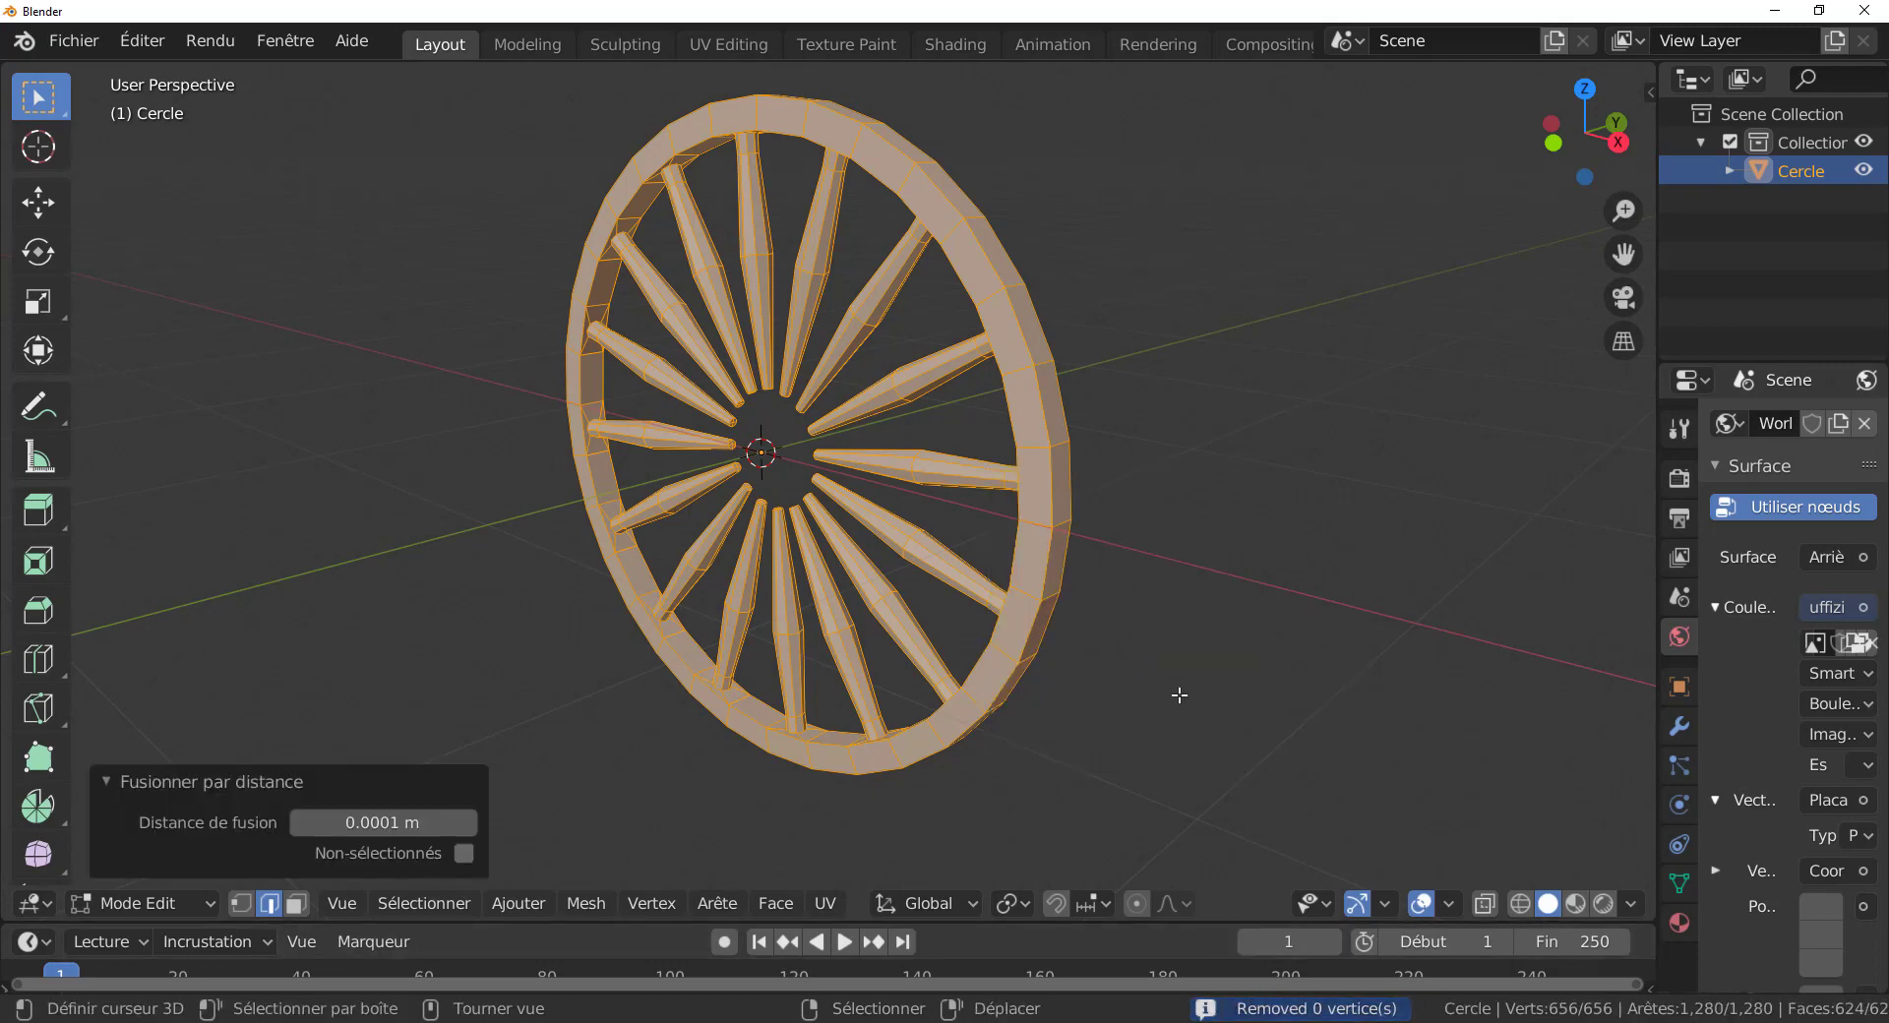
# Check the wheel's shading in Object Mode and apply smooth shading to all its faces in Edit Mode.
pyautogui.press('Tab')
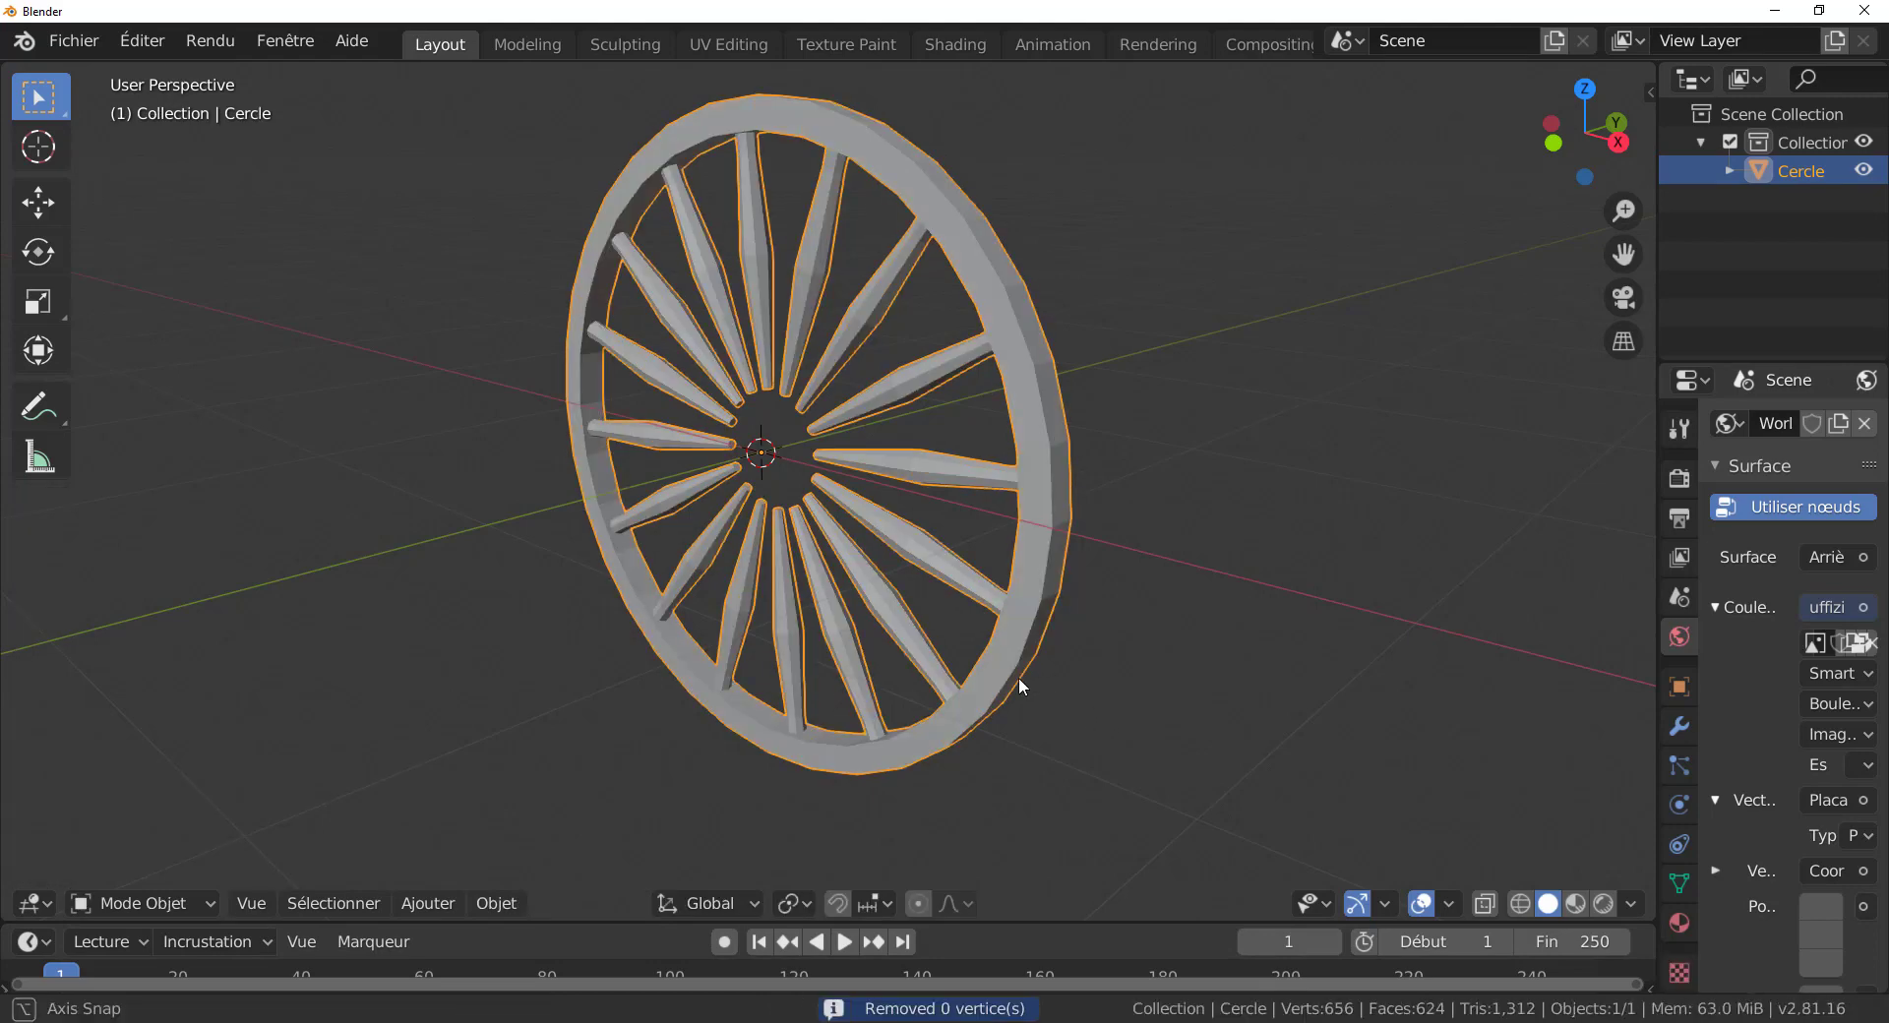
pyautogui.moveTo(1018, 677); pyautogui.dragTo(1010, 664, button='middle')
pyautogui.moveTo(1126, 624); pyautogui.dragTo(1172, 624, button='middle')
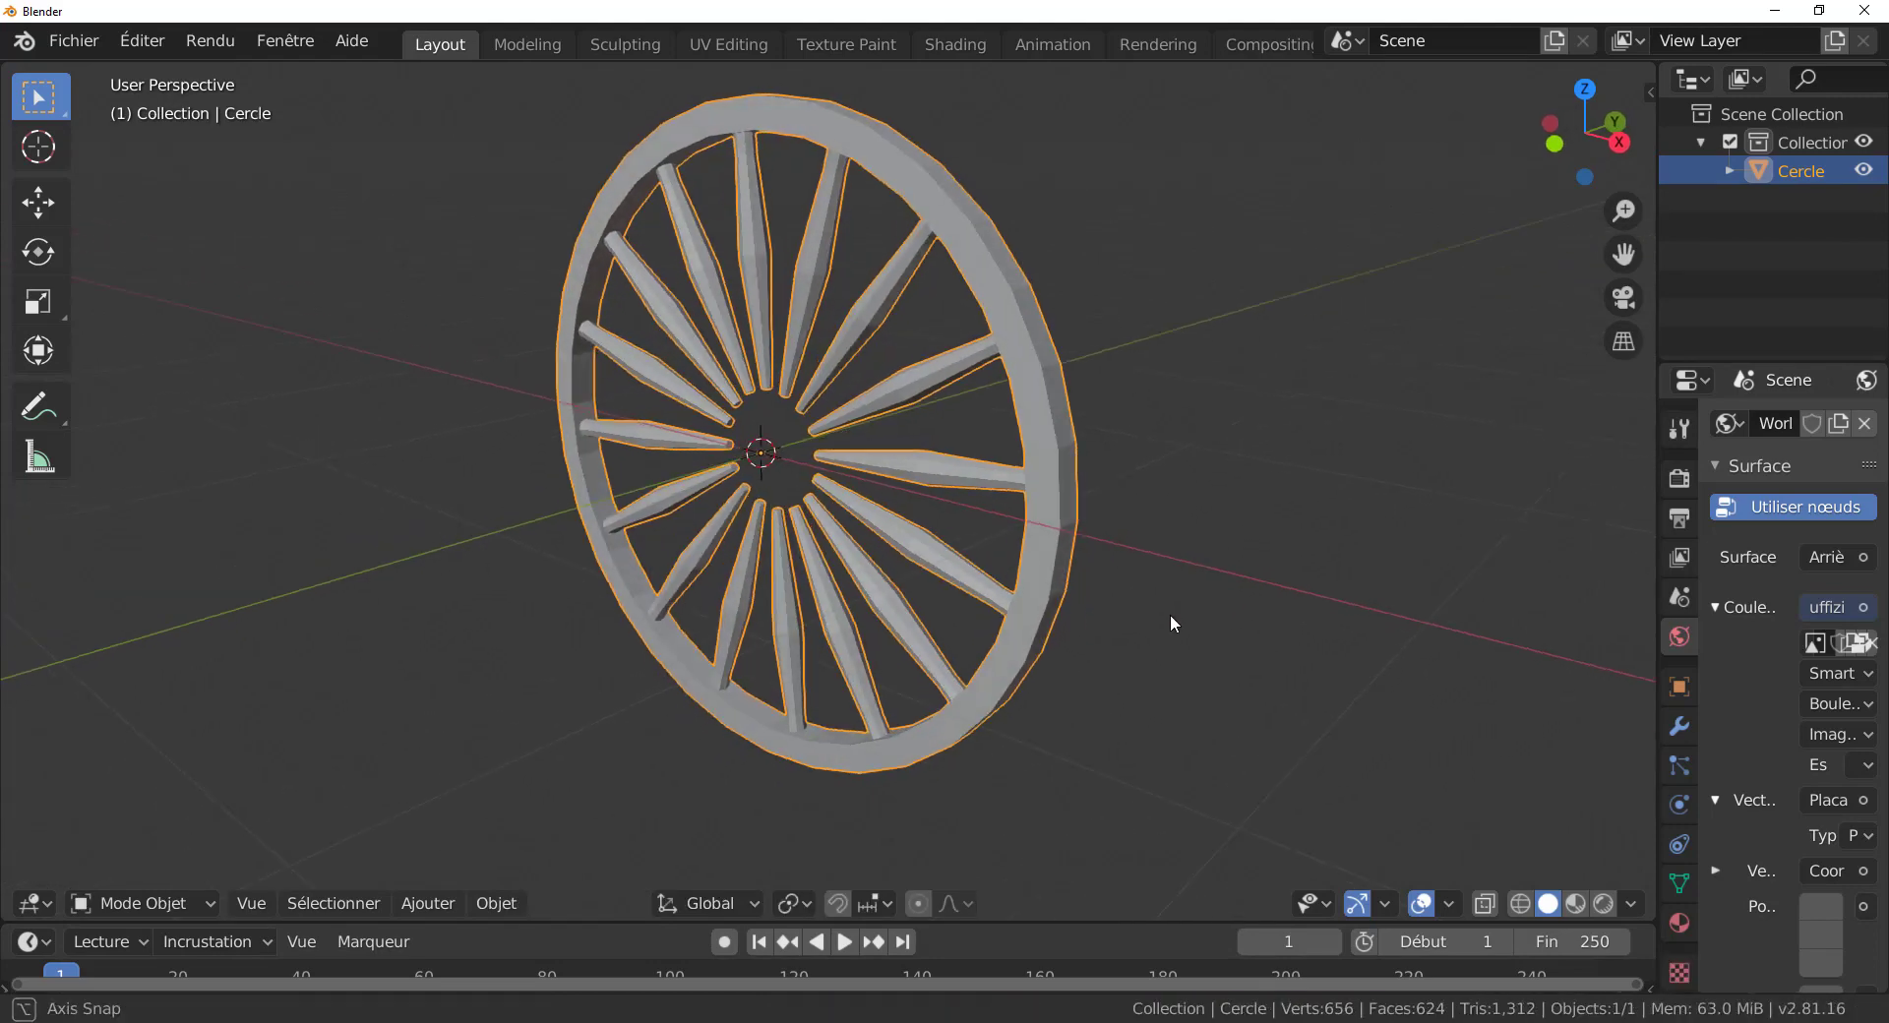
pyautogui.scroll(2, 1116, 673)
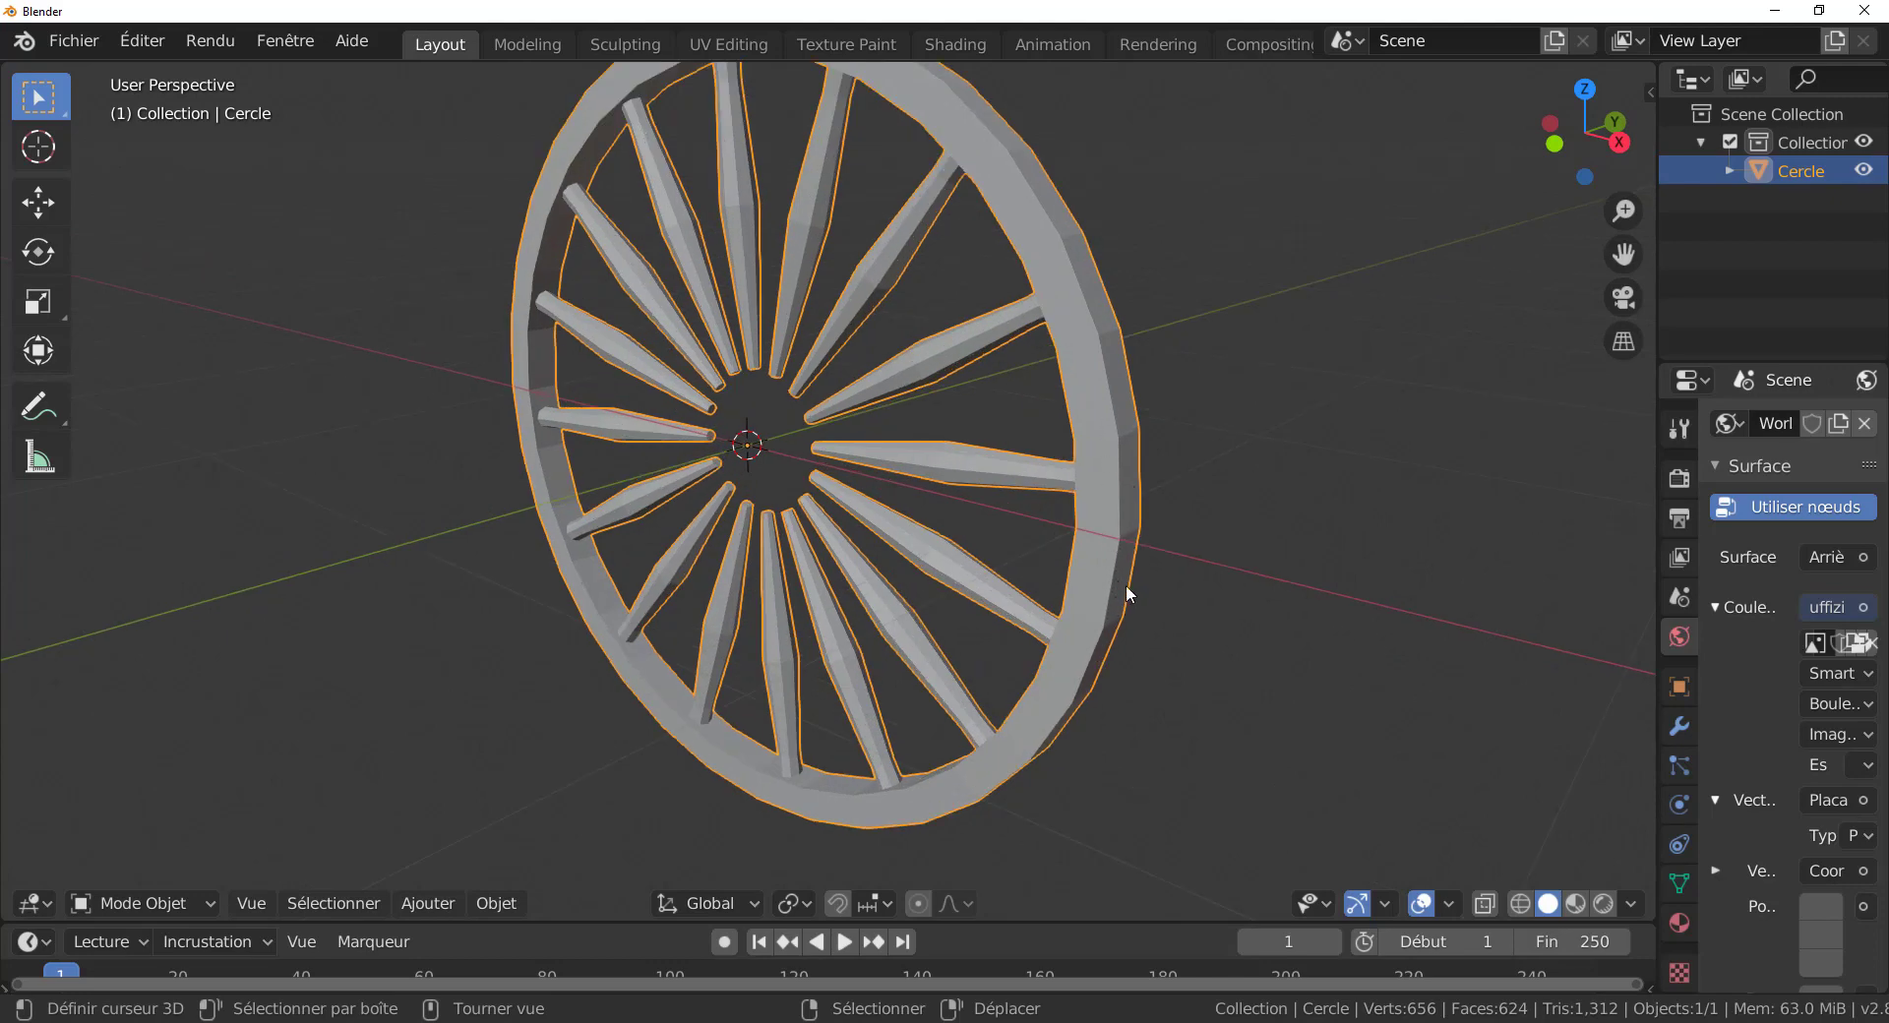
pyautogui.press('Tab')
pyautogui.press('Tab')
pyautogui.keyDown('shift'); pyautogui.moveTo(1242, 639); pyautogui.dragTo(1199, 677, button='middle'); pyautogui.keyUp('shift')
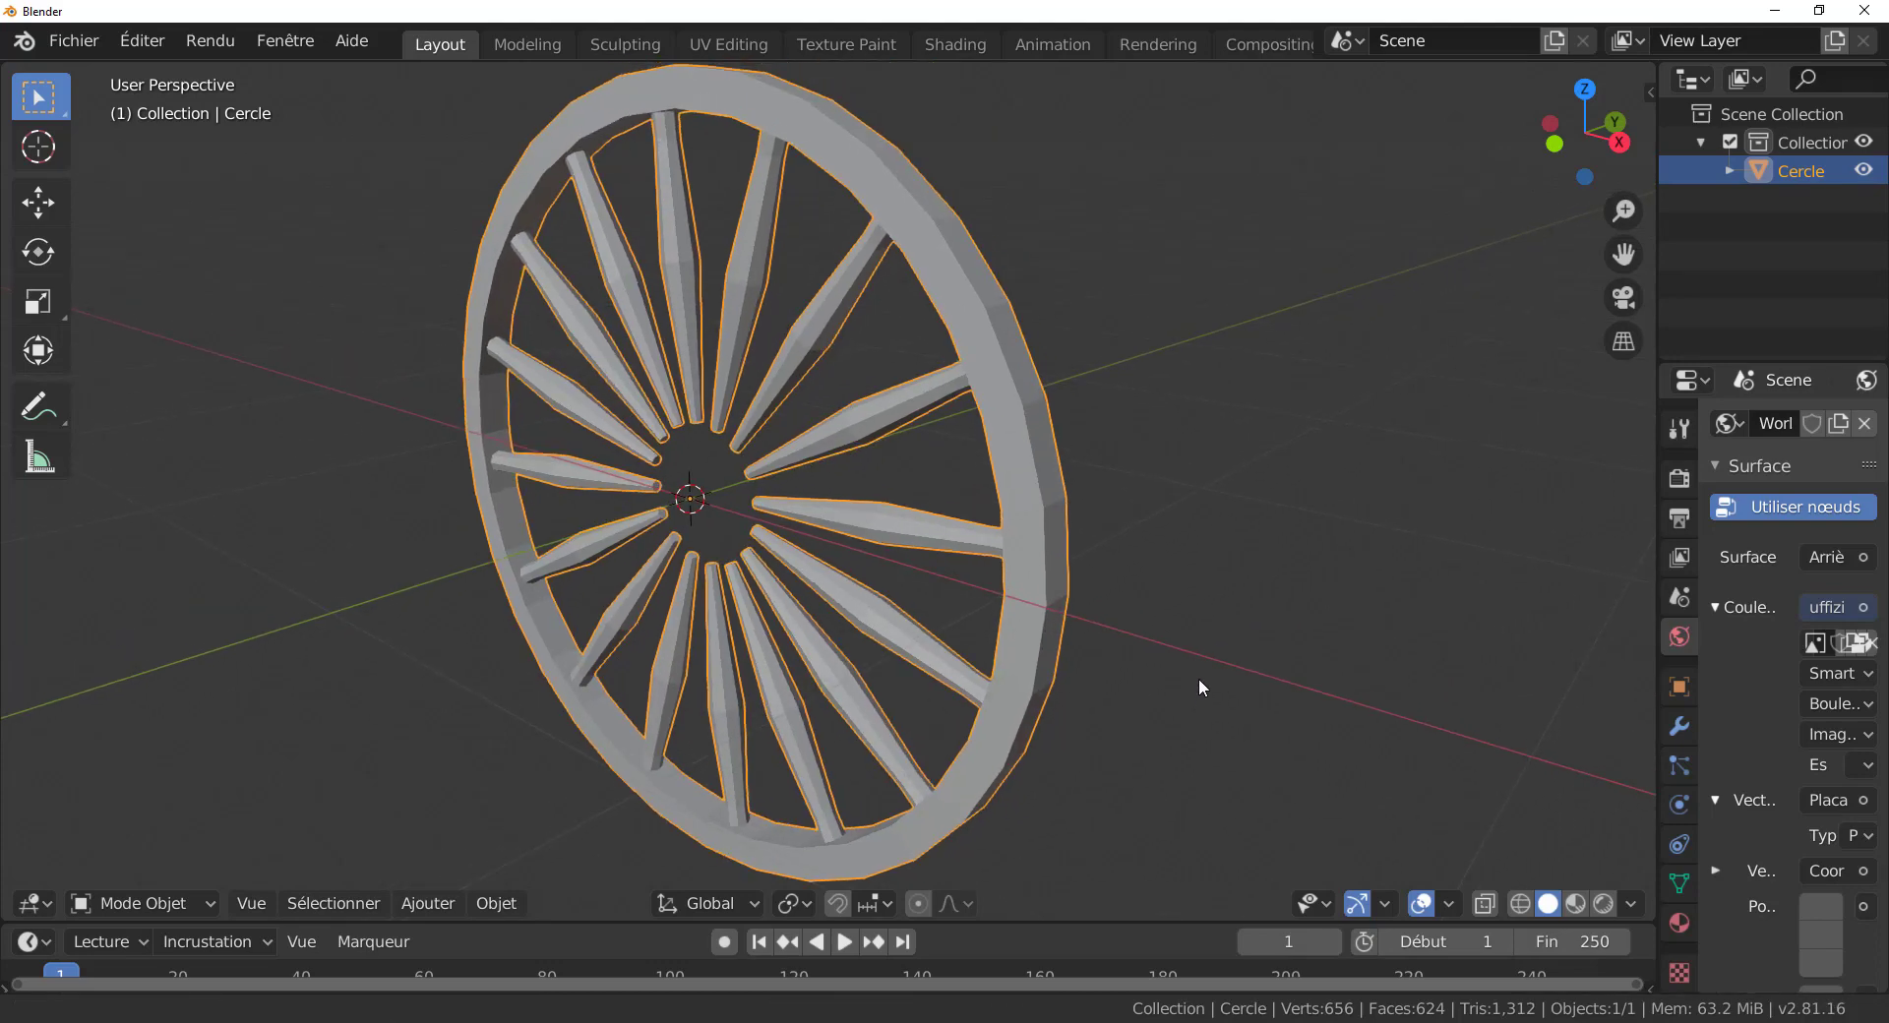
pyautogui.press('Tab')
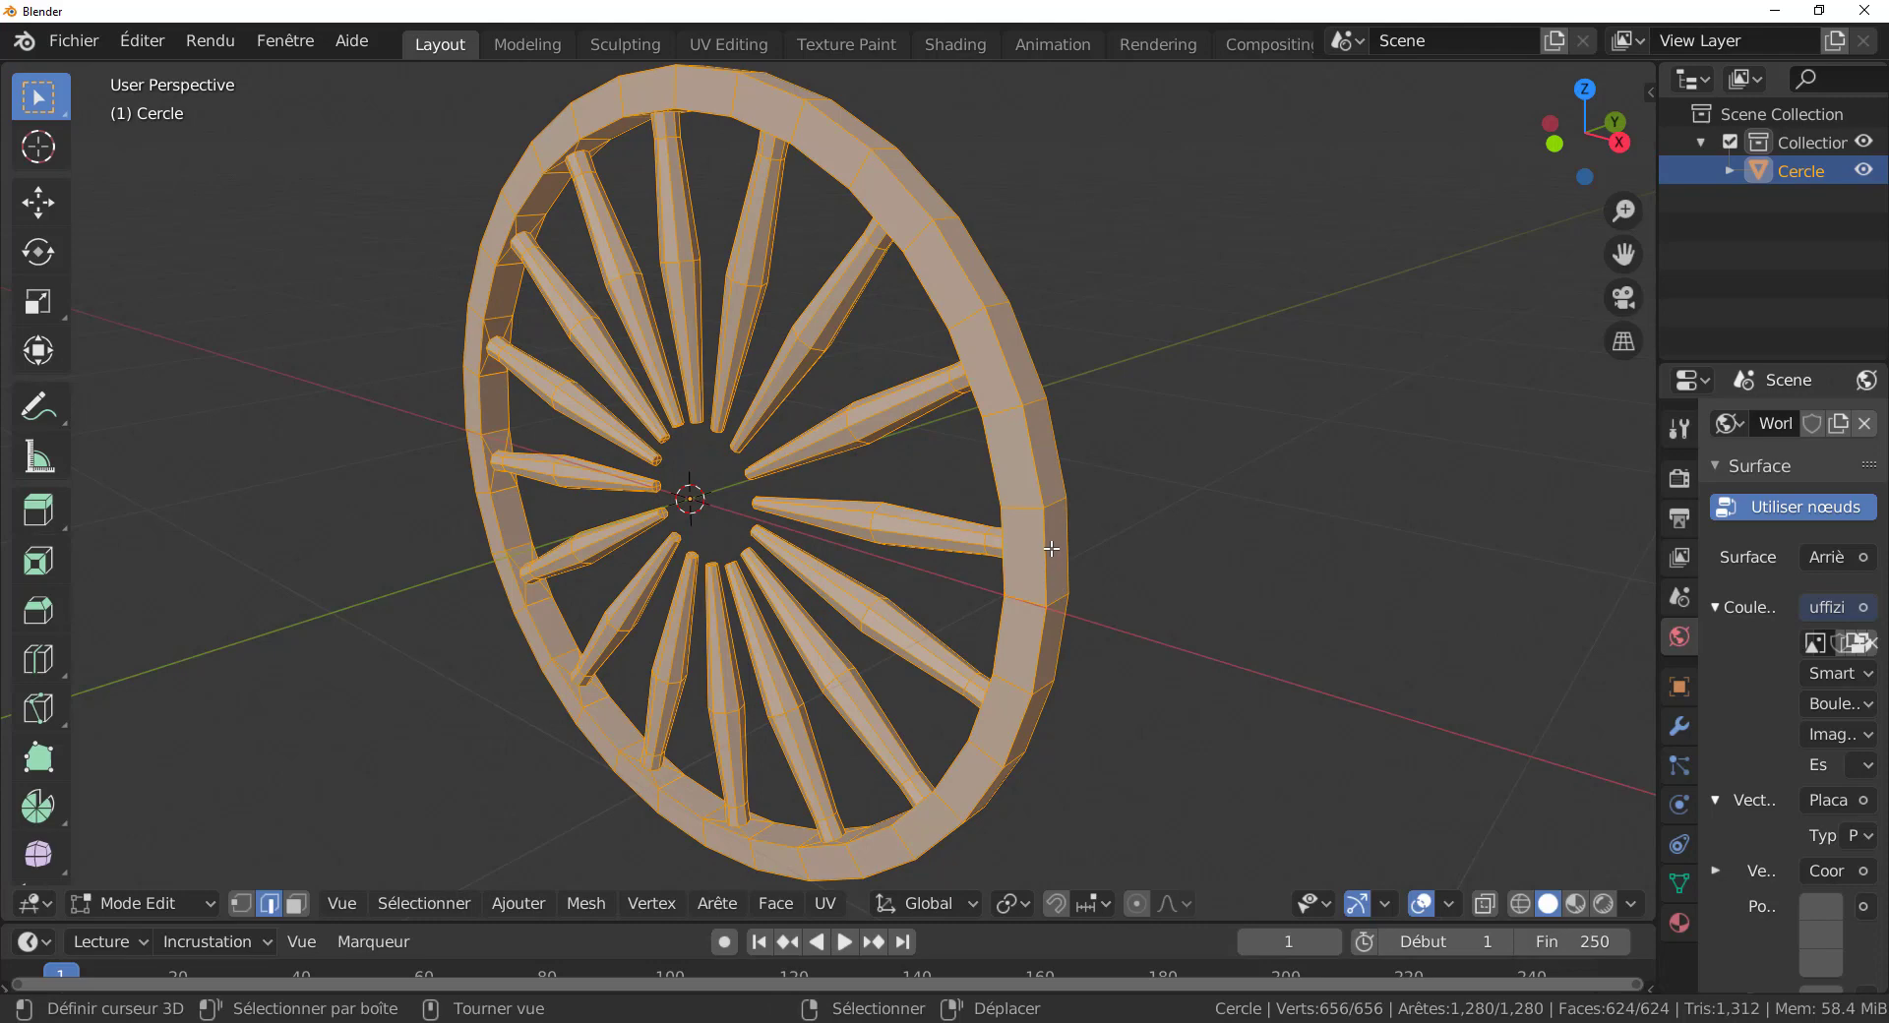
pyautogui.click(778, 905)
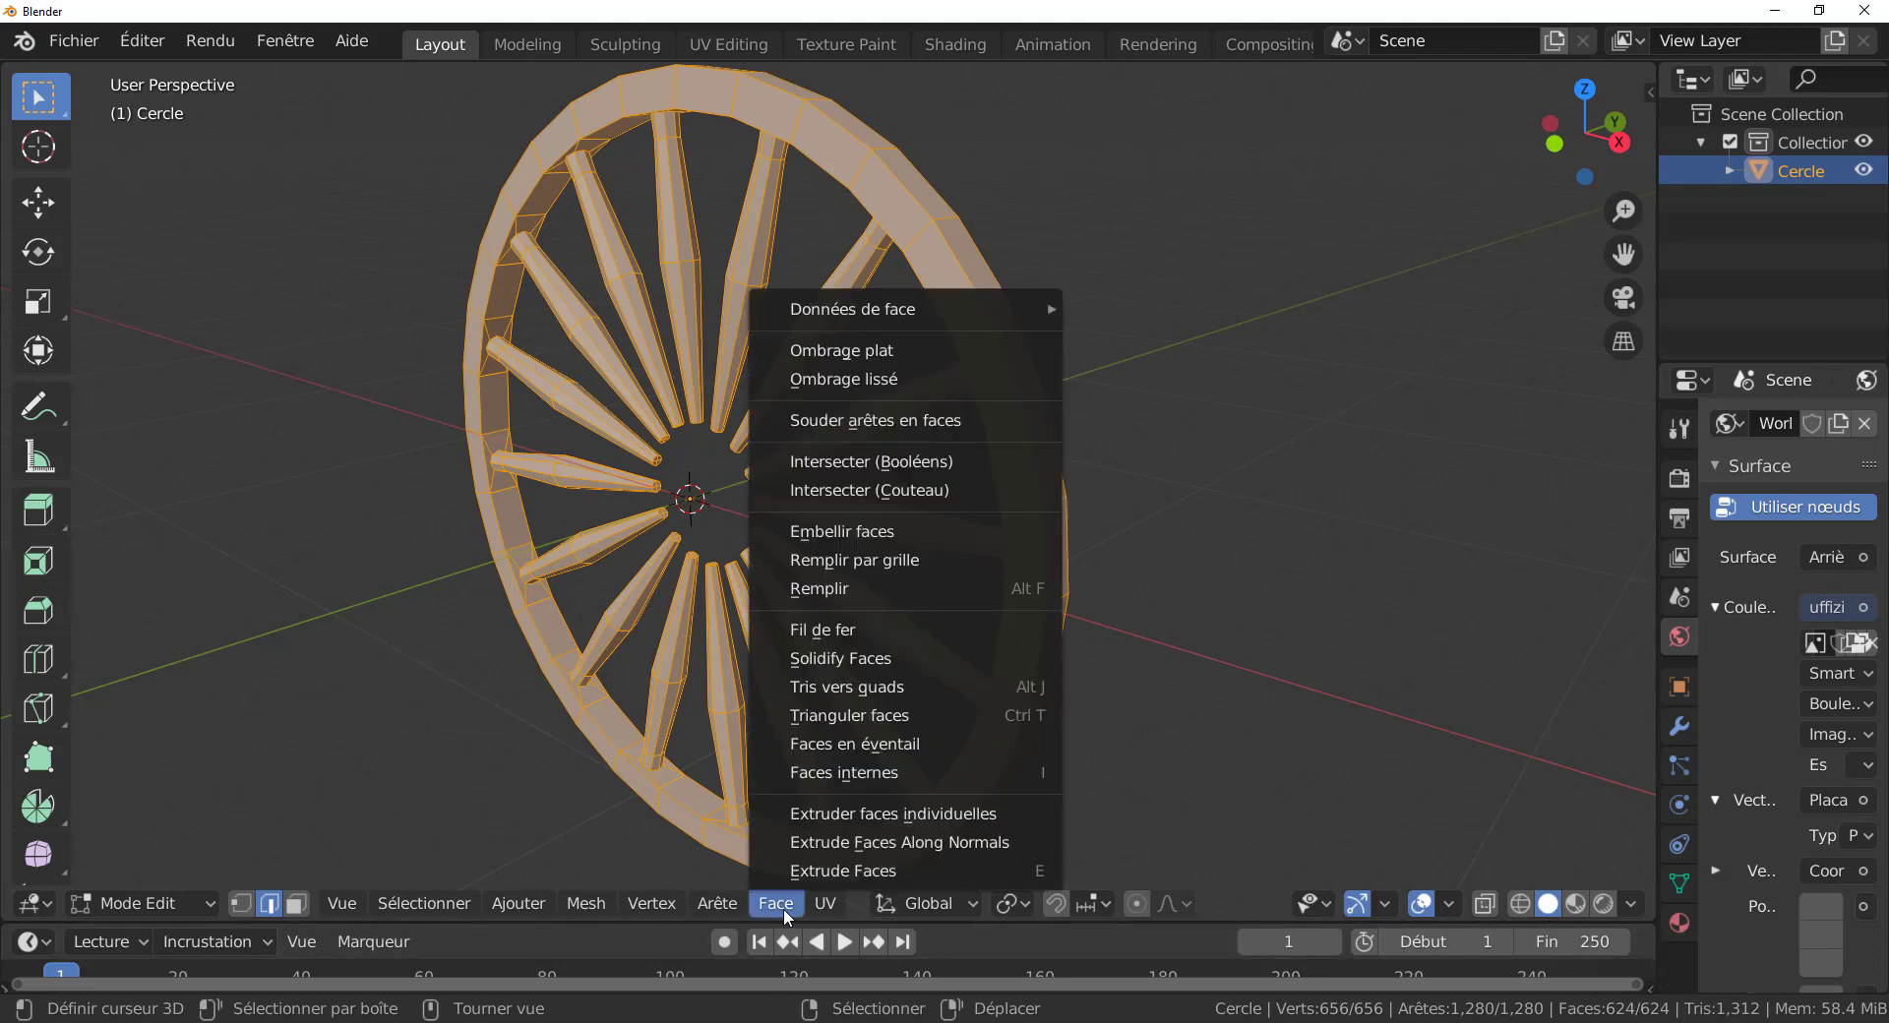
pyautogui.click(864, 381)
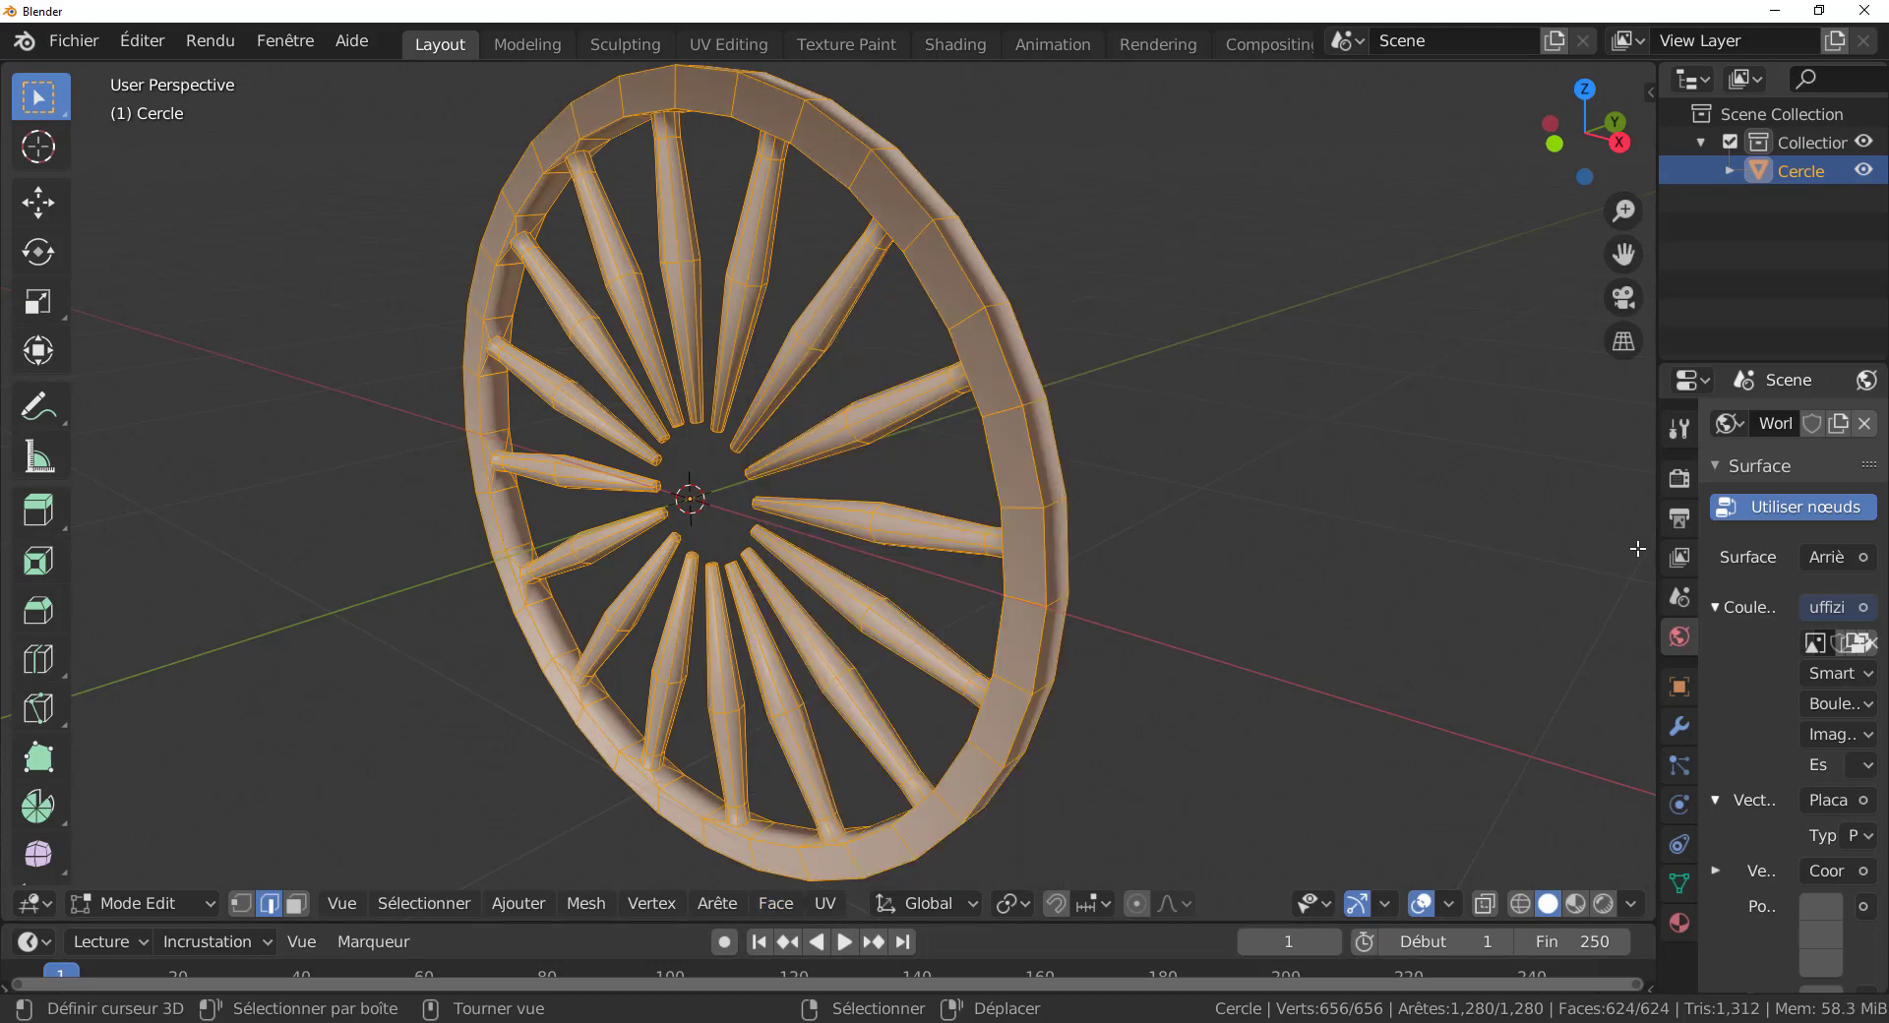
# Enable Auto Smooth in the wheel mesh's normals settings and return to Object Mode to check the shading.
pyautogui.moveTo(1642, 548); pyautogui.dragTo(1526, 551)
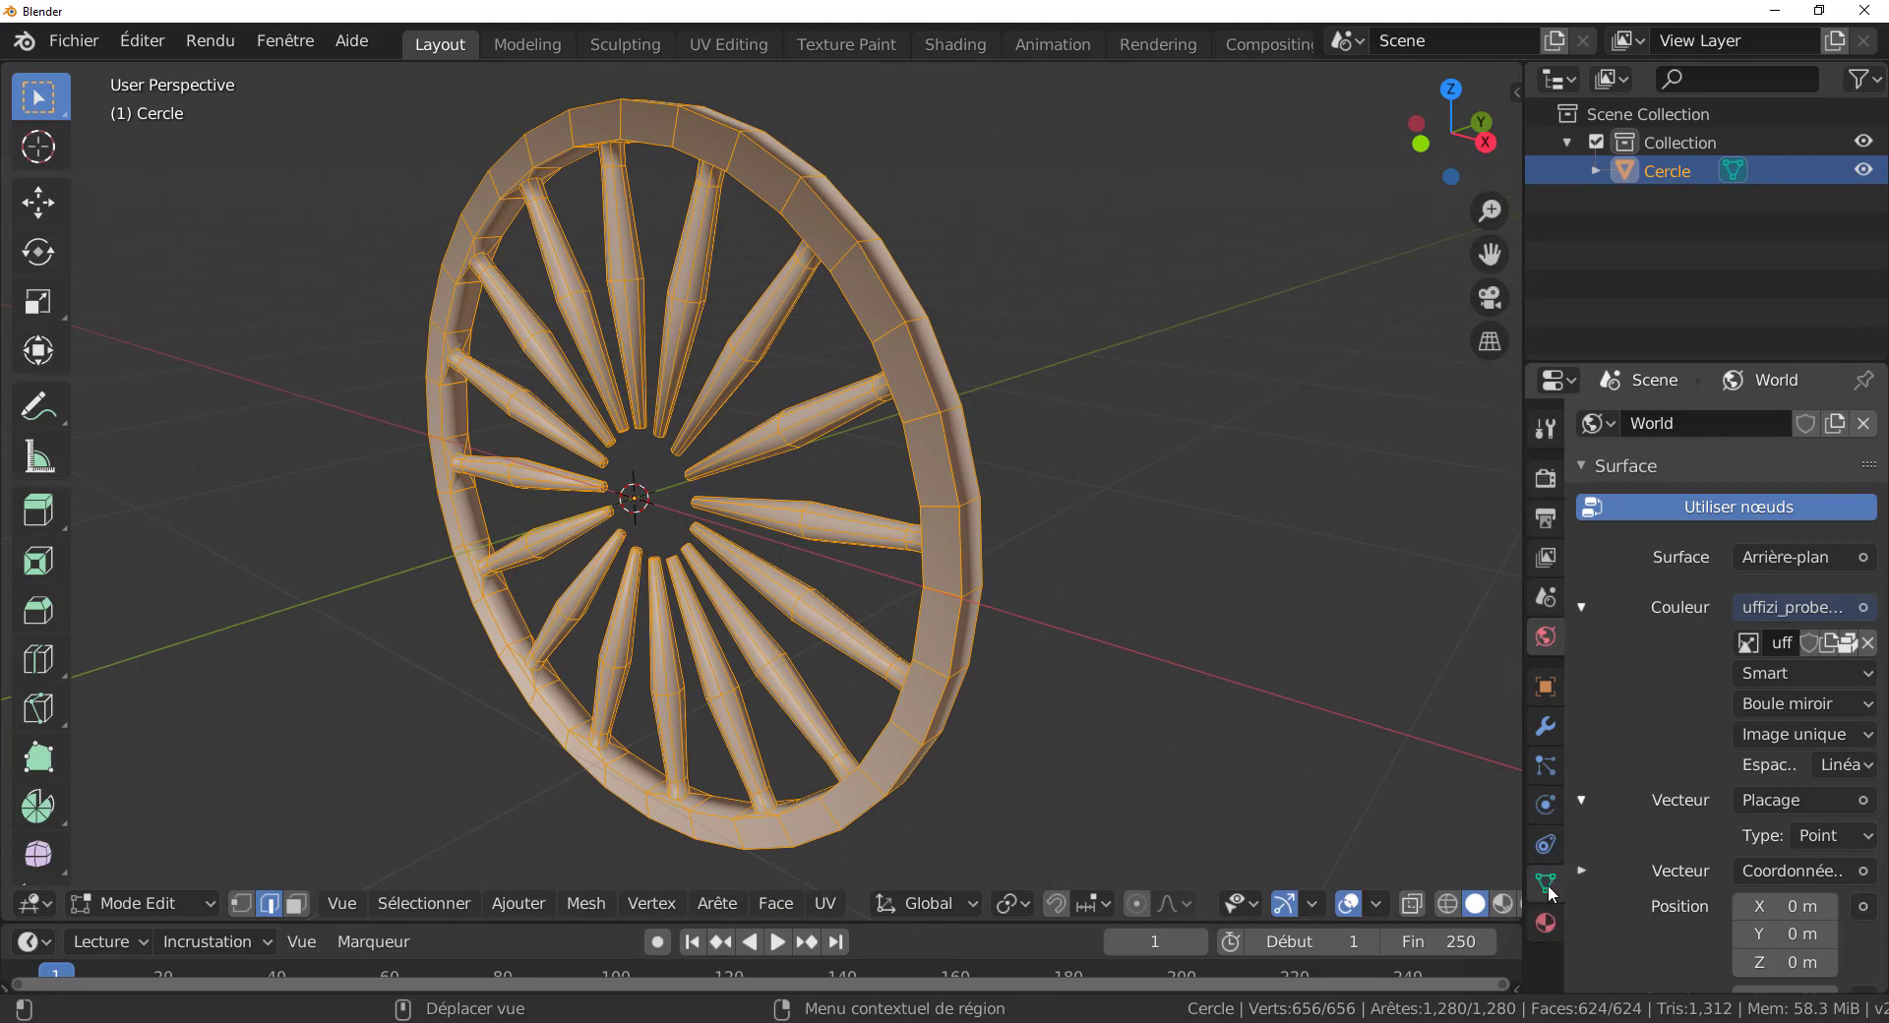
pyautogui.click(1547, 886)
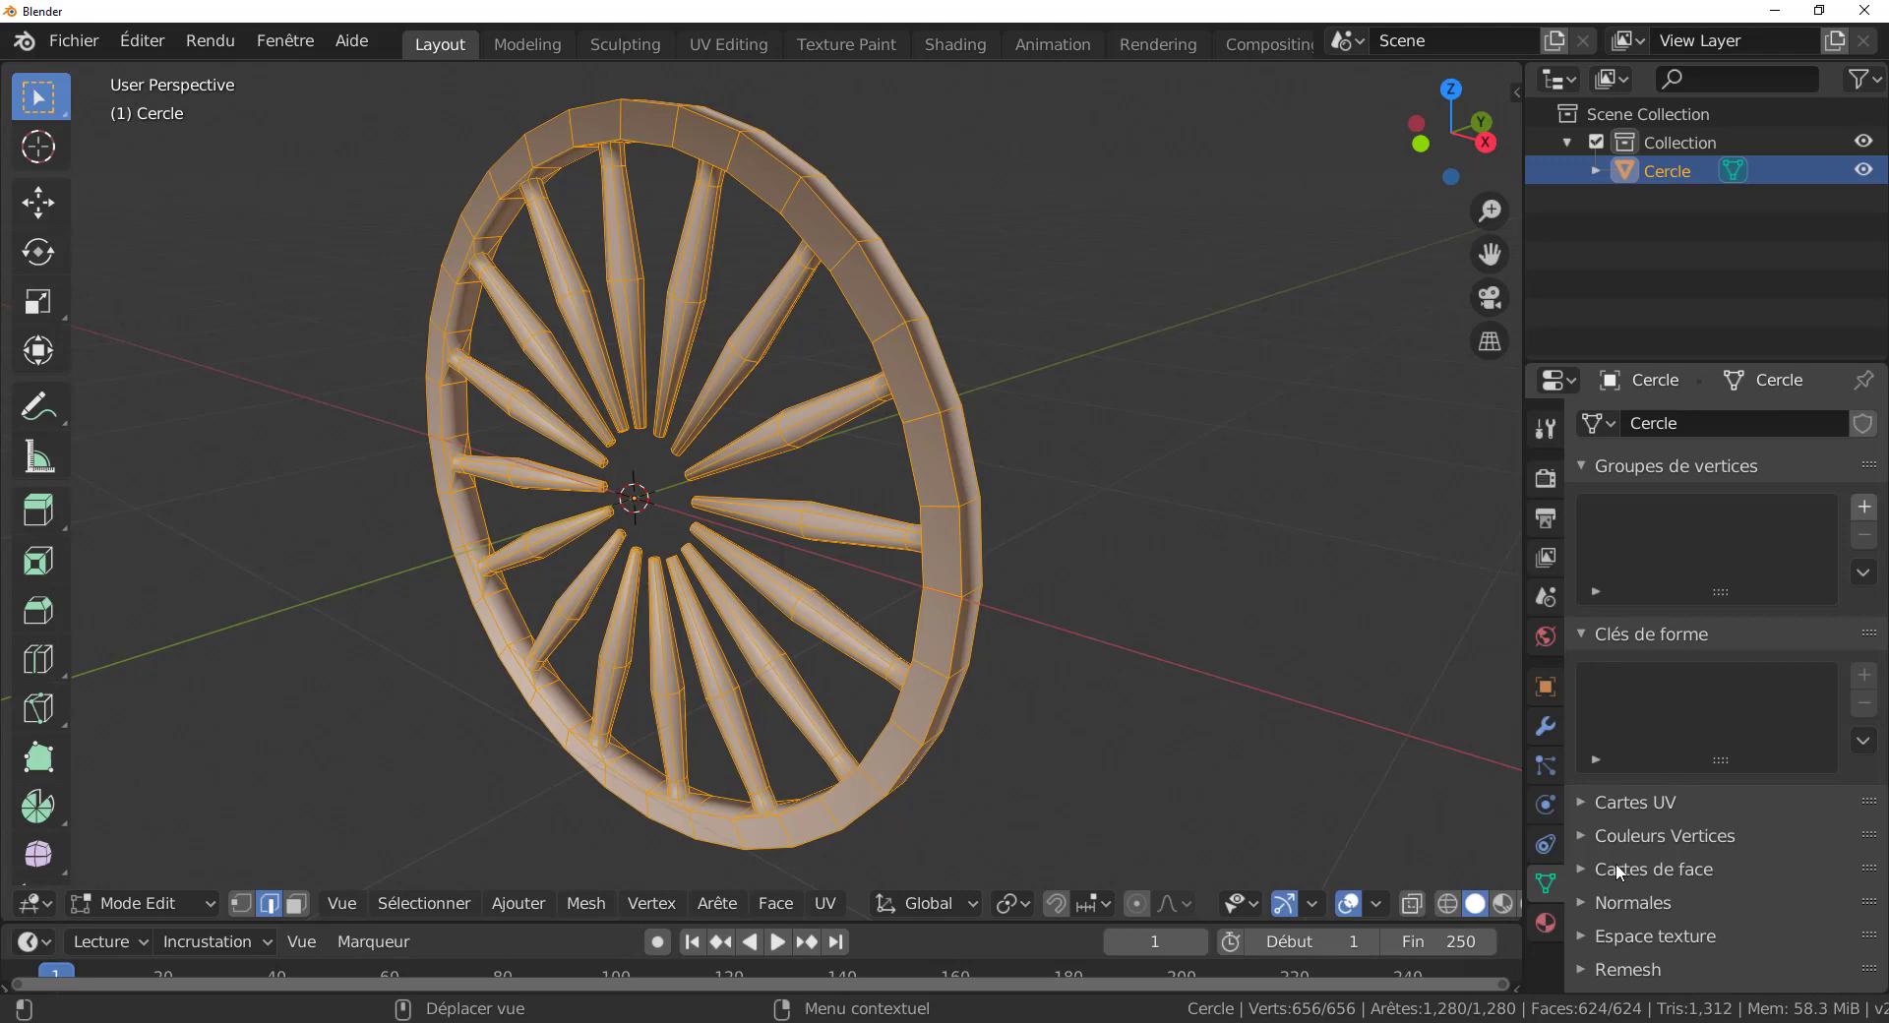
pyautogui.click(1598, 903)
pyautogui.scroll(-3, 1613, 878)
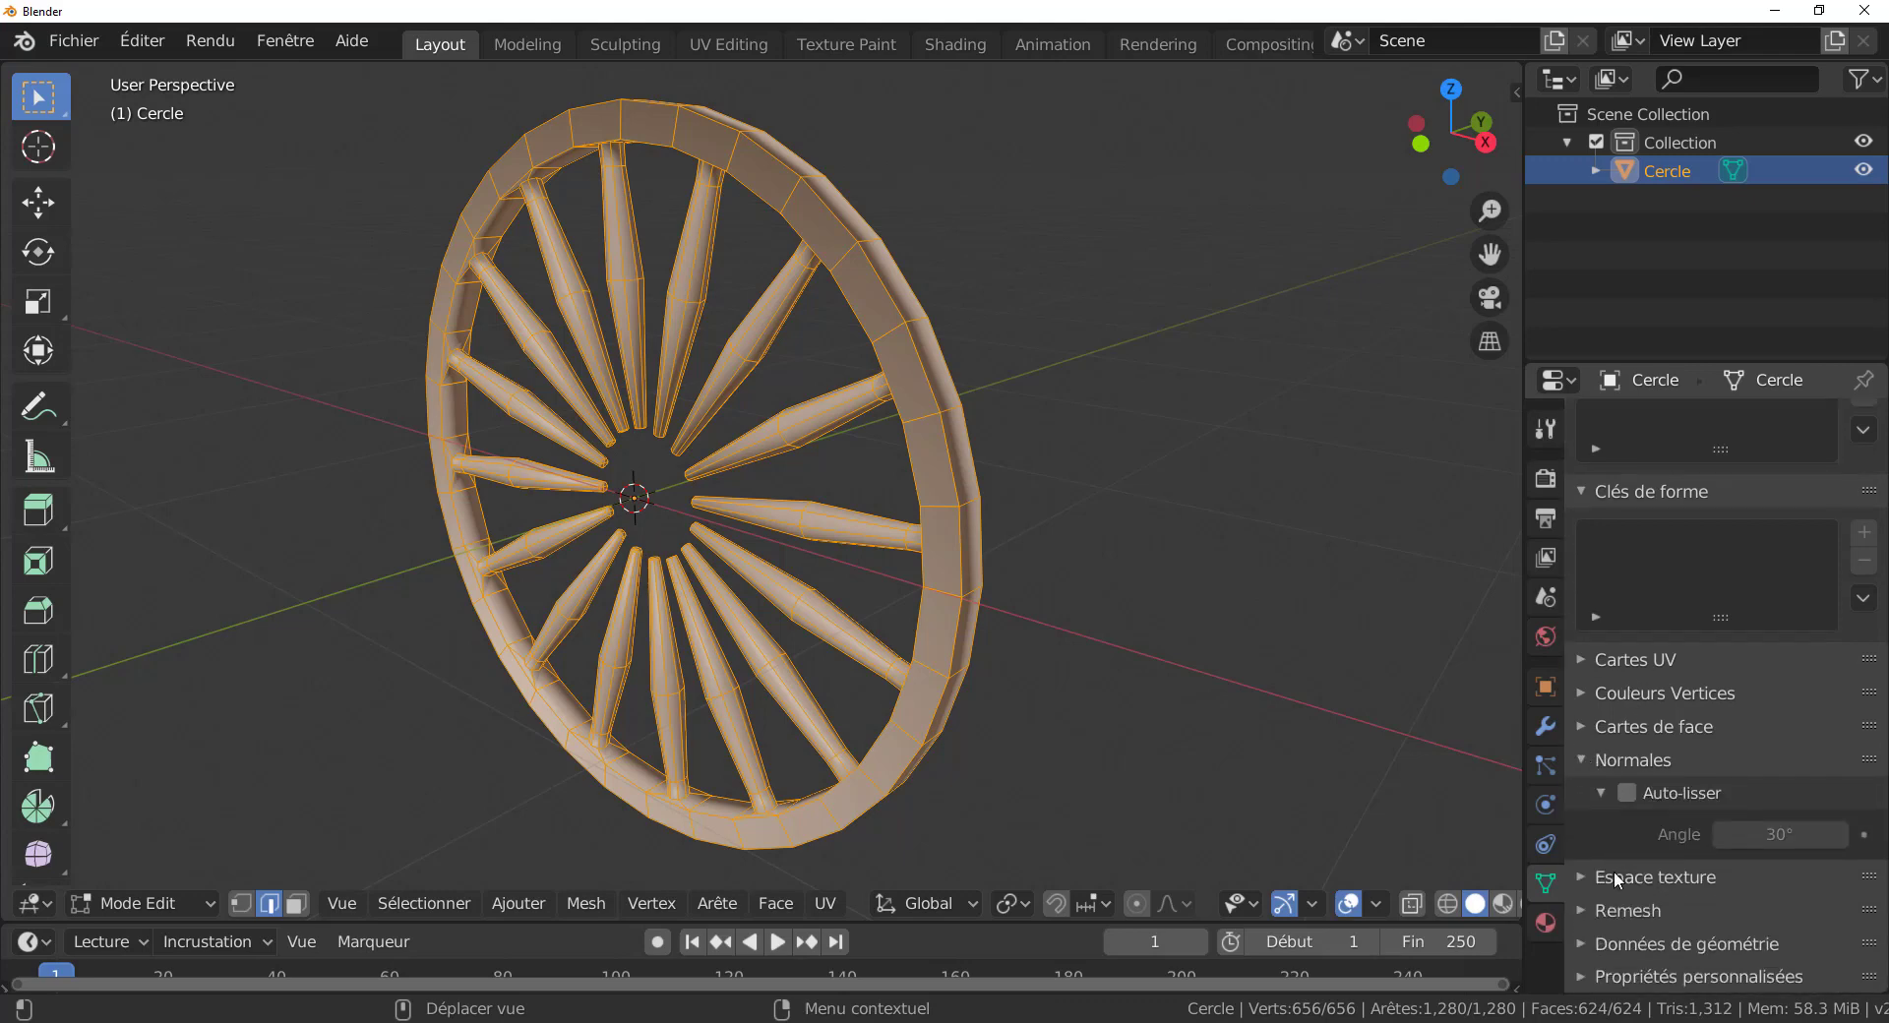
pyautogui.click(1627, 793)
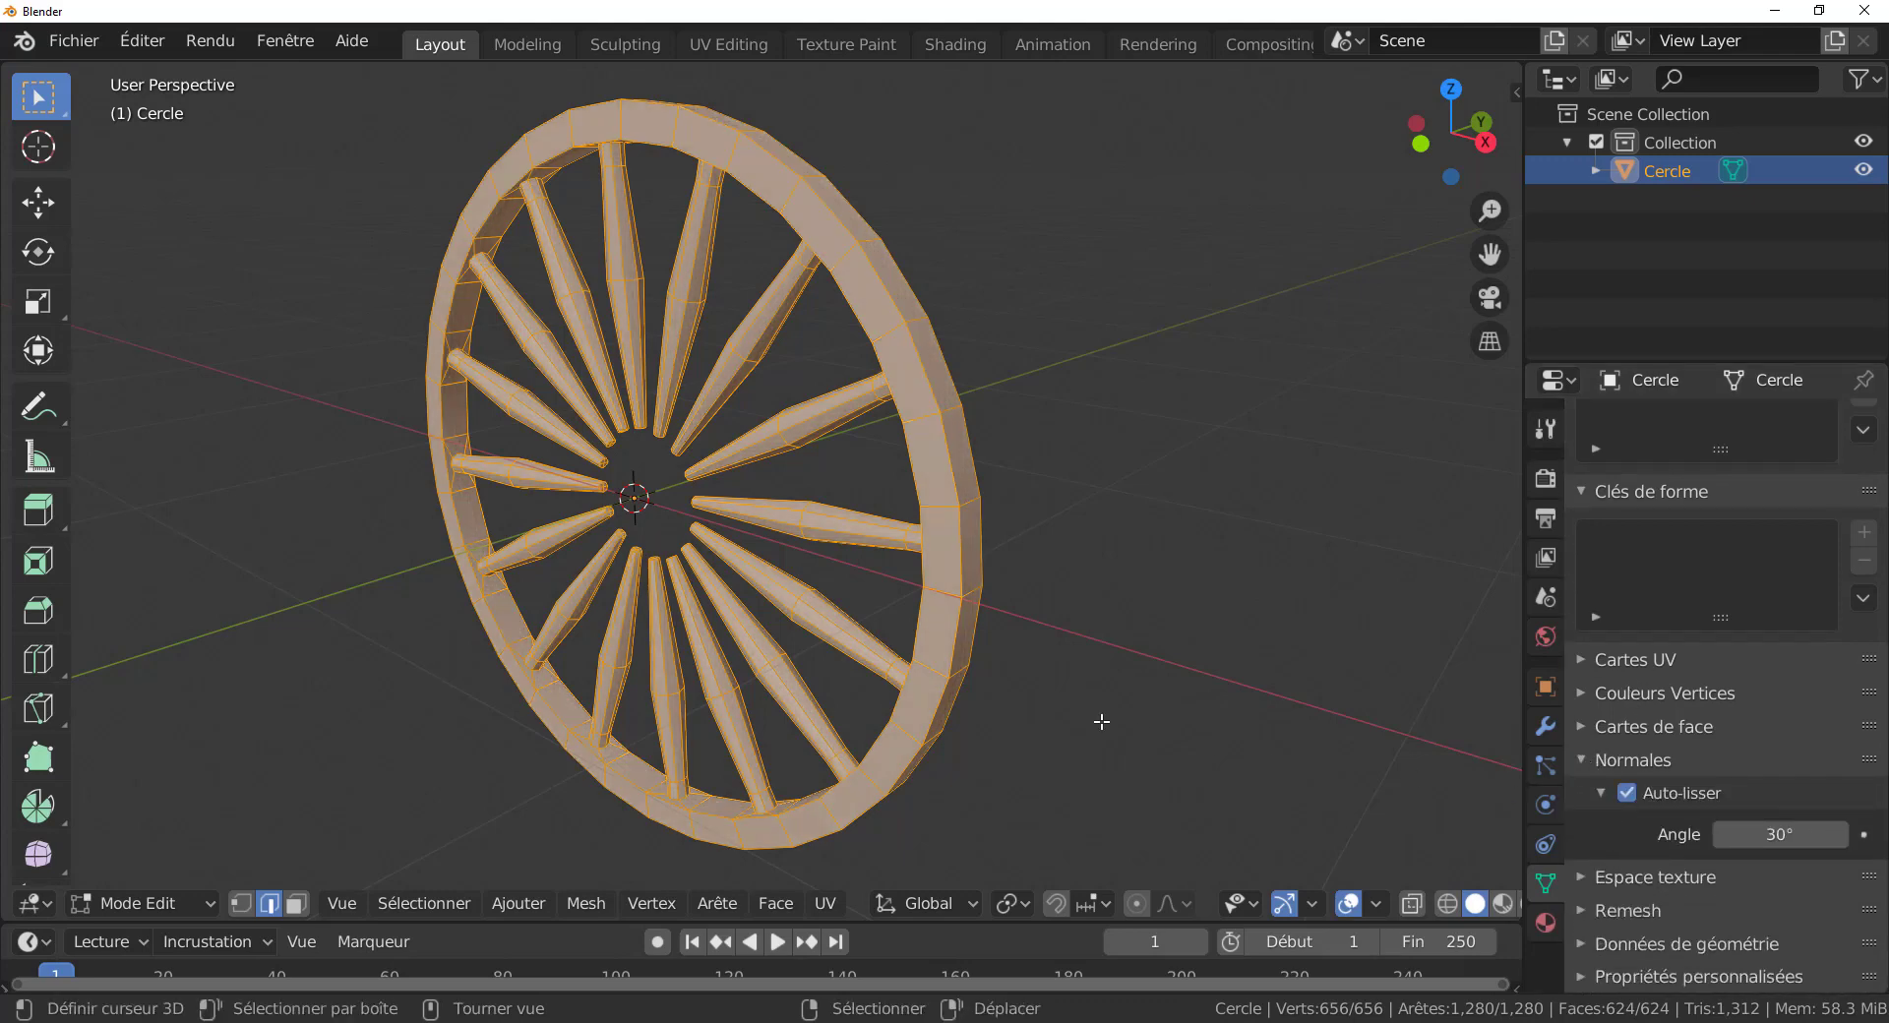
pyautogui.moveTo(1037, 699)
pyautogui.mouseDown(button='middle')
pyautogui.moveTo(1189, 708)
pyautogui.moveTo(1168, 700)
pyautogui.mouseUp(button='middle')
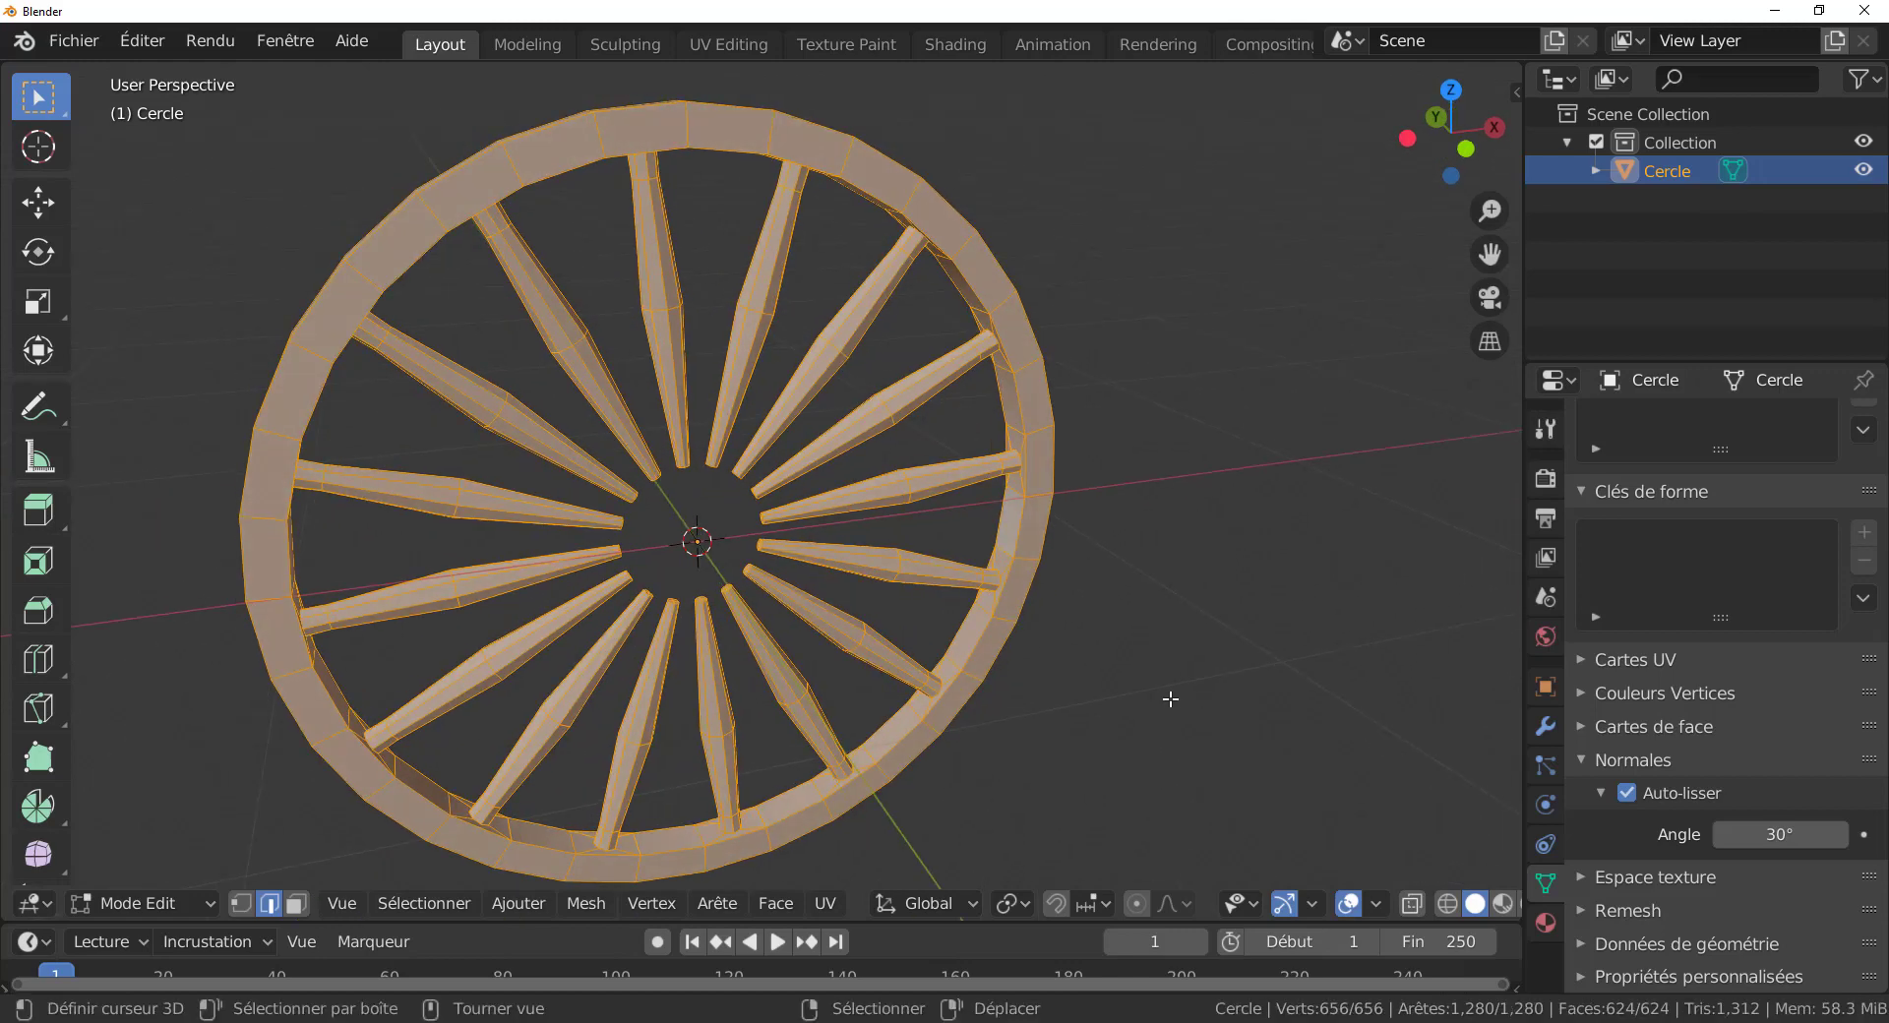
pyautogui.scroll(2, 983, 662)
pyautogui.press('Tab')
pyautogui.moveTo(1012, 590); pyautogui.dragTo(1047, 589, button='middle')
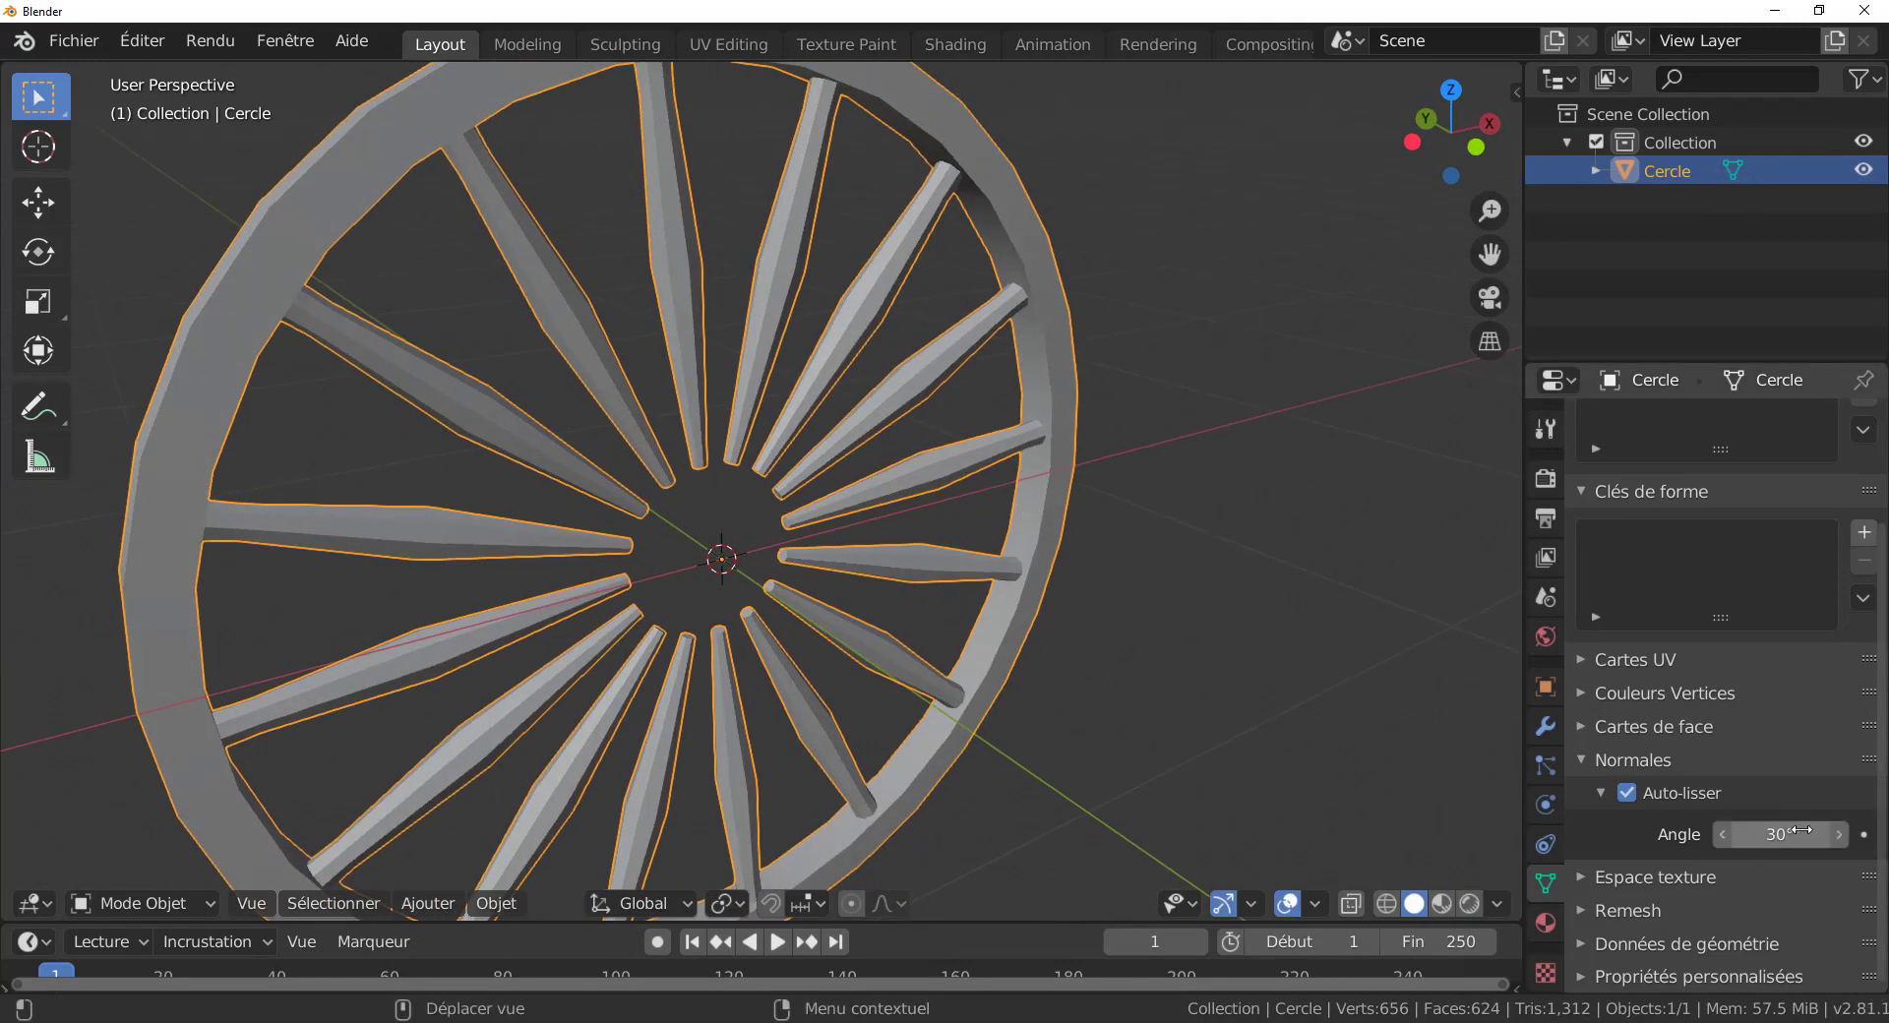
# Set the wheel mesh's Auto Smooth angle to 46.2° so the spokes shade smoothly.
pyautogui.scroll(4, 1104, 606)
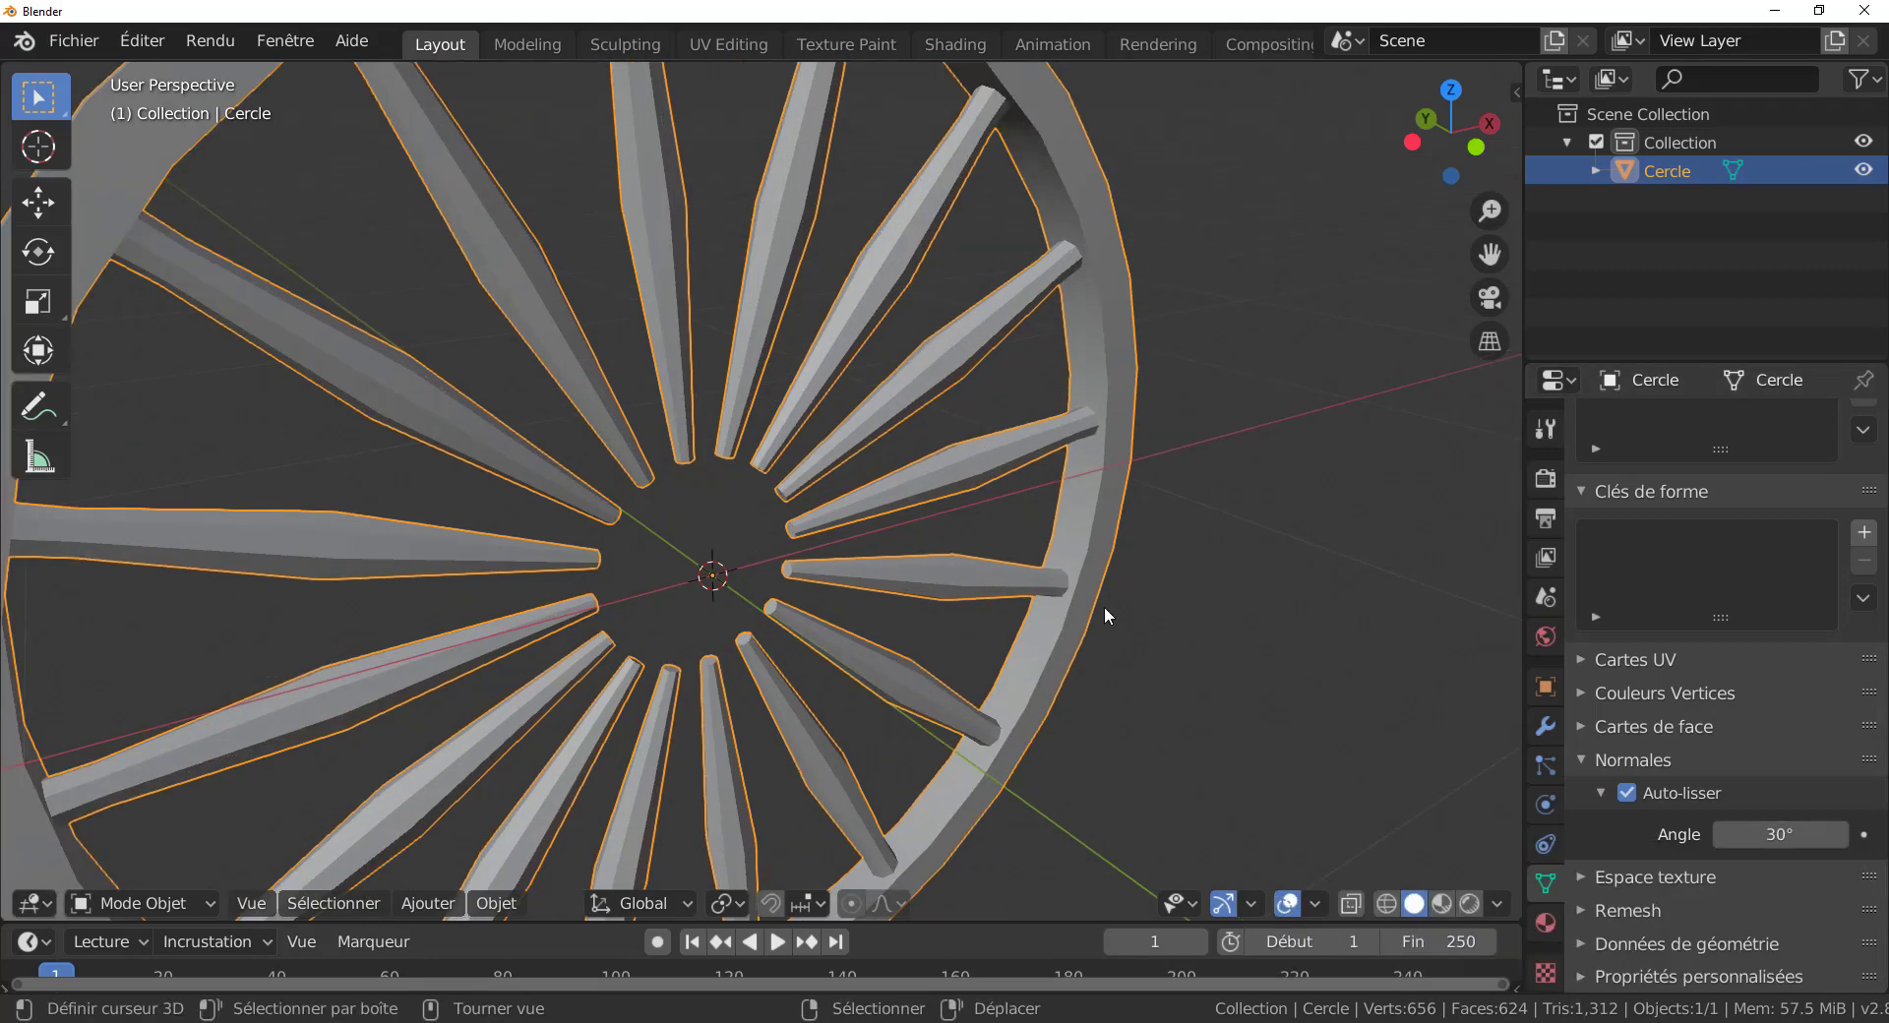
pyautogui.moveTo(1761, 834)
pyautogui.mouseDown()
pyautogui.moveTo(1850, 834)
pyautogui.moveTo(1810, 835)
pyautogui.mouseUp()
pyautogui.scroll(-2, 1262, 563)
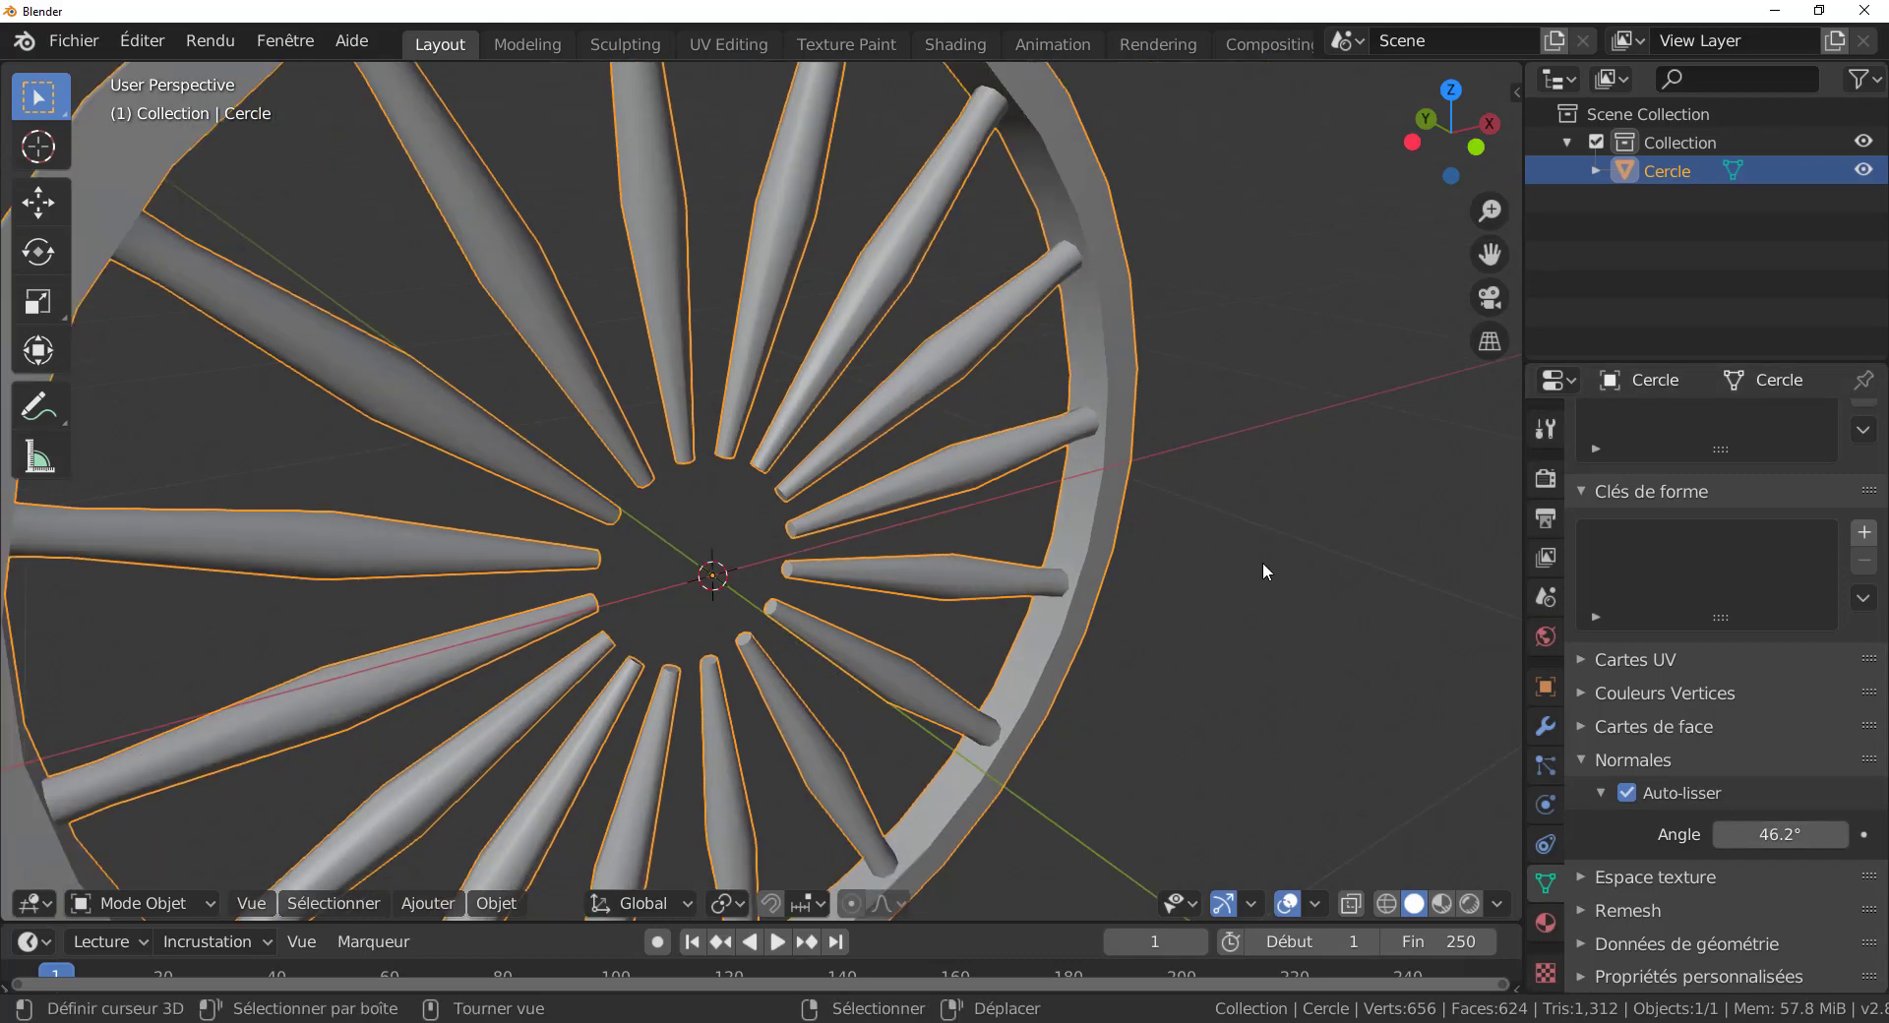
pyautogui.moveTo(1257, 591); pyautogui.dragTo(1157, 607, button='middle')
pyautogui.scroll(-2, 1114, 561)
# Select the rim's two outer edge loops in Edit Mode and subdivide them with one cut.
pyautogui.press('Tab')
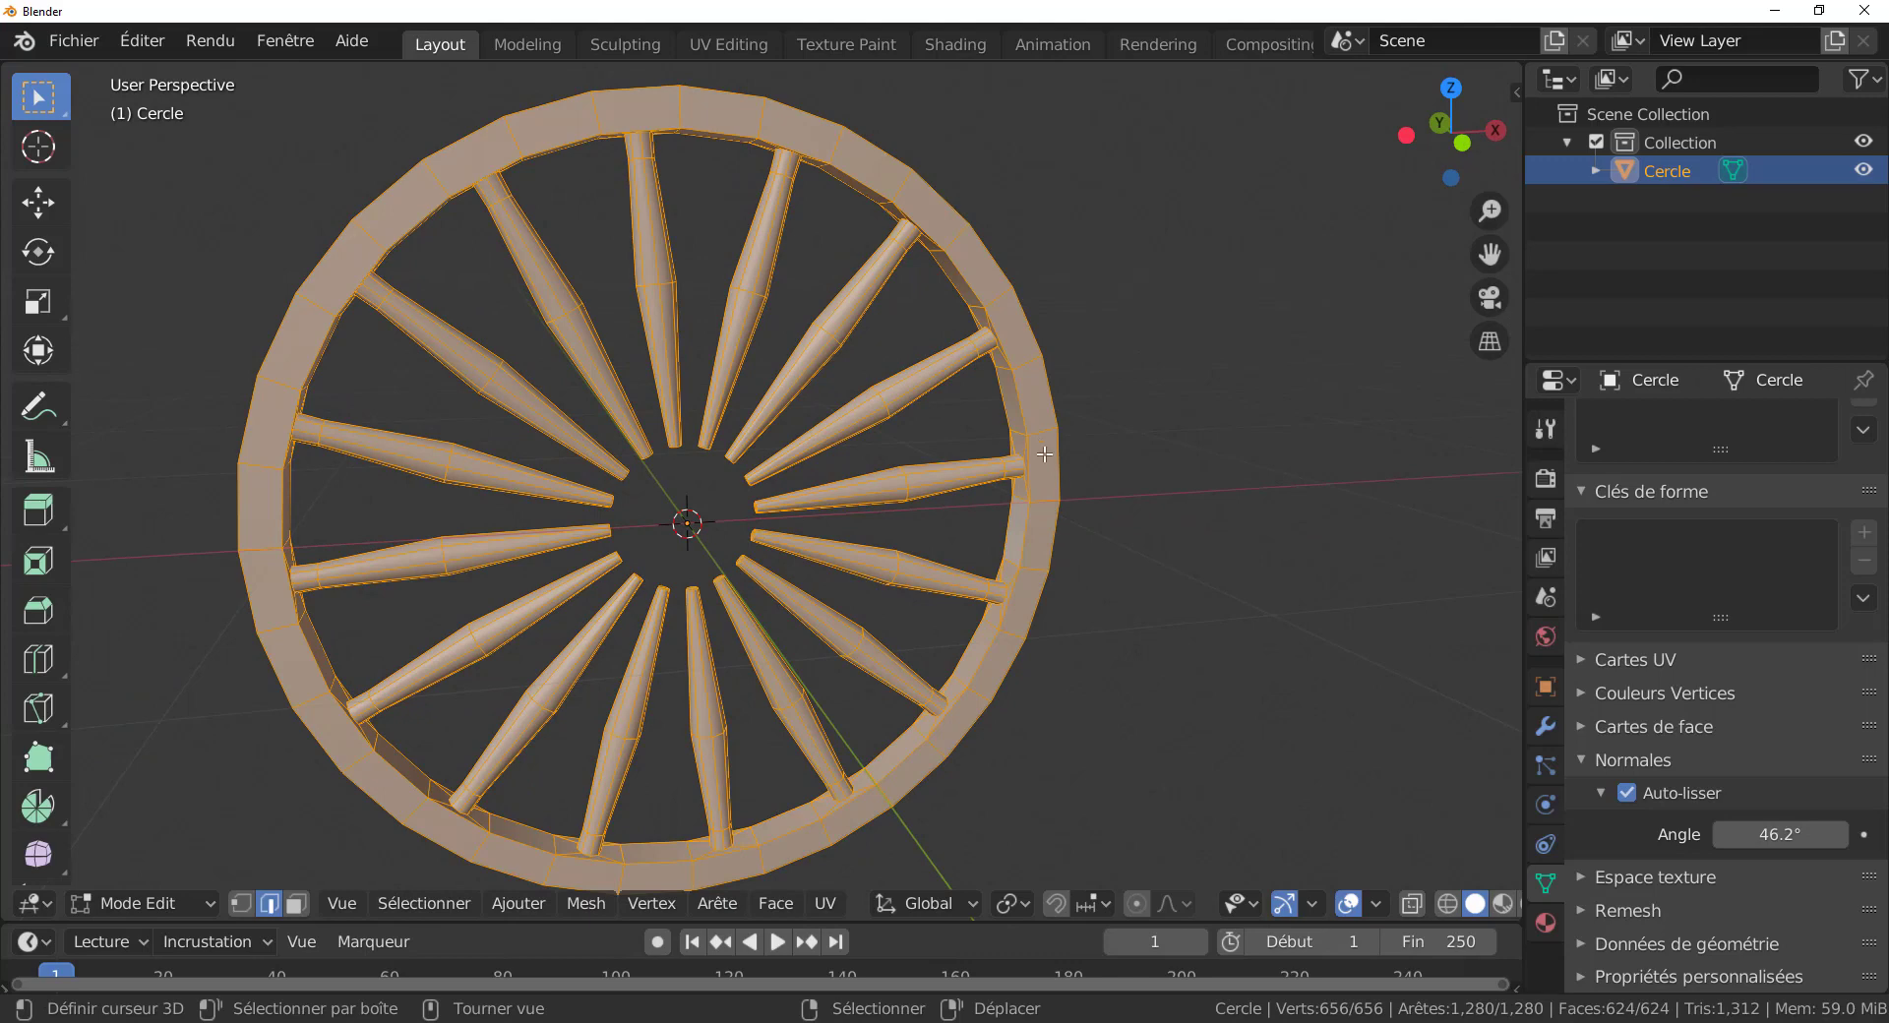
pyautogui.moveTo(1059, 550); pyautogui.dragTo(945, 552, button='middle')
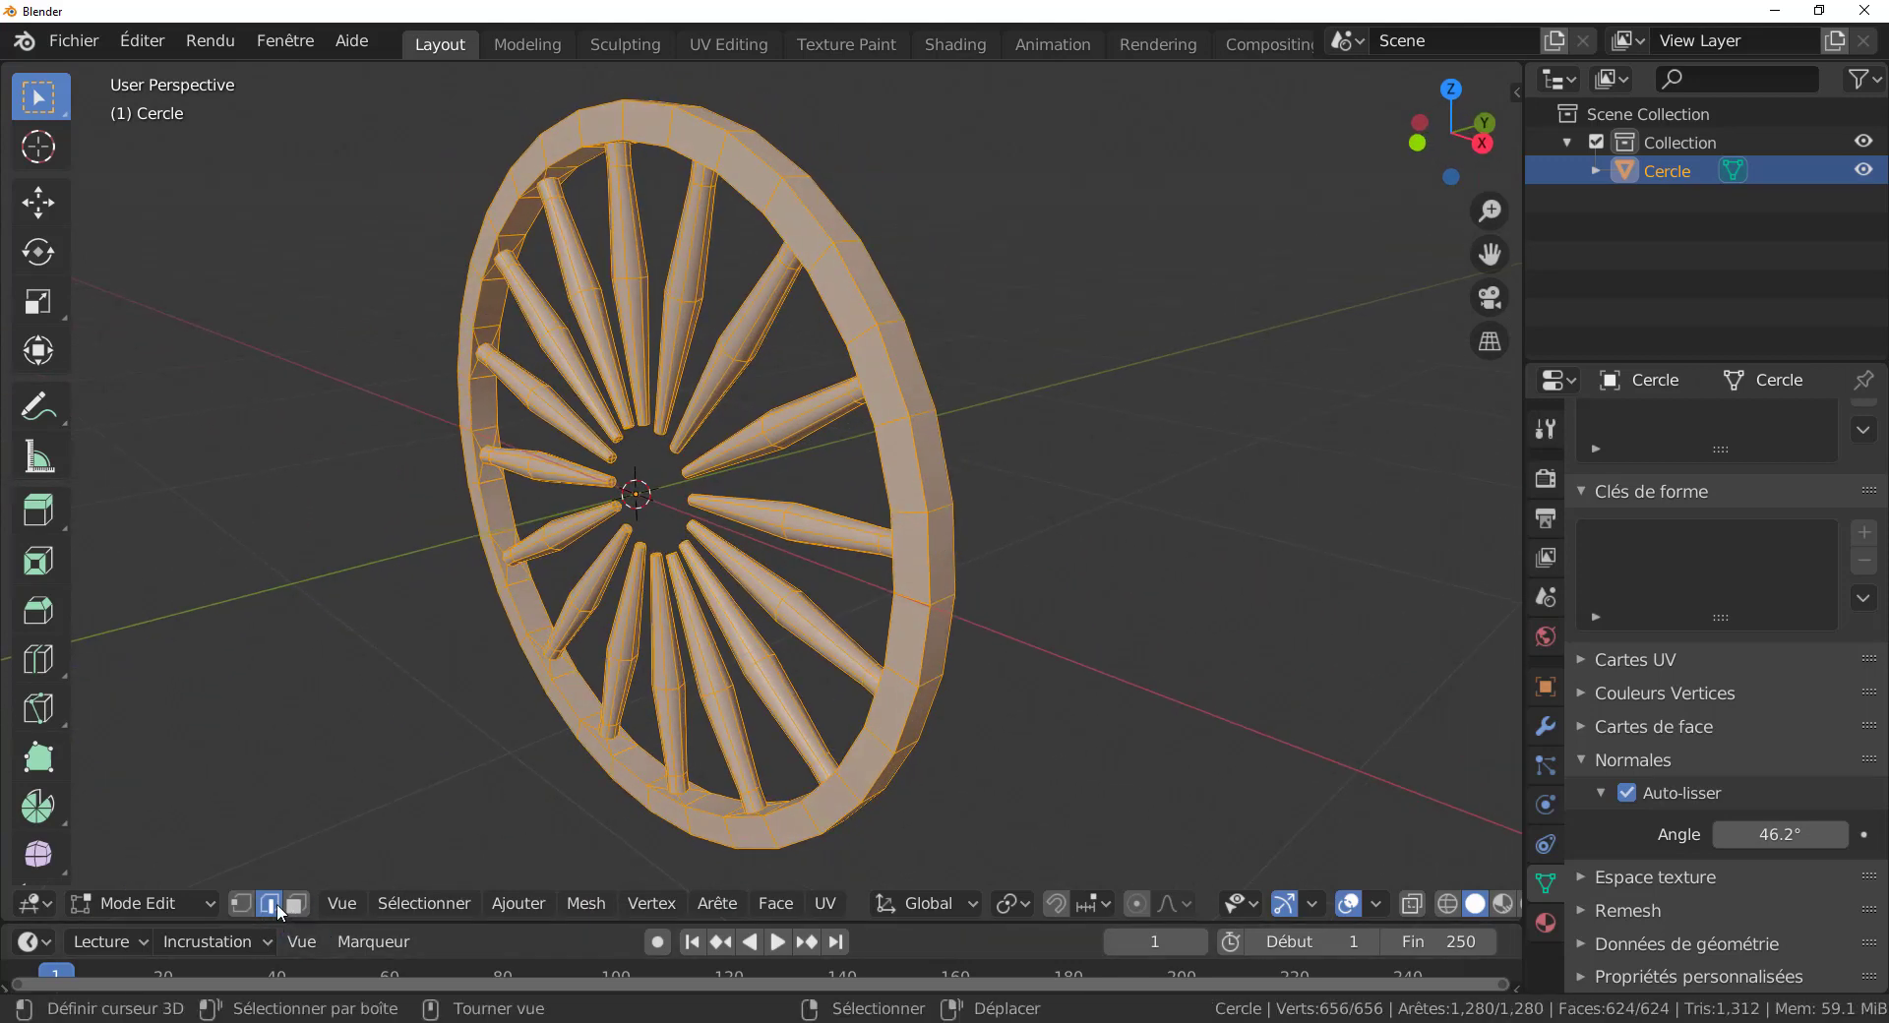
pyautogui.keyDown('alt'); pyautogui.click(935, 548); pyautogui.keyUp('alt')
pyautogui.moveTo(1040, 593); pyautogui.dragTo(1013, 657, button='middle')
pyautogui.keyDown('alt'); pyautogui.keyDown('shift'); pyautogui.click(840, 573); pyautogui.keyUp('shift'); pyautogui.keyUp('alt')
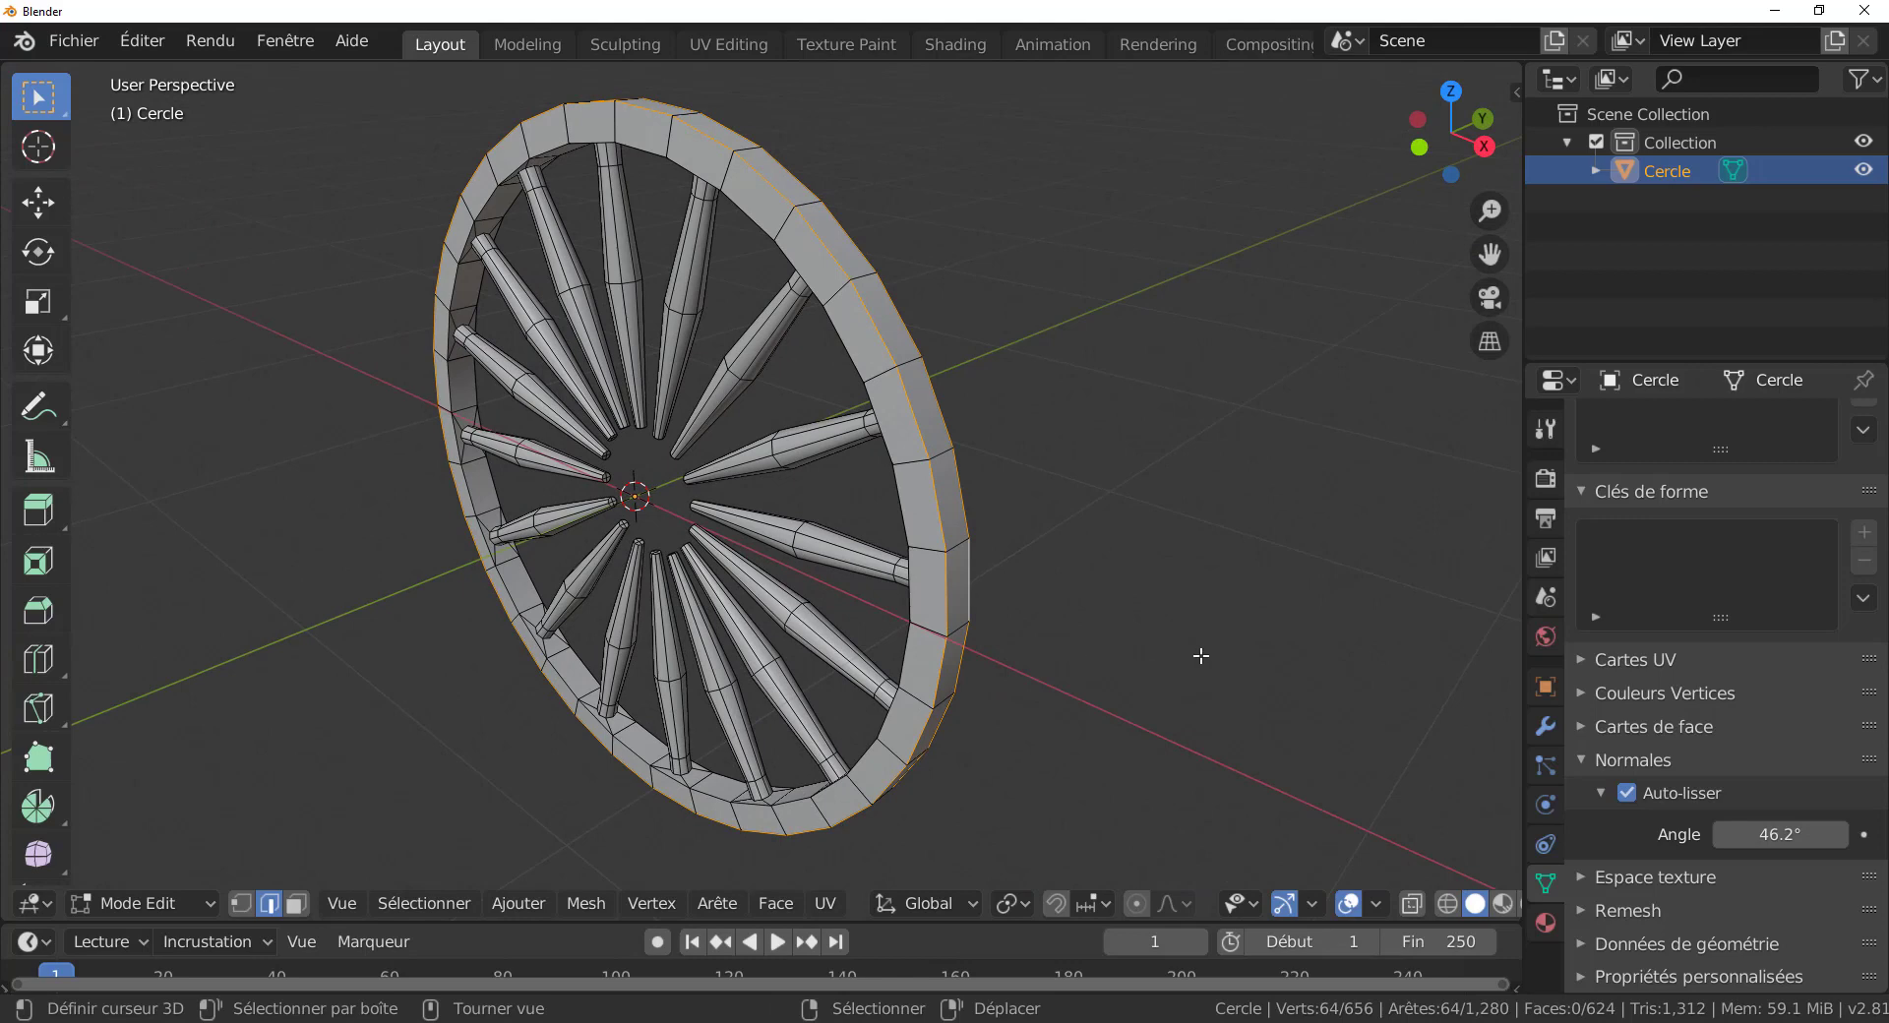
pyautogui.press('q')
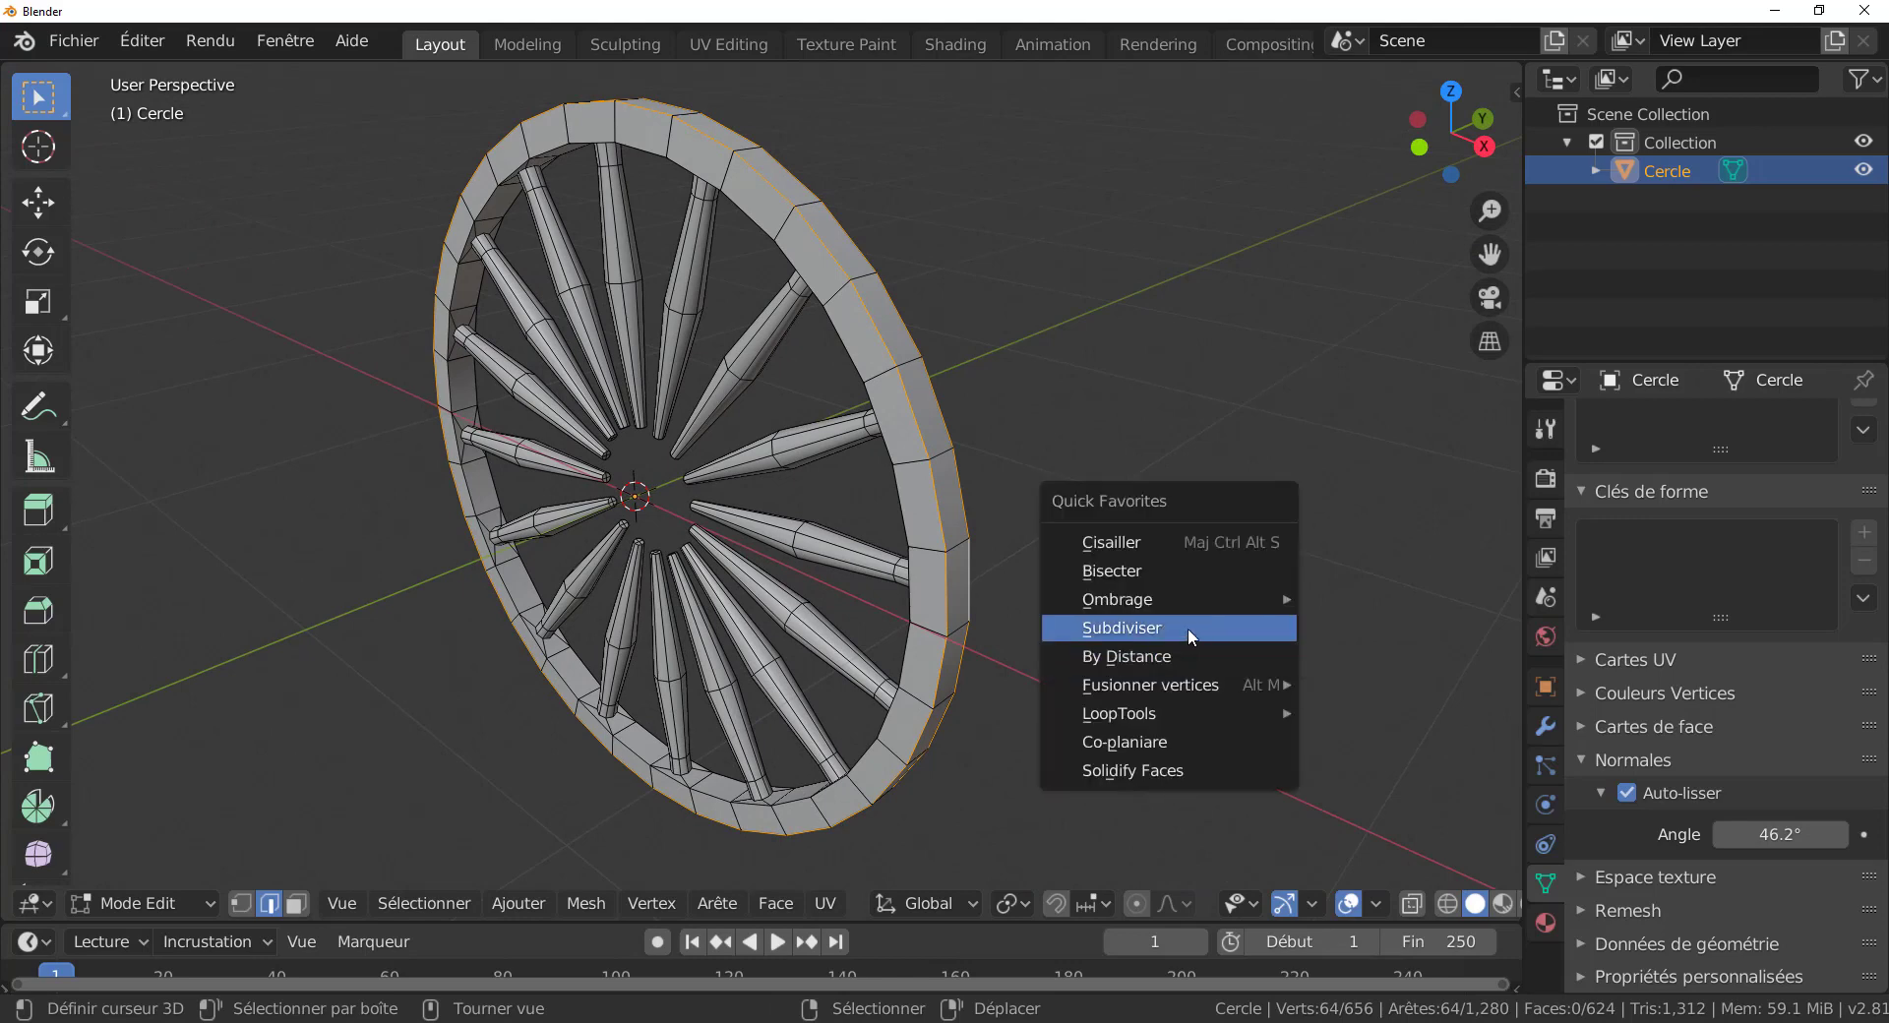
pyautogui.click(1189, 627)
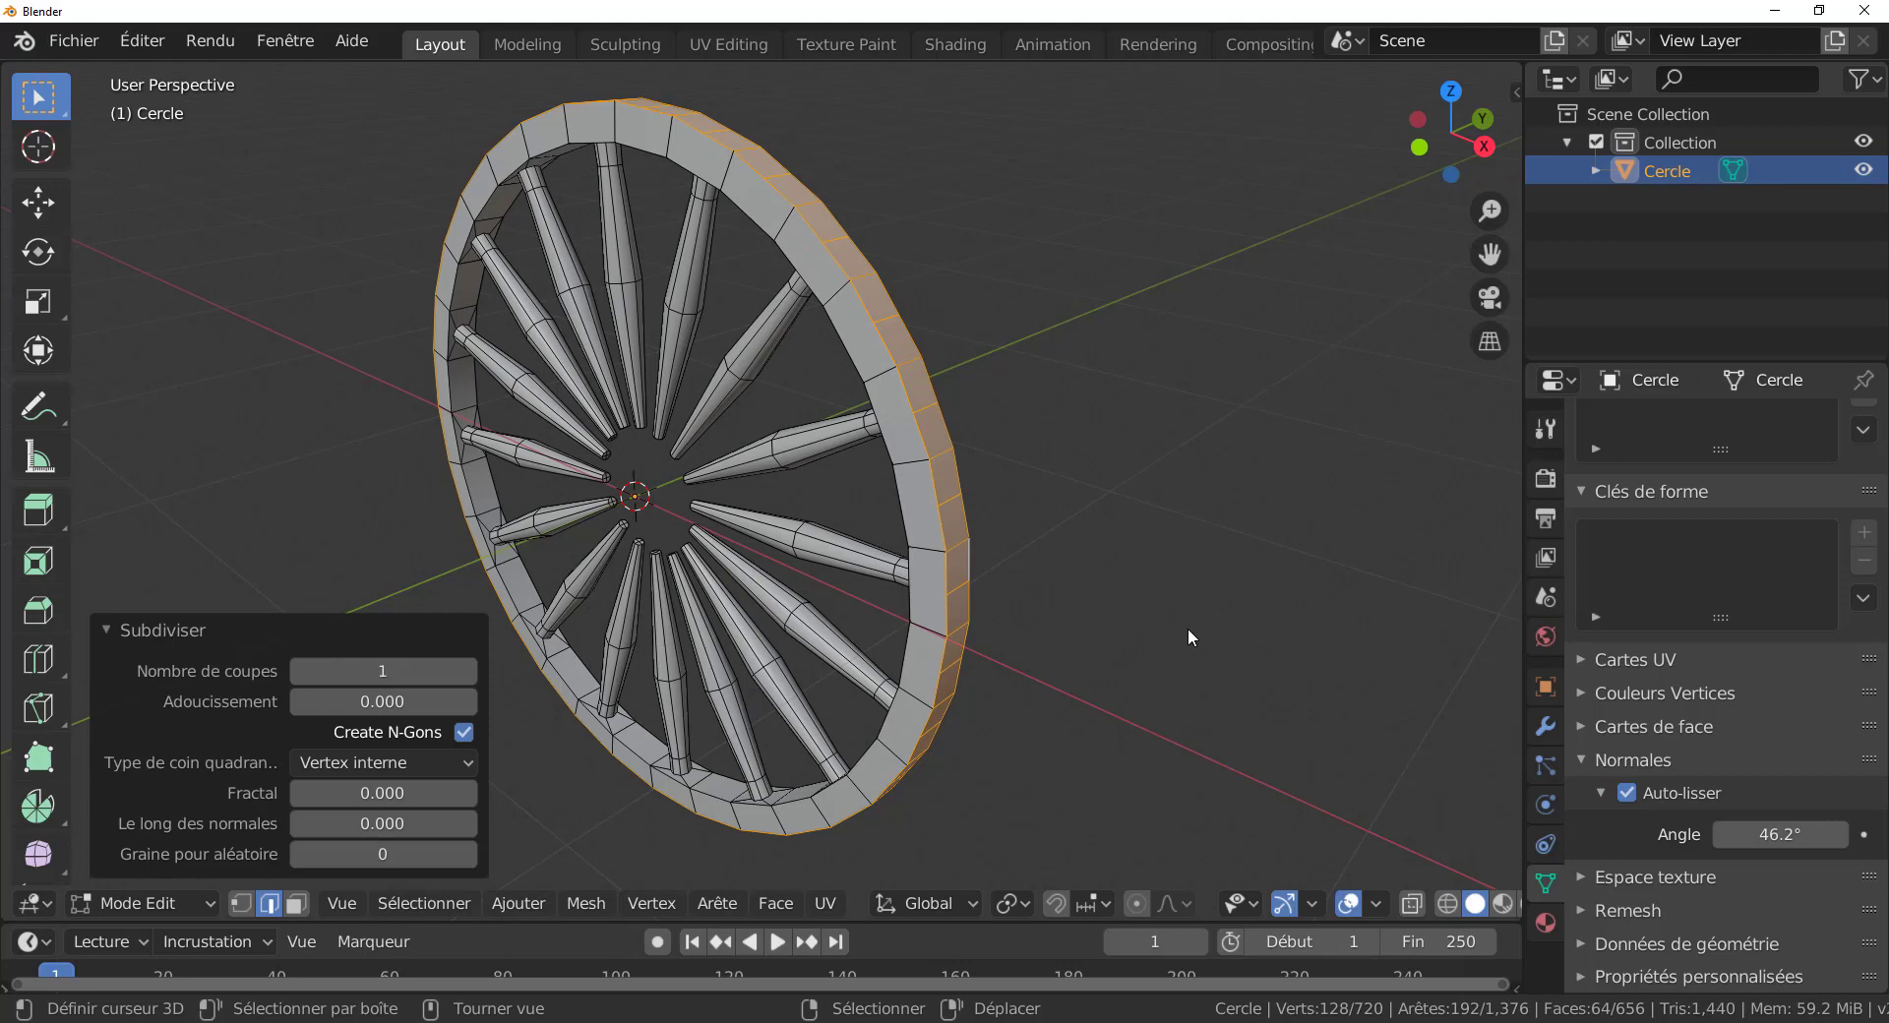
# Deselect the cross edges between the rim's two outer loops and round the loops with LoopTools Circle.
pyautogui.moveTo(1122, 663); pyautogui.dragTo(1049, 660, button='middle')
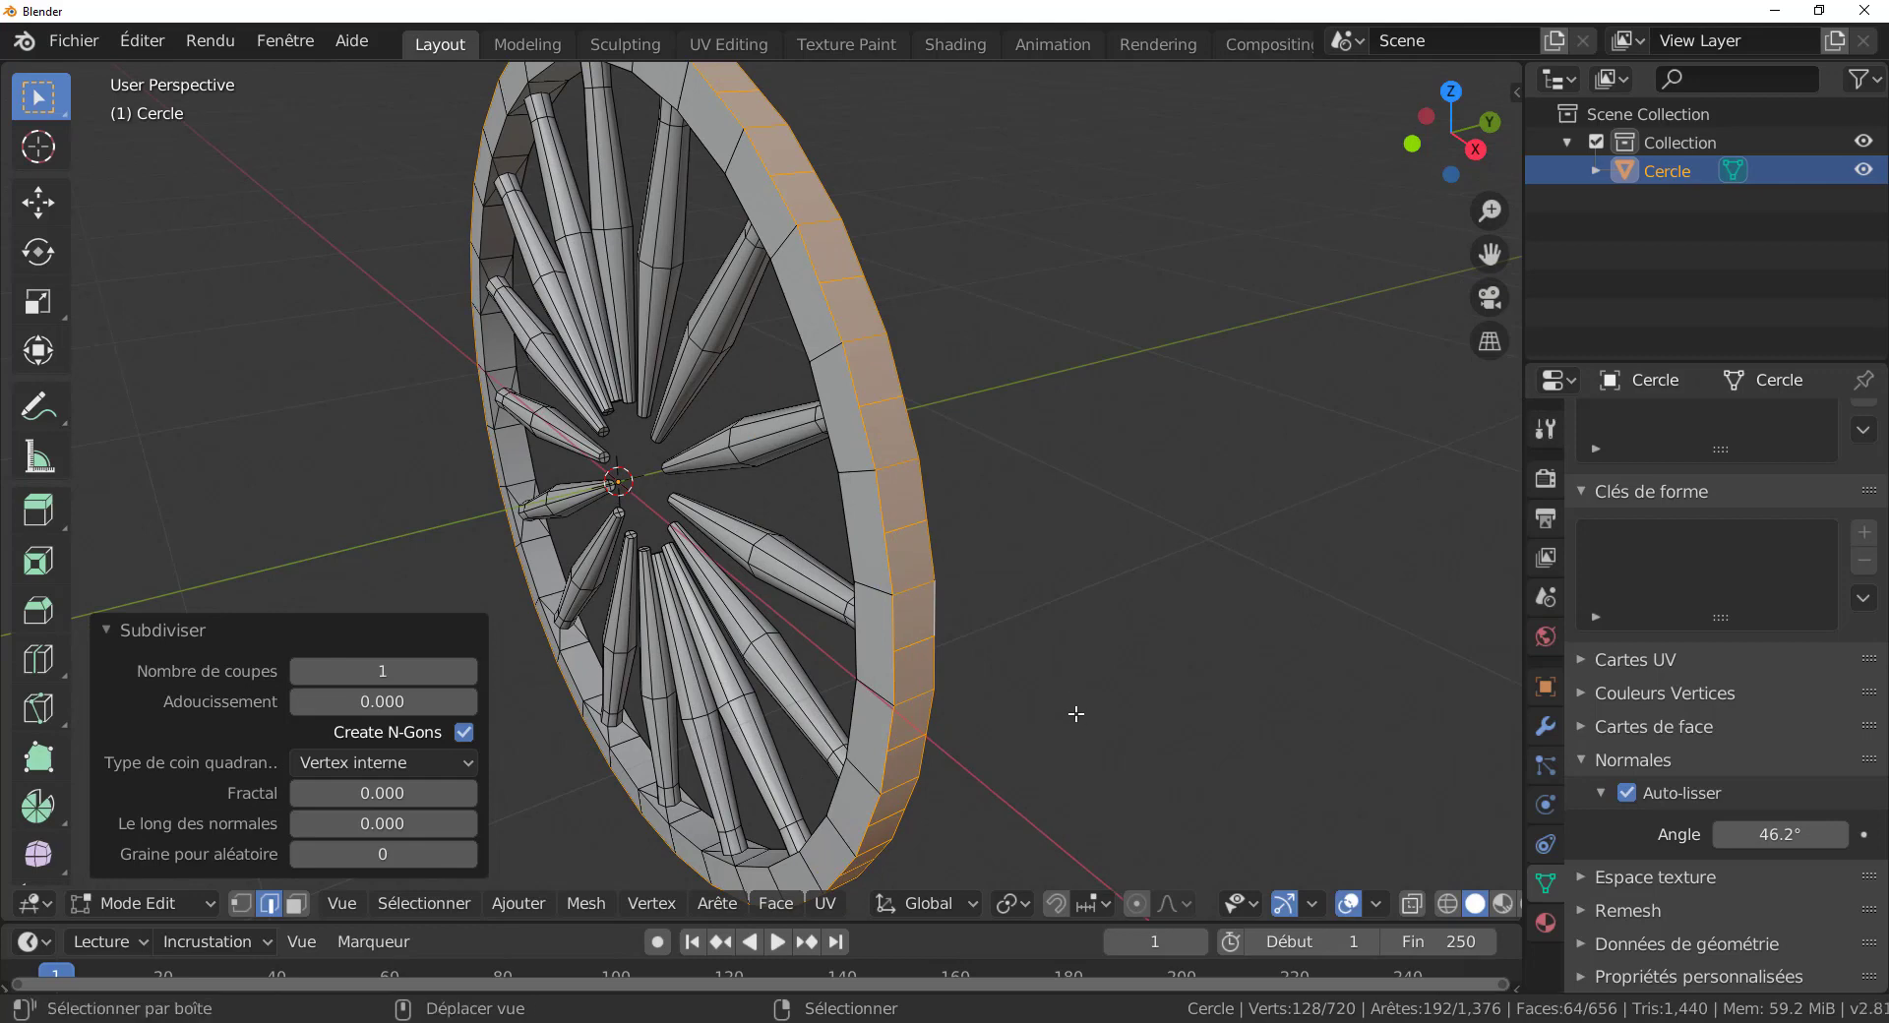
pyautogui.keyDown('shift'); pyautogui.moveTo(1075, 714); pyautogui.dragTo(999, 624, button='middle'); pyautogui.keyUp('shift')
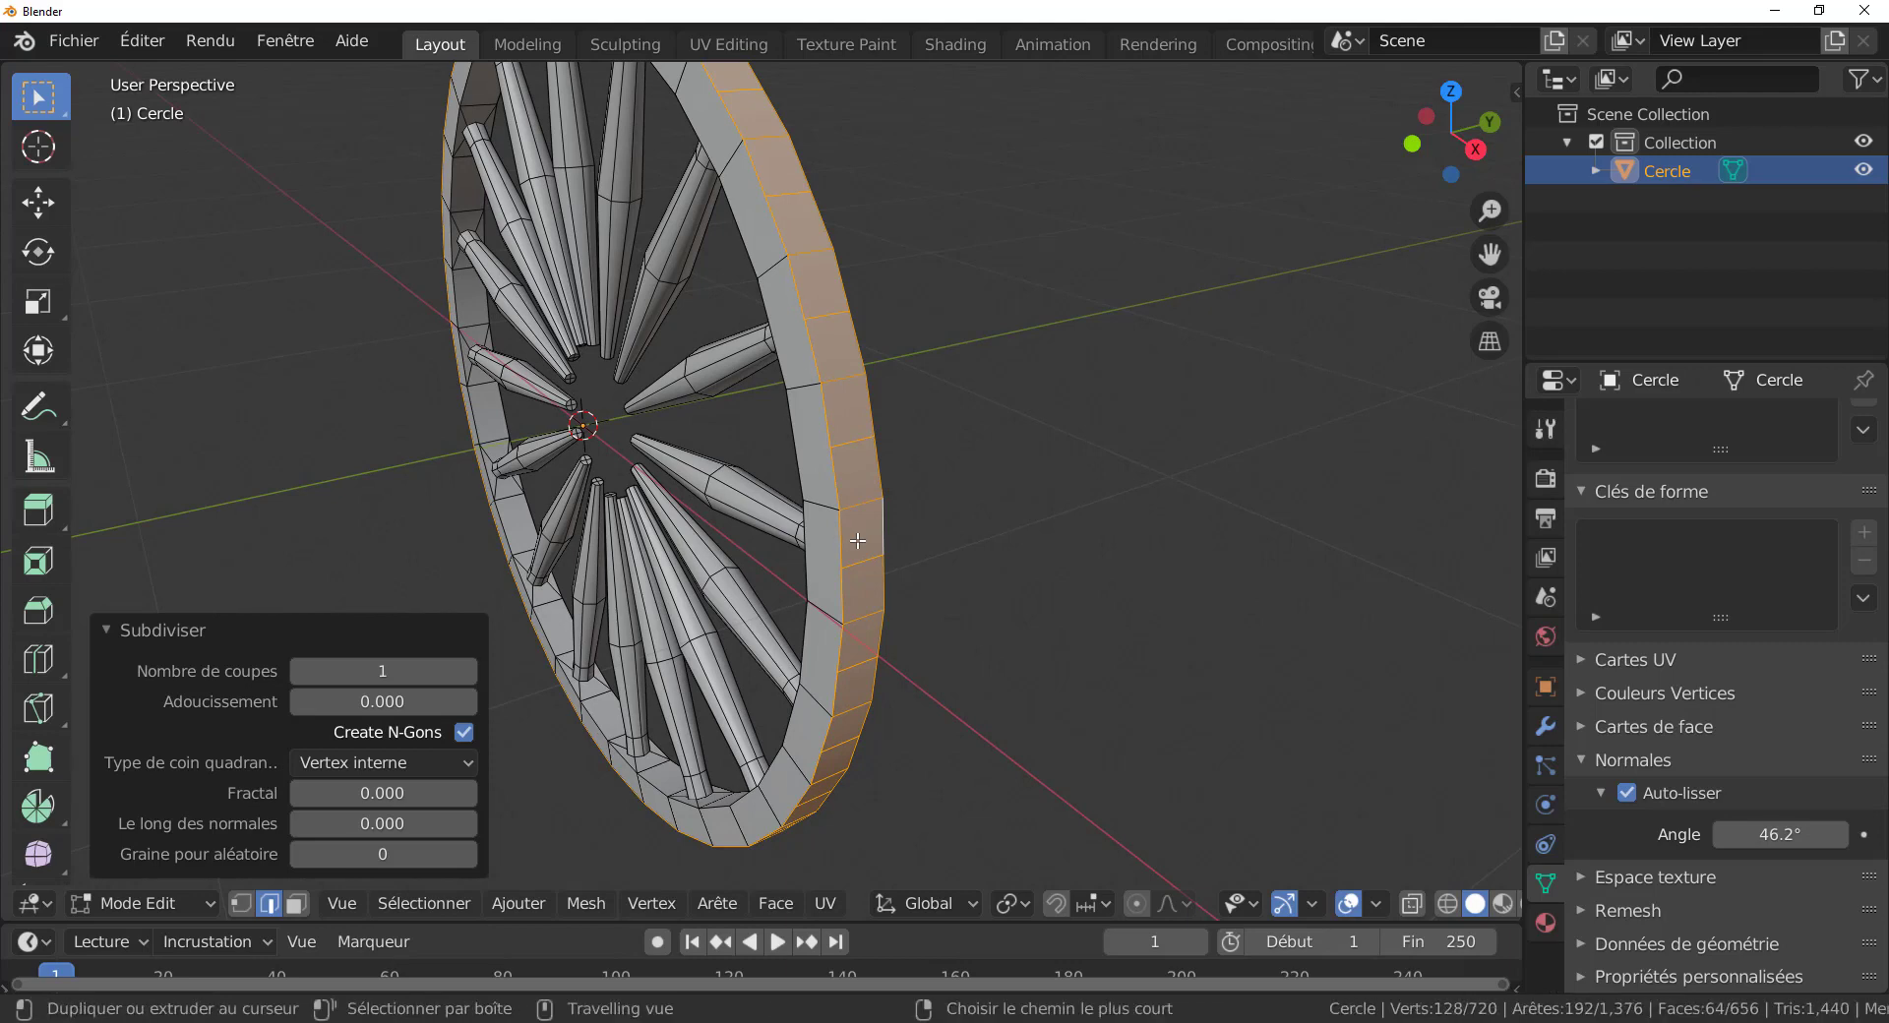
pyautogui.keyDown('ctrl'); pyautogui.keyDown('alt'); pyautogui.click(858, 510); pyautogui.keyUp('alt'); pyautogui.keyUp('ctrl')
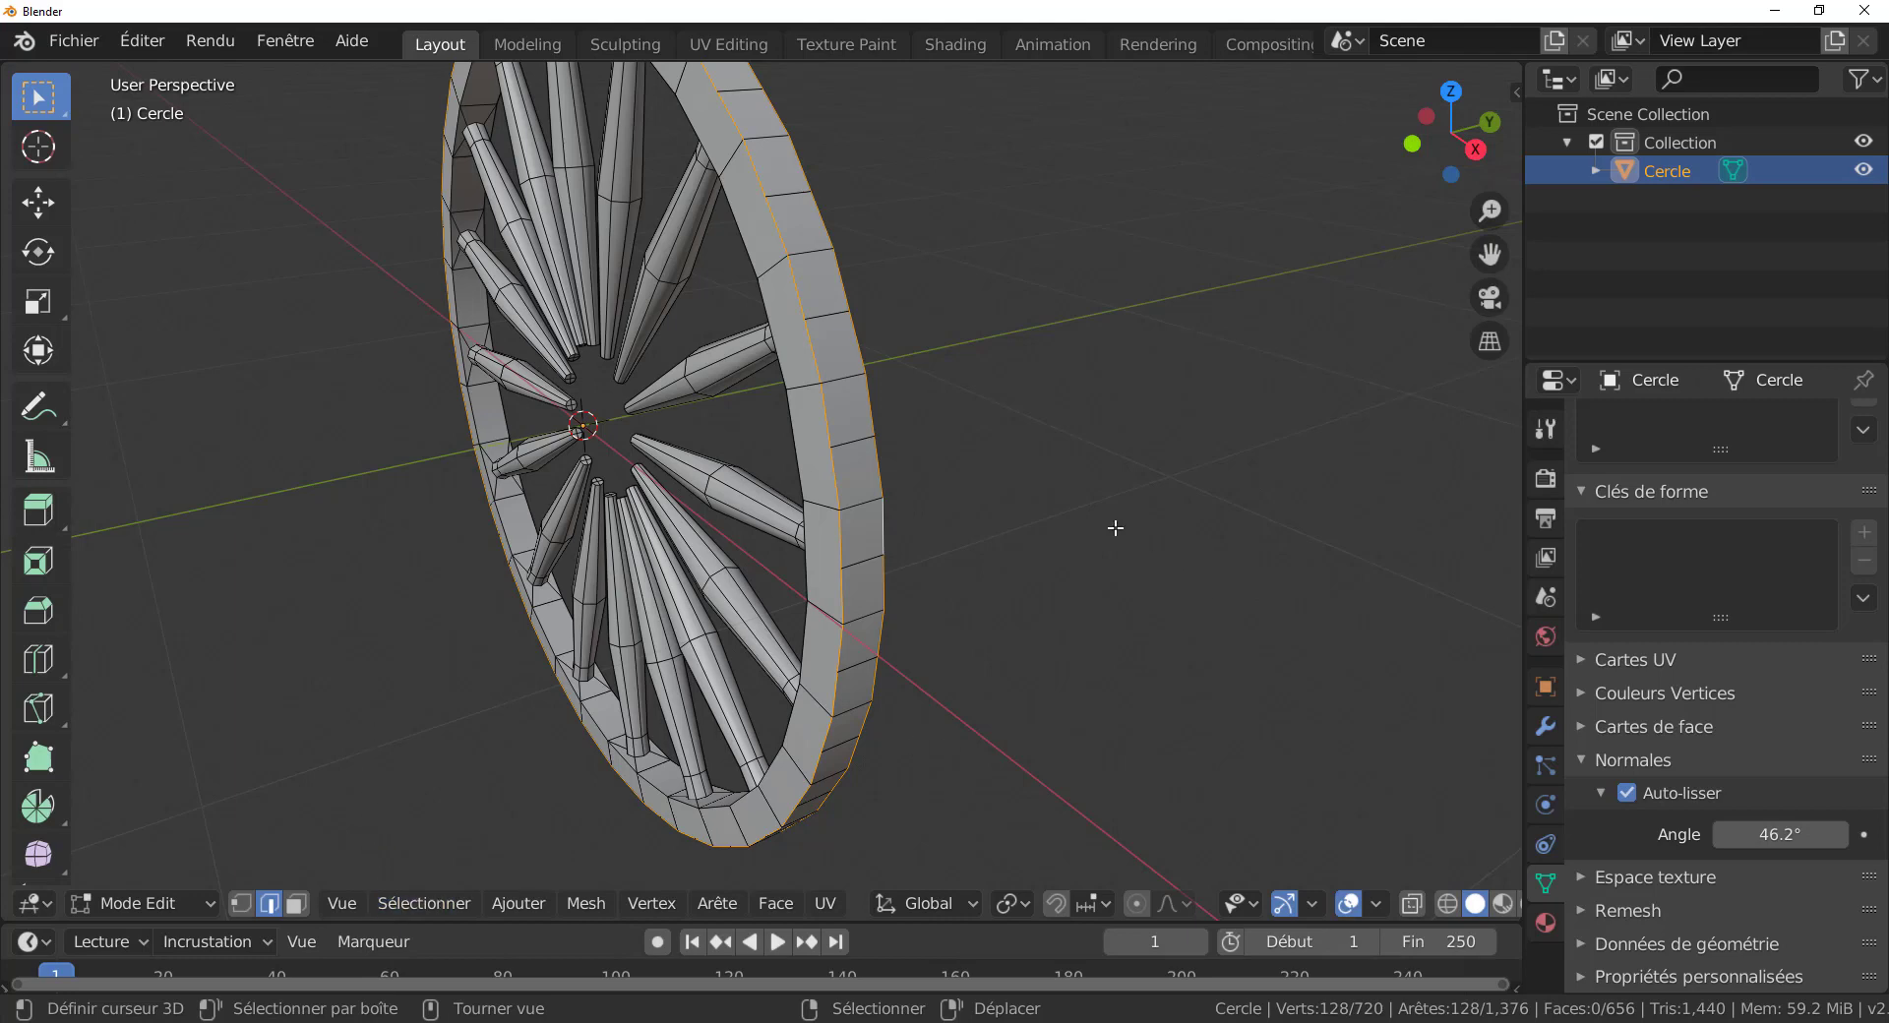
pyautogui.press('q')
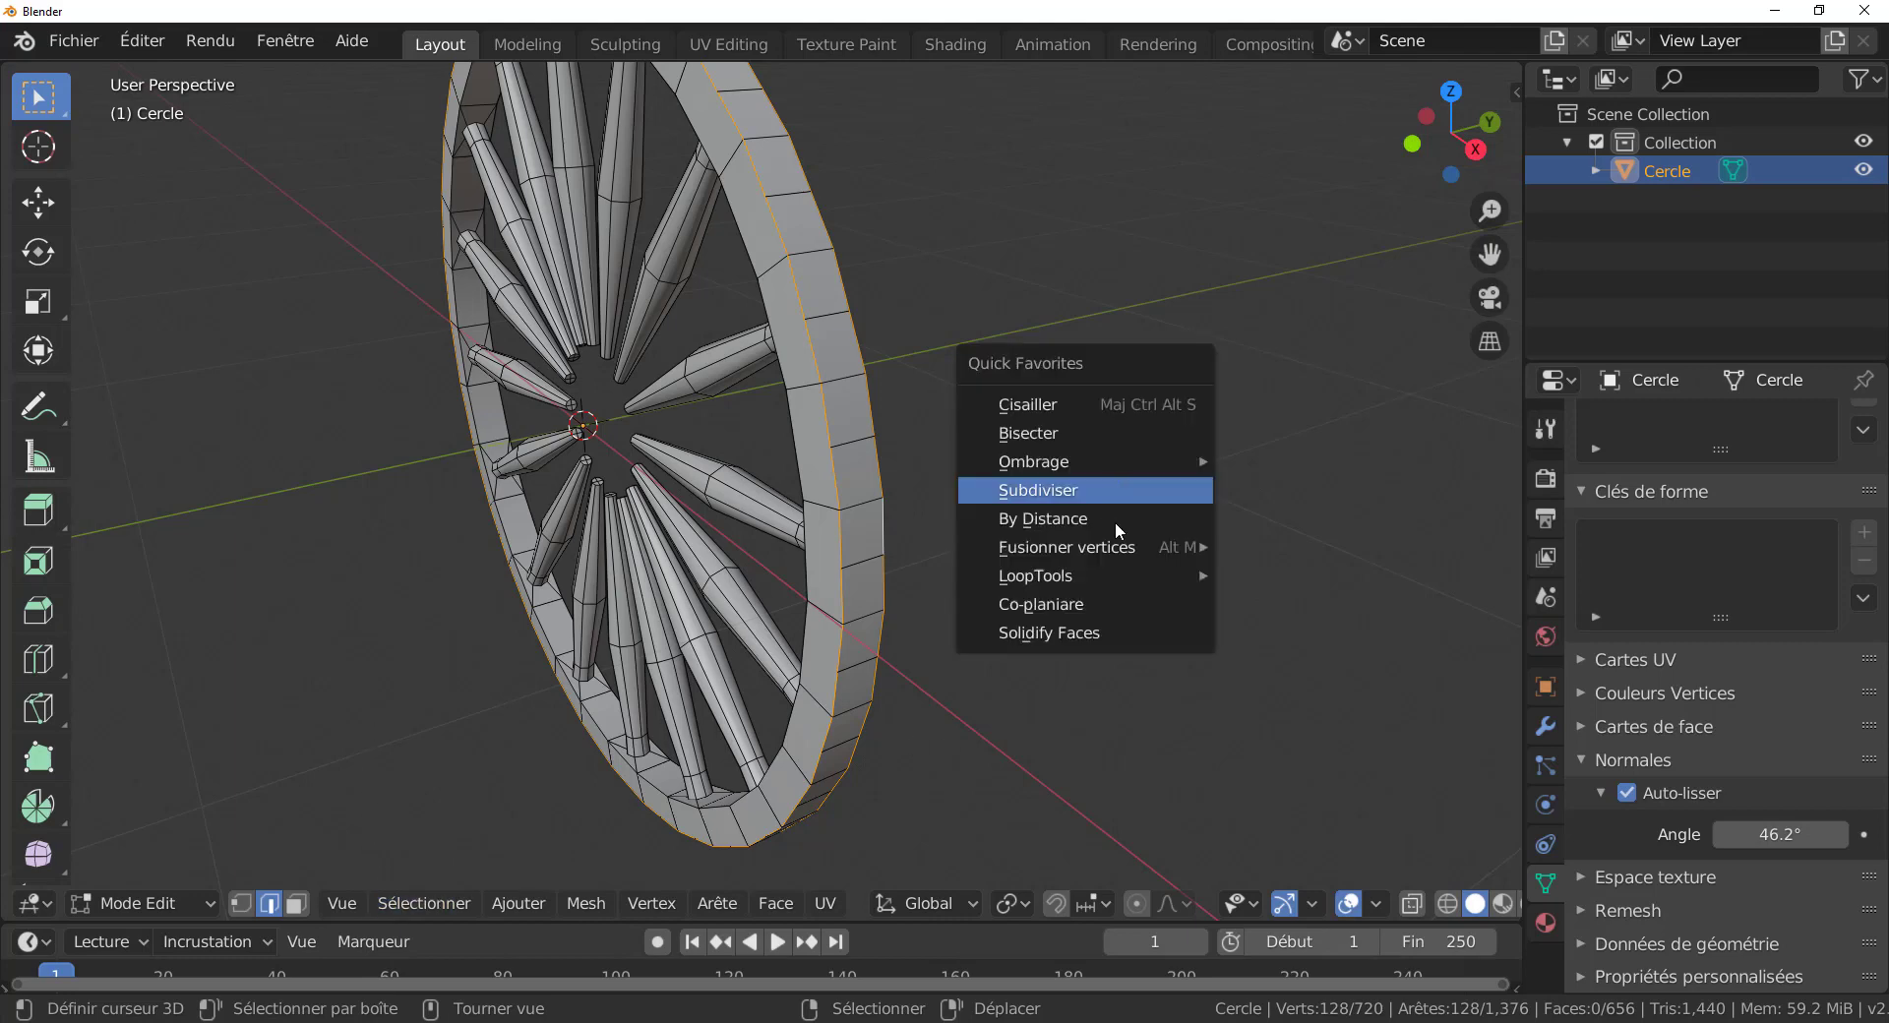
pyautogui.moveTo(1114, 573)
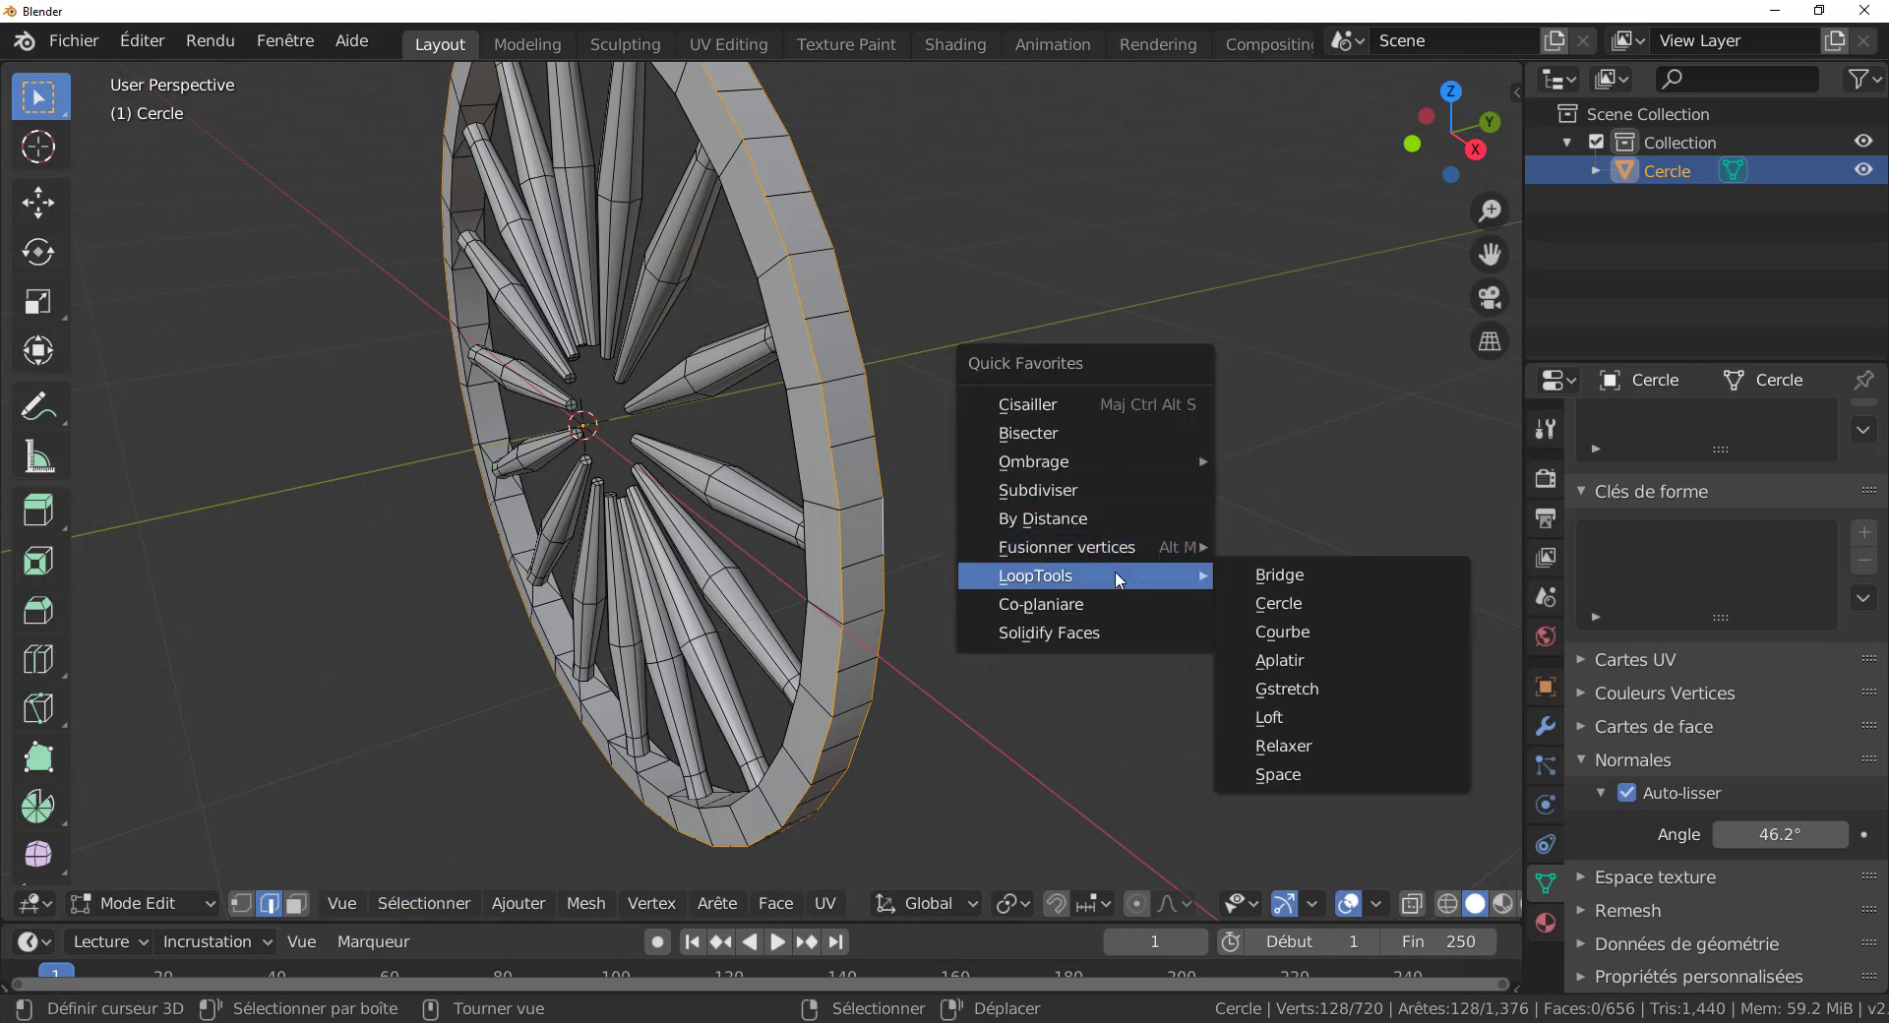
pyautogui.click(1300, 603)
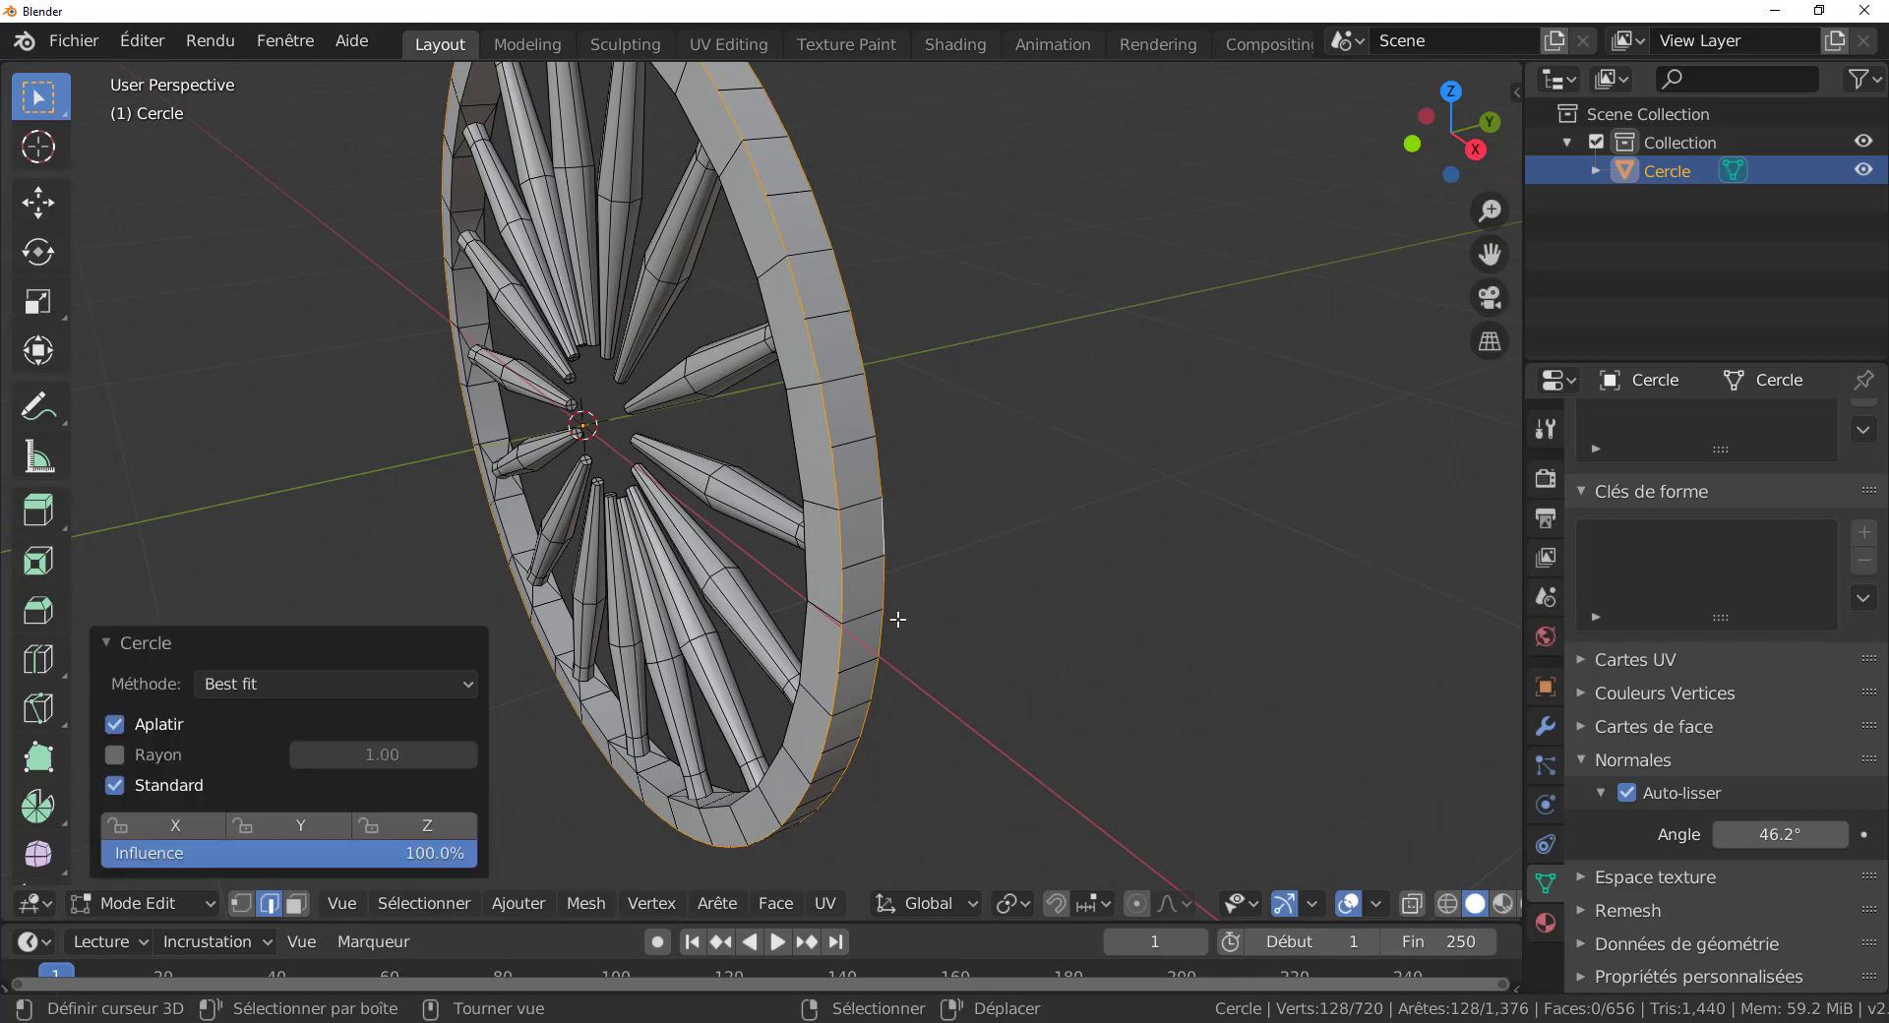
# Examine the rounded outer rim up close, comparing its shading in Object Mode with the mesh in Edit Mode.
pyautogui.scroll(2, 886, 509)
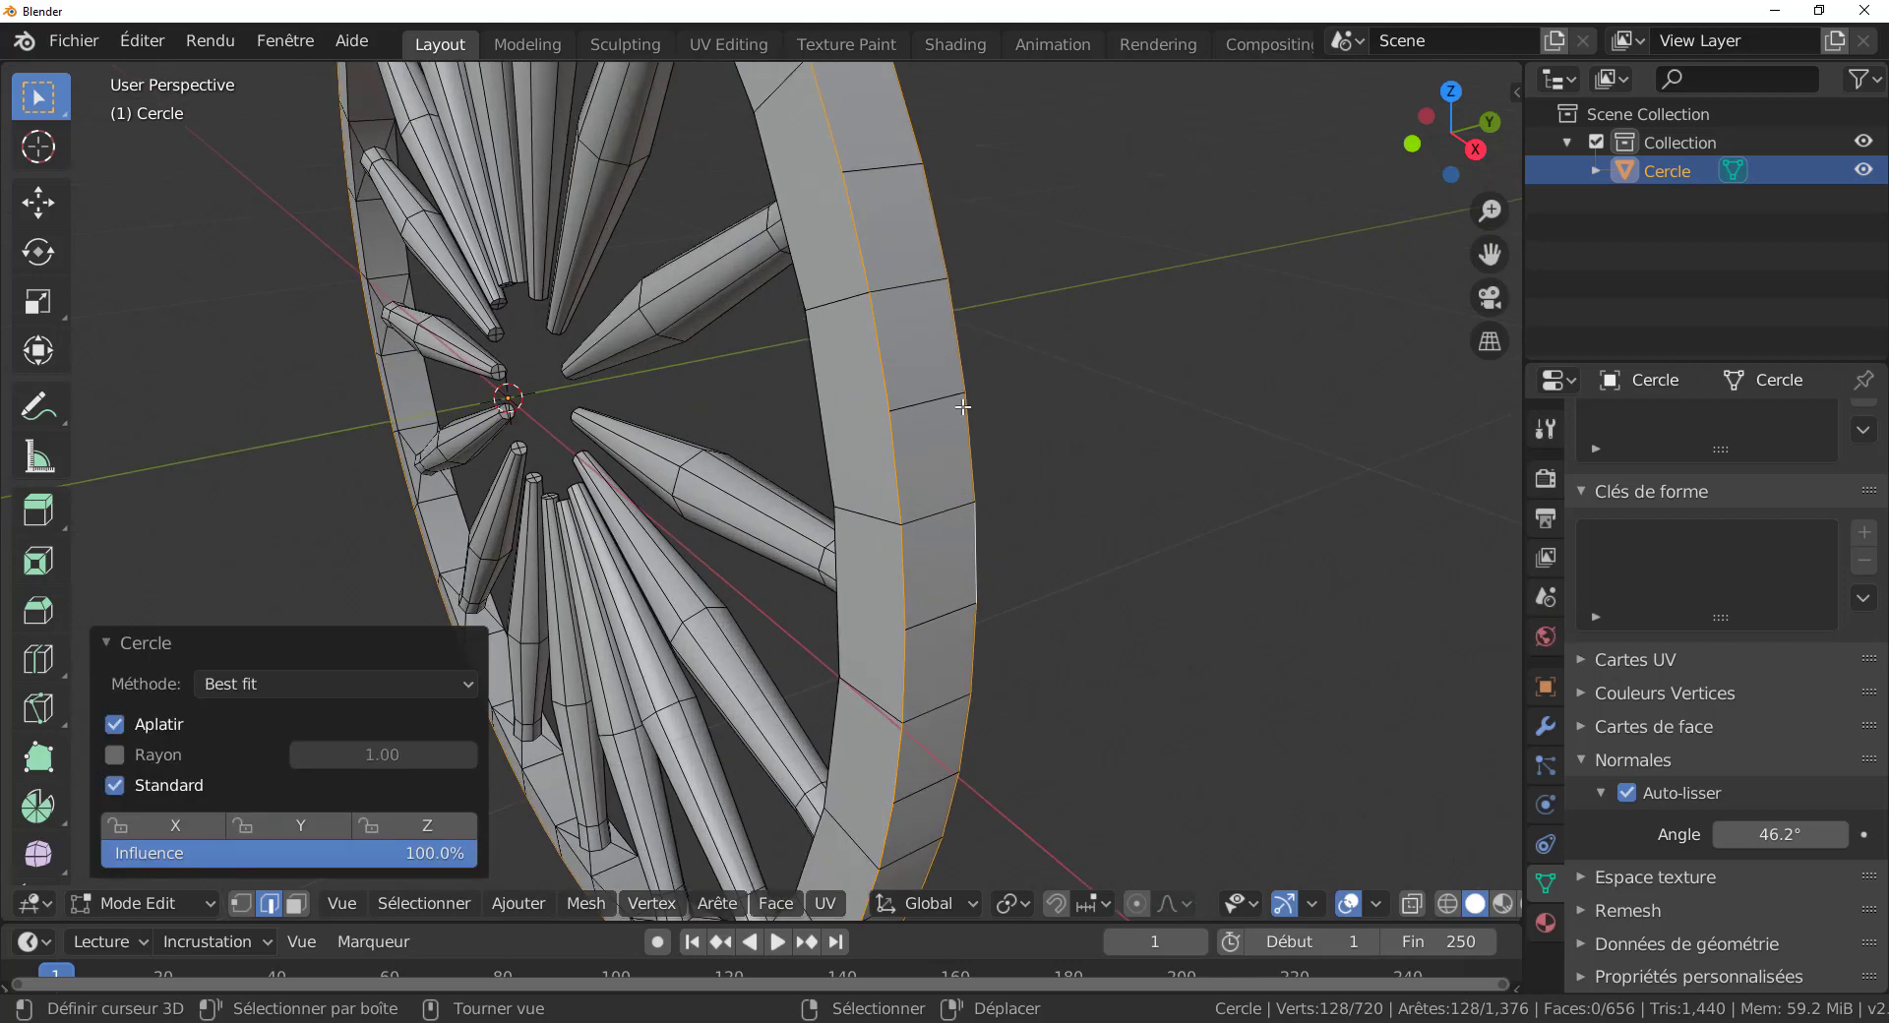
pyautogui.press('Tab')
pyautogui.scroll(-1, 941, 605)
pyautogui.scroll(1, 941, 605)
pyautogui.press('Tab')
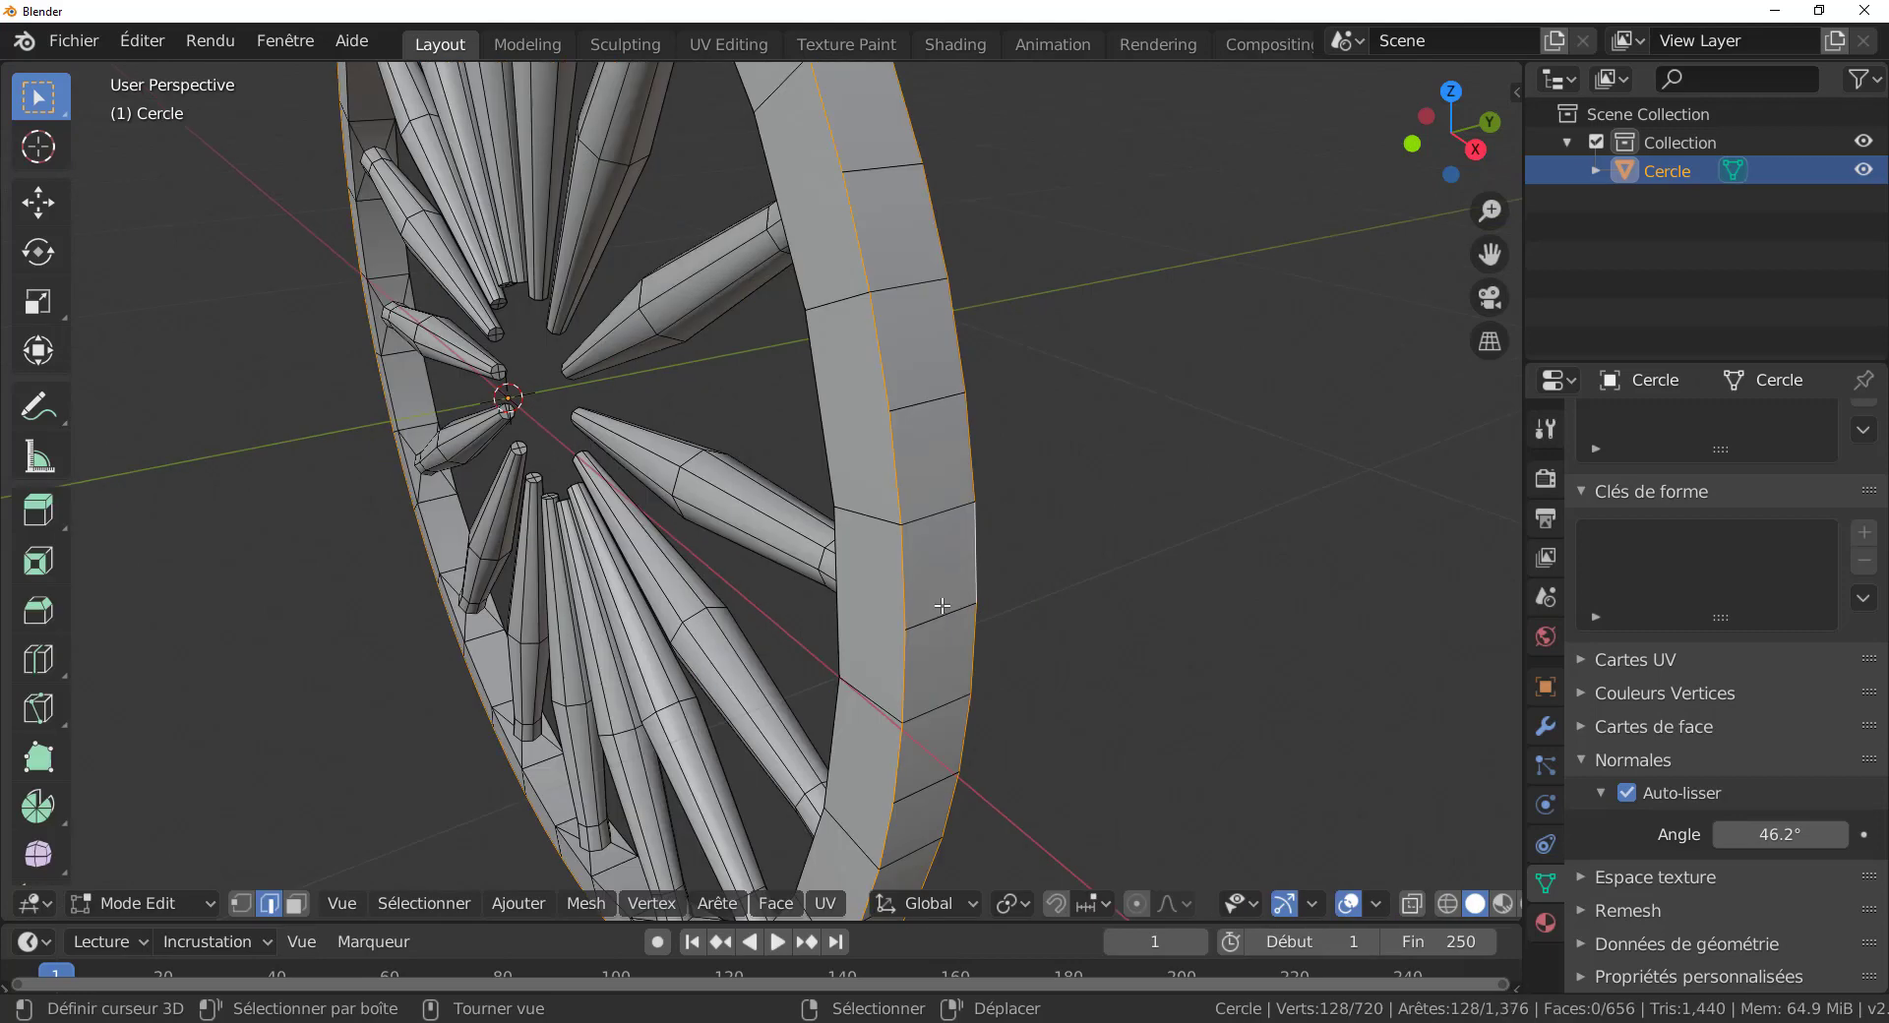
pyautogui.press('Tab')
pyautogui.scroll(-2, 755, 601)
pyautogui.press('Tab')
# Switch to face selection and turn on the face centre display in the mesh edit overlays.
pyautogui.moveTo(758, 607); pyautogui.dragTo(1013, 597, button='middle')
pyautogui.click(1049, 496)
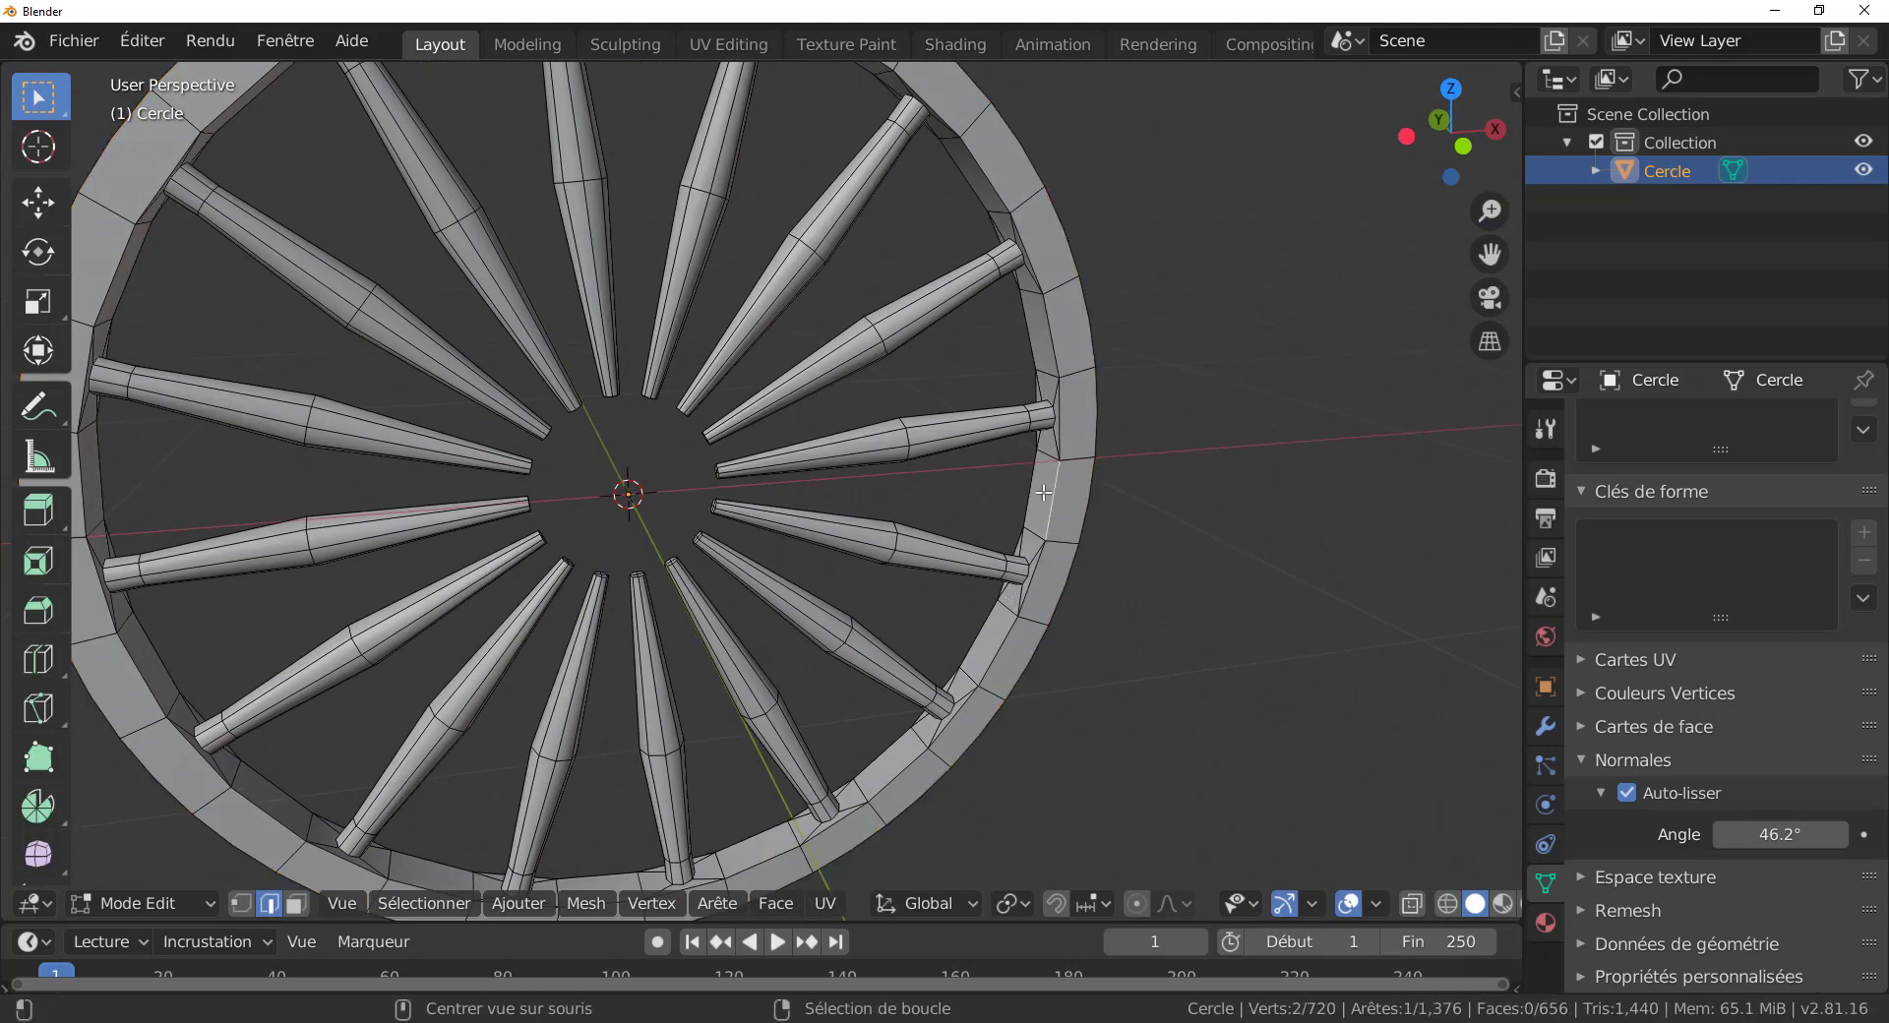
pyautogui.moveTo(1055, 500); pyautogui.dragTo(914, 478, button='middle')
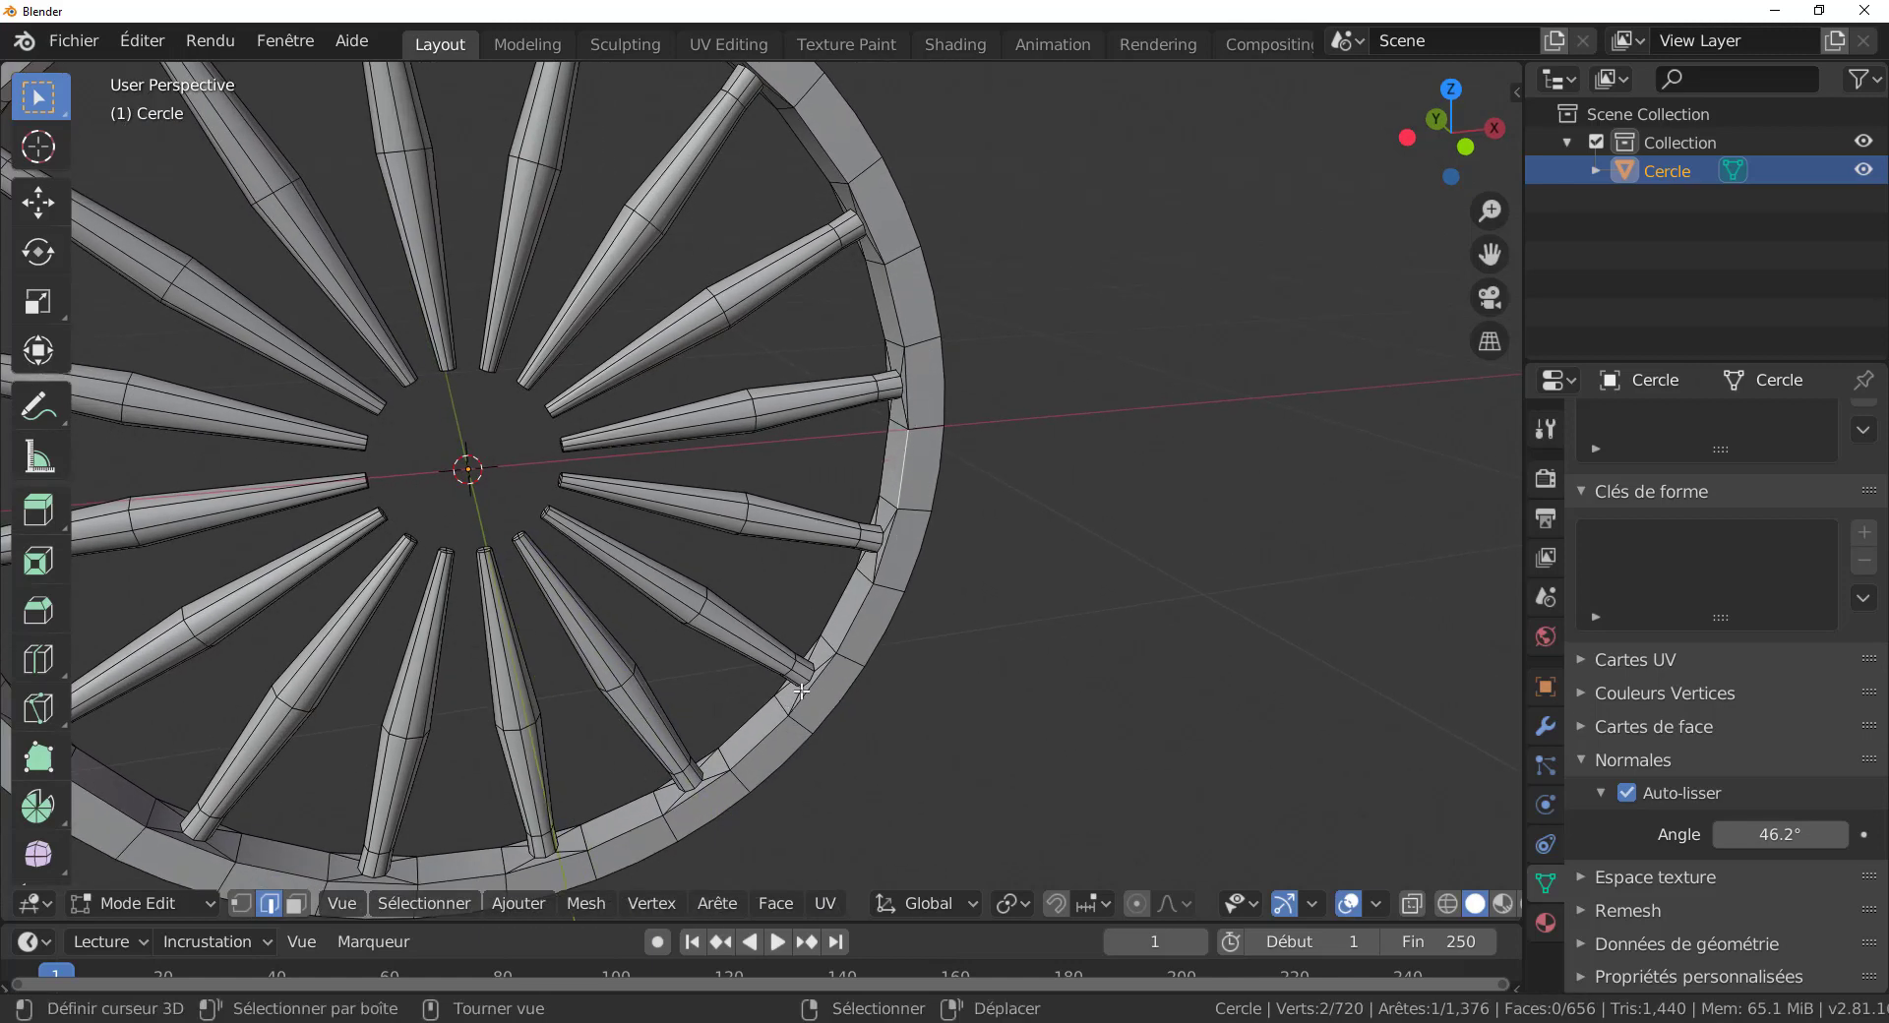
pyautogui.click(295, 903)
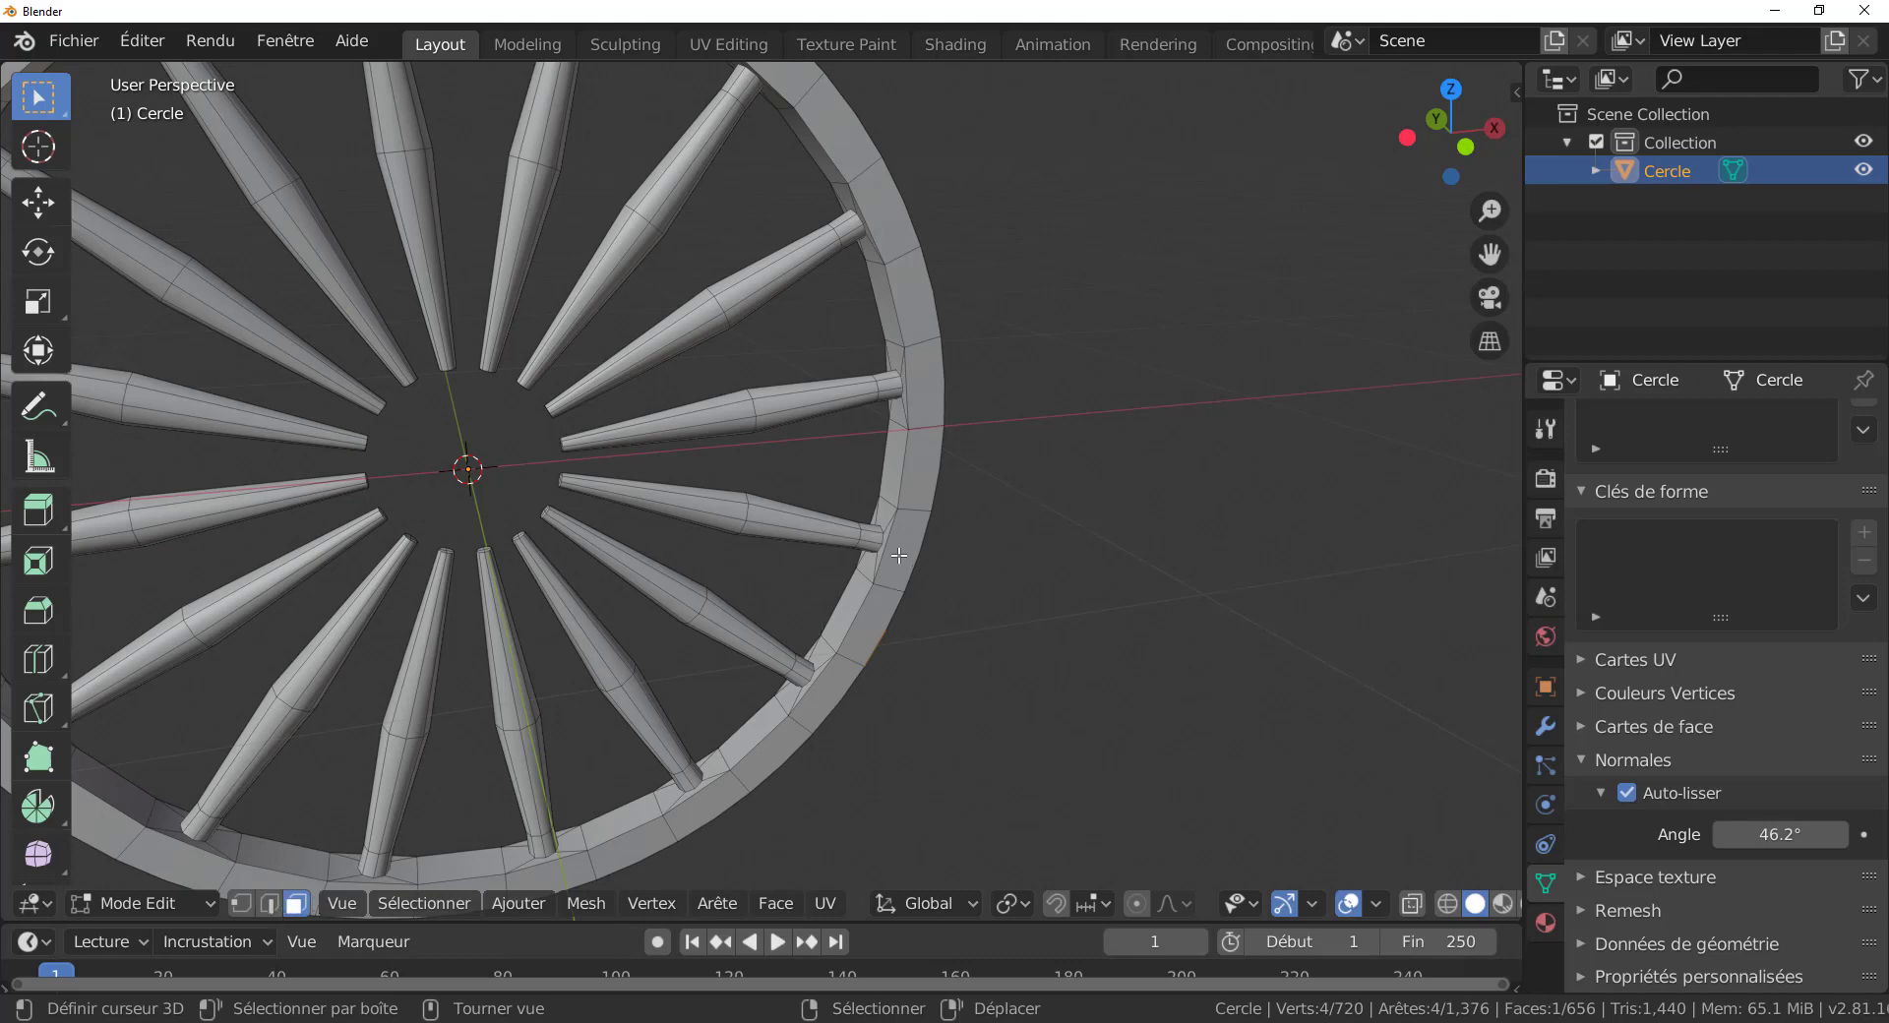
pyautogui.scroll(-2, 1452, 915)
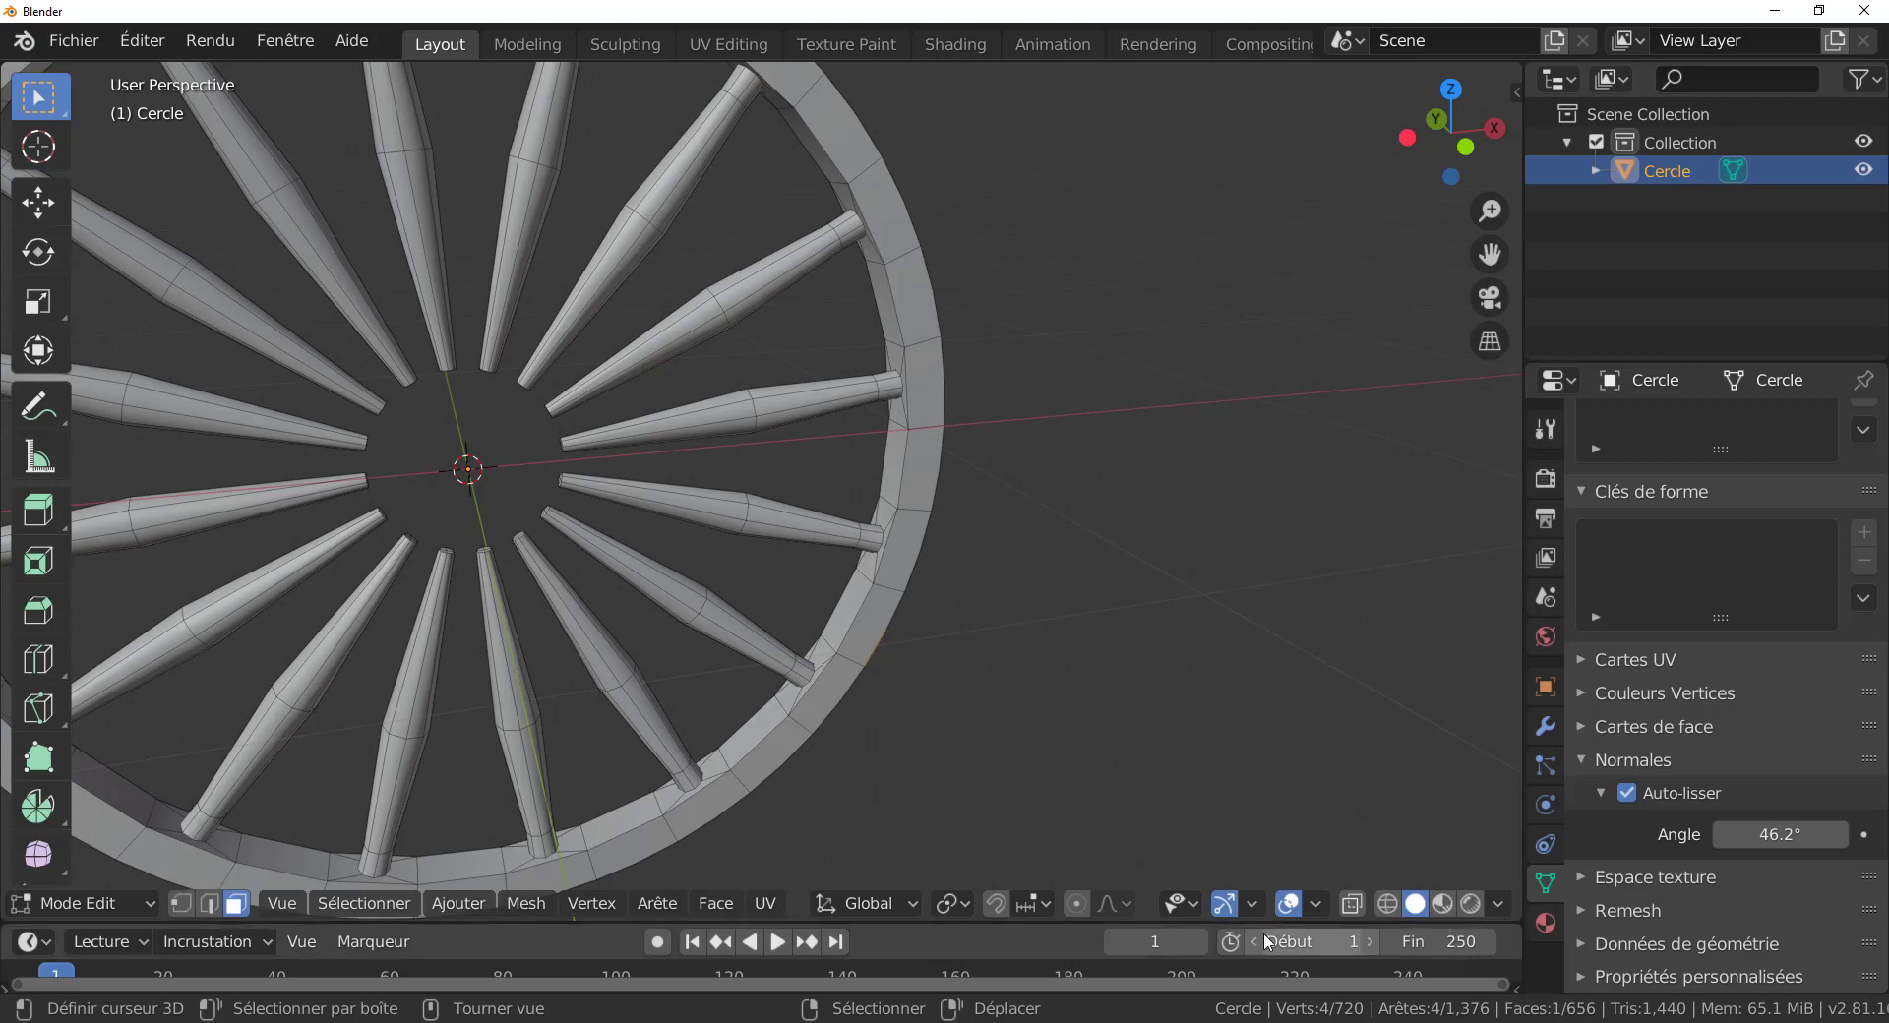
pyautogui.click(1317, 905)
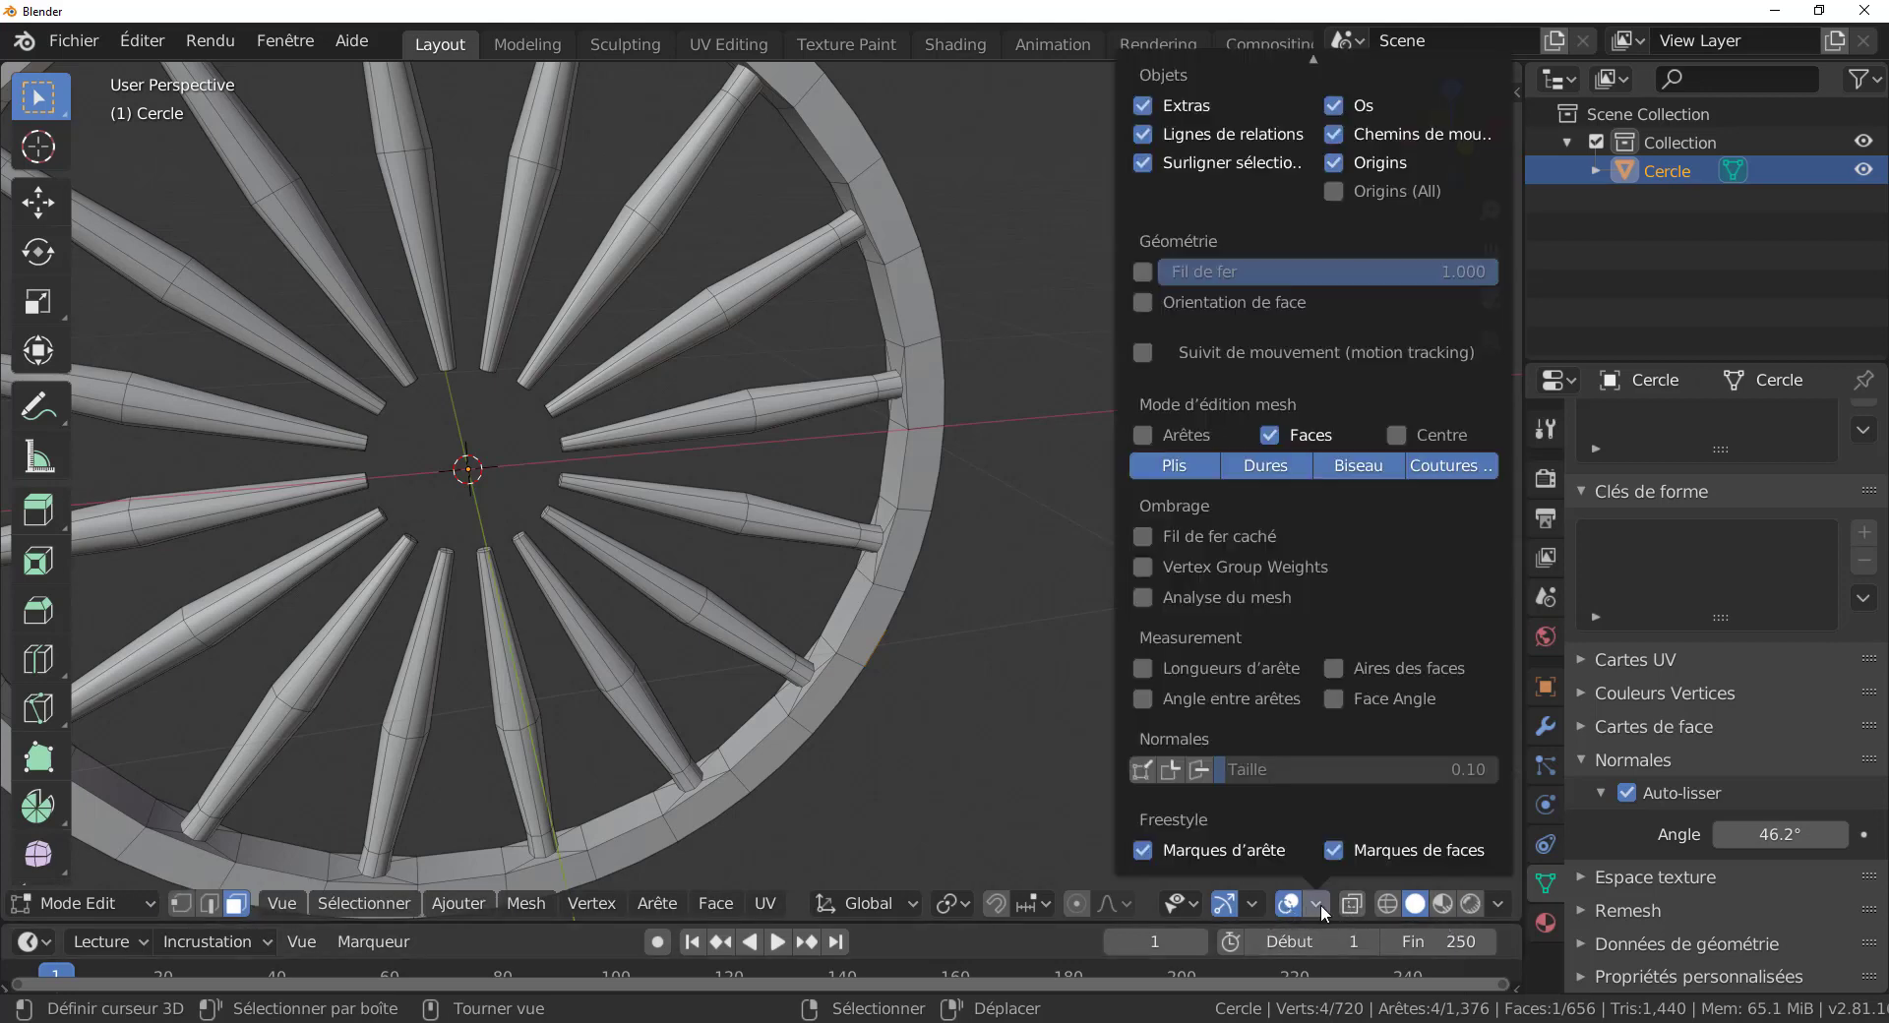
pyautogui.click(1401, 435)
# Try to select the loop of faces around the rim's flat side, starting from one face.
pyautogui.moveTo(932, 638); pyautogui.dragTo(865, 593, button='middle')
pyautogui.click(898, 519)
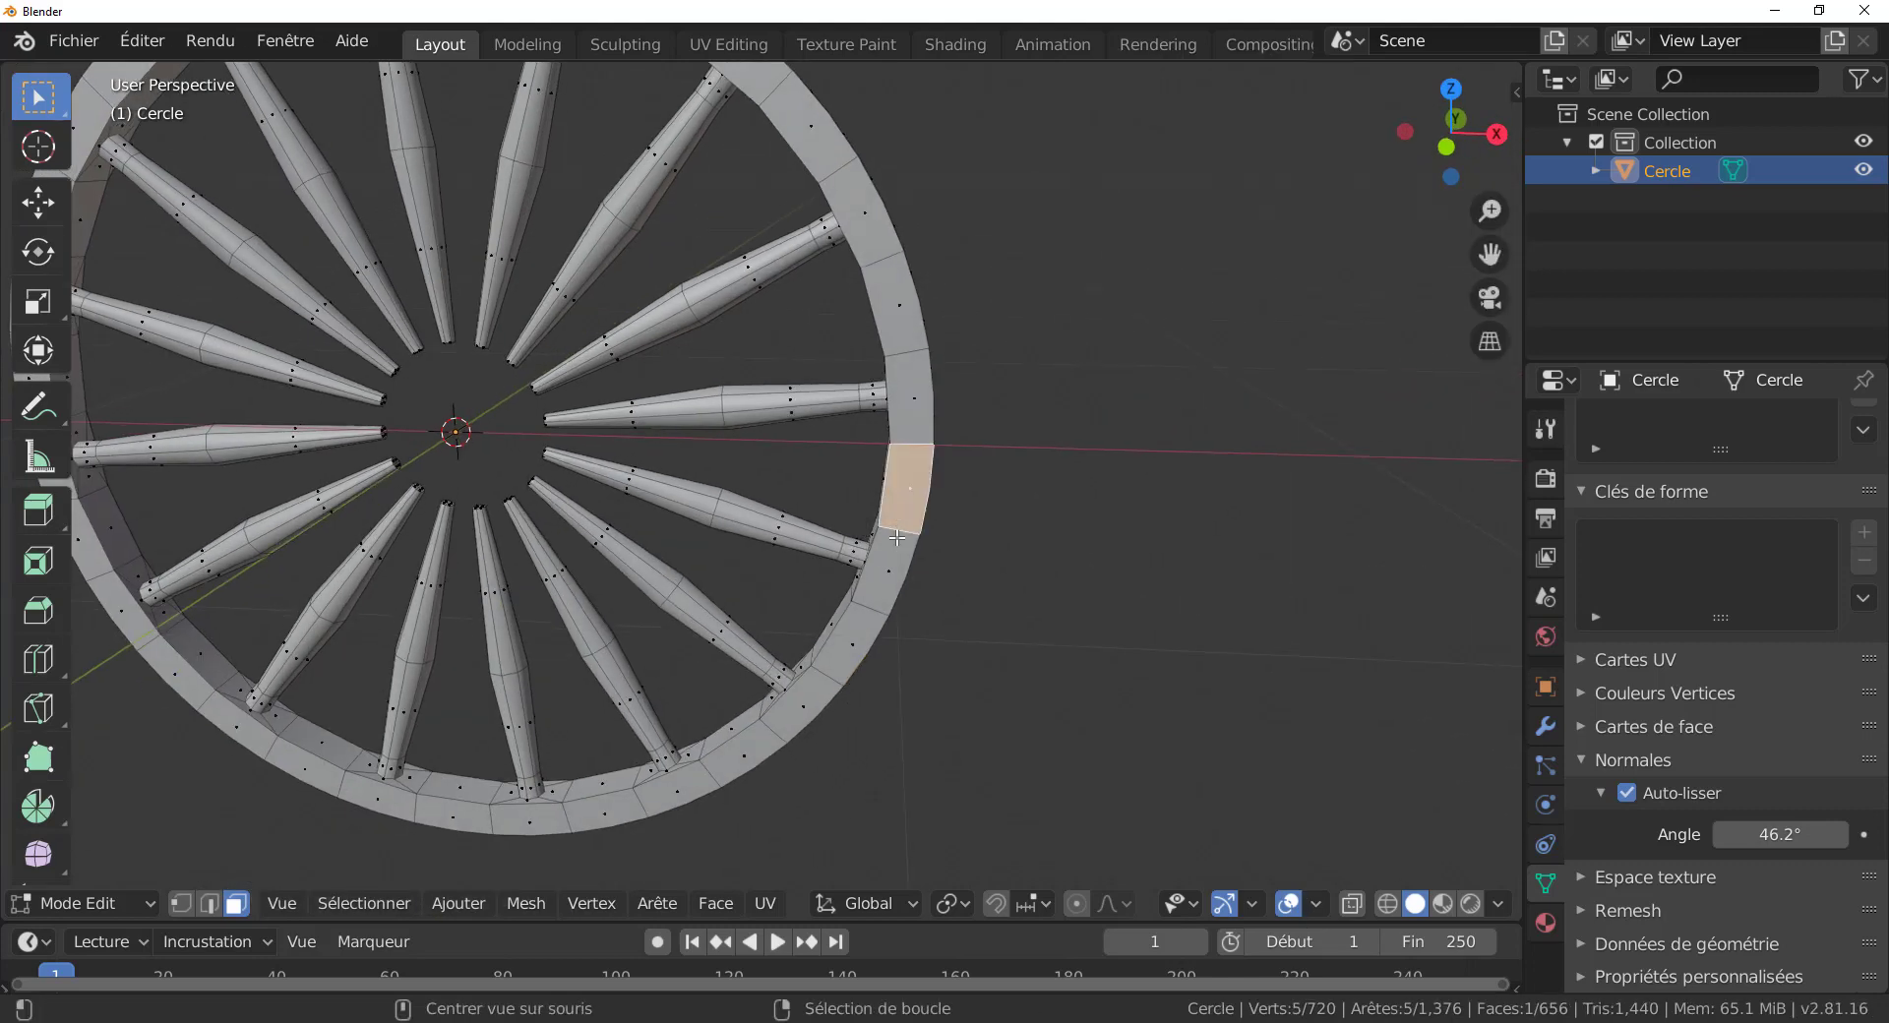
pyautogui.keyDown('alt'); pyautogui.keyDown('shift'); pyautogui.rightClick(896, 538); pyautogui.keyUp('shift'); pyautogui.keyUp('alt')
pyautogui.keyDown('alt'); pyautogui.keyDown('shift'); pyautogui.rightClick(897, 523); pyautogui.keyUp('shift'); pyautogui.keyUp('alt')
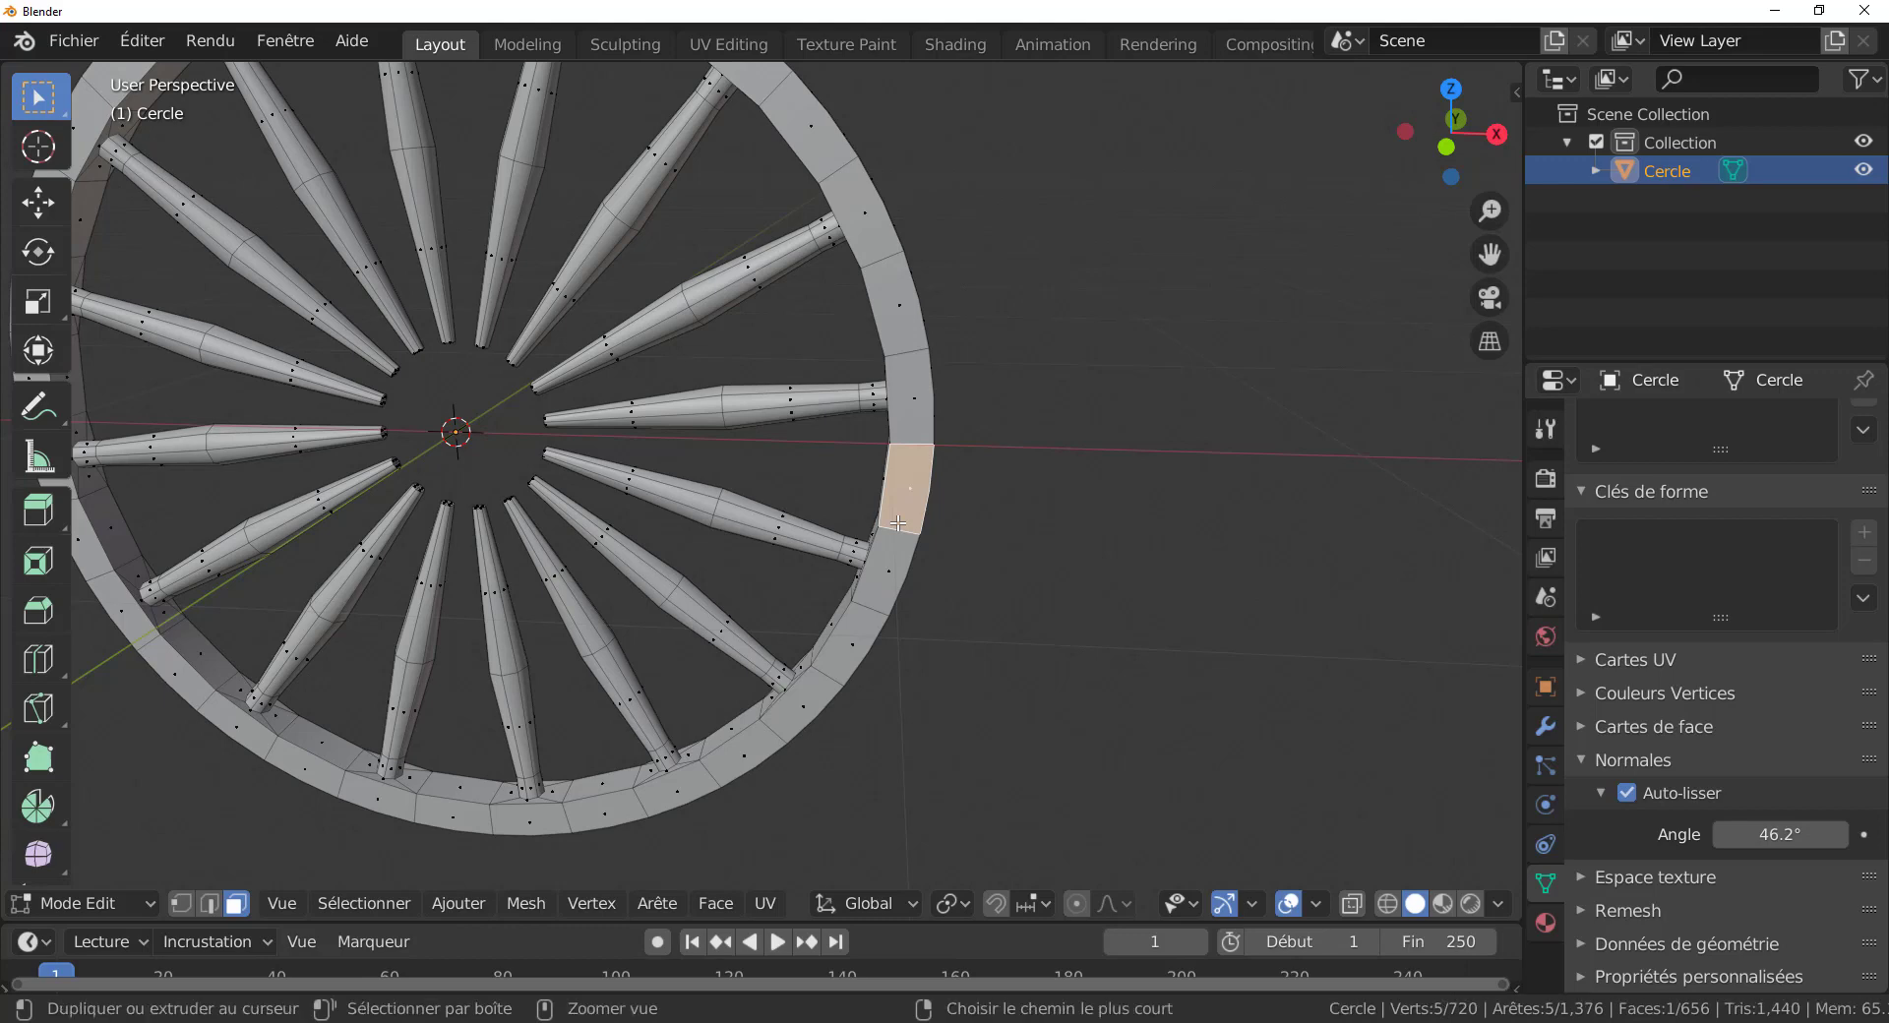
pyautogui.moveTo(930, 473); pyautogui.dragTo(940, 548, button='middle')
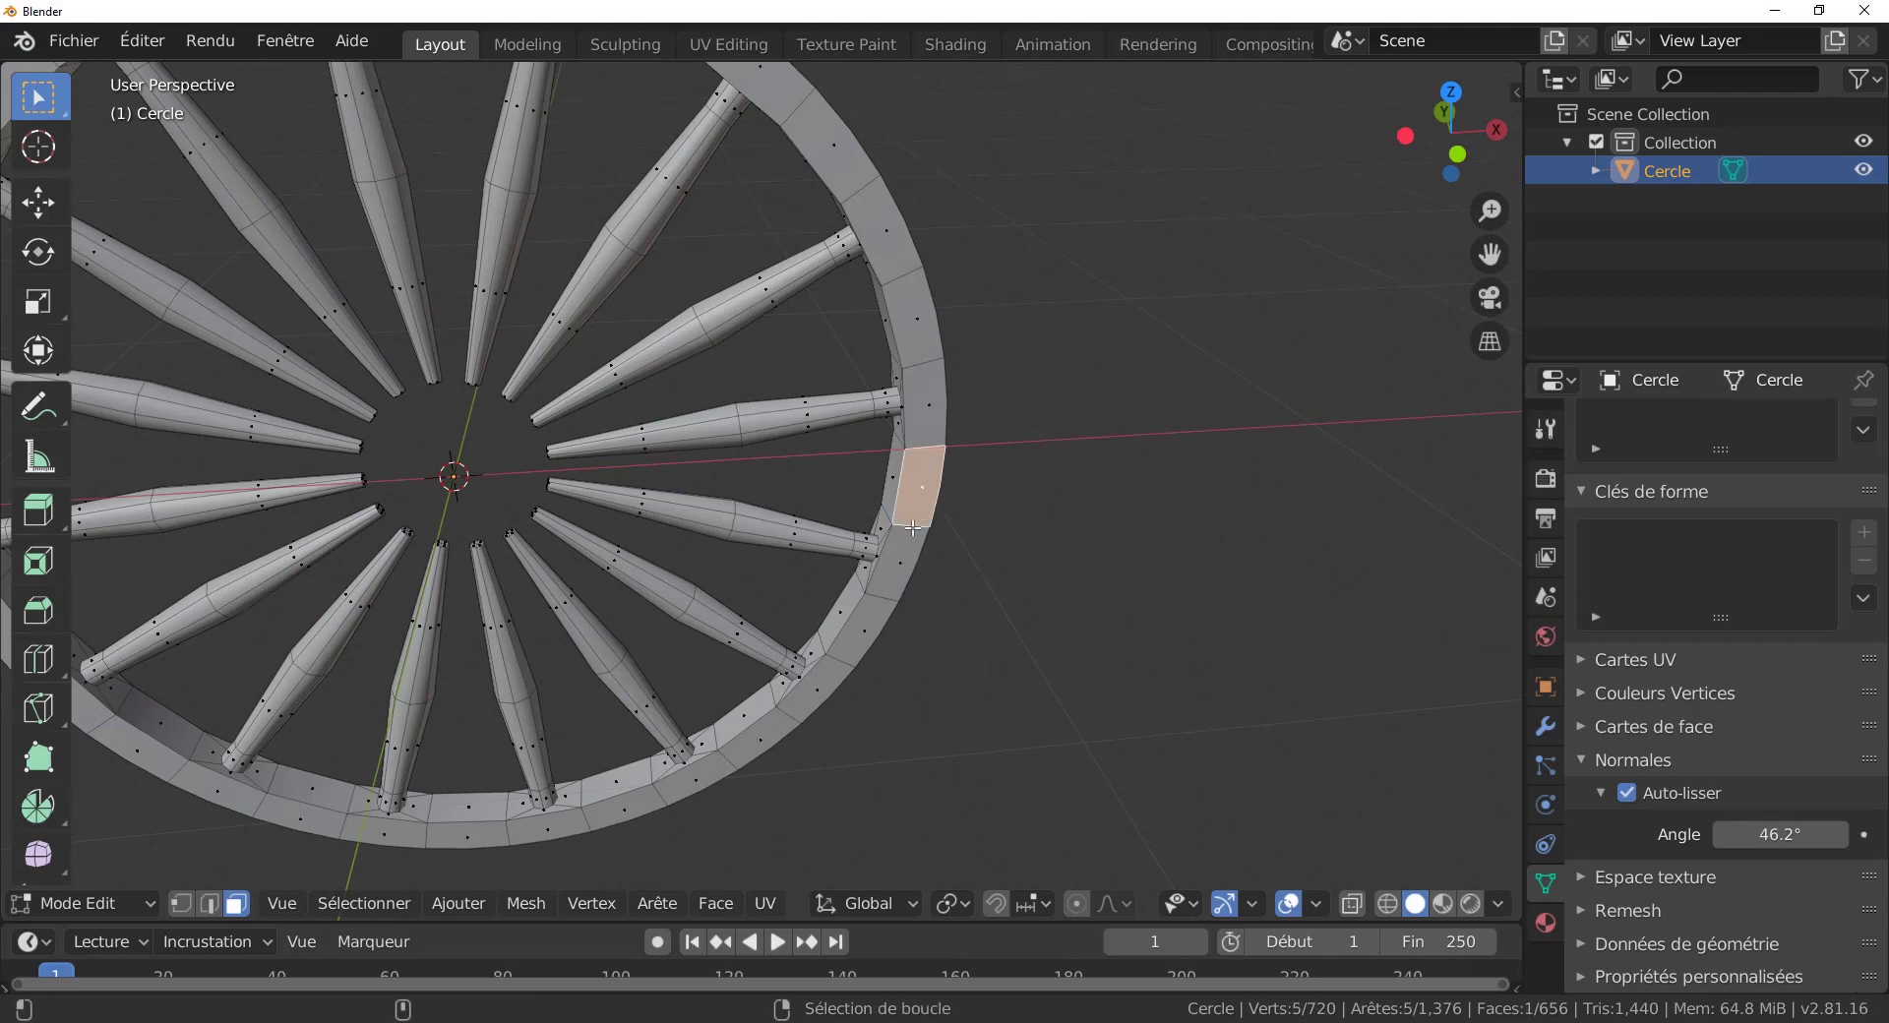
# Try to select a loop from the rim's cross edges in edge mode, and pick a rim vertex in vertex mode.
pyautogui.click(209, 903)
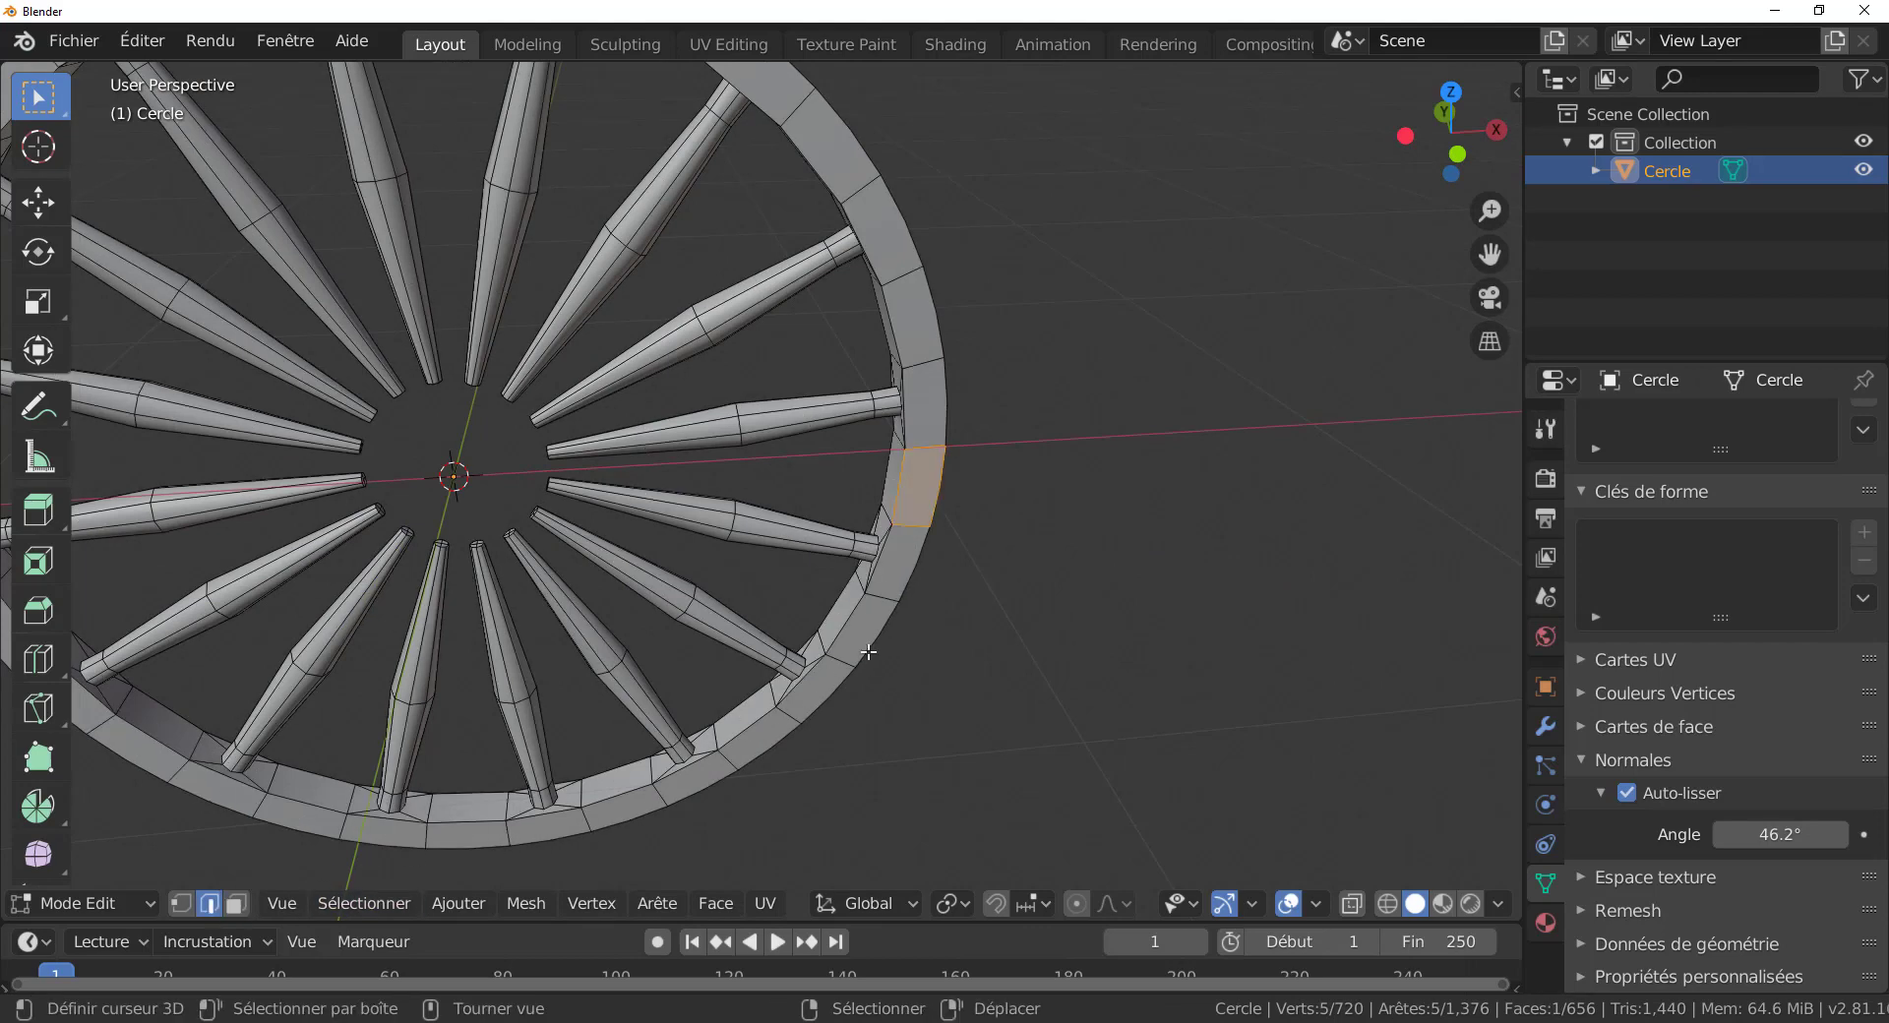
pyautogui.keyDown('alt'); pyautogui.click(903, 531); pyautogui.keyUp('alt')
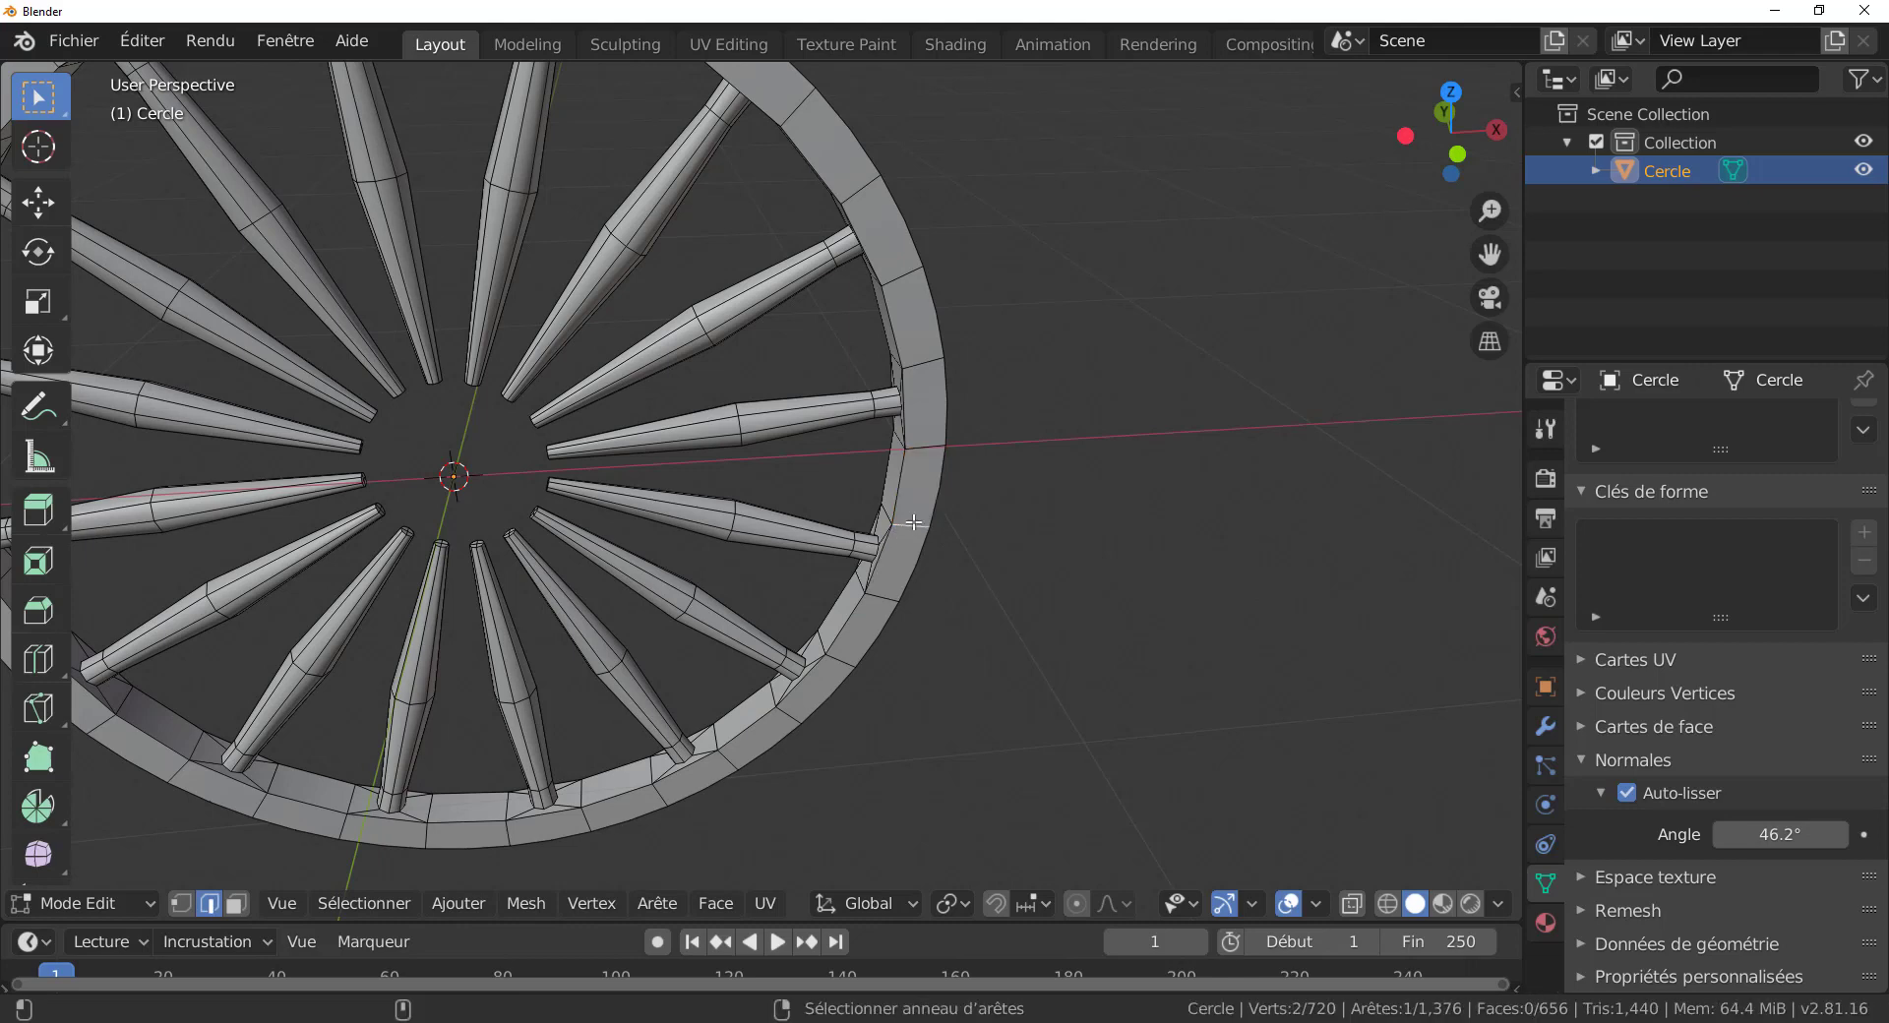
pyautogui.rightClick(936, 505)
pyautogui.moveTo(935, 505)
pyautogui.mouseDown(button='middle')
pyautogui.moveTo(954, 510)
pyautogui.moveTo(935, 486)
pyautogui.mouseUp(button='middle')
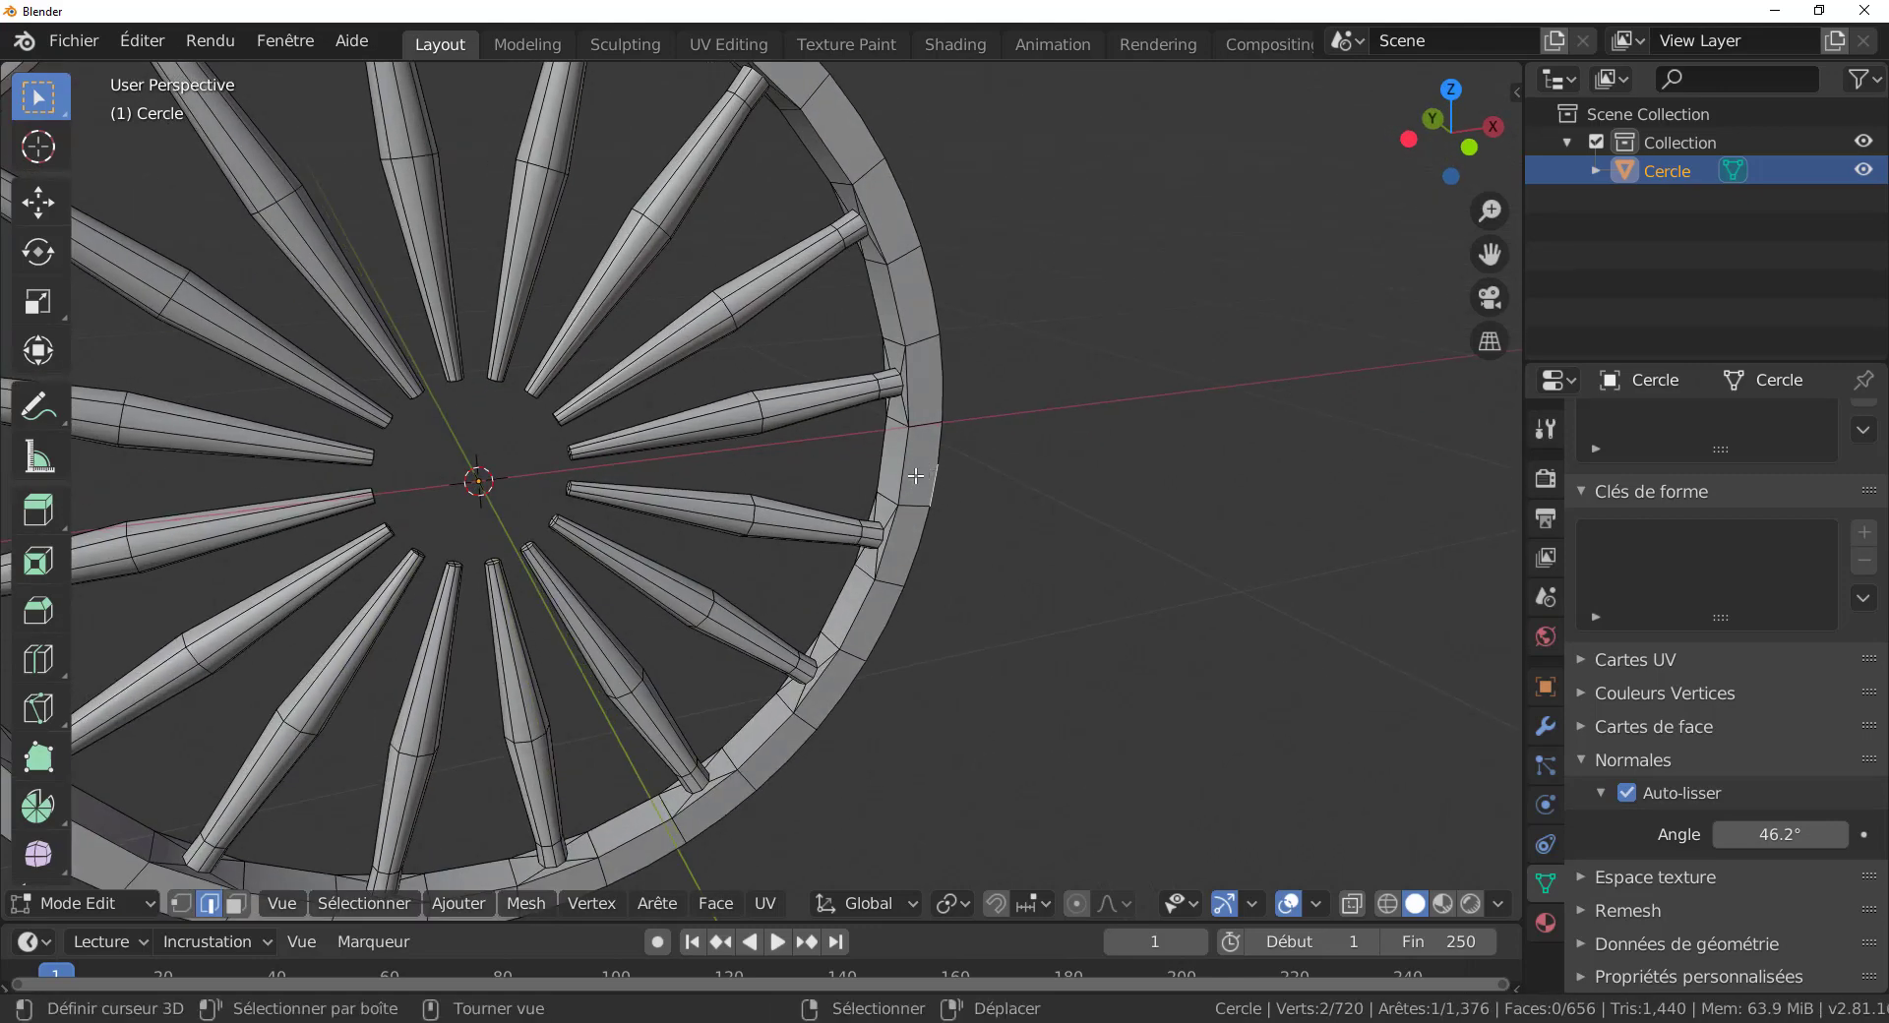
pyautogui.click(187, 904)
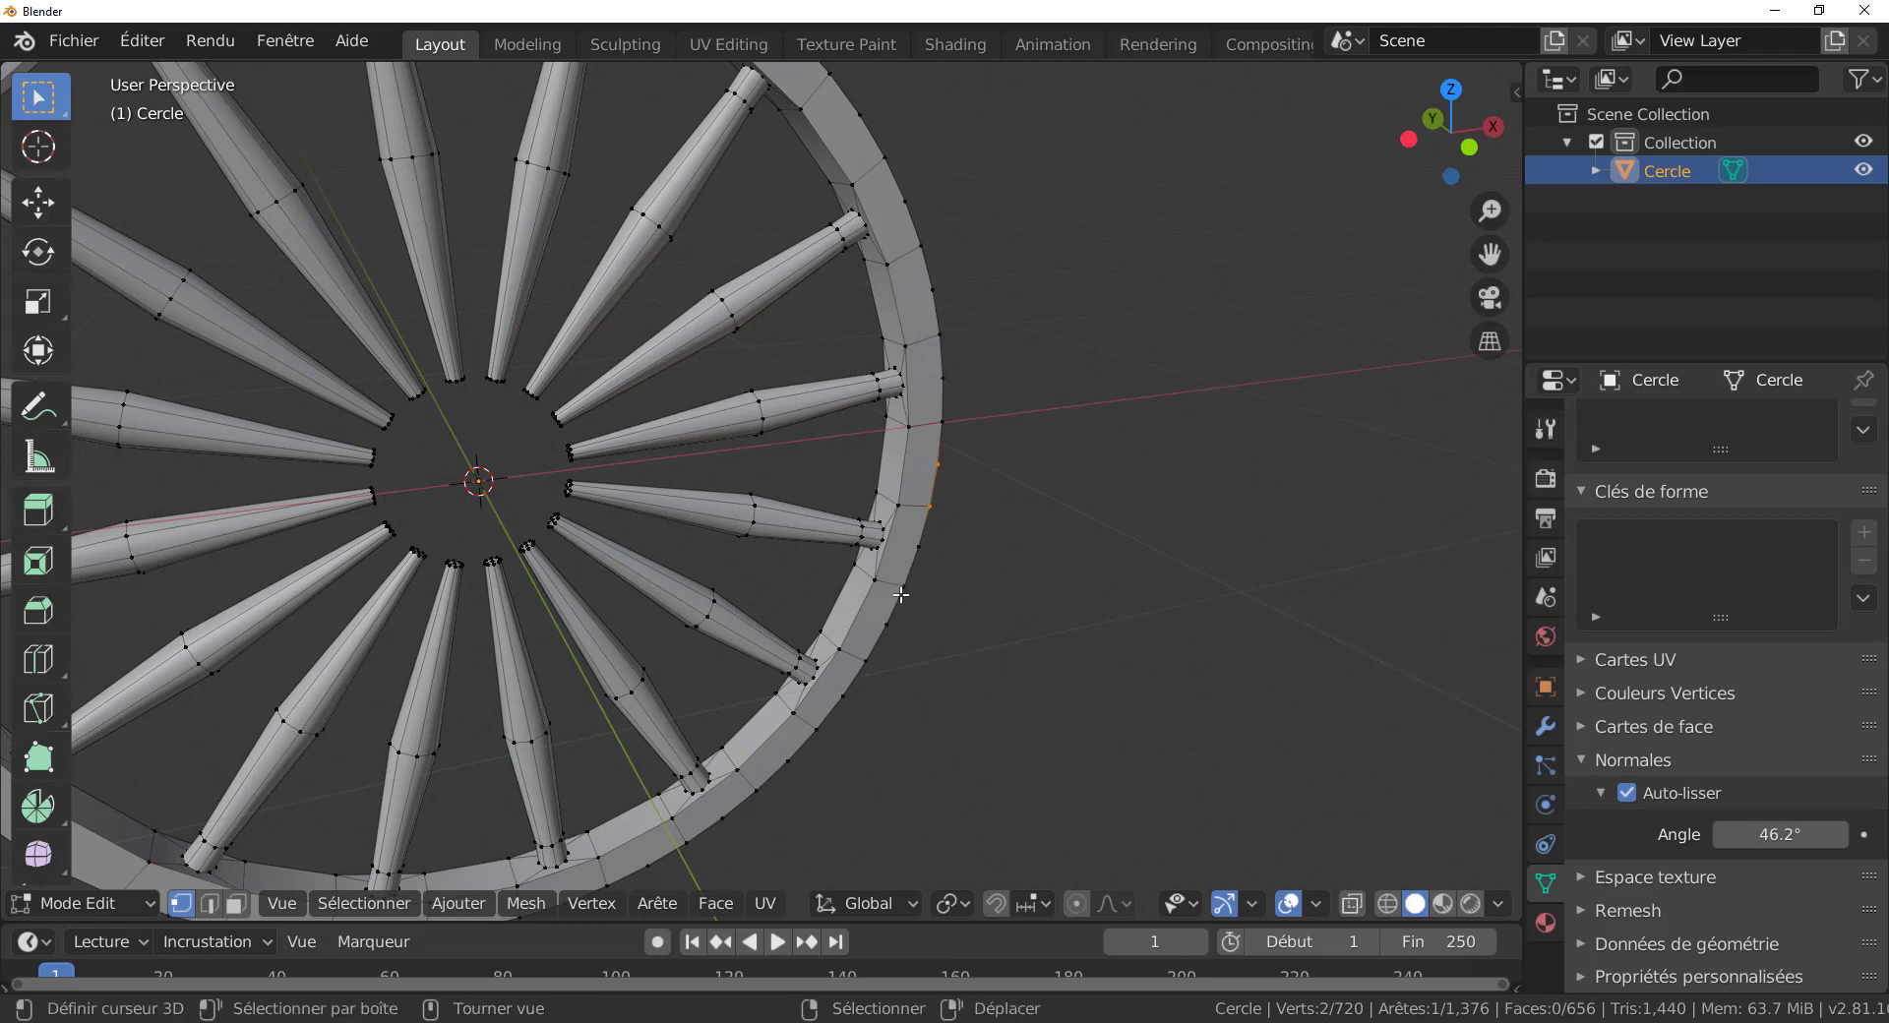
pyautogui.moveTo(902, 594); pyautogui.dragTo(886, 589, button='middle')
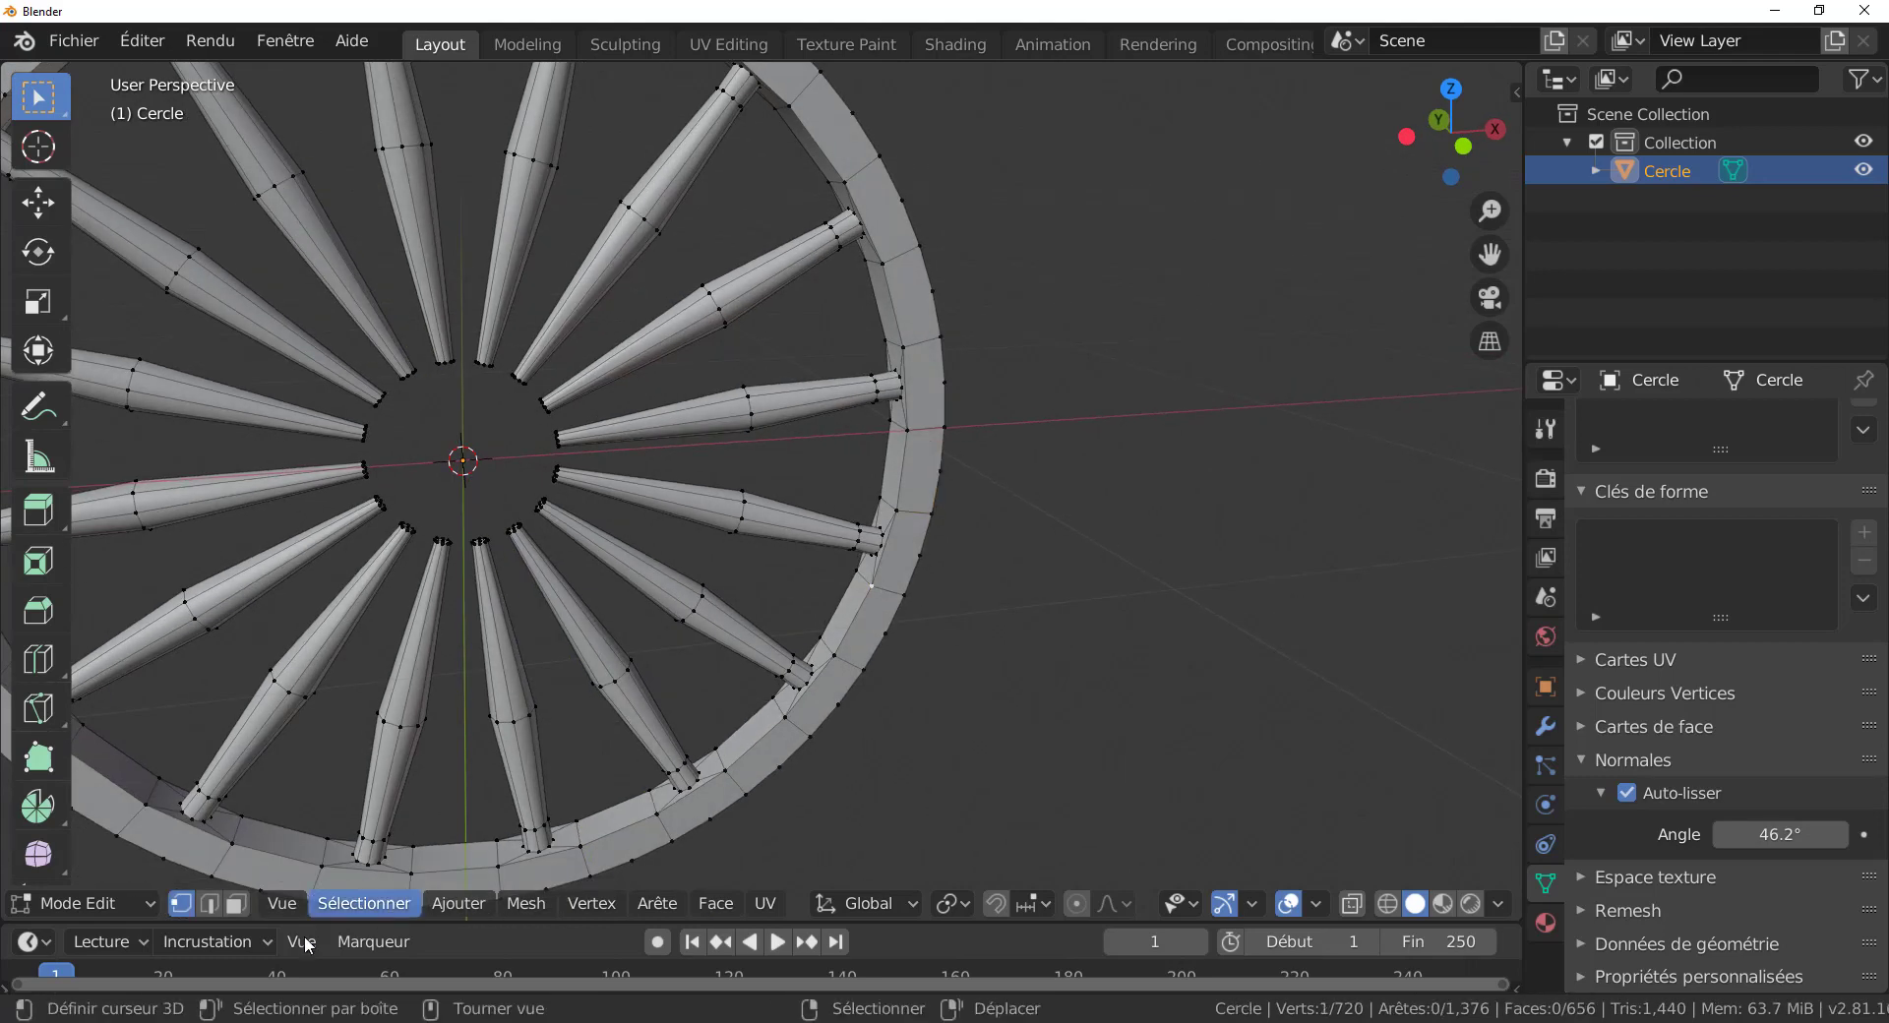
# Select one face on the rim's flat side and extend the selection to all similar co-planar faces.
pyautogui.click(236, 903)
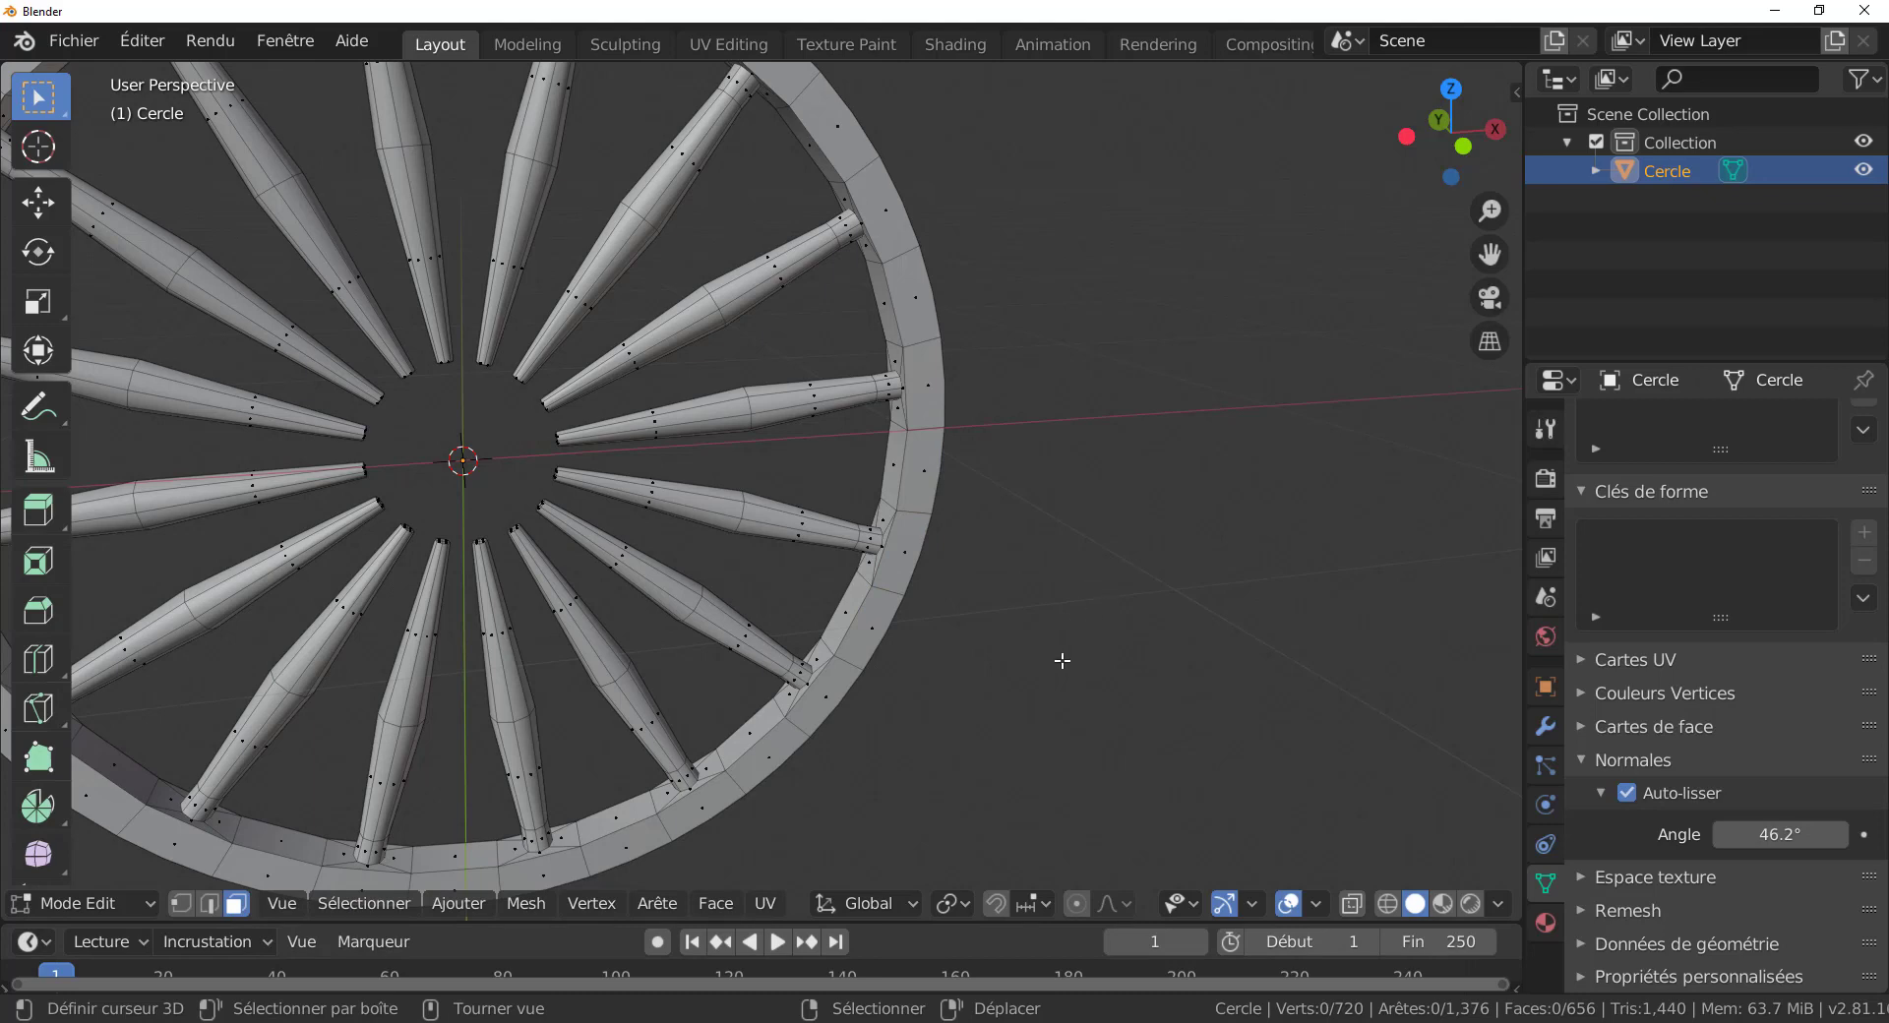
pyautogui.scroll(-3, 1063, 660)
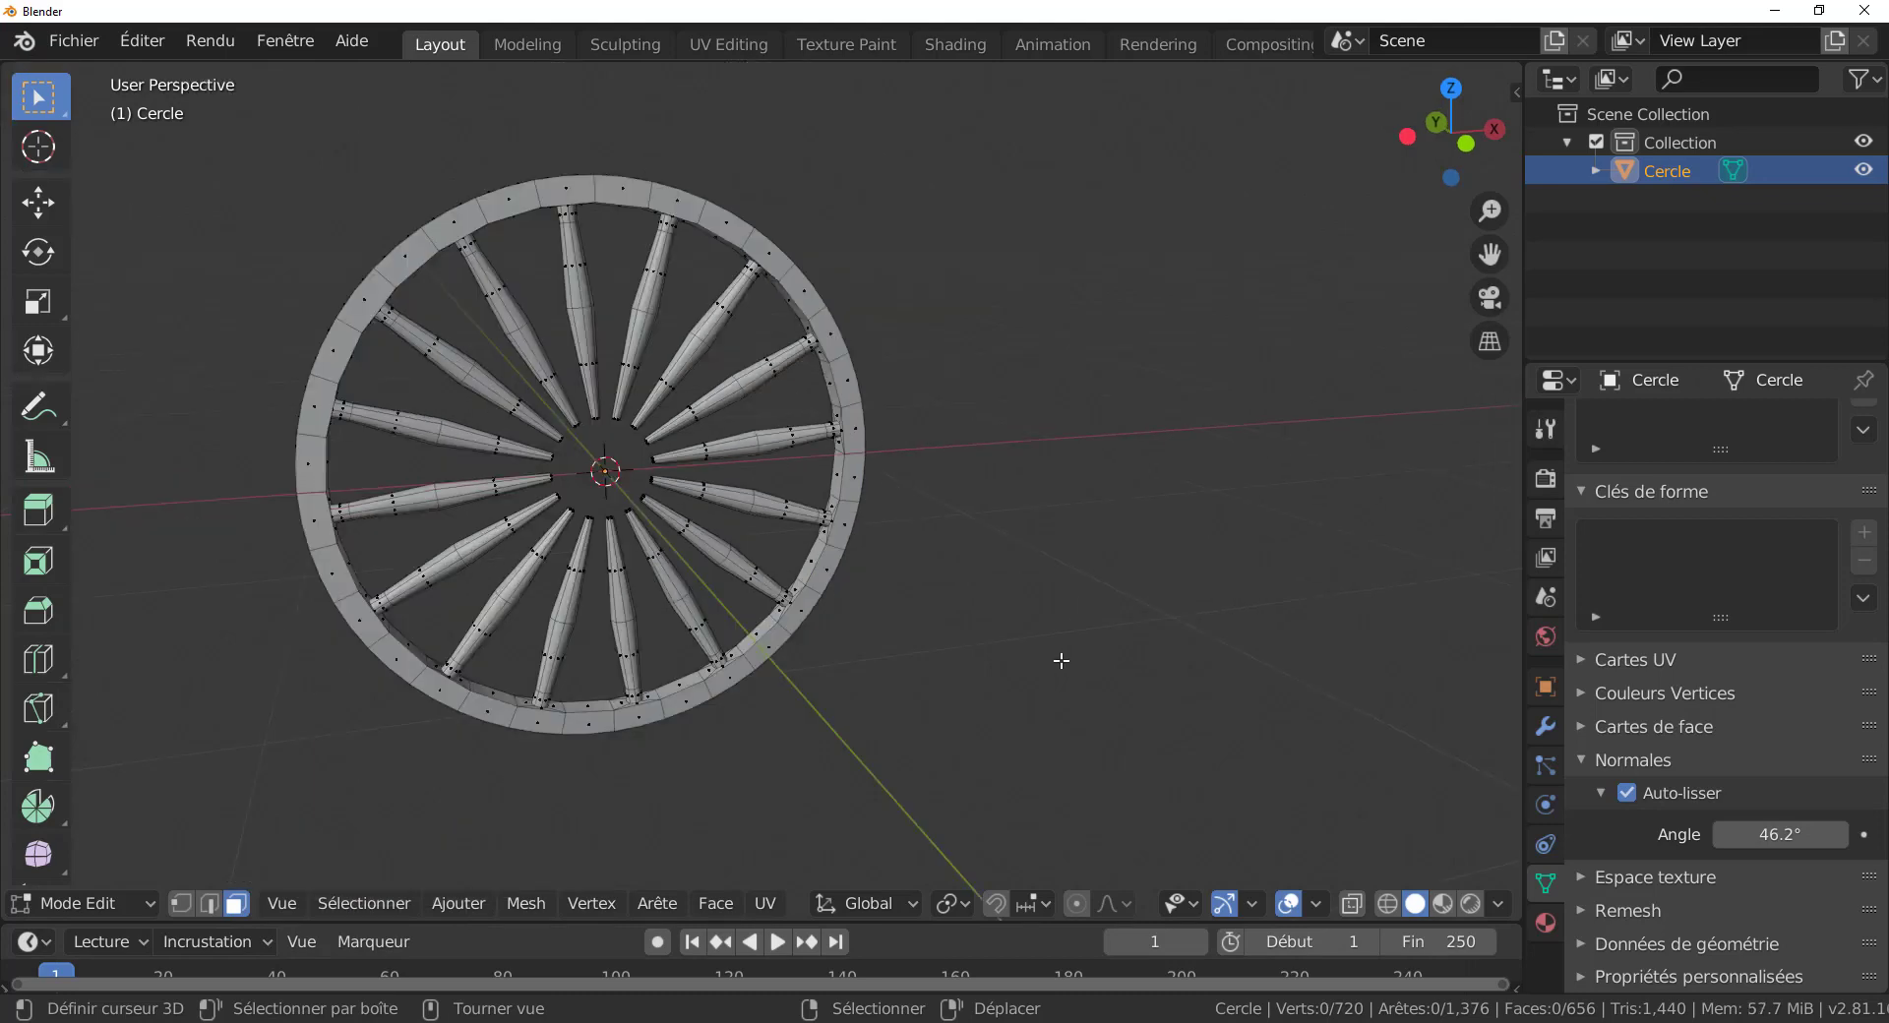
pyautogui.click(832, 536)
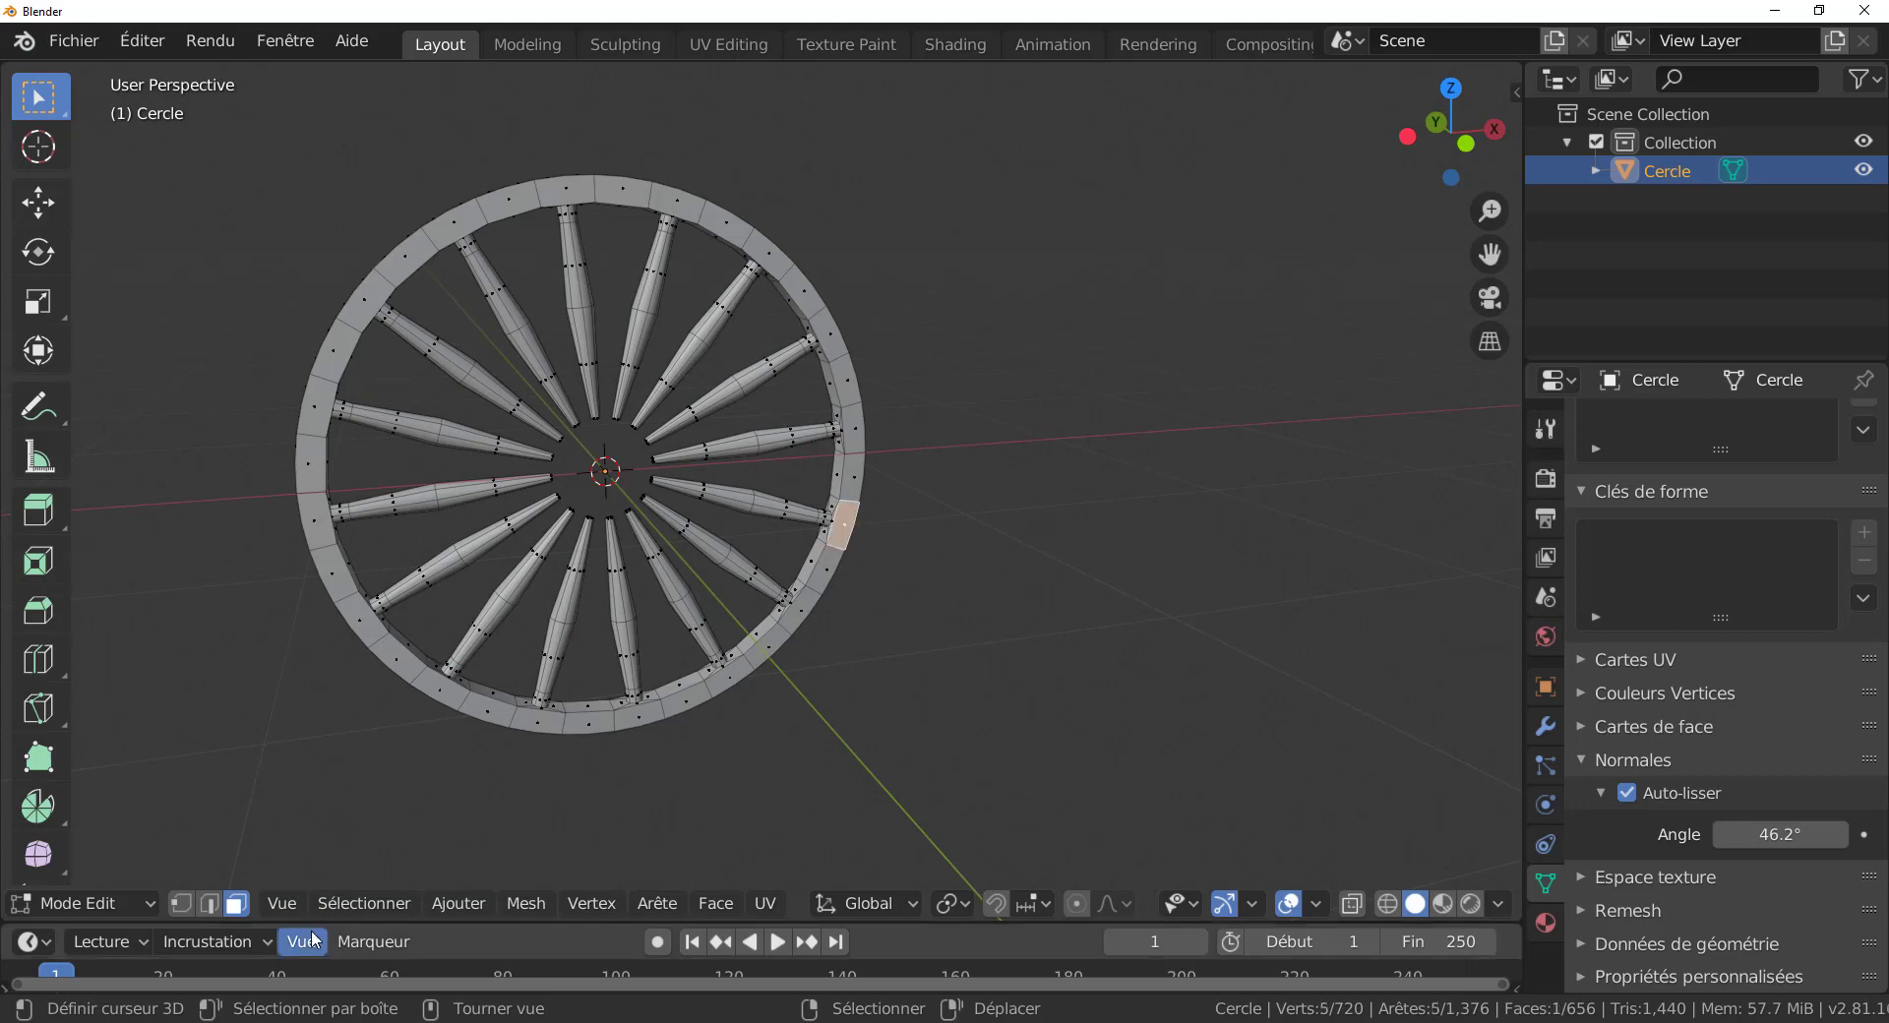
pyautogui.click(352, 905)
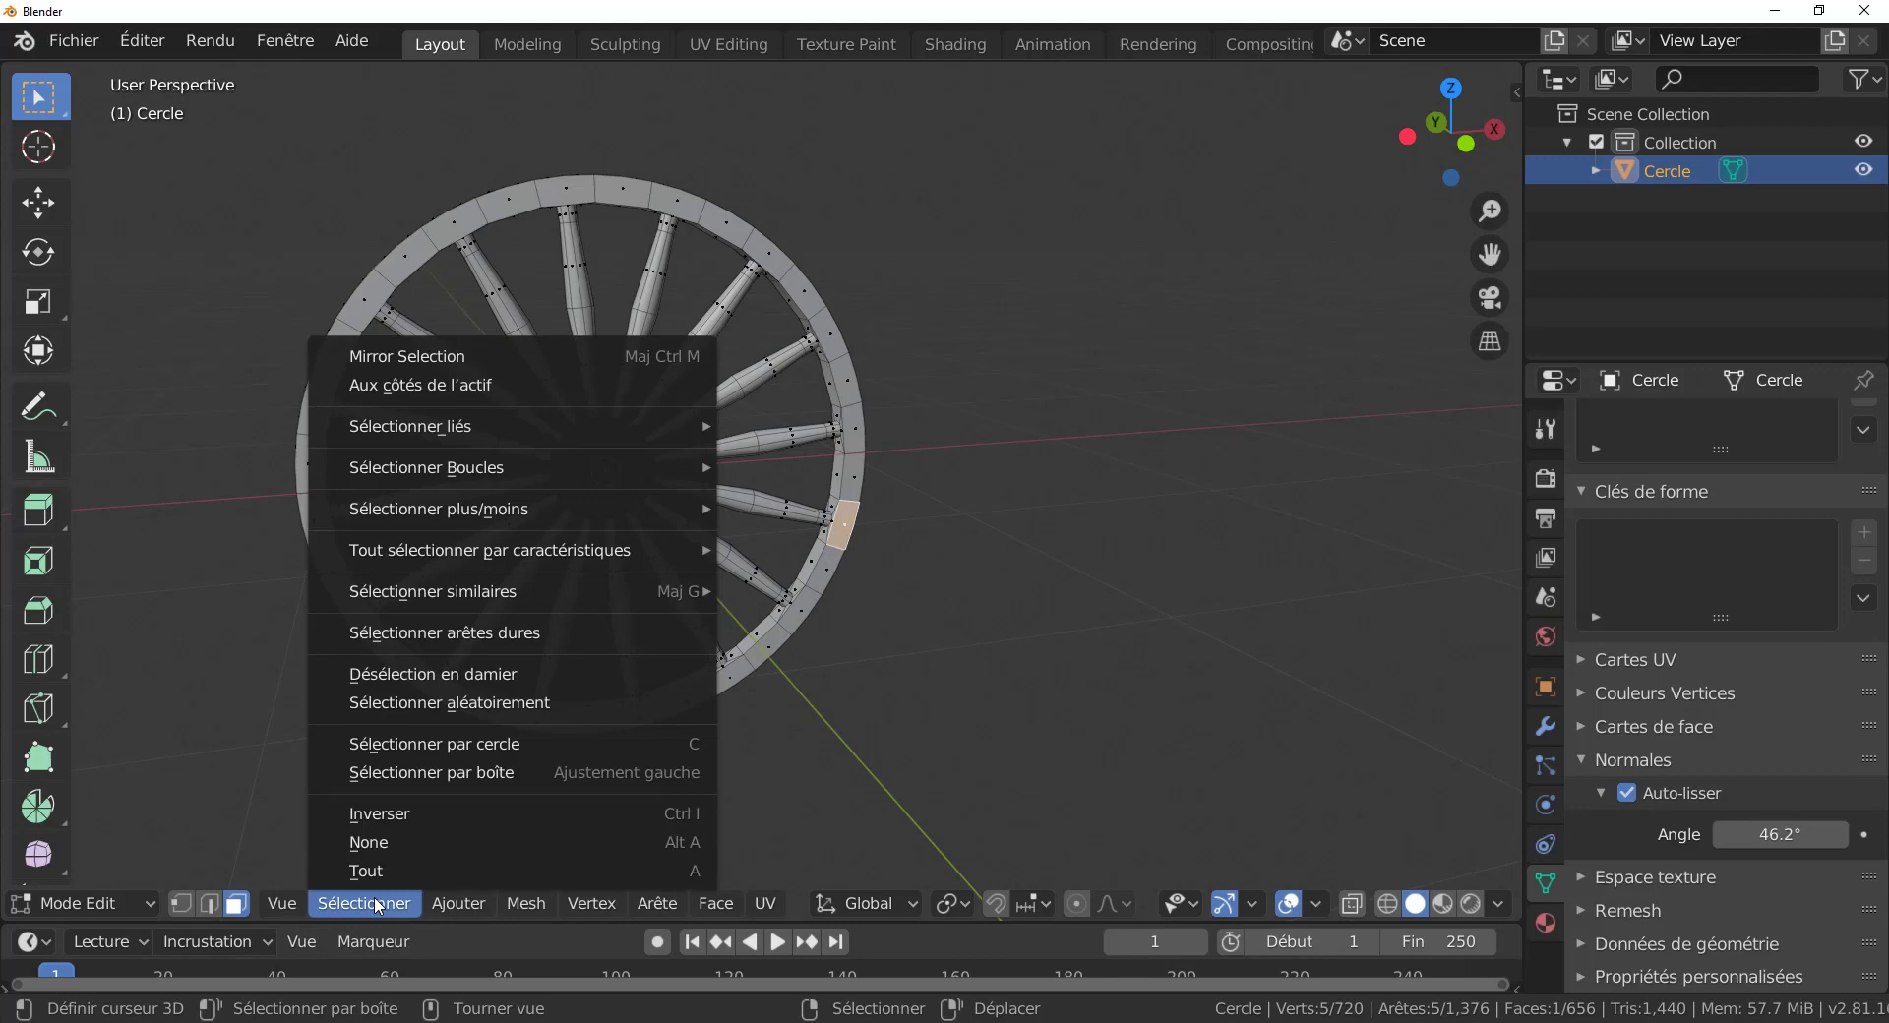
pyautogui.moveTo(414, 597)
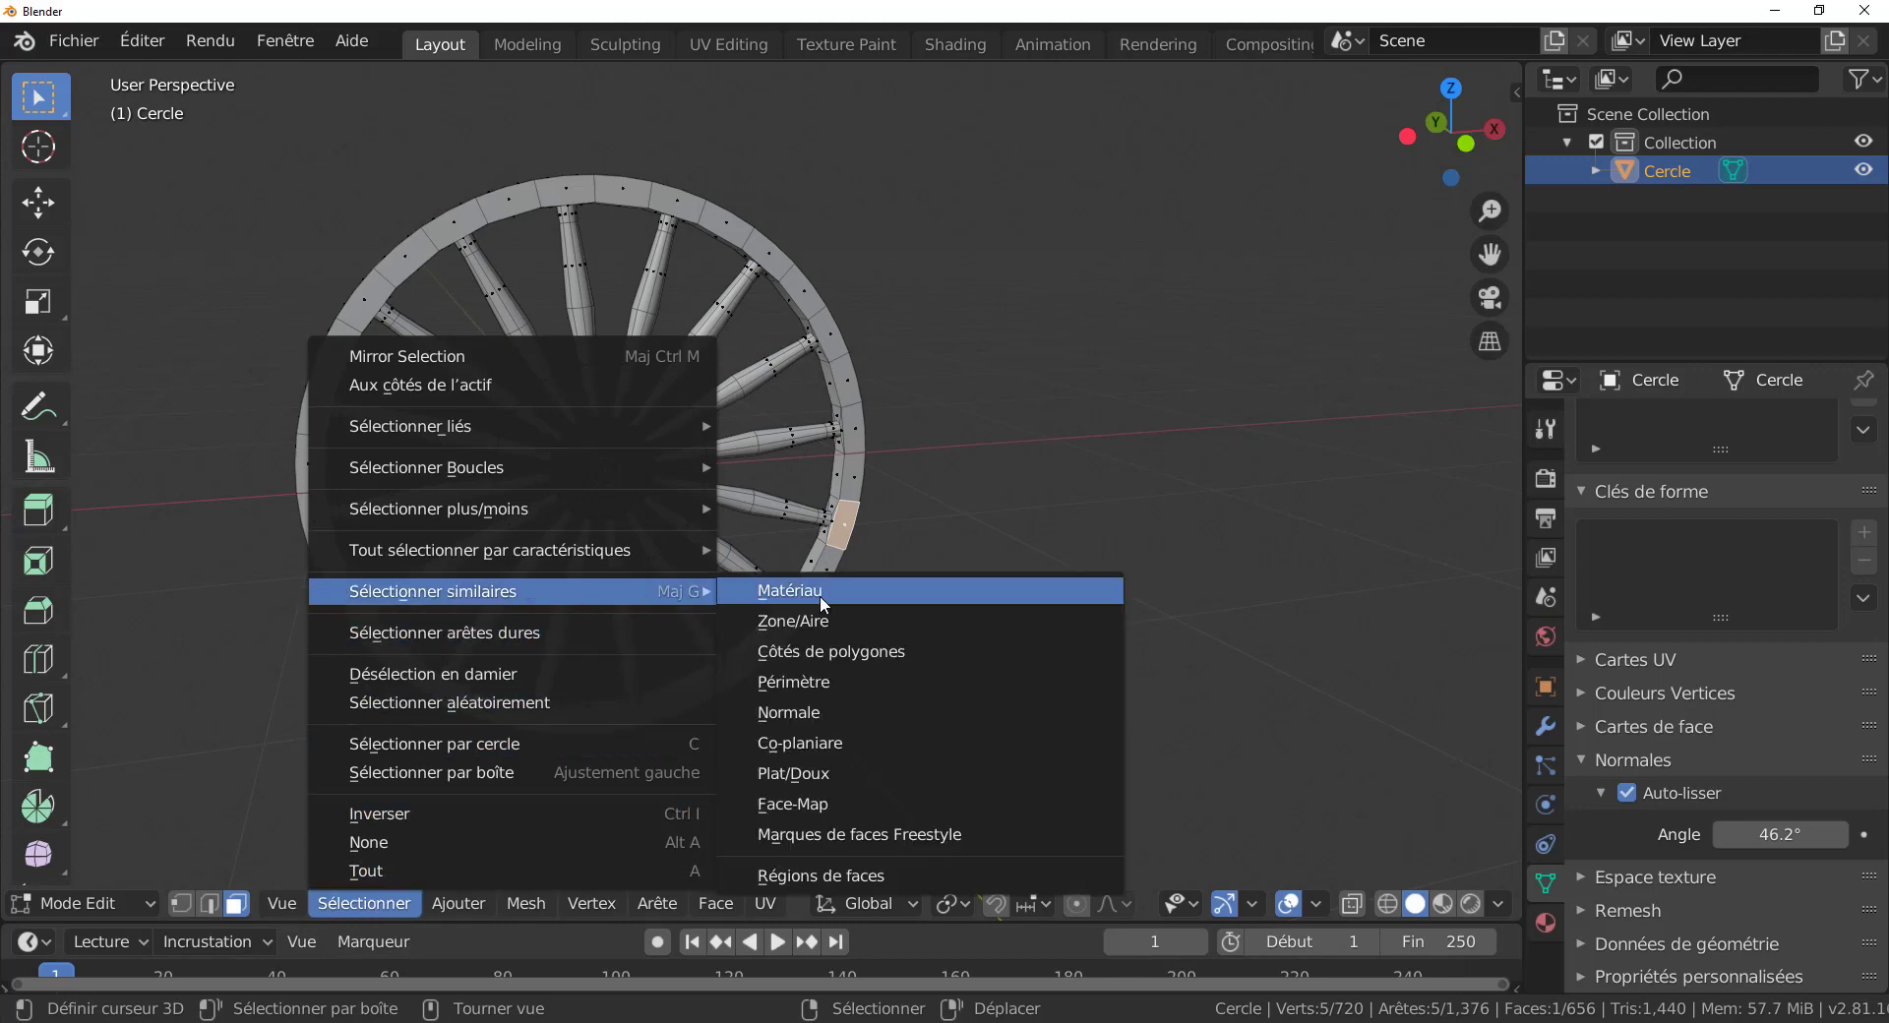
pyautogui.click(842, 740)
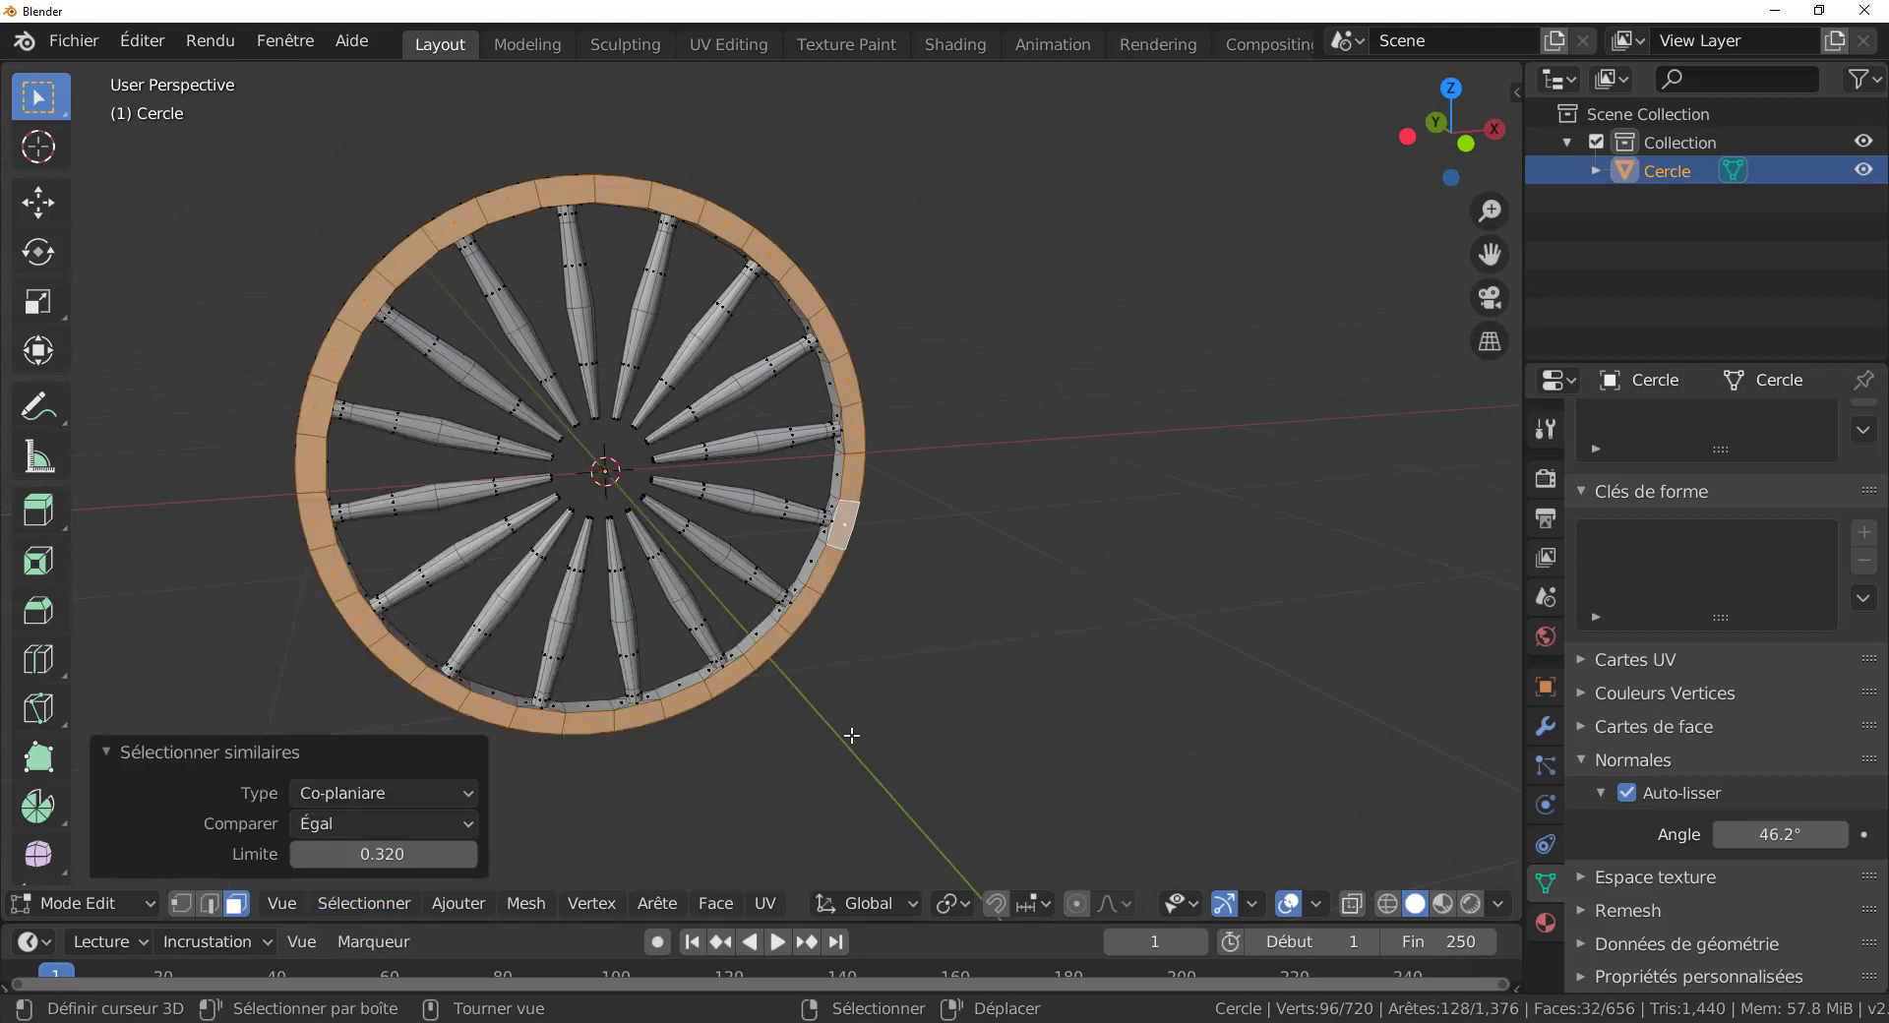
# Add one face on the rim's opposite flat side to the selection and extend it to all similar co-planar faces.
pyautogui.moveTo(842, 740); pyautogui.dragTo(641, 747, button='middle')
pyautogui.moveTo(718, 699); pyautogui.dragTo(586, 688, button='middle')
pyautogui.scroll(2, 590, 694)
pyautogui.keyDown('shift'); pyautogui.click(667, 548); pyautogui.keyUp('shift')
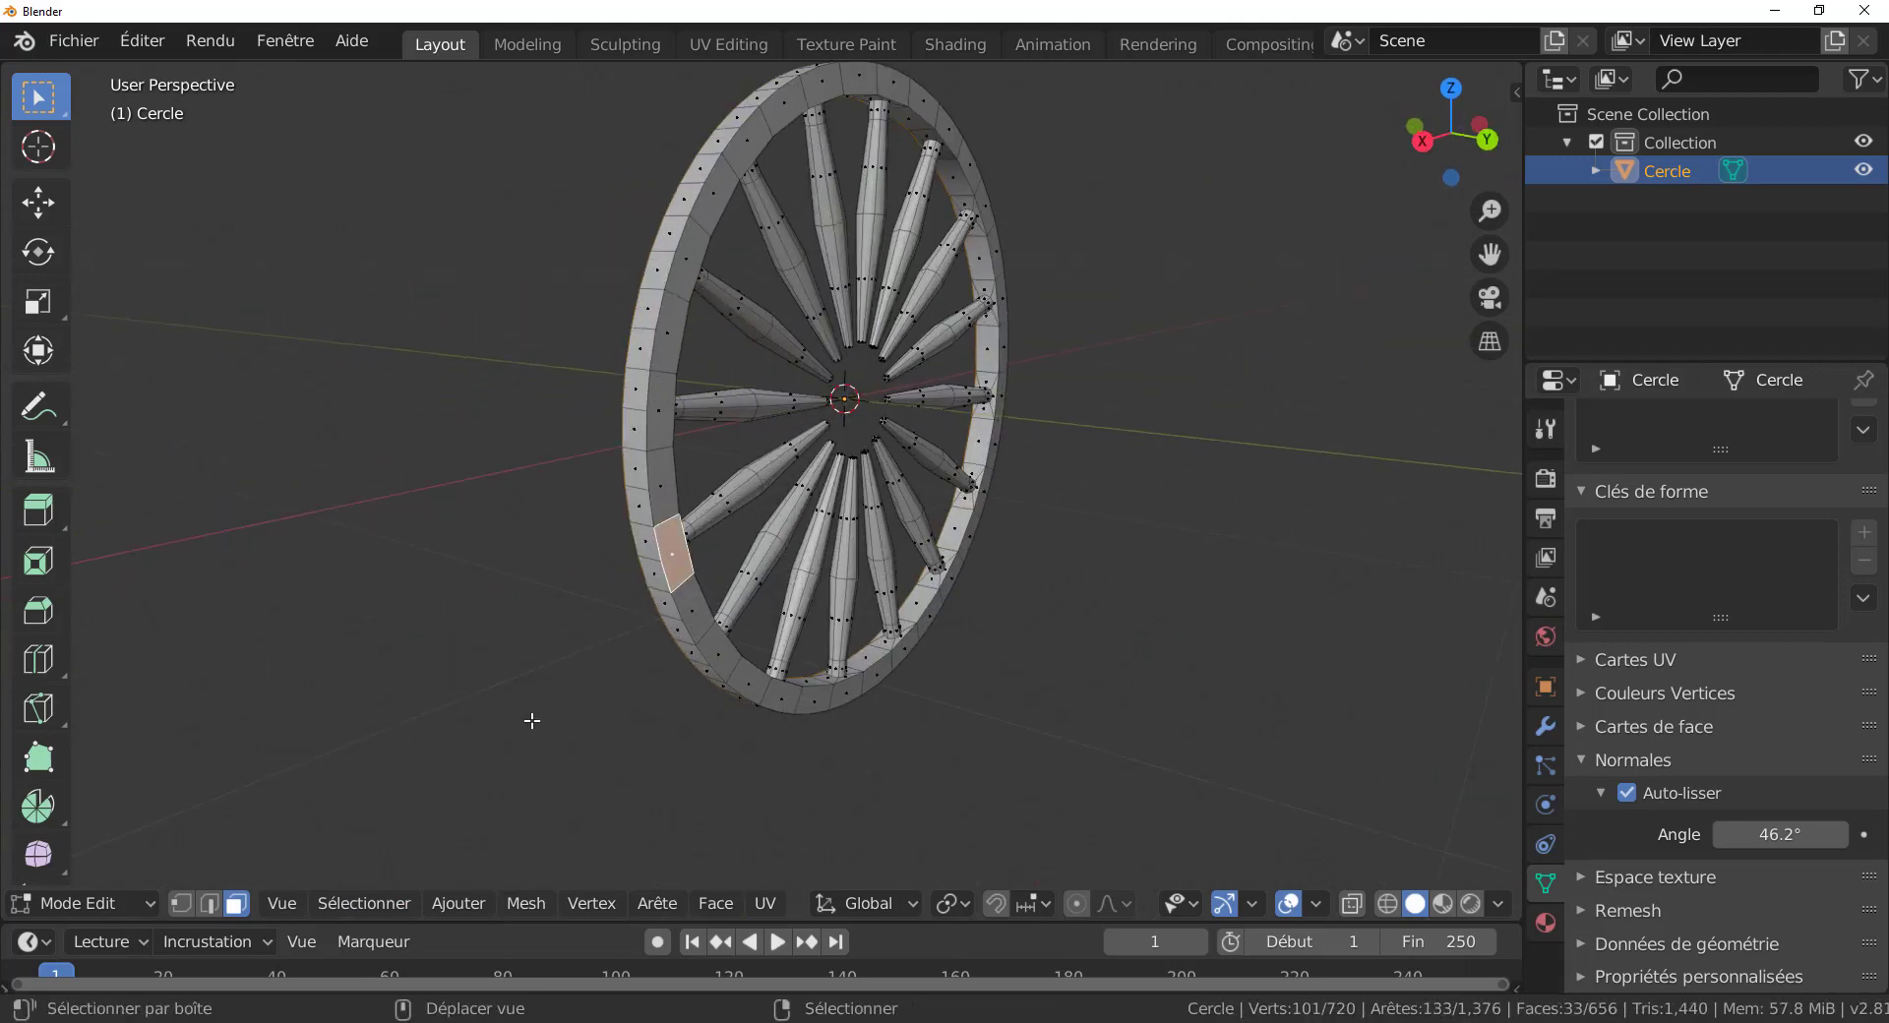
pyautogui.click(364, 904)
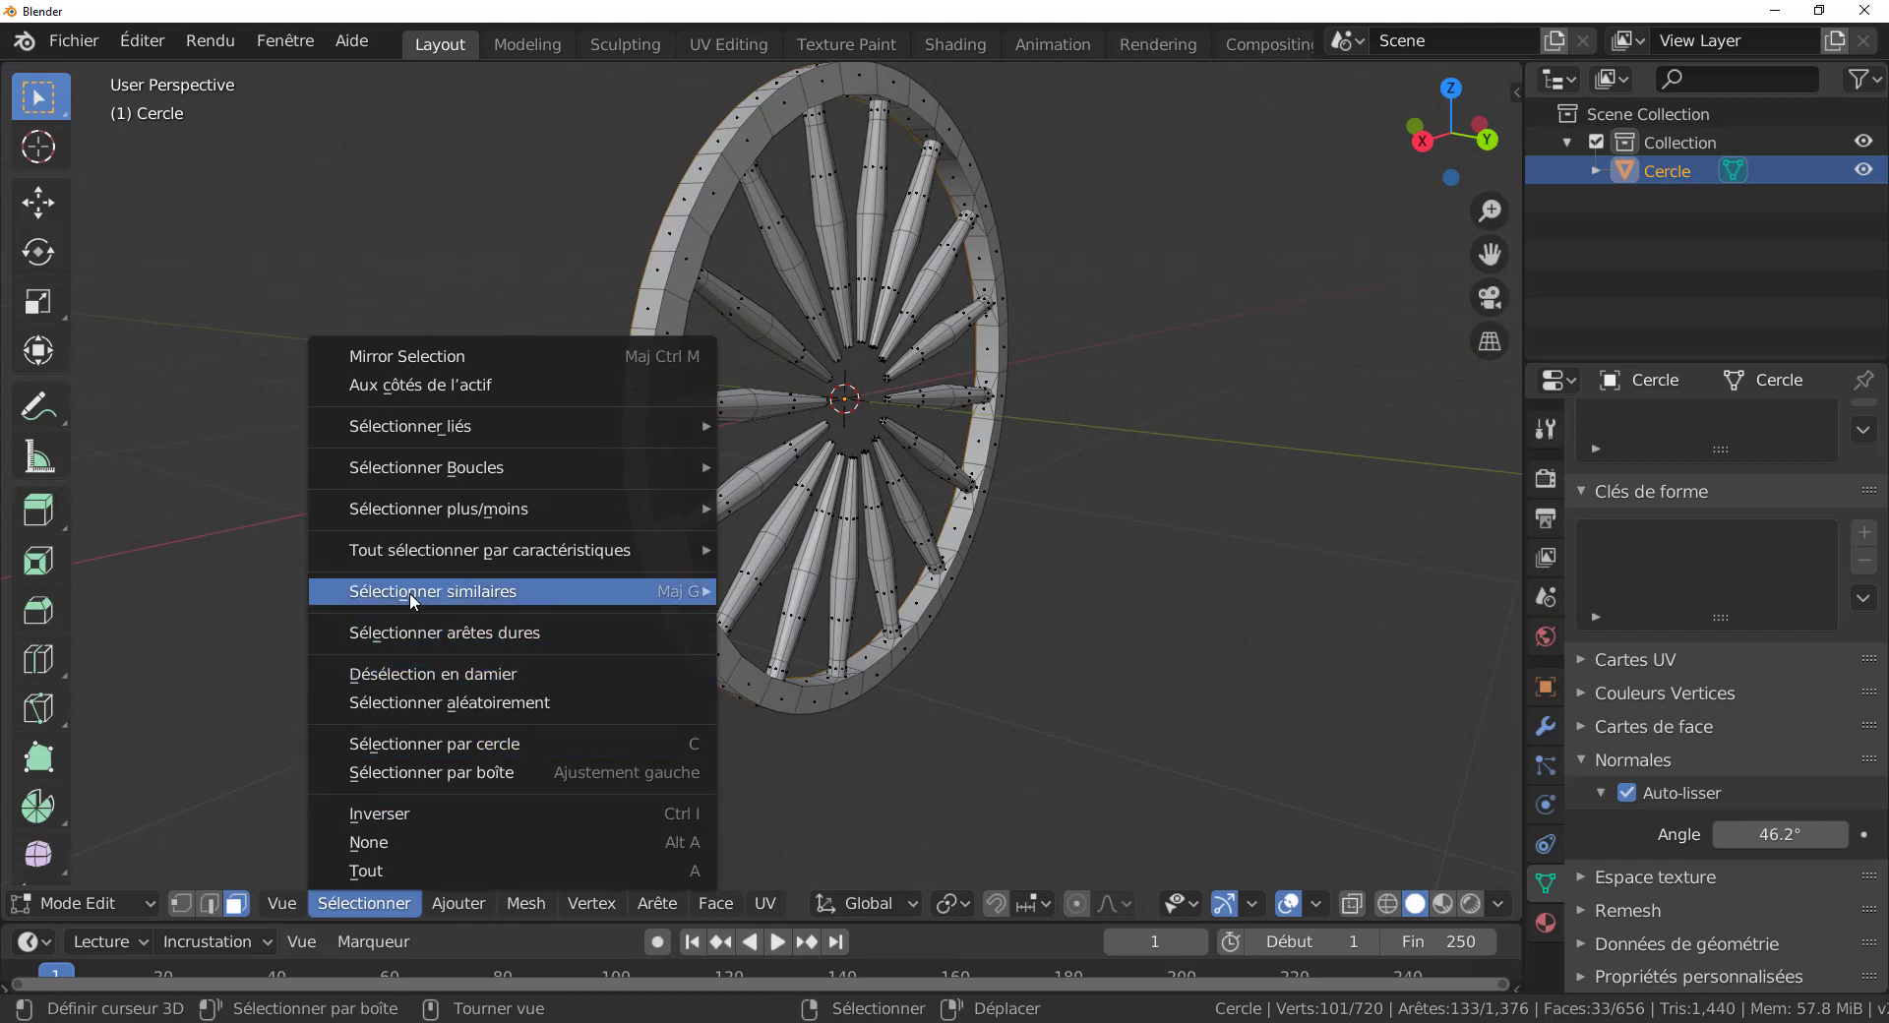
pyautogui.moveTo(409, 593)
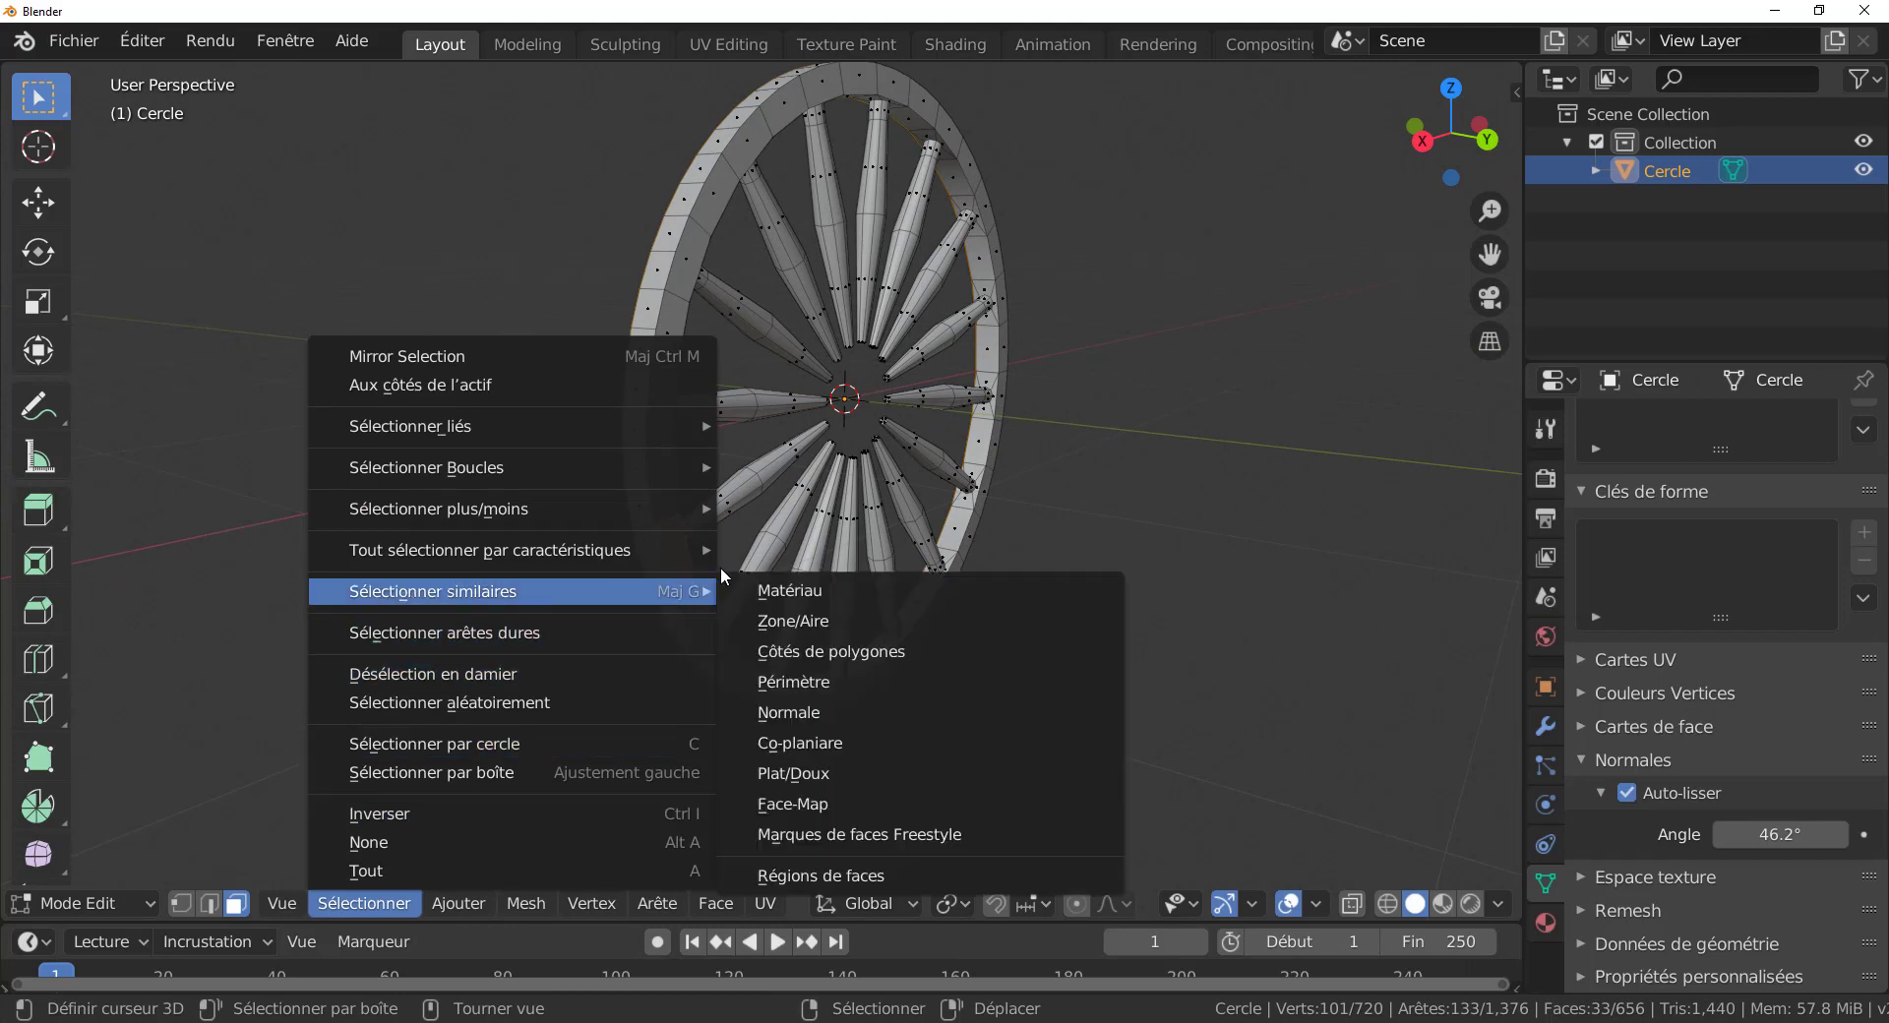
pyautogui.click(823, 746)
pyautogui.moveTo(807, 747); pyautogui.dragTo(1206, 750, button='middle')
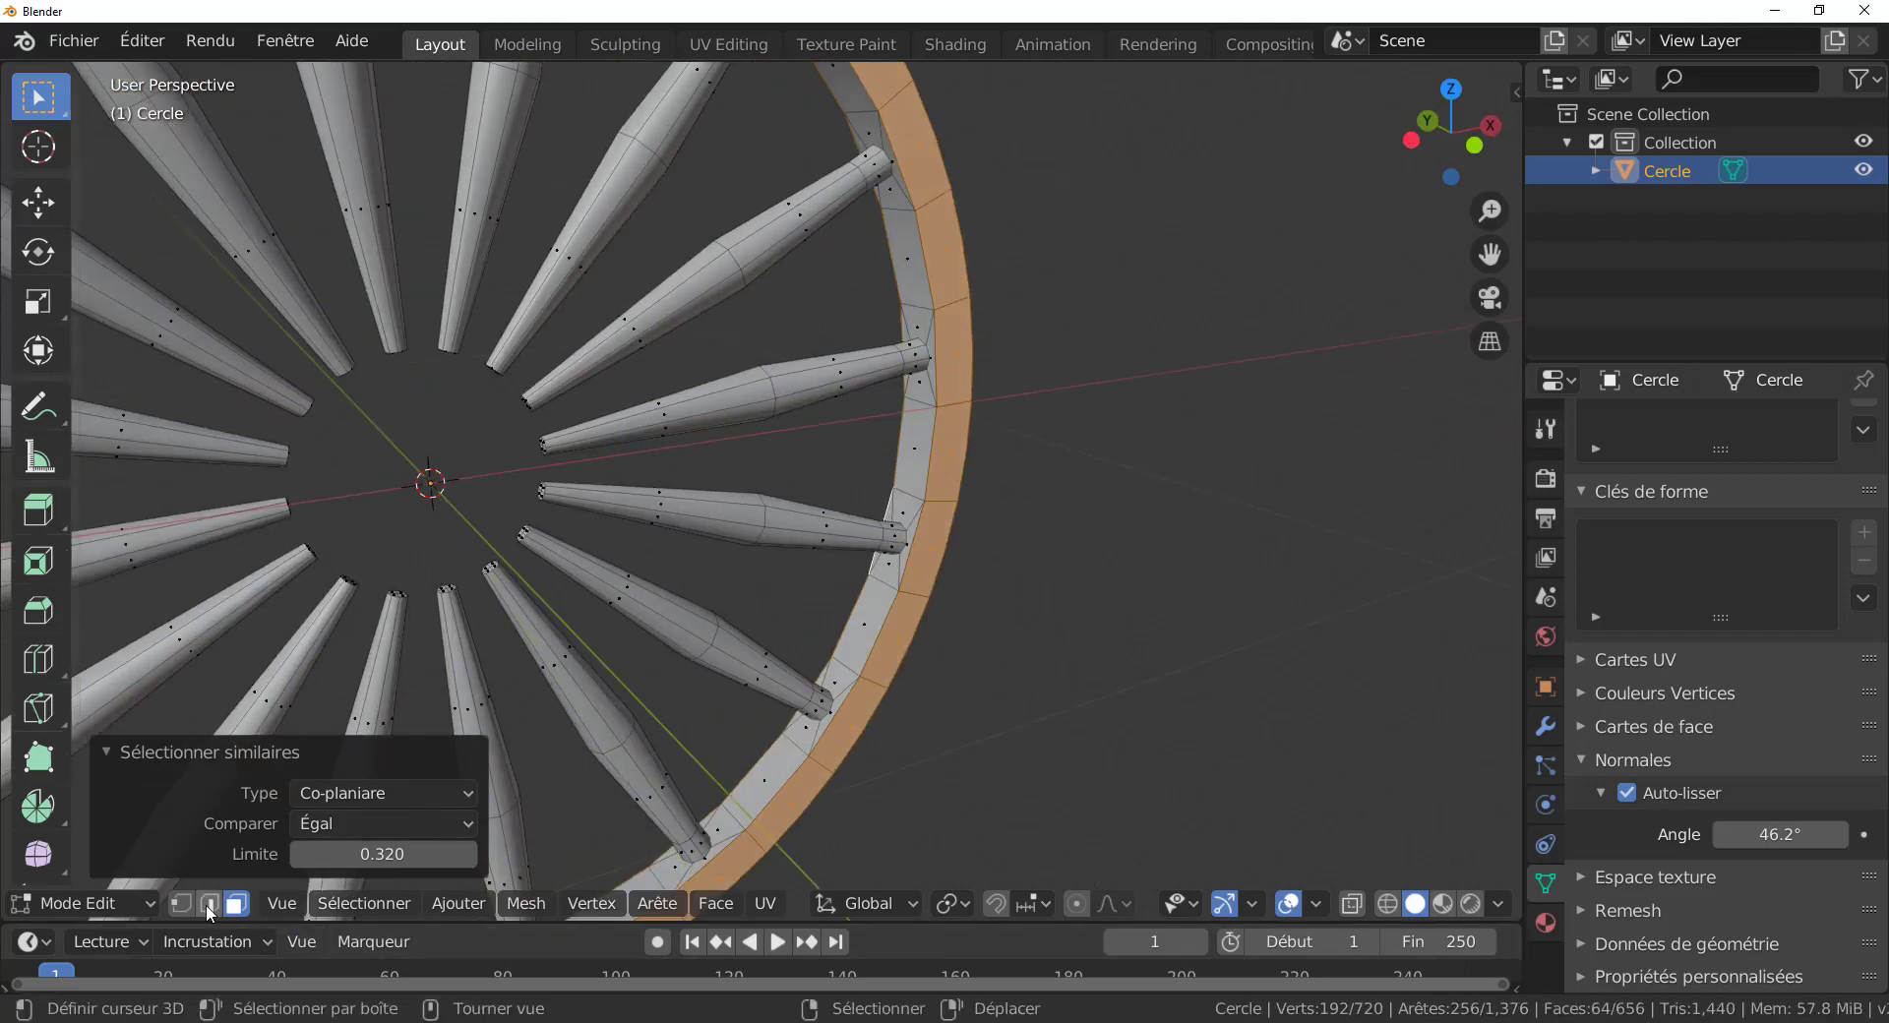
# Try to deselect the rim's radial cross edges in edge mode, starting from one cross edge.
pyautogui.click(210, 905)
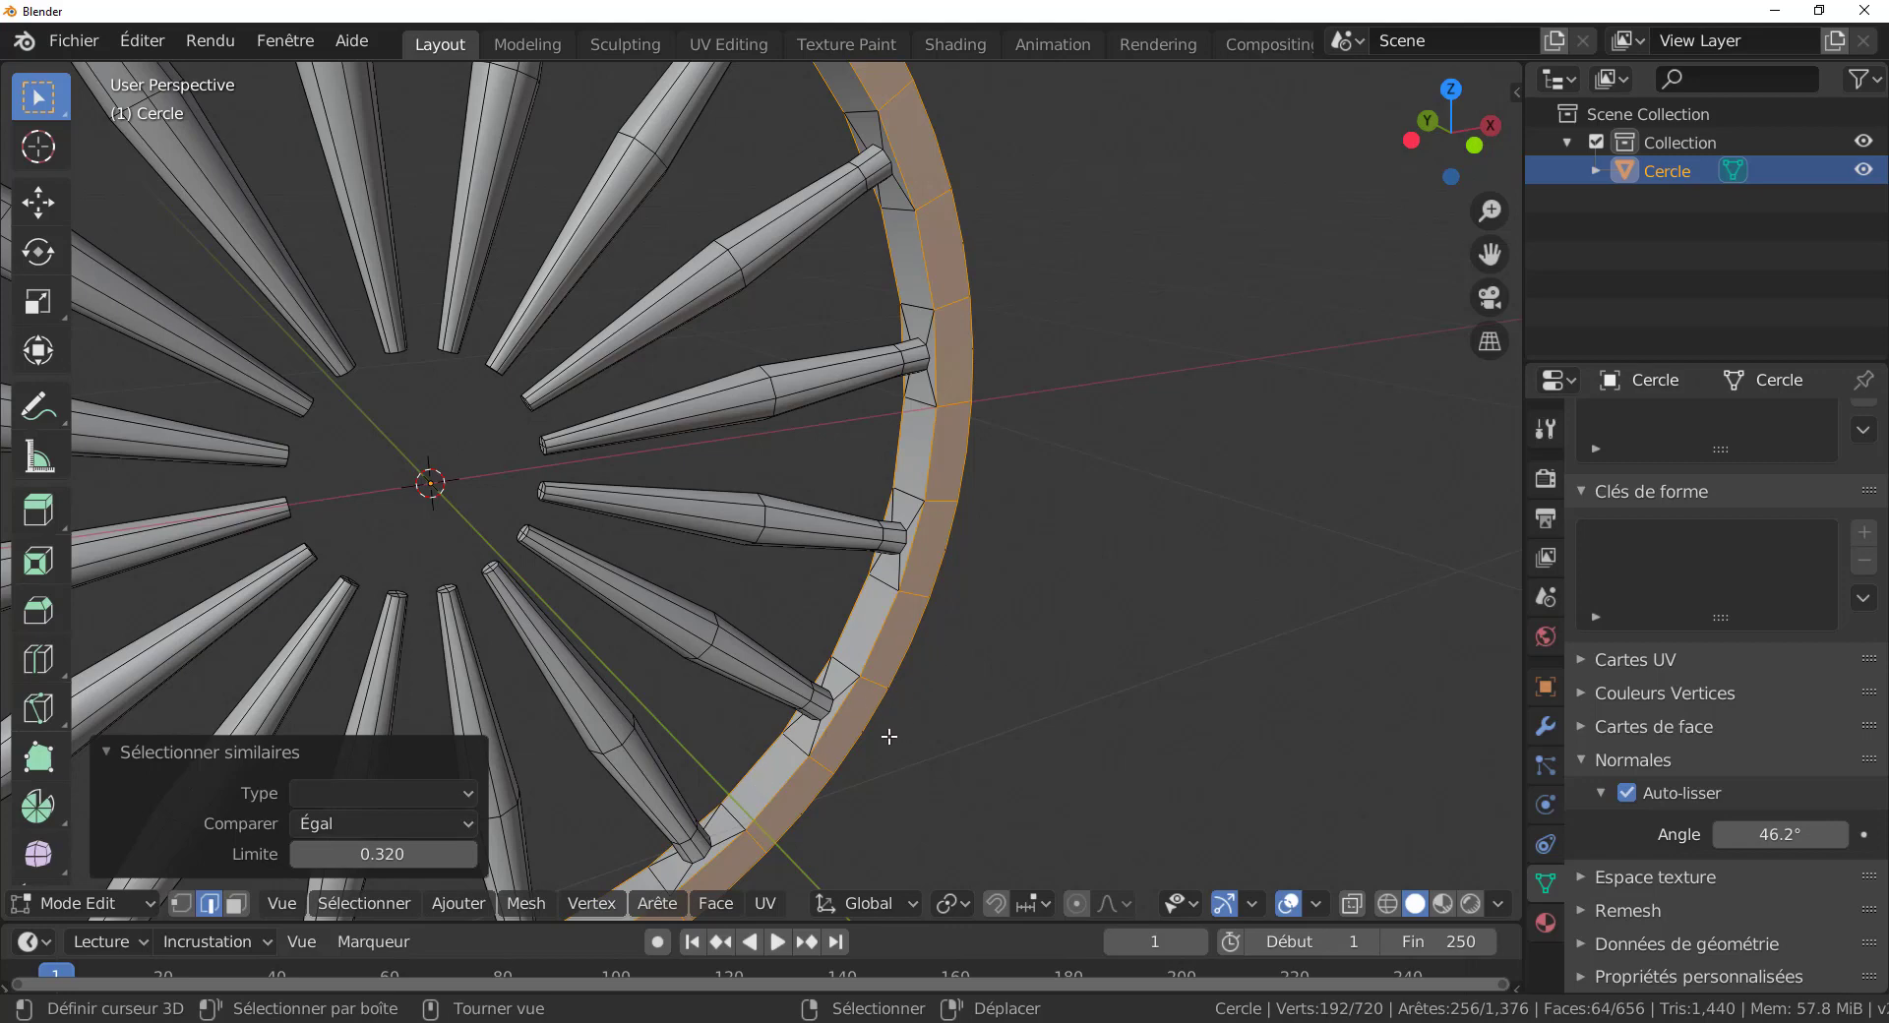
pyautogui.keyDown('ctrl'); pyautogui.keyDown('alt'); pyautogui.keyDown('shift'); pyautogui.click(914, 596); pyautogui.keyUp('shift'); pyautogui.keyUp('alt'); pyautogui.keyUp('ctrl')
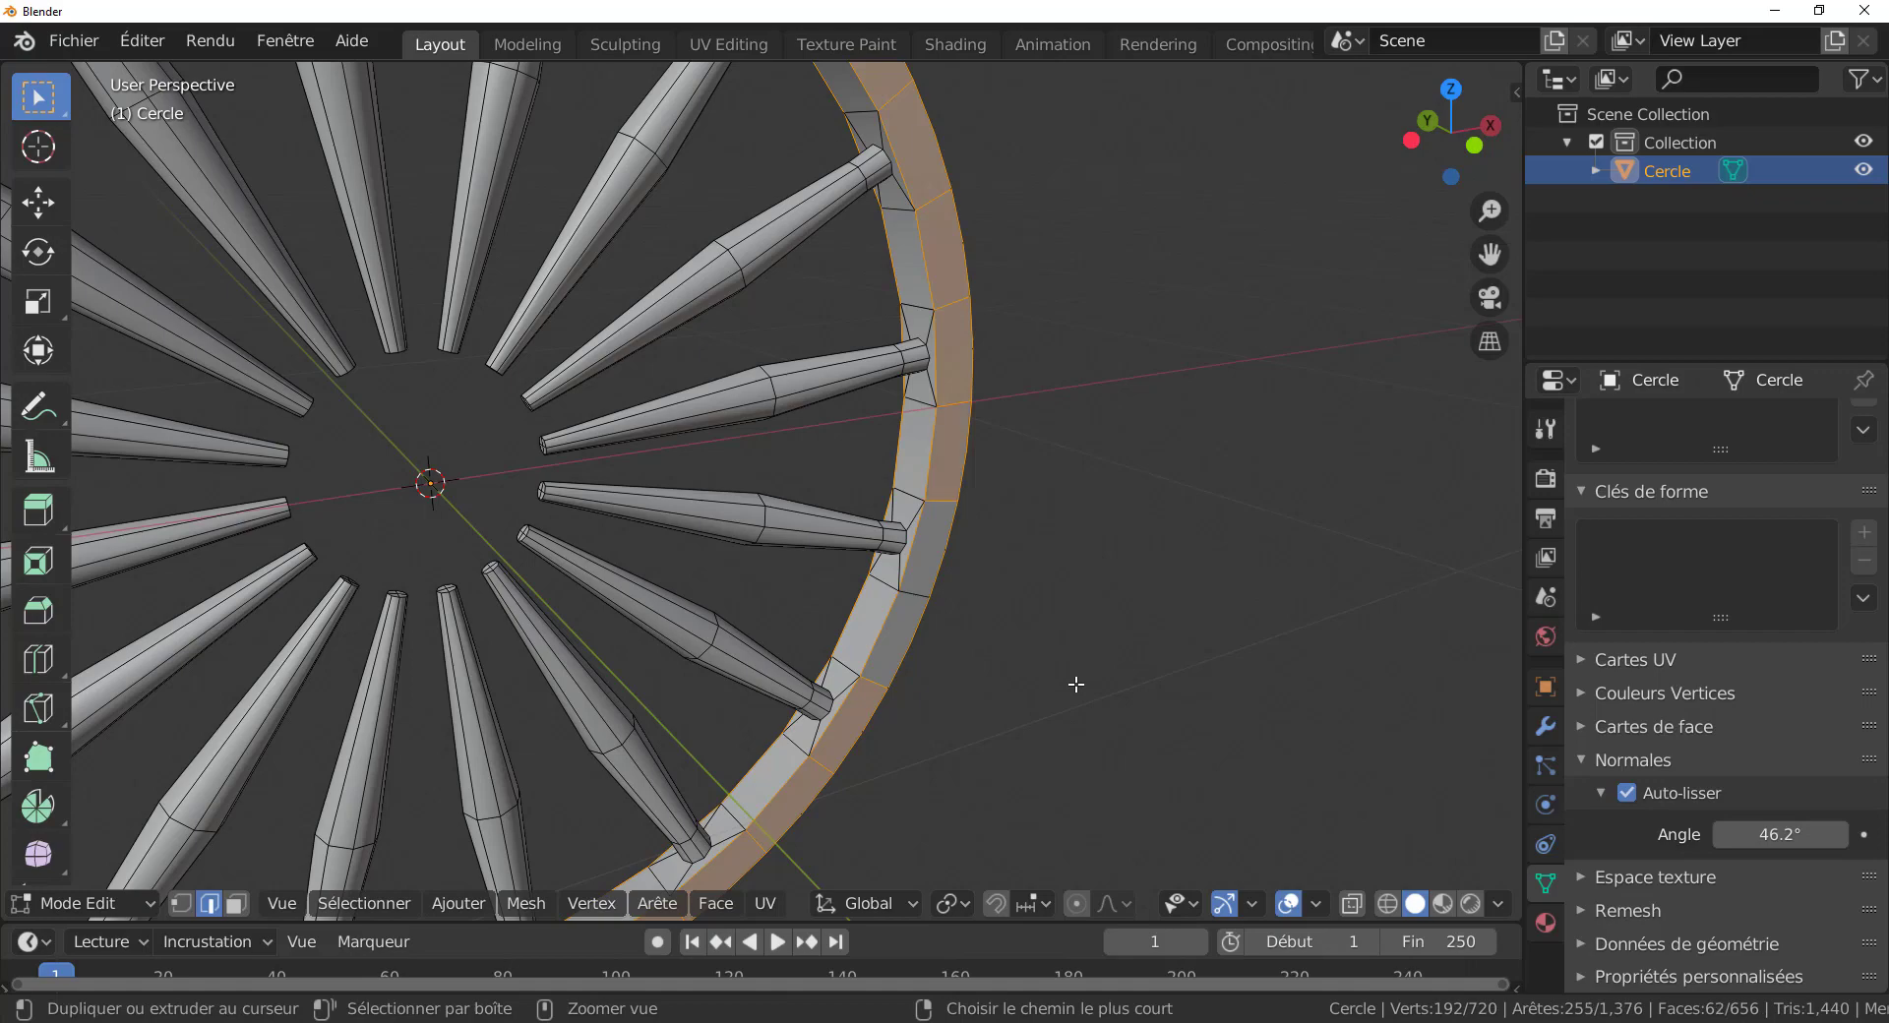
pyautogui.moveTo(1075, 684); pyautogui.dragTo(991, 675, button='middle')
pyautogui.scroll(-3, 991, 675)
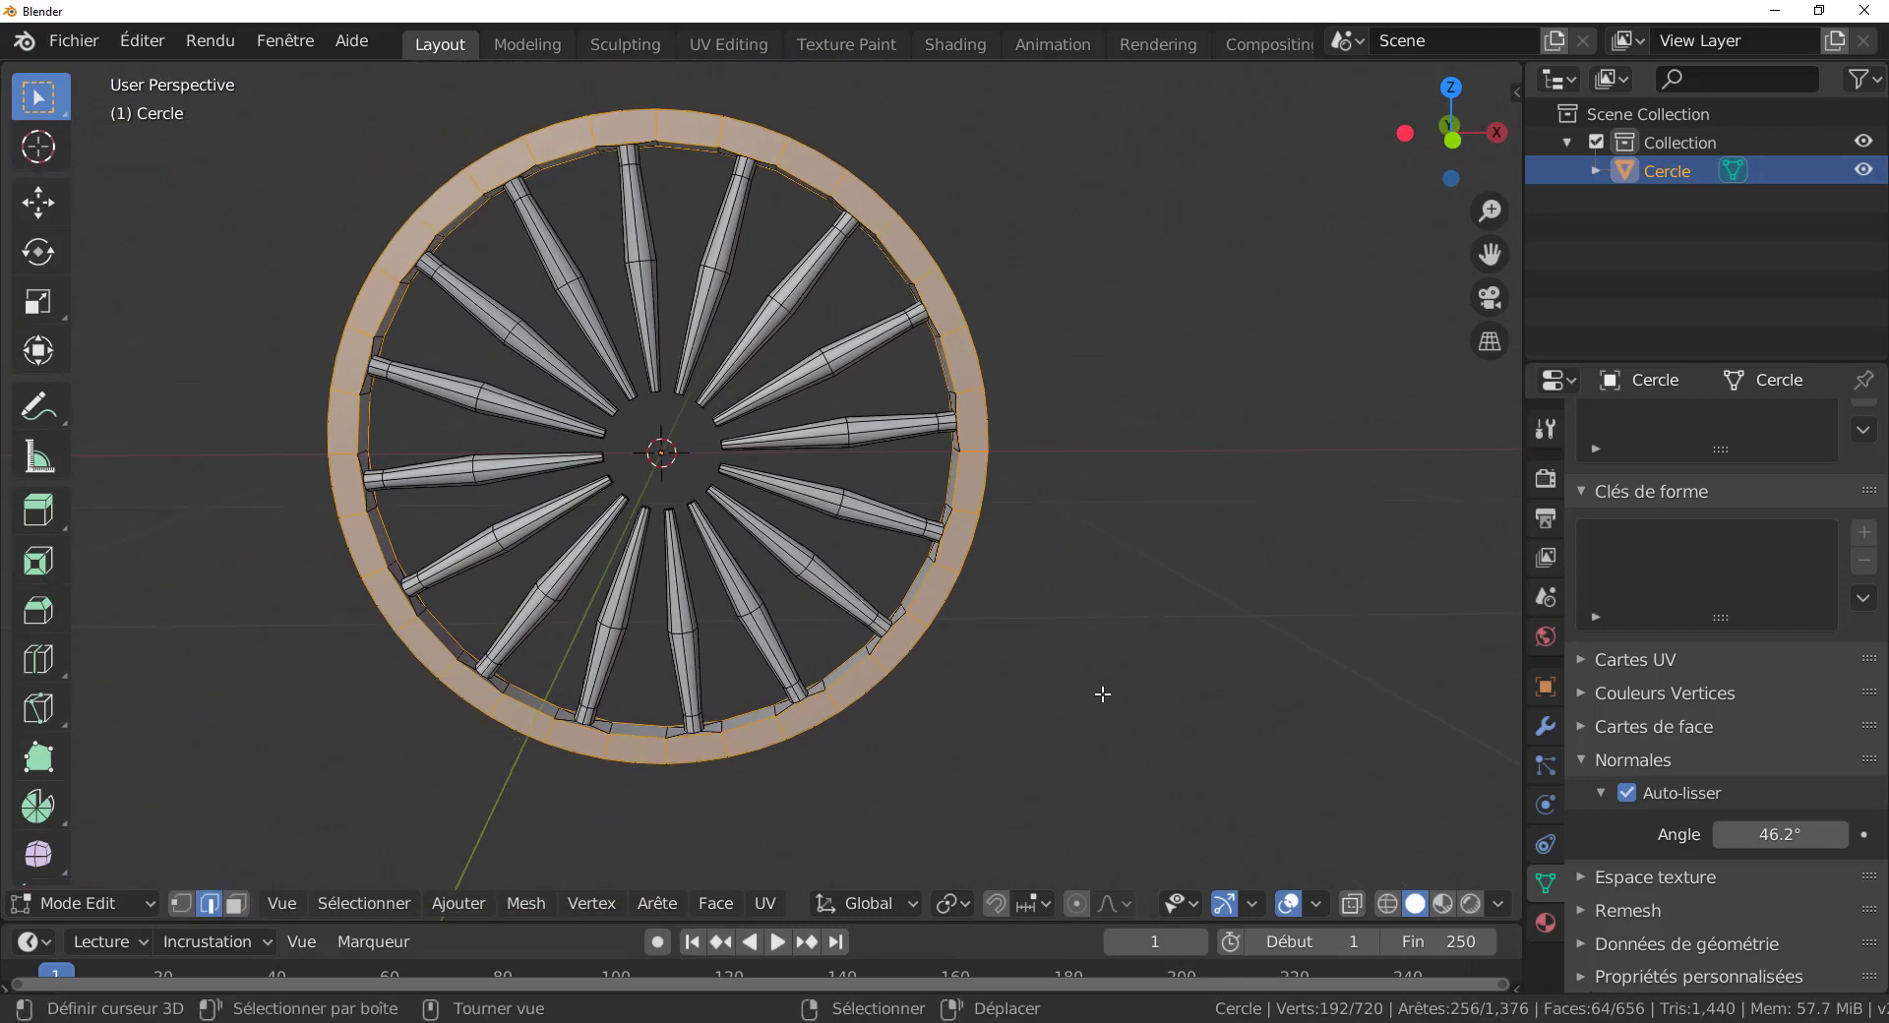
# Turn on X-ray in the front view and switch to vertex selection, undoing the hiding of the rim.
pyautogui.press('KP_1')
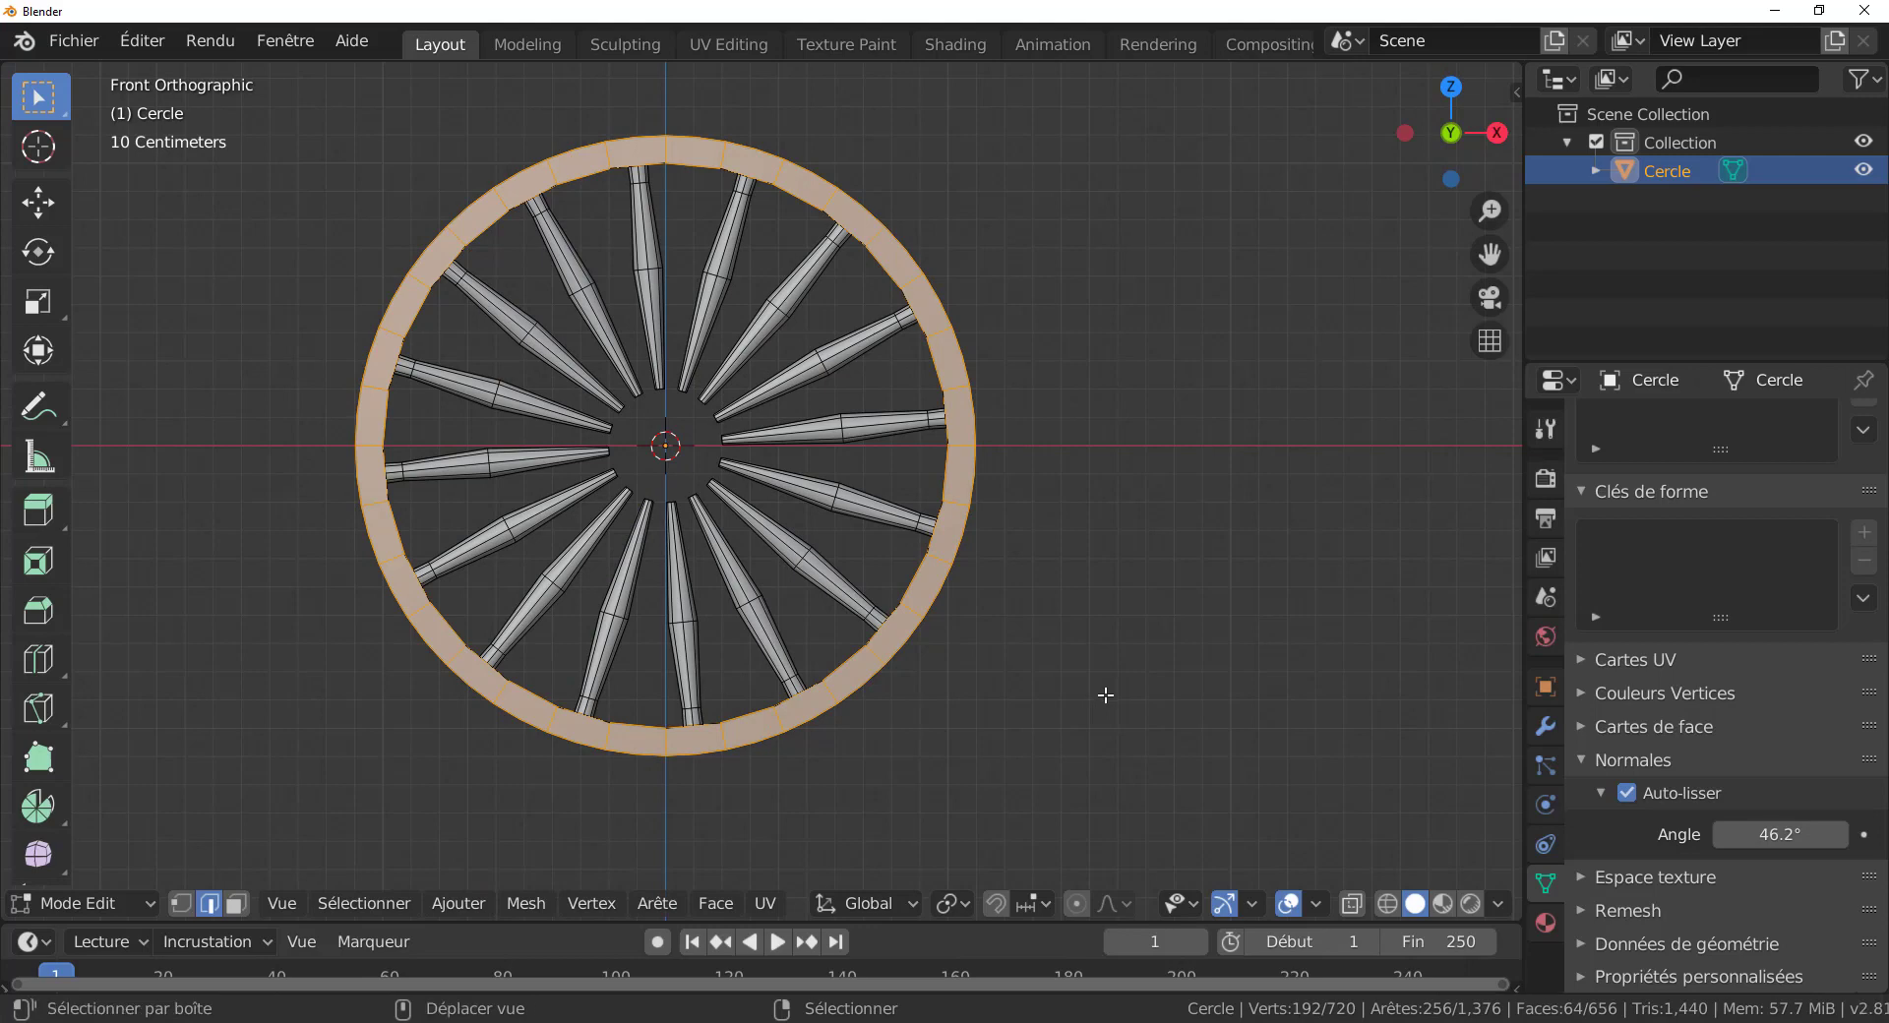
pyautogui.keyDown('shift'); pyautogui.moveTo(1146, 705); pyautogui.dragTo(1240, 721, button='middle'); pyautogui.keyUp('shift')
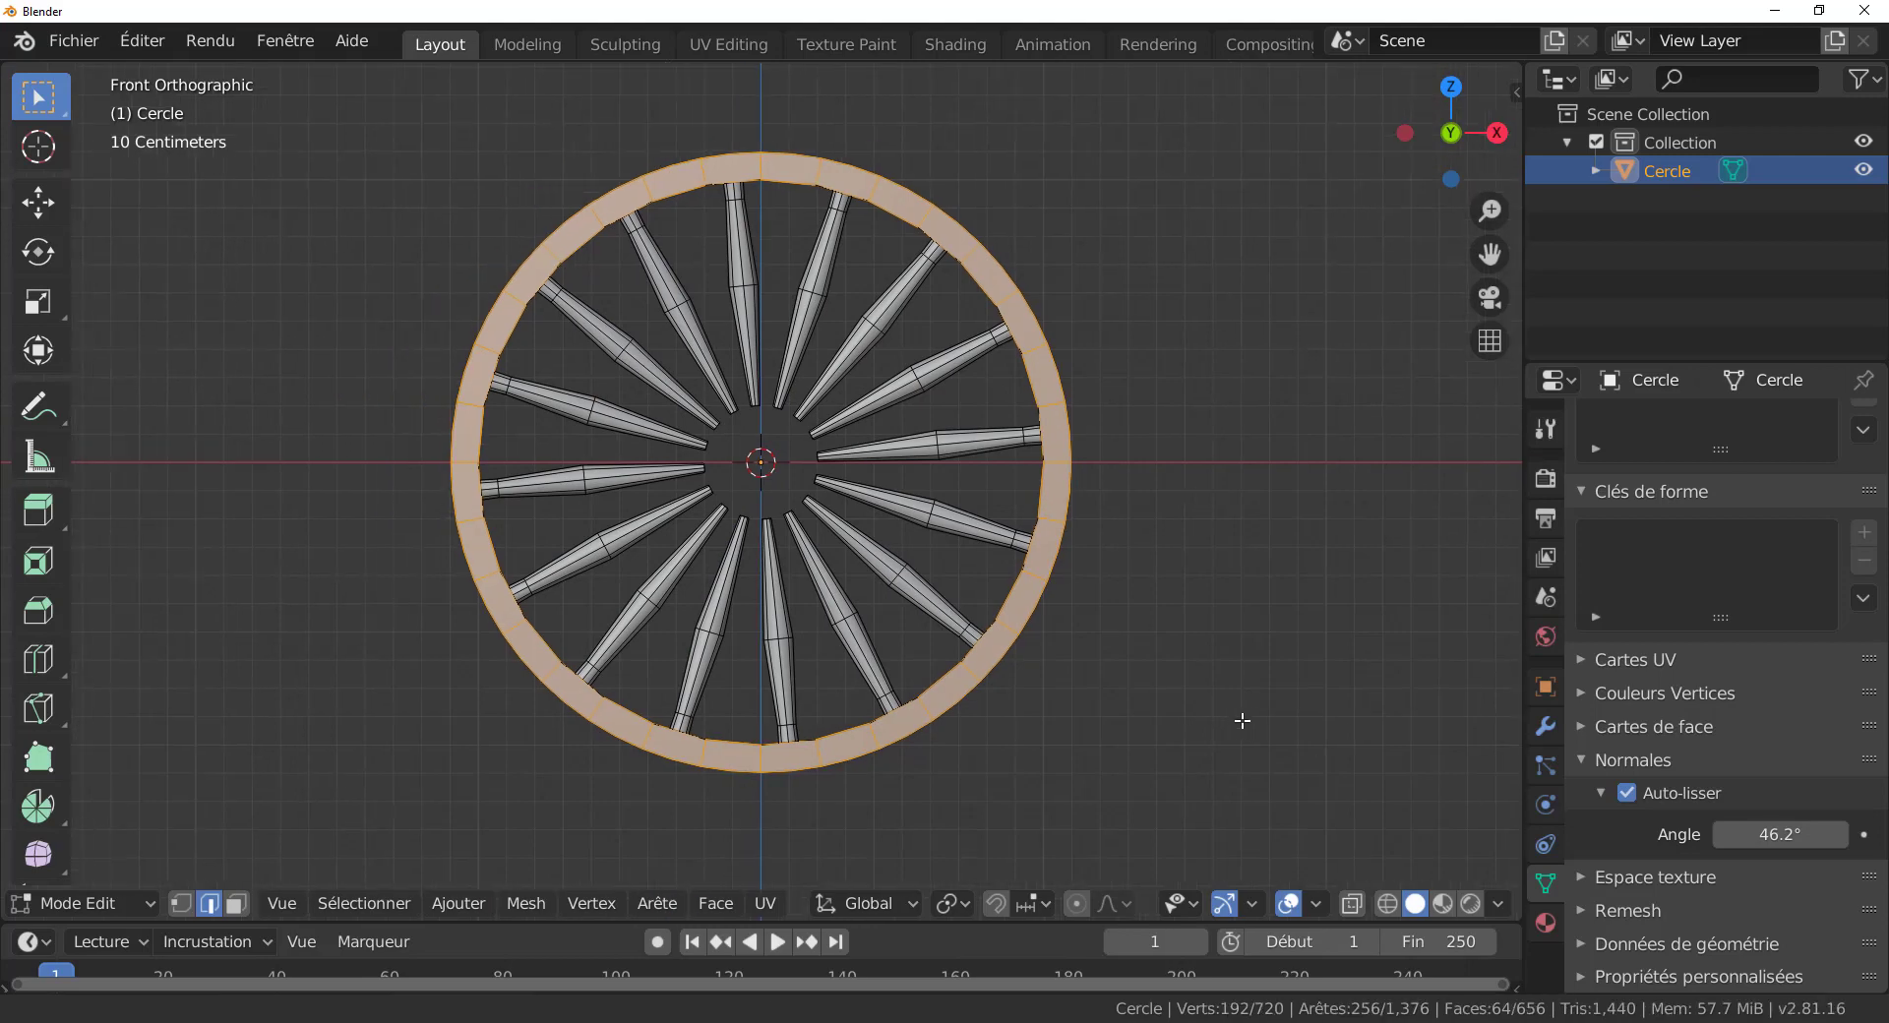
pyautogui.click(1353, 904)
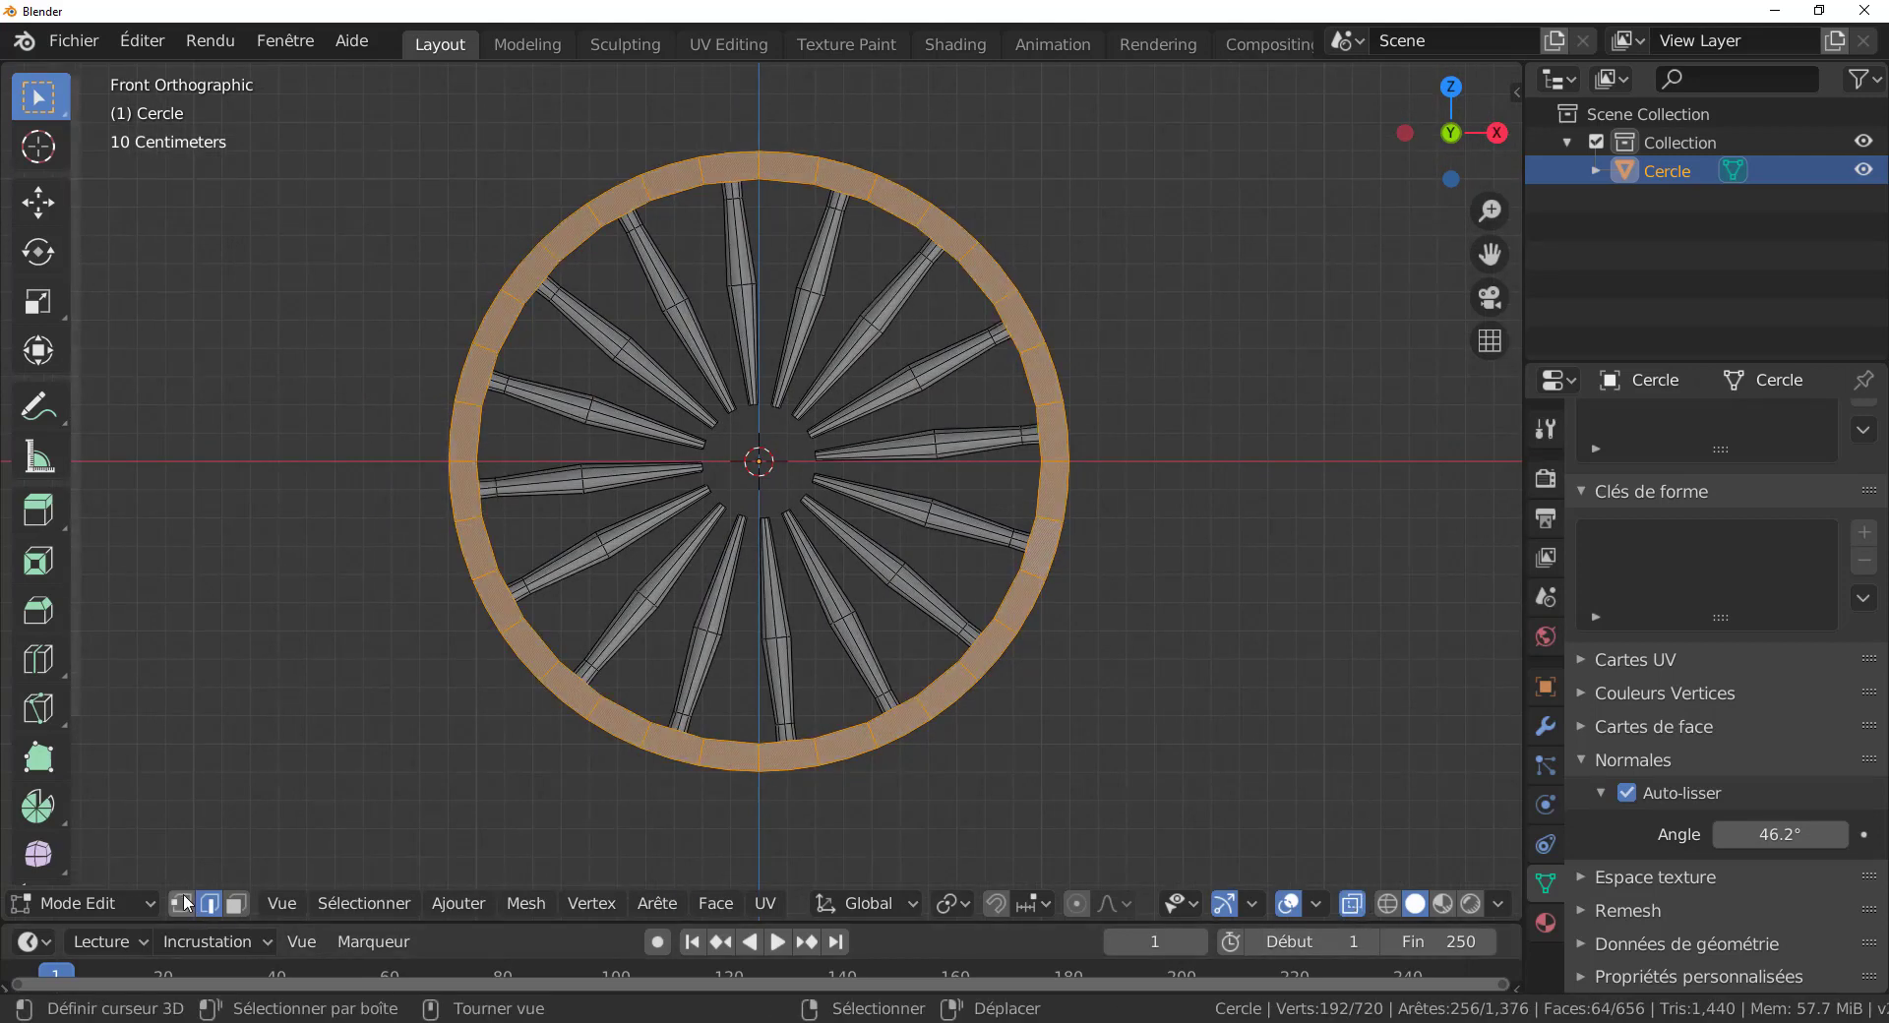
pyautogui.click(181, 903)
pyautogui.click(1159, 514)
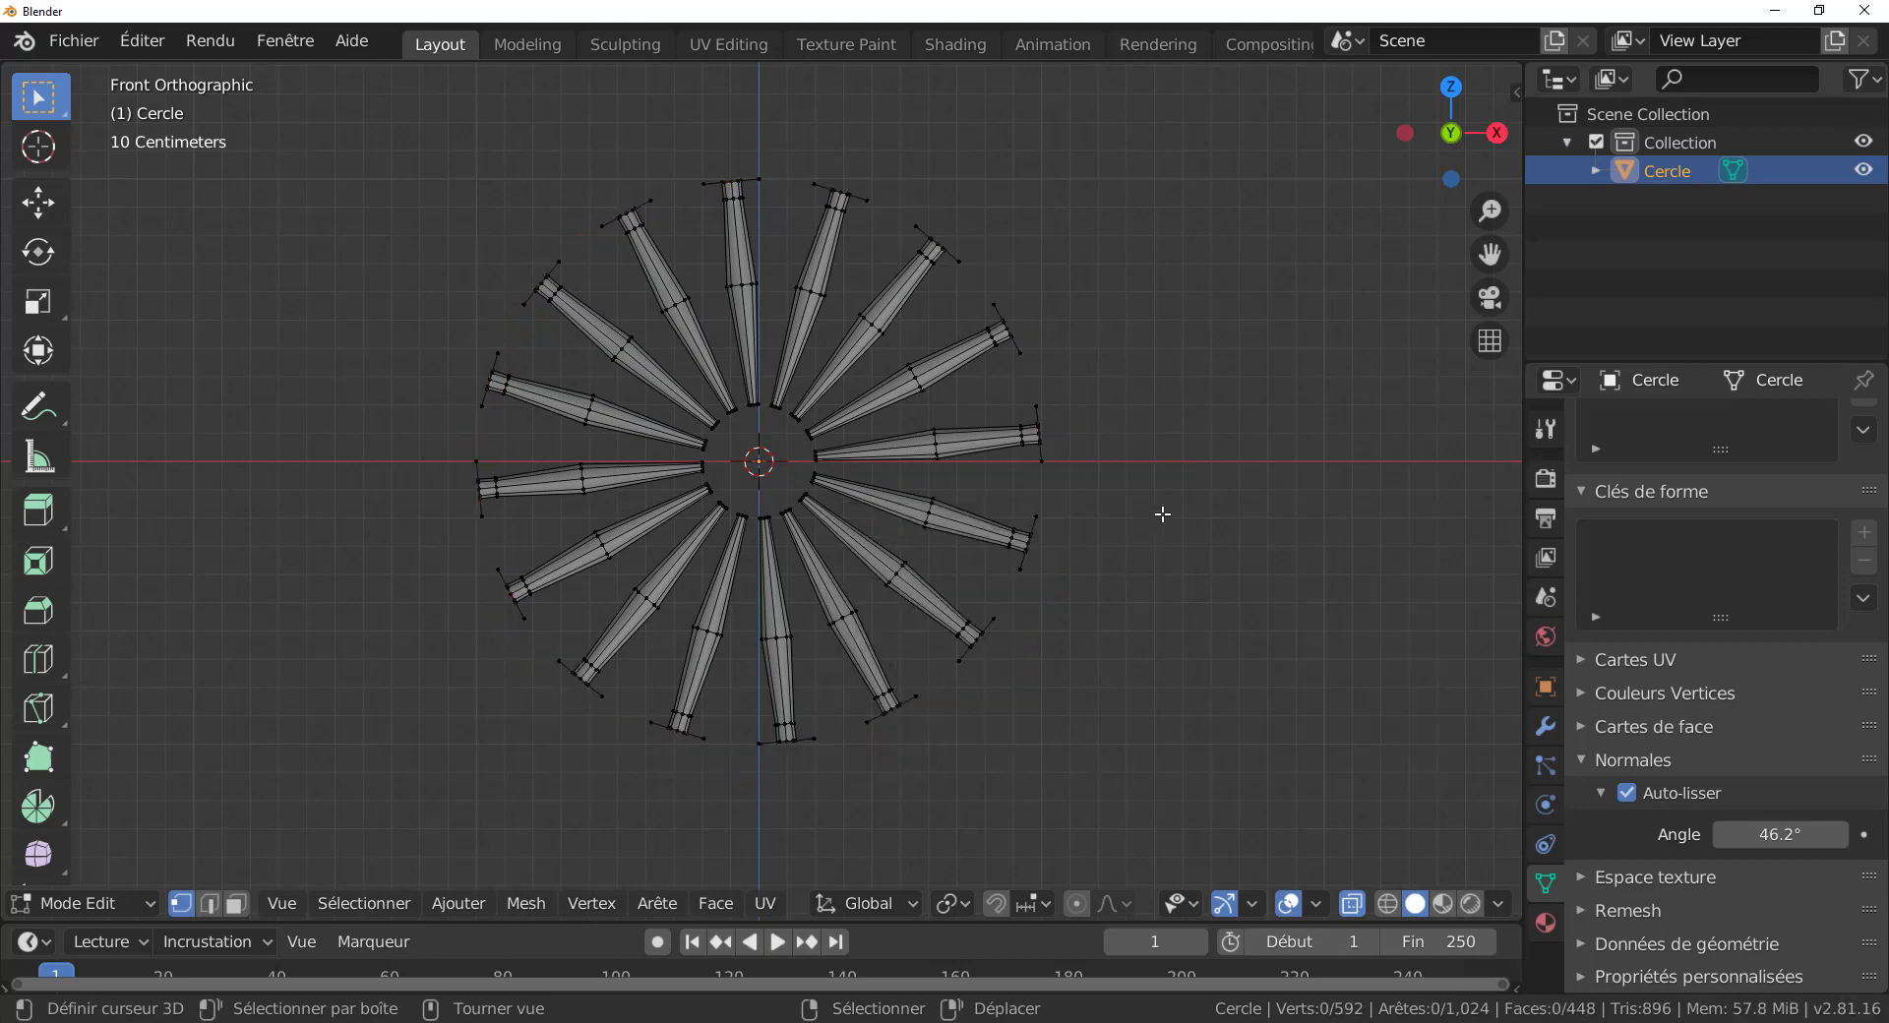
pyautogui.hotkey('ctrl', 'z')
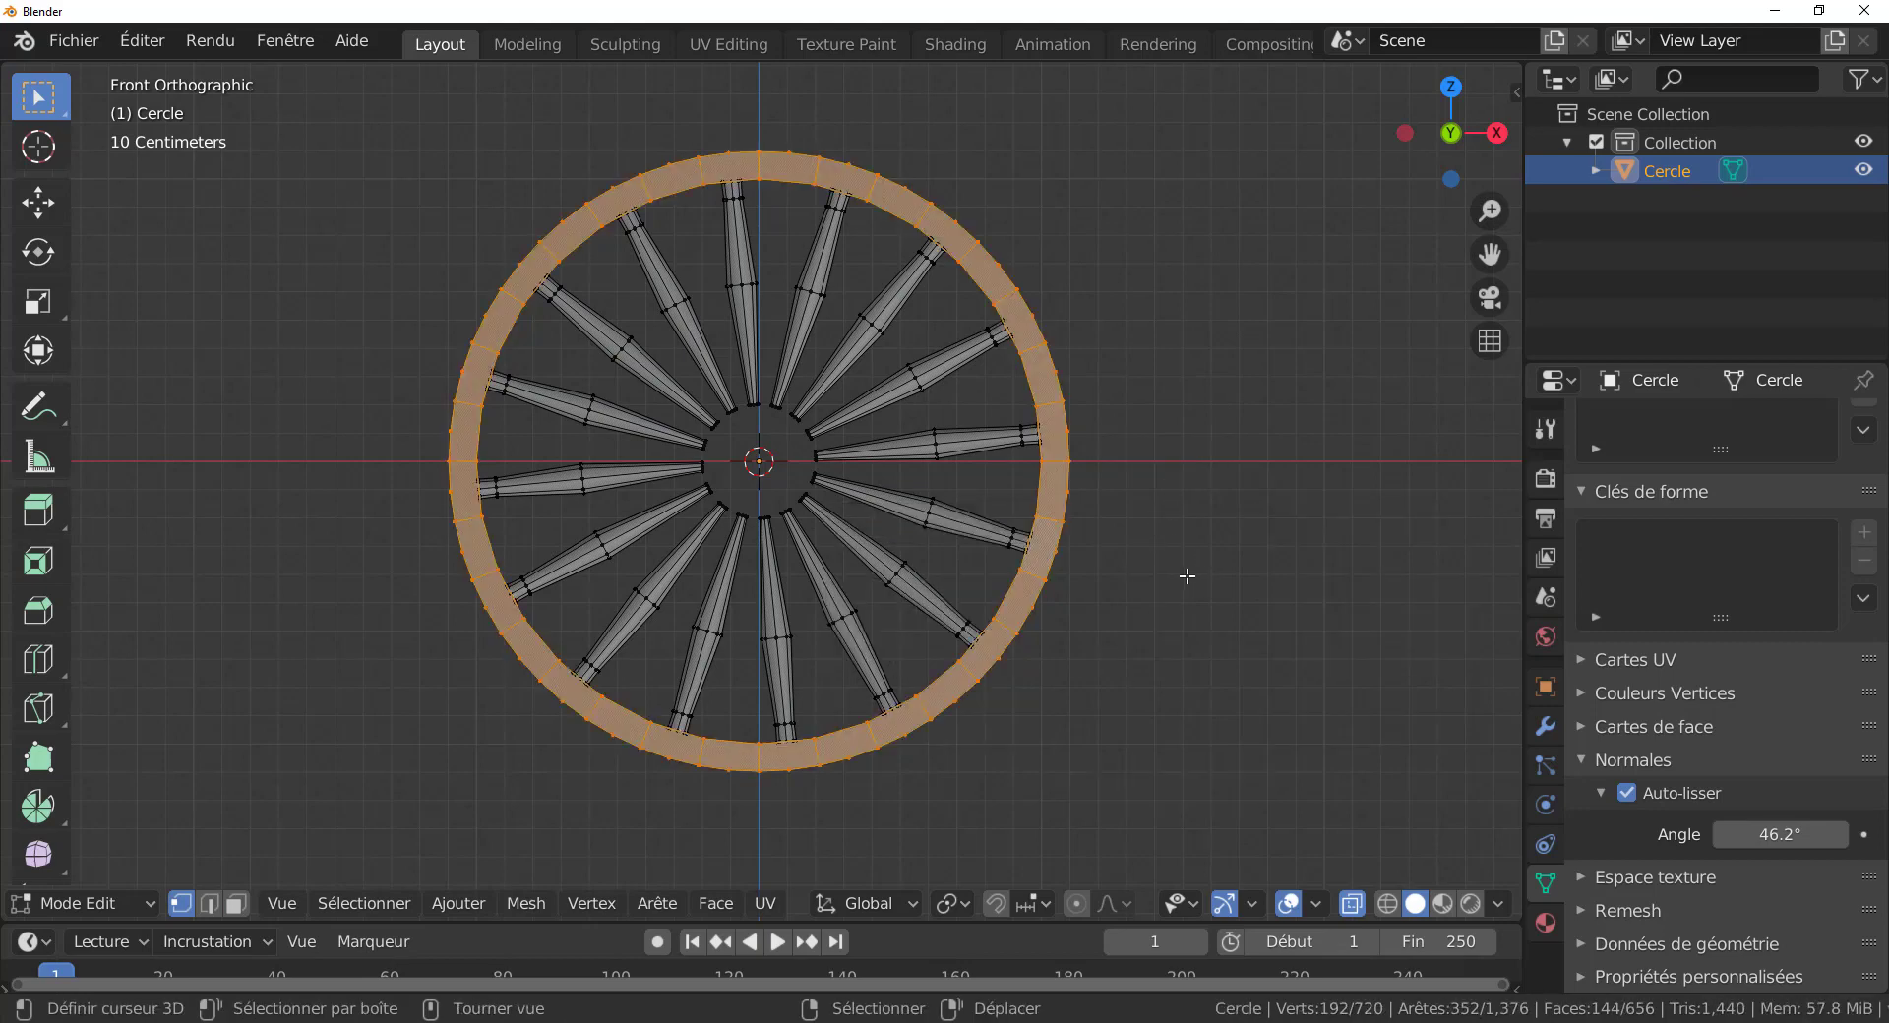
# Deselect the rim's outer vertices all around with circle select, keeping only the inner rim vertices selected.
pyautogui.press('c')
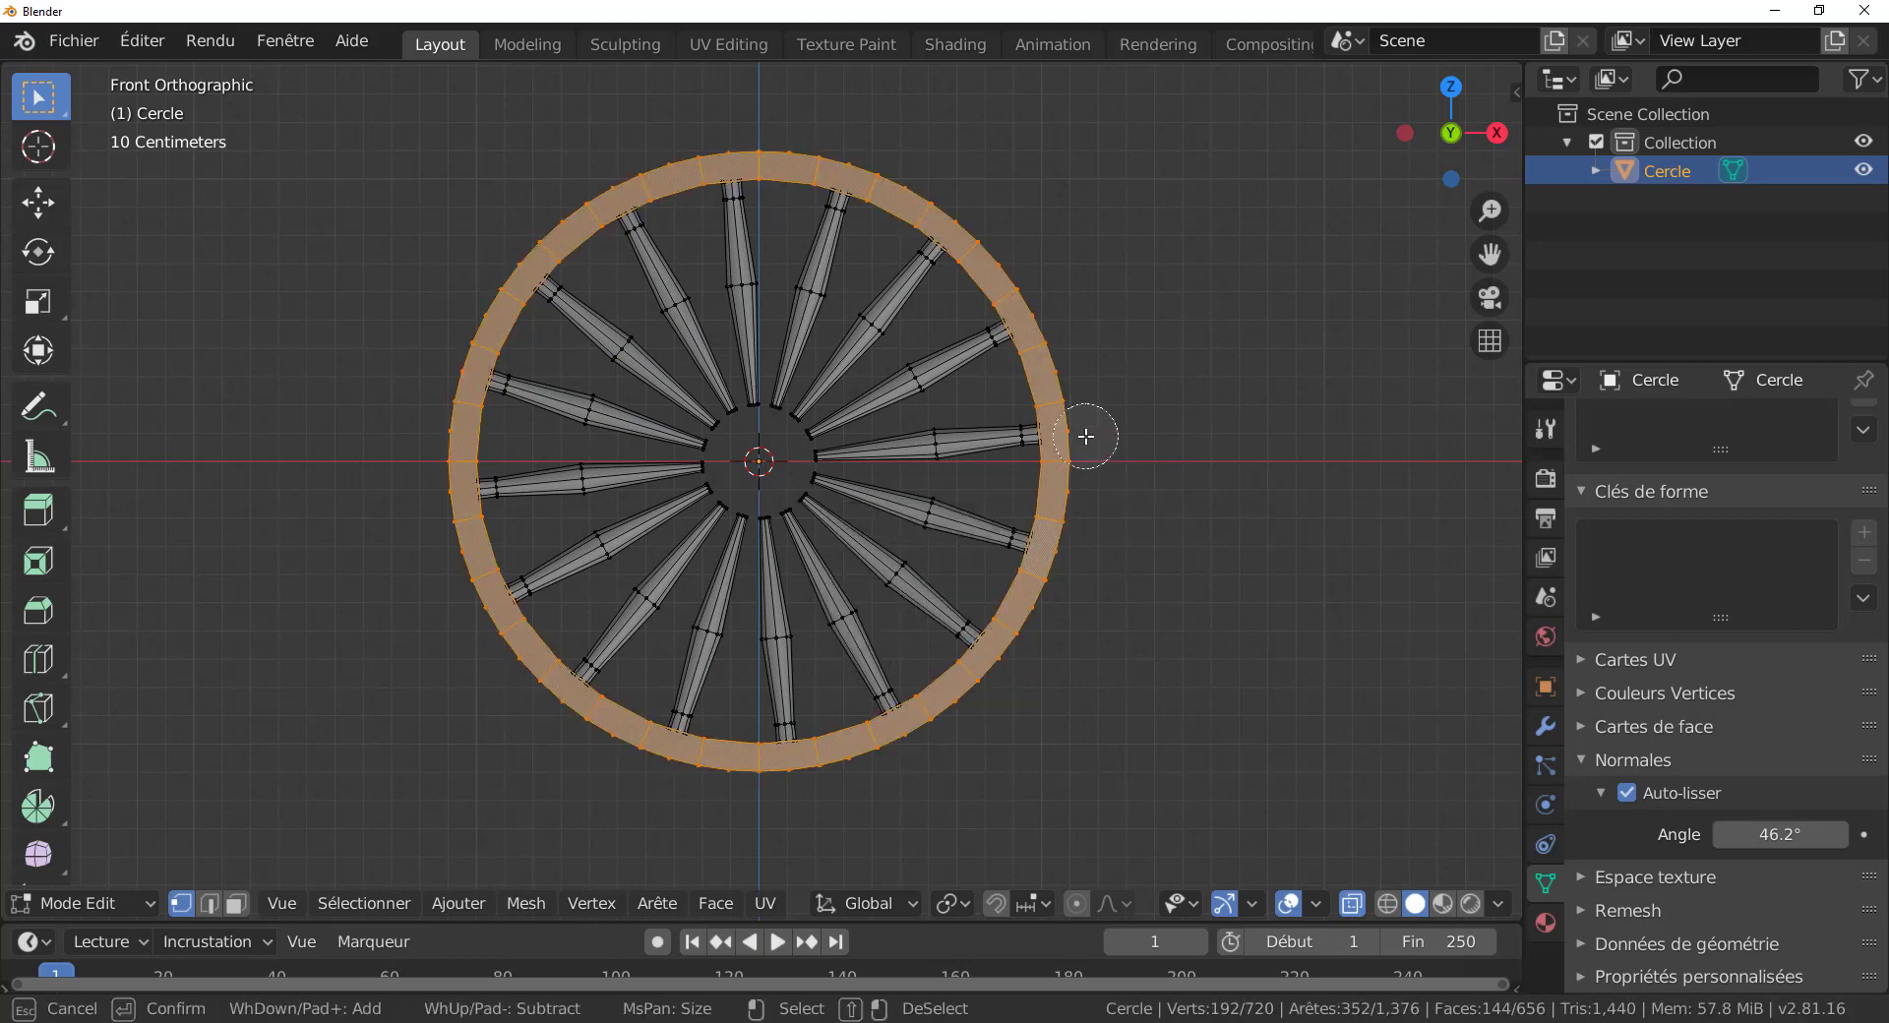
pyautogui.keyDown('shift'); pyautogui.moveTo(1086, 437); pyautogui.dragTo(1083, 400); pyautogui.keyUp('shift')
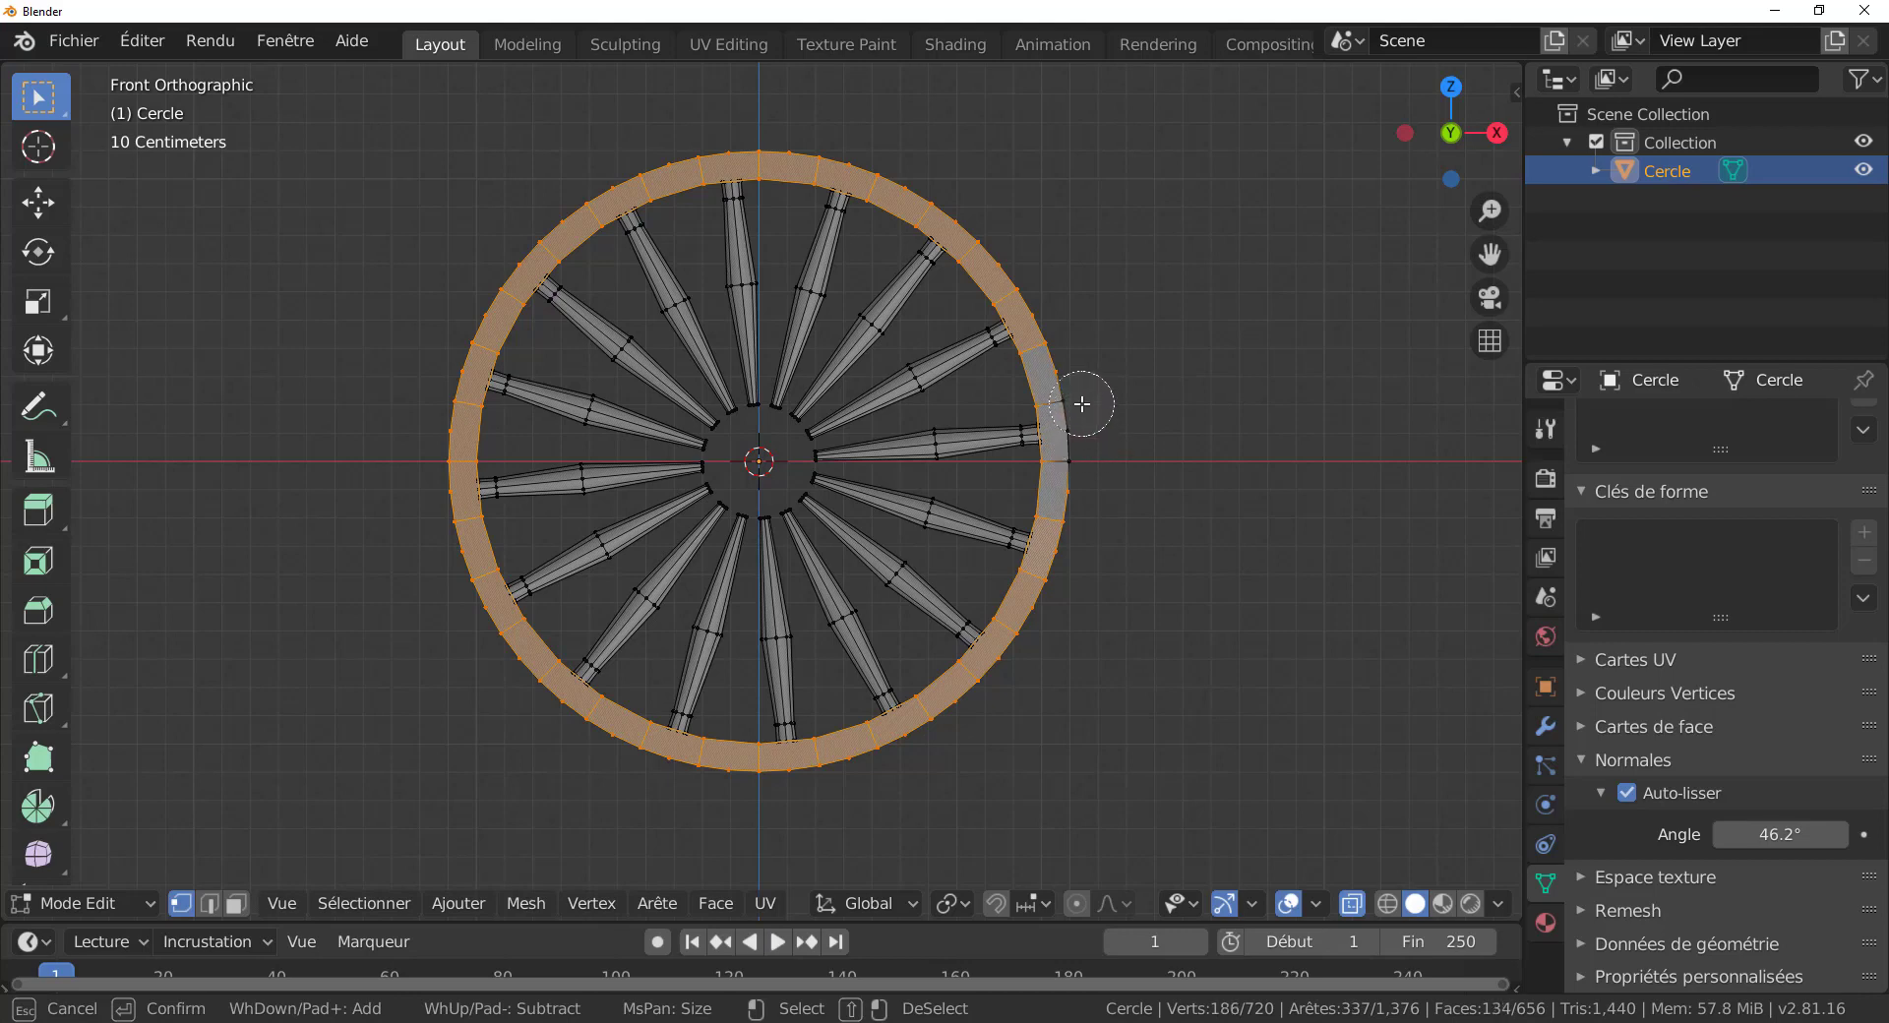
pyautogui.rightClick(1230, 495)
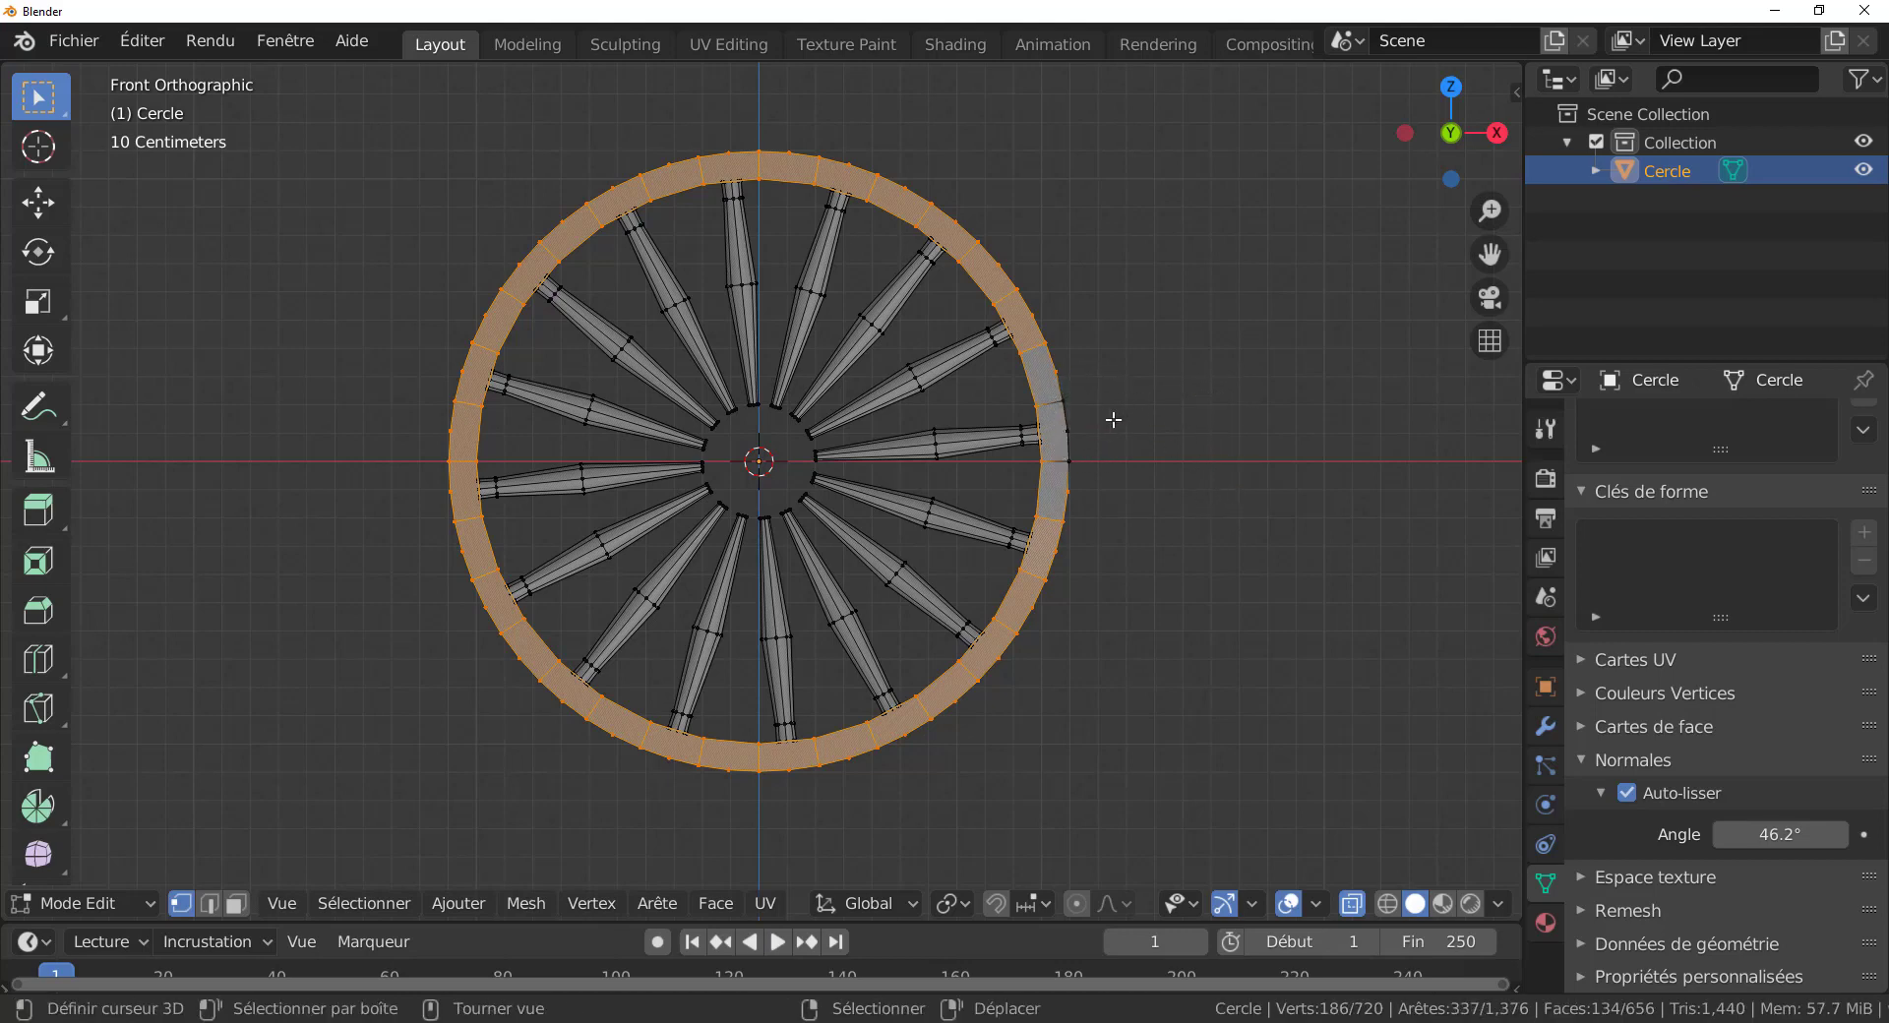
pyautogui.press('c')
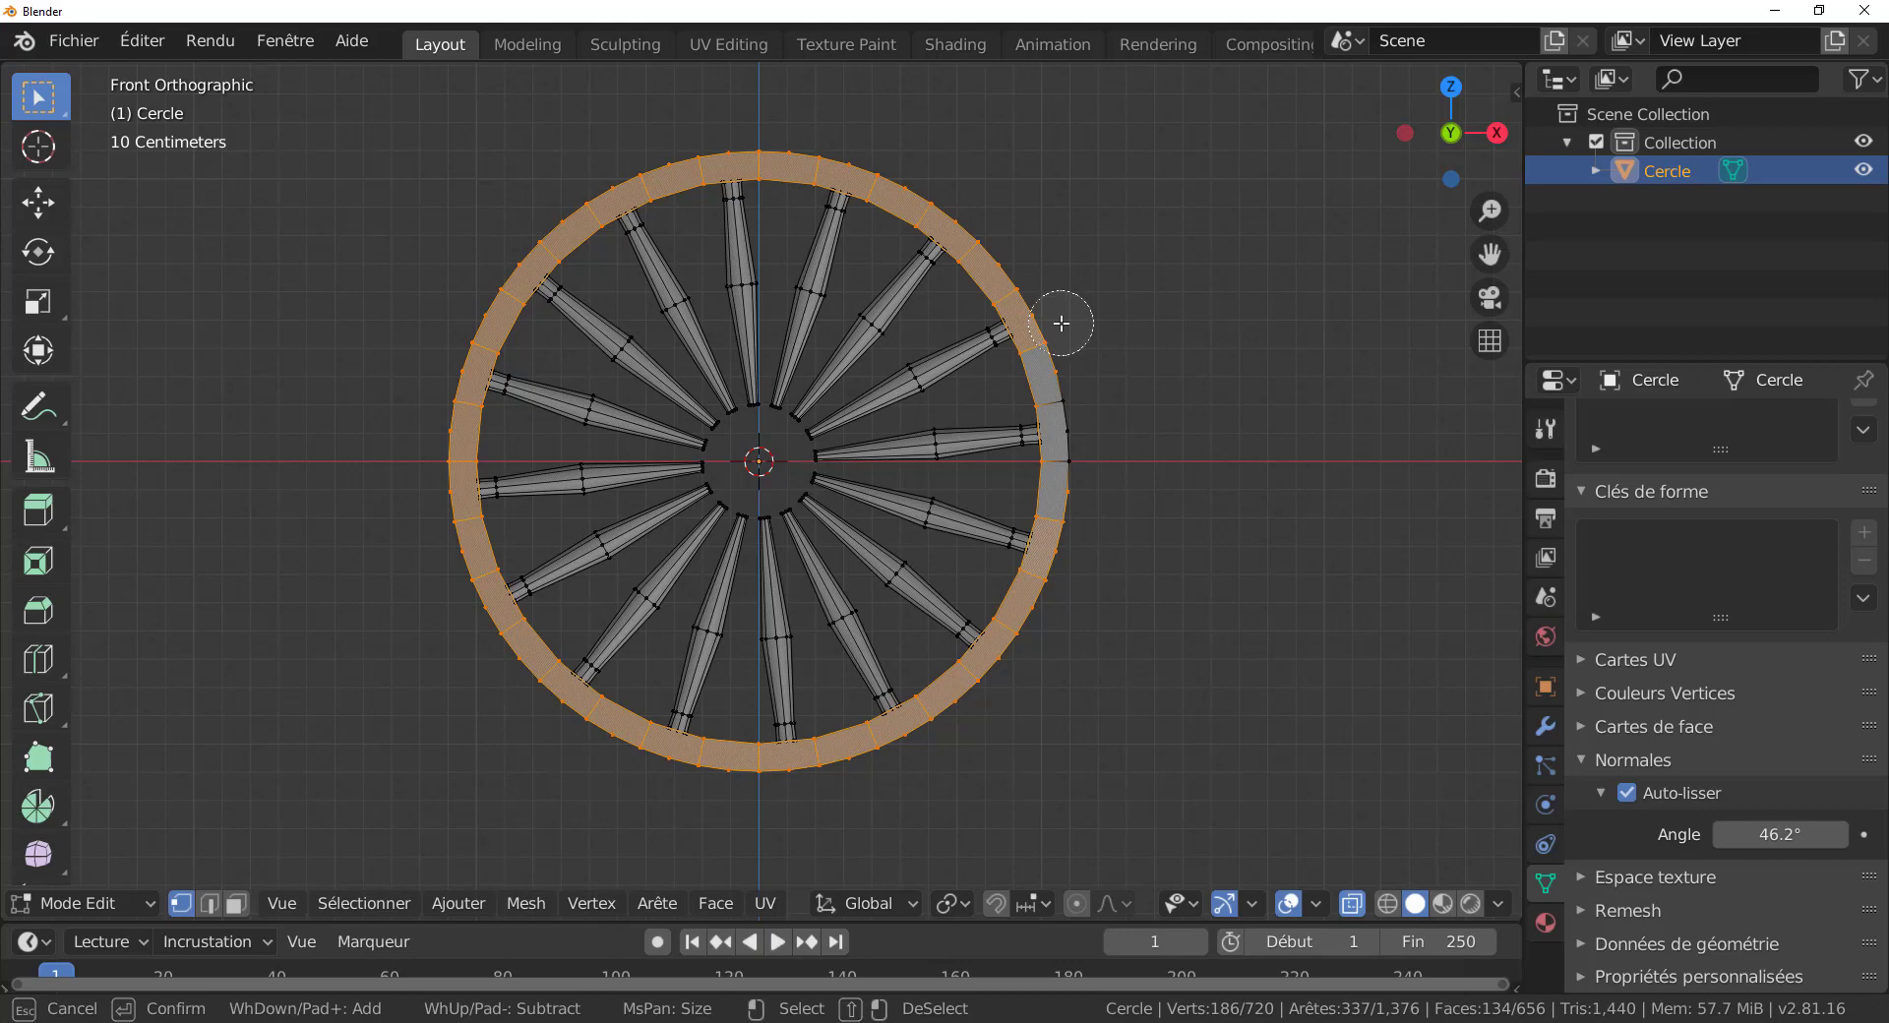
pyautogui.moveTo(1062, 323)
pyautogui.keyDown('shift'); pyautogui.mouseDown()
pyautogui.moveTo(1042, 262)
pyautogui.moveTo(1021, 257)
pyautogui.moveTo(1072, 375)
pyautogui.moveTo(1007, 232)
pyautogui.moveTo(945, 177)
pyautogui.moveTo(866, 143)
pyautogui.moveTo(699, 119)
pyautogui.moveTo(715, 124)
pyautogui.moveTo(540, 194)
pyautogui.moveTo(472, 282)
pyautogui.moveTo(426, 387)
pyautogui.moveTo(434, 548)
pyautogui.moveTo(530, 720)
pyautogui.moveTo(709, 793)
pyautogui.moveTo(784, 793)
pyautogui.moveTo(895, 771)
pyautogui.moveTo(983, 717)
pyautogui.moveTo(1082, 562)
pyautogui.moveTo(1085, 485)
pyautogui.mouseUp(); pyautogui.keyUp('shift')
pyautogui.press('Escape')
# Try to box-deselect across the middle of the rim's thickness from the top view in vertex mode.
pyautogui.moveTo(1245, 454)
pyautogui.mouseDown(button='middle')
pyautogui.moveTo(1270, 477)
pyautogui.moveTo(1406, 488)
pyautogui.moveTo(1362, 552)
pyautogui.moveTo(1262, 595)
pyautogui.mouseUp(button='middle')
pyautogui.press('KP_7')
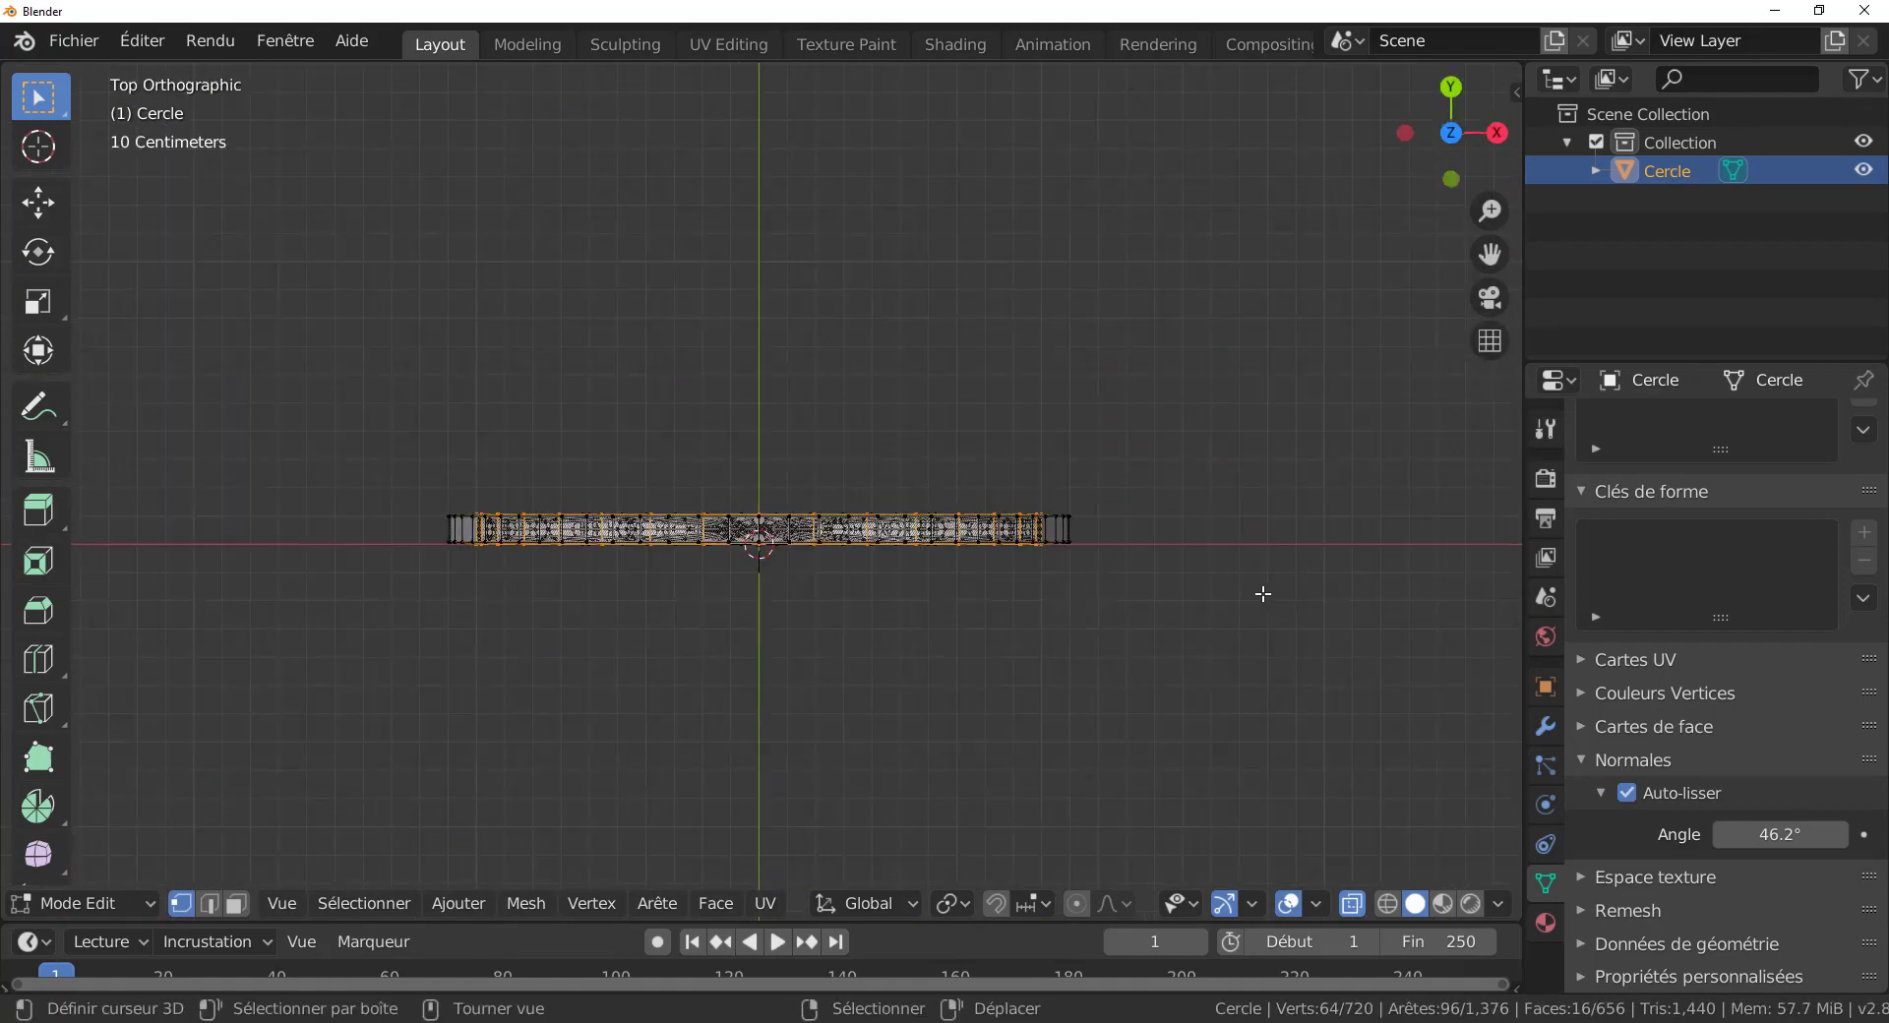
pyautogui.scroll(1, 932, 792)
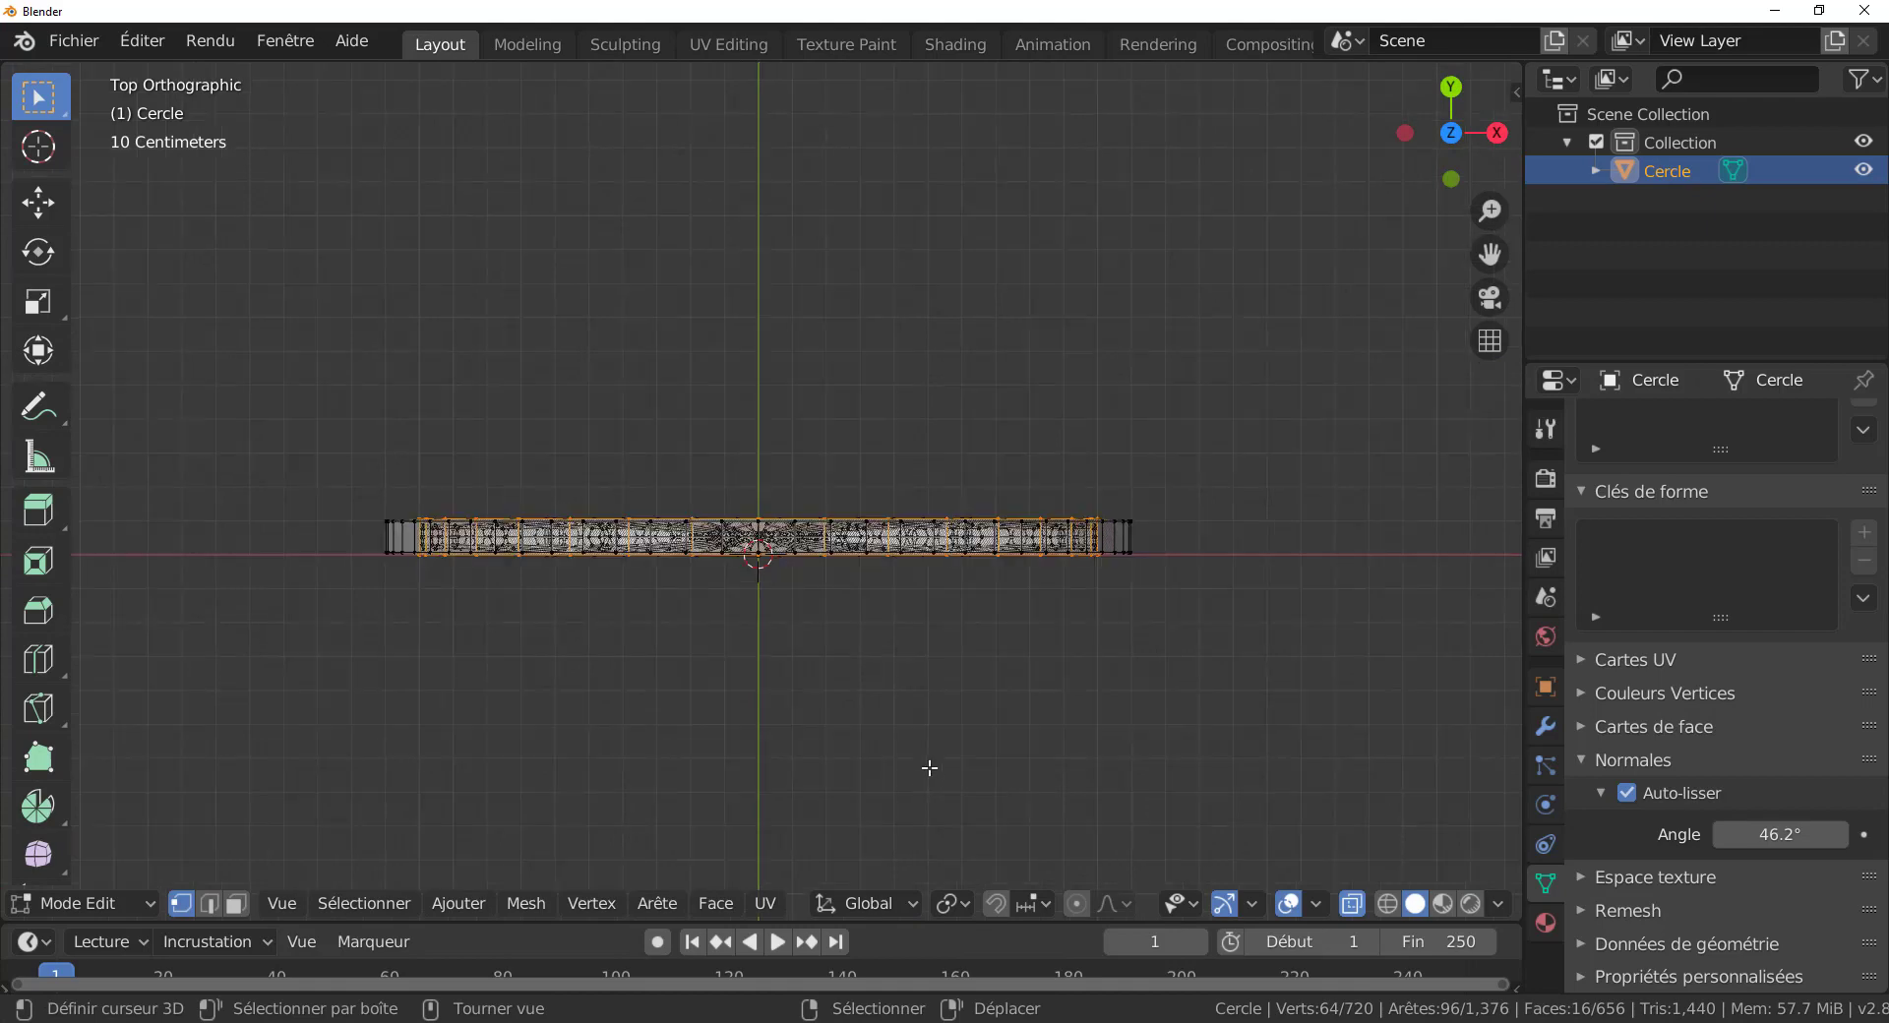
pyautogui.press('b')
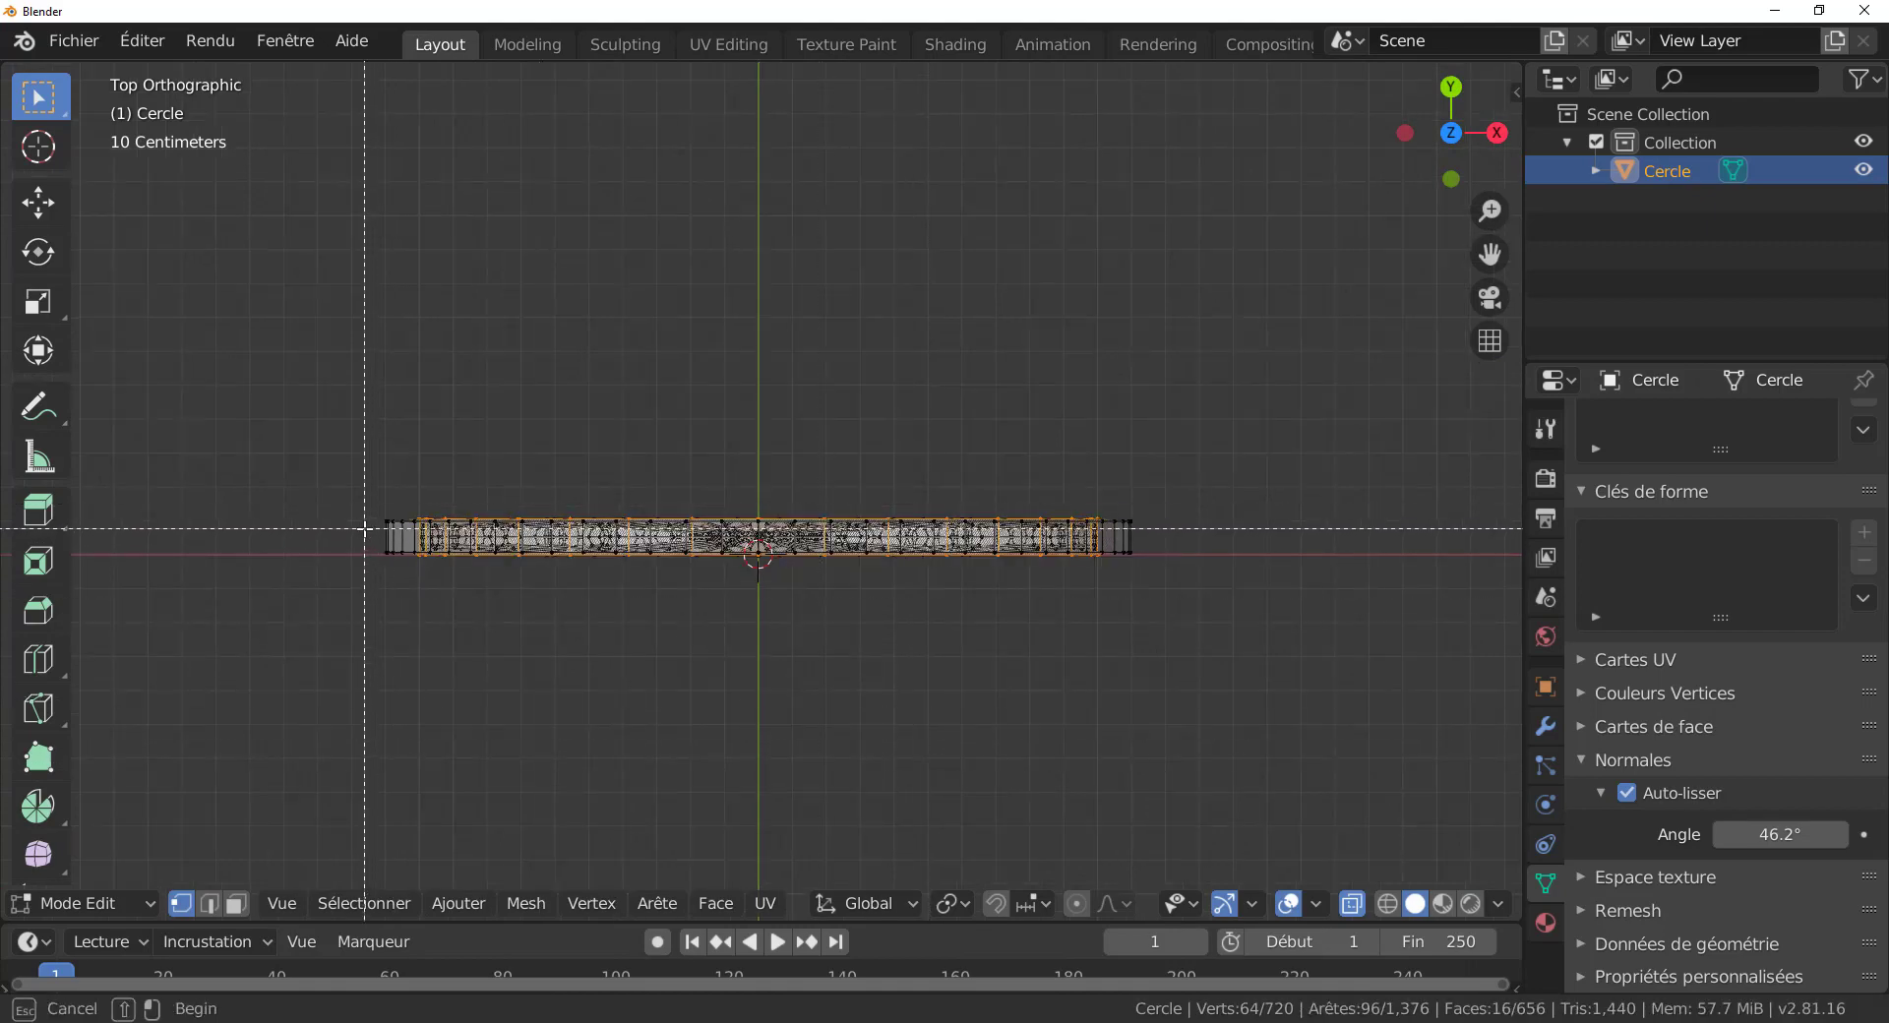
pyautogui.moveTo(364, 528); pyautogui.dragTo(1167, 529)
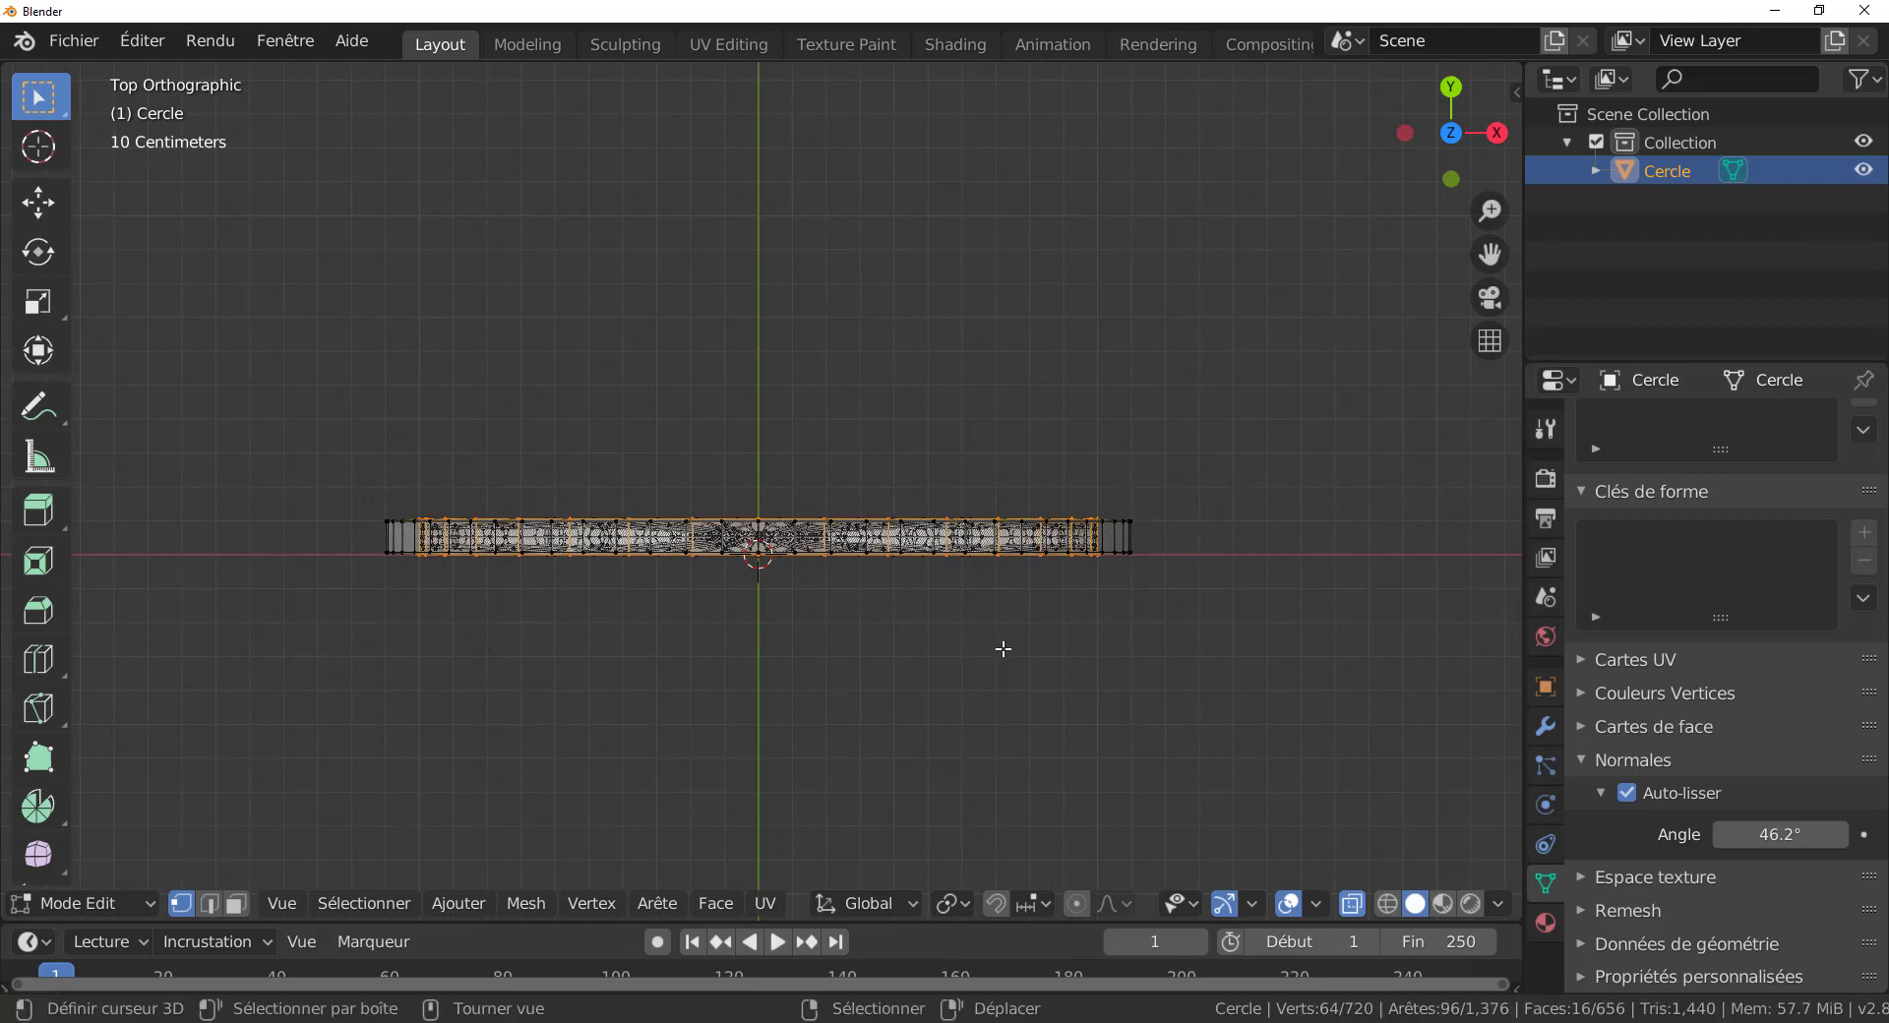
# In edge mode, box-deselect the edges crossing the rim's thickness from the top view, keeping the two inner edge loops.
pyautogui.click(209, 904)
pyautogui.moveTo(673, 820); pyautogui.dragTo(739, 693, button='middle')
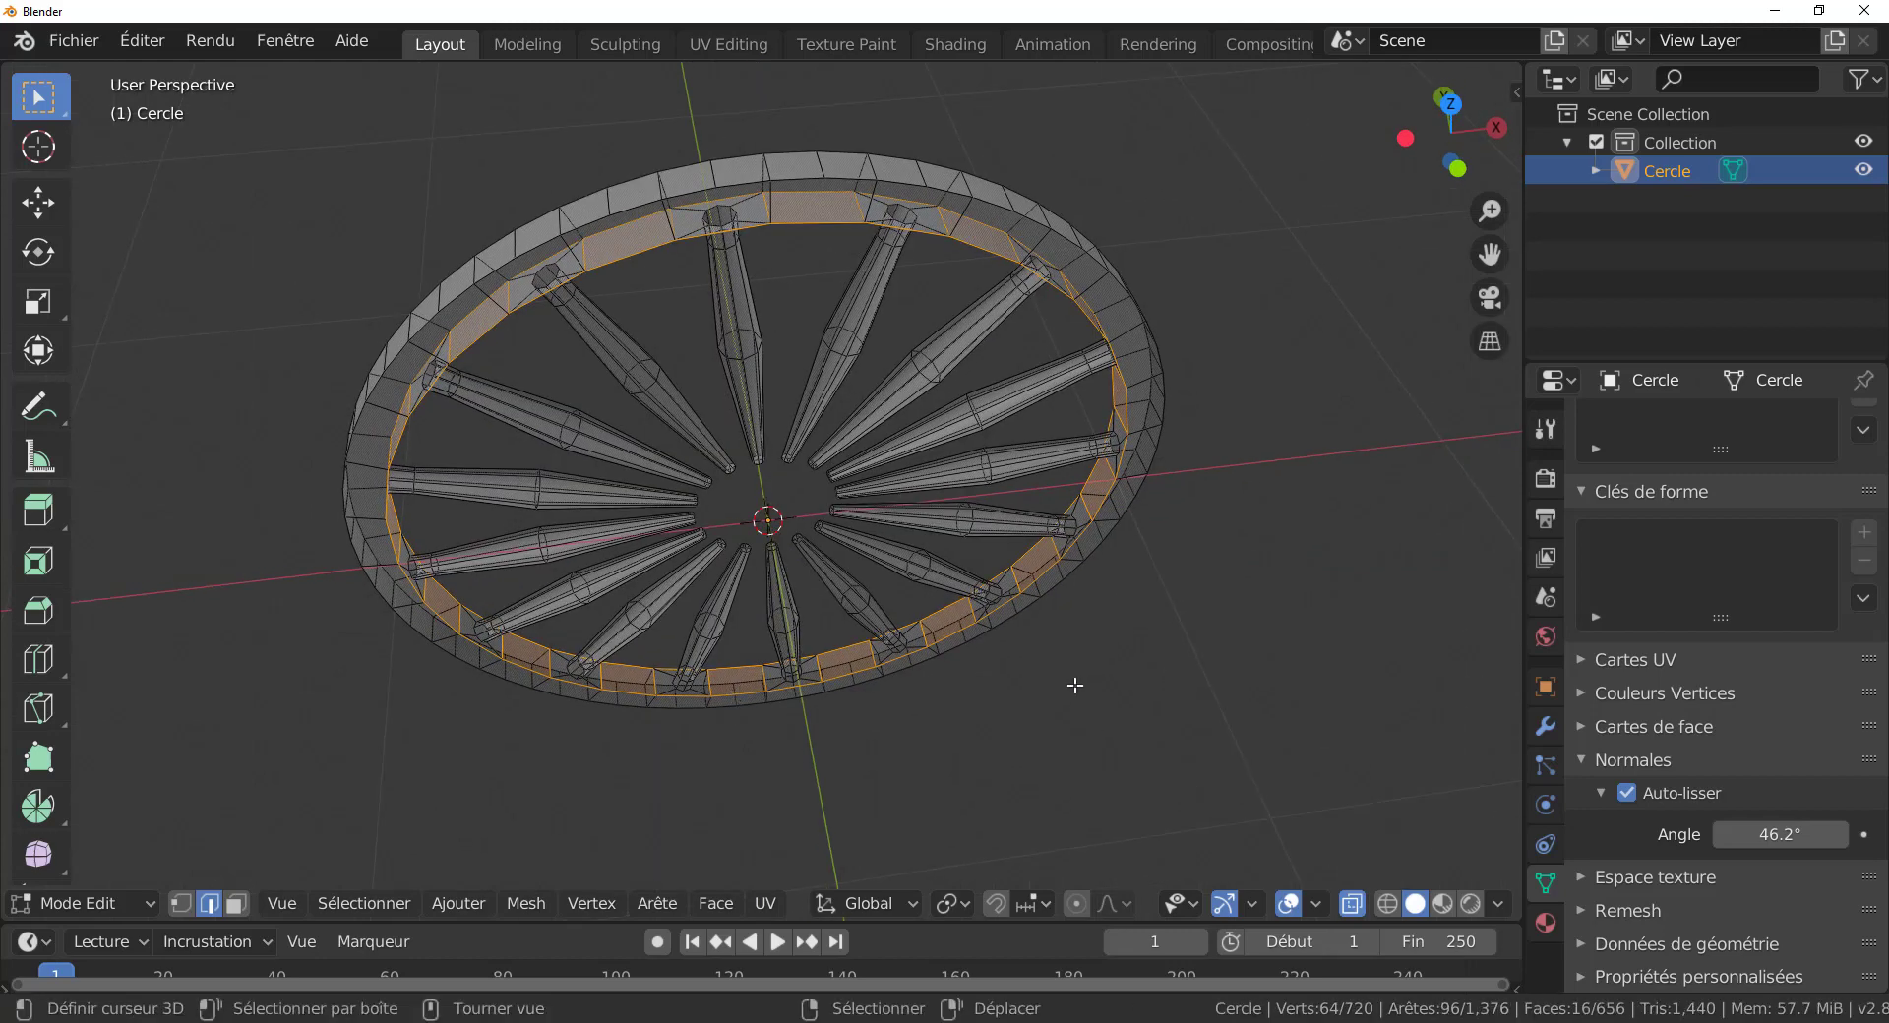
pyautogui.press('KP_7')
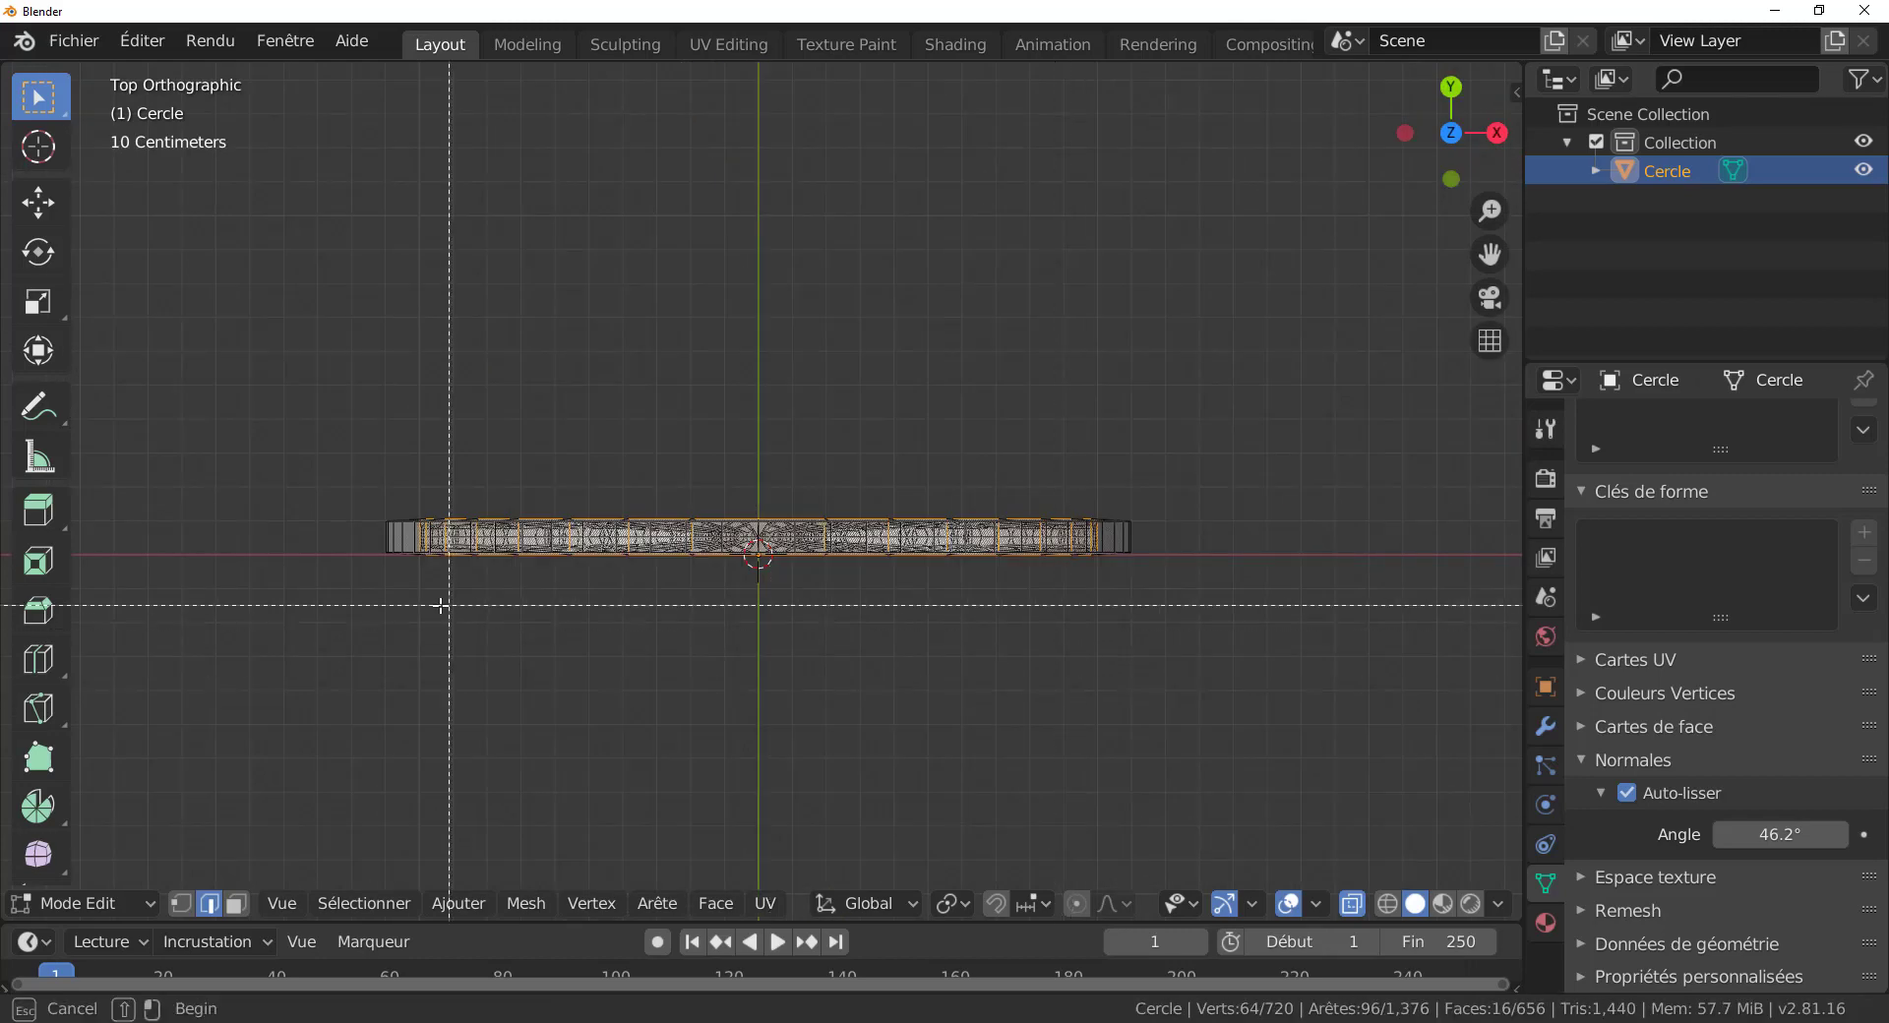
pyautogui.moveTo(373, 528); pyautogui.dragTo(1196, 539)
pyautogui.moveTo(1109, 652); pyautogui.dragTo(1194, 591, button='middle')
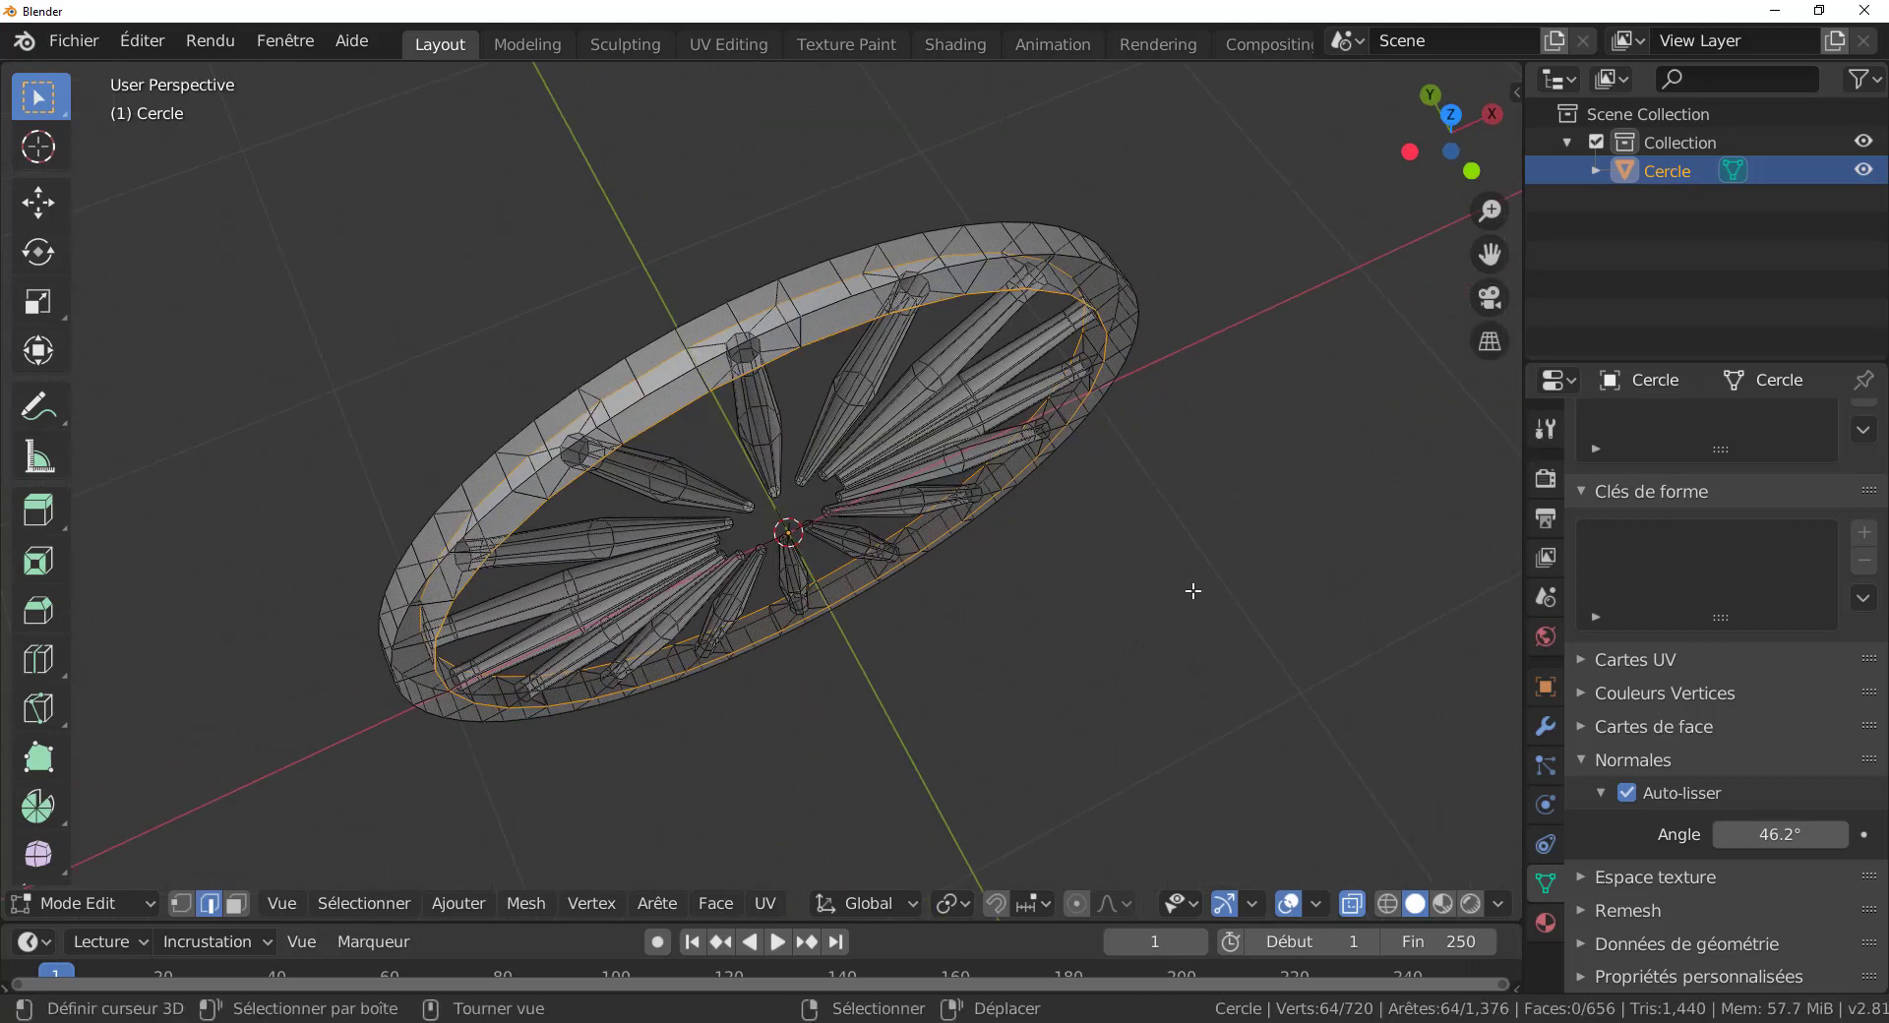
# Turn off X-ray and subdivide the selected inner rim edge loops with one cut, inspecting the added vertices.
pyautogui.click(1359, 906)
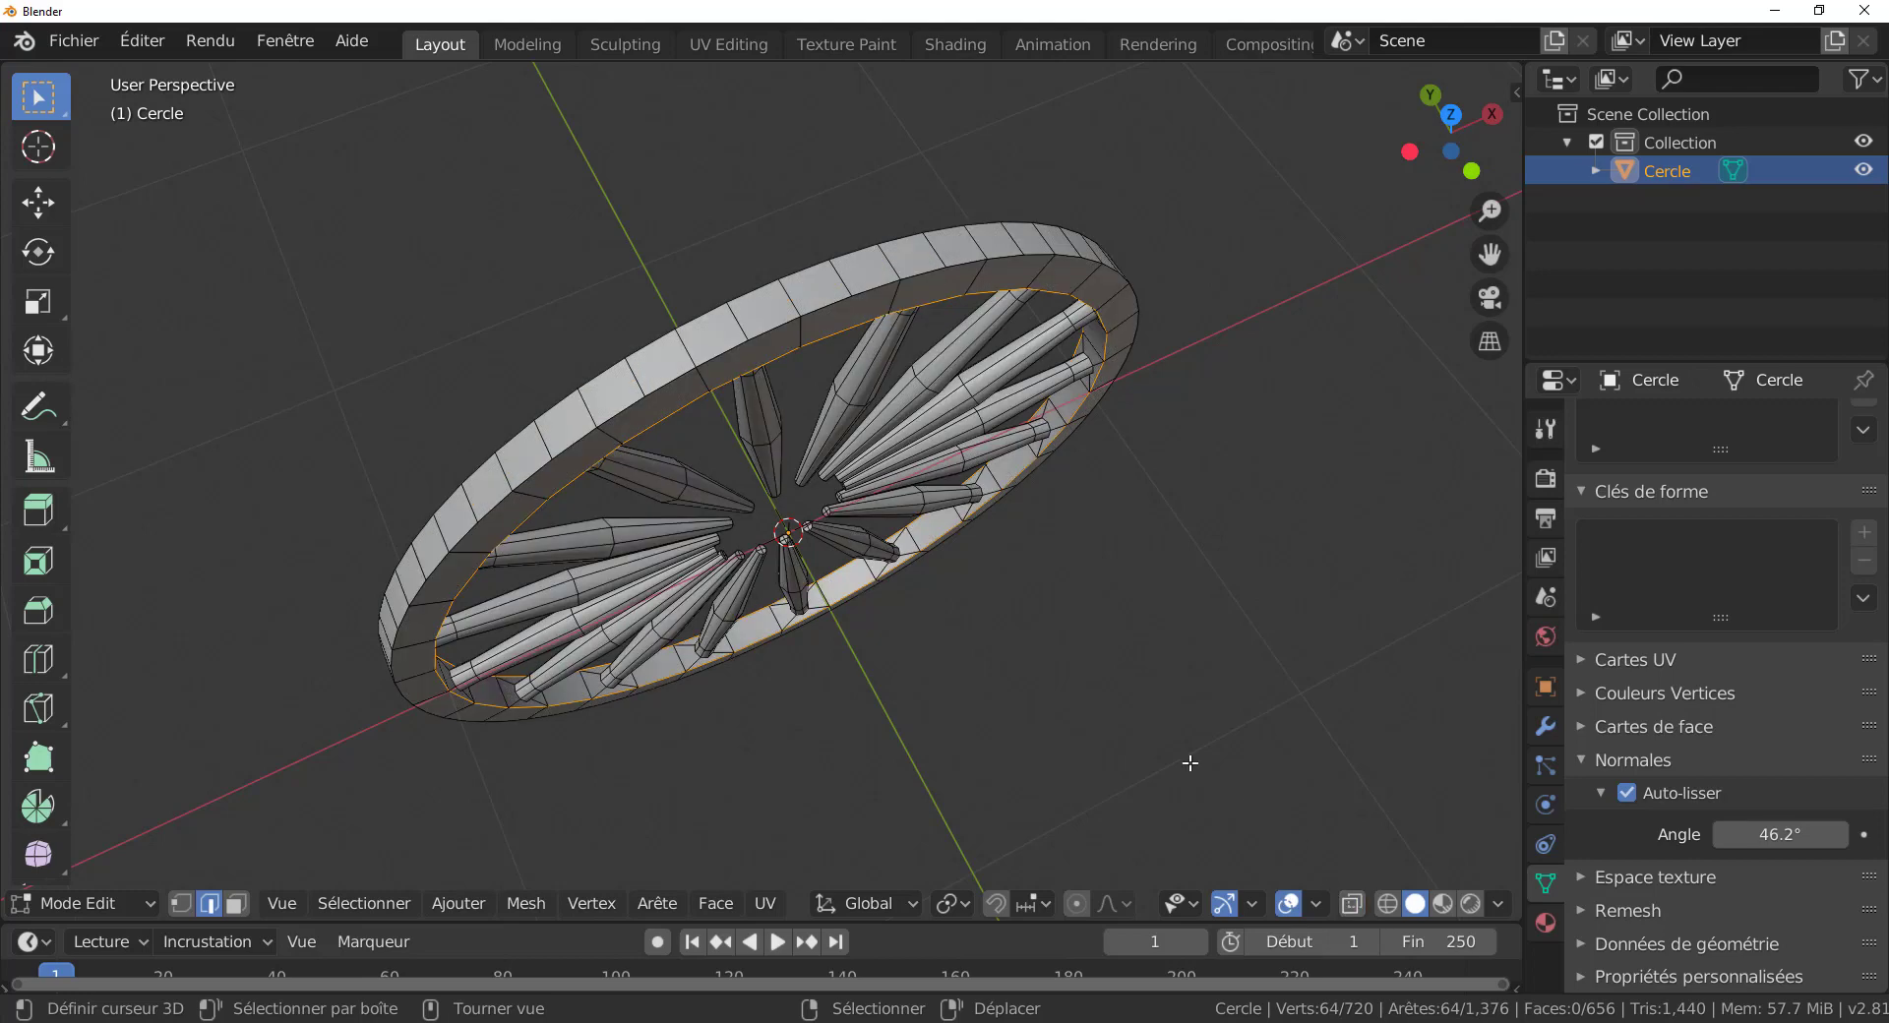
pyautogui.moveTo(1143, 661); pyautogui.dragTo(1072, 597, button='middle')
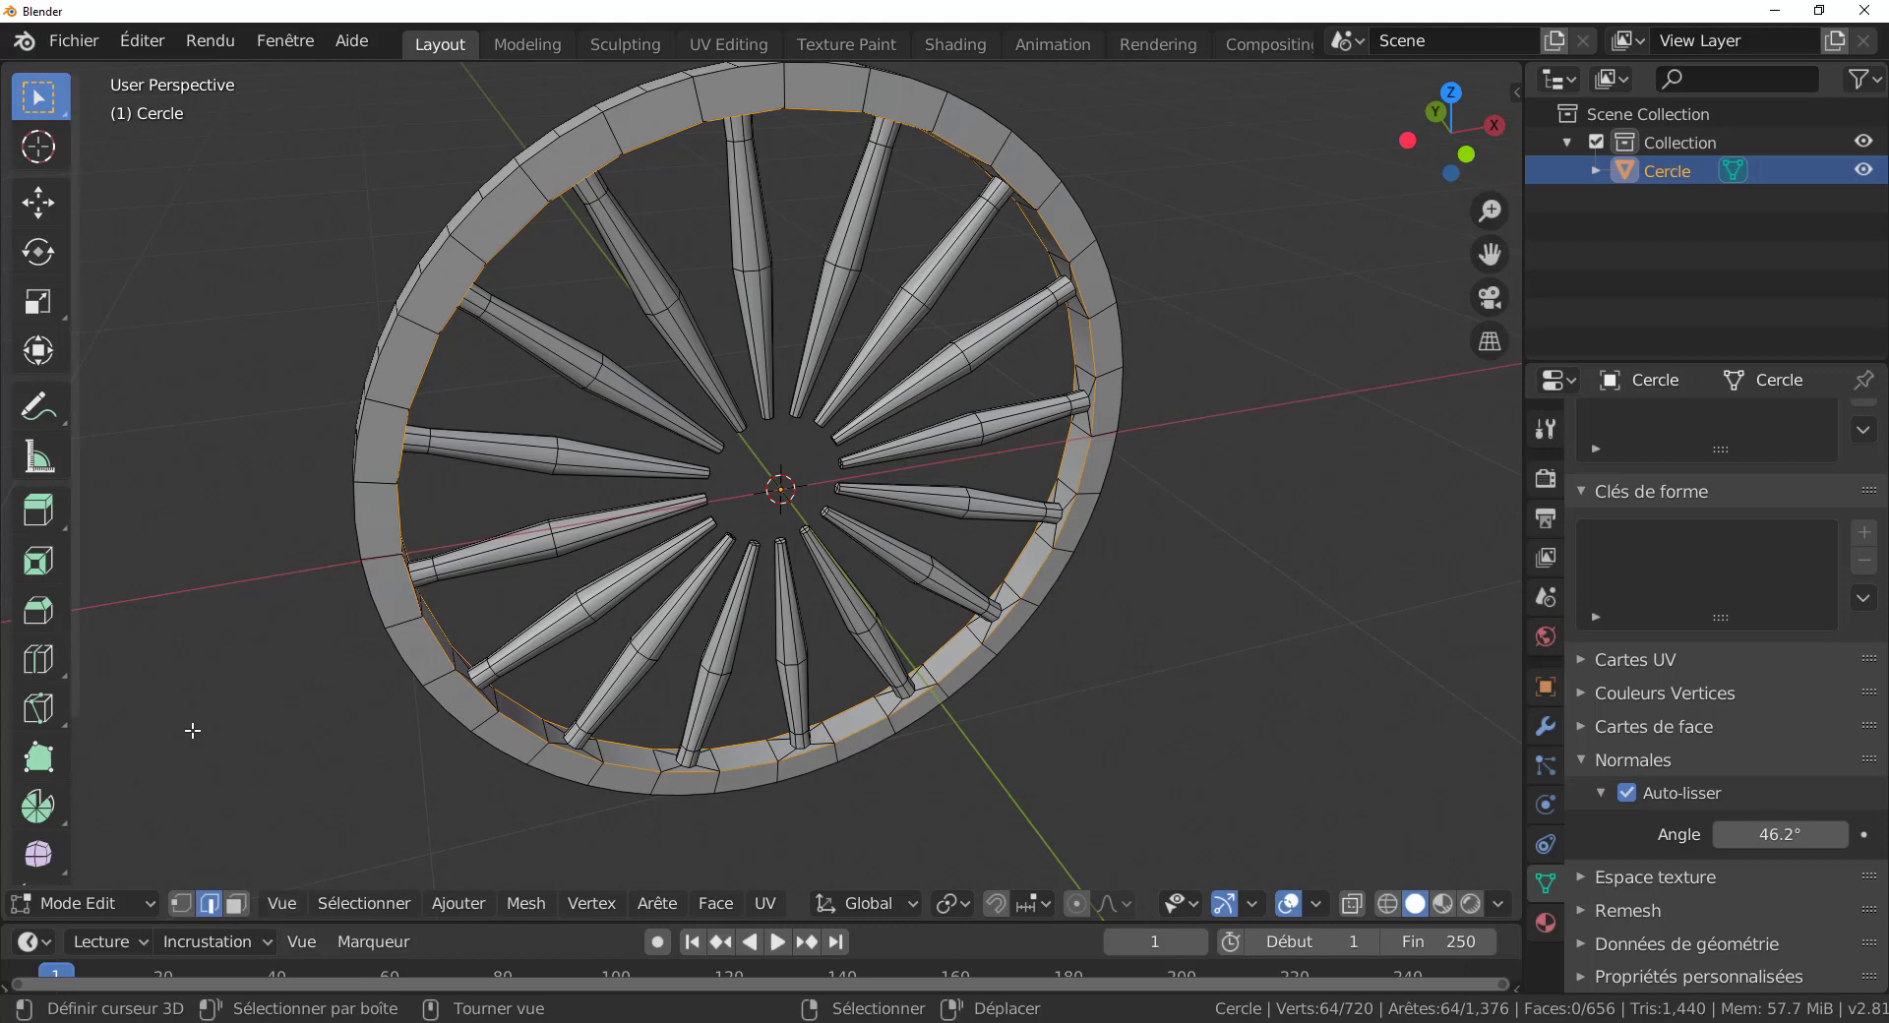
pyautogui.press('q')
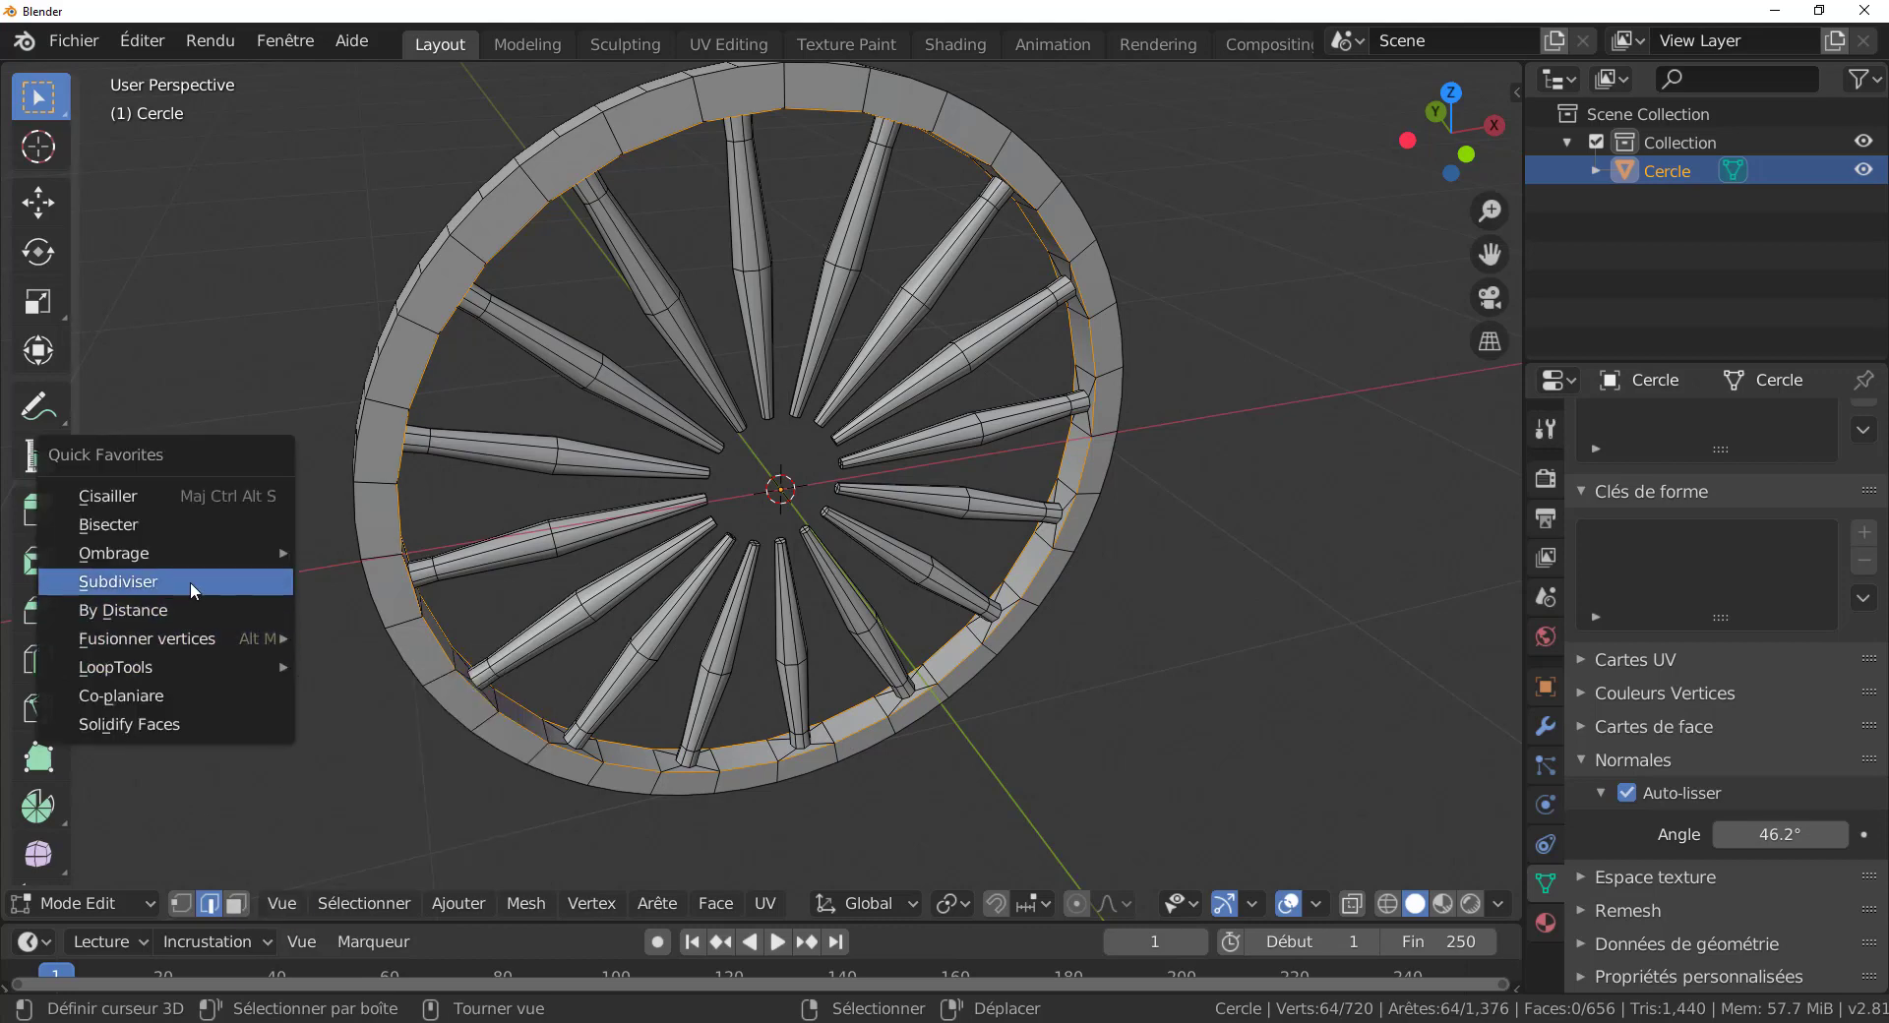
pyautogui.click(193, 589)
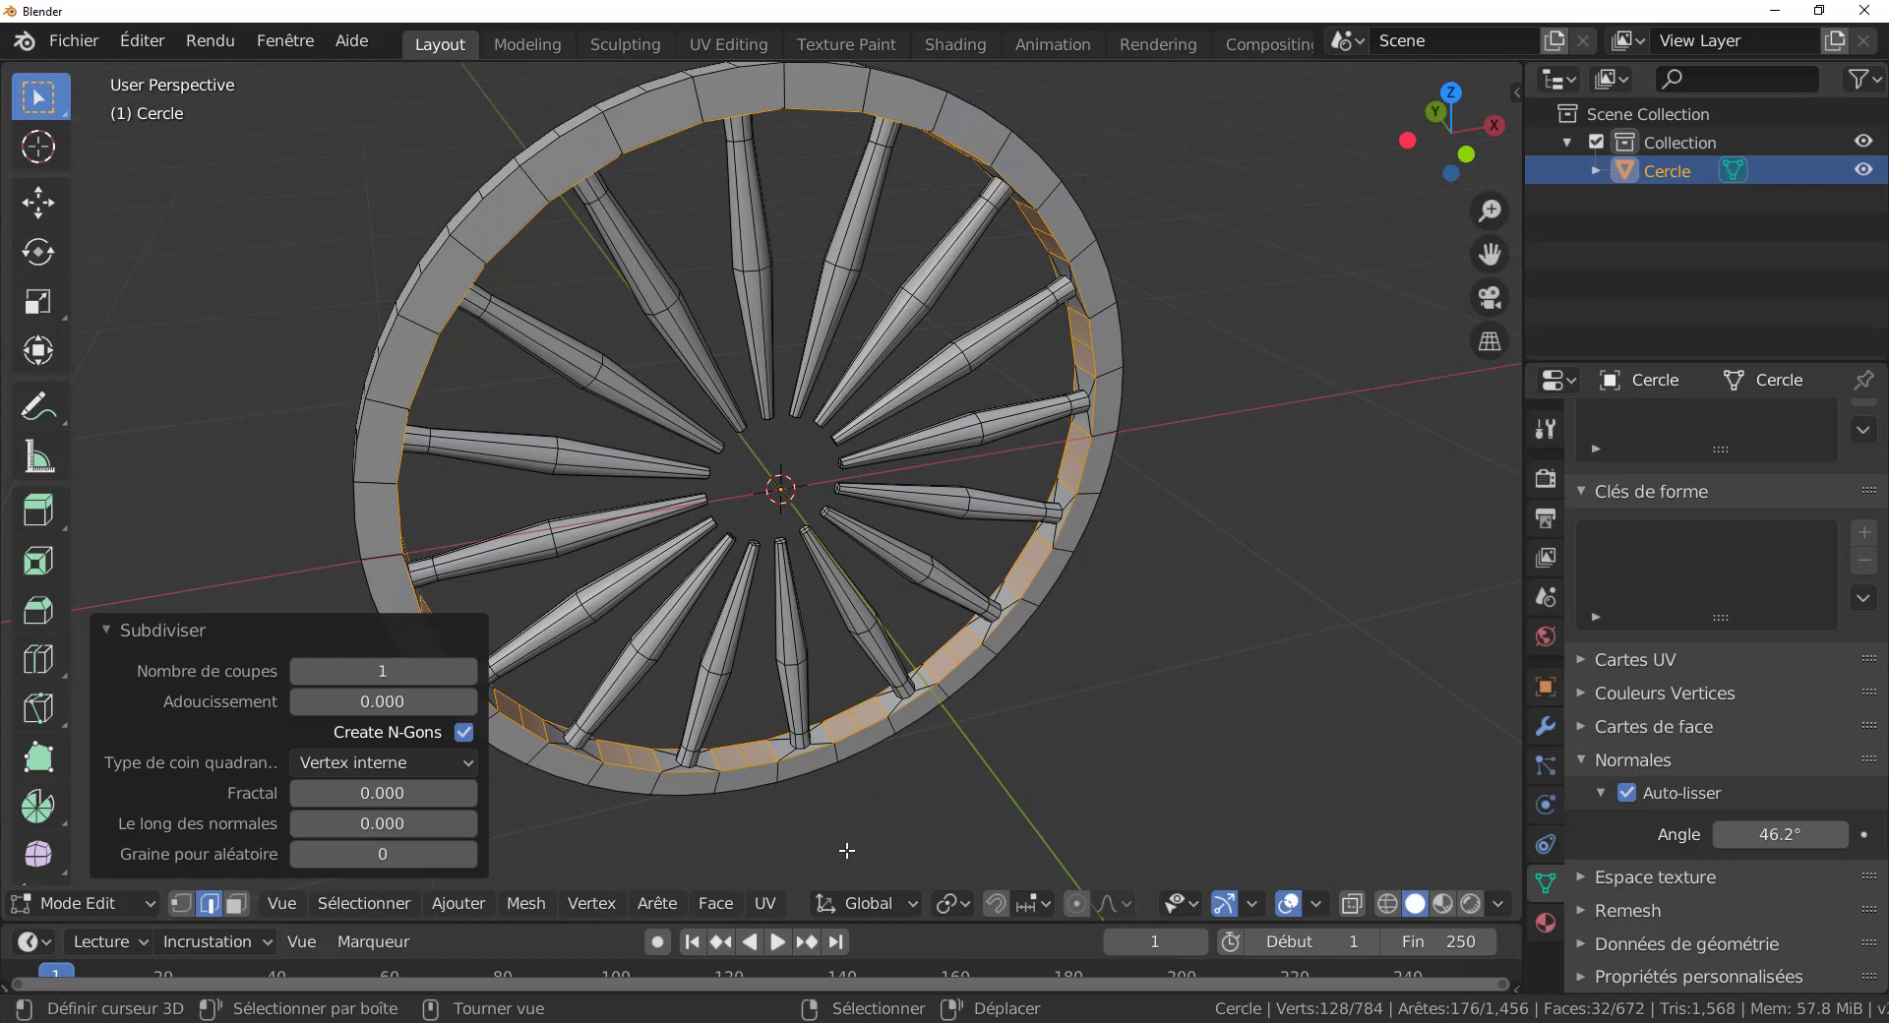
pyautogui.click(181, 903)
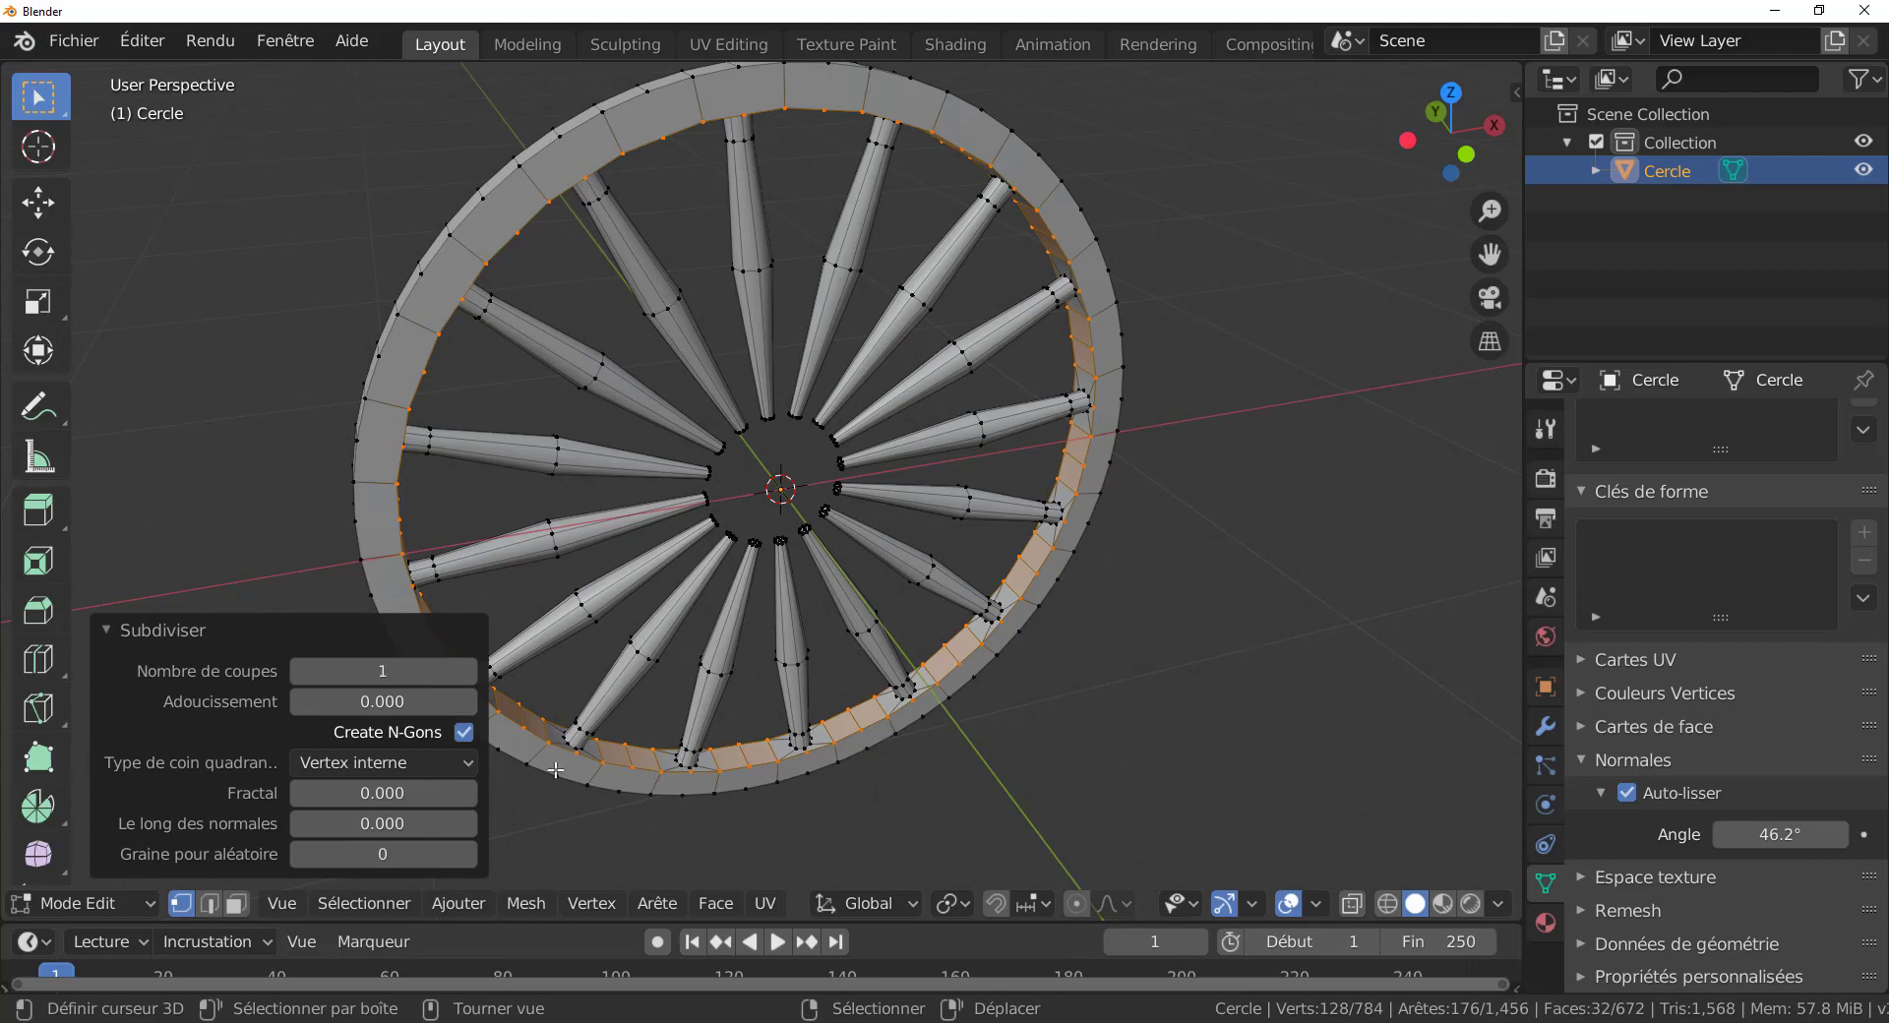
# With X-ray on in edge mode, box-deselect the cross edges over the rim's thickness from the top view.
pyautogui.click(208, 904)
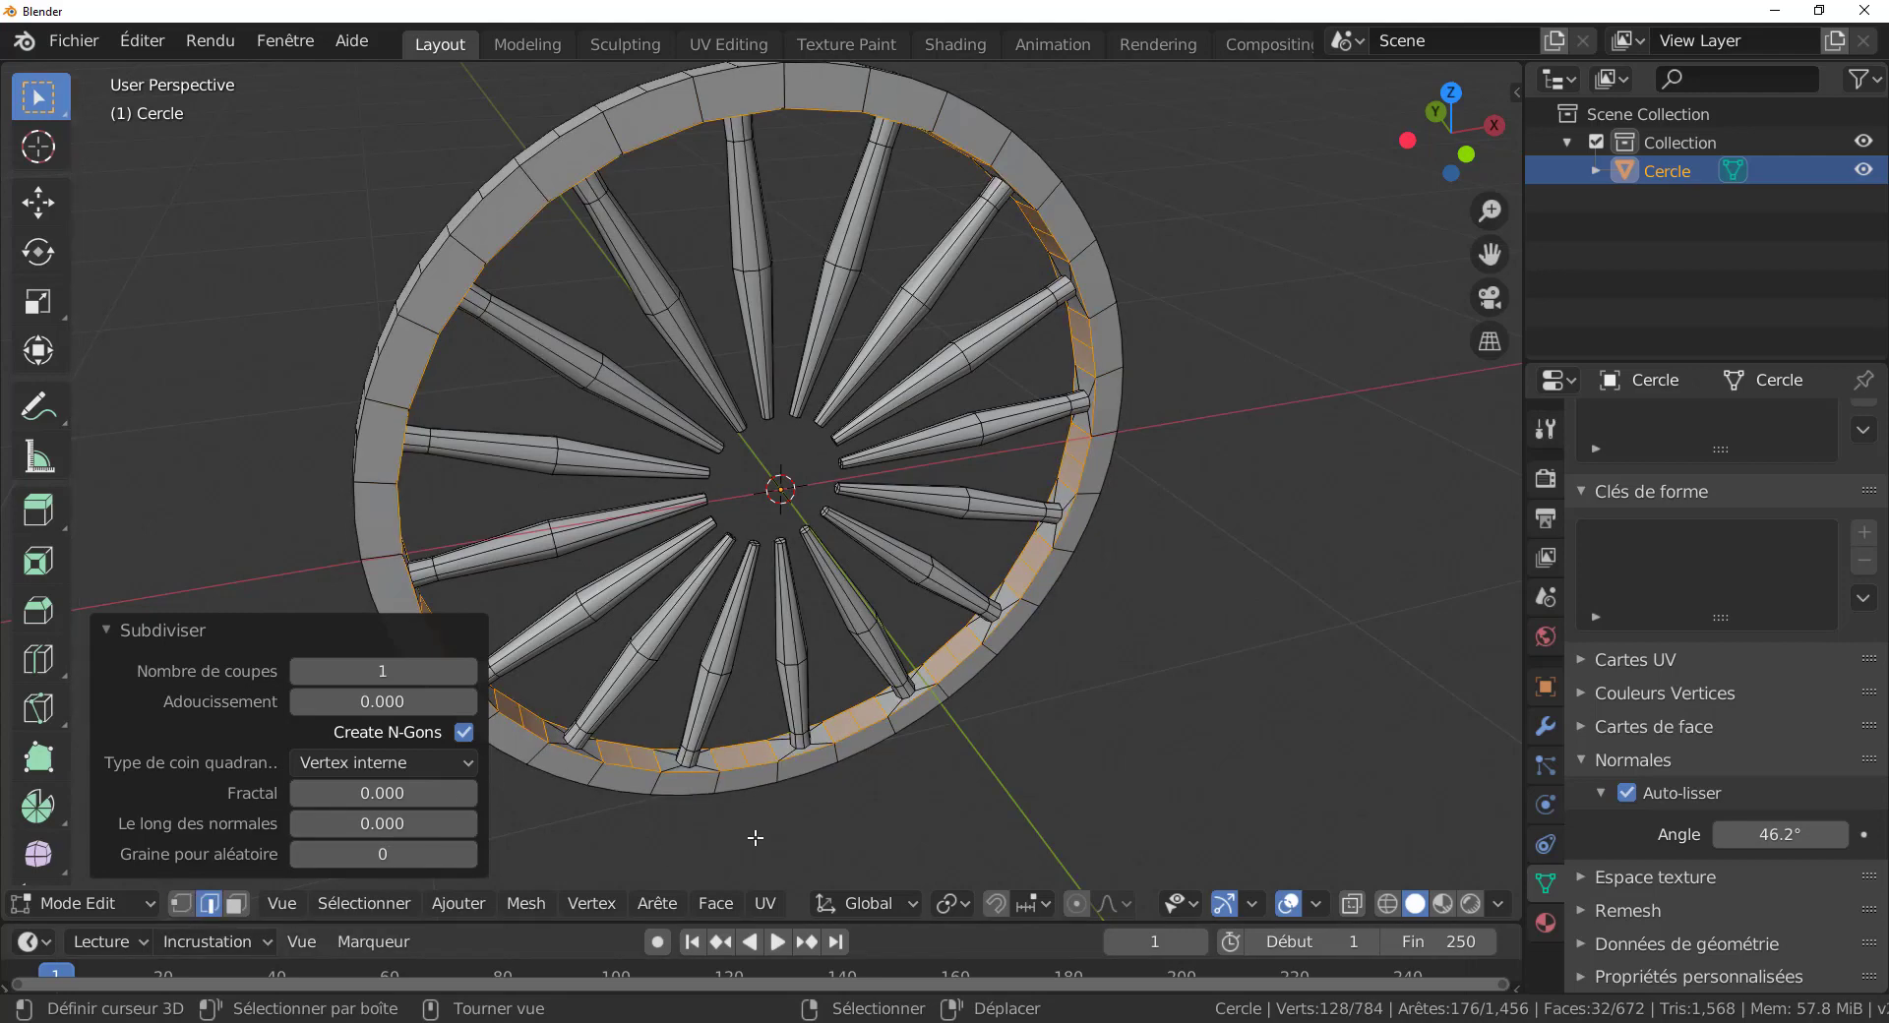
pyautogui.press('KP_7')
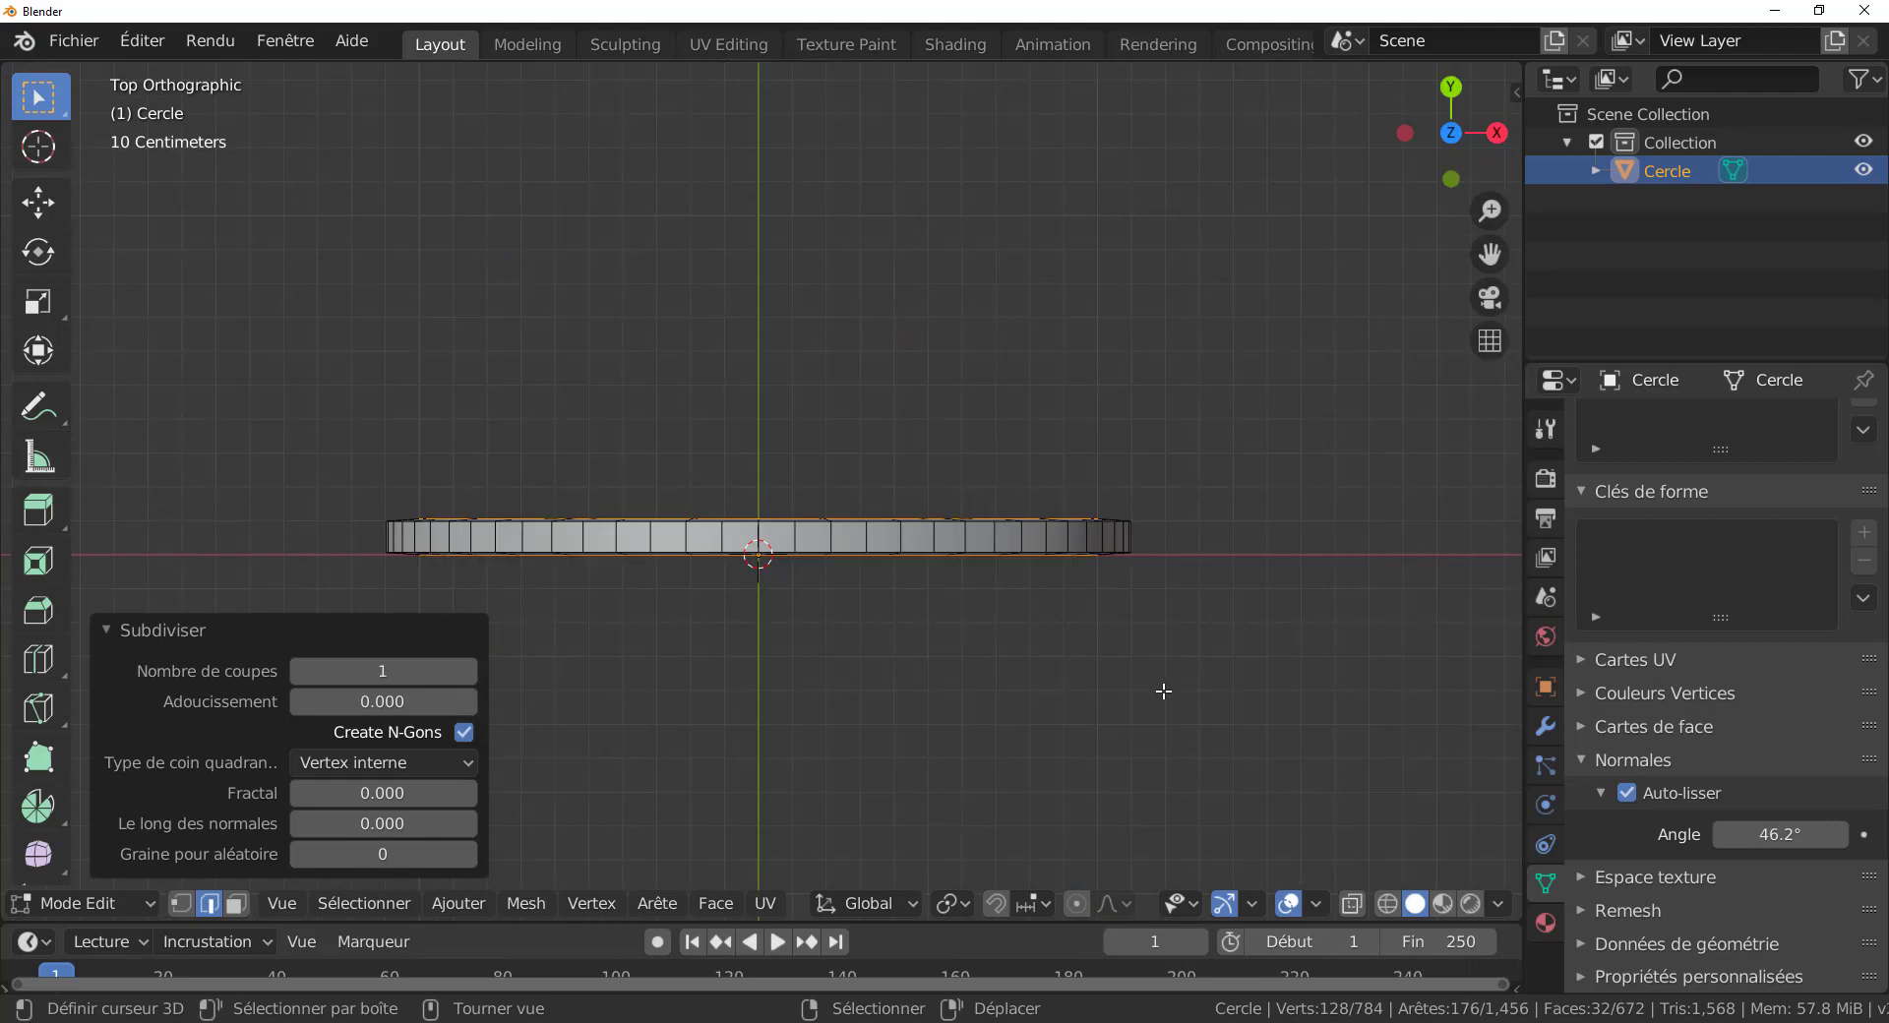
pyautogui.click(1352, 904)
pyautogui.press('b')
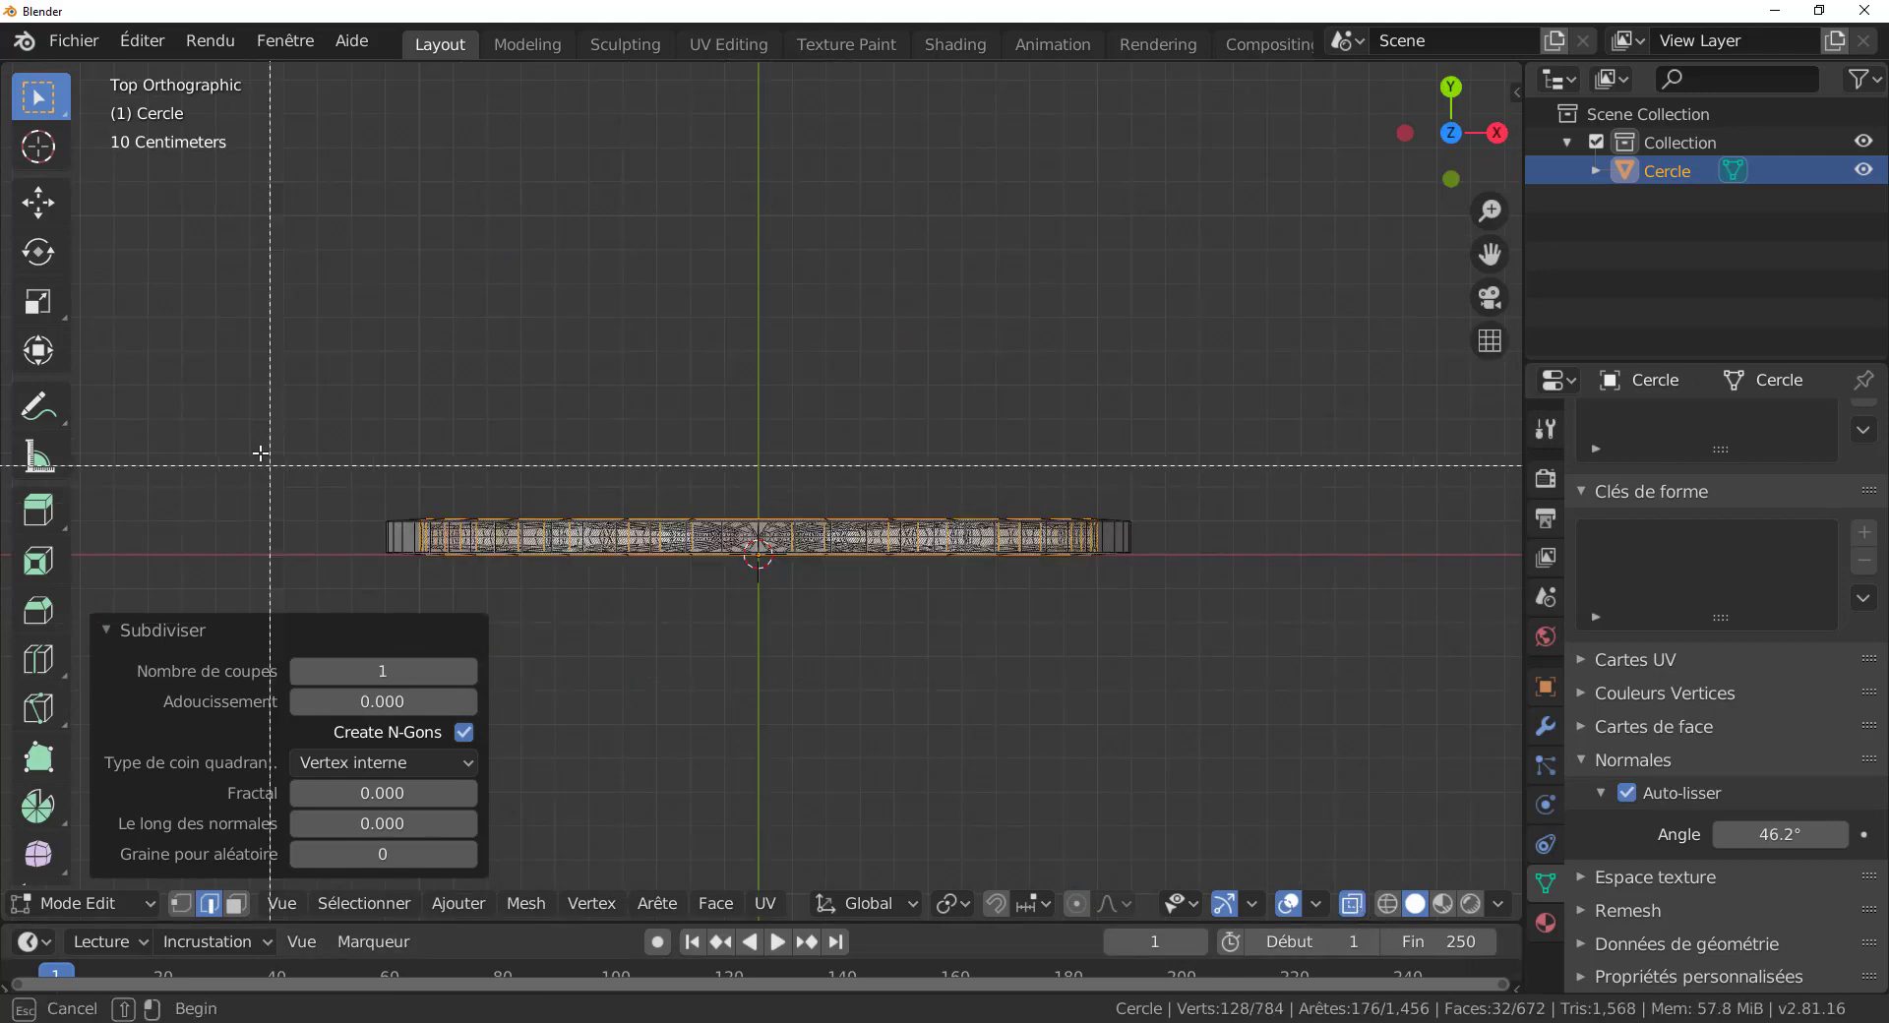
pyautogui.moveTo(330, 531); pyautogui.dragTo(1151, 549)
pyautogui.moveTo(1125, 779); pyautogui.dragTo(1232, 682, button='middle')
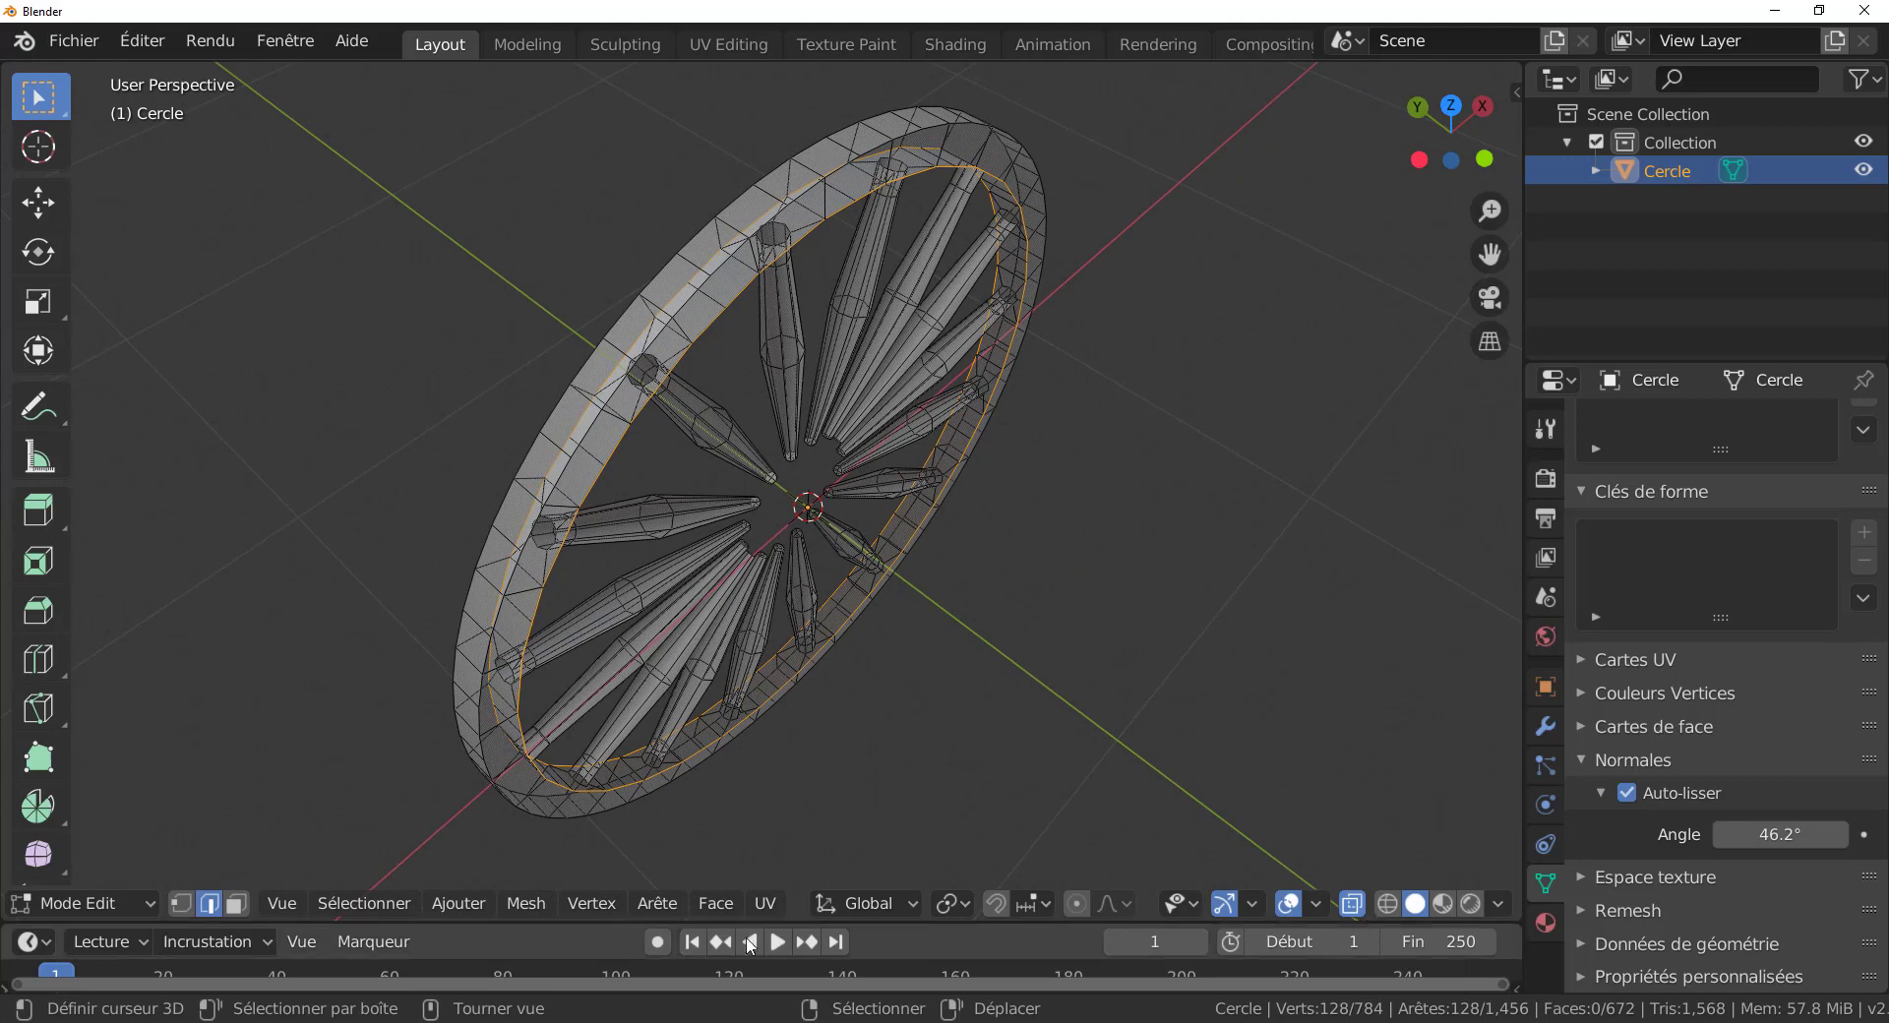
# Switch to vertex selection for the inner rim loops and turn X-ray off.
pyautogui.click(184, 905)
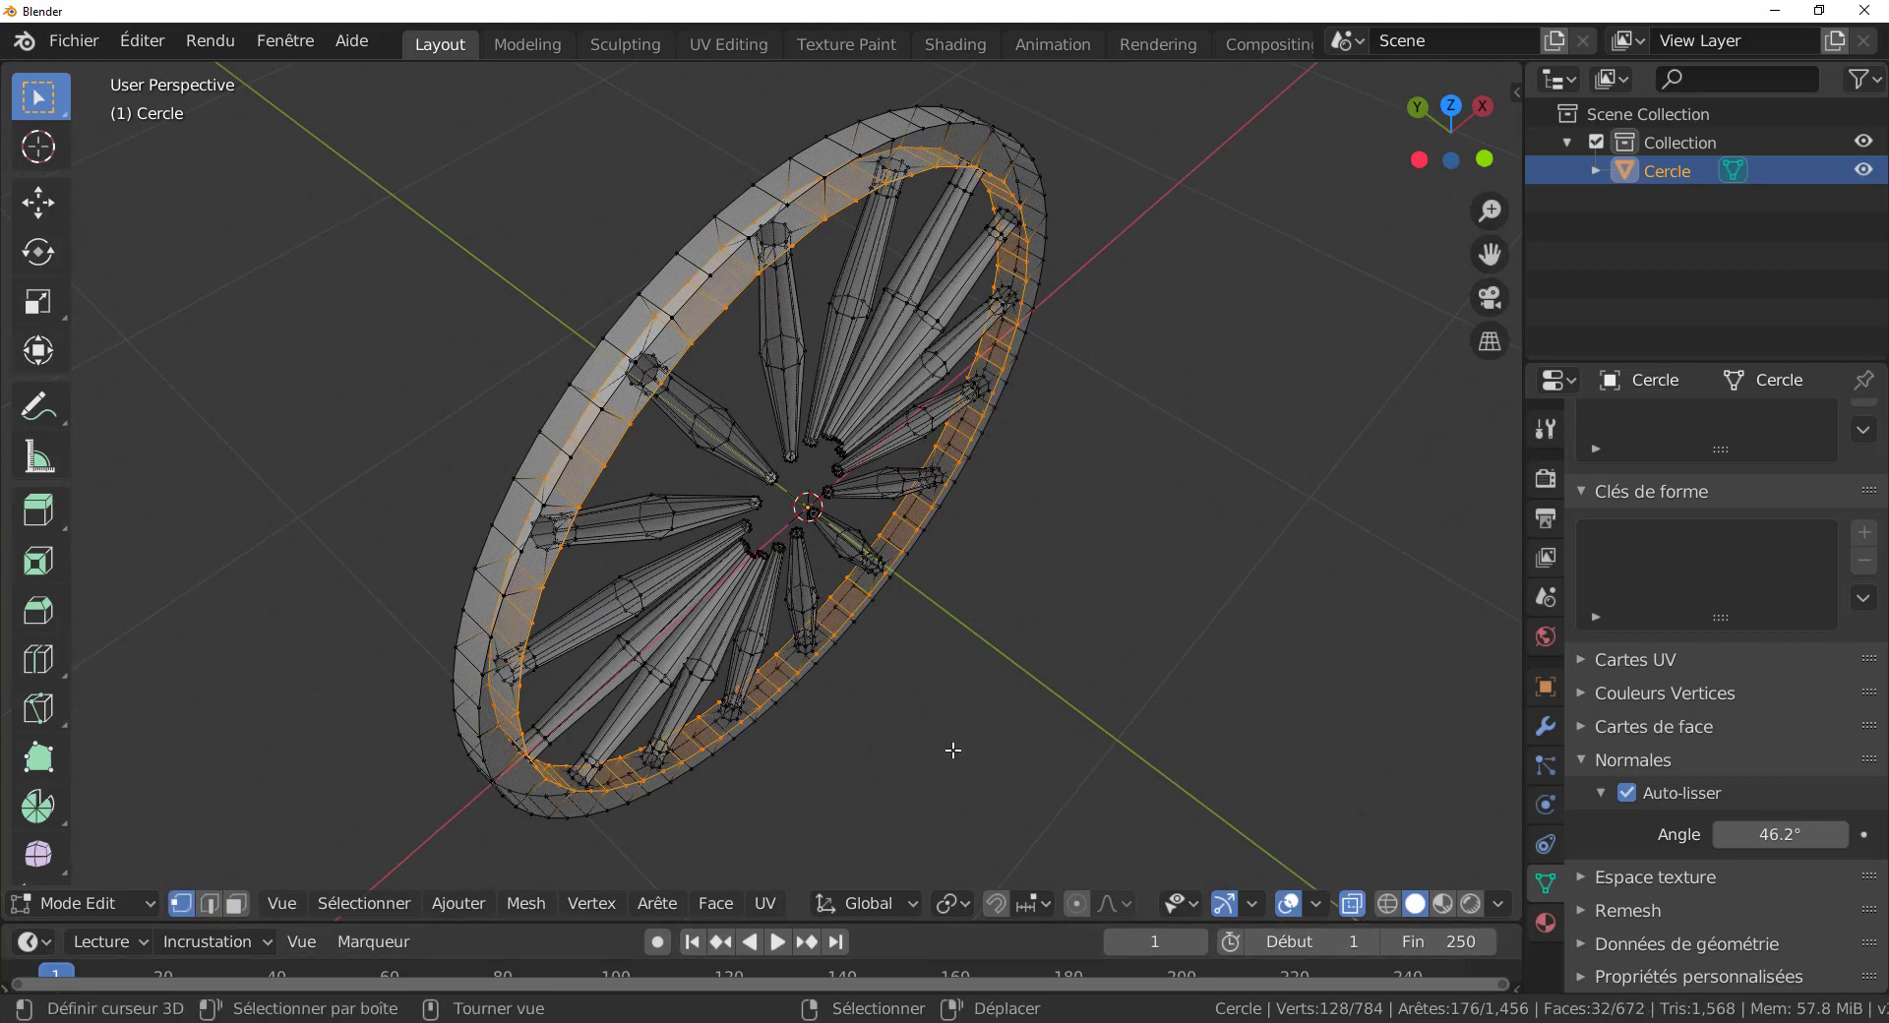
pyautogui.moveTo(954, 751); pyautogui.dragTo(1334, 836, button='middle')
pyautogui.click(1314, 907)
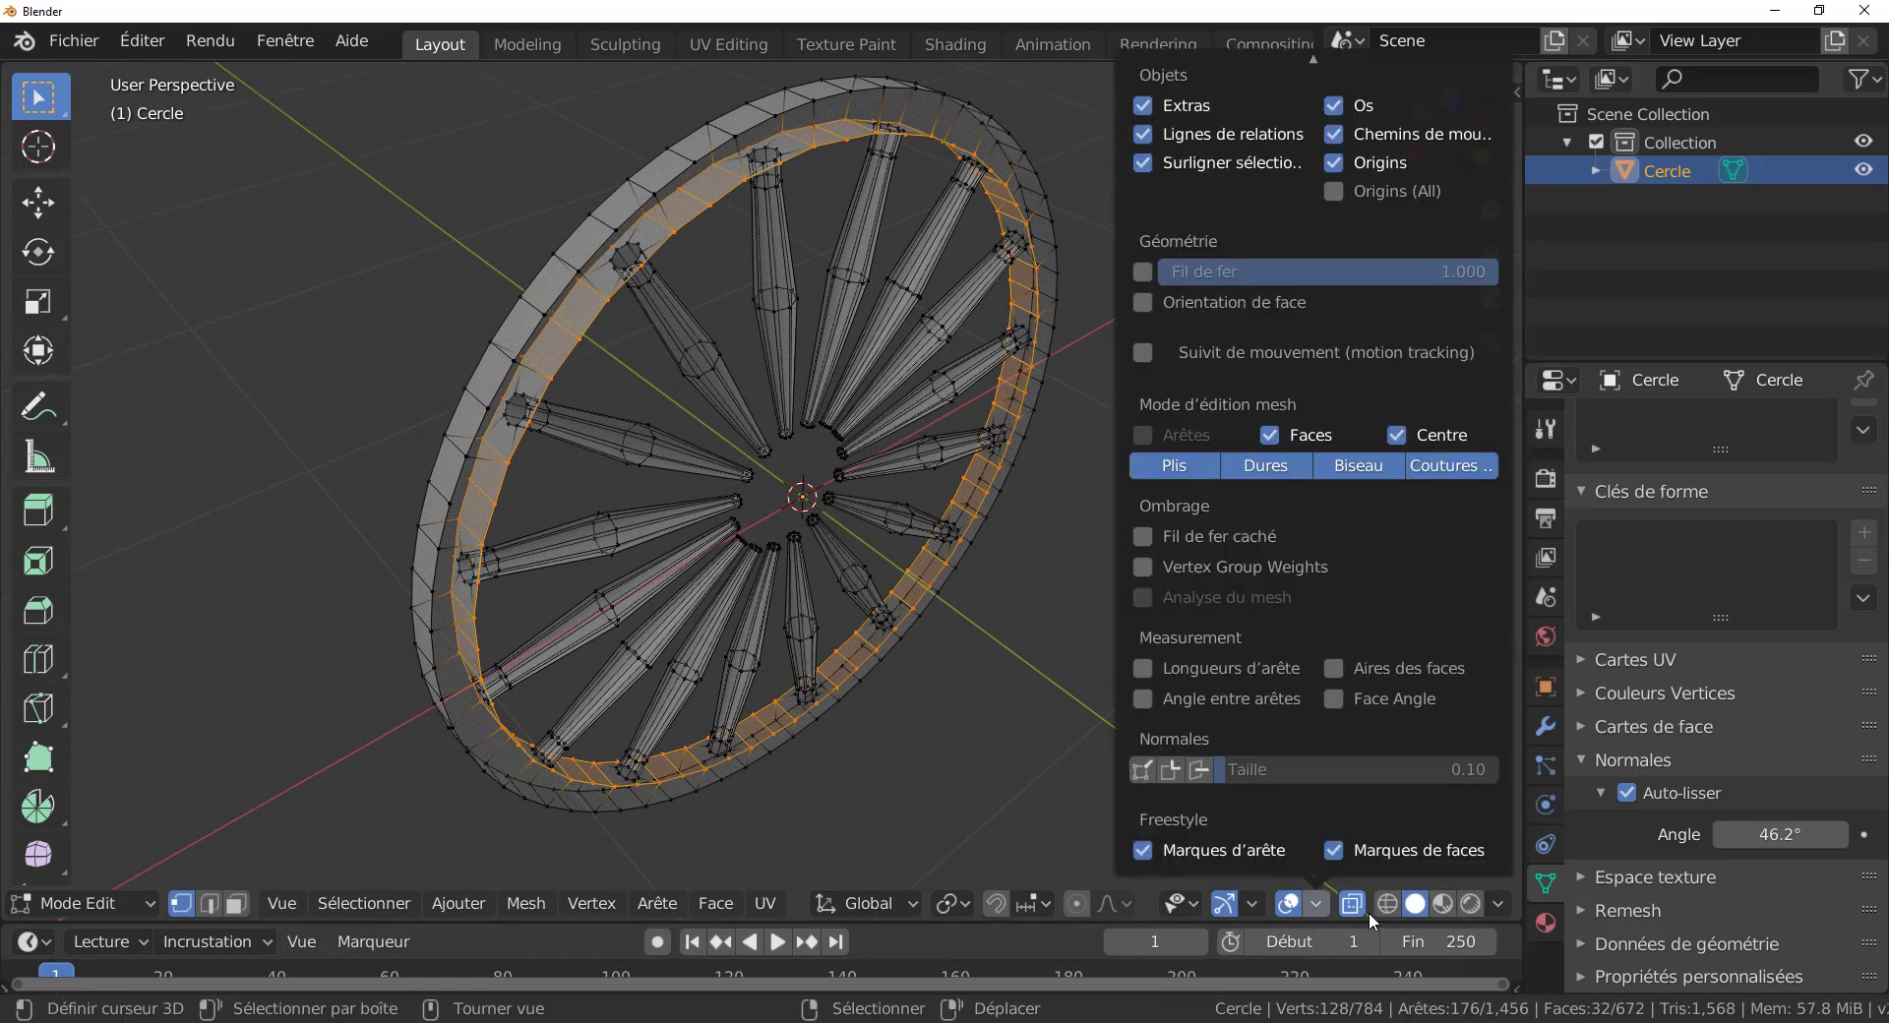
pyautogui.click(1353, 905)
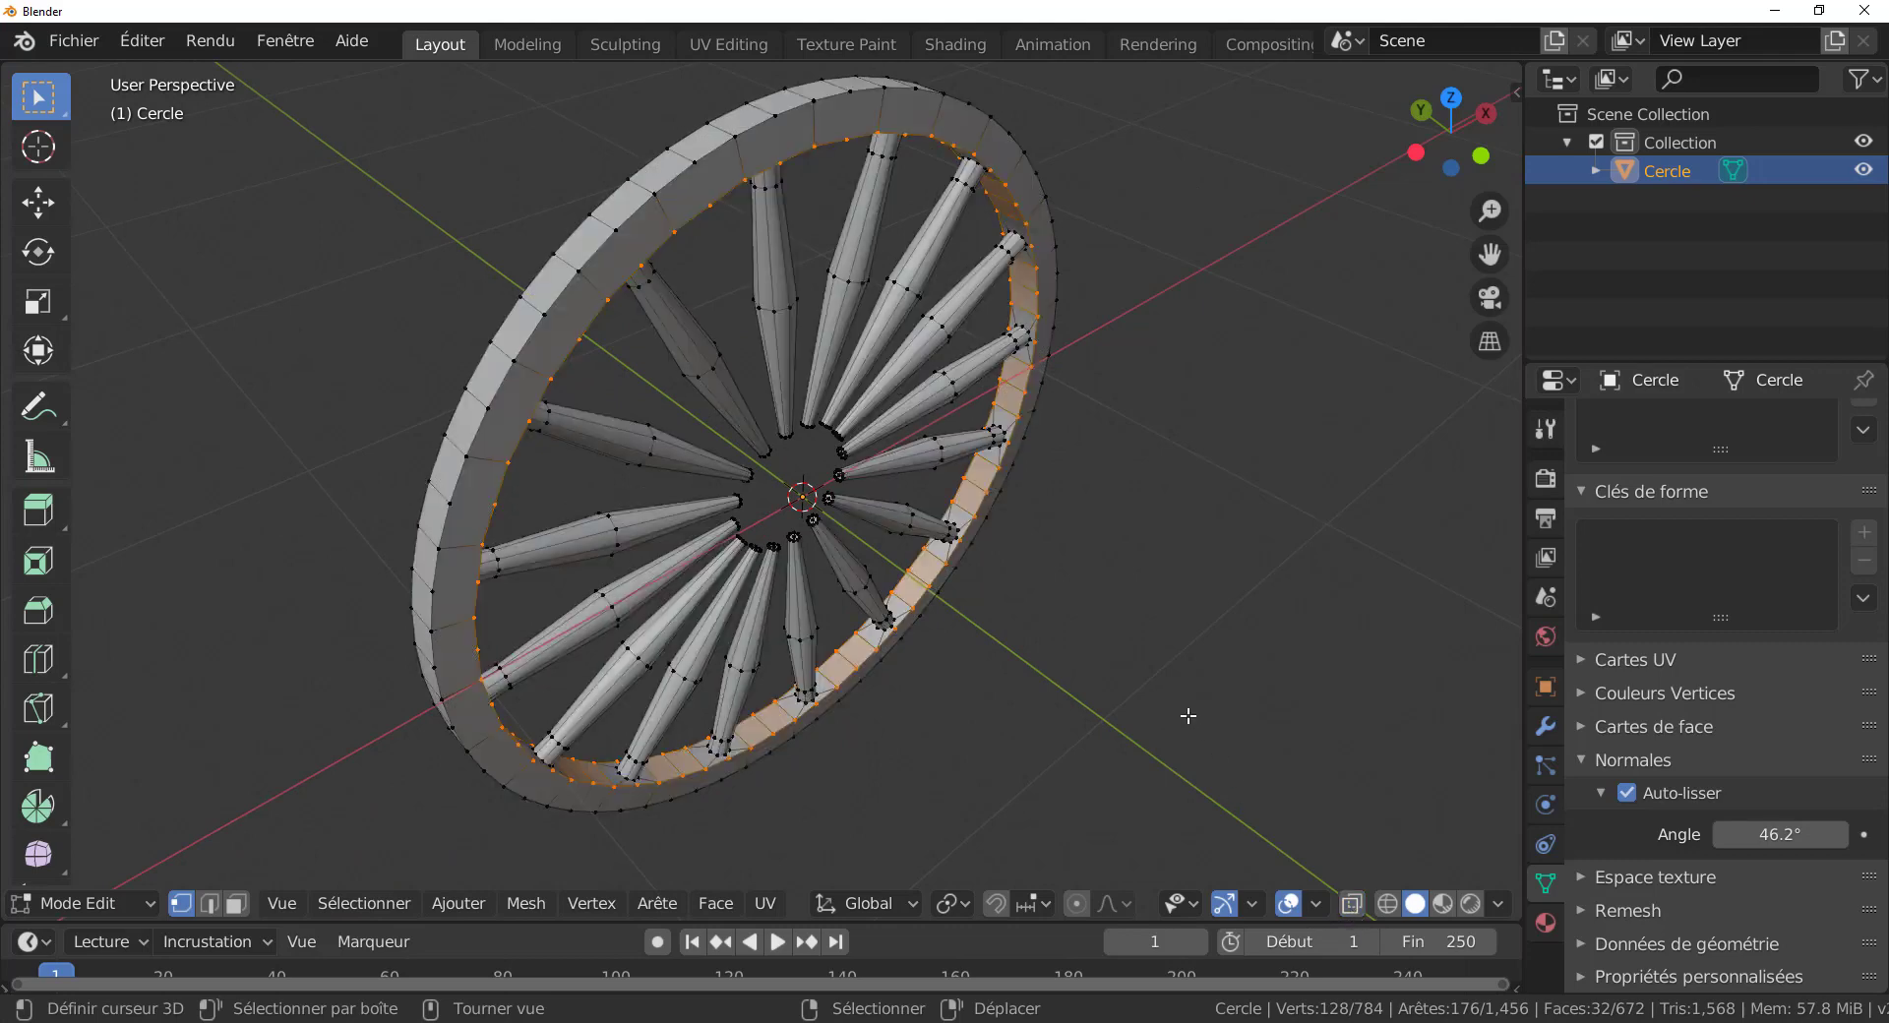
# Switch to edge selection with only the two inner rim edge loops selected, excluding the cross edges and faces.
pyautogui.click(211, 903)
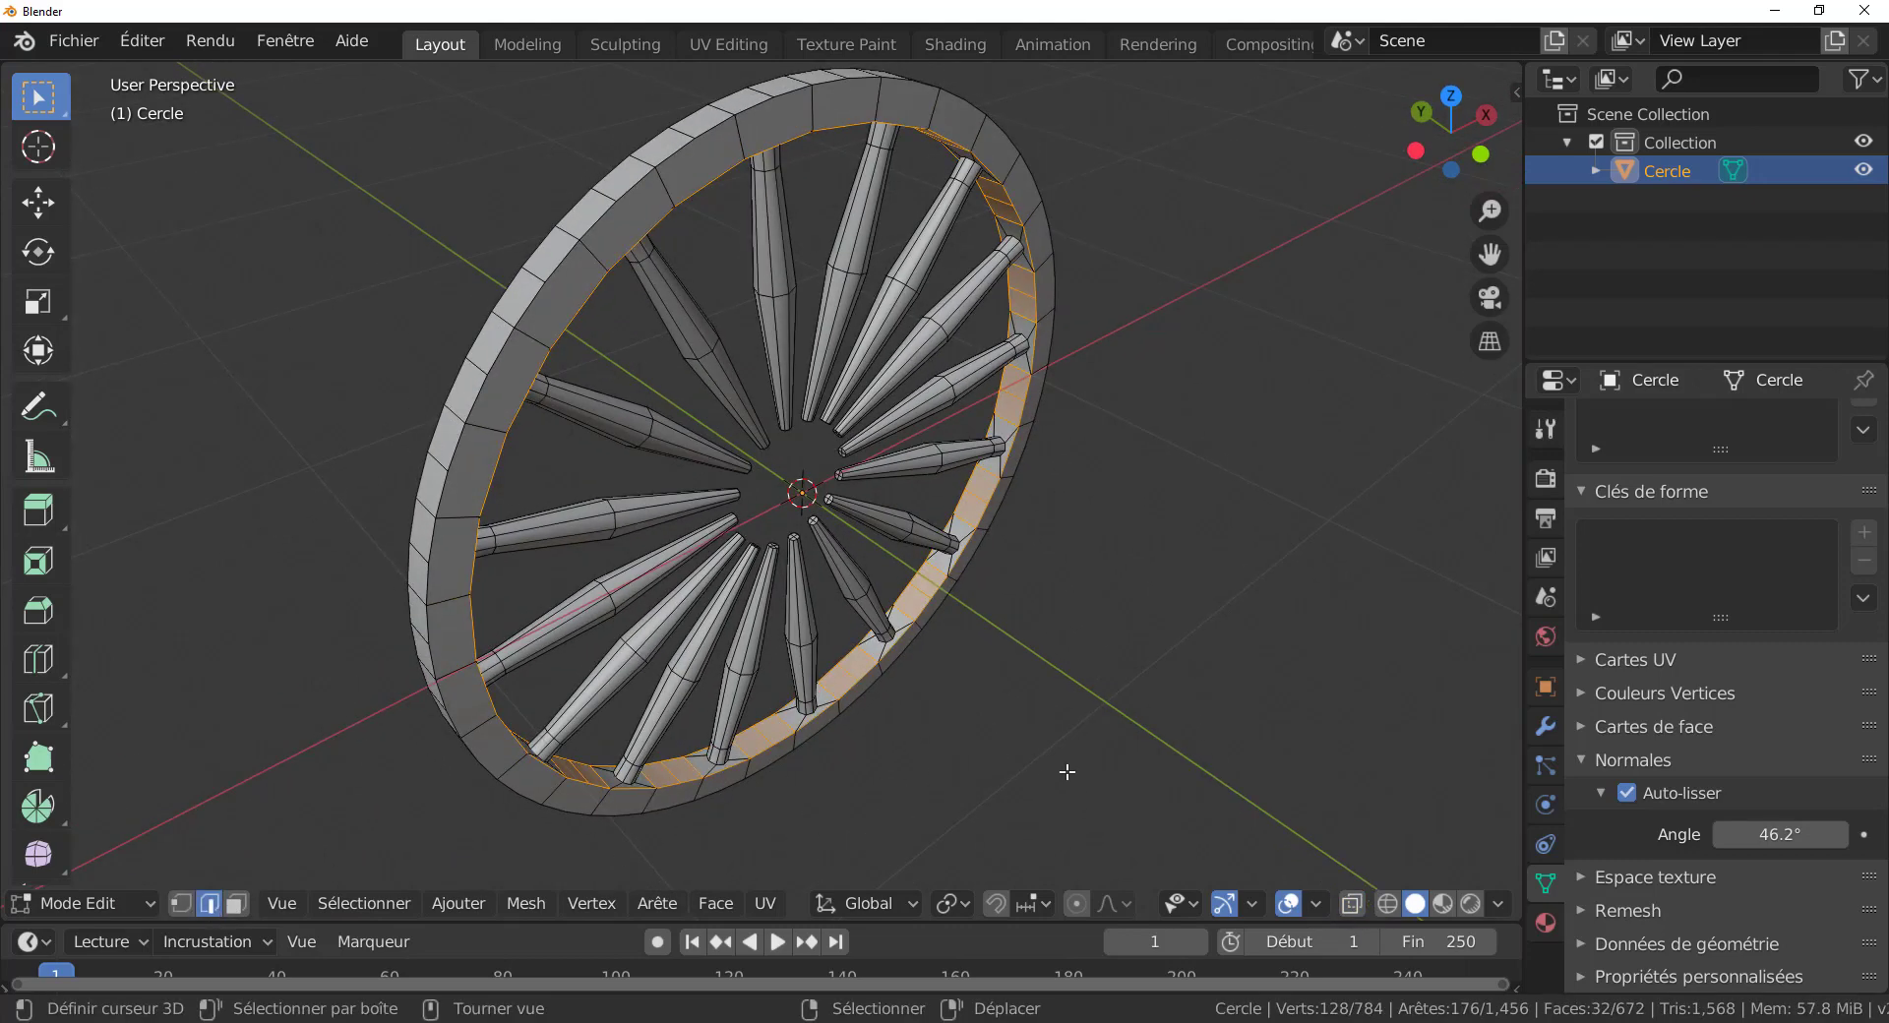
pyautogui.press('1')
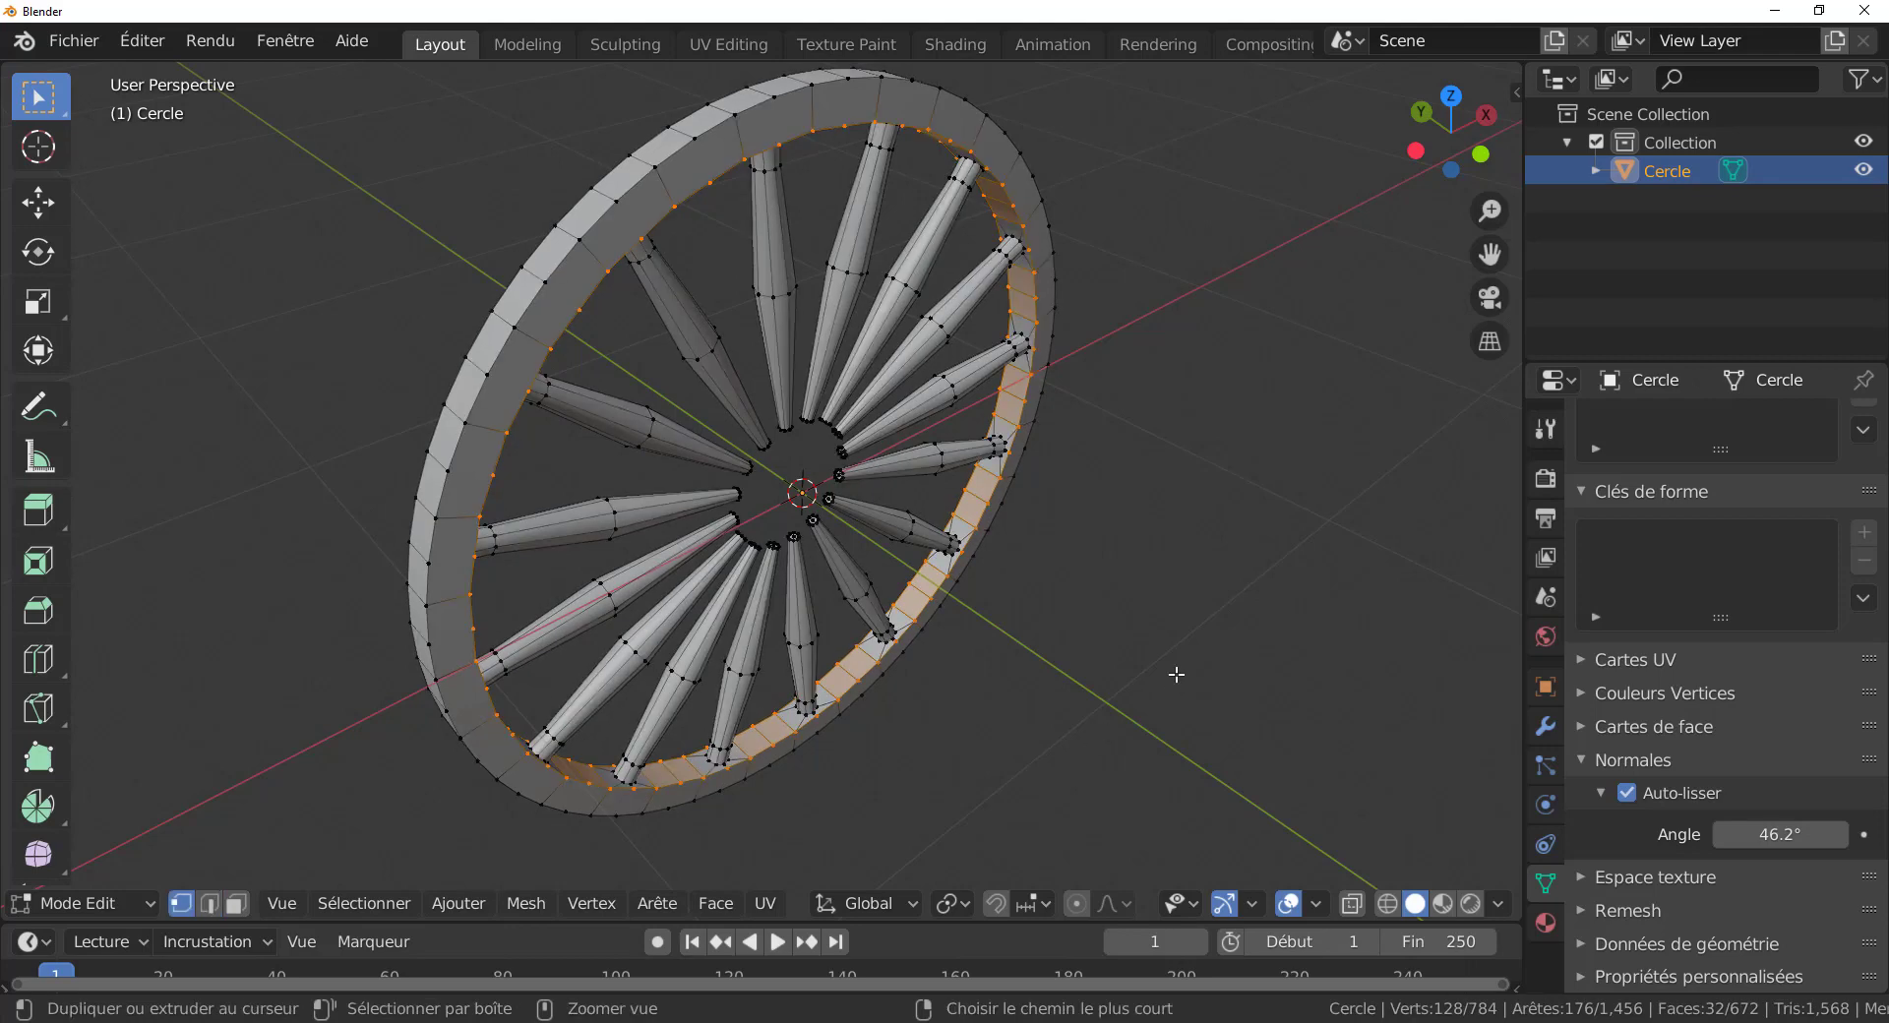
pyautogui.press('2')
pyautogui.moveTo(1177, 675); pyautogui.dragTo(1138, 662, button='middle')
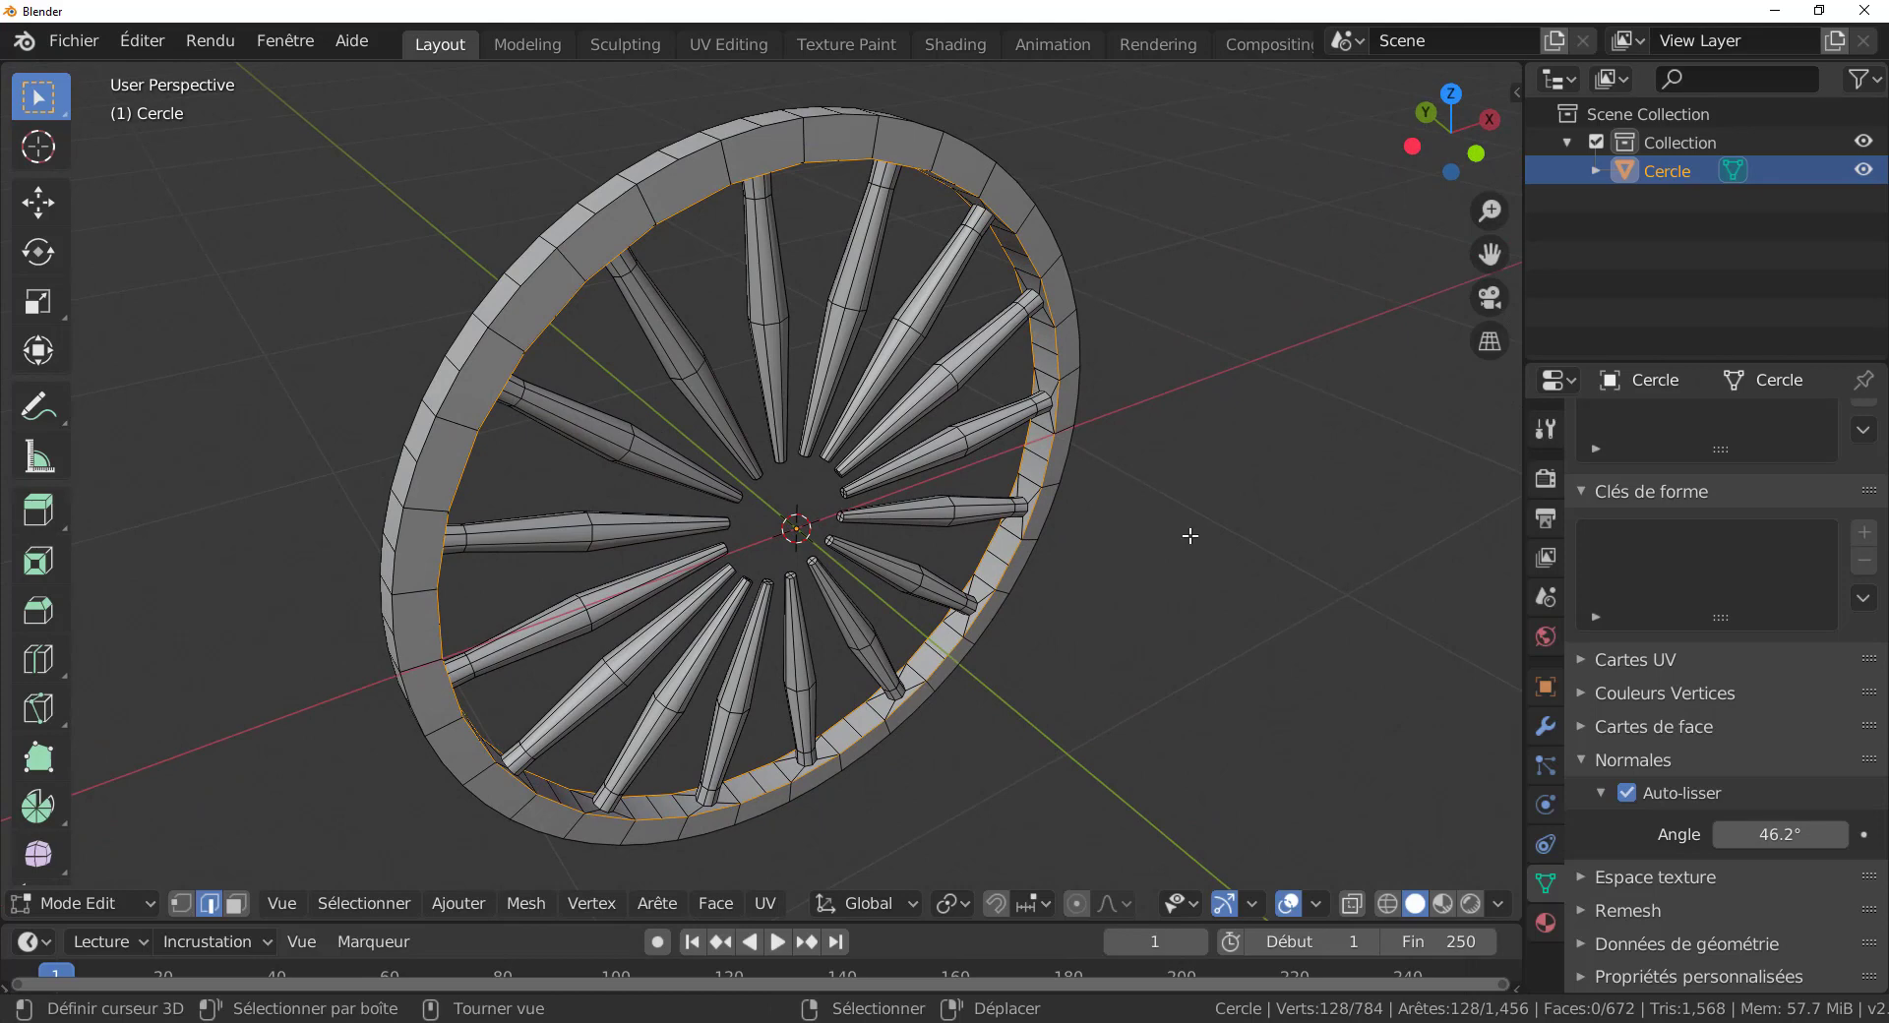
# Round the selected inner rim edge loops with the LoopTools Circle operation and inspect the rim in object mode.
pyautogui.press('q')
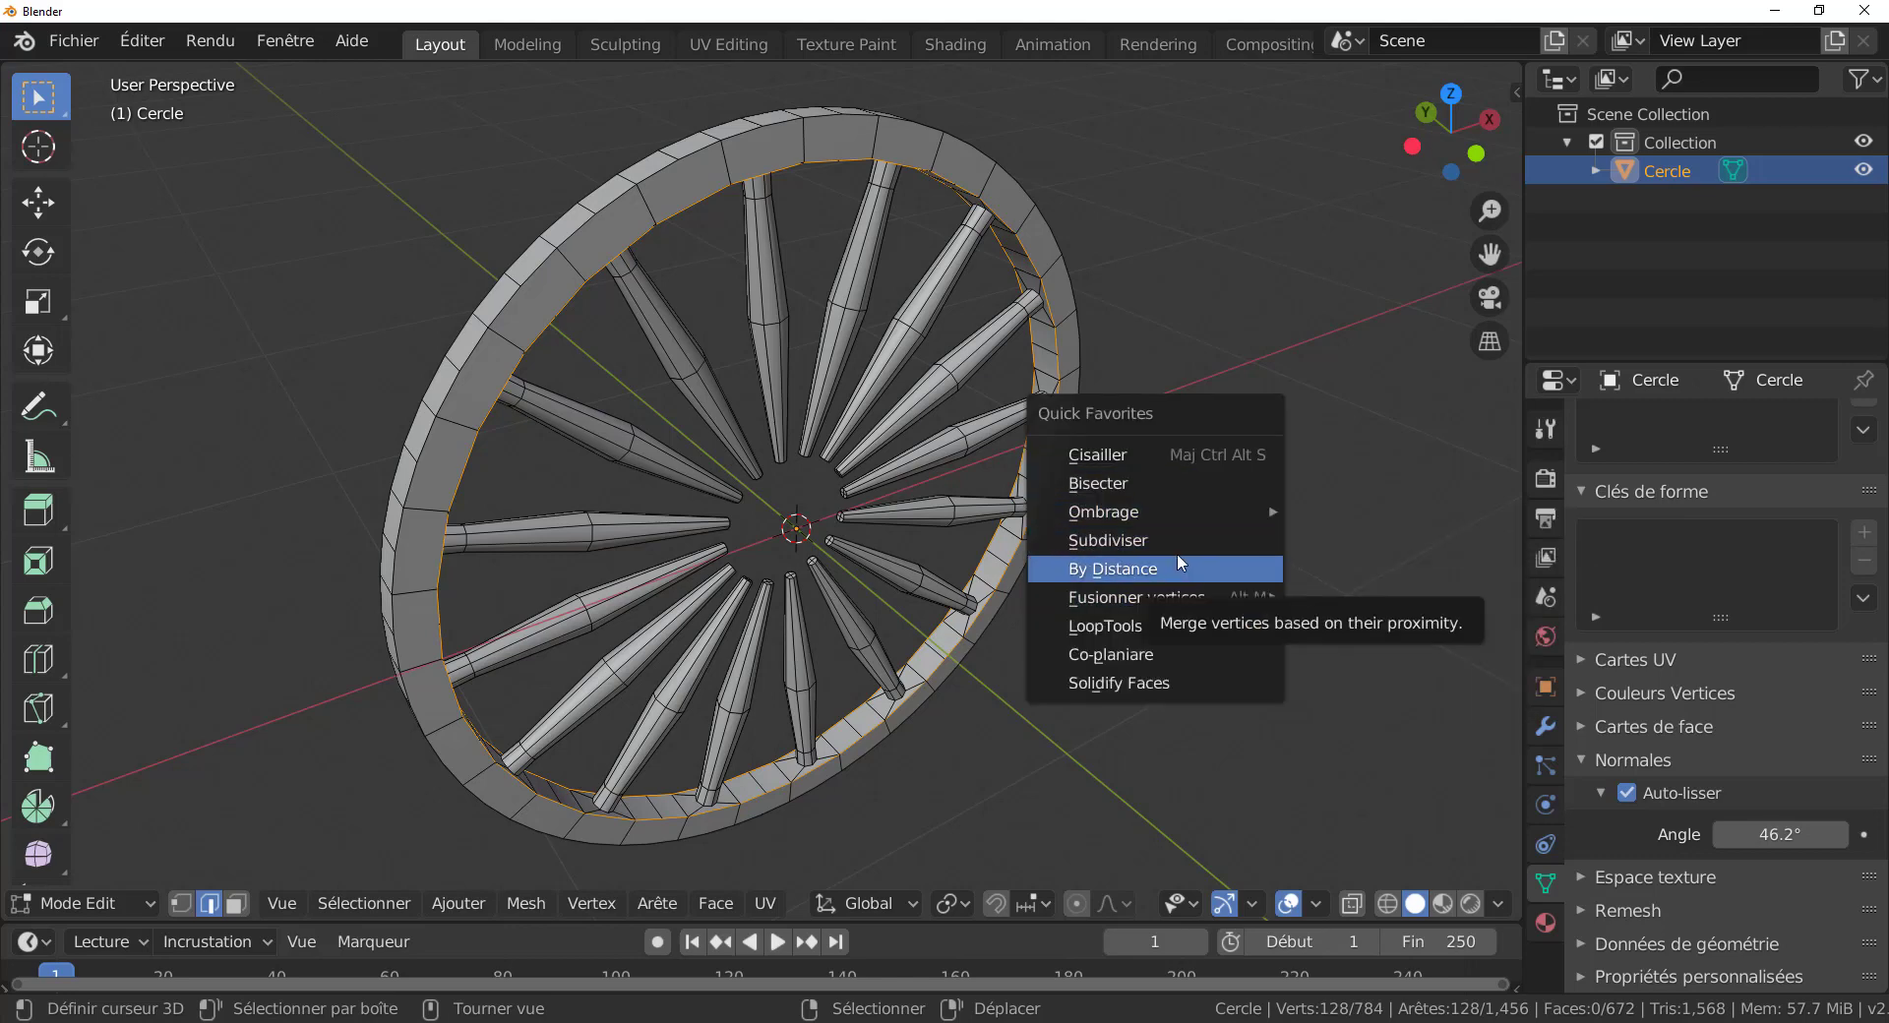
pyautogui.moveTo(1177, 624)
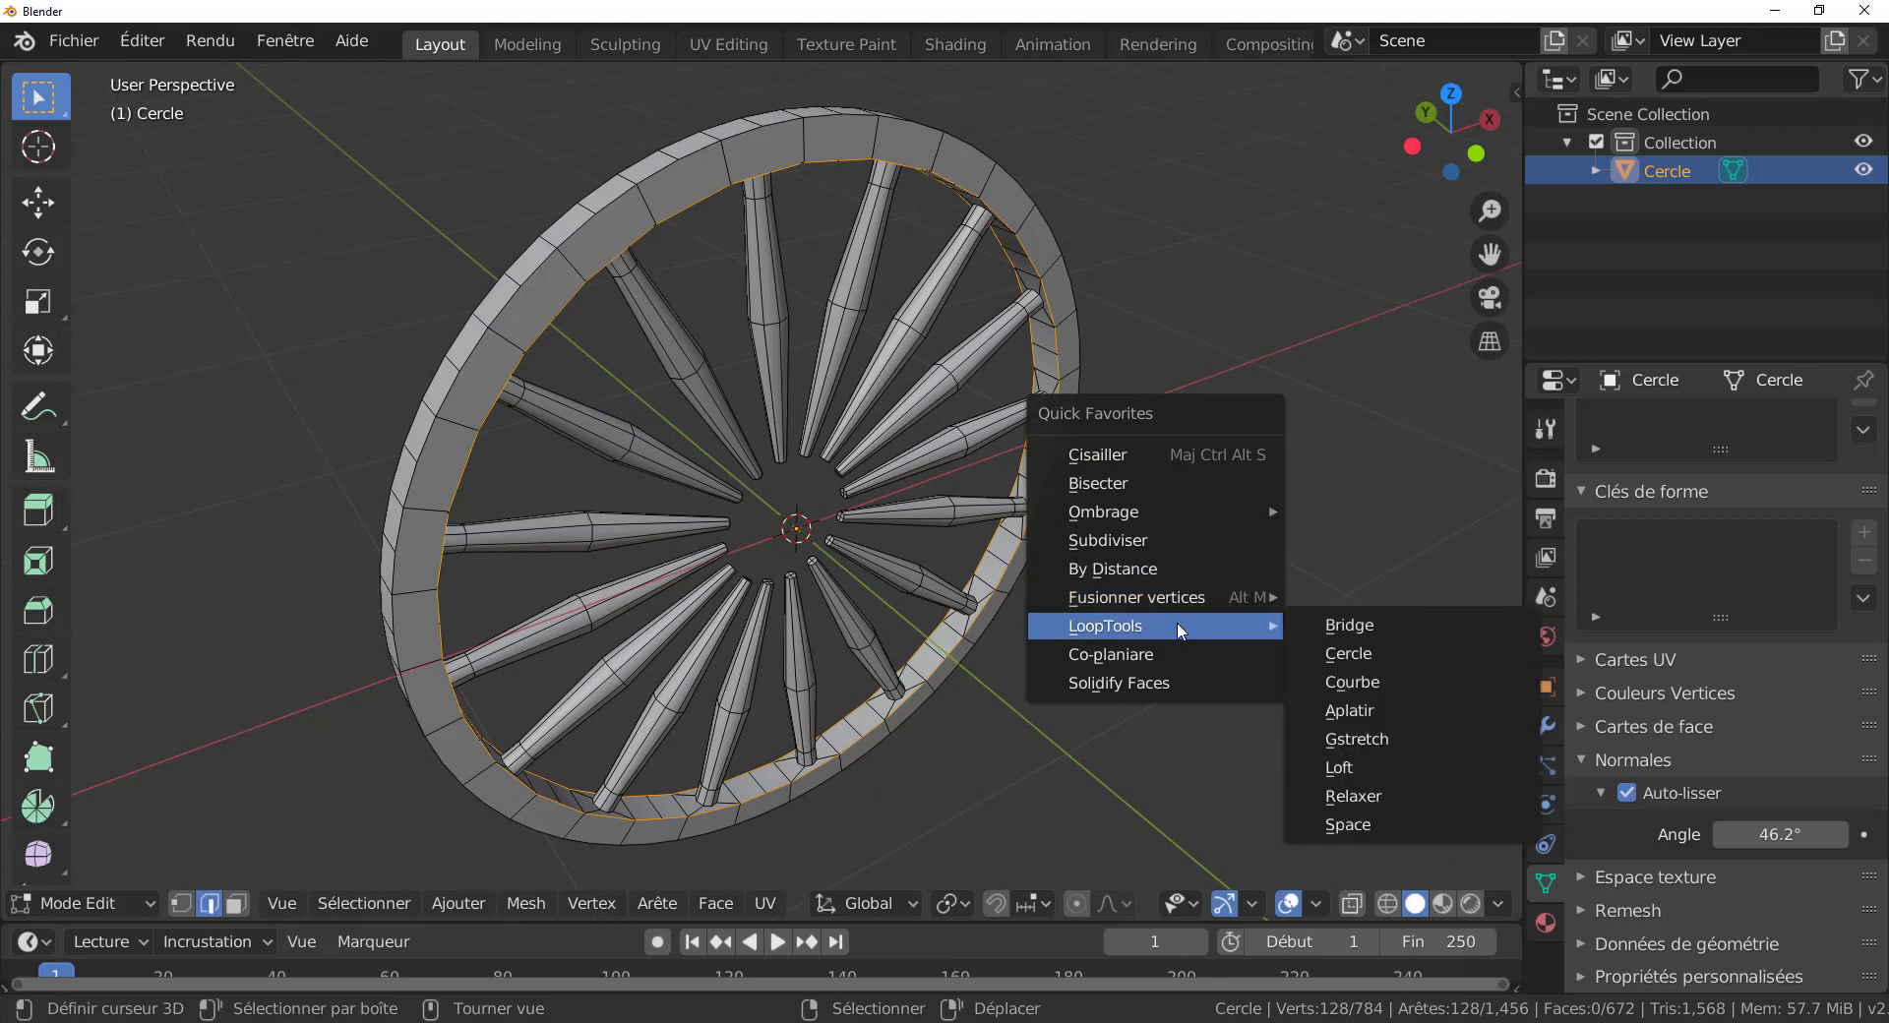
pyautogui.click(1364, 654)
pyautogui.press('Tab')
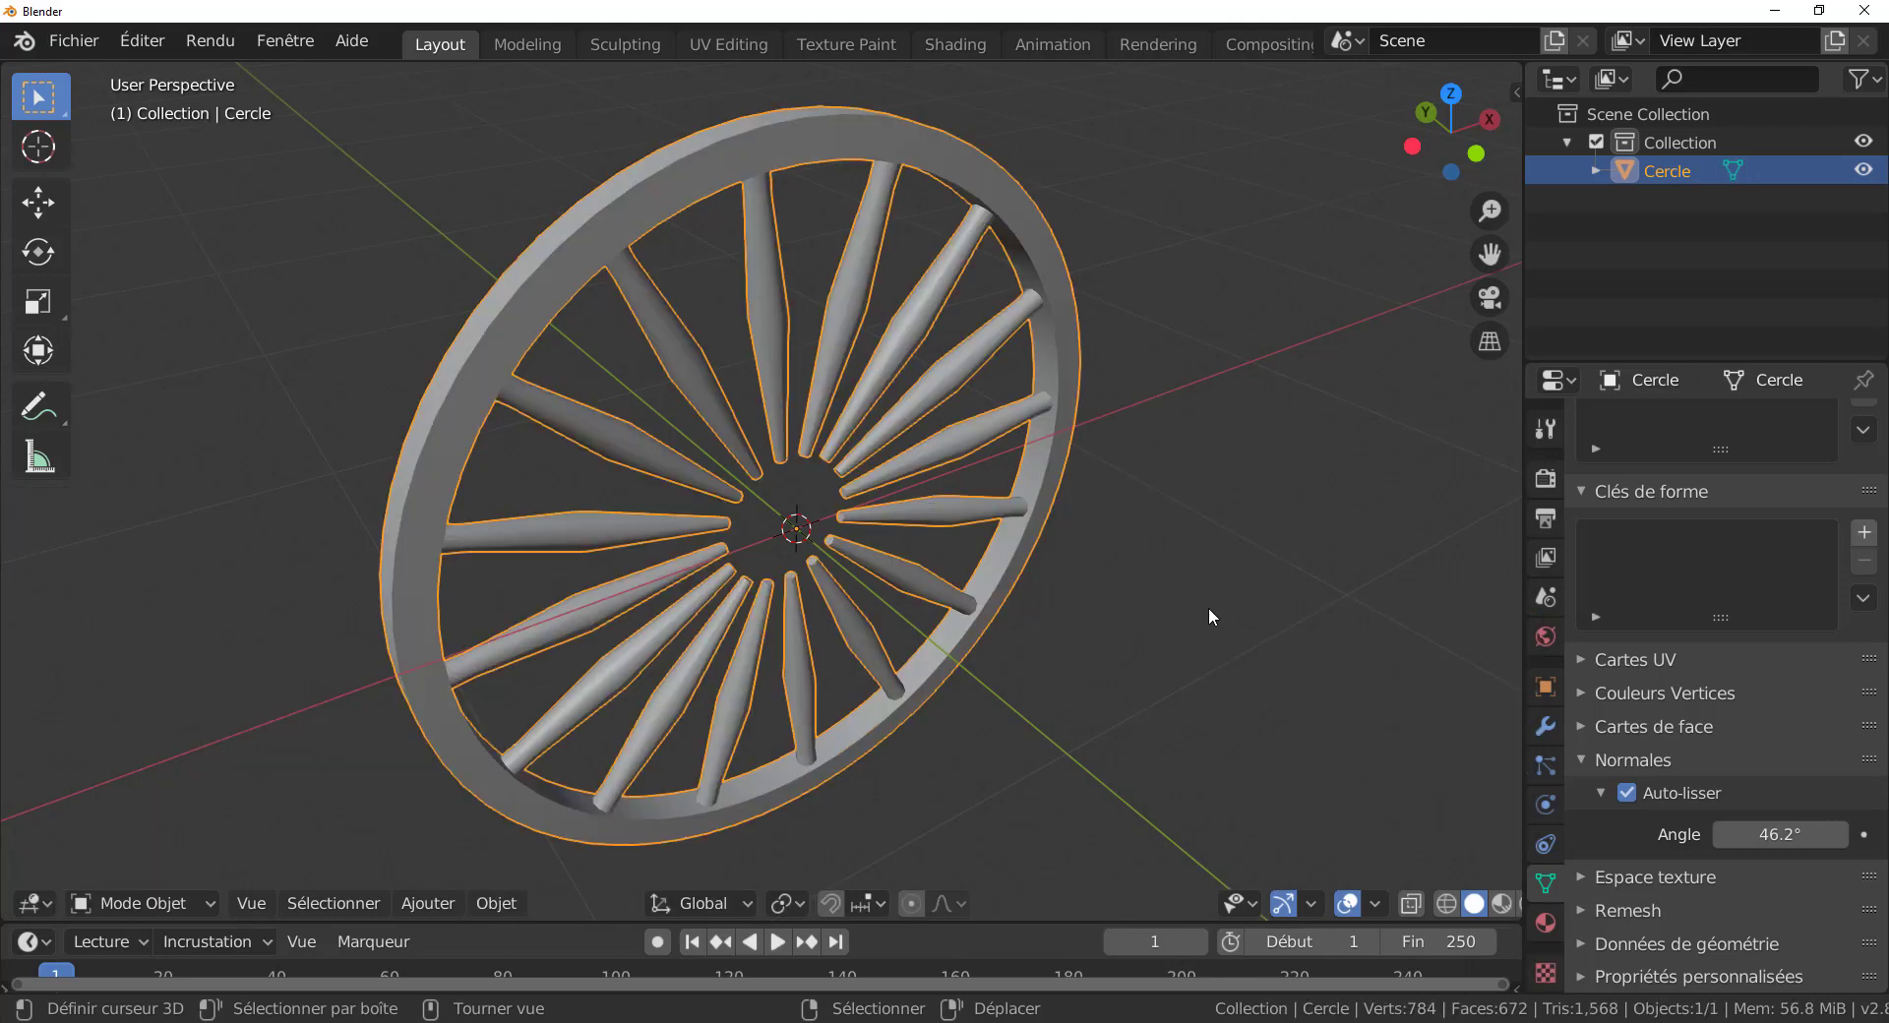
pyautogui.moveTo(1208, 606); pyautogui.dragTo(915, 591, button='middle')
# Clear the rim's edge selection in the front orthographic view and return to object mode.
pyautogui.press('Tab')
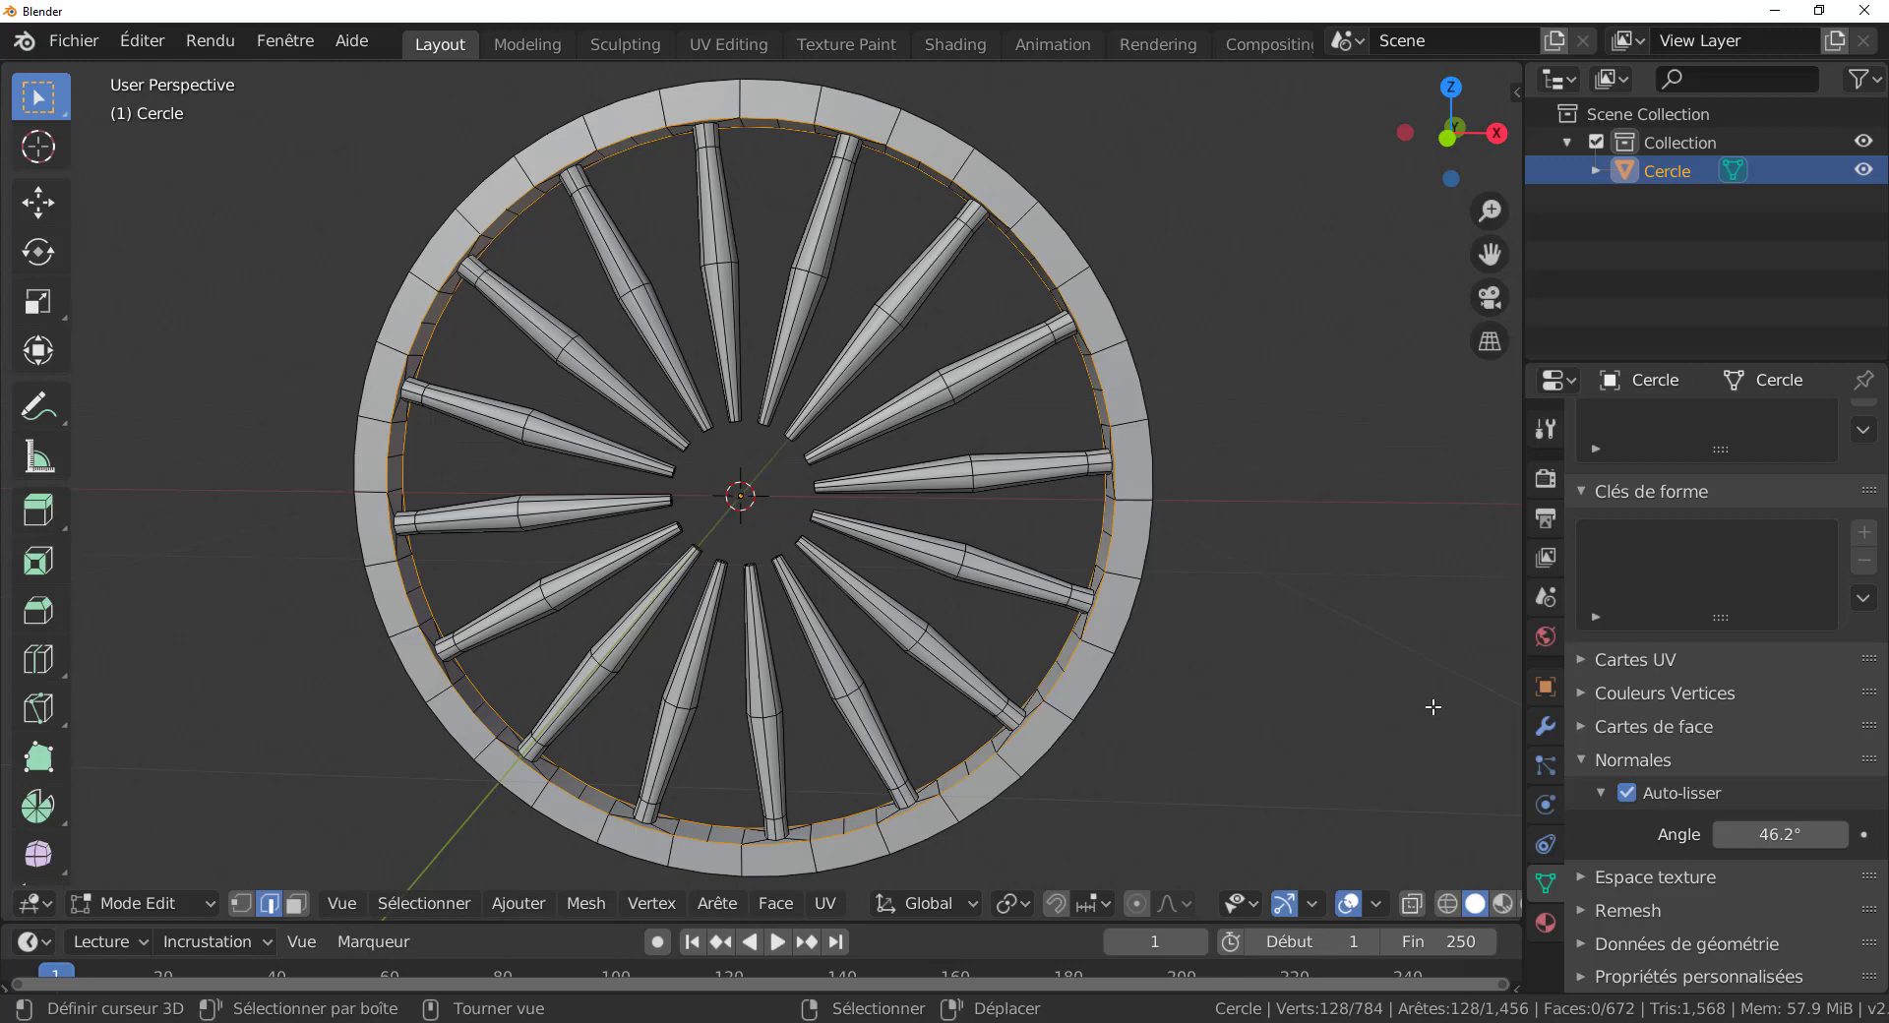
pyautogui.press('KP_7')
pyautogui.press('KP_1')
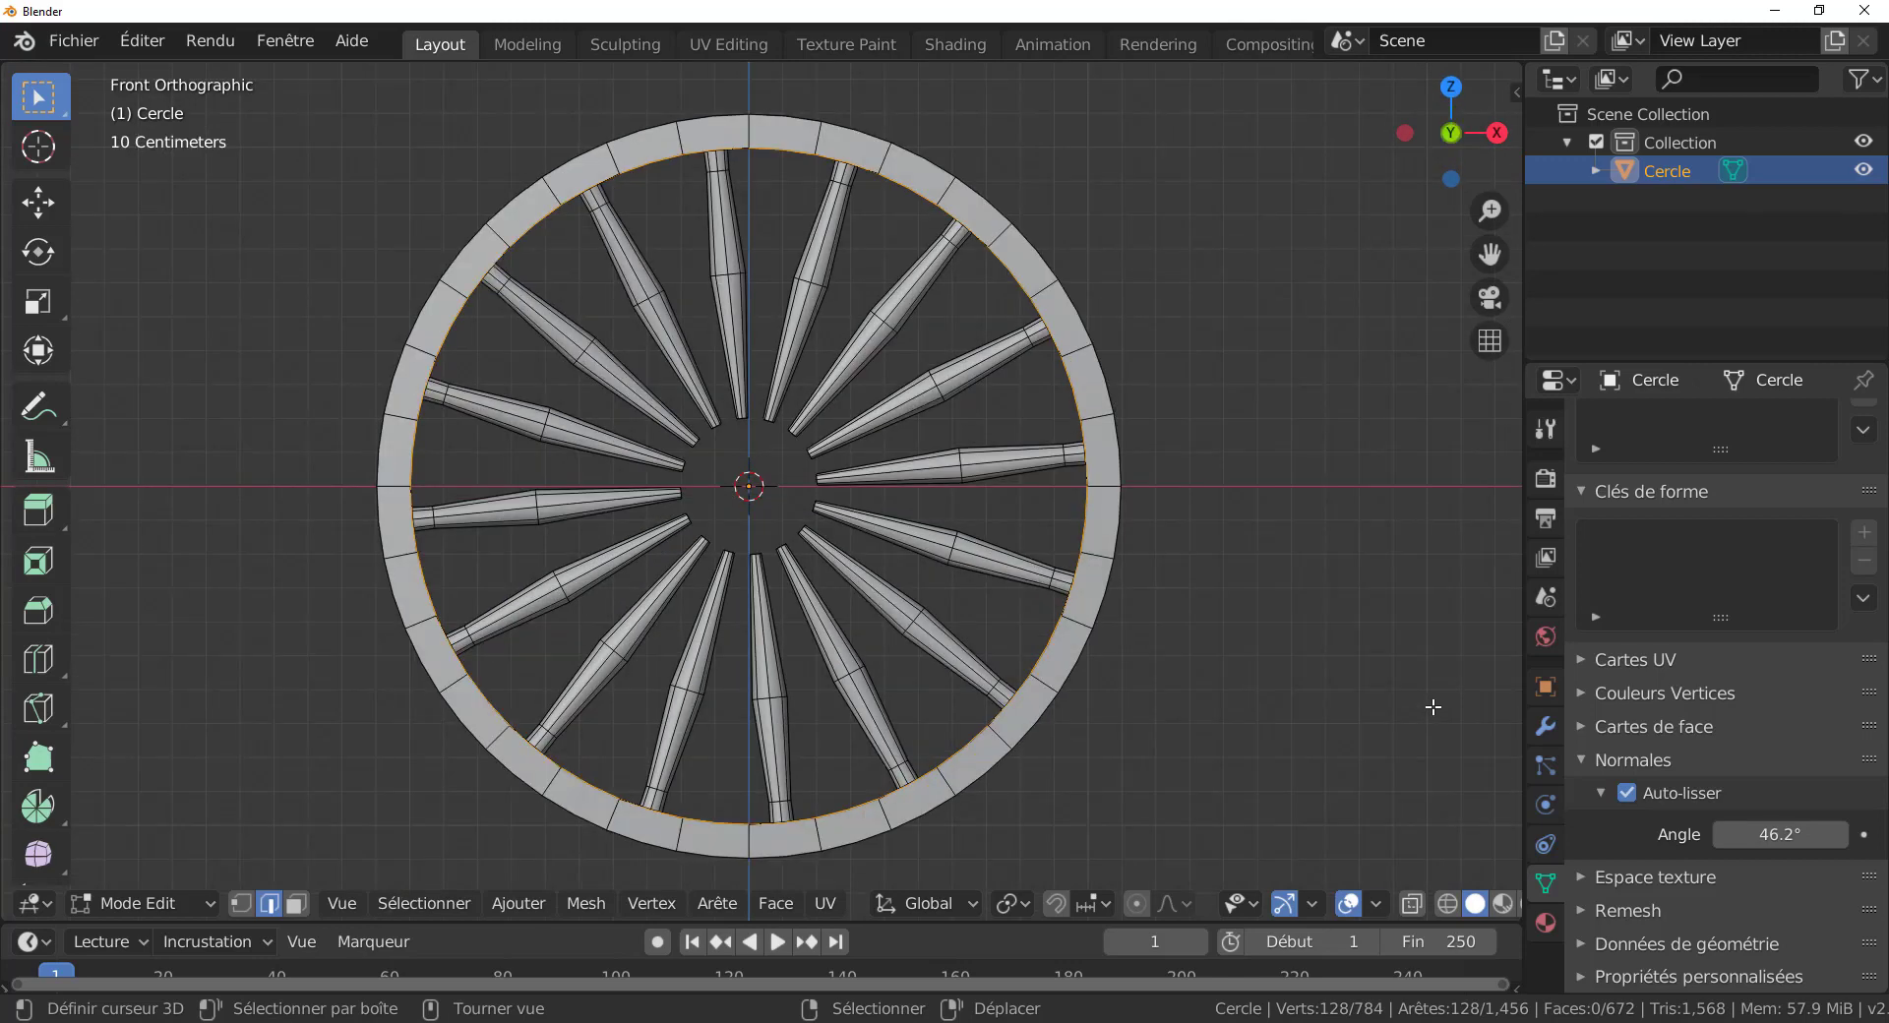
pyautogui.hotkey('alt', 'a')
pyautogui.press('Tab')
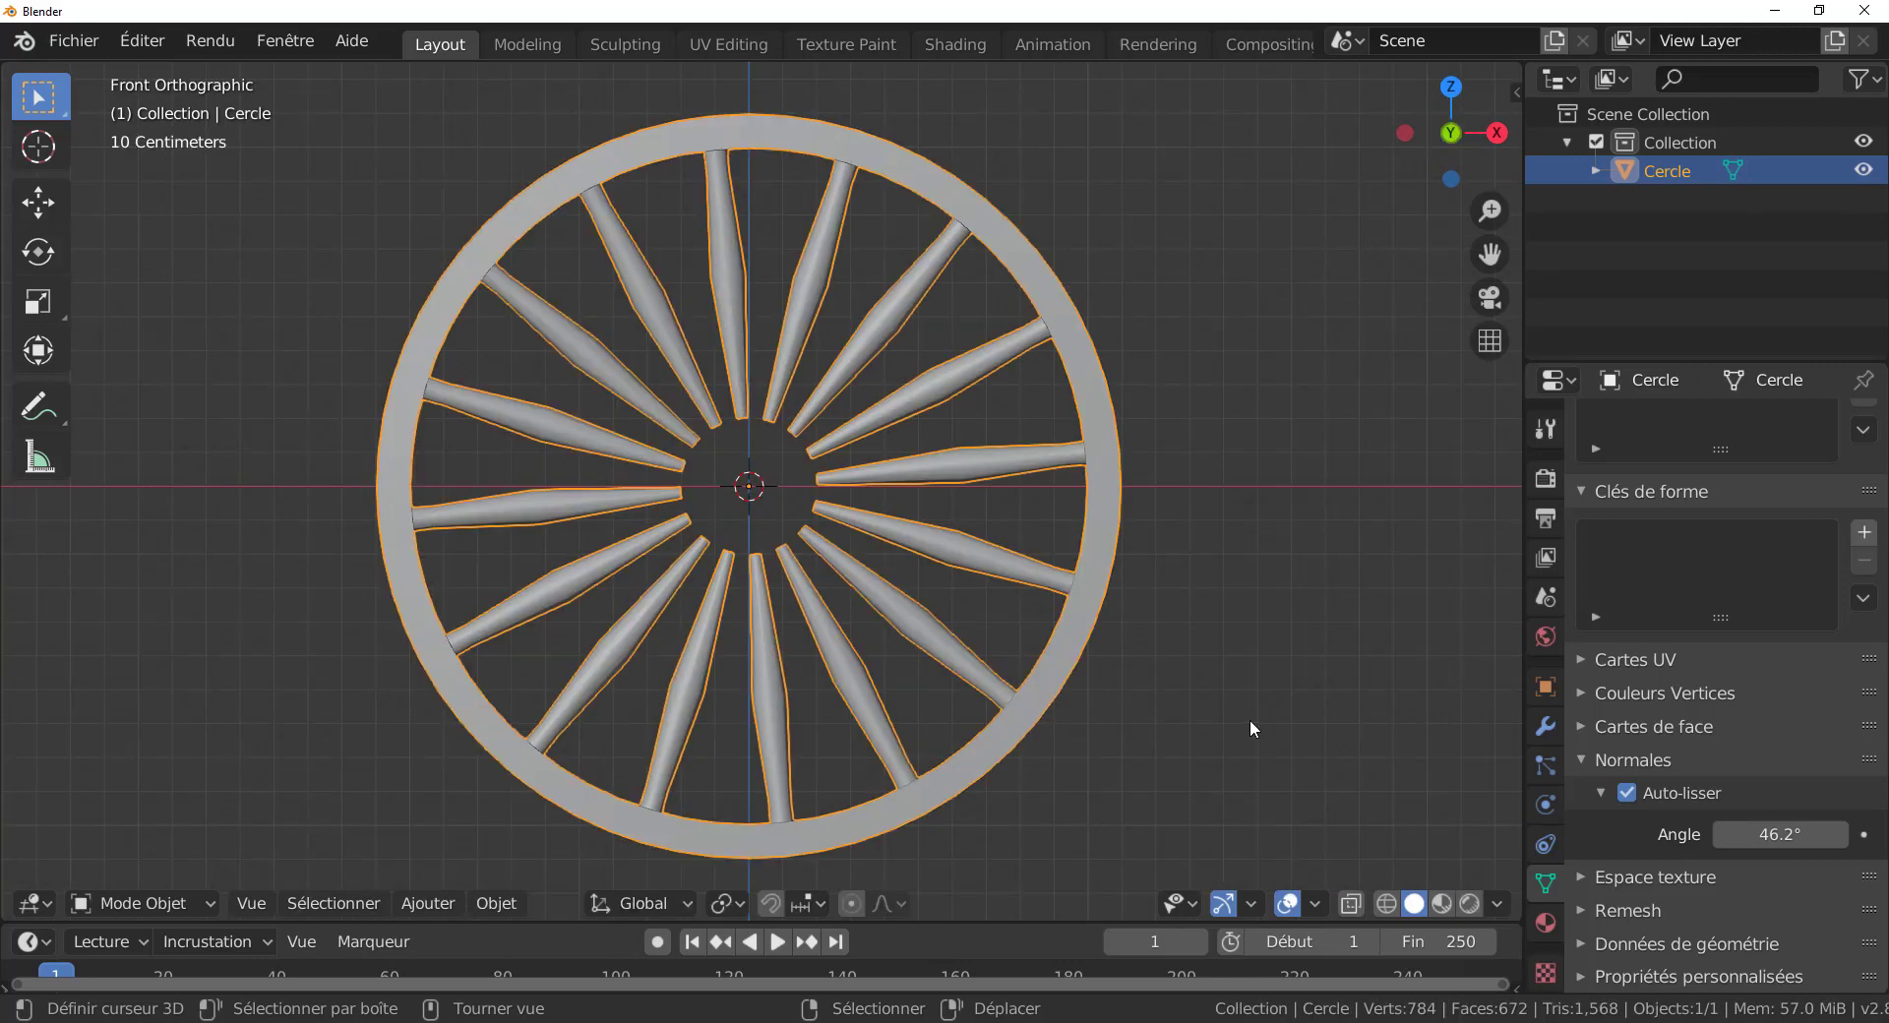
# Add a circle mesh with 32 vertices and a 1 m radius at the wheel's centre.
pyautogui.keyDown('shift'); pyautogui.moveTo(1250, 728); pyautogui.dragTo(1322, 718, button='middle'); pyautogui.keyUp('shift')
pyautogui.click(422, 903)
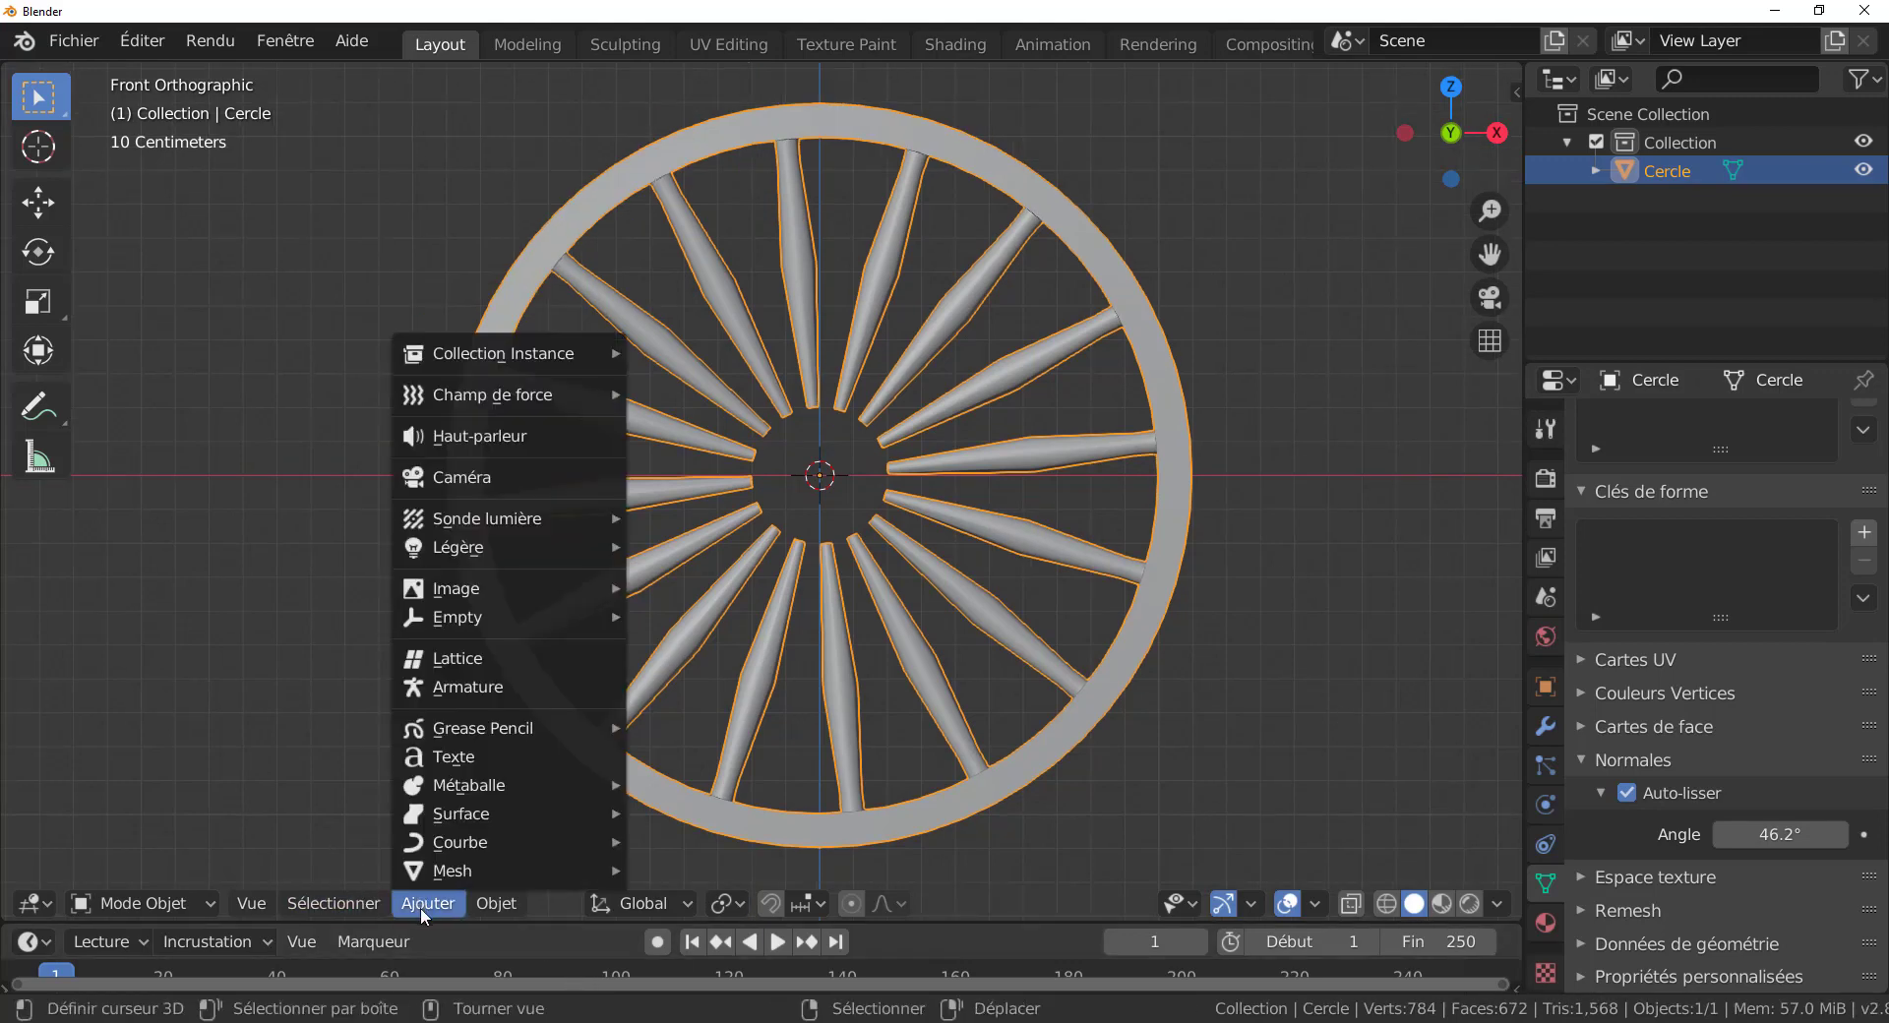
pyautogui.moveTo(463, 847)
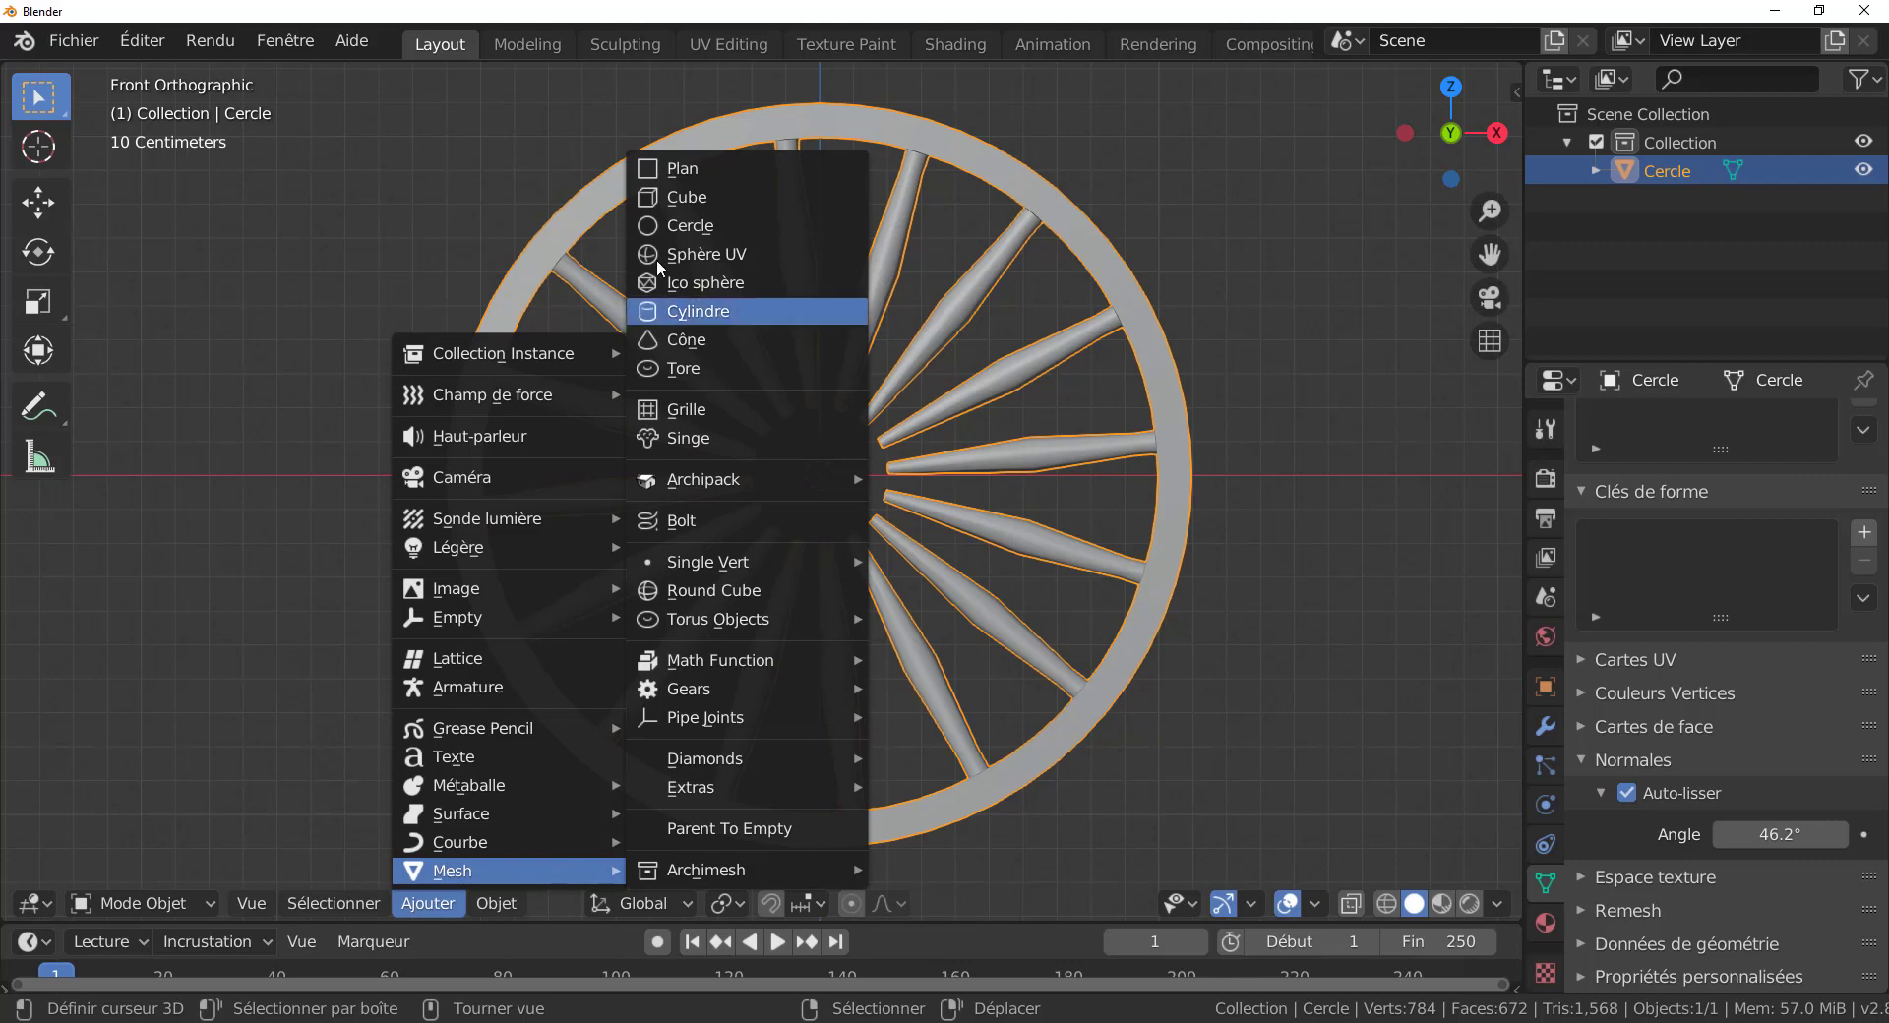
pyautogui.click(663, 220)
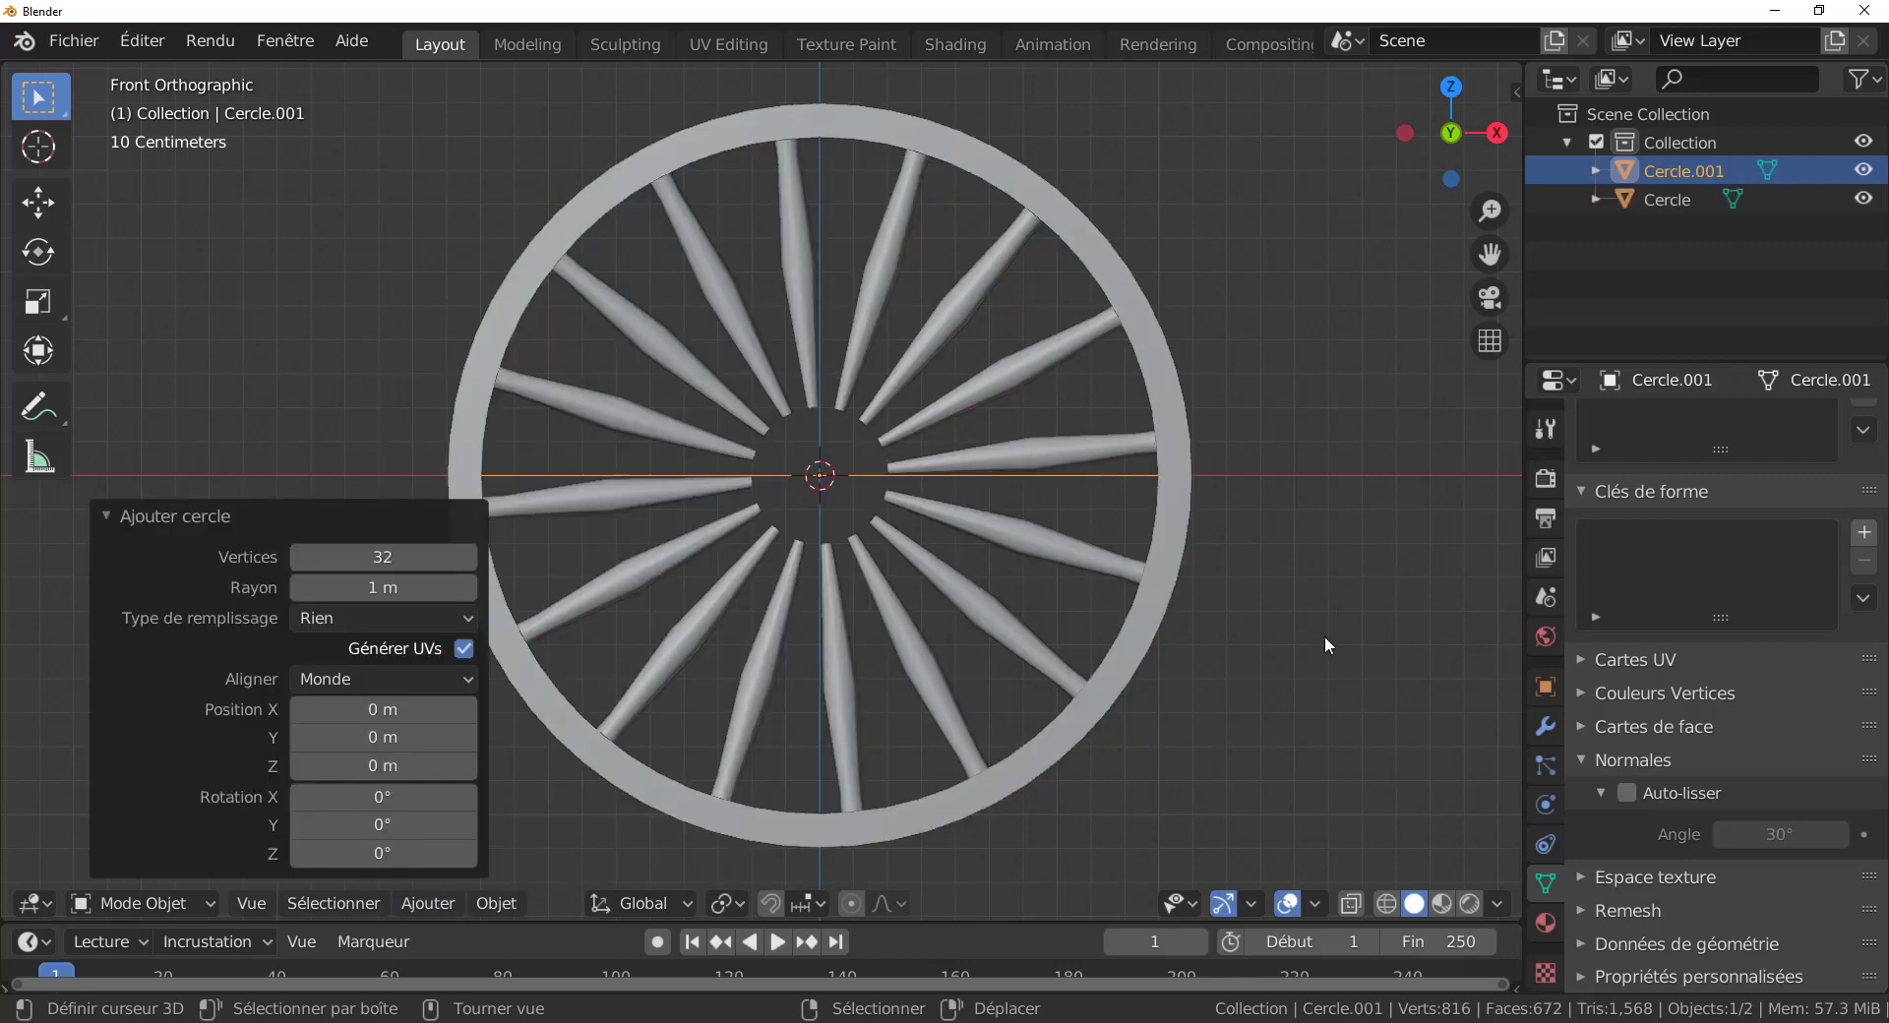
# Rotate the new circle 90° about X and scale it to about 0.219, around the spokes' inner ends.
pyautogui.write('rx')
pyautogui.write('90')
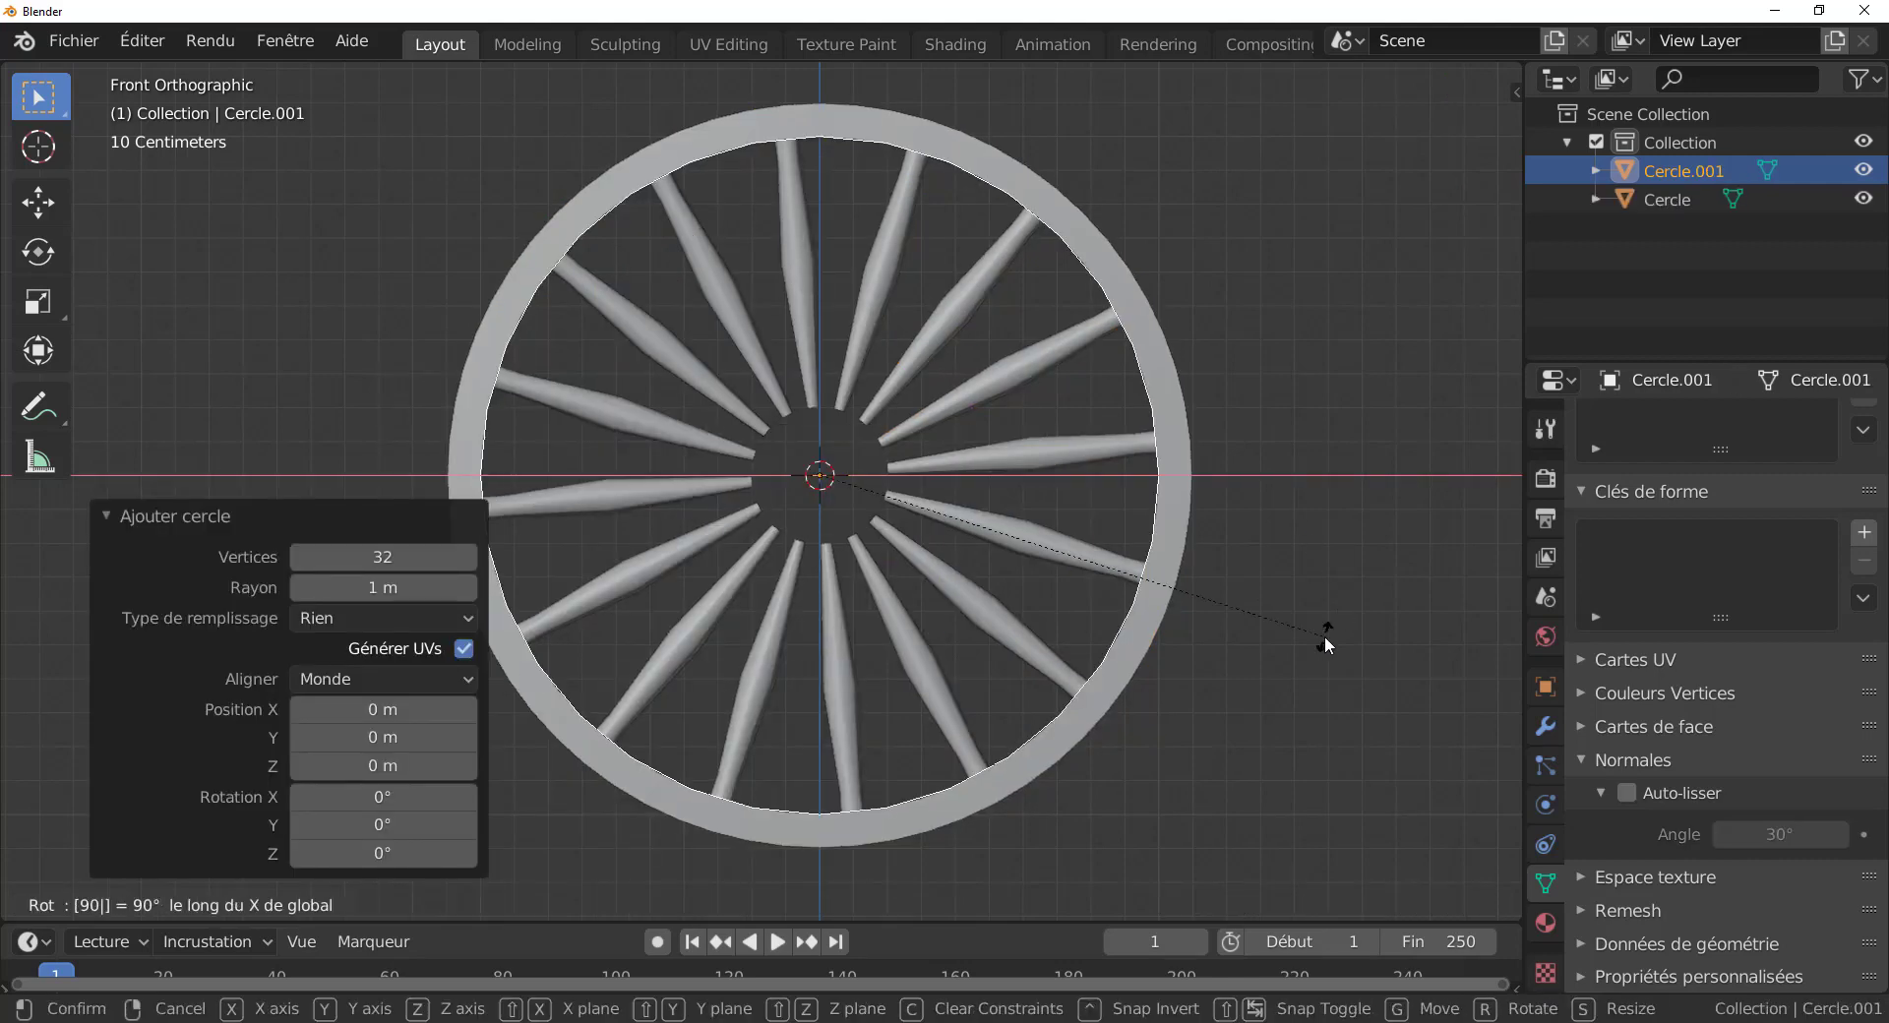
pyautogui.press('Return')
pyautogui.press('s')
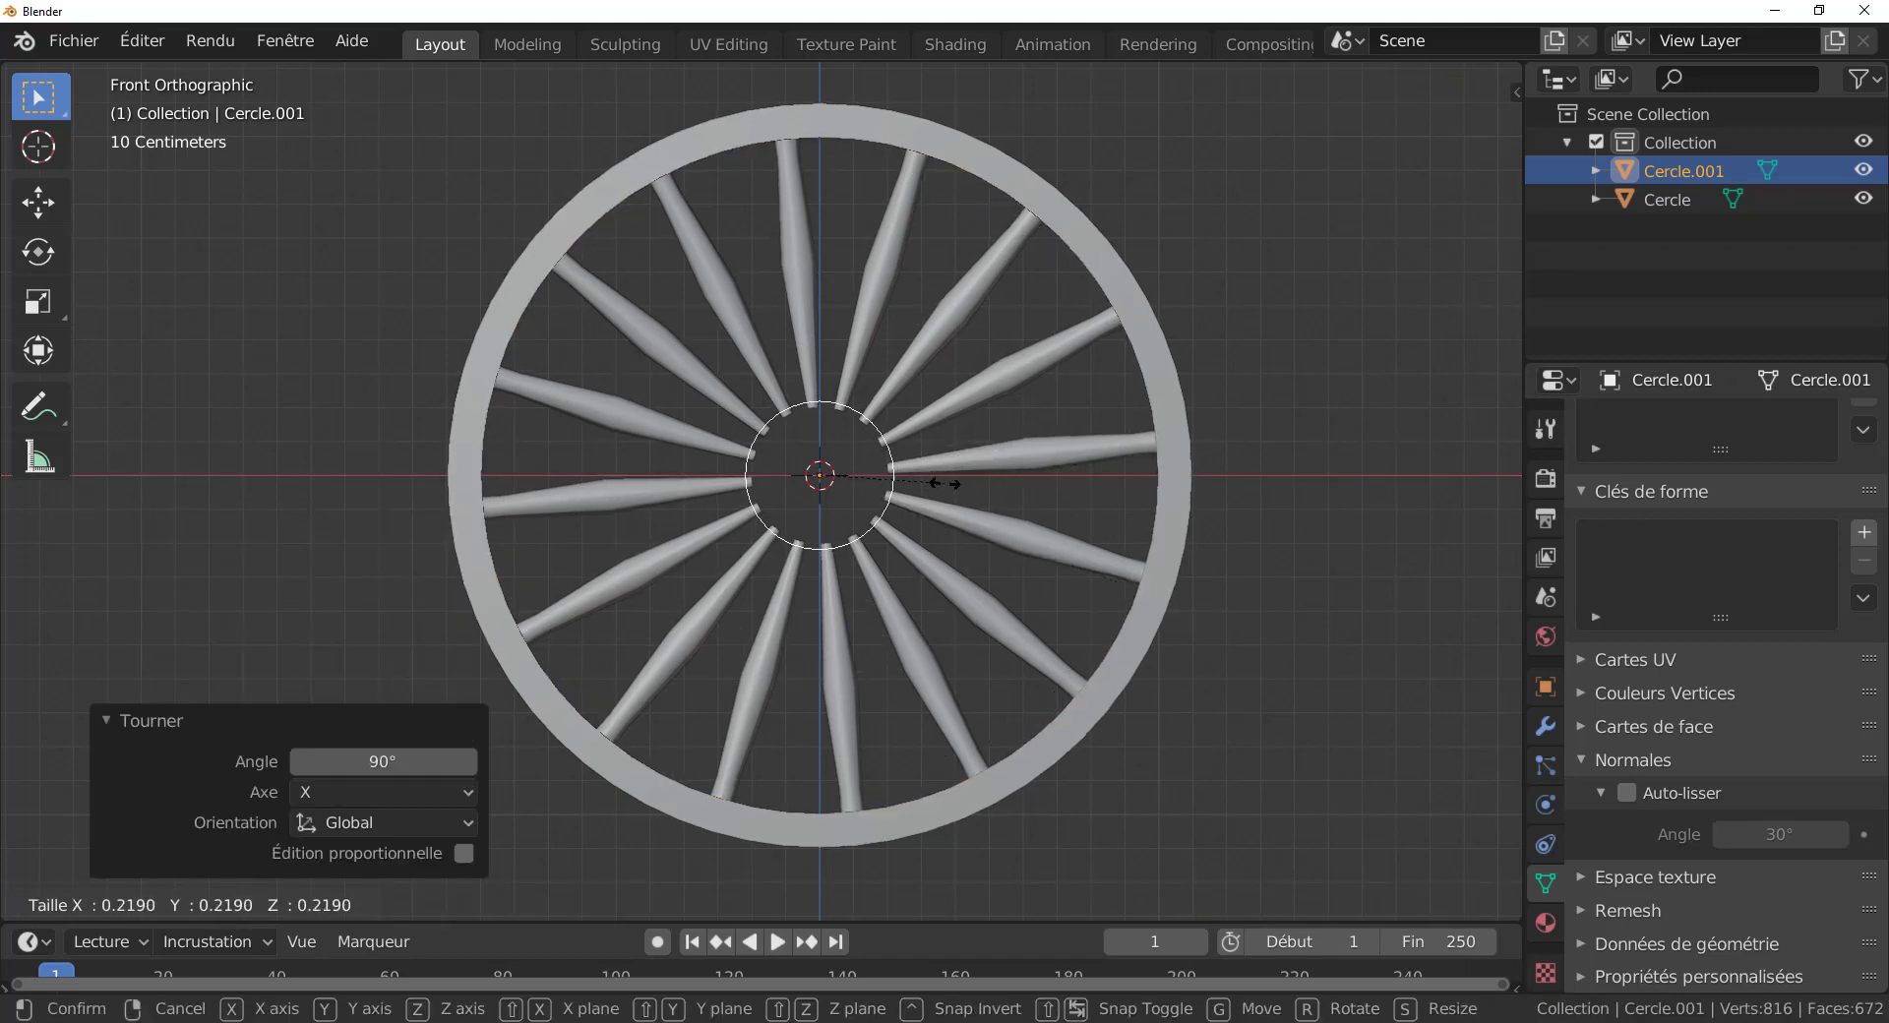
pyautogui.click(941, 539)
# In vertex edit mode, extrude the small circle about 0.121 m along Y to form the hub ring.
pyautogui.moveTo(941, 533); pyautogui.dragTo(795, 616, button='middle')
pyautogui.scroll(3, 795, 616)
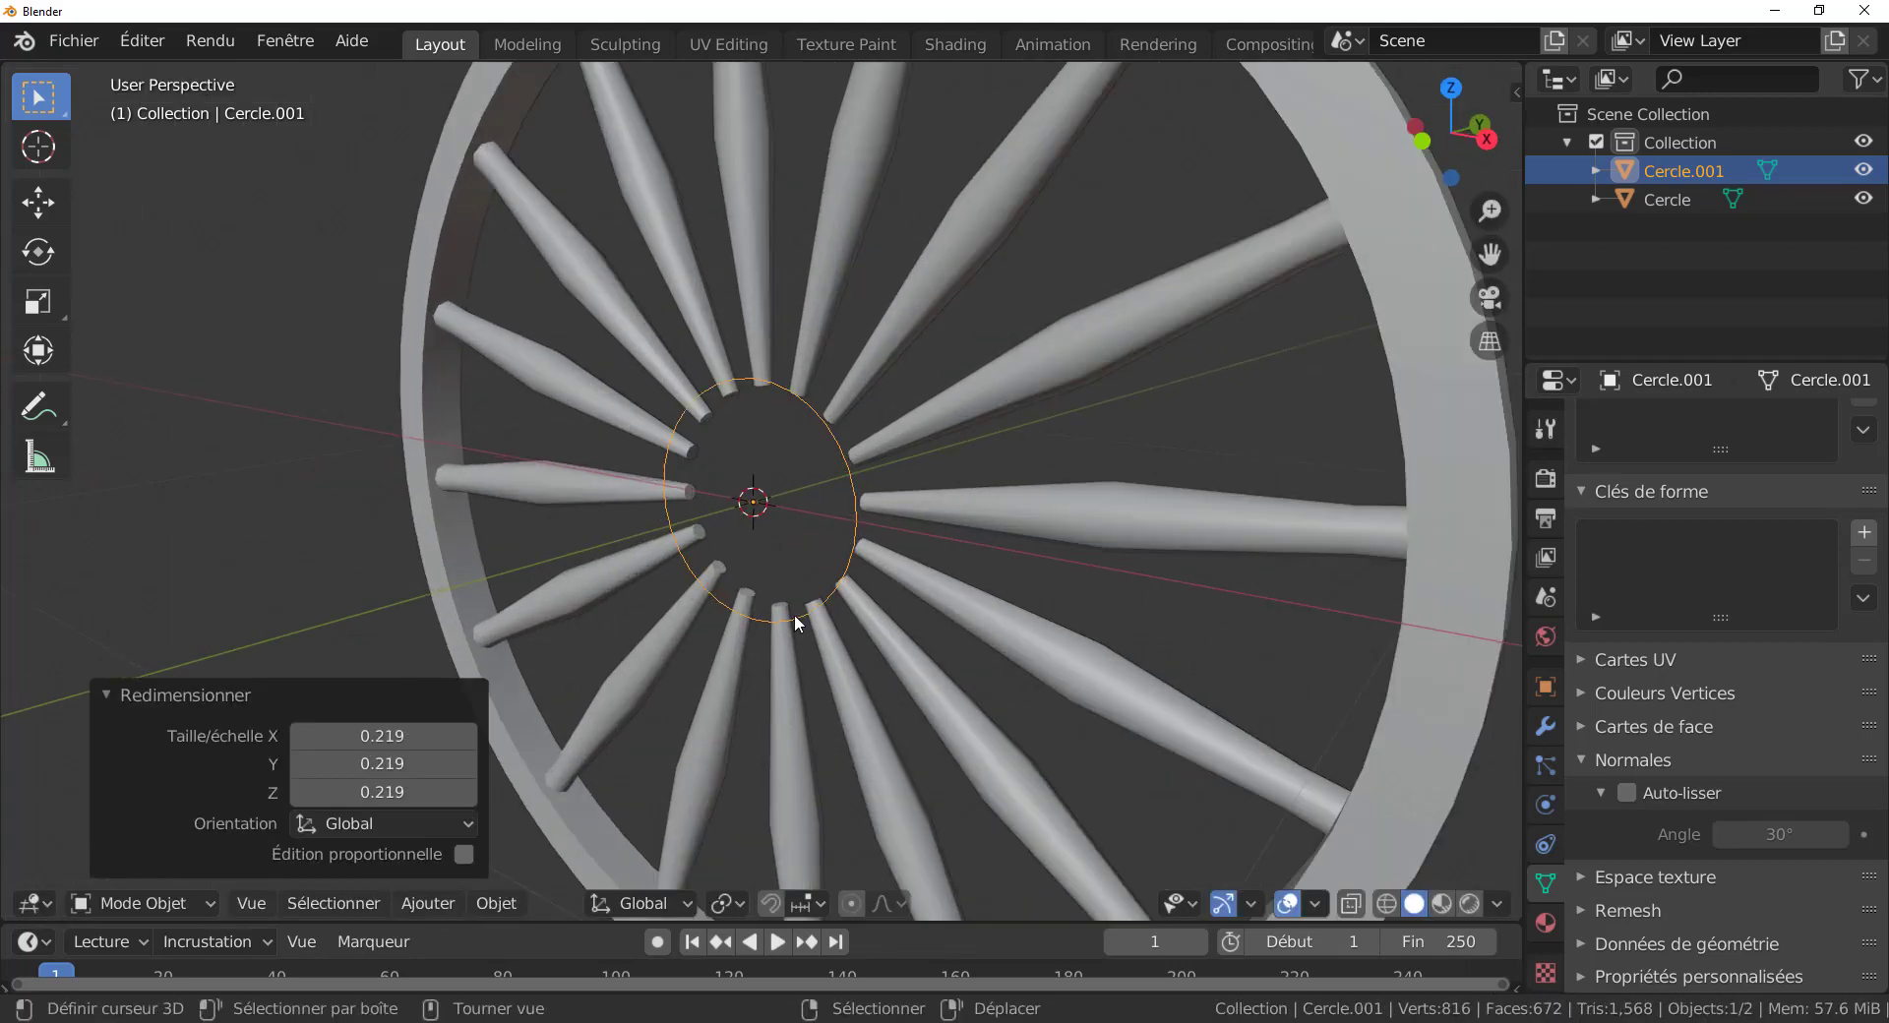
pyautogui.press('Tab')
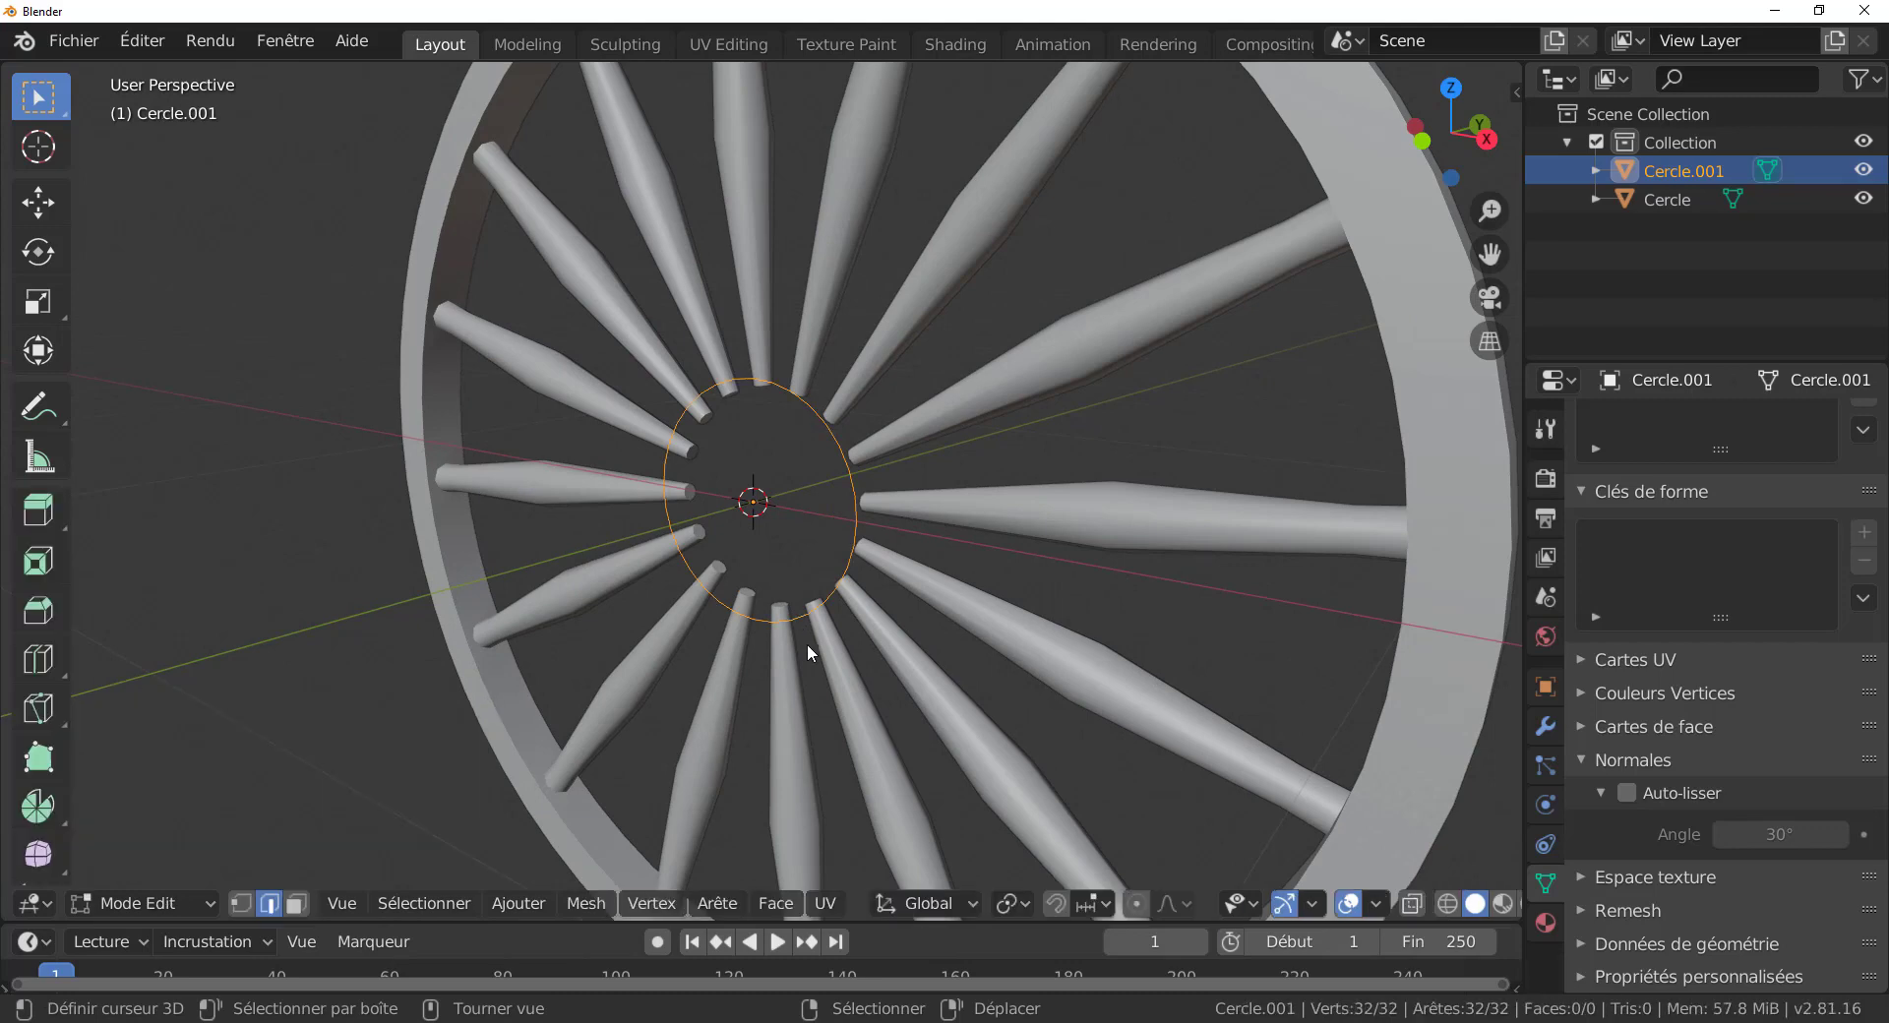
pyautogui.click(246, 907)
pyautogui.moveTo(752, 735); pyautogui.dragTo(879, 728, button='middle')
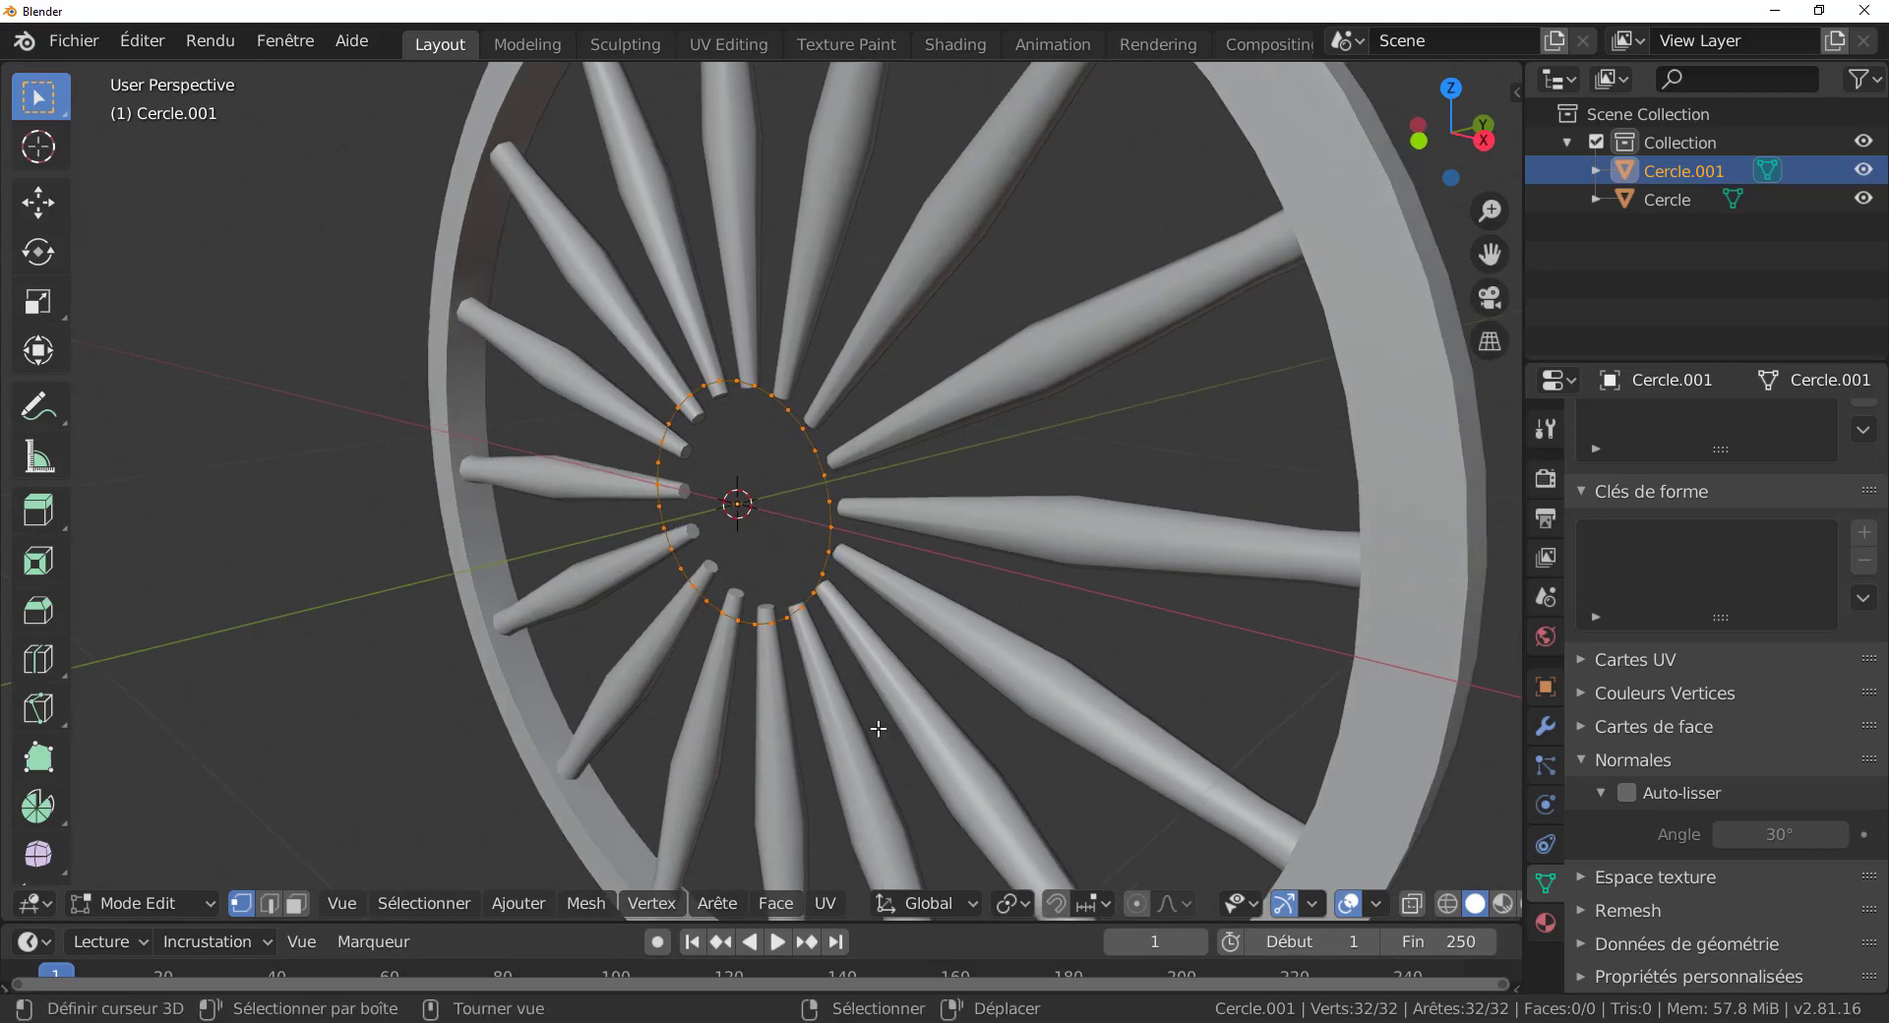
pyautogui.press('e')
pyautogui.press('y')
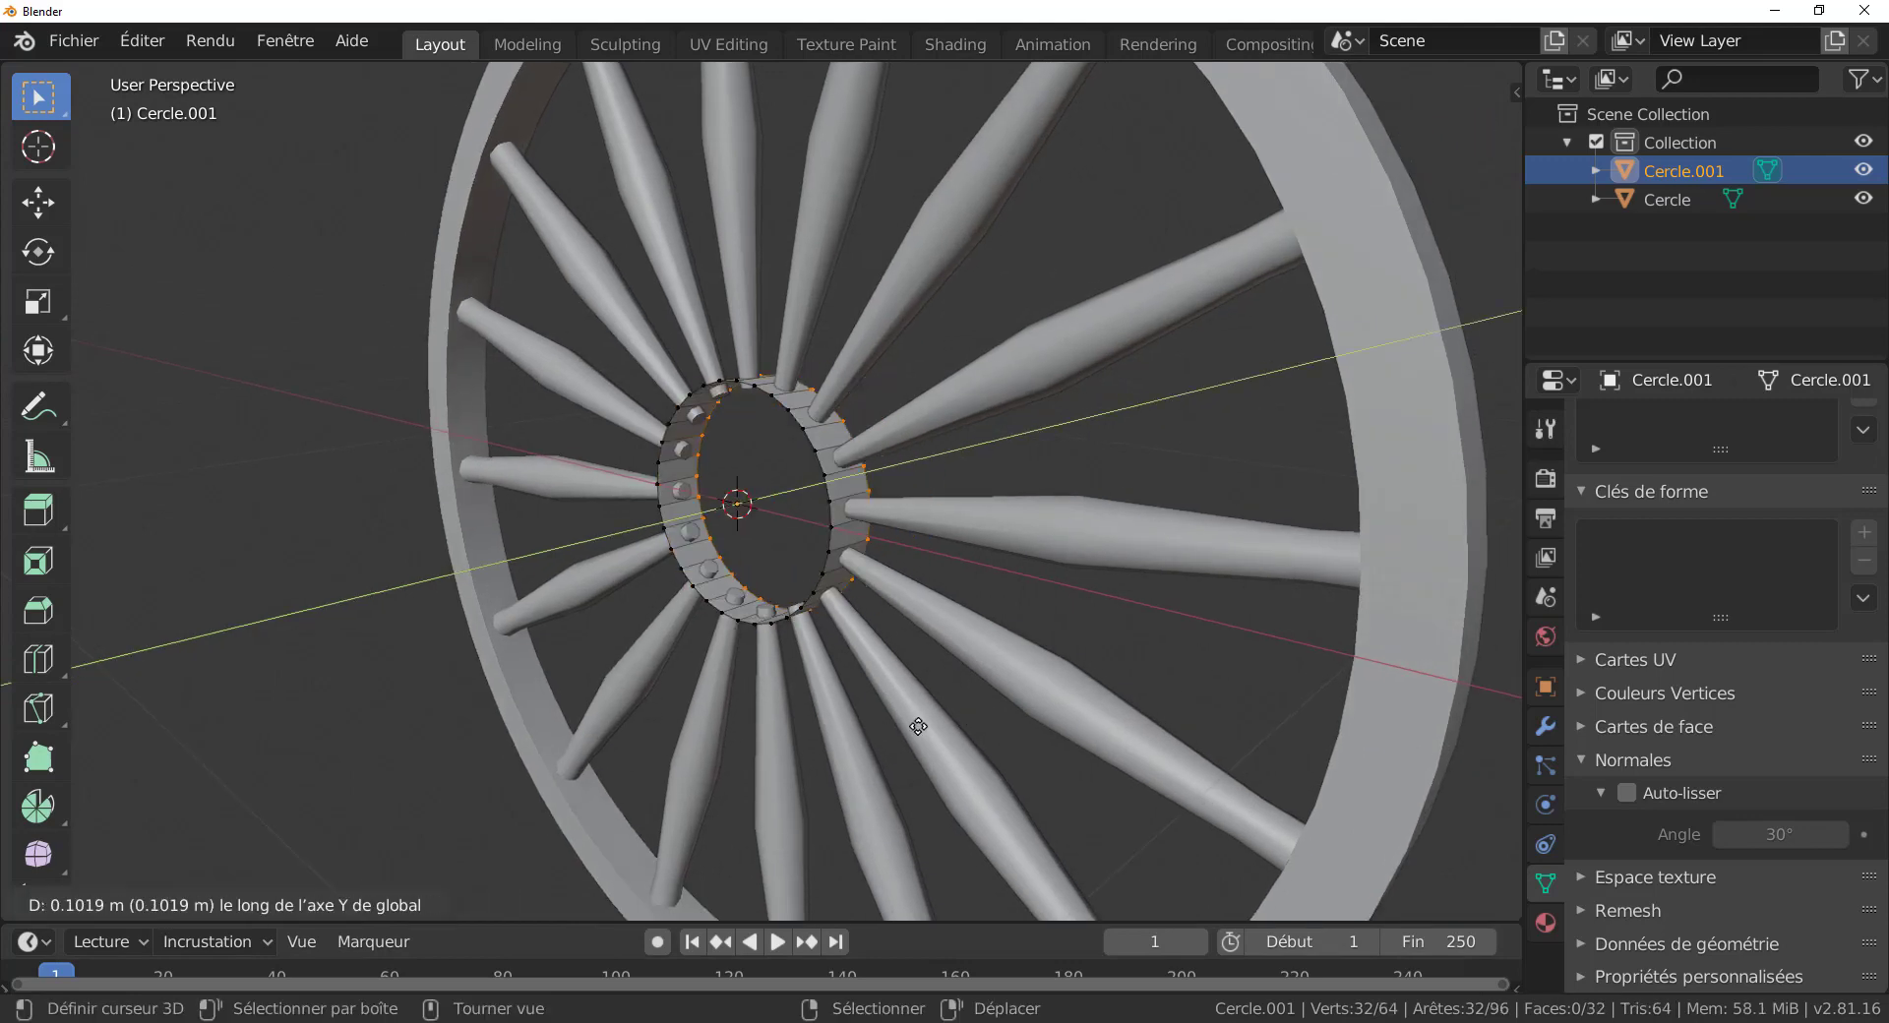
pyautogui.click(926, 723)
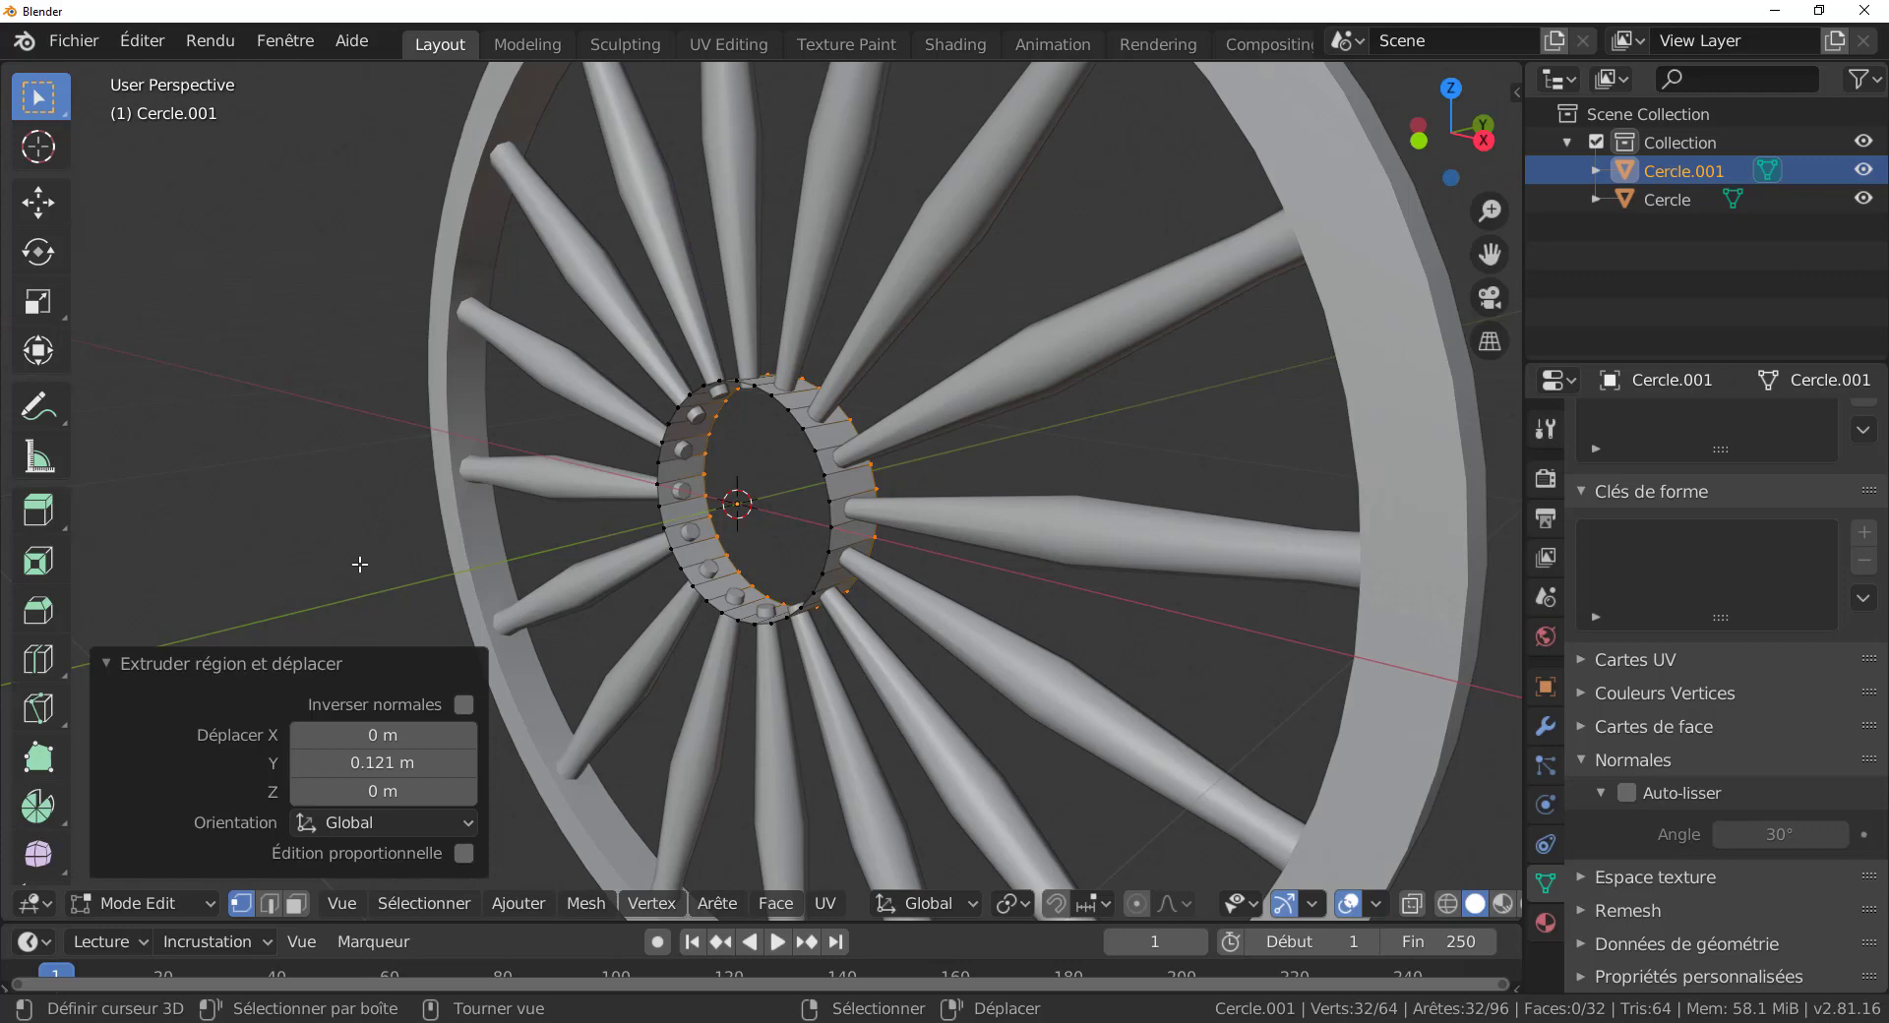
# From the top view, select the whole hub ring and move it about -0.00584 m along Y to centre it on the rim.
pyautogui.press('KP_7')
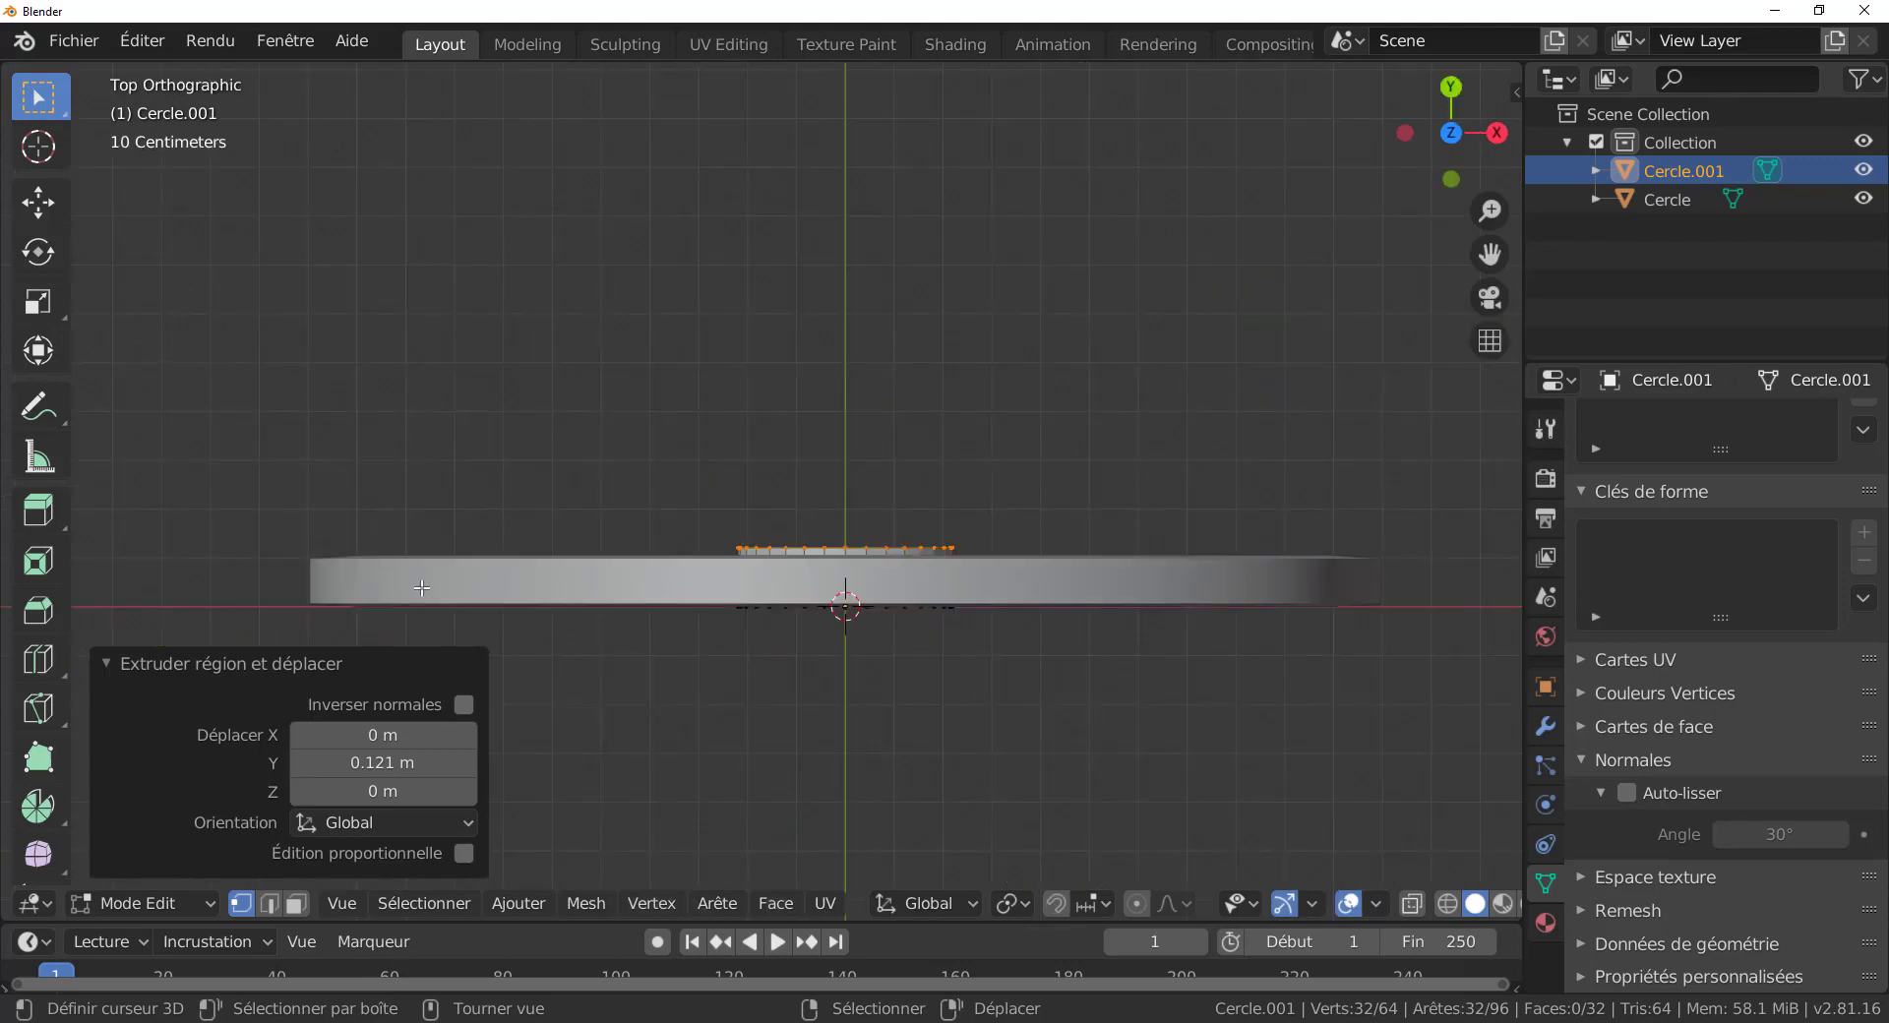
pyautogui.press('a')
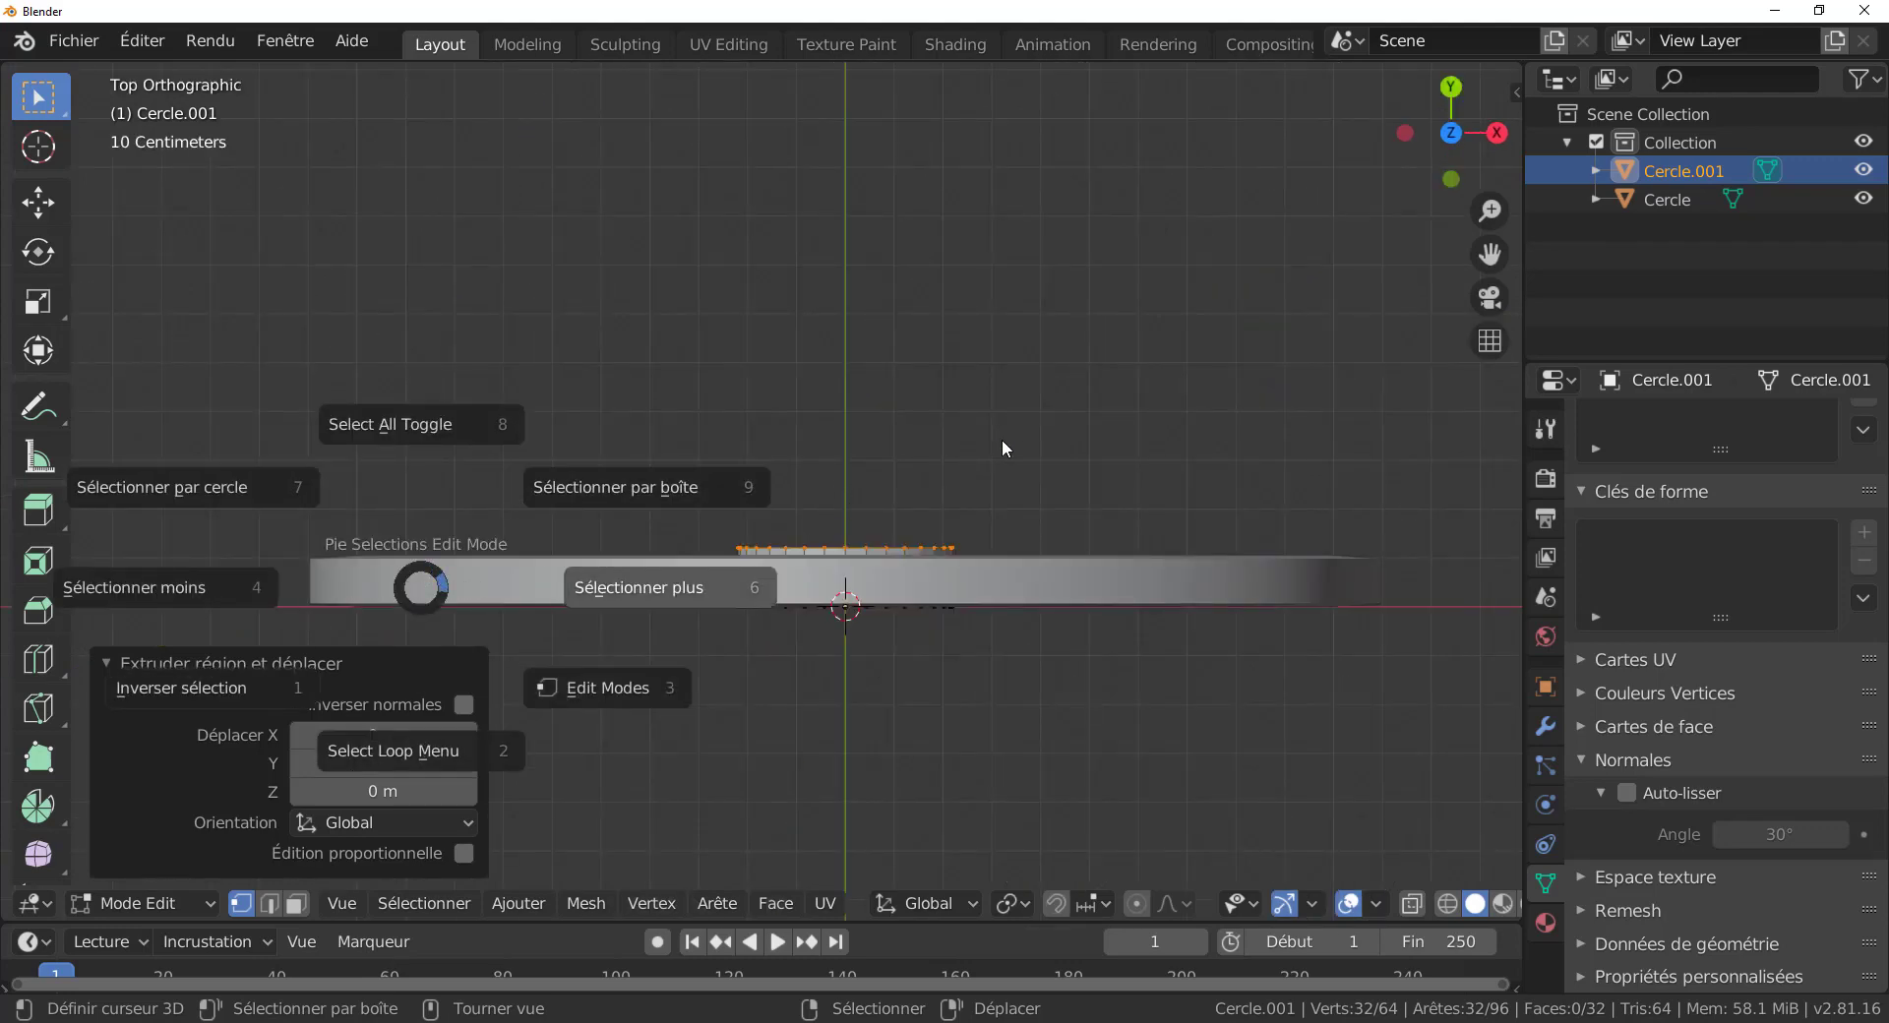
pyautogui.press('Escape')
pyautogui.press('a')
pyautogui.click(1045, 300)
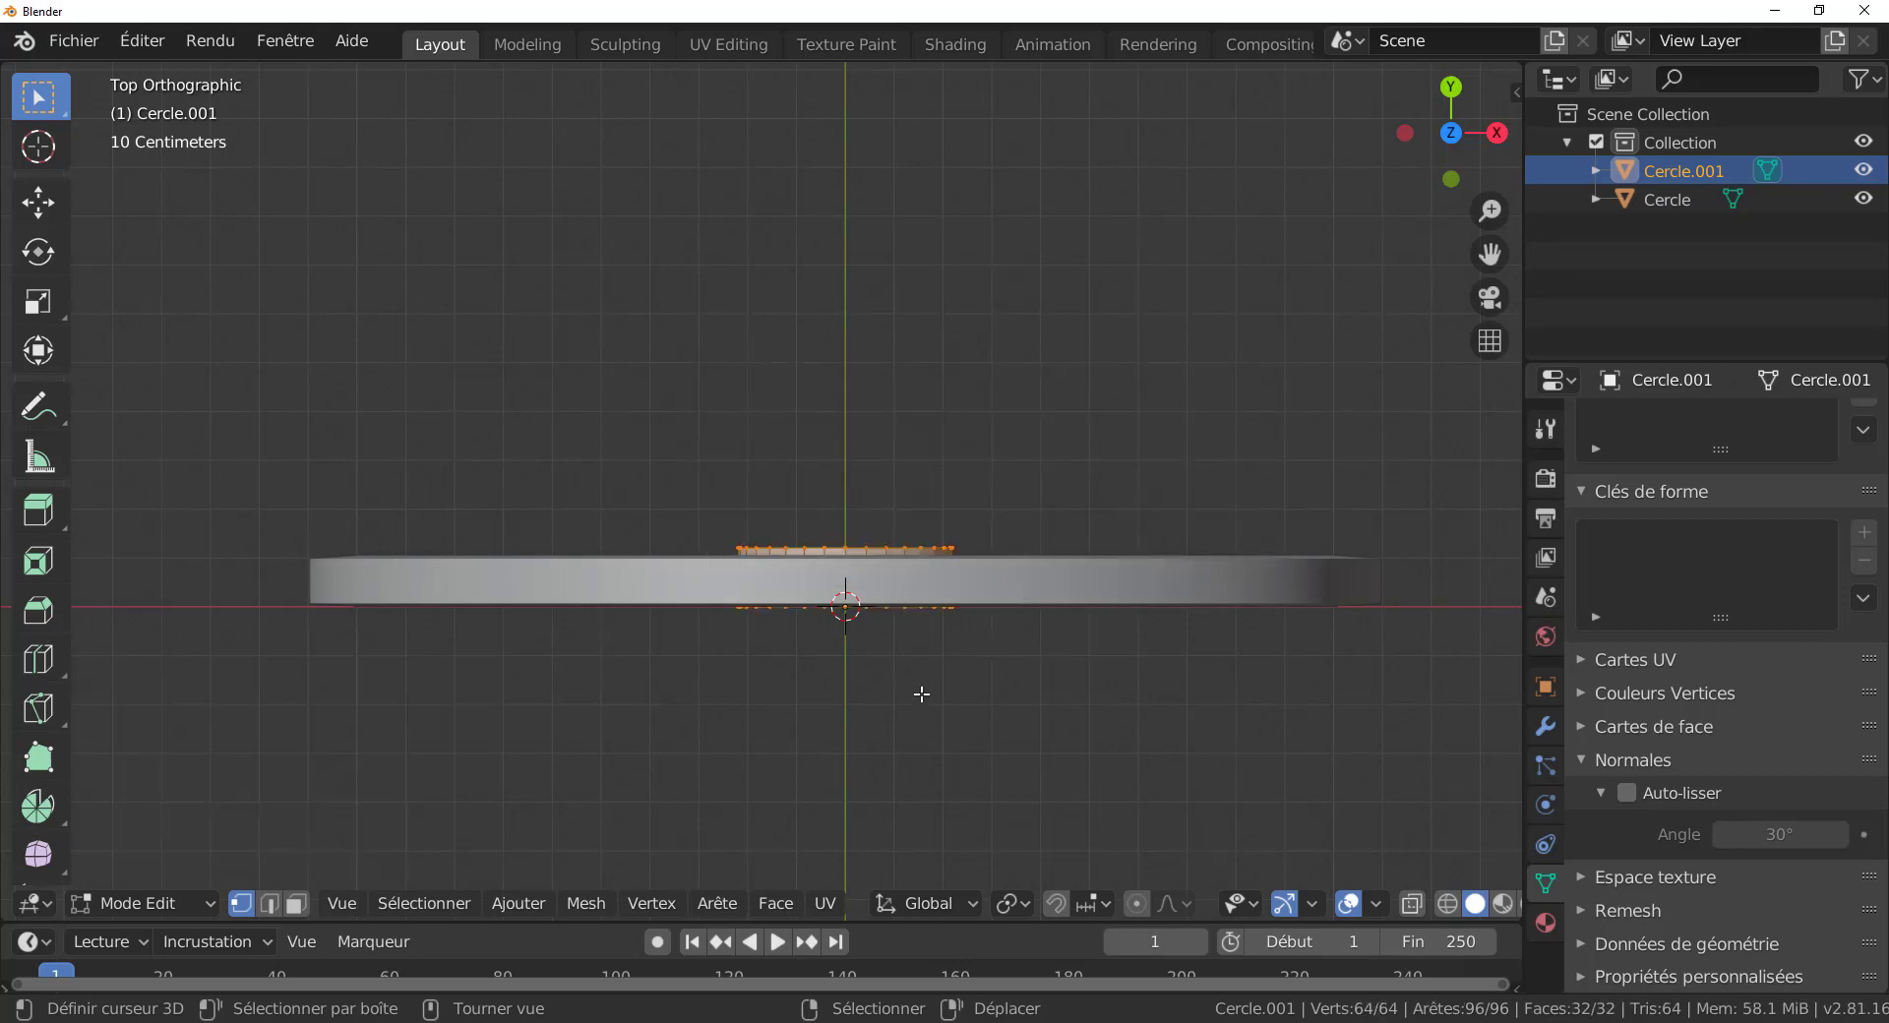
pyautogui.press('g')
pyautogui.press('y')
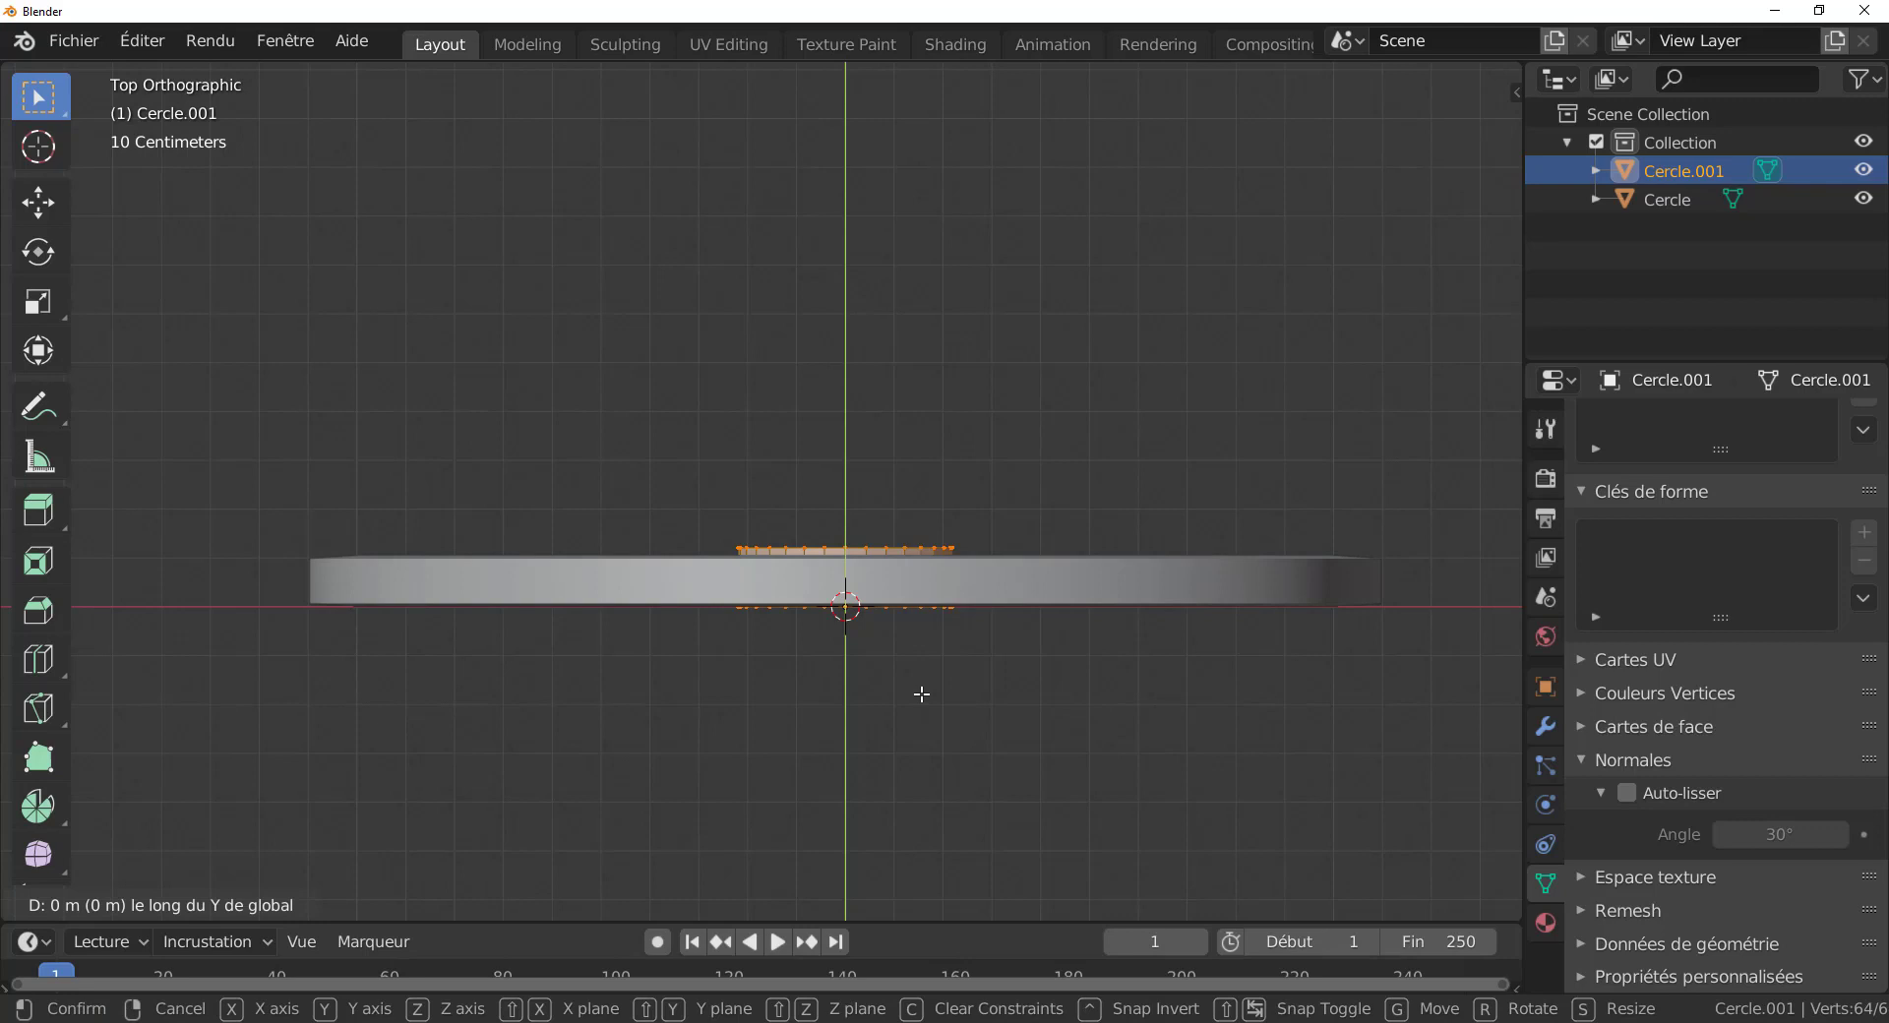
pyautogui.click(918, 723)
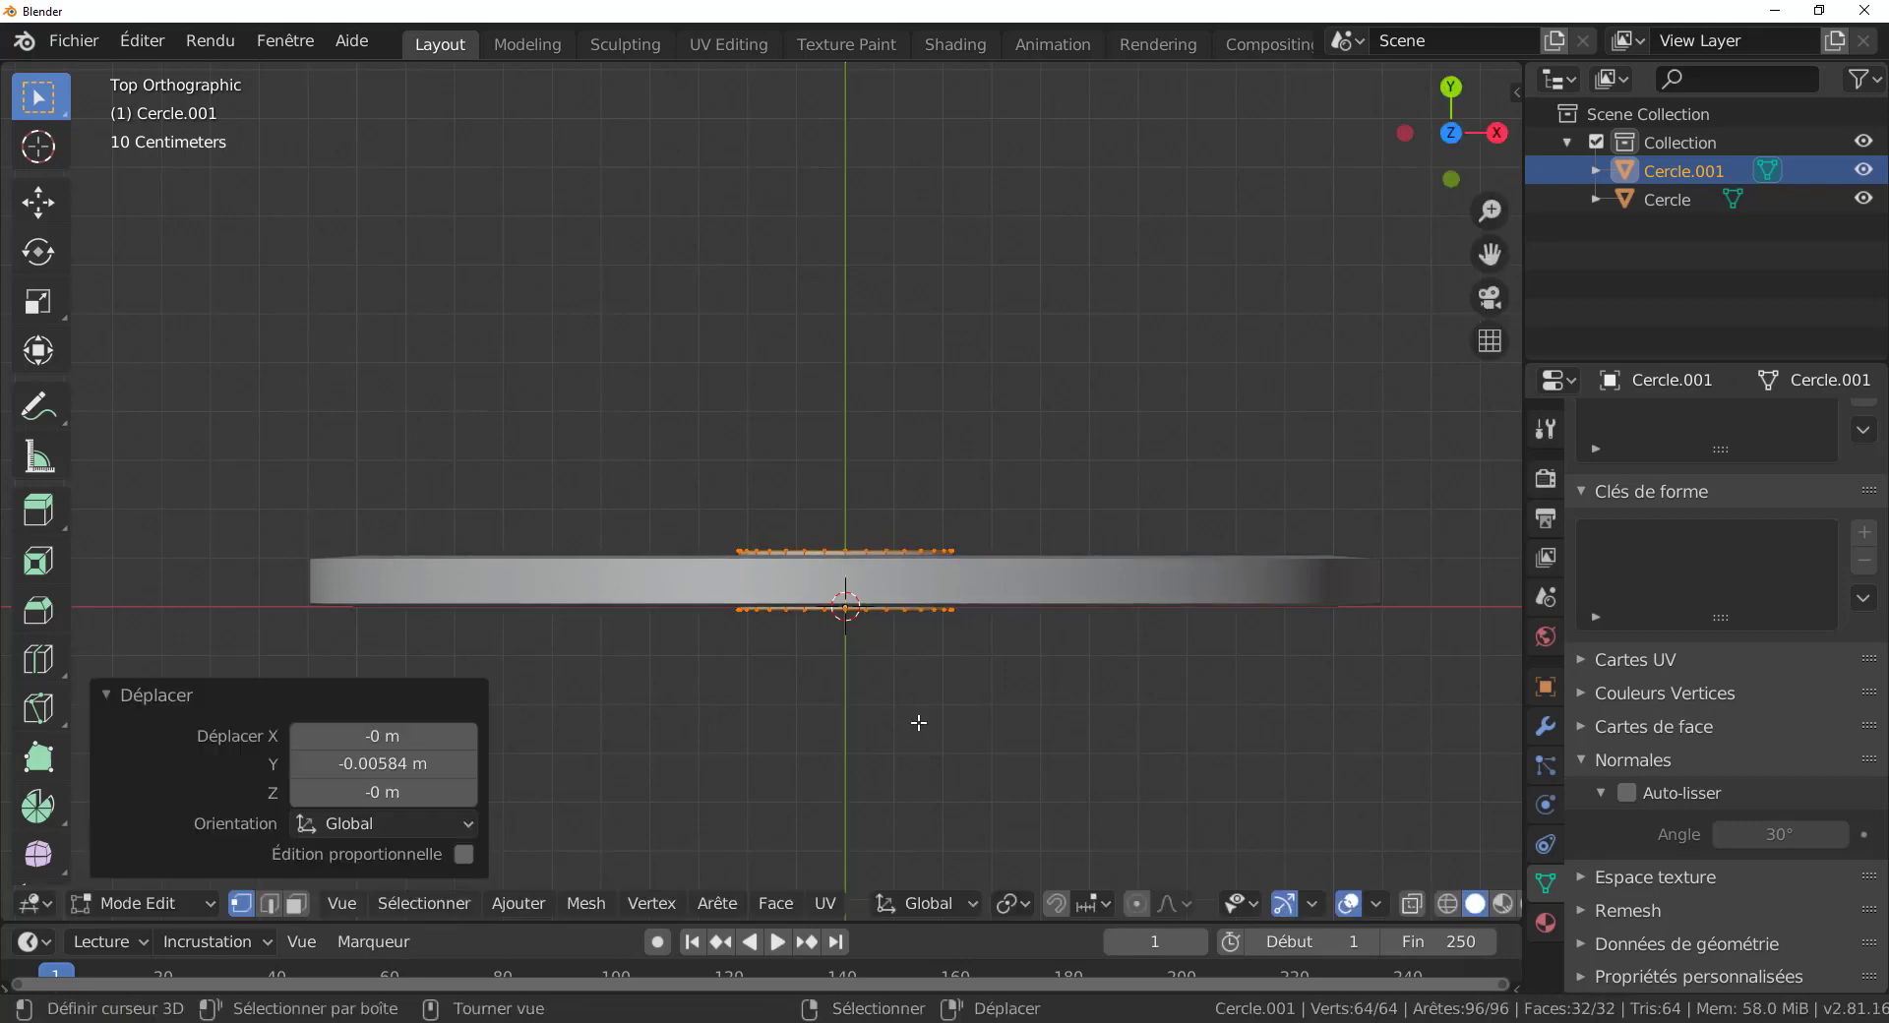
# Apply Solidify Faces to the hub ring with a thickness of 0.41 m.
pyautogui.scroll(2, 919, 722)
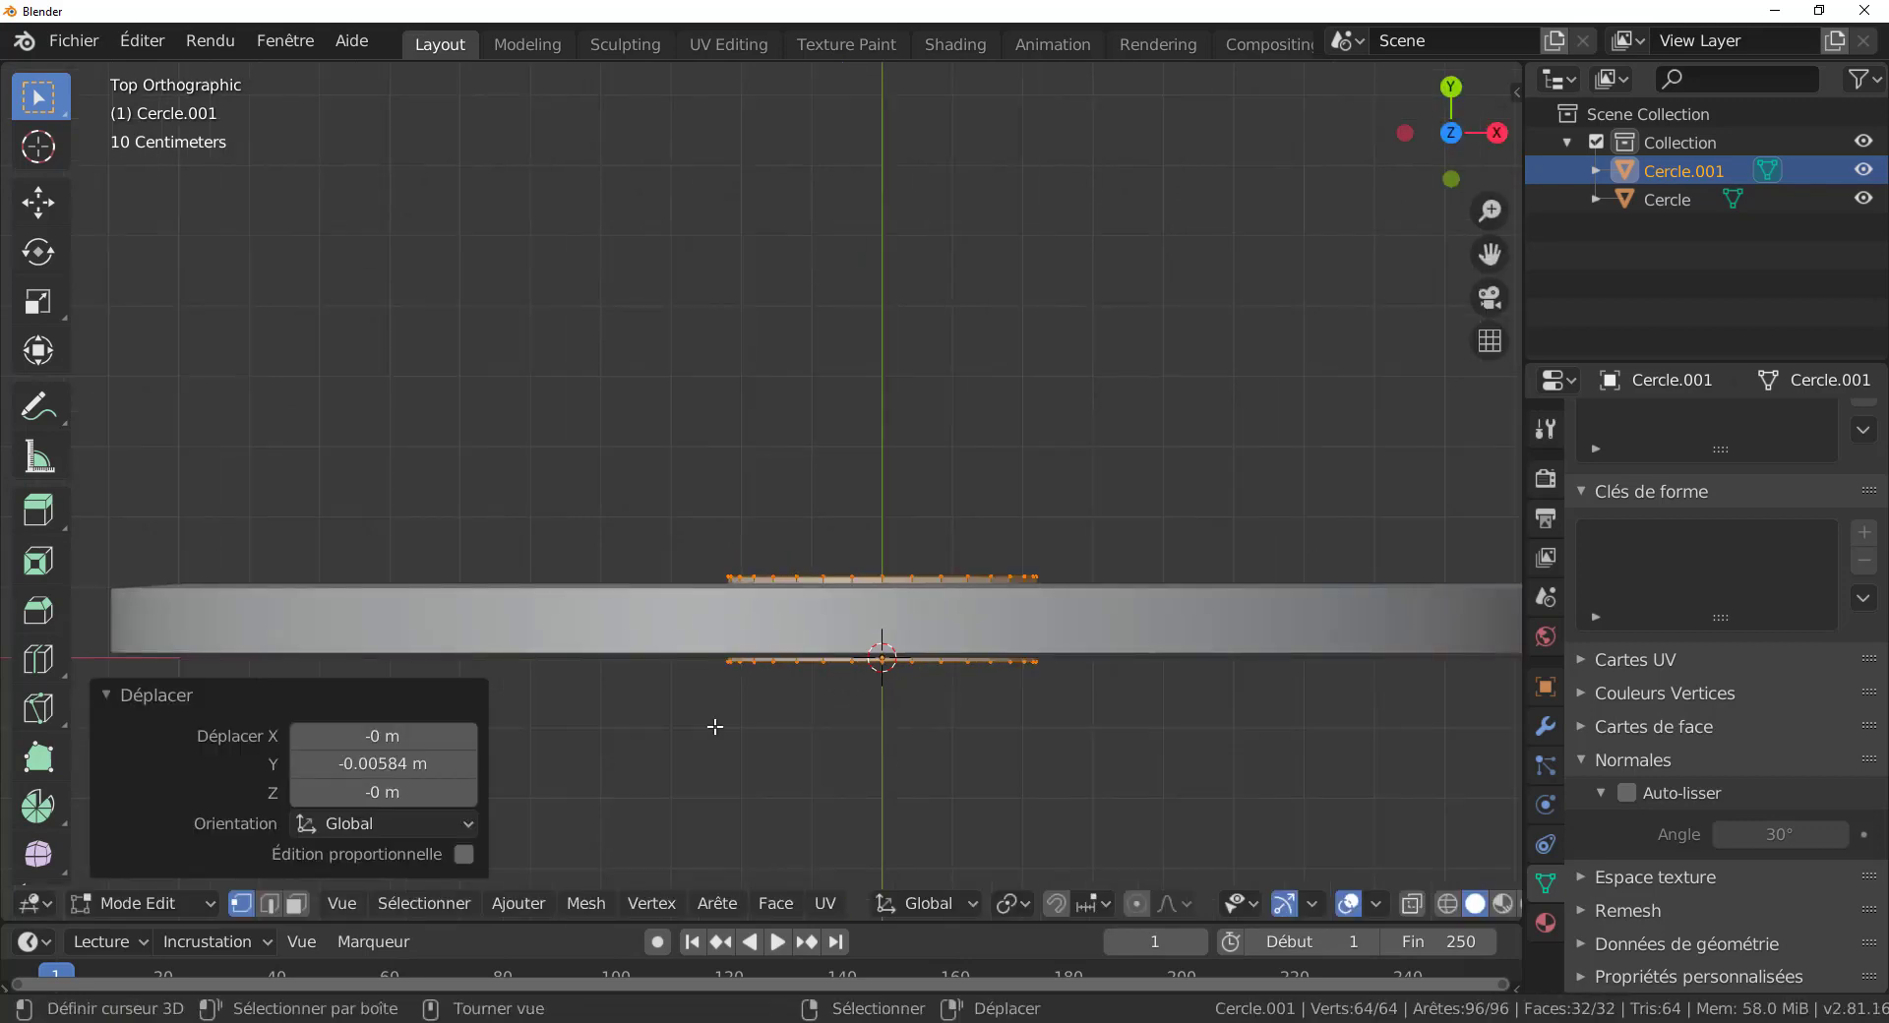
pyautogui.moveTo(884, 705); pyautogui.dragTo(789, 583, button='middle')
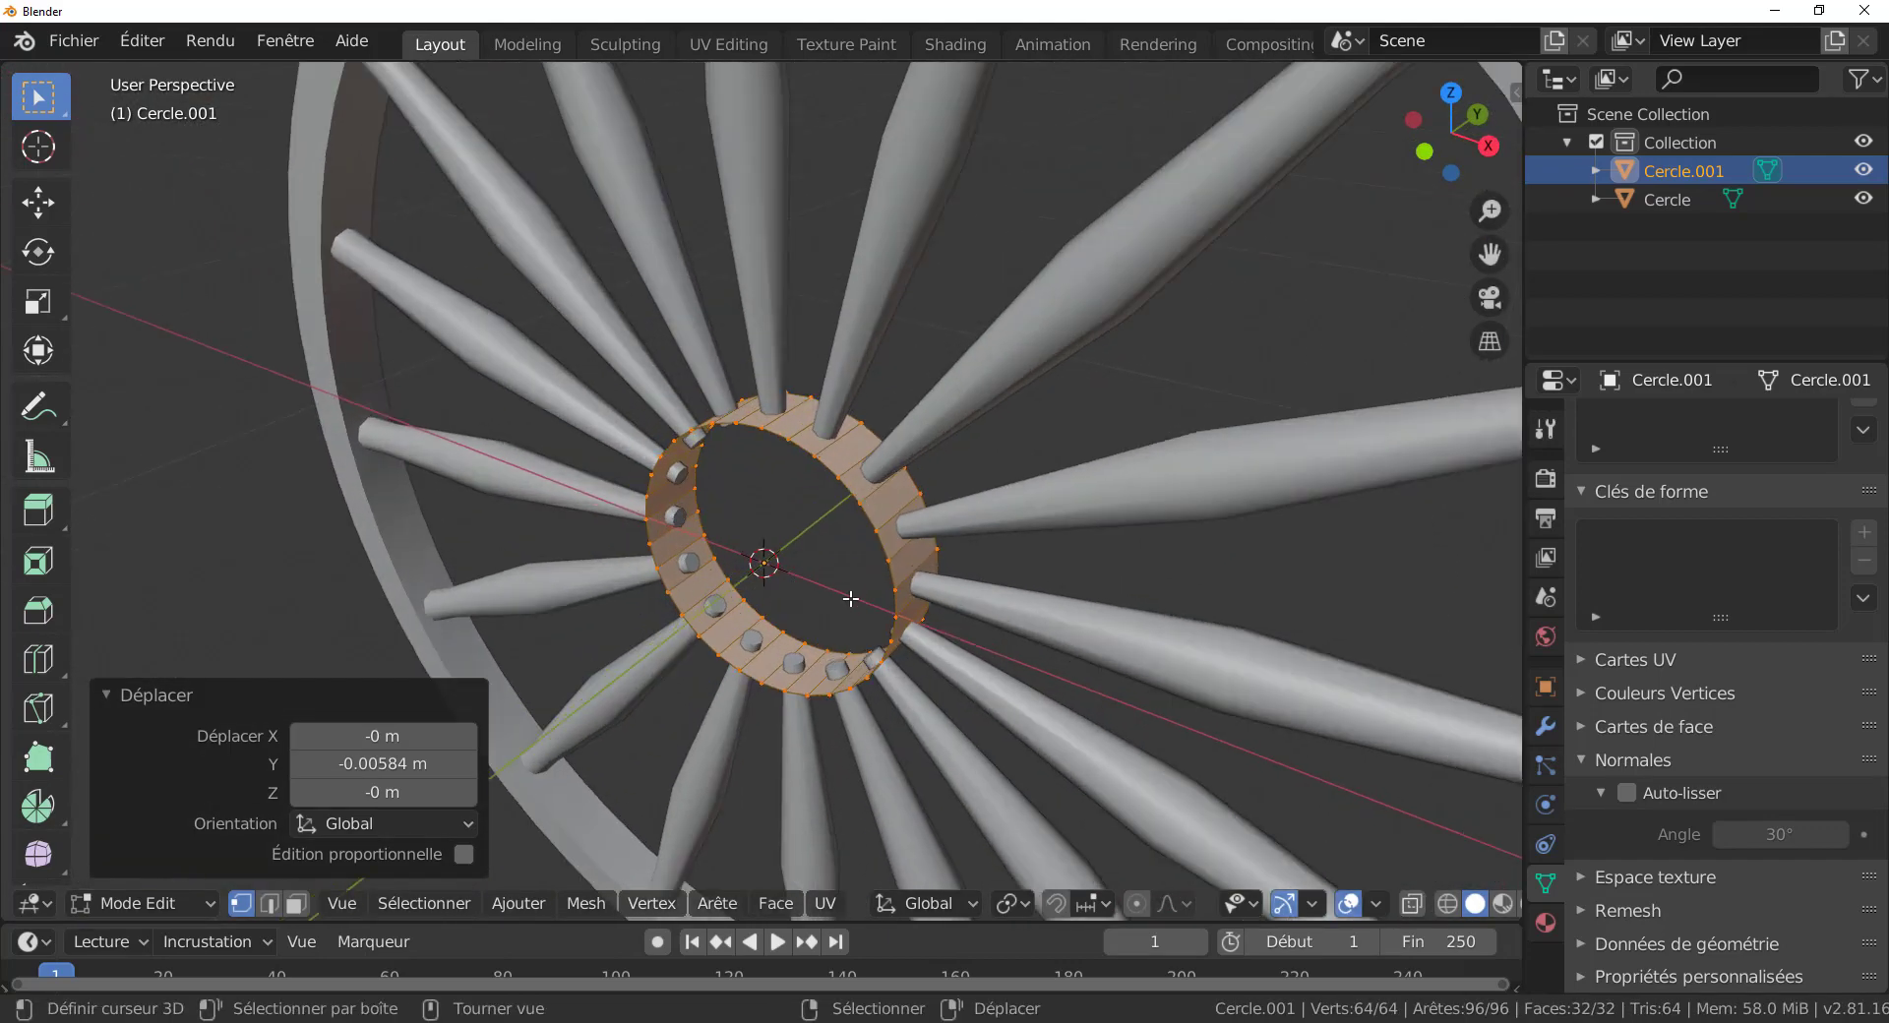
pyautogui.click(434, 908)
pyautogui.click(208, 495)
pyautogui.click(316, 686)
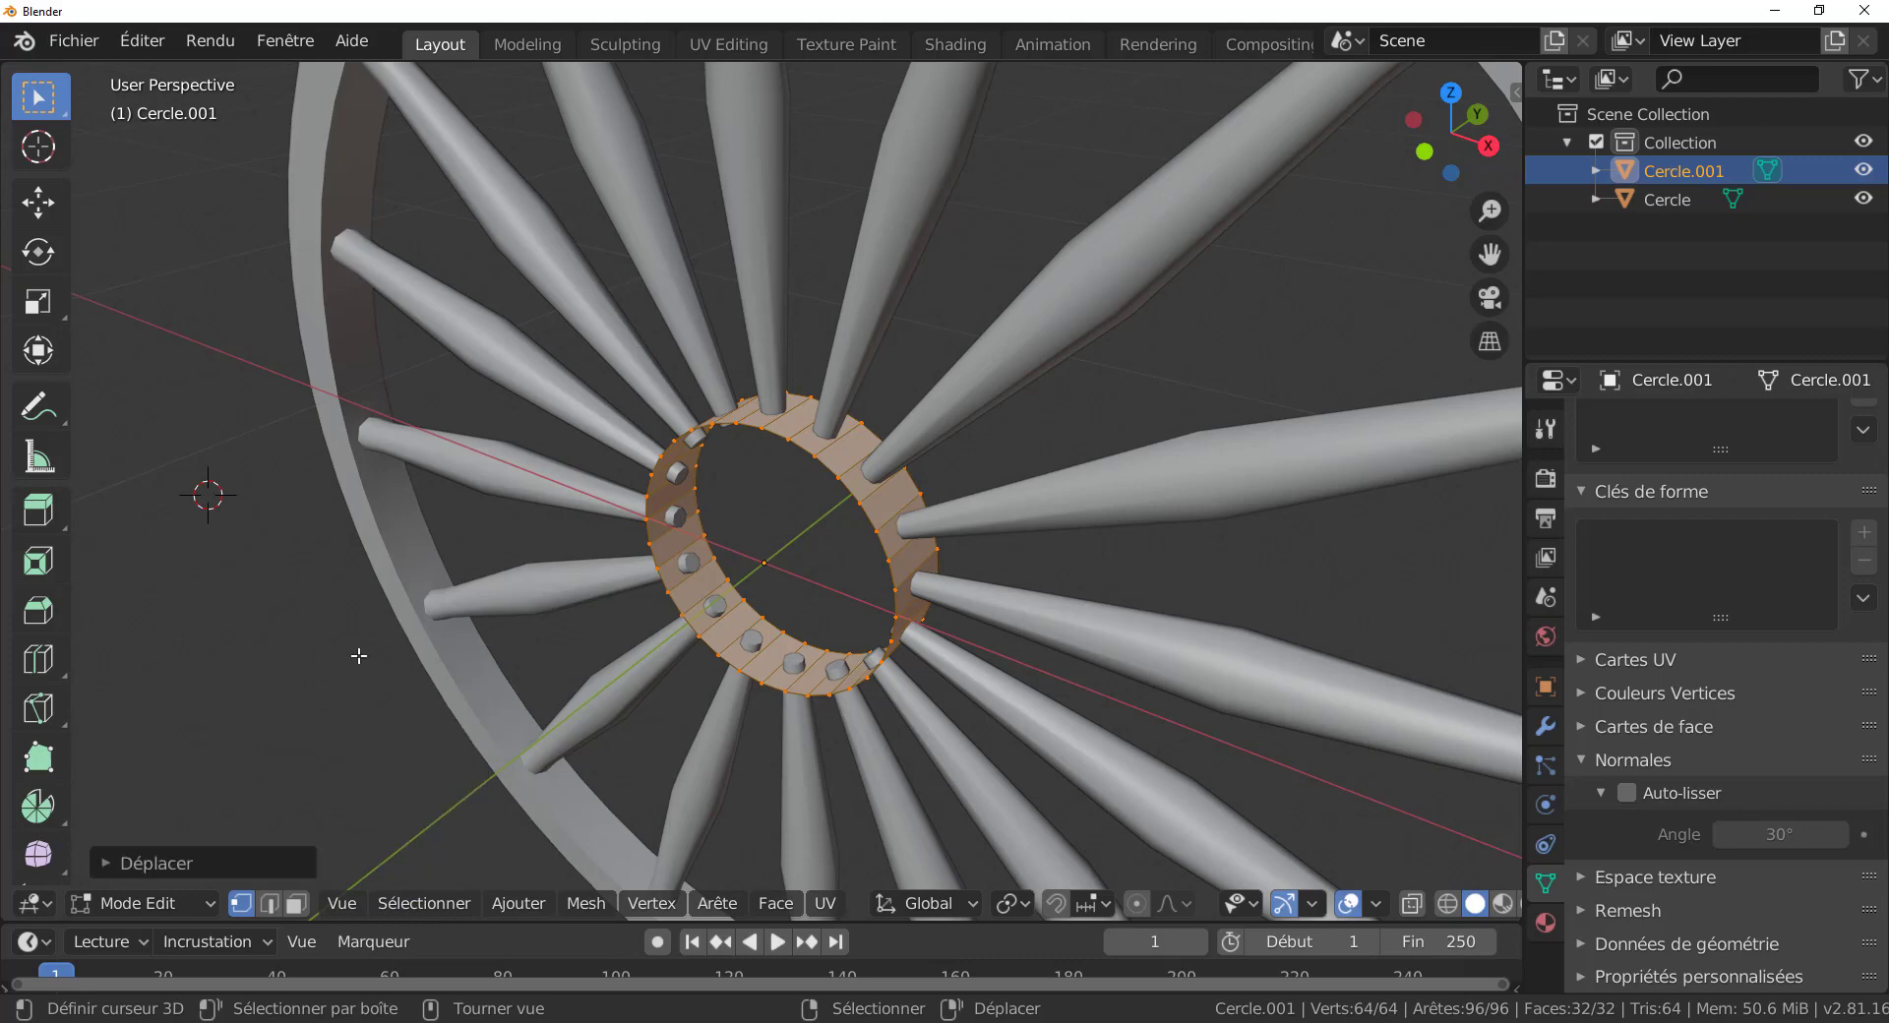
pyautogui.press('q')
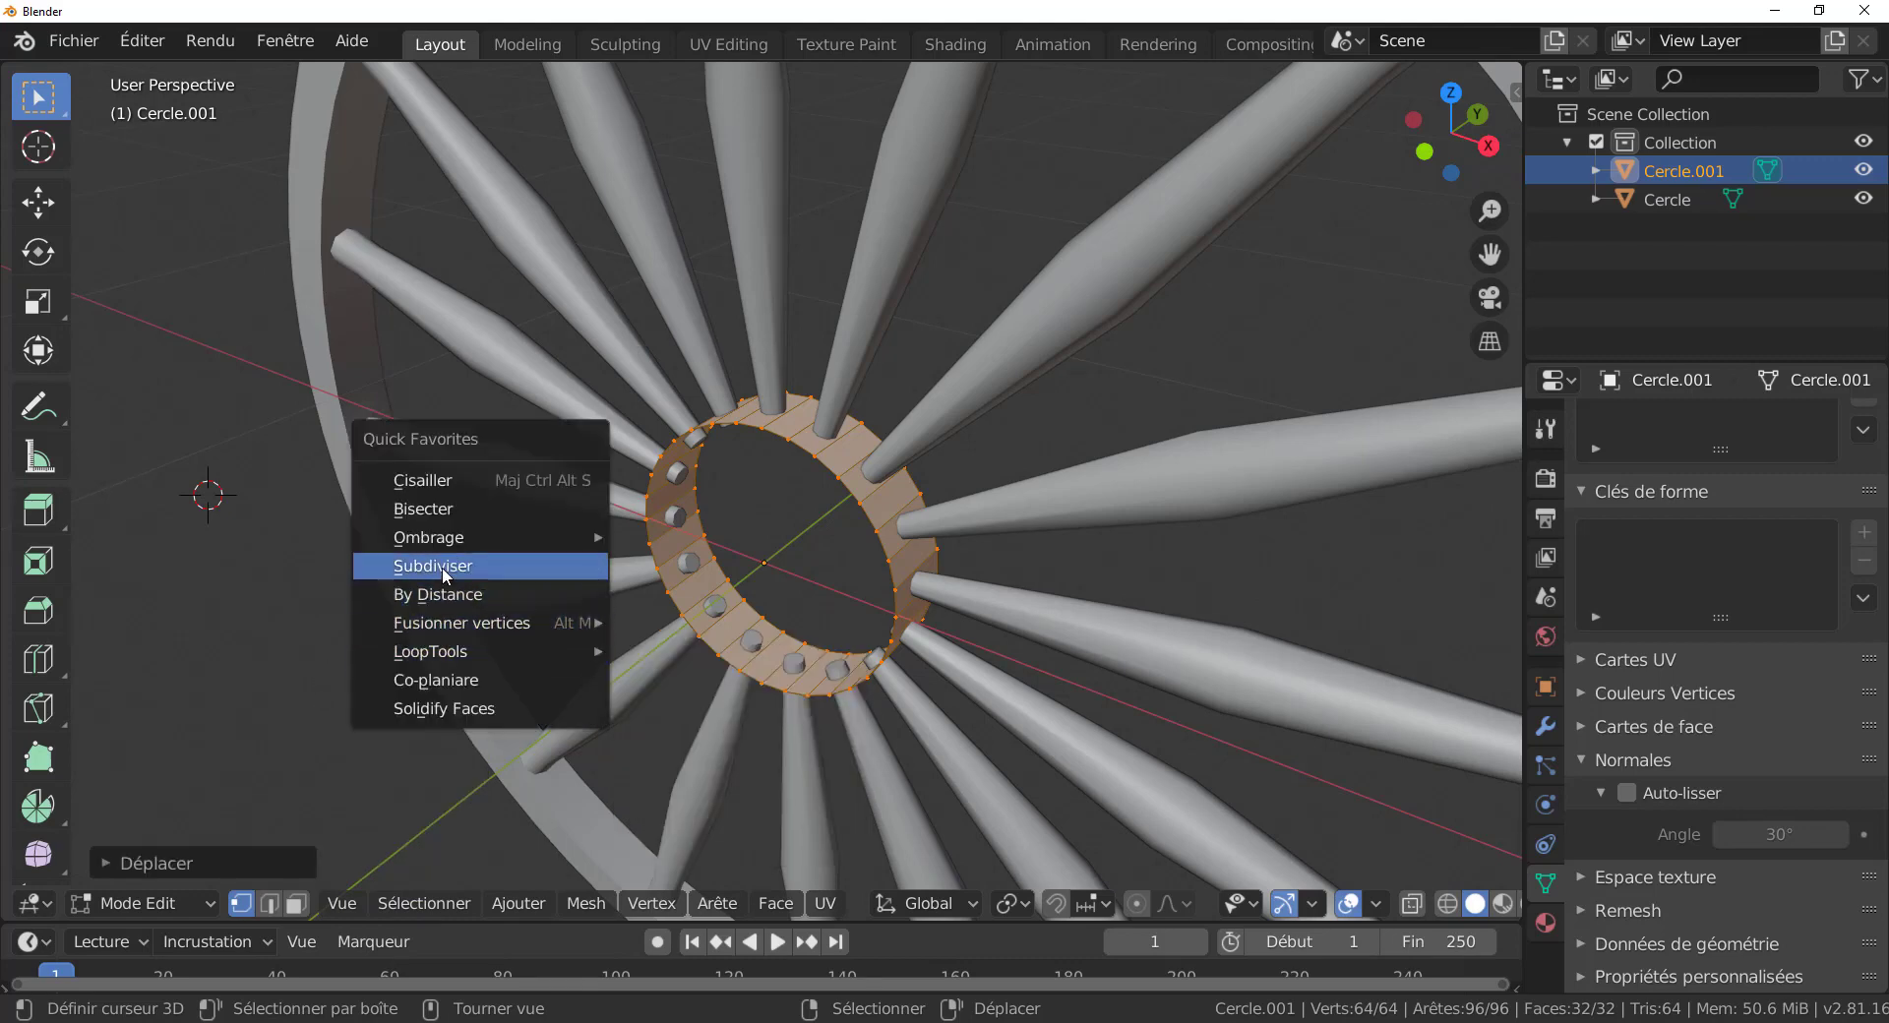
pyautogui.click(448, 709)
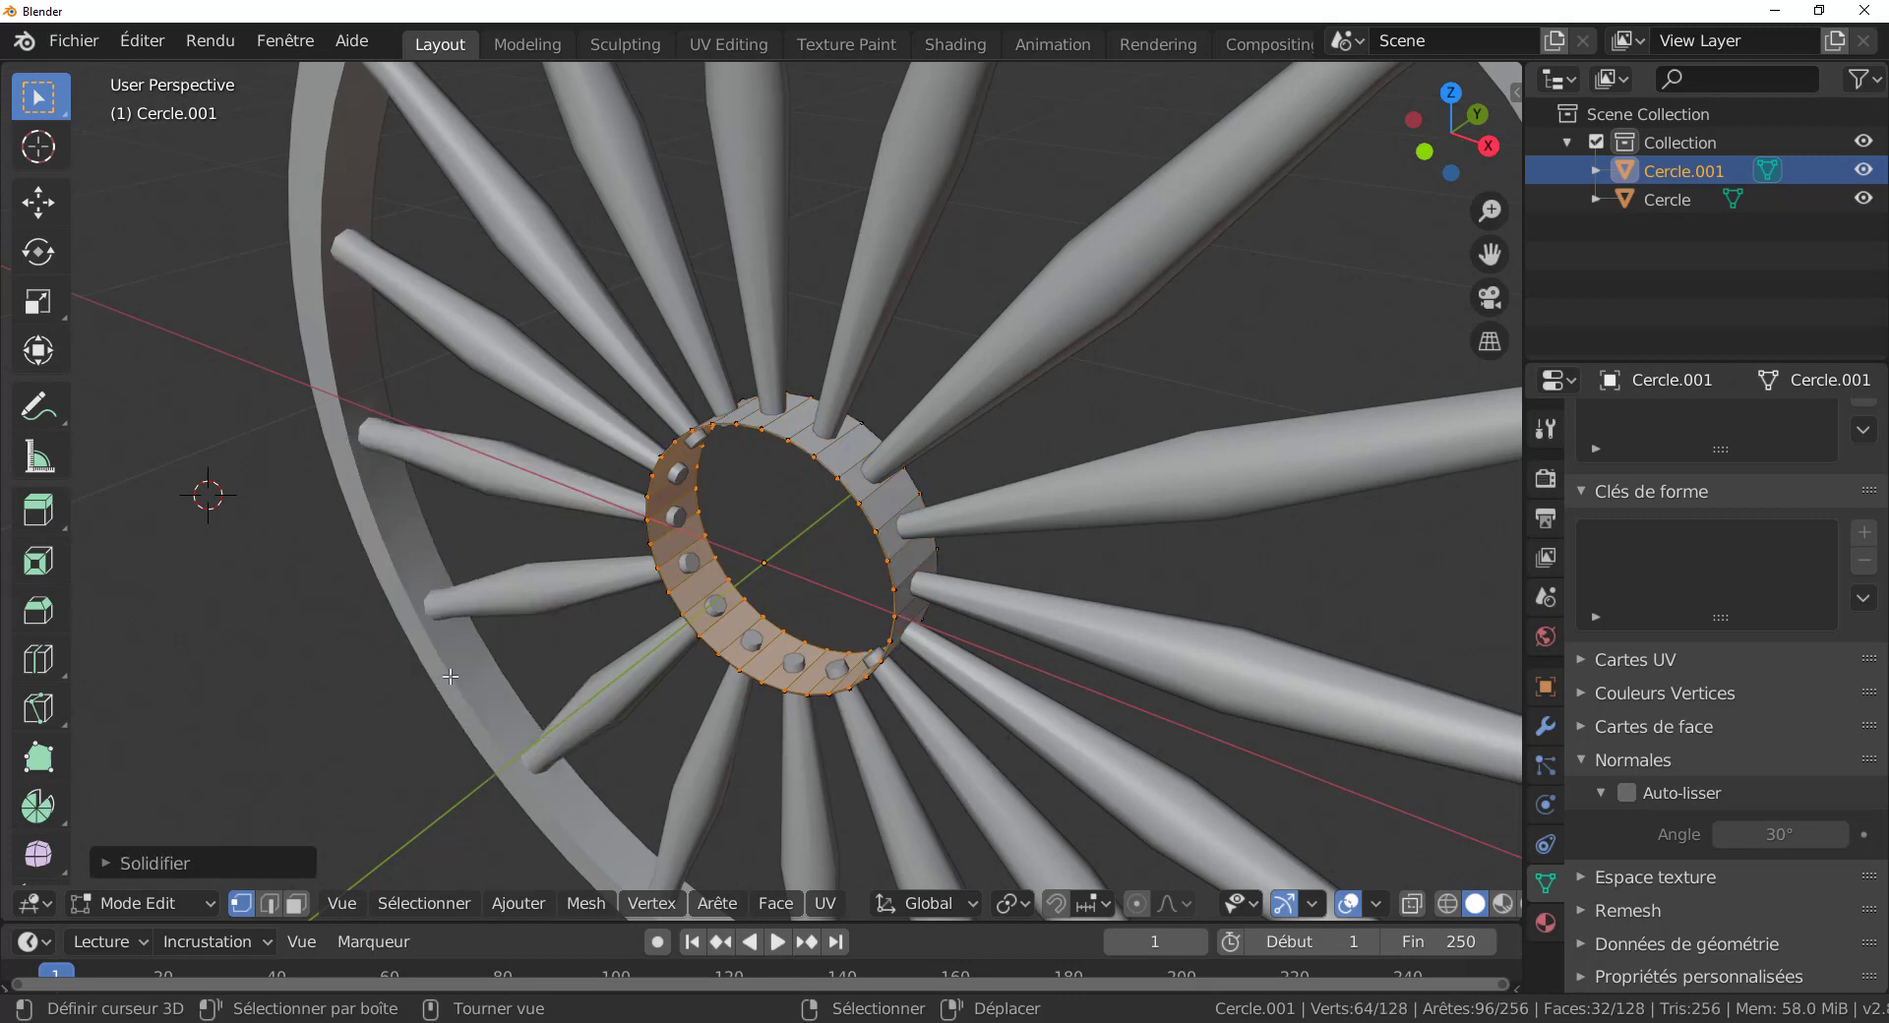
pyautogui.click(188, 864)
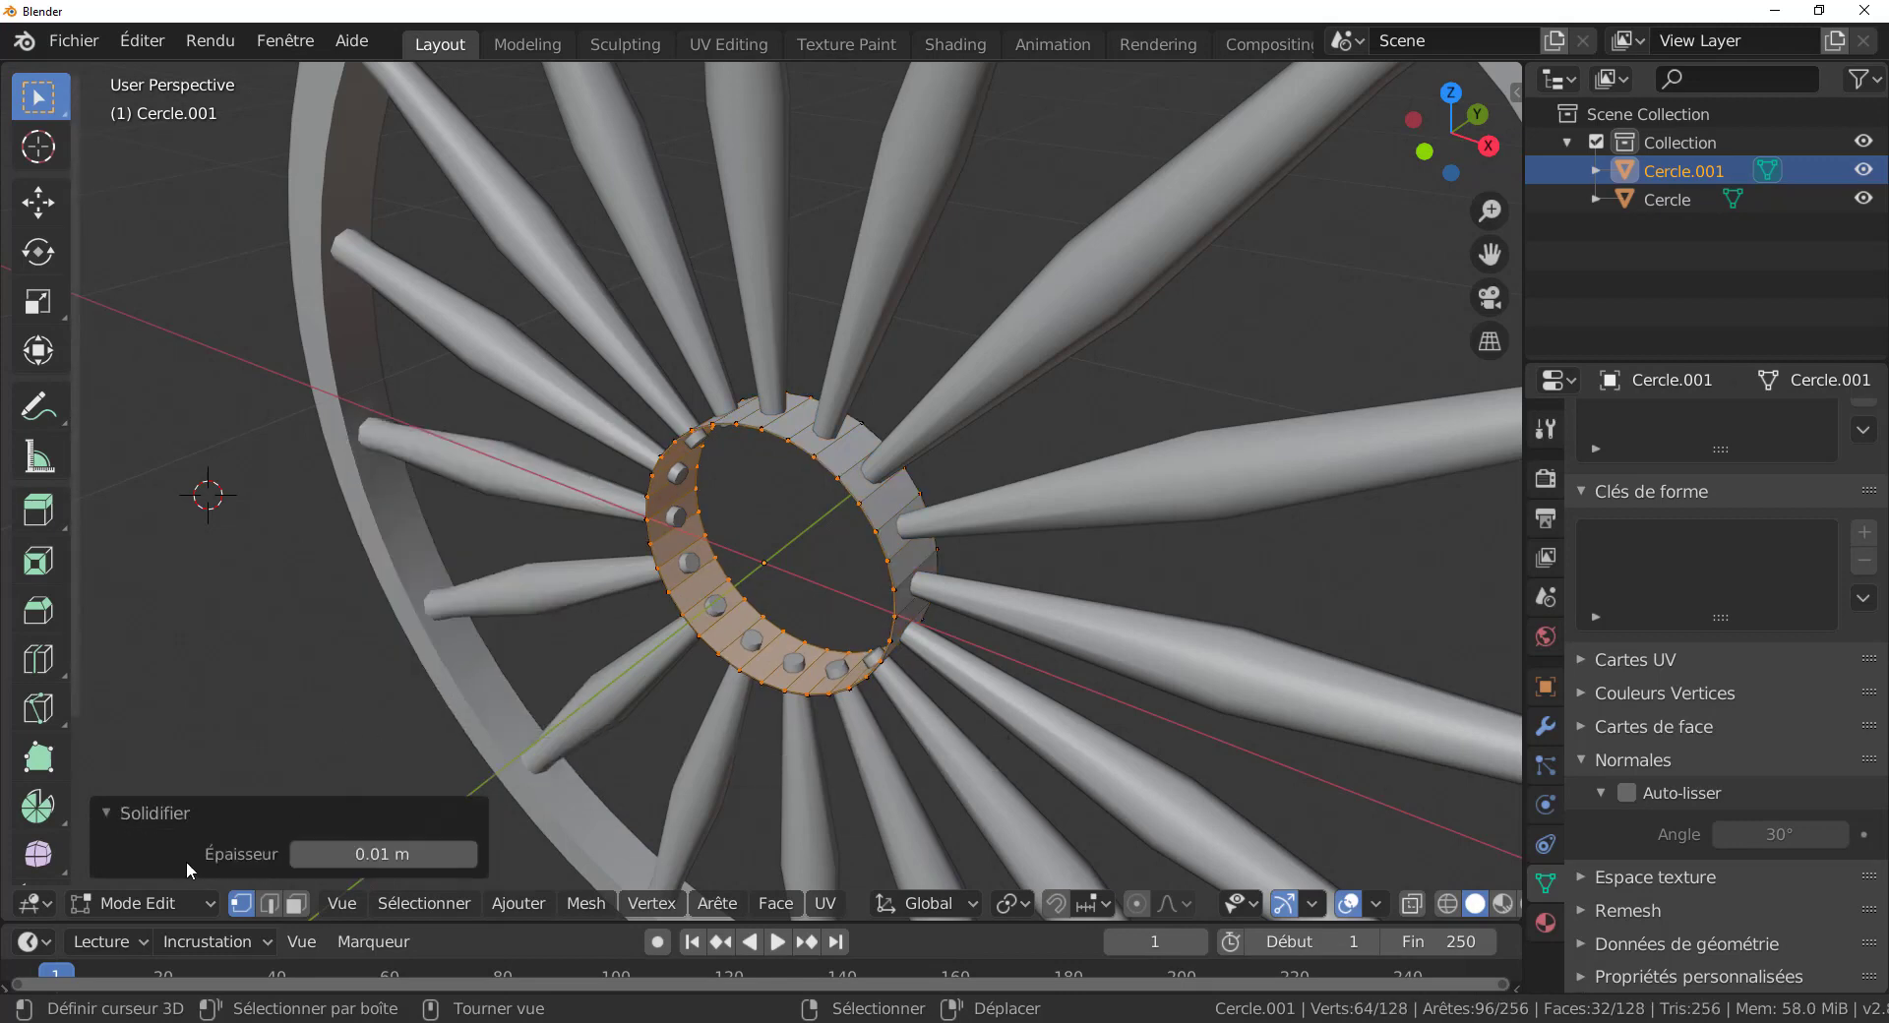
pyautogui.moveTo(364, 855); pyautogui.dragTo(417, 856)
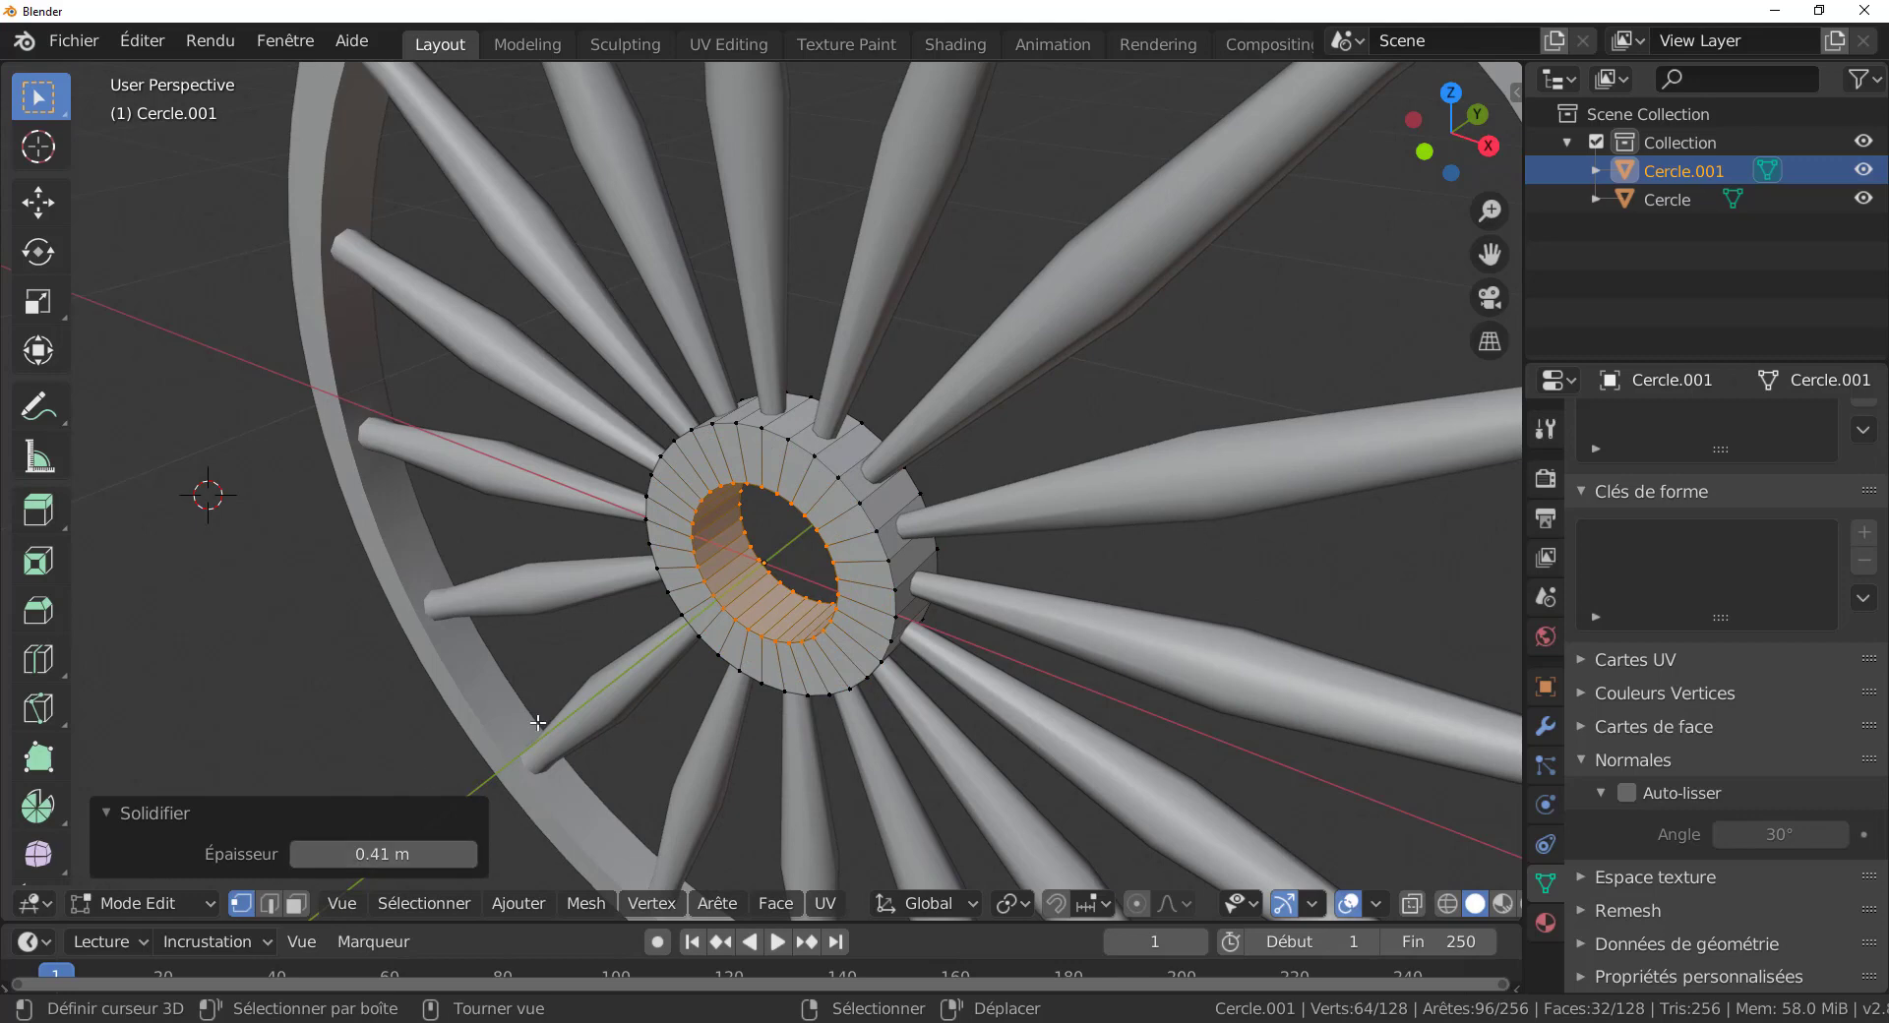
# Scale the hub's selected inner faces along Y by about 2.199 so they protrude past the outer ring.
pyautogui.scroll(-2, 537, 723)
pyautogui.moveTo(533, 724); pyautogui.dragTo(520, 714, button='middle')
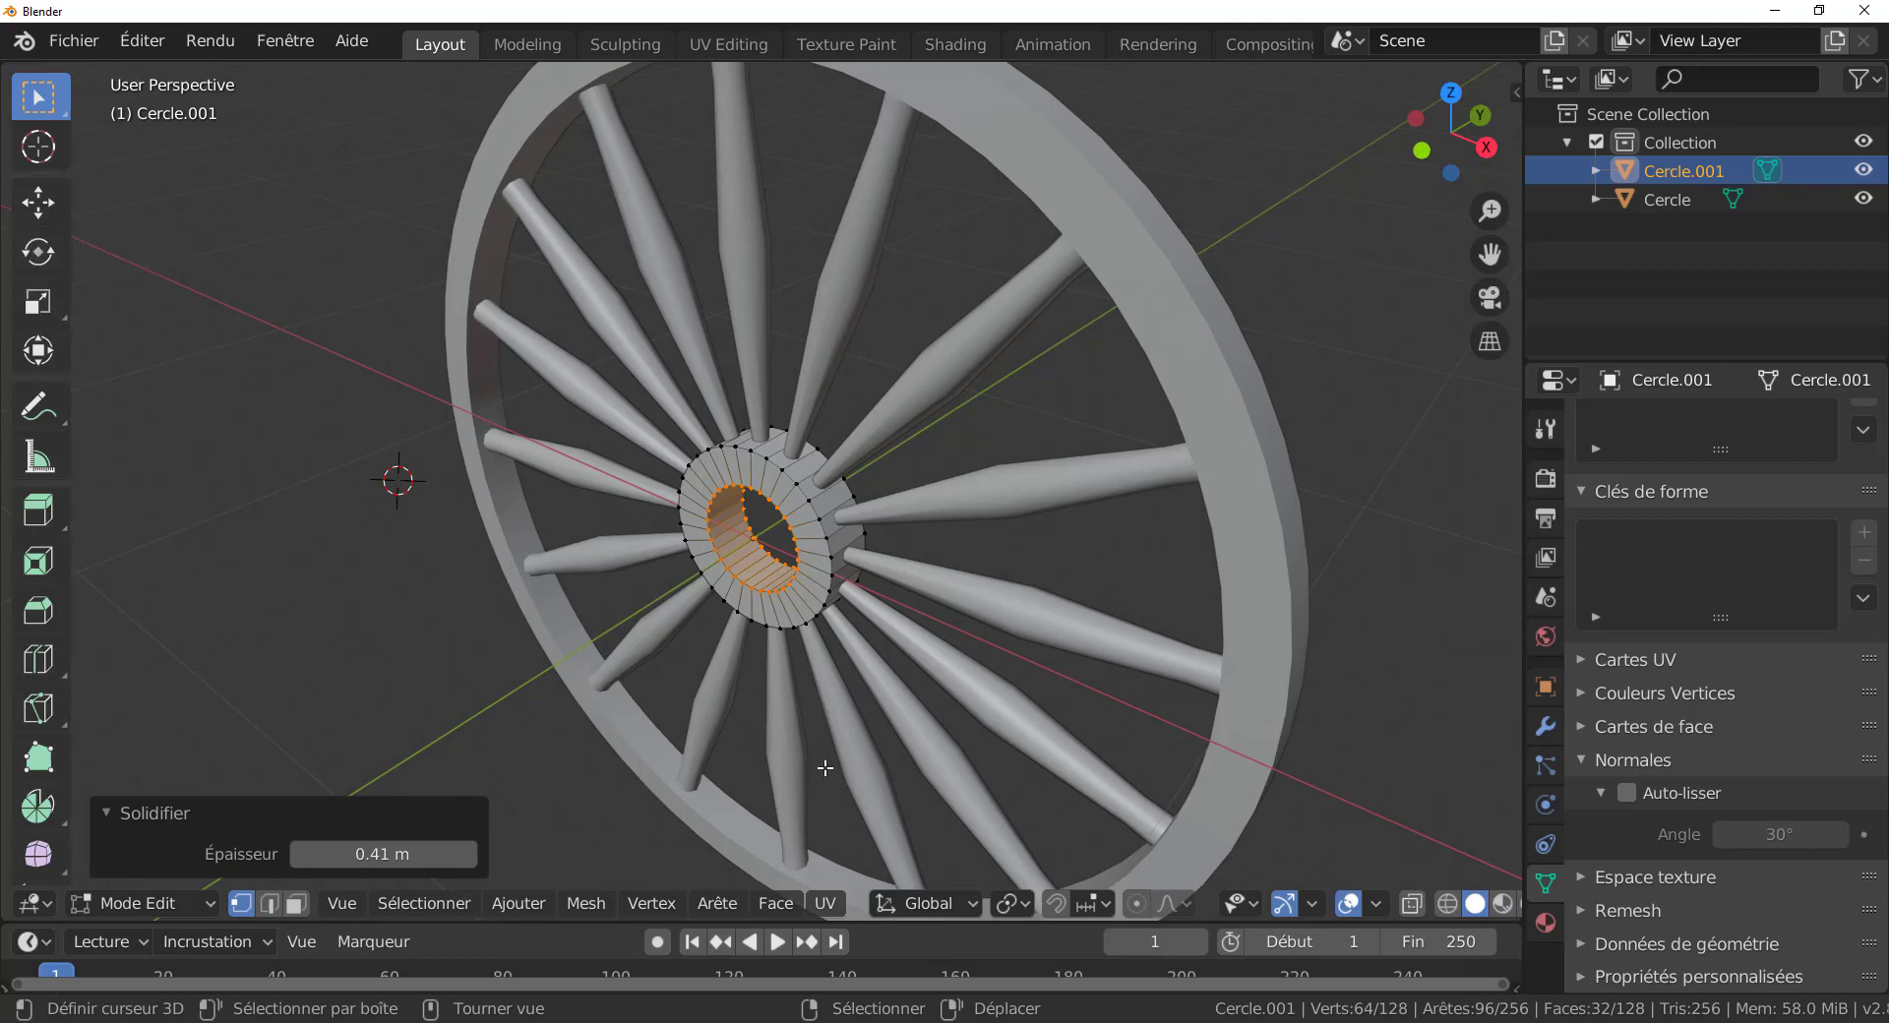
pyautogui.press('s')
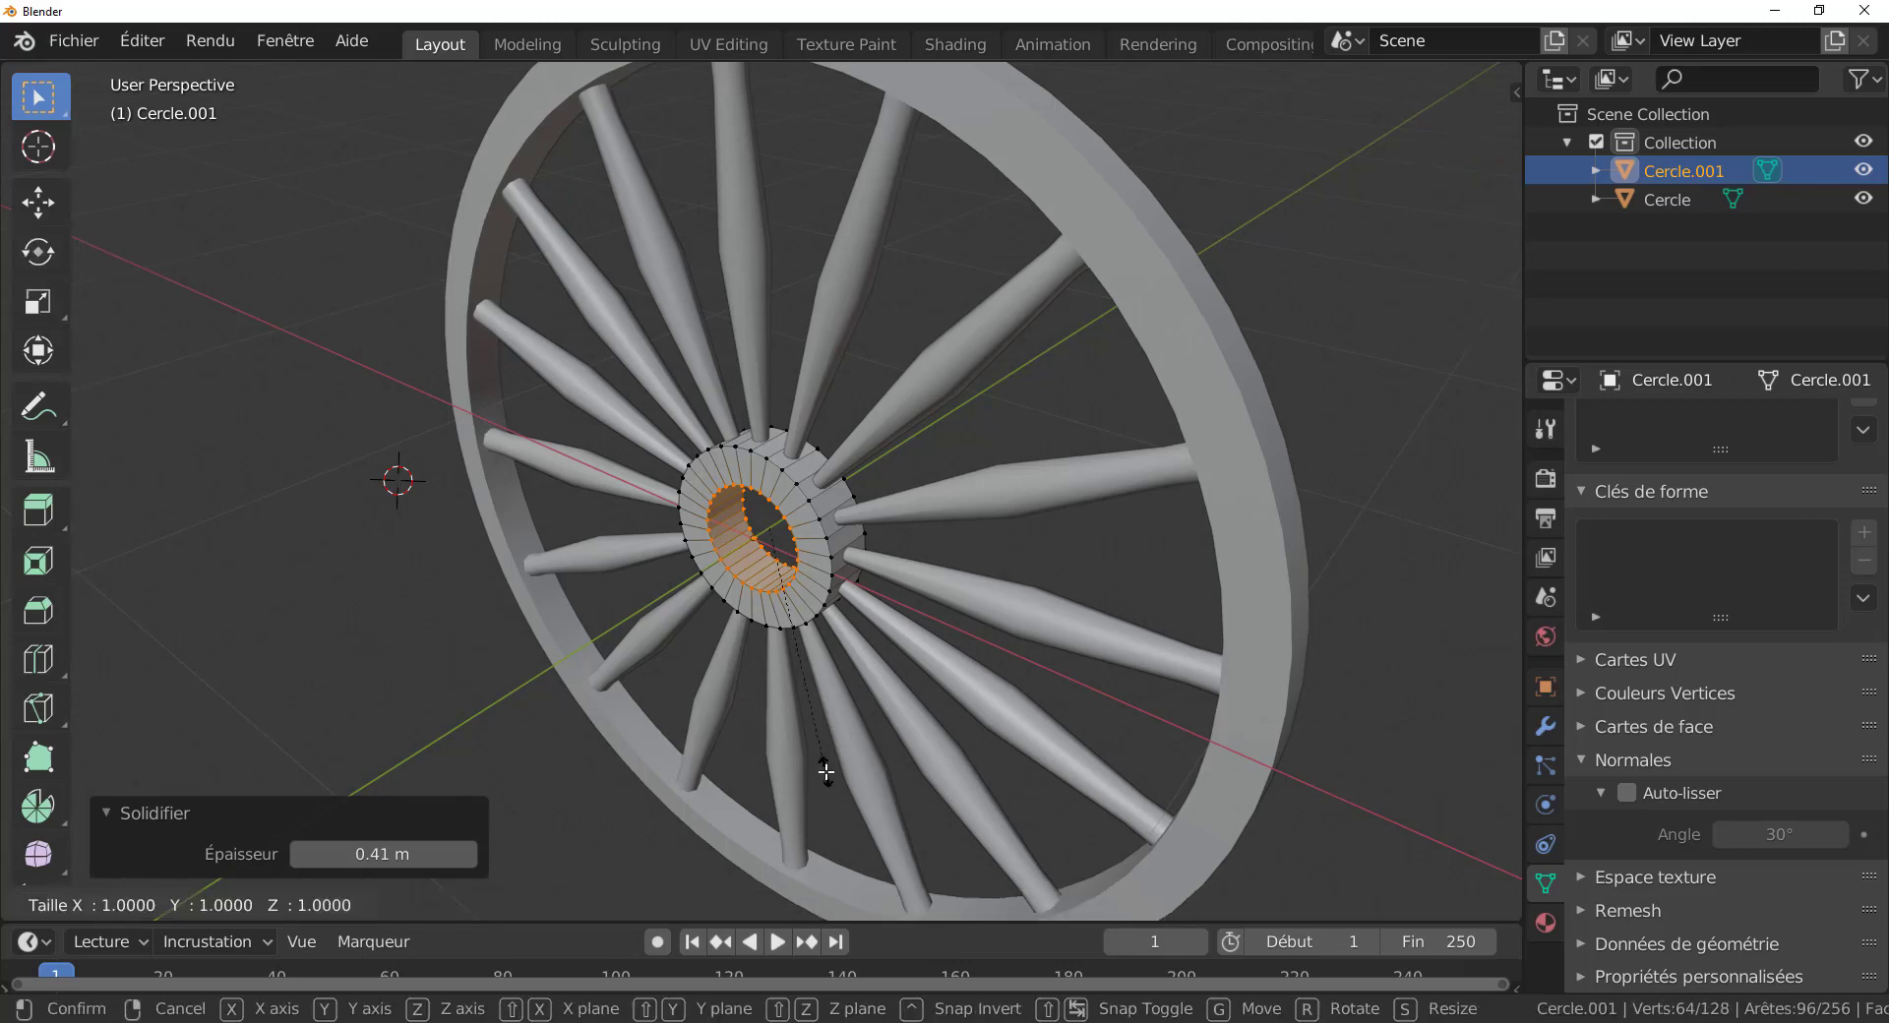
pyautogui.press('y')
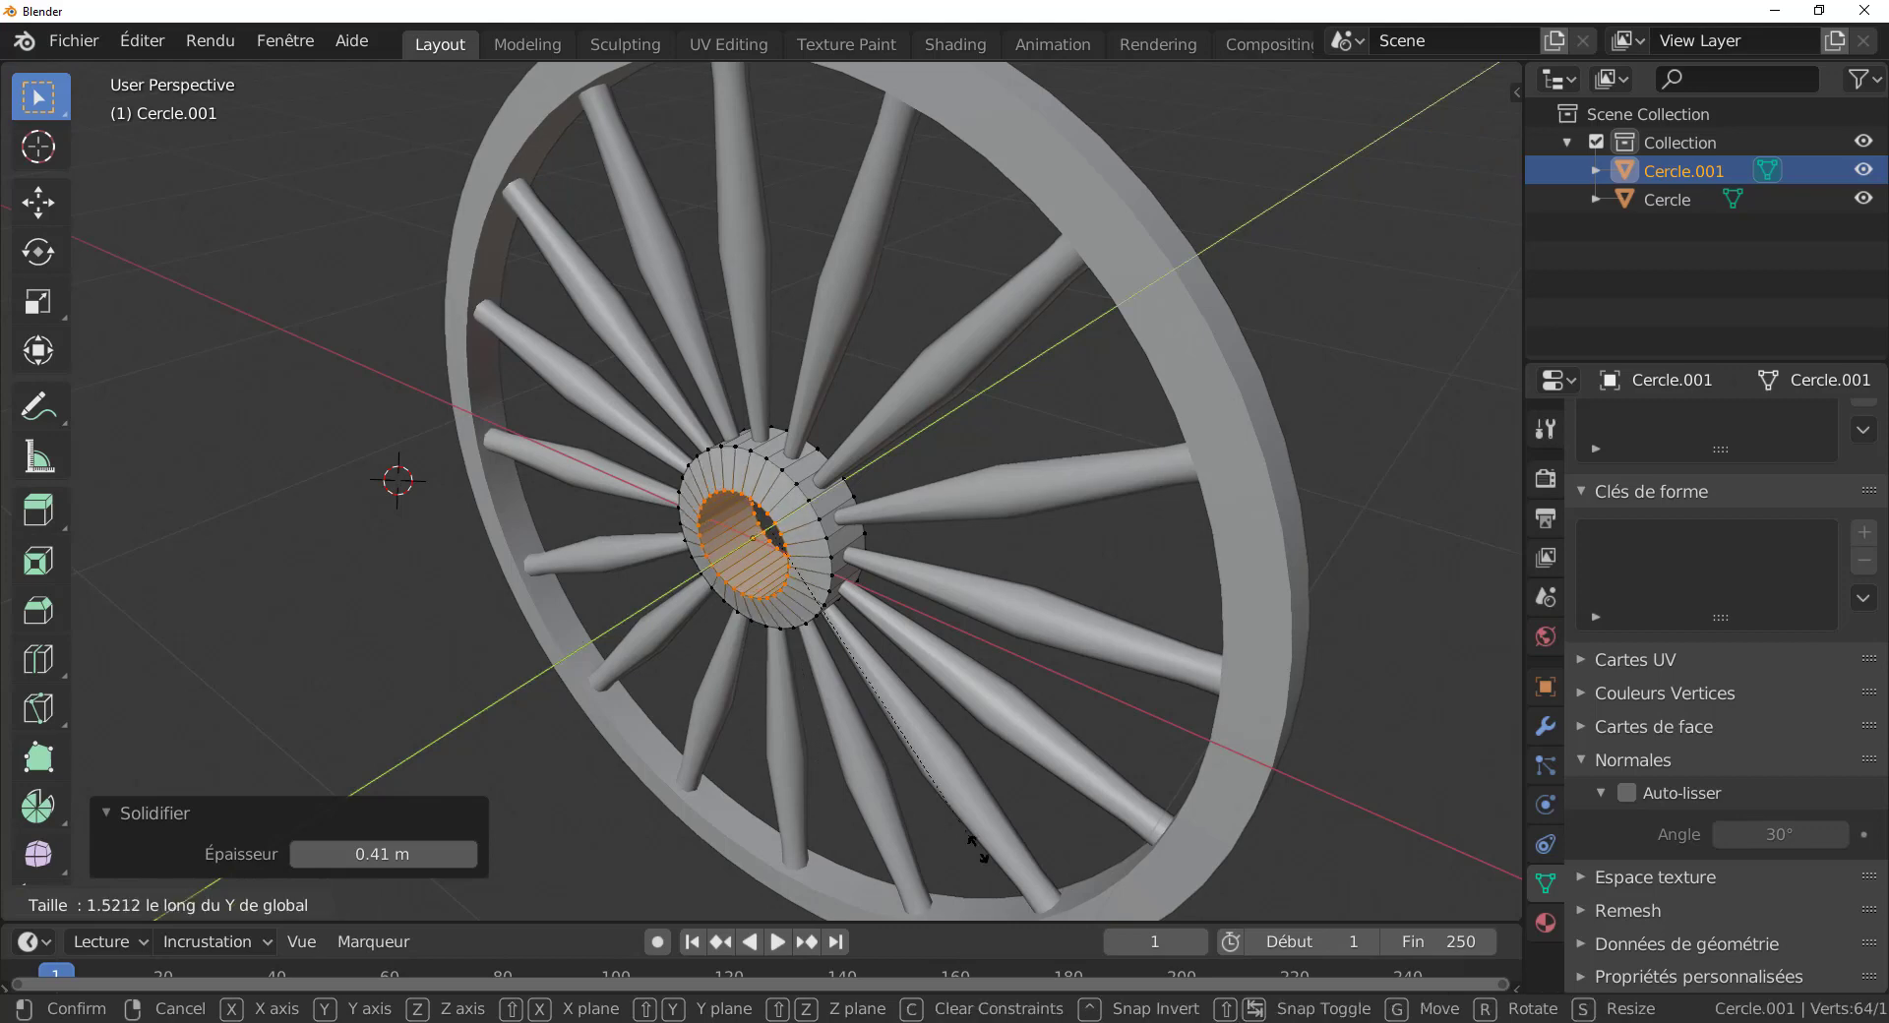
pyautogui.click(1171, 915)
pyautogui.moveTo(790, 722); pyautogui.dragTo(876, 708, button='middle')
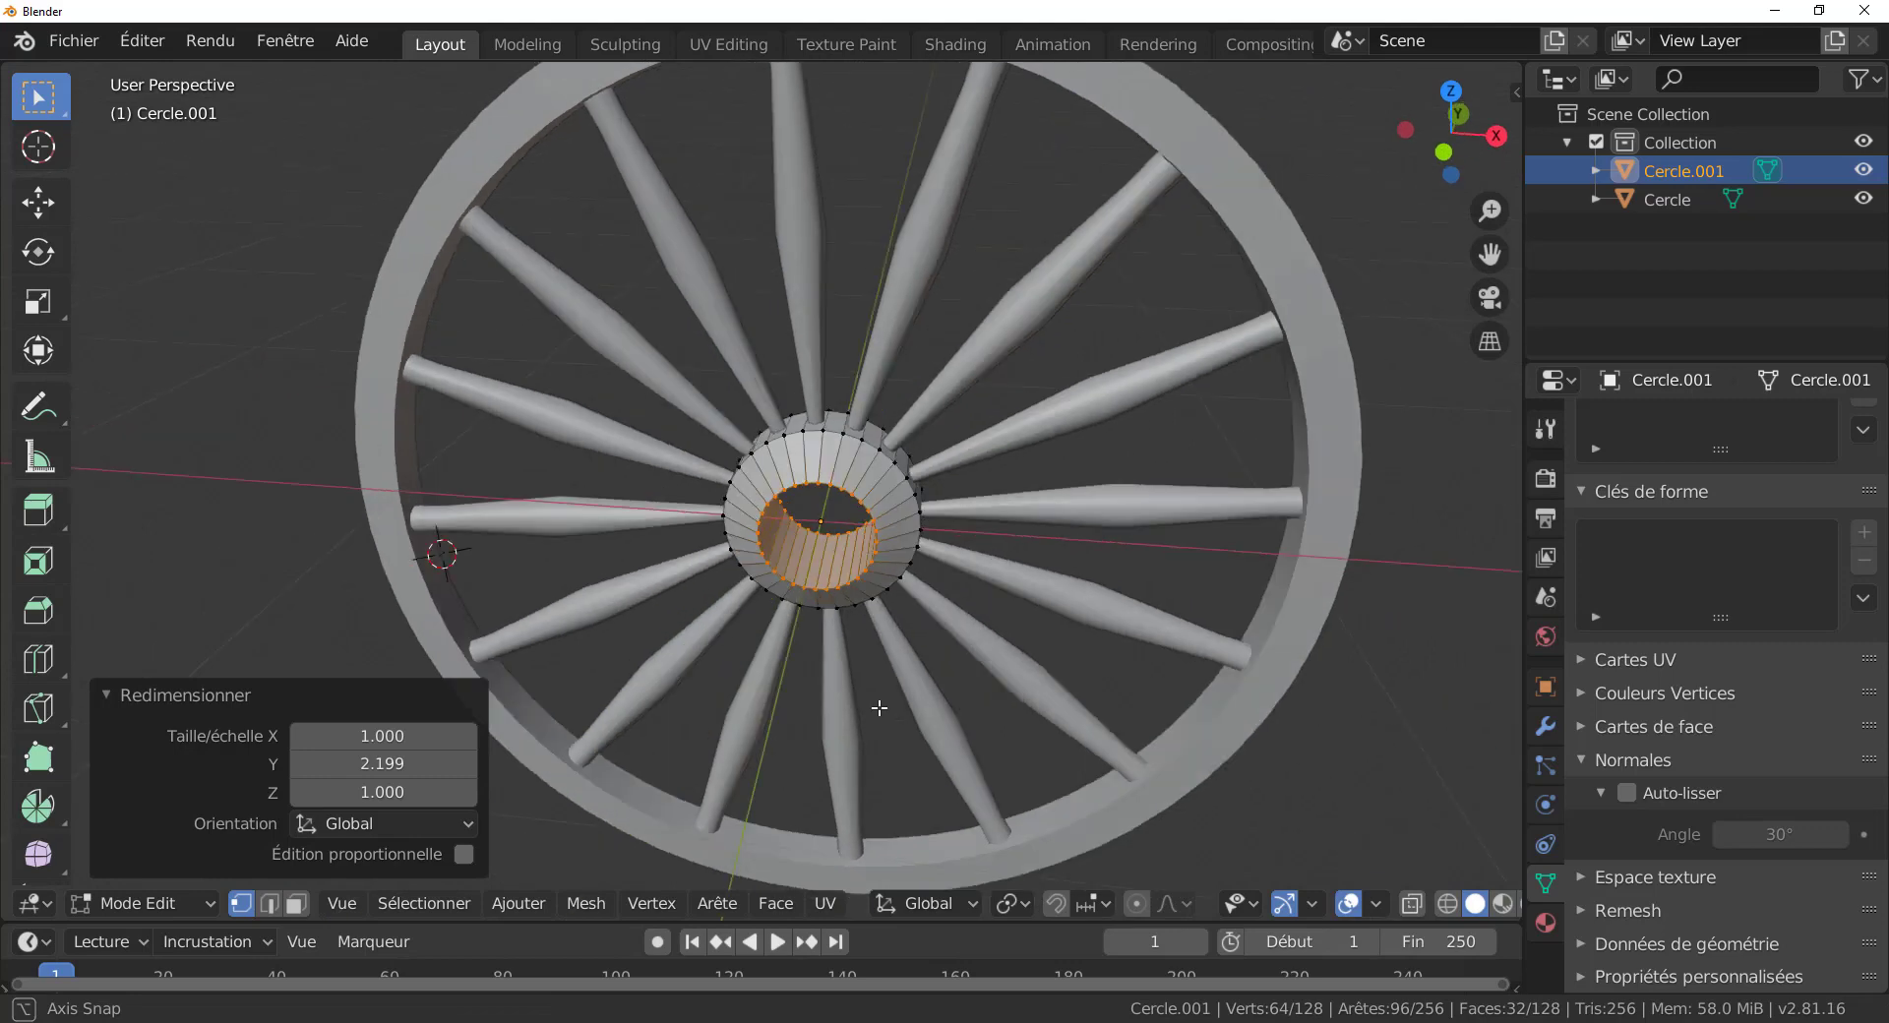
# In face edit mode, extrude the hub's selected inner faces and scale the extrusion uniformly to about 0.614.
pyautogui.click(296, 903)
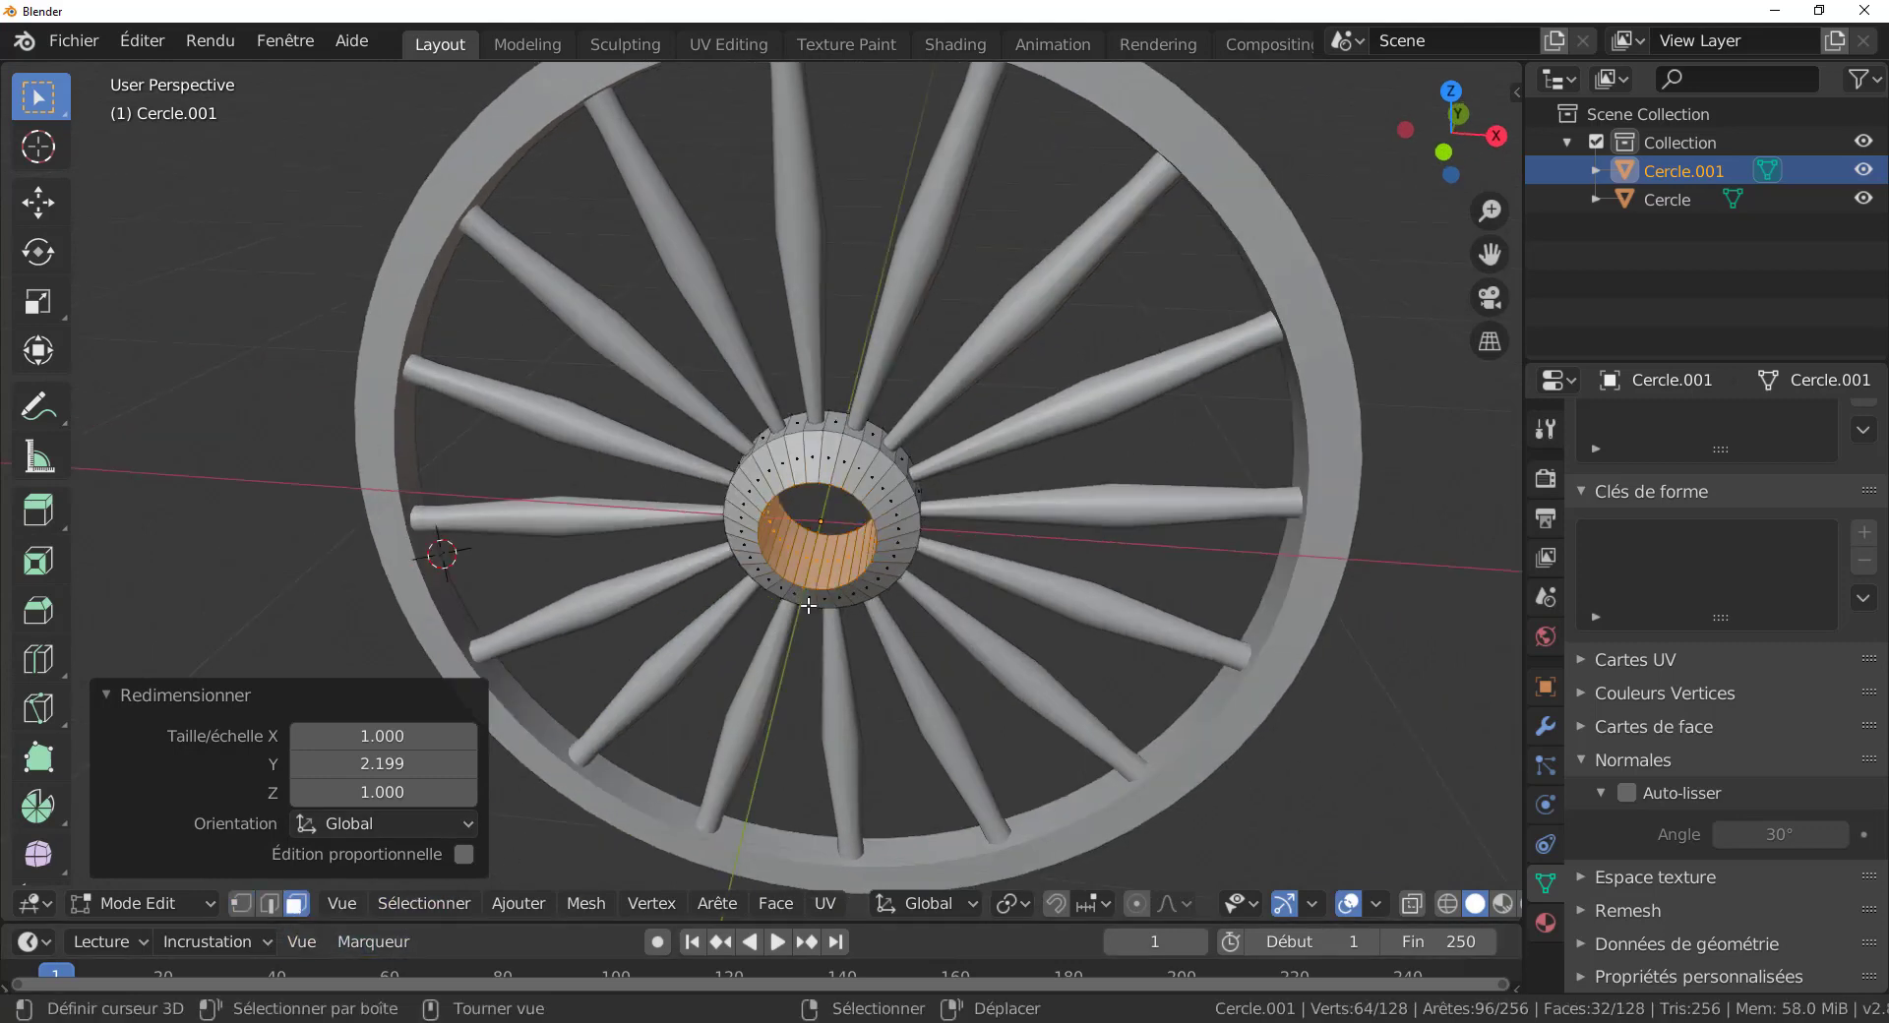
pyautogui.press('e')
pyautogui.press('s')
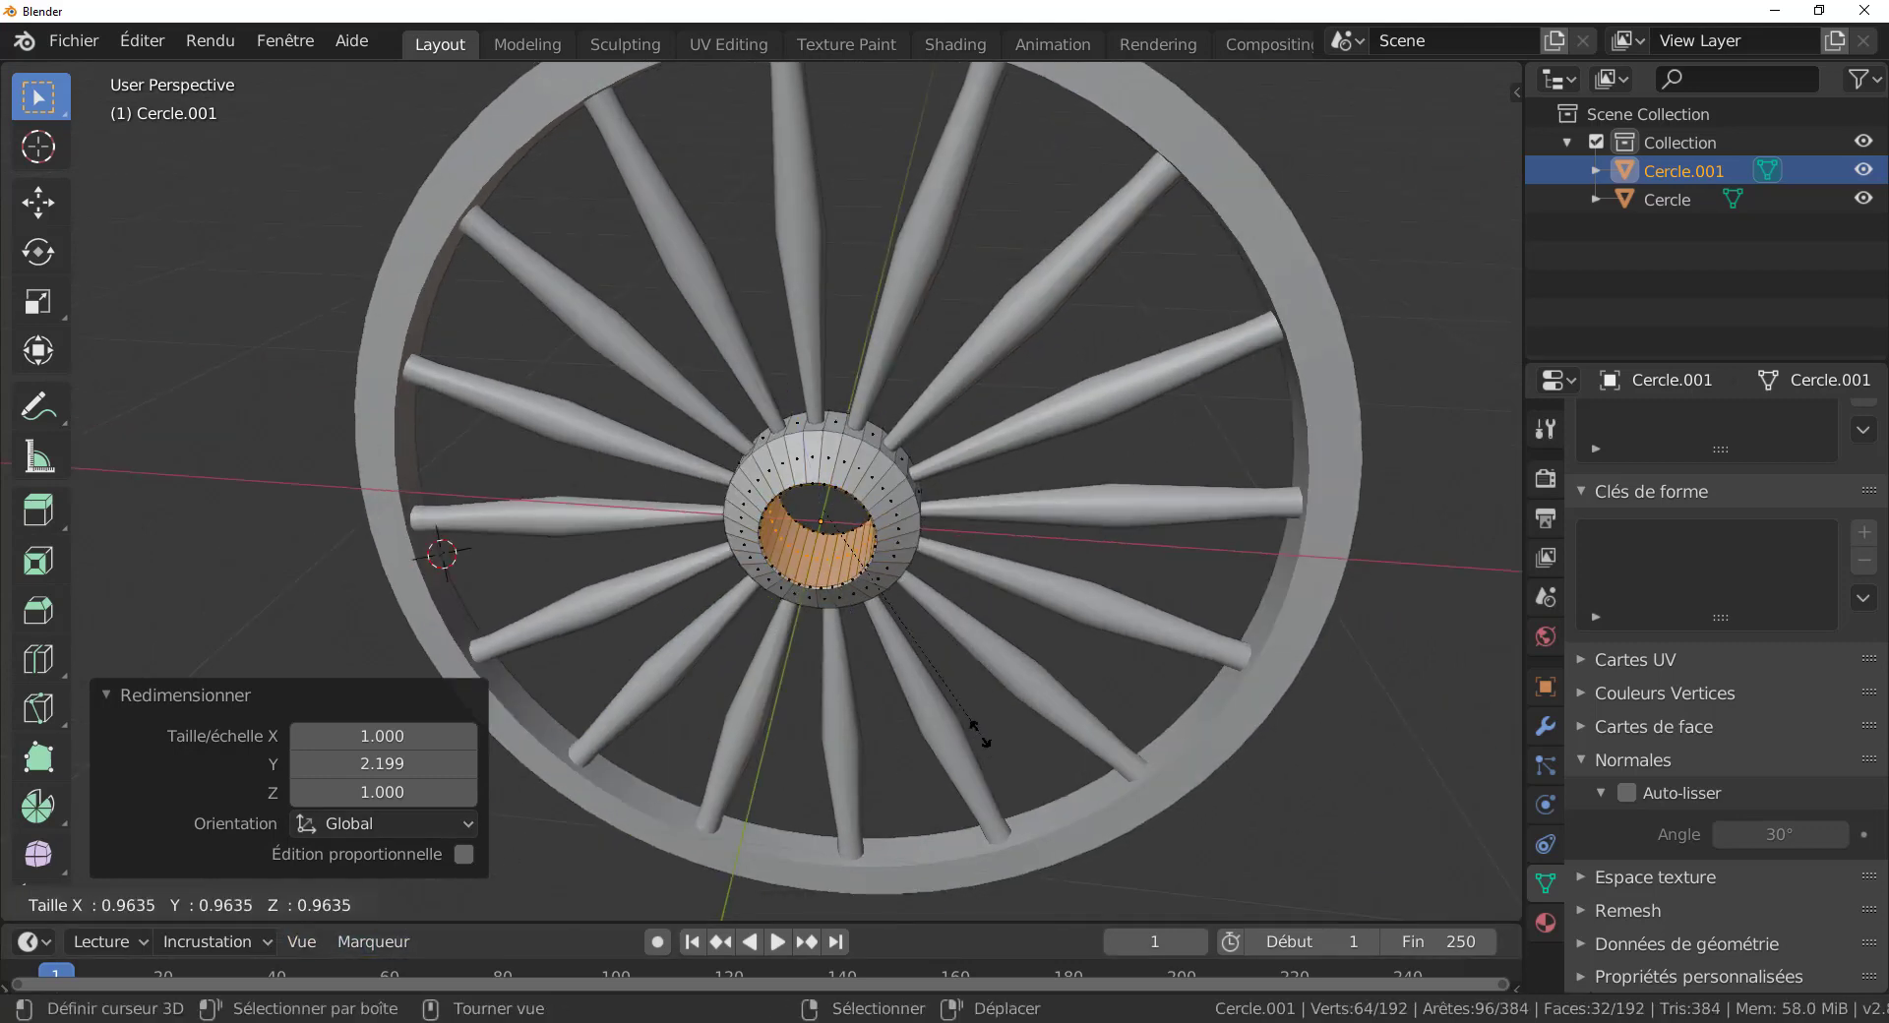
pyautogui.click(928, 651)
pyautogui.moveTo(928, 651)
pyautogui.mouseDown(button='middle')
pyautogui.moveTo(885, 565)
pyautogui.moveTo(895, 609)
pyautogui.moveTo(974, 667)
pyautogui.moveTo(949, 665)
pyautogui.mouseUp(button='middle')
pyautogui.scroll(2, 919, 637)
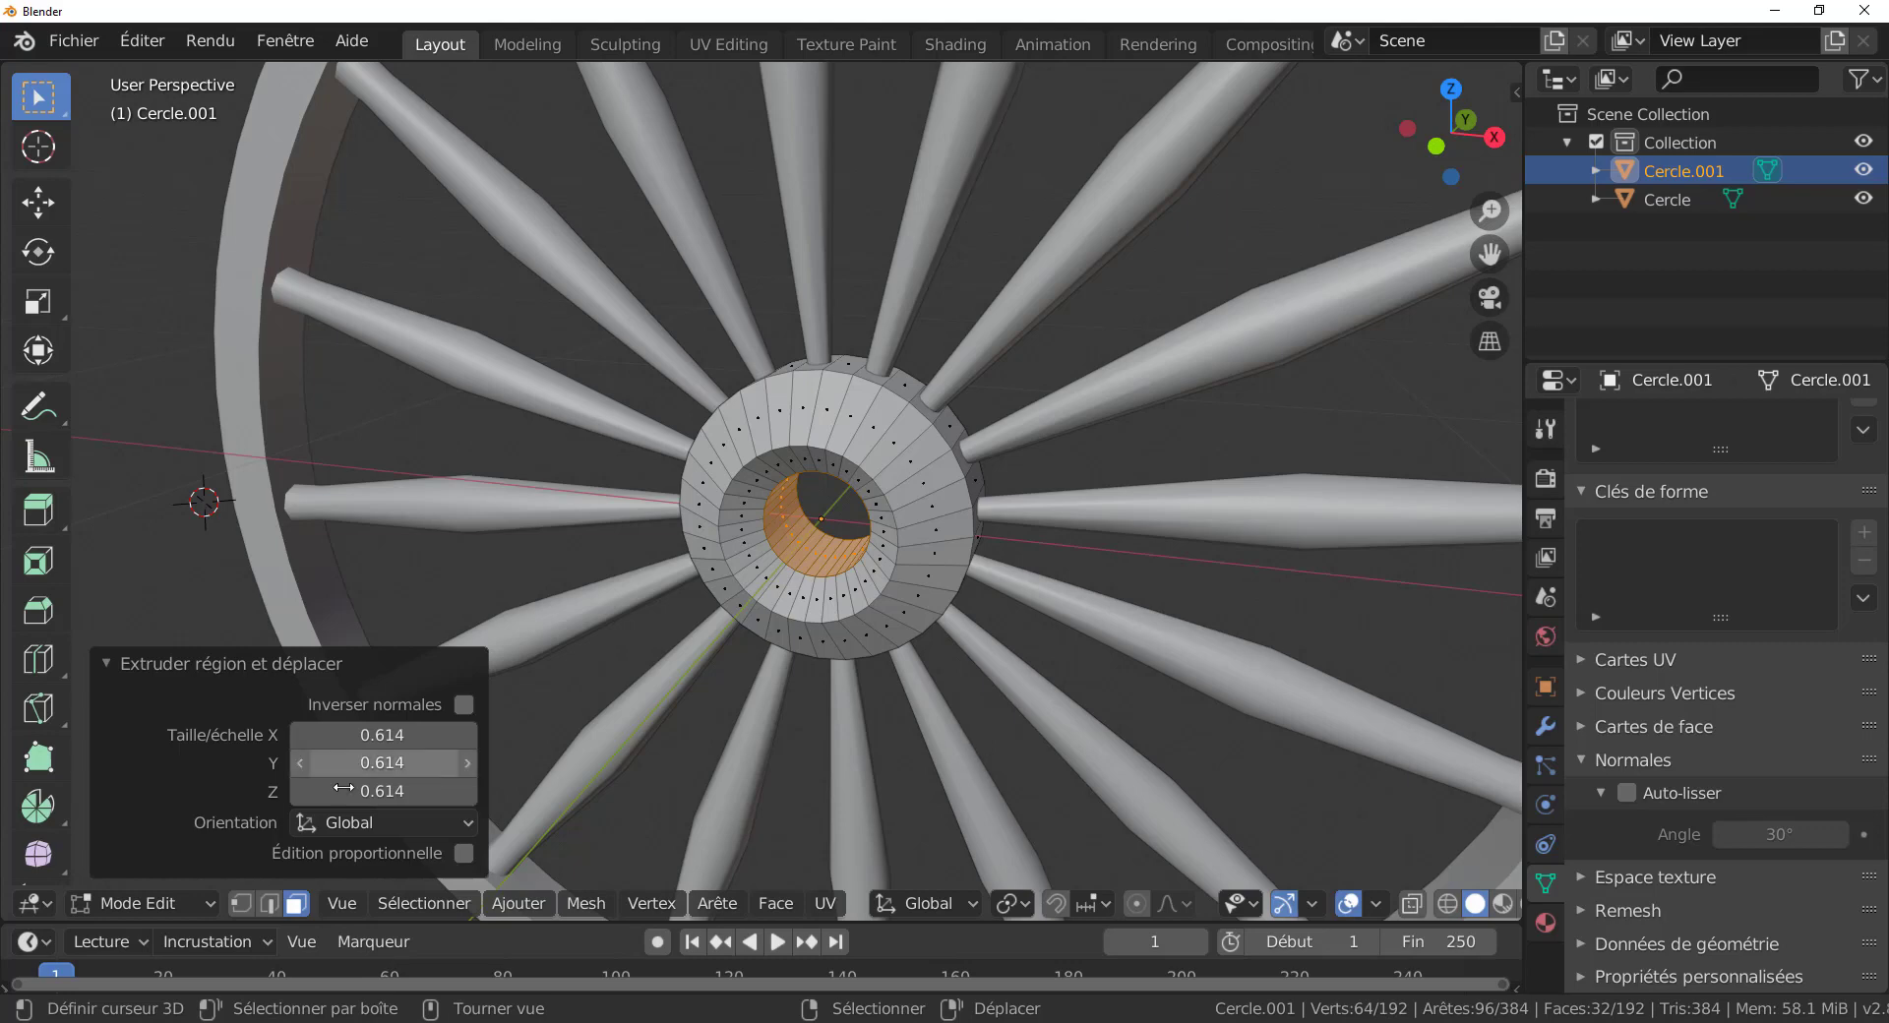
pyautogui.scroll(-4, 825, 693)
pyautogui.moveTo(825, 694); pyautogui.dragTo(785, 716, button='middle')
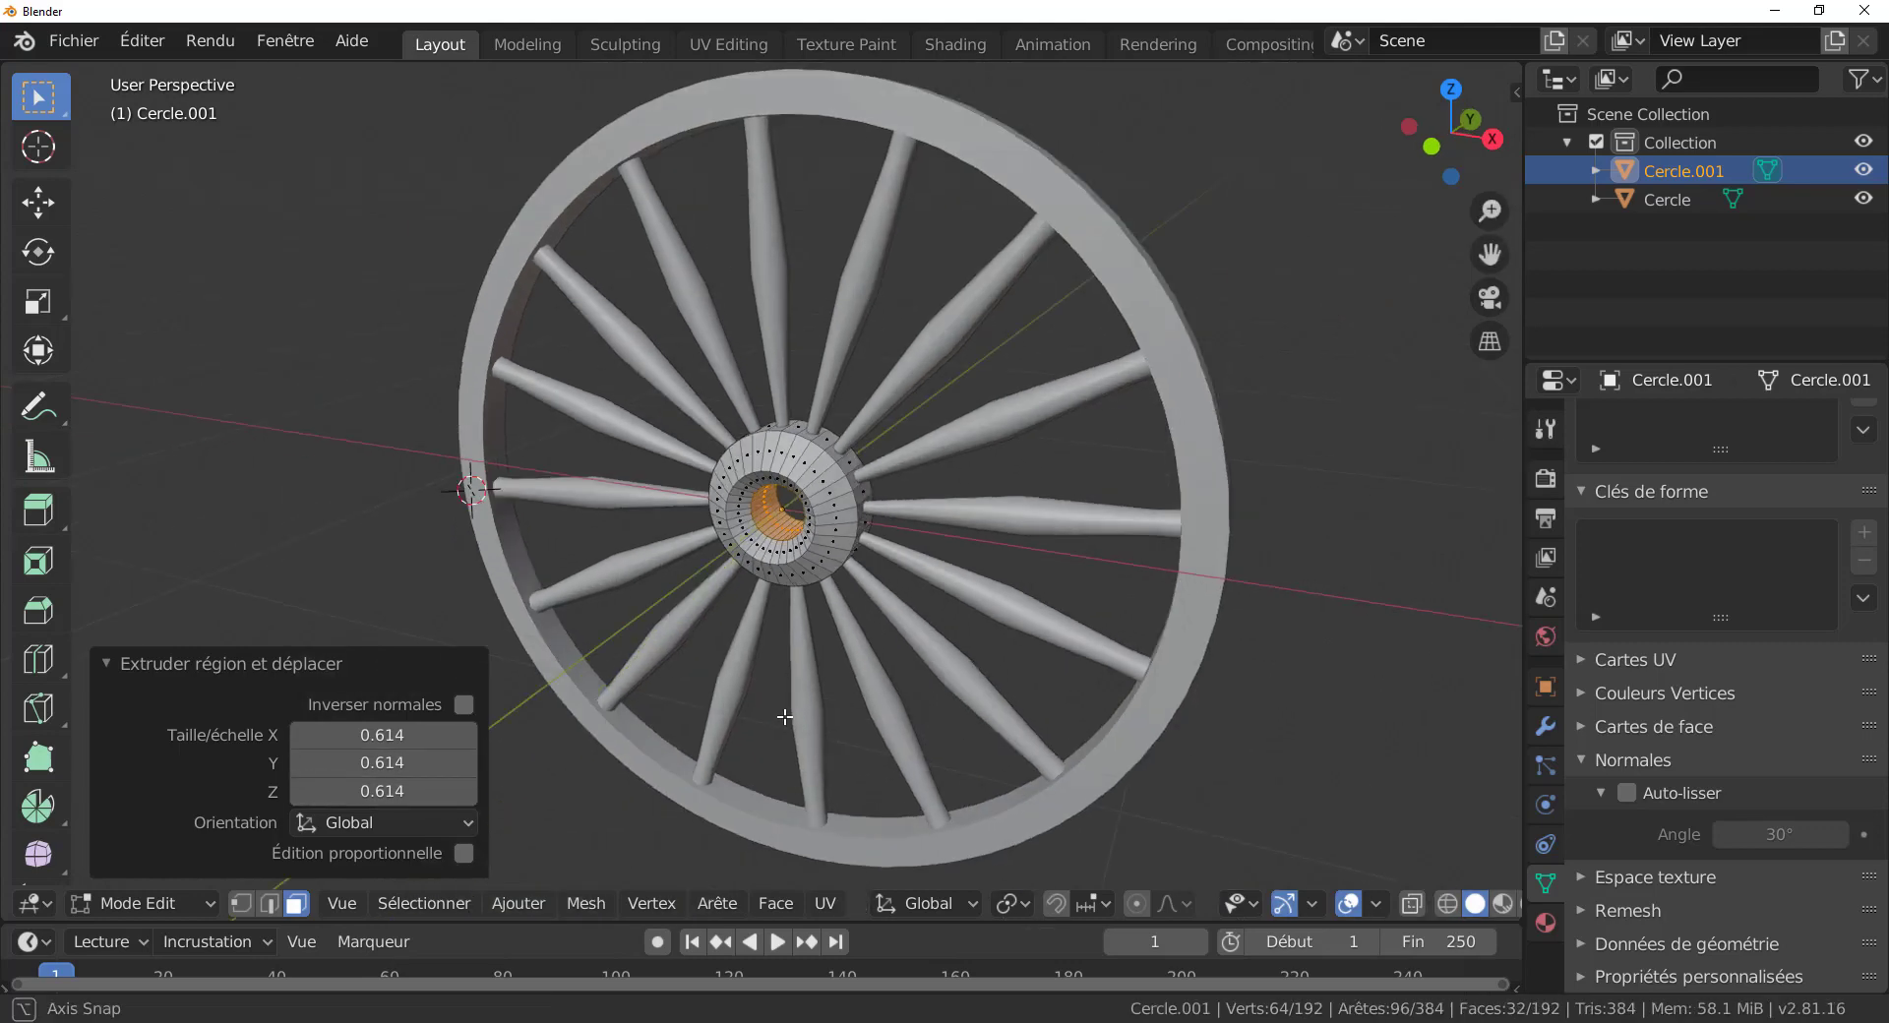
pyautogui.scroll(1, 742, 619)
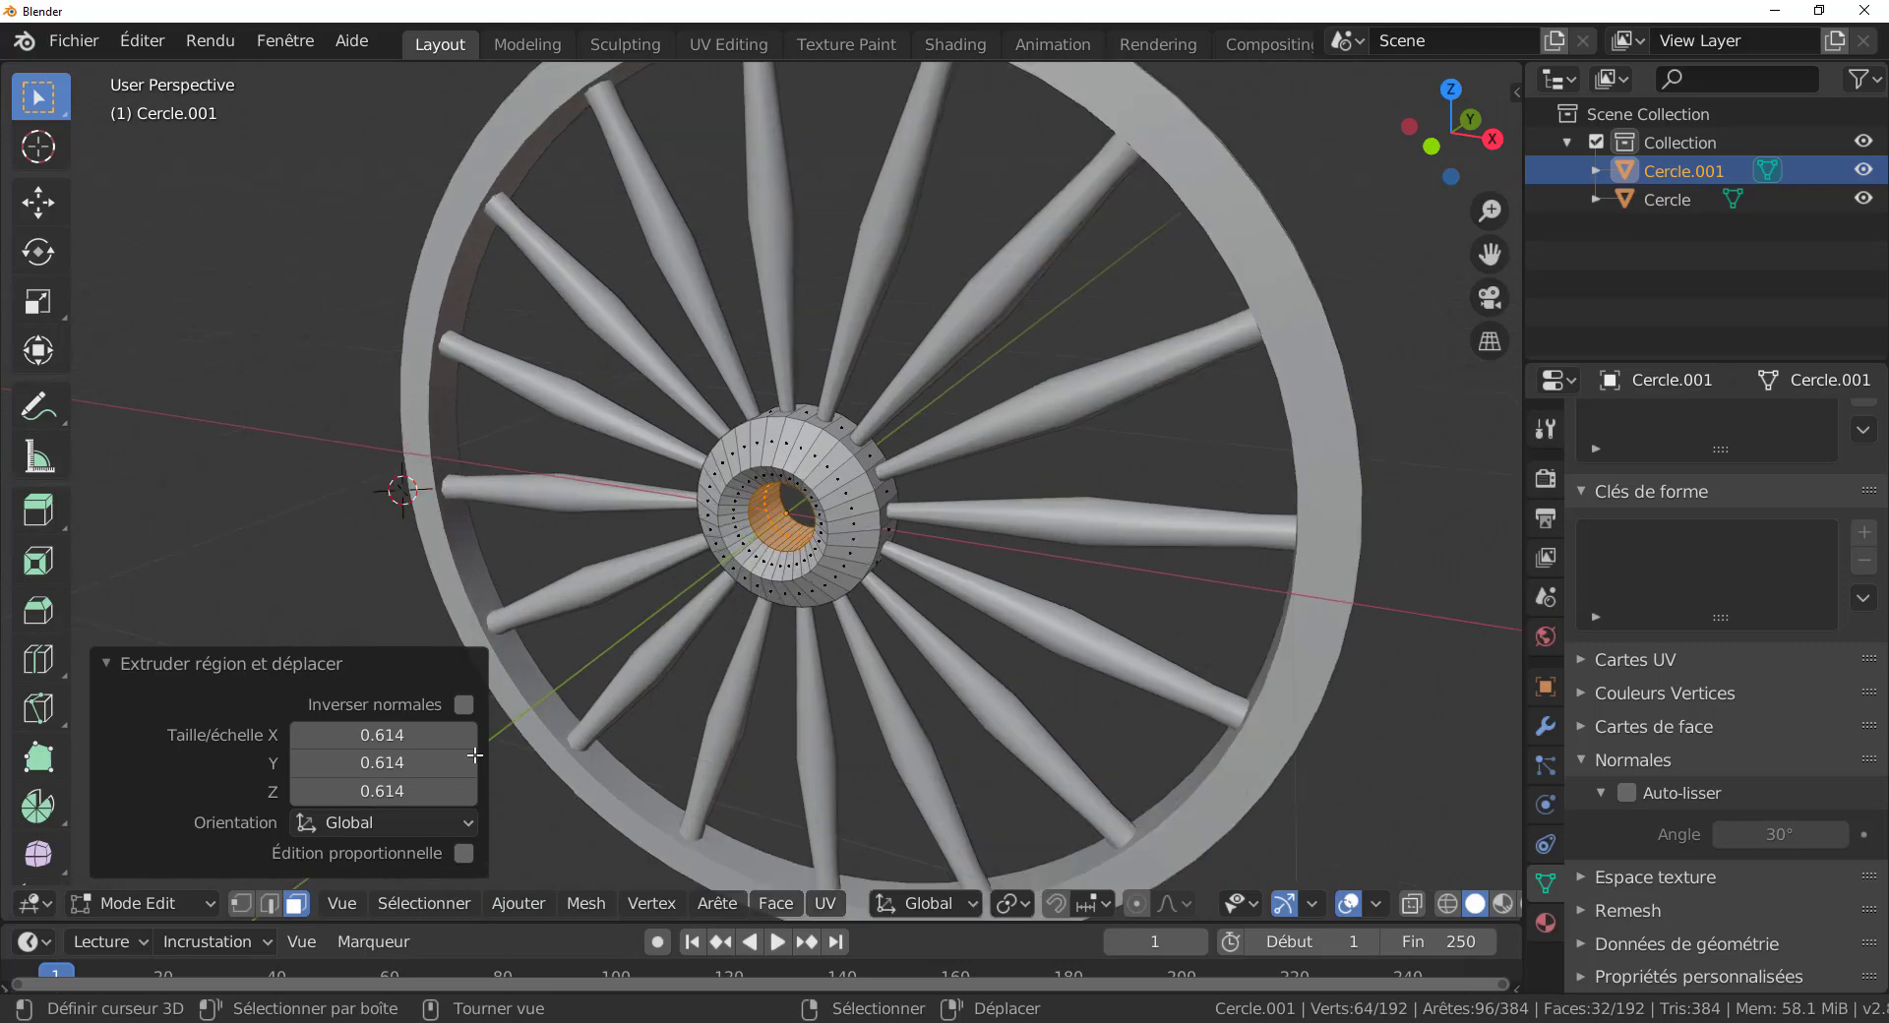
# Extrude the hub's inner faces again, scaled to 0.6 along X and Z and 1 along Y.
pyautogui.press('e')
pyautogui.press('s')
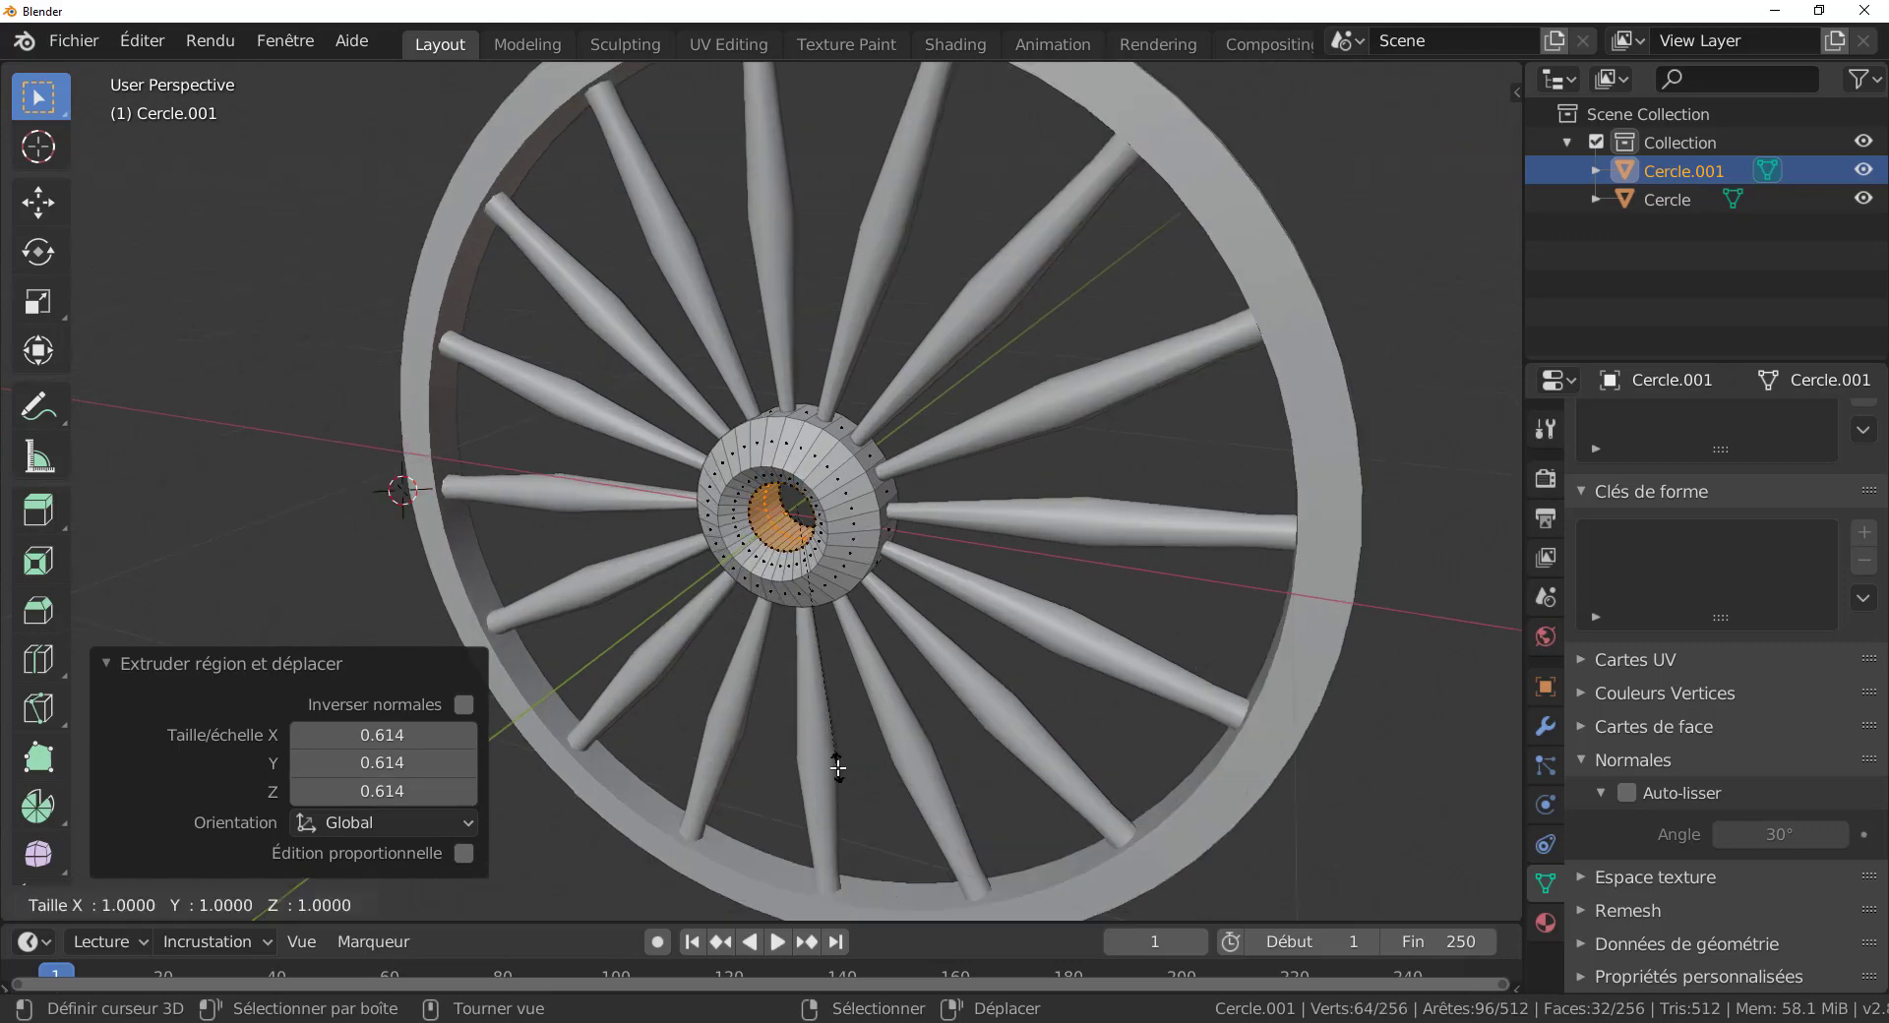
pyautogui.click(737, 675)
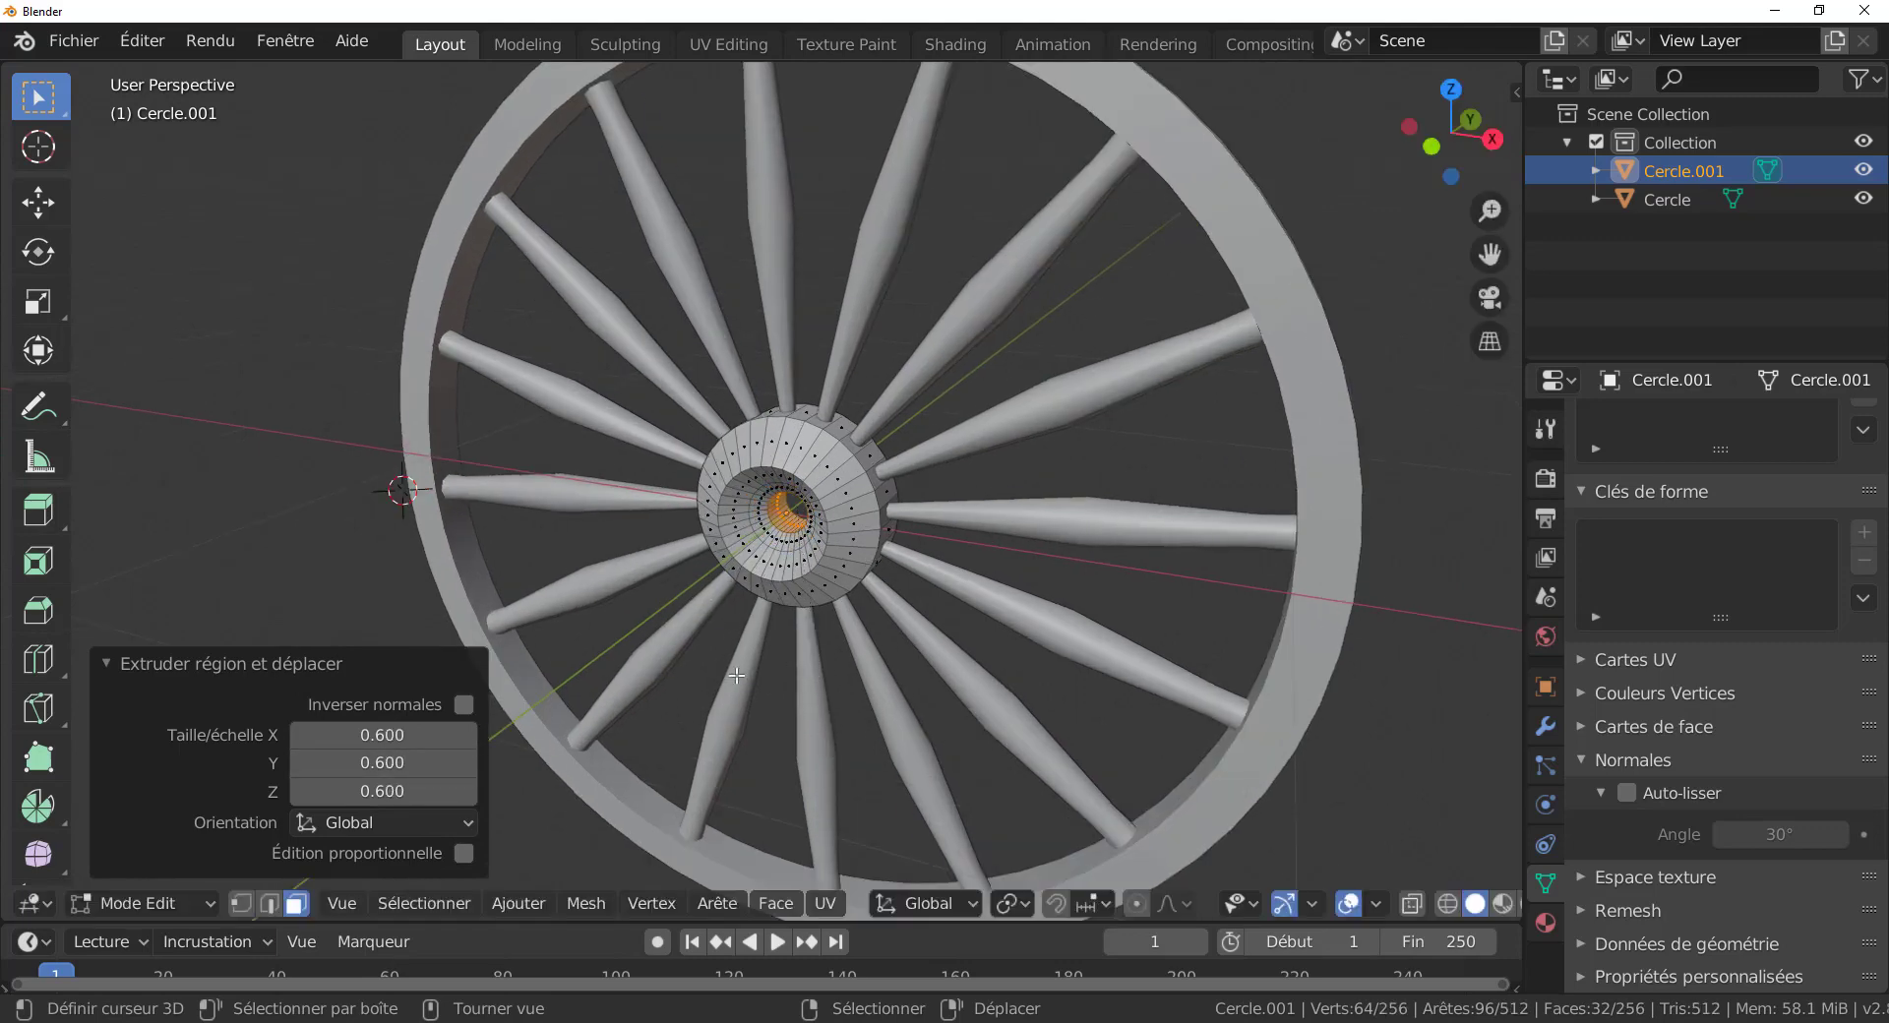
pyautogui.click(383, 763)
pyautogui.write('1')
pyautogui.press('Return')
pyautogui.scroll(5, 728, 619)
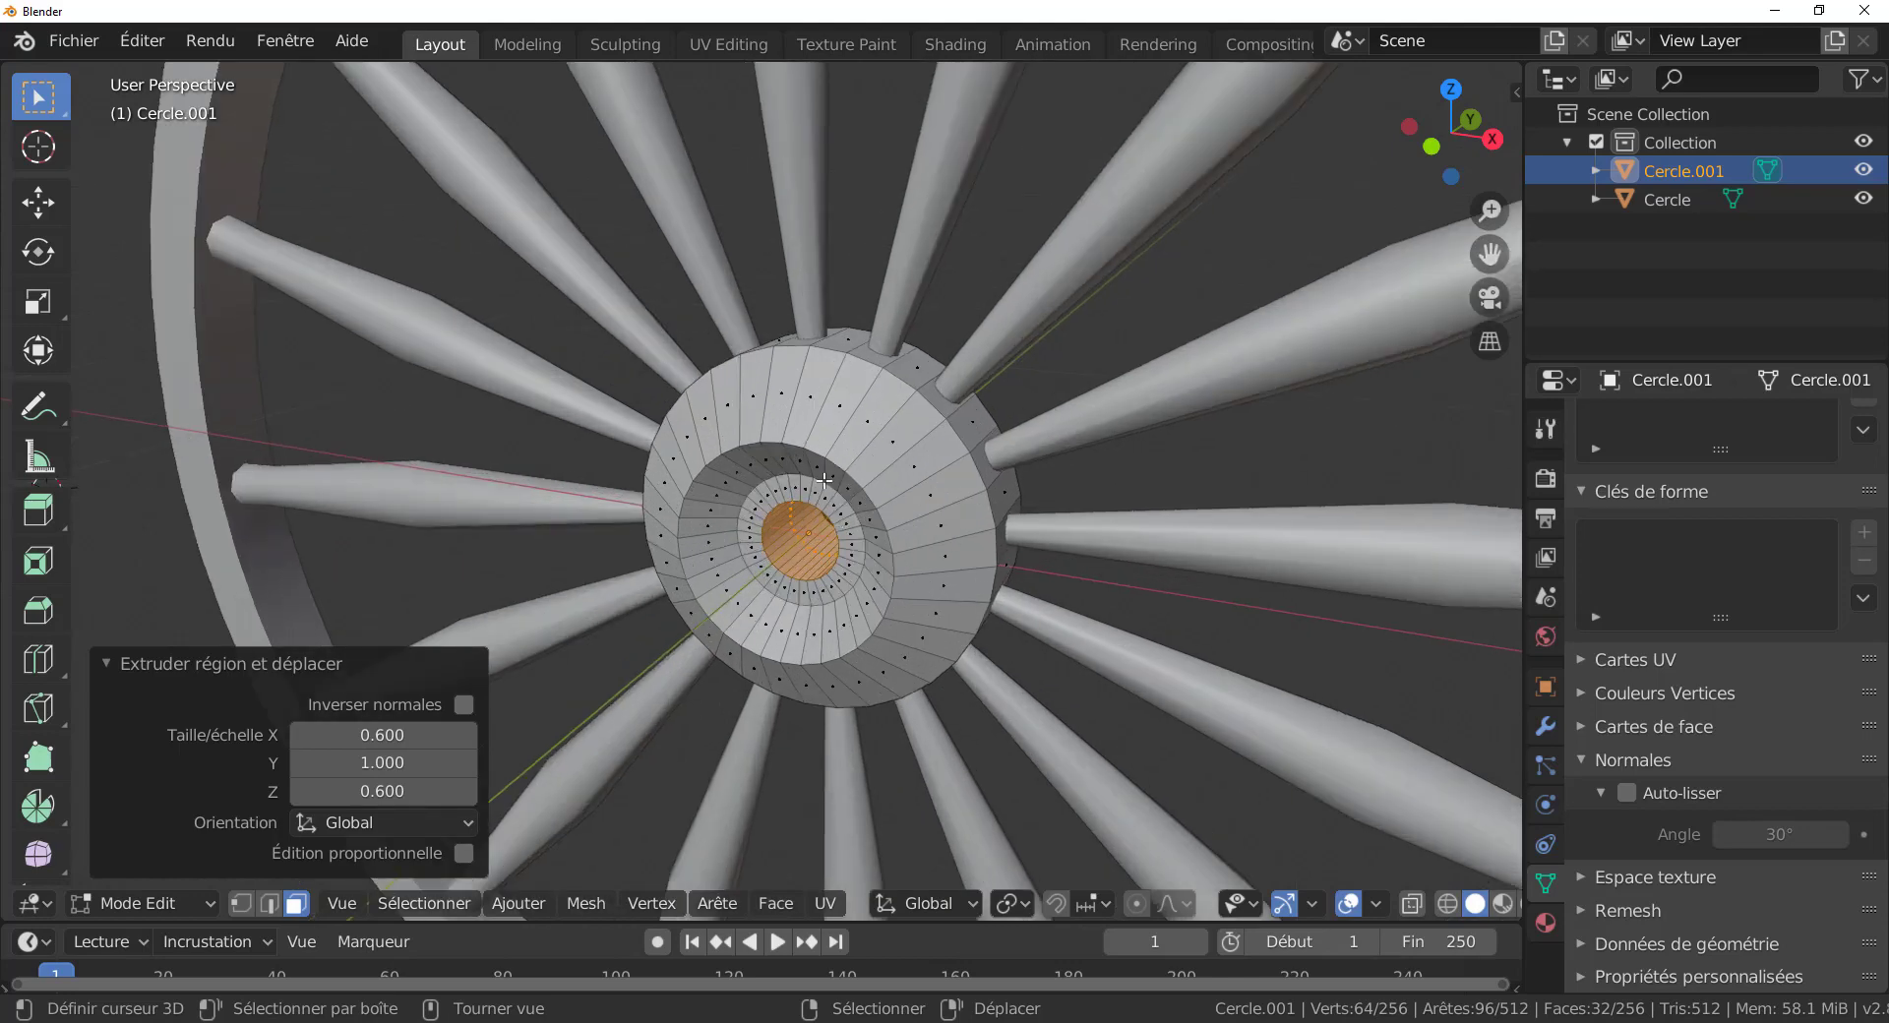
# Temporarily hide the hub's large front face ring to inspect the interior, and reveal it again.
pyautogui.scroll(-6, 850, 493)
pyautogui.scroll(6, 856, 530)
pyautogui.keyDown('alt'); pyautogui.click(949, 504); pyautogui.keyUp('alt')
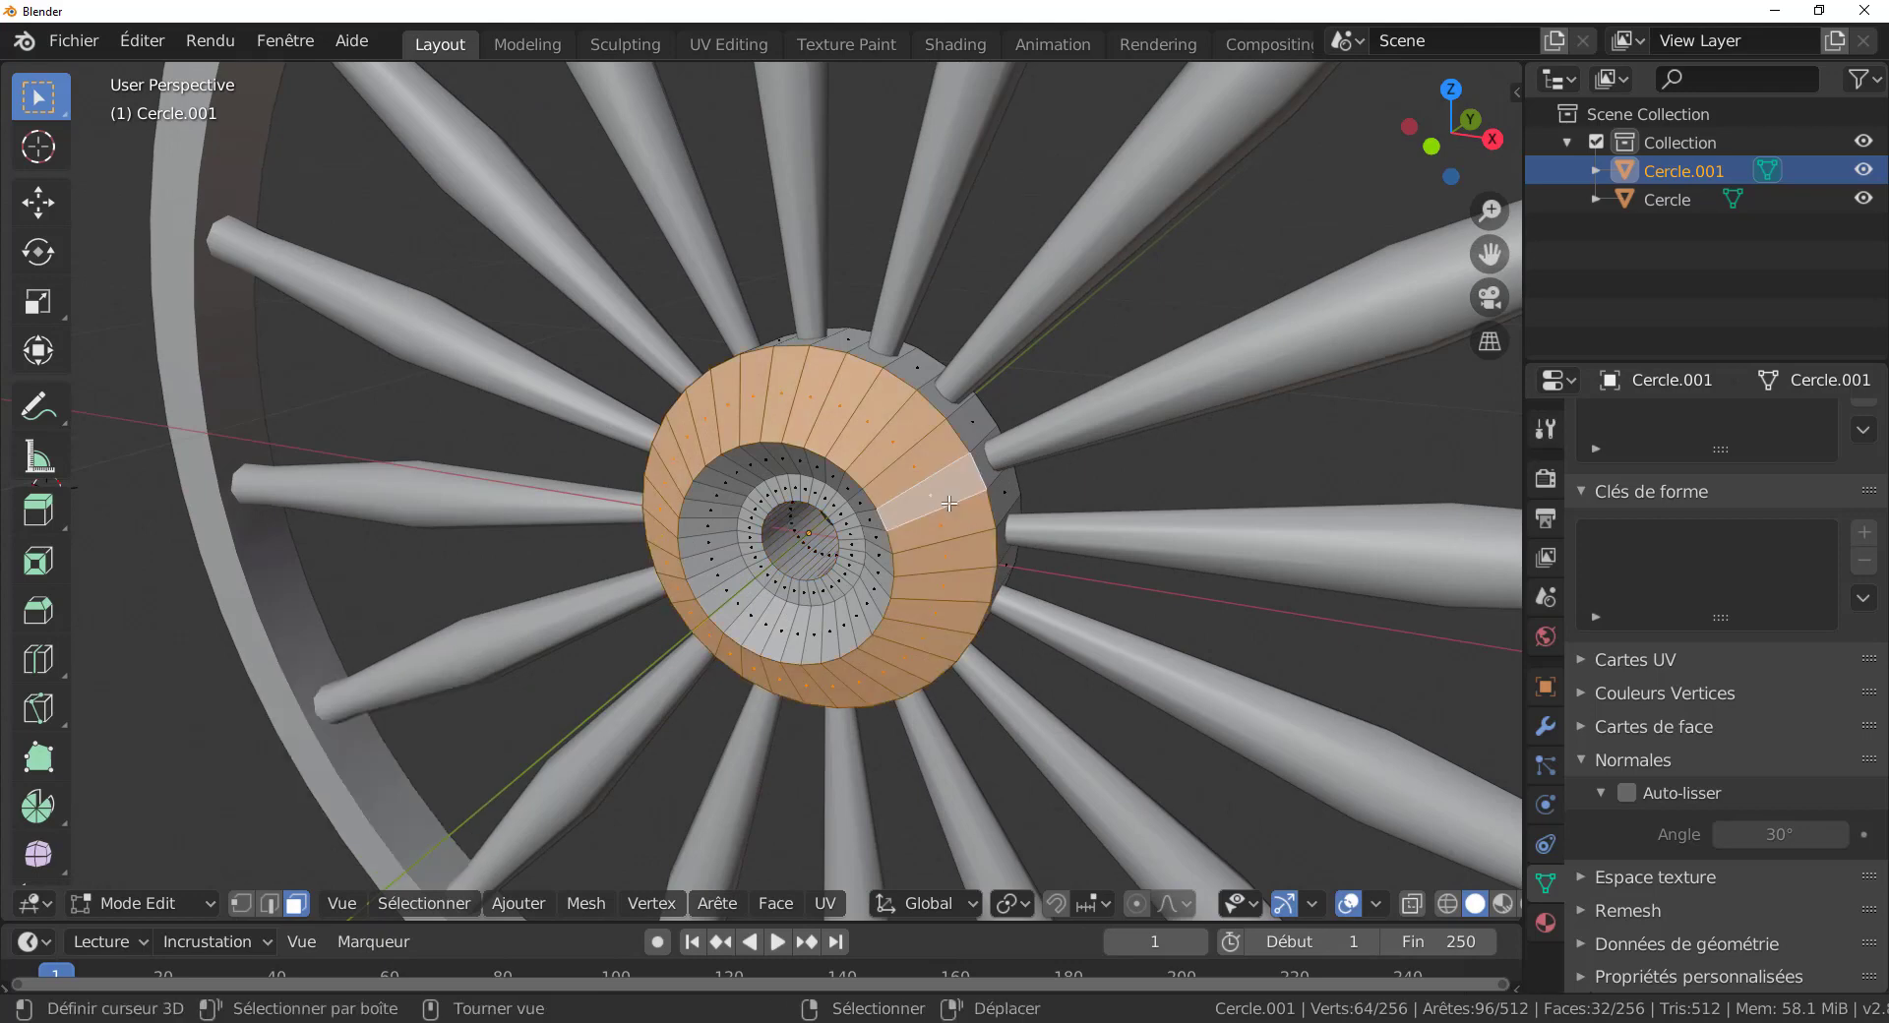
pyautogui.press('h')
pyautogui.moveTo(892, 570)
pyautogui.mouseDown(button='middle')
pyautogui.moveTo(847, 563)
pyautogui.moveTo(883, 570)
pyautogui.mouseUp(button='middle')
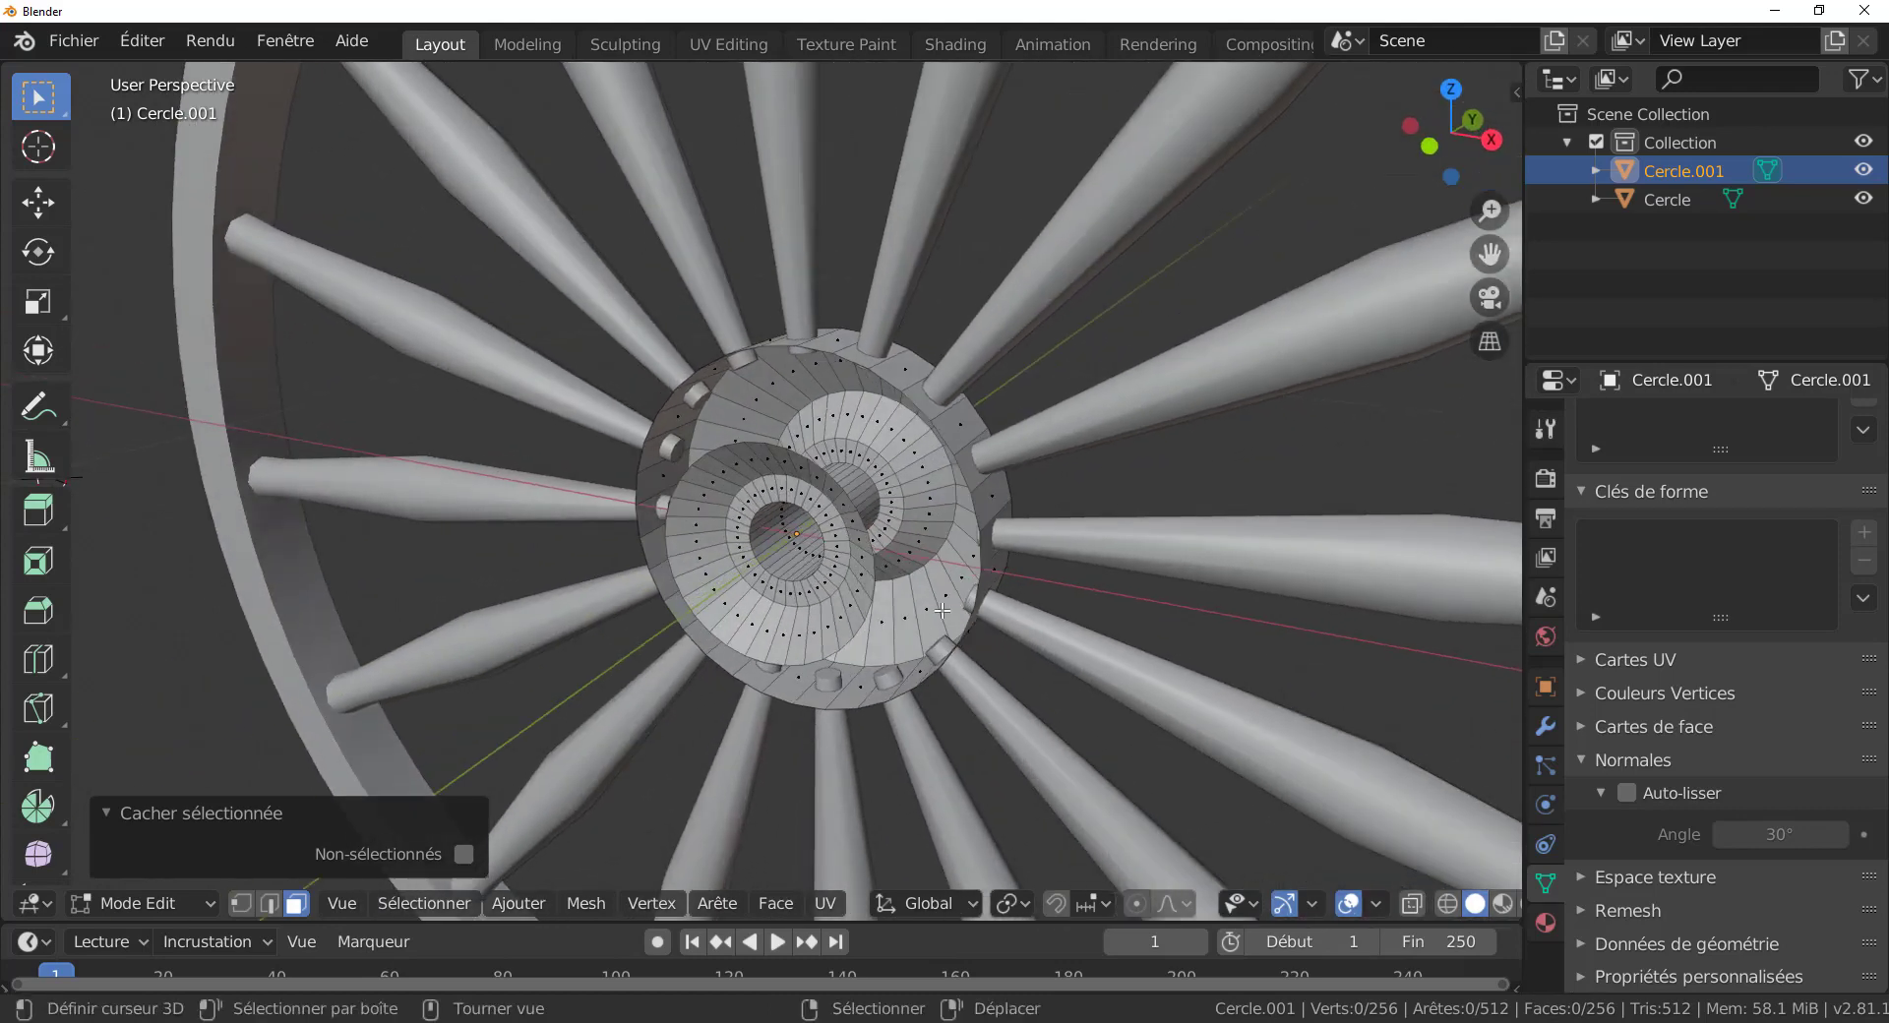
pyautogui.hotkey('alt', 'h')
pyautogui.scroll(-3, 879, 654)
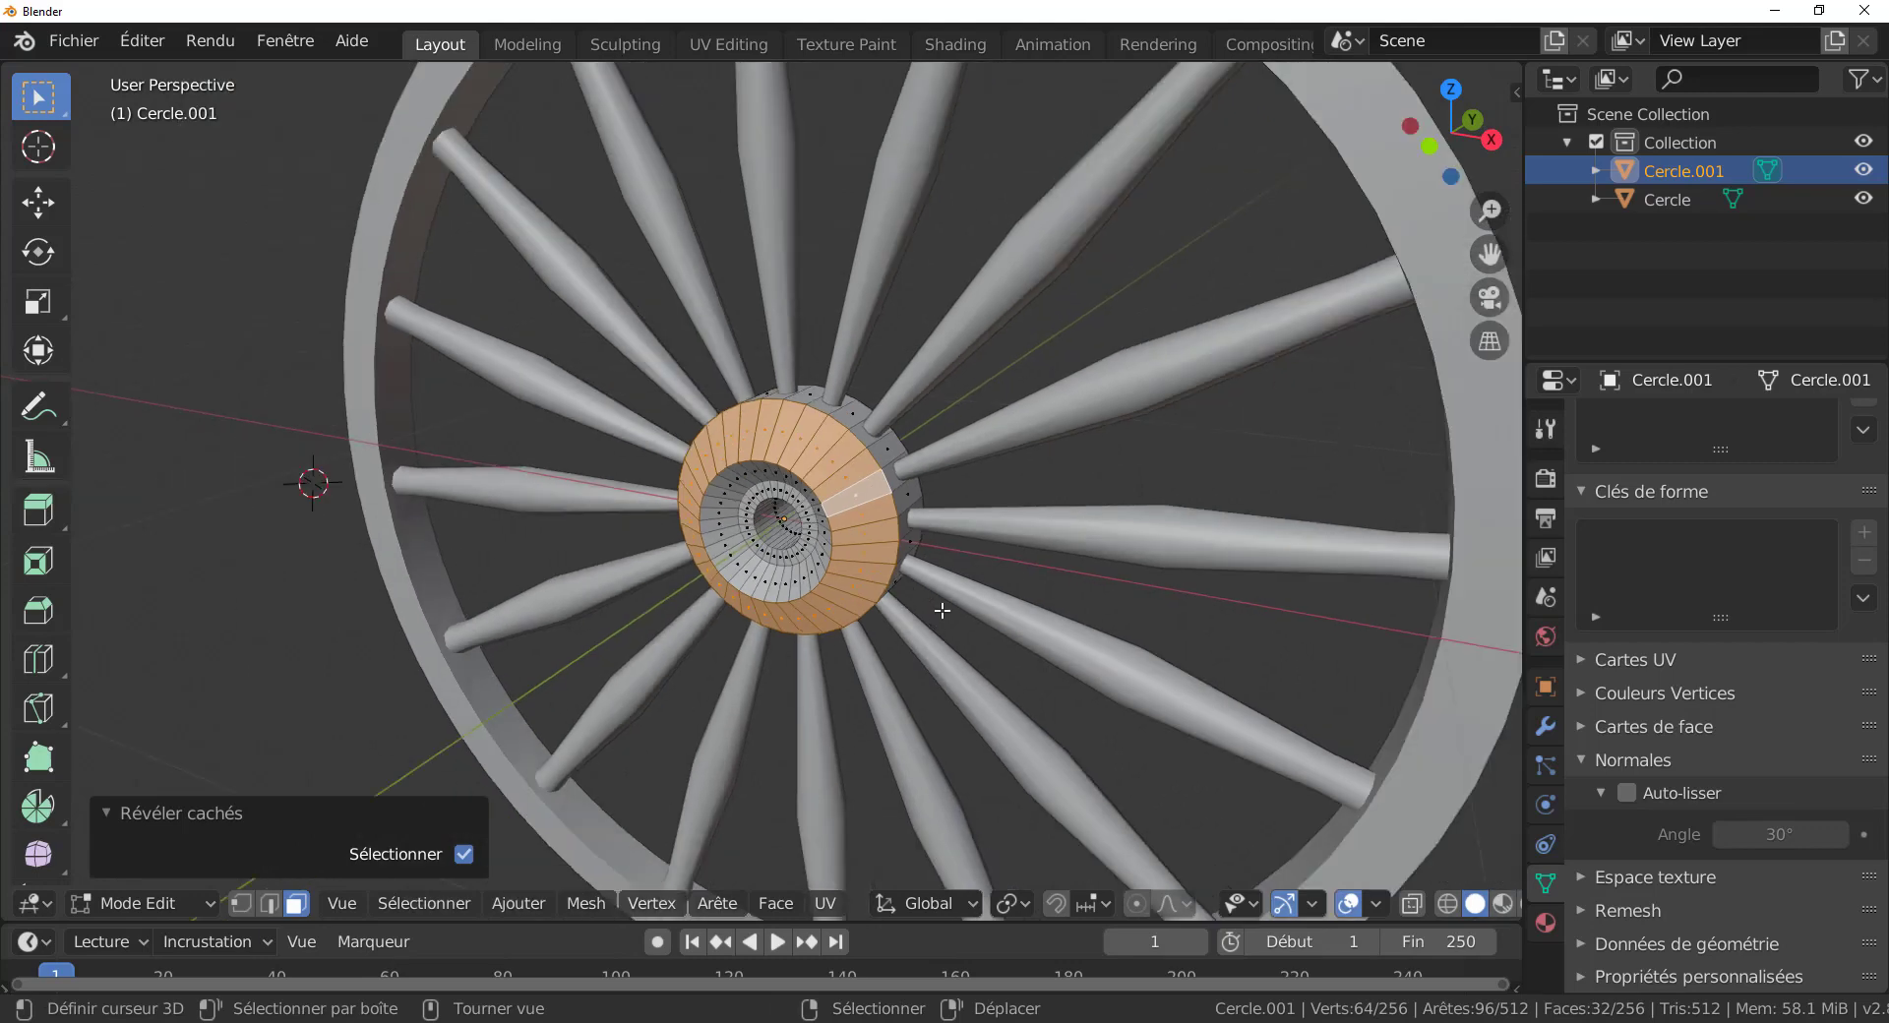
# Recalculate the normals of the hub's selected front face ring.
pyautogui.press('Tab')
pyautogui.moveTo(877, 646); pyautogui.dragTo(977, 576, button='middle')
pyautogui.scroll(1, 935, 519)
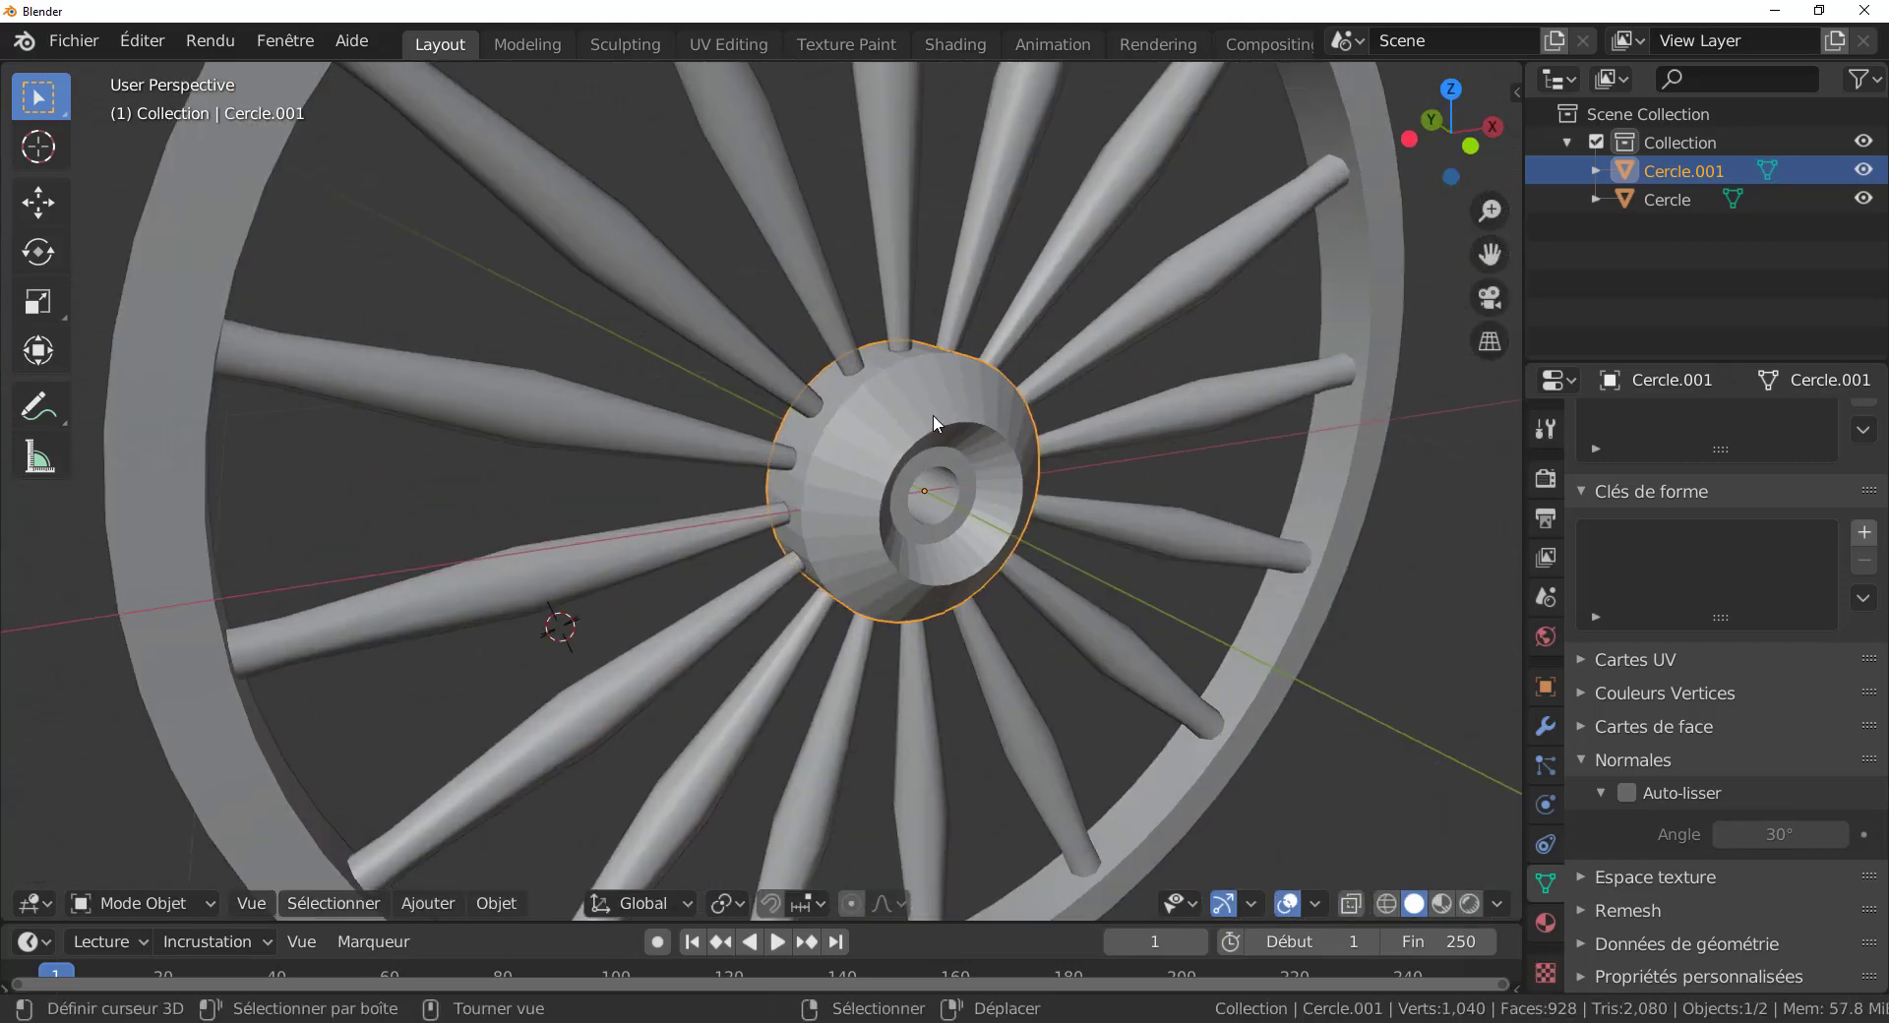
pyautogui.press('Tab')
pyautogui.hotkey('shift', 'n')
pyautogui.press('Tab')
pyautogui.press('Tab')
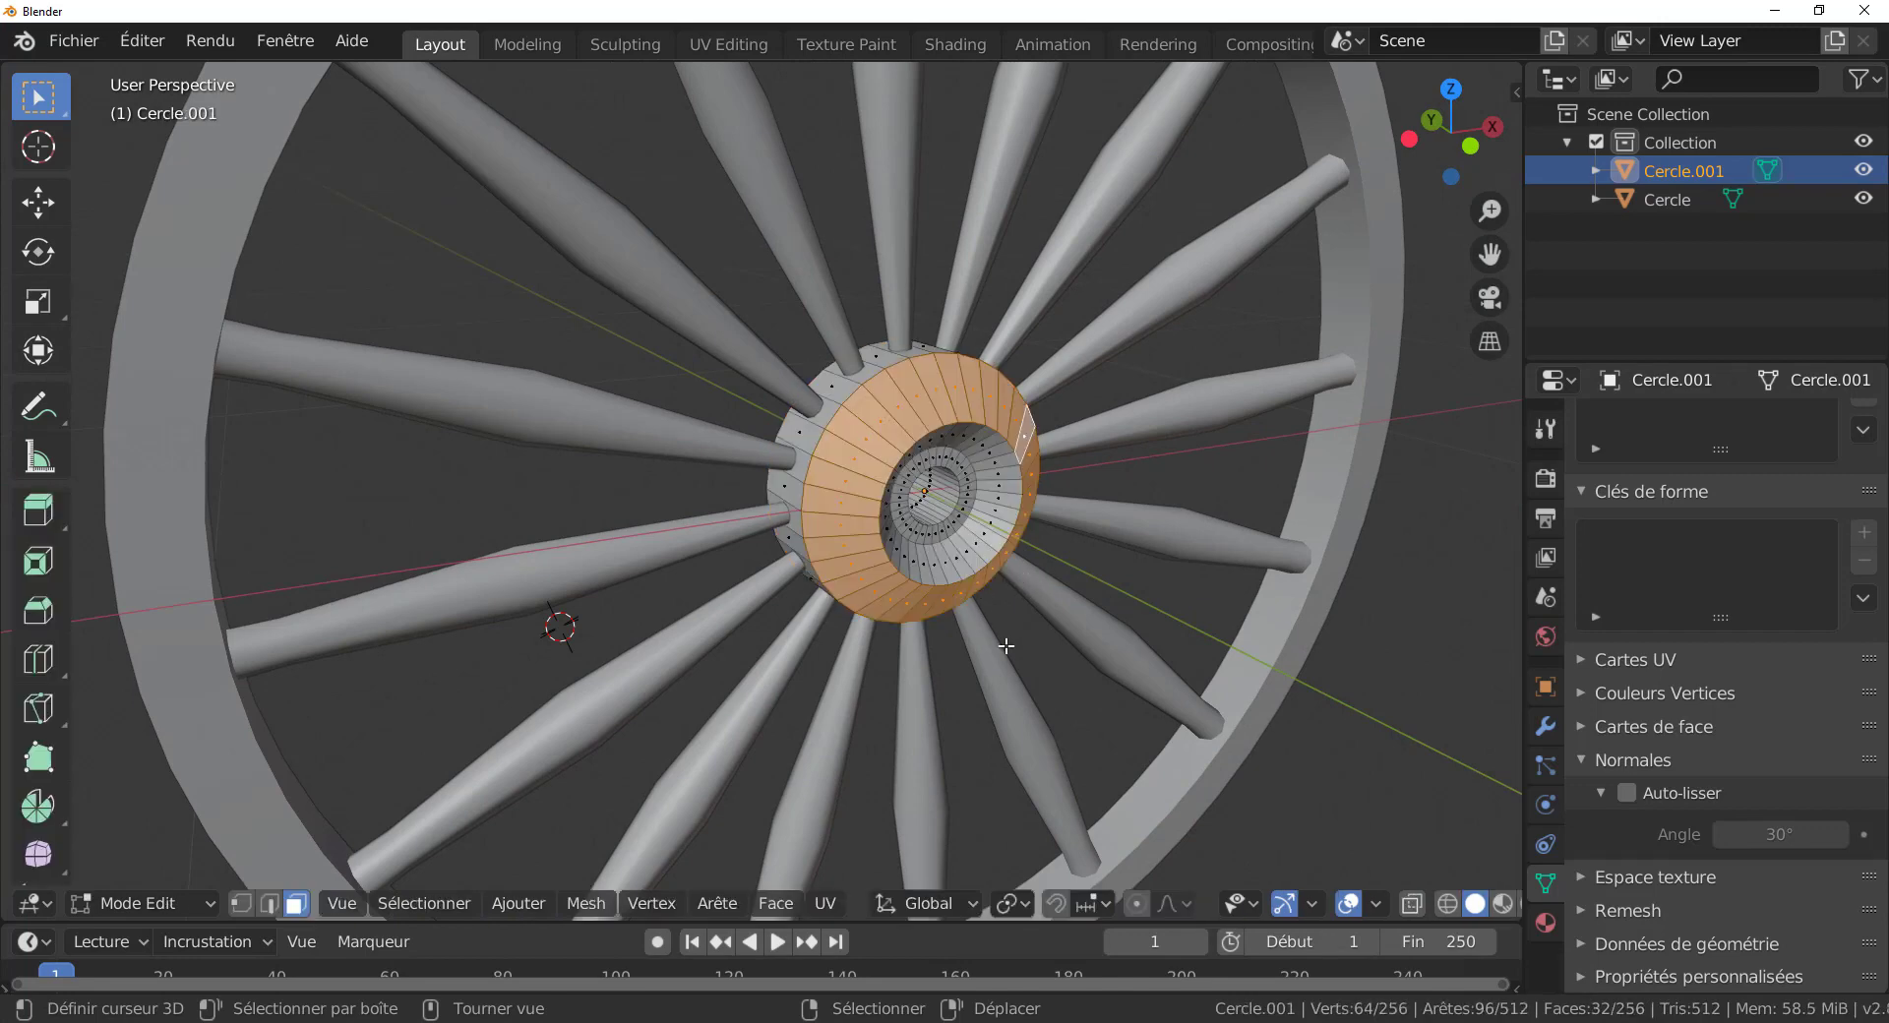
# Select all of the hub's faces, apply smooth shading to them, and return to Object Mode.
pyautogui.hotkey('alt', 'a')
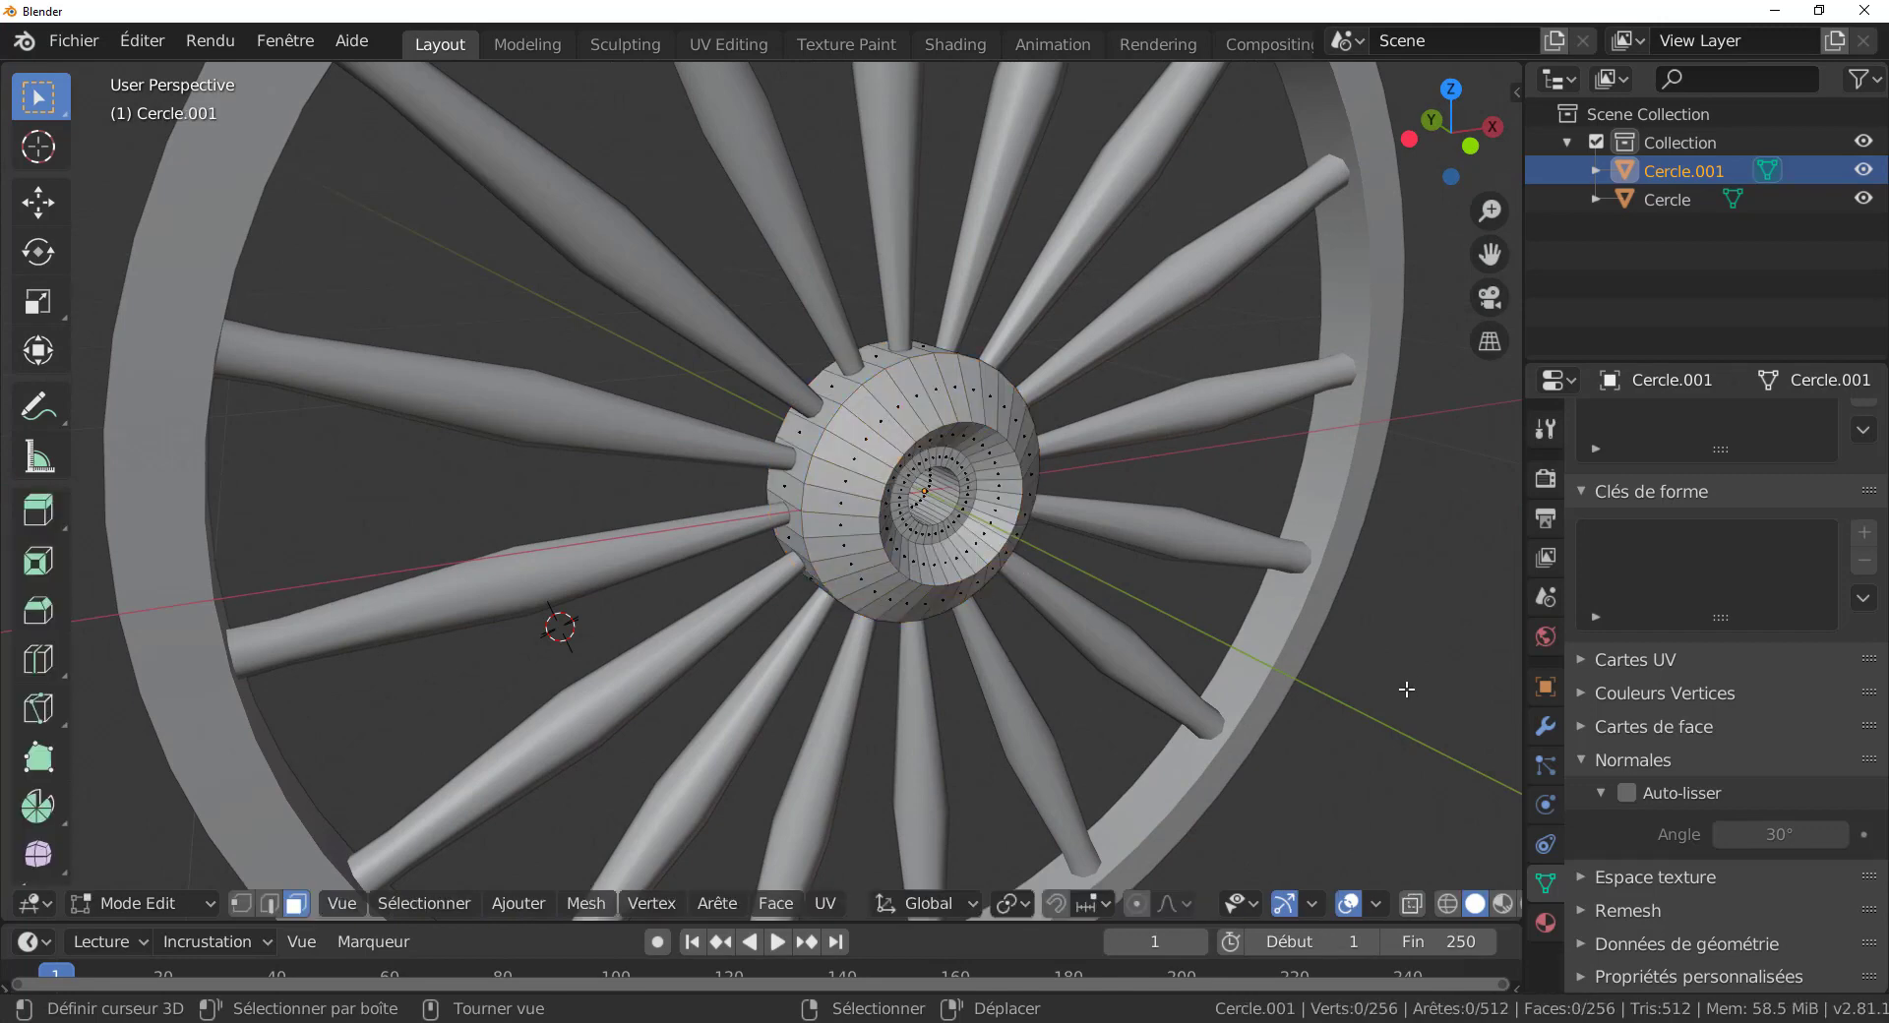
pyautogui.press('a')
pyautogui.click(1344, 473)
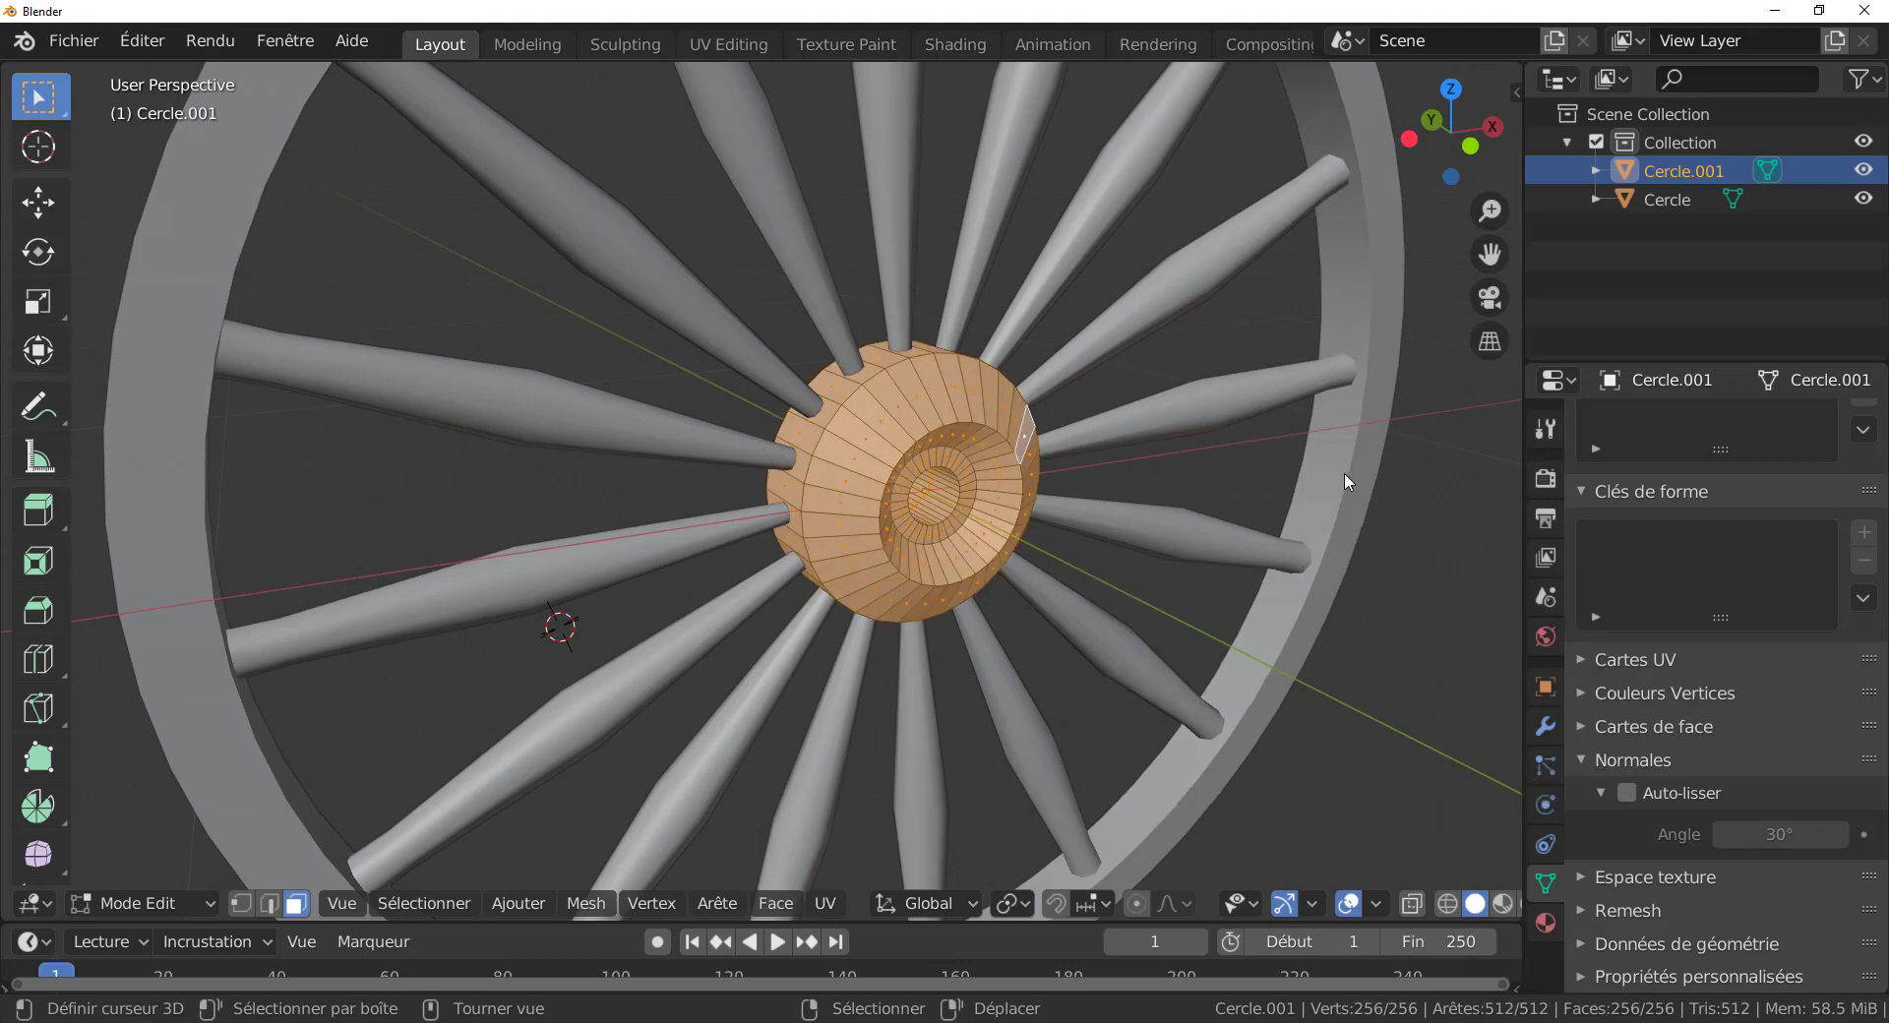
pyautogui.keyDown('shift'); pyautogui.moveTo(1095, 620); pyautogui.dragTo(891, 540, button='middle'); pyautogui.keyUp('shift')
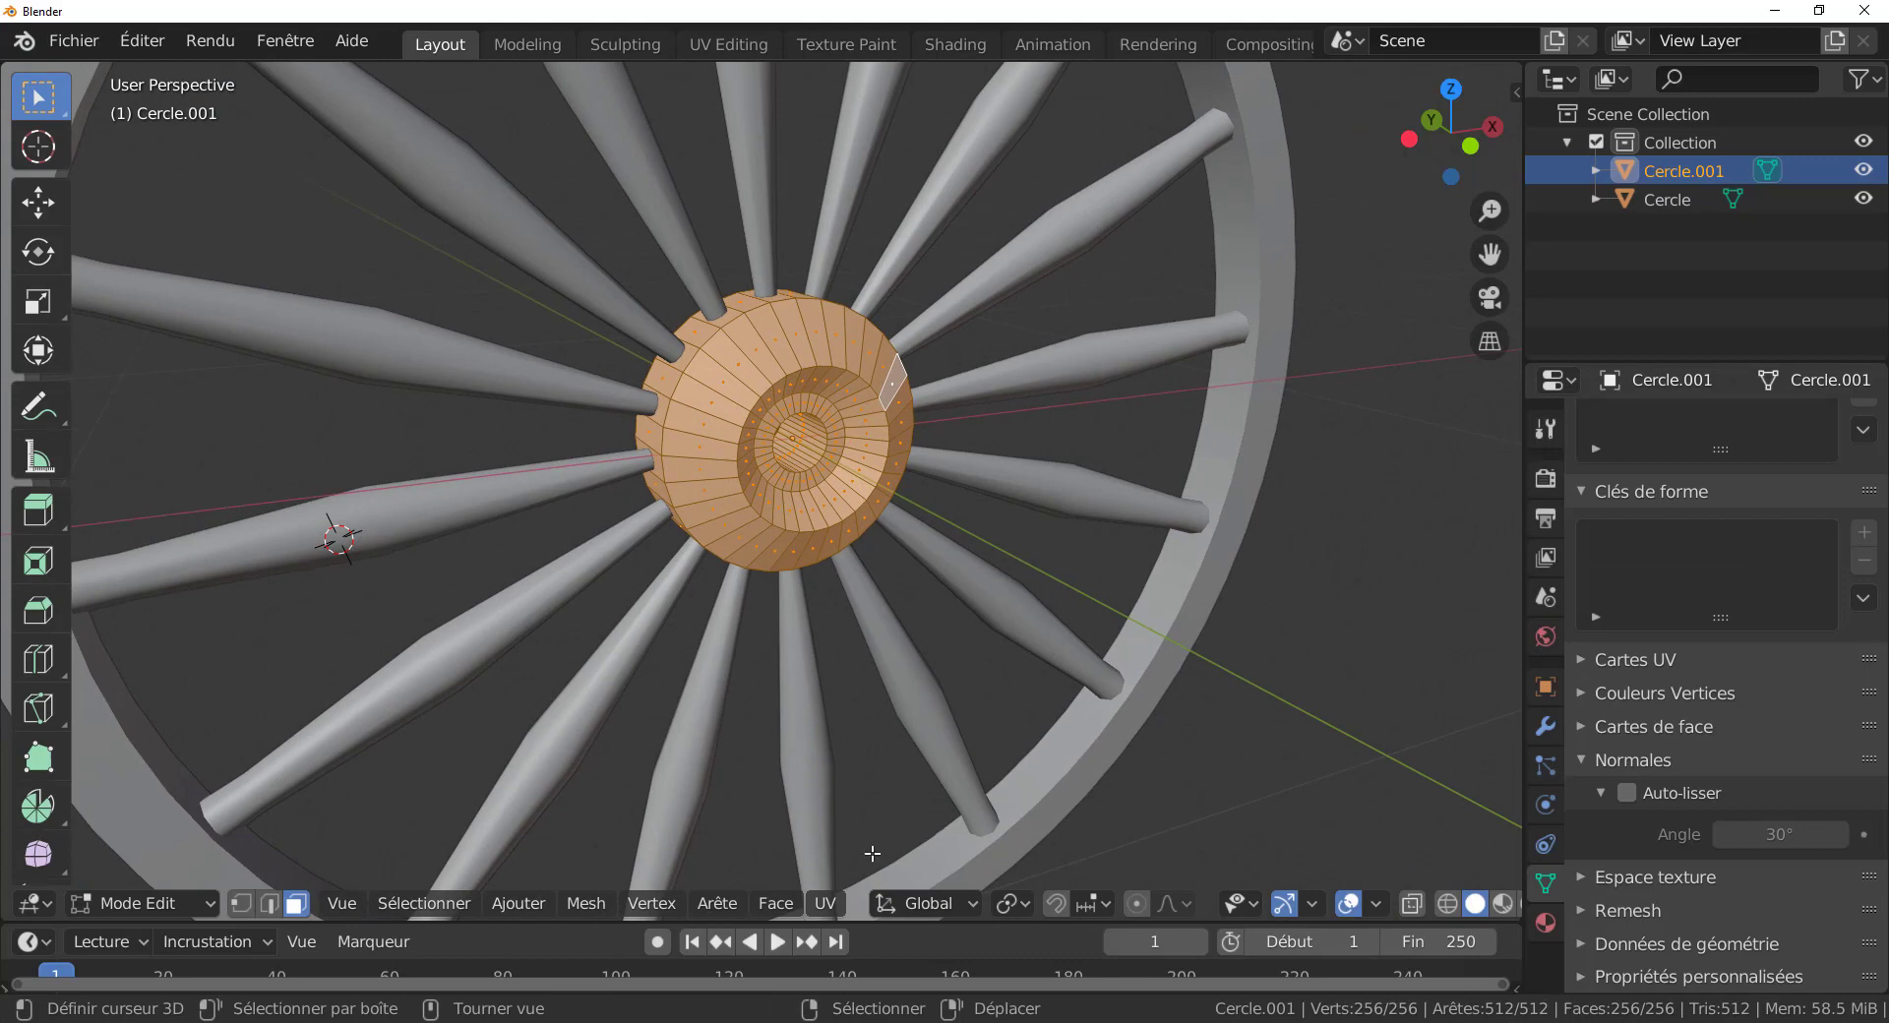
pyautogui.click(722, 907)
pyautogui.moveTo(764, 907)
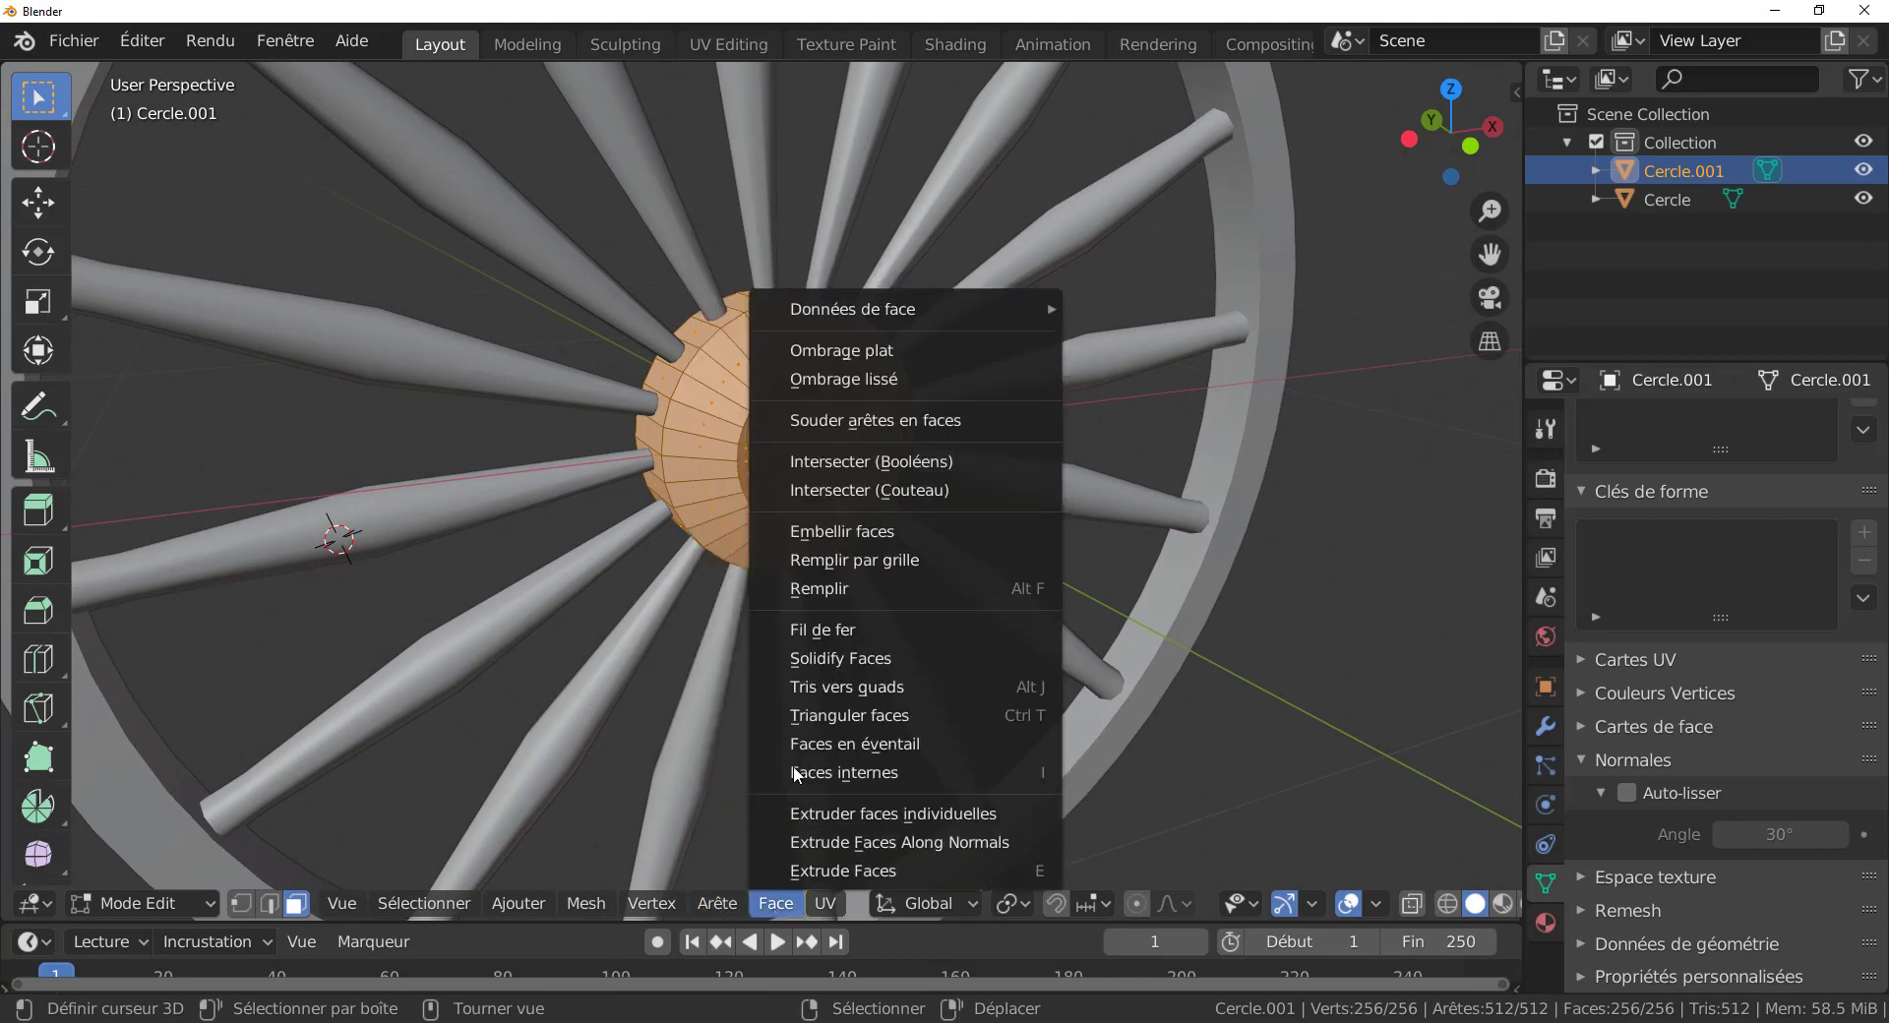
pyautogui.click(842, 379)
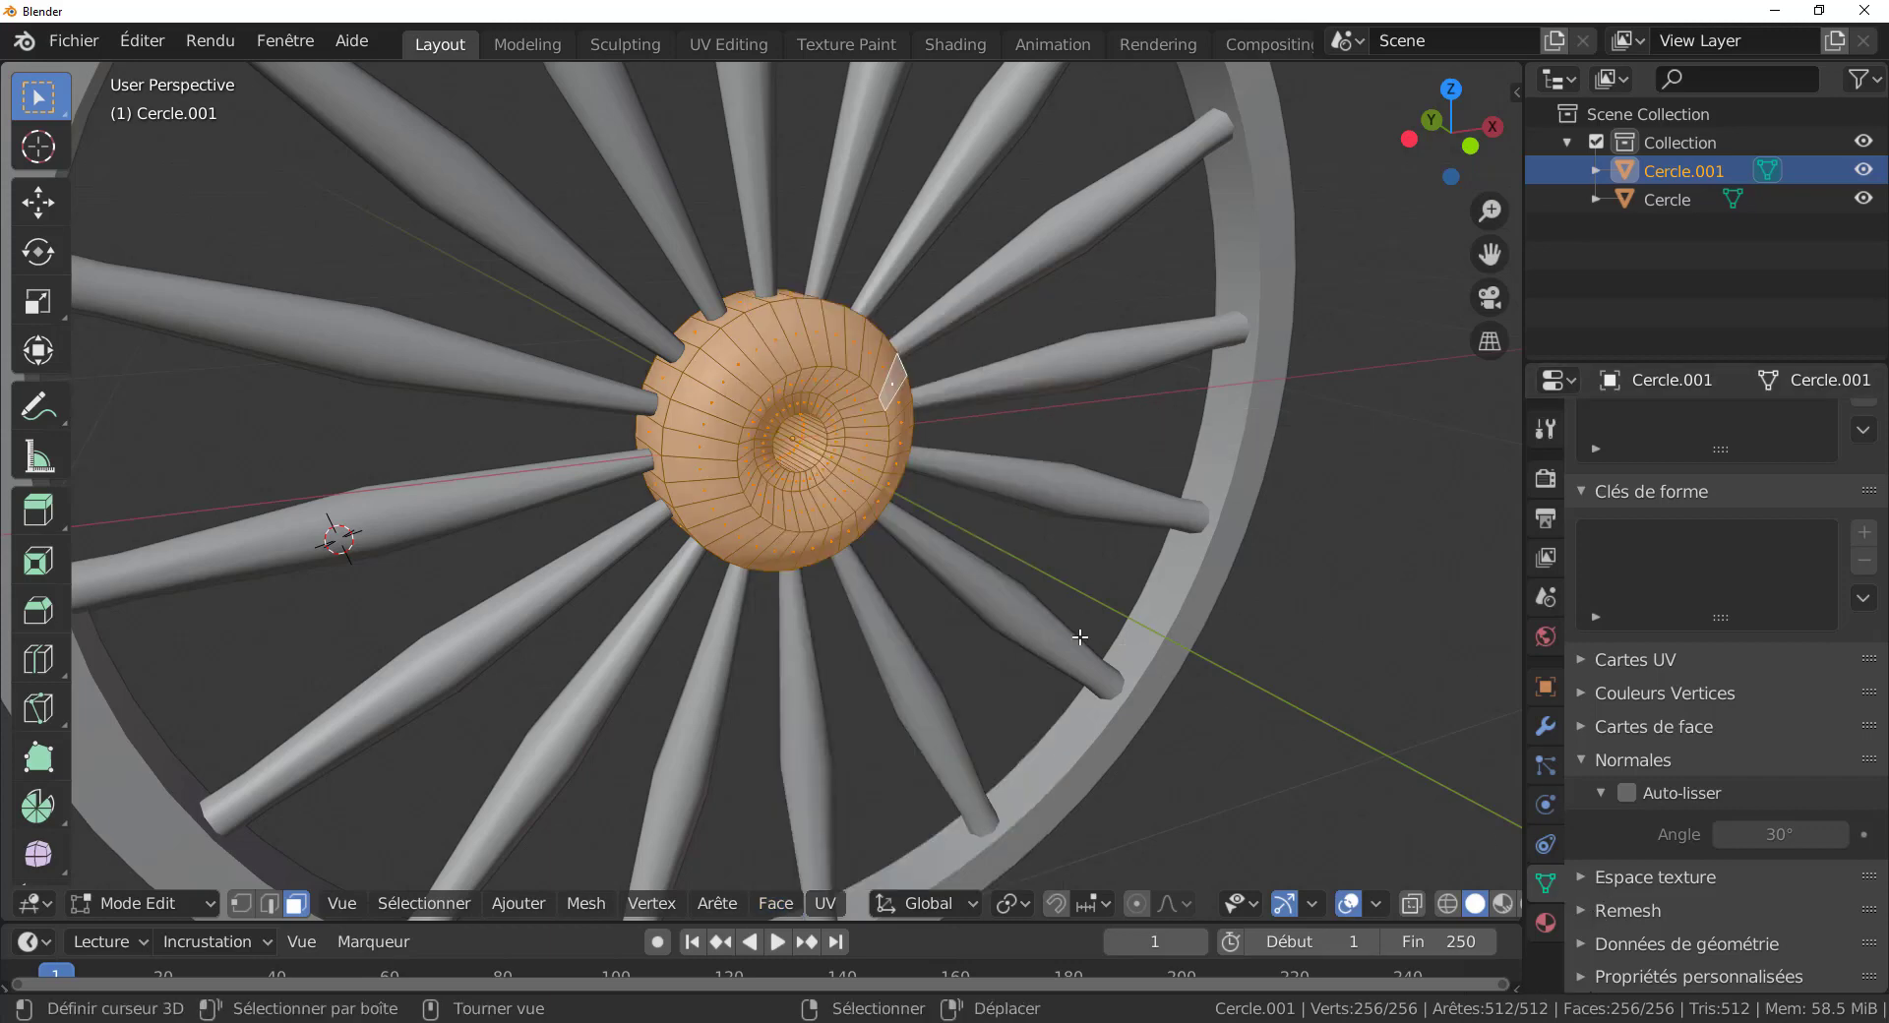
pyautogui.press('Tab')
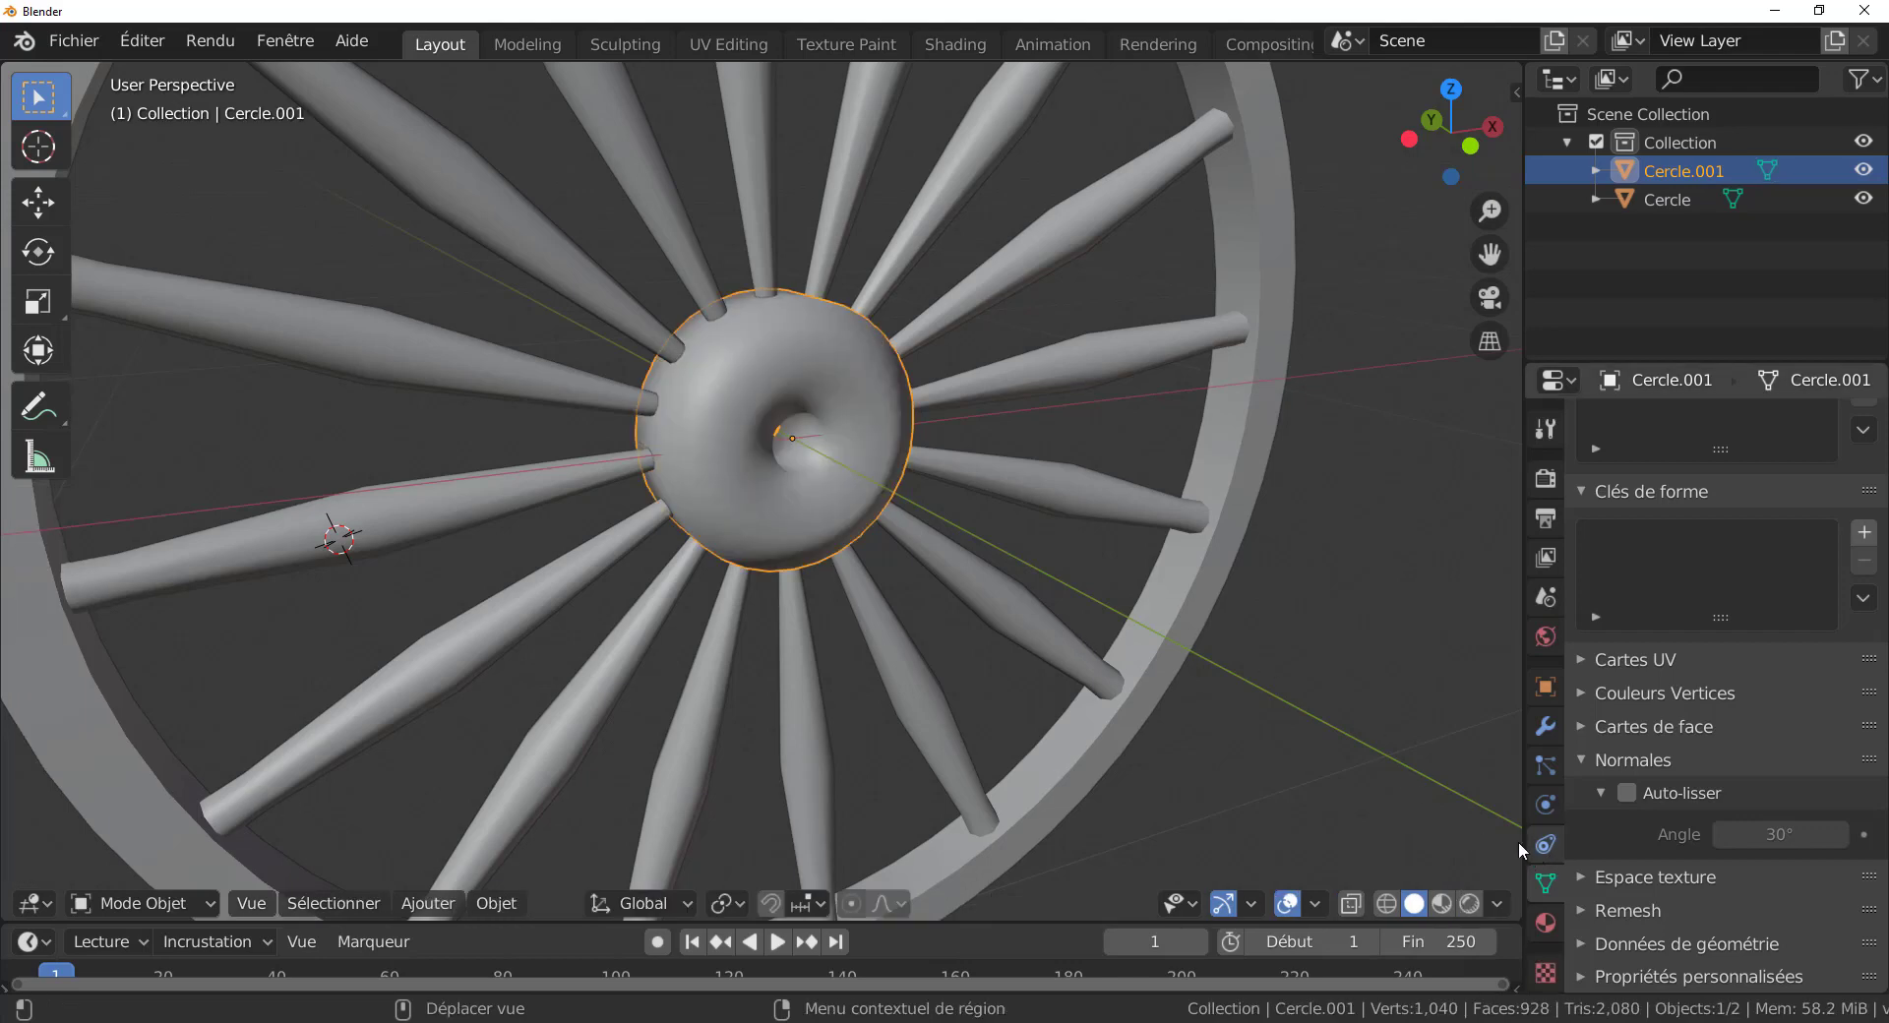
# Enable Auto Smooth for the hub's normals and check its shading from several angles.
pyautogui.moveTo(1525, 824); pyautogui.dragTo(1518, 827)
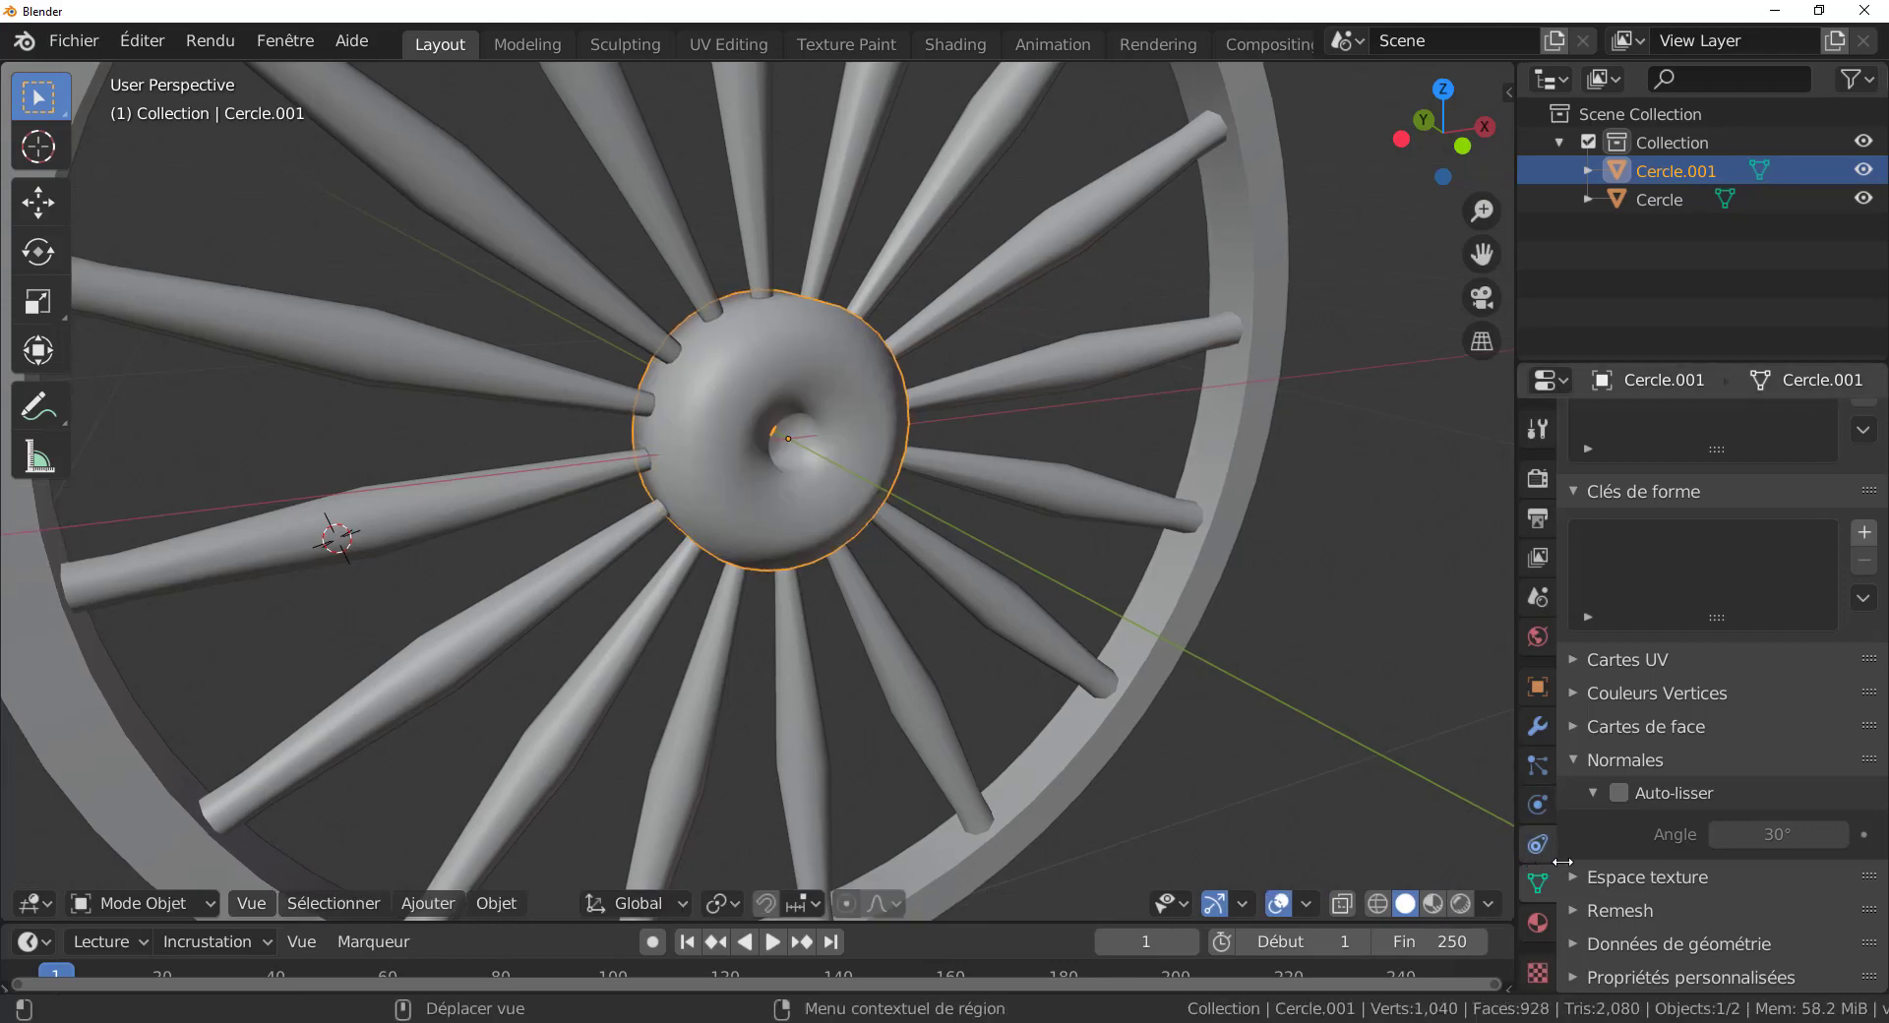
pyautogui.click(1622, 793)
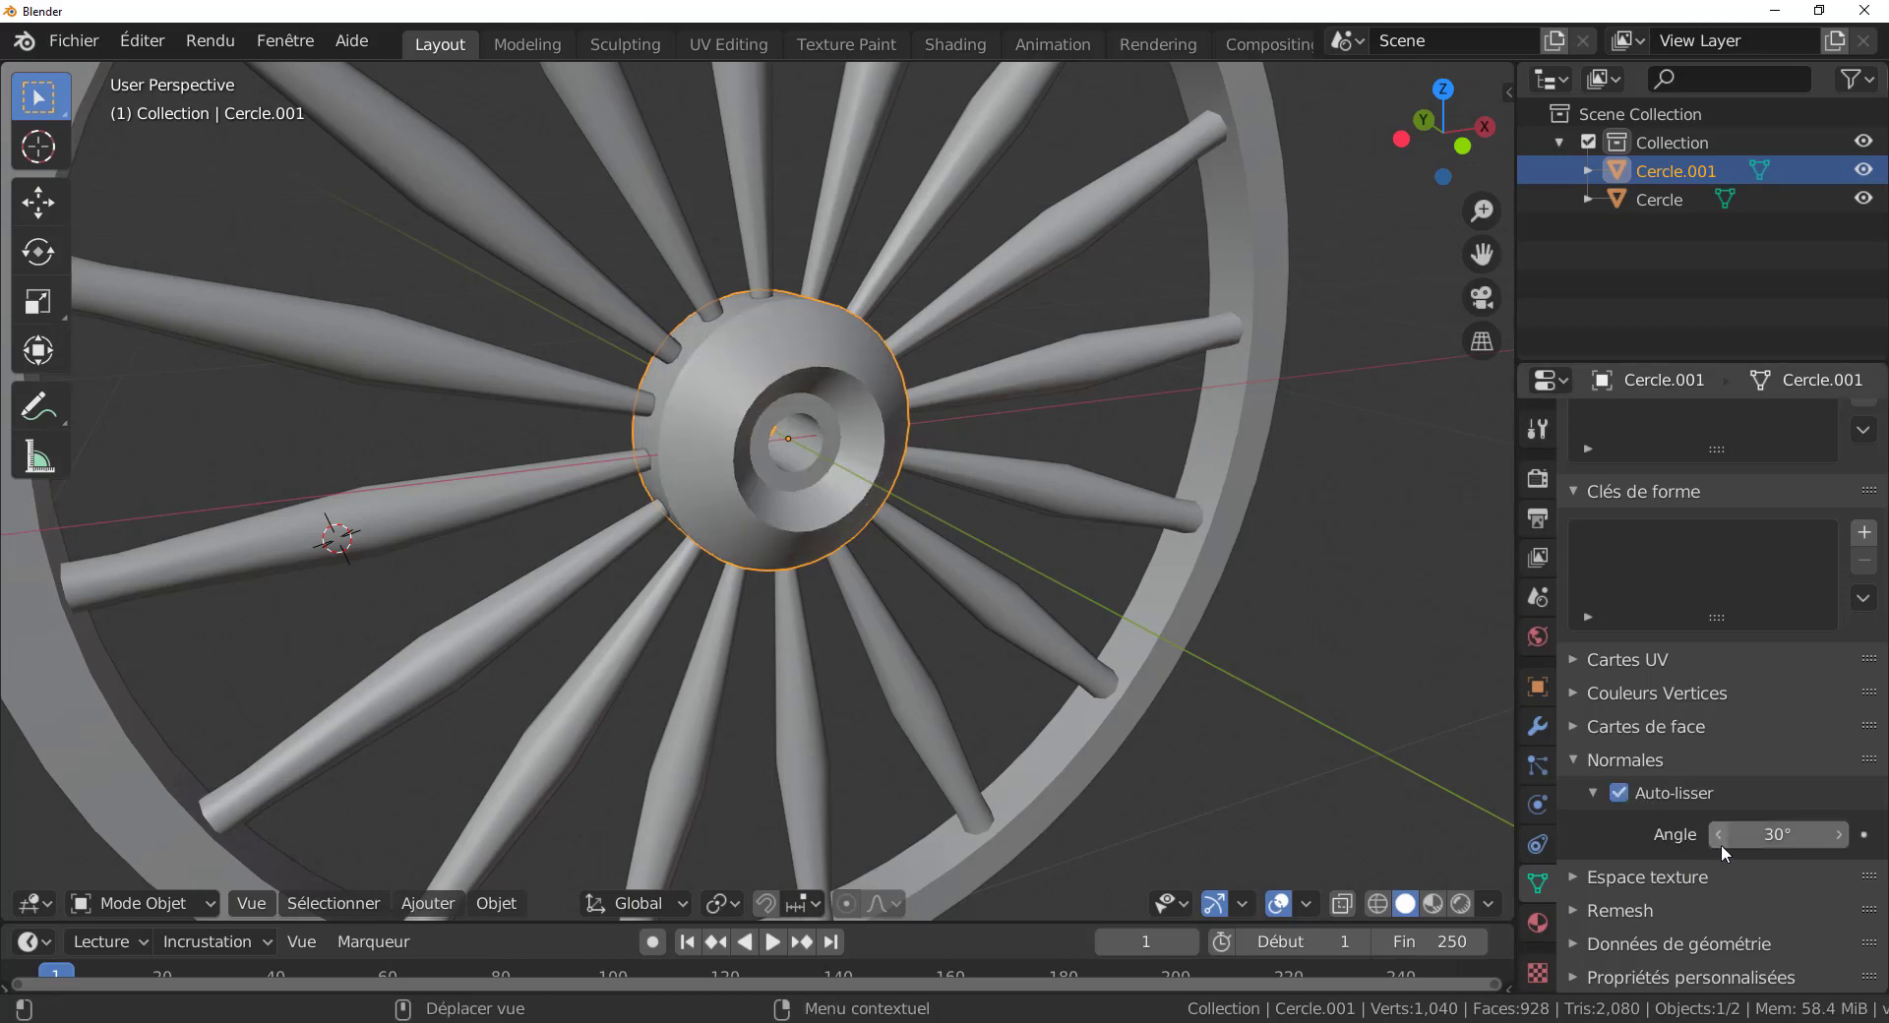
pyautogui.press('Tab')
pyautogui.press('Tab')
pyautogui.moveTo(1250, 720); pyautogui.dragTo(1194, 726, button='middle')
pyautogui.scroll(3, 787, 509)
pyautogui.scroll(1, 783, 500)
pyautogui.press('Tab')
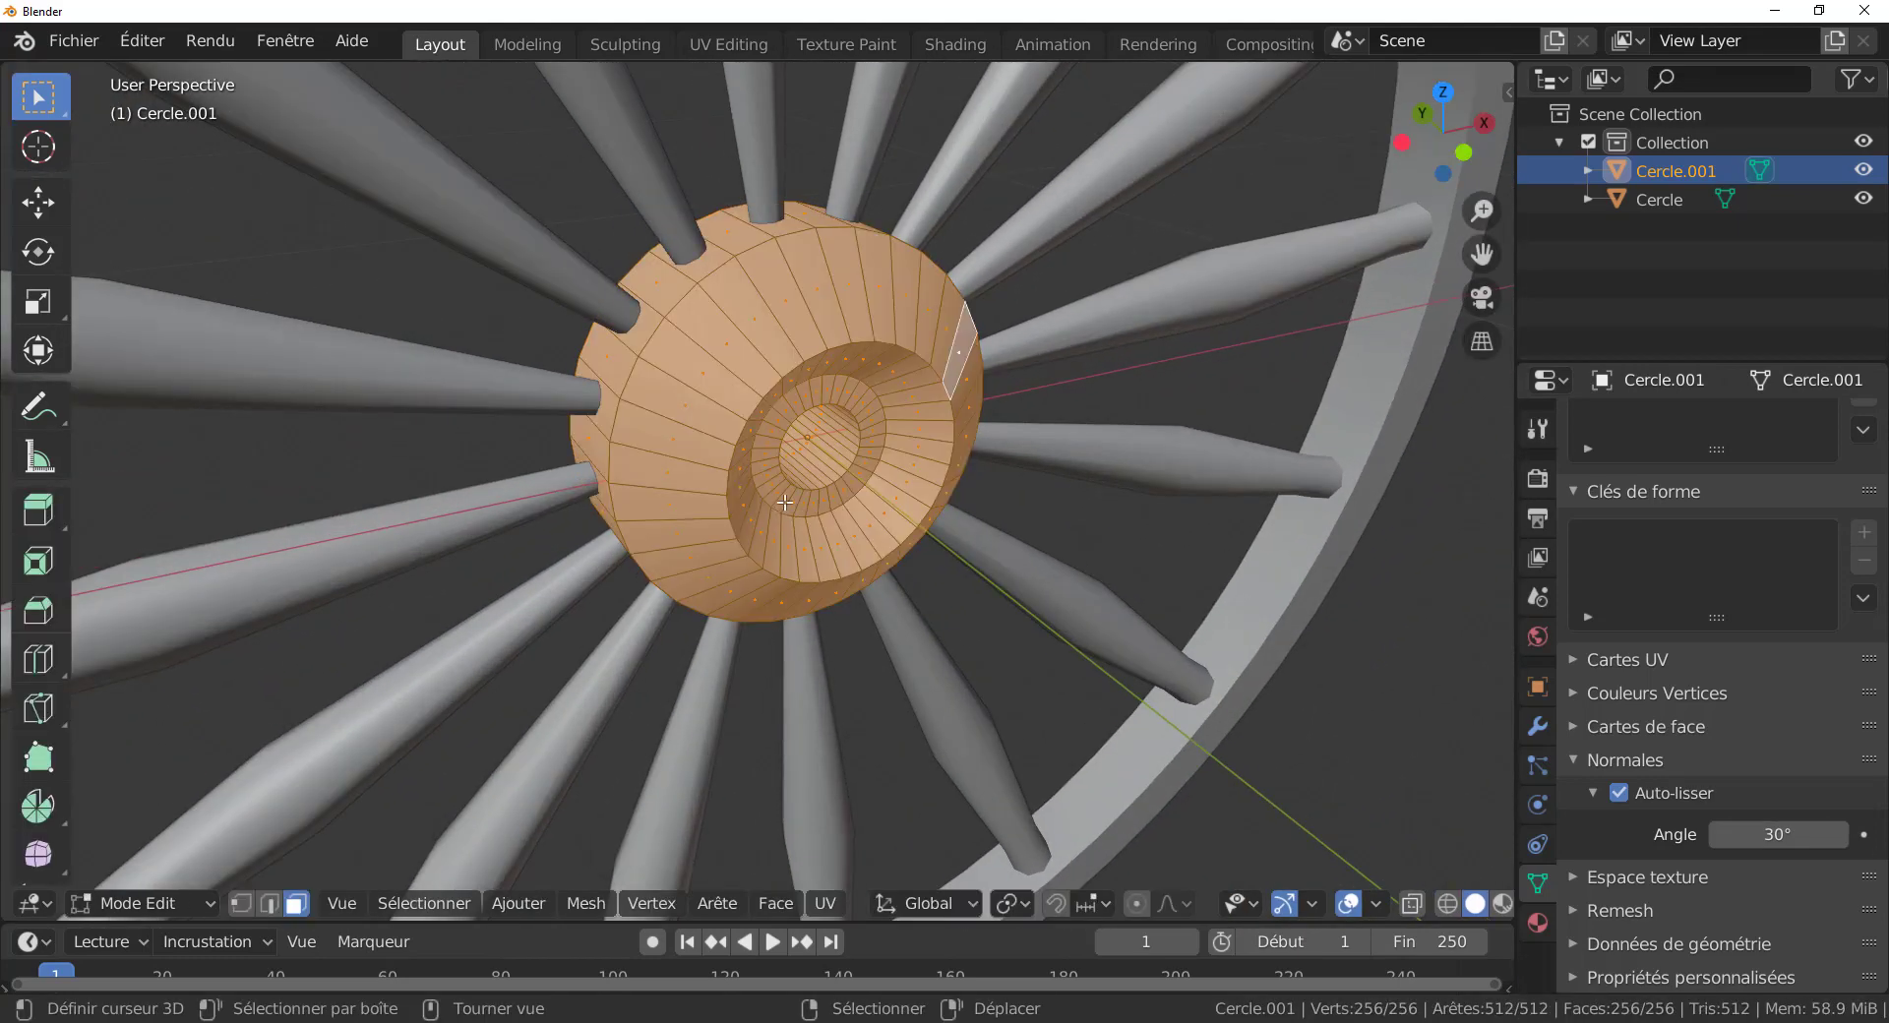
pyautogui.moveTo(864, 573); pyautogui.dragTo(788, 558, button='middle')
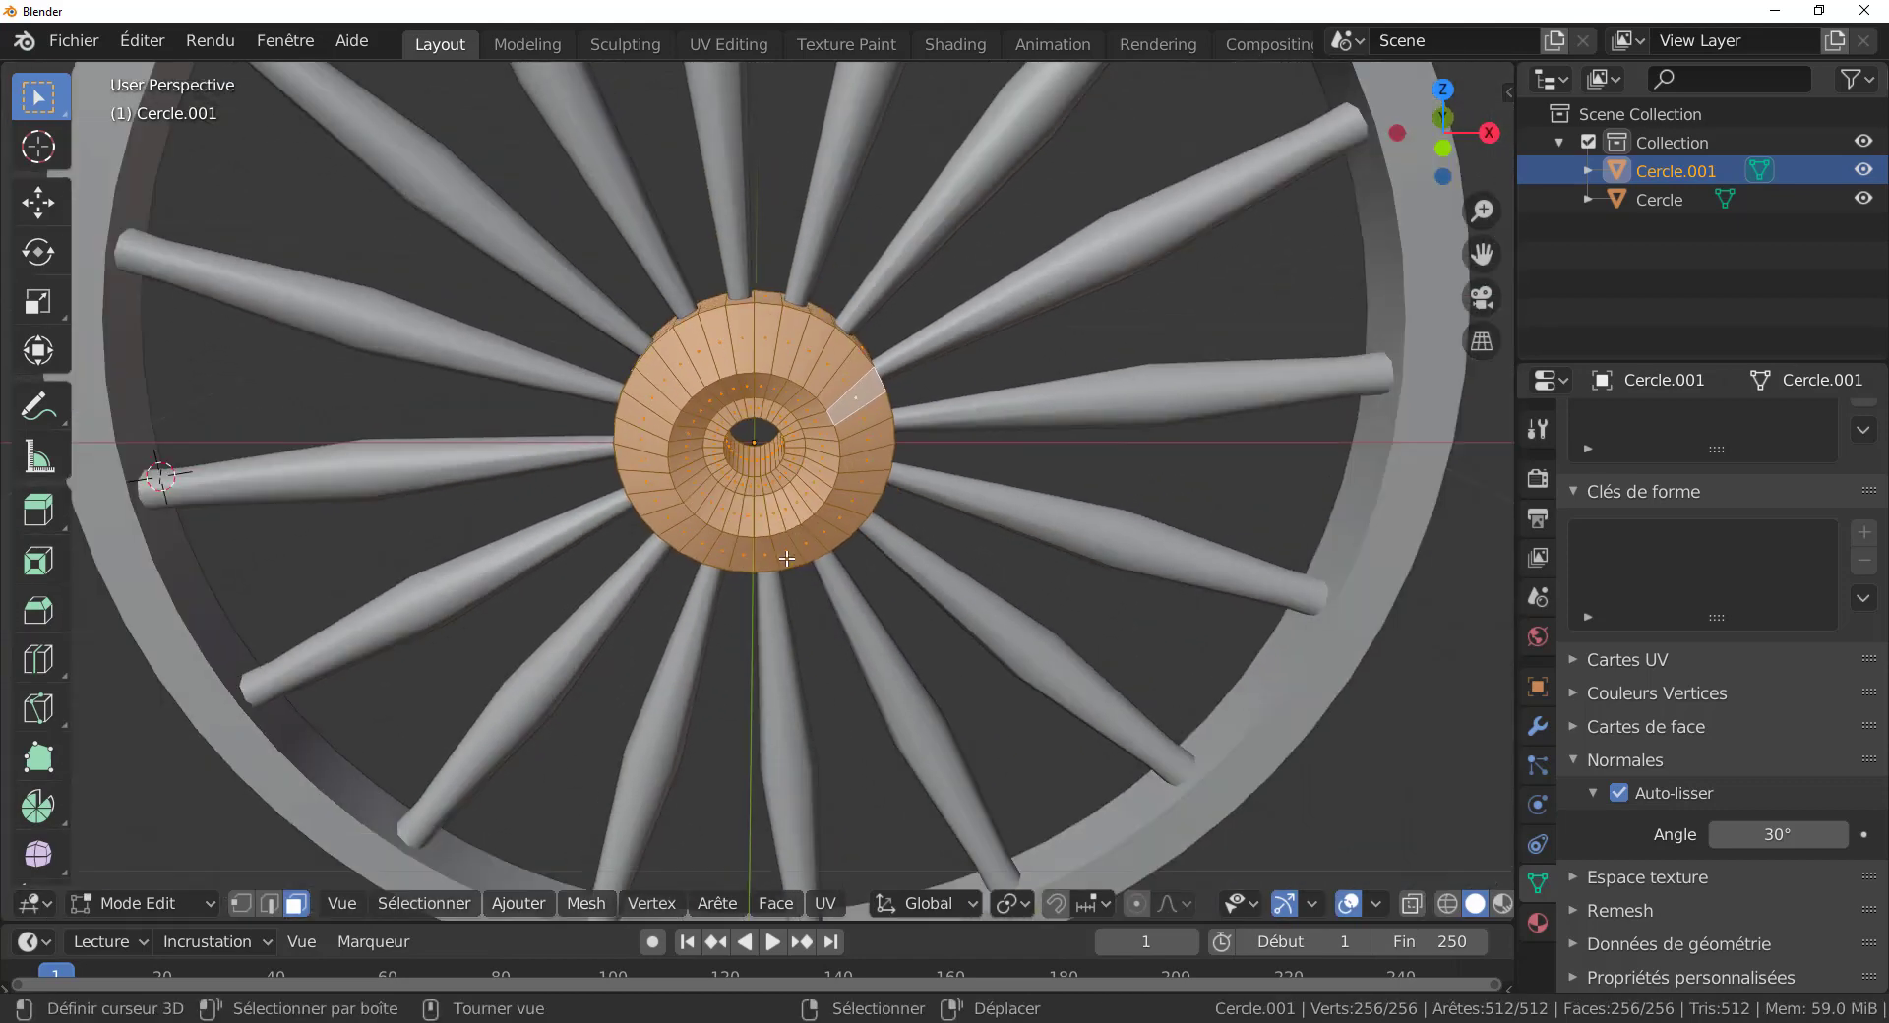
# From the front view, circle-select the inner-end vertices of all the spokes in the wheel object's vertex edit mode.
pyautogui.press('KP_1')
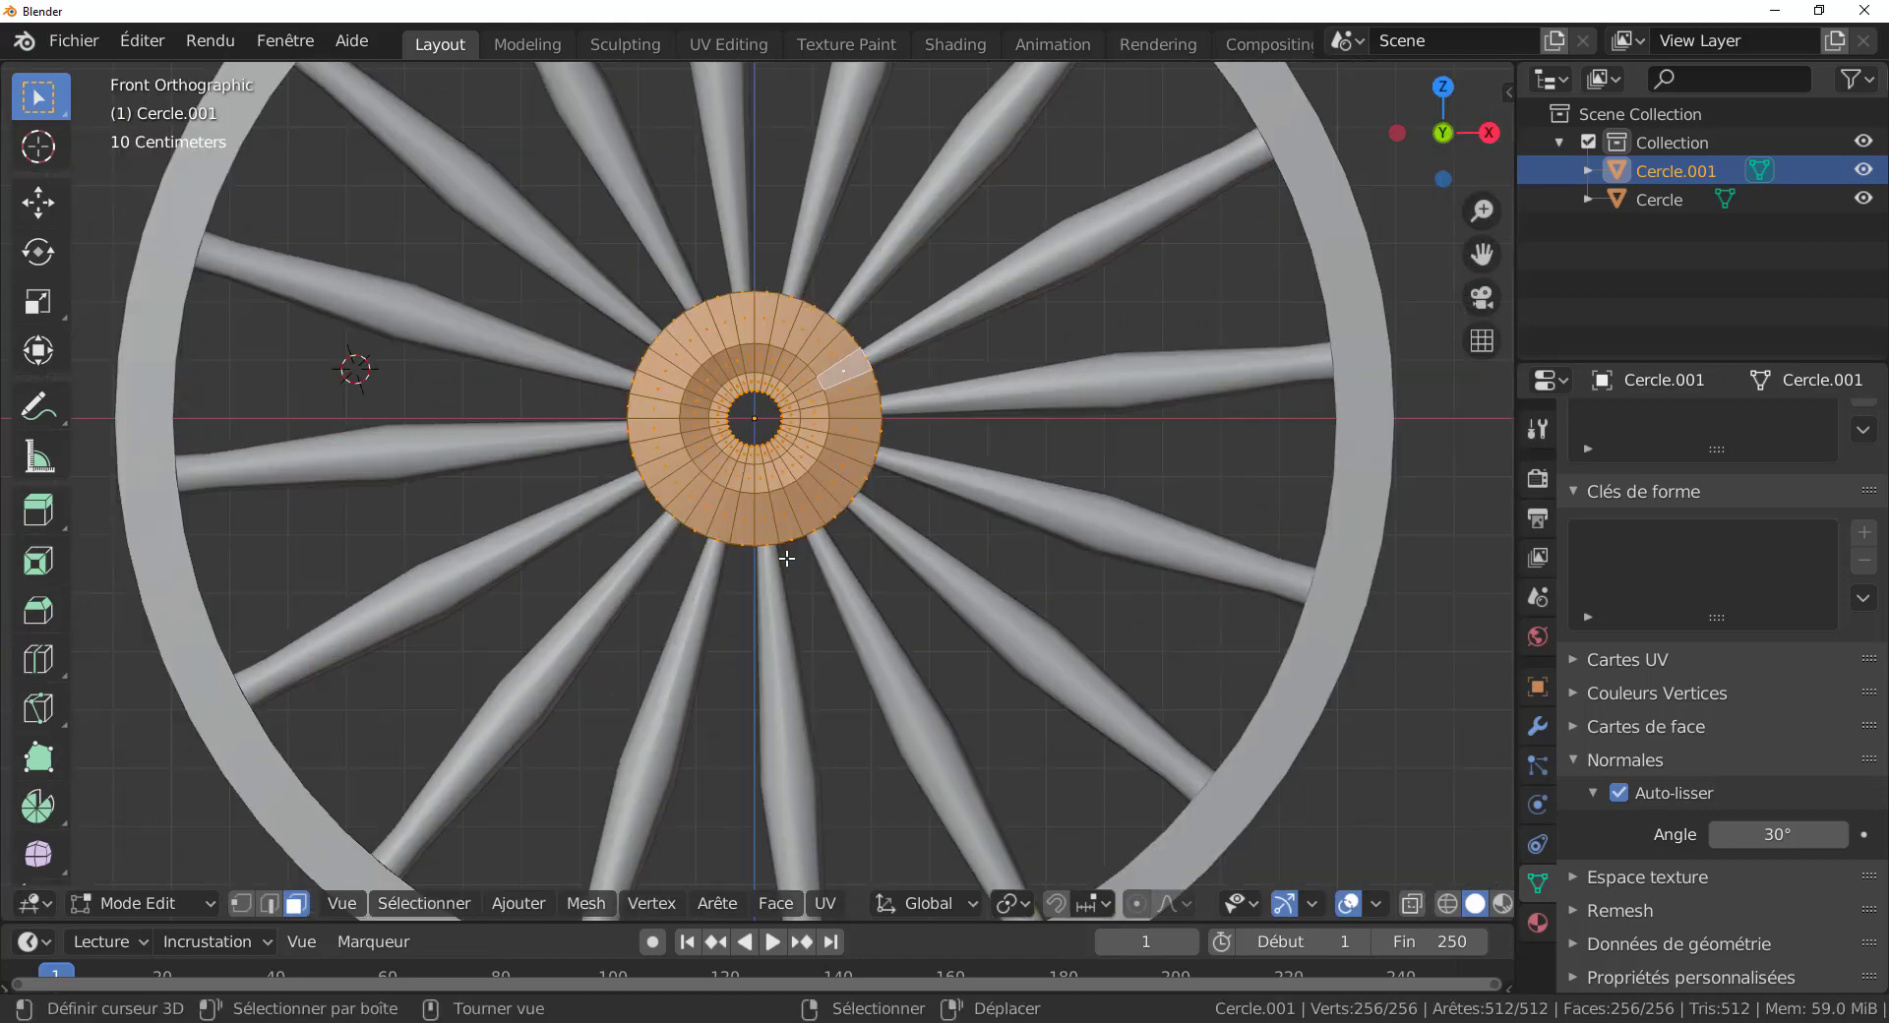
pyautogui.press('Tab')
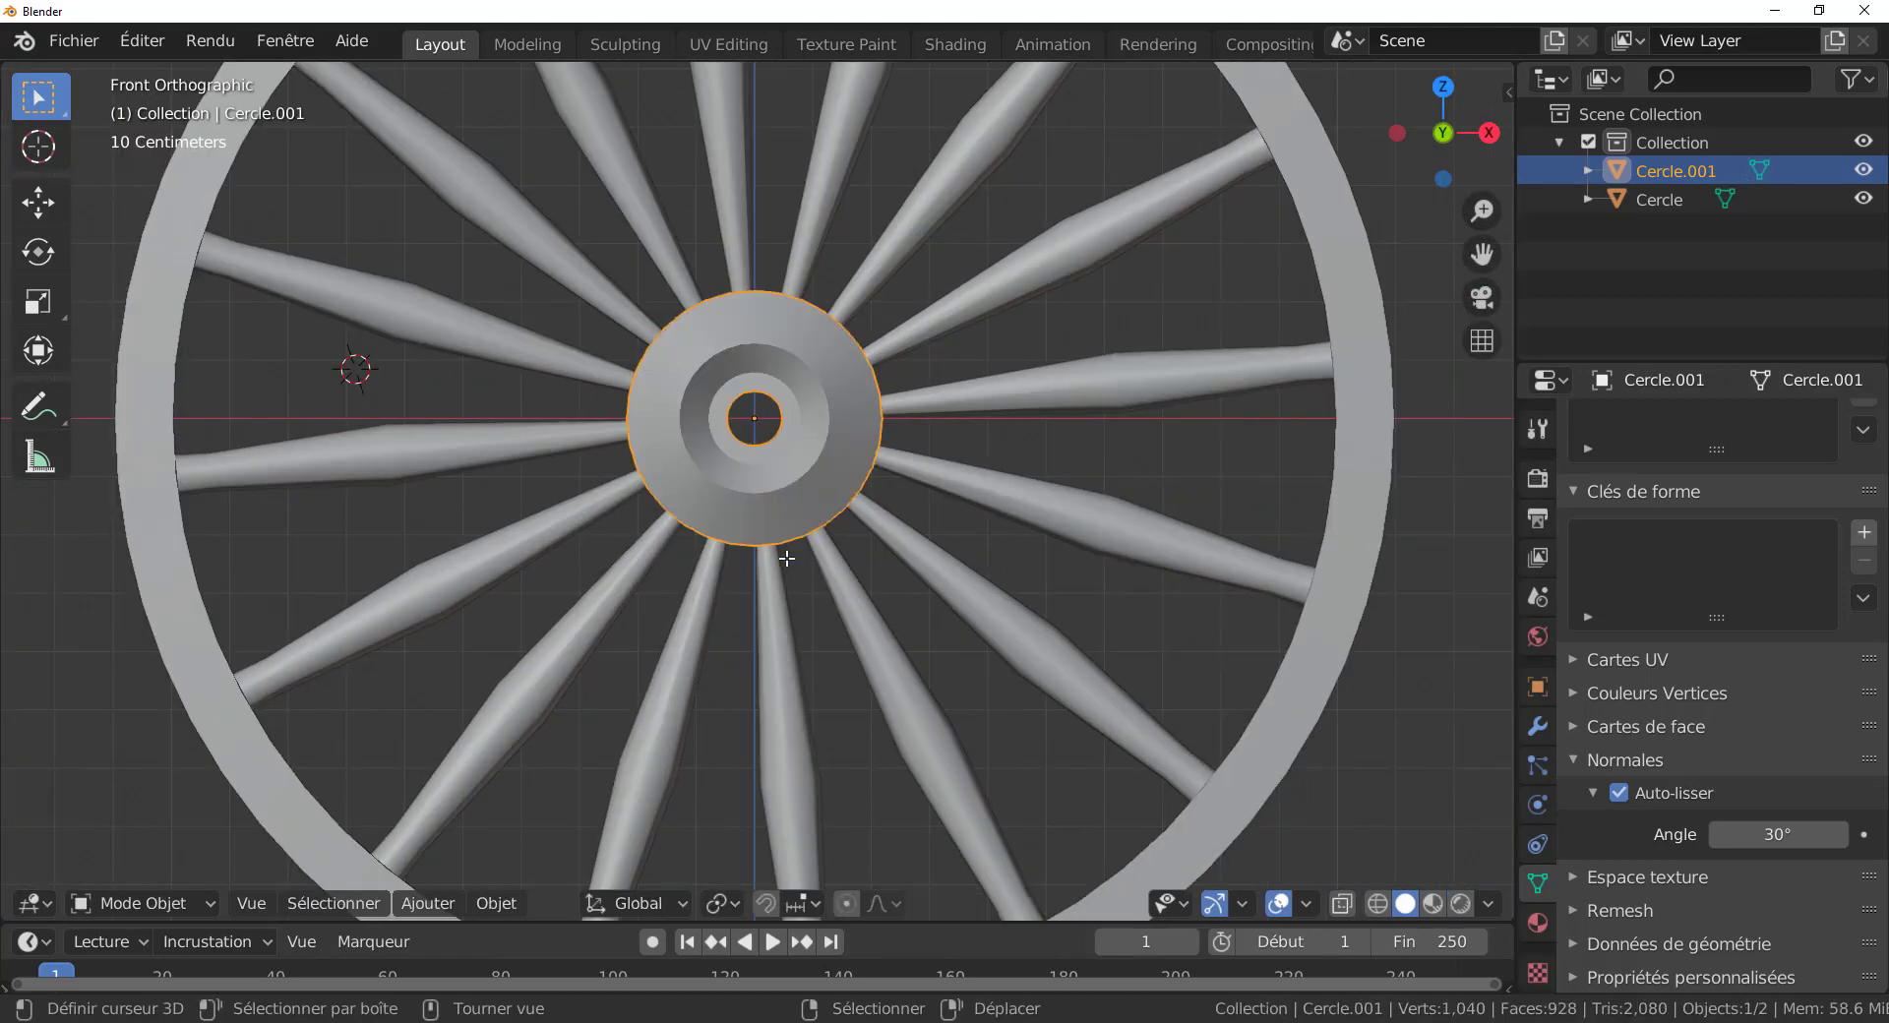
pyautogui.click(1014, 393)
pyautogui.press('Tab')
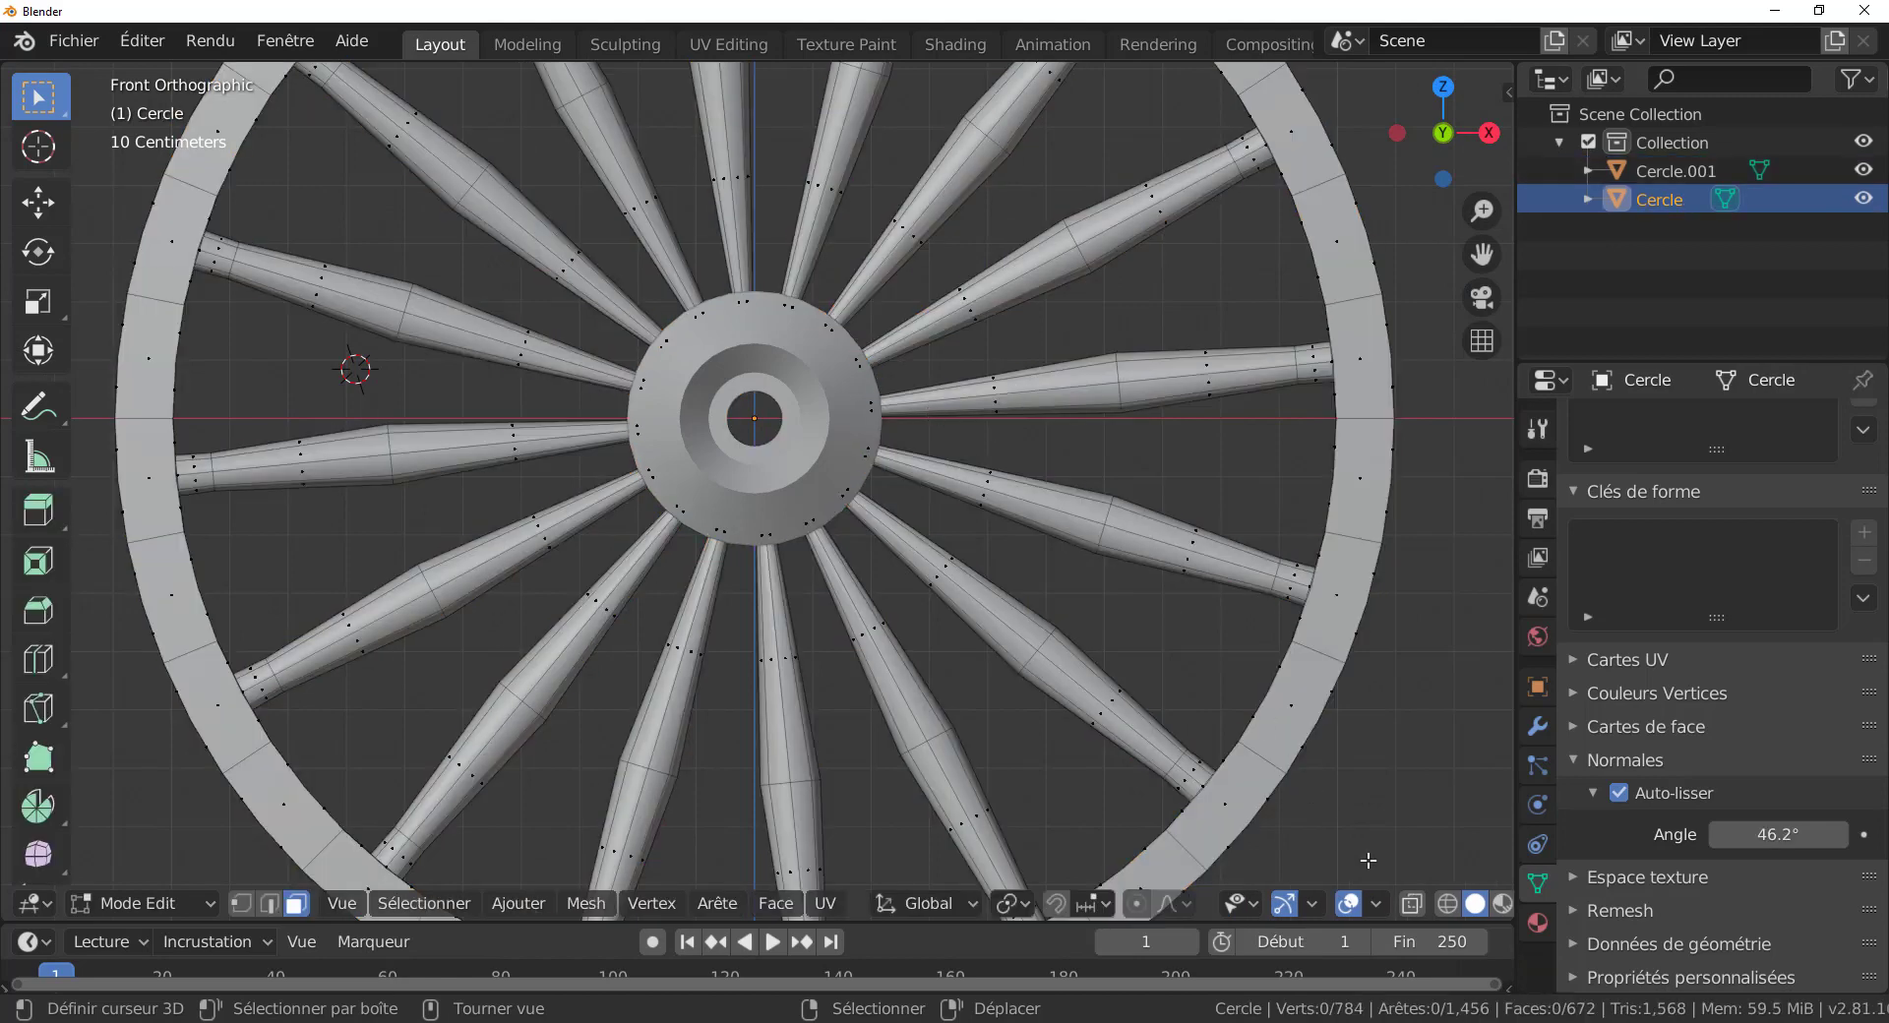
pyautogui.scroll(-2, 843, 579)
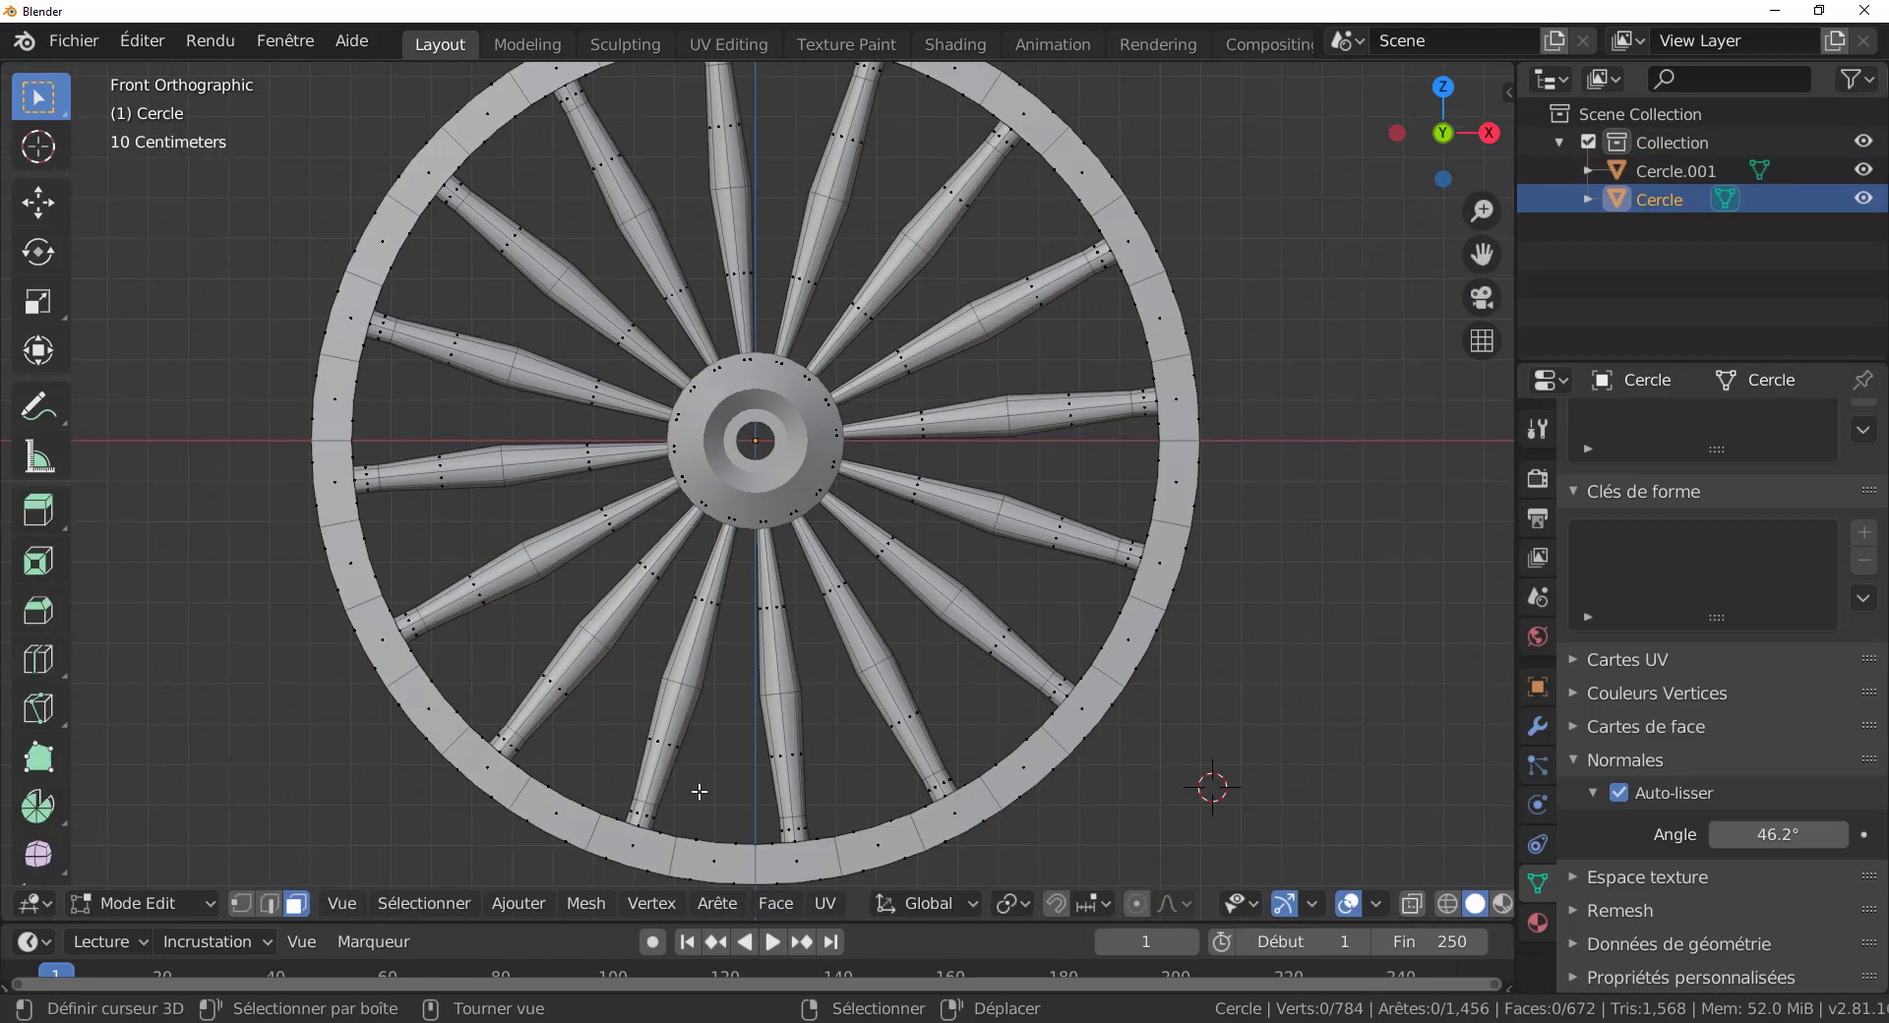
pyautogui.click(240, 903)
pyautogui.press('c')
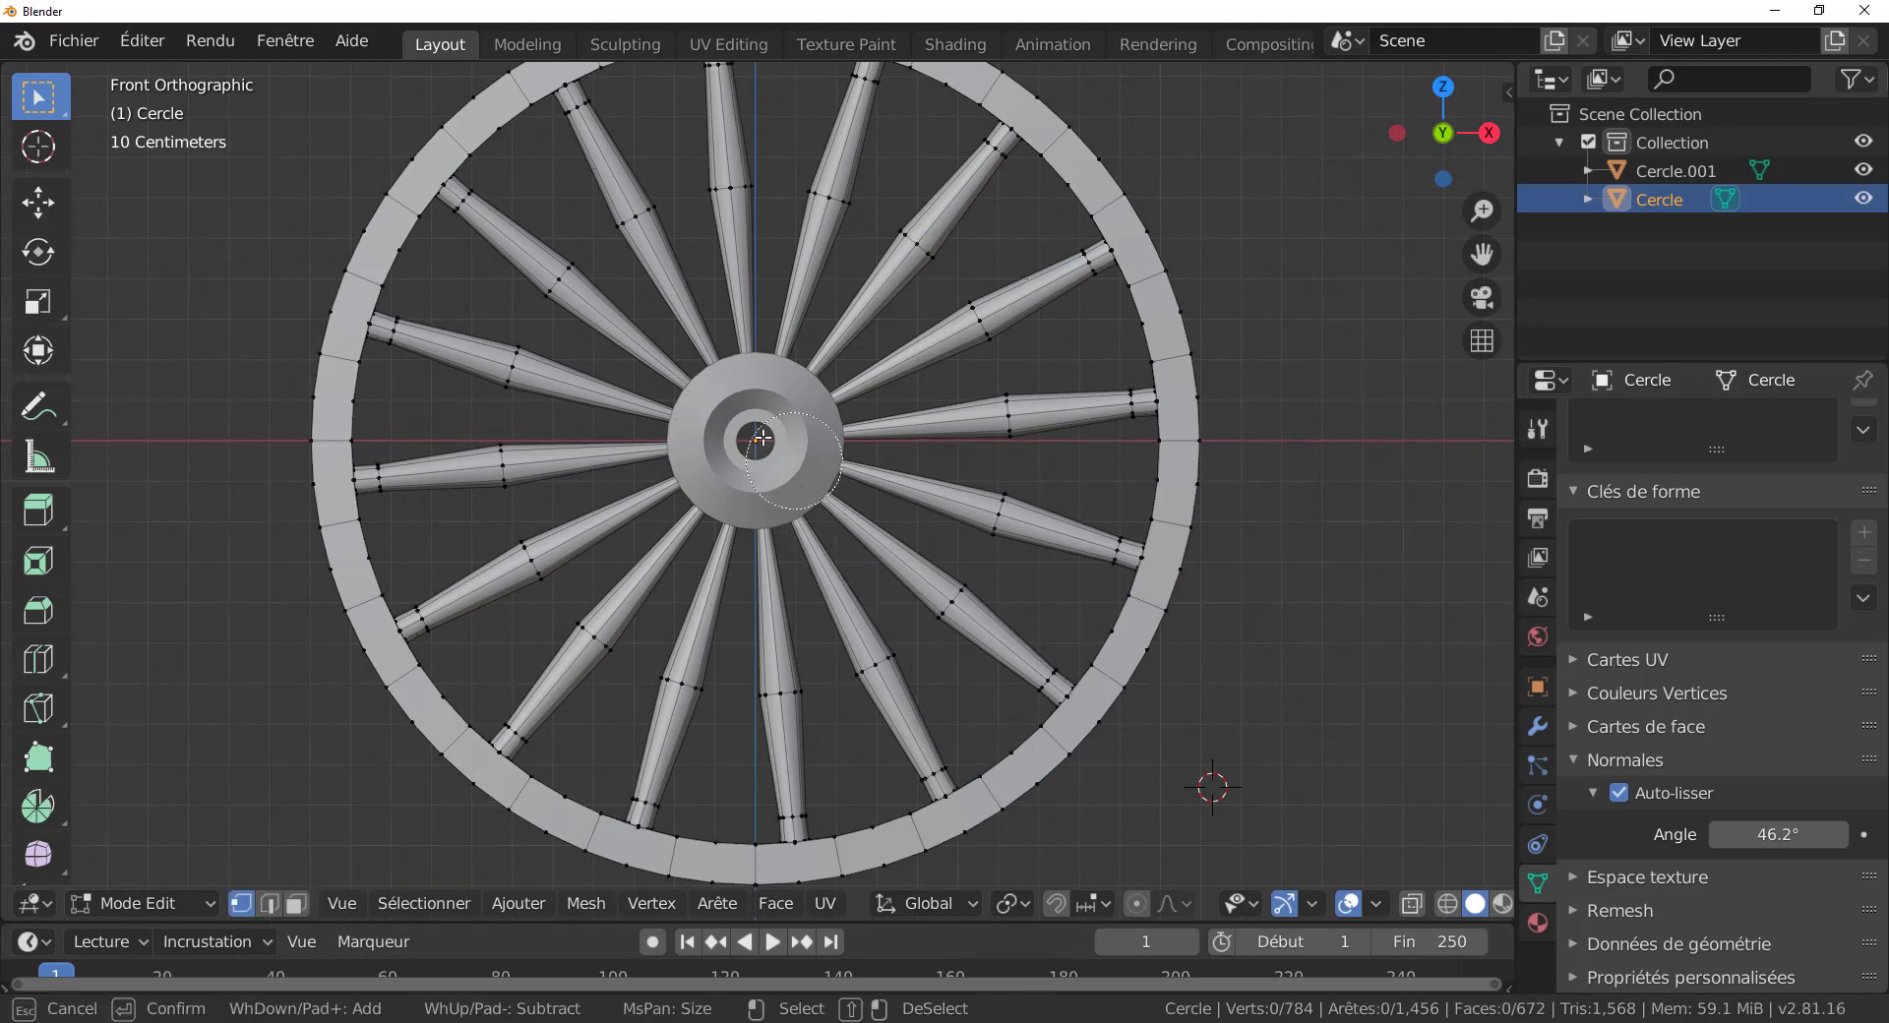
pyautogui.moveTo(763, 439)
pyautogui.mouseDown()
pyautogui.moveTo(703, 384)
pyautogui.moveTo(807, 389)
pyautogui.moveTo(792, 521)
pyautogui.moveTo(691, 404)
pyautogui.mouseUp()
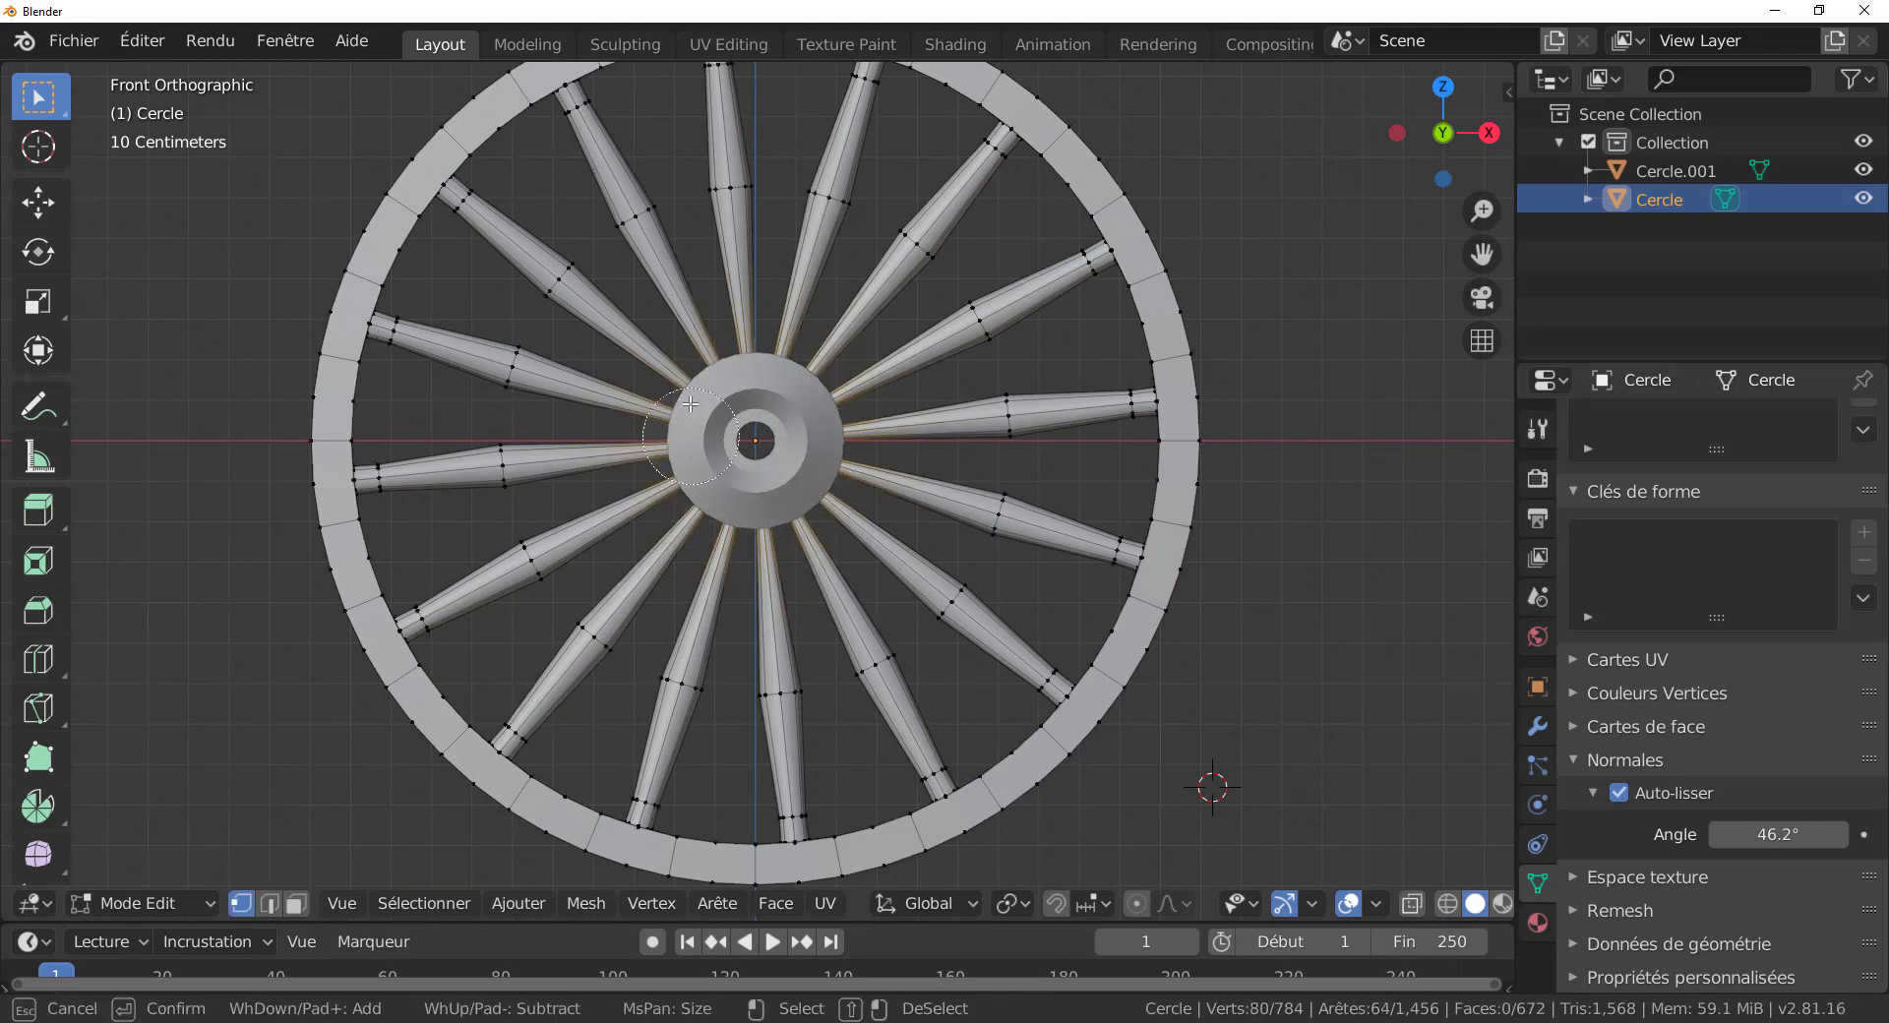
pyautogui.press('Escape')
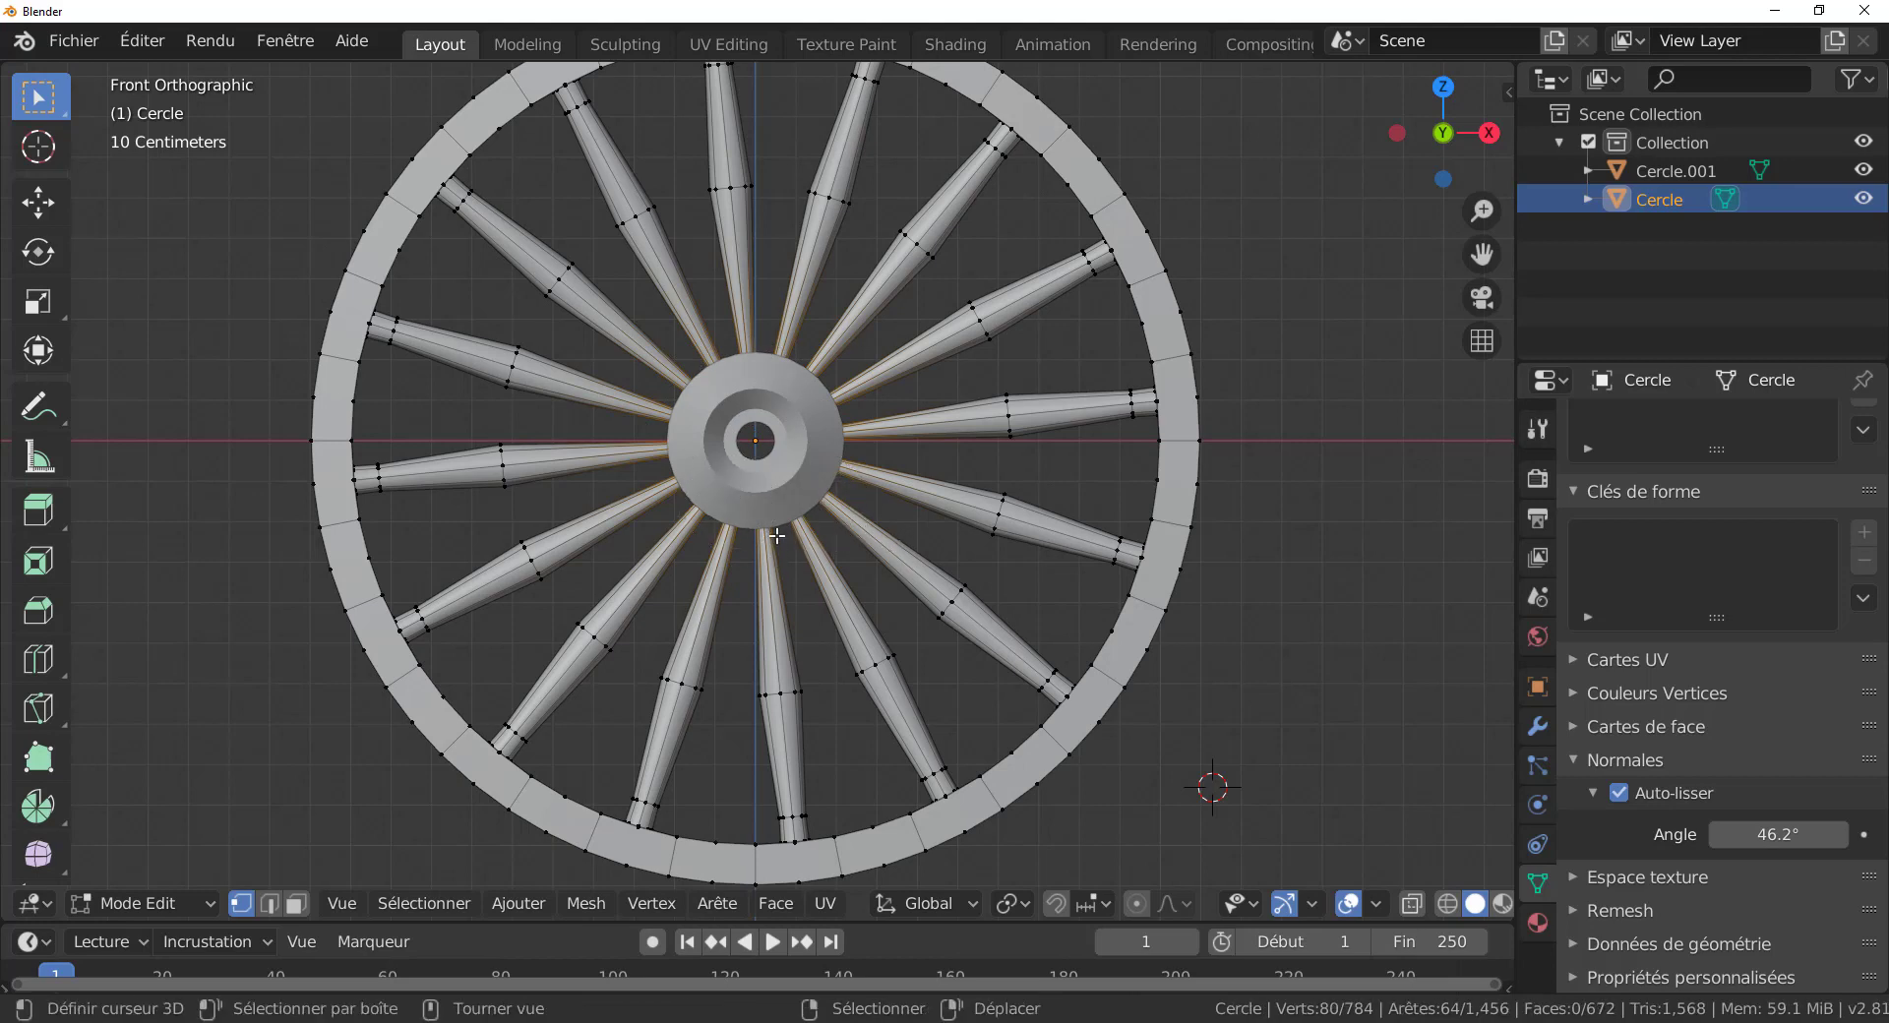
# Temporarily hide the hub to examine the selected inner-end vertices of the spokes, and reveal it again in Object Mode.
pyautogui.press('Tab')
pyautogui.click(782, 470)
pyautogui.press('h')
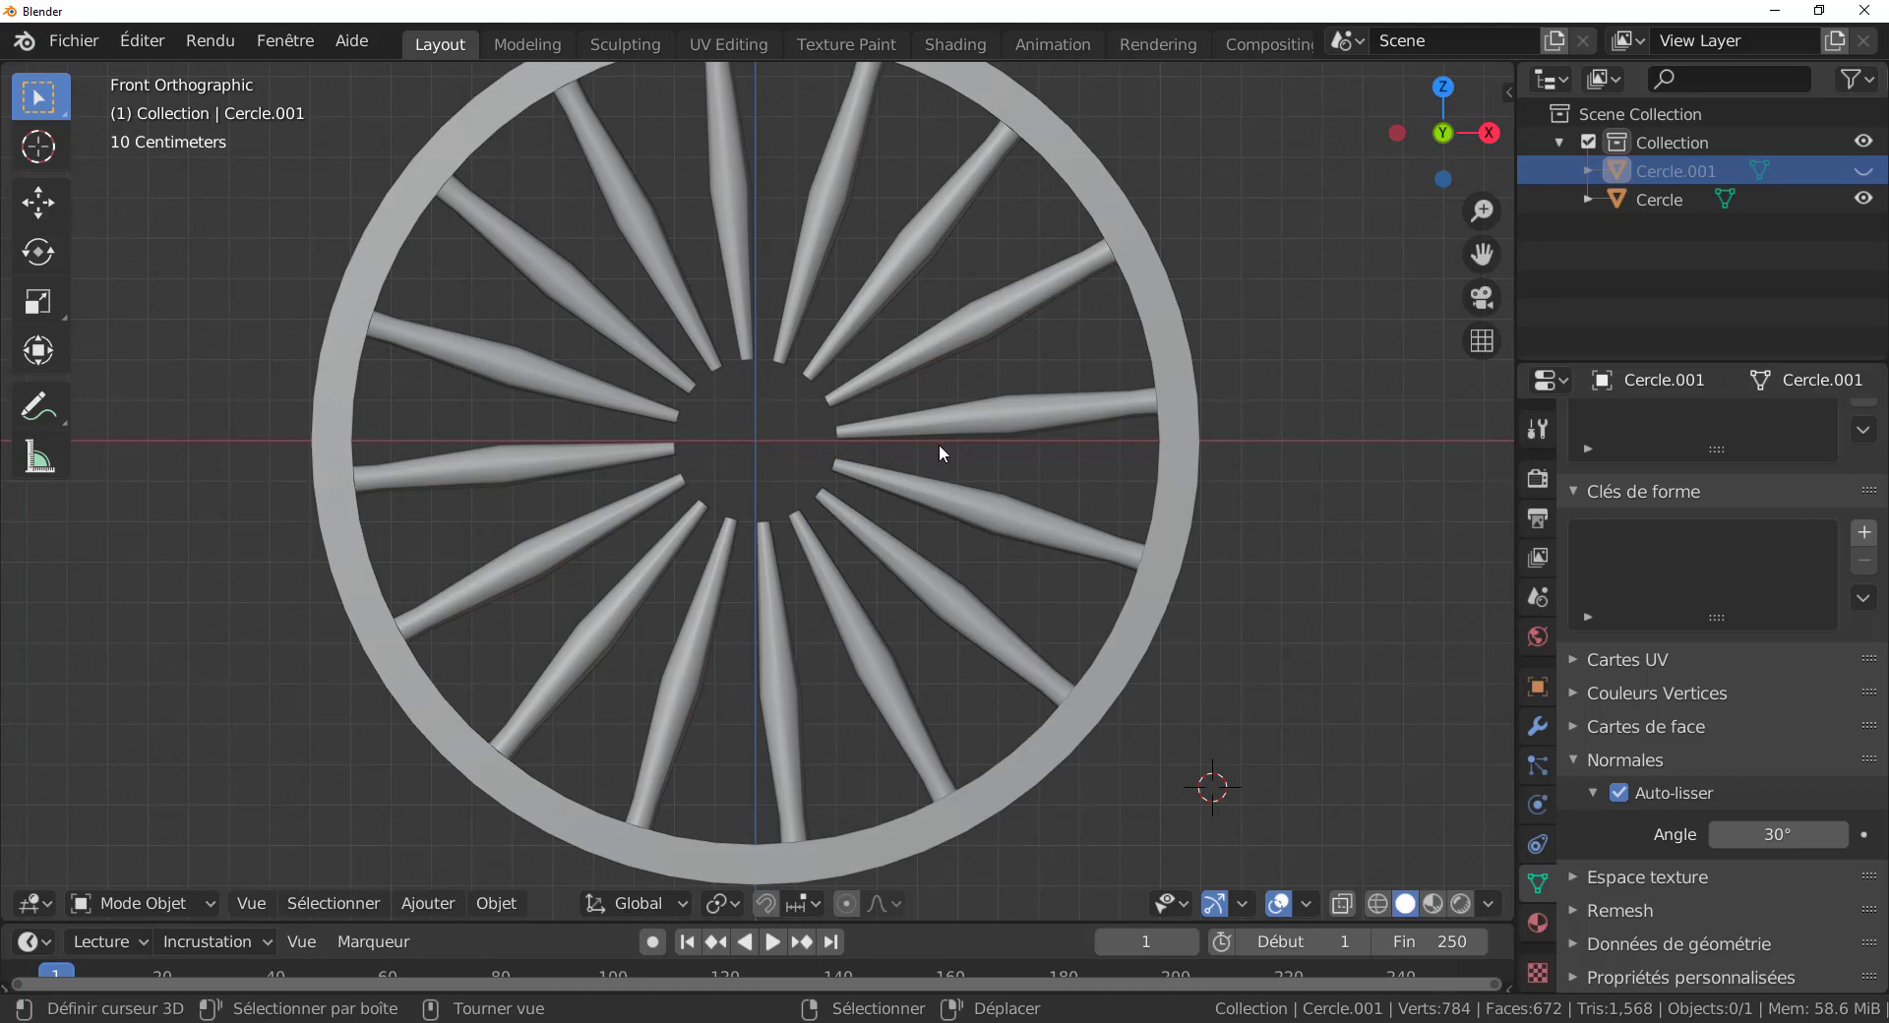
pyautogui.click(937, 477)
pyautogui.press('Tab')
pyautogui.scroll(1, 889, 531)
pyautogui.scroll(1, 887, 531)
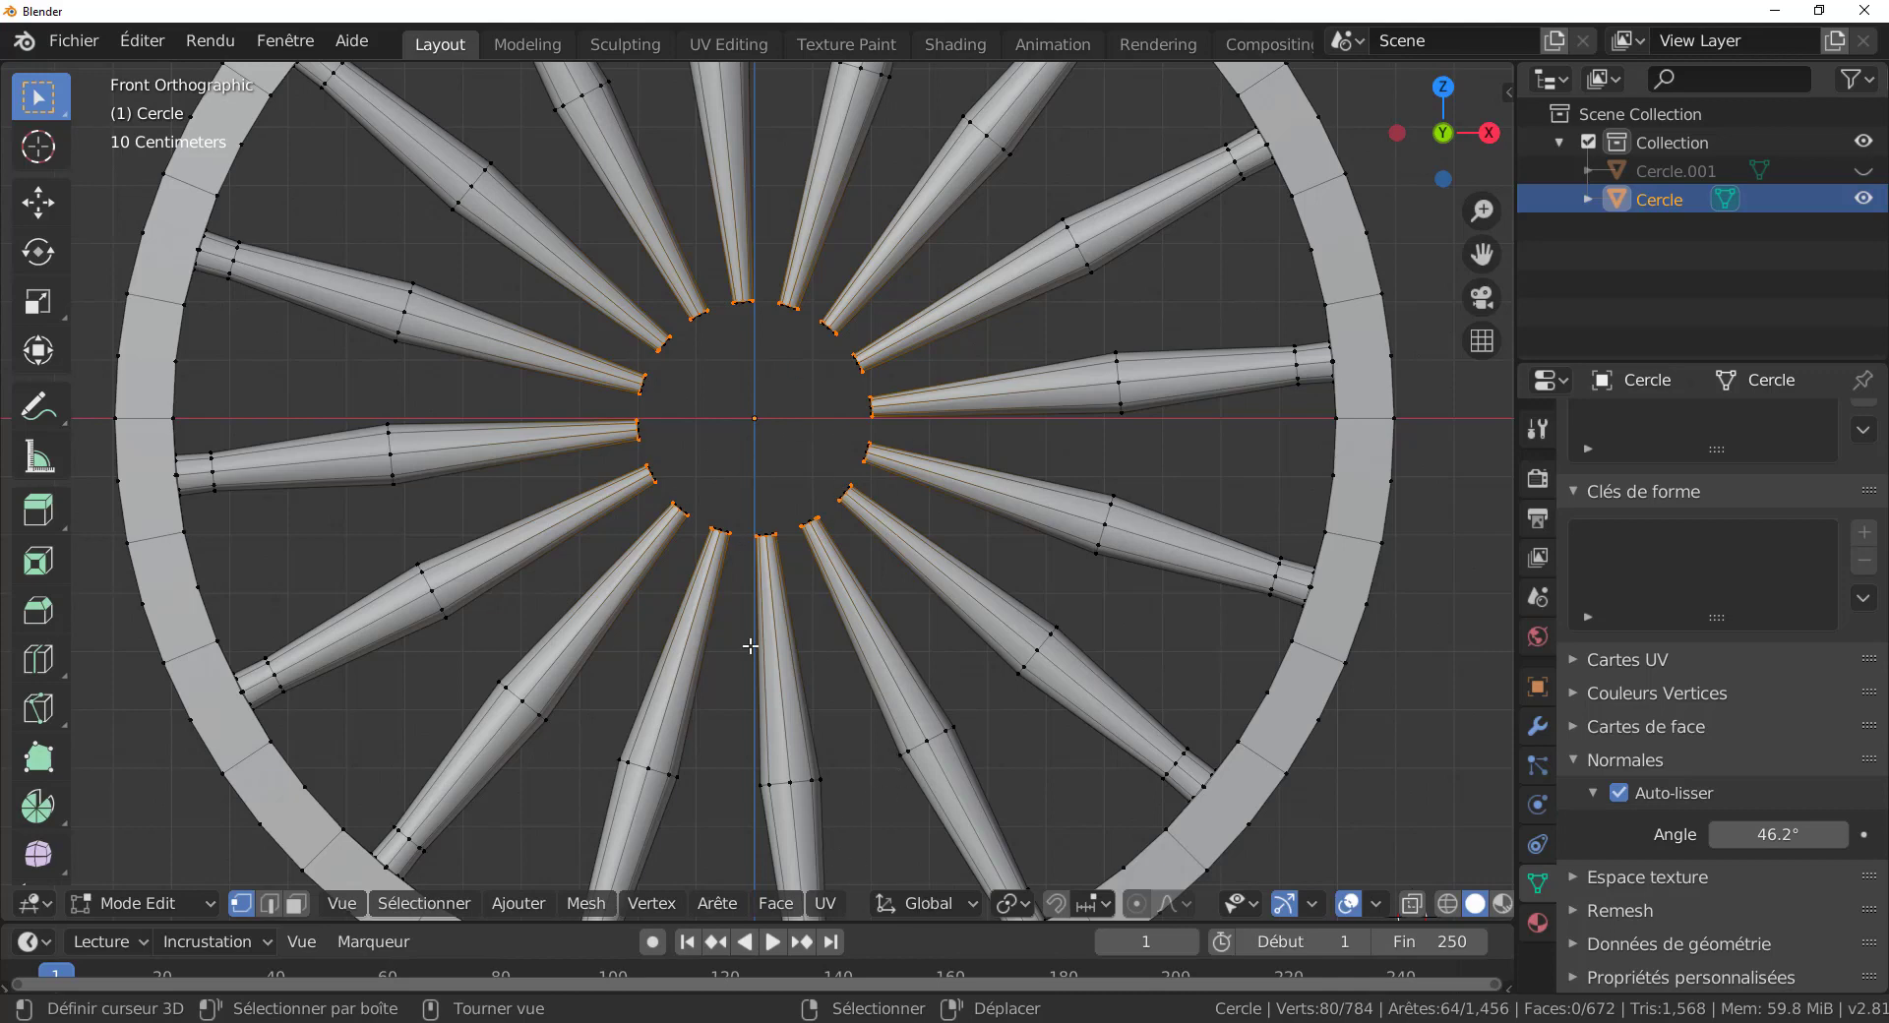
pyautogui.scroll(-1, 739, 640)
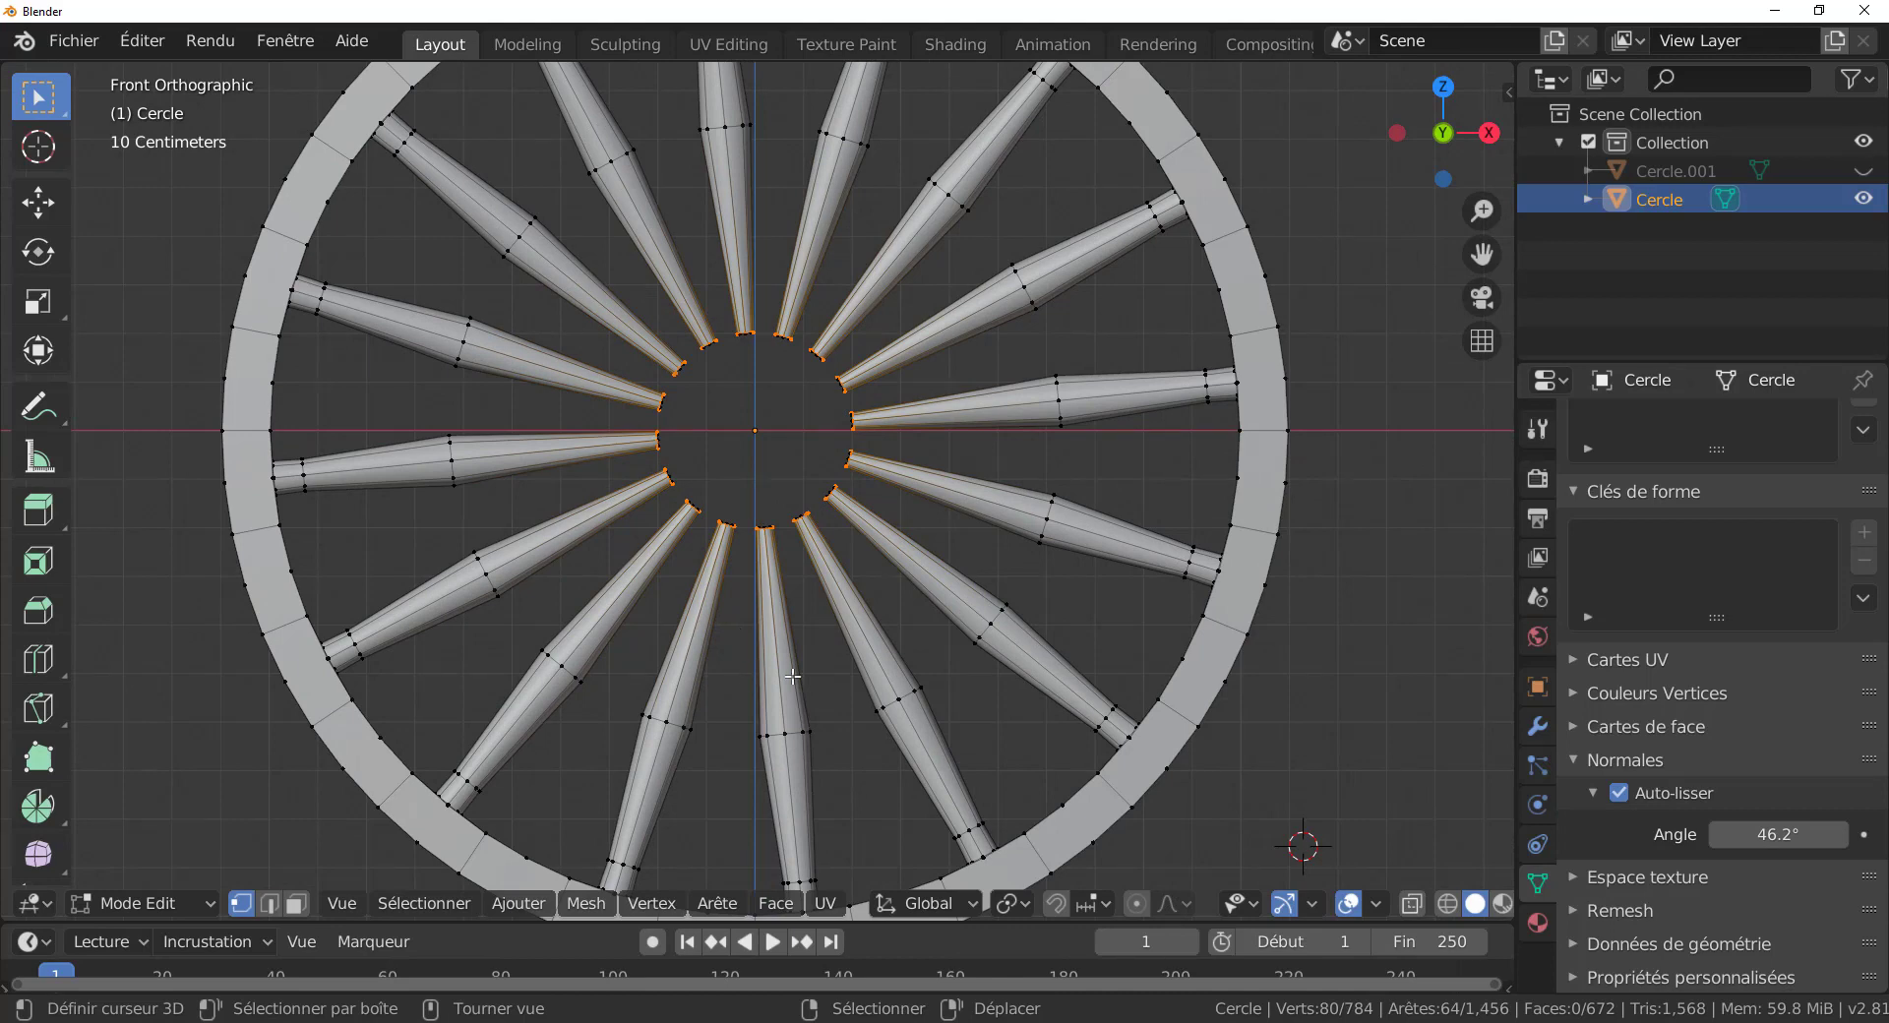
pyautogui.press('Tab')
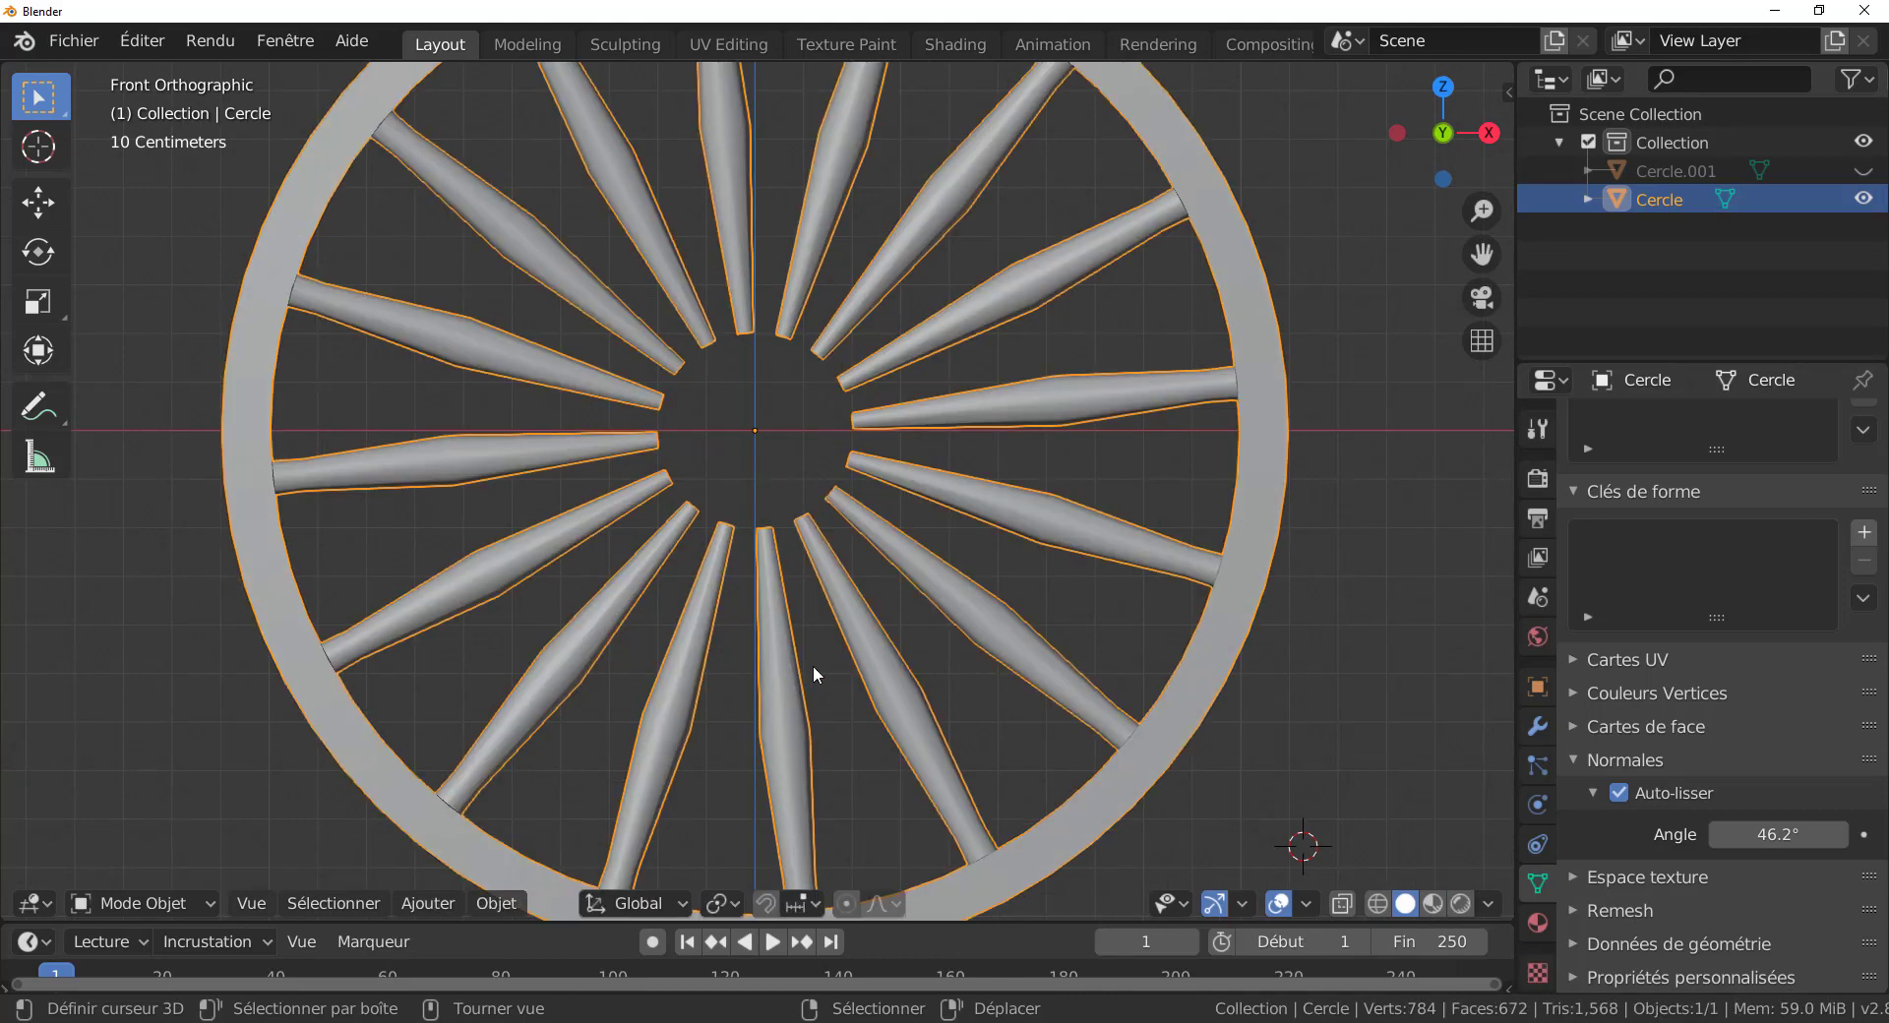
pyautogui.hotkey('alt', 'h')
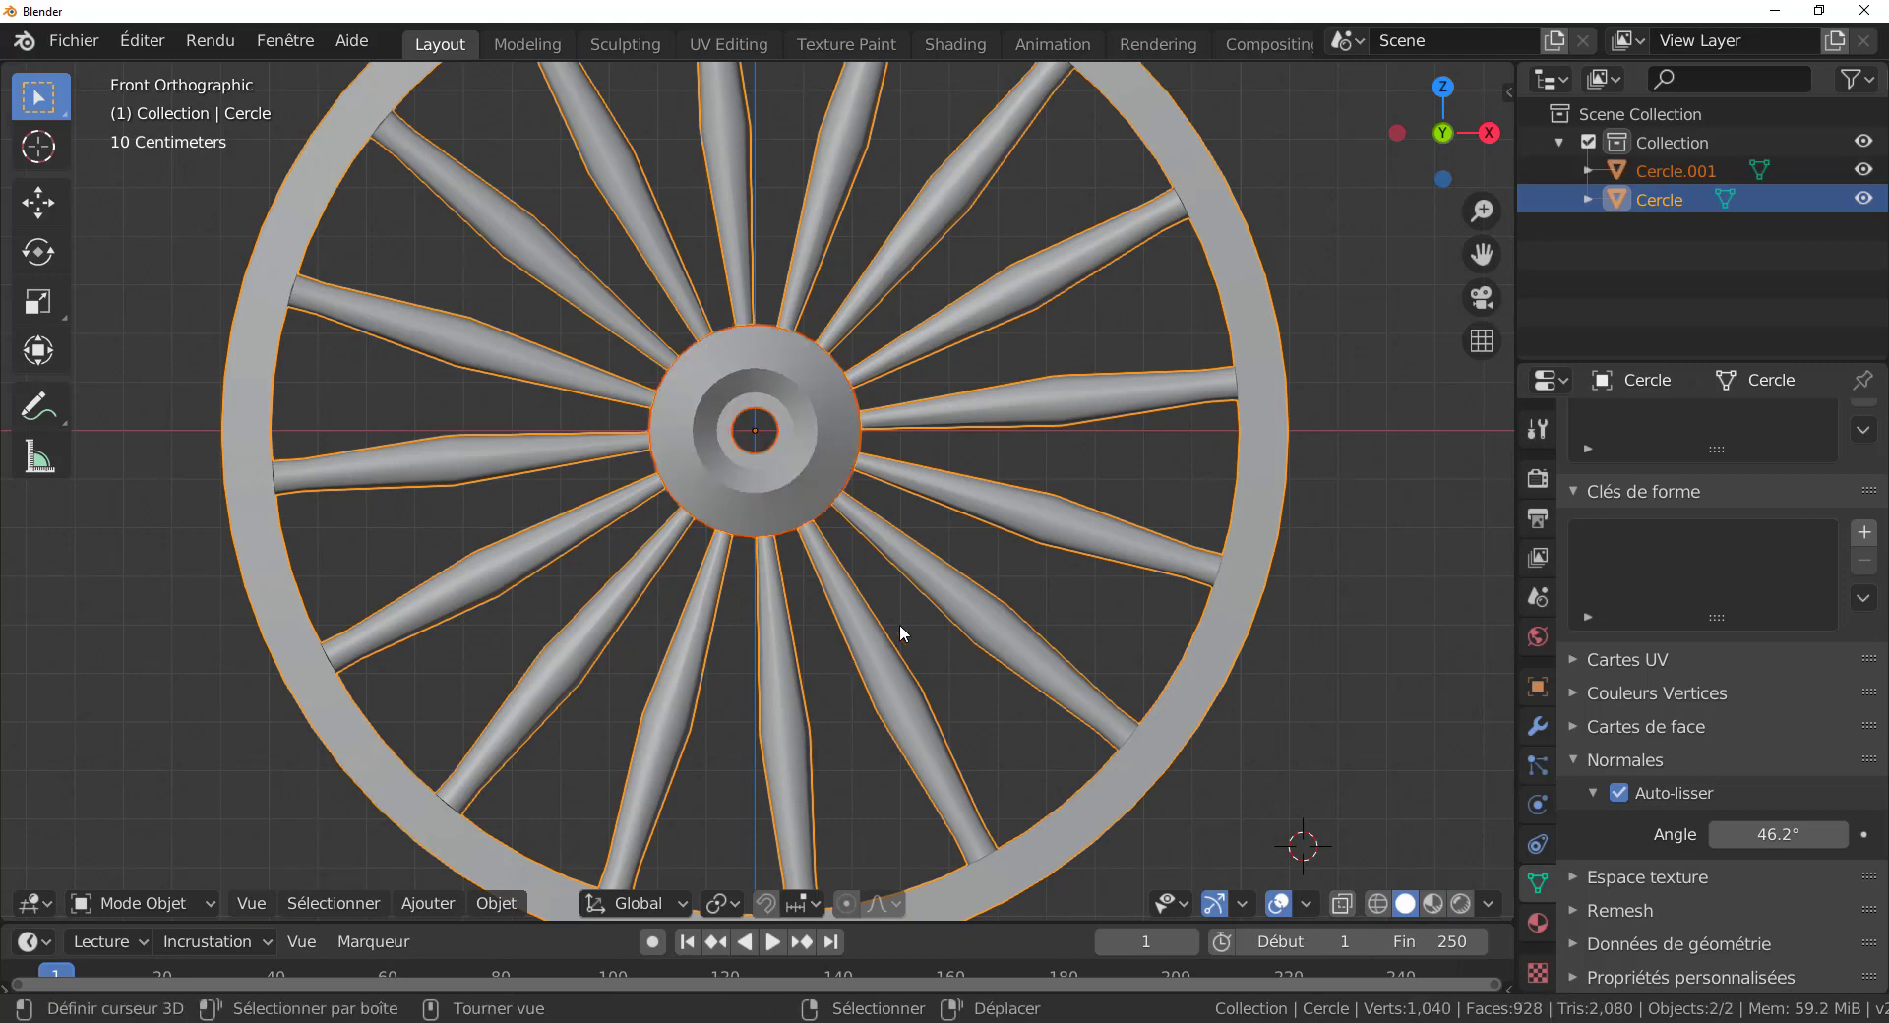
# In the wheel's Edit Mode, set the transform pivot point to Barycentre and turn on X-ray display.
pyautogui.click(929, 598)
pyautogui.press('Tab')
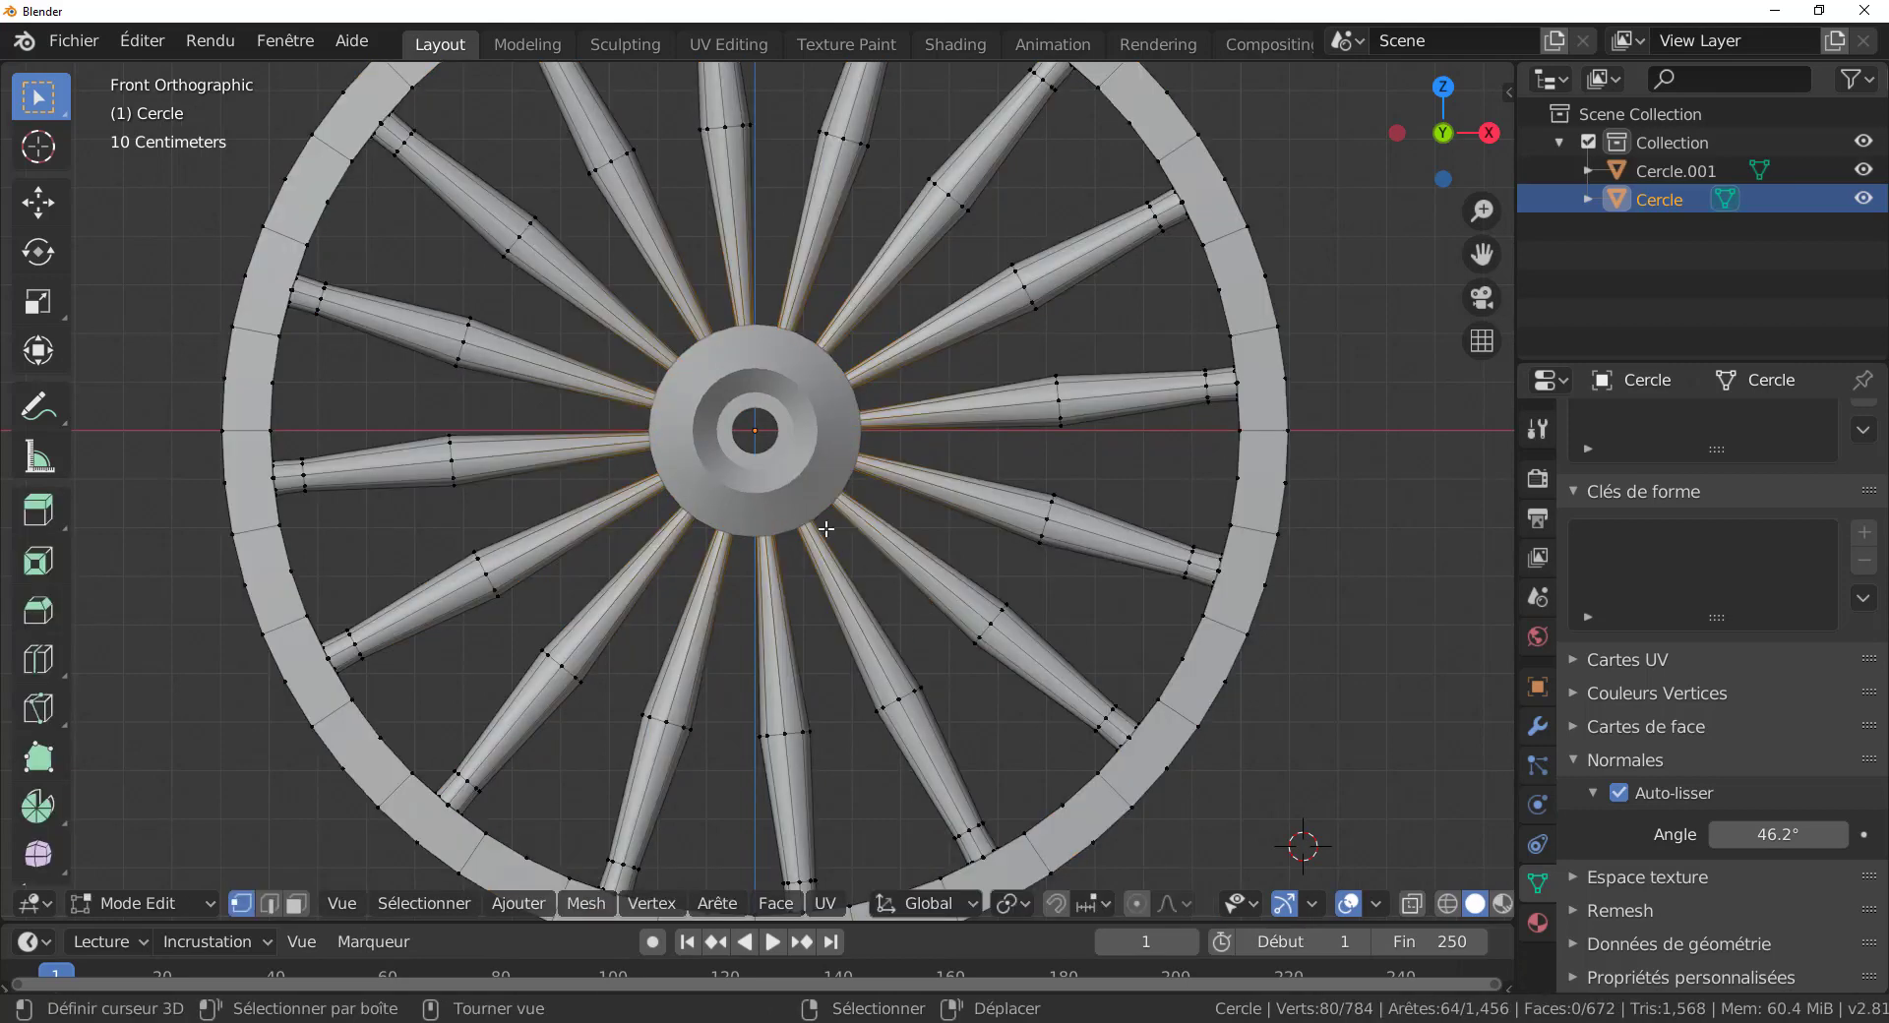
pyautogui.click(1013, 903)
pyautogui.click(1035, 777)
pyautogui.click(1412, 906)
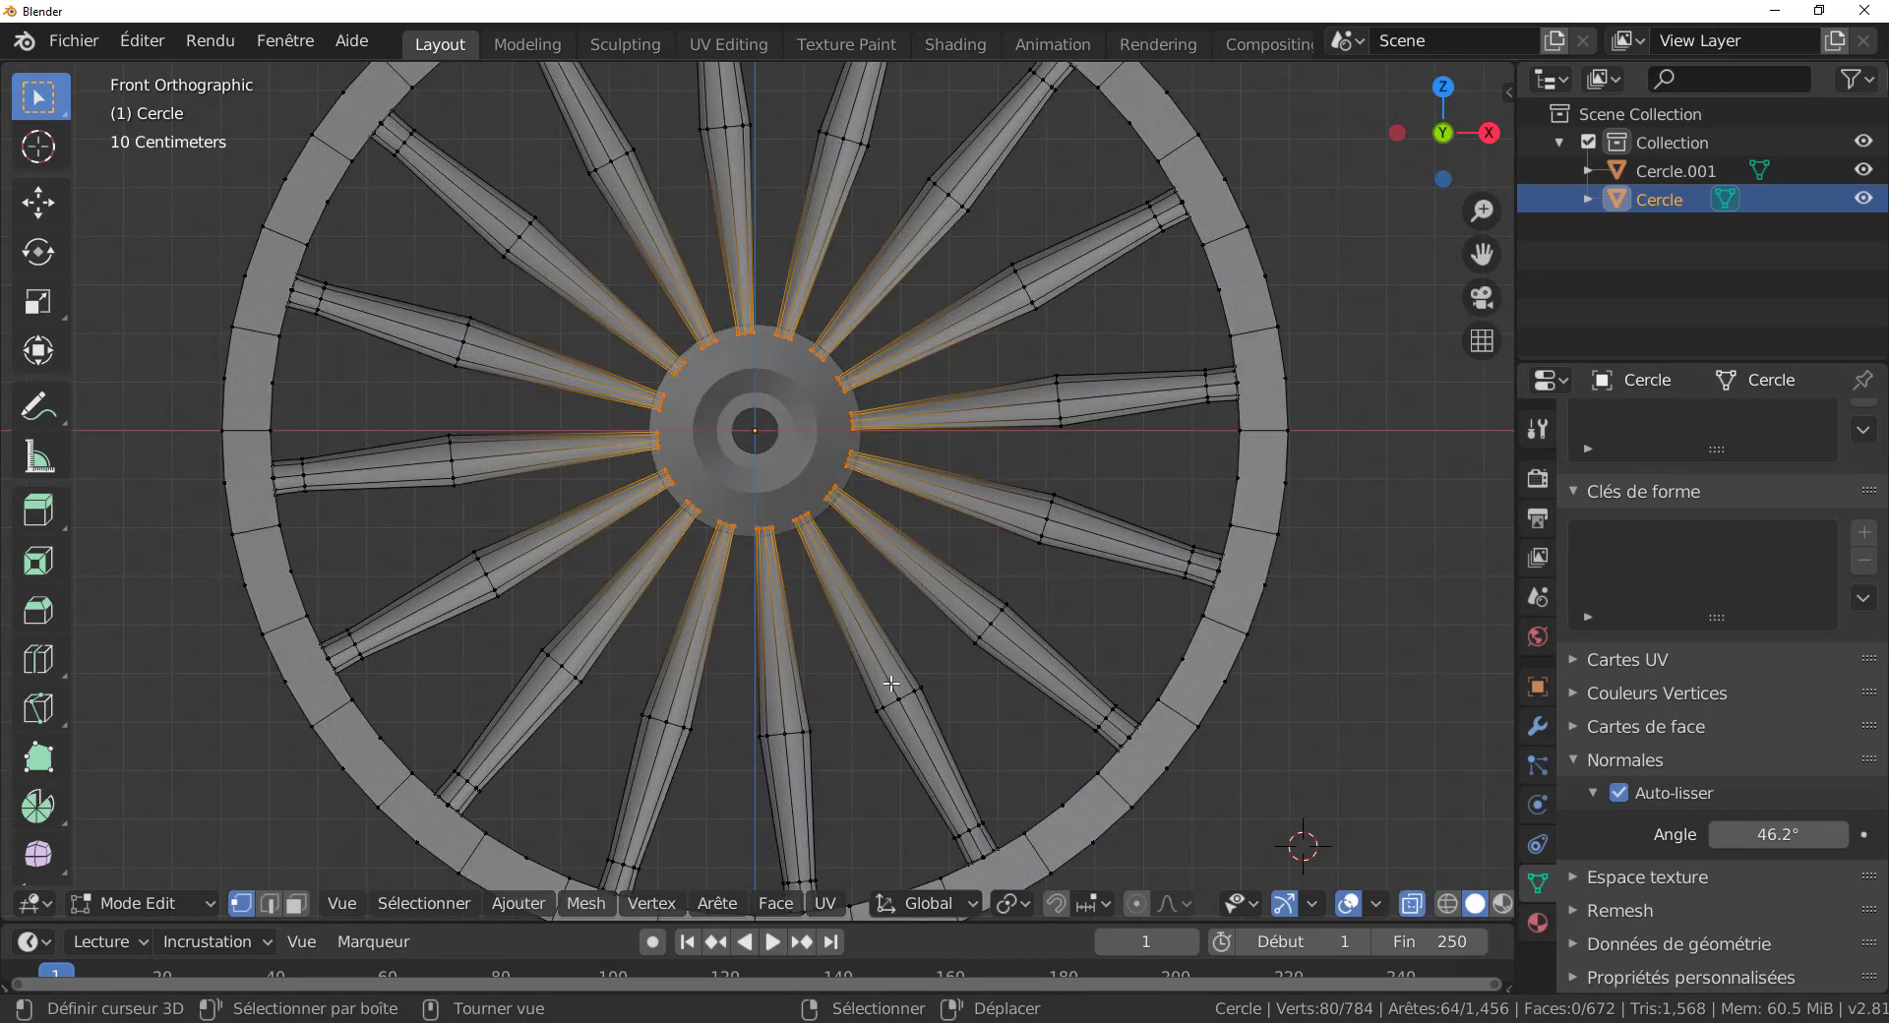
pyautogui.scroll(1, 892, 683)
pyautogui.press('s')
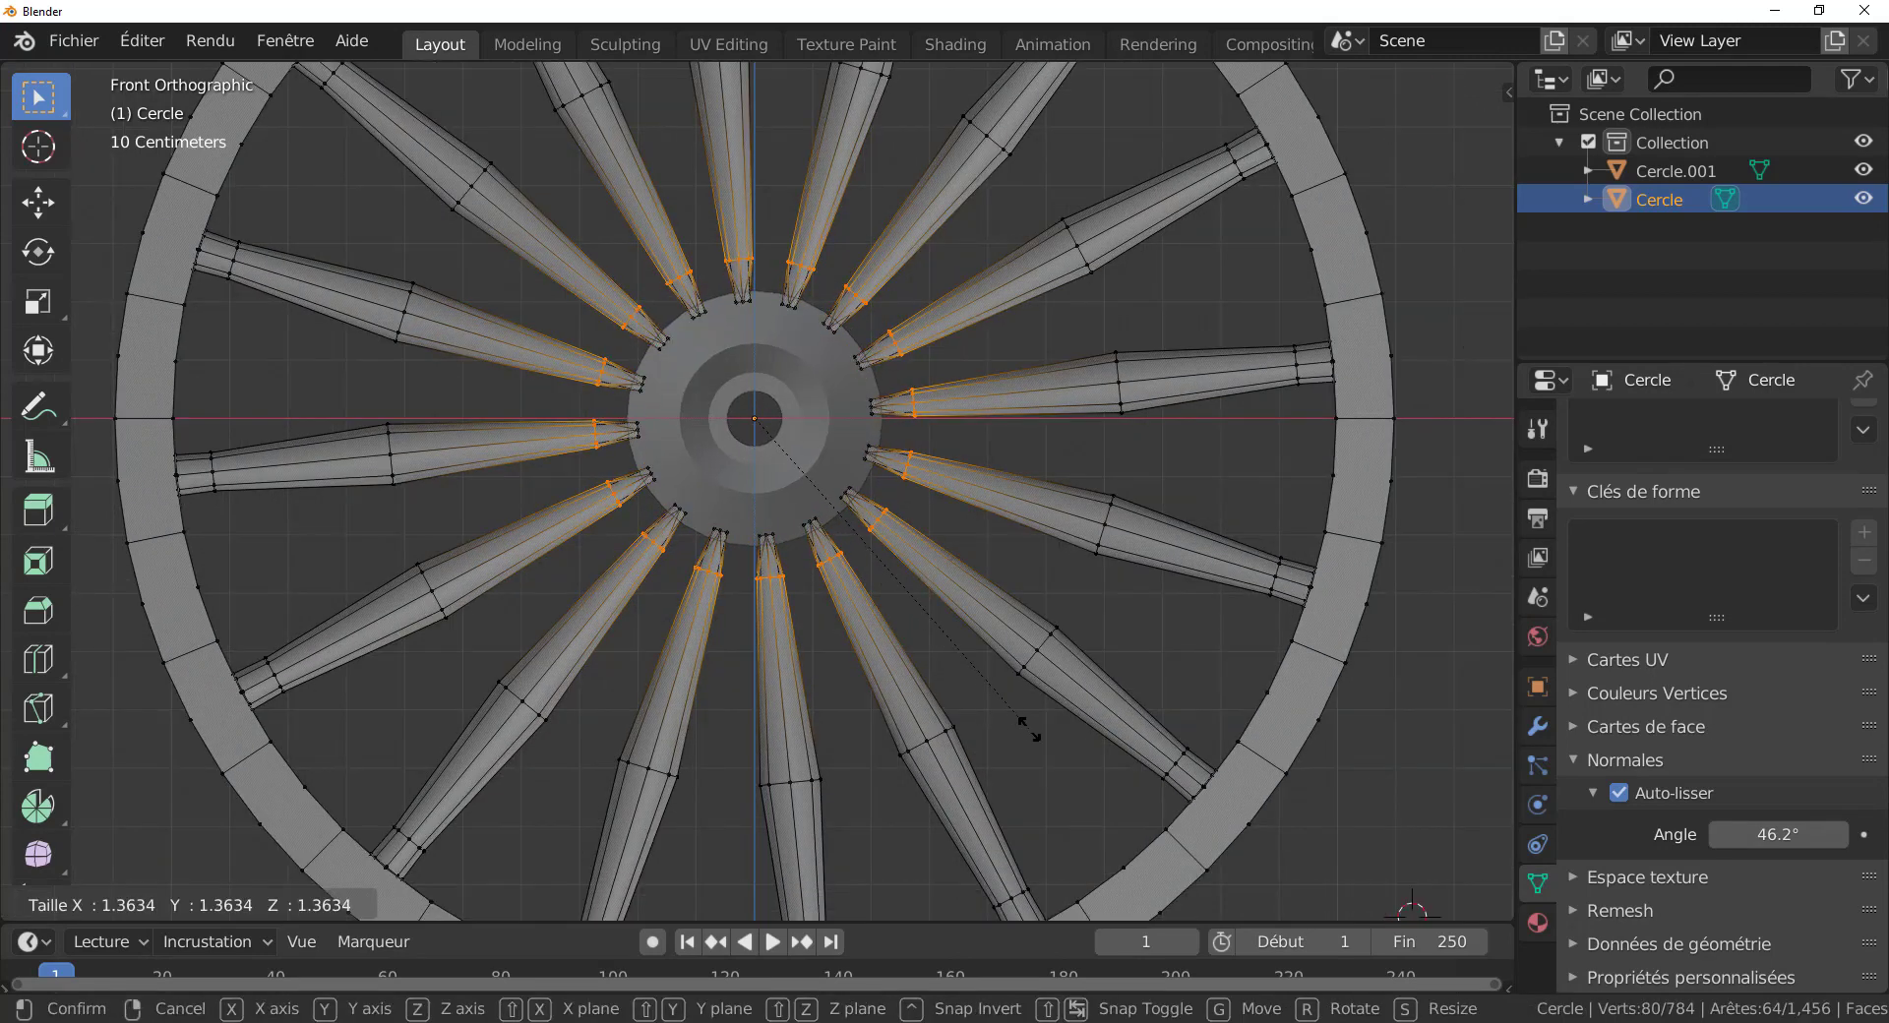
pyautogui.press('Escape')
# Circle-select the remaining inner-end vertices of the spokes and scale all the inner ends outward from the hub by 1.323.
pyautogui.press('c')
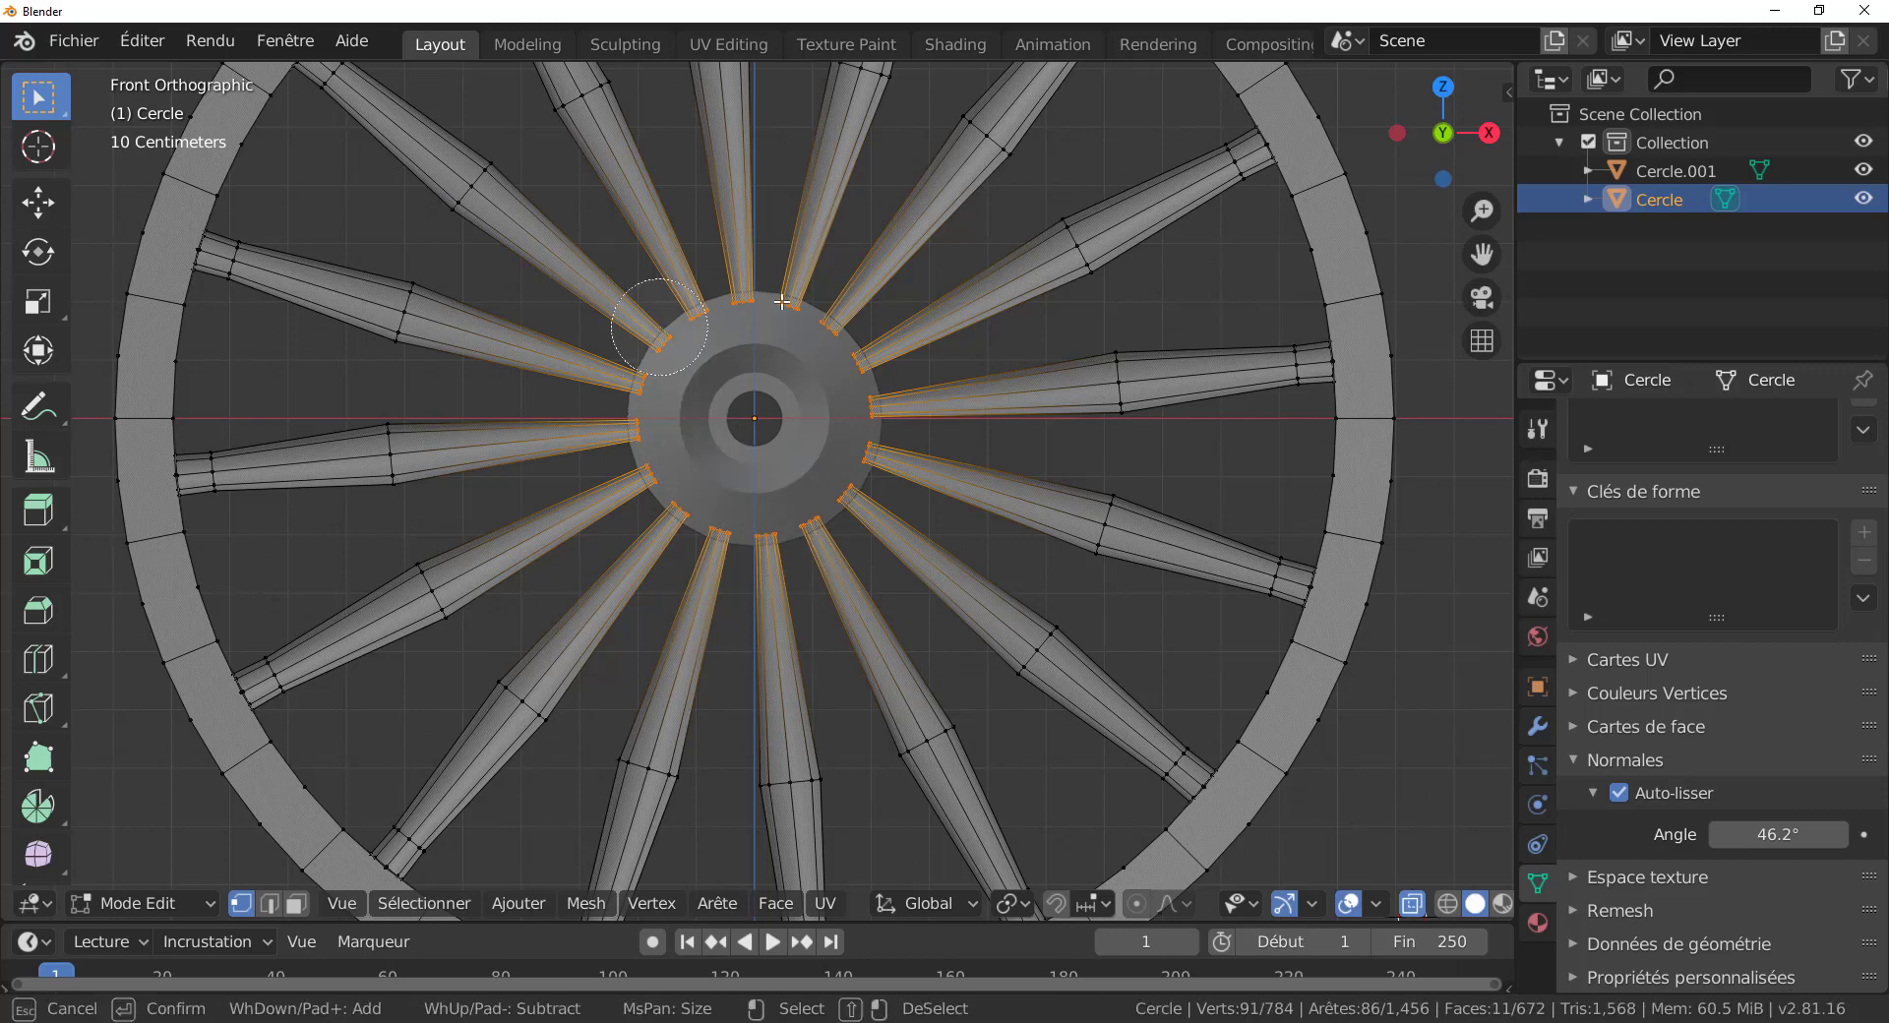
pyautogui.moveTo(652, 296); pyautogui.dragTo(816, 322)
pyautogui.press('Escape')
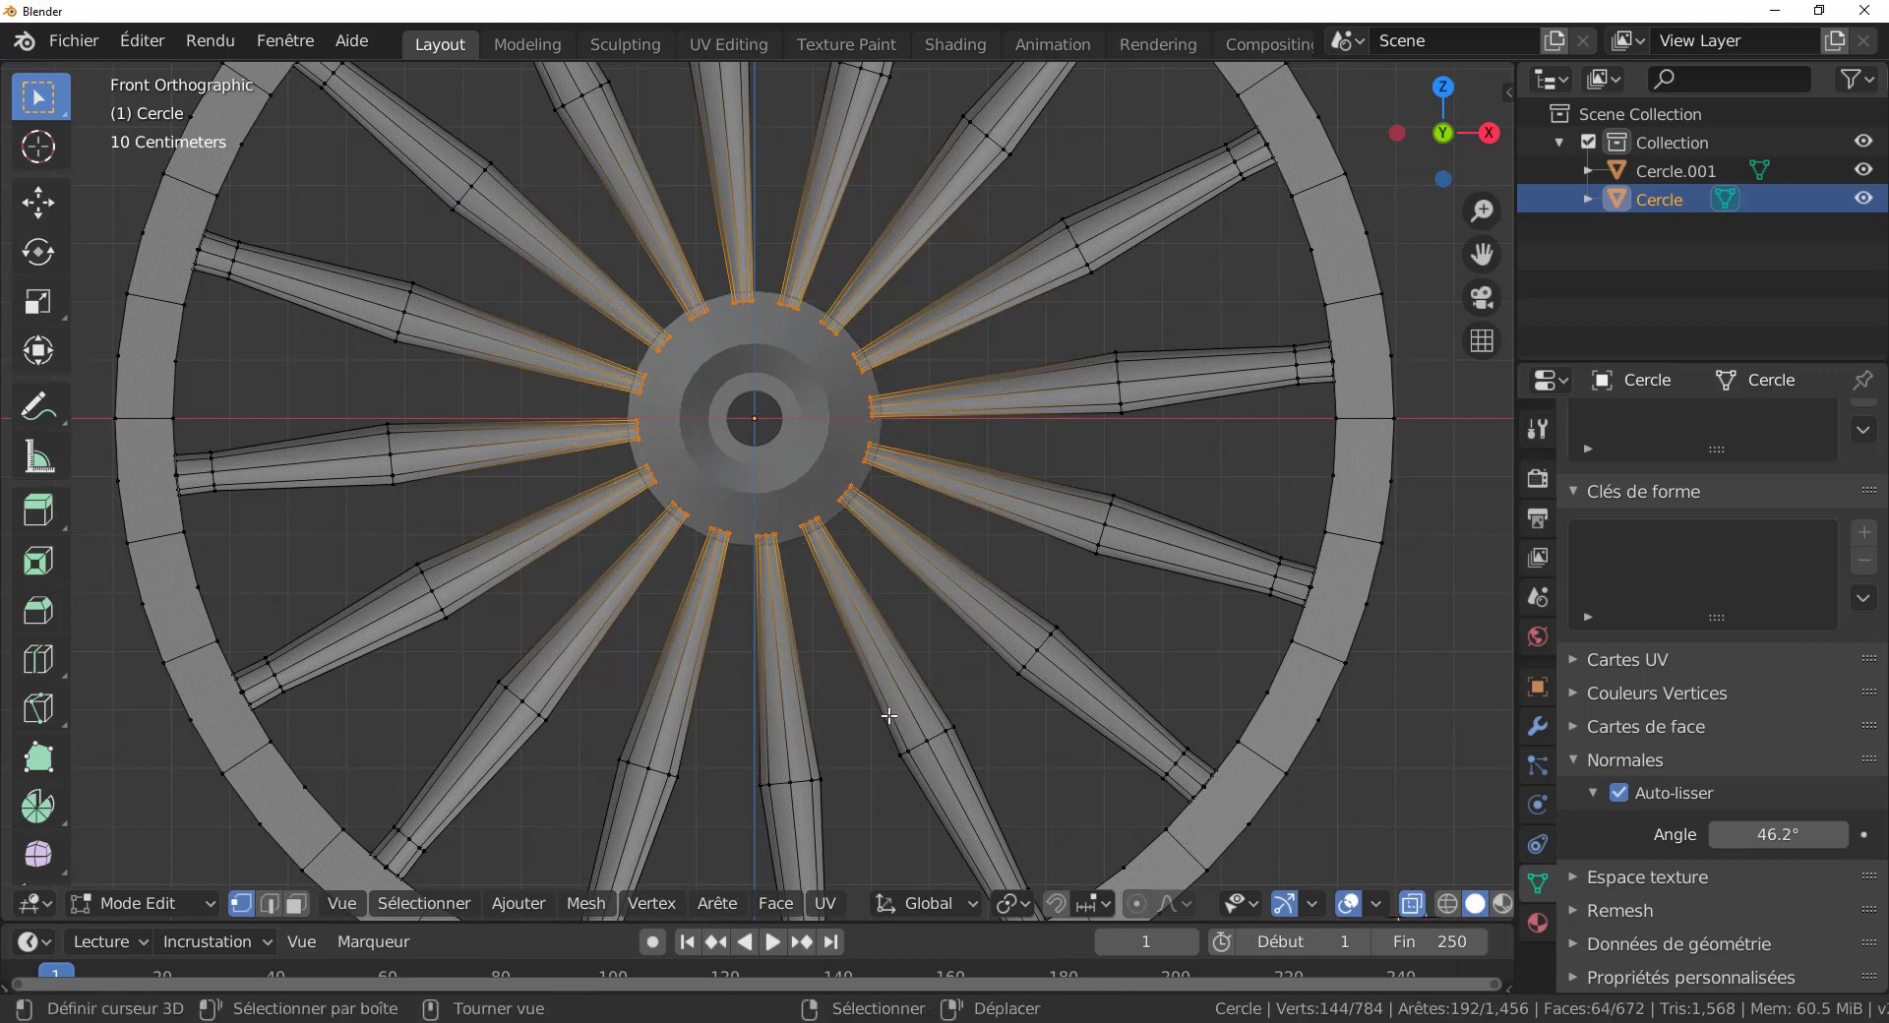
pyautogui.press('s')
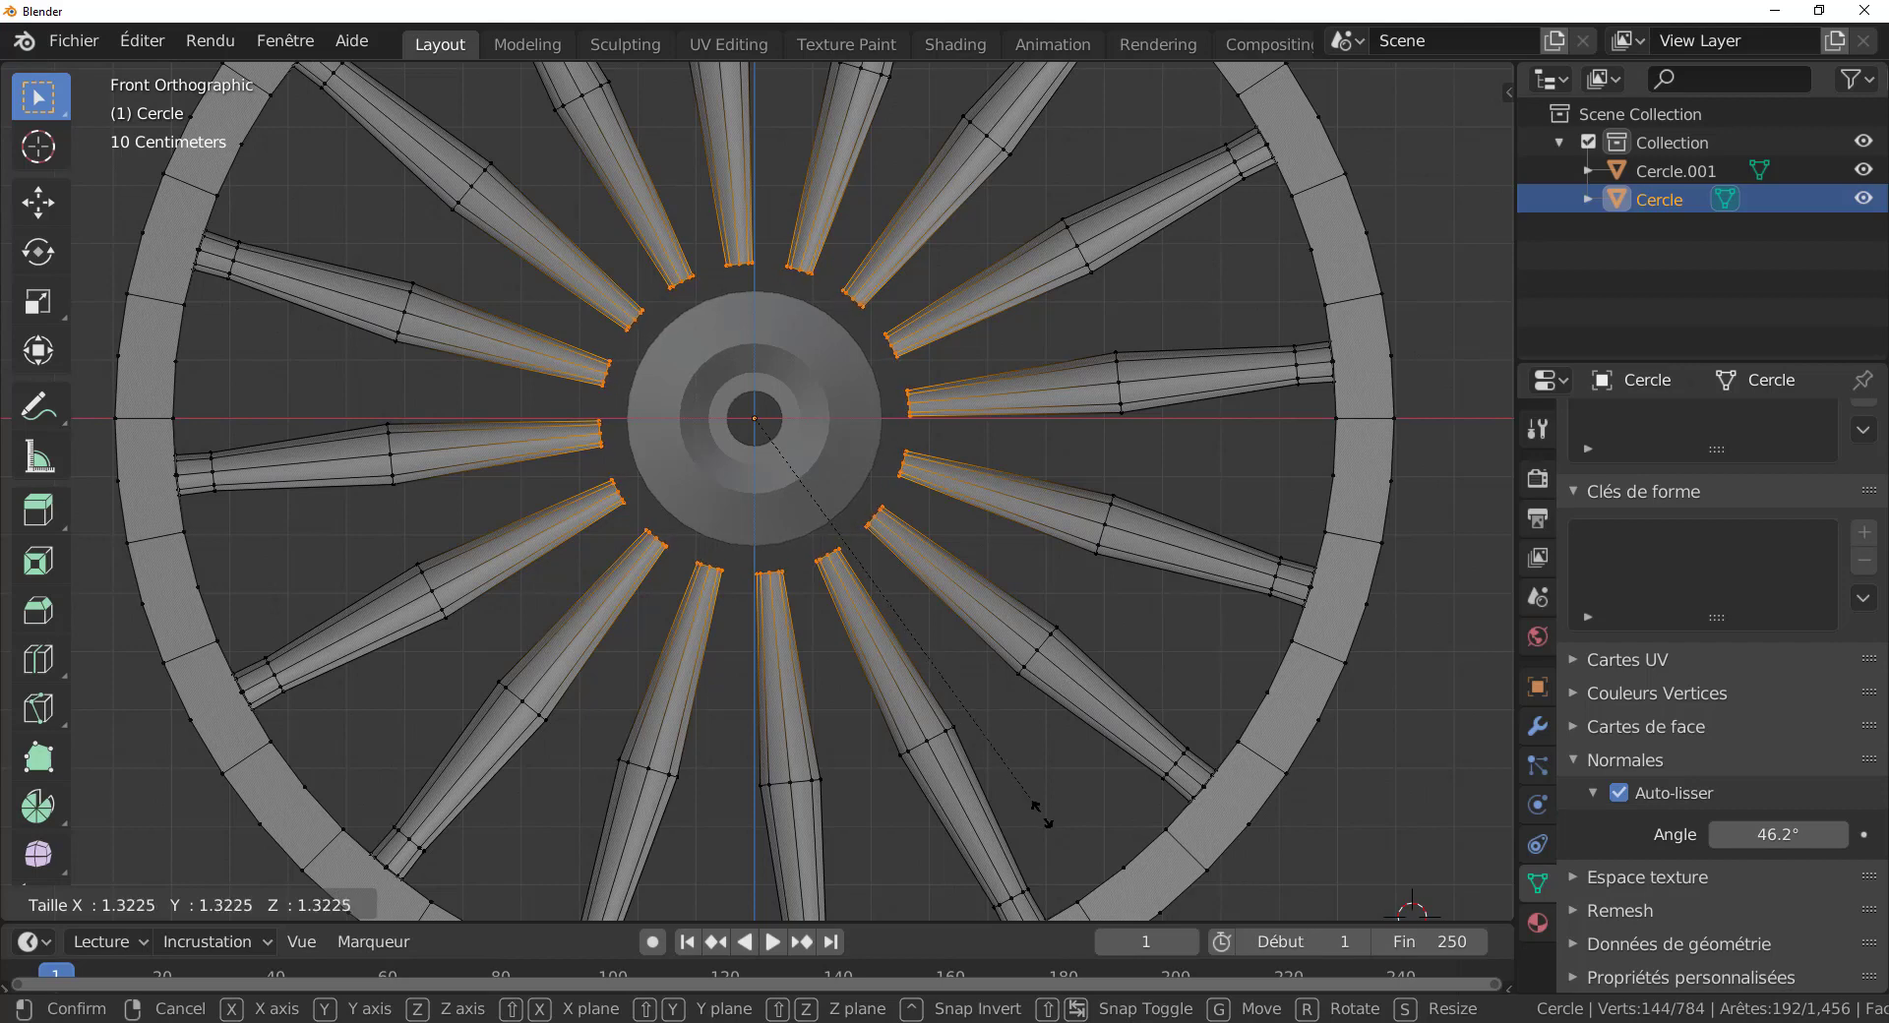
pyautogui.click(1040, 812)
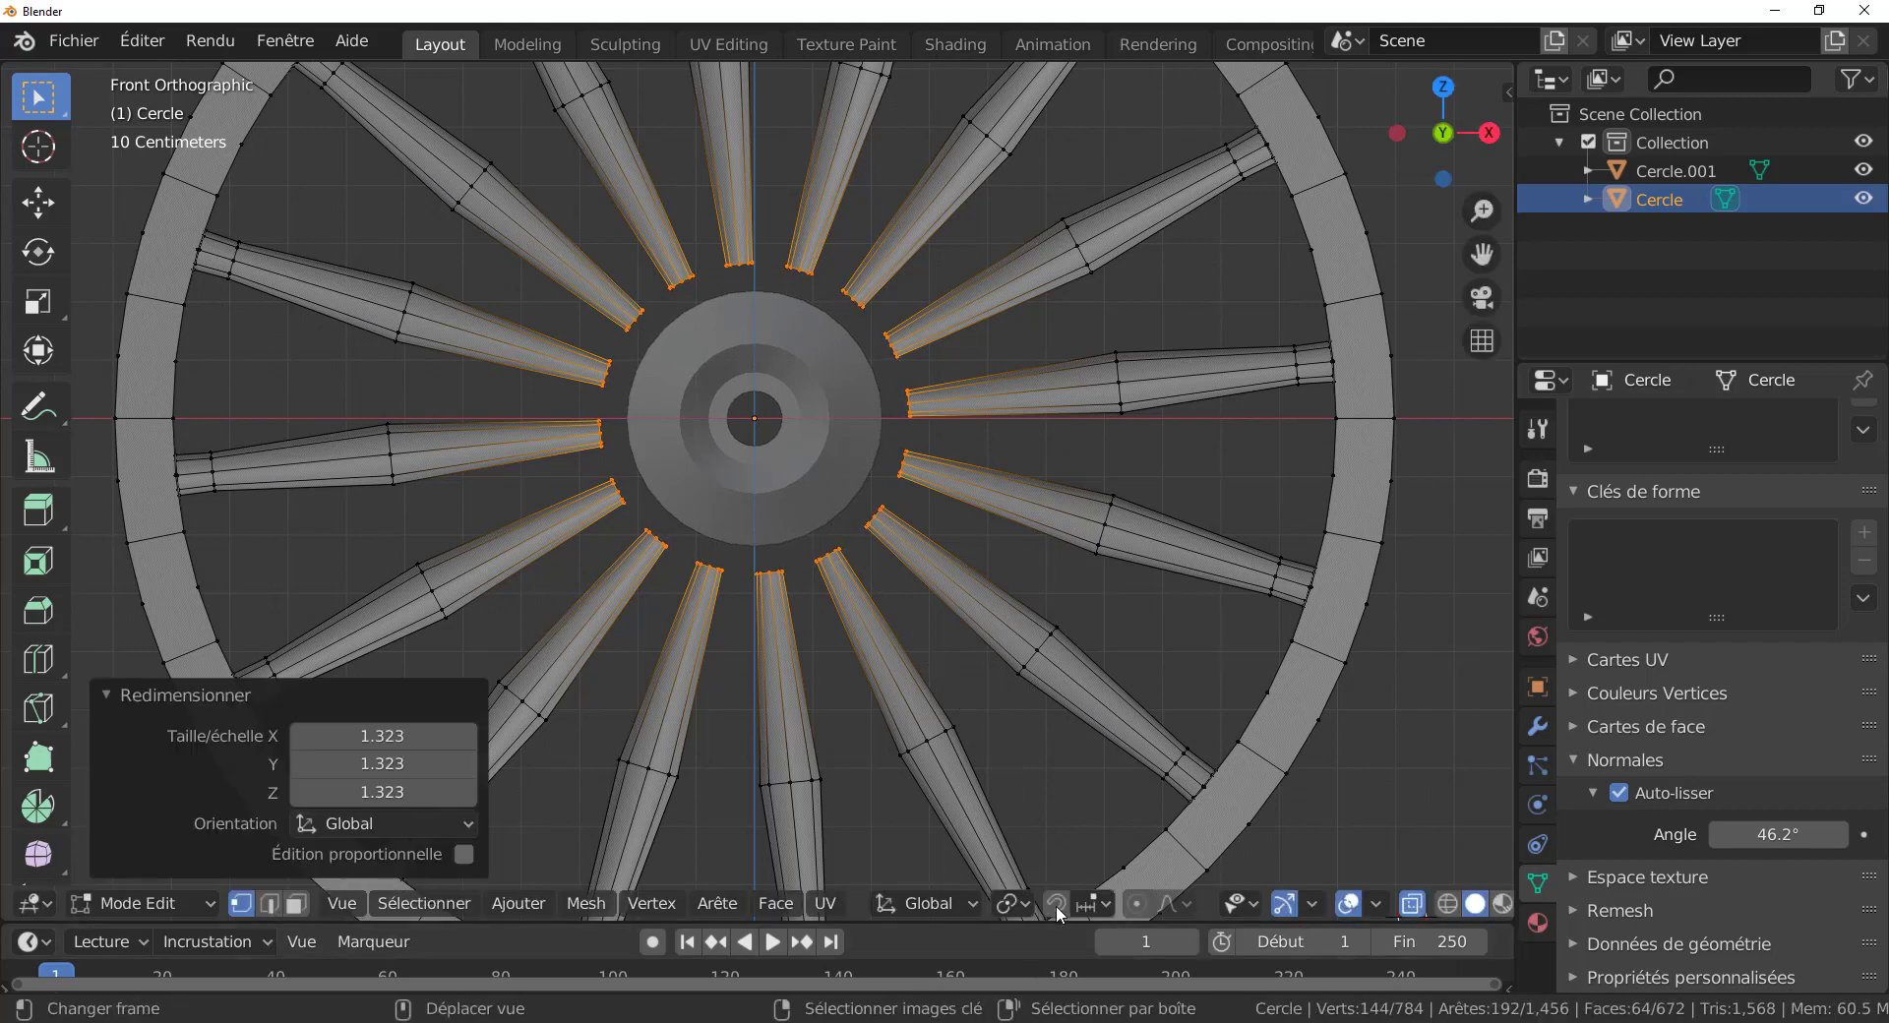
# With the pivot set to individual origins, extrude the spokes' inner end faces and widen each by 1.210, plus a further 1.349.
pyautogui.click(1023, 911)
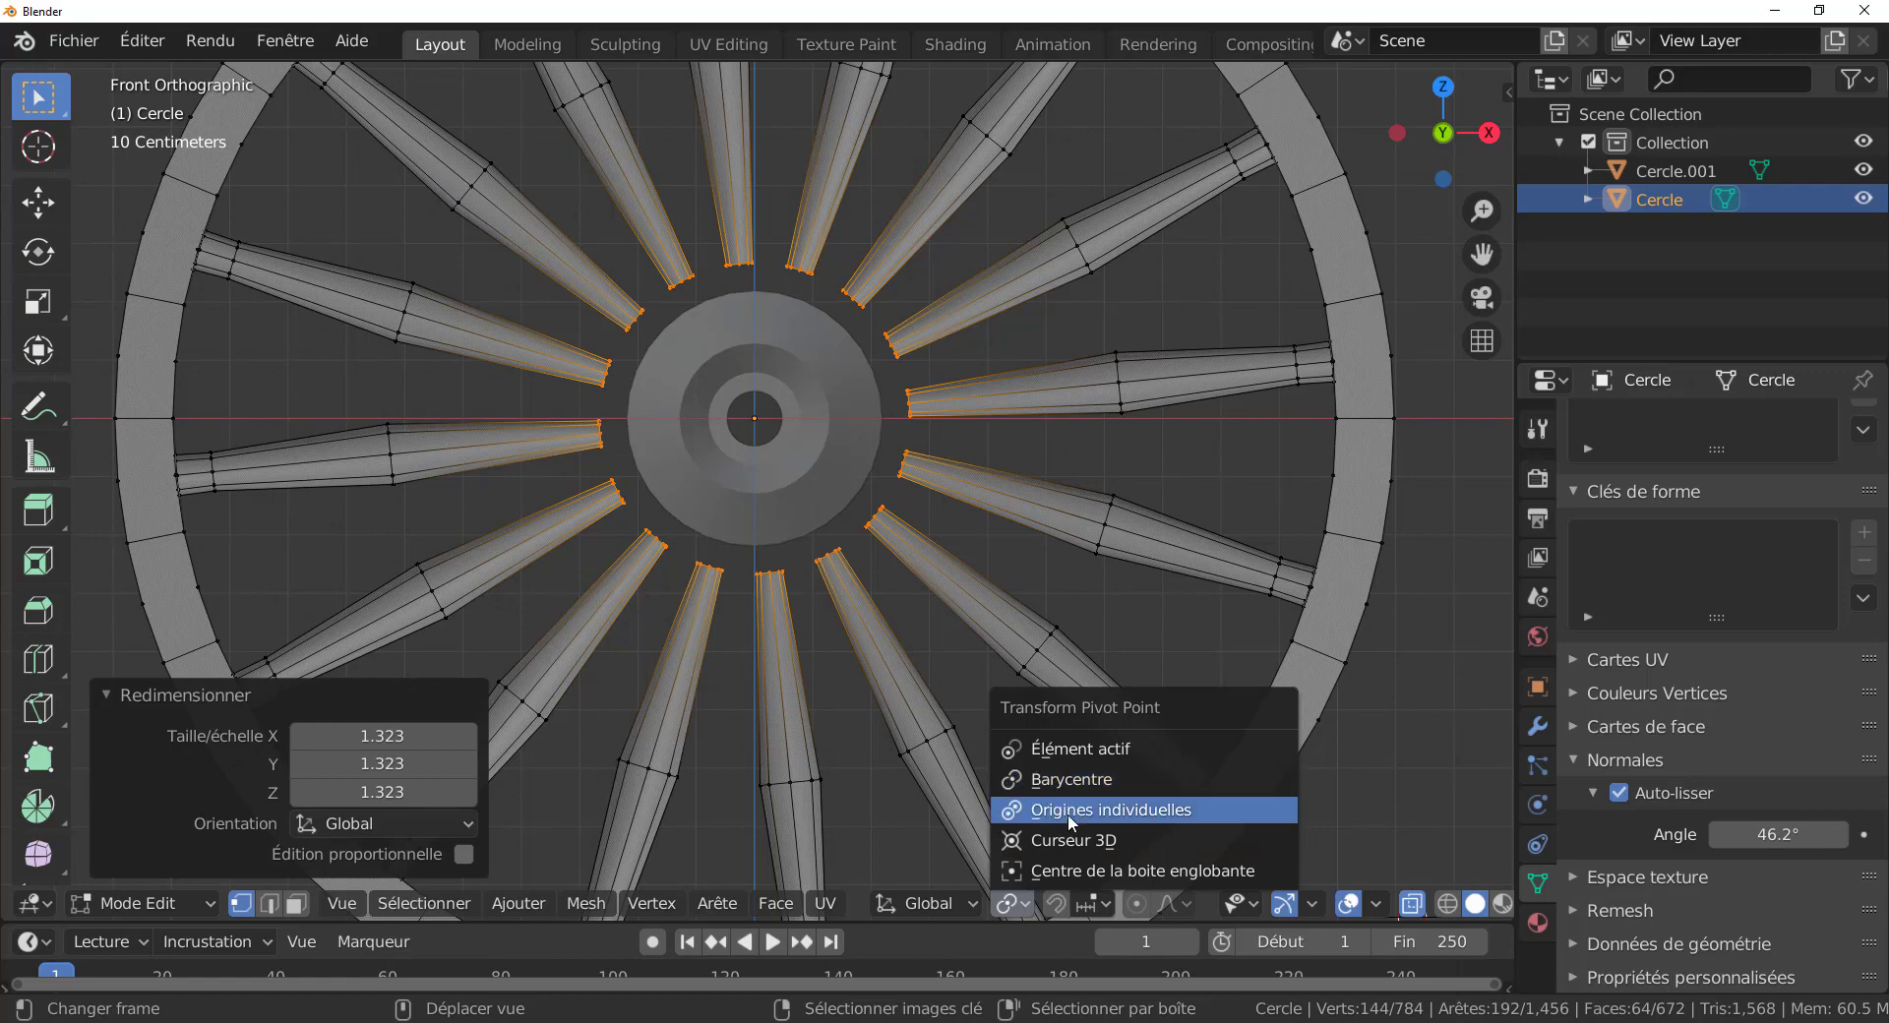
pyautogui.click(1071, 813)
pyautogui.press('e')
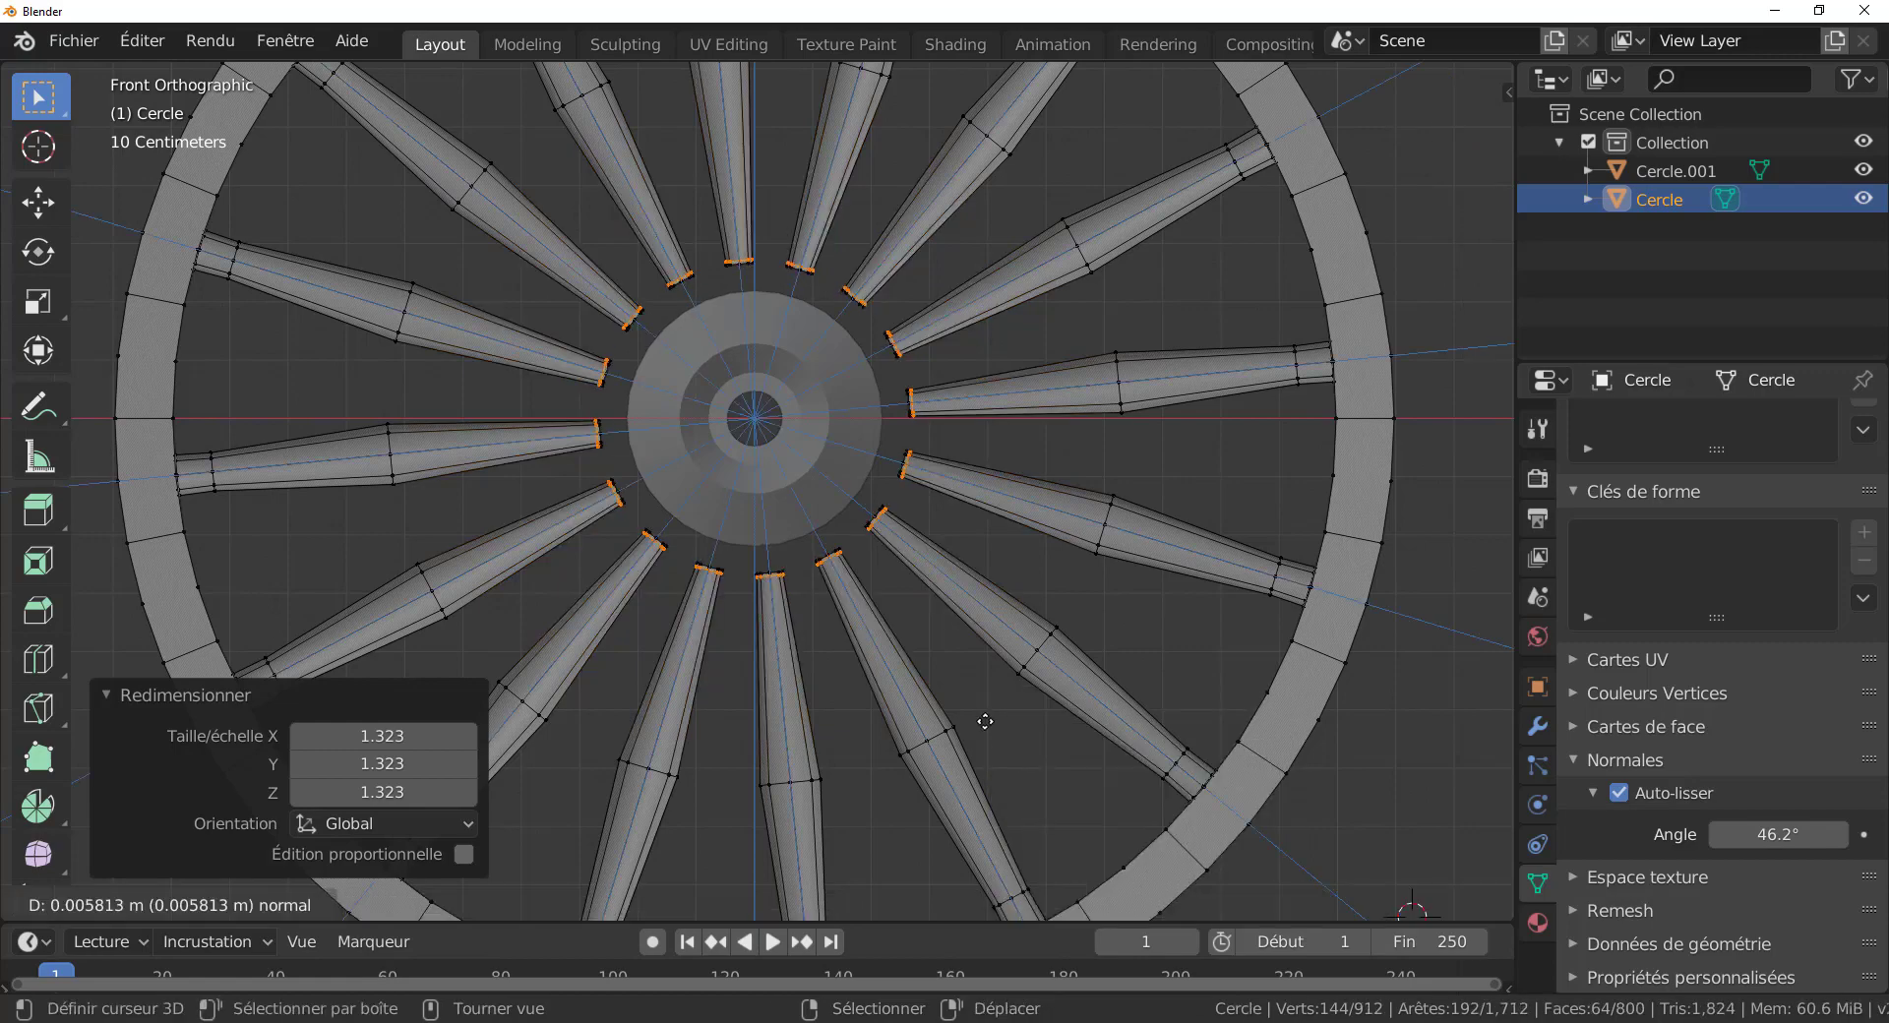
pyautogui.press('s')
pyautogui.click(1075, 750)
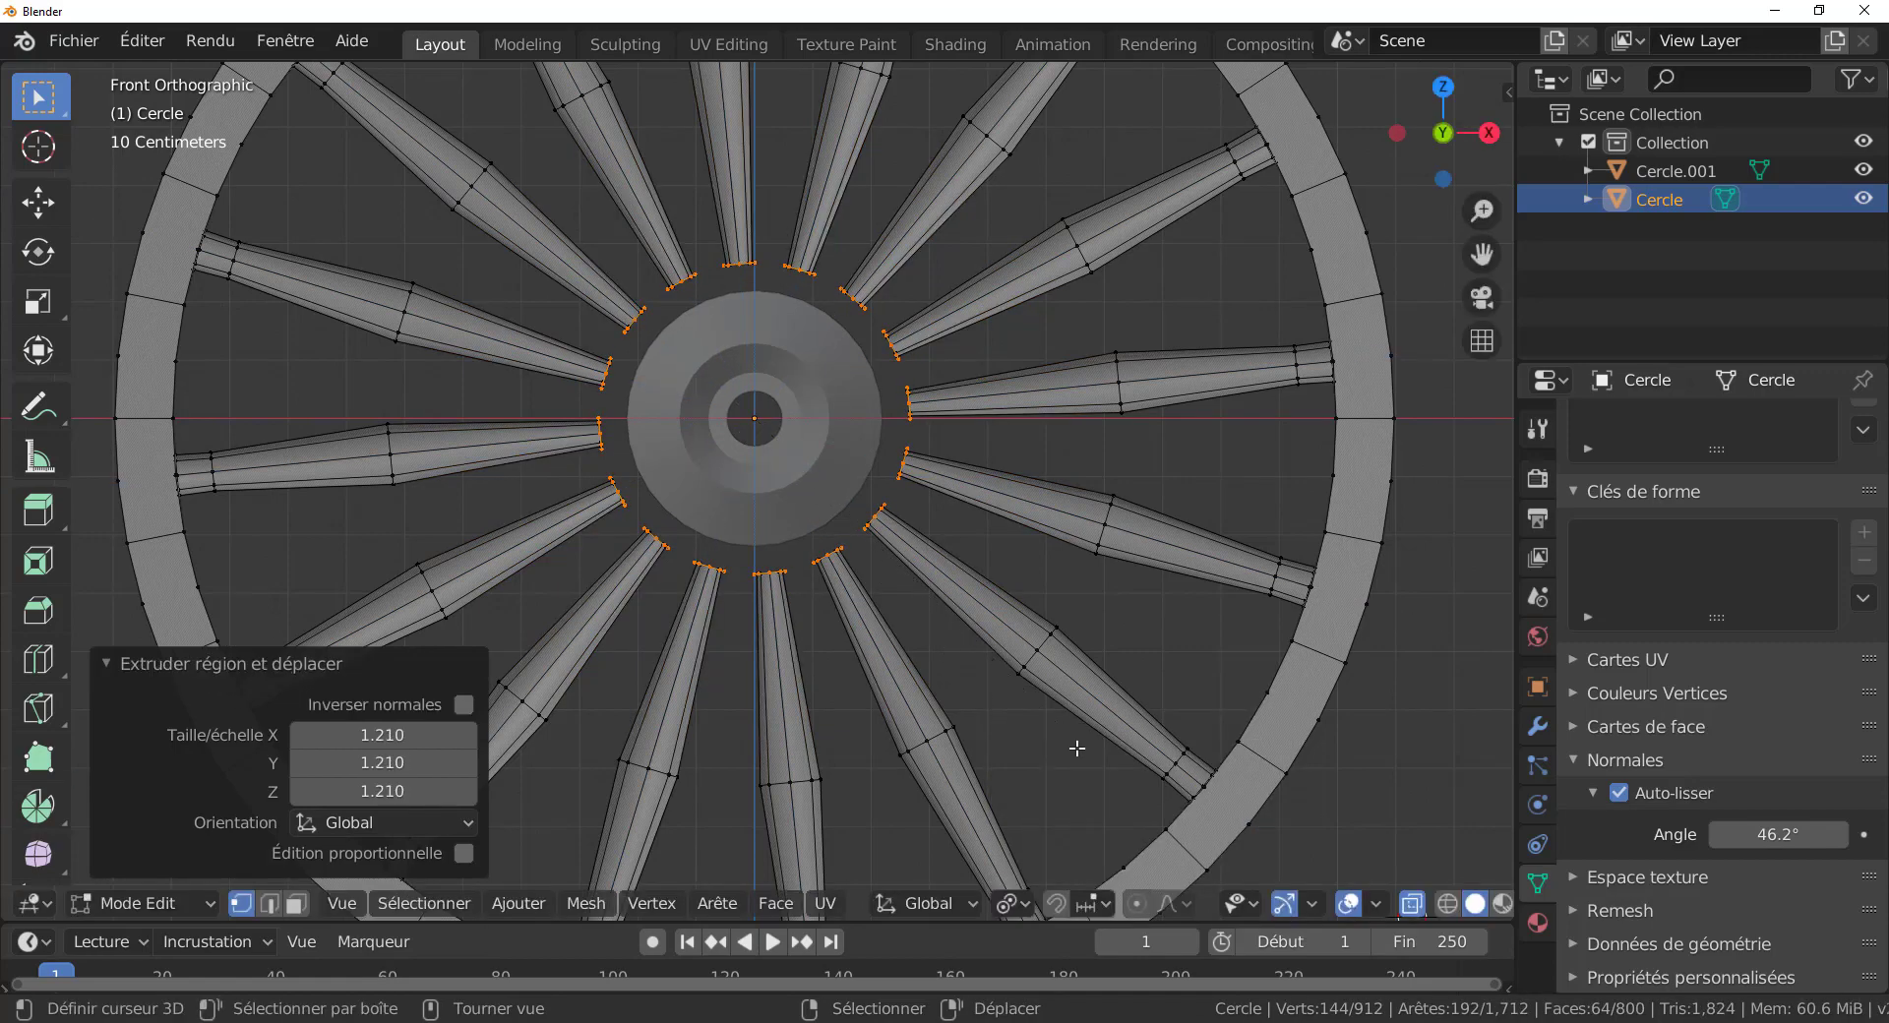
pyautogui.moveTo(1076, 750); pyautogui.dragTo(1191, 785, button='middle')
pyautogui.press('s')
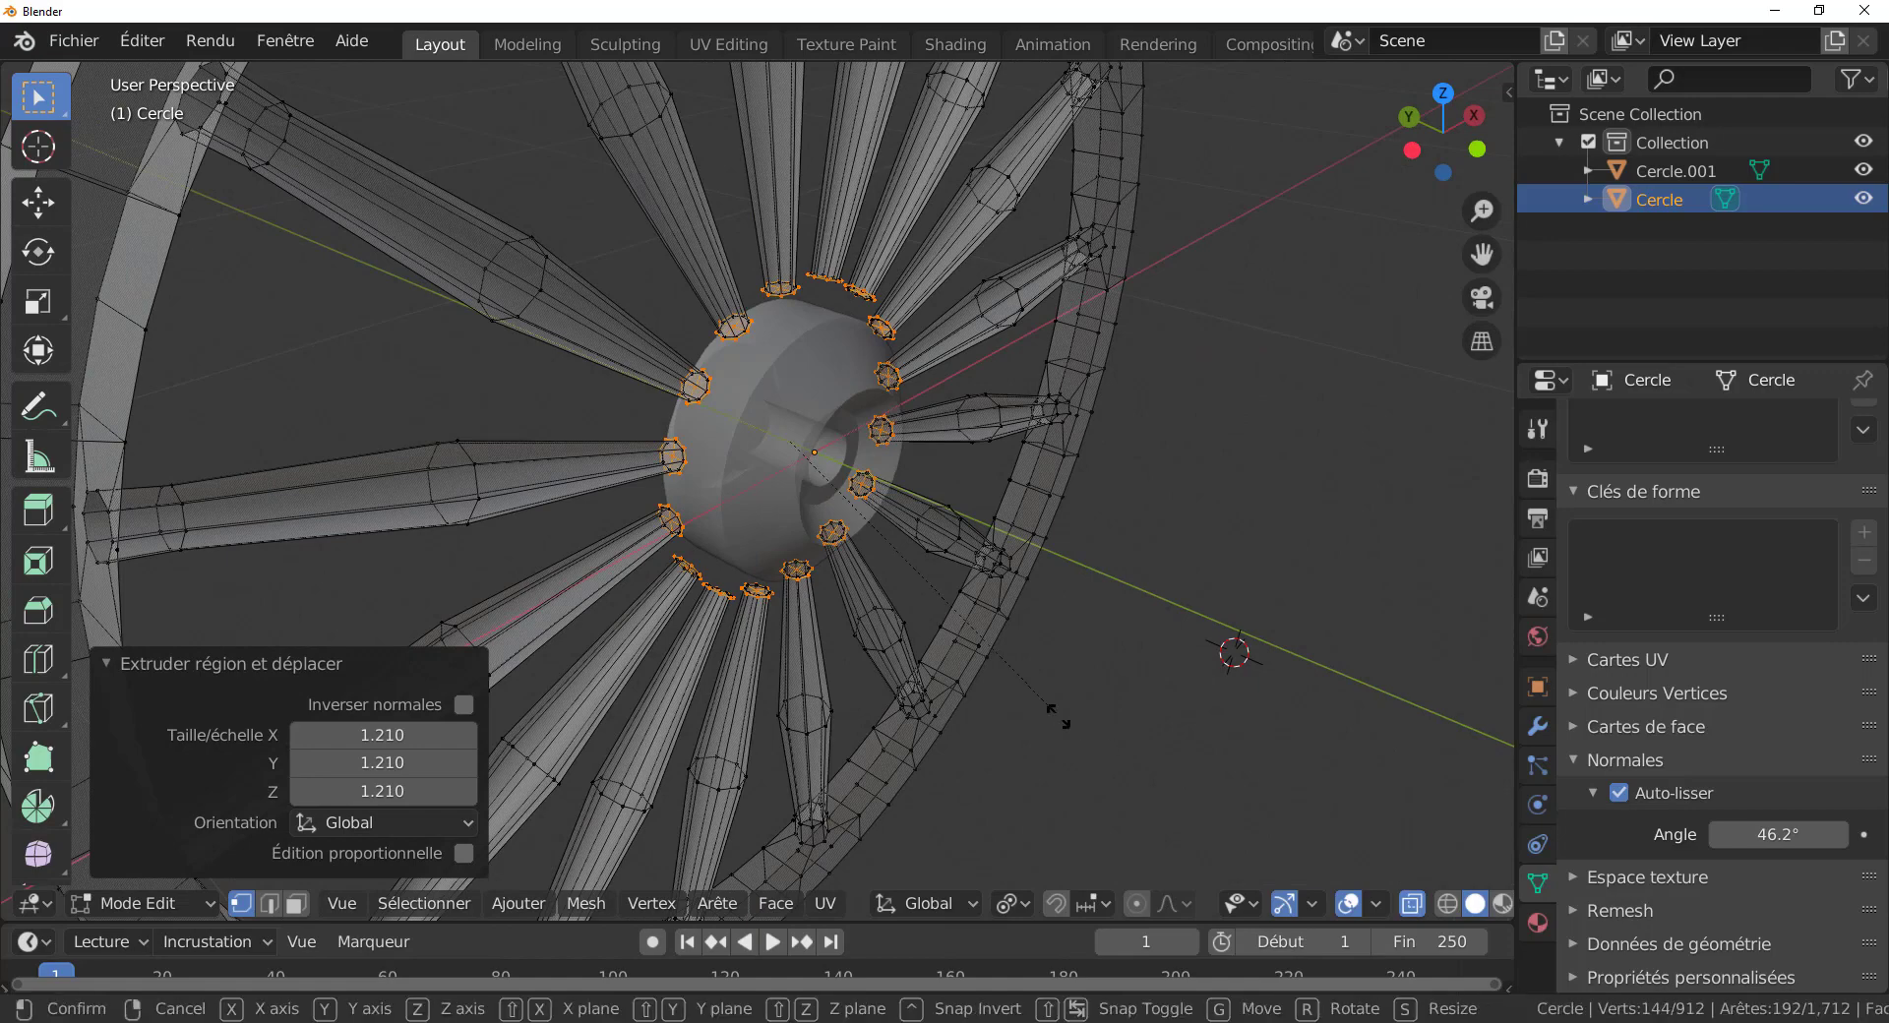
pyautogui.click(1198, 756)
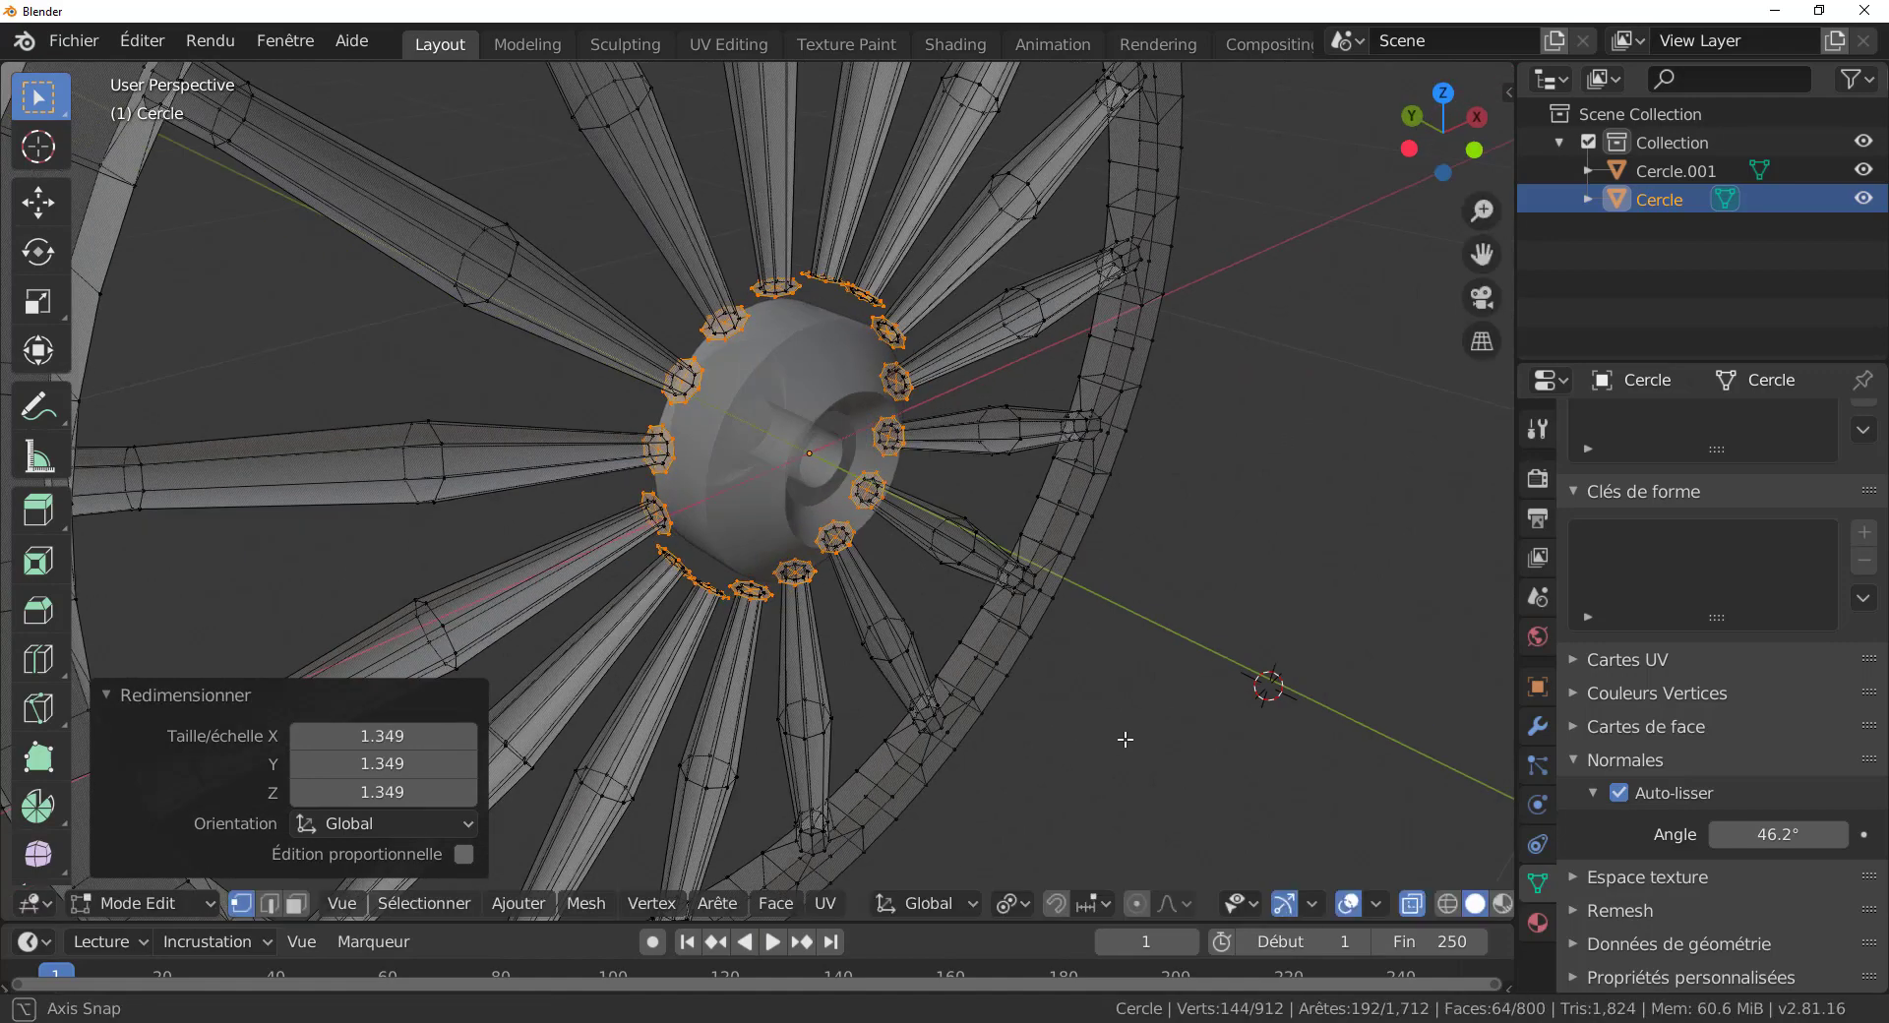
pyautogui.moveTo(1122, 742); pyautogui.dragTo(1046, 694, button='middle')
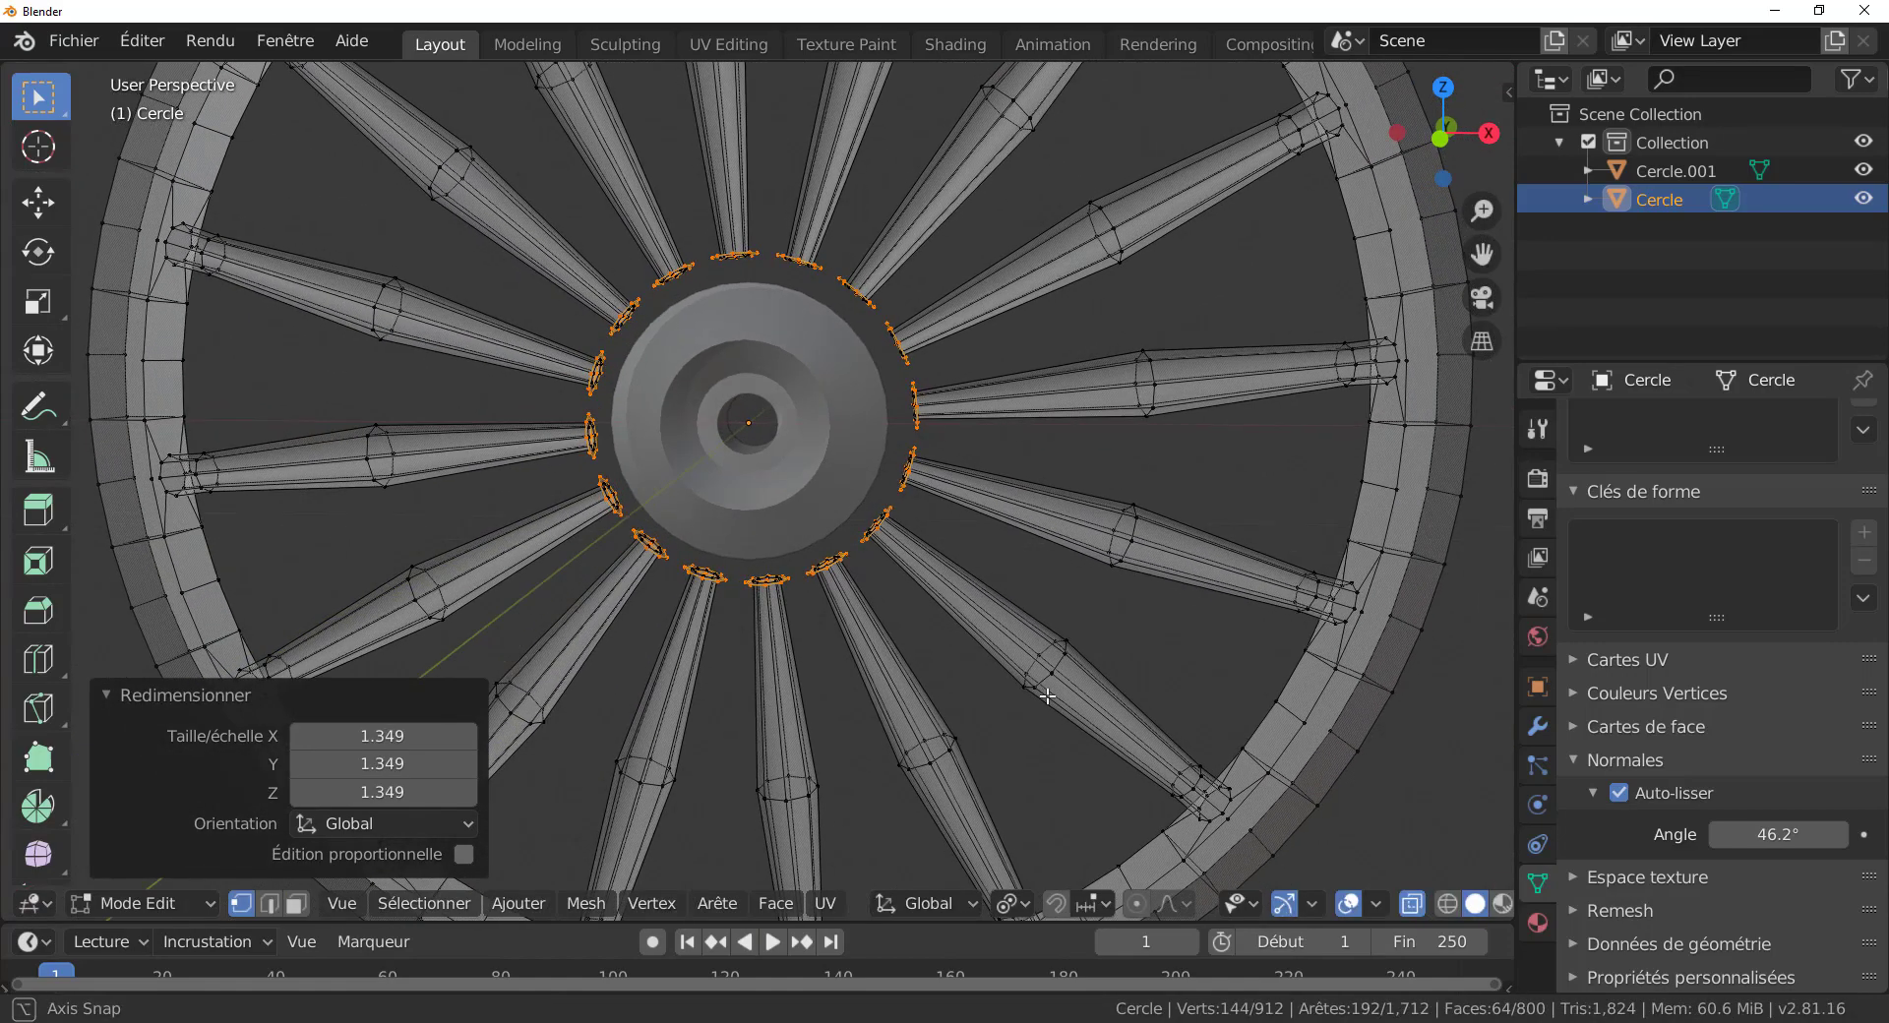
# Set the pivot to Barycentre and extrude the widened spoke ends into the hub, scaling by about 0.72.
pyautogui.click(1008, 905)
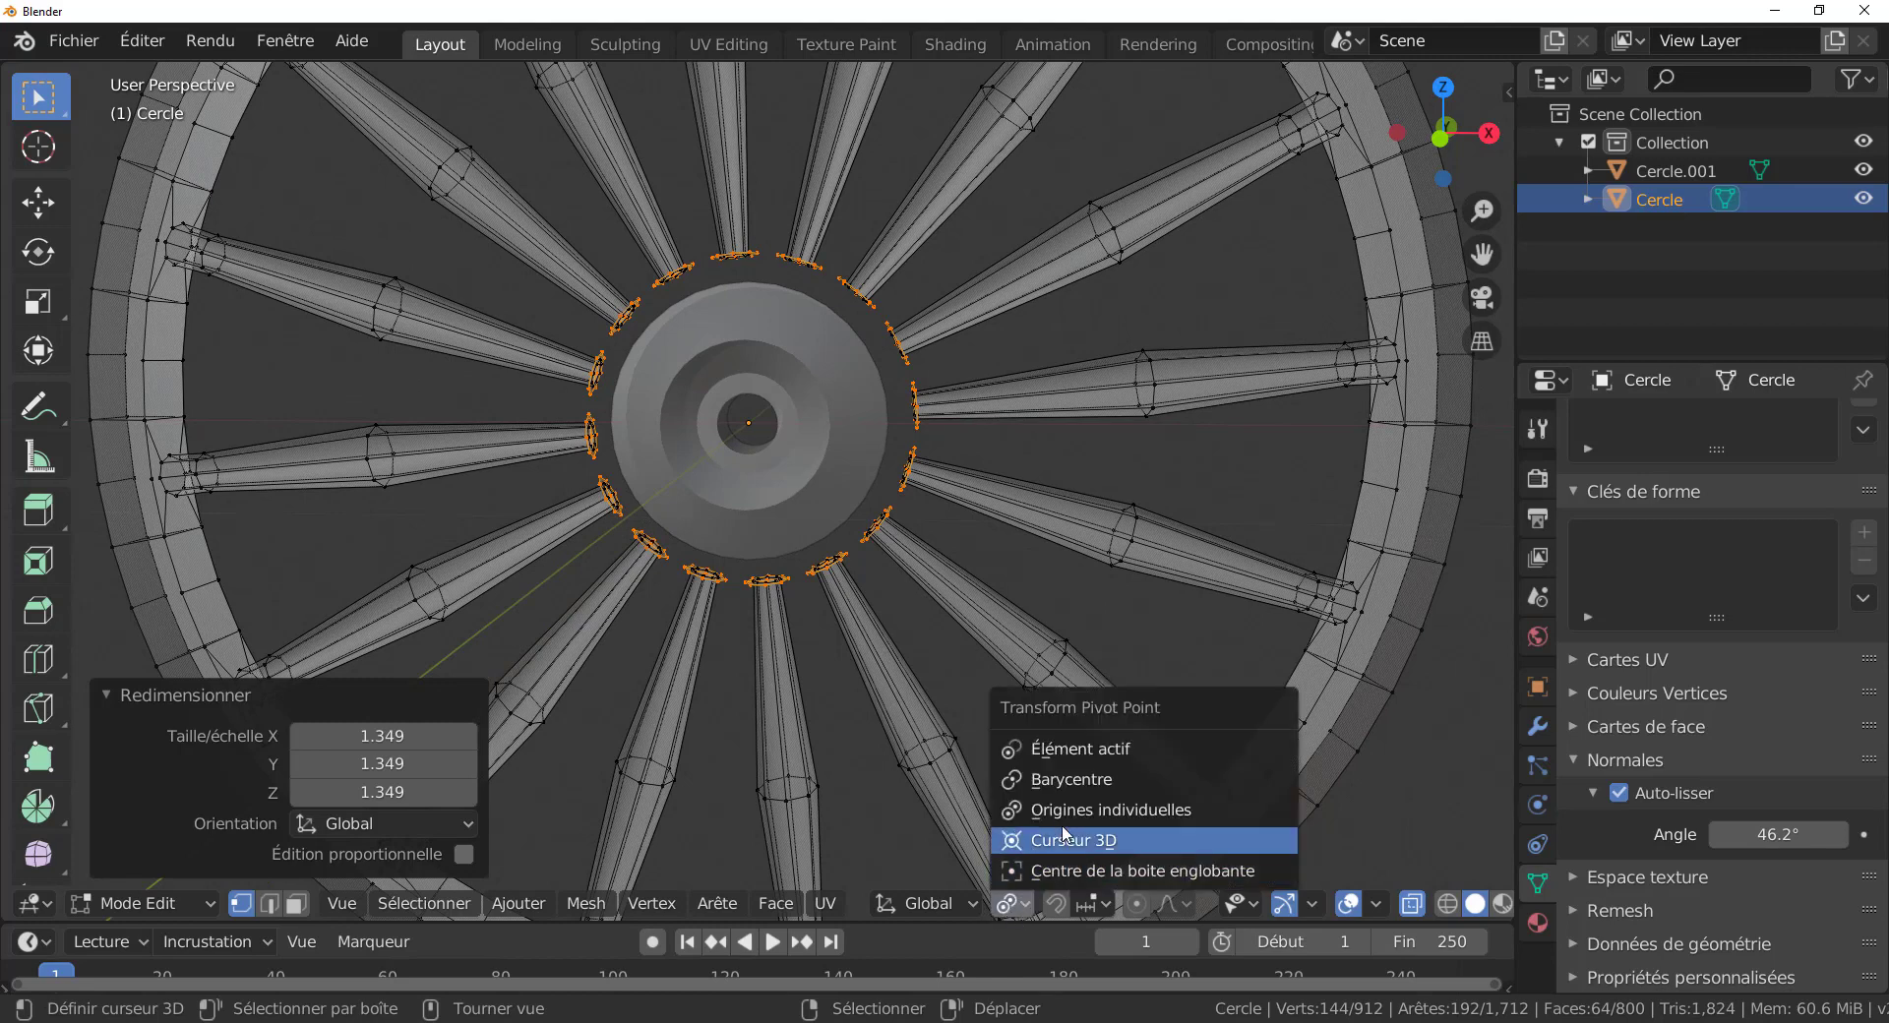
pyautogui.click(1073, 781)
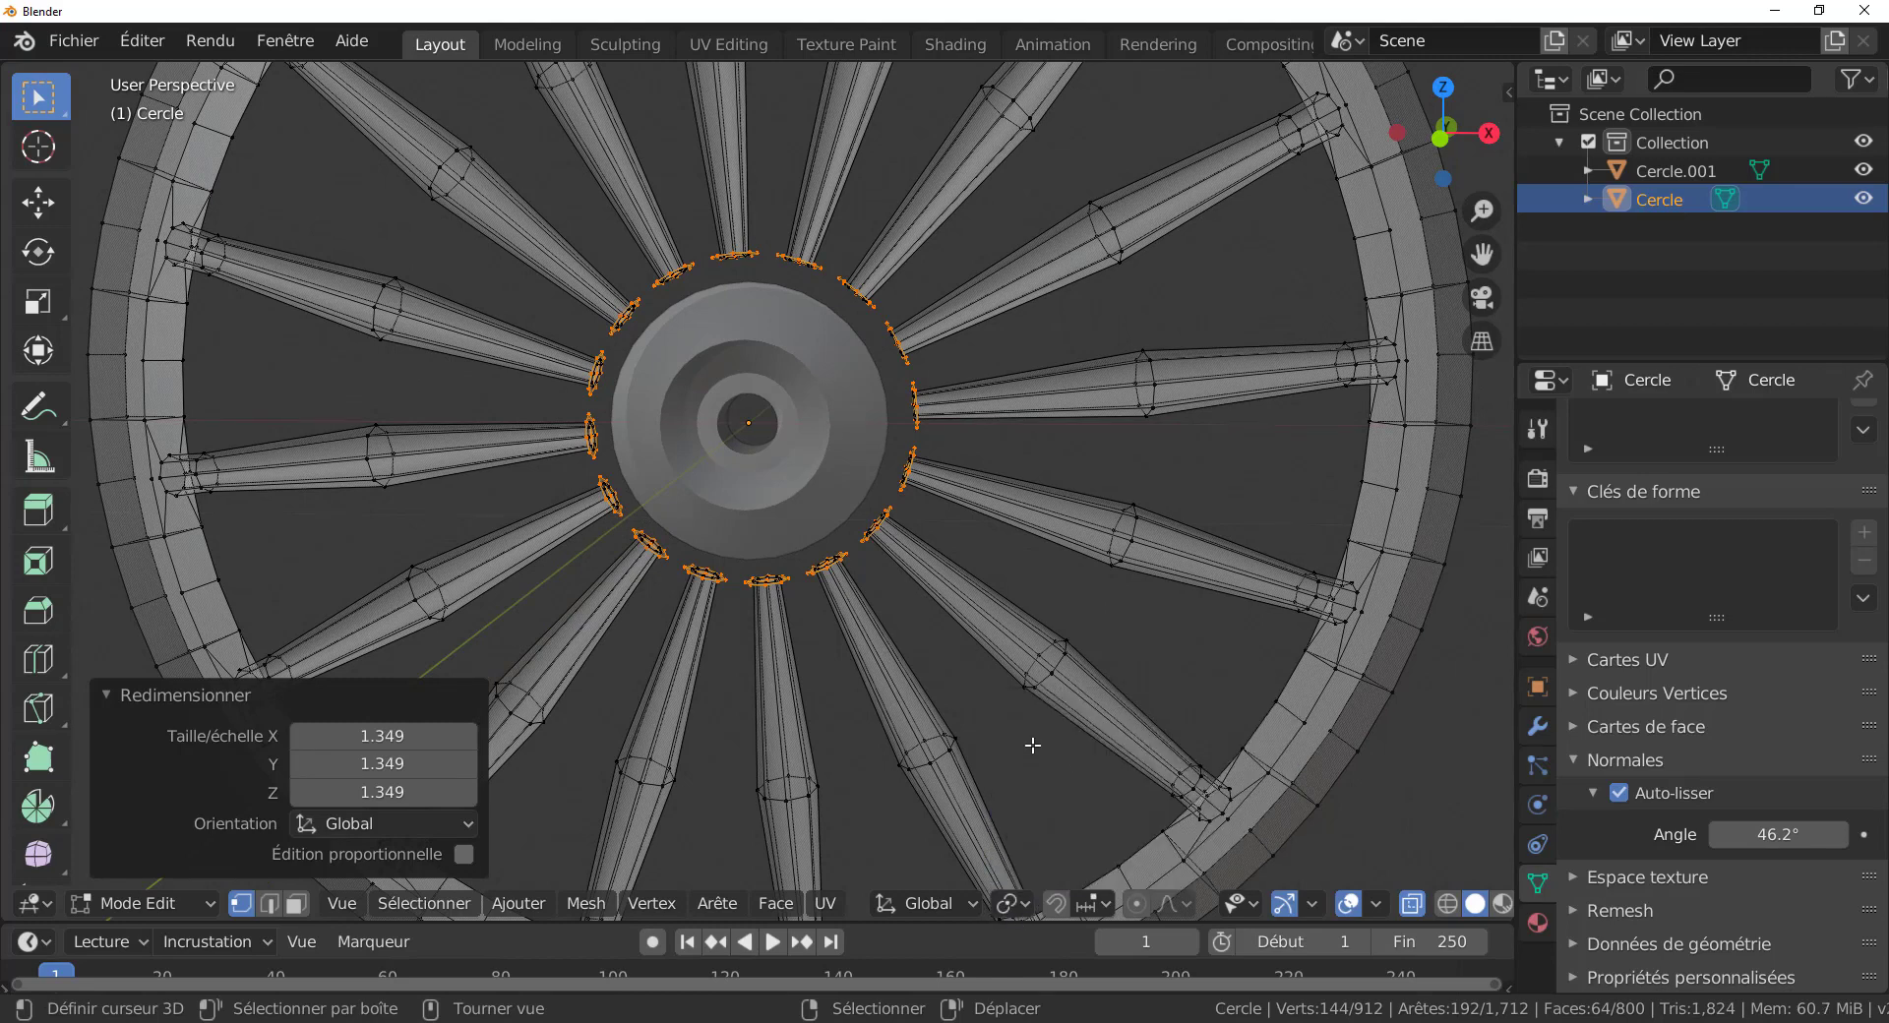
pyautogui.press('e')
pyautogui.press('s')
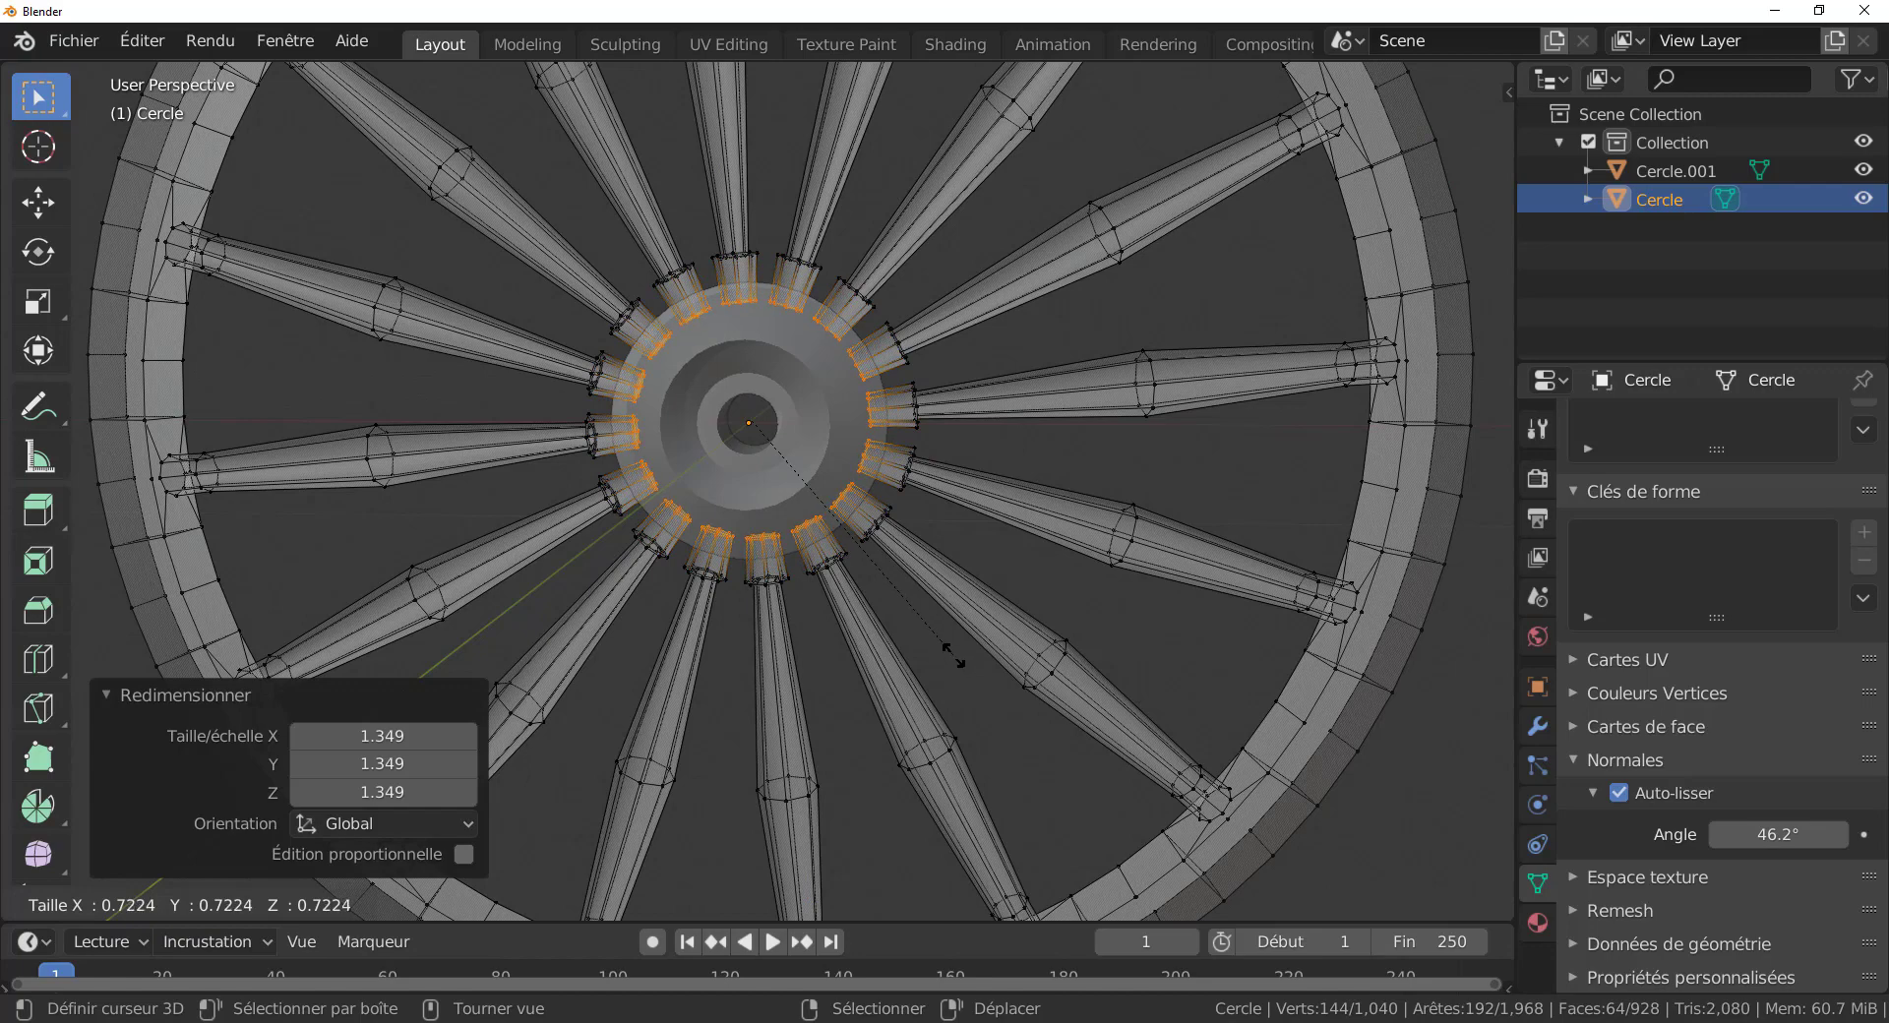
pyautogui.press('Escape')
# Return to Object Mode, turn off X-ray display, and examine the spoke collars where they meet the hub.
pyautogui.press('Tab')
pyautogui.moveTo(954, 659); pyautogui.dragTo(1030, 665, button='middle')
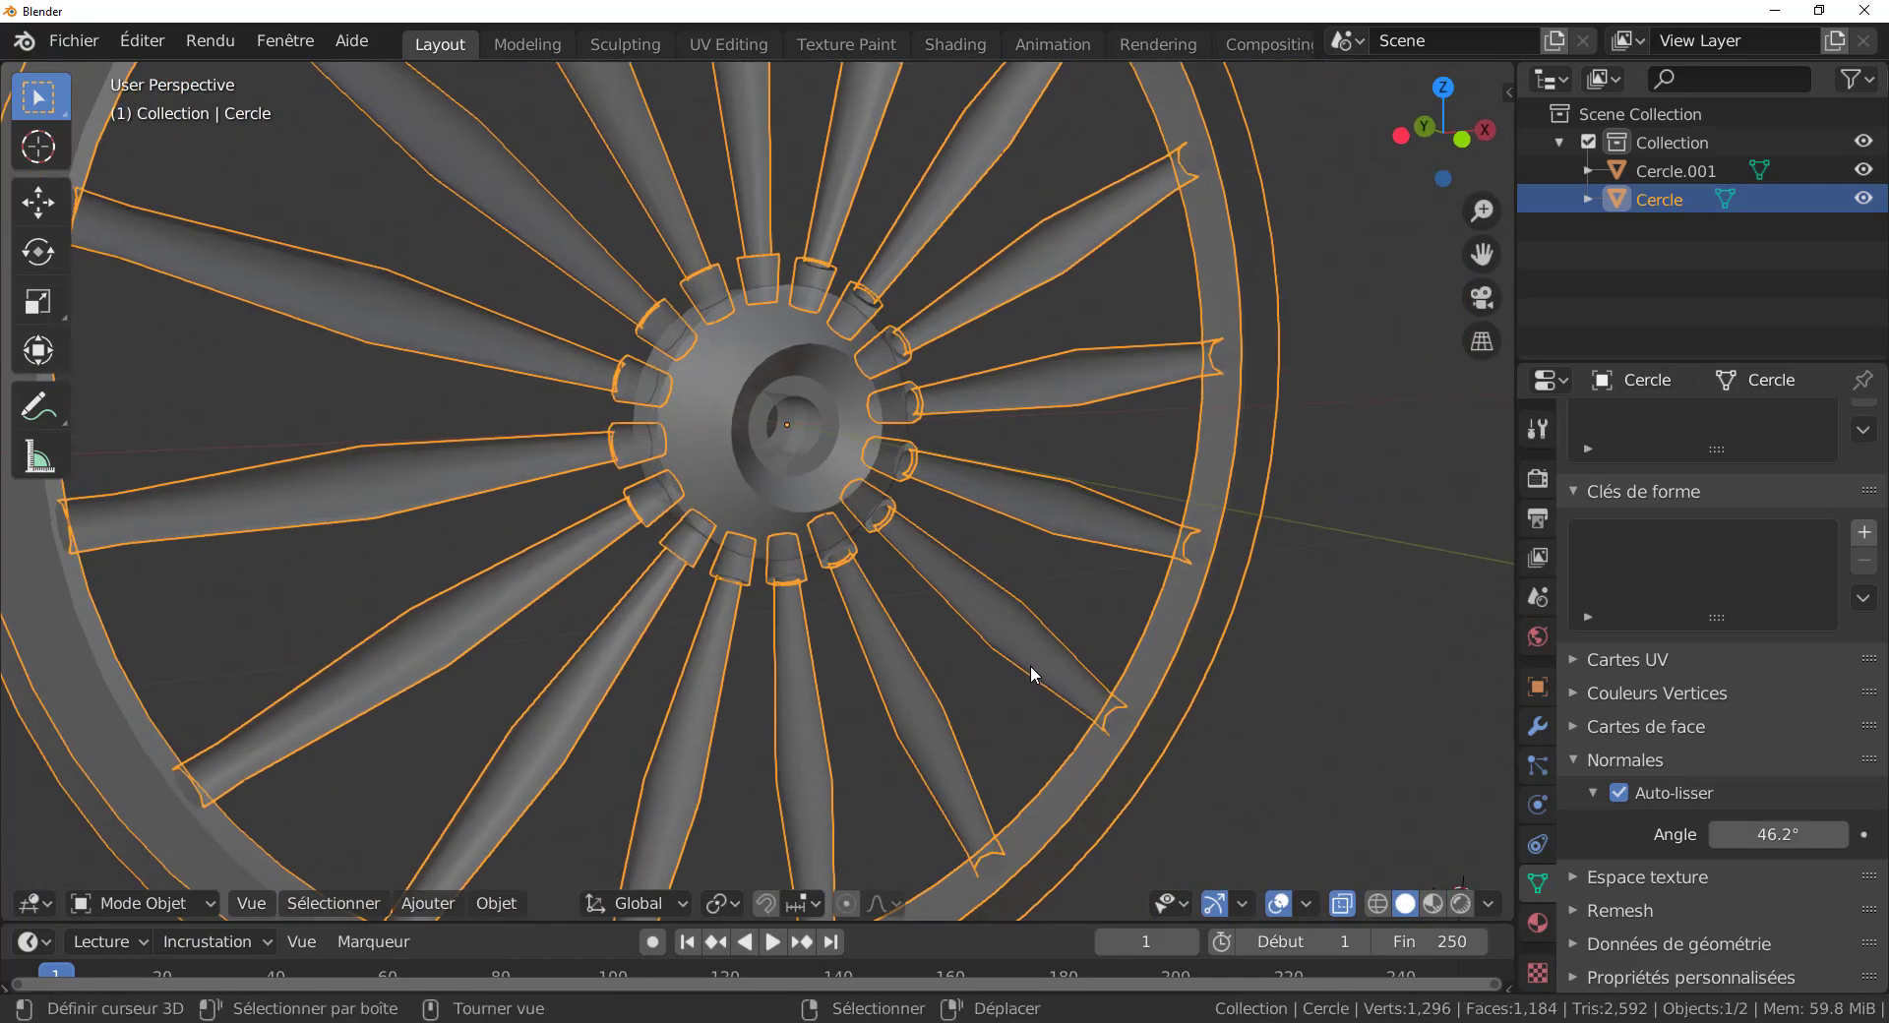
pyautogui.click(1342, 903)
pyautogui.scroll(-4, 1275, 780)
pyautogui.moveTo(1247, 738); pyautogui.dragTo(992, 640, button='middle')
pyautogui.scroll(2, 984, 630)
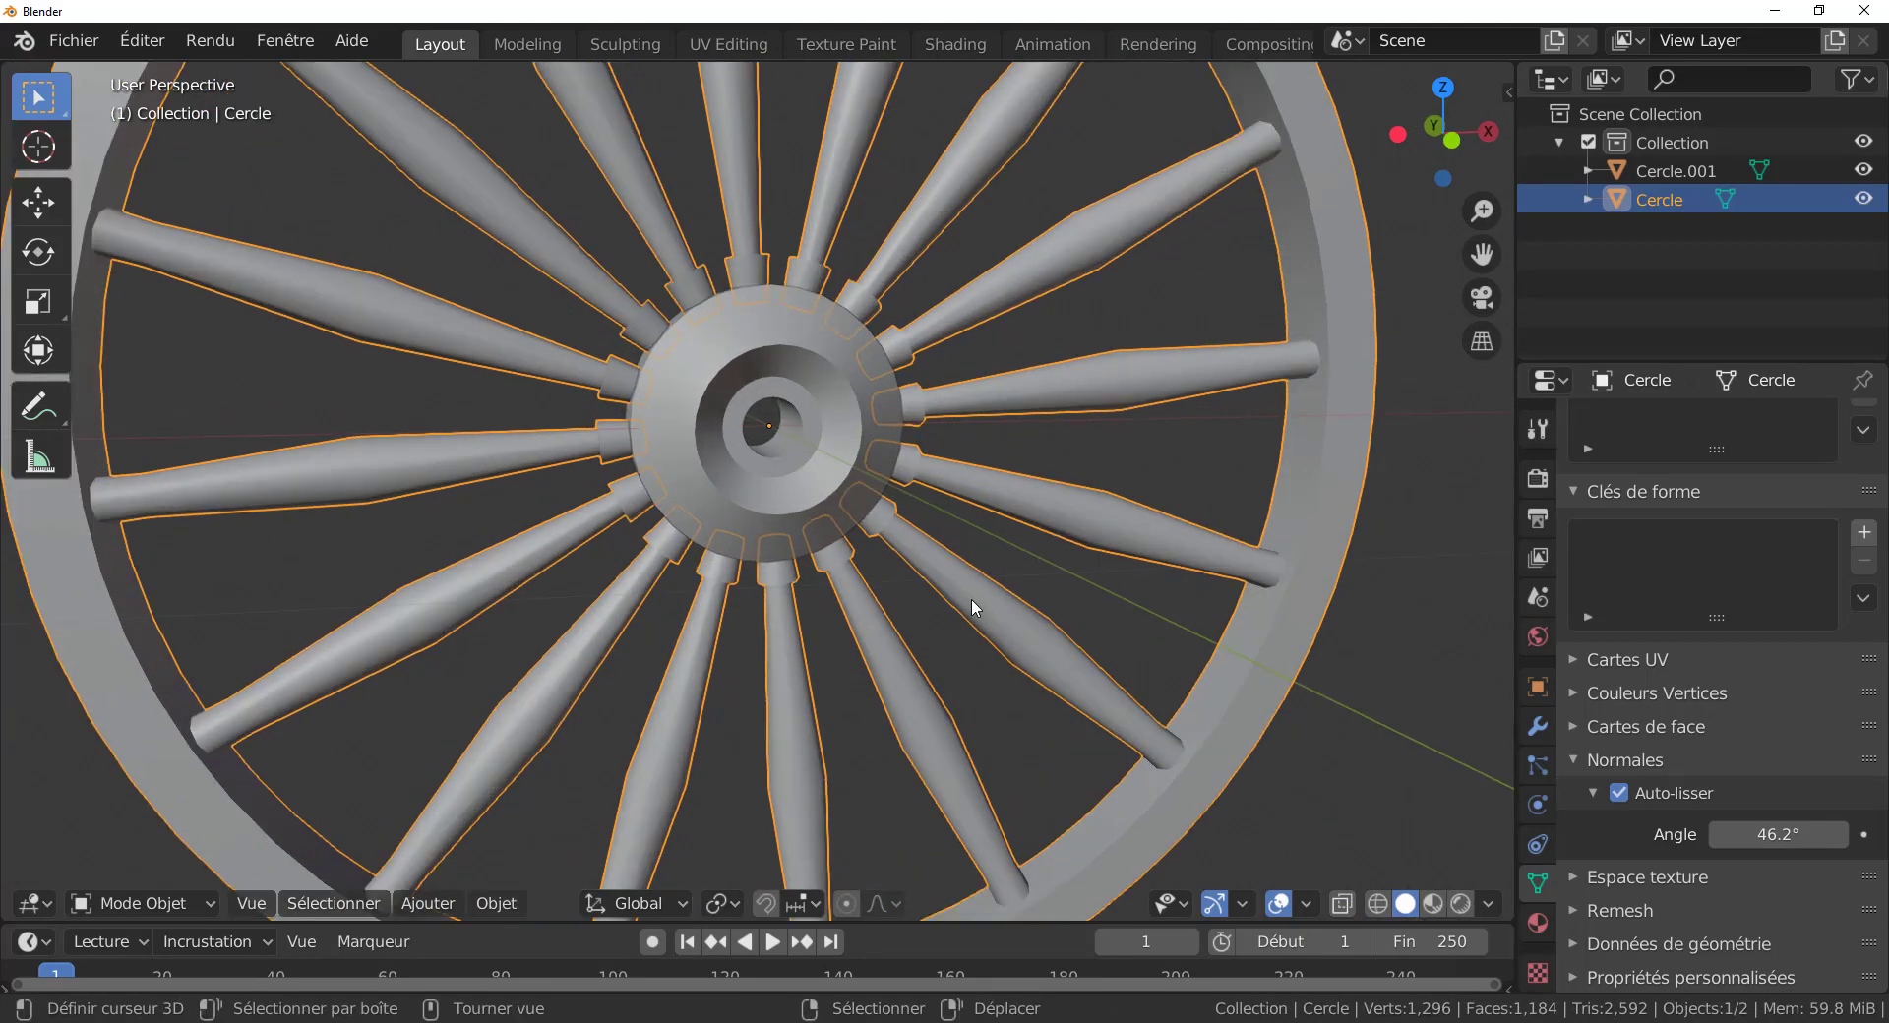
# Go back into Edit Mode and undo the last inward extrusion of the widened spoke ends.
pyautogui.press('Tab')
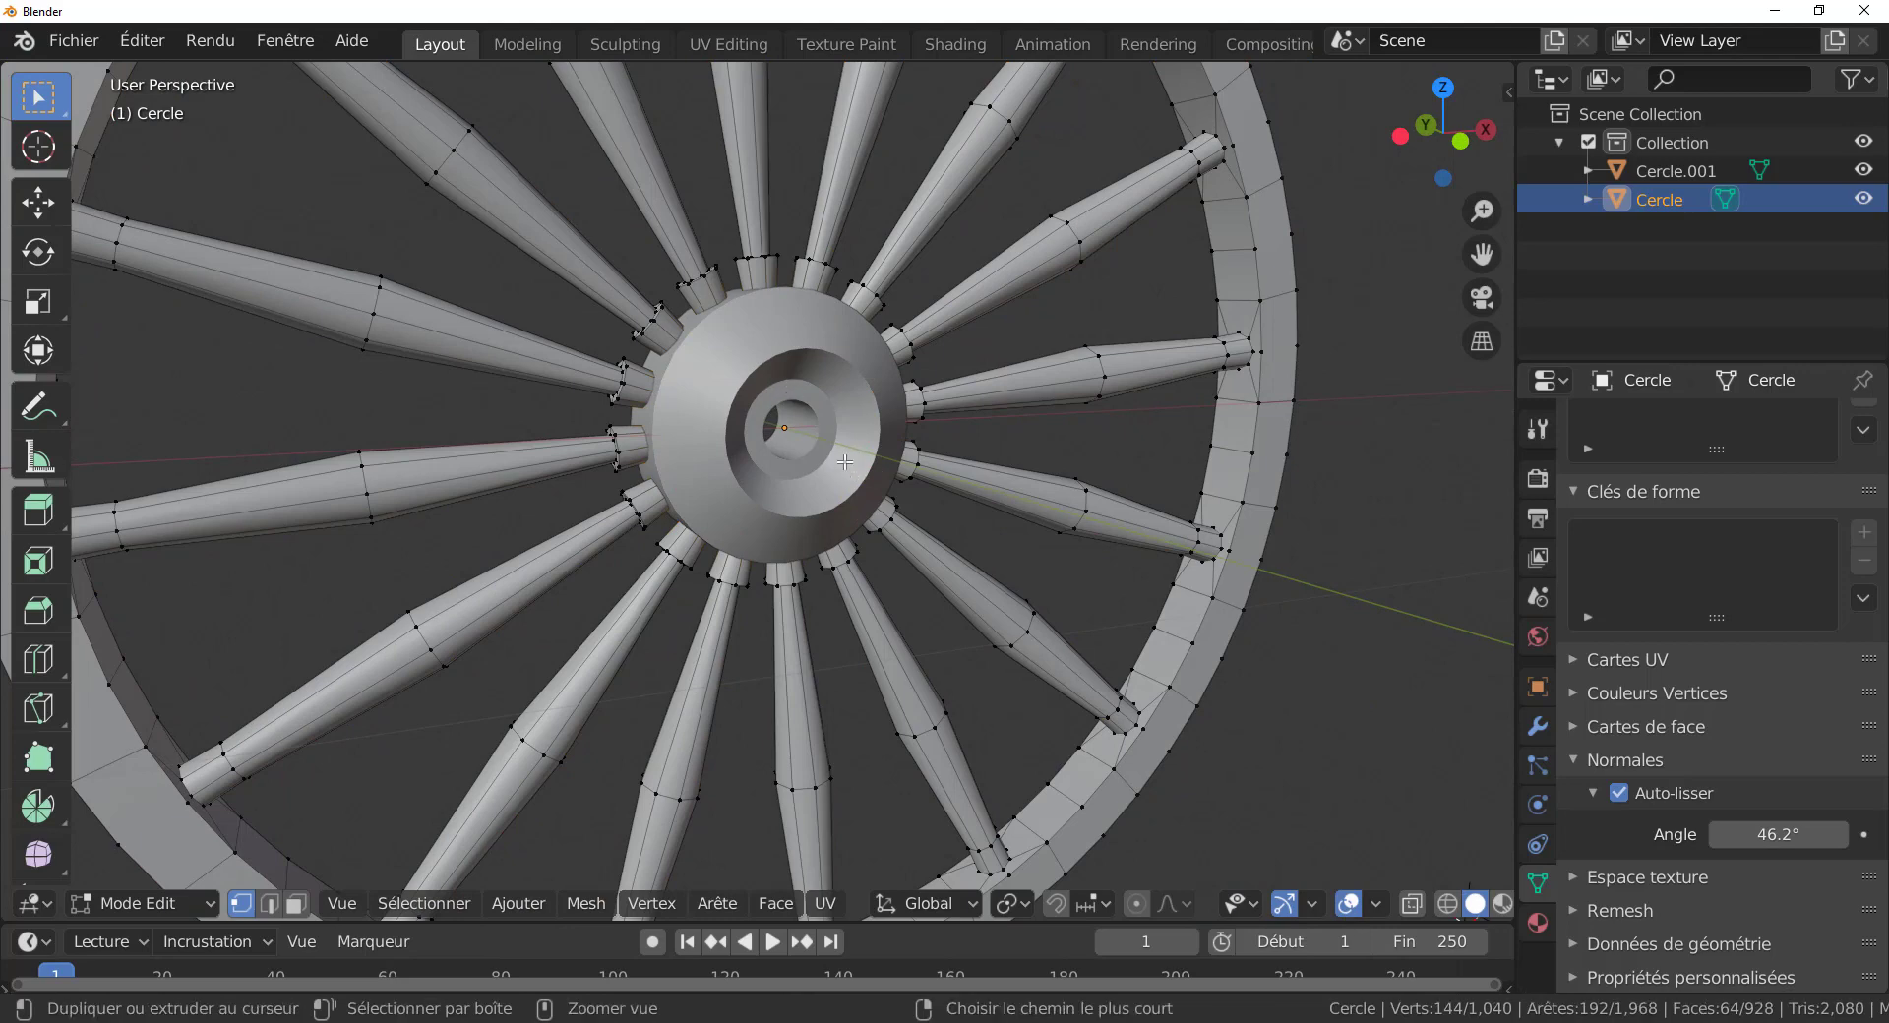
pyautogui.hotkey('ctrl', 'z')
pyautogui.hotkey('ctrl', 'z')
pyautogui.hotkey('ctrl', 'z')
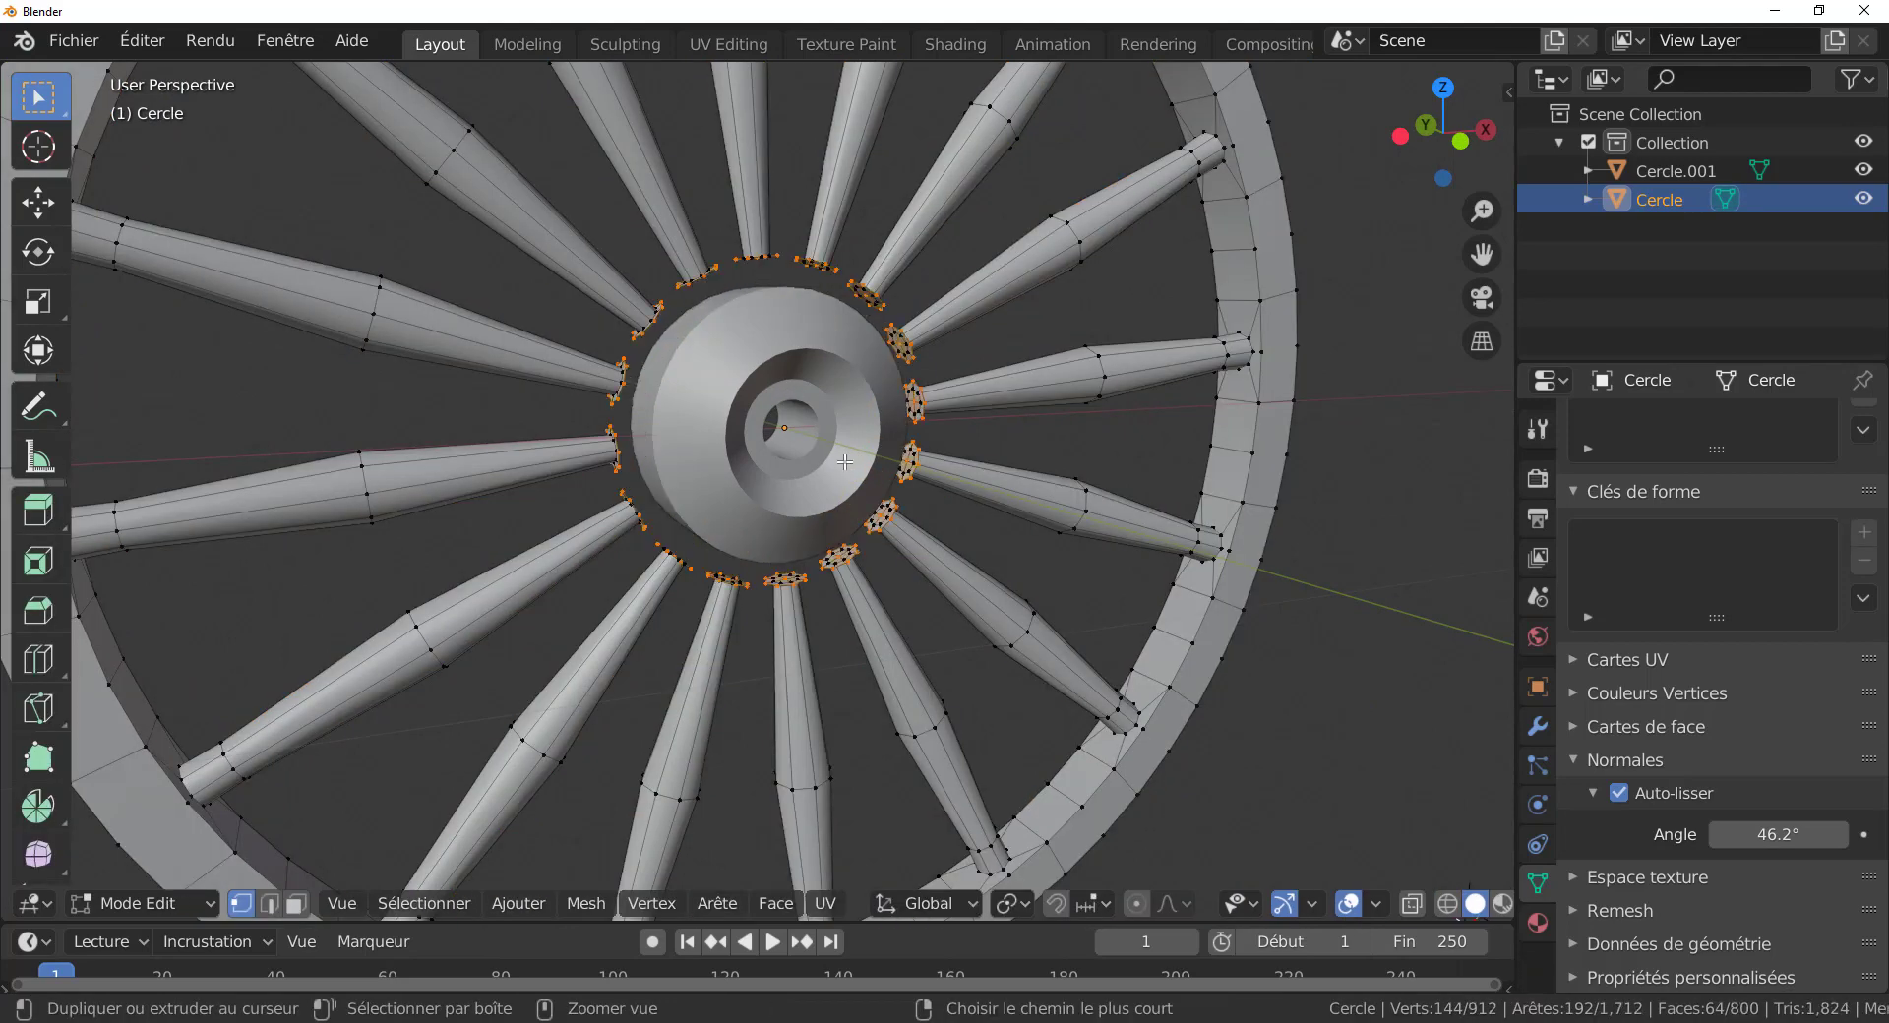
# Scale the widened spoke end faces by 0.921 toward the wheel's centre to form flared ends.
pyautogui.moveTo(844, 461); pyautogui.dragTo(827, 481, button='middle')
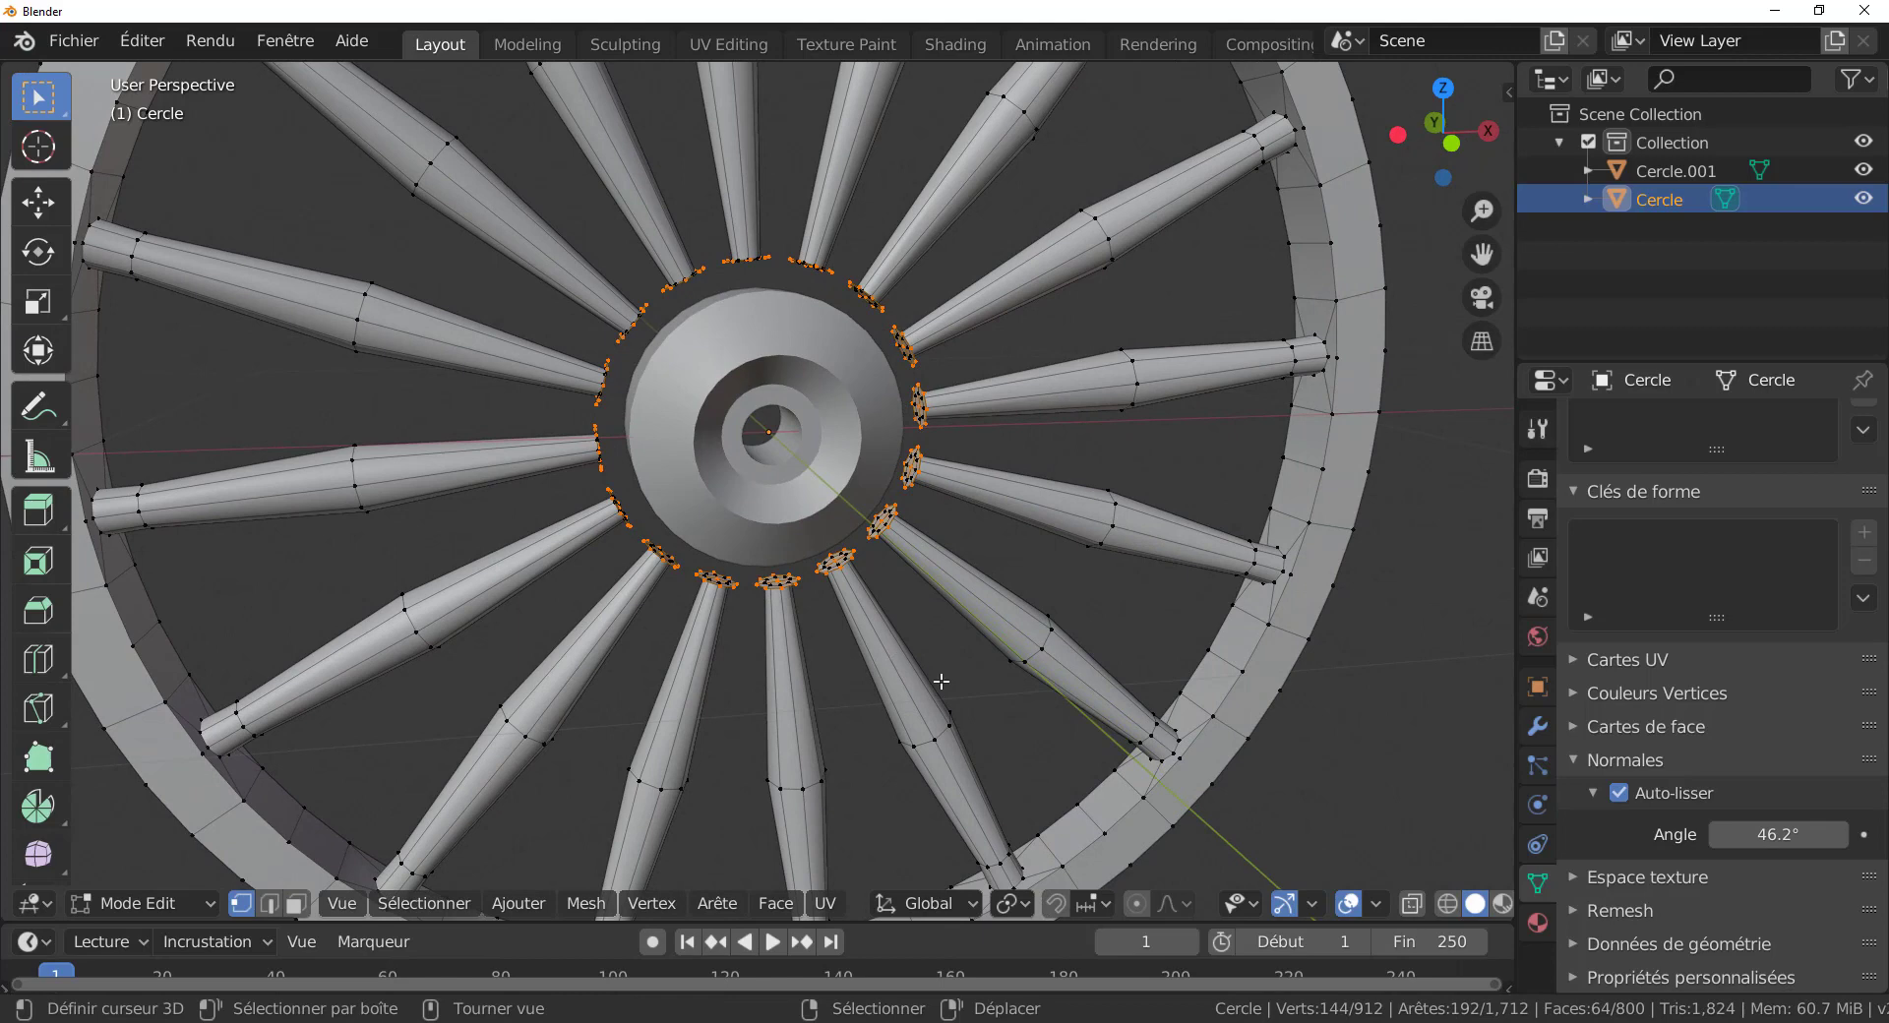
pyautogui.click(1010, 902)
pyautogui.press('s')
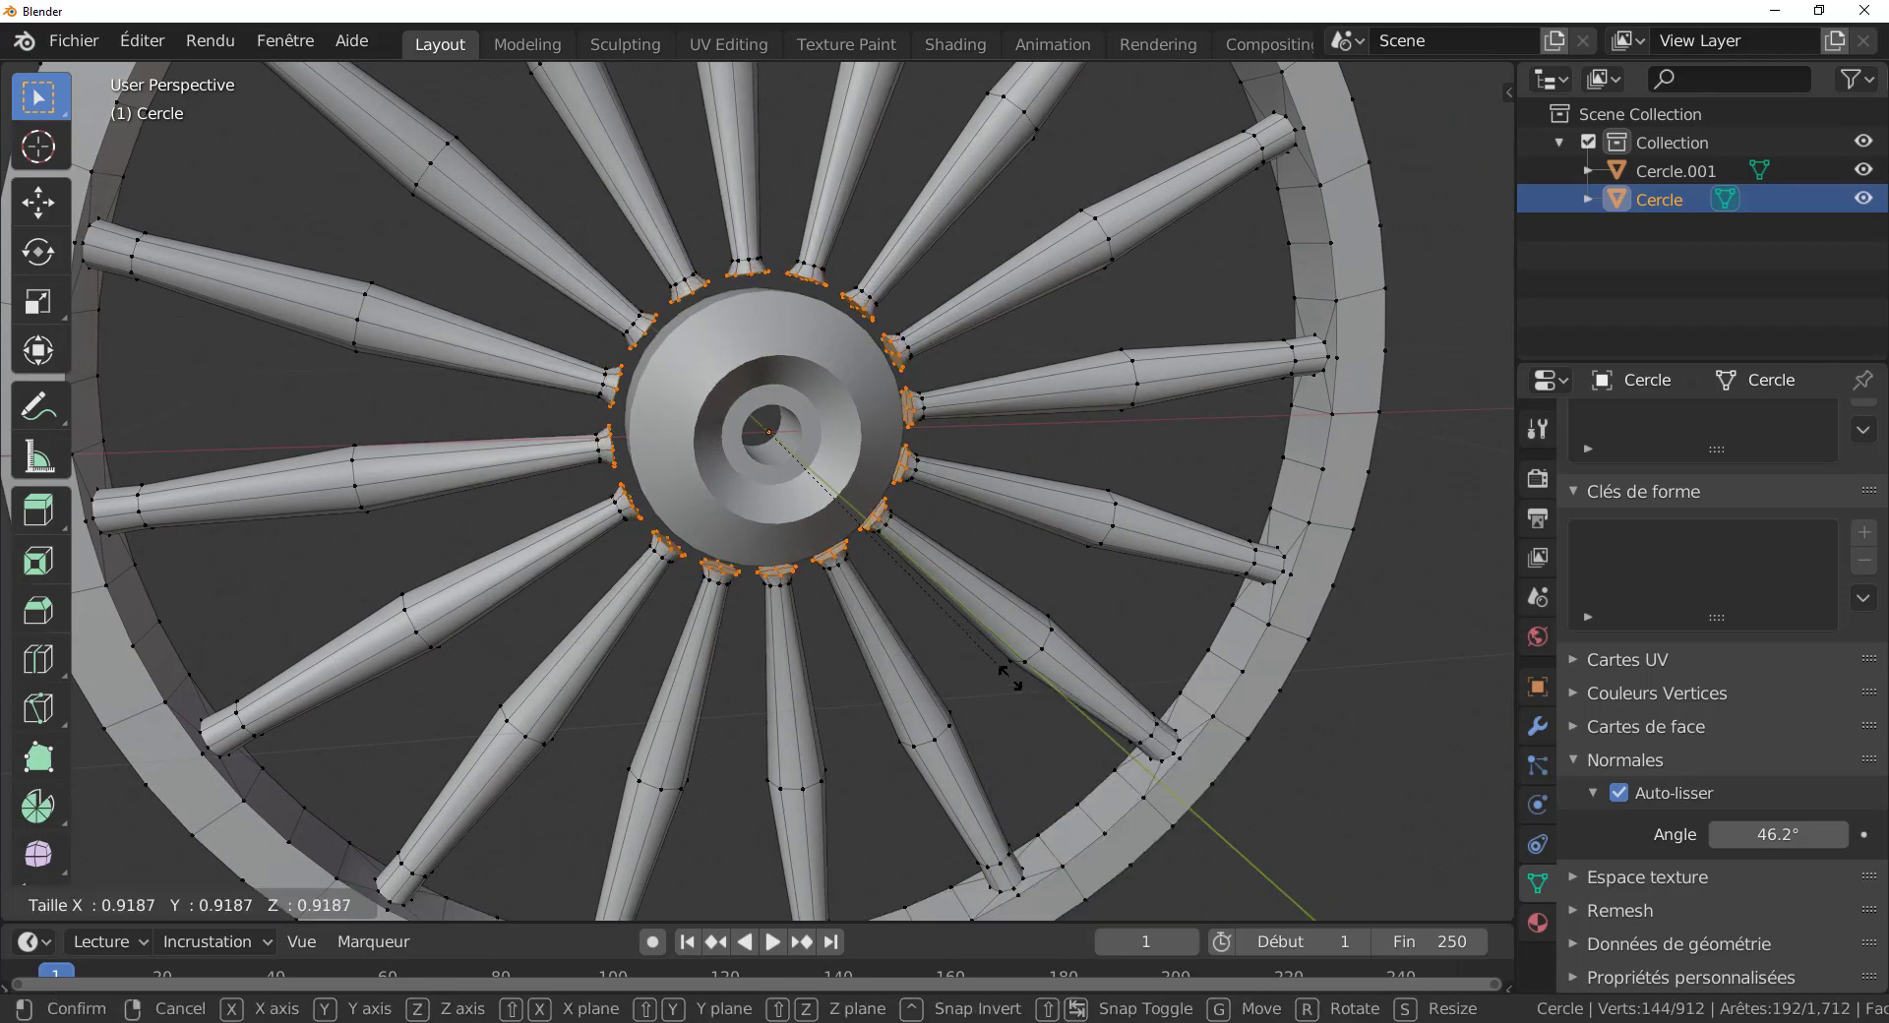
pyautogui.click(1012, 679)
# Extrude the flared spoke ends and scale them toward the wheel's centre so they run into the hub.
pyautogui.moveTo(1011, 679); pyautogui.dragTo(974, 720, button='middle')
pyautogui.press('e')
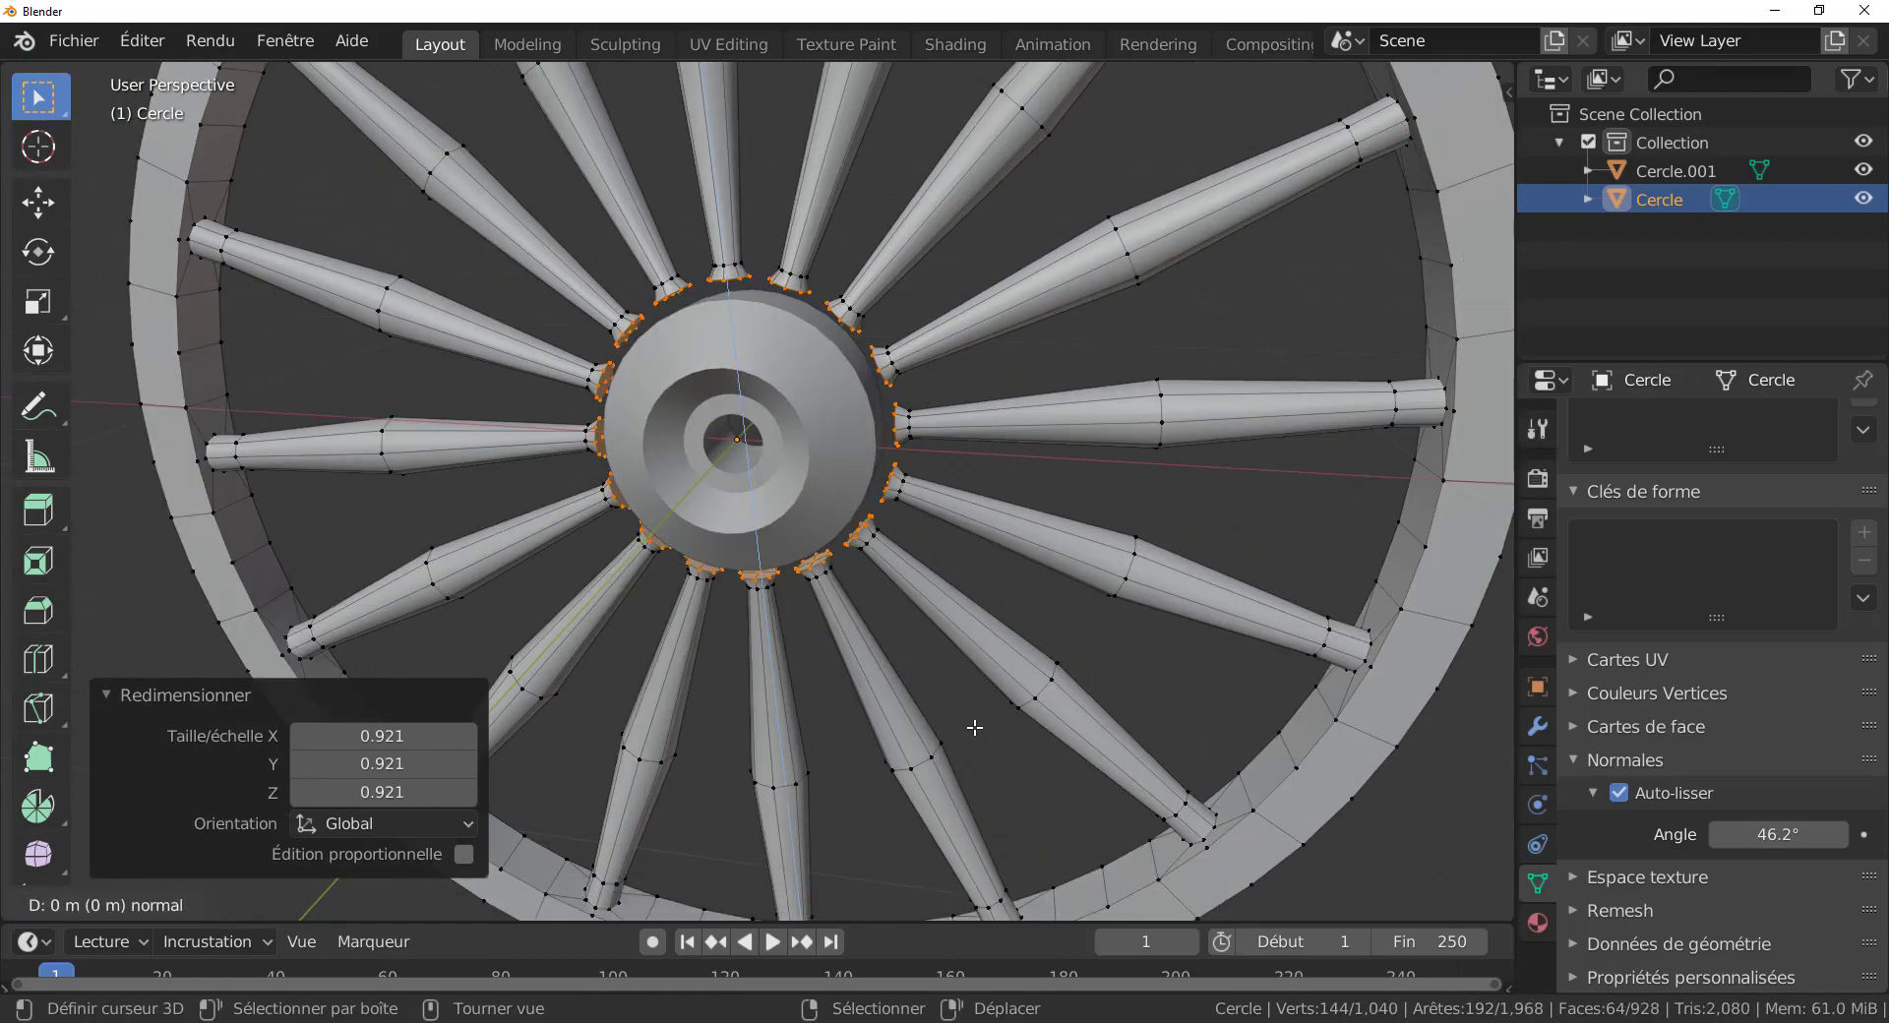
pyautogui.press('s')
pyautogui.click(938, 651)
# Examine the spoke and hub junctions from several angles, alternating between Object Mode and Edit Mode.
pyautogui.press('Tab')
pyautogui.scroll(-4, 938, 652)
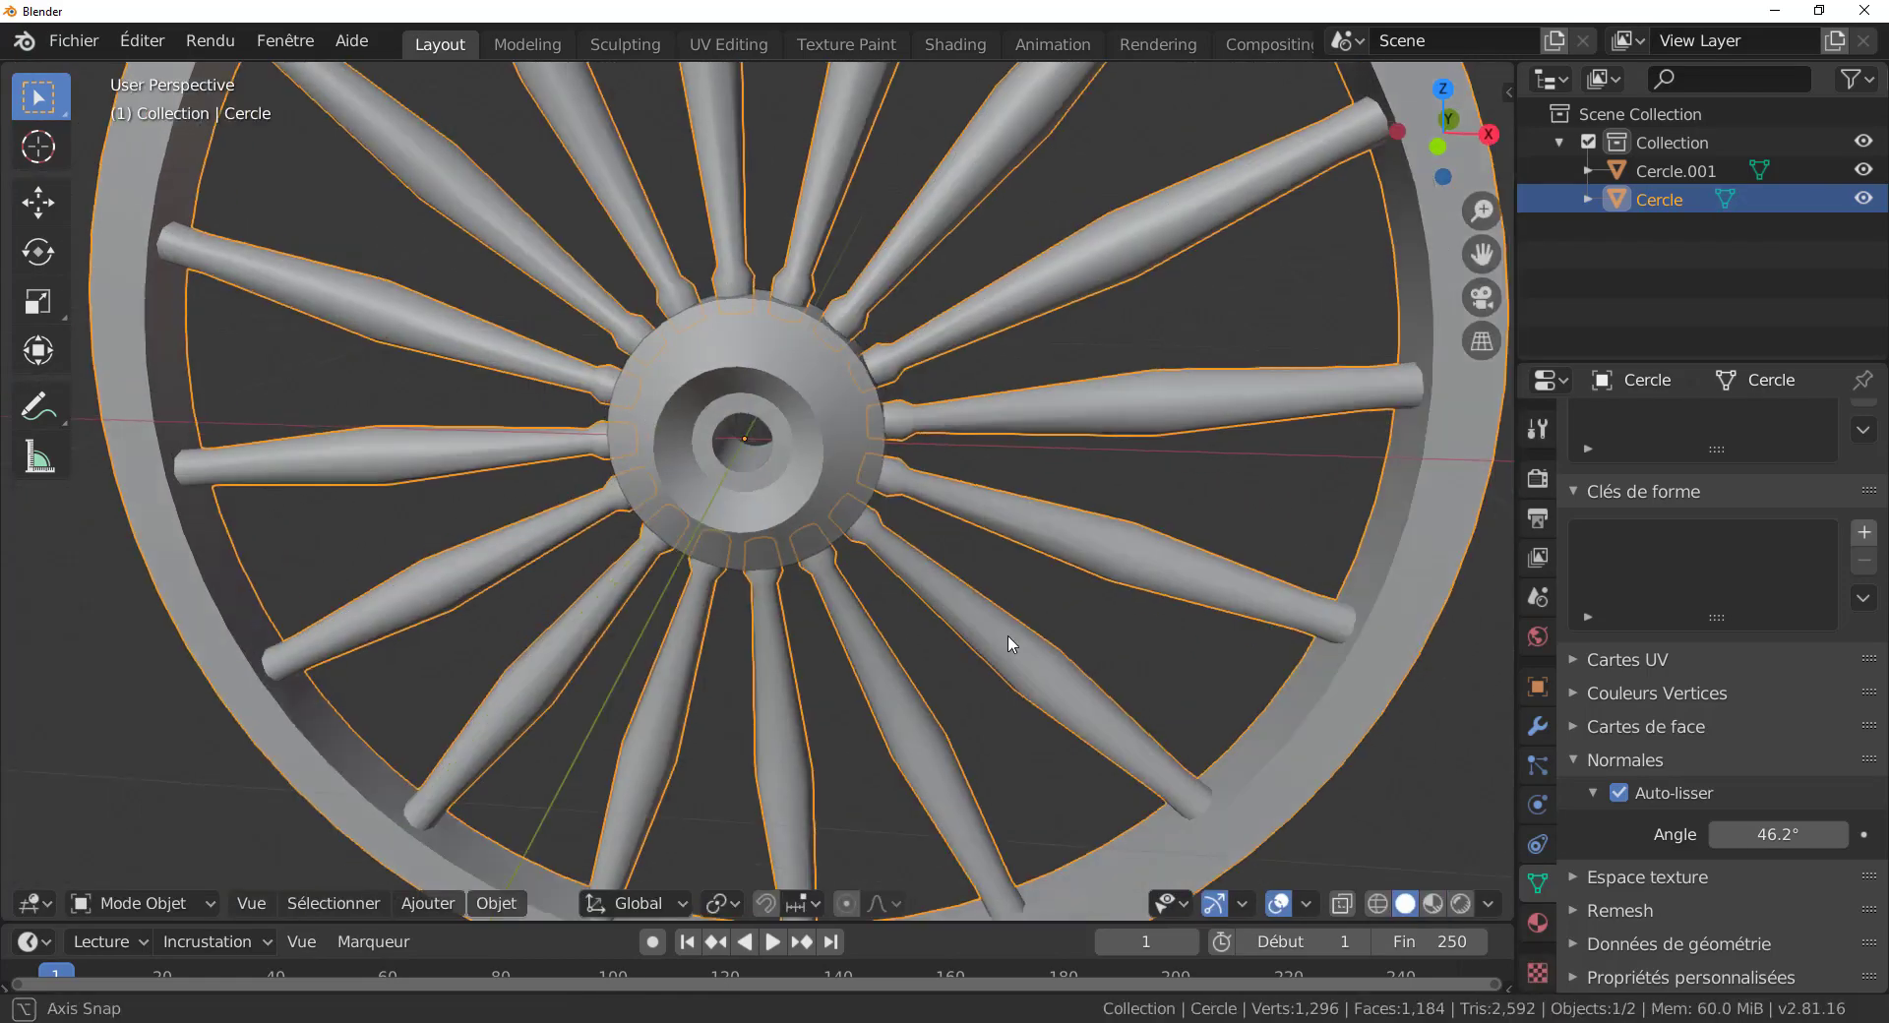
pyautogui.moveTo(1007, 638); pyautogui.dragTo(1095, 653, button='middle')
pyautogui.scroll(3, 811, 559)
pyautogui.press('Tab')
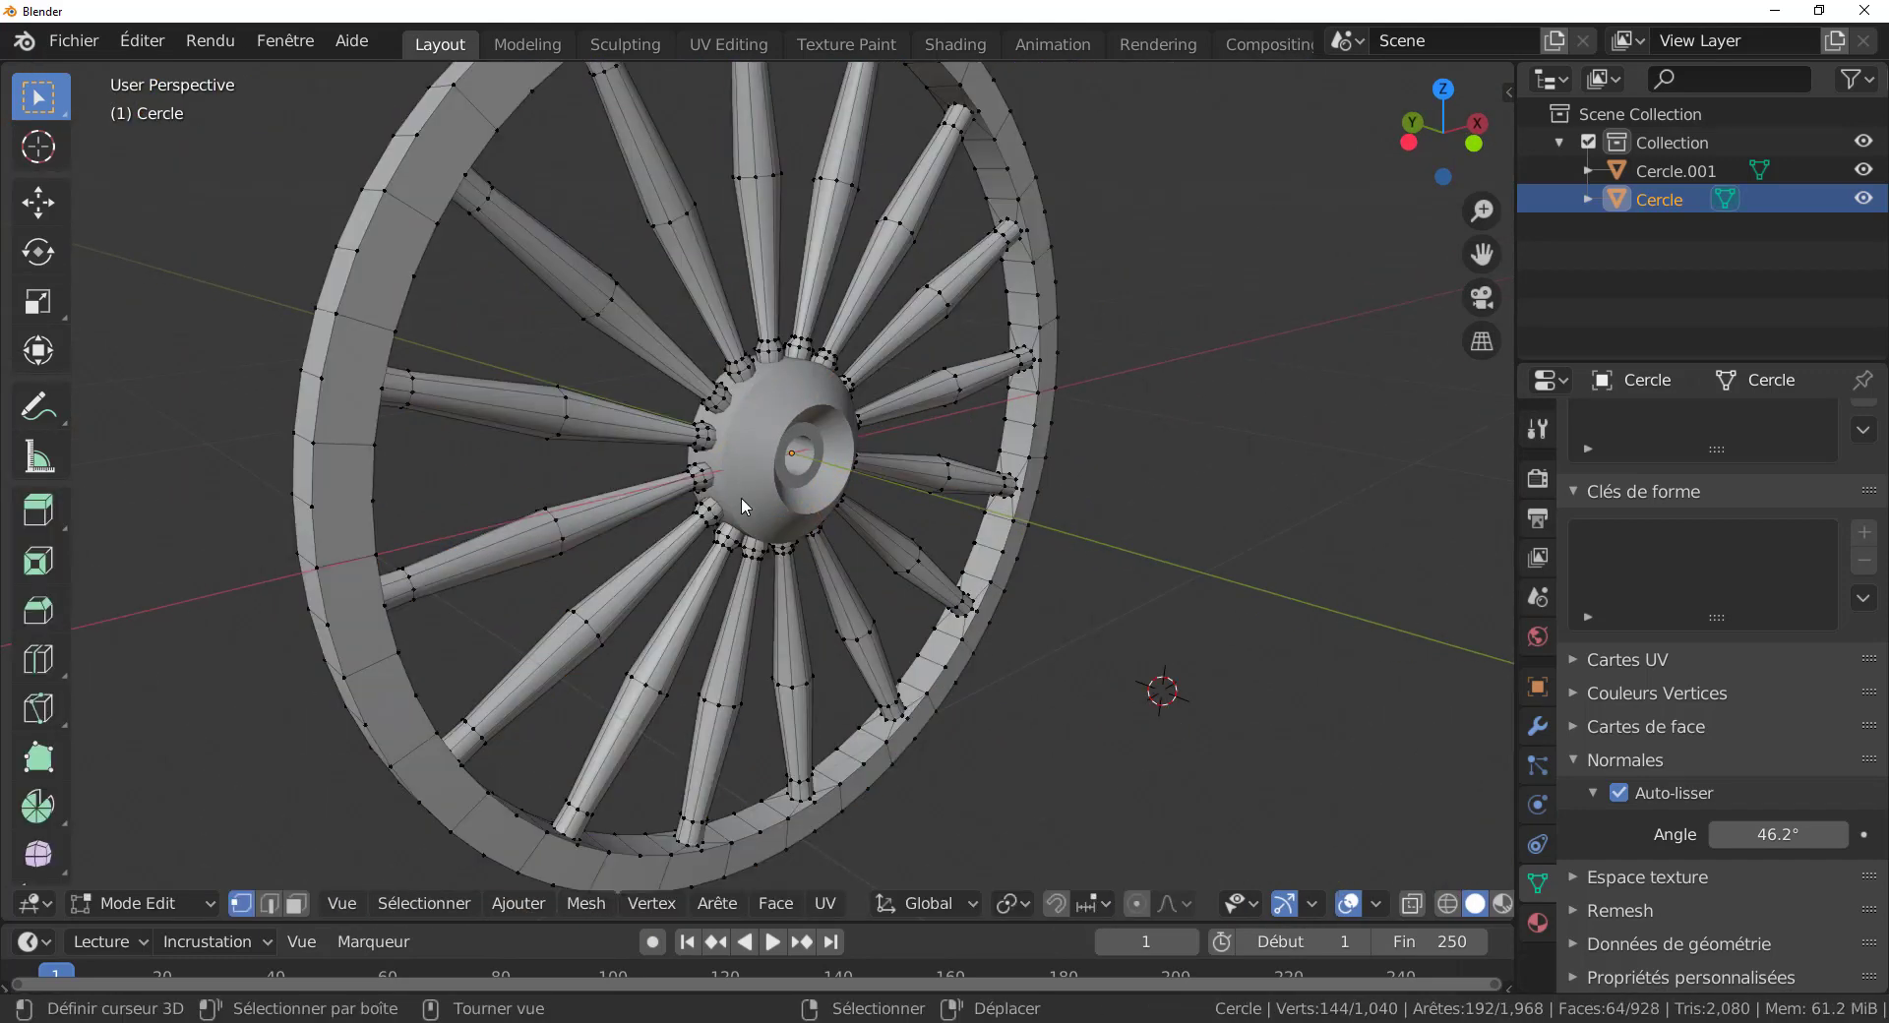
pyautogui.press('Tab')
pyautogui.keyDown('alt'); pyautogui.moveTo(741, 498); pyautogui.dragTo(705, 583, button='middle'); pyautogui.keyUp('alt')
pyautogui.scroll(-3, 706, 582)
pyautogui.moveTo(841, 581); pyautogui.dragTo(790, 644, button='middle')
pyautogui.press('Tab')
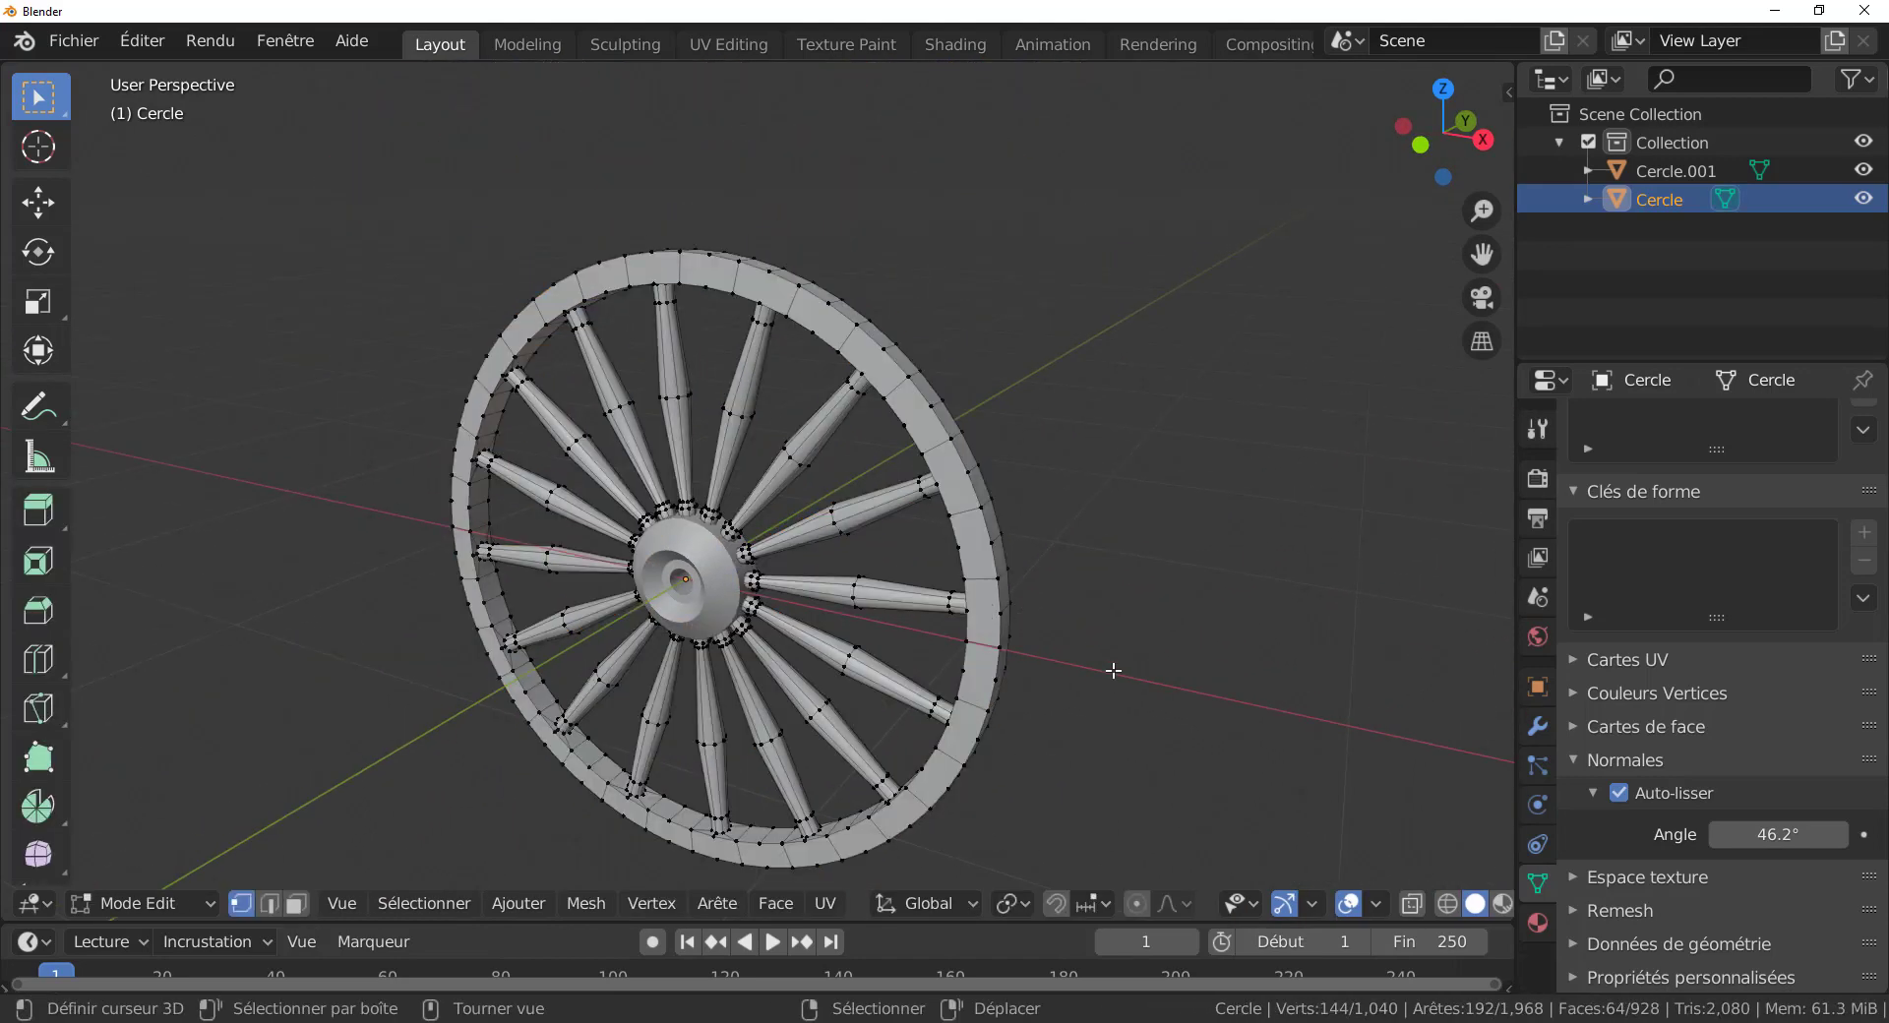
pyautogui.press('Tab')
# Set the scene's render engine to Workbench.
pyautogui.click(1538, 478)
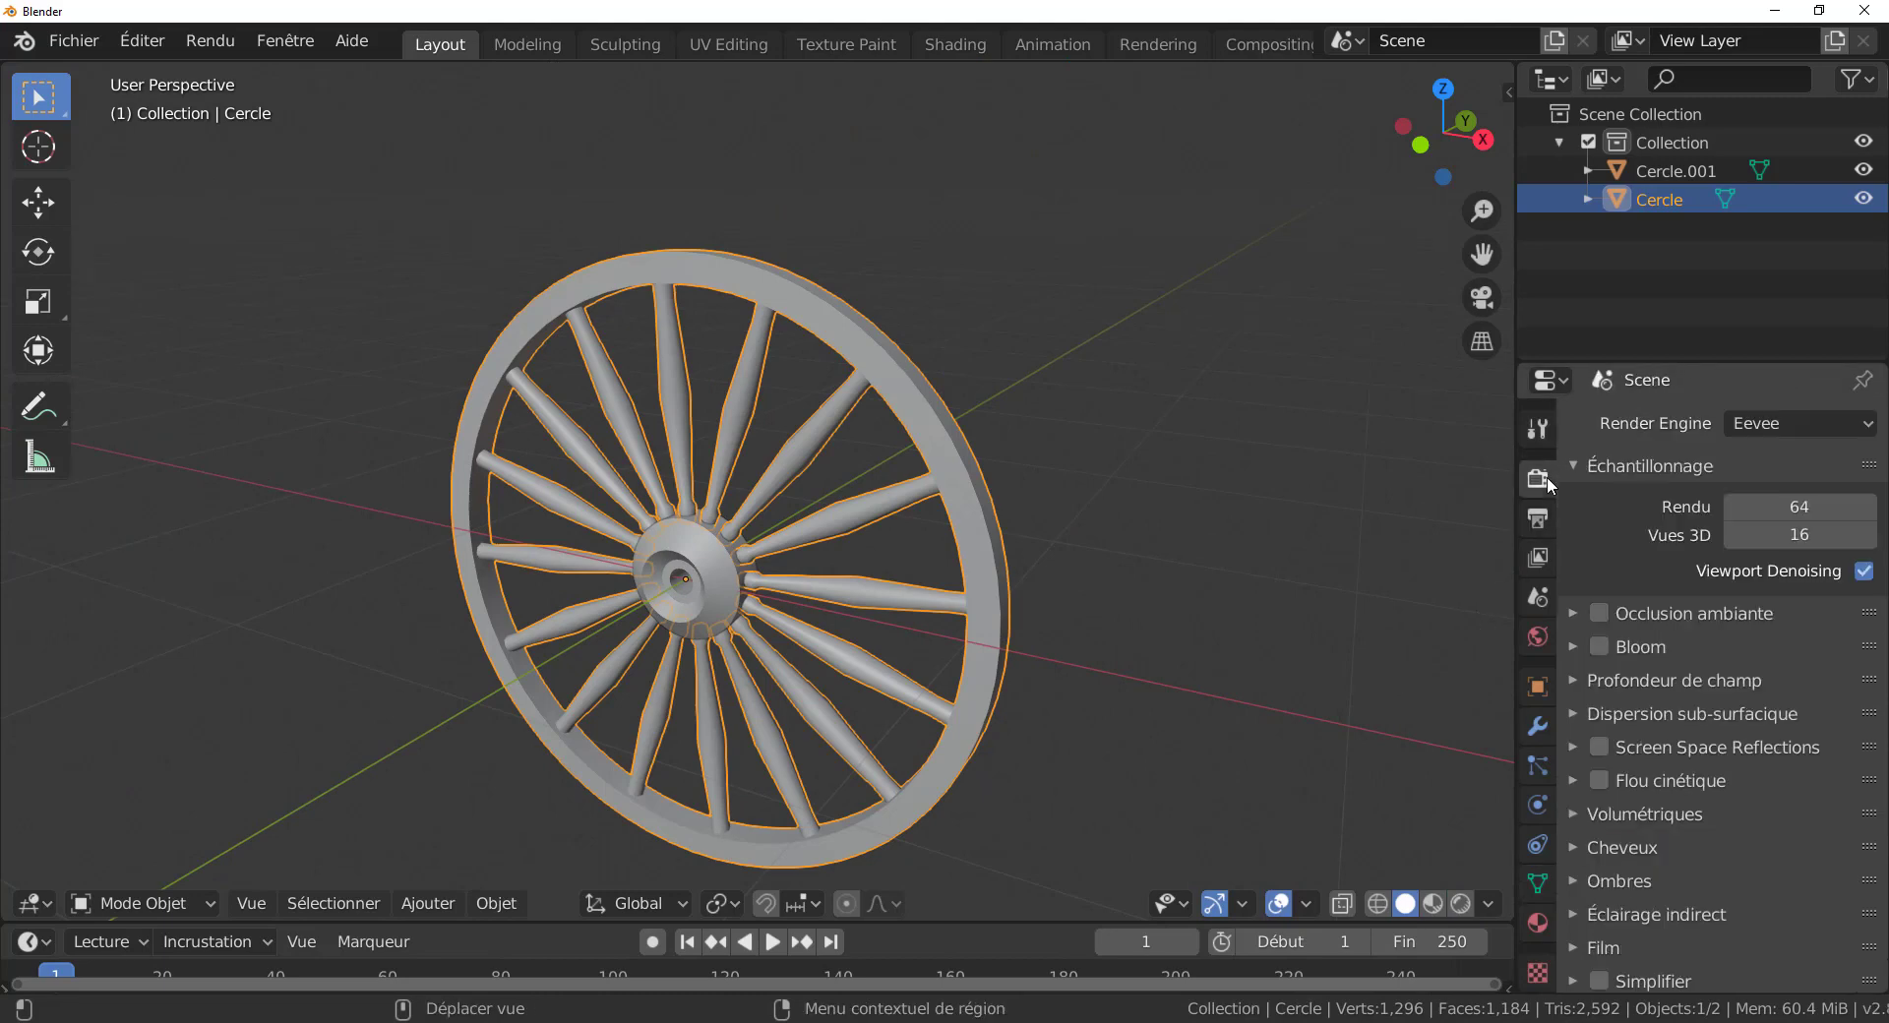
pyautogui.click(1779, 419)
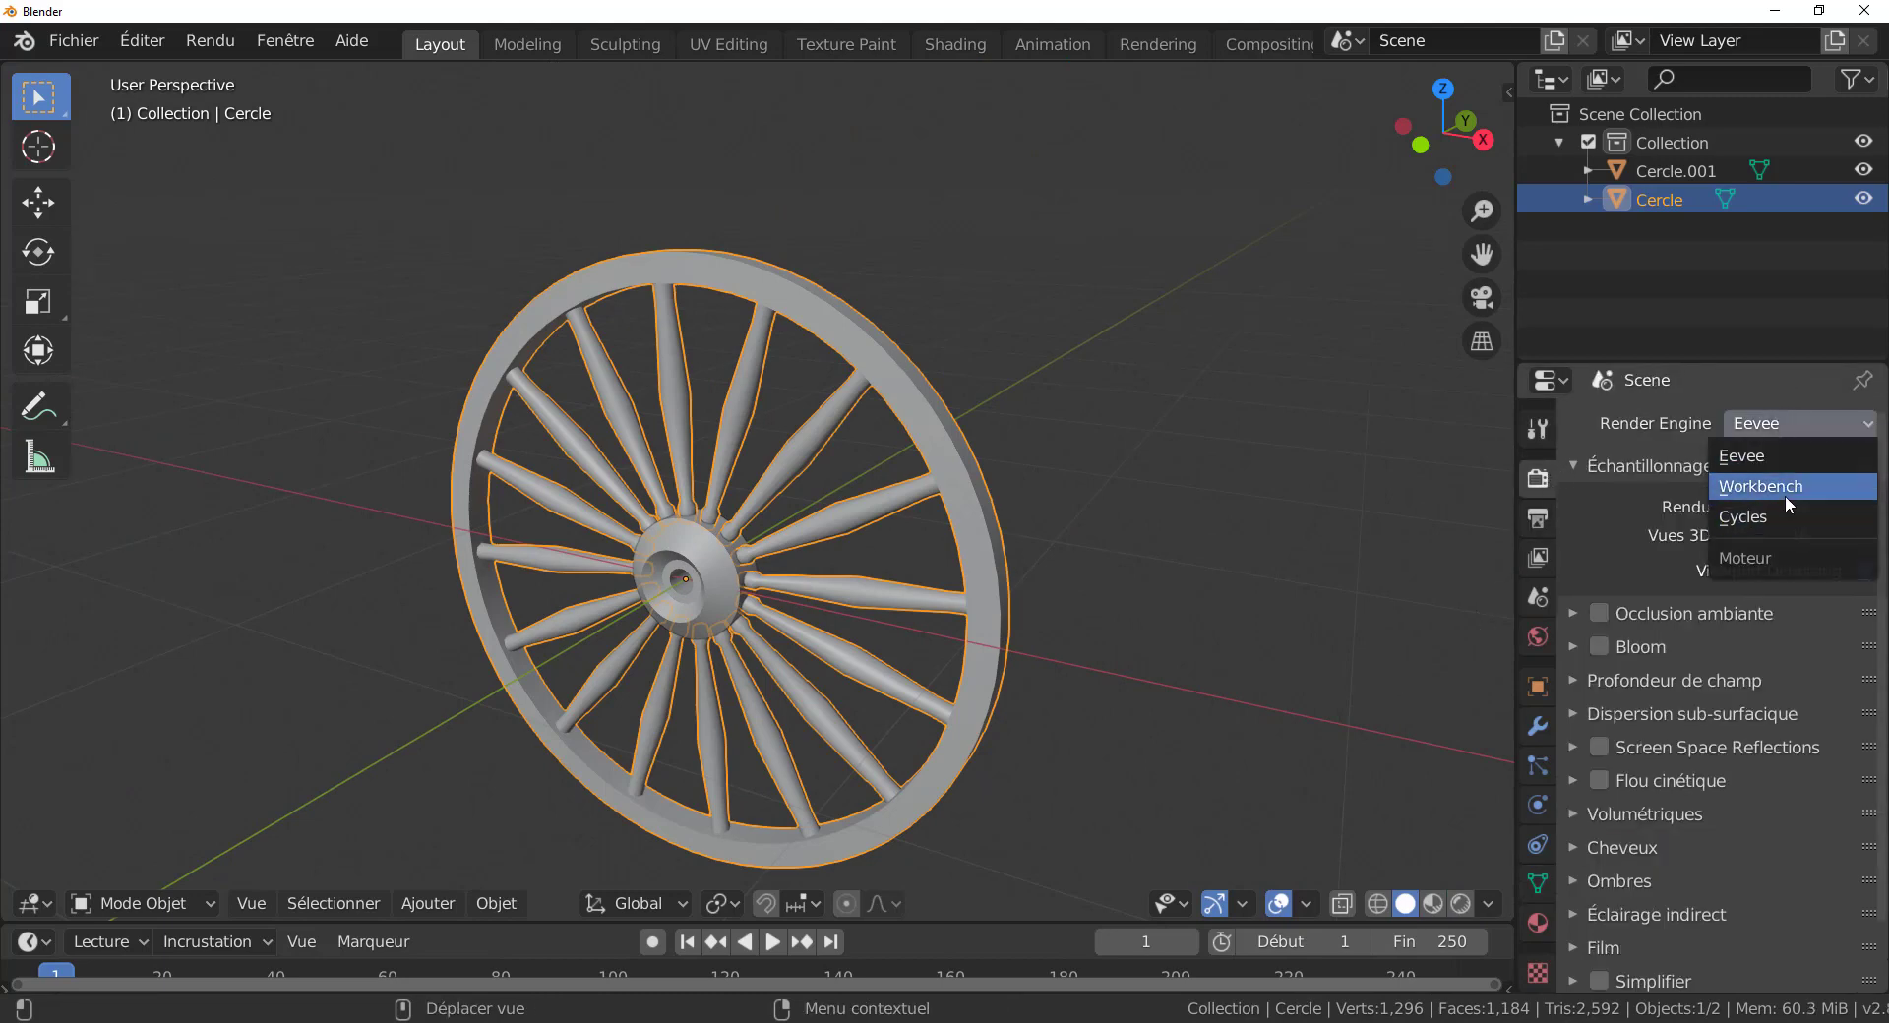
pyautogui.click(1761, 486)
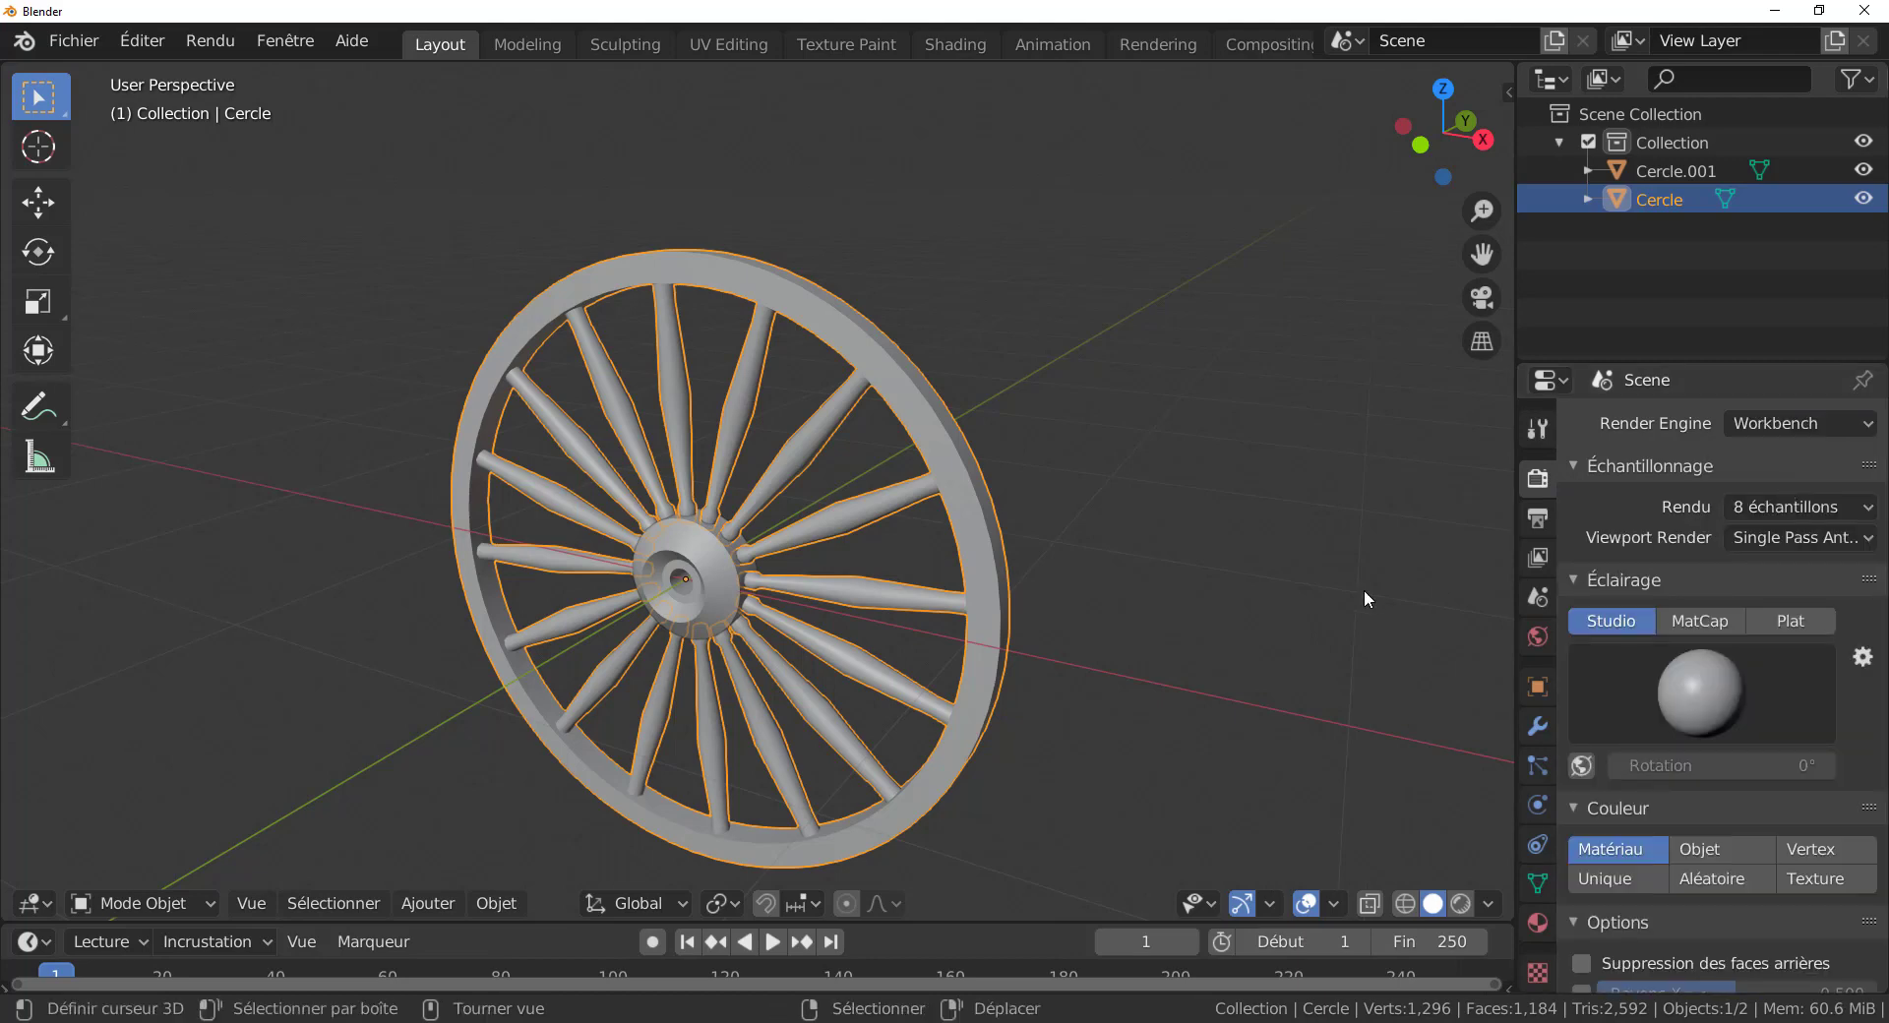
# Select the face loop around the rim's outer edge in face select mode, extrude it, and scale it by 1.041.
pyautogui.moveTo(1364, 589); pyautogui.dragTo(1242, 584, button='middle')
pyautogui.press('Tab')
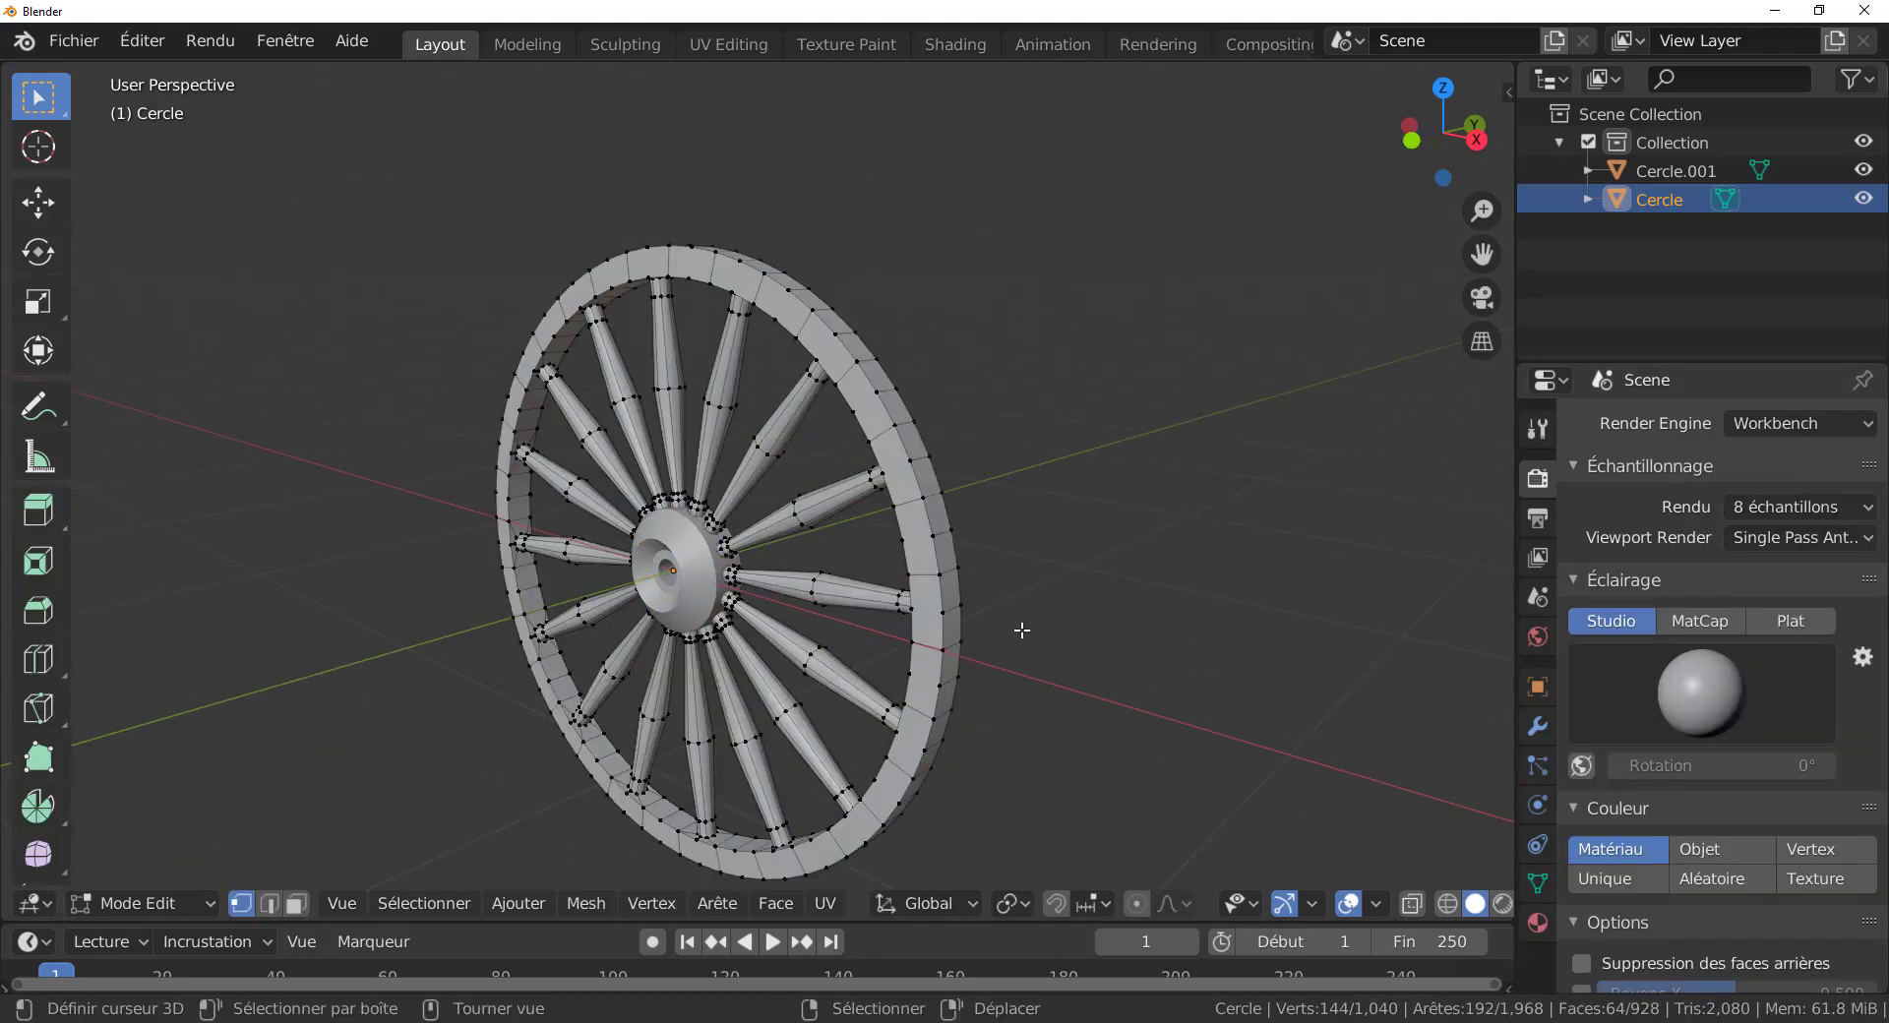
pyautogui.click(295, 904)
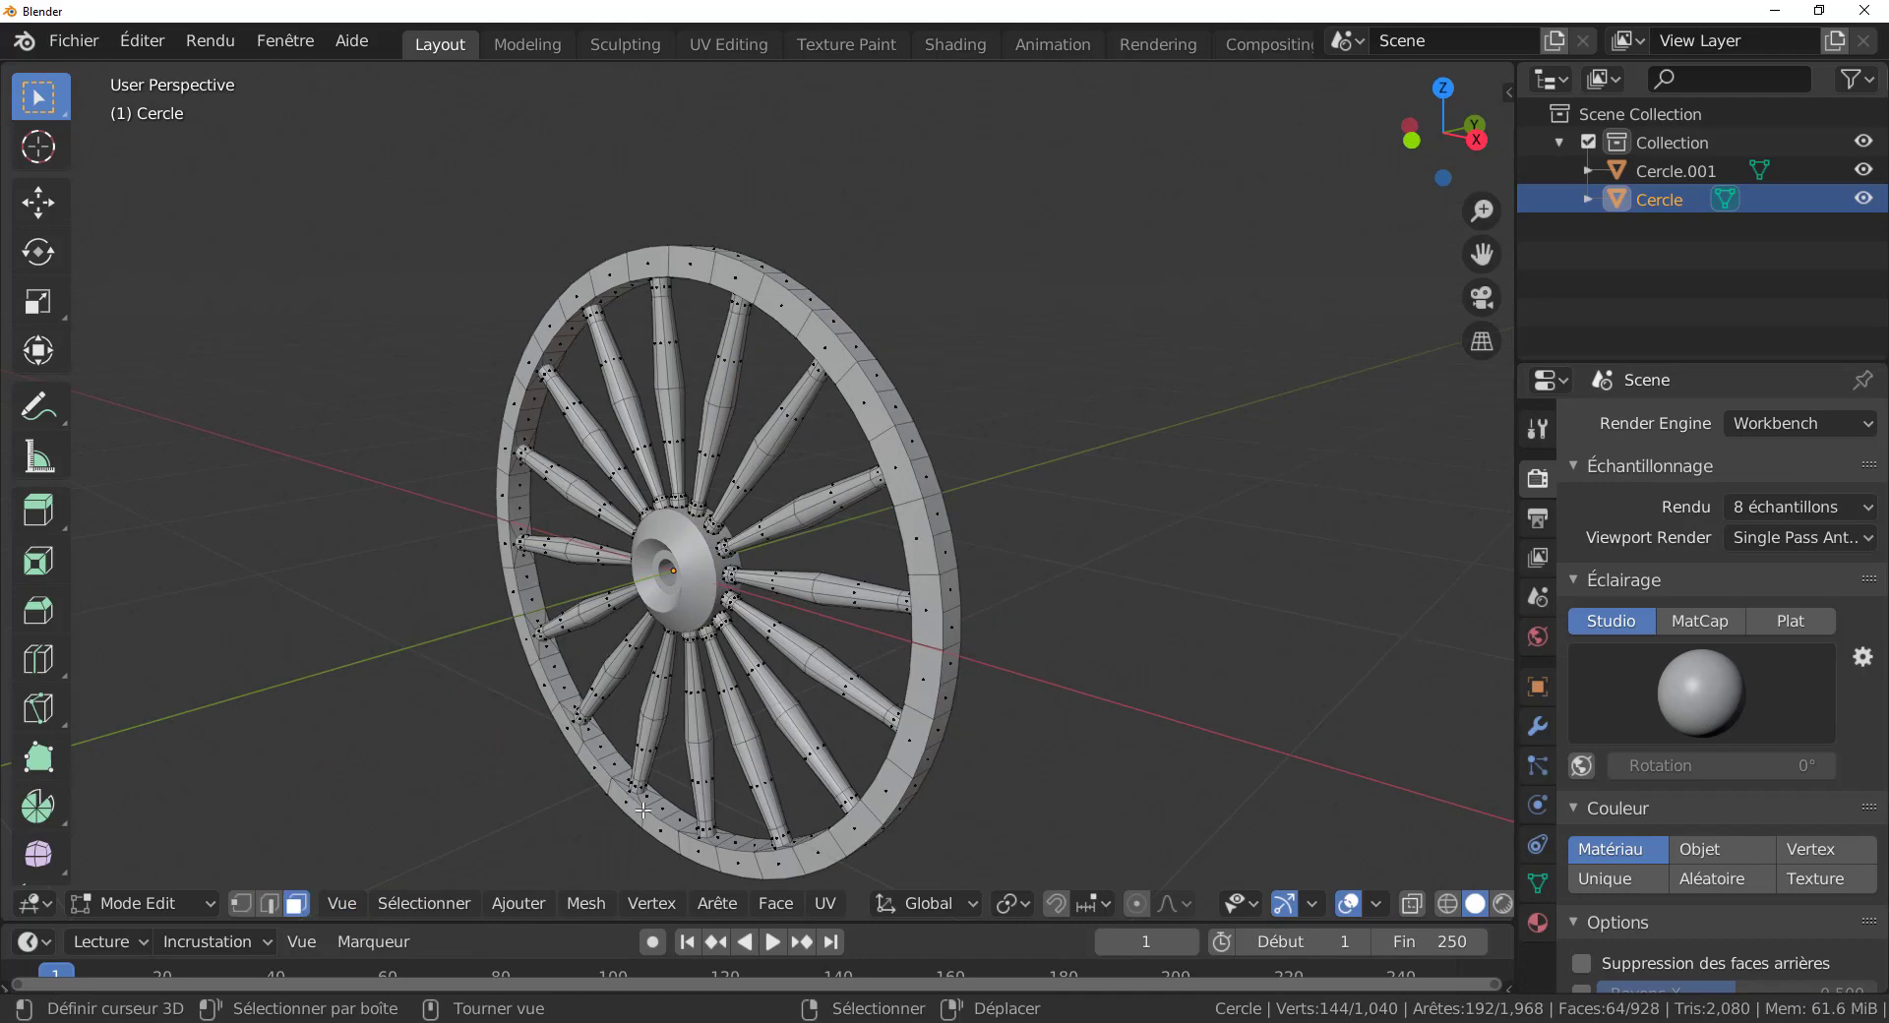
pyautogui.keyDown('alt'); pyautogui.click(948, 570); pyautogui.keyUp('alt')
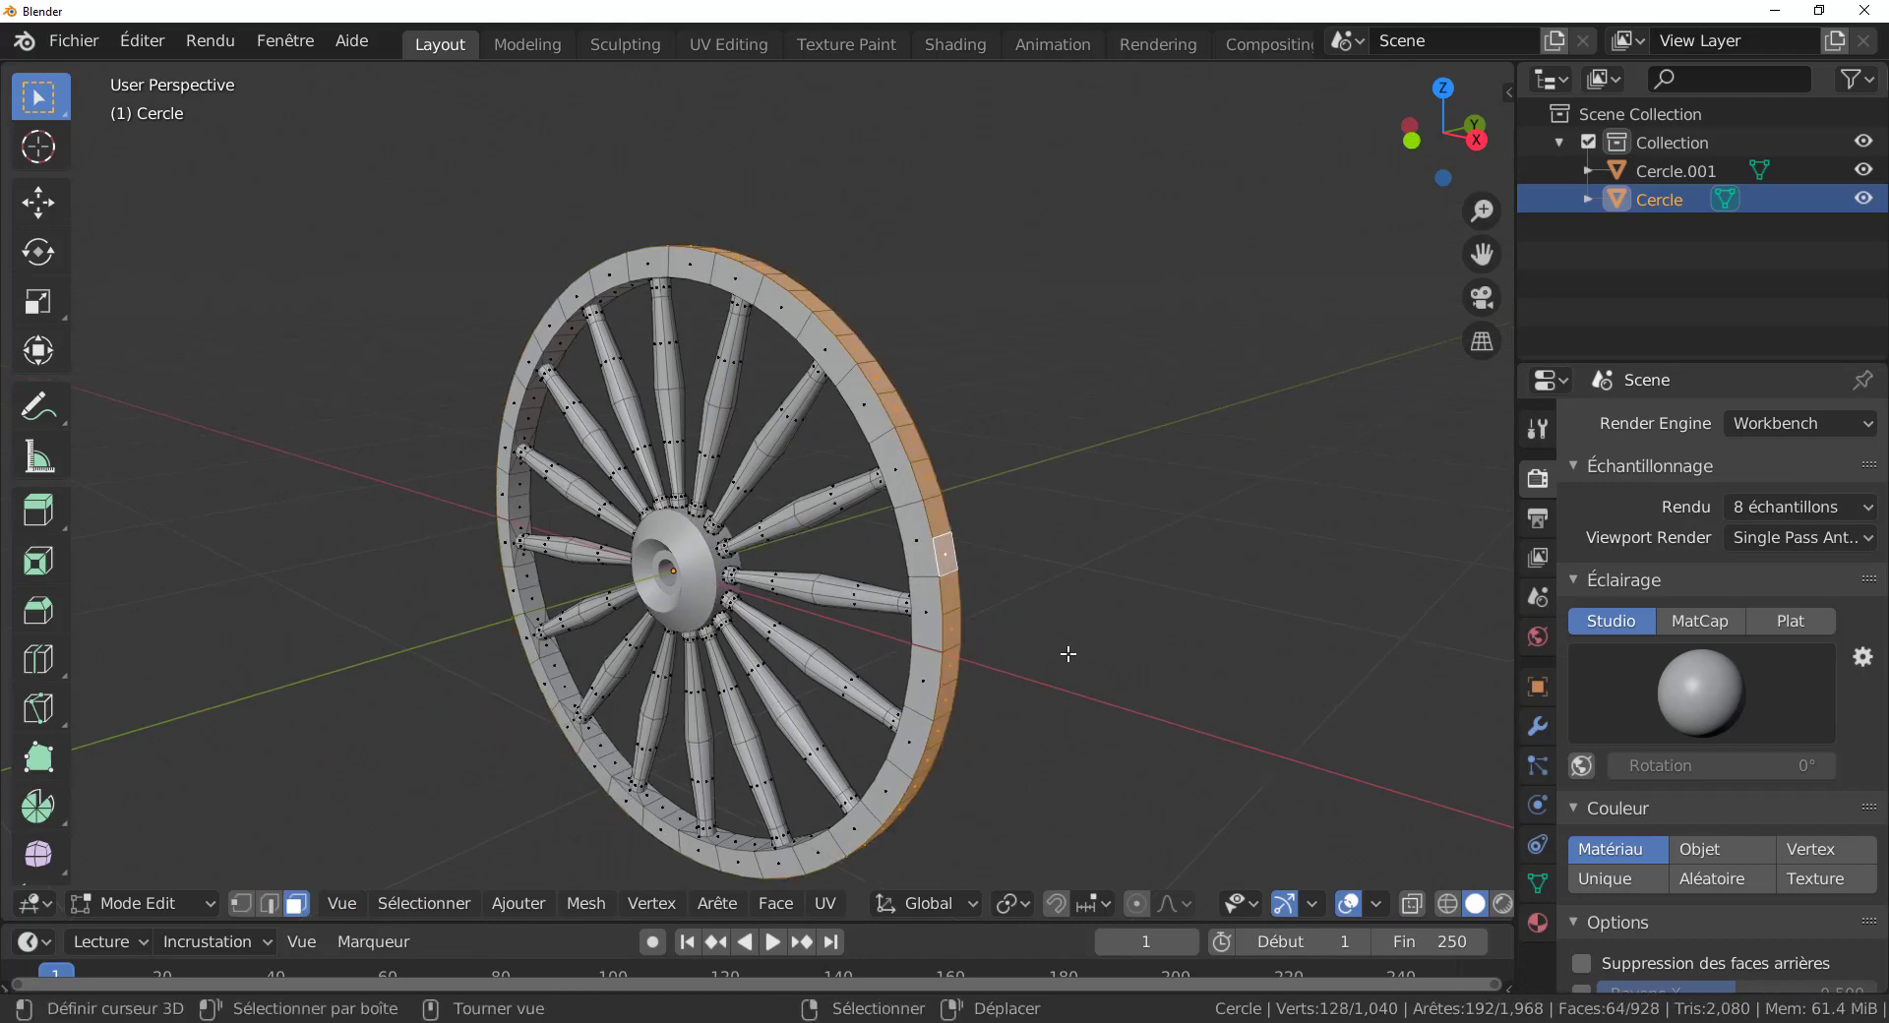
pyautogui.moveTo(1065, 695)
pyautogui.mouseDown(button='middle')
pyautogui.moveTo(1037, 674)
pyautogui.moveTo(1045, 694)
pyautogui.mouseUp(button='middle')
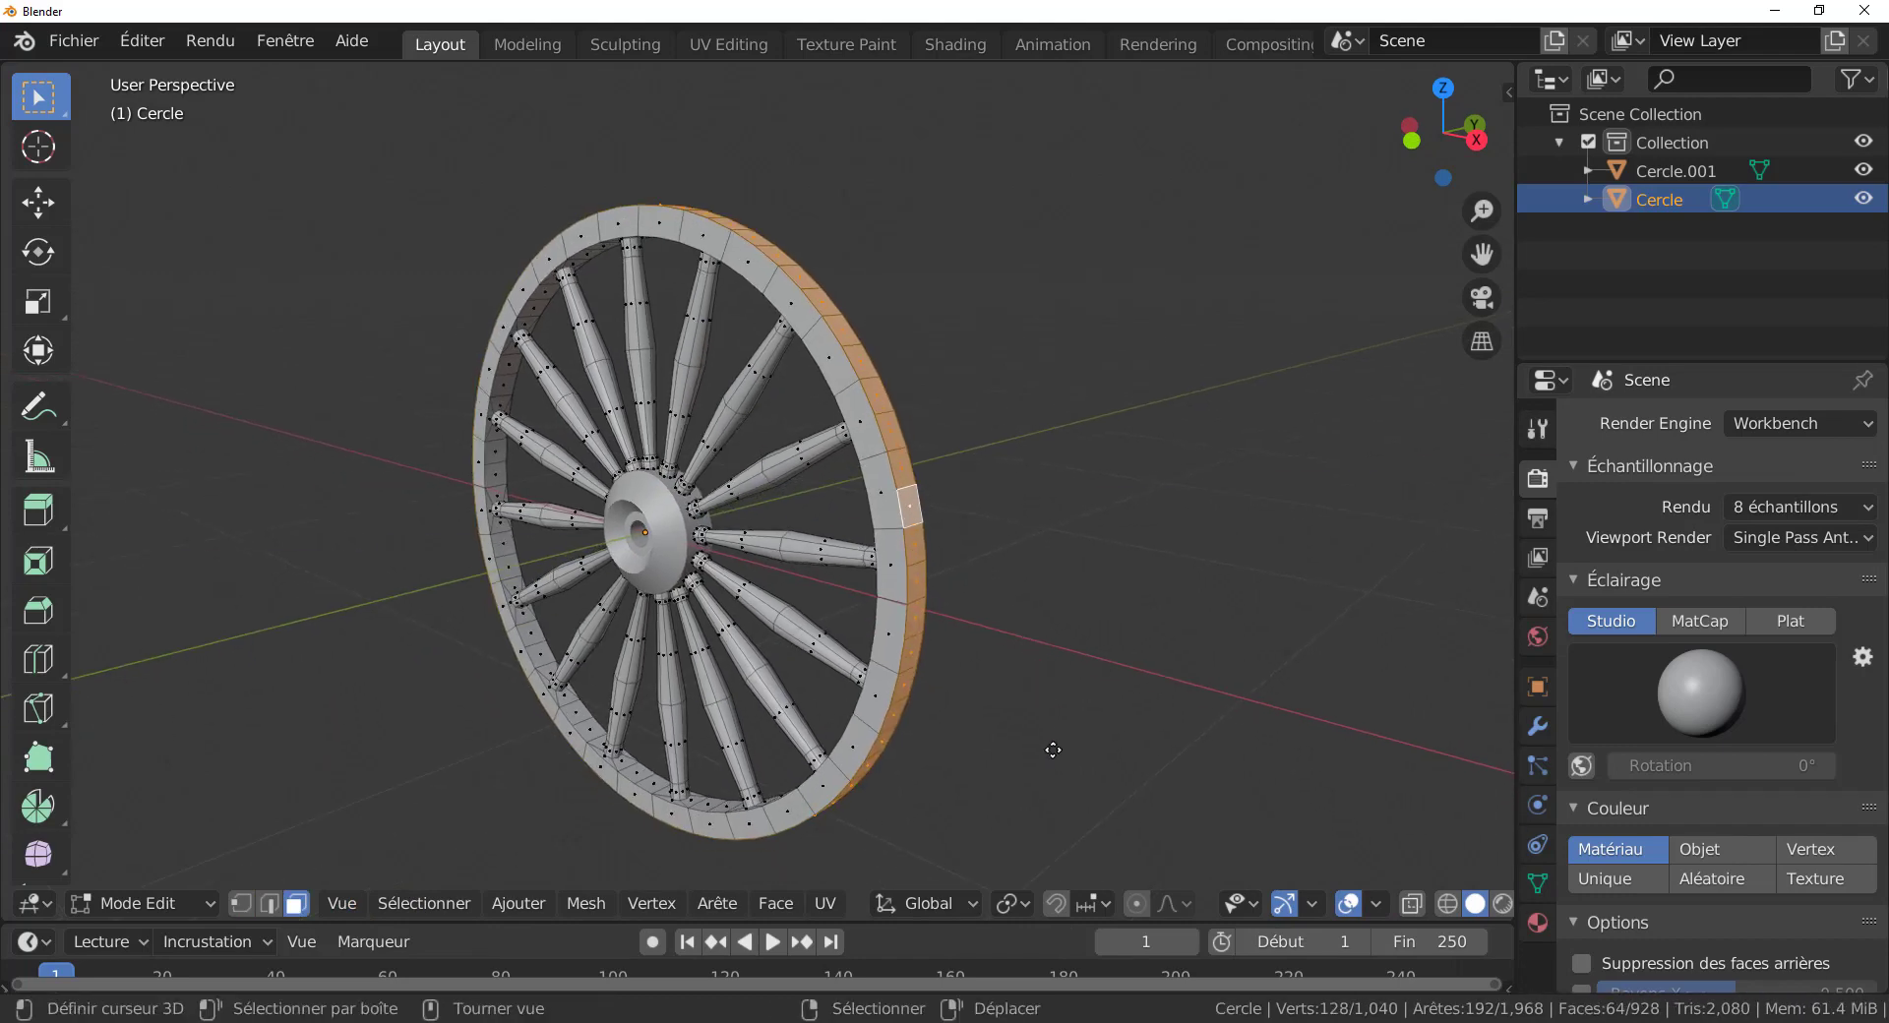
pyautogui.press('e')
pyautogui.press('s')
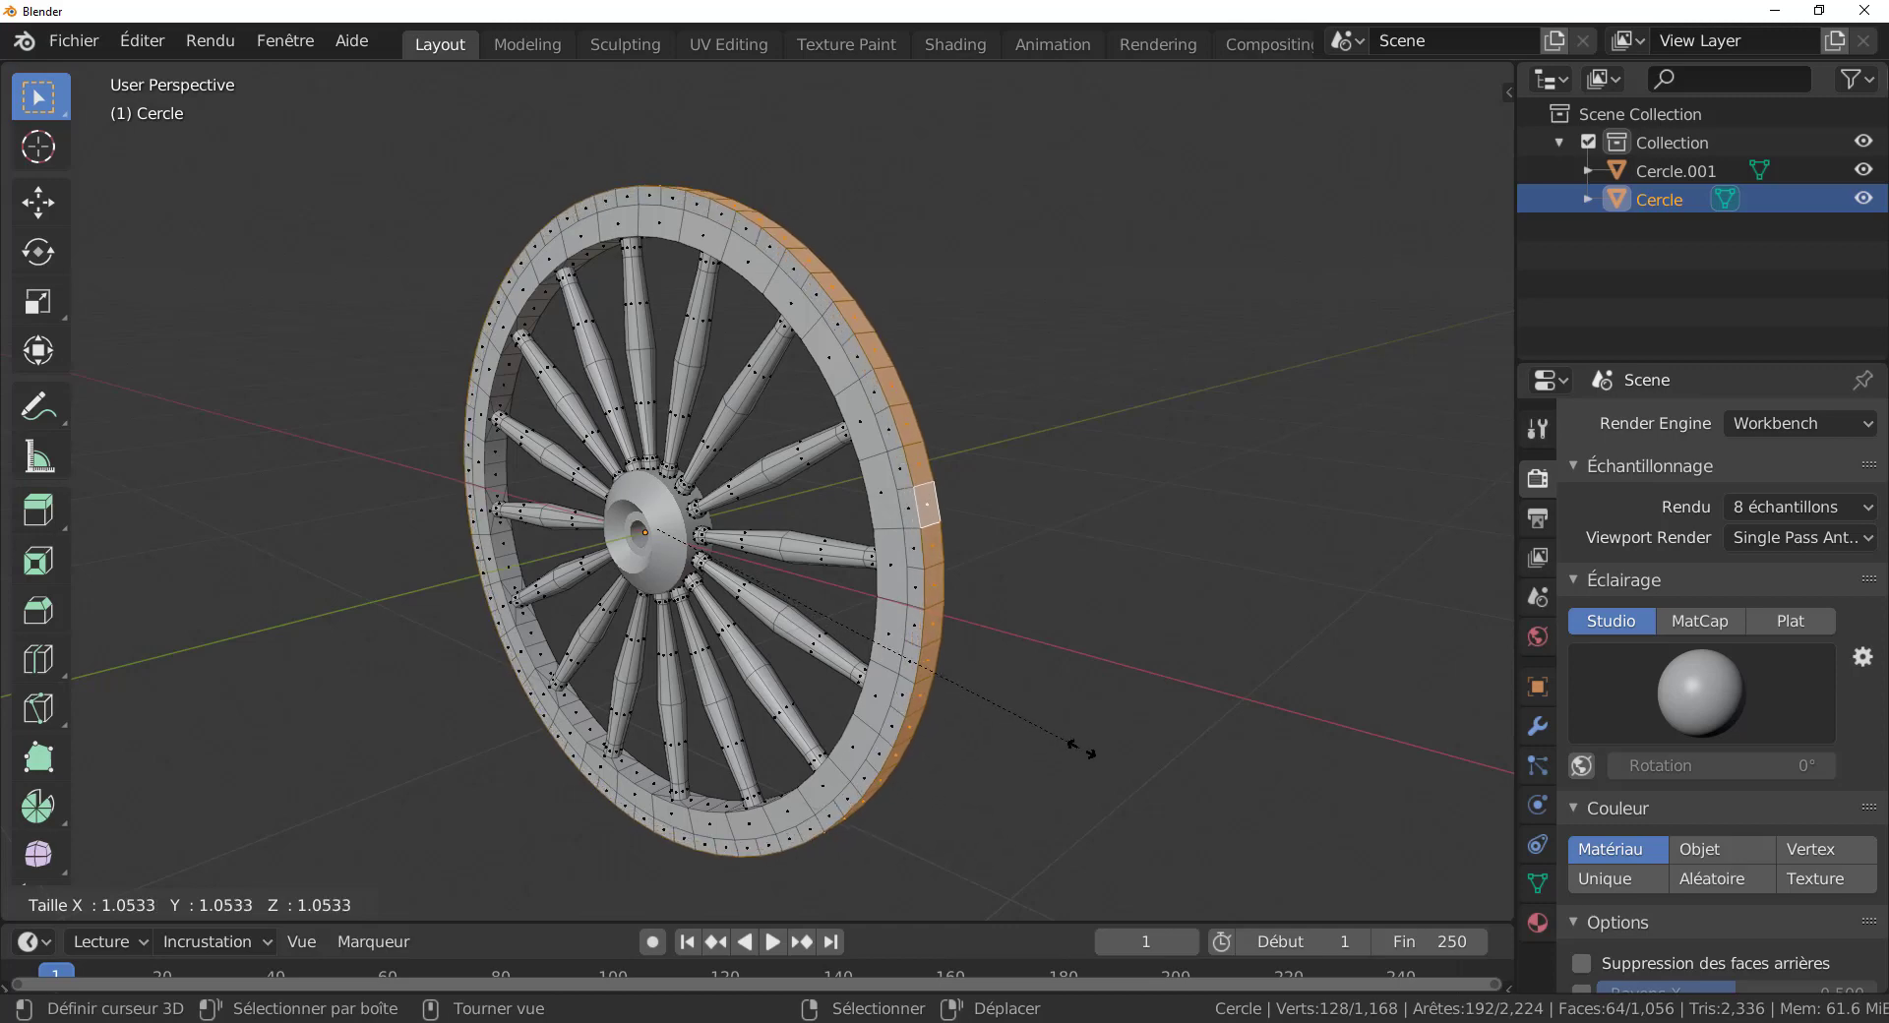
pyautogui.click(1079, 742)
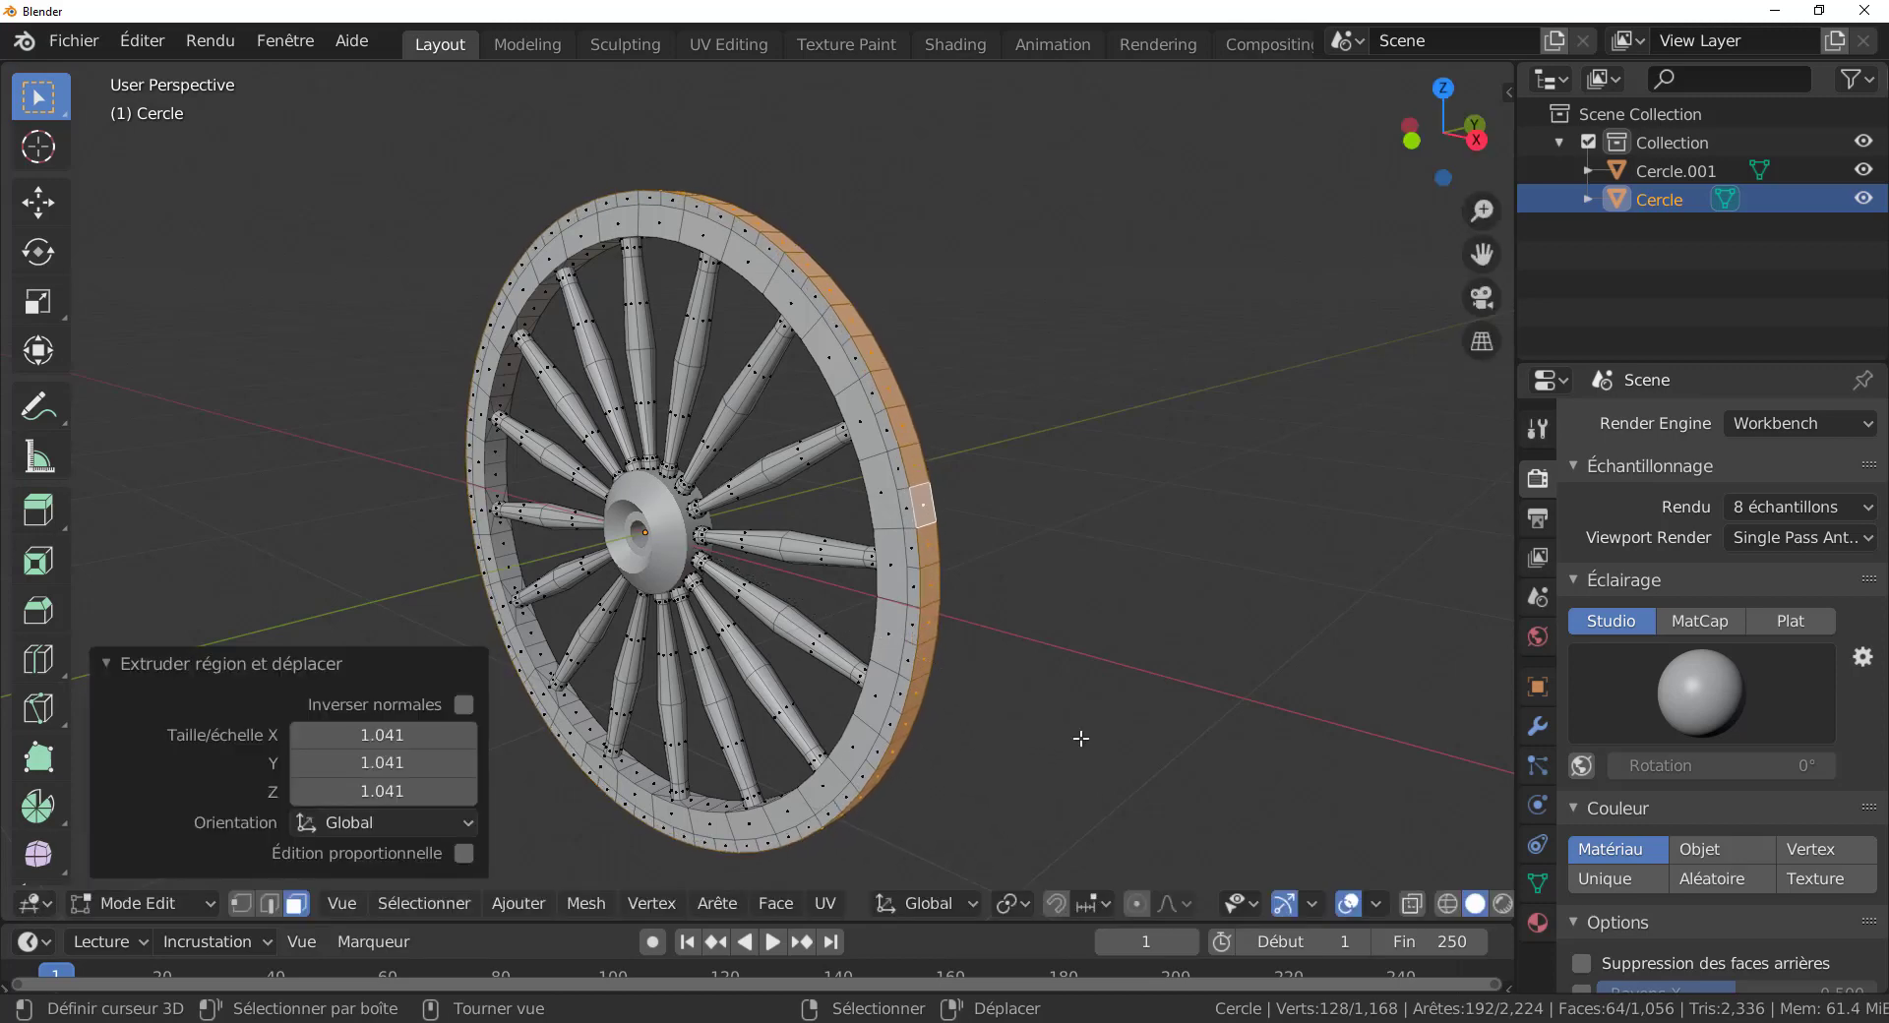
# Grow the face selection from the outer edge loop to cover the whole extruded band, including its side faces.
pyautogui.scroll(2, 1081, 738)
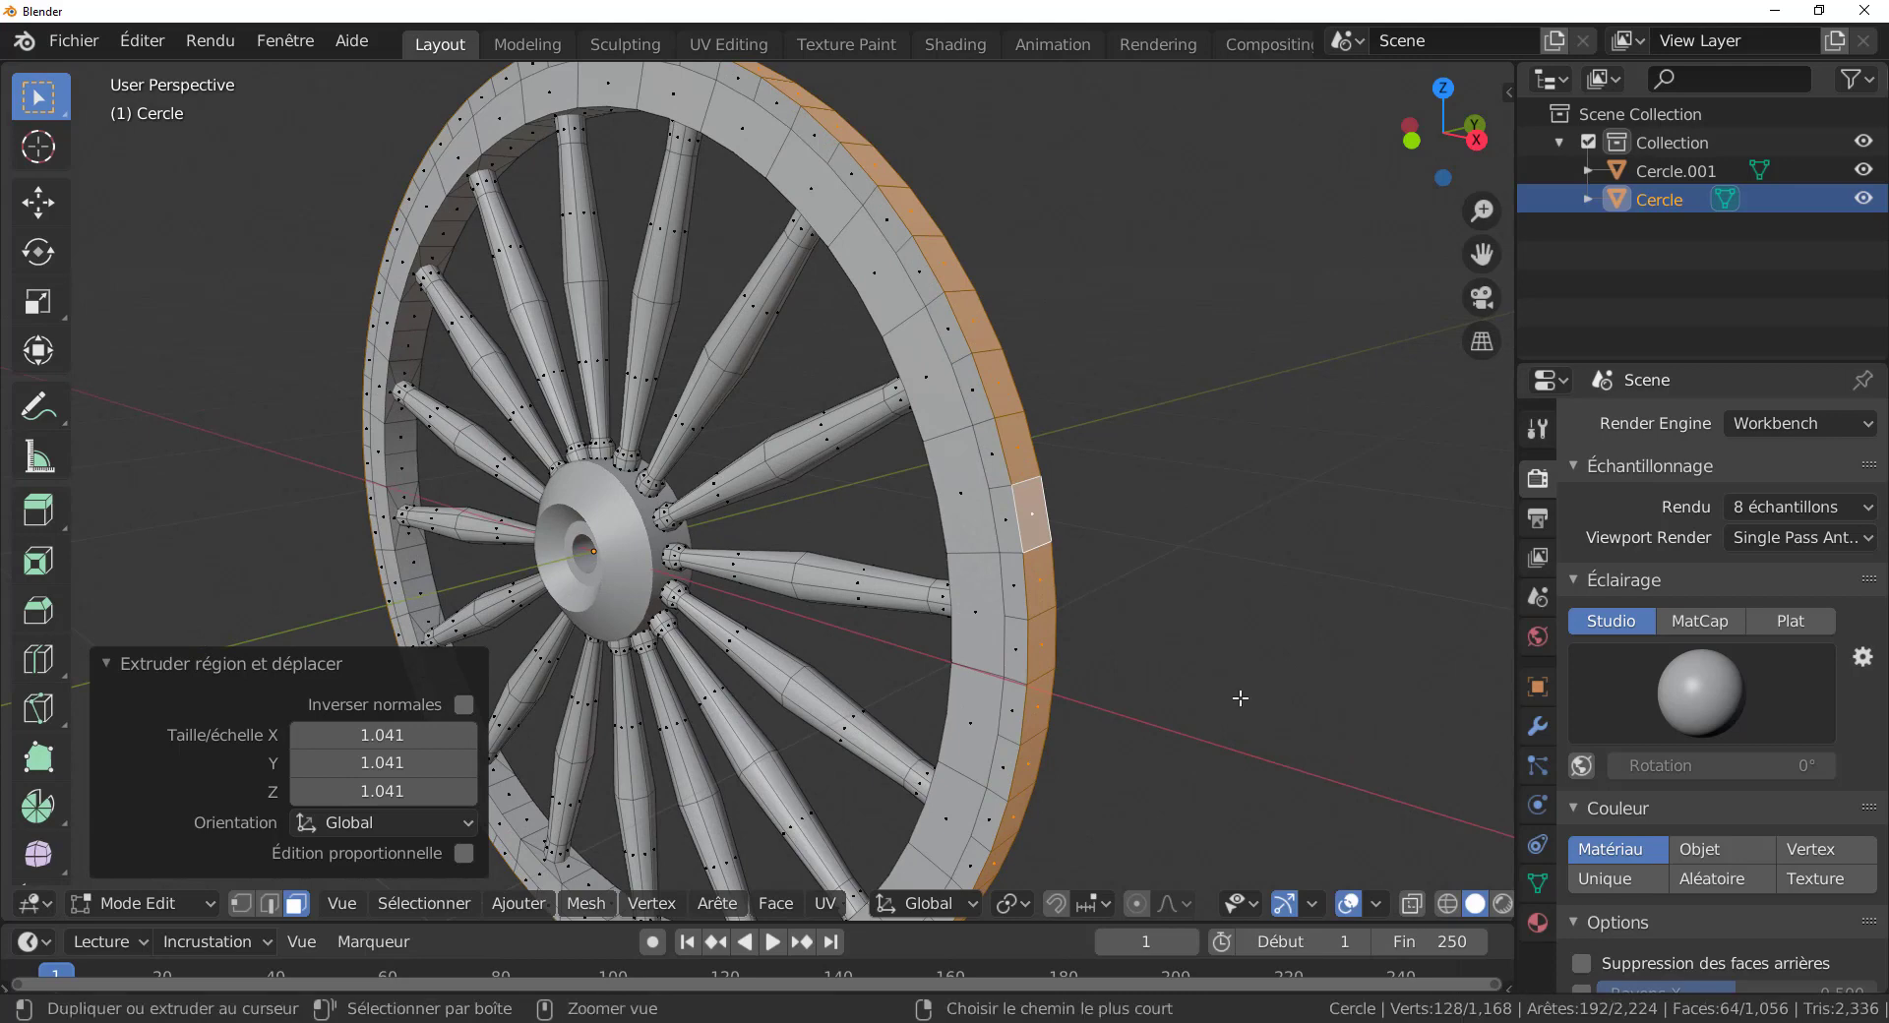
pyautogui.press('ctrl+KP_Add')
pyautogui.scroll(-3, 1240, 699)
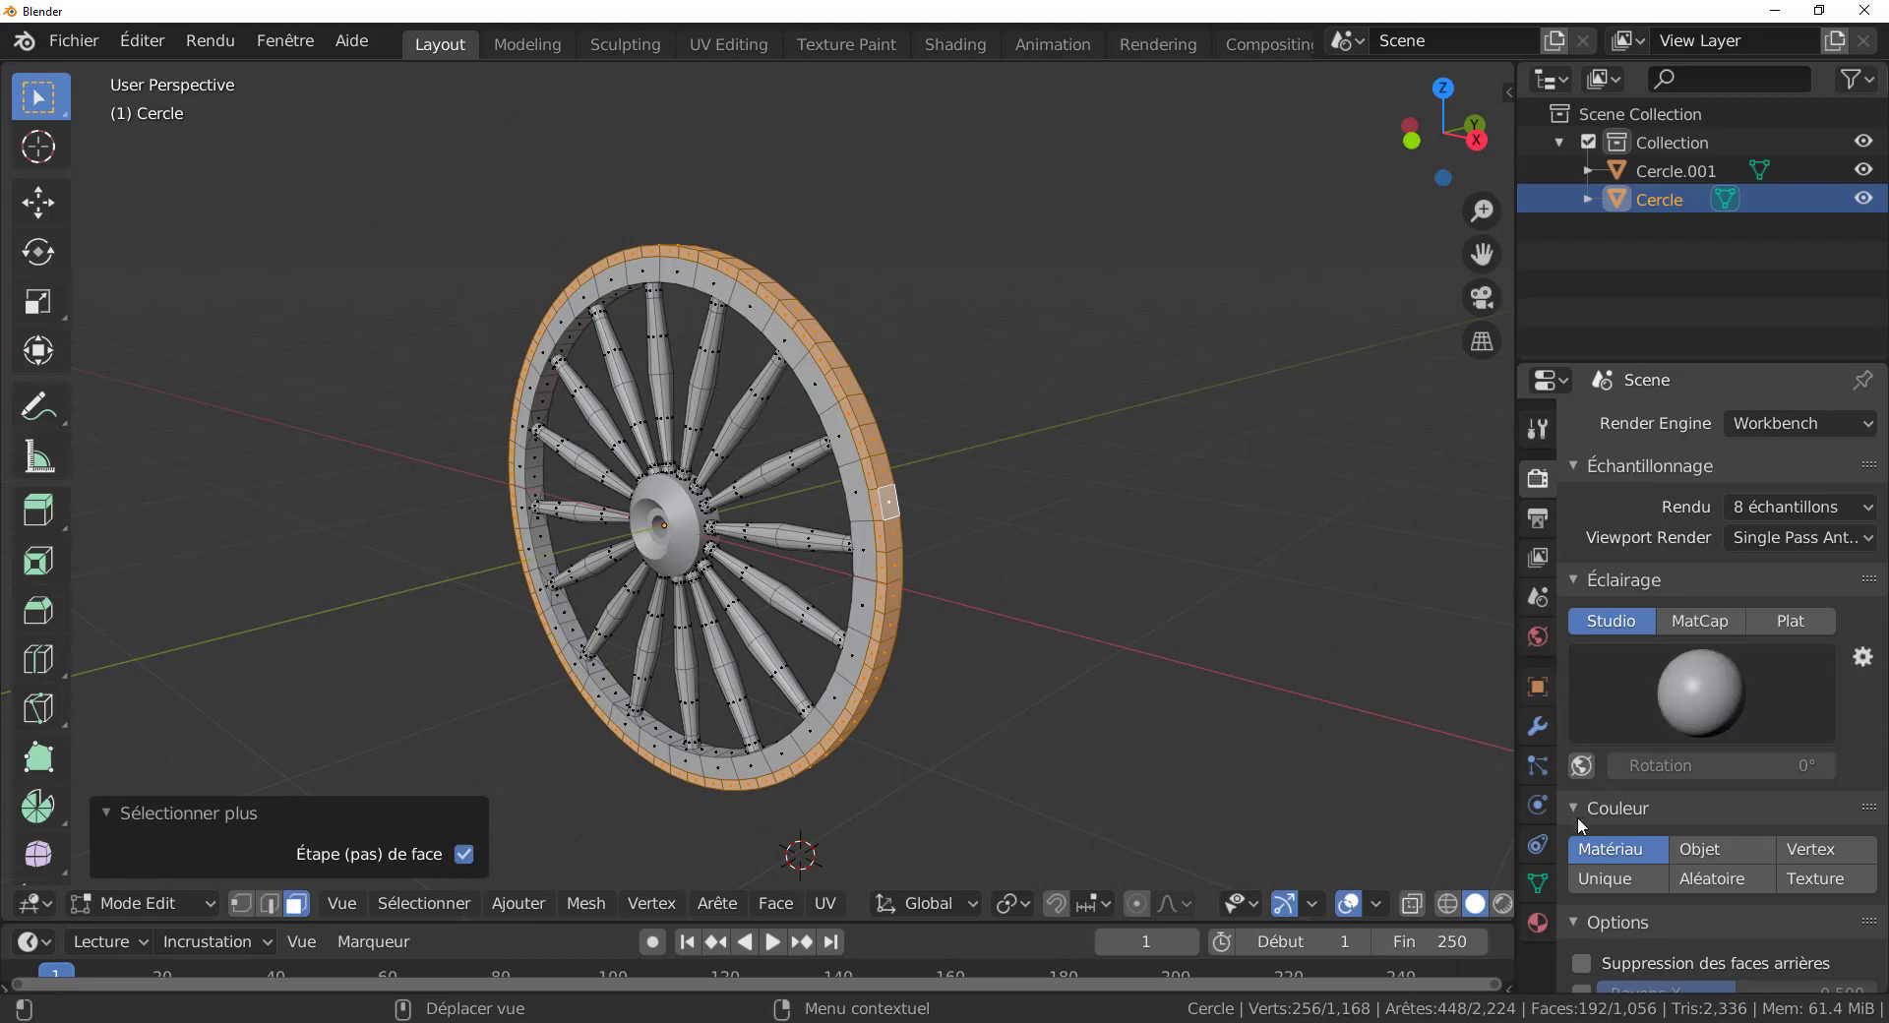
# Examine the Workbench lighting, colour, display options and colour management settings in the render properties.
pyautogui.scroll(-7, 1676, 810)
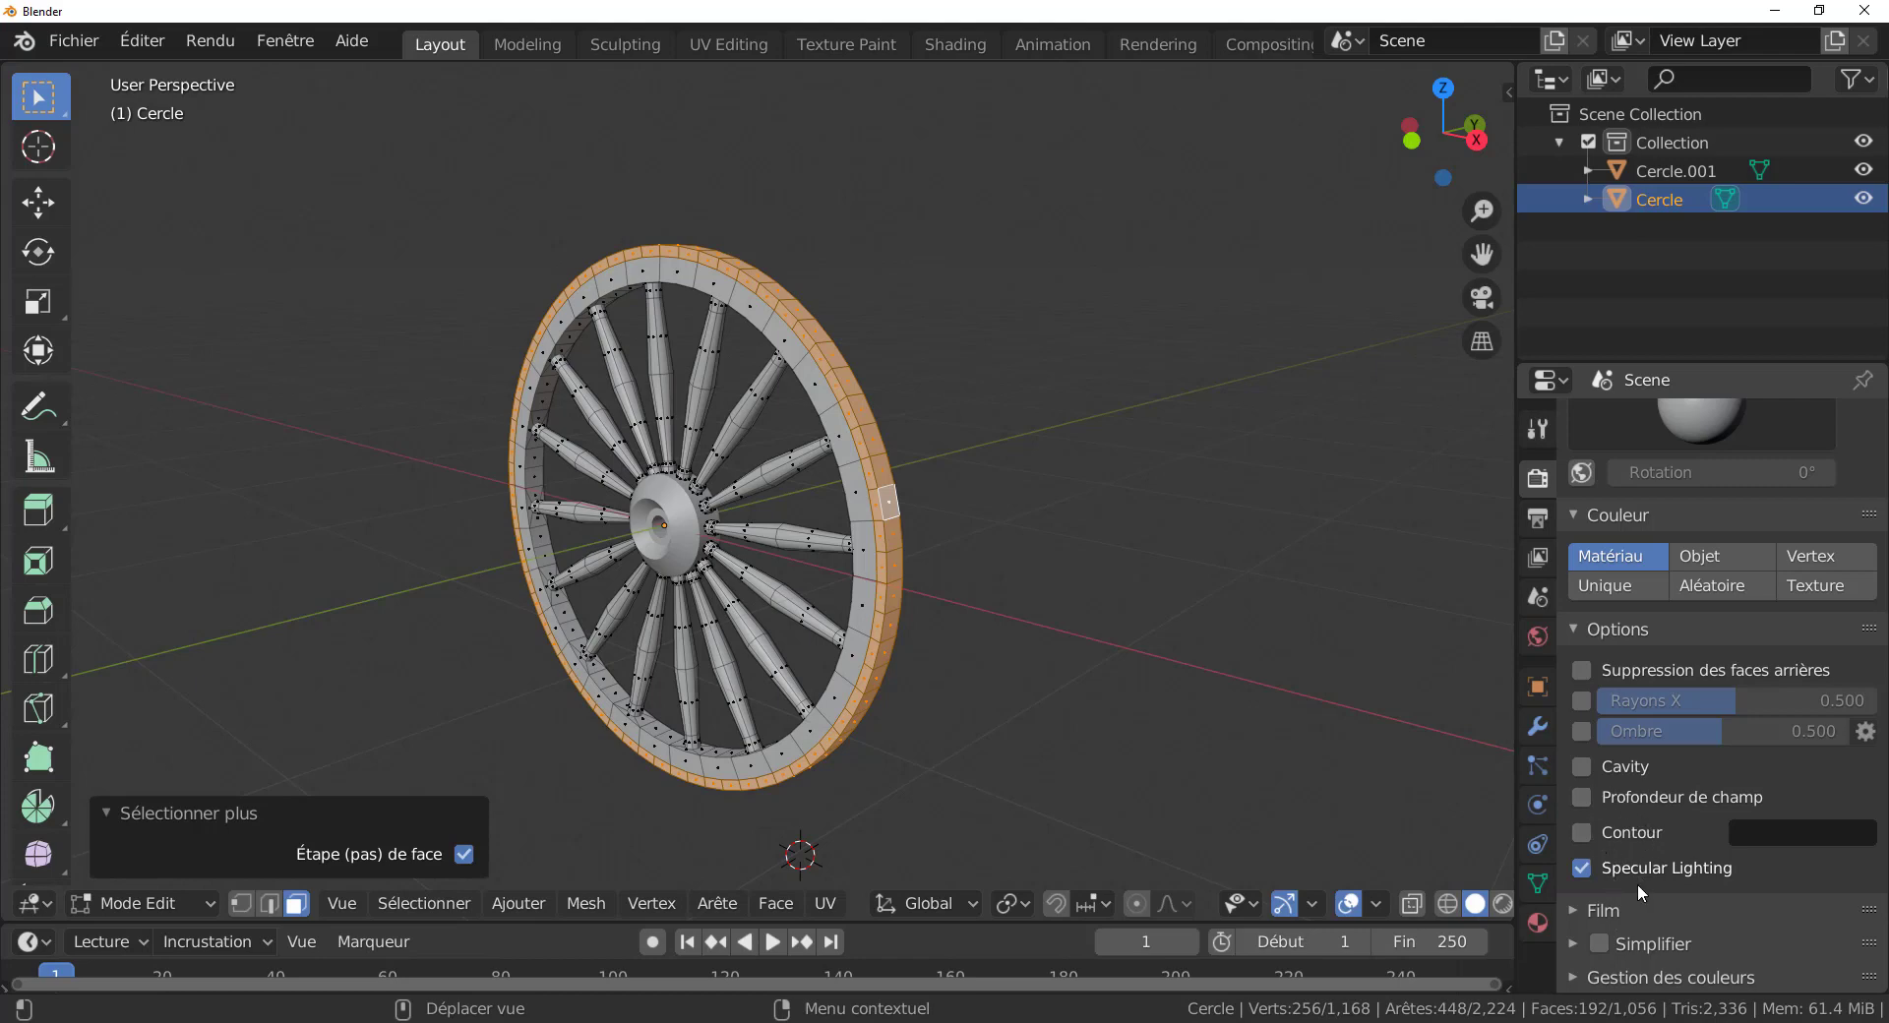
pyautogui.scroll(4, 1637, 886)
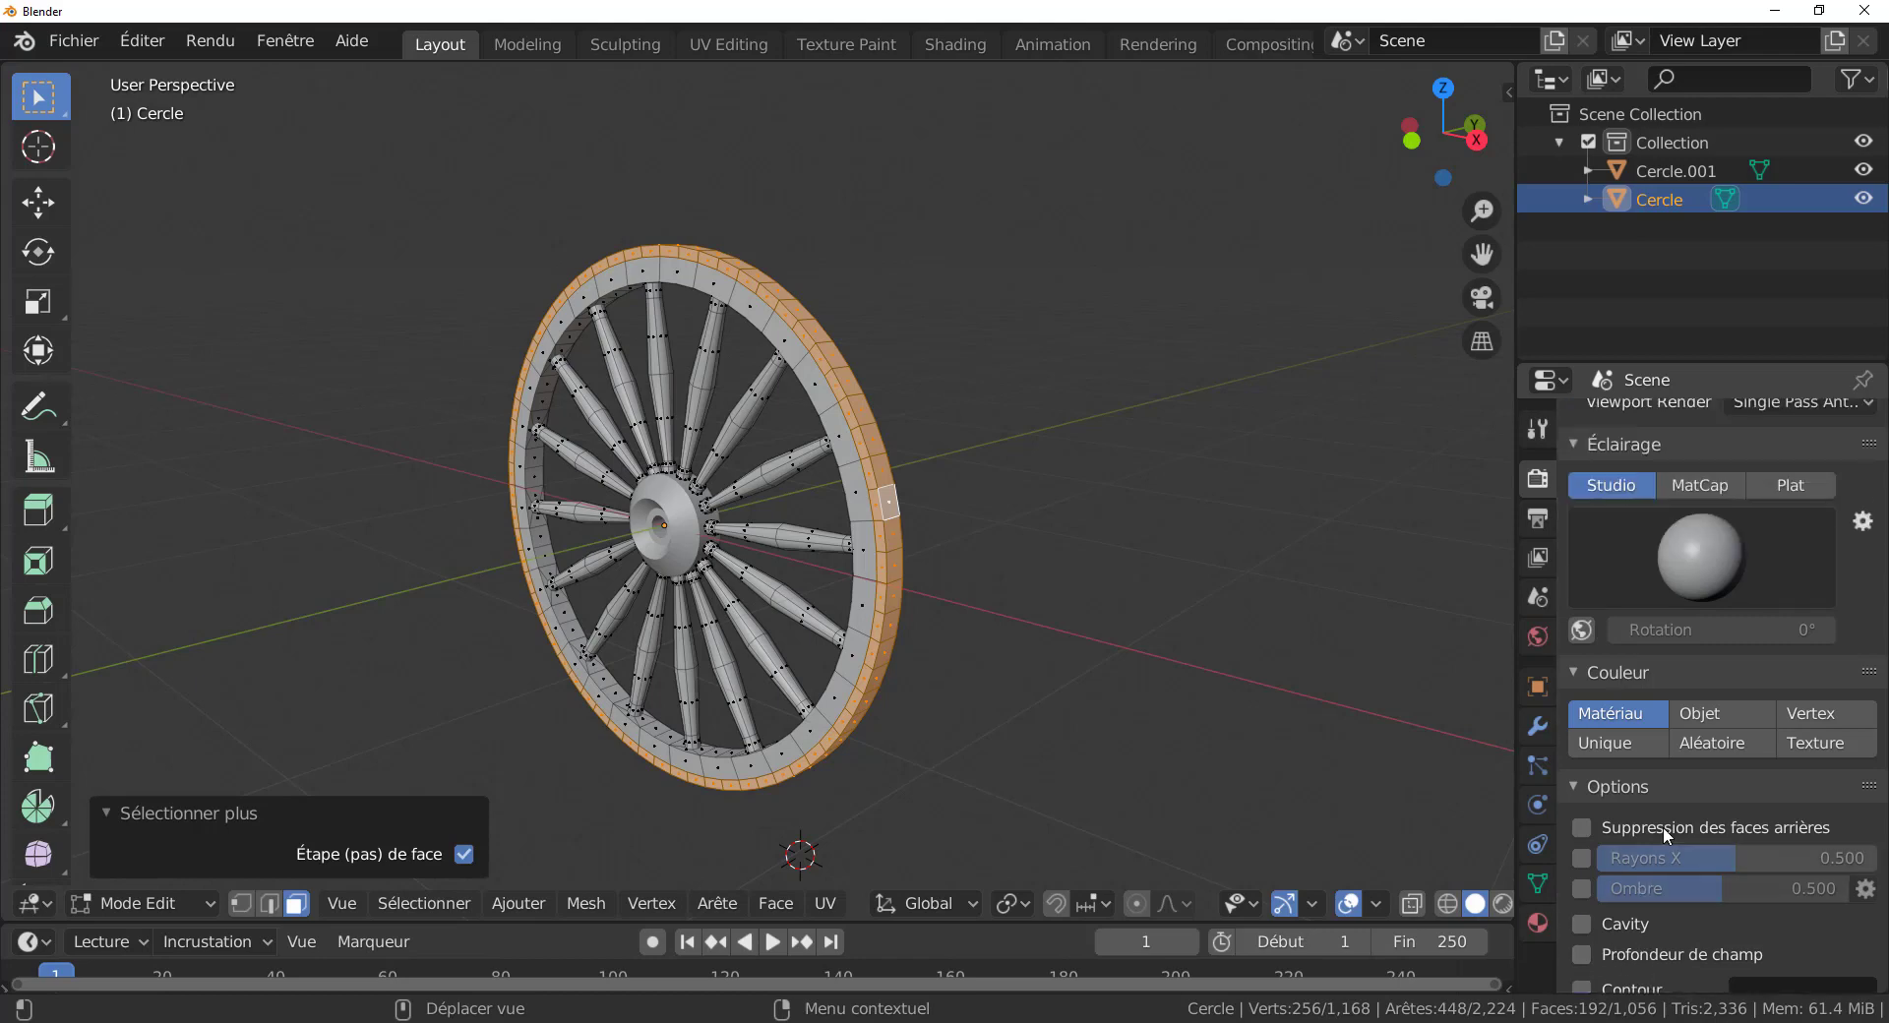
pyautogui.scroll(-1, 1663, 850)
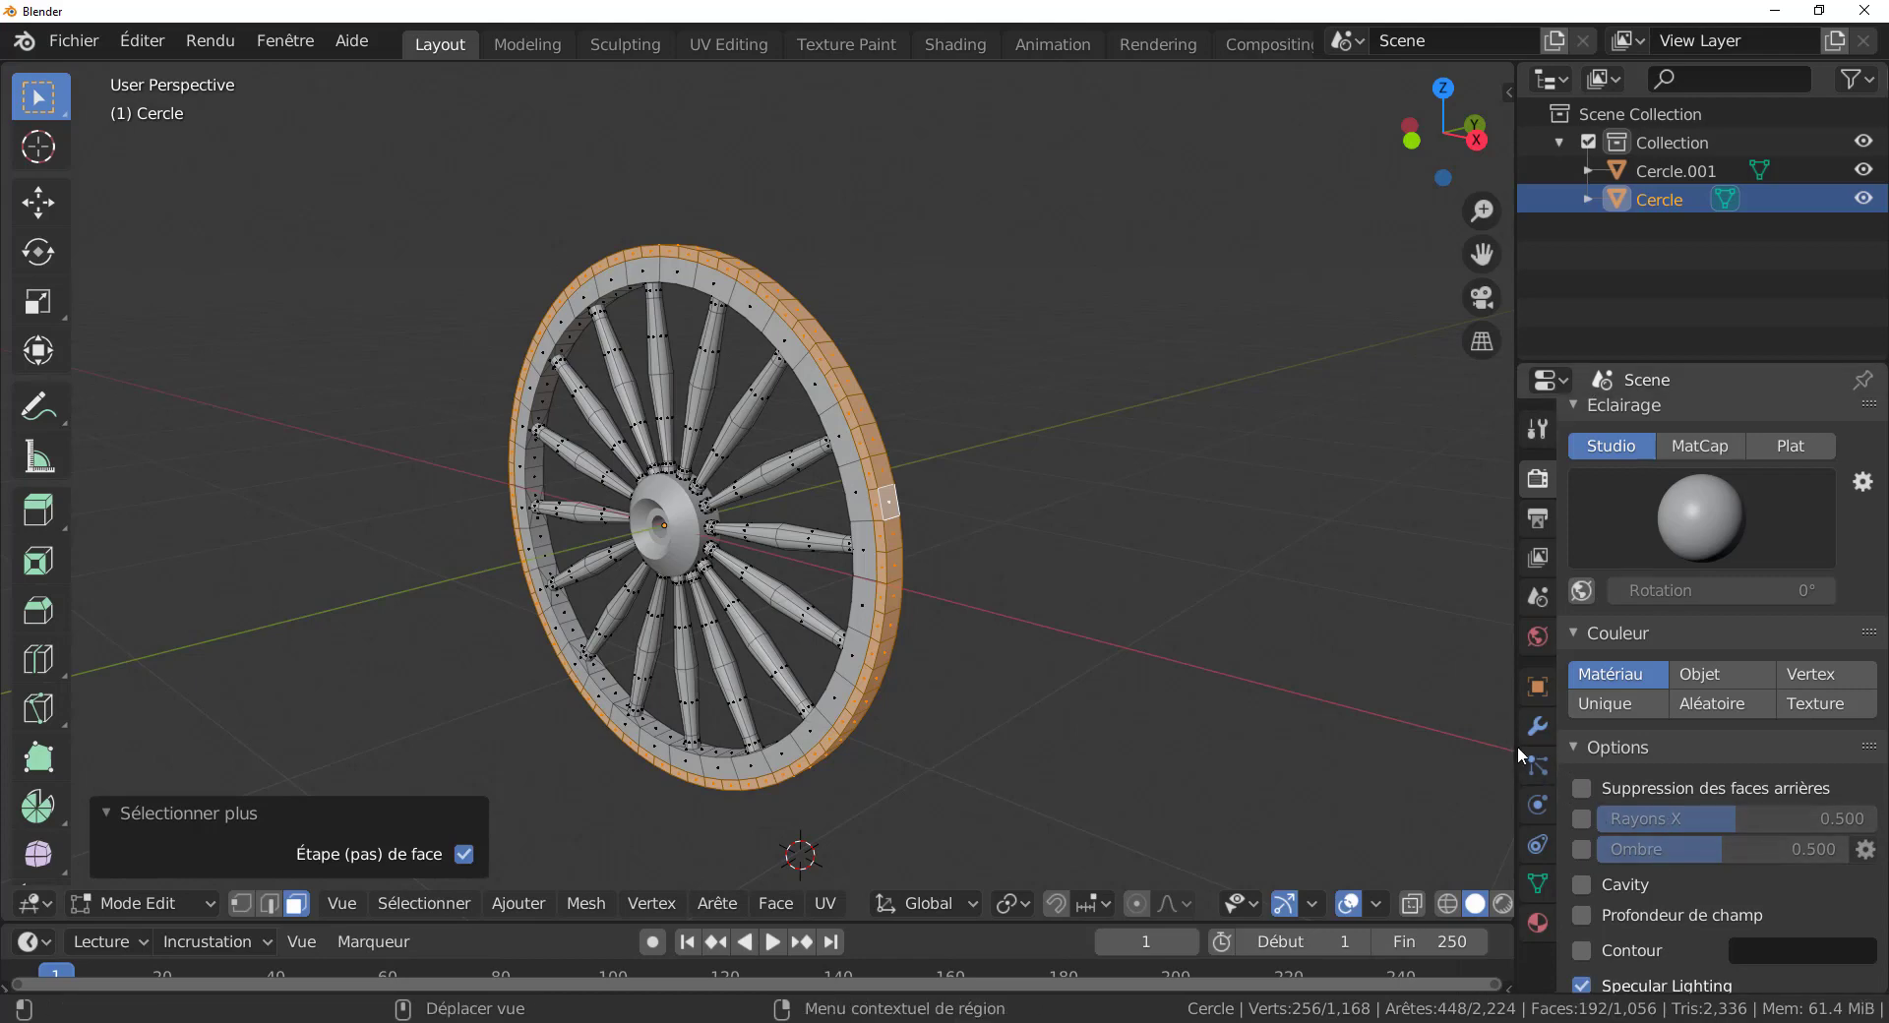
pyautogui.moveTo(1518, 758); pyautogui.dragTo(1366, 757)
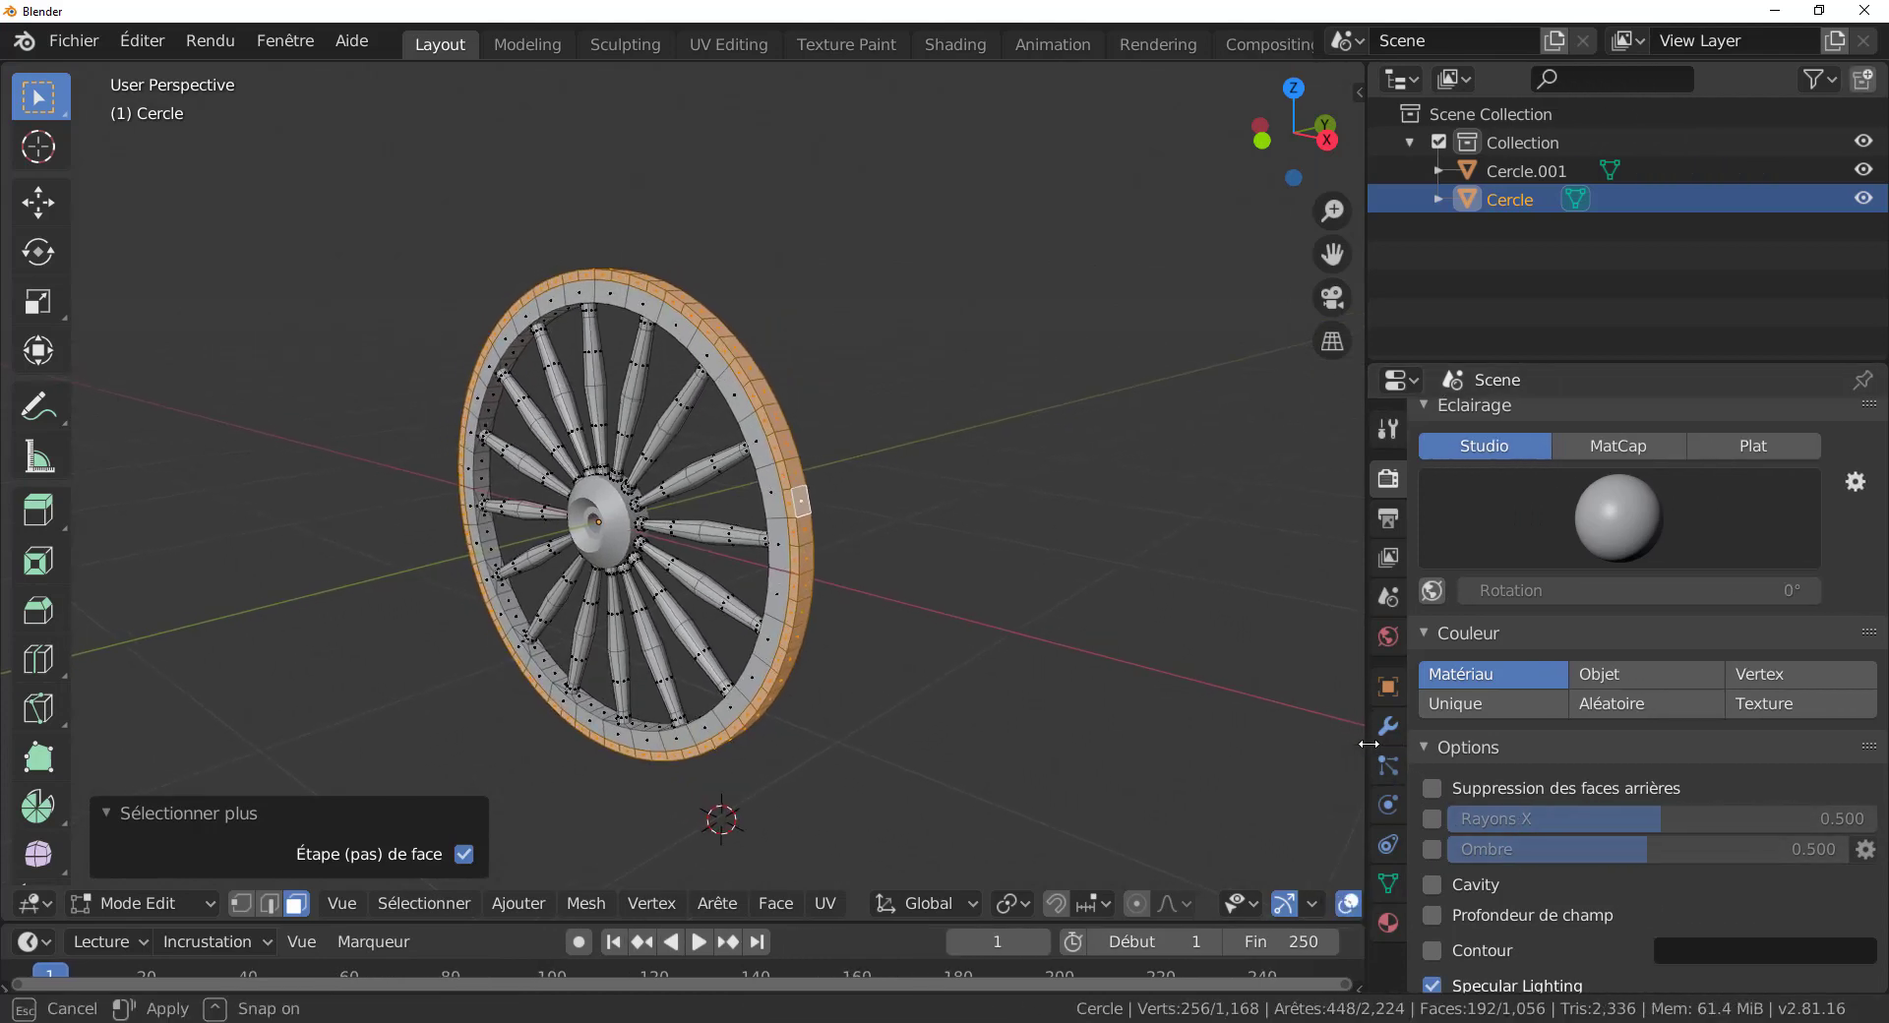
pyautogui.scroll(-2, 1644, 838)
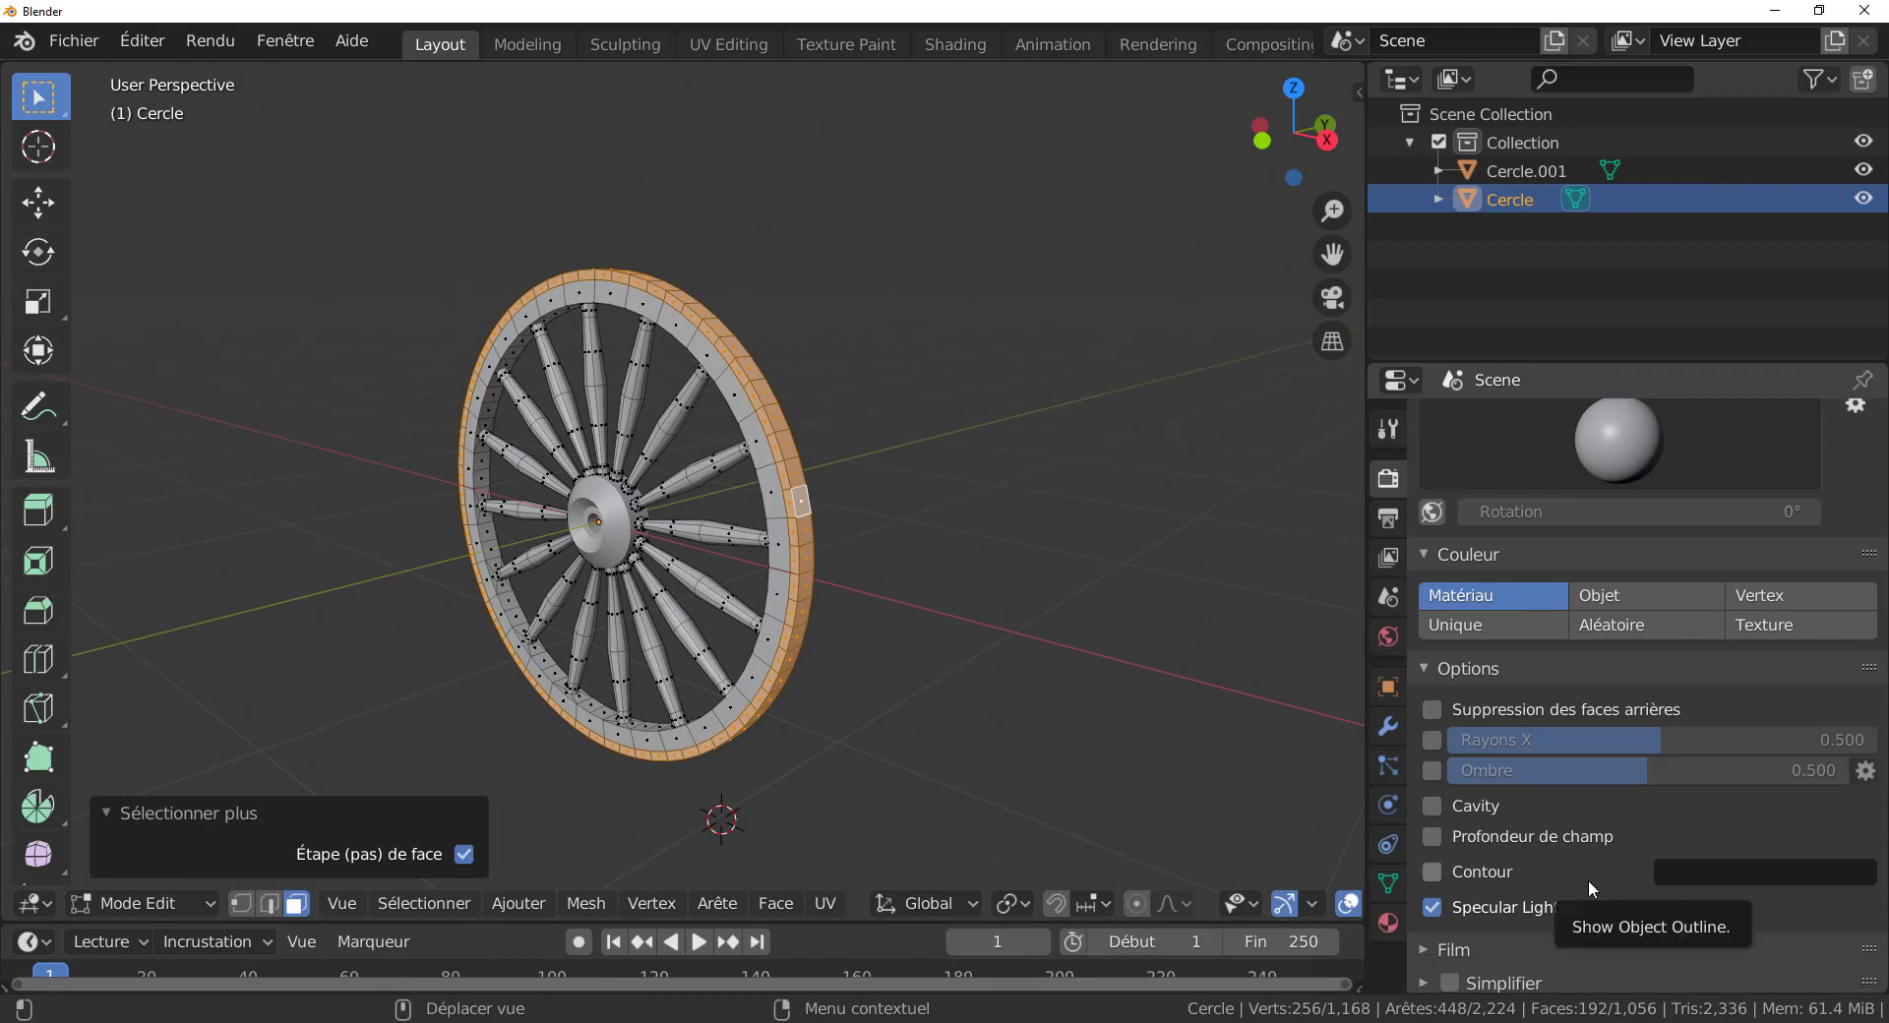
pyautogui.scroll(-1, 1588, 880)
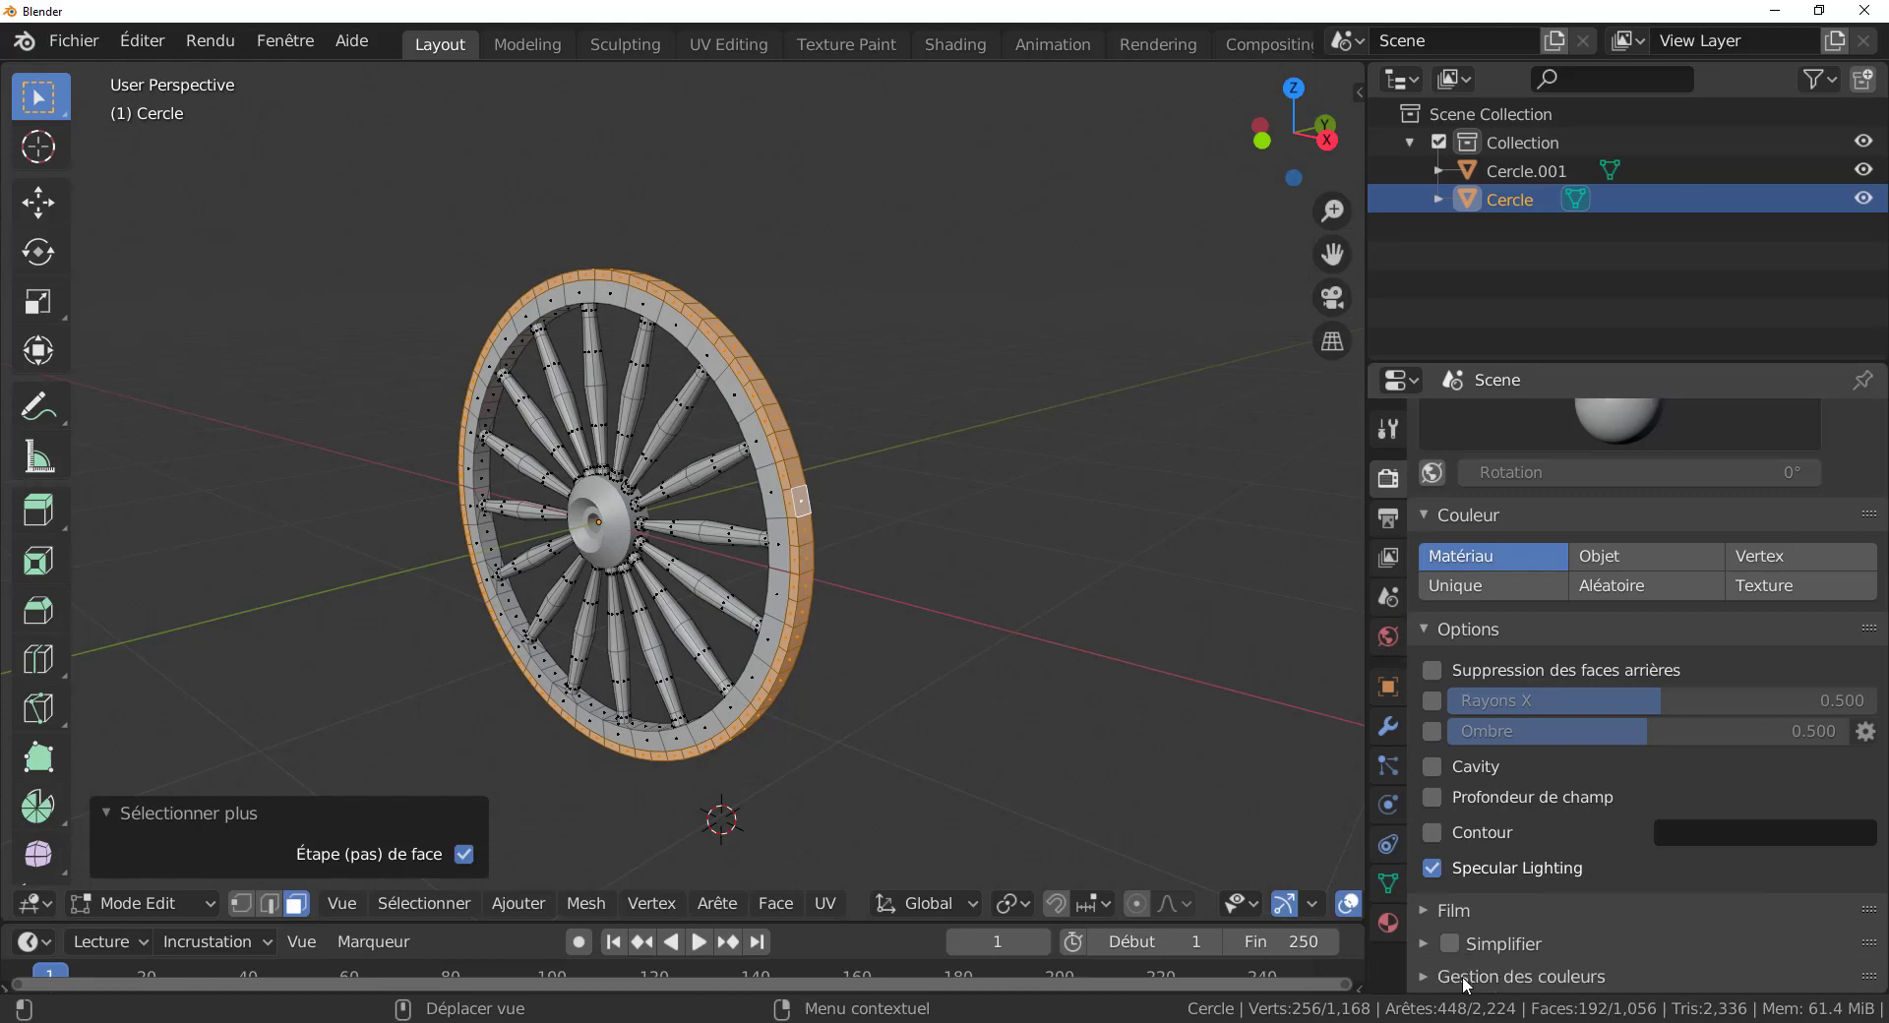
pyautogui.scroll(-5, 1466, 969)
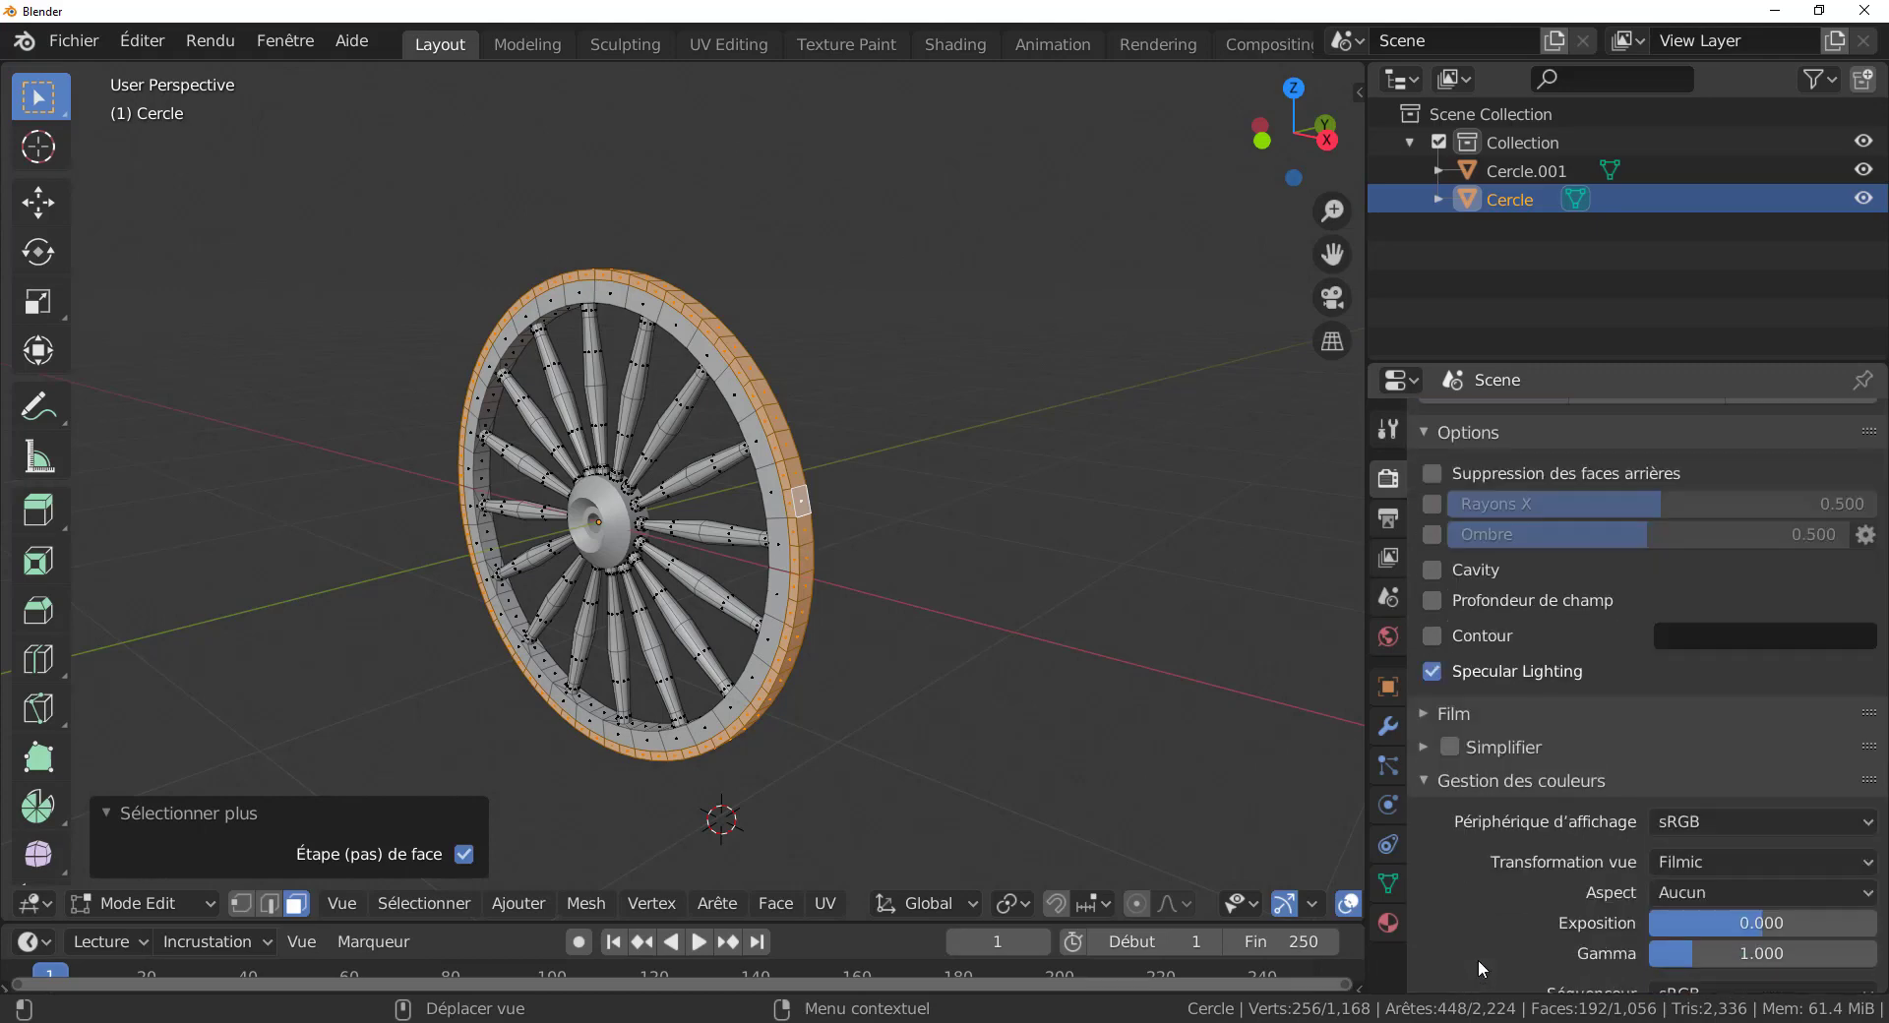
pyautogui.scroll(-1, 1478, 959)
pyautogui.scroll(2, 1478, 959)
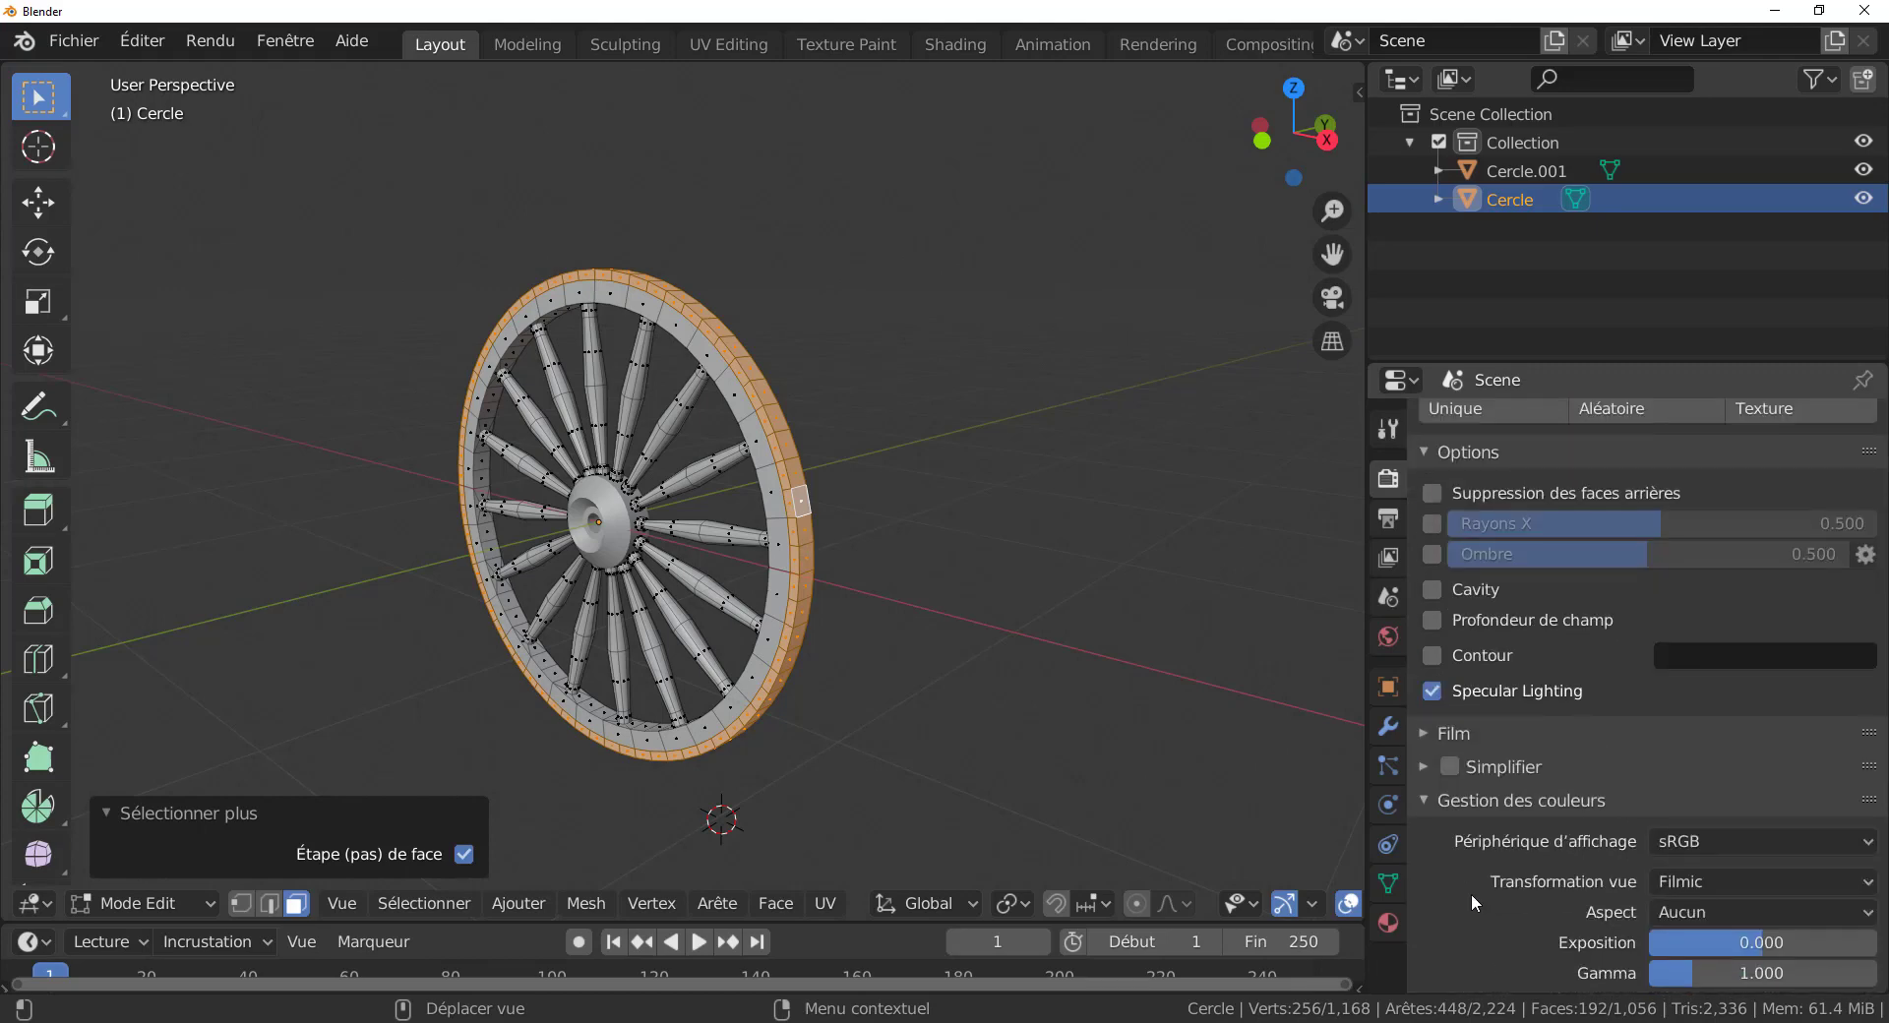
pyautogui.scroll(5, 1531, 787)
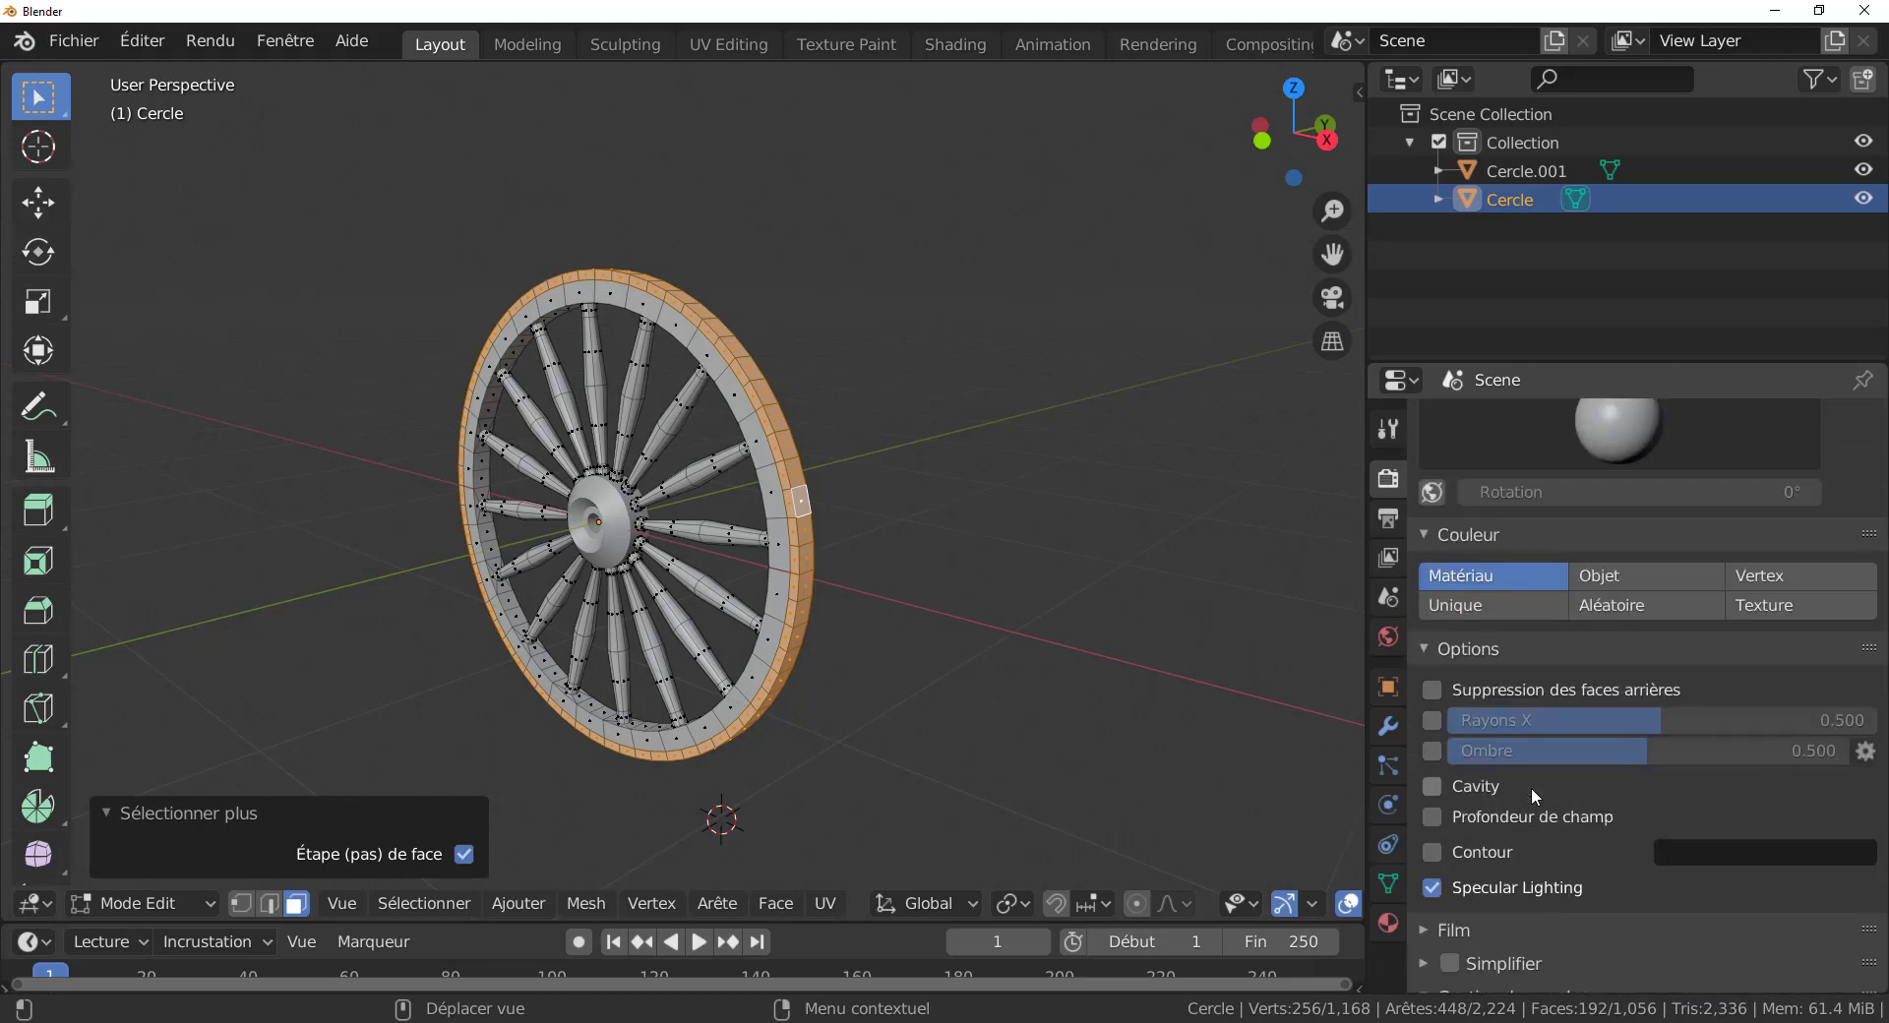
# Add two new materials to the wheel object, each in its own material slot.
pyautogui.click(1396, 925)
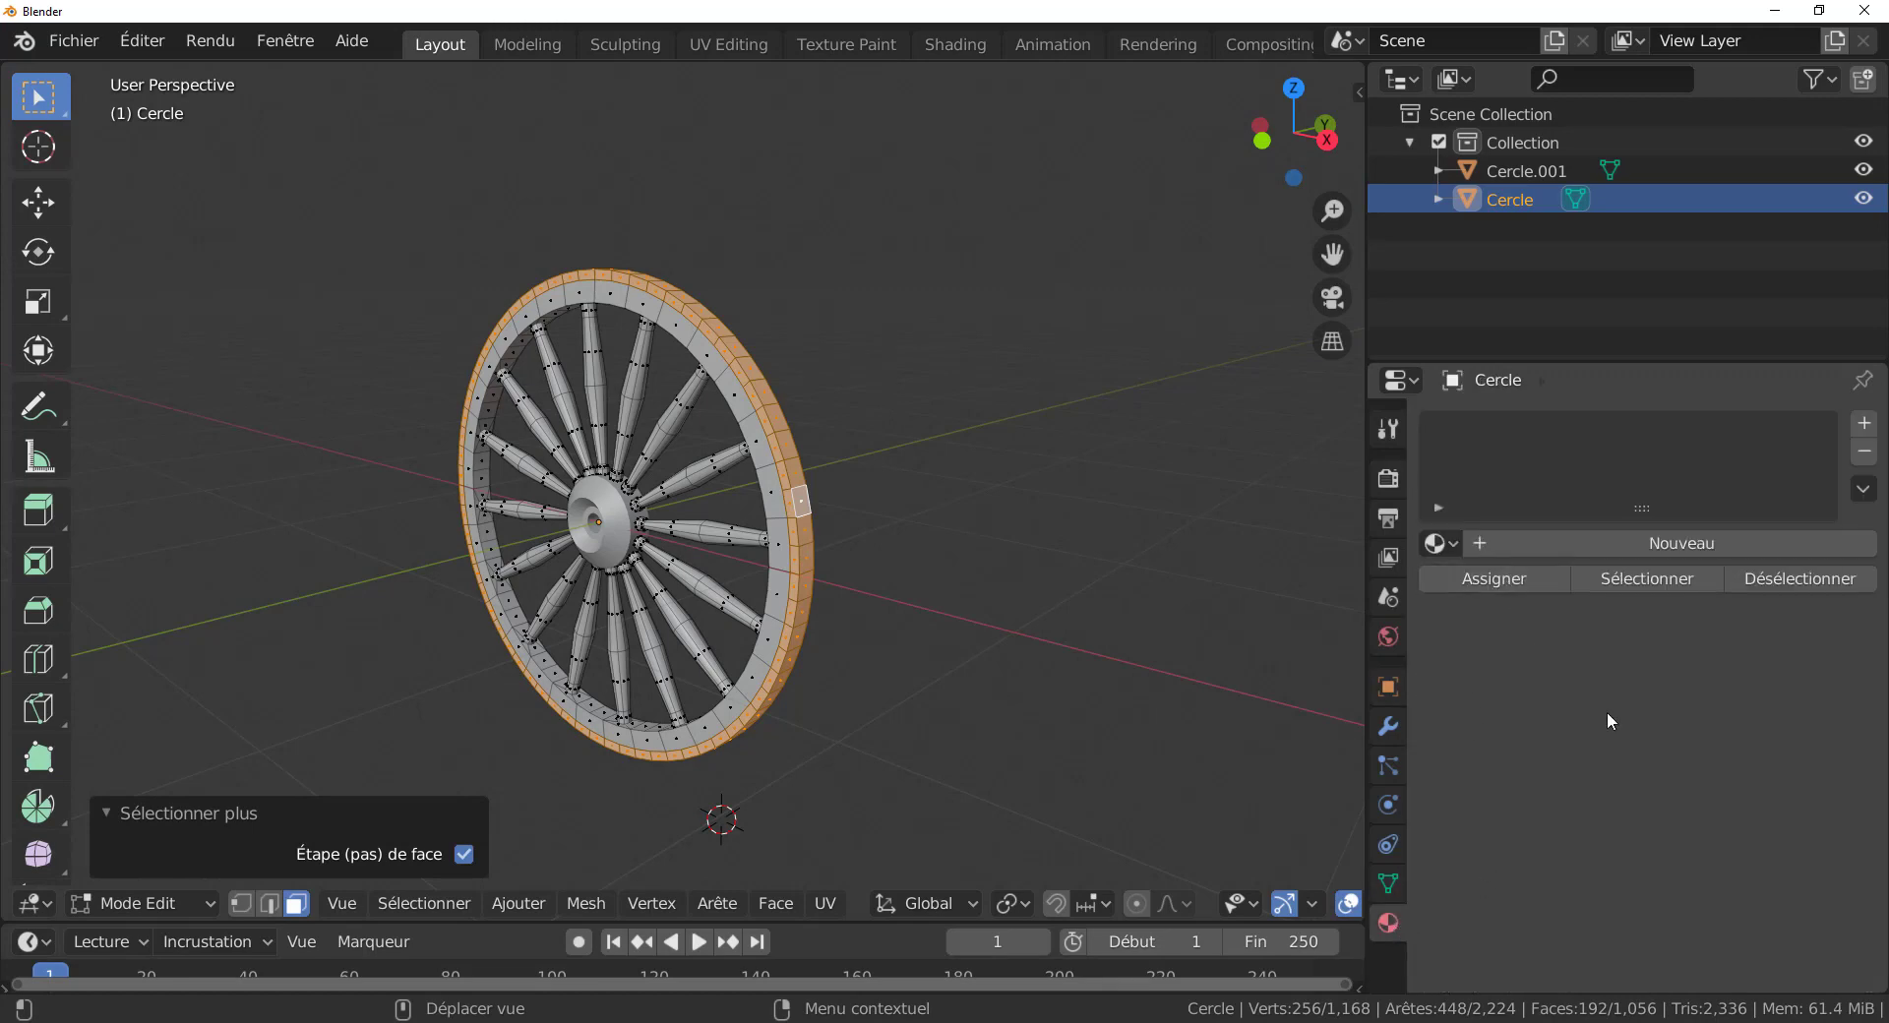
pyautogui.click(1669, 546)
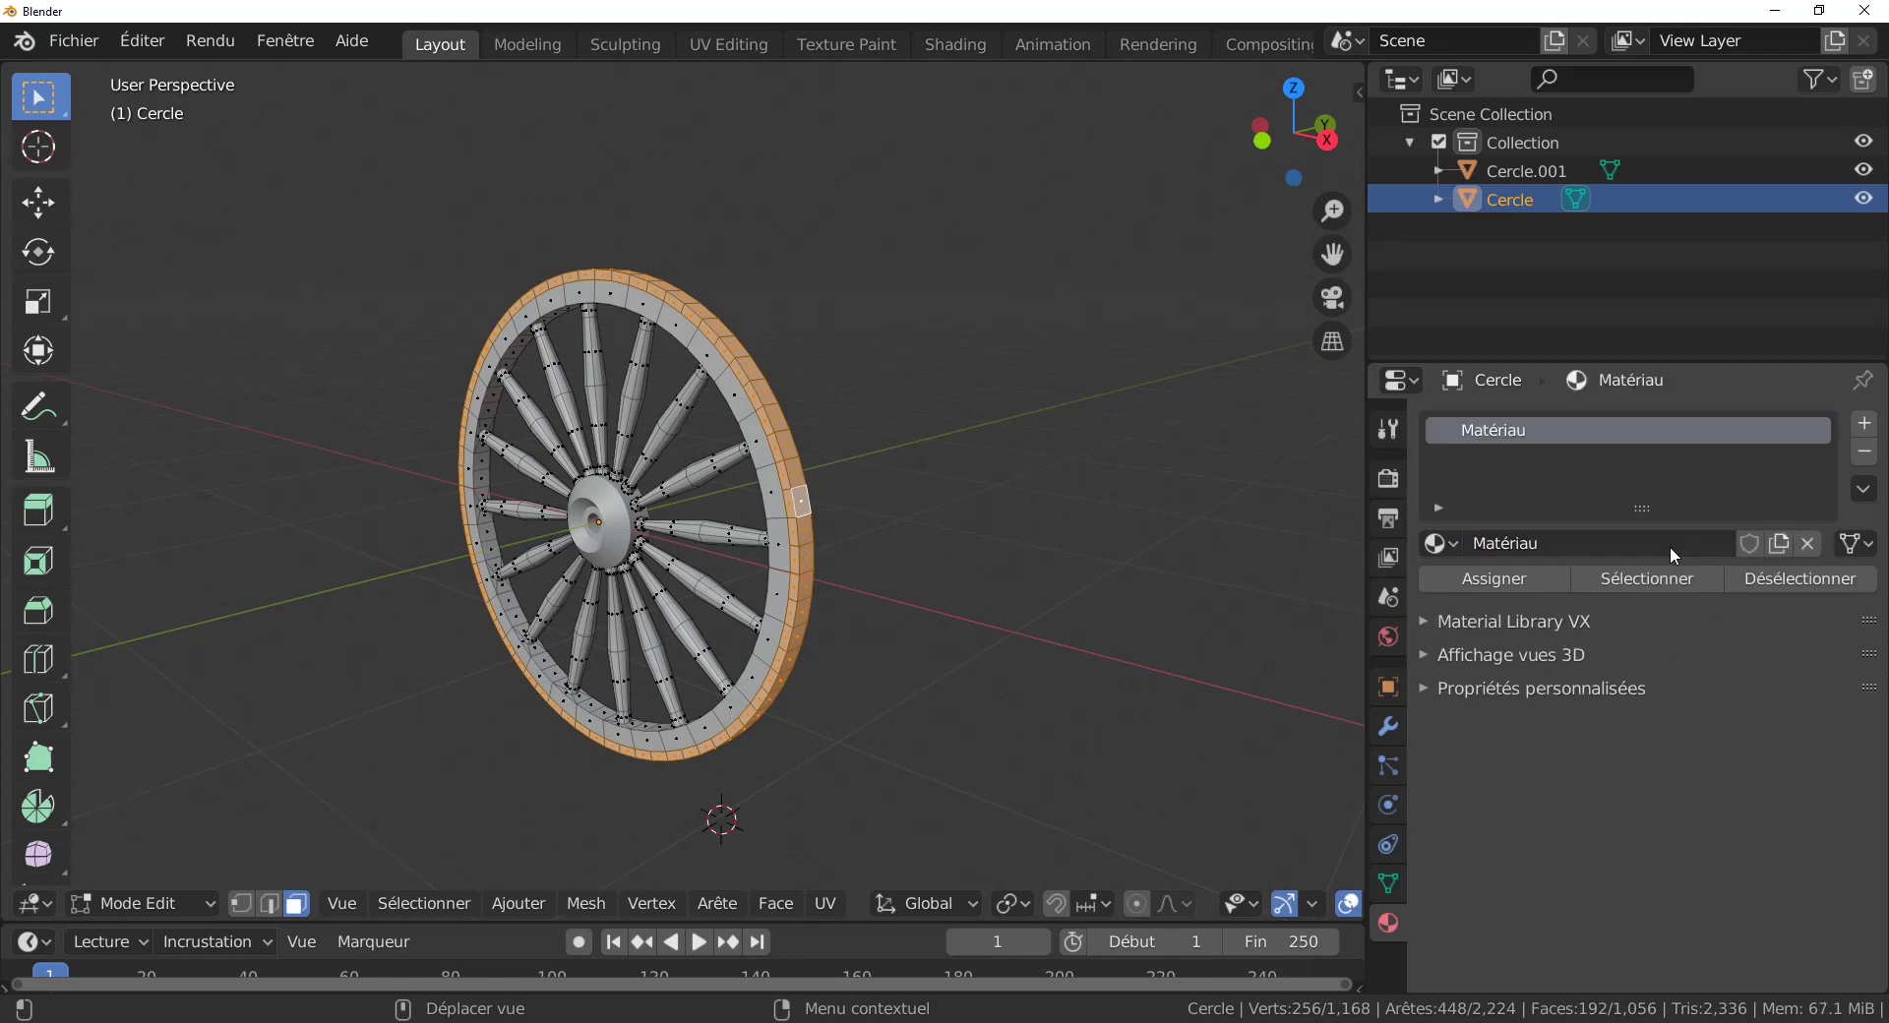
pyautogui.click(1864, 423)
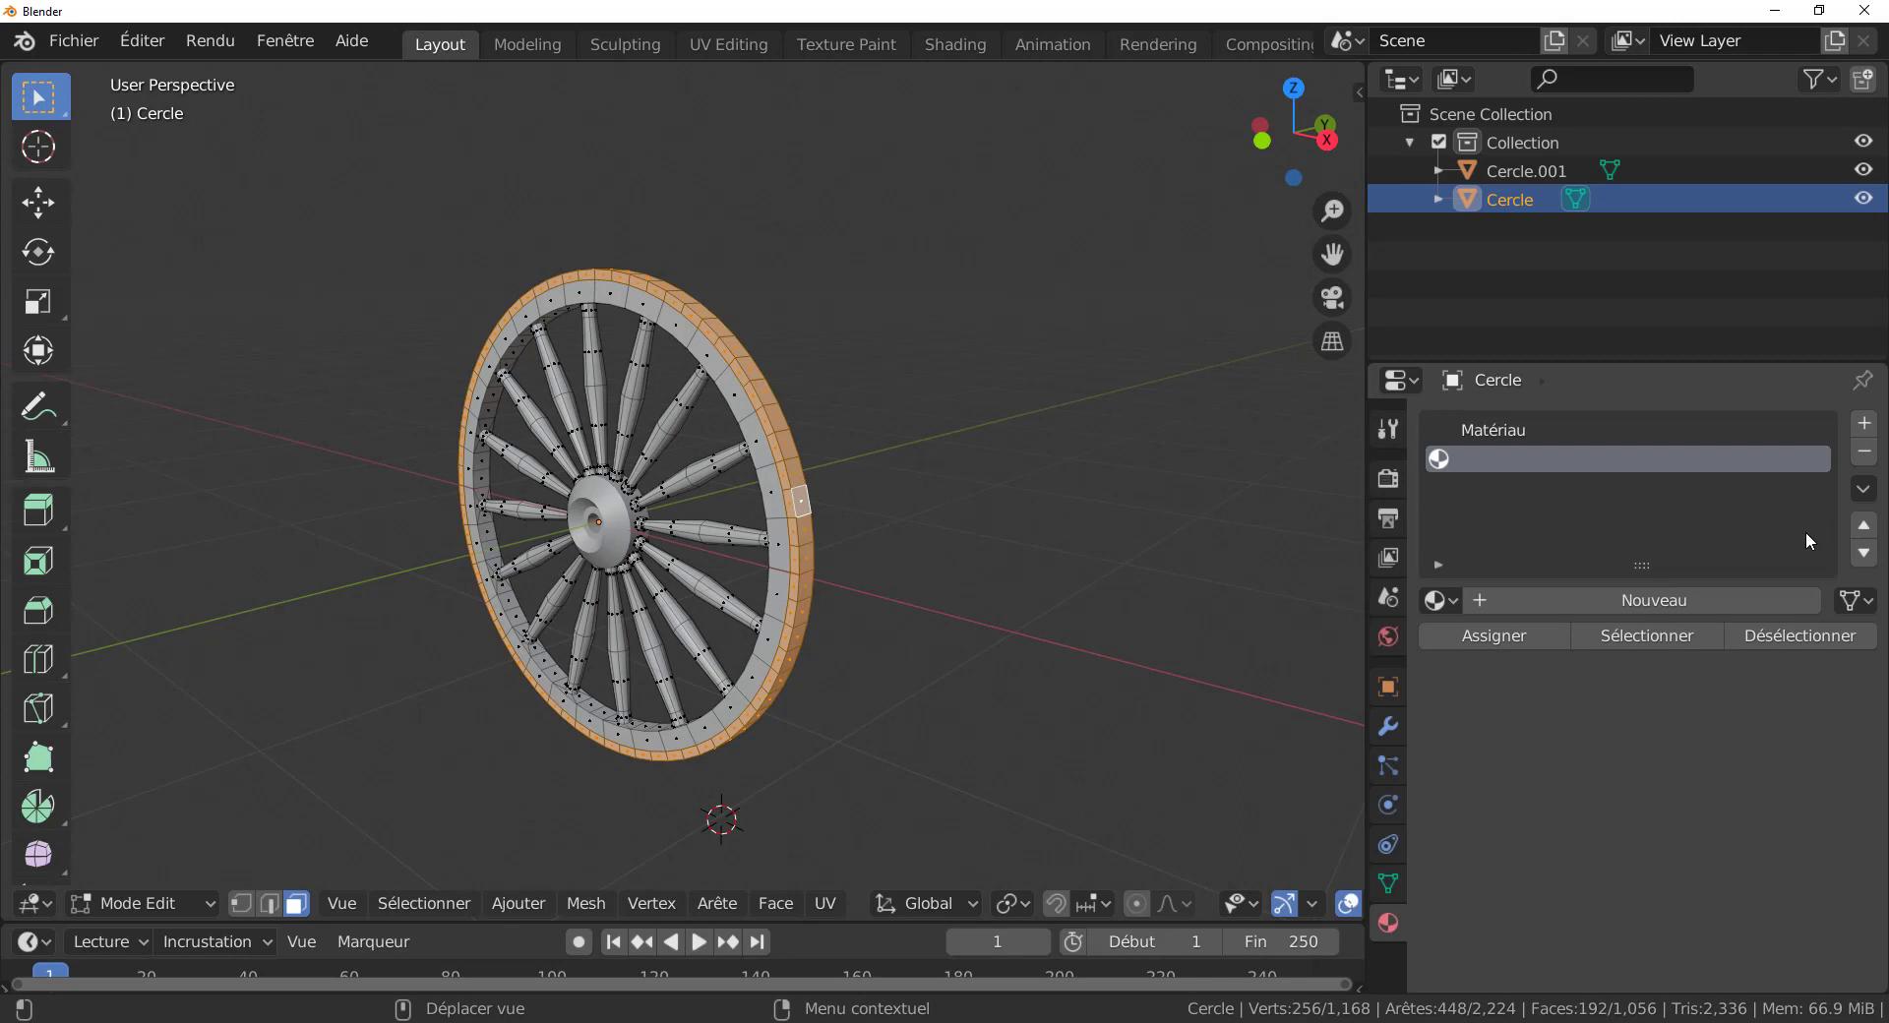
pyautogui.click(1659, 602)
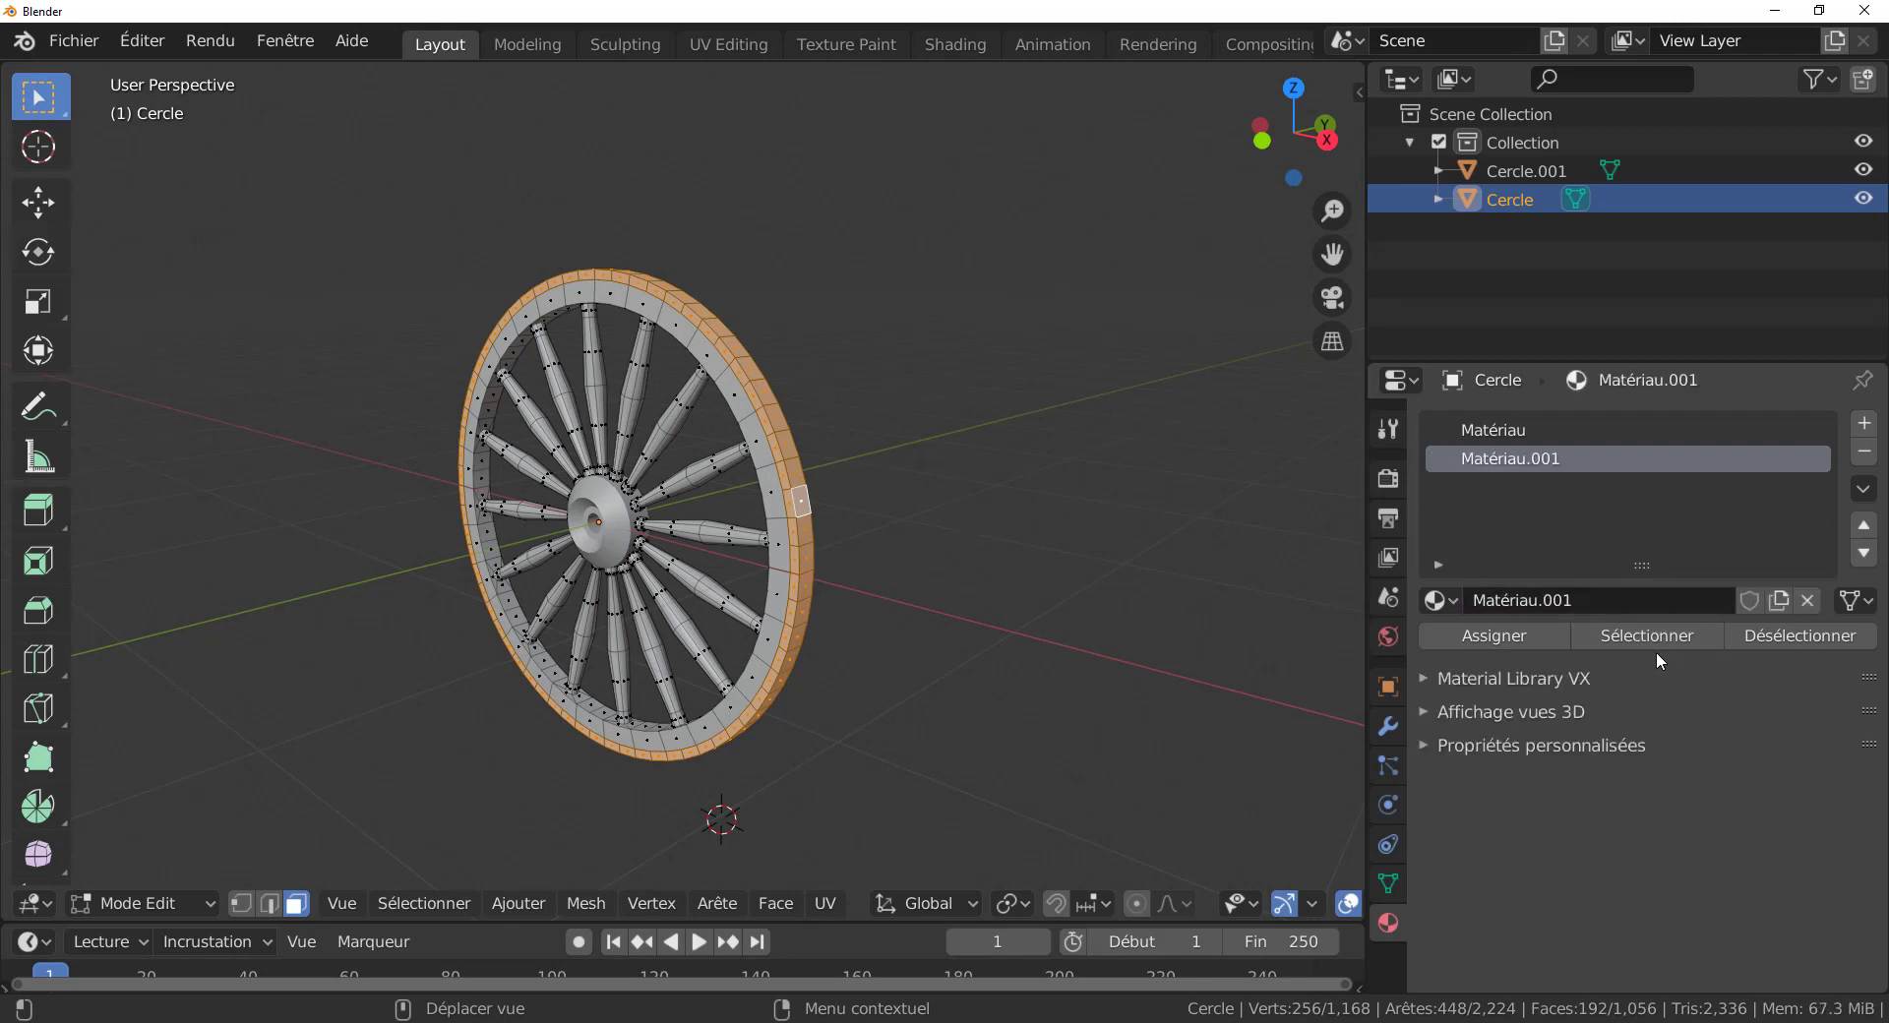
# Give the second material a grey viewport colour with value 0.581, metallic 0.786 and roughness 0.250, and assign it to the selected outer band.
pyautogui.click(1421, 716)
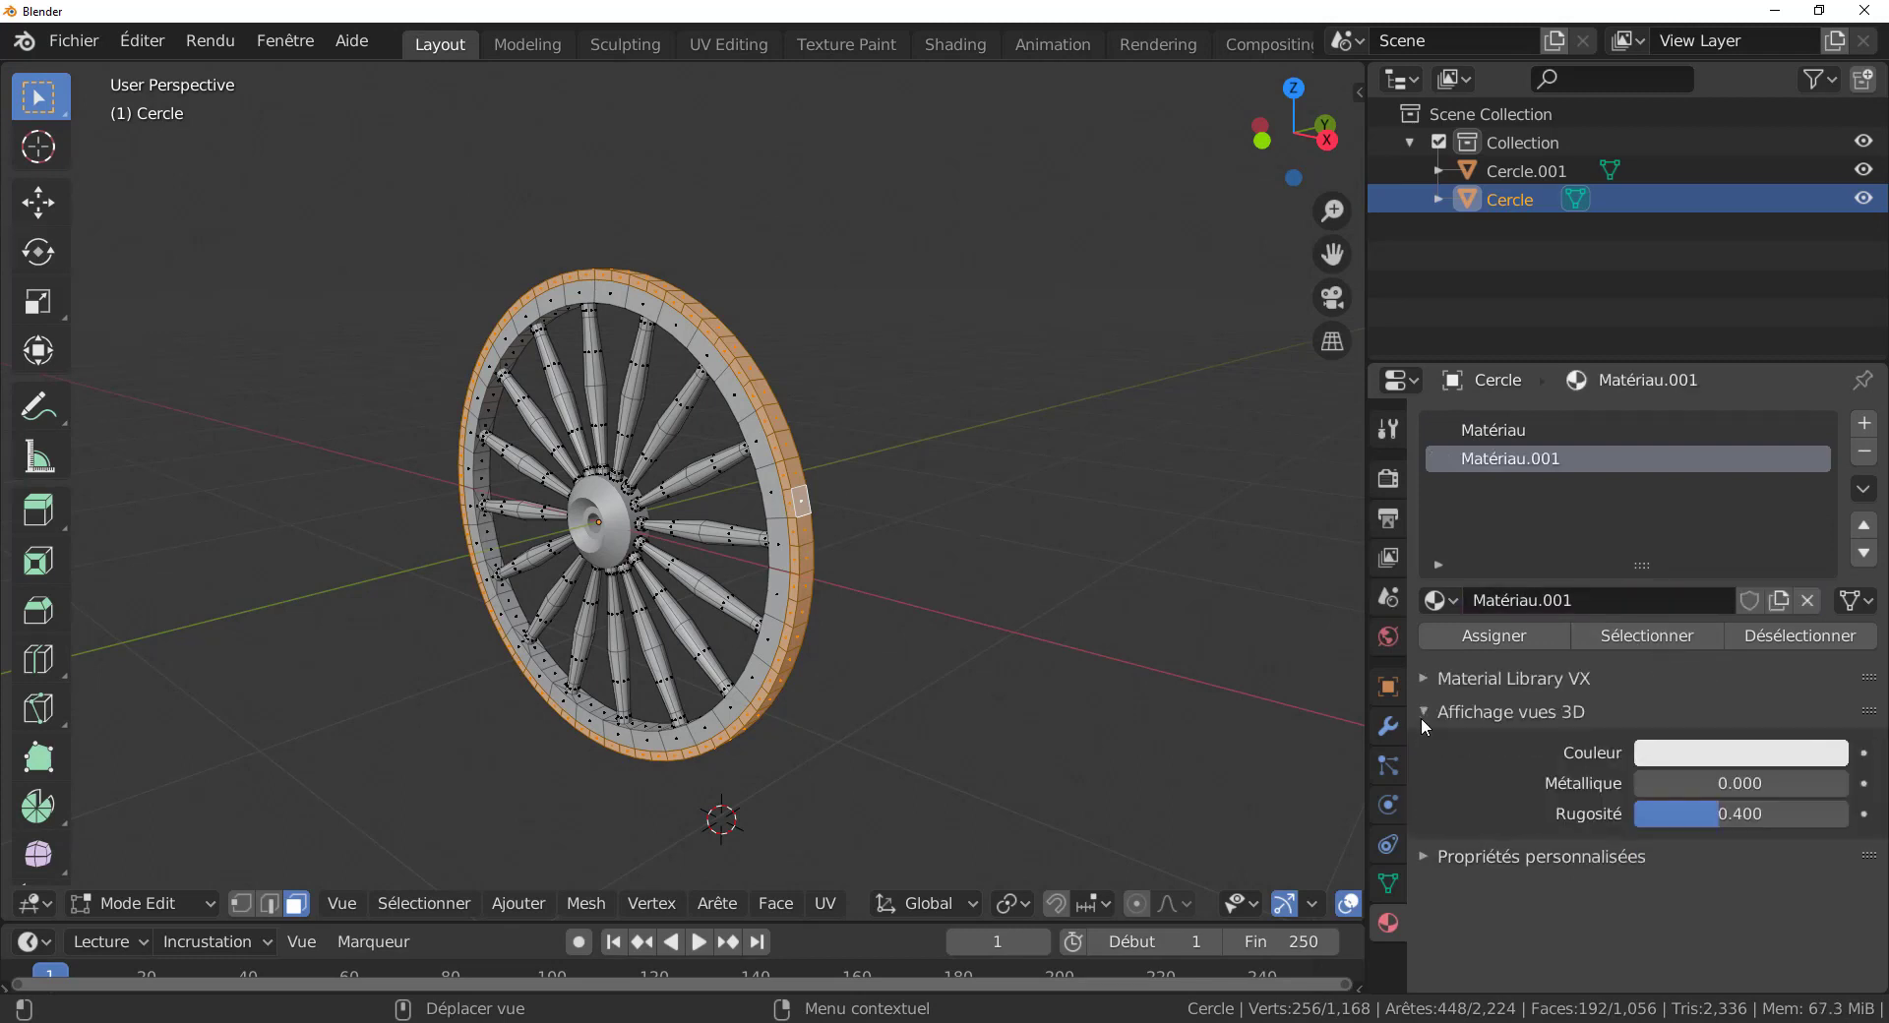
pyautogui.click(1753, 757)
pyautogui.moveTo(1828, 382); pyautogui.dragTo(1826, 434)
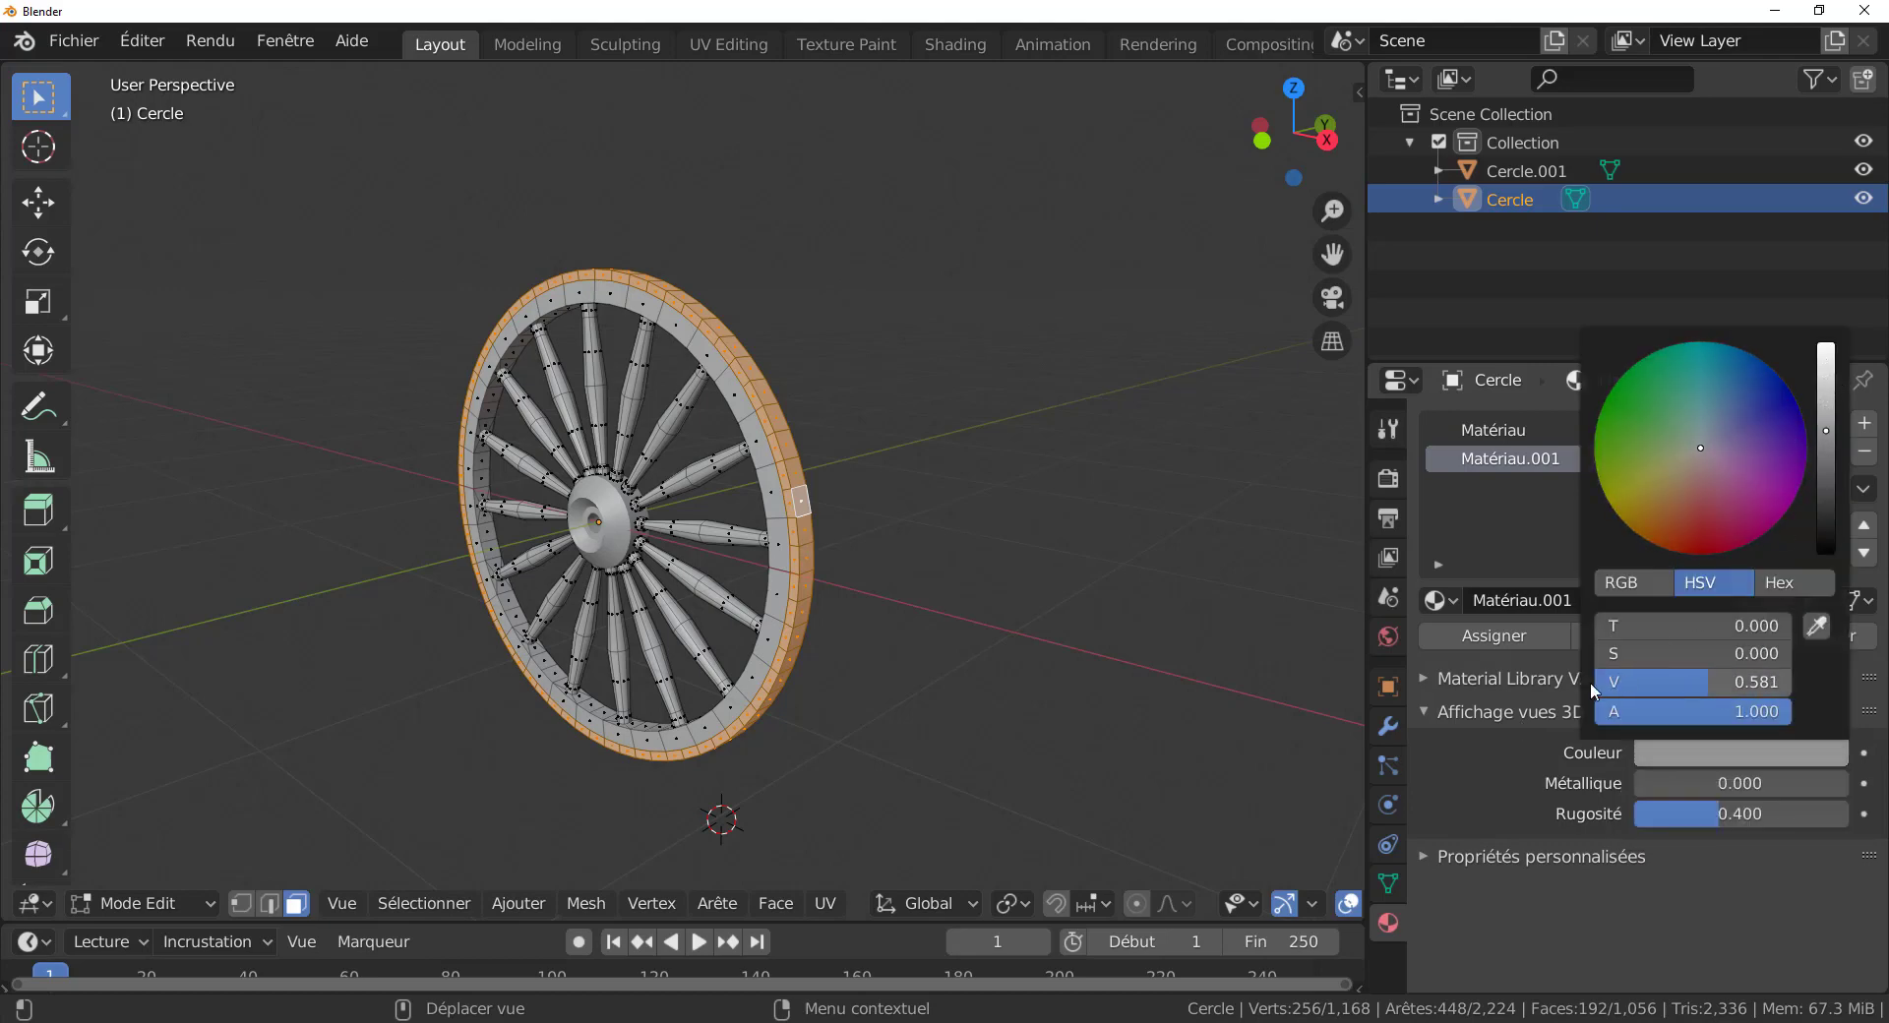
pyautogui.scroll(3, 1000, 712)
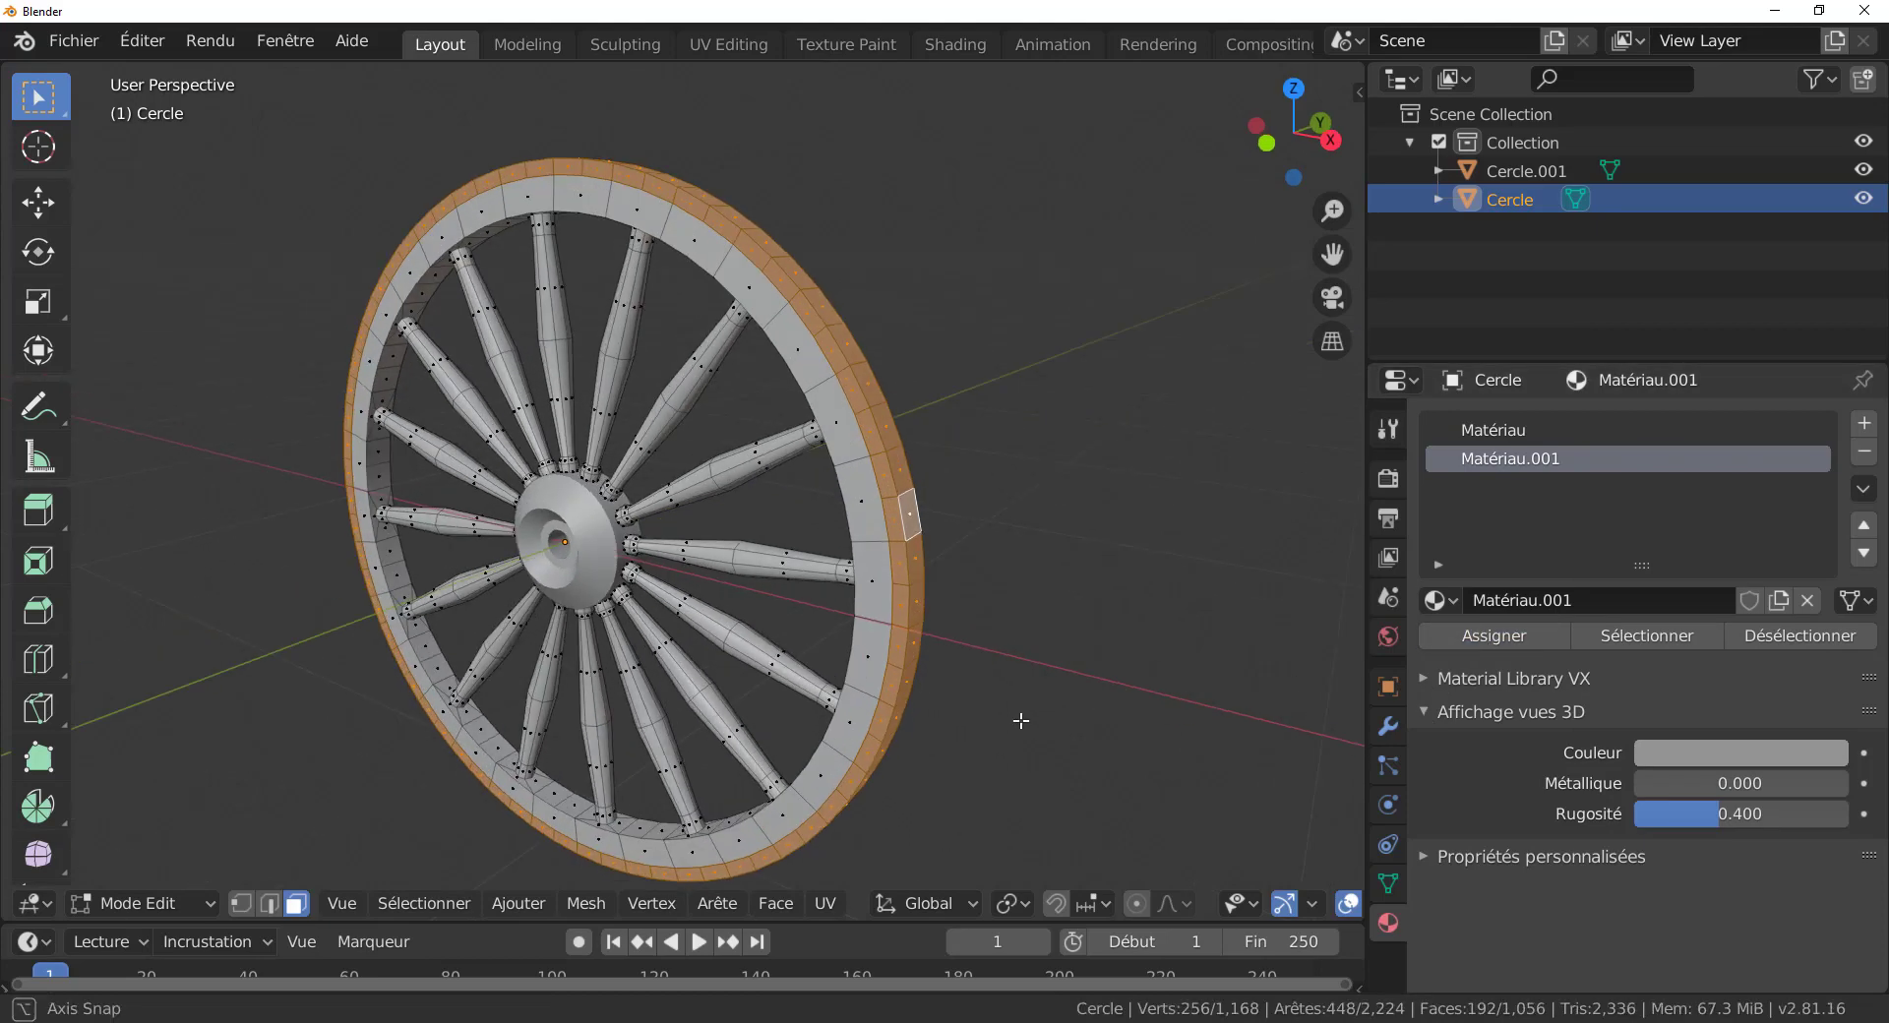
pyautogui.moveTo(1697, 792)
pyautogui.mouseDown()
pyautogui.moveTo(1836, 795)
pyautogui.moveTo(1671, 814)
pyautogui.moveTo(1791, 784)
pyautogui.mouseUp()
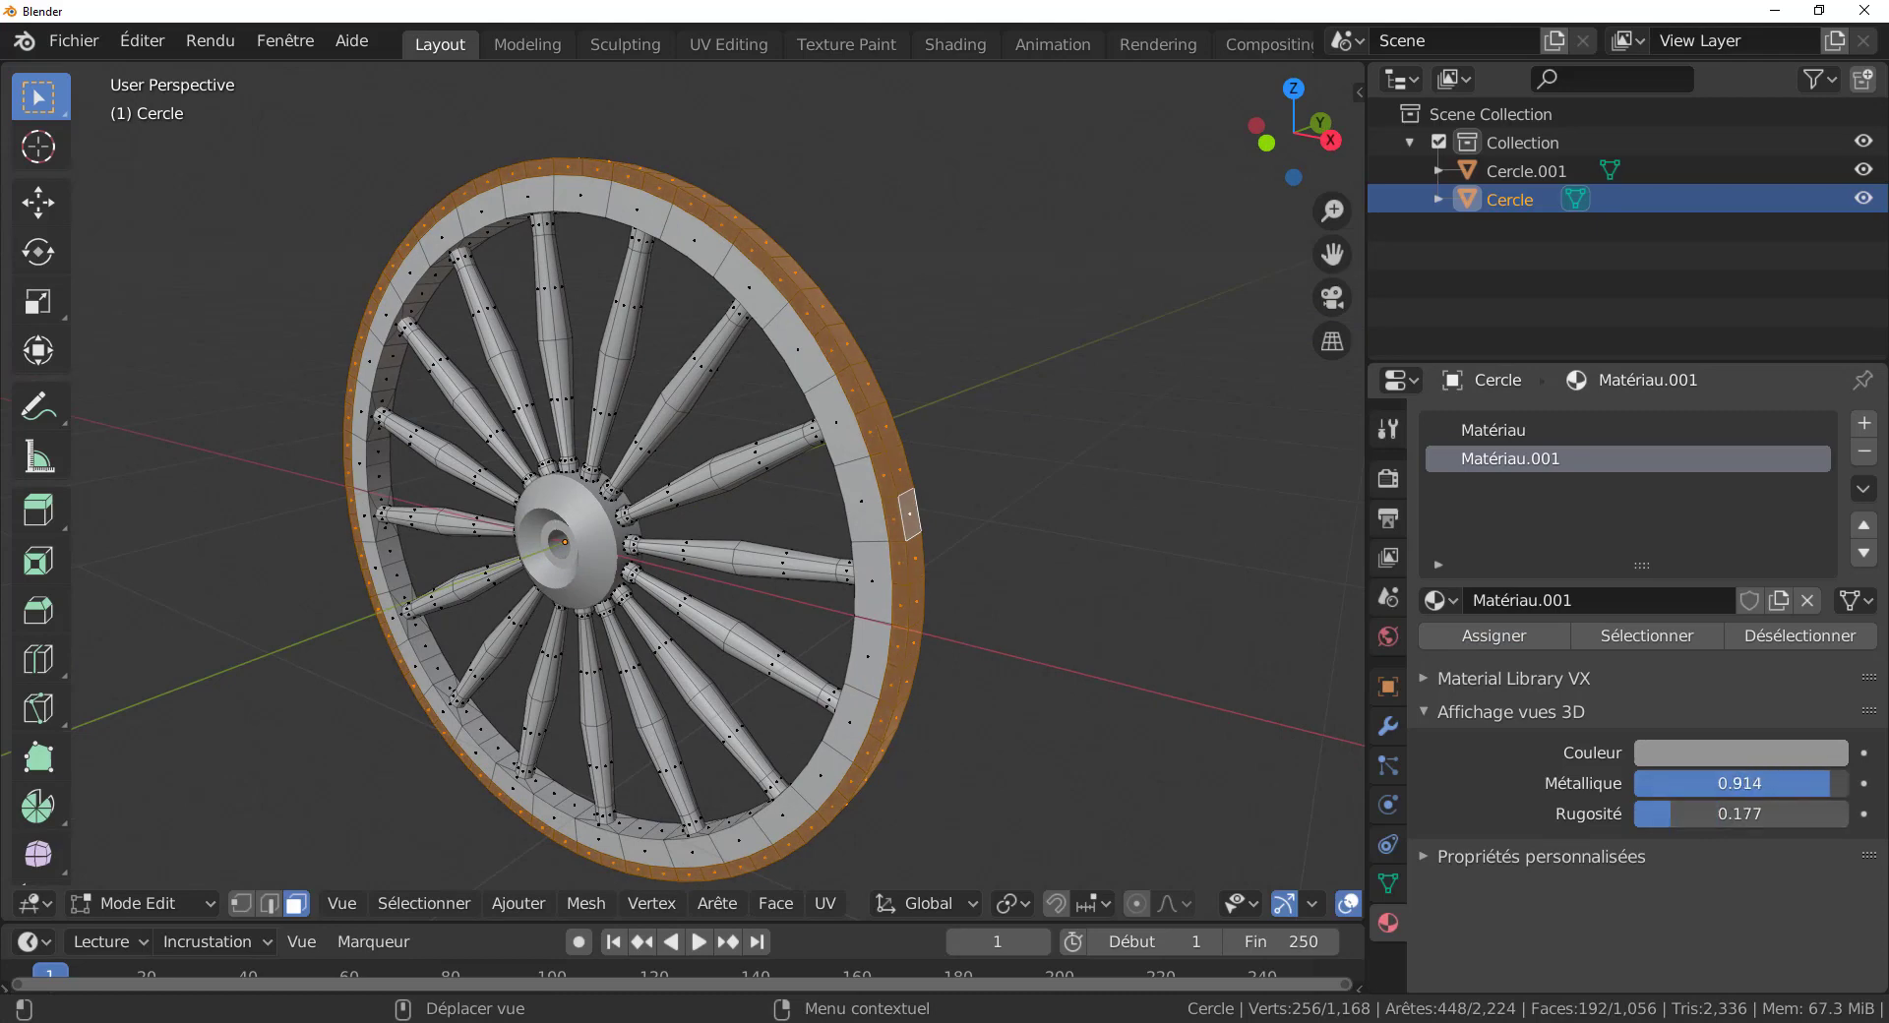
pyautogui.moveTo(1677, 814); pyautogui.dragTo(1753, 783)
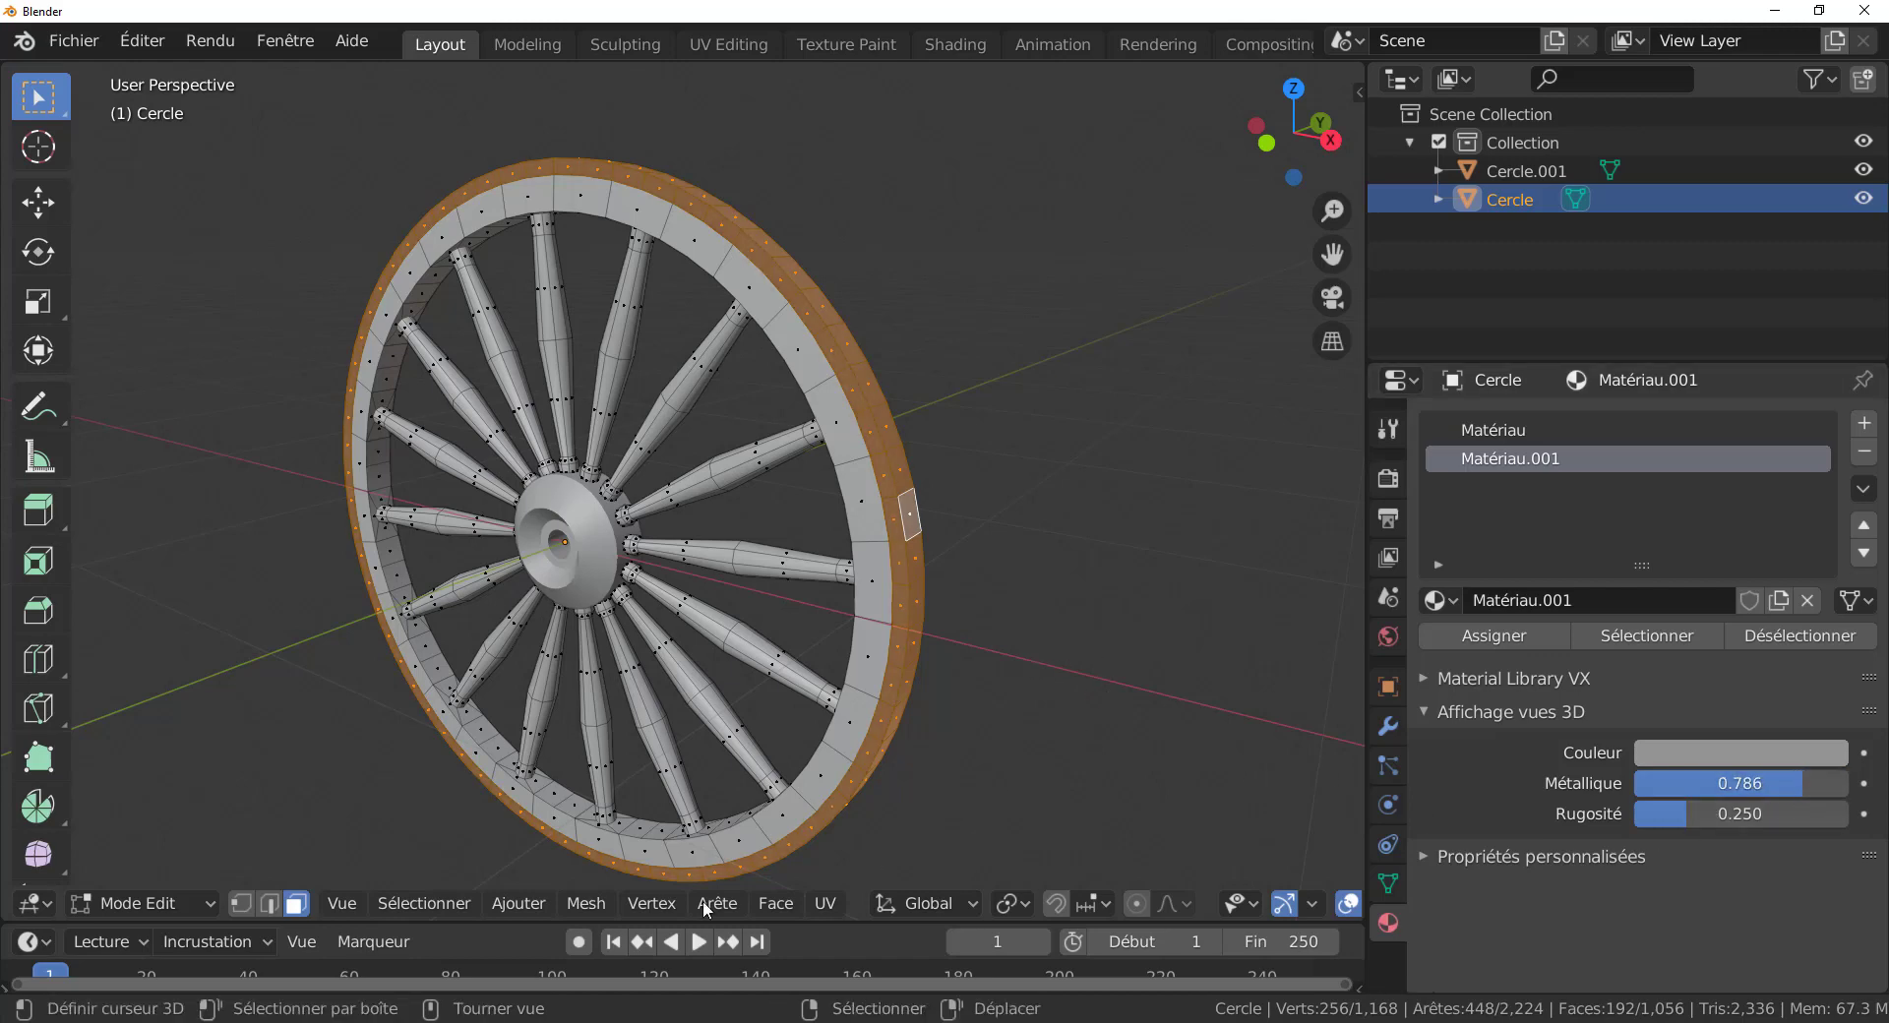
pyautogui.click(416, 915)
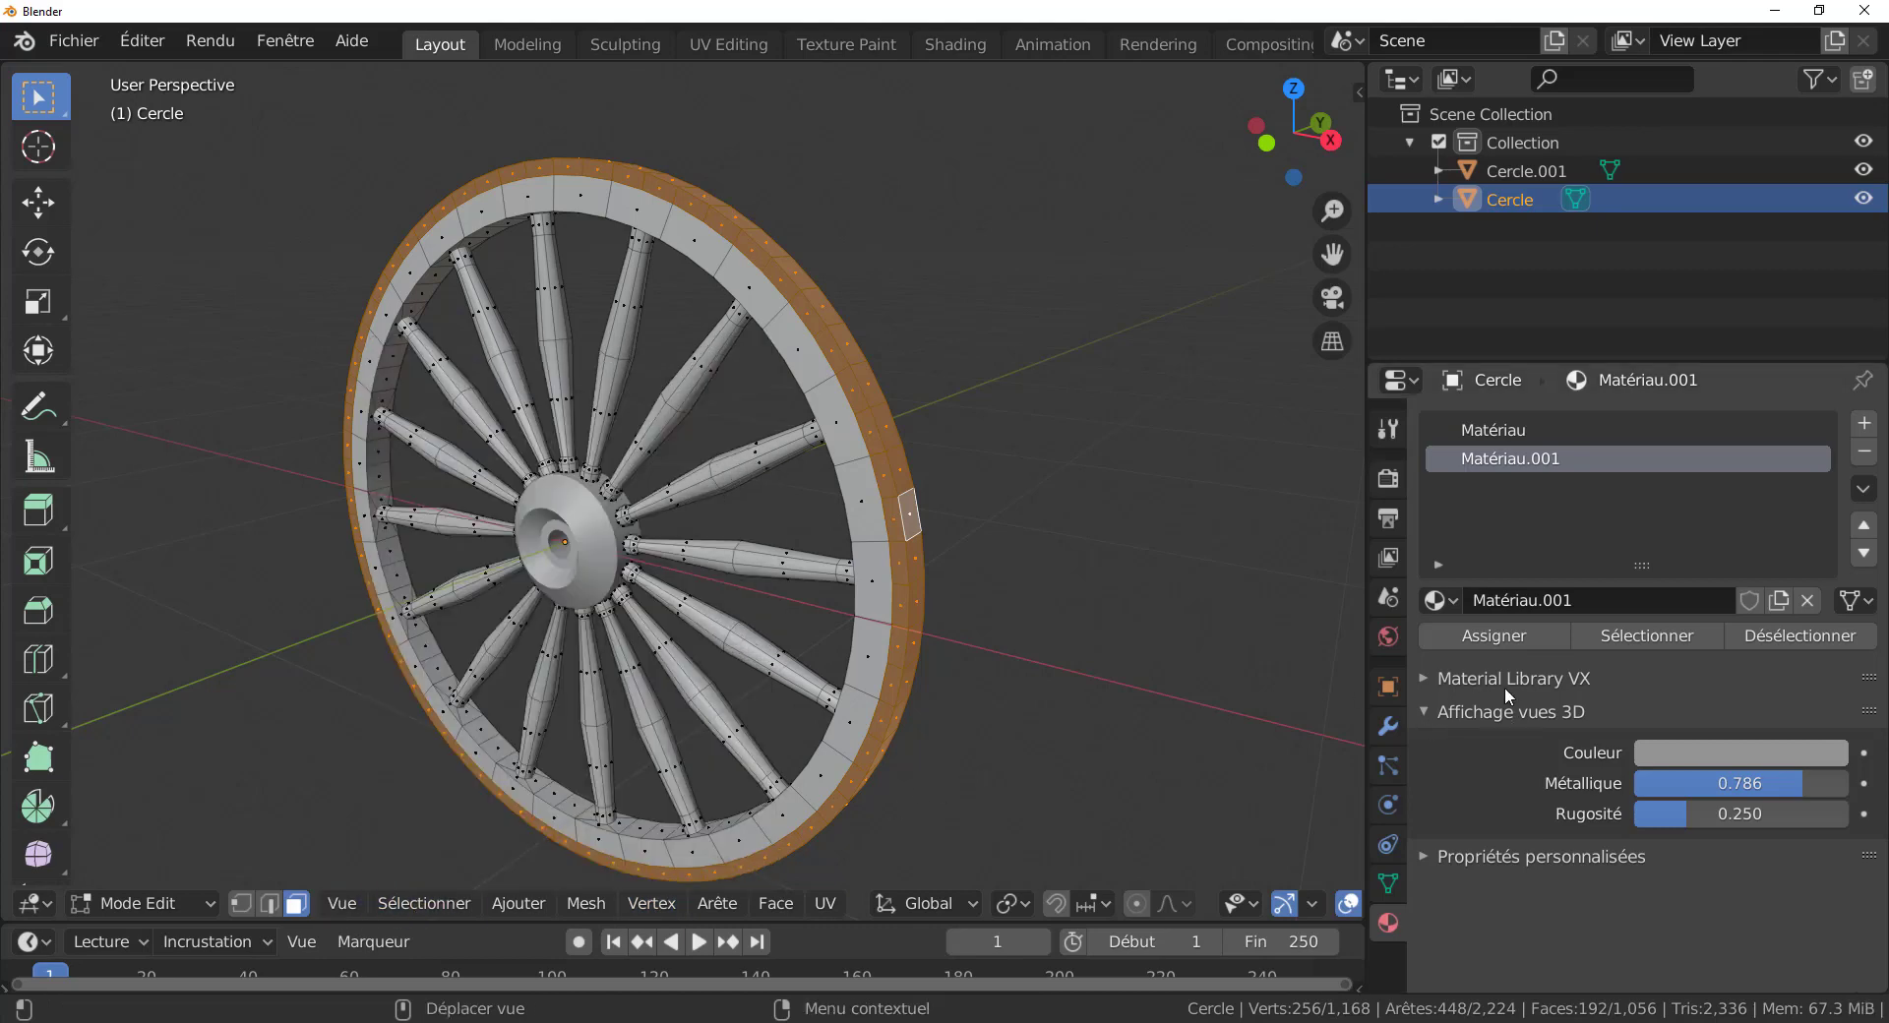
pyautogui.click(1438, 600)
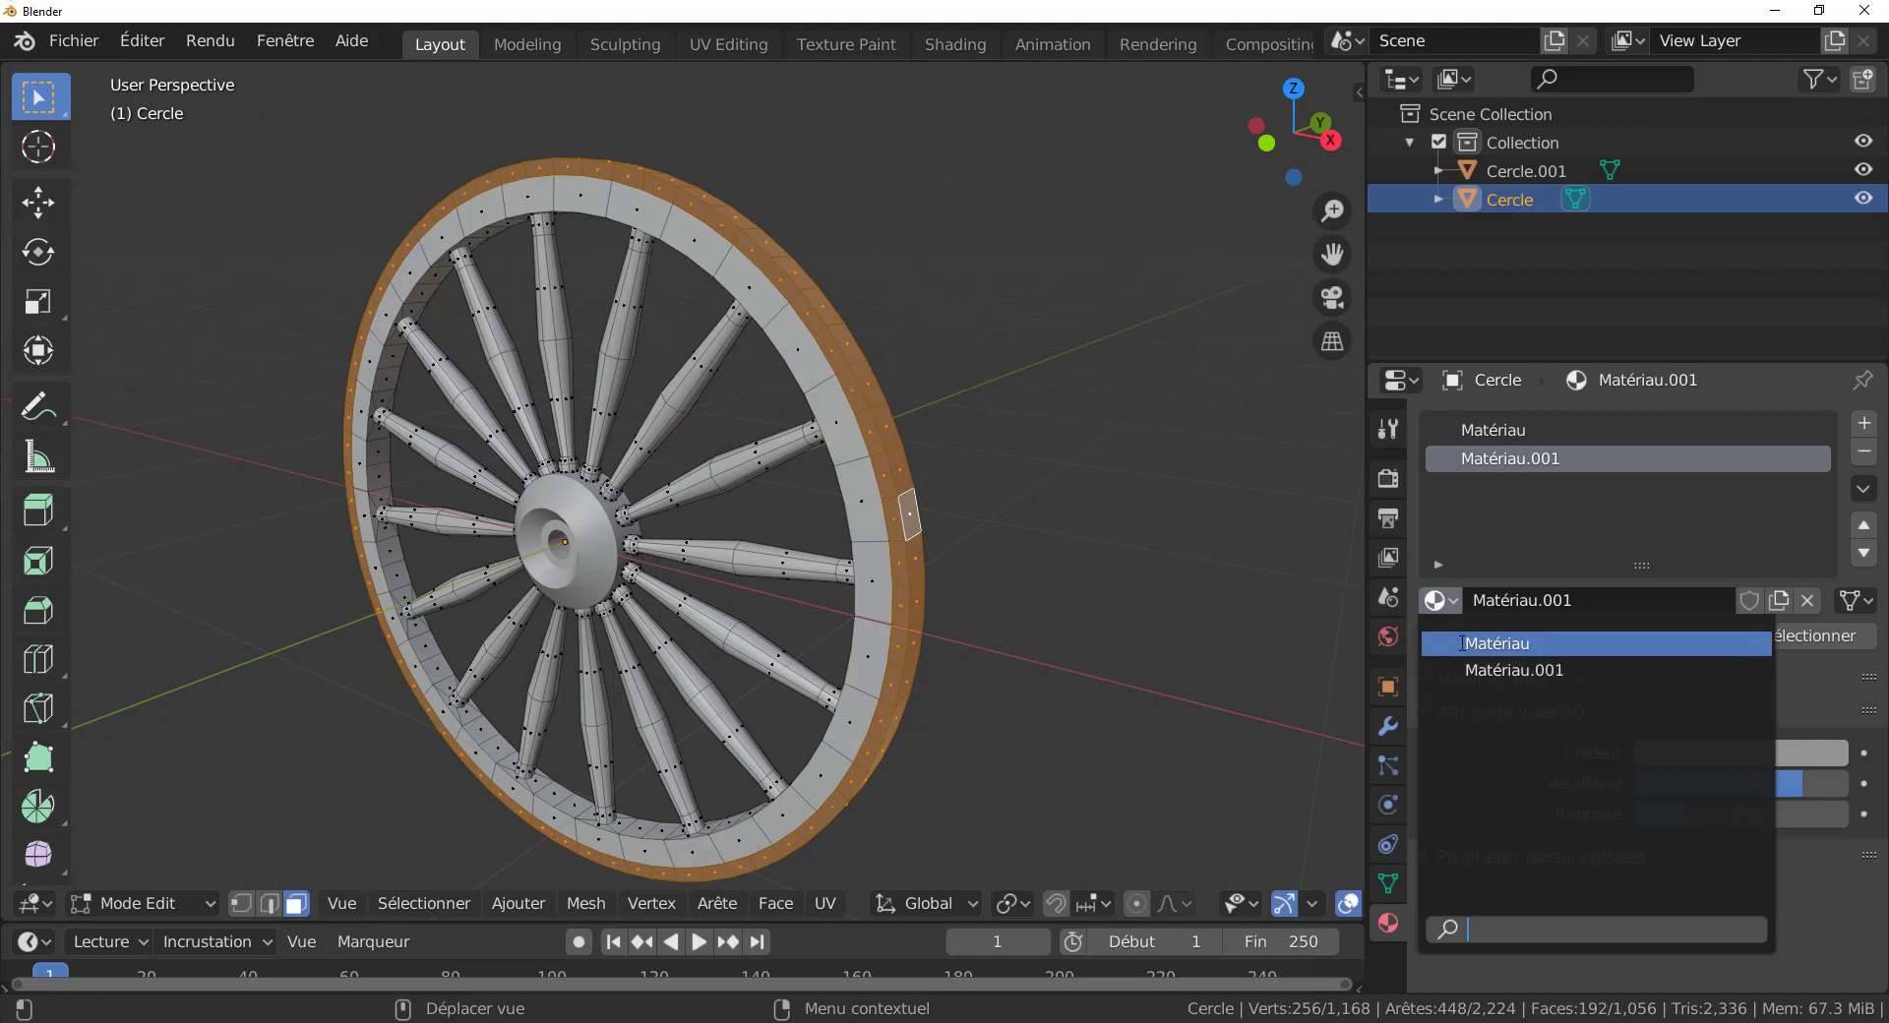
pyautogui.click(1462, 644)
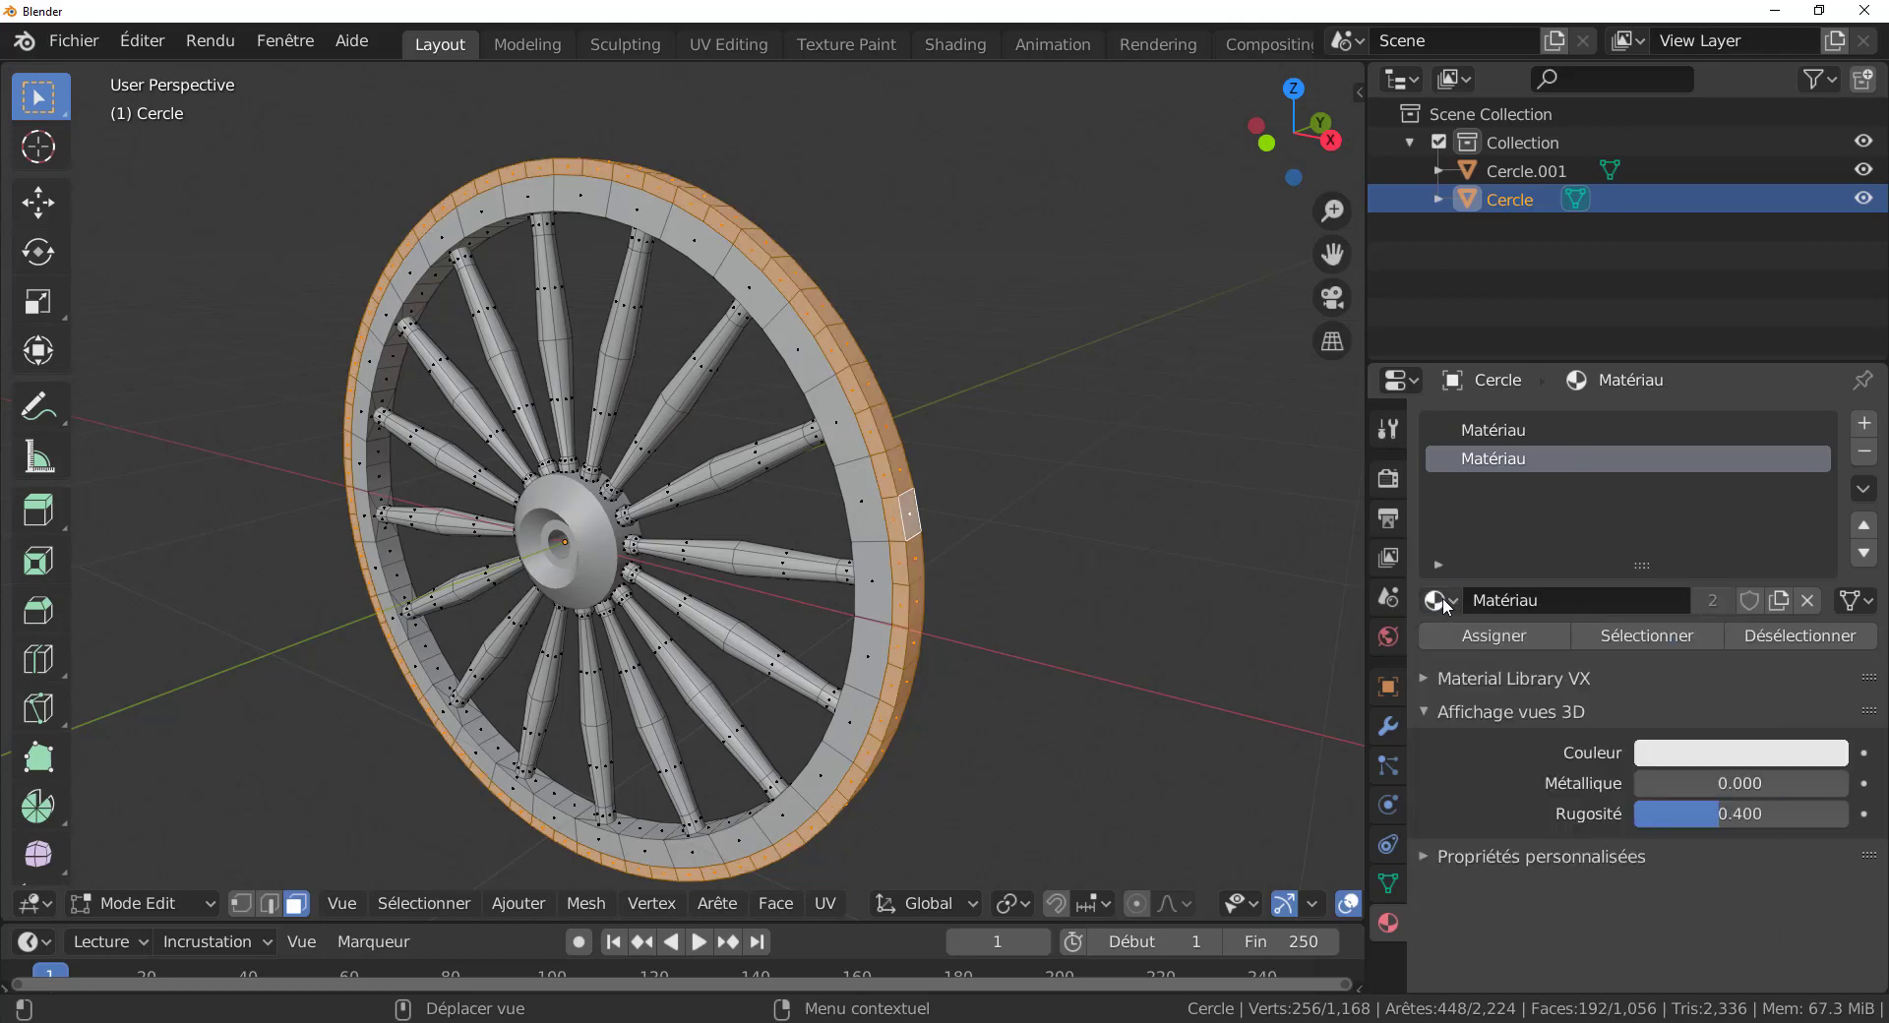
pyautogui.click(1441, 601)
pyautogui.click(1463, 667)
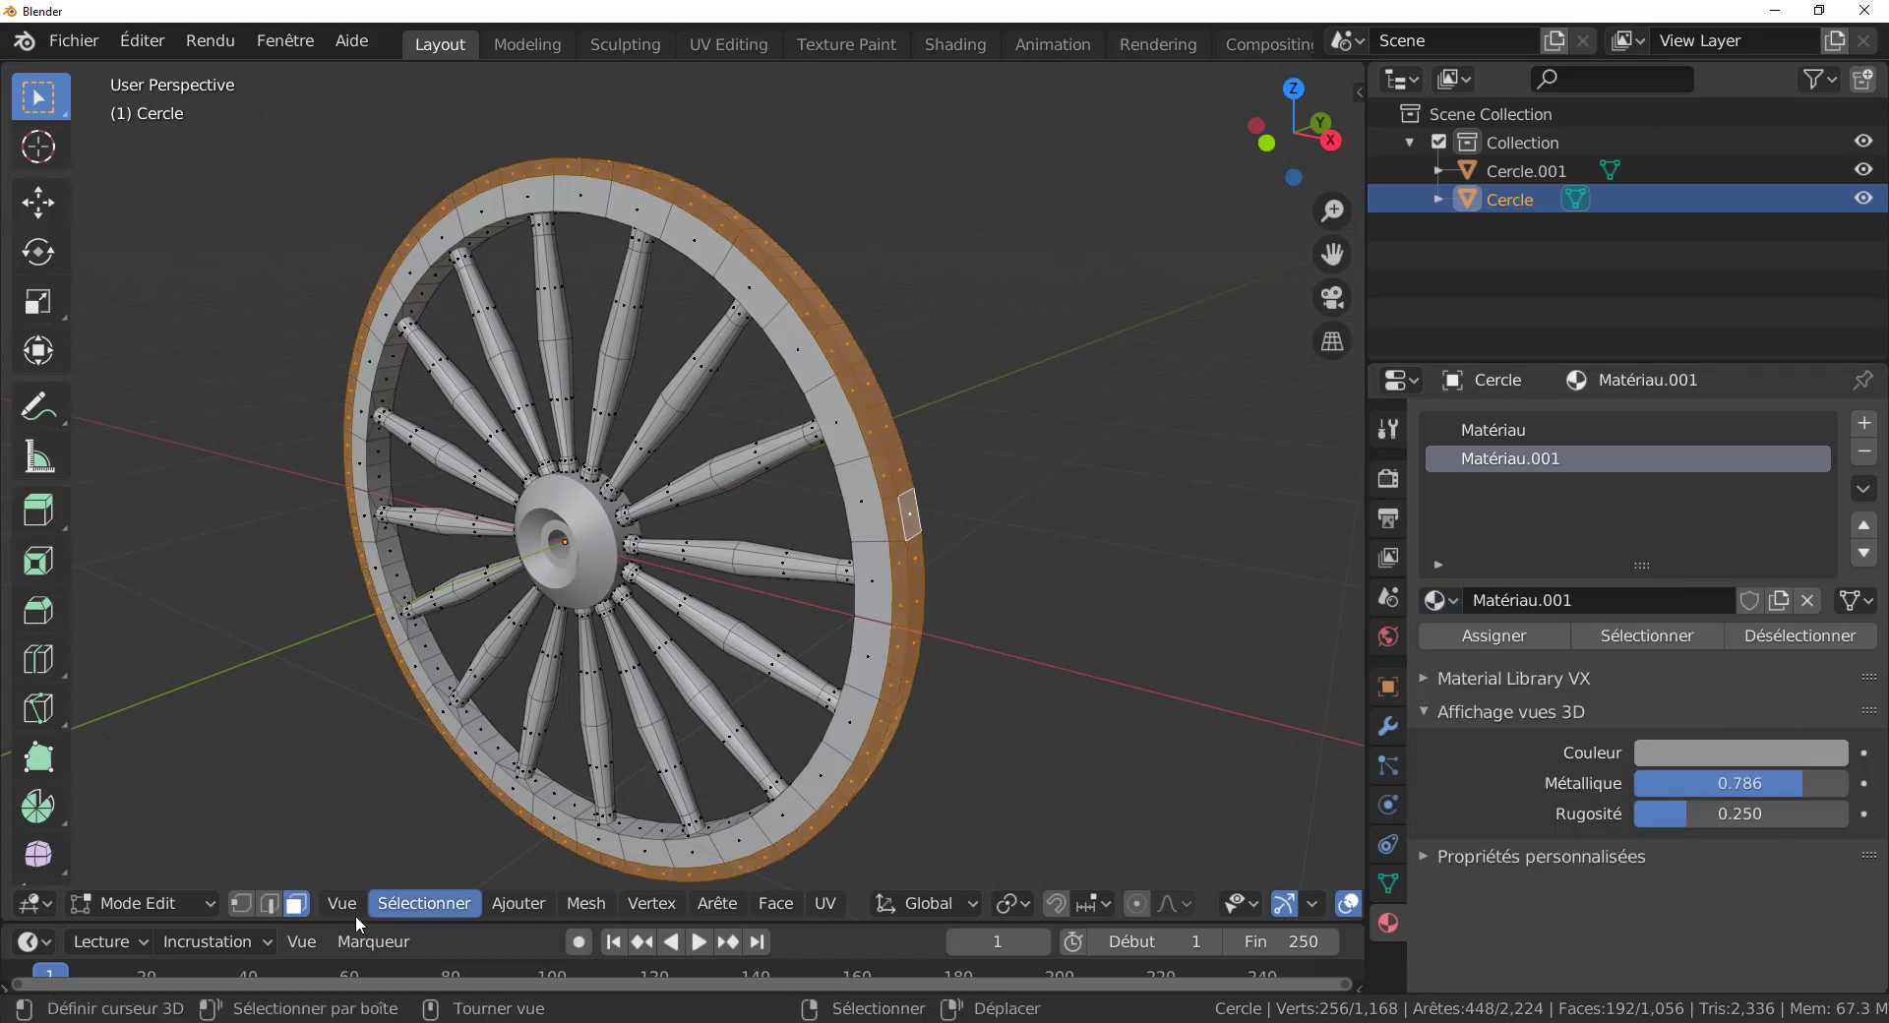
# Invert the selection to the rim and spokes, and switch the second slot to Matériau with a light red viewport colour.
pyautogui.click(424, 903)
pyautogui.click(512, 810)
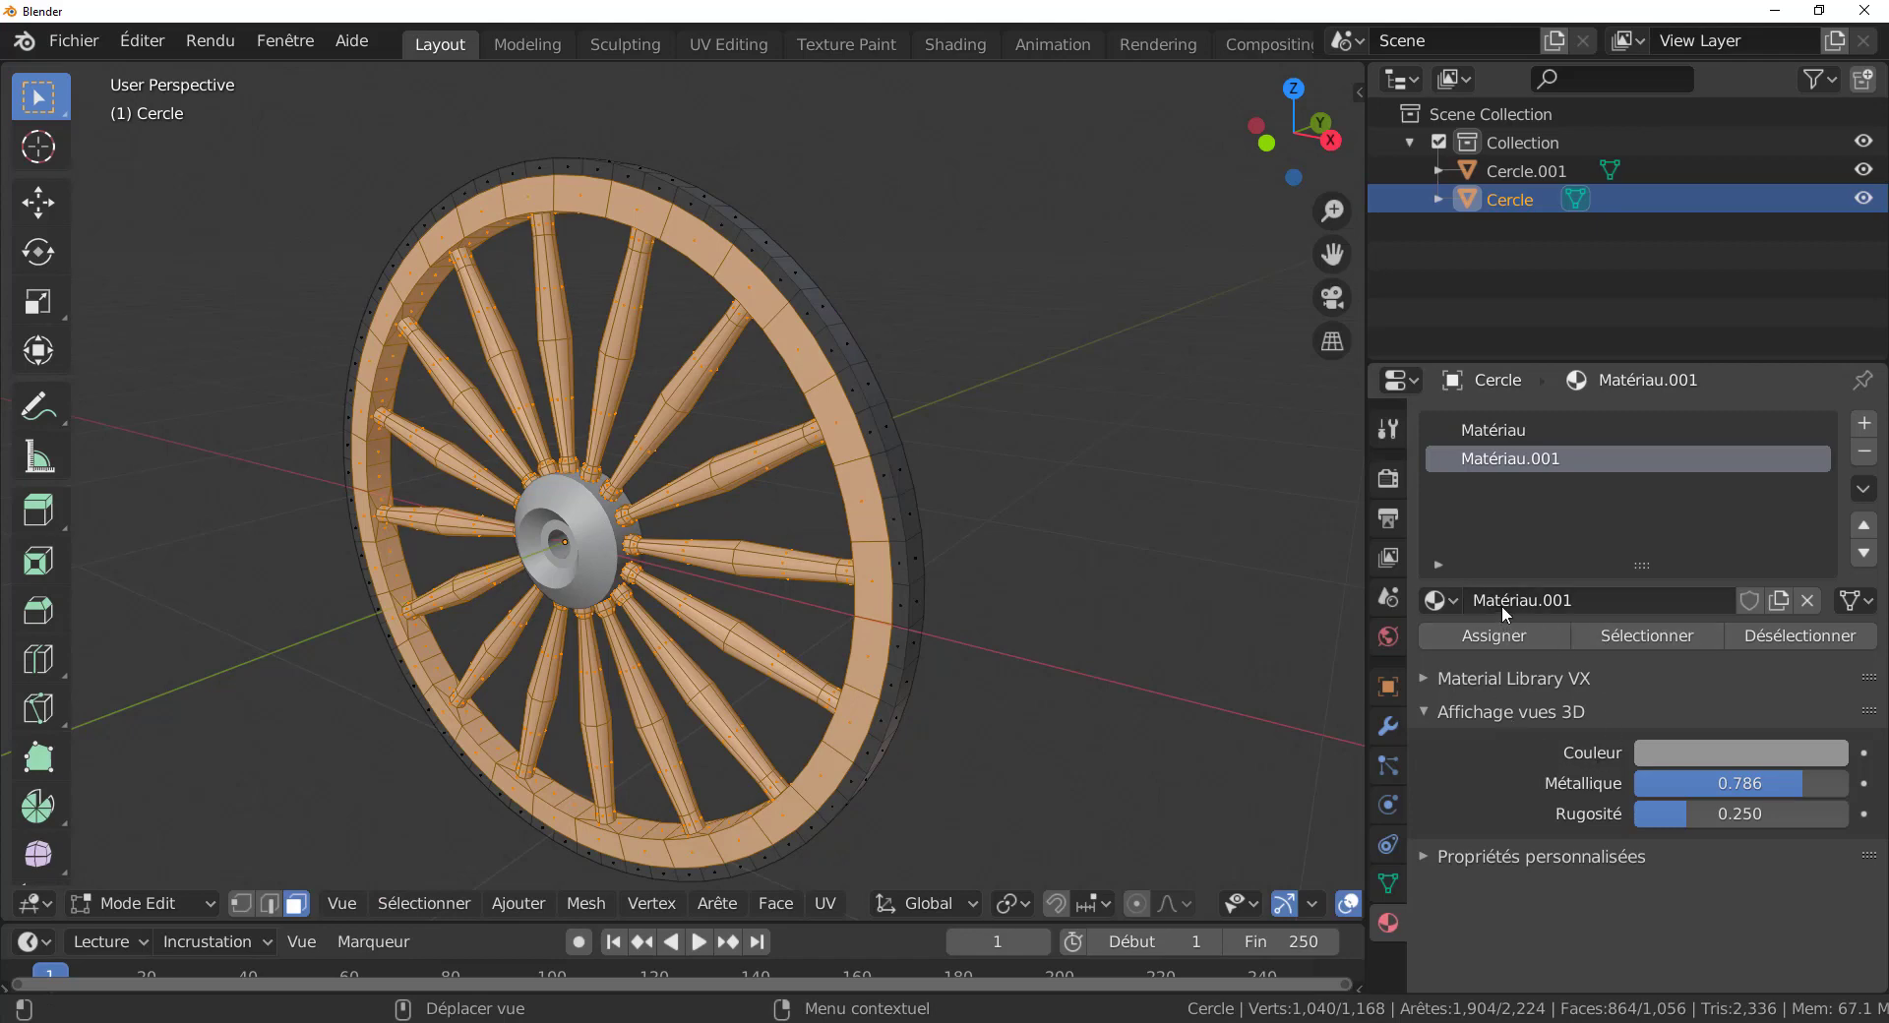
pyautogui.click(1439, 601)
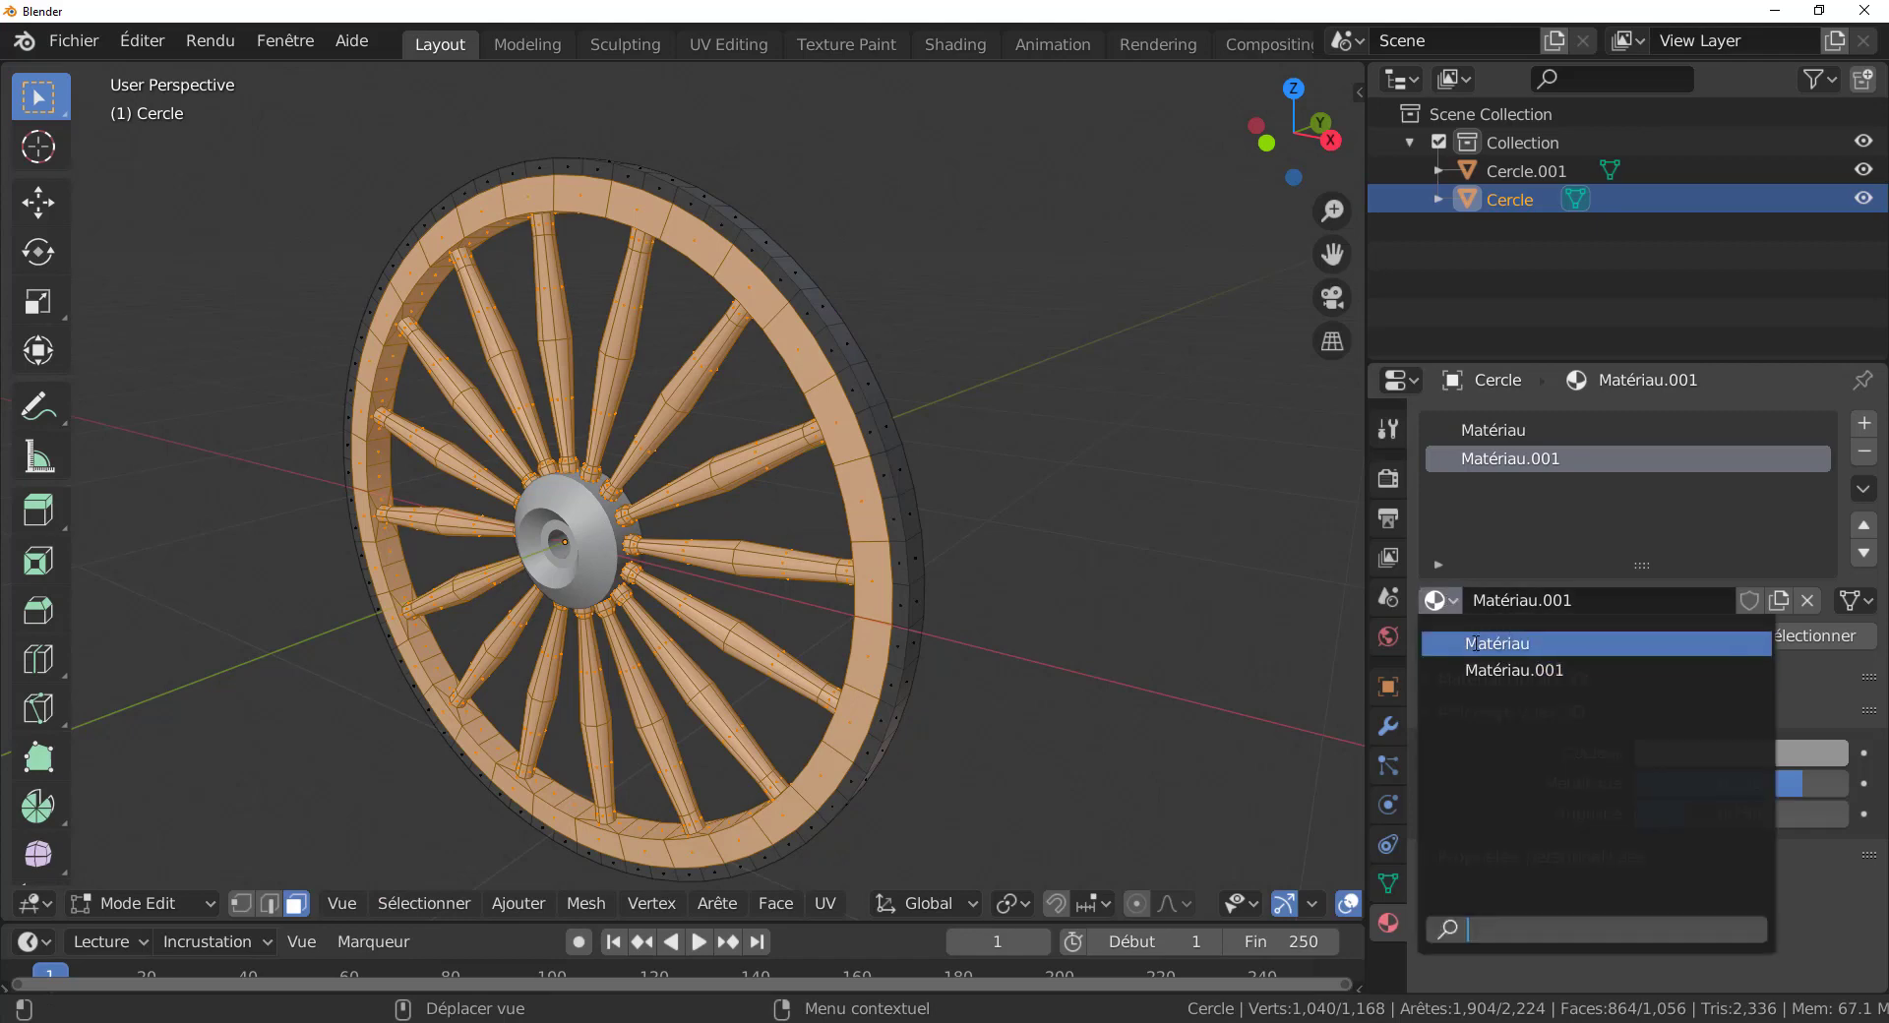
pyautogui.click(1498, 644)
pyautogui.click(1736, 755)
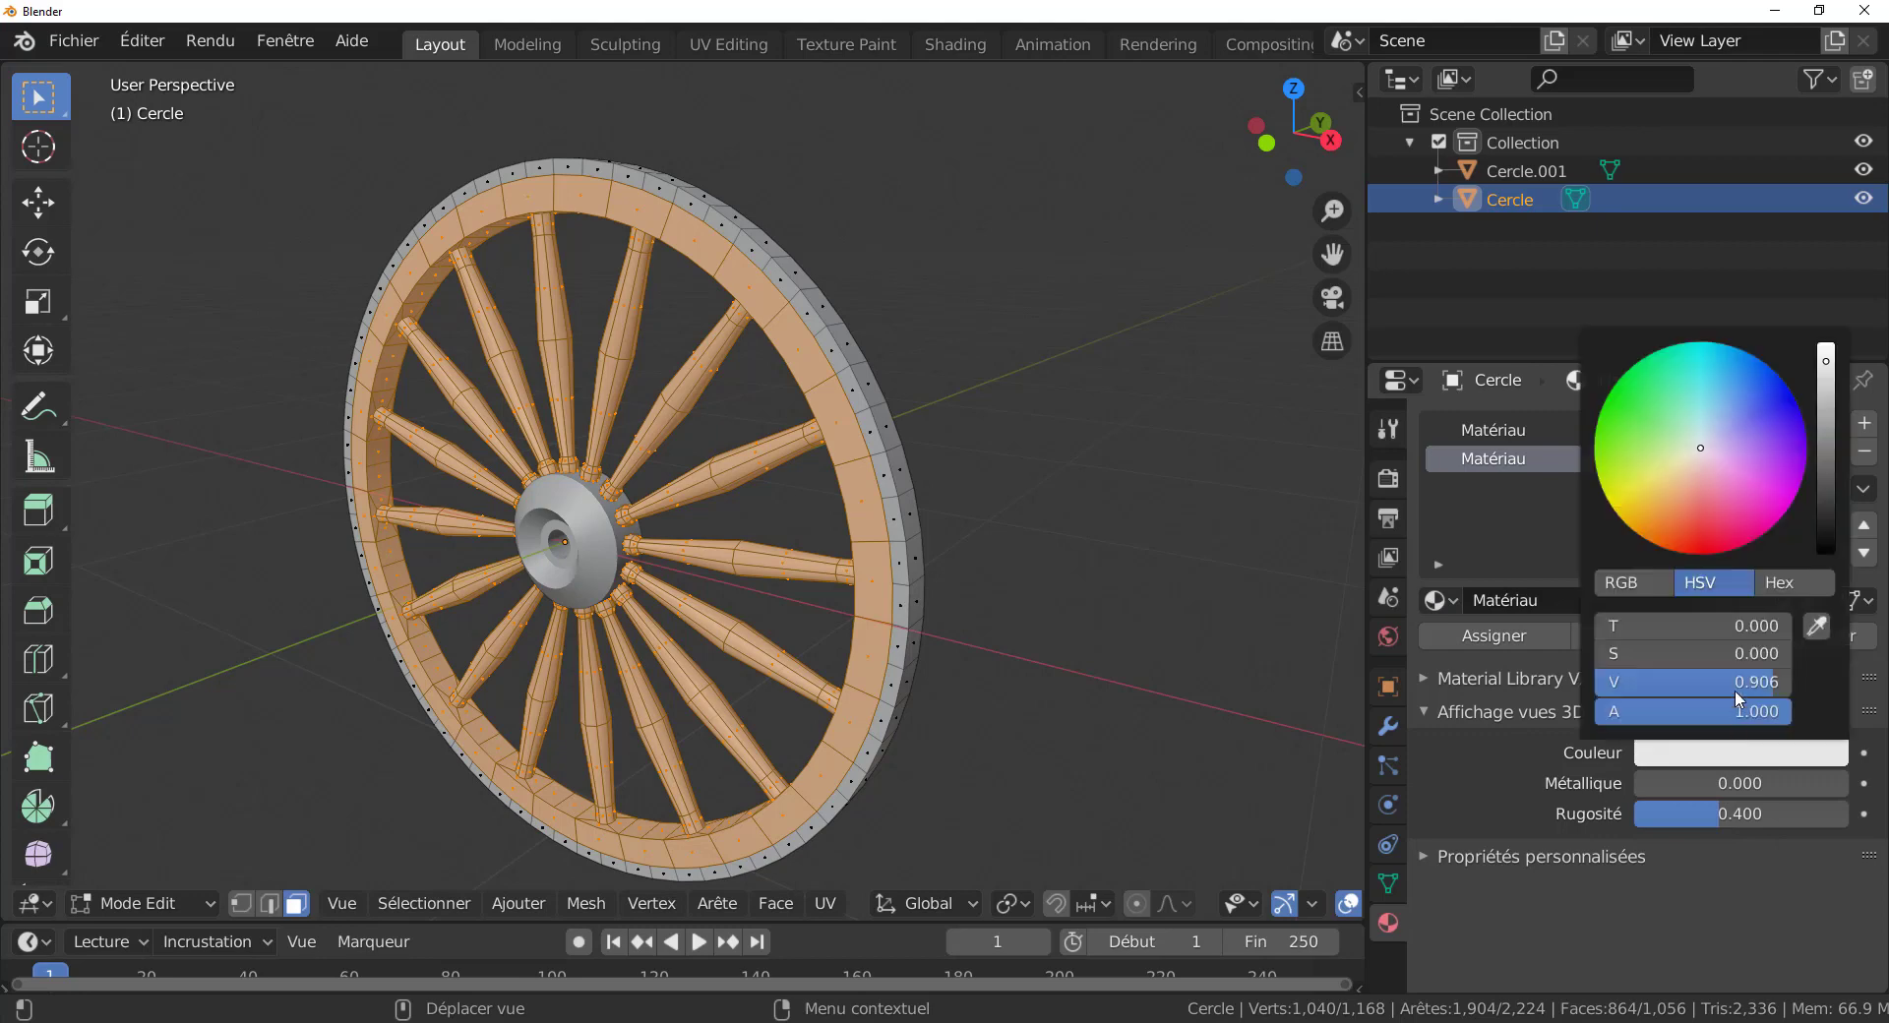
pyautogui.moveTo(1702, 461); pyautogui.dragTo(1700, 484)
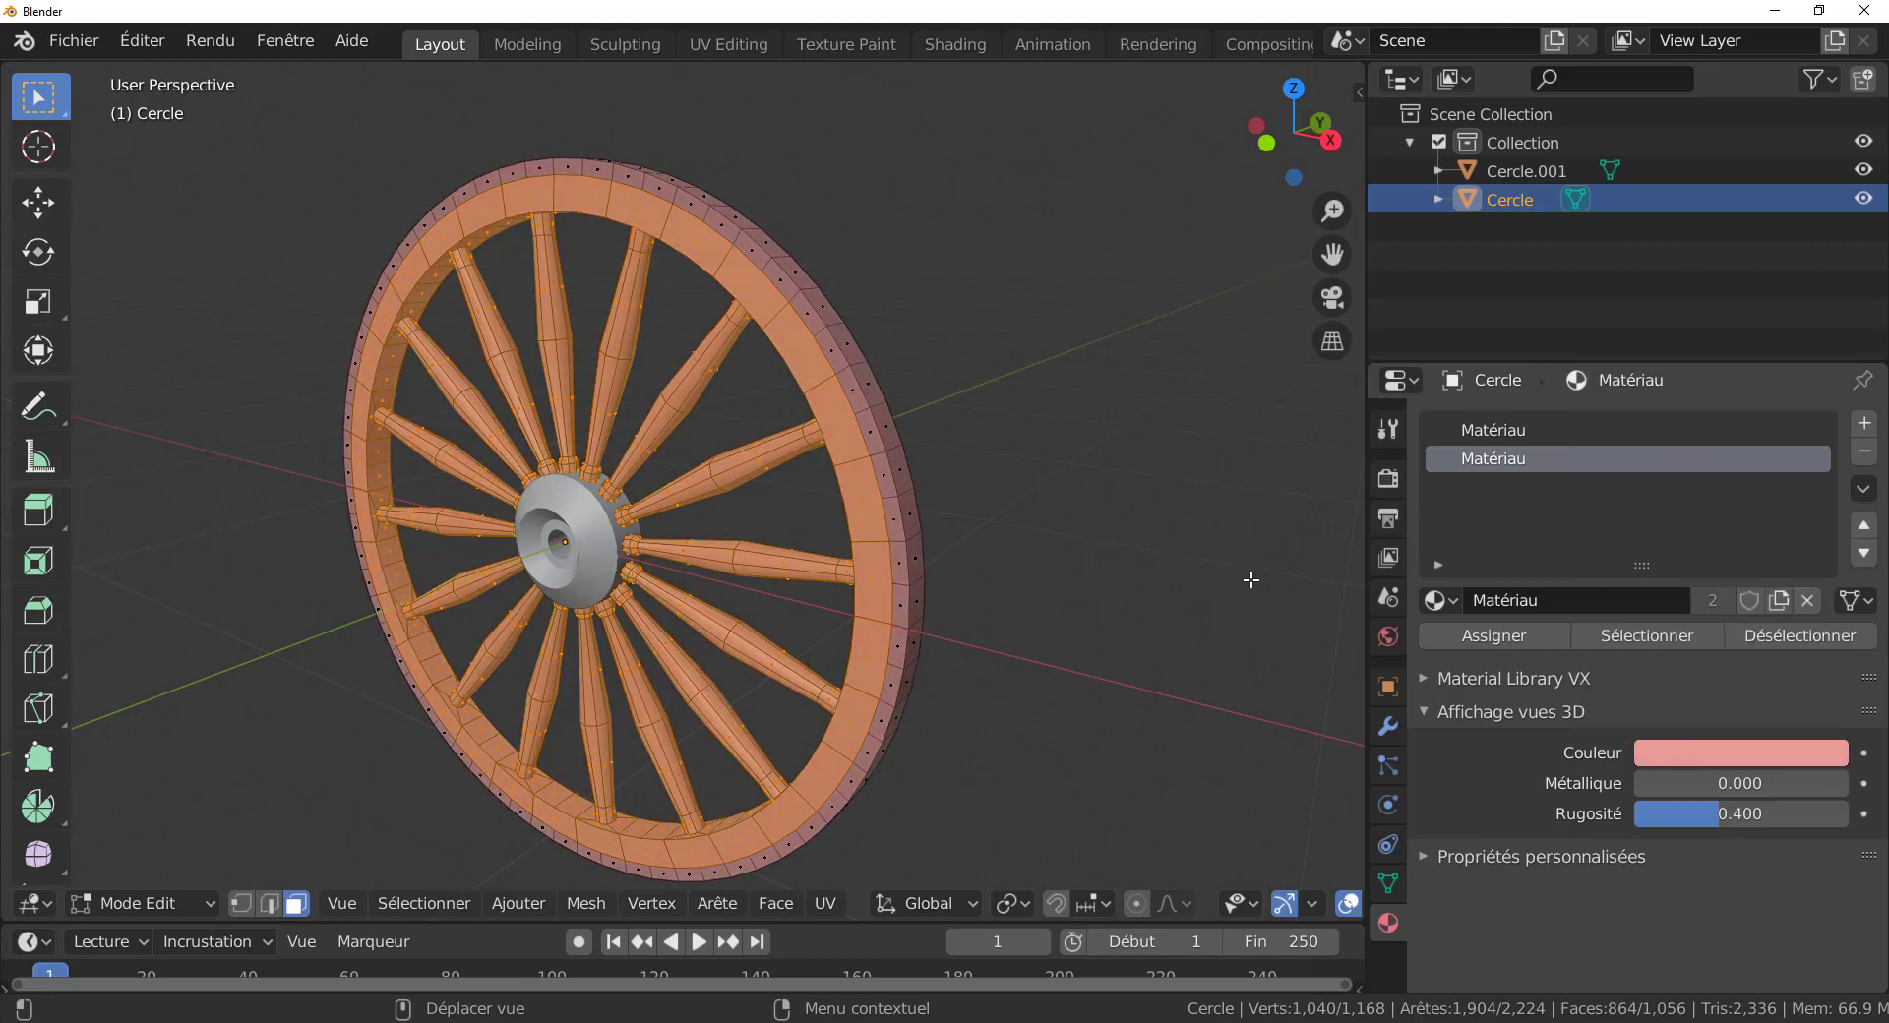
pyautogui.press('Tab')
pyautogui.press('Tab')
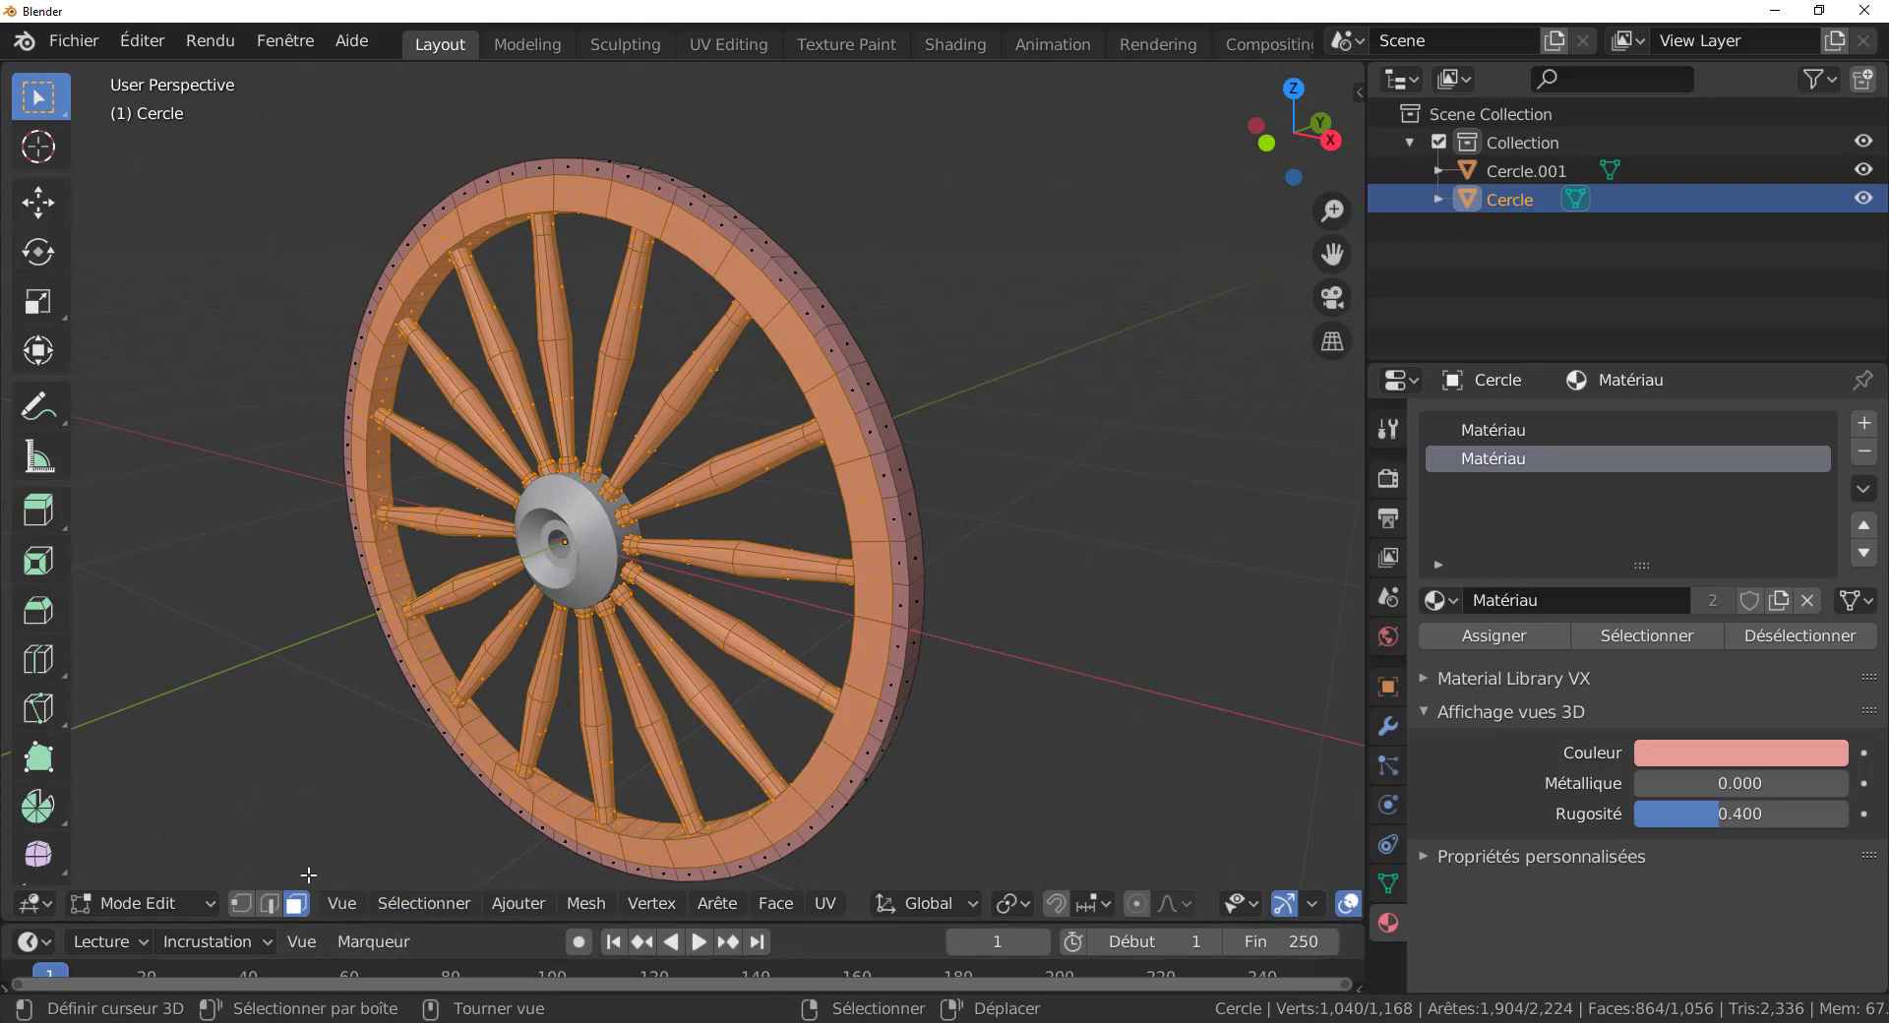
# Invert the selection back to the outer band and add a third material slot with a new material.
pyautogui.click(424, 911)
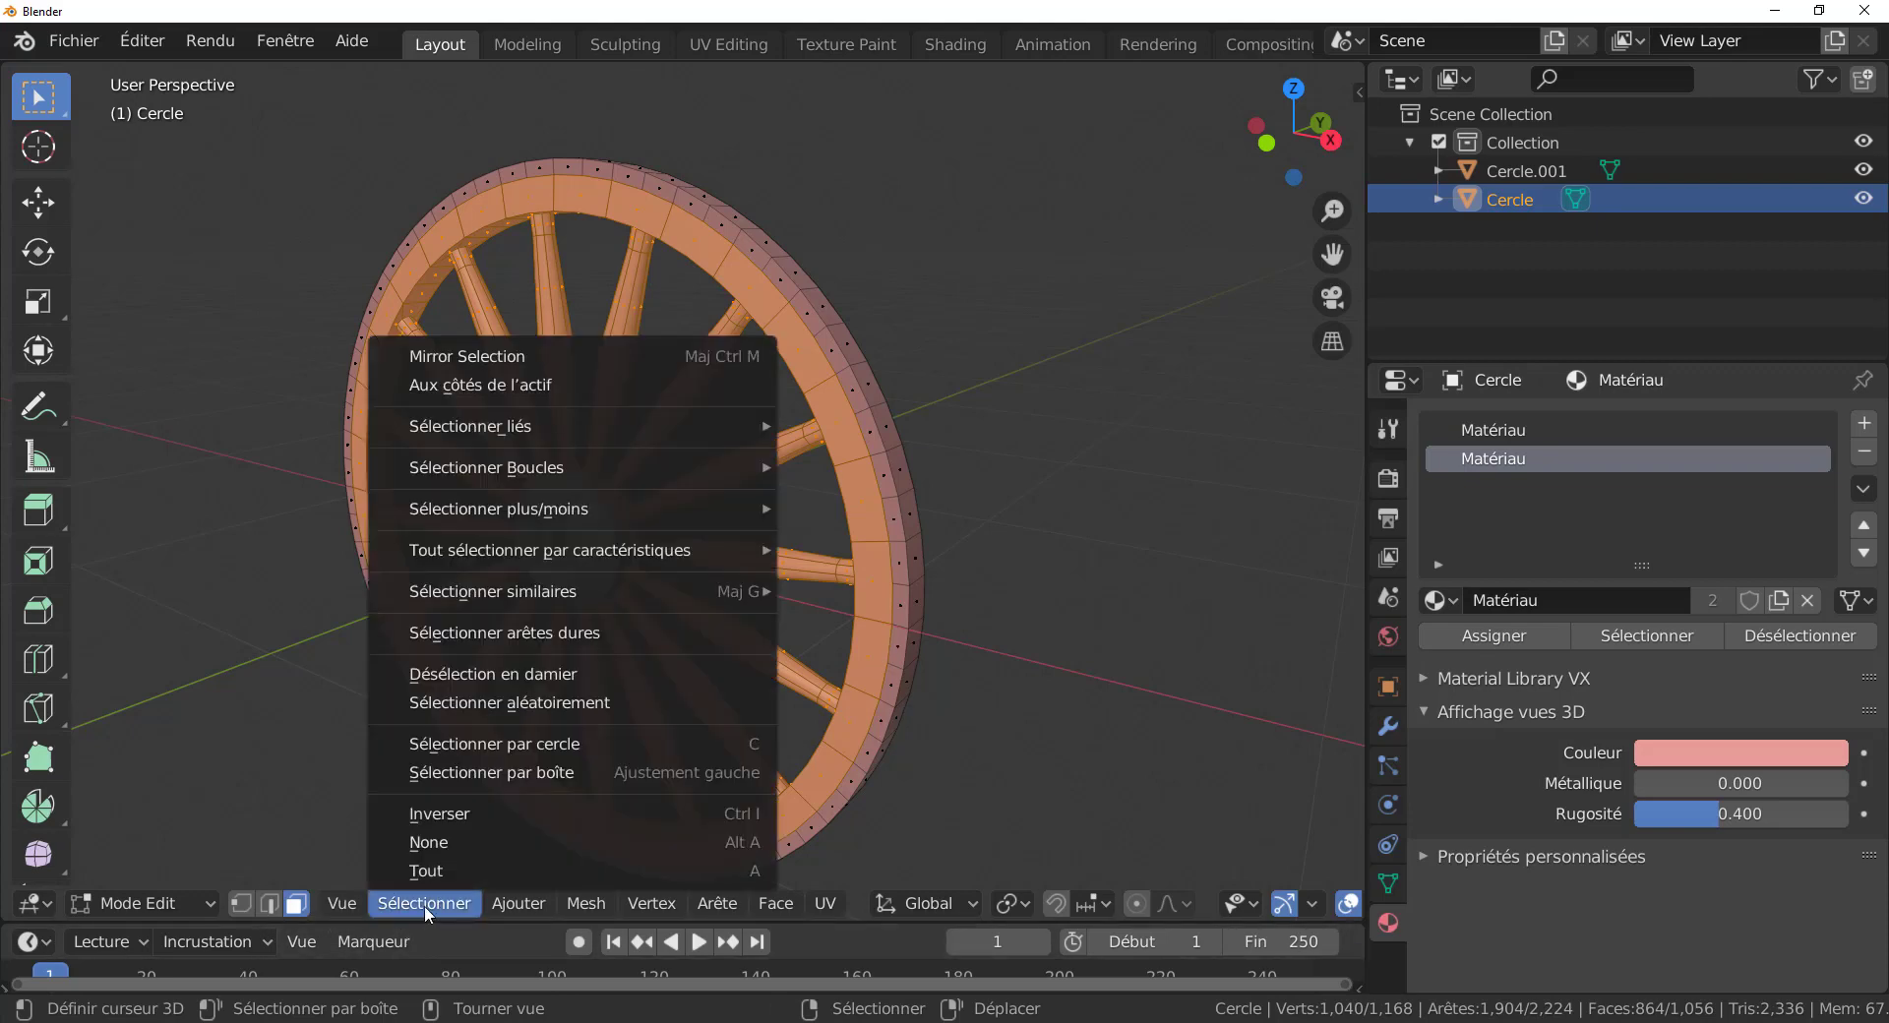
pyautogui.click(423, 812)
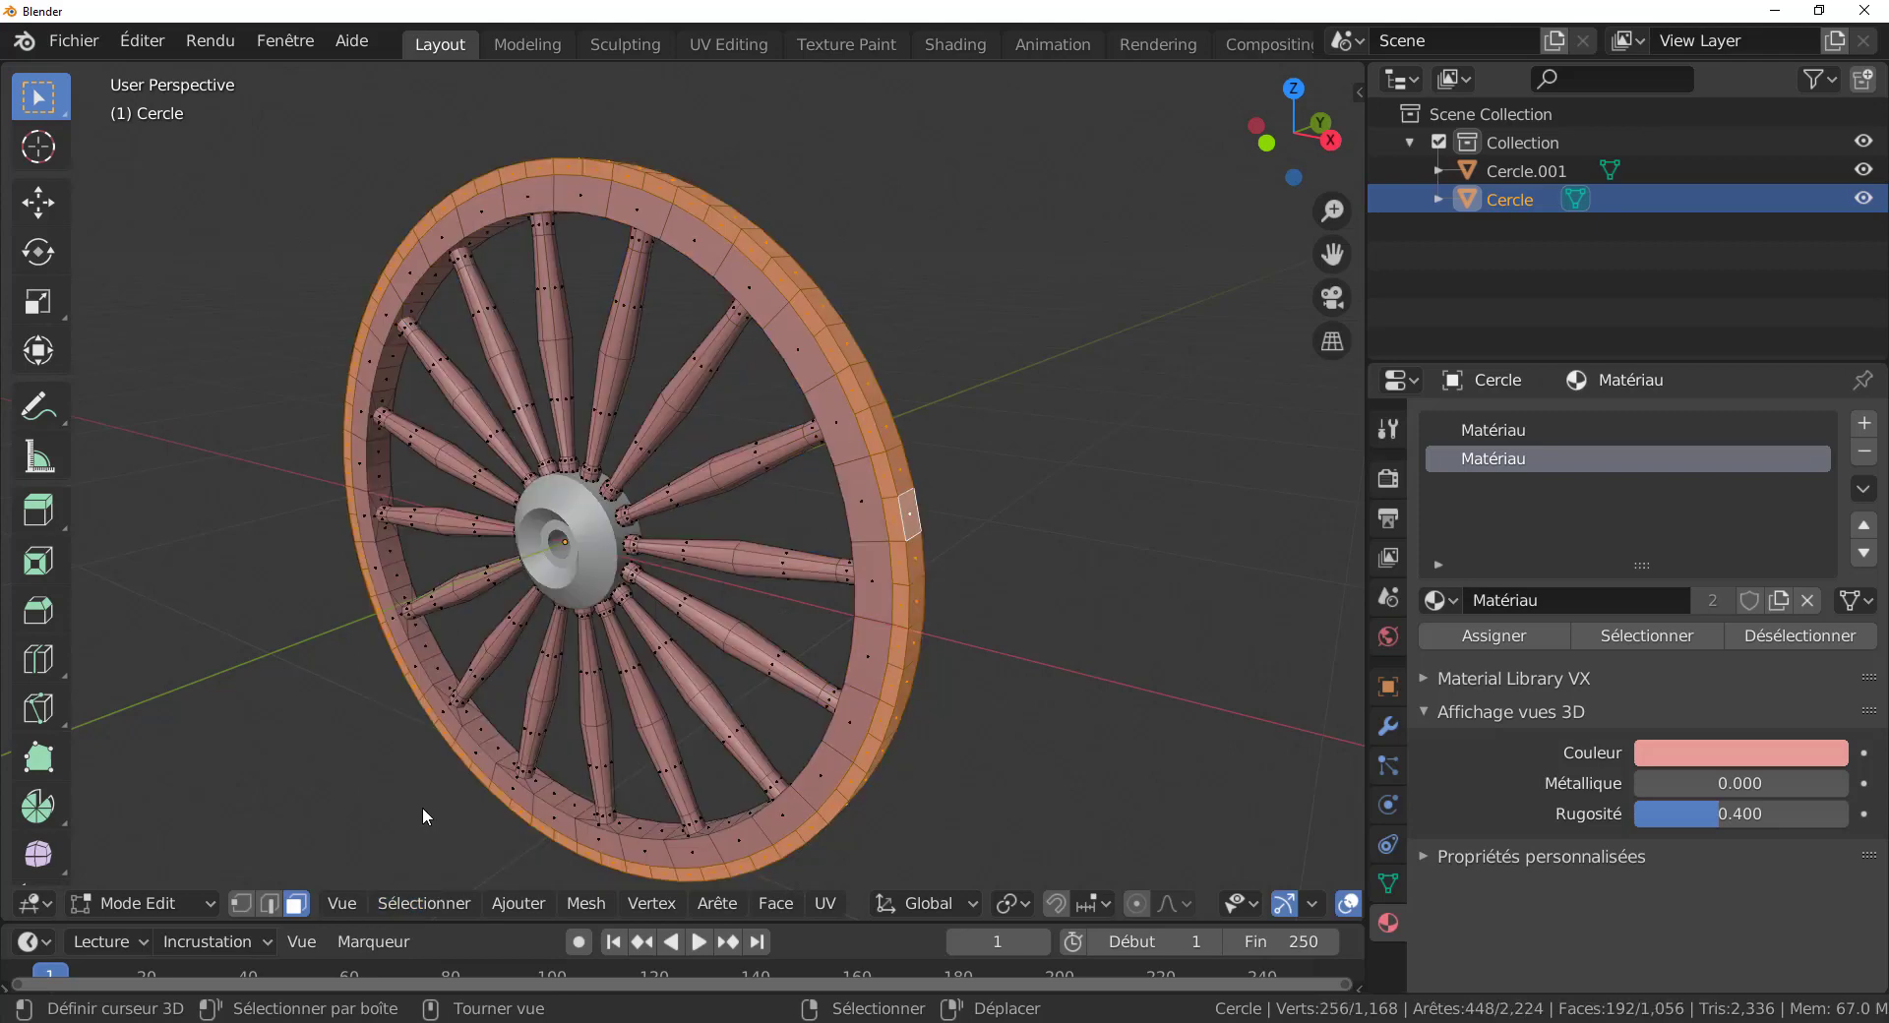
pyautogui.click(1864, 423)
pyautogui.click(1645, 600)
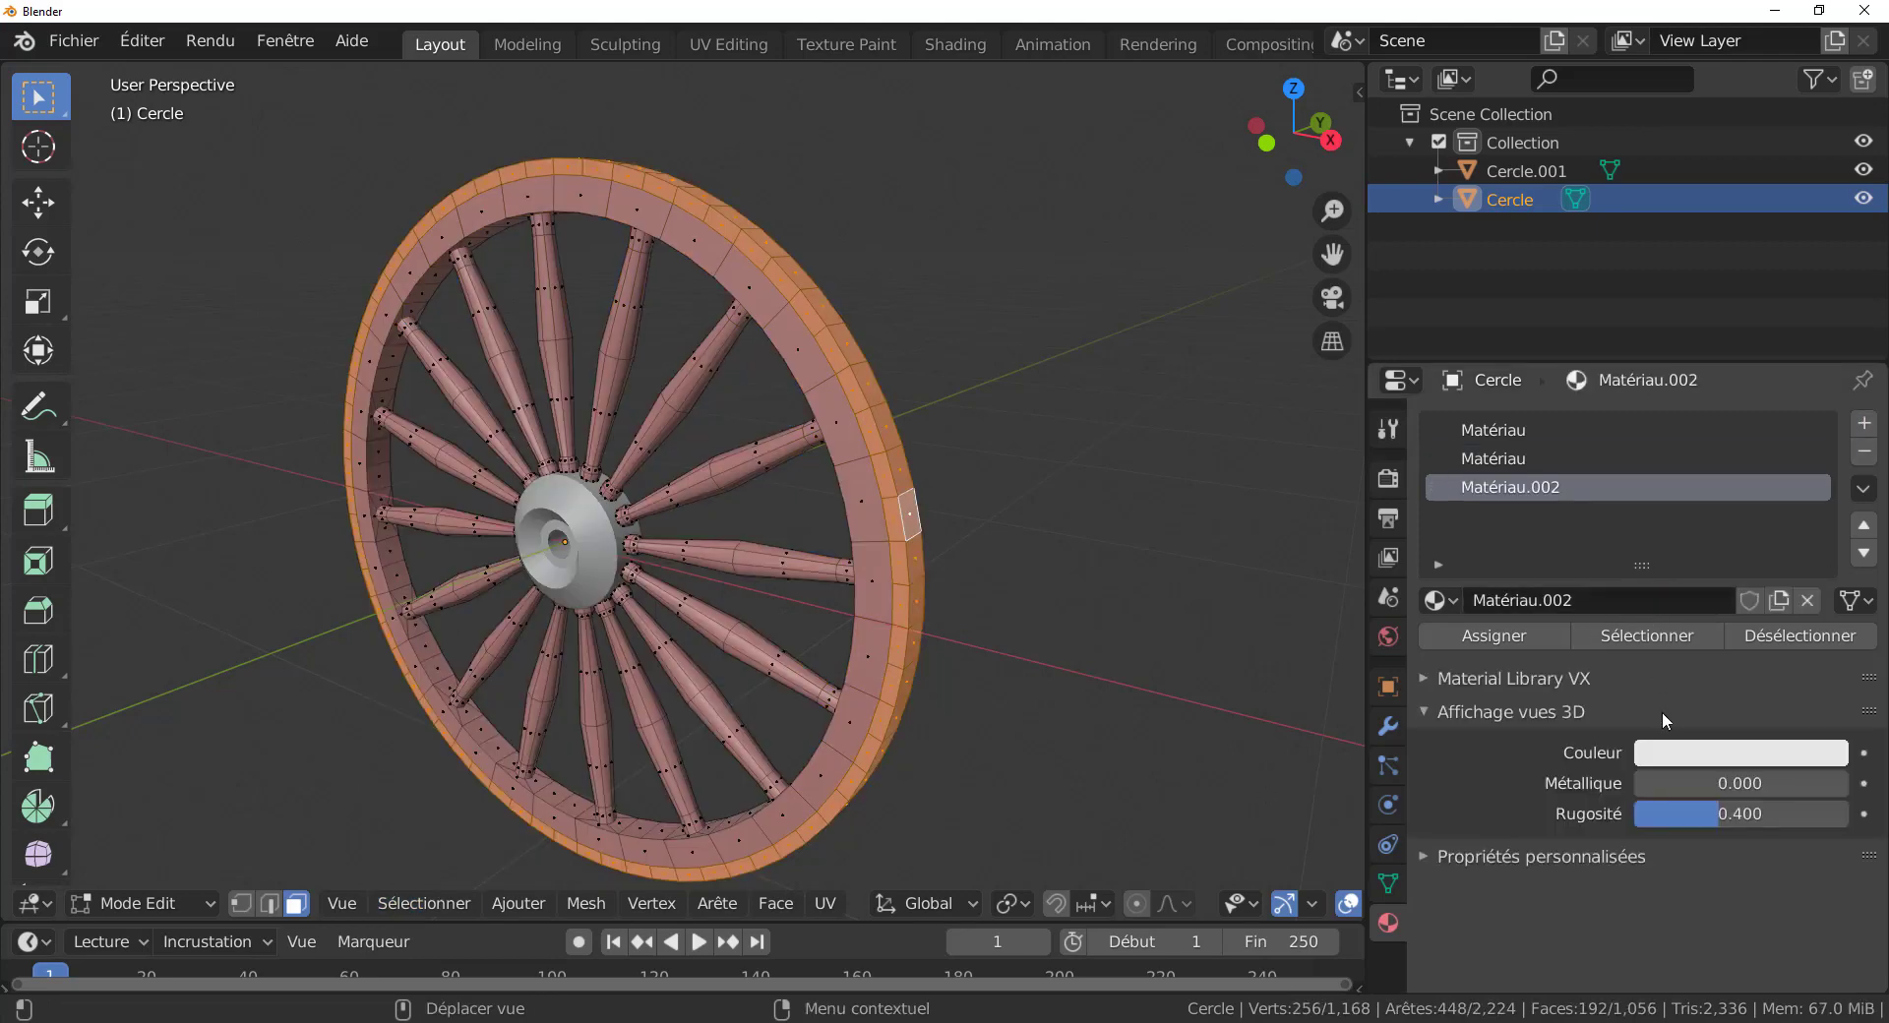
# Give the third material a grey viewport colour with value 0.470, metallic 0.295 and roughness 0.159, and assign it to the outer band.
pyautogui.click(1707, 761)
pyautogui.moveTo(1826, 361); pyautogui.dragTo(1827, 453)
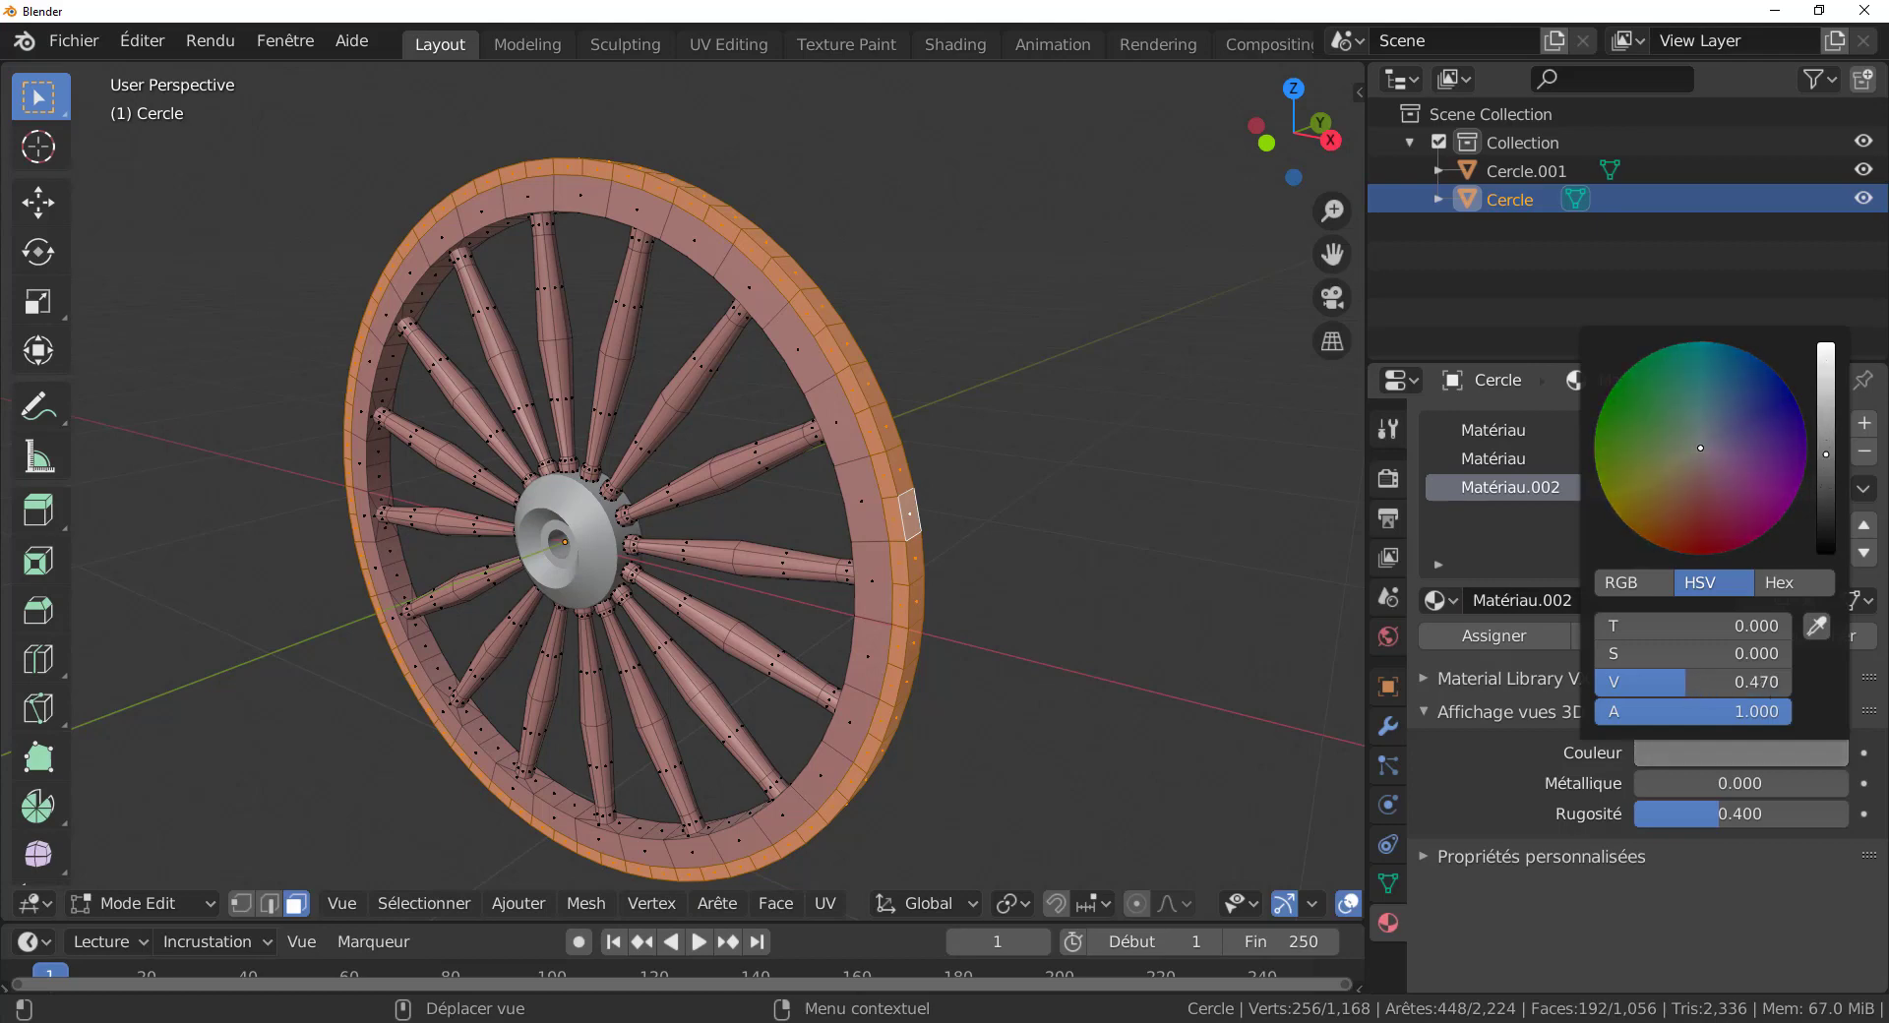
pyautogui.click(1504, 635)
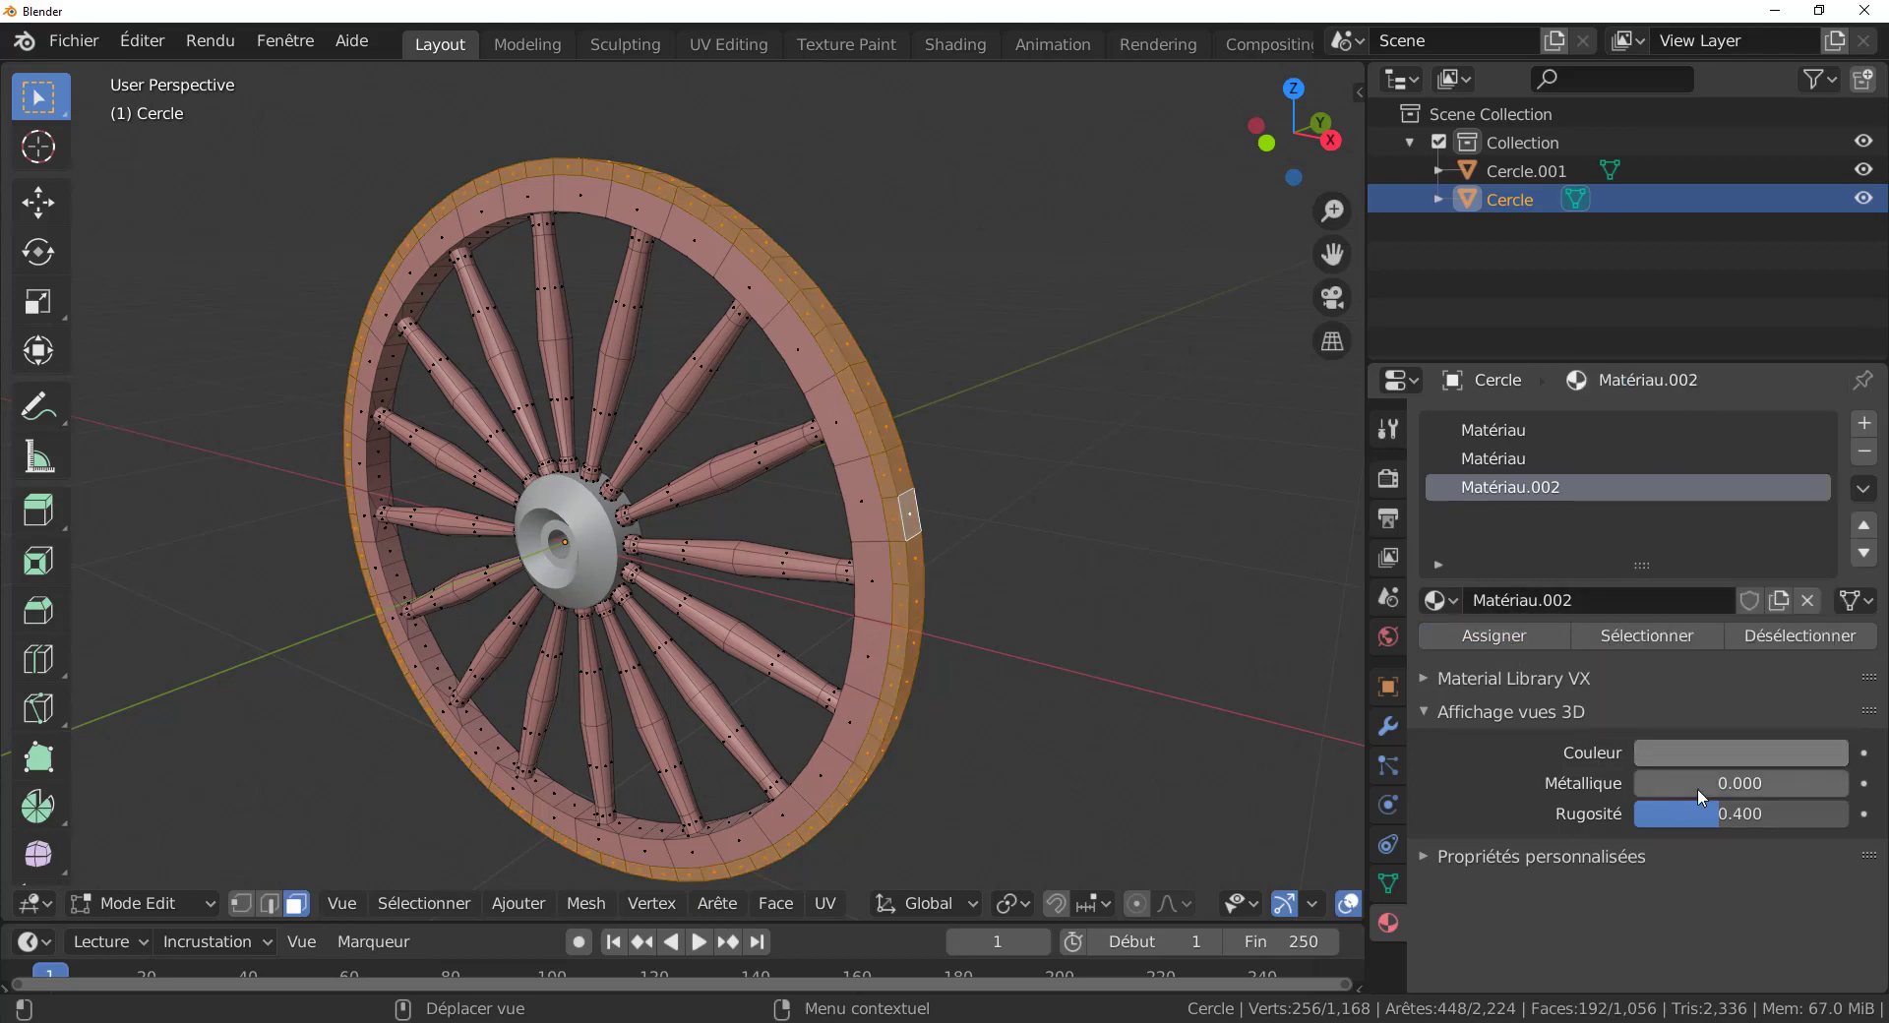
pyautogui.click(1585, 780)
pyautogui.moveTo(1660, 788)
pyautogui.mouseDown()
pyautogui.moveTo(1707, 788)
pyautogui.moveTo(1696, 820)
pyautogui.moveTo(1659, 821)
pyautogui.moveTo(1680, 784)
pyautogui.mouseUp()
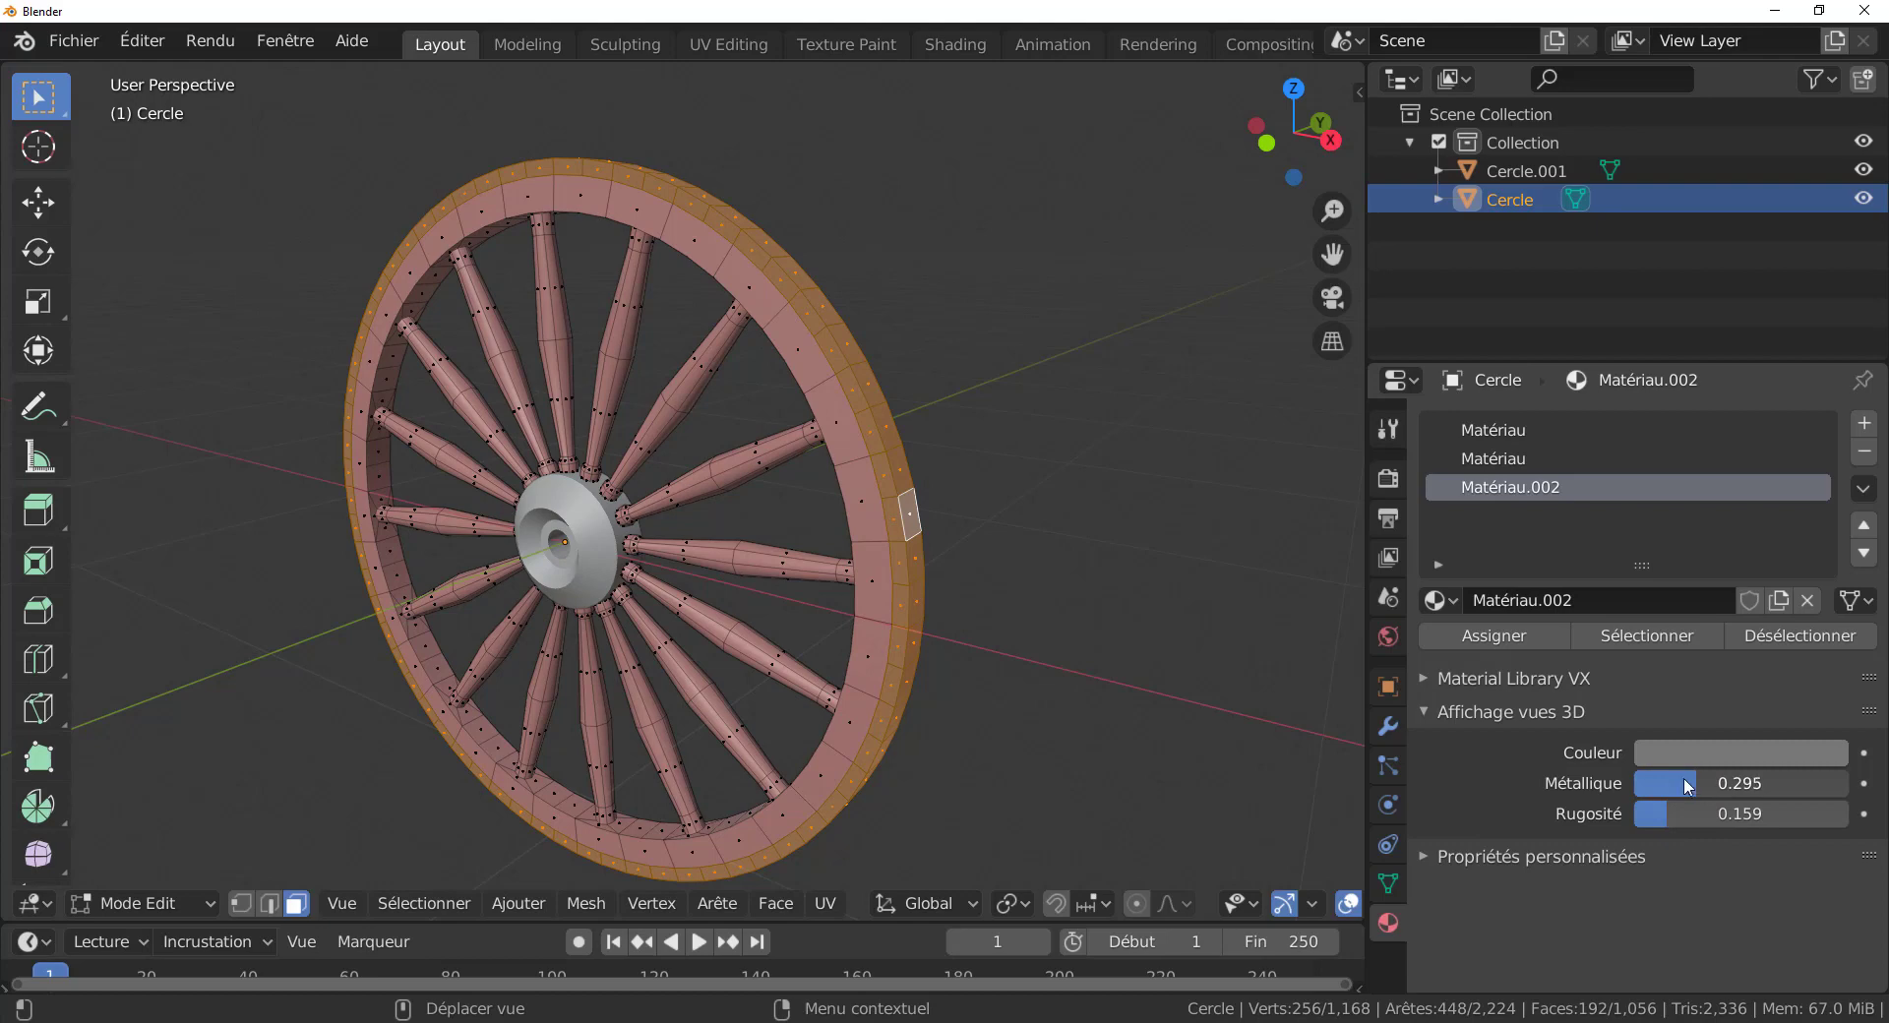
# Darken the viewport colour of the rim's Matériau to a muted red with hue 0.009, saturation 0.392 and value 0.654.
pyautogui.scroll(-1, 1046, 696)
pyautogui.click(825, 577)
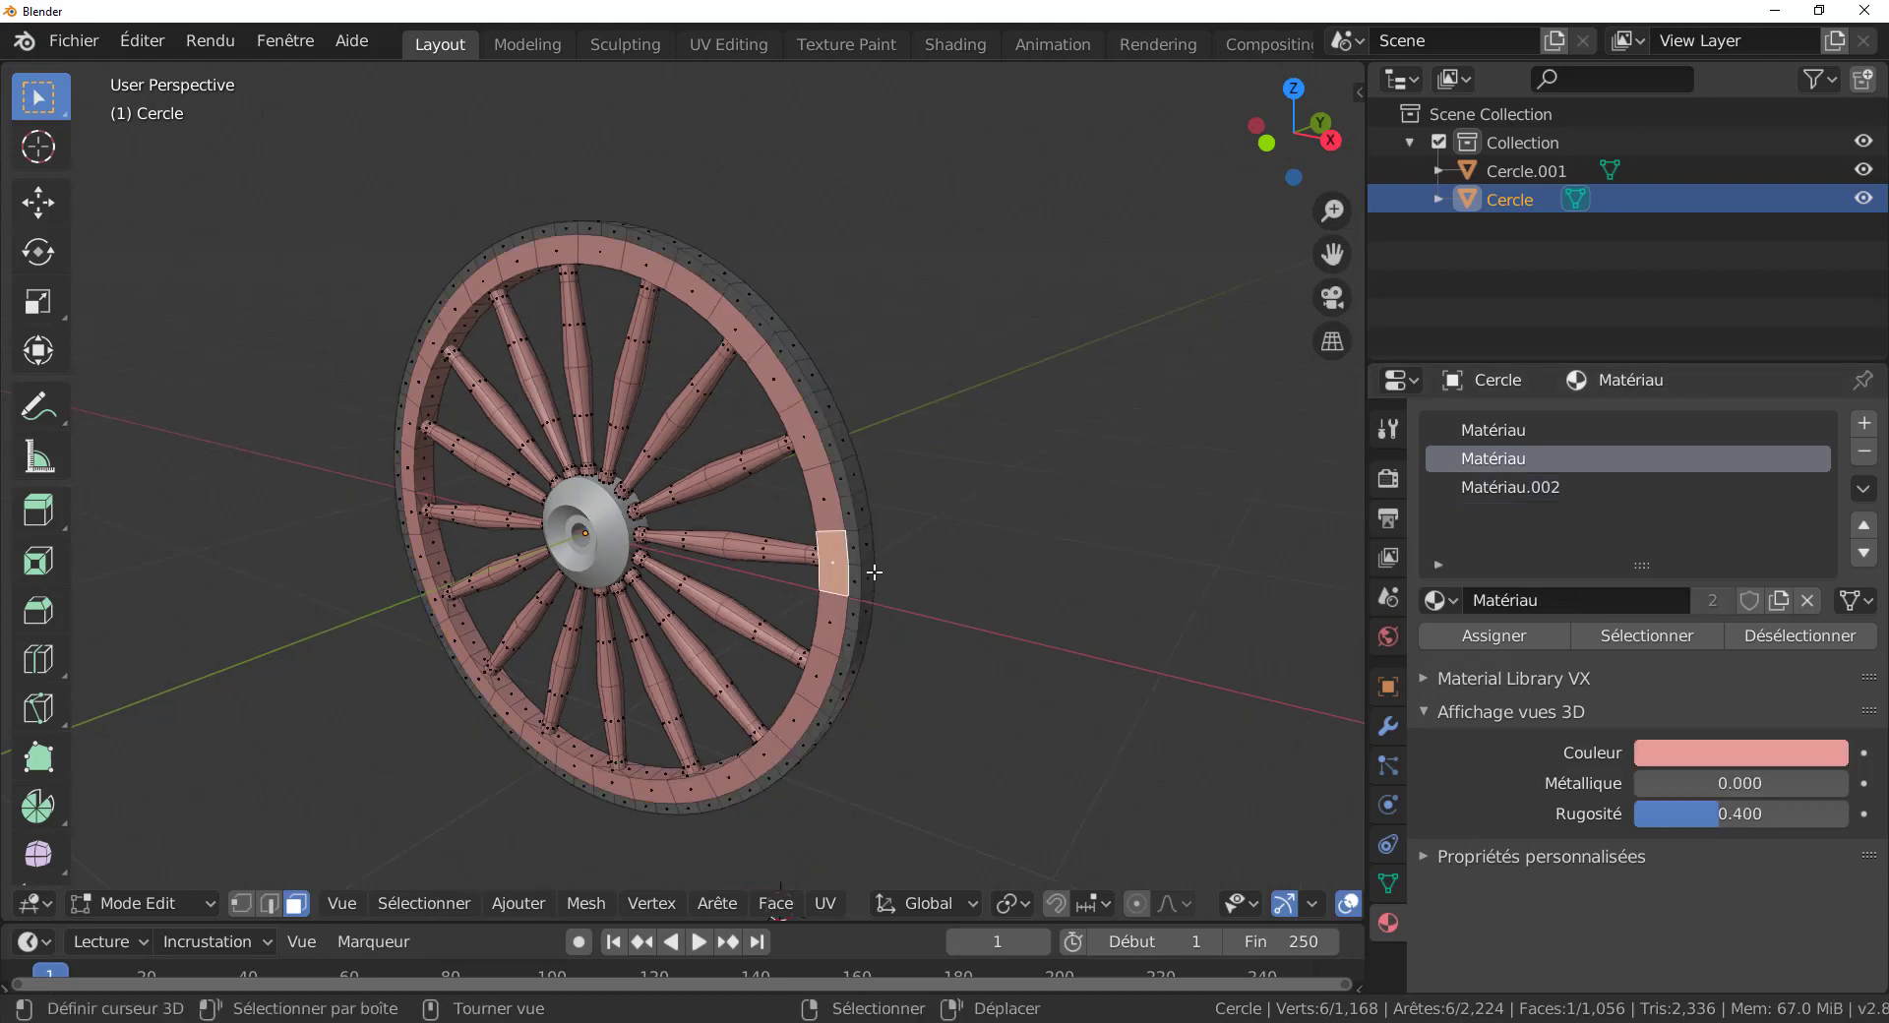
pyautogui.click(1758, 753)
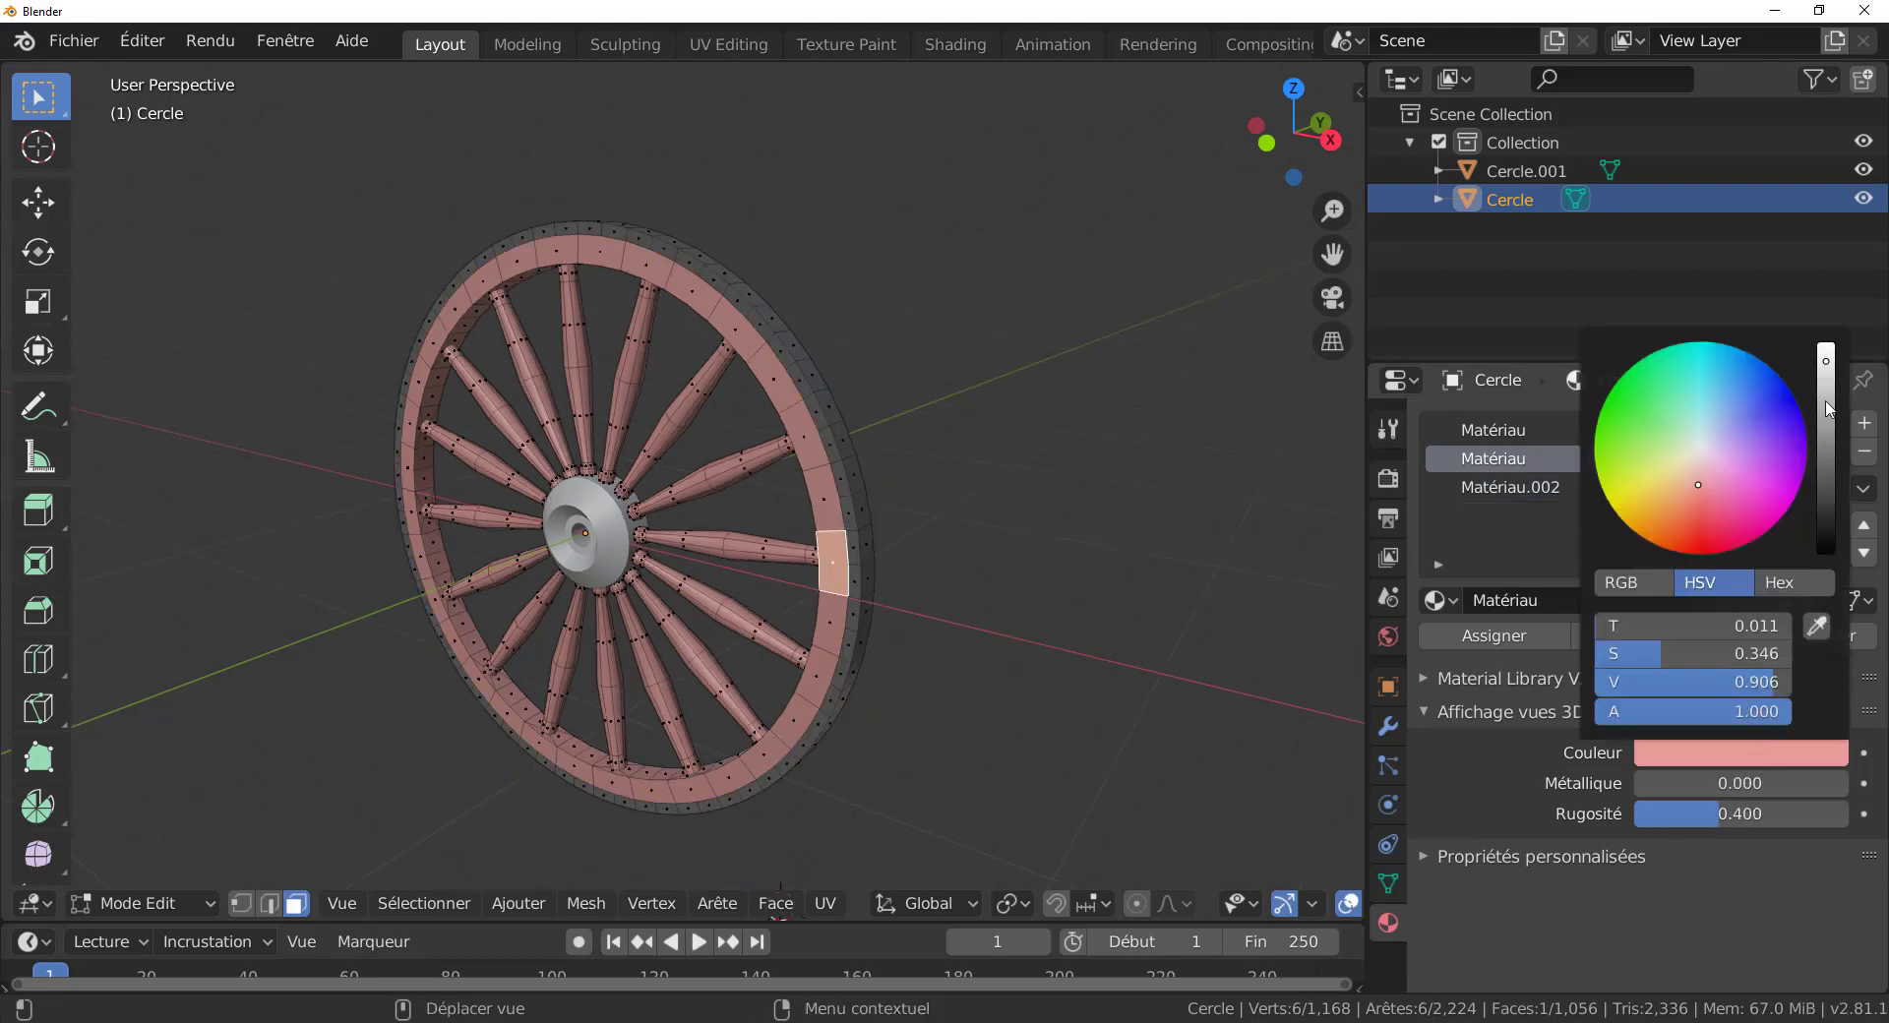
pyautogui.moveTo(1829, 409); pyautogui.dragTo(1827, 415)
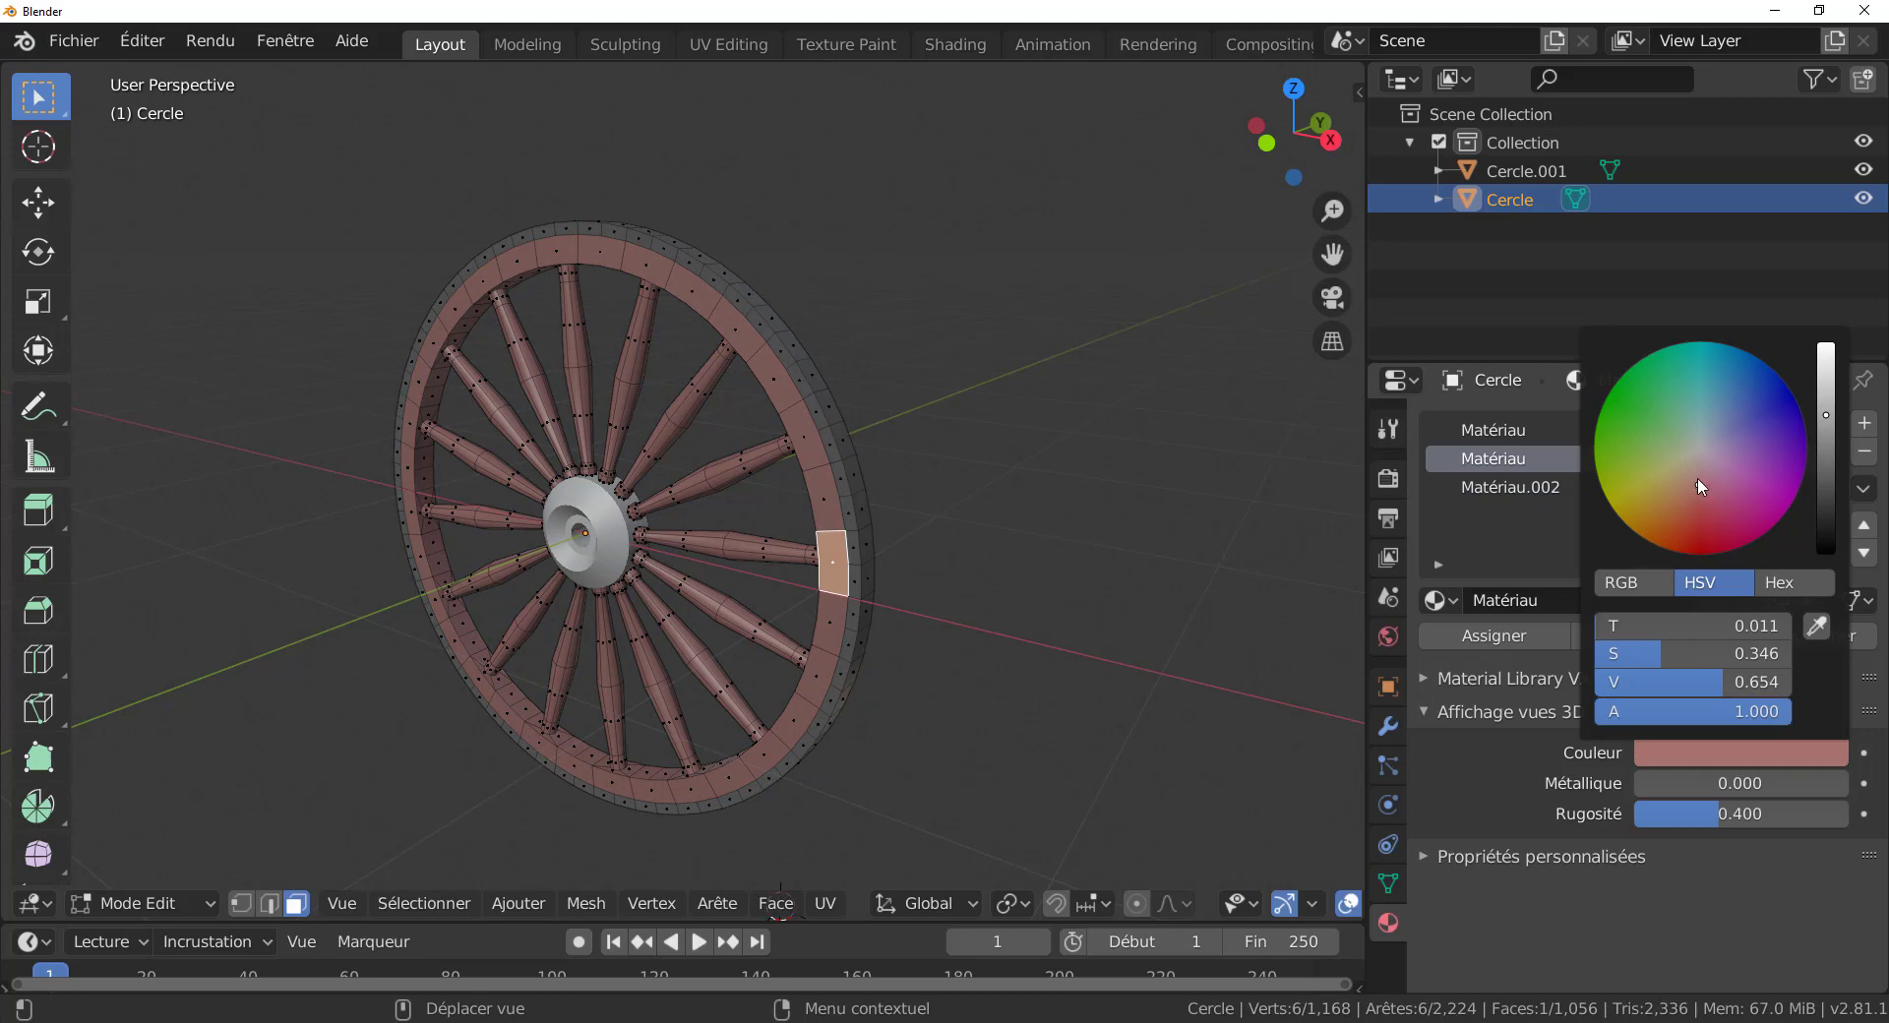
pyautogui.moveTo(1702, 486); pyautogui.dragTo(1698, 490)
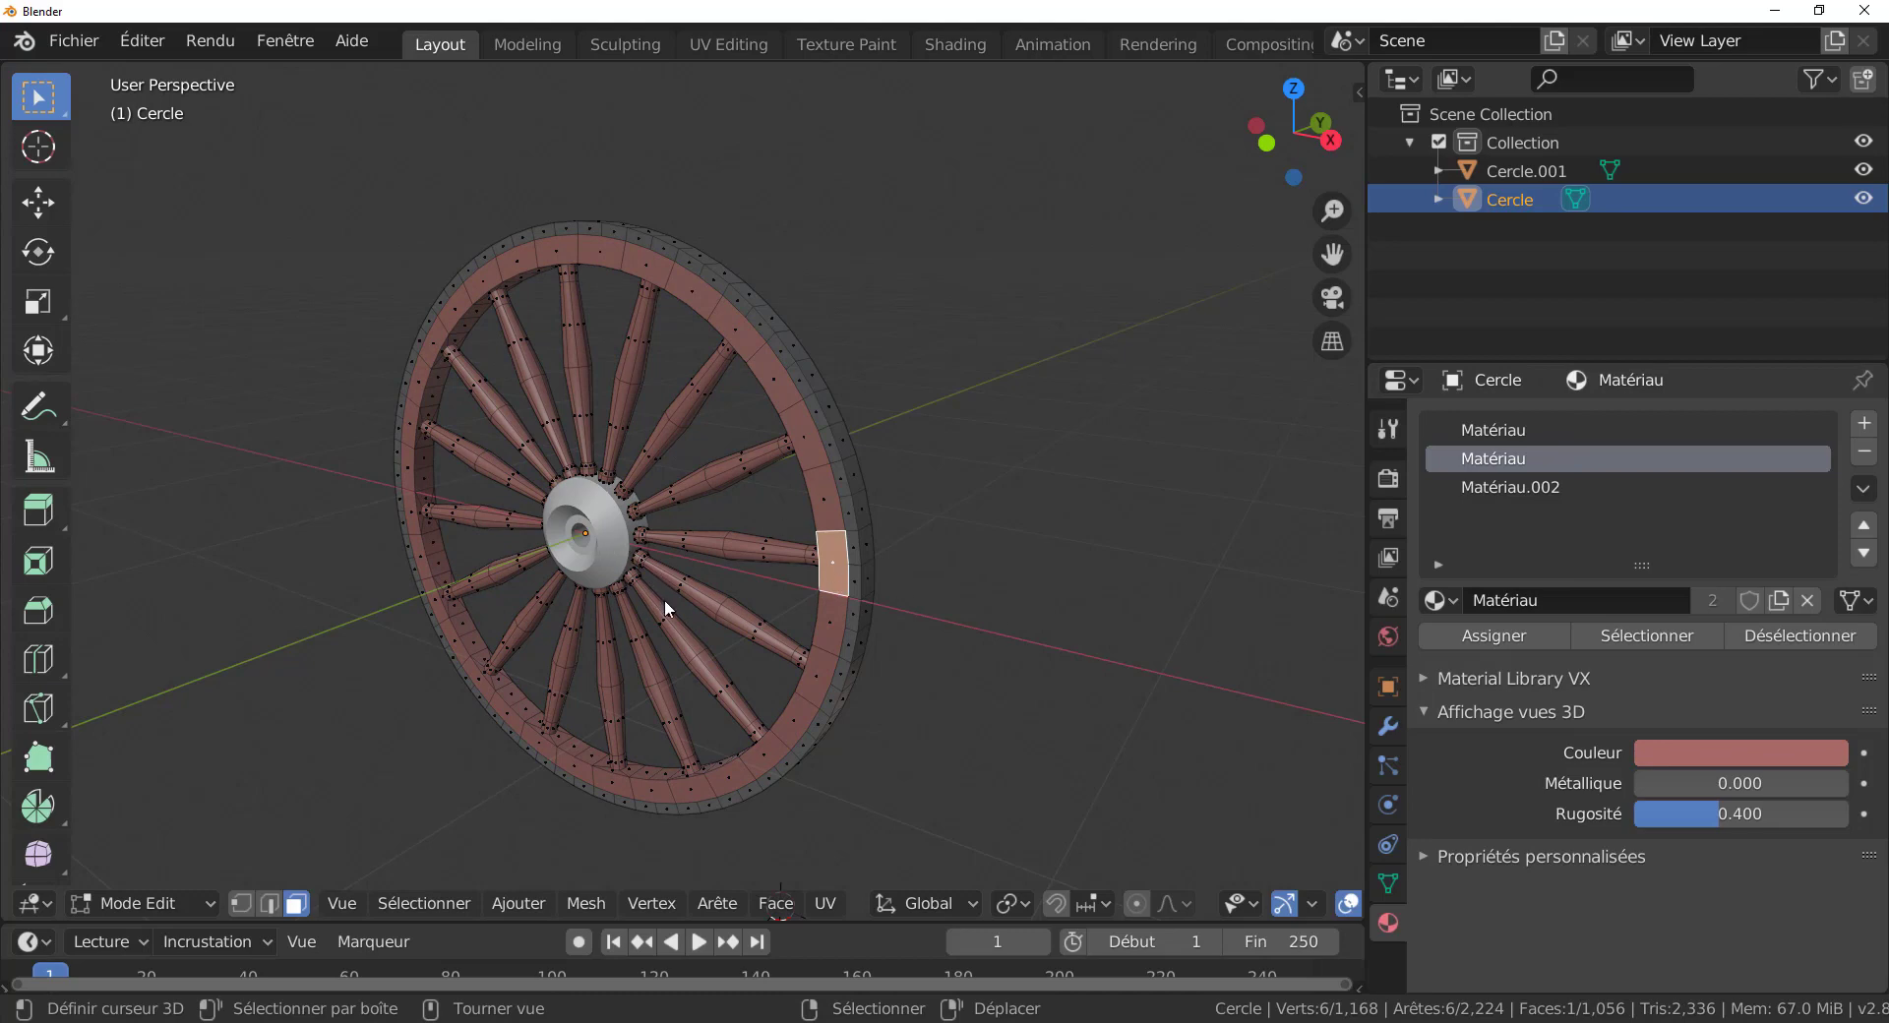
# Select the hub in Object Mode, try Matériau.002 on it, and give it the existing red Matériau instead.
pyautogui.press('Tab')
pyautogui.click(619, 532)
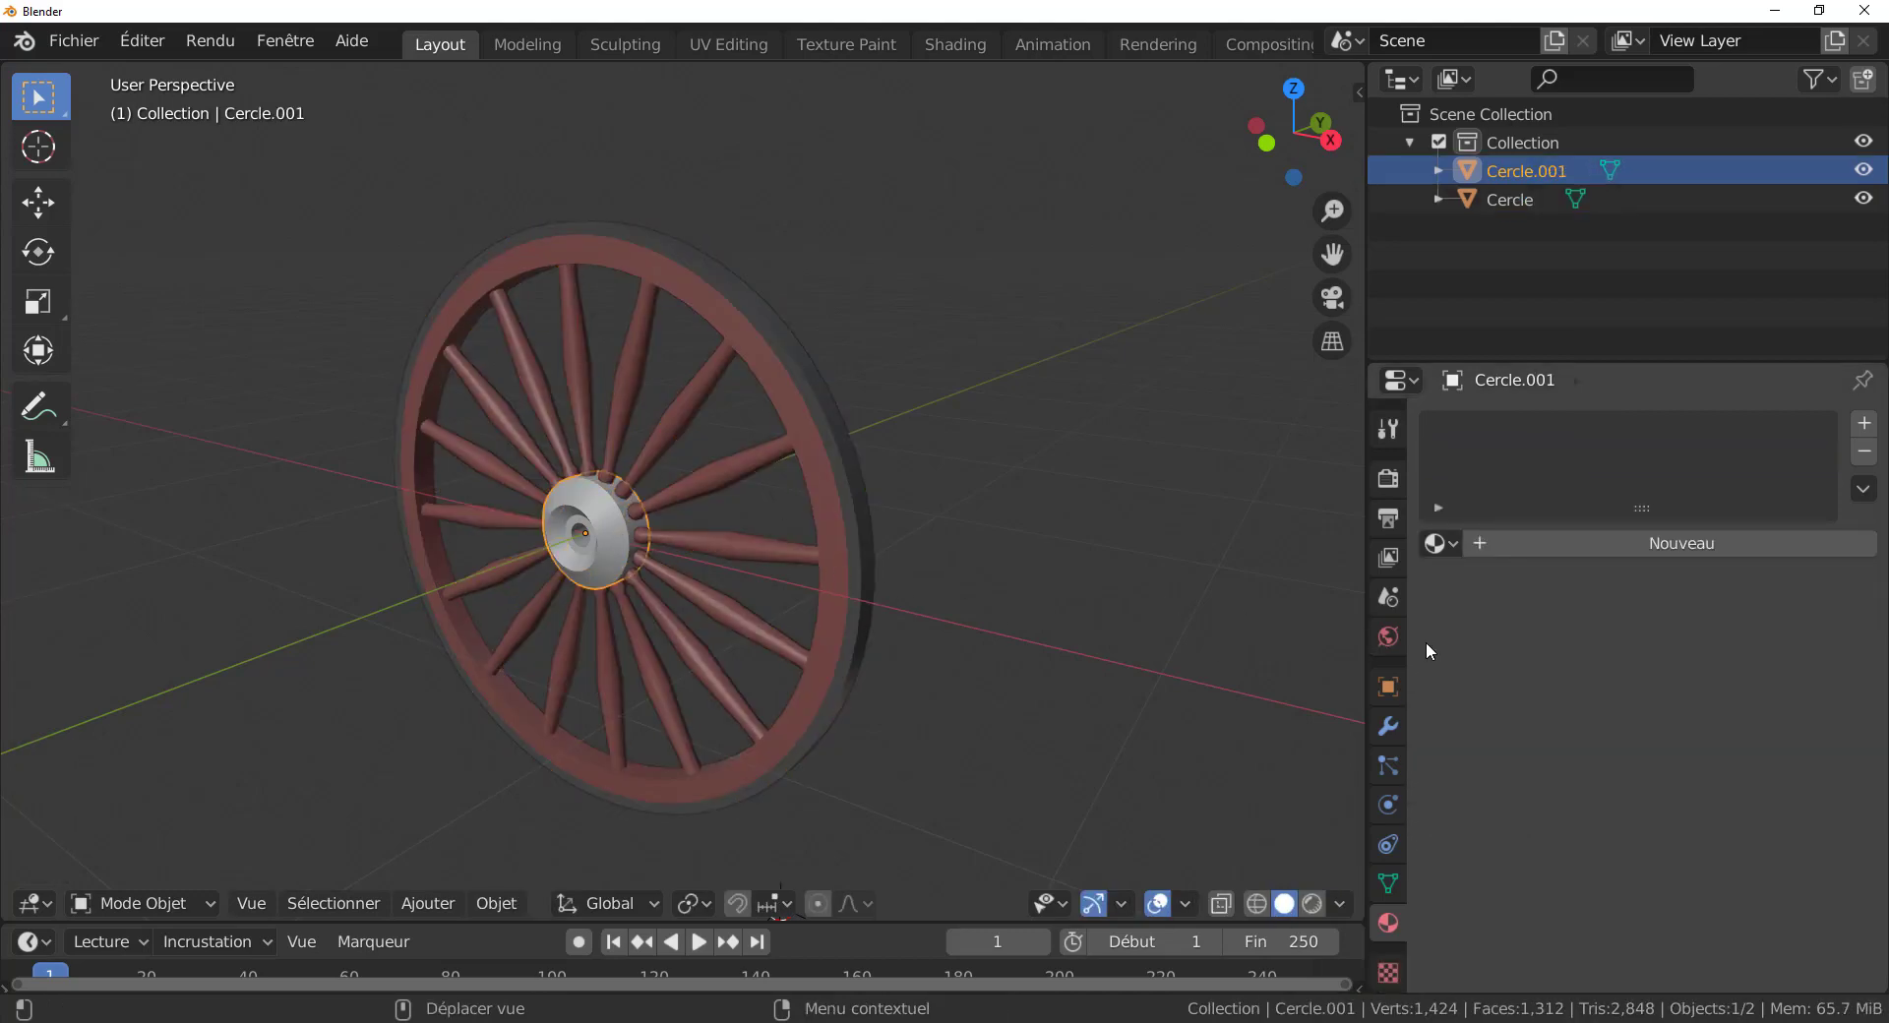
pyautogui.click(1437, 544)
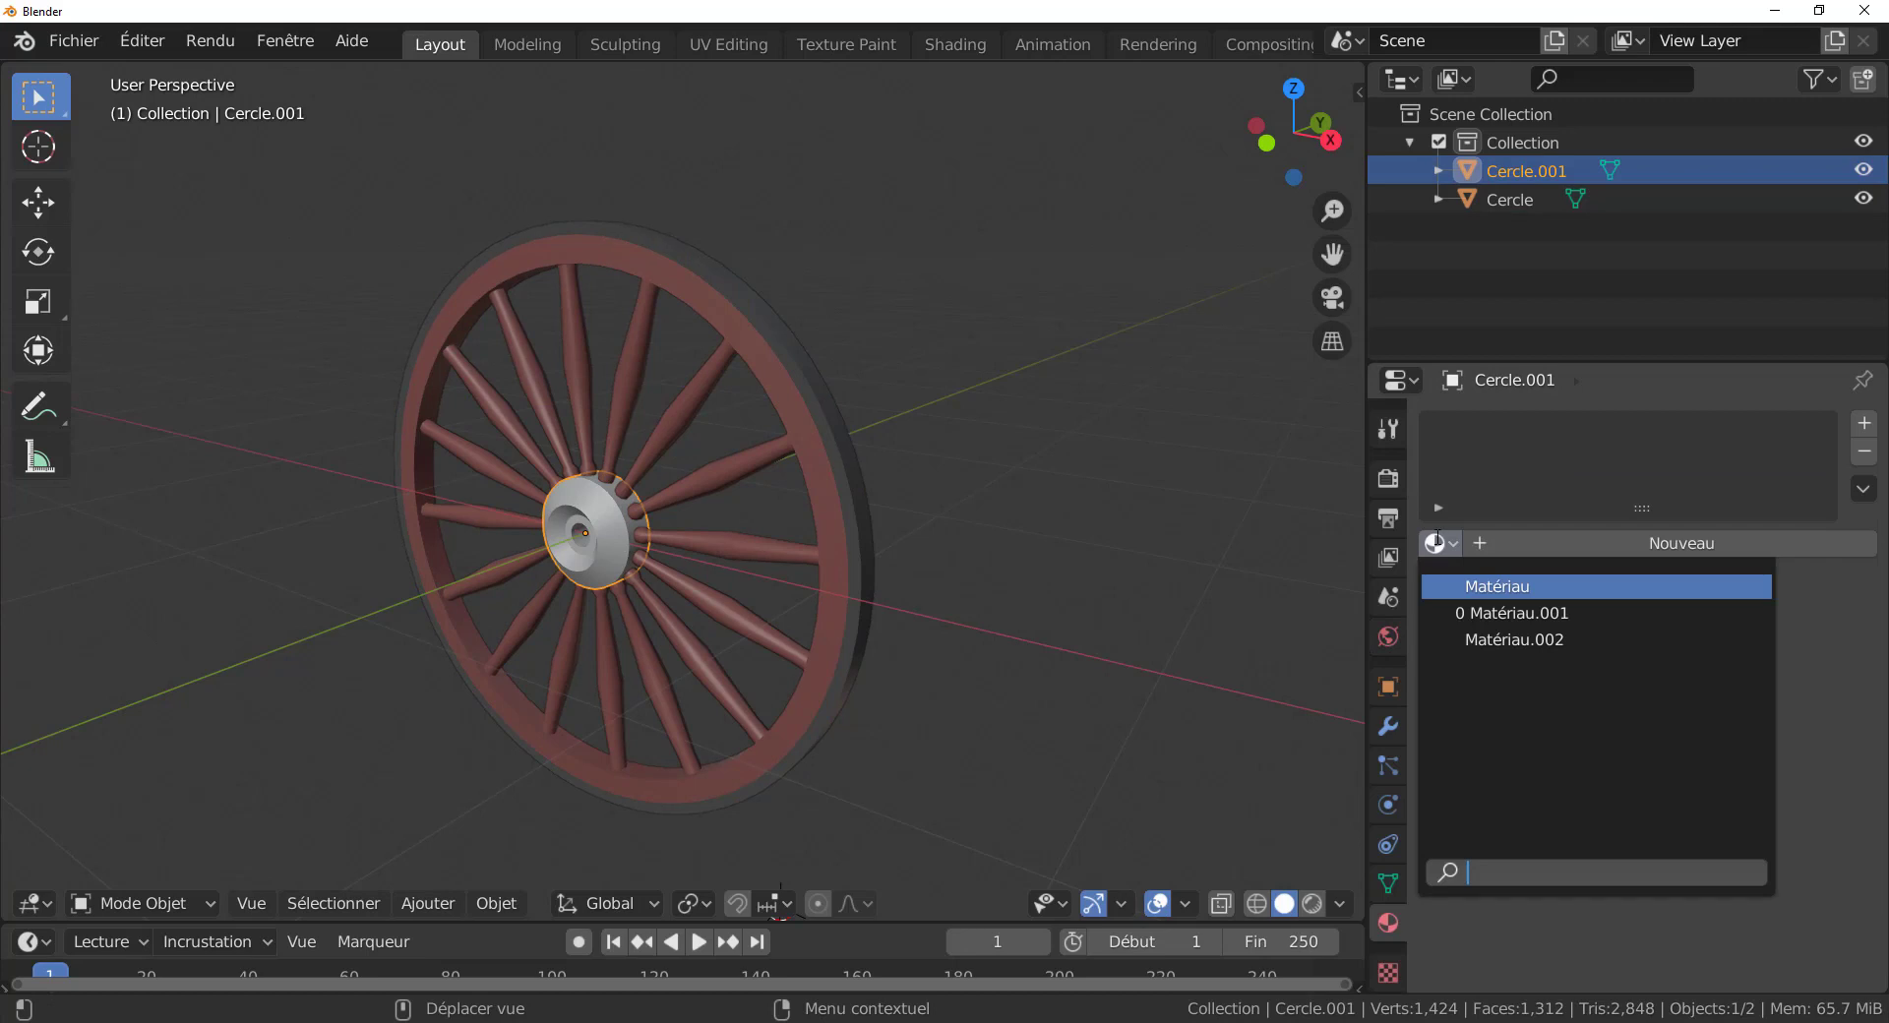
pyautogui.click(1476, 637)
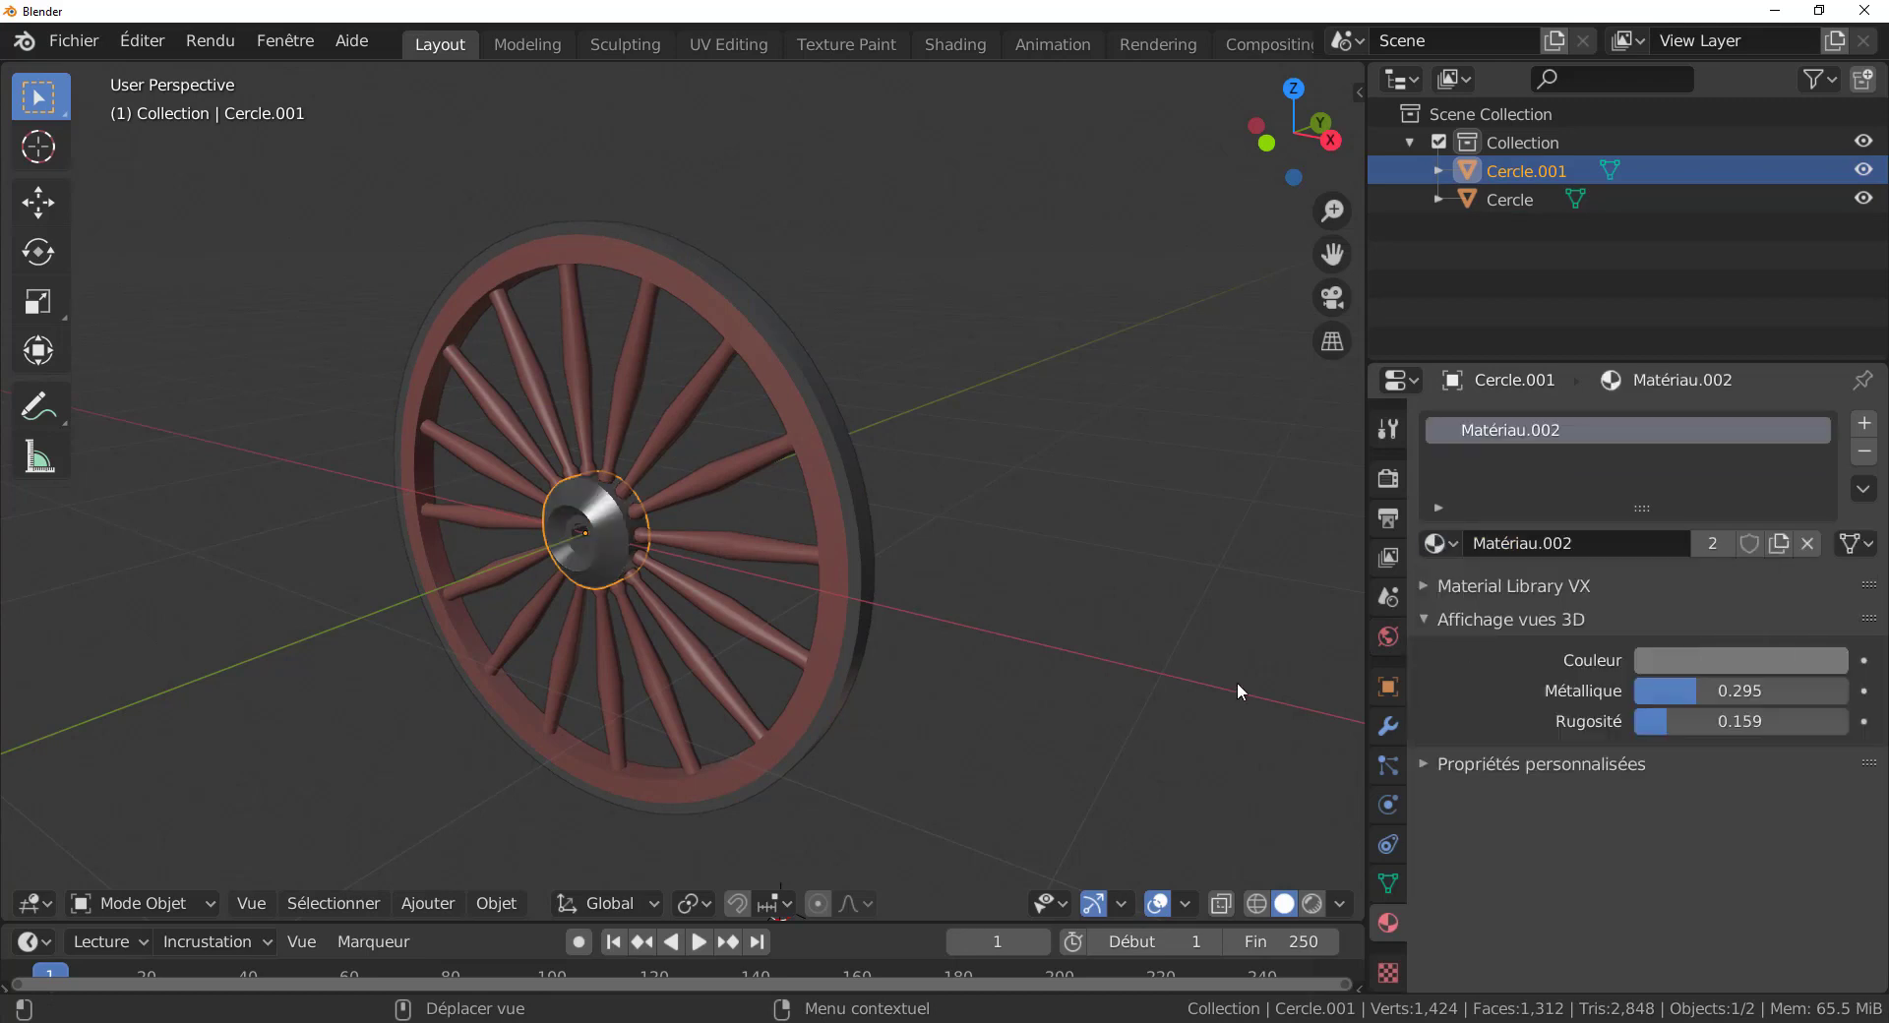
pyautogui.click(1437, 553)
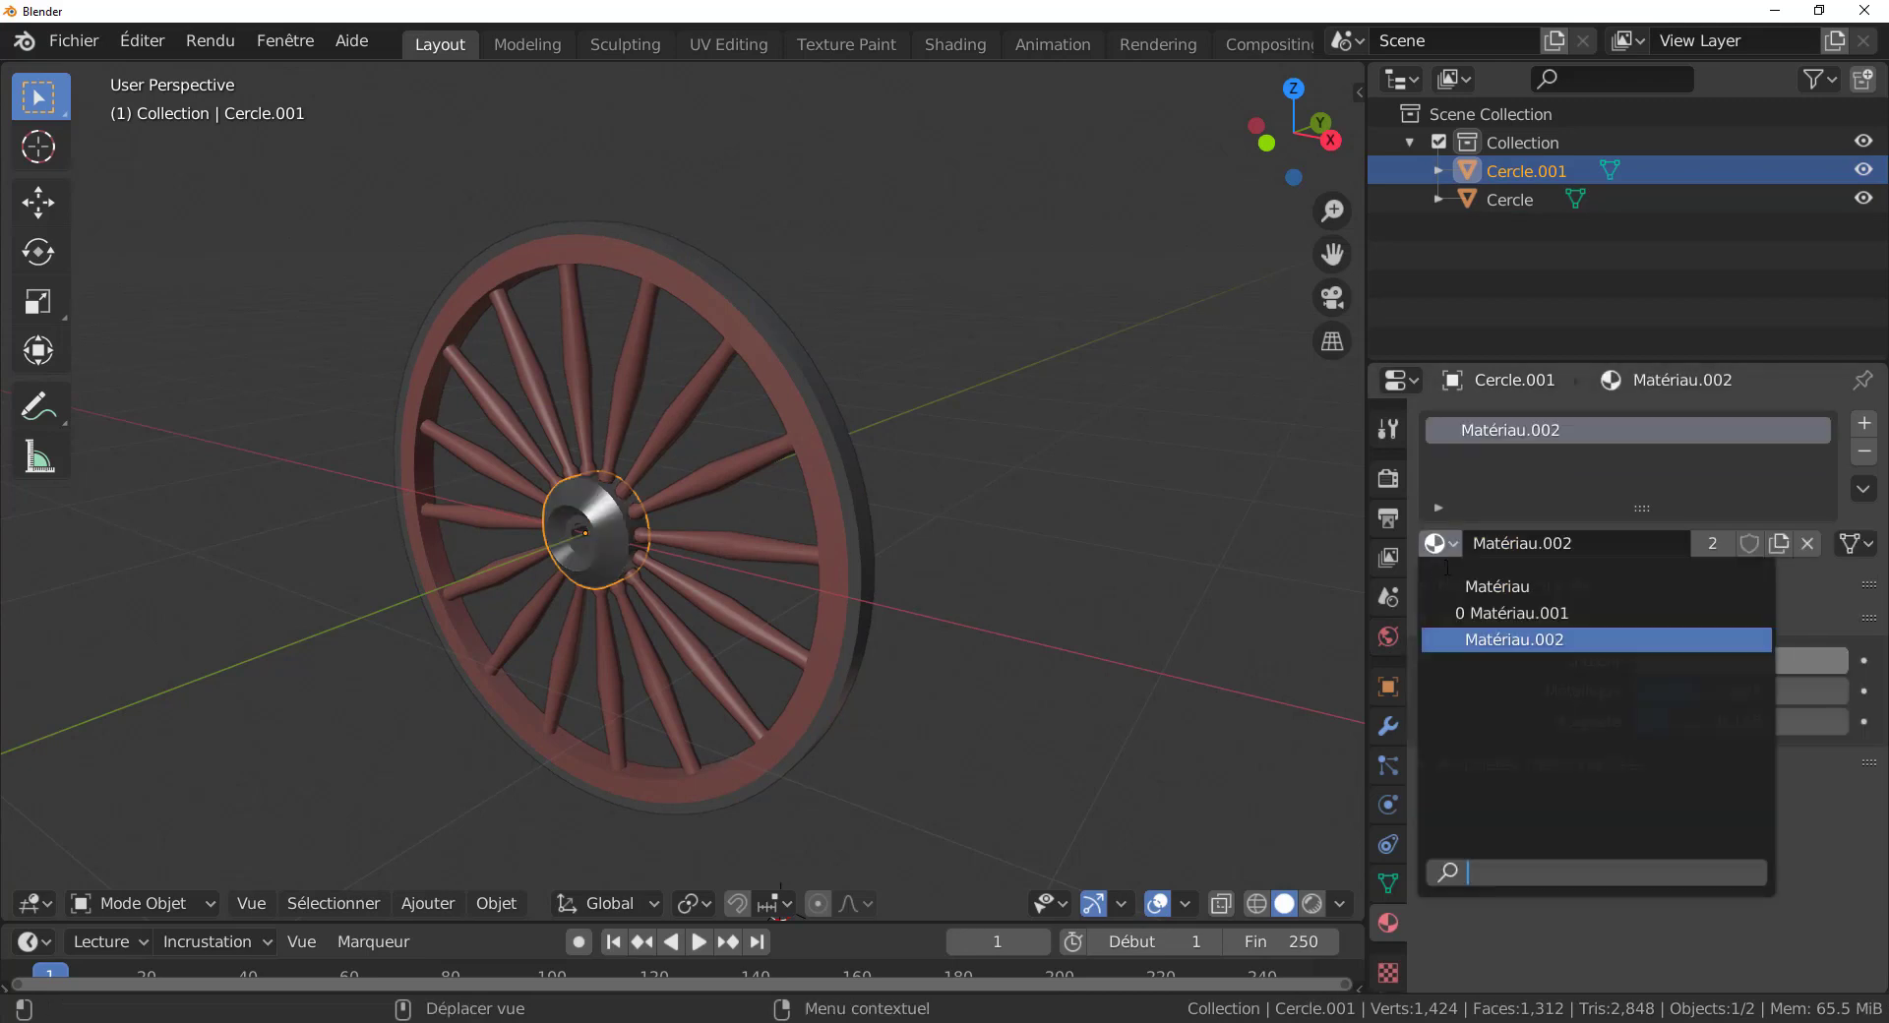
pyautogui.click(1464, 588)
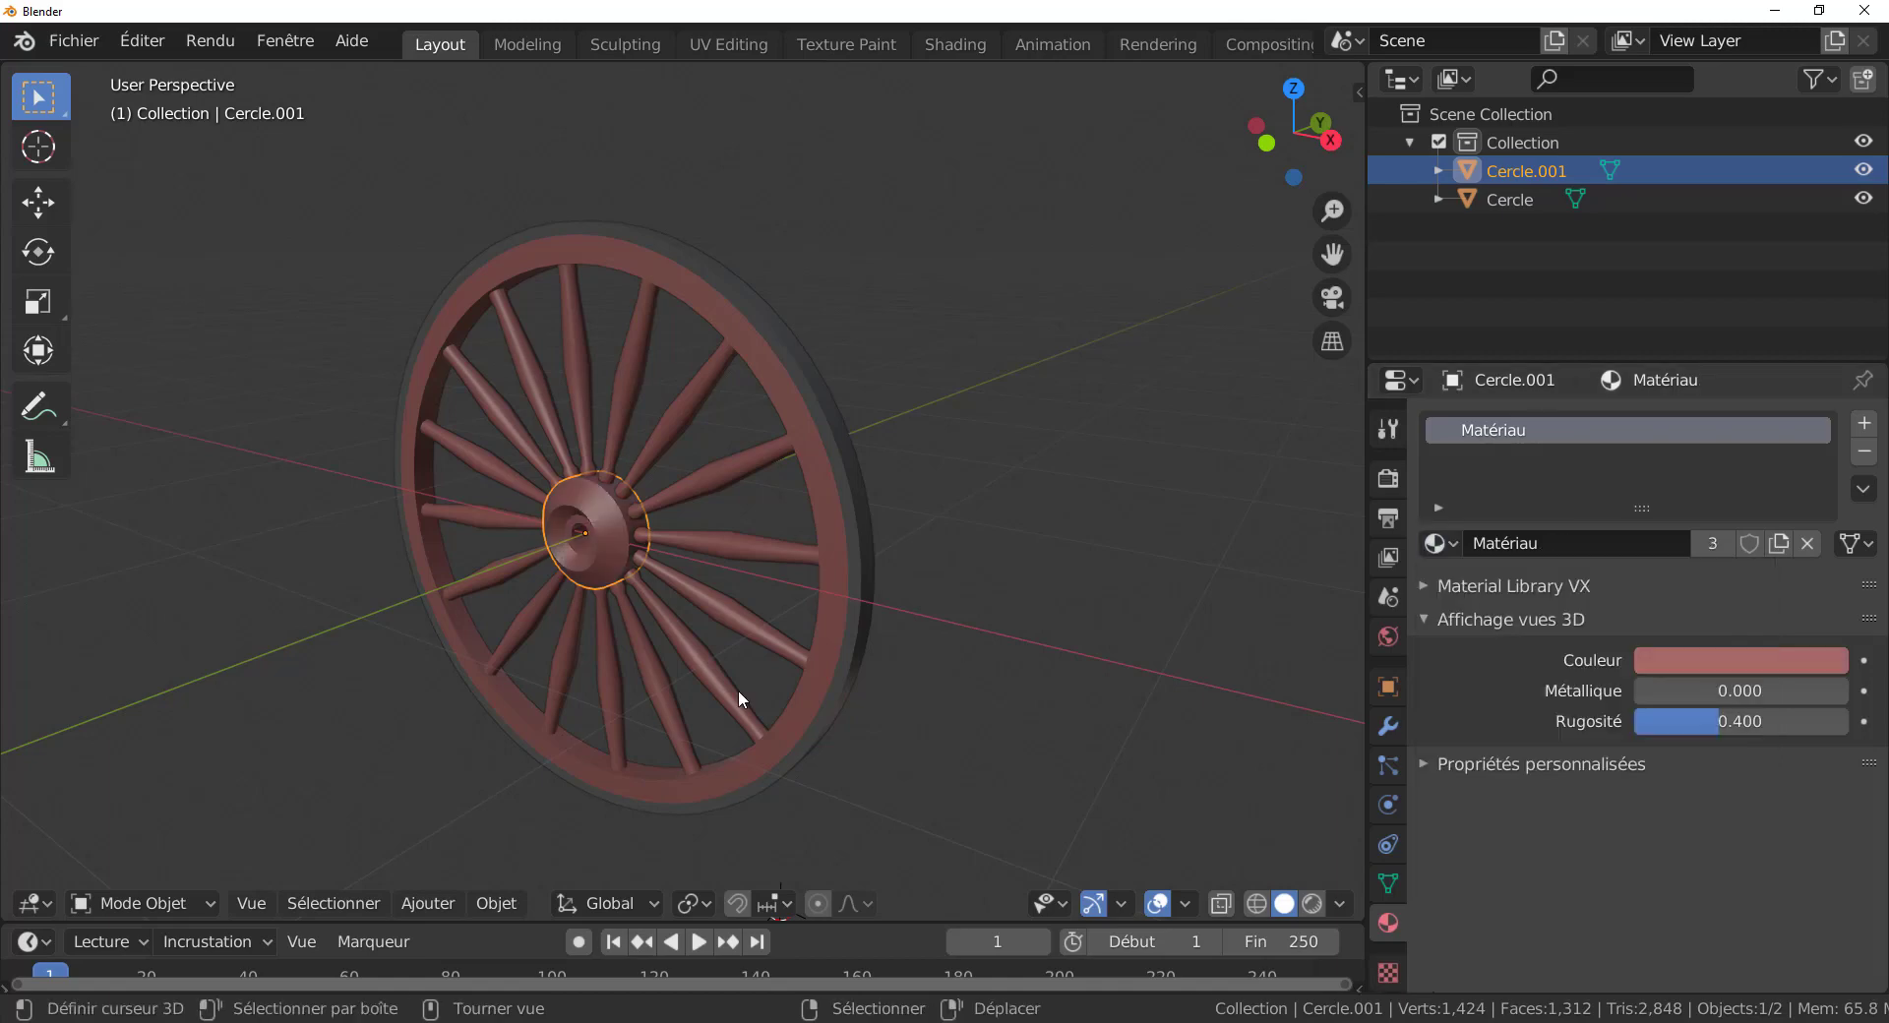
pyautogui.scroll(3, 738, 689)
pyautogui.press('Tab')
pyautogui.press('Tab')
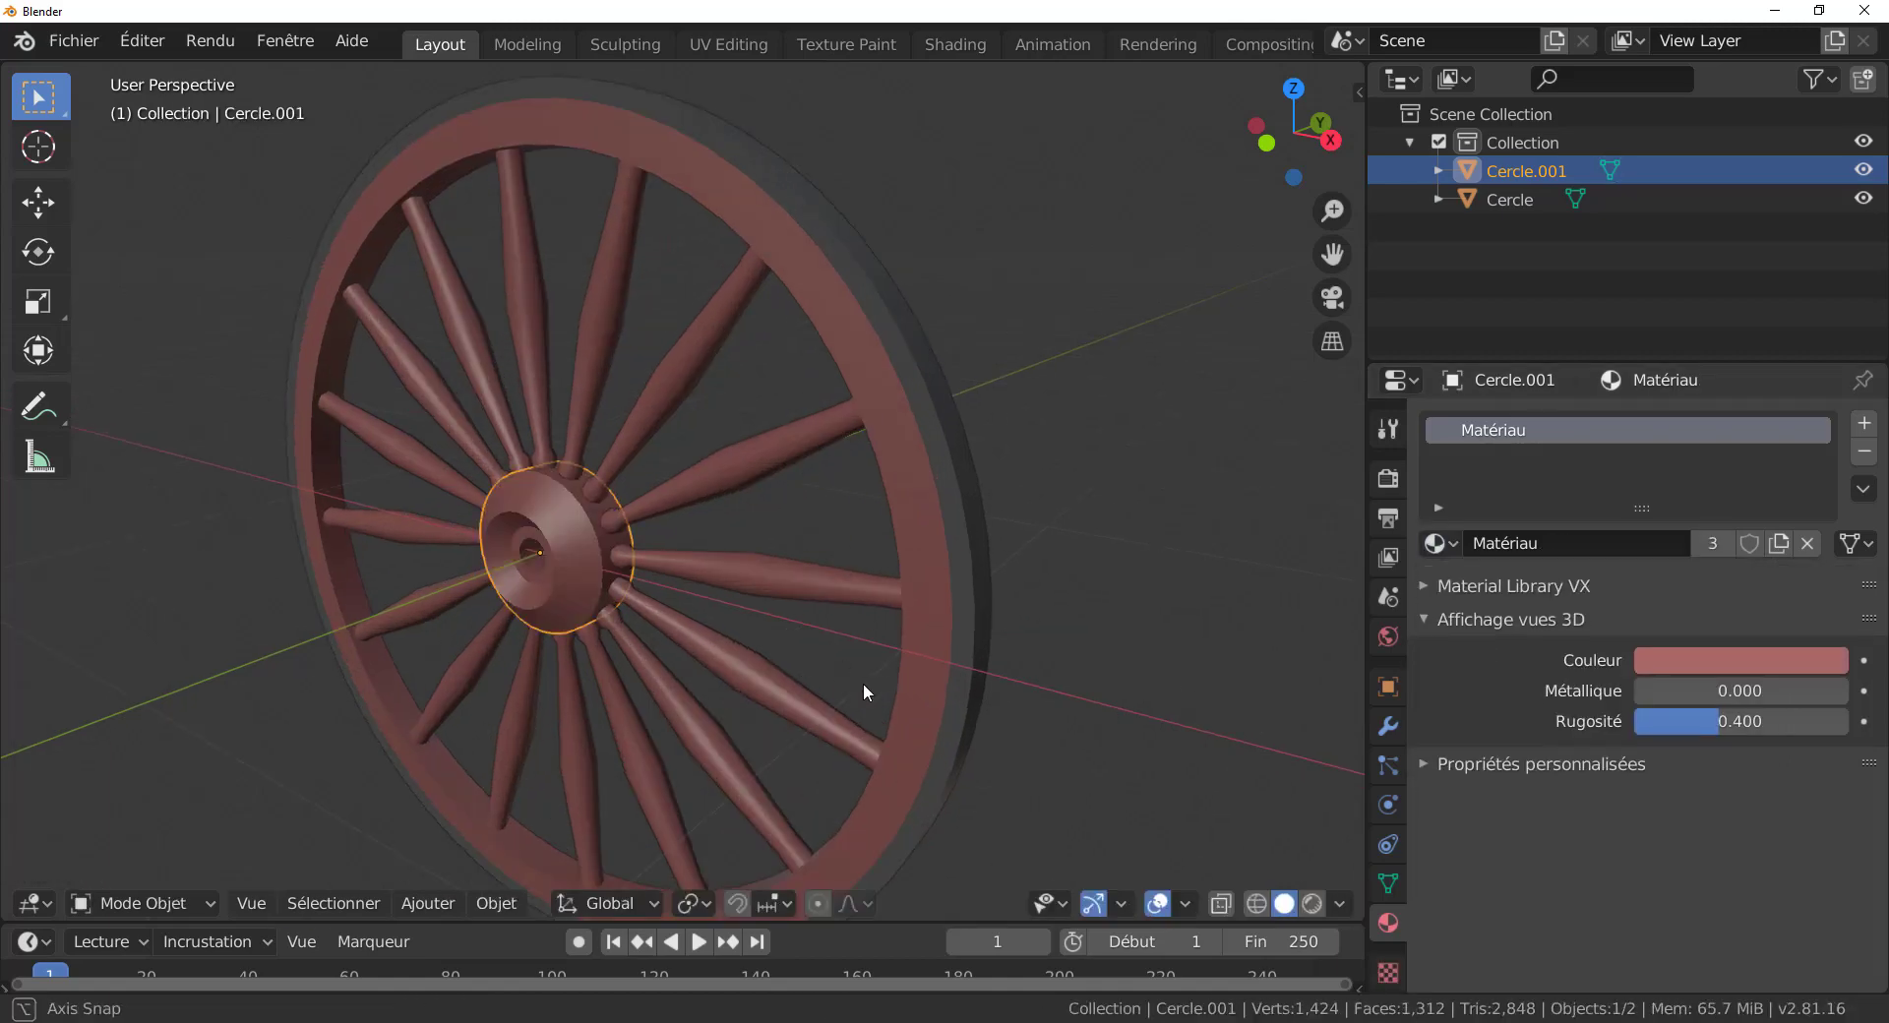
# Lighten the red viewport colour of Matériau shared by the hub, spokes and rim.
pyautogui.moveTo(864, 683)
pyautogui.mouseDown(button='middle')
pyautogui.moveTo(924, 685)
pyautogui.moveTo(846, 677)
pyautogui.mouseUp(button='middle')
pyautogui.moveTo(982, 665); pyautogui.dragTo(1093, 738, button='middle')
pyautogui.scroll(-3, 959, 645)
pyautogui.click(1744, 661)
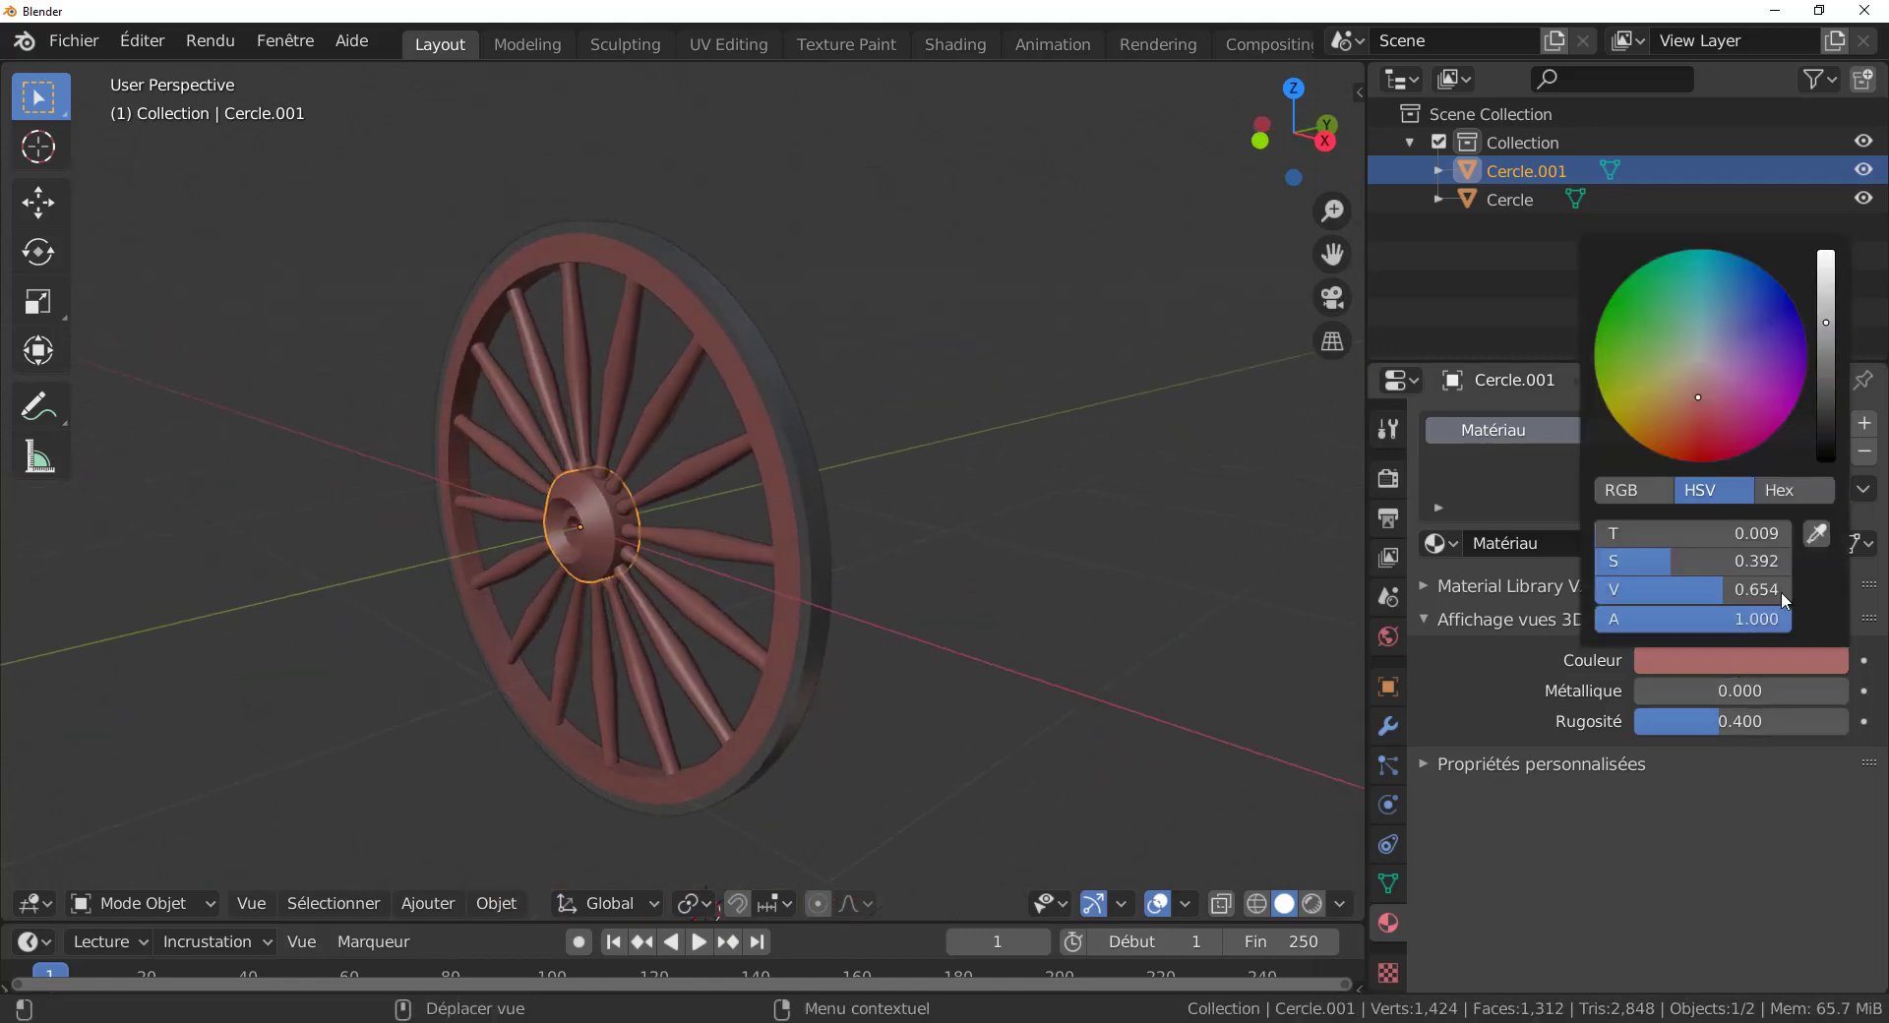
pyautogui.moveTo(1817, 334); pyautogui.dragTo(1825, 293)
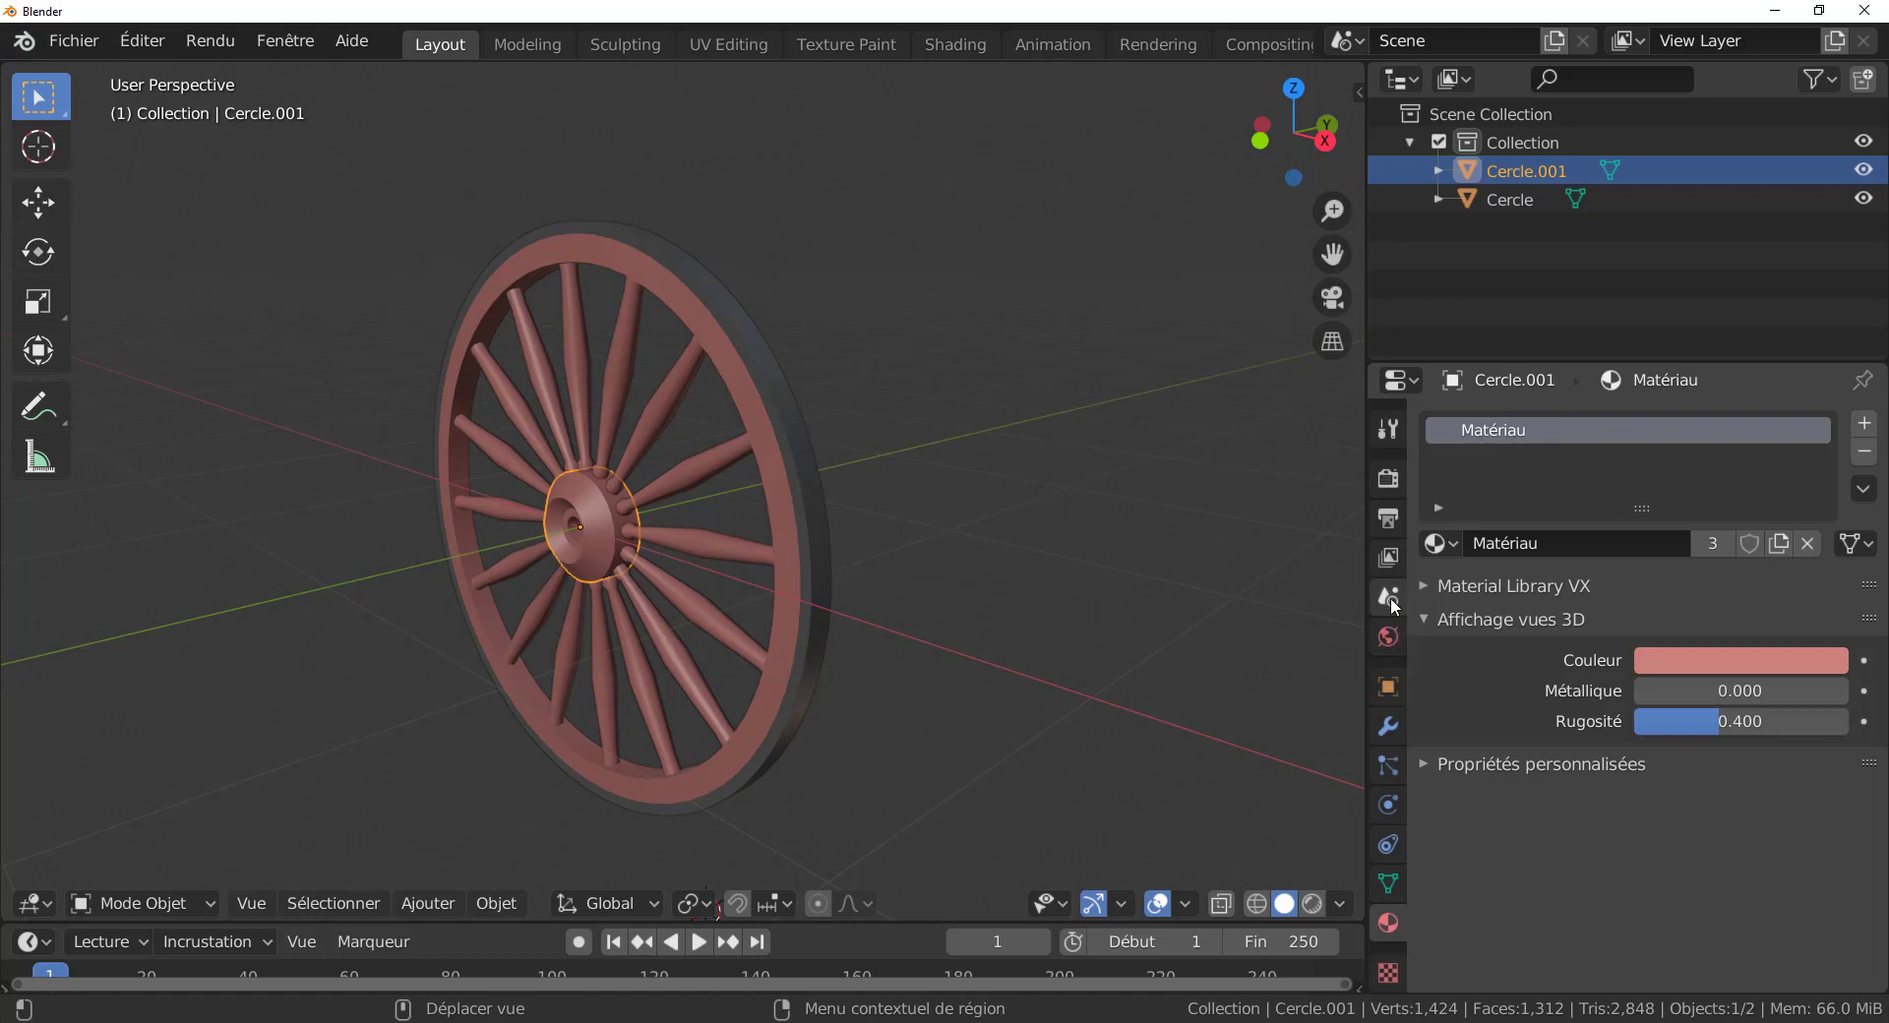
# Enable shadows in the scene's render options with a strength of 0.666.
pyautogui.click(1383, 480)
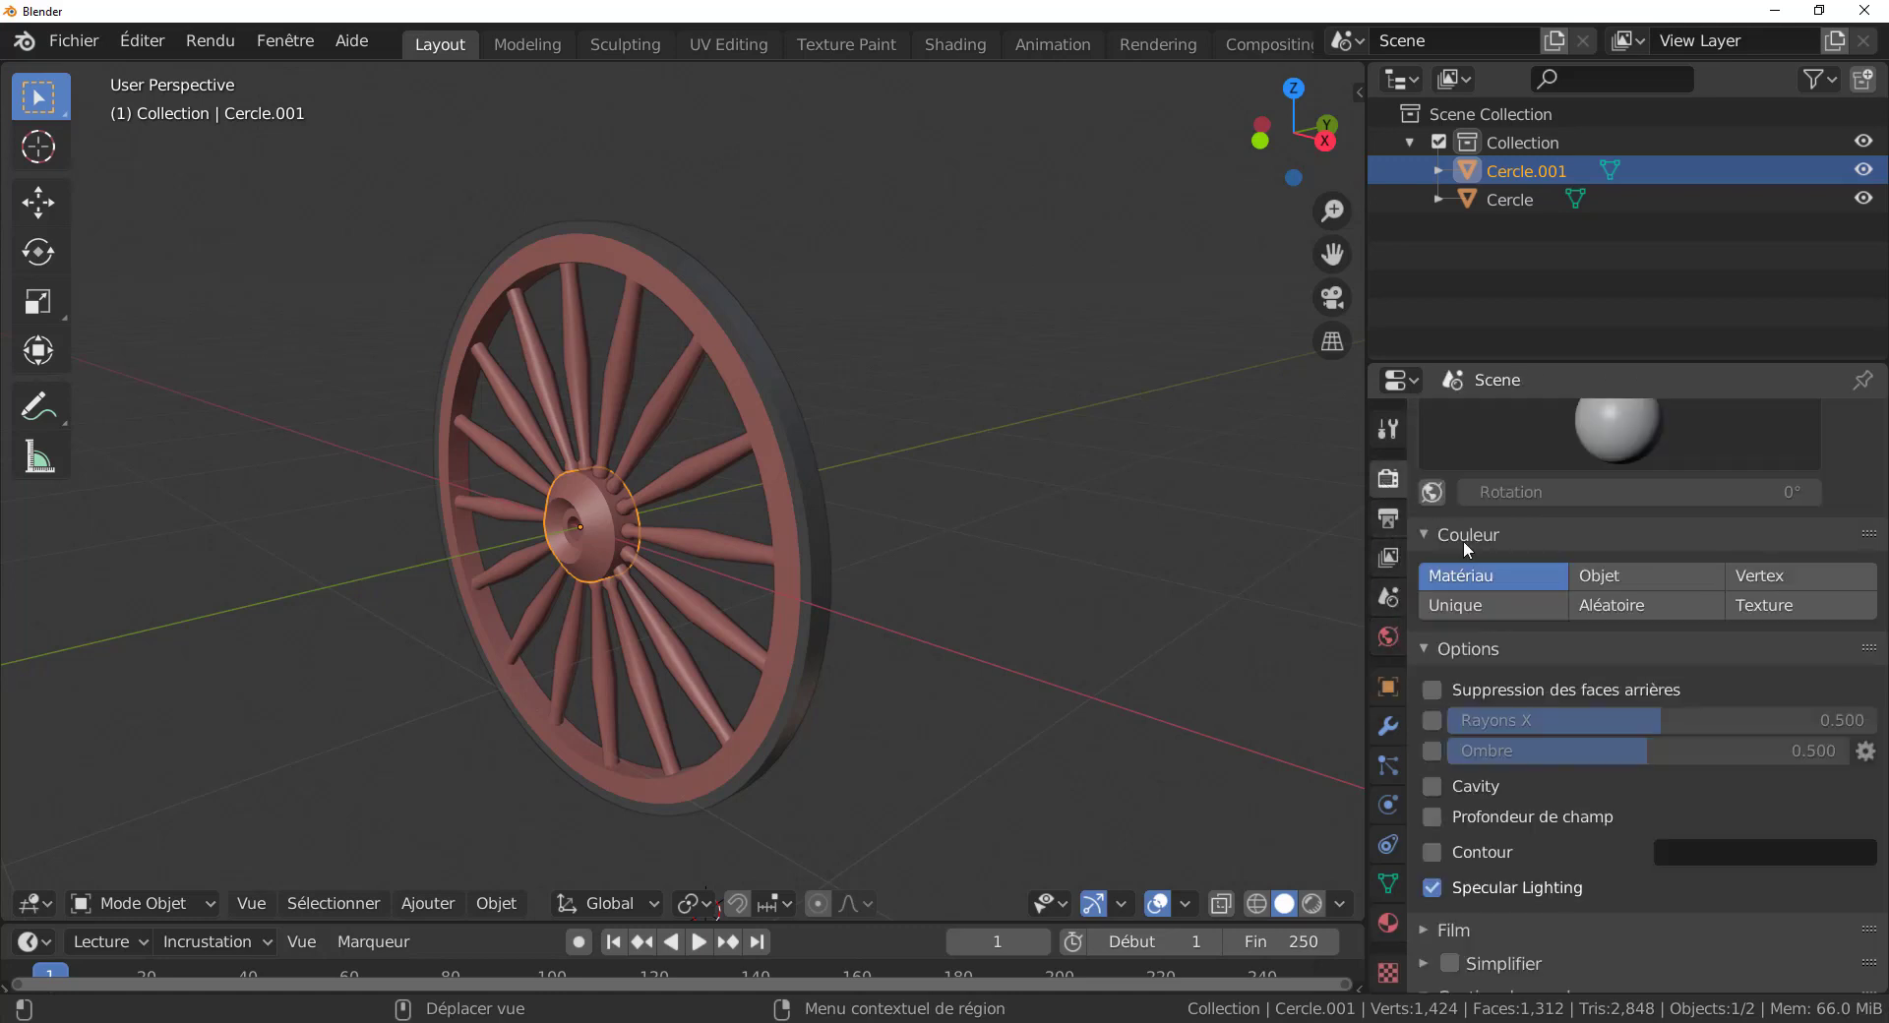
pyautogui.click(1431, 750)
pyautogui.moveTo(1586, 775); pyautogui.dragTo(1651, 751)
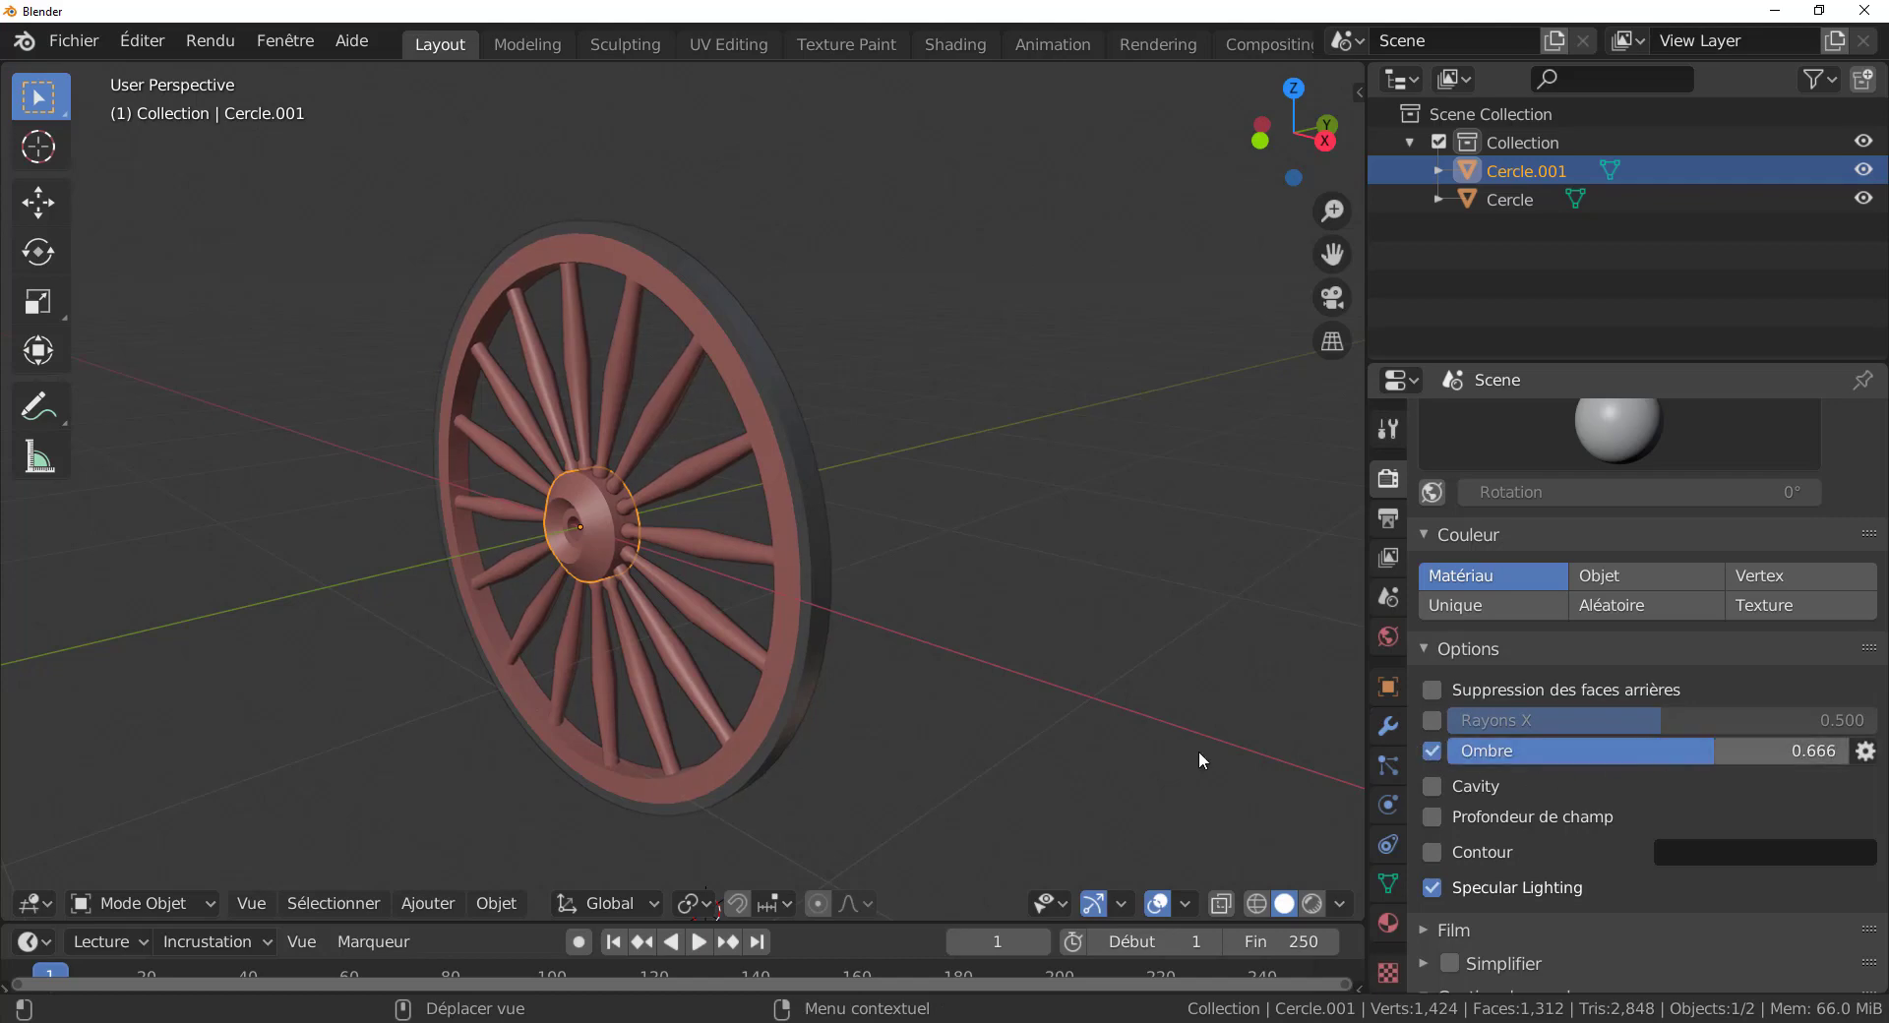
pyautogui.moveTo(1199, 751); pyautogui.dragTo(974, 652, button='middle')
pyautogui.scroll(1, 974, 653)
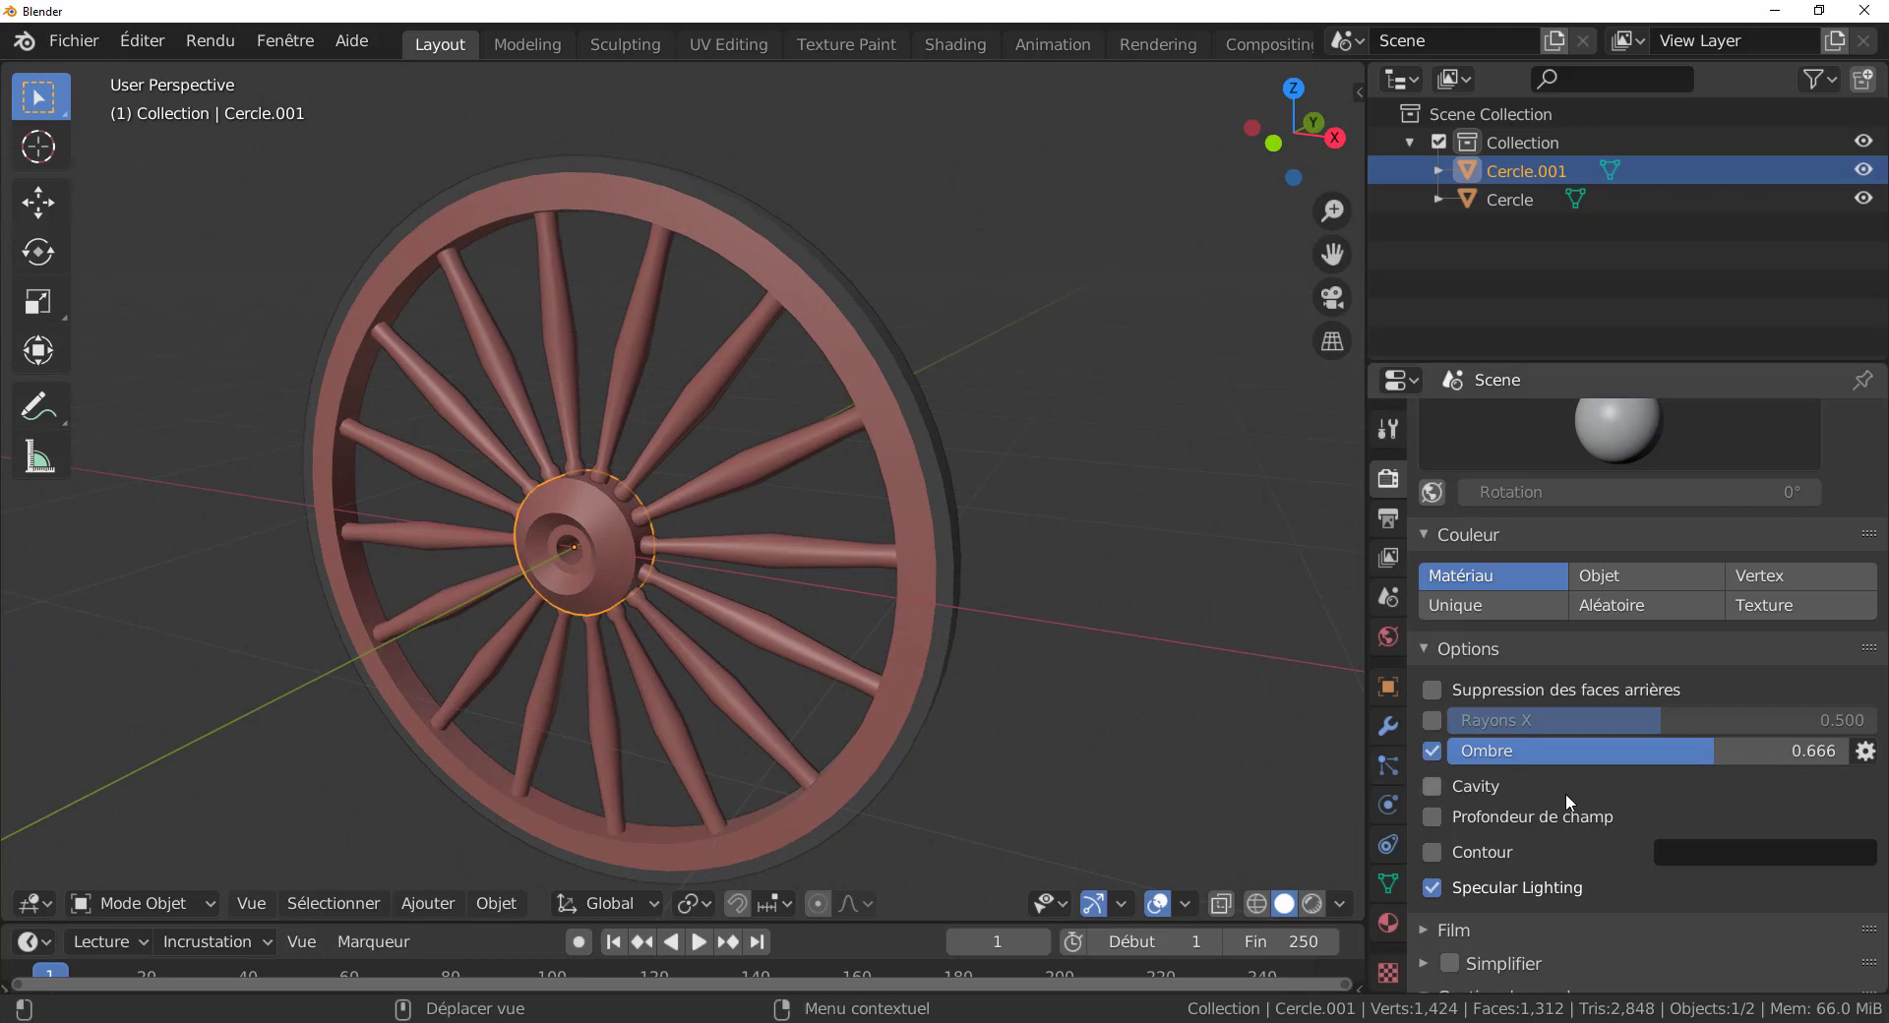
# Enable world-space Cavity with ridge 1.228 and valley 2.284, and switch the viewport to rendered shading.
pyautogui.click(1435, 785)
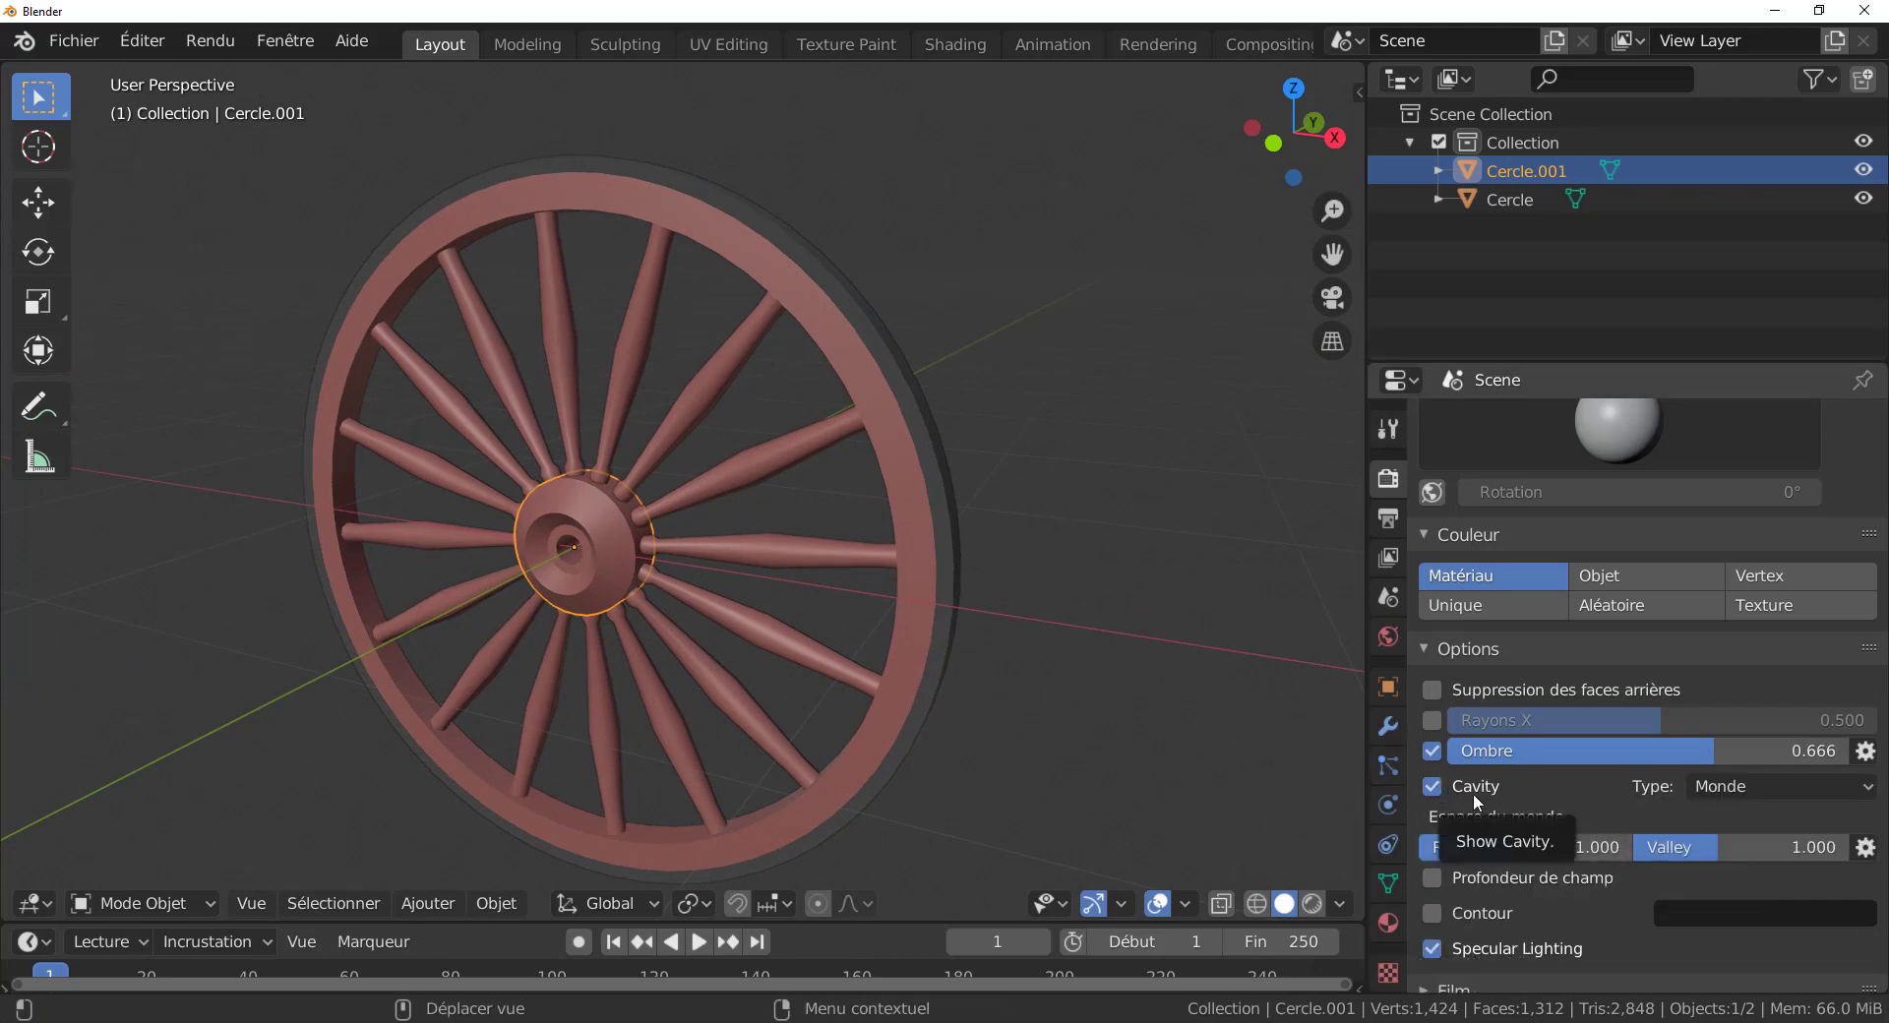
pyautogui.moveTo(1504, 850); pyautogui.dragTo(1563, 850)
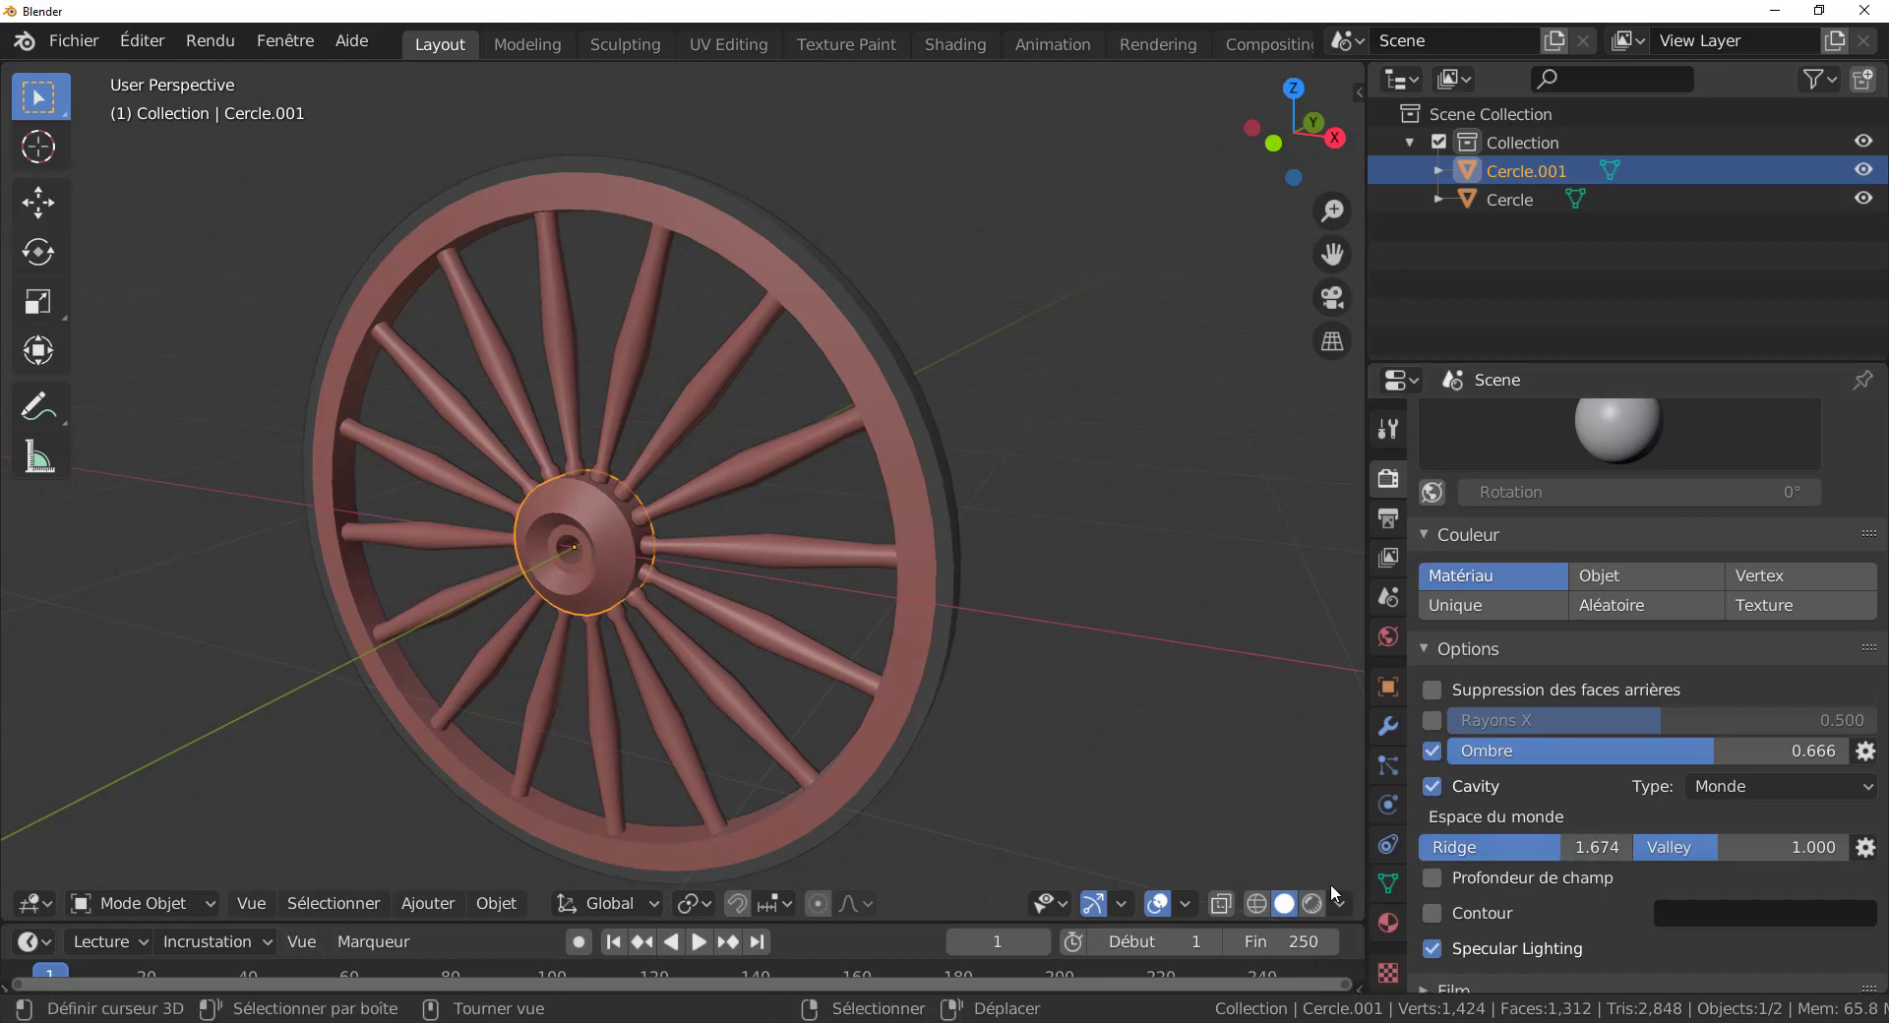
pyautogui.click(1315, 905)
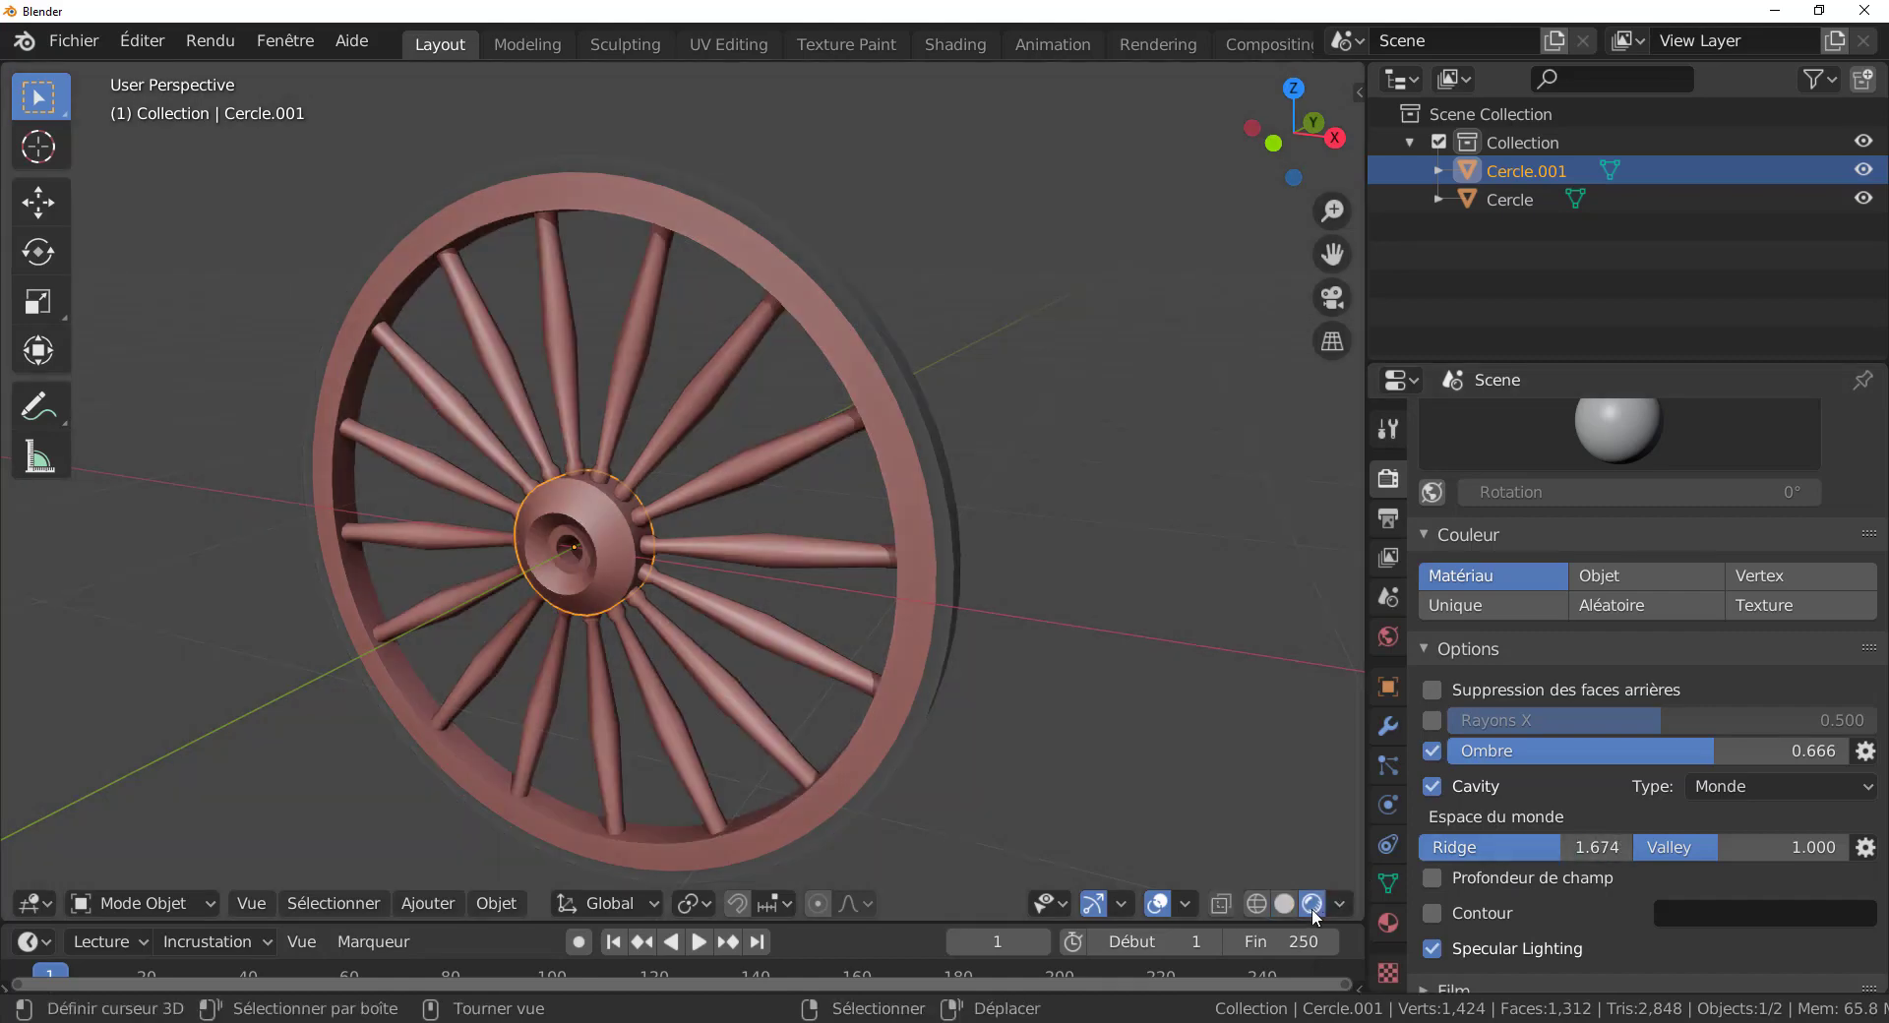
pyautogui.moveTo(1161, 837); pyautogui.dragTo(1104, 799, button='middle')
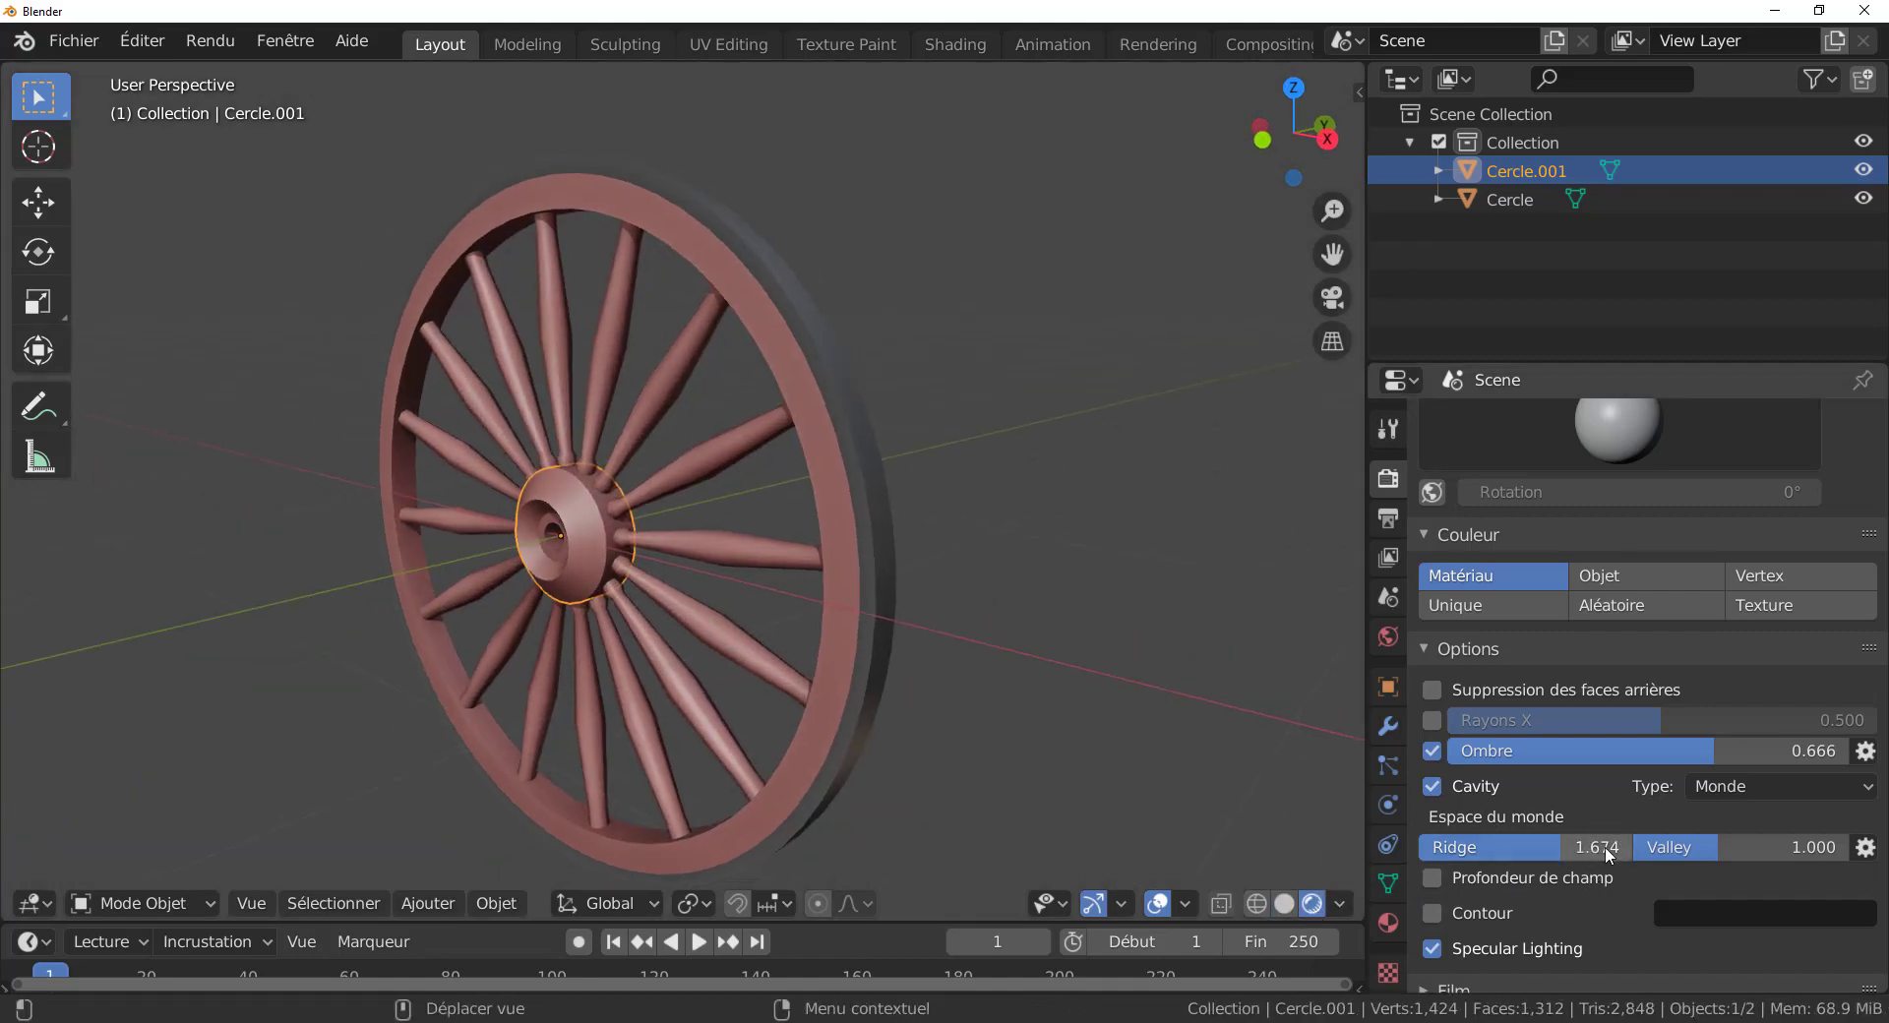
pyautogui.moveTo(1572, 859); pyautogui.dragTo(1827, 851)
pyautogui.scroll(3, 669, 694)
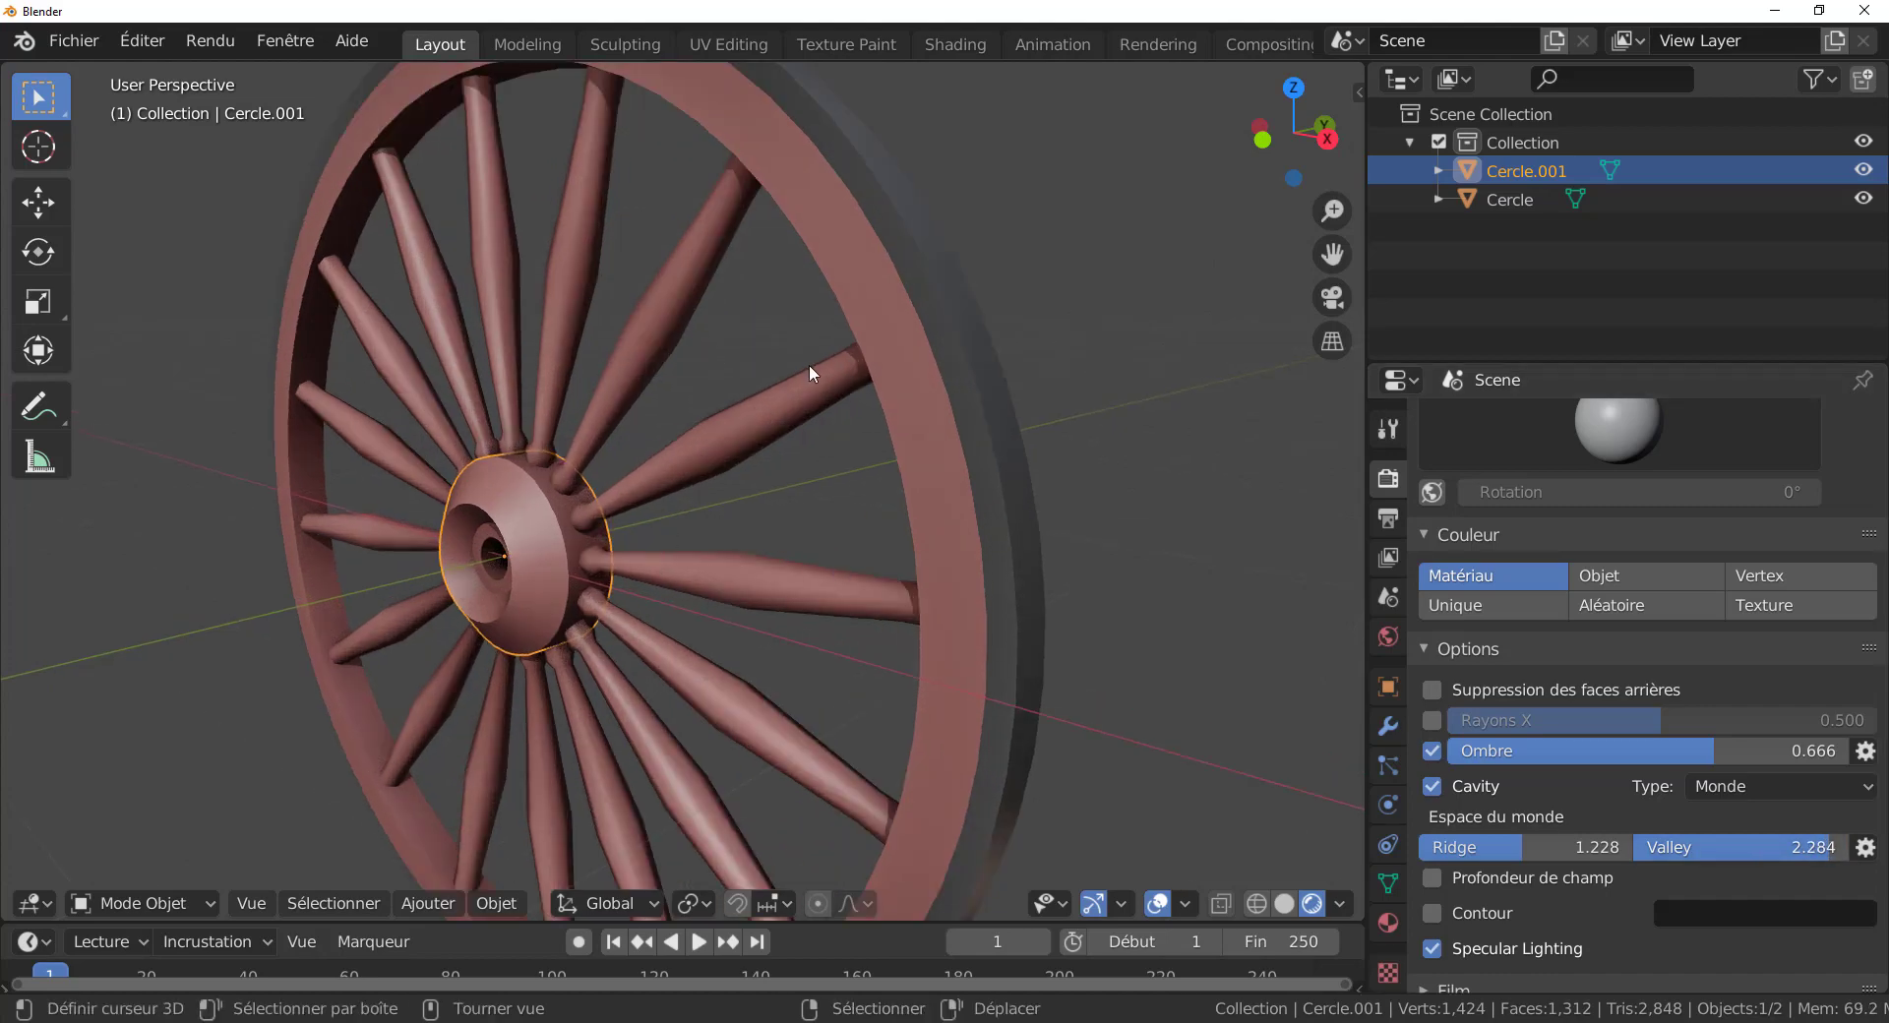
pyautogui.scroll(-3, 799, 512)
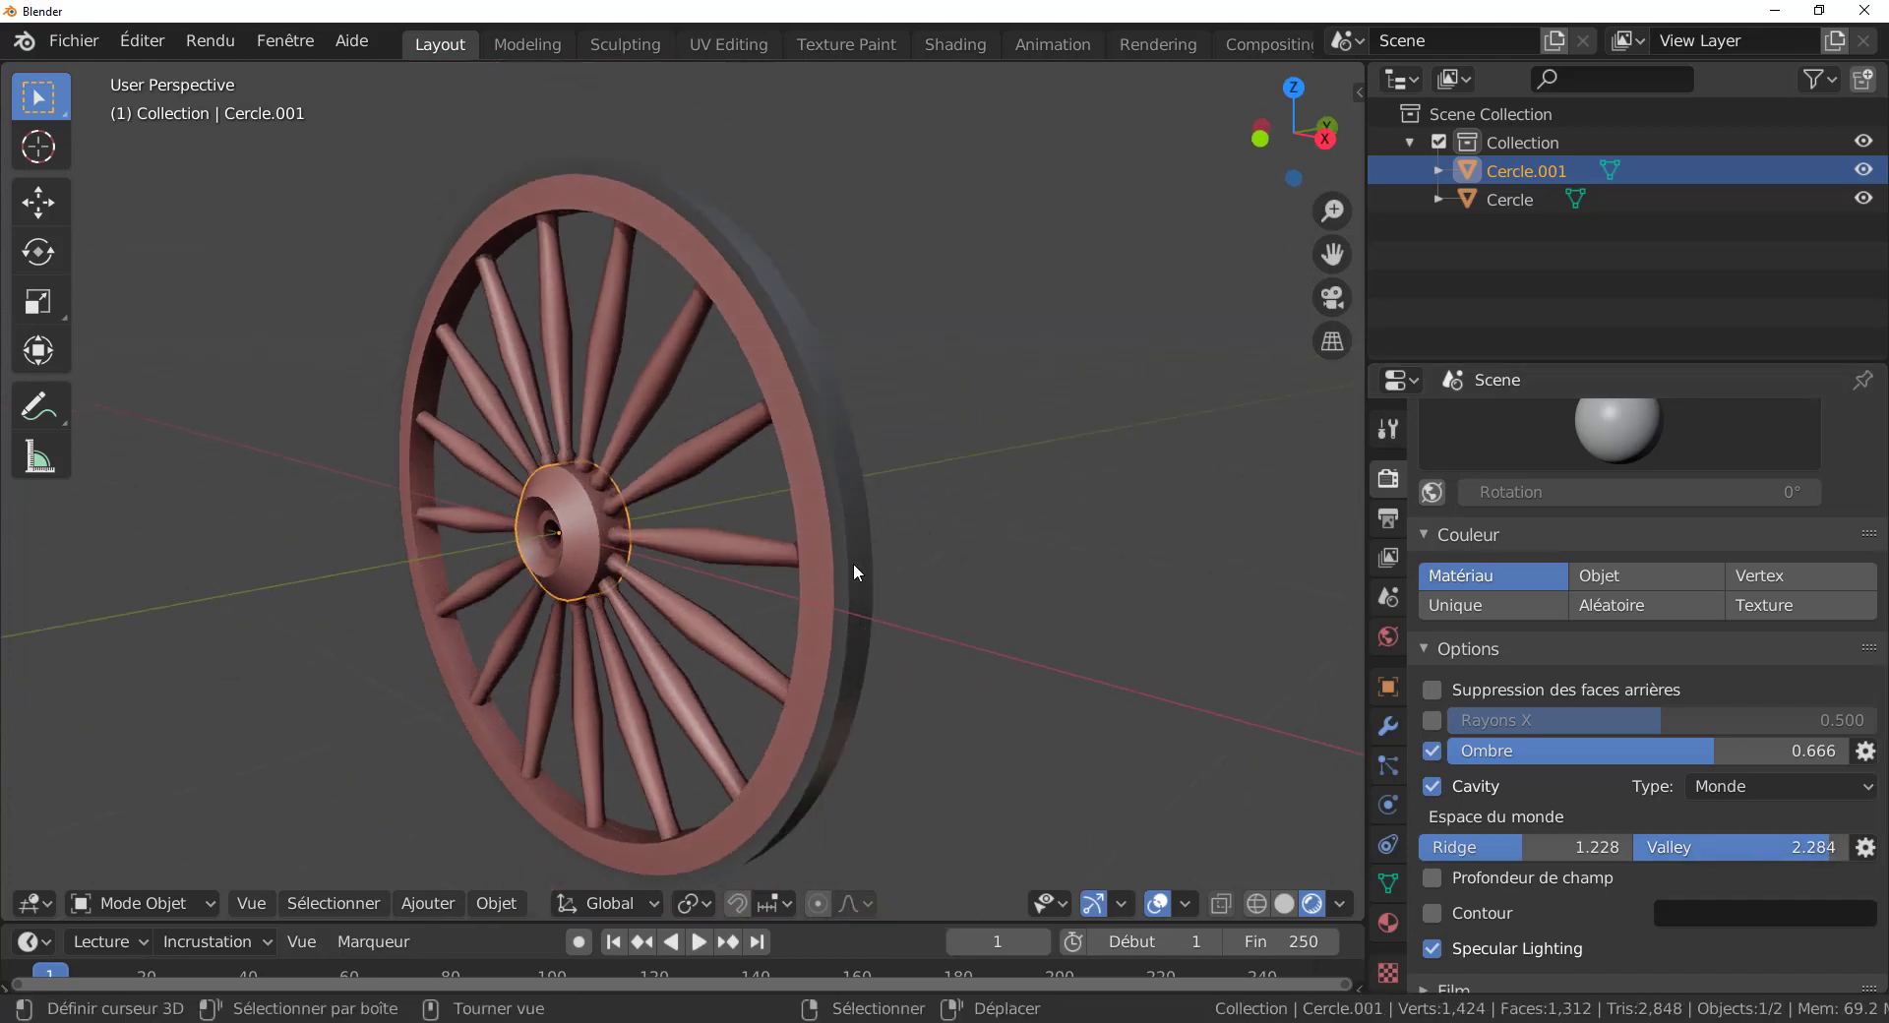
# Open the wheel mesh in Edit Mode and select the face loop on the far side of the outer band.
pyautogui.click(852, 563)
pyautogui.press('Tab')
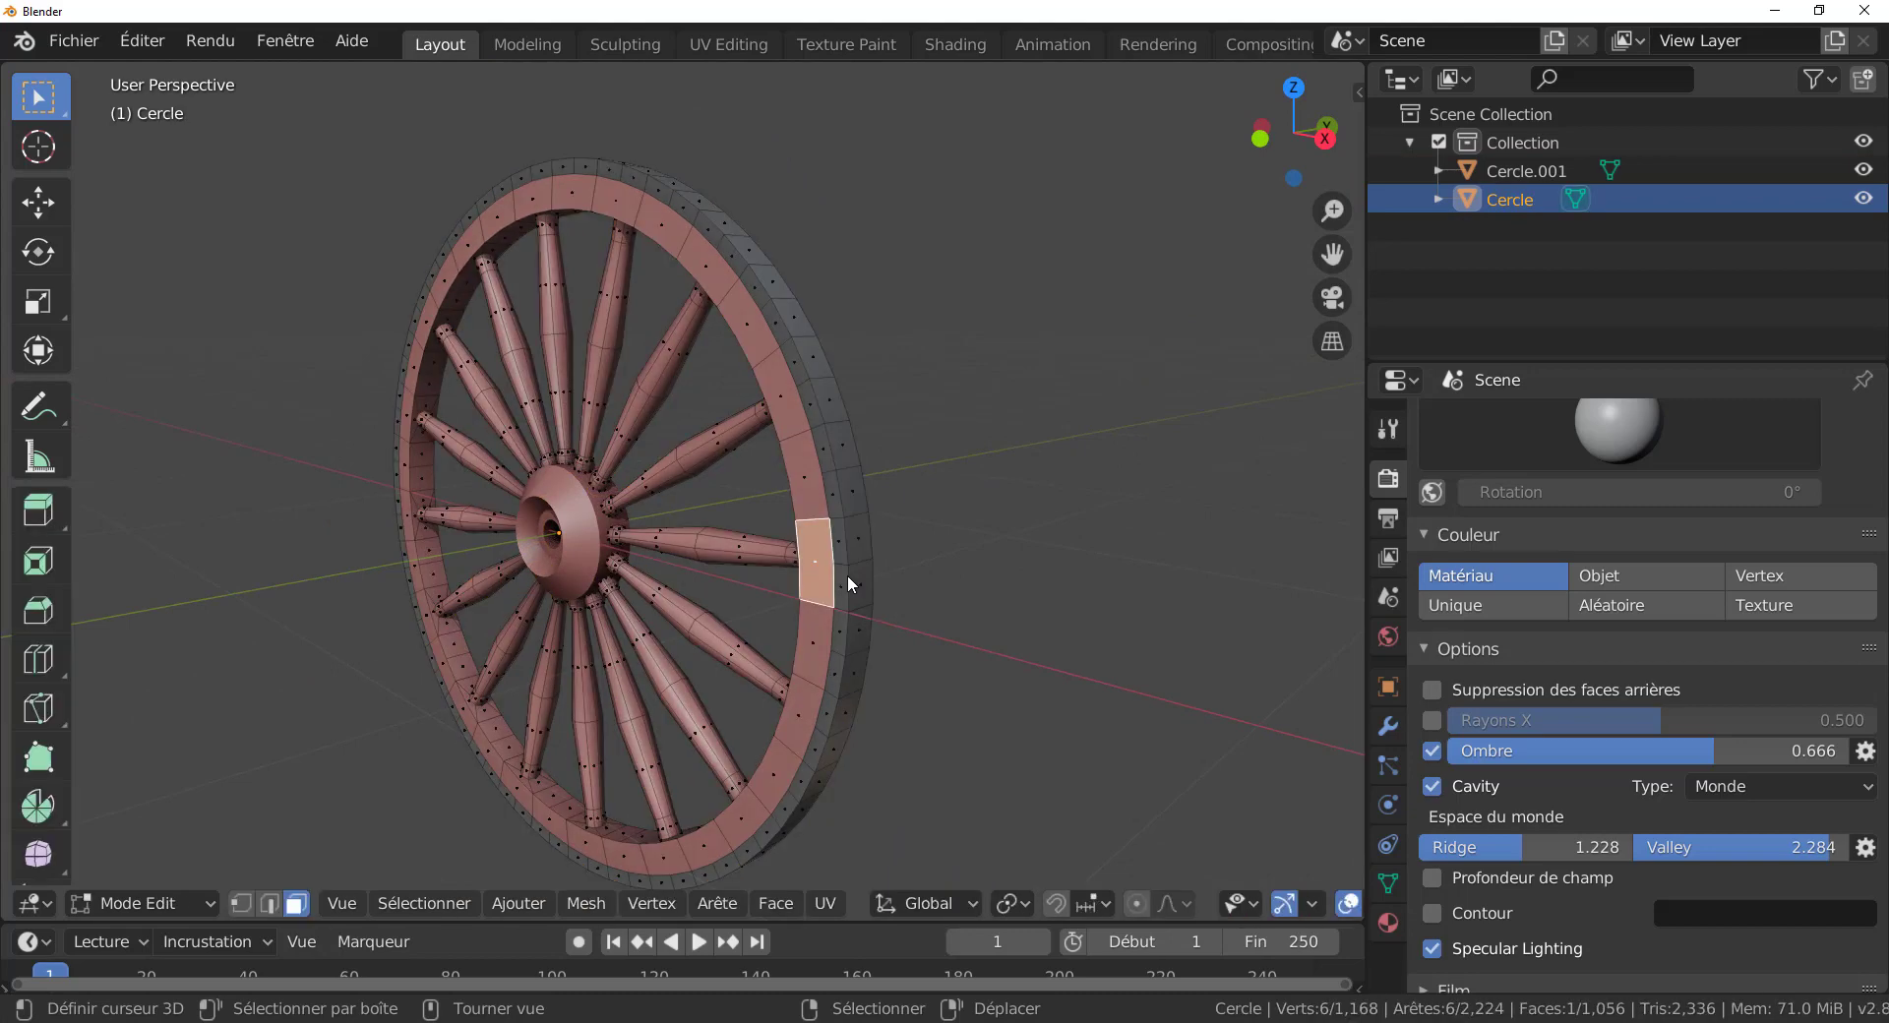
pyautogui.scroll(2, 847, 575)
pyautogui.moveTo(897, 619); pyautogui.dragTo(489, 607, button='middle')
pyautogui.keyDown('alt'); pyautogui.click(900, 590); pyautogui.keyUp('alt')
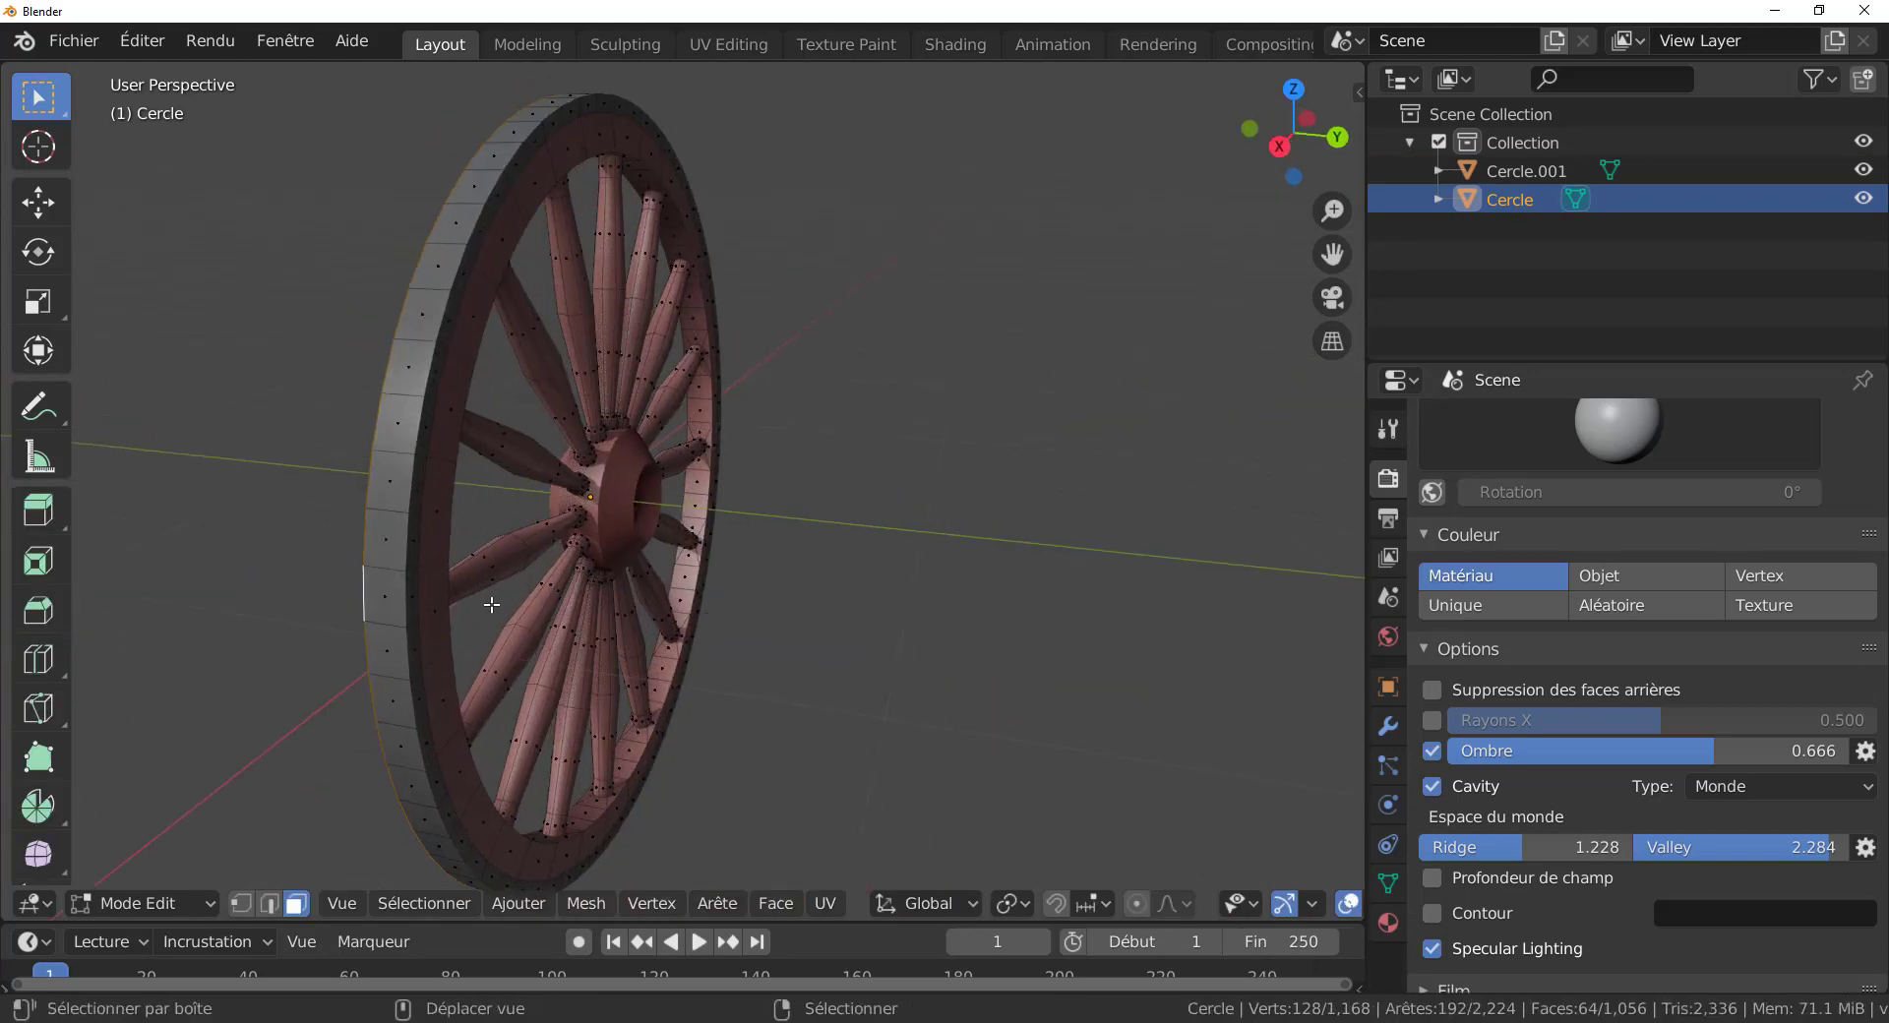
pyautogui.keyDown('ctrl'); pyautogui.click(404, 556); pyautogui.keyUp('ctrl')
pyautogui.moveTo(451, 591)
pyautogui.mouseDown(button='middle')
pyautogui.moveTo(430, 616)
pyautogui.moveTo(453, 610)
pyautogui.mouseUp(button='middle')
pyautogui.hotkey('ctrl', 'z')
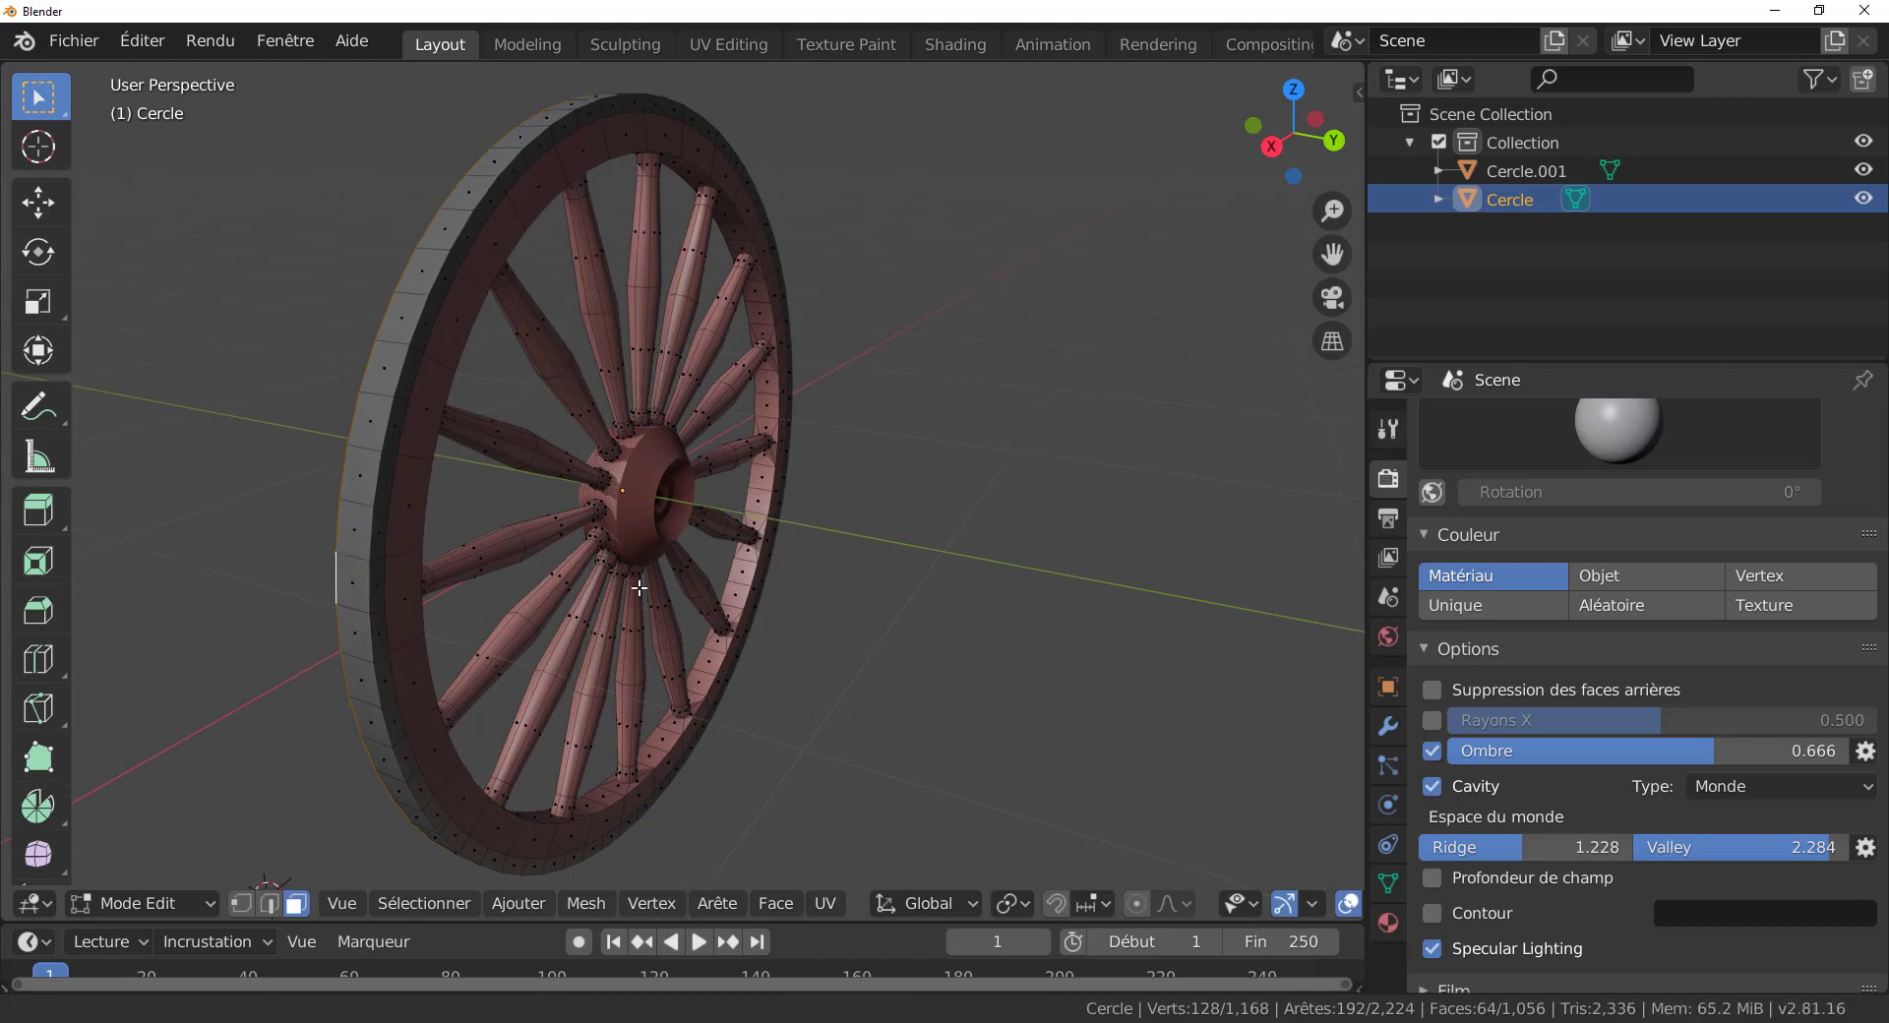
# Add the face loop on the opposite side of the outer band to the selection.
pyautogui.scroll(4, 638, 617)
pyautogui.scroll(-4, 590, 618)
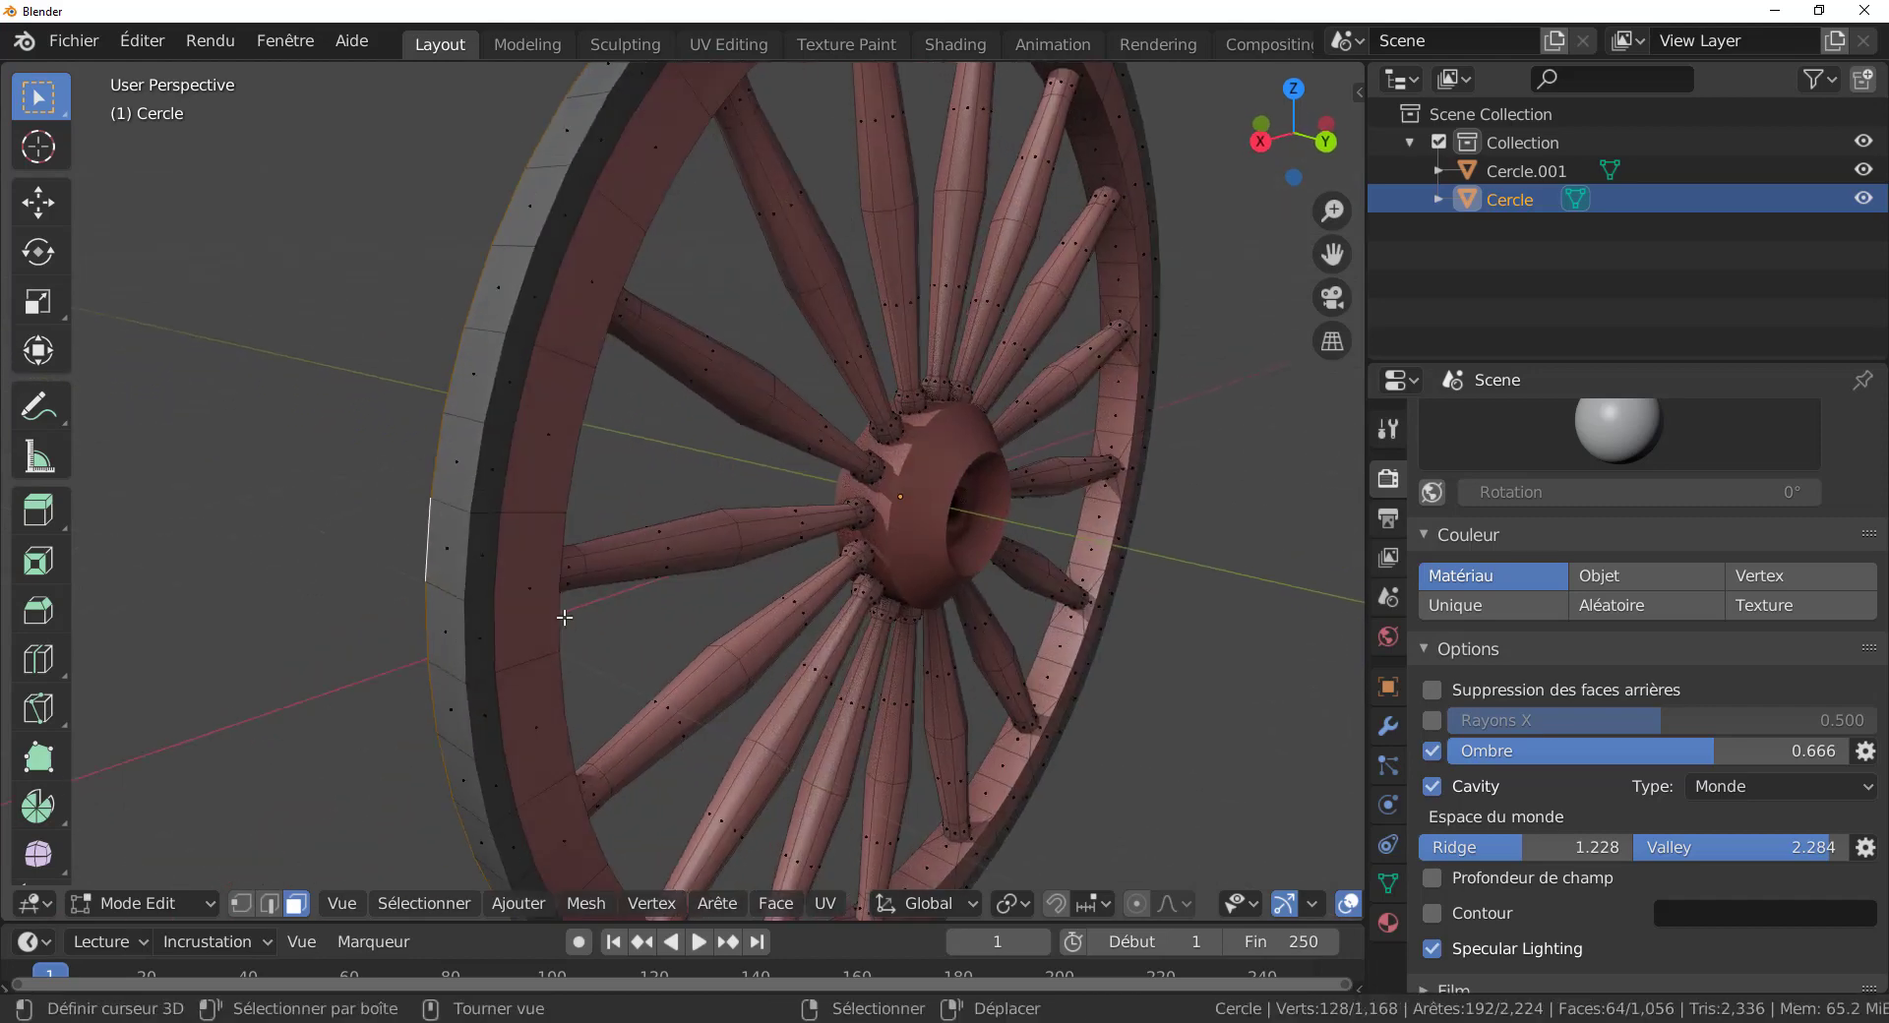
pyautogui.keyDown('alt'); pyautogui.keyDown('shift'); pyautogui.click(488, 519); pyautogui.keyUp('shift'); pyautogui.keyUp('alt')
pyautogui.scroll(-2, 485, 638)
pyautogui.moveTo(485, 637); pyautogui.dragTo(787, 677, button='middle')
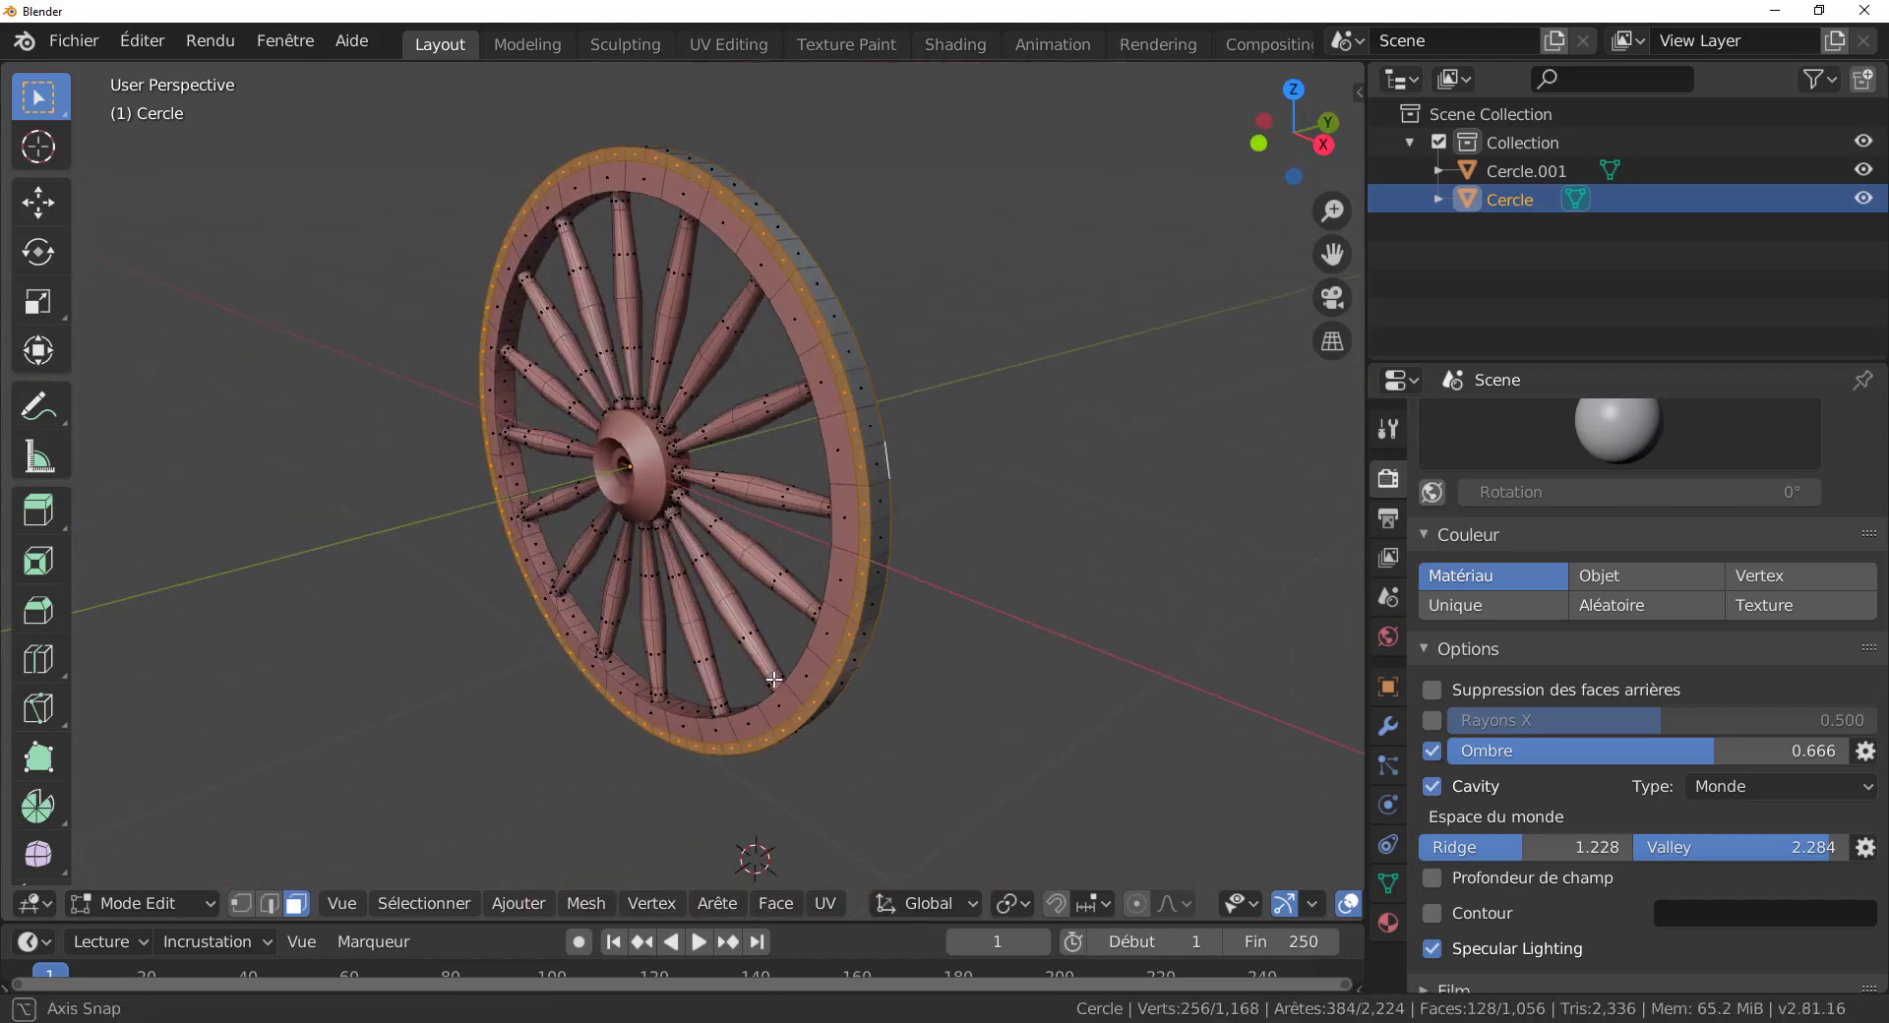
pyautogui.scroll(2, 791, 677)
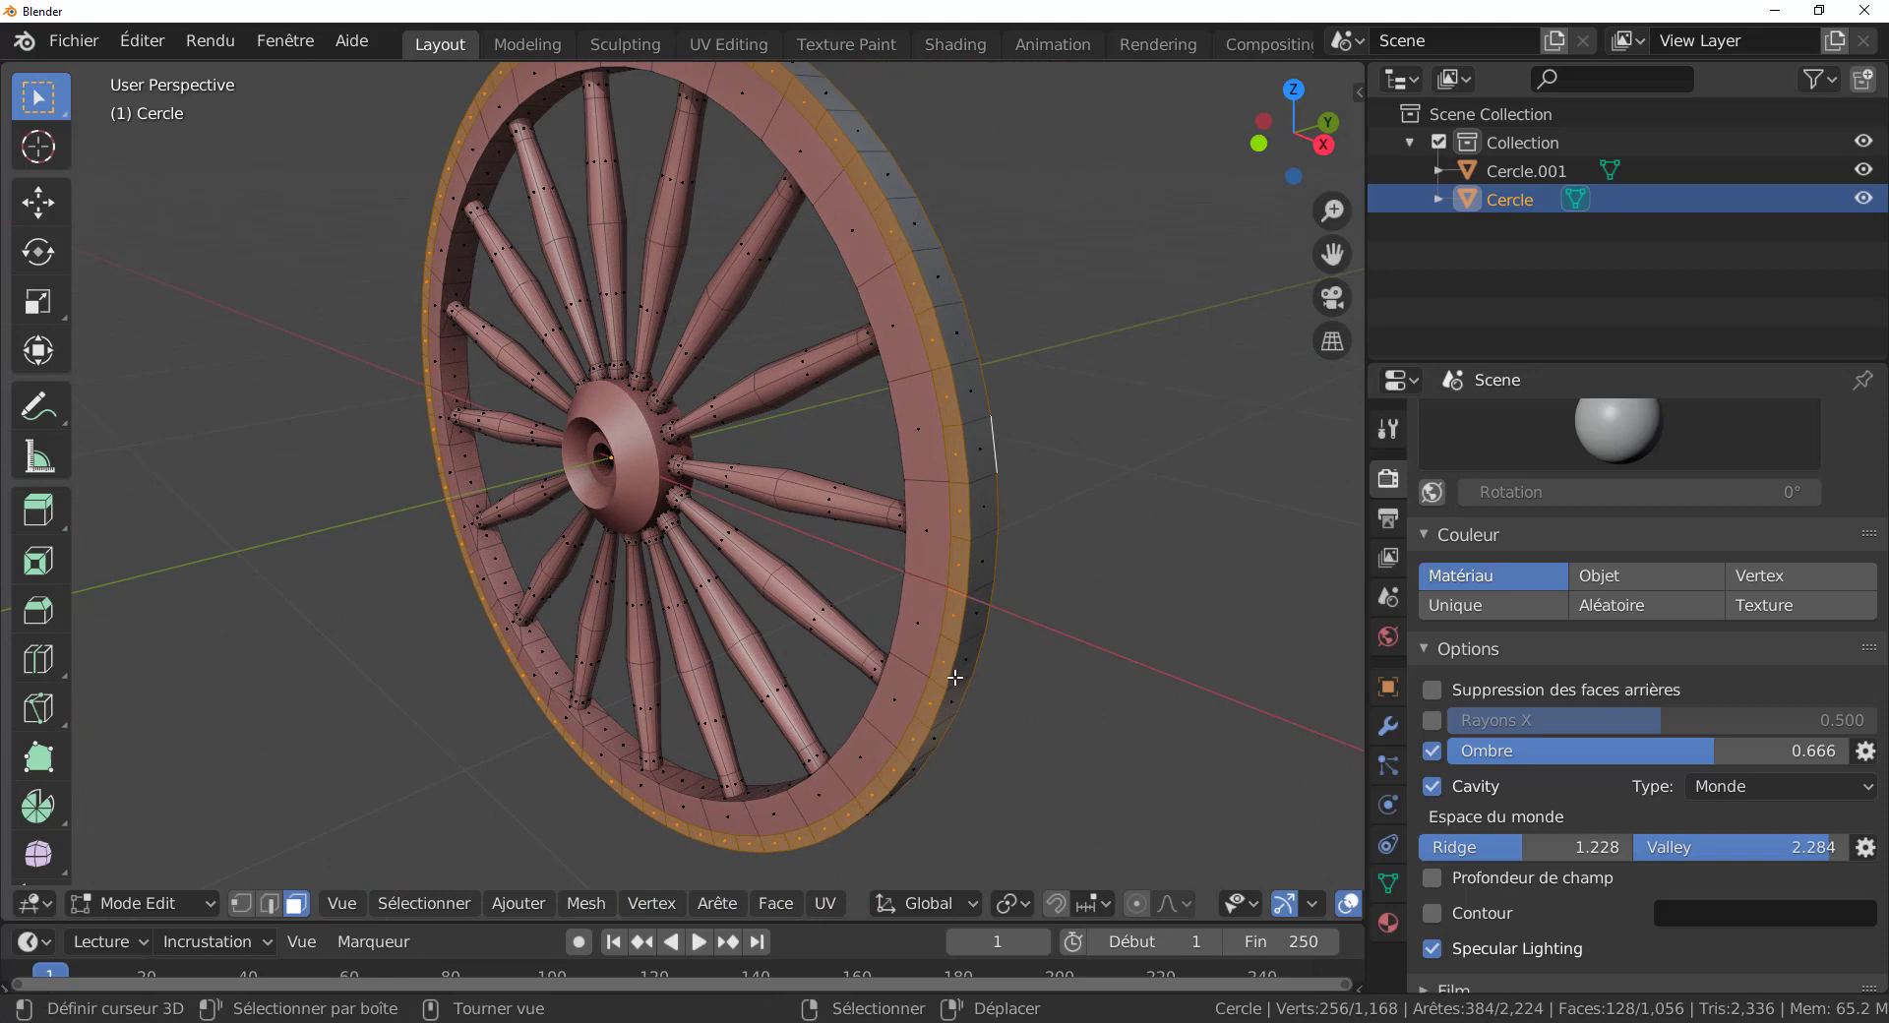
pyautogui.moveTo(954, 677); pyautogui.dragTo(903, 673, button='middle')
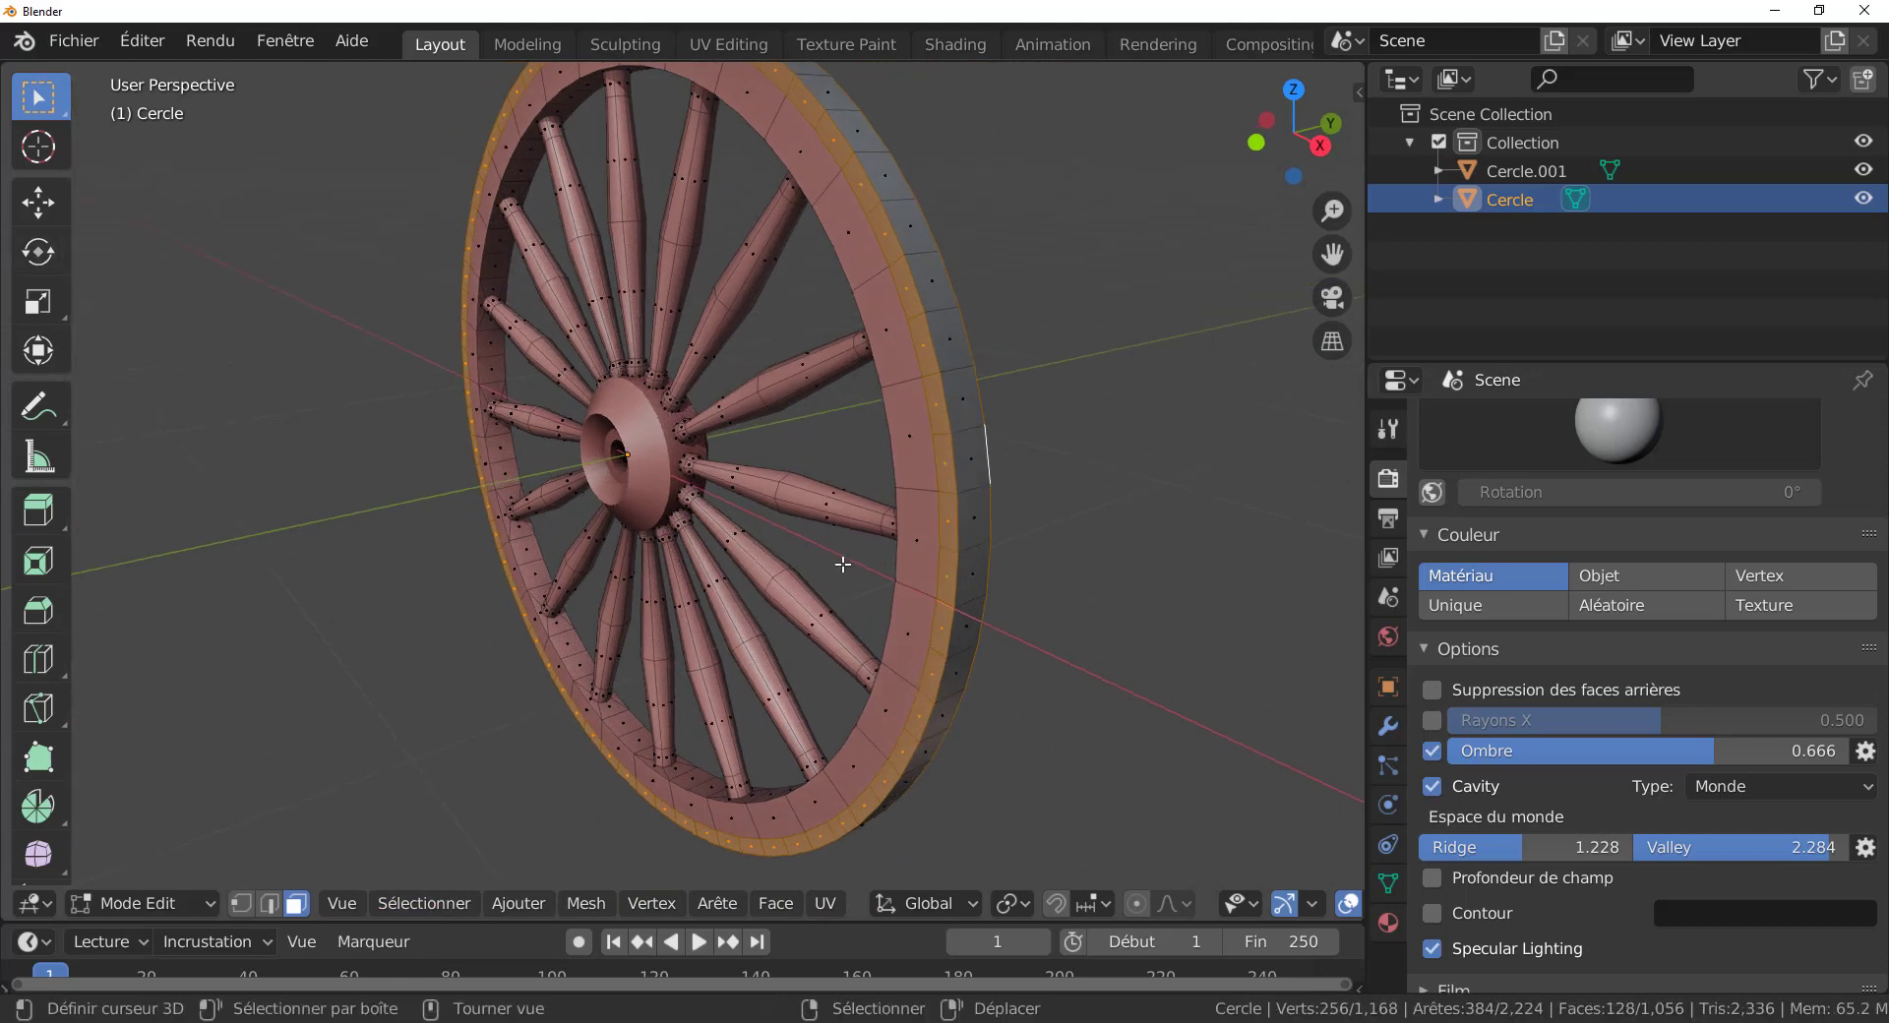
# Activate the Scale tool and extrude the outer band's two side face loops in place with zero offset.
pyautogui.click(39, 304)
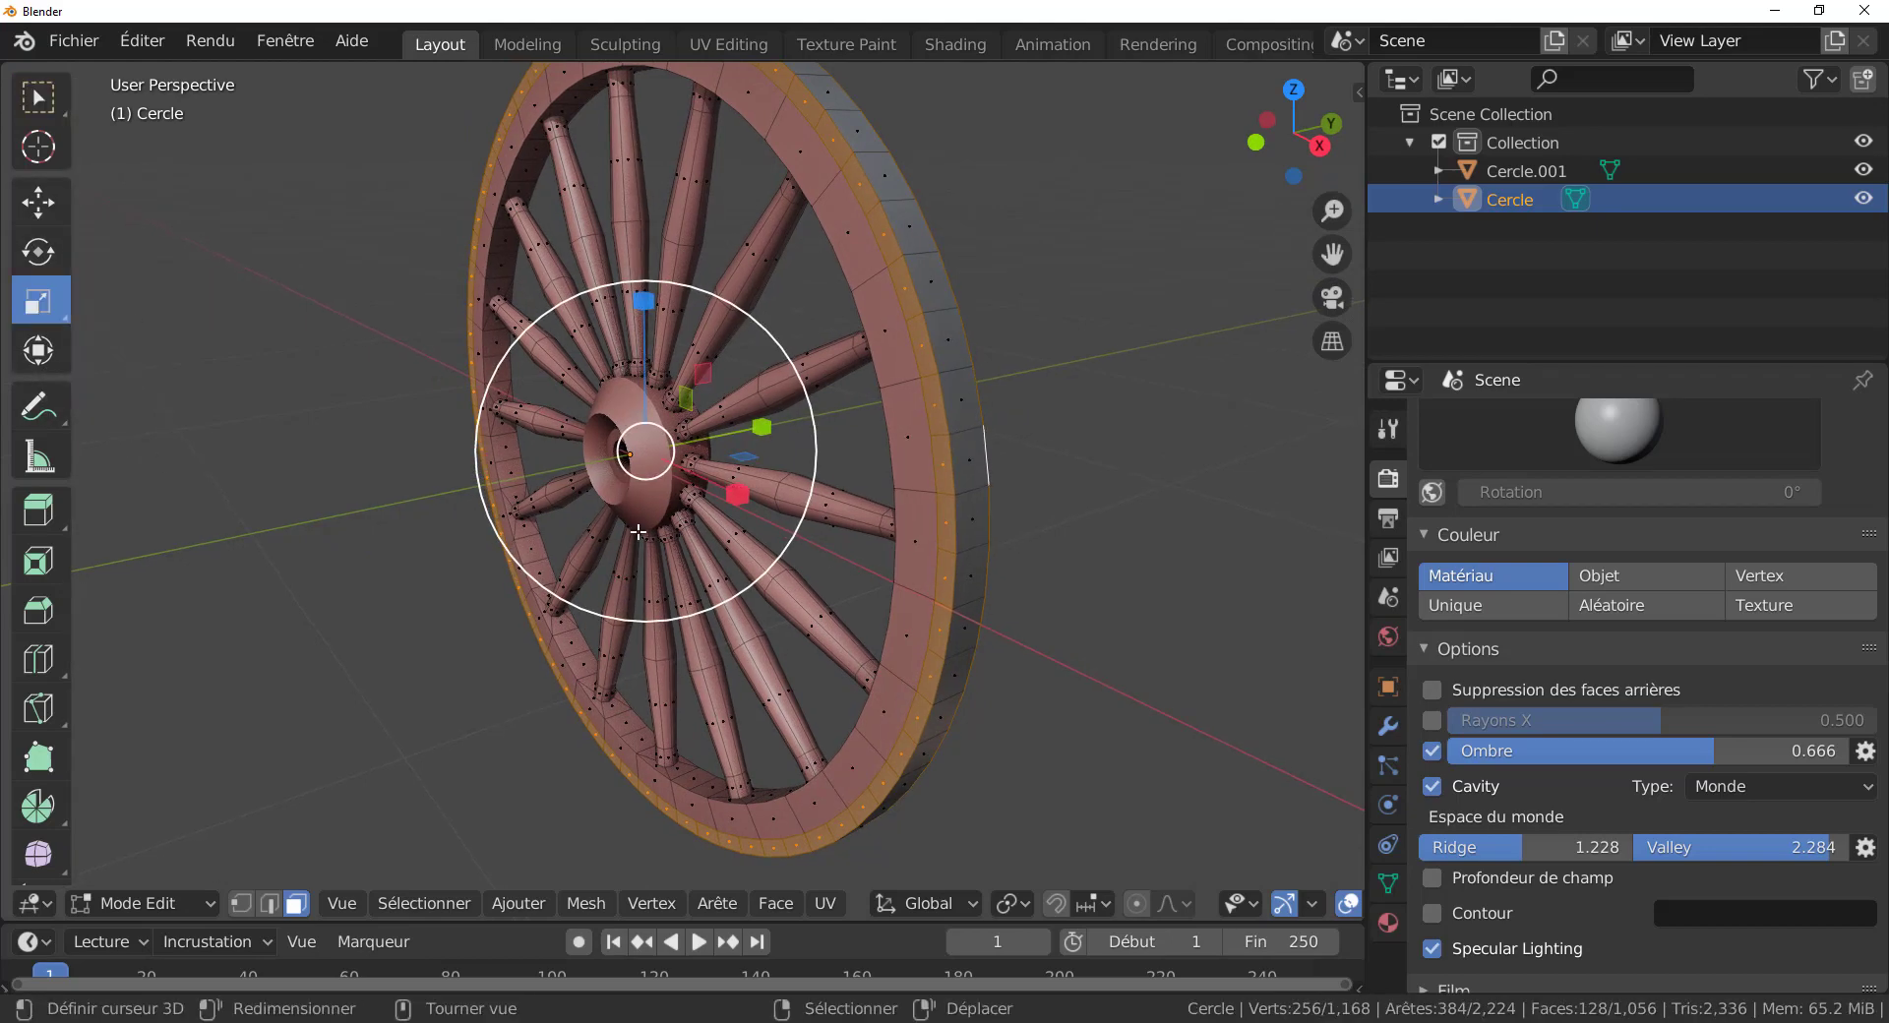
pyautogui.press('e')
pyautogui.rightClick(887, 546)
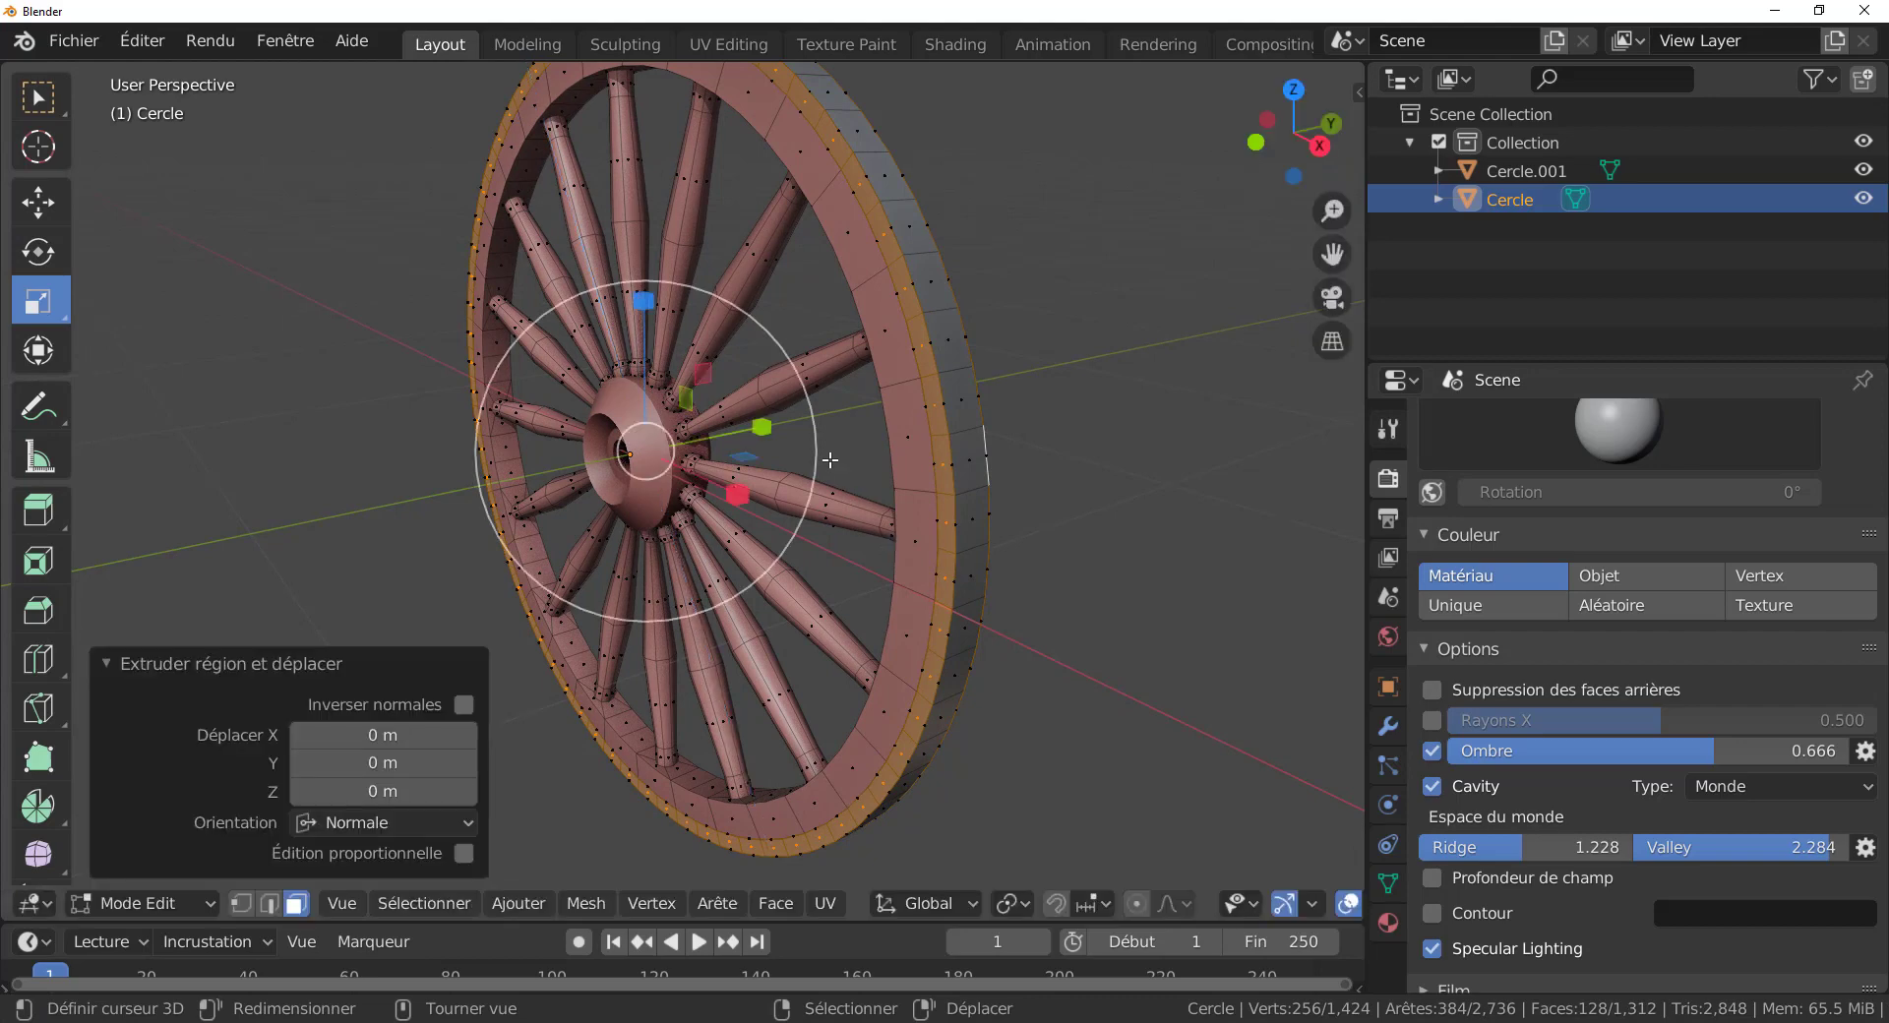
# Try scaling the extruded side faces of the outer band to 0.827 along global Y.
pyautogui.moveTo(757, 431); pyautogui.dragTo(739, 464)
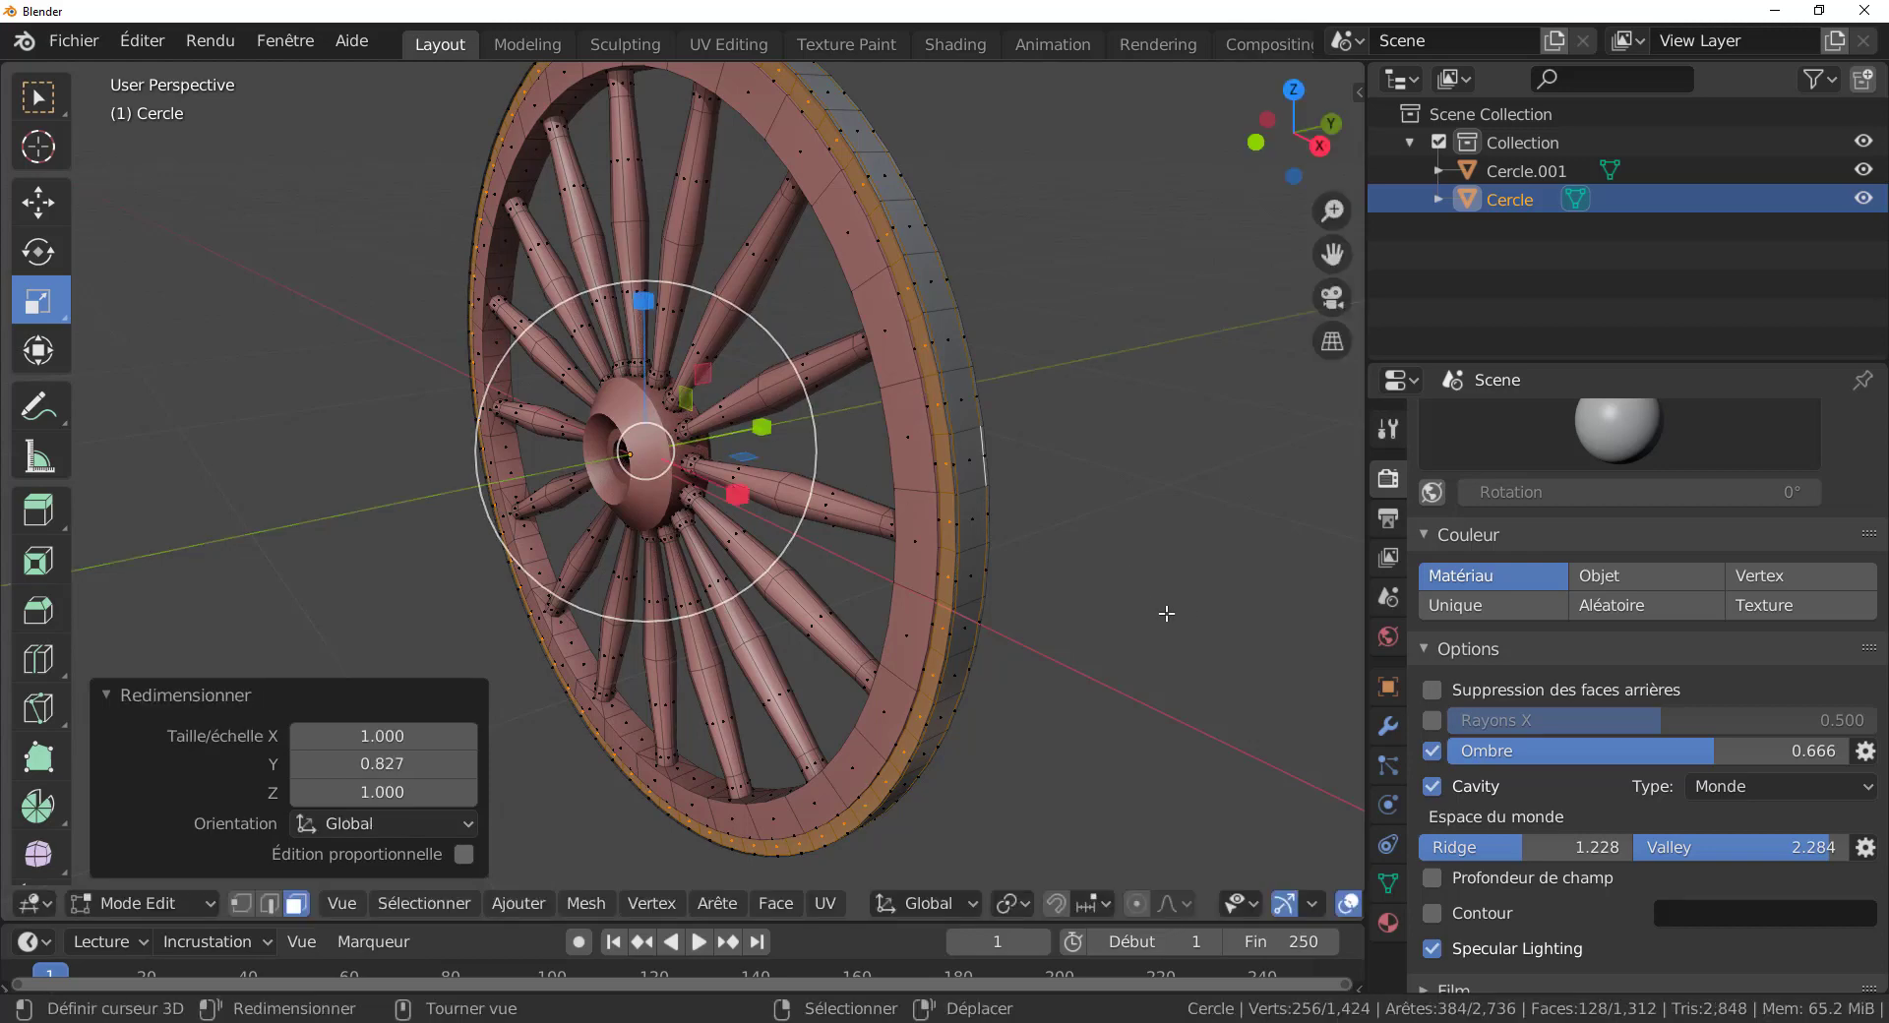
pyautogui.moveTo(1169, 613); pyautogui.dragTo(1160, 616, button='middle')
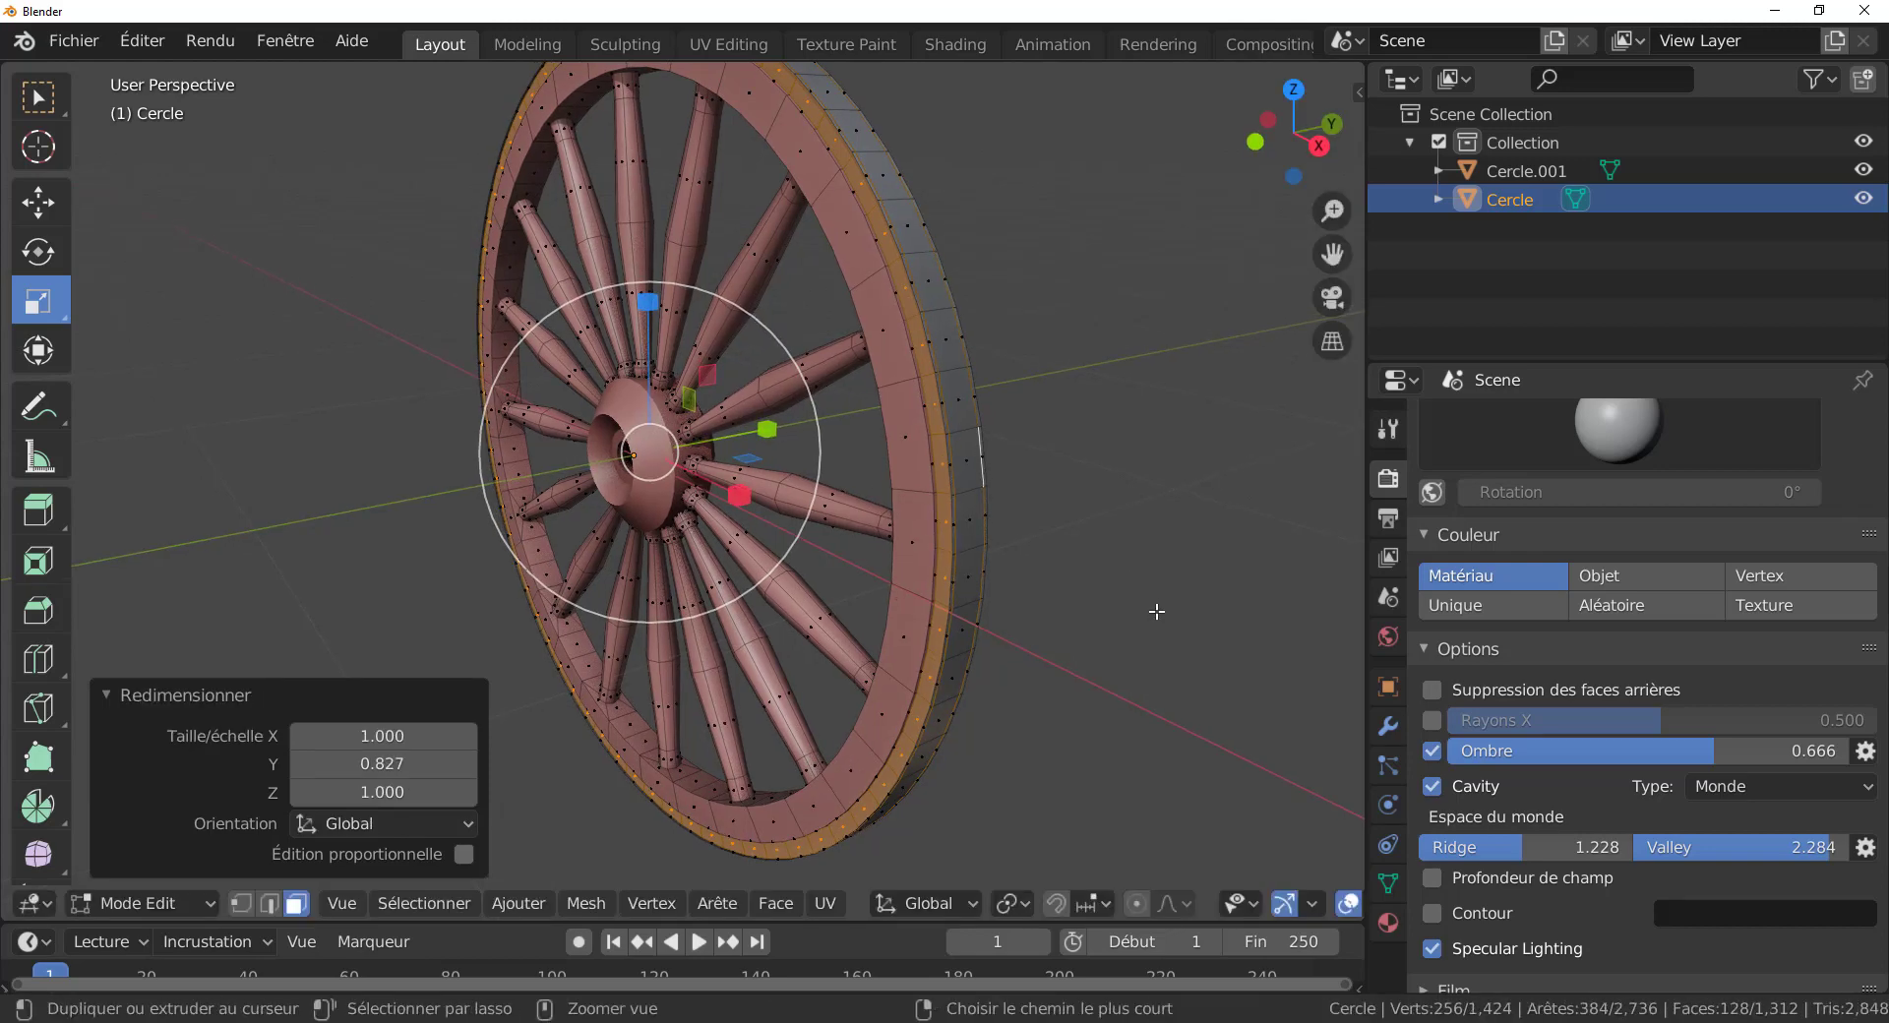
pyautogui.hotkey('ctrl', 'z')
pyautogui.hotkey('ctrl', 'z')
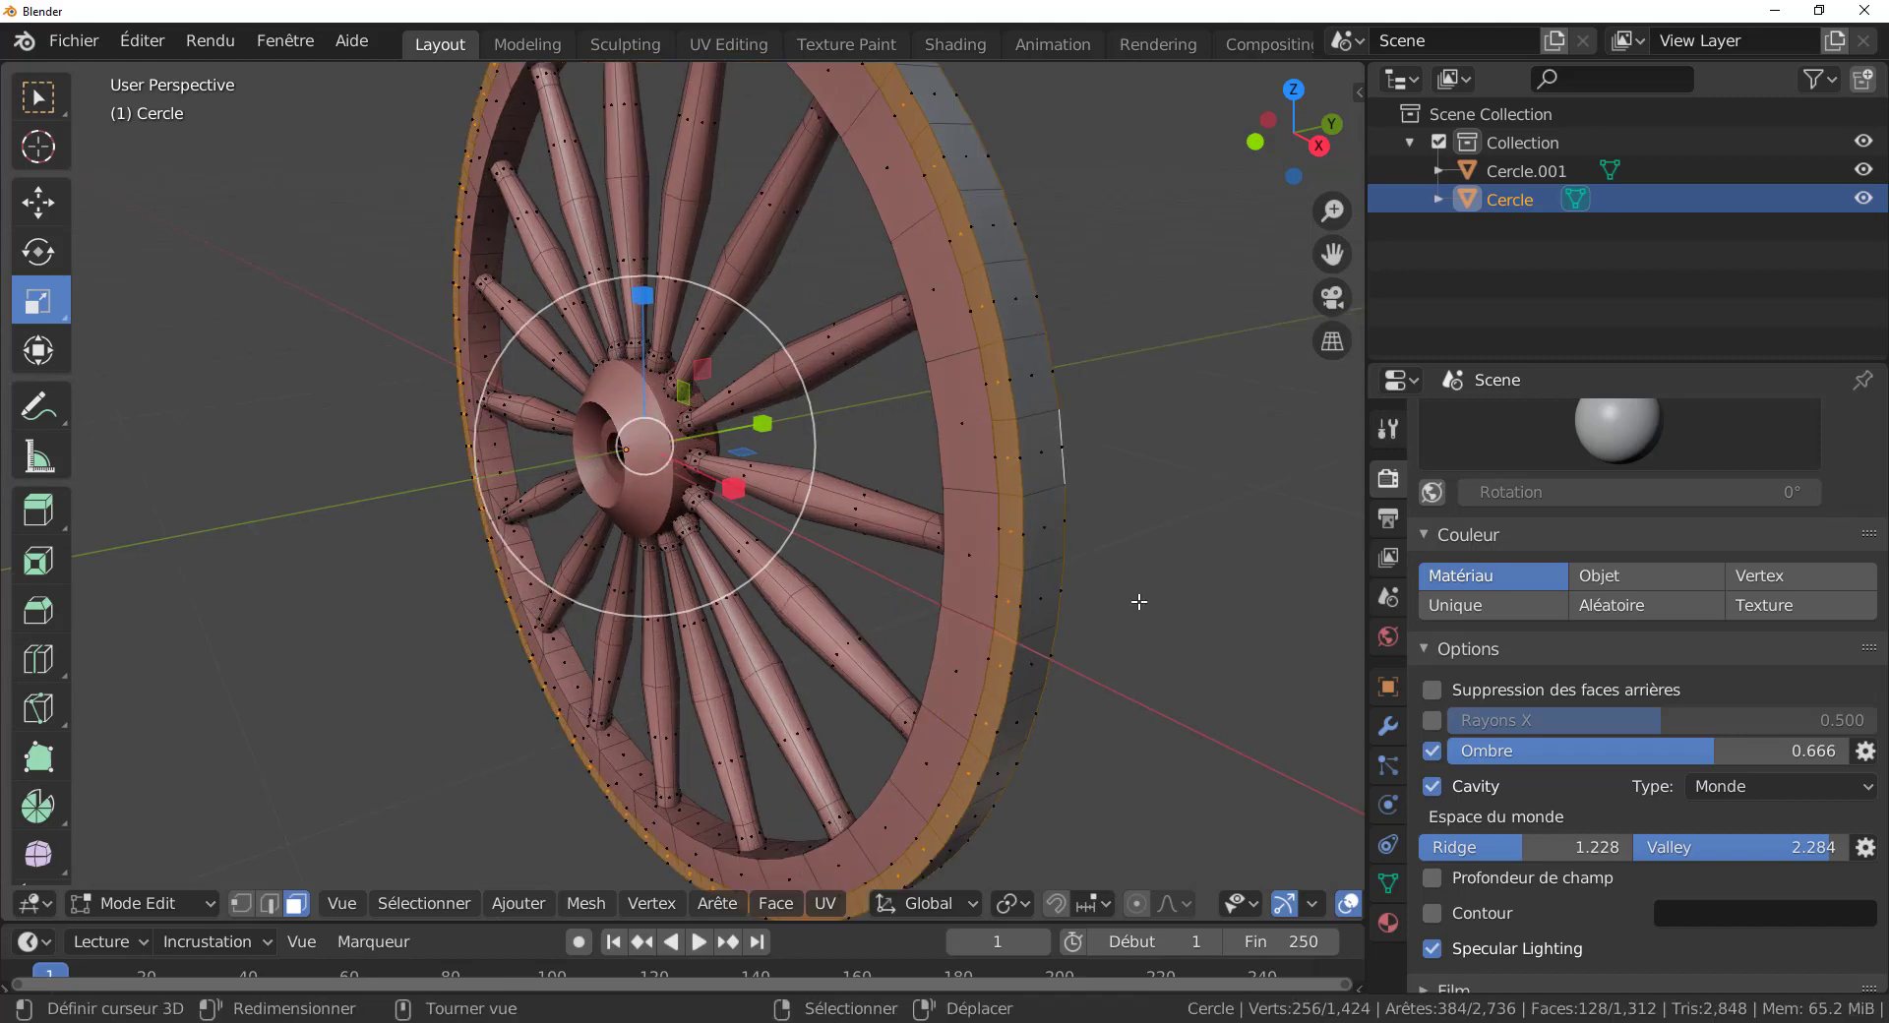
# Add the band's outer face loop to the selected side loops and scale all three to 0.709 along global Y.
pyautogui.keyDown('alt'); pyautogui.keyDown('shift'); pyautogui.click(1058, 493); pyautogui.keyUp('shift'); pyautogui.keyUp('alt')
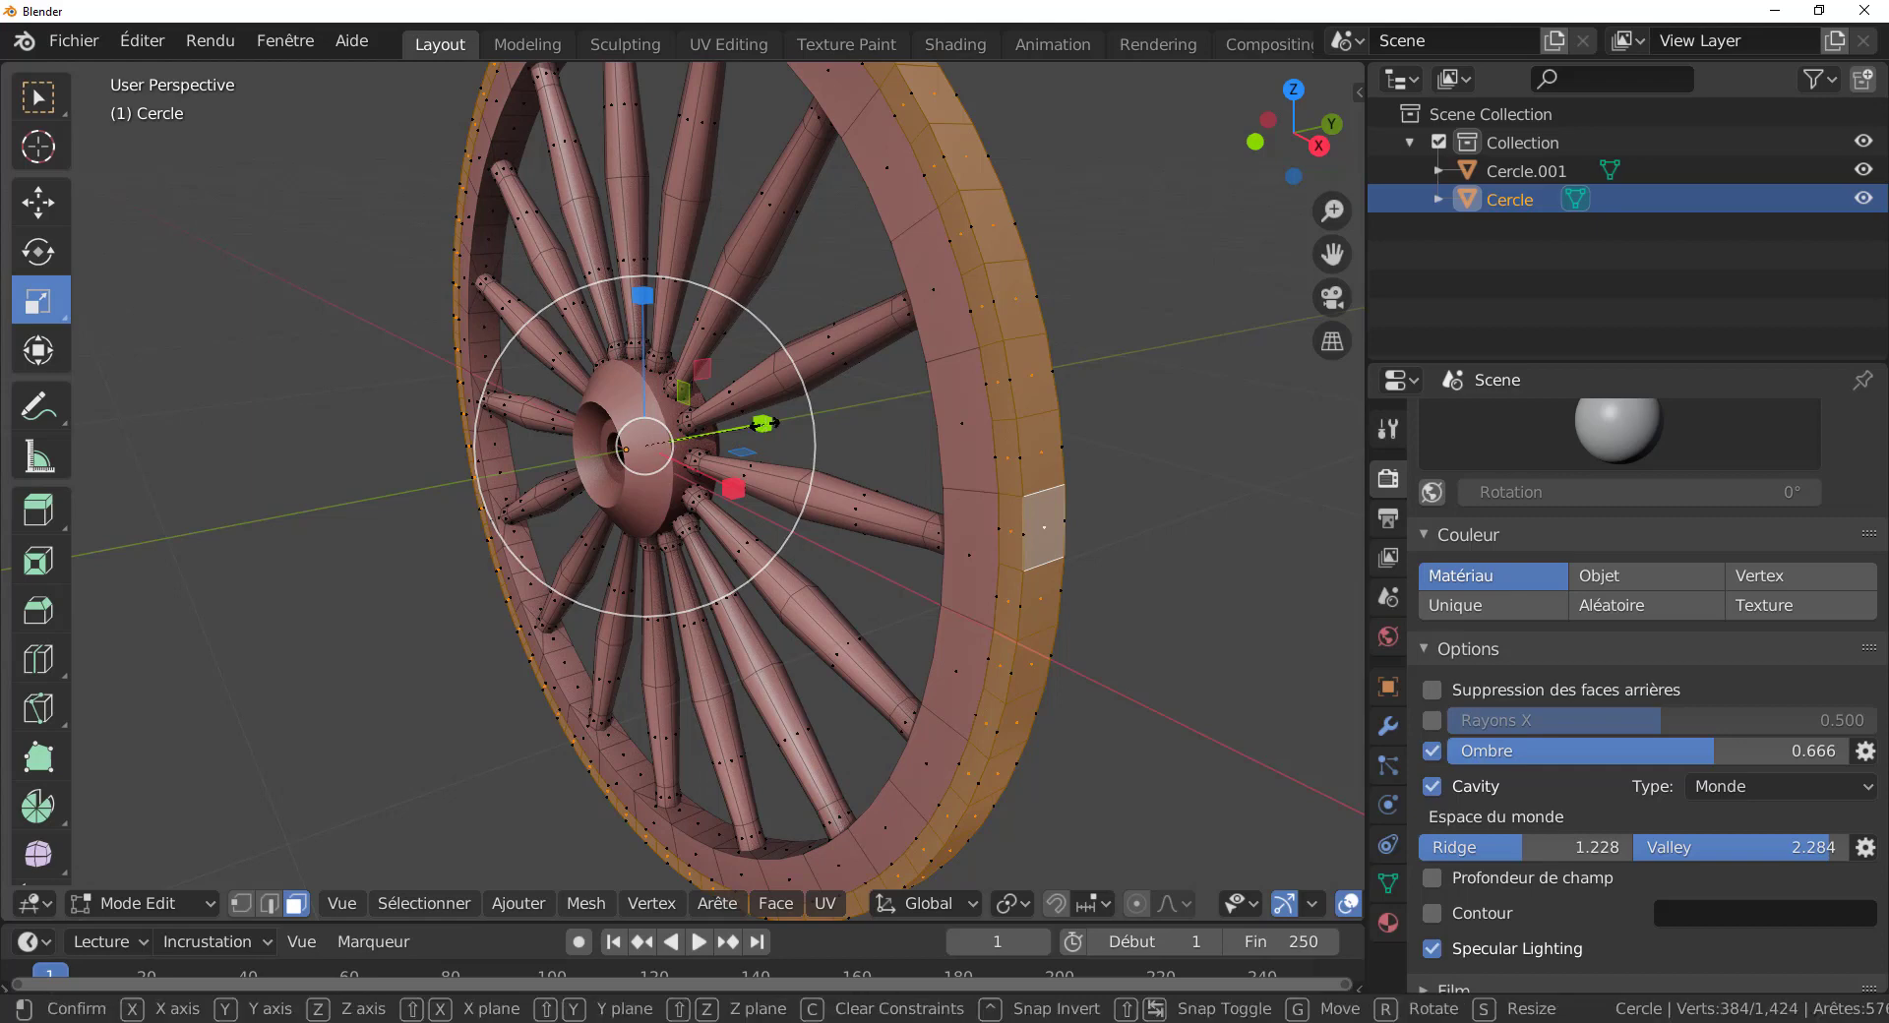
pyautogui.press('s')
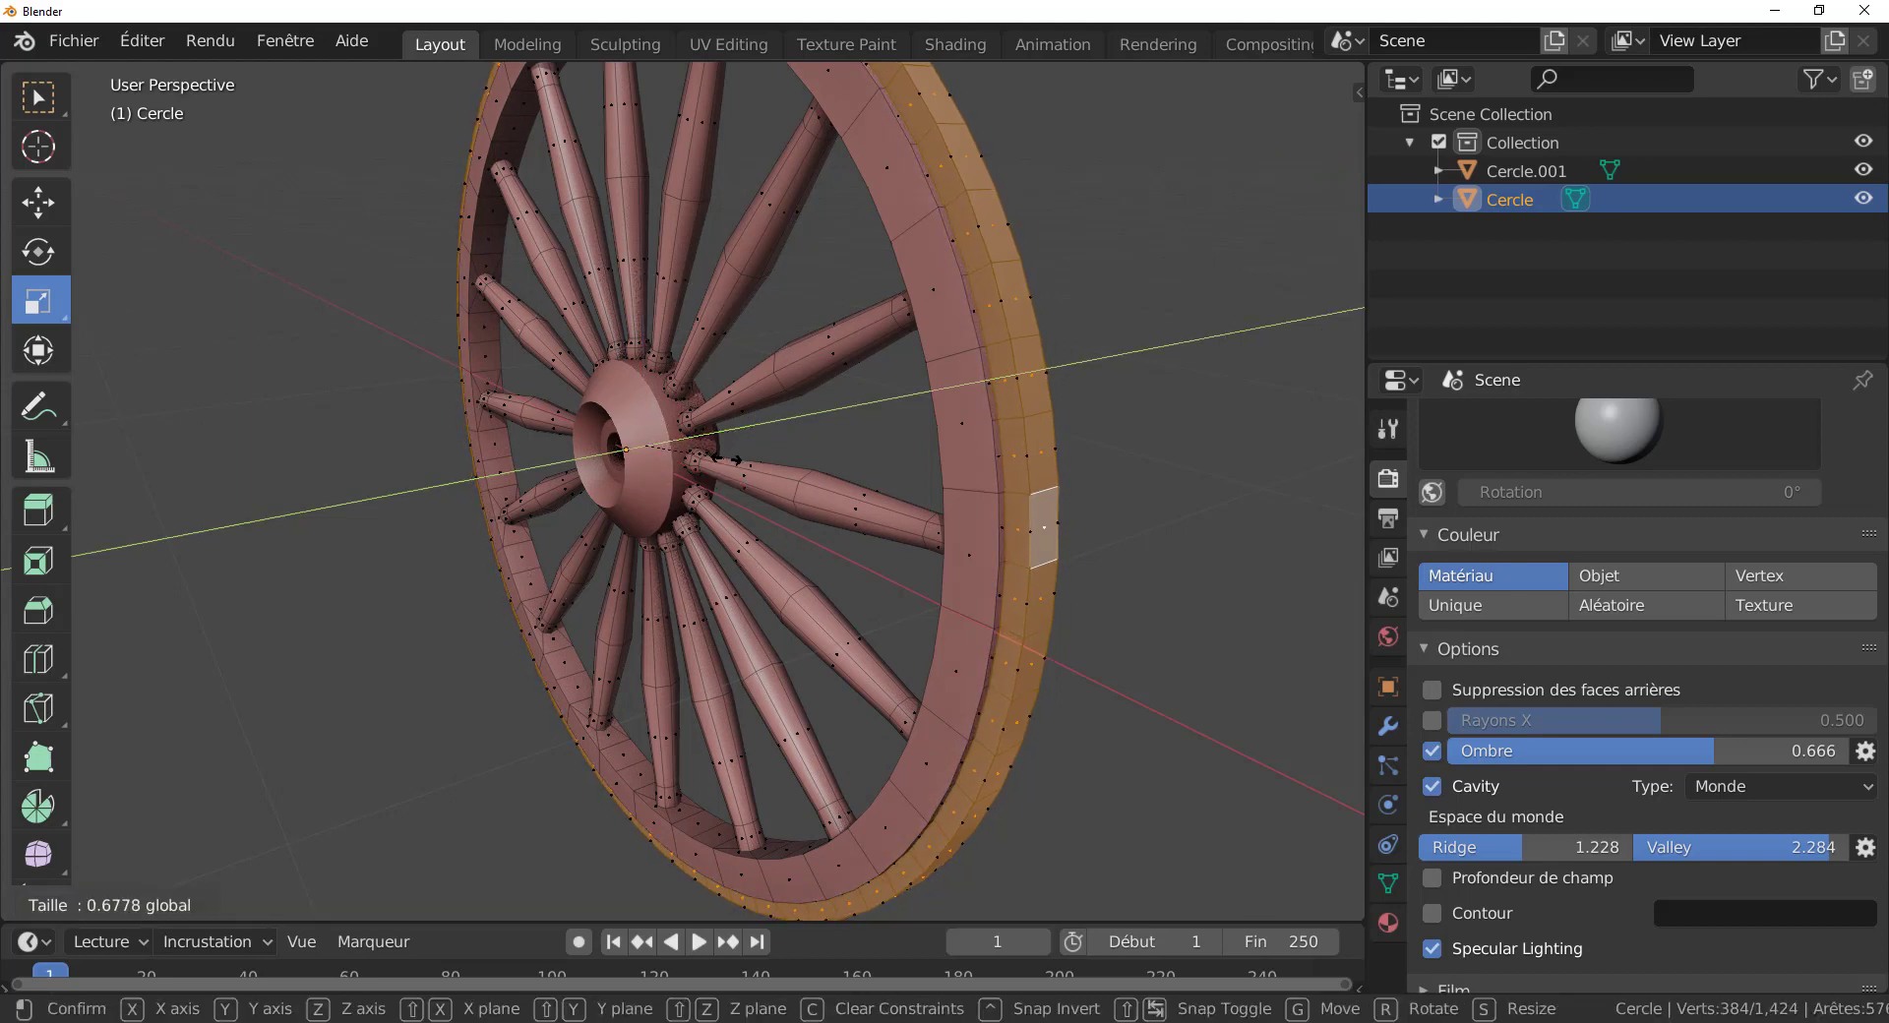
pyautogui.click(729, 458)
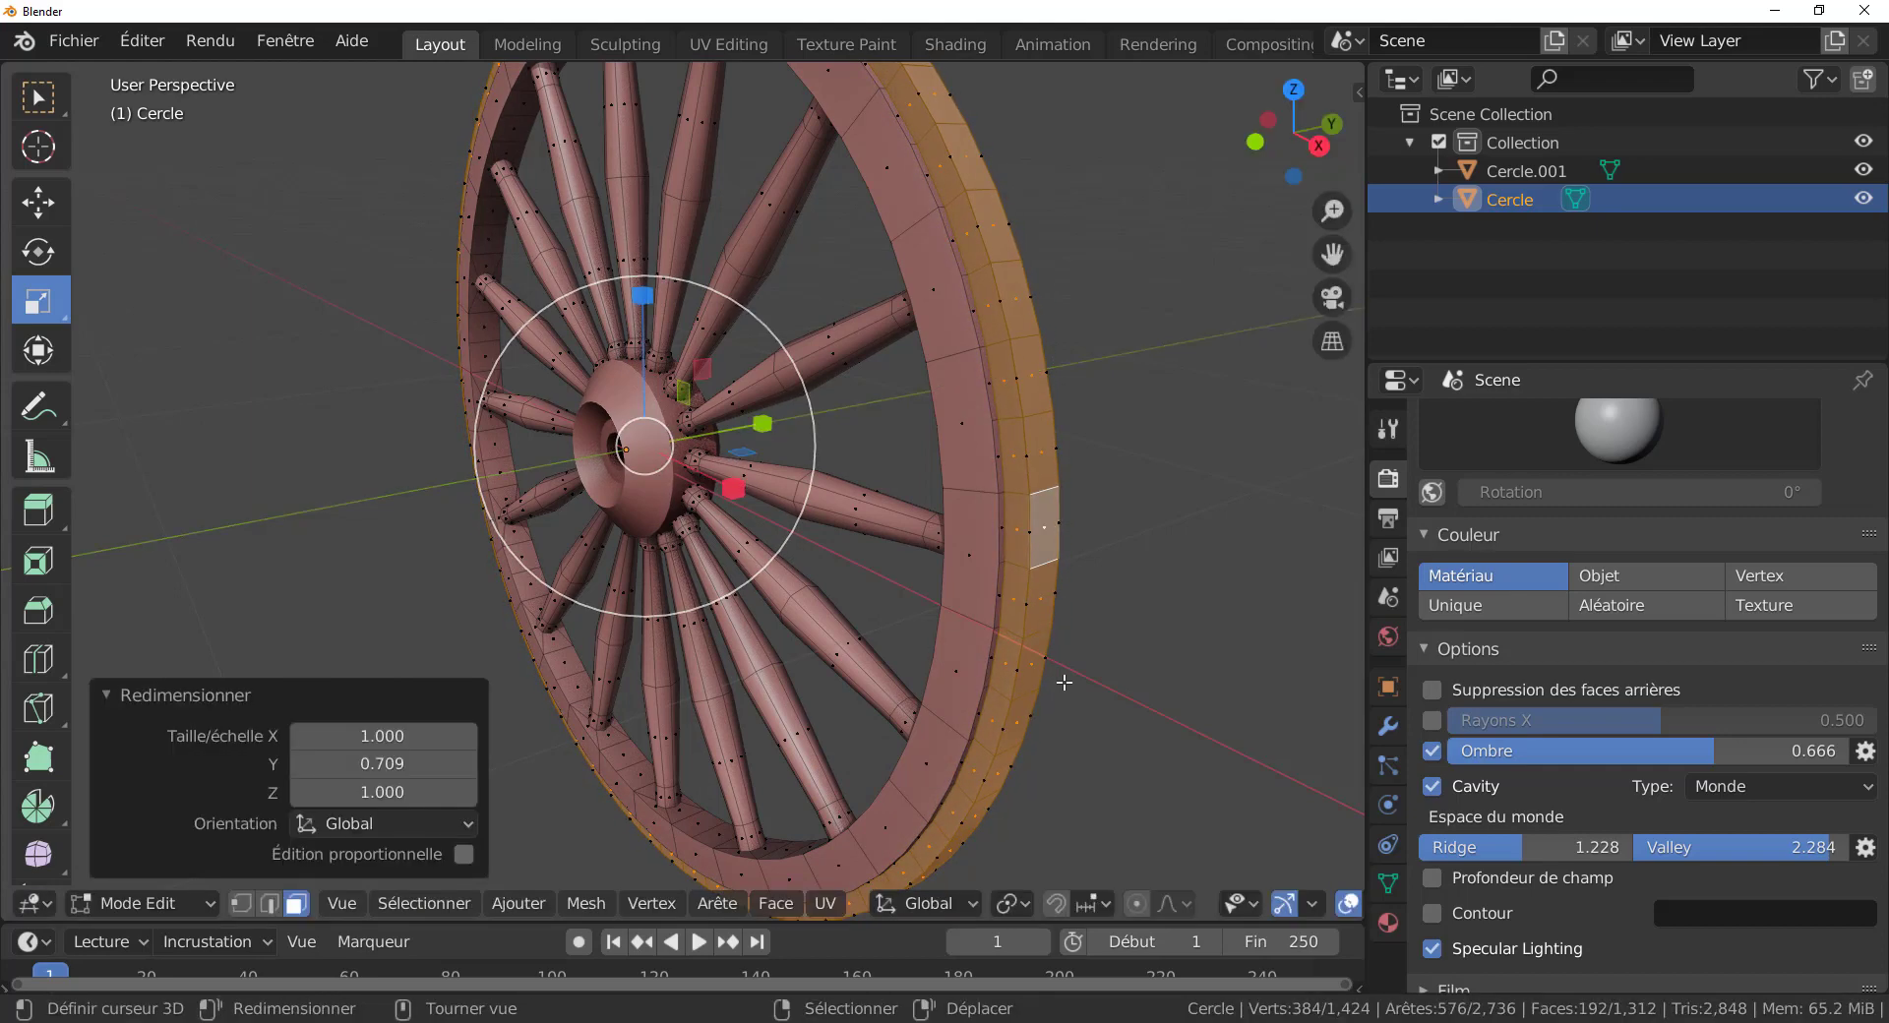
# Reduce the selection to only the outer band's outward-facing middle face loop.
pyautogui.keyDown('alt'); pyautogui.click(1045, 627); pyautogui.keyUp('alt')
pyautogui.moveTo(1045, 631); pyautogui.dragTo(1086, 682, button='middle')
# Try scaling the band's middle face loop uniformly to 0.985, and undo the scaling.
pyautogui.press('s')
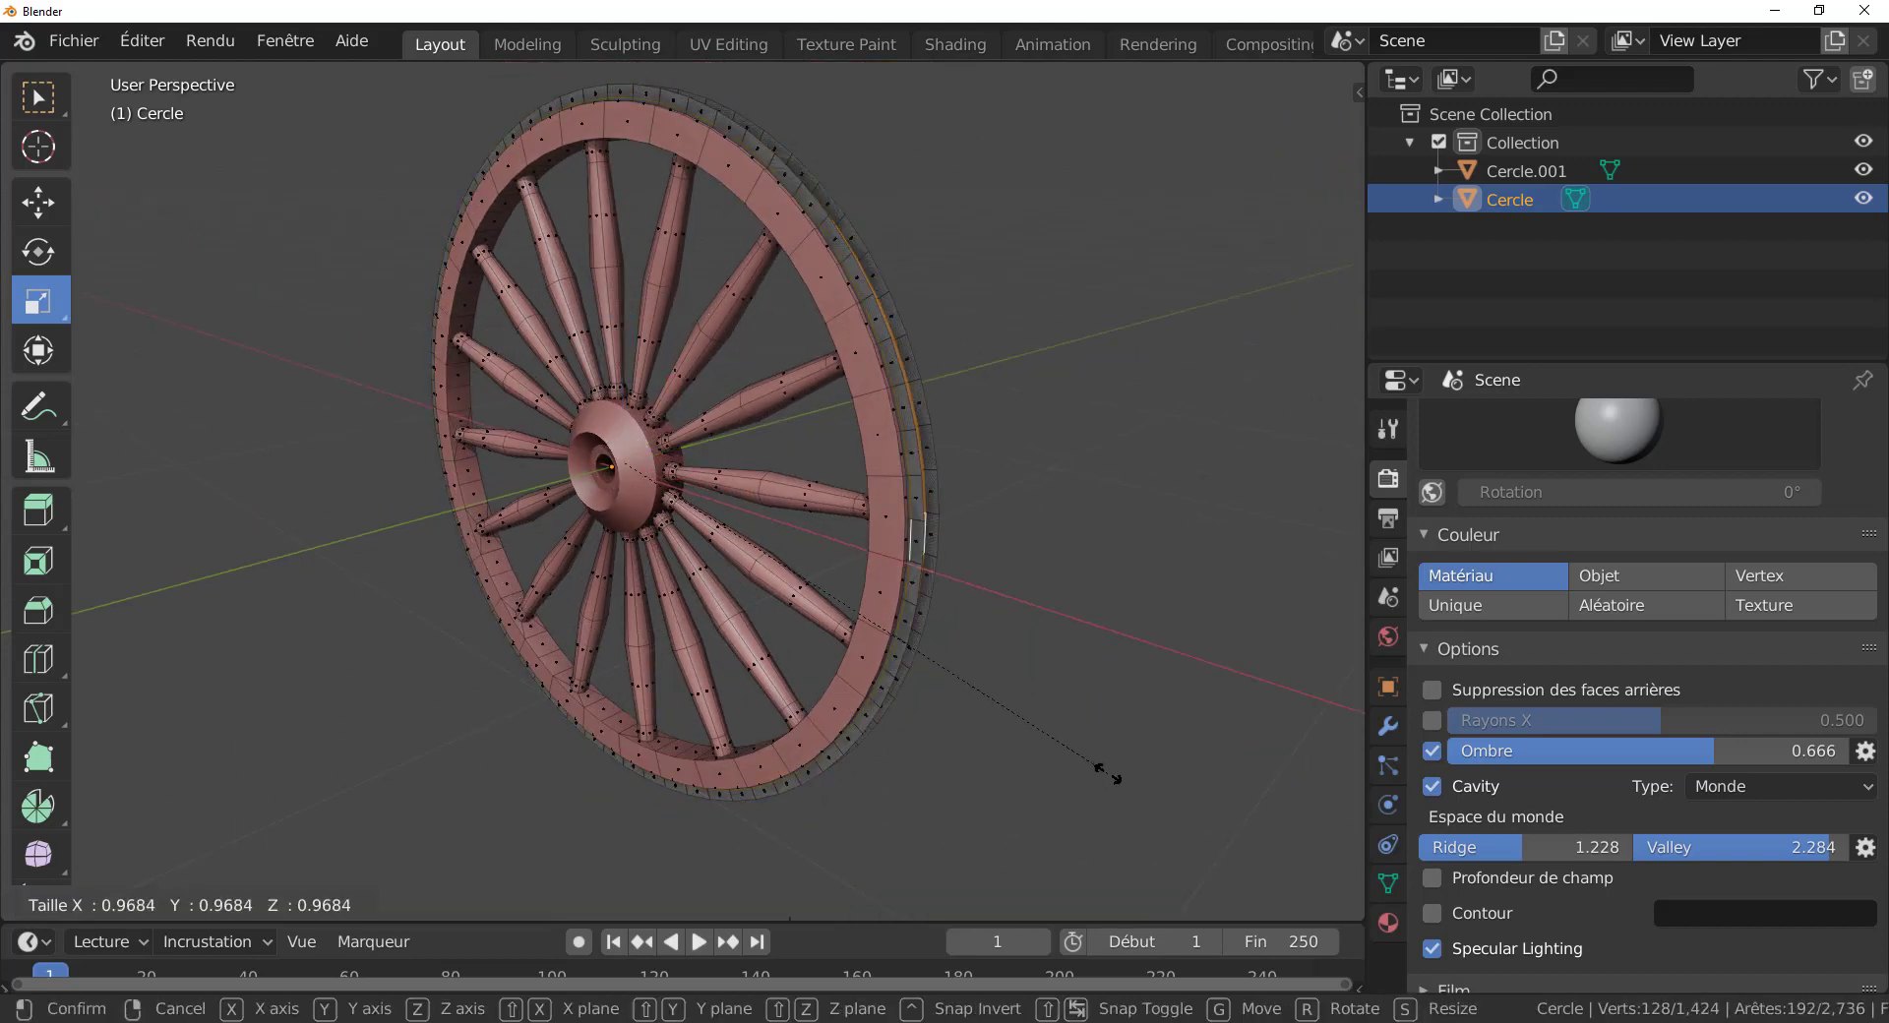
pyautogui.click(1110, 776)
pyautogui.scroll(2, 1122, 768)
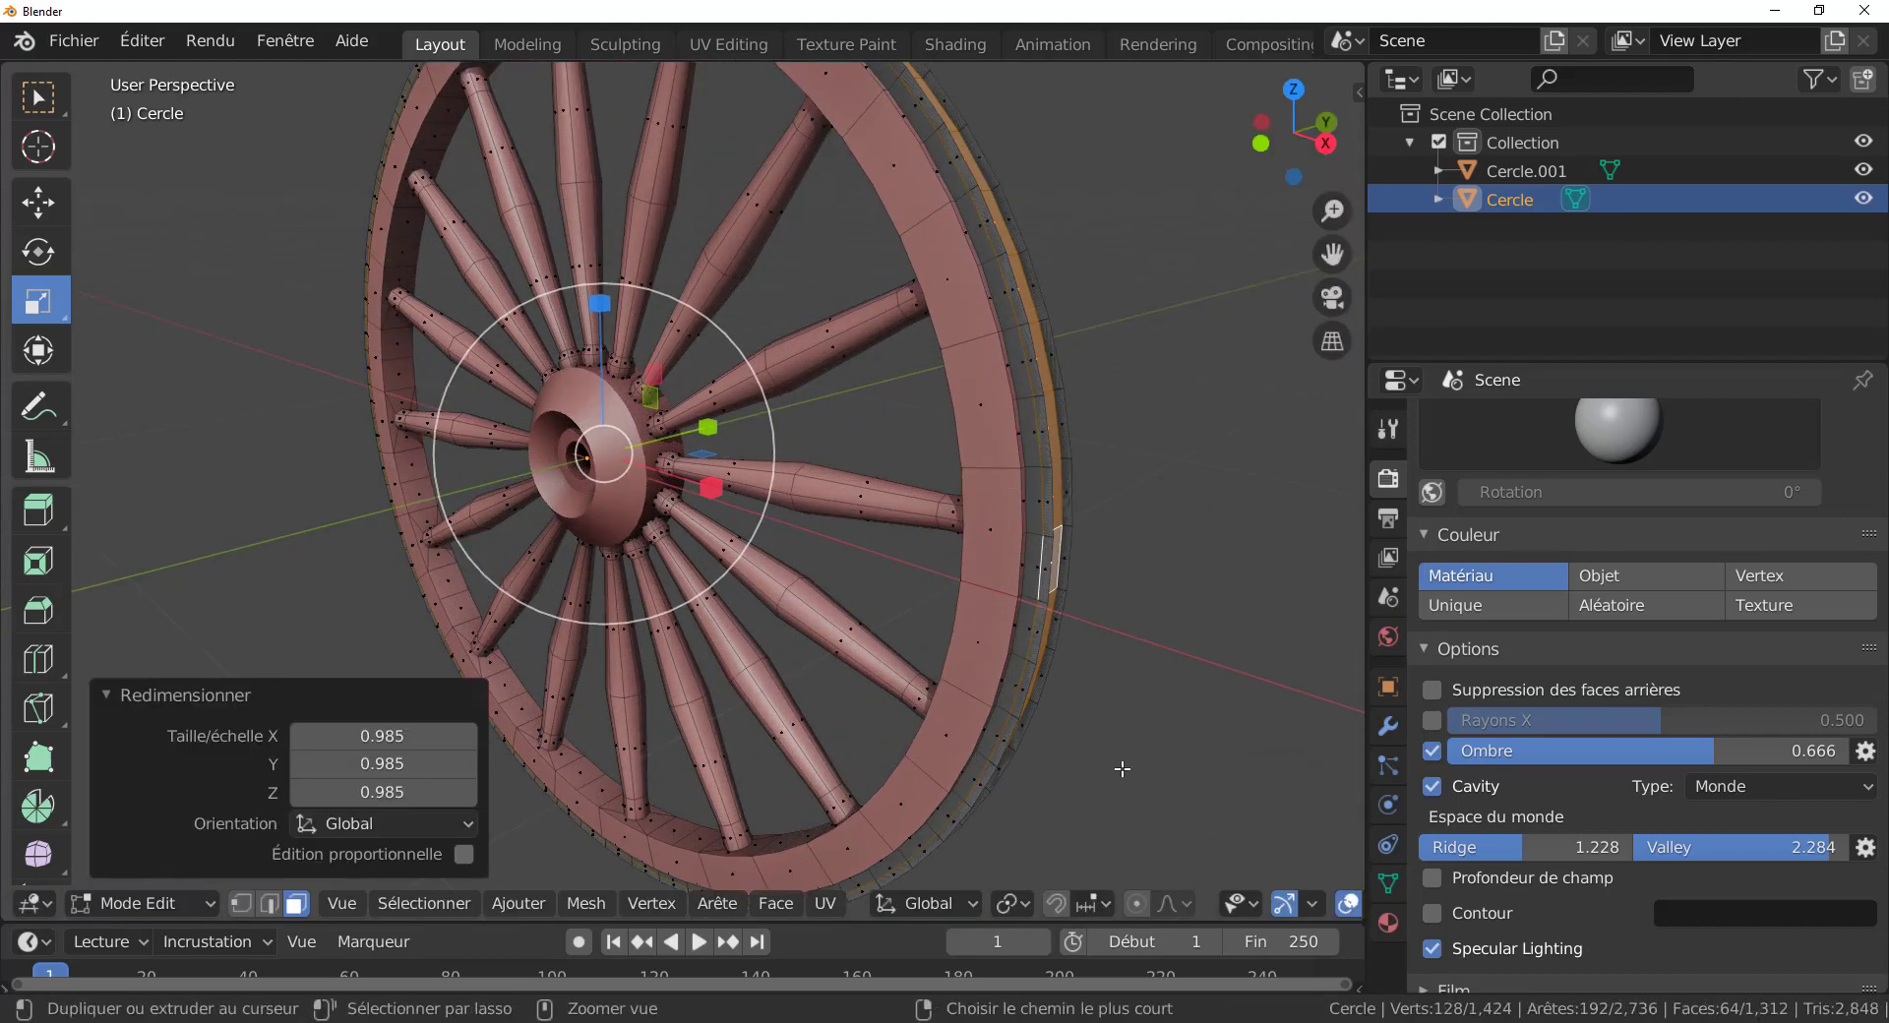
pyautogui.hotkey('ctrl', 'z')
# Grow the selection to the adjacent band loops, scale it uniformly to about 0.993, leave Edit Mode and deselect the wheel.
pyautogui.keyDown('shift'); pyautogui.moveTo(1122, 768); pyautogui.dragTo(929, 709, button='middle'); pyautogui.keyUp('shift')
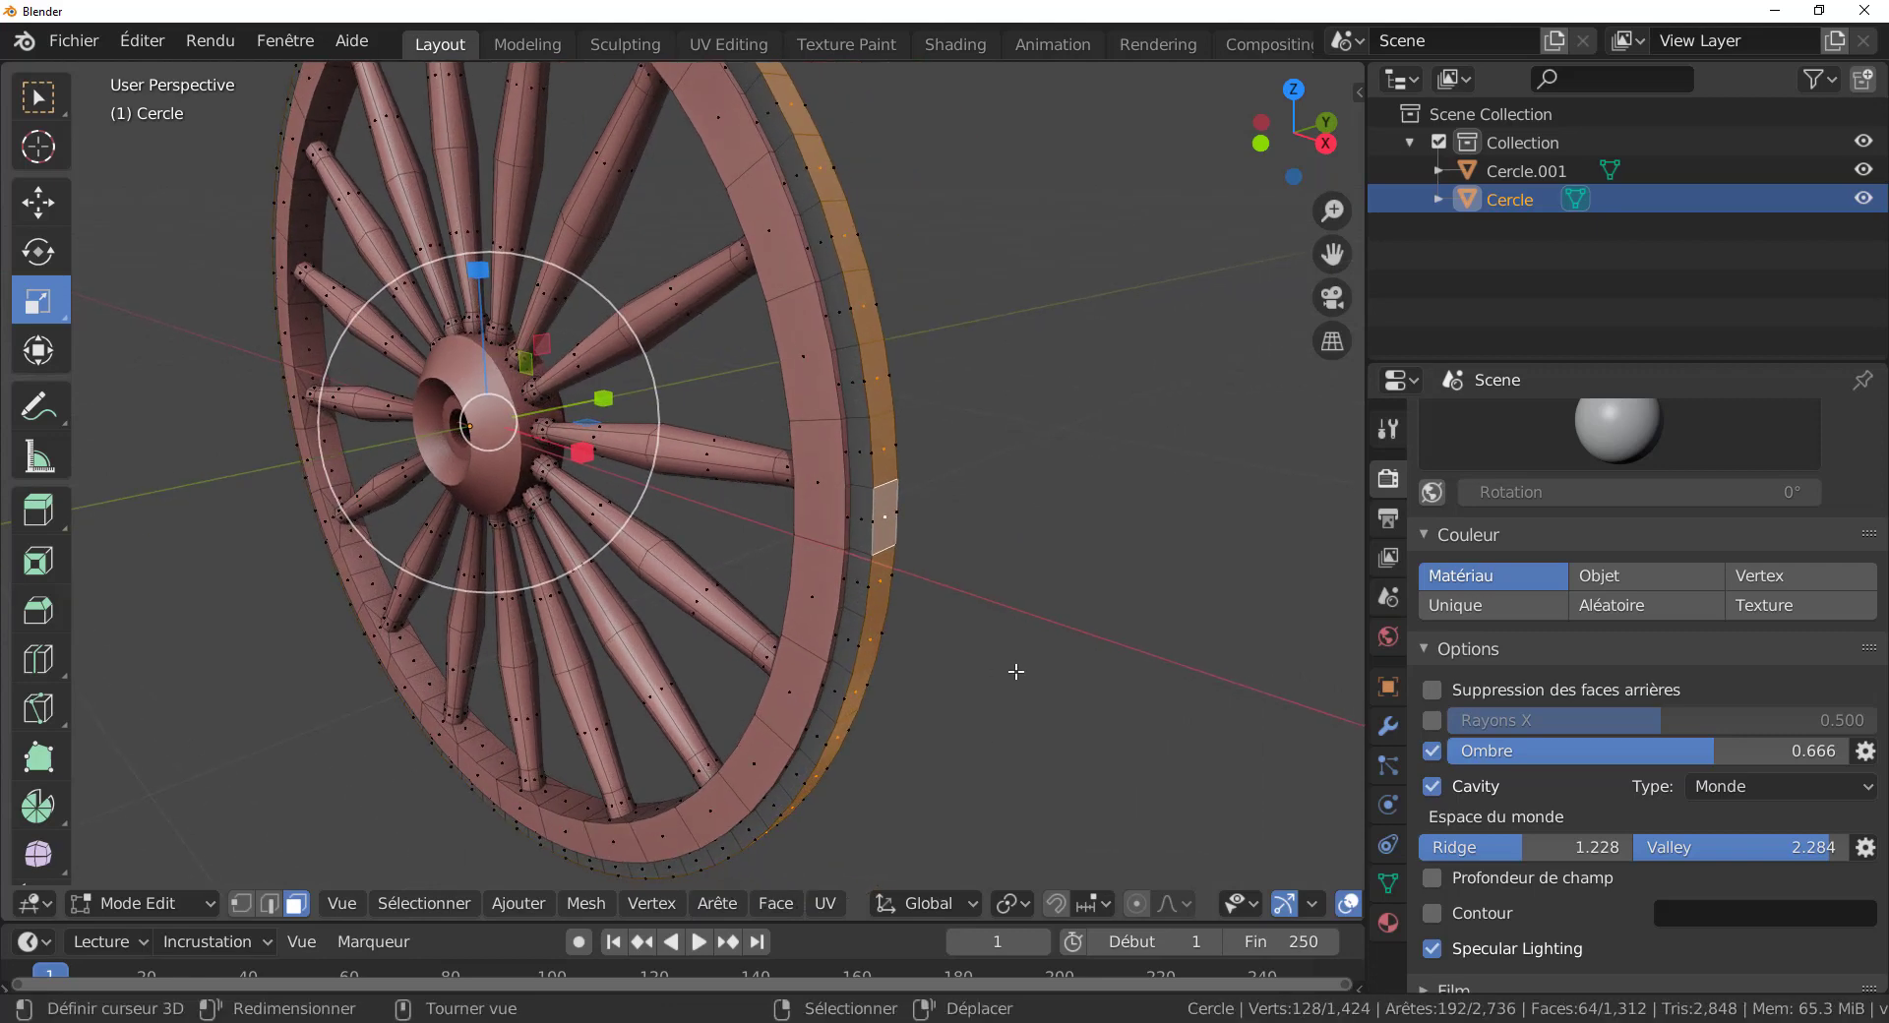
pyautogui.press('ctrl+KP_Add')
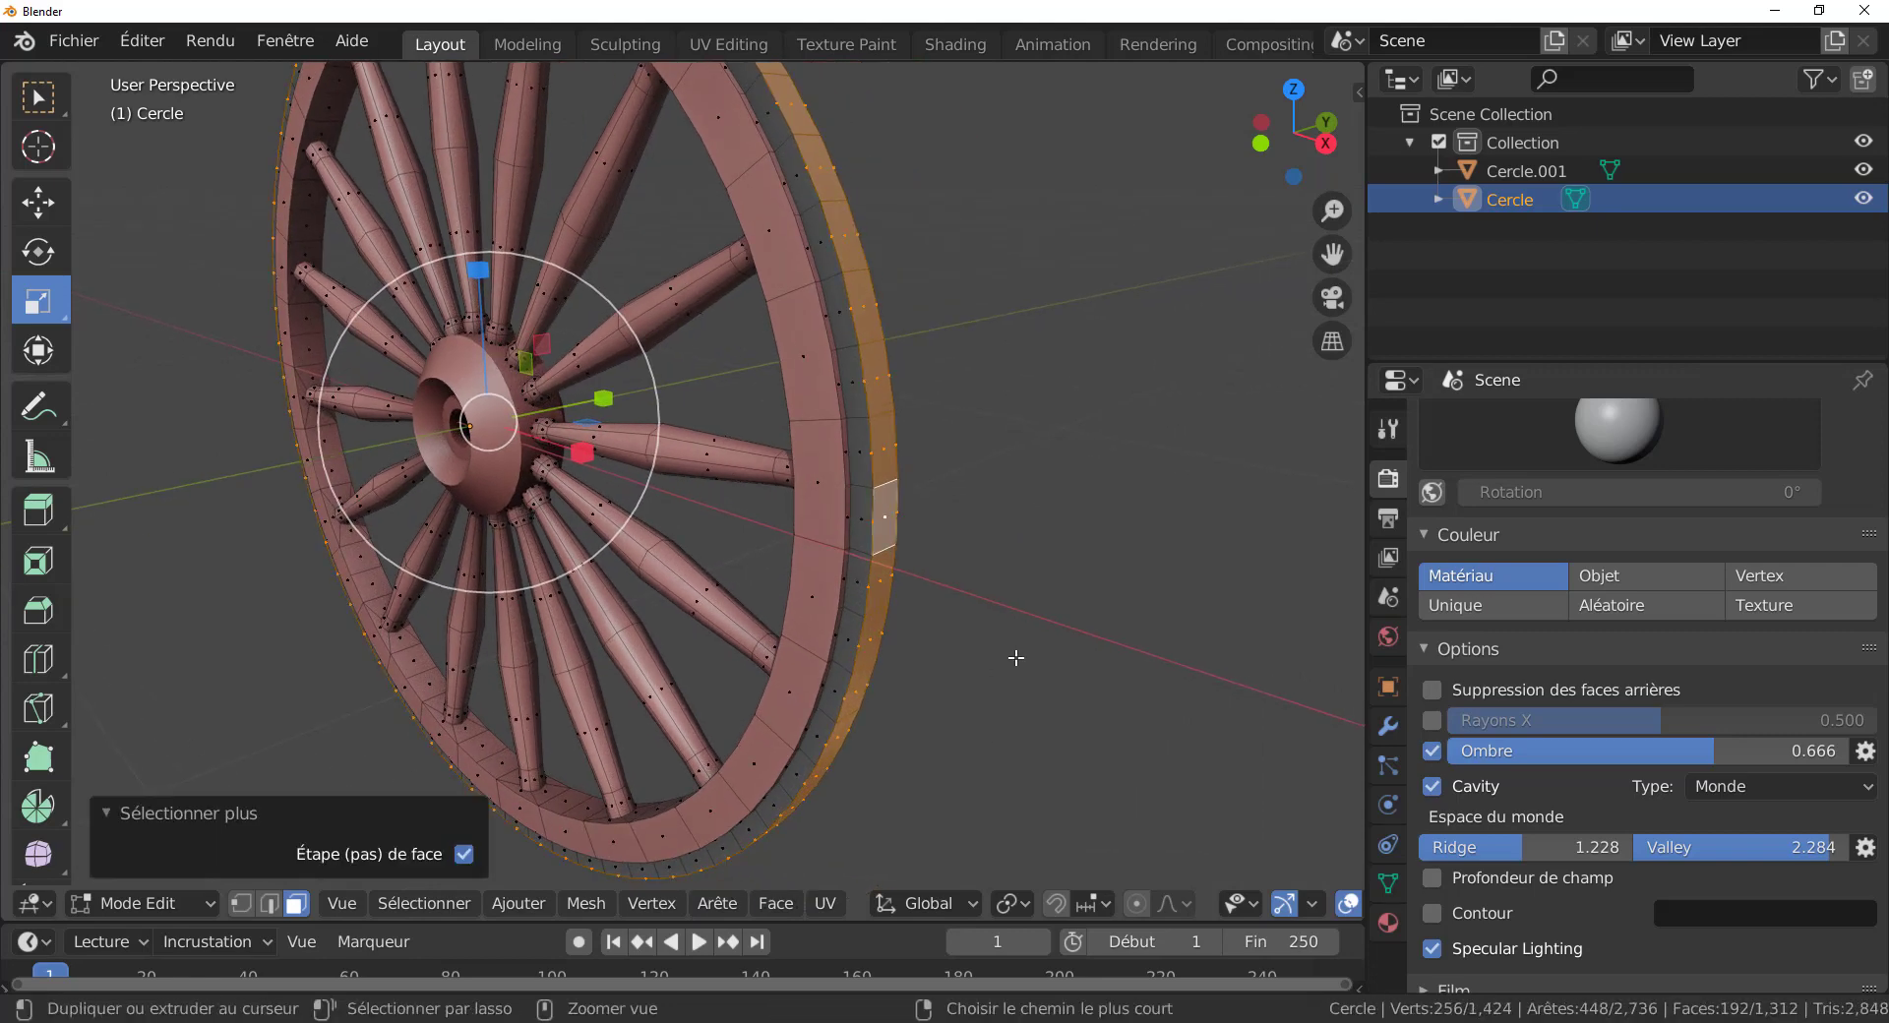
pyautogui.press('s')
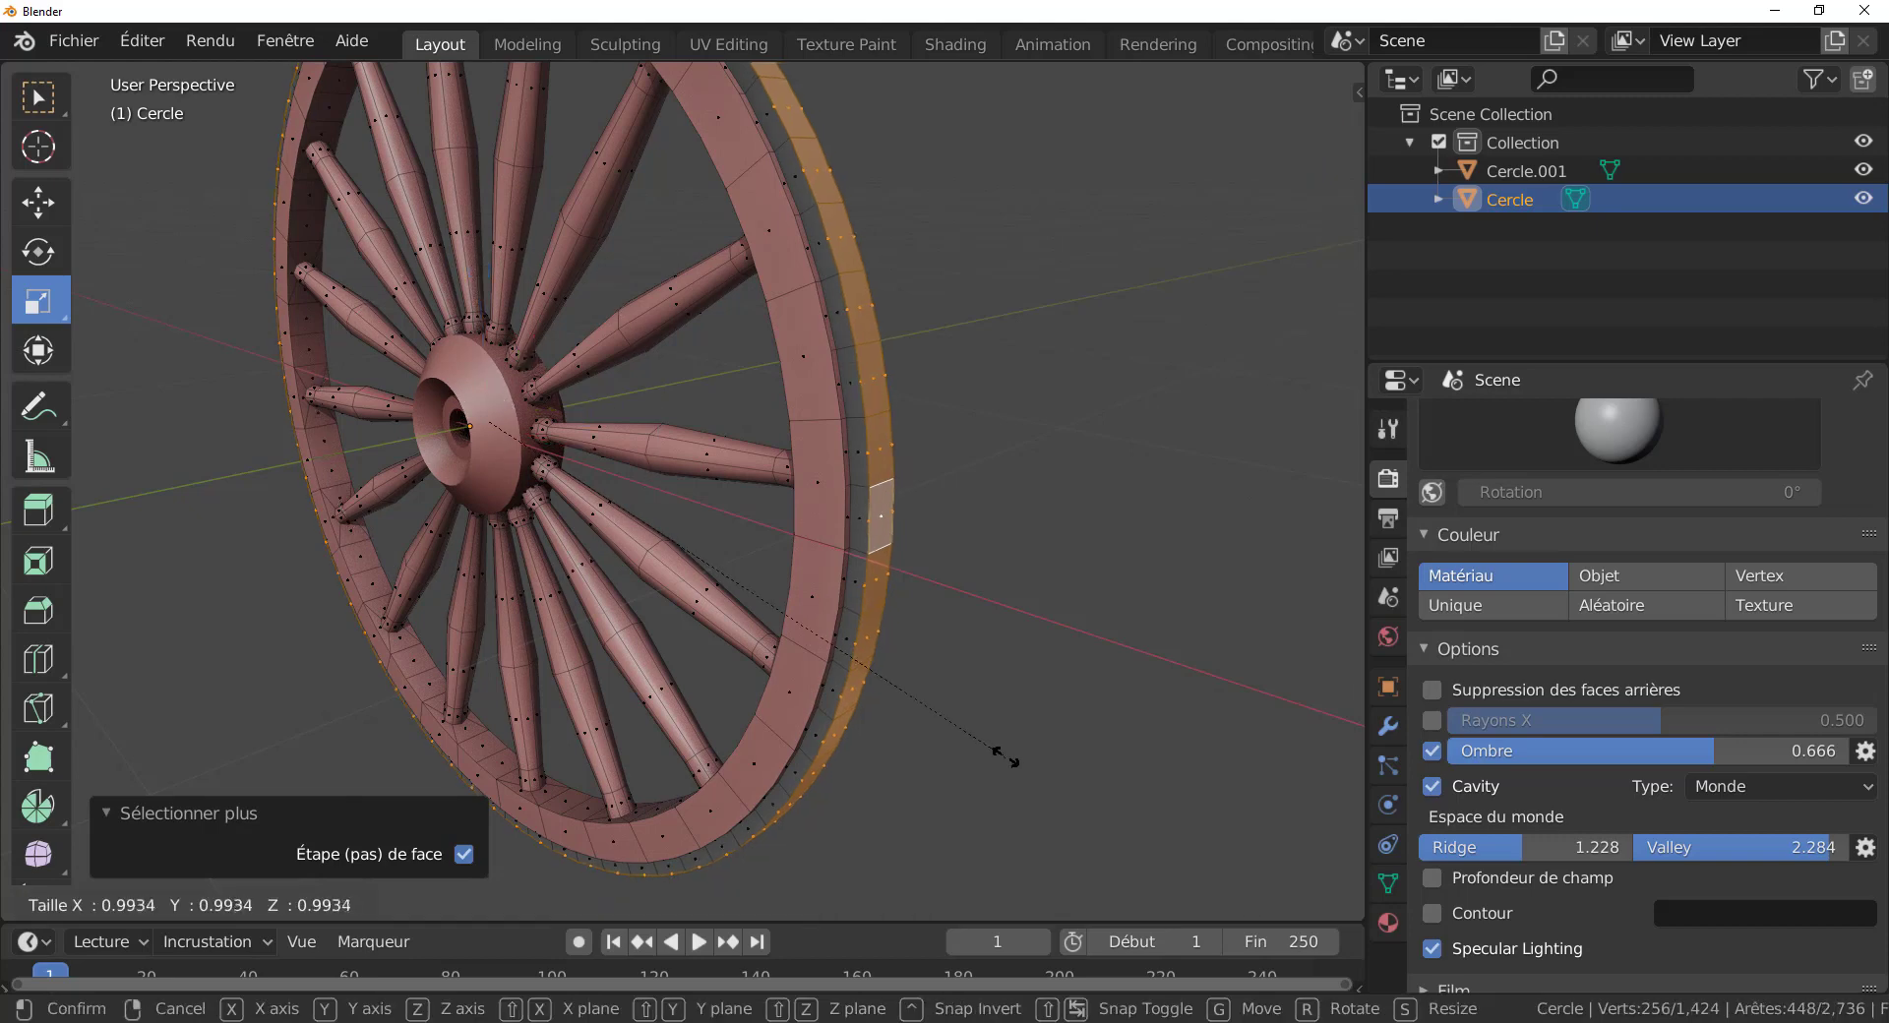
pyautogui.click(1002, 753)
pyautogui.press('Tab')
pyautogui.scroll(5, 1000, 751)
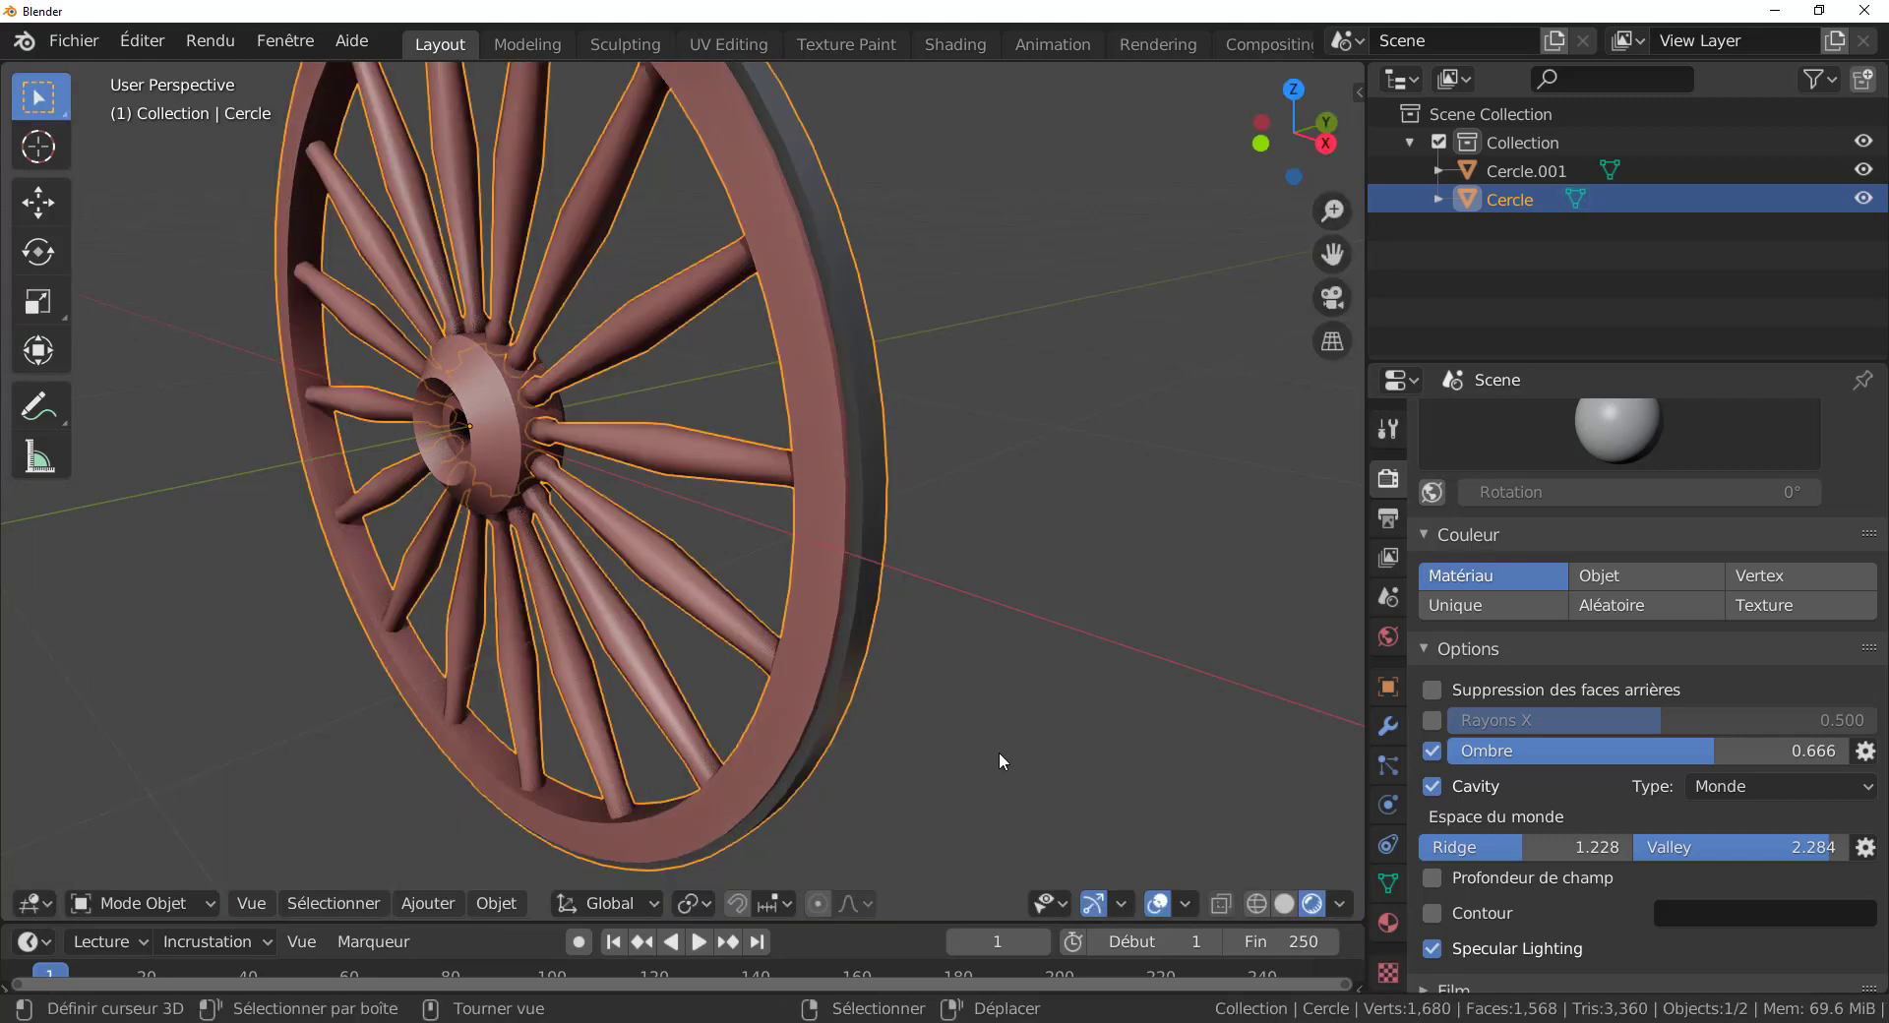
pyautogui.scroll(-5, 991, 693)
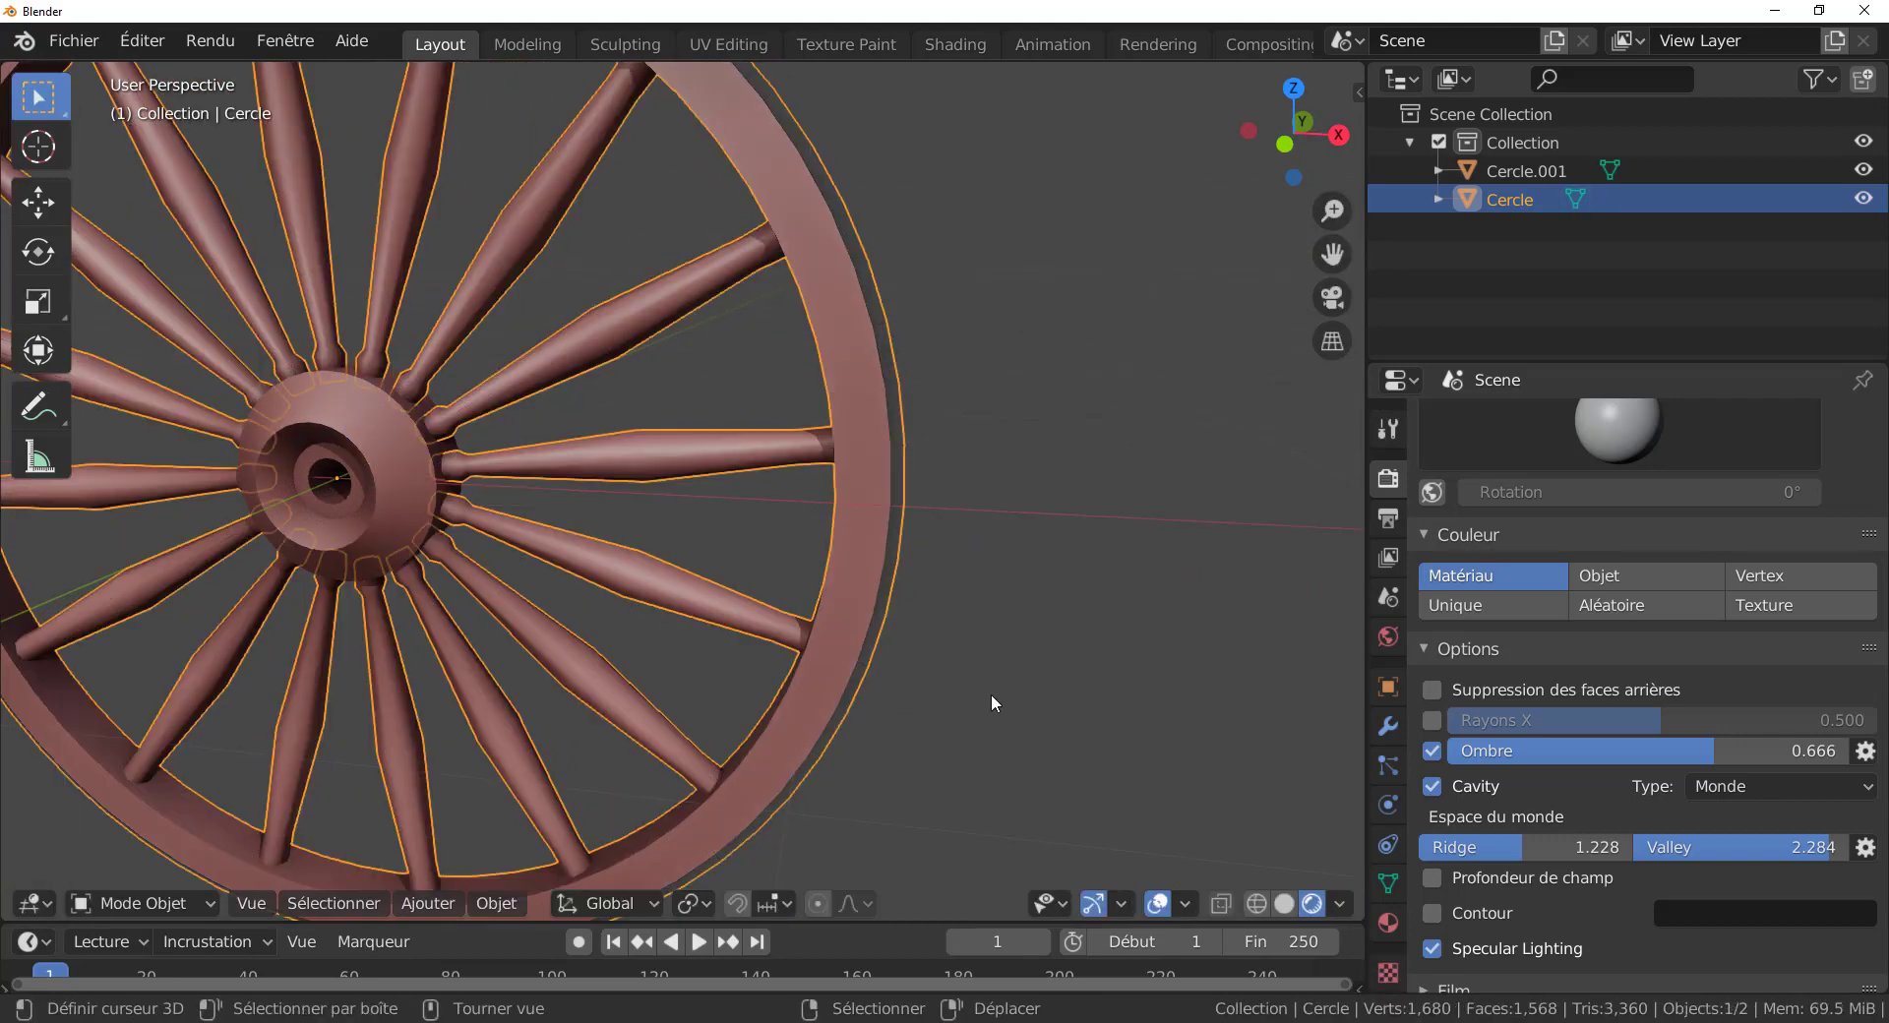
pyautogui.moveTo(976, 693)
pyautogui.mouseDown(button='middle')
pyautogui.moveTo(839, 692)
pyautogui.moveTo(970, 705)
pyautogui.moveTo(1077, 665)
pyautogui.moveTo(879, 682)
pyautogui.moveTo(995, 679)
pyautogui.mouseUp(button='middle')
pyautogui.click(1077, 661)
# Select the hub and show its mesh data properties with the auto-smooth settings.
pyautogui.moveTo(840, 723); pyautogui.dragTo(1108, 722, button='middle')
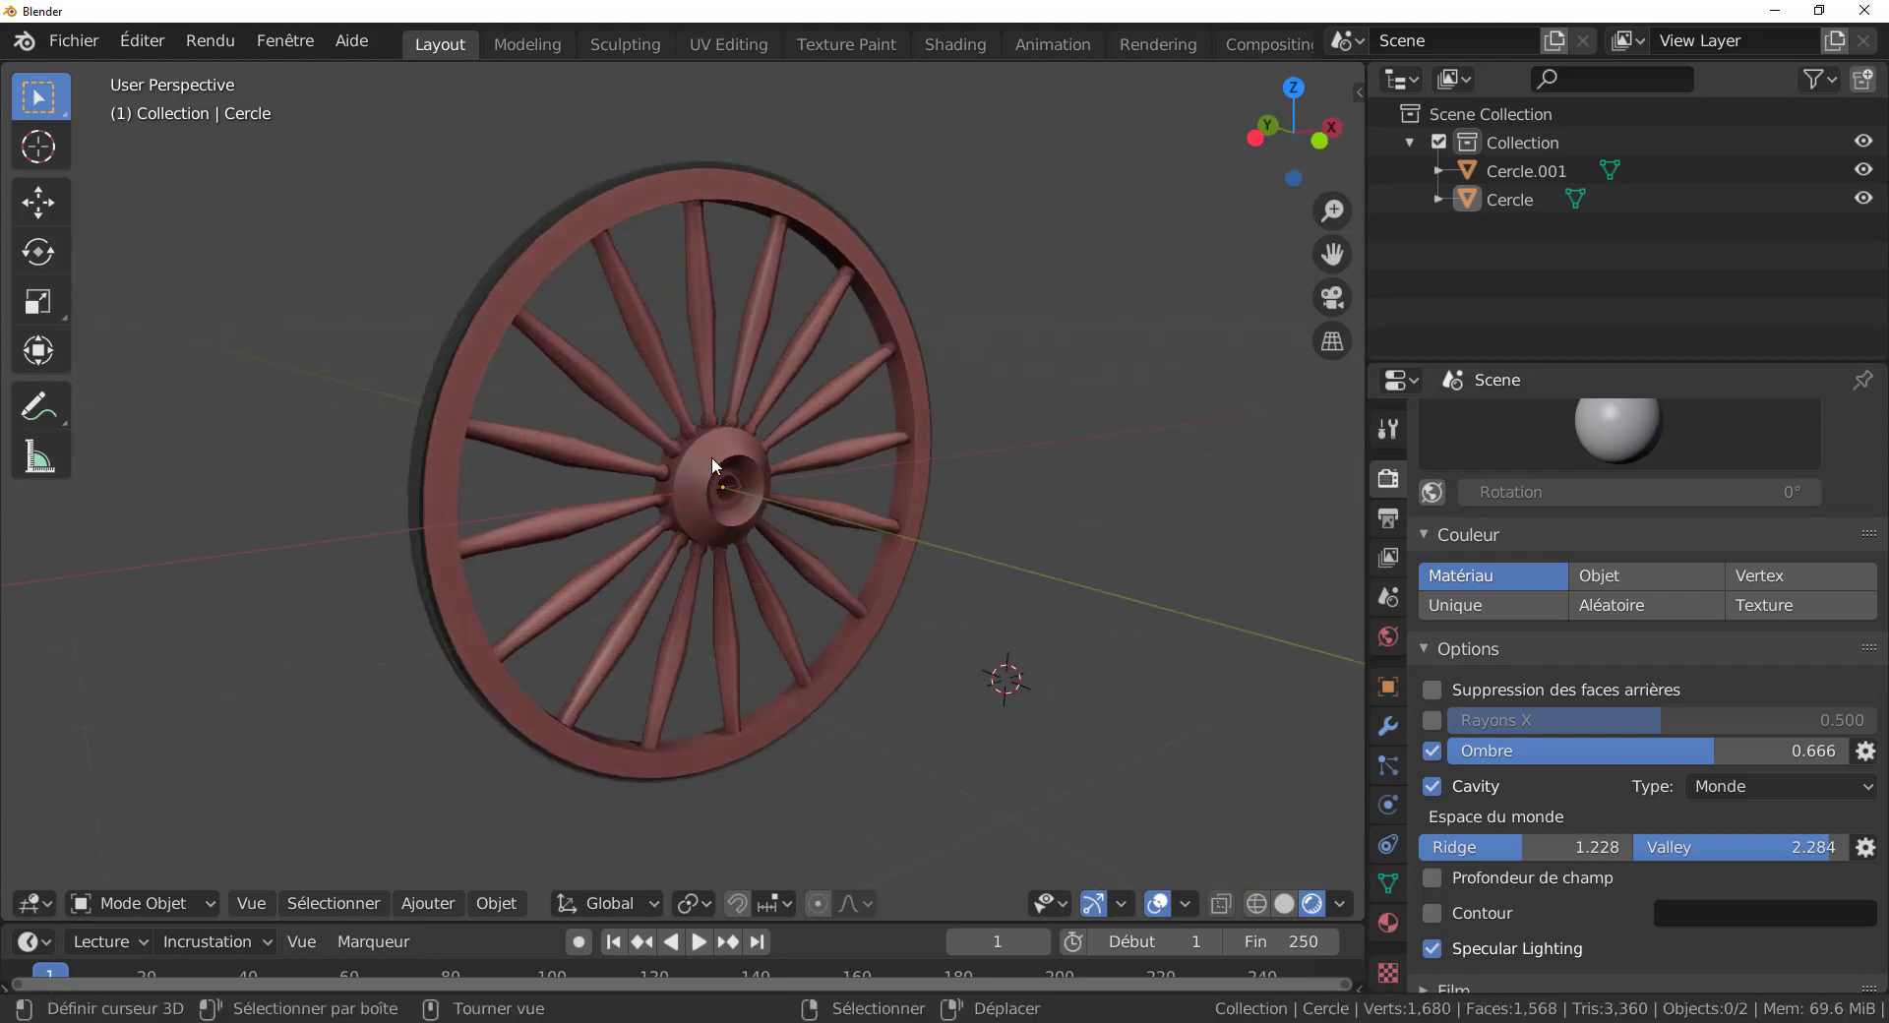
pyautogui.scroll(2, 715, 443)
pyautogui.click(718, 430)
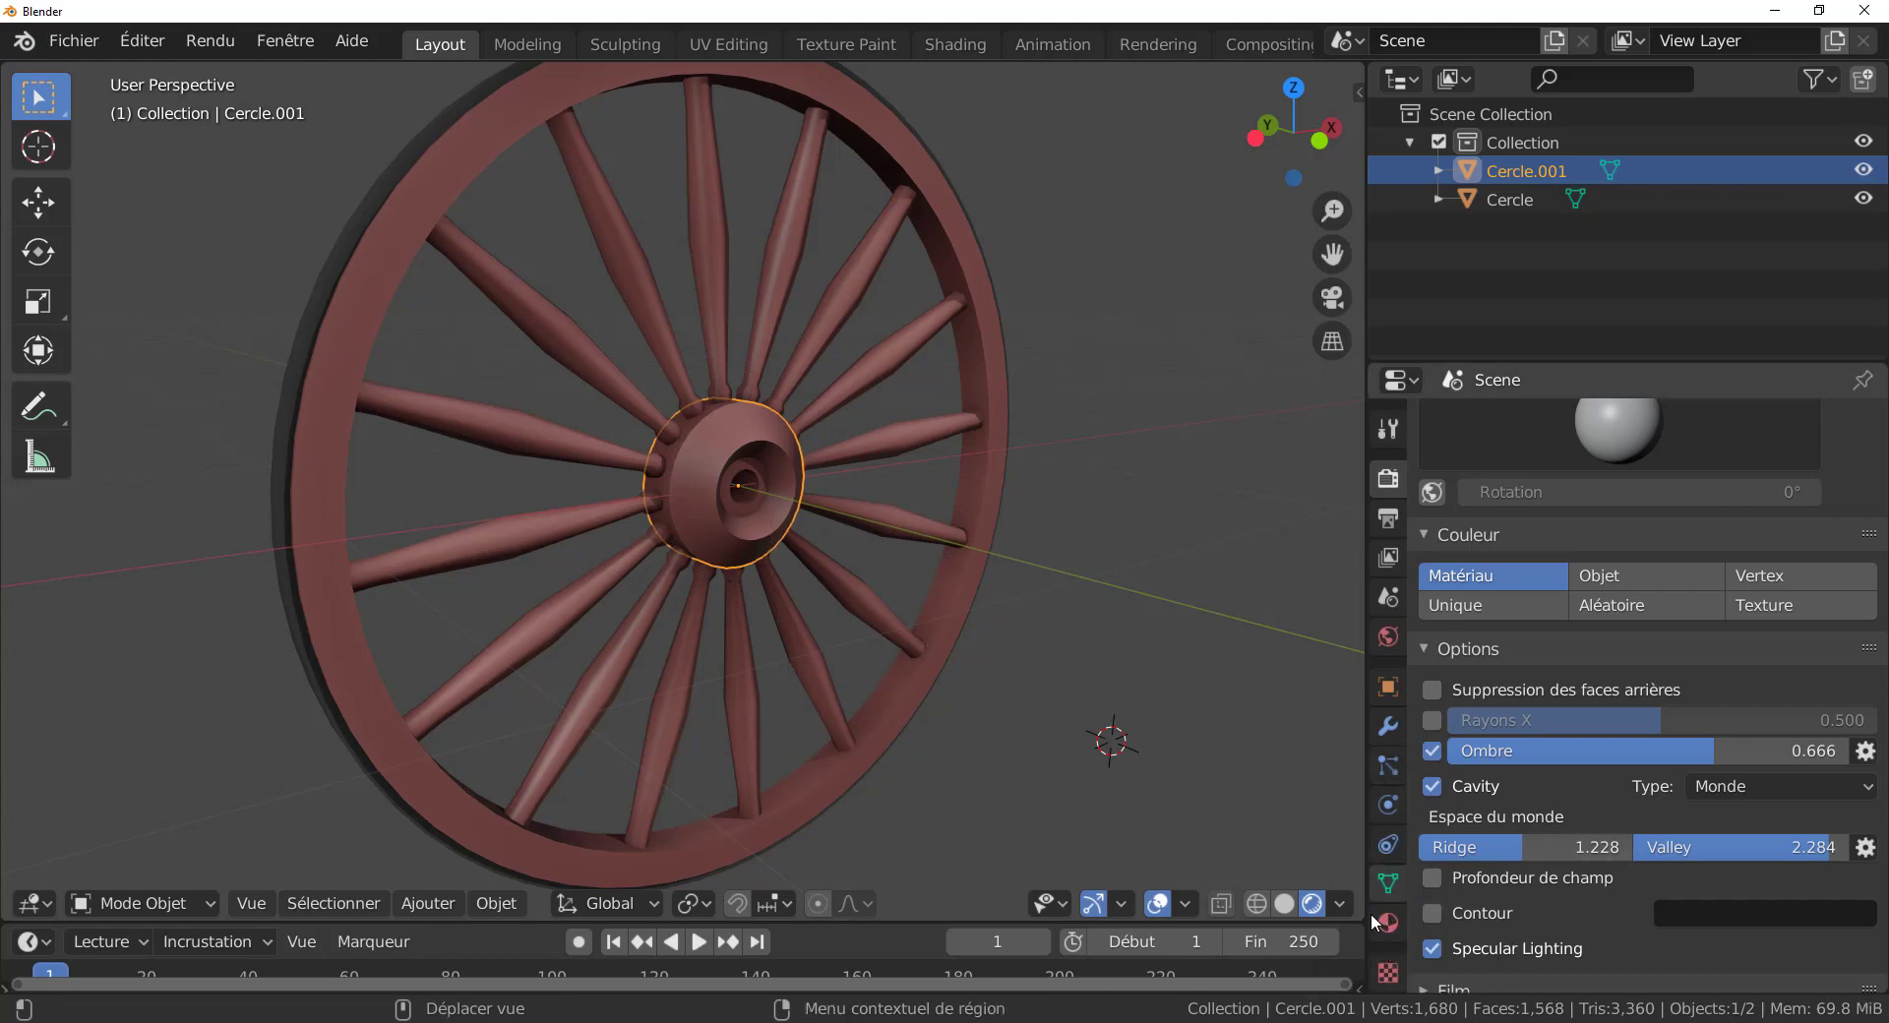
pyautogui.click(1387, 883)
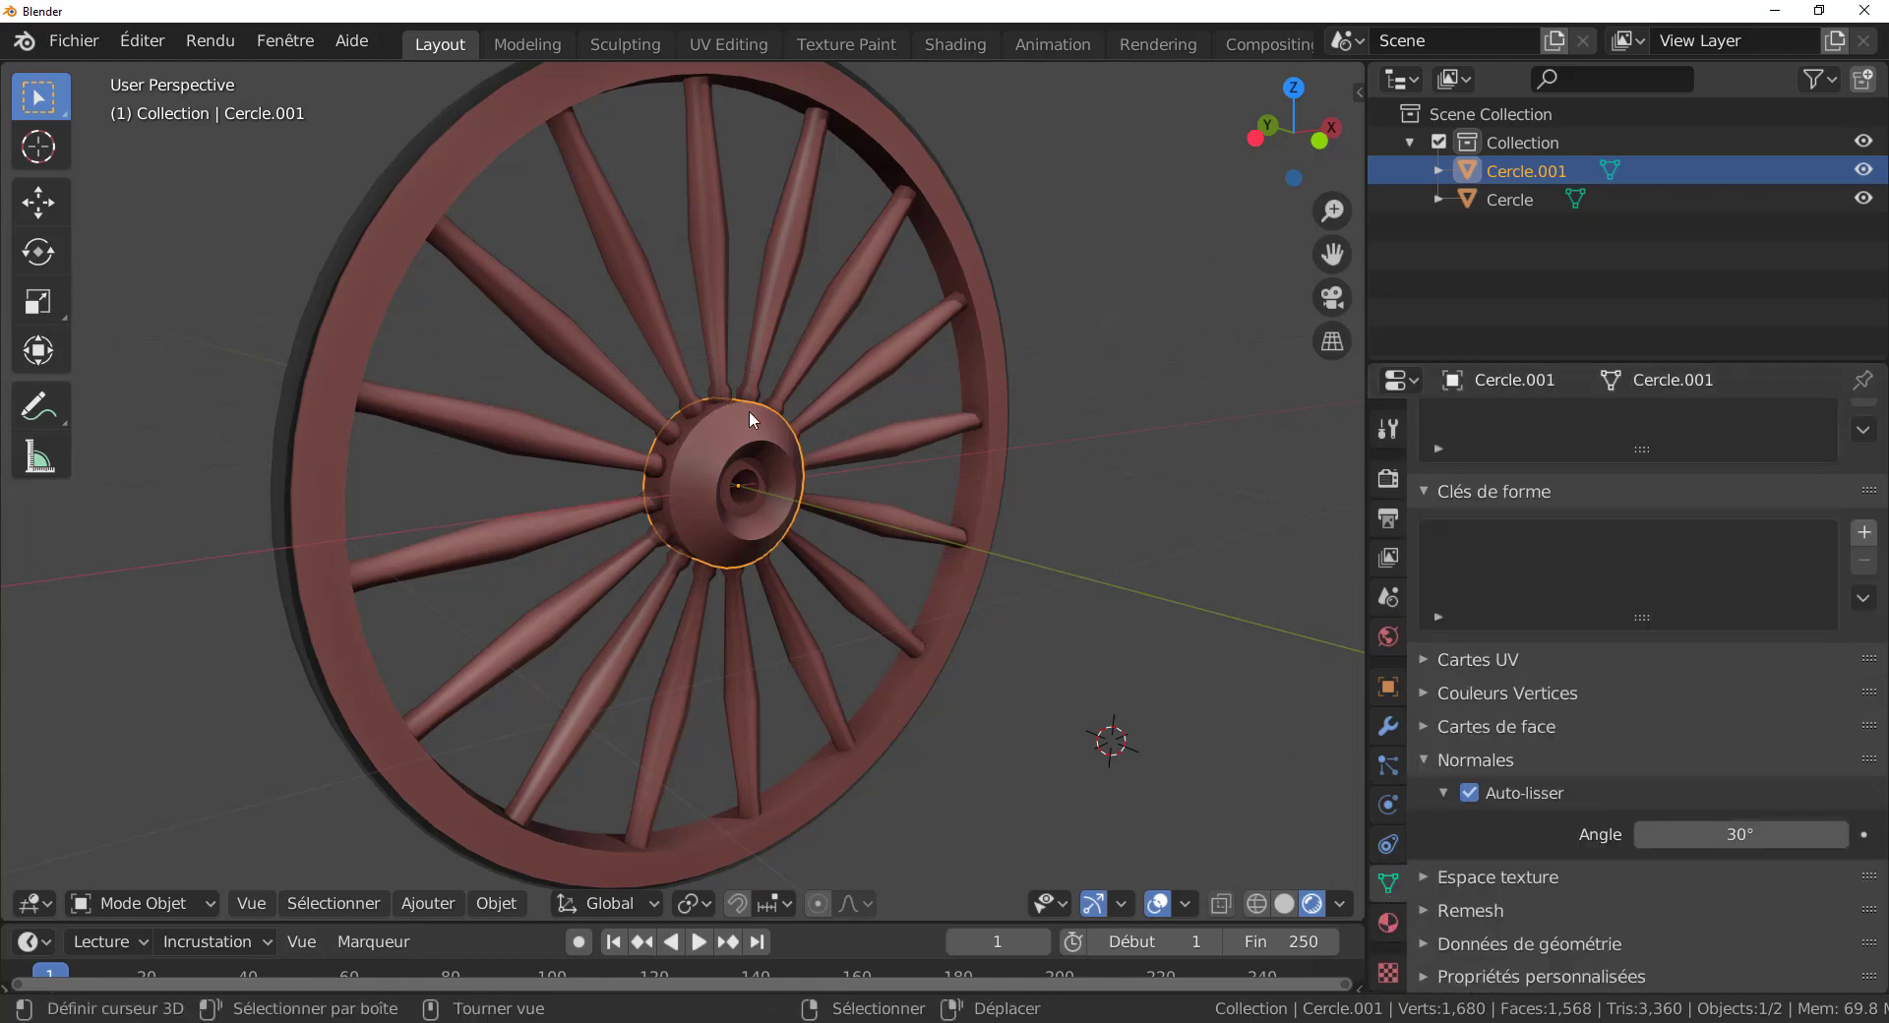
# Select the rim-and-spokes object plus the hub as active object, and parent the rim to the hub with the Objet option.
pyautogui.click(846, 399)
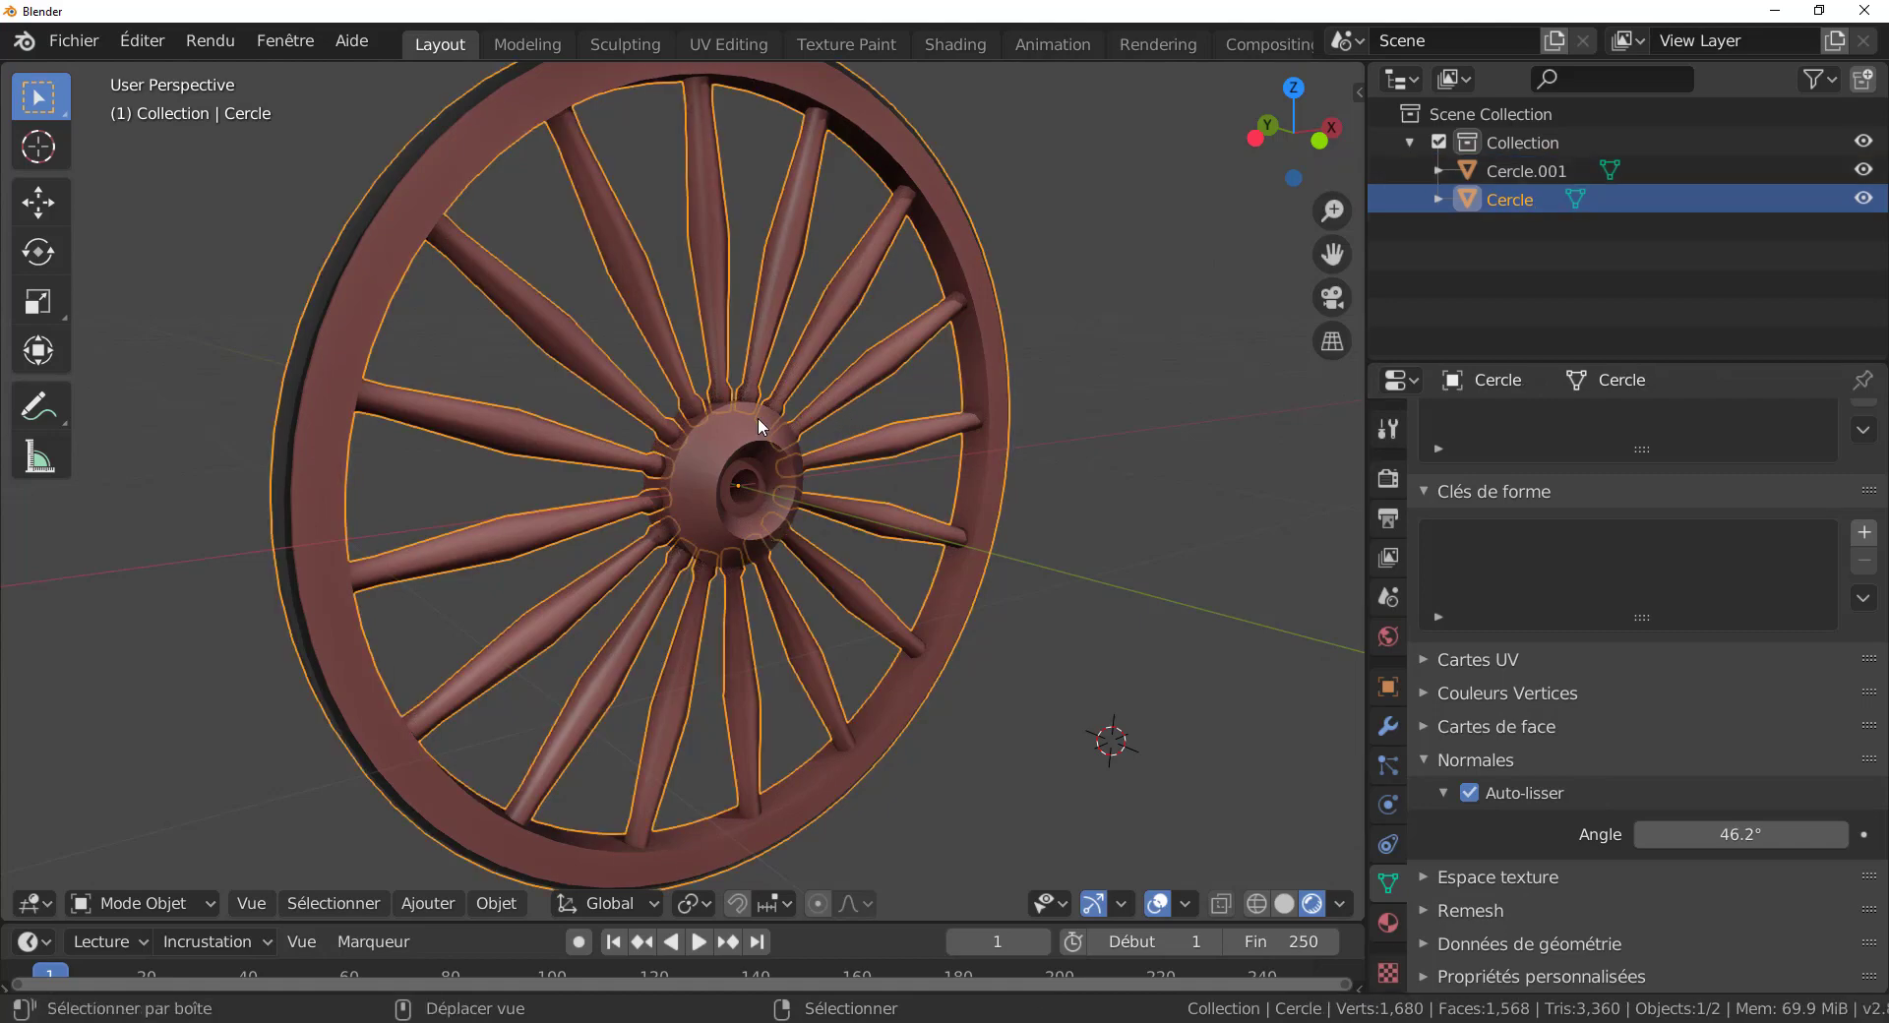
pyautogui.keyDown('shift'); pyautogui.click(763, 483); pyautogui.keyUp('shift')
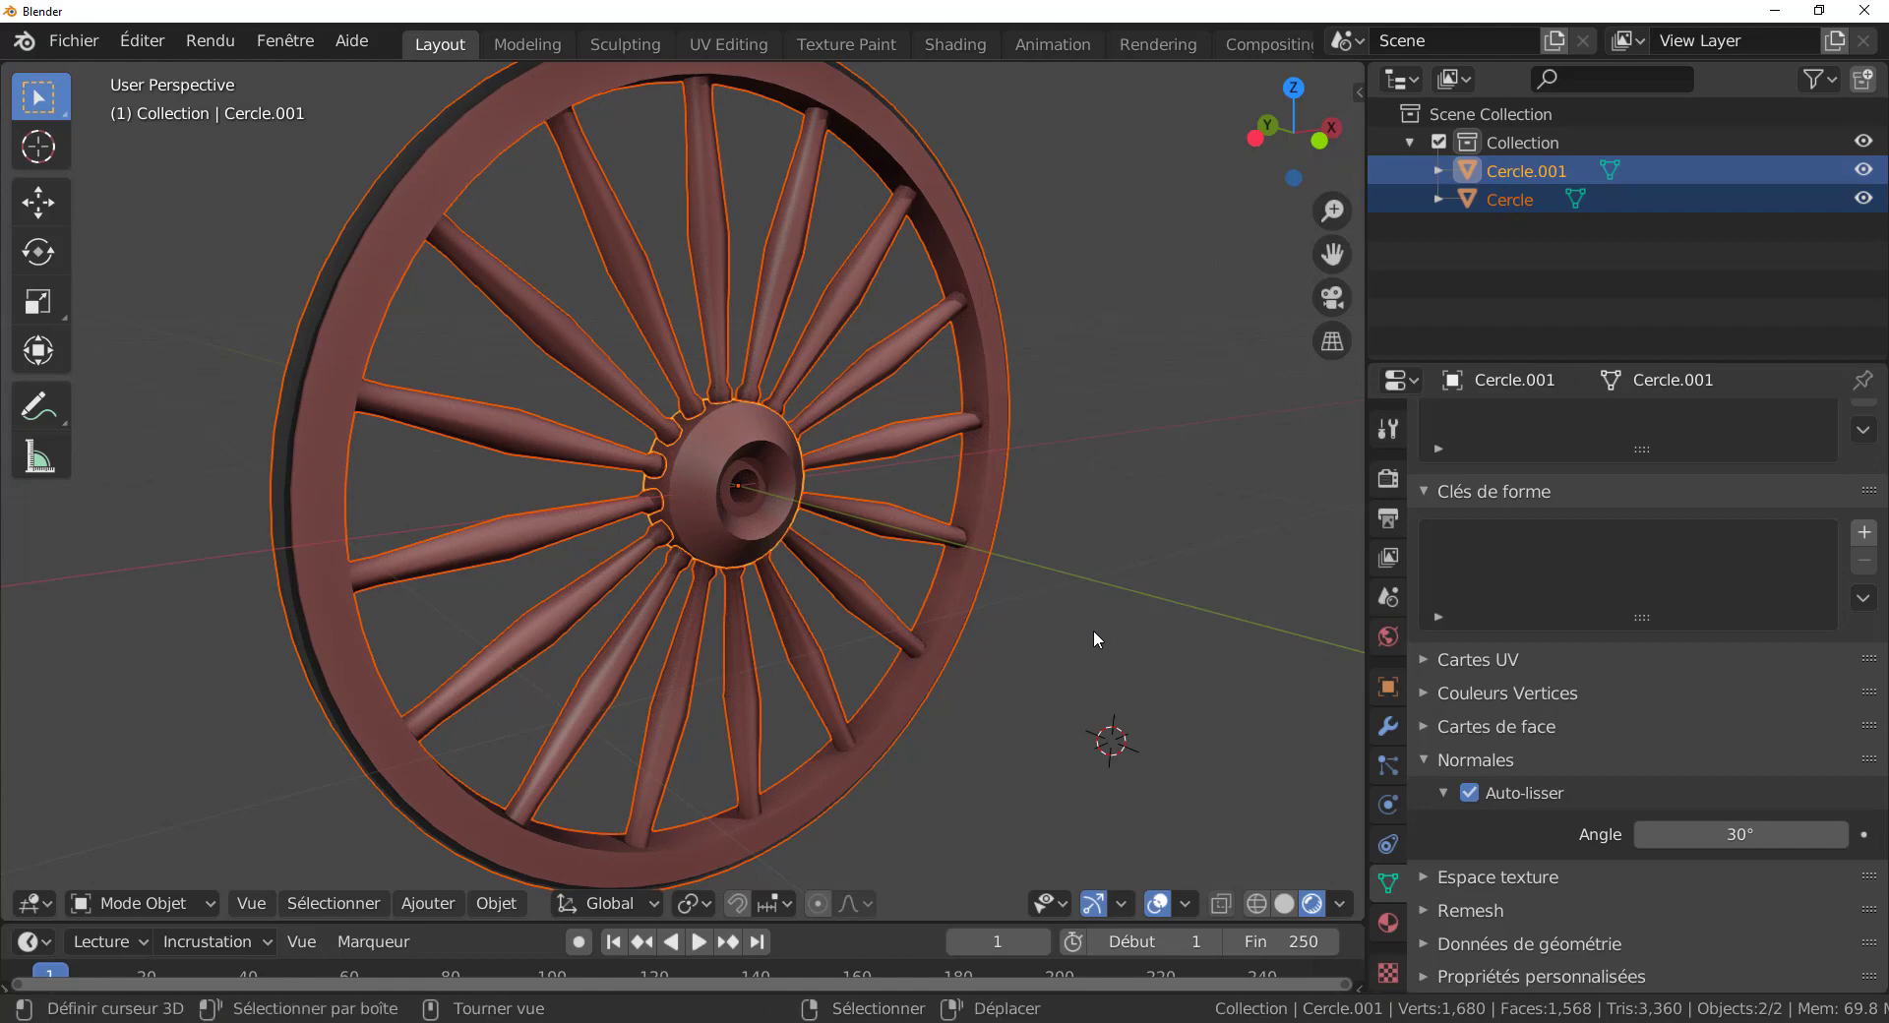
pyautogui.hotkey('ctrl', 'p')
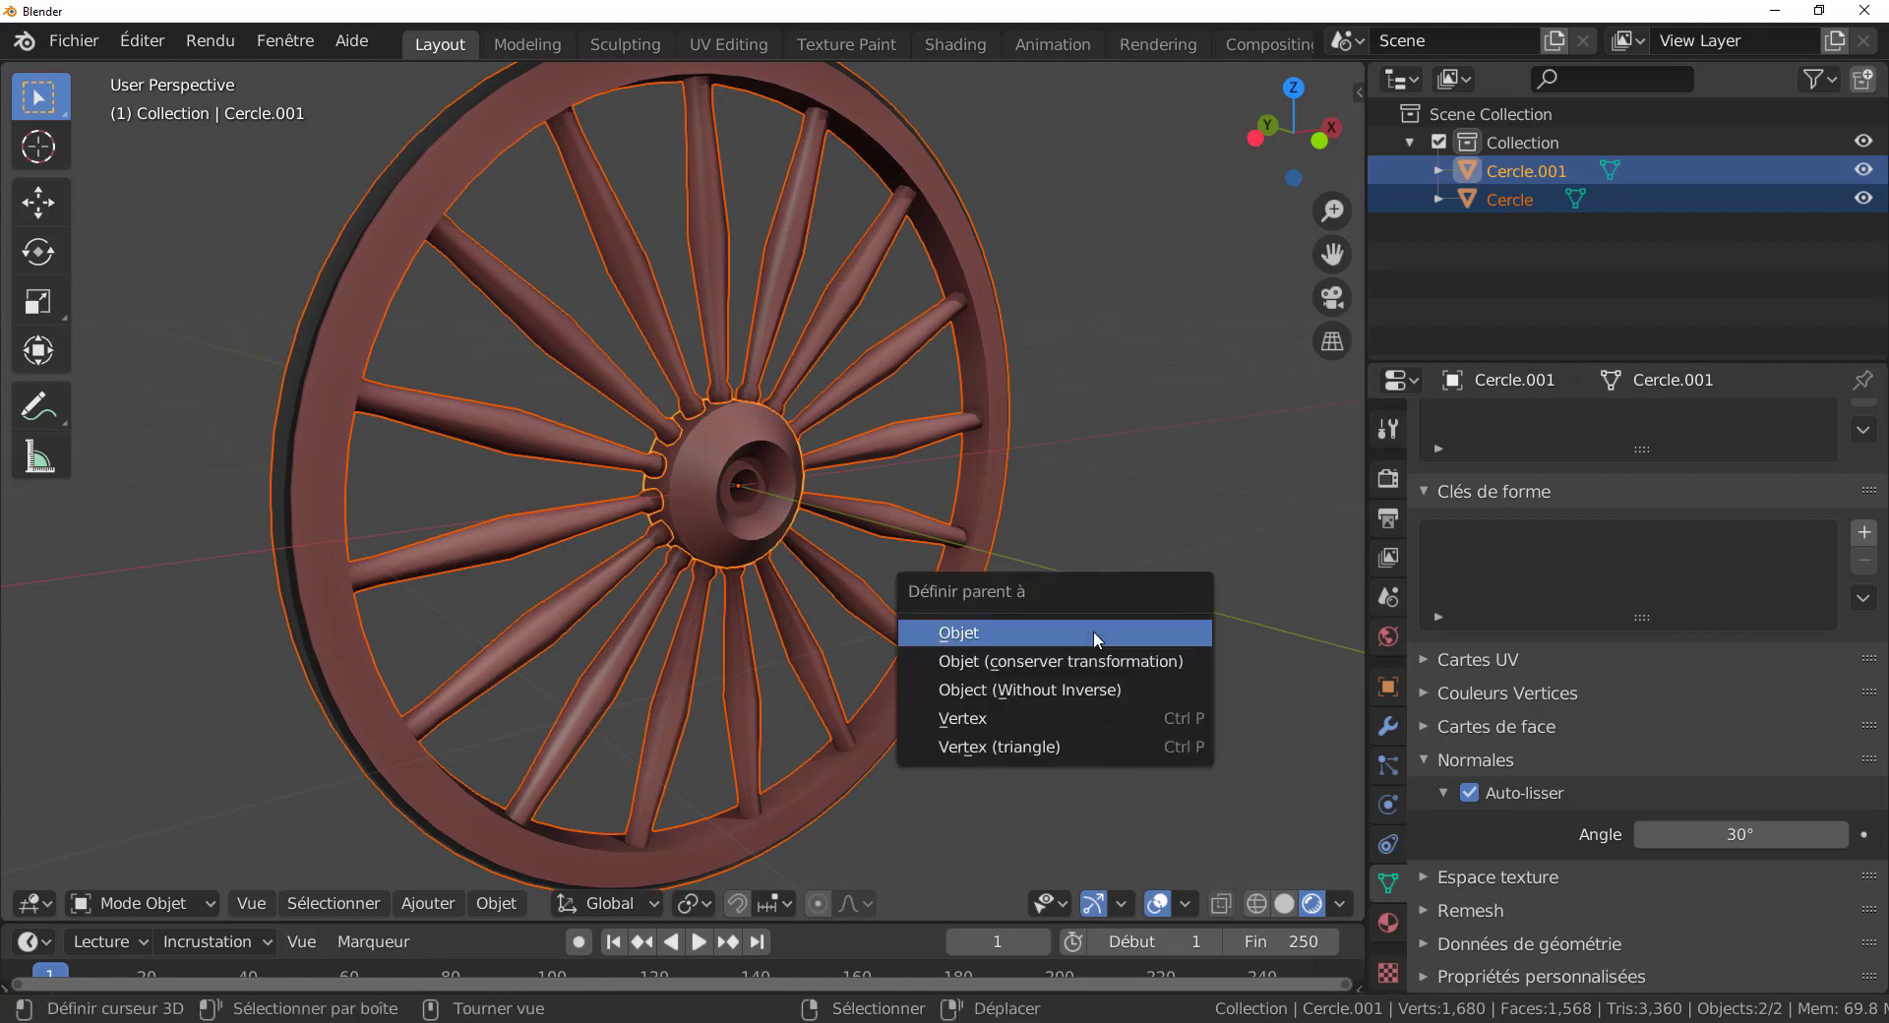
pyautogui.click(1094, 630)
# Reselect the rim-and-spokes object with the hub active and repeat the Objet parenting.
pyautogui.scroll(3, 1001, 600)
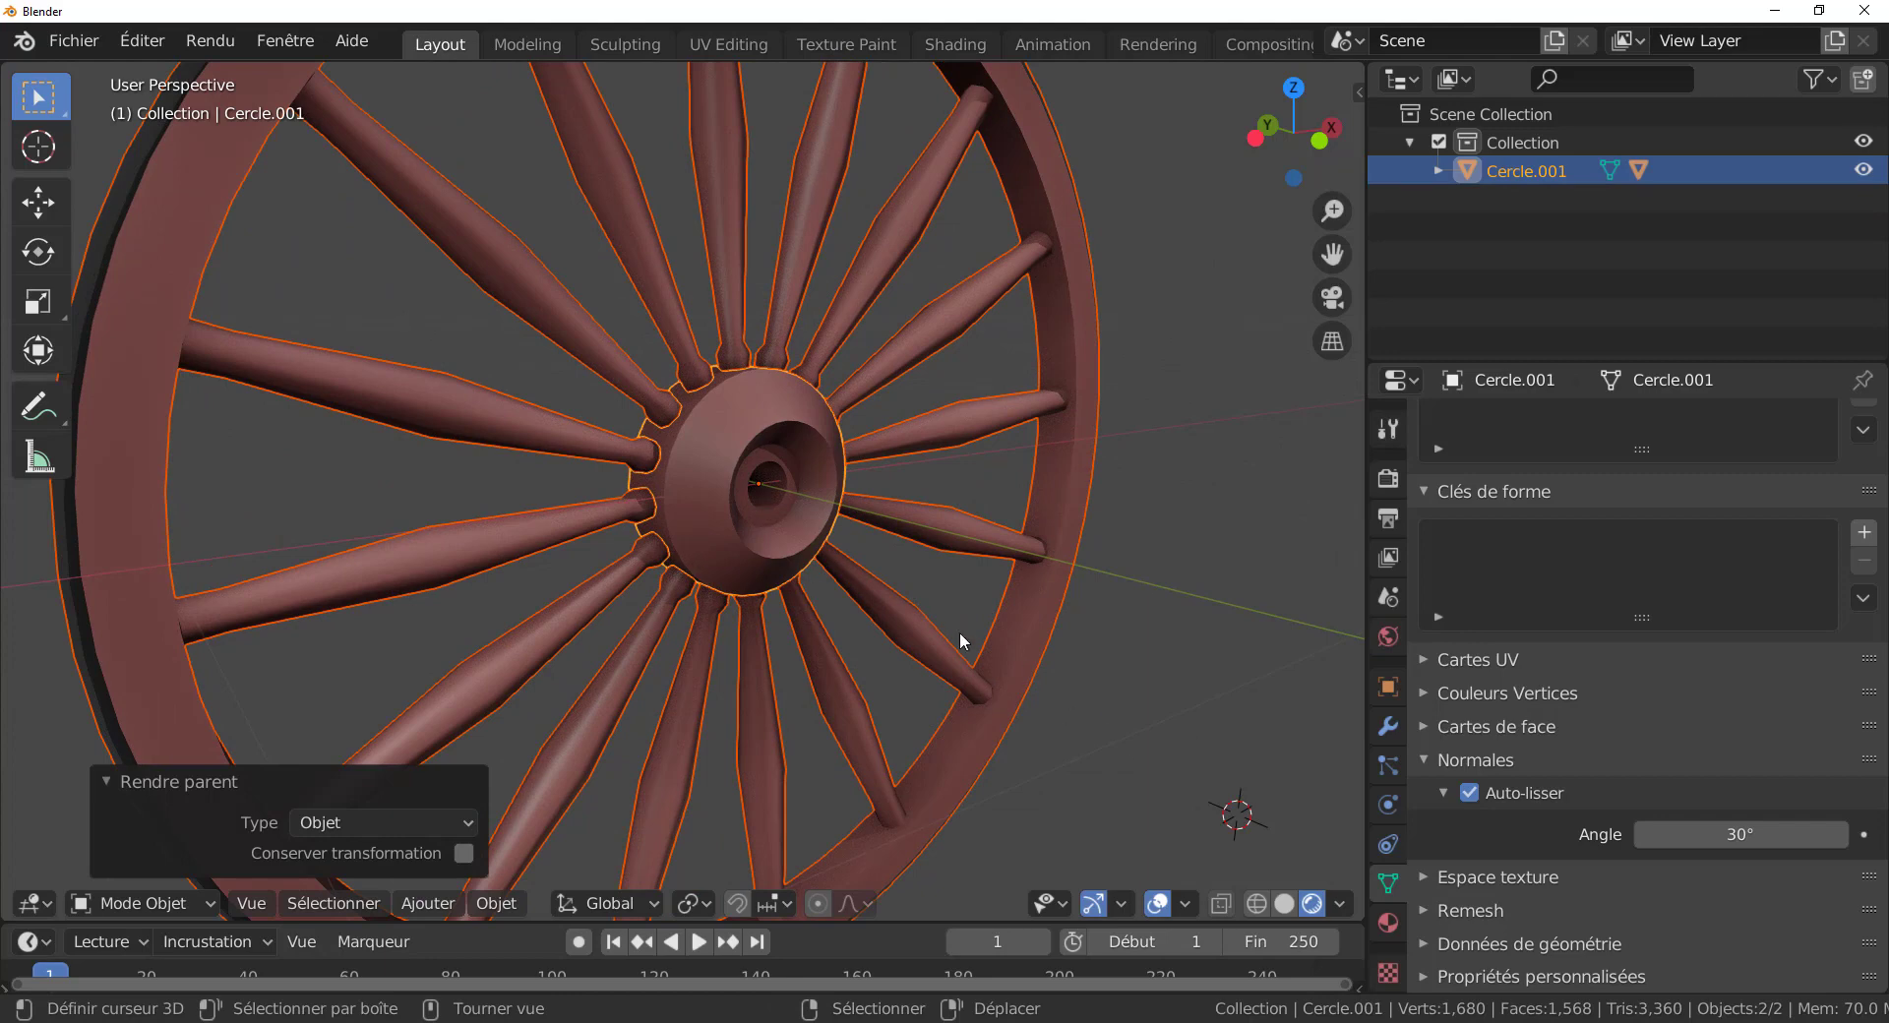
pyautogui.scroll(-3, 960, 632)
pyautogui.moveTo(959, 632); pyautogui.dragTo(908, 628, button='middle')
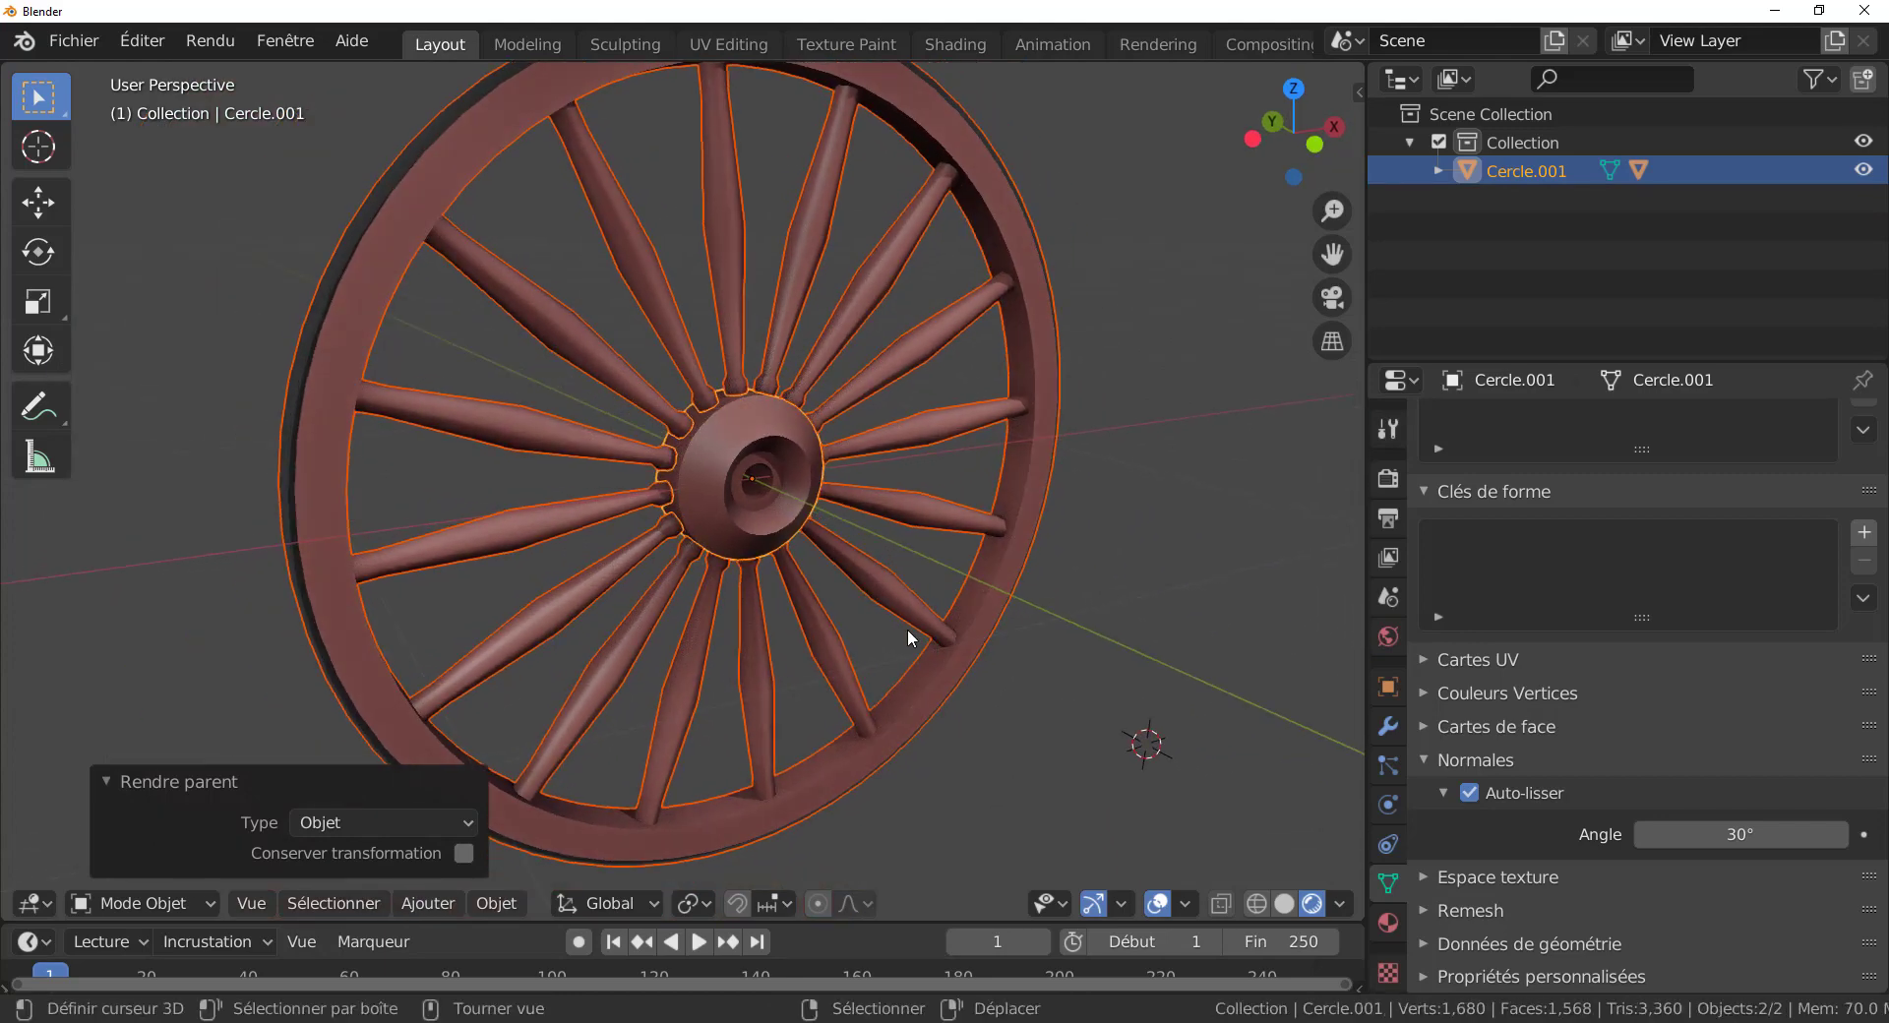
pyautogui.click(763, 419)
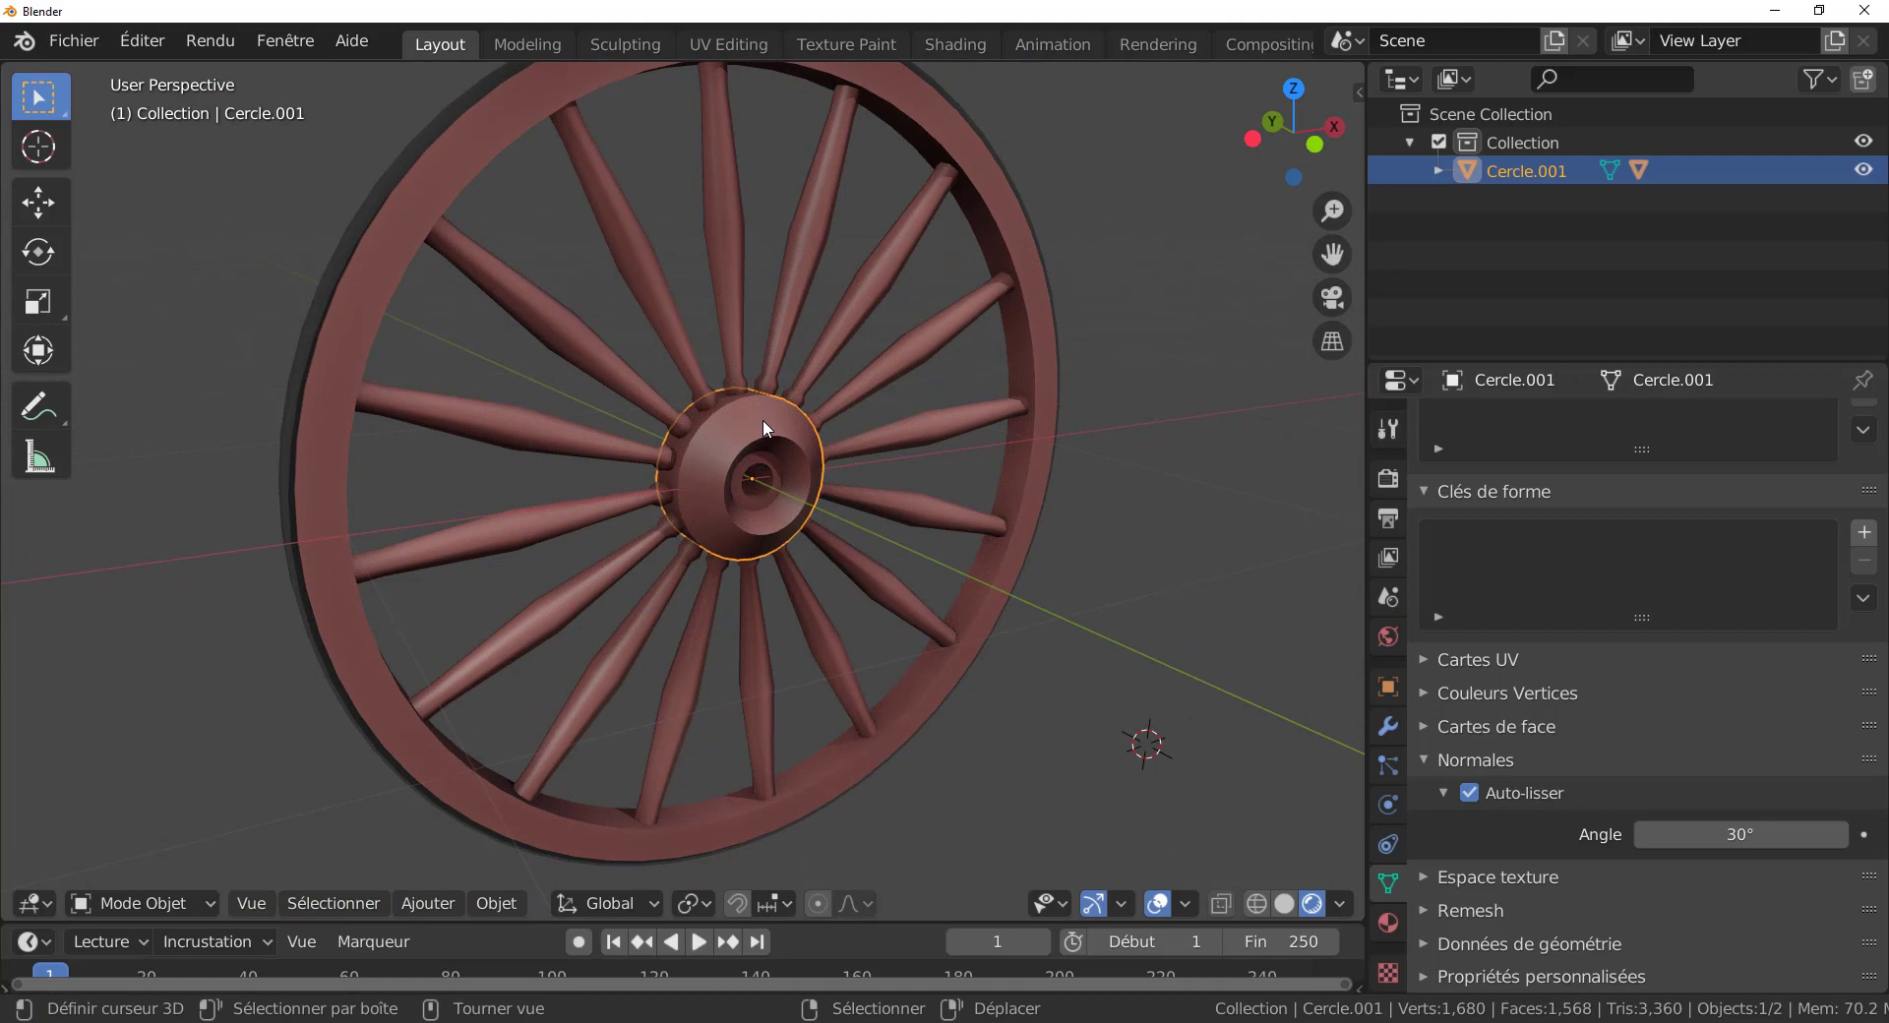
pyautogui.click(929, 429)
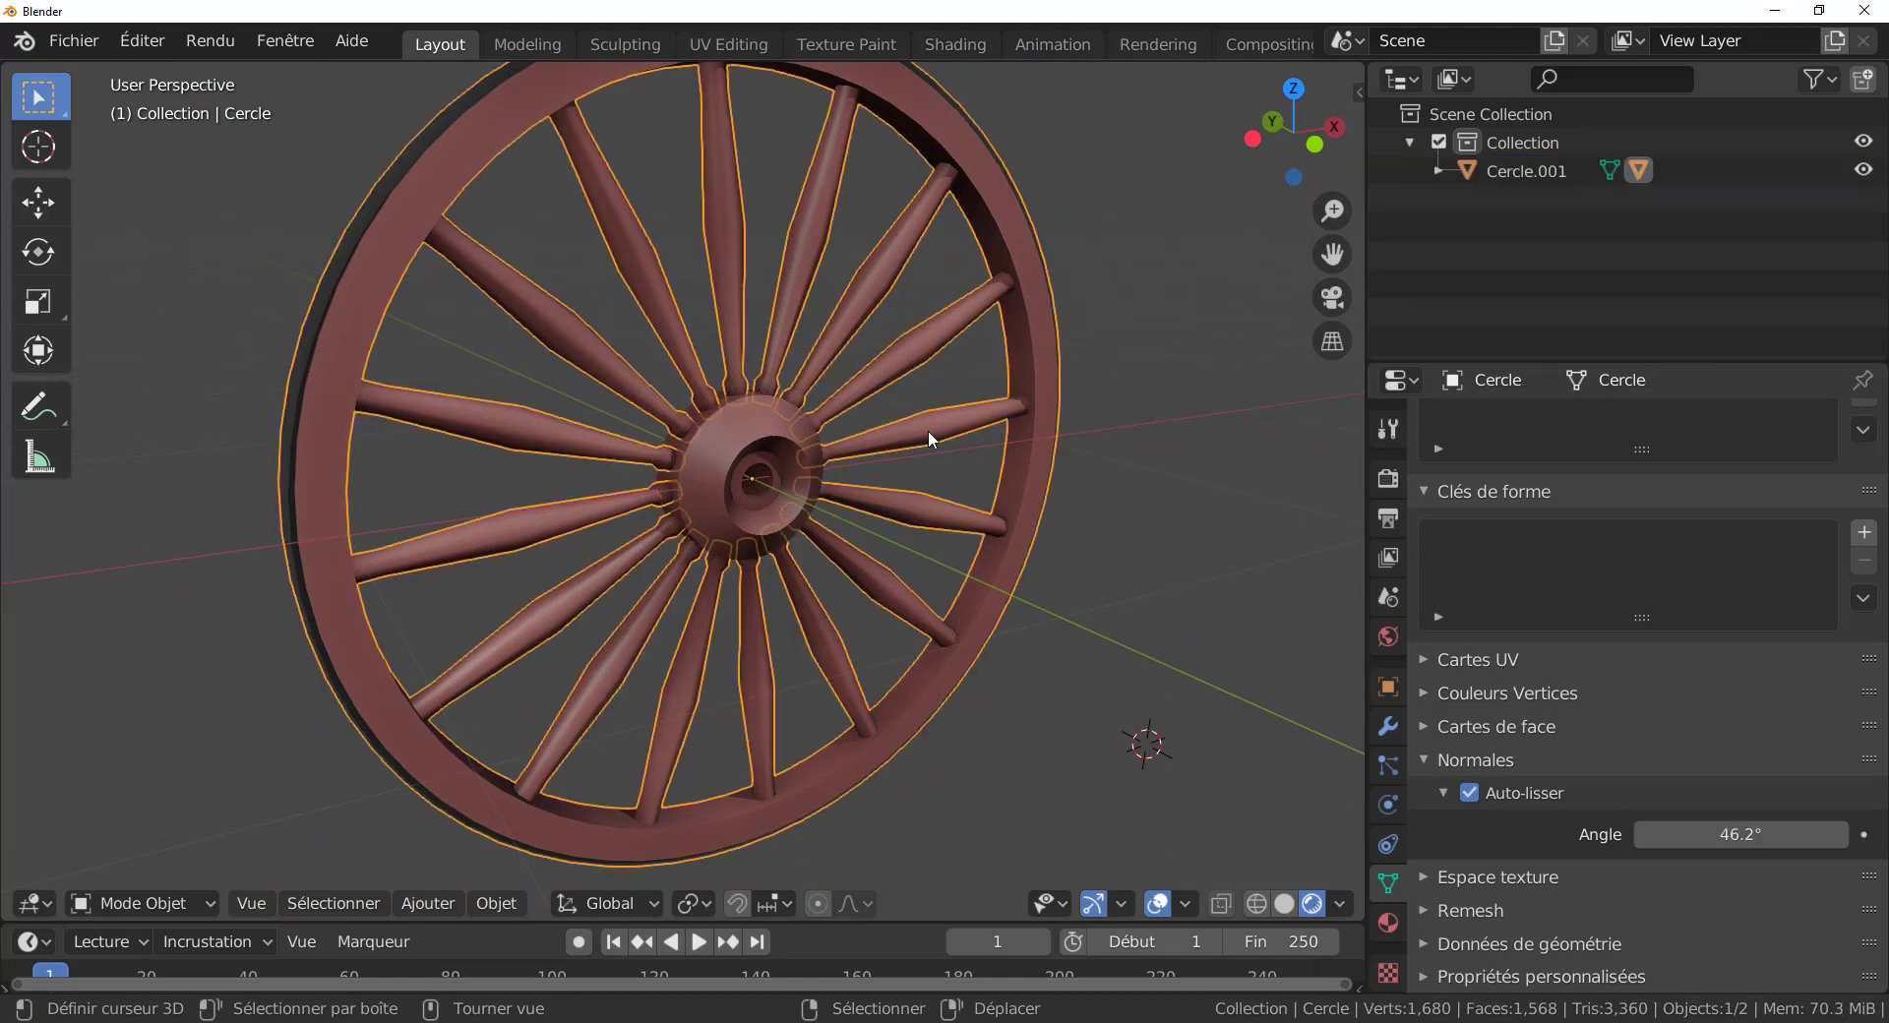
pyautogui.keyDown('shift'); pyautogui.click(766, 457); pyautogui.keyUp('shift')
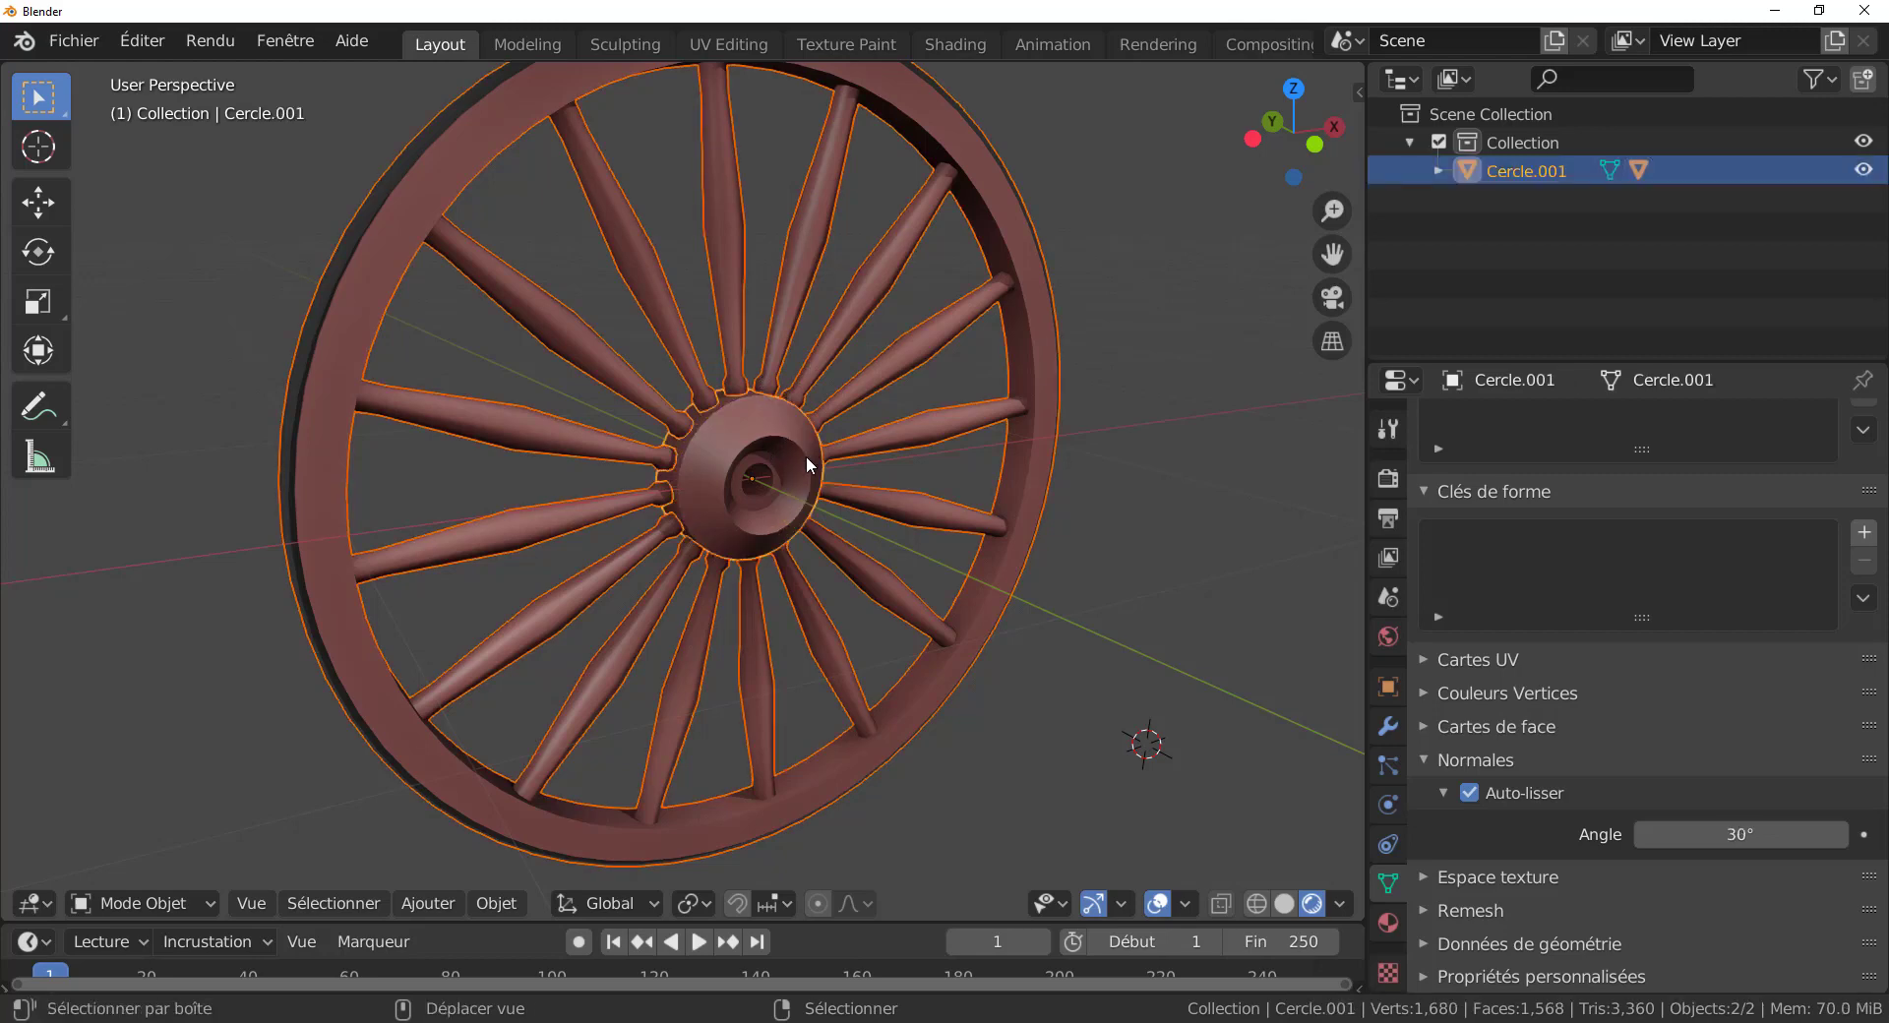
pyautogui.hotkey('ctrl', 'p')
pyautogui.click(1166, 588)
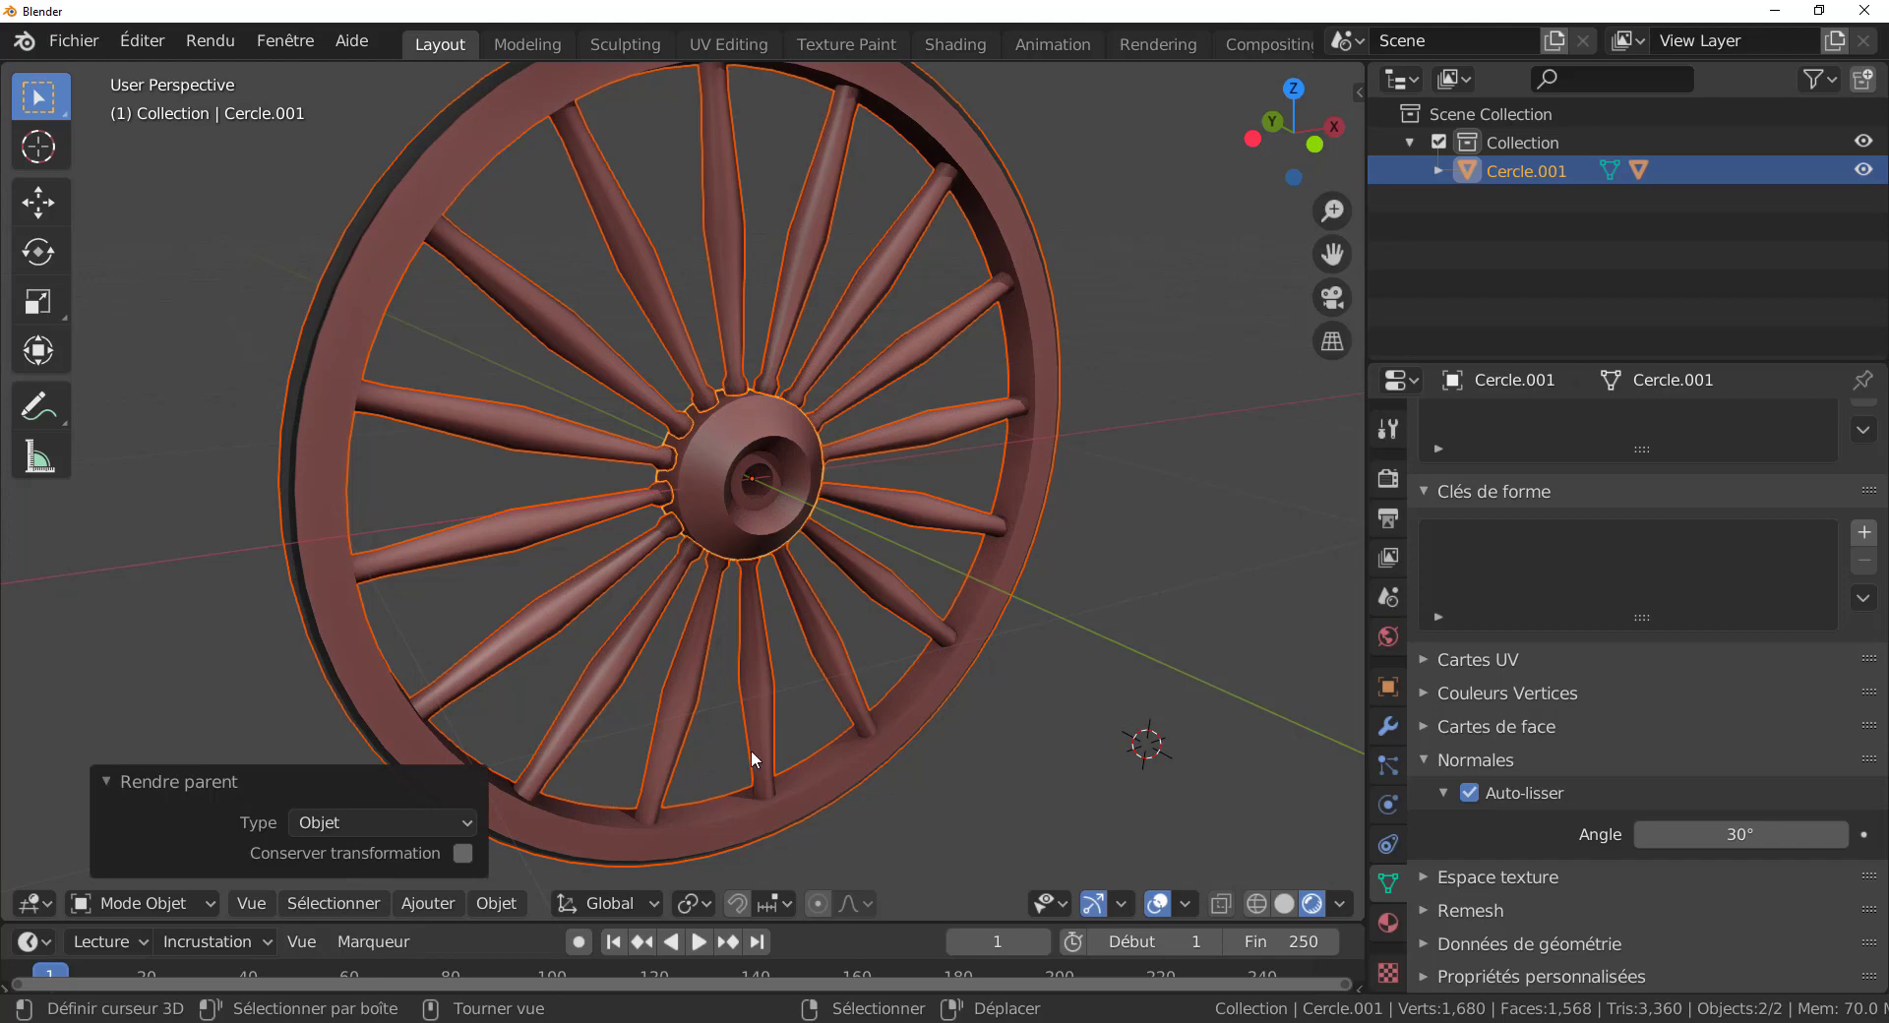
# Check in Edit Mode which geometry belongs to the rim-and-spokes object, separate from the hub.
pyautogui.click(966, 736)
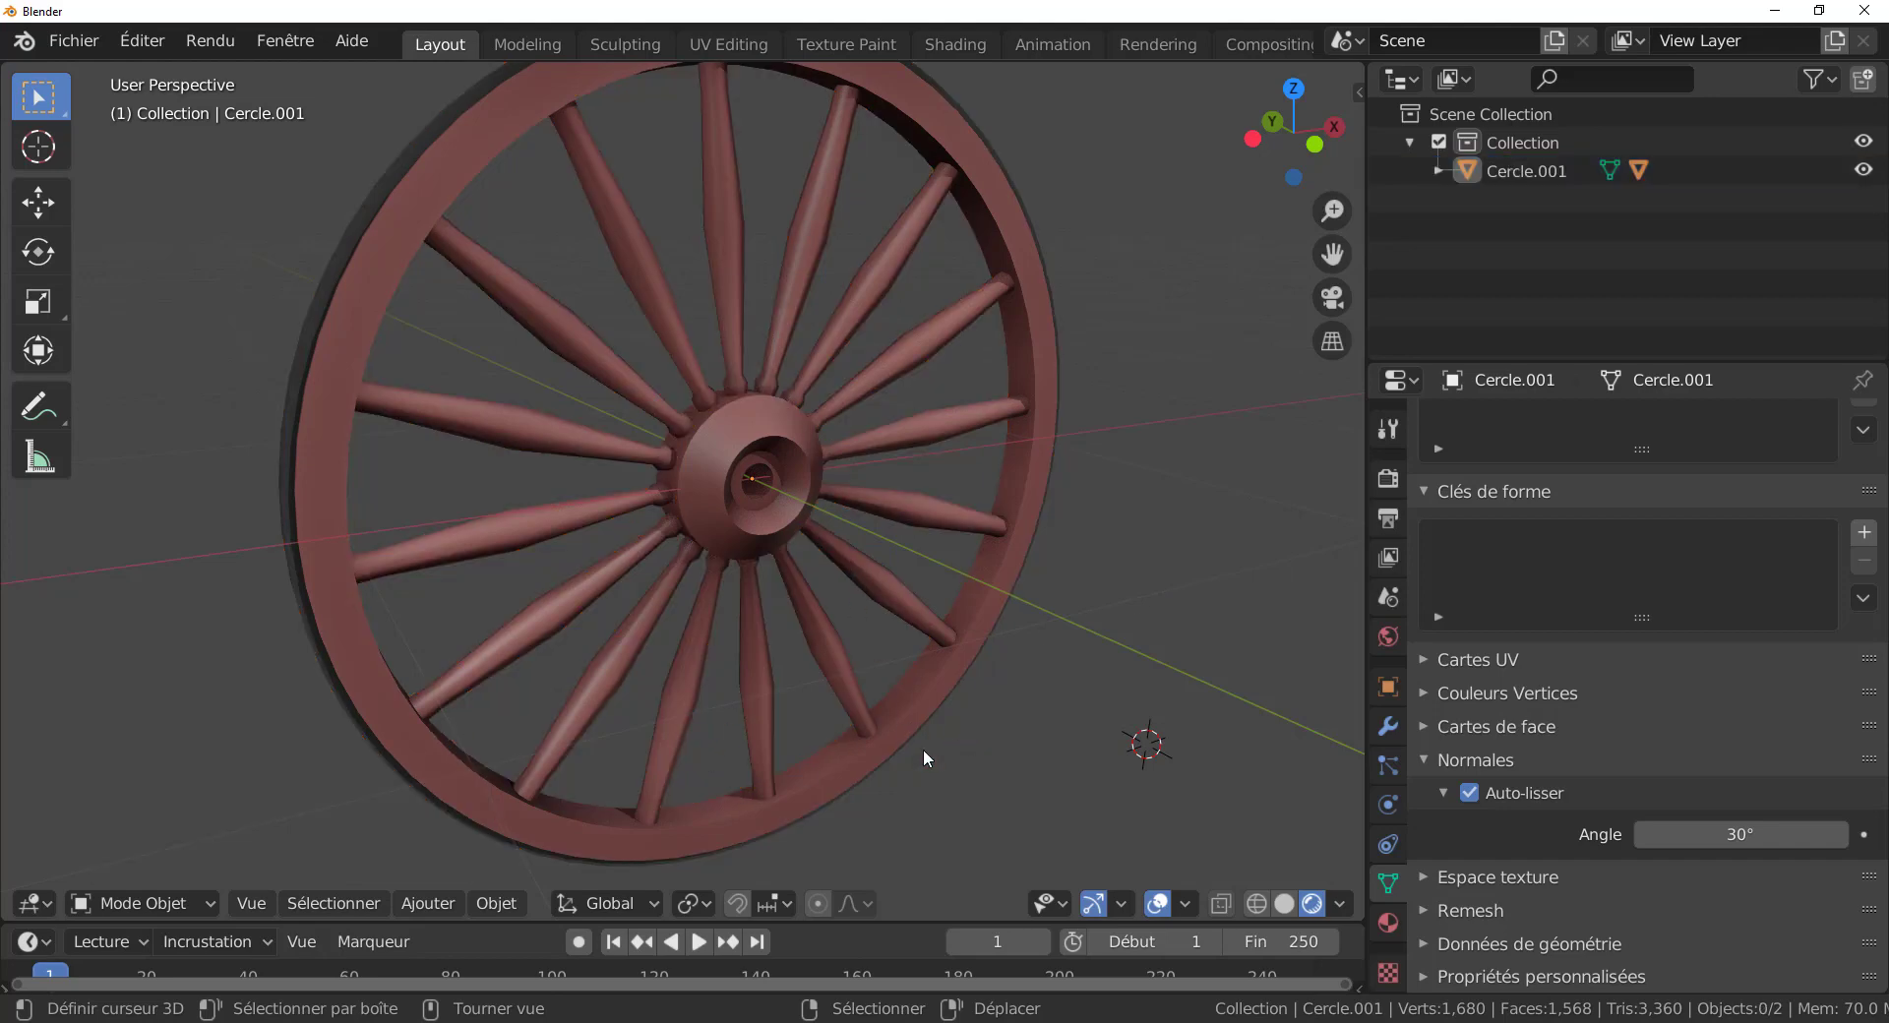
pyautogui.press('Tab')
pyautogui.press('Tab')
pyautogui.click(935, 673)
pyautogui.press('Tab')
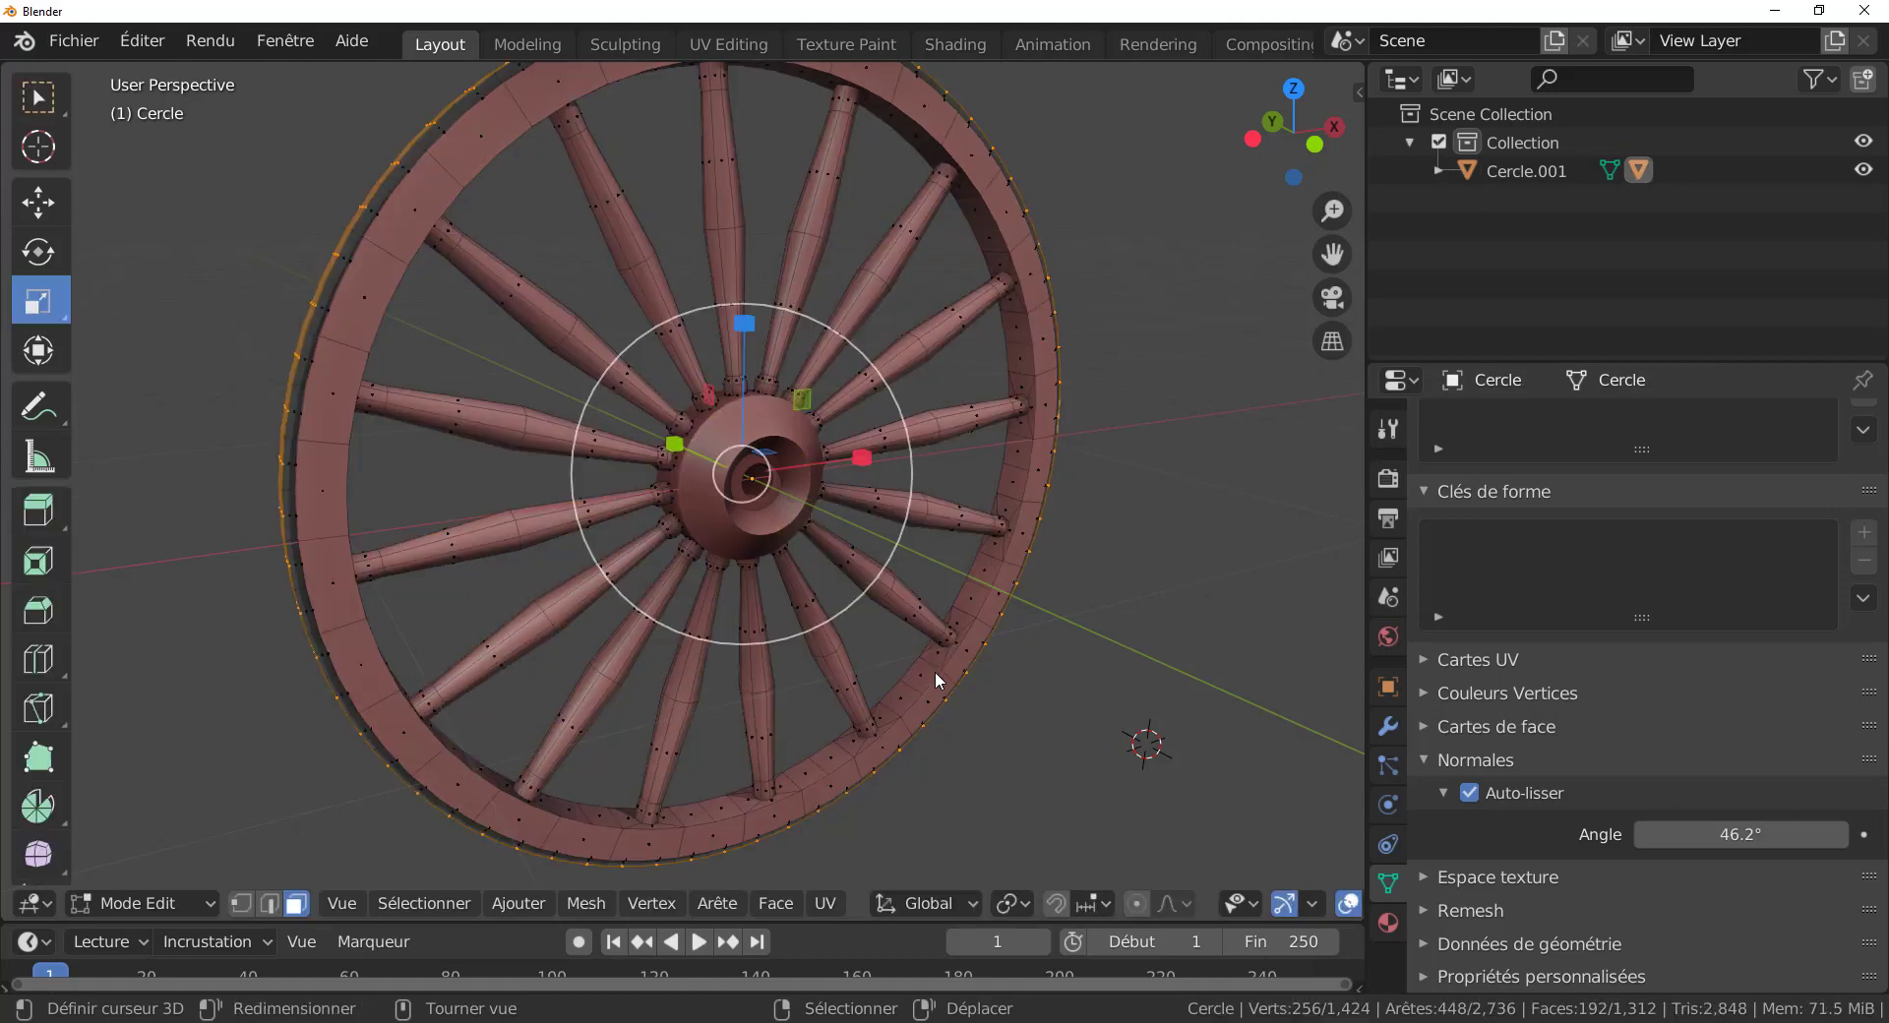
pyautogui.press('Tab')
pyautogui.scroll(3, 860, 562)
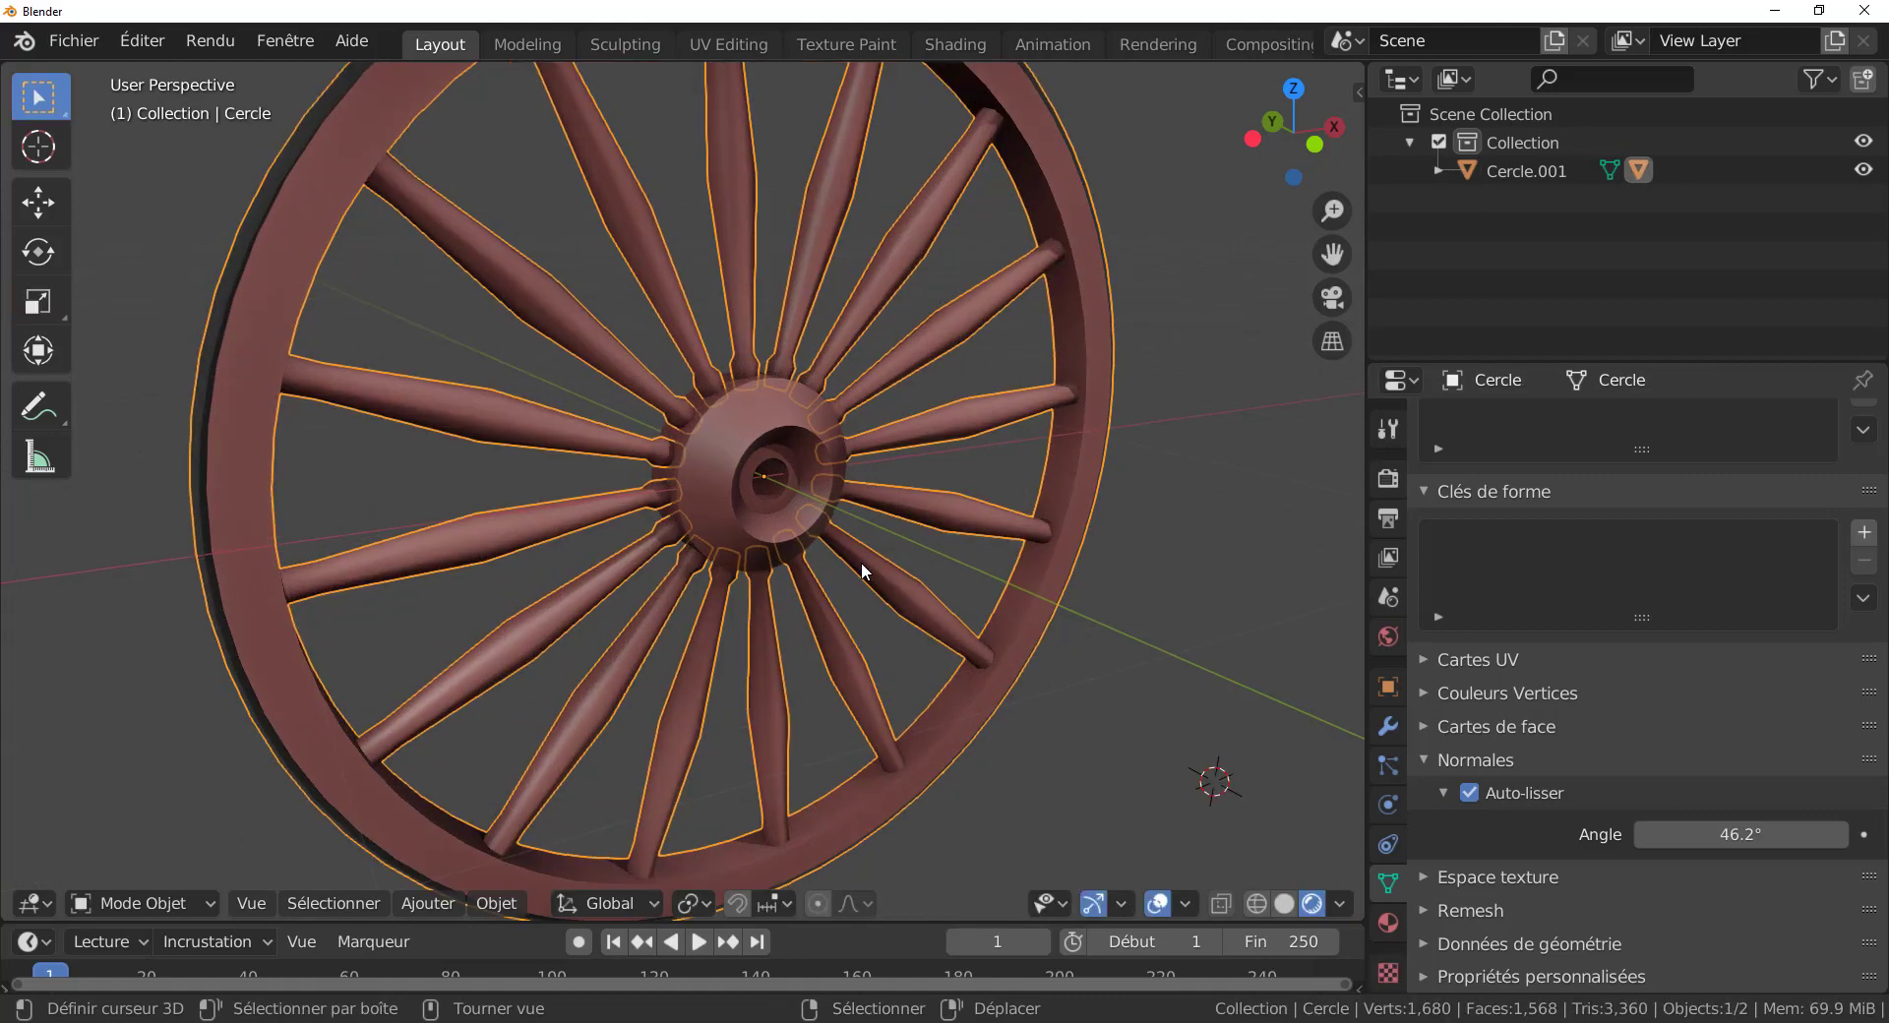
pyautogui.press('Tab')
pyautogui.press('Tab')
# Try rotating the hub about global Y to test the parent link with the rim and spokes.
pyautogui.click(783, 410)
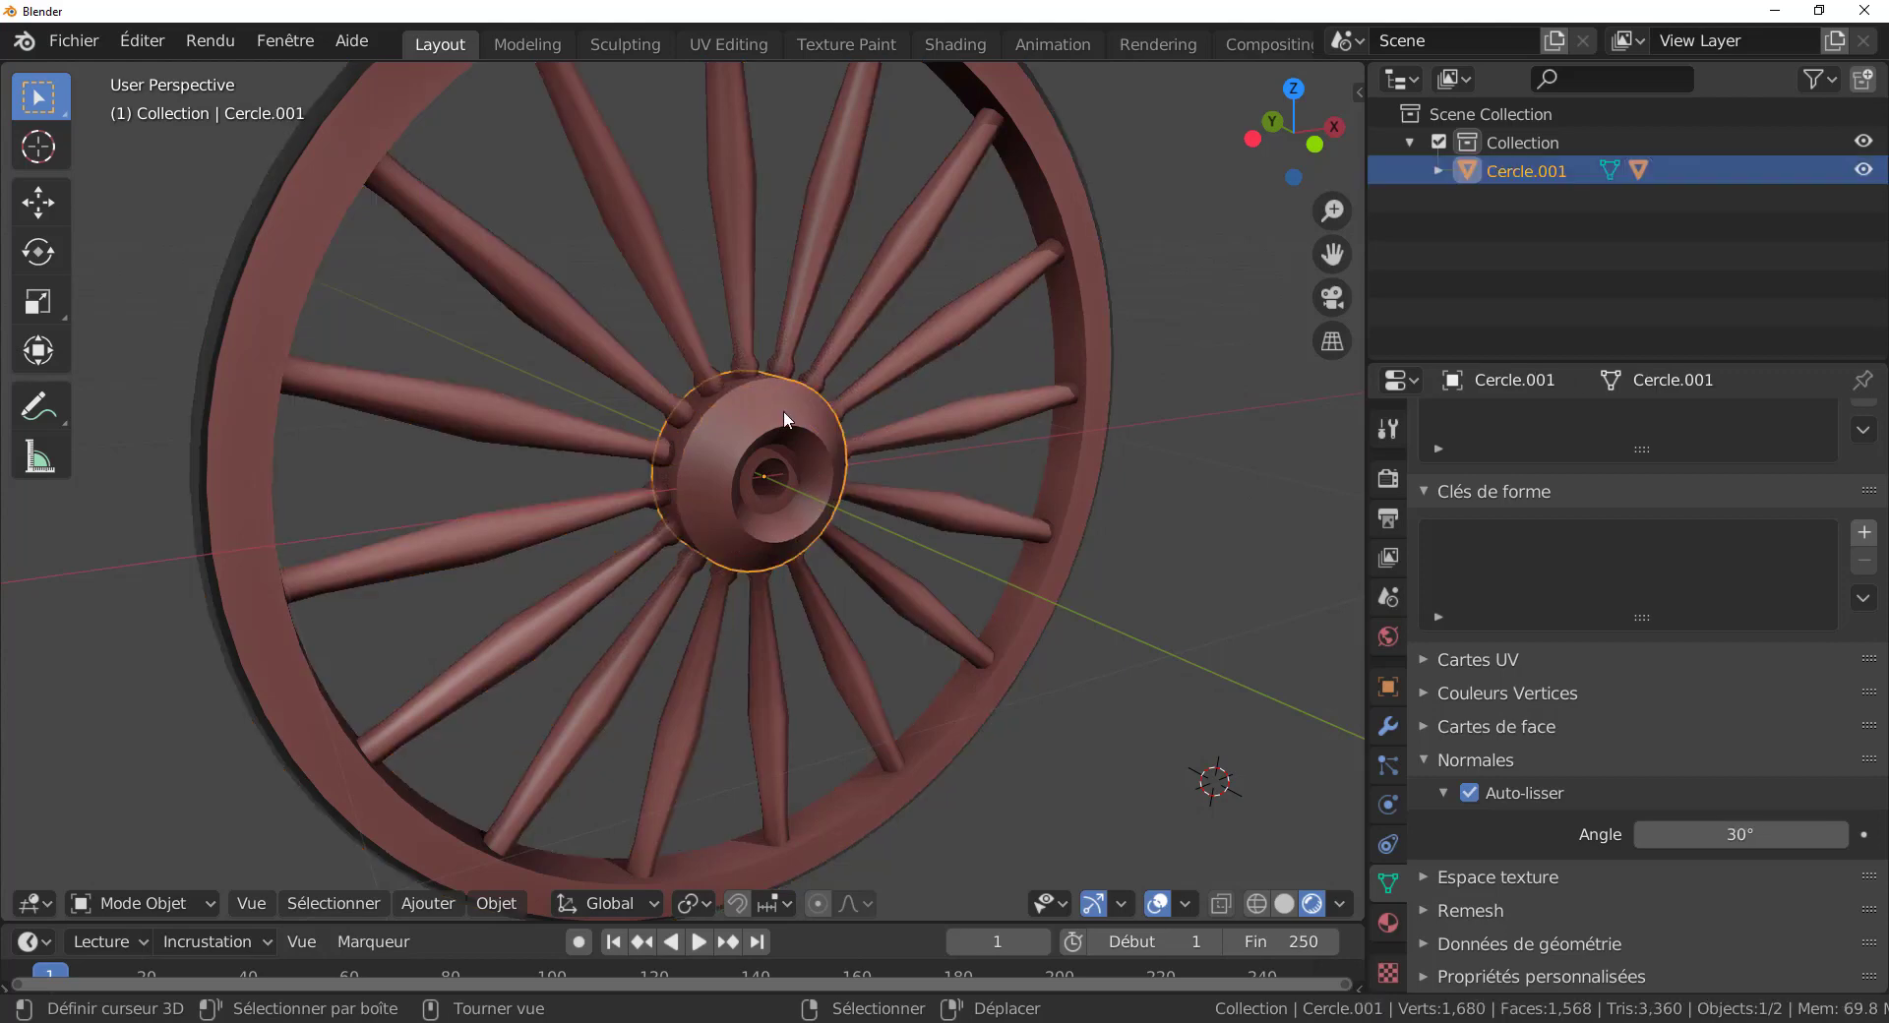
pyautogui.scroll(-2, 918, 641)
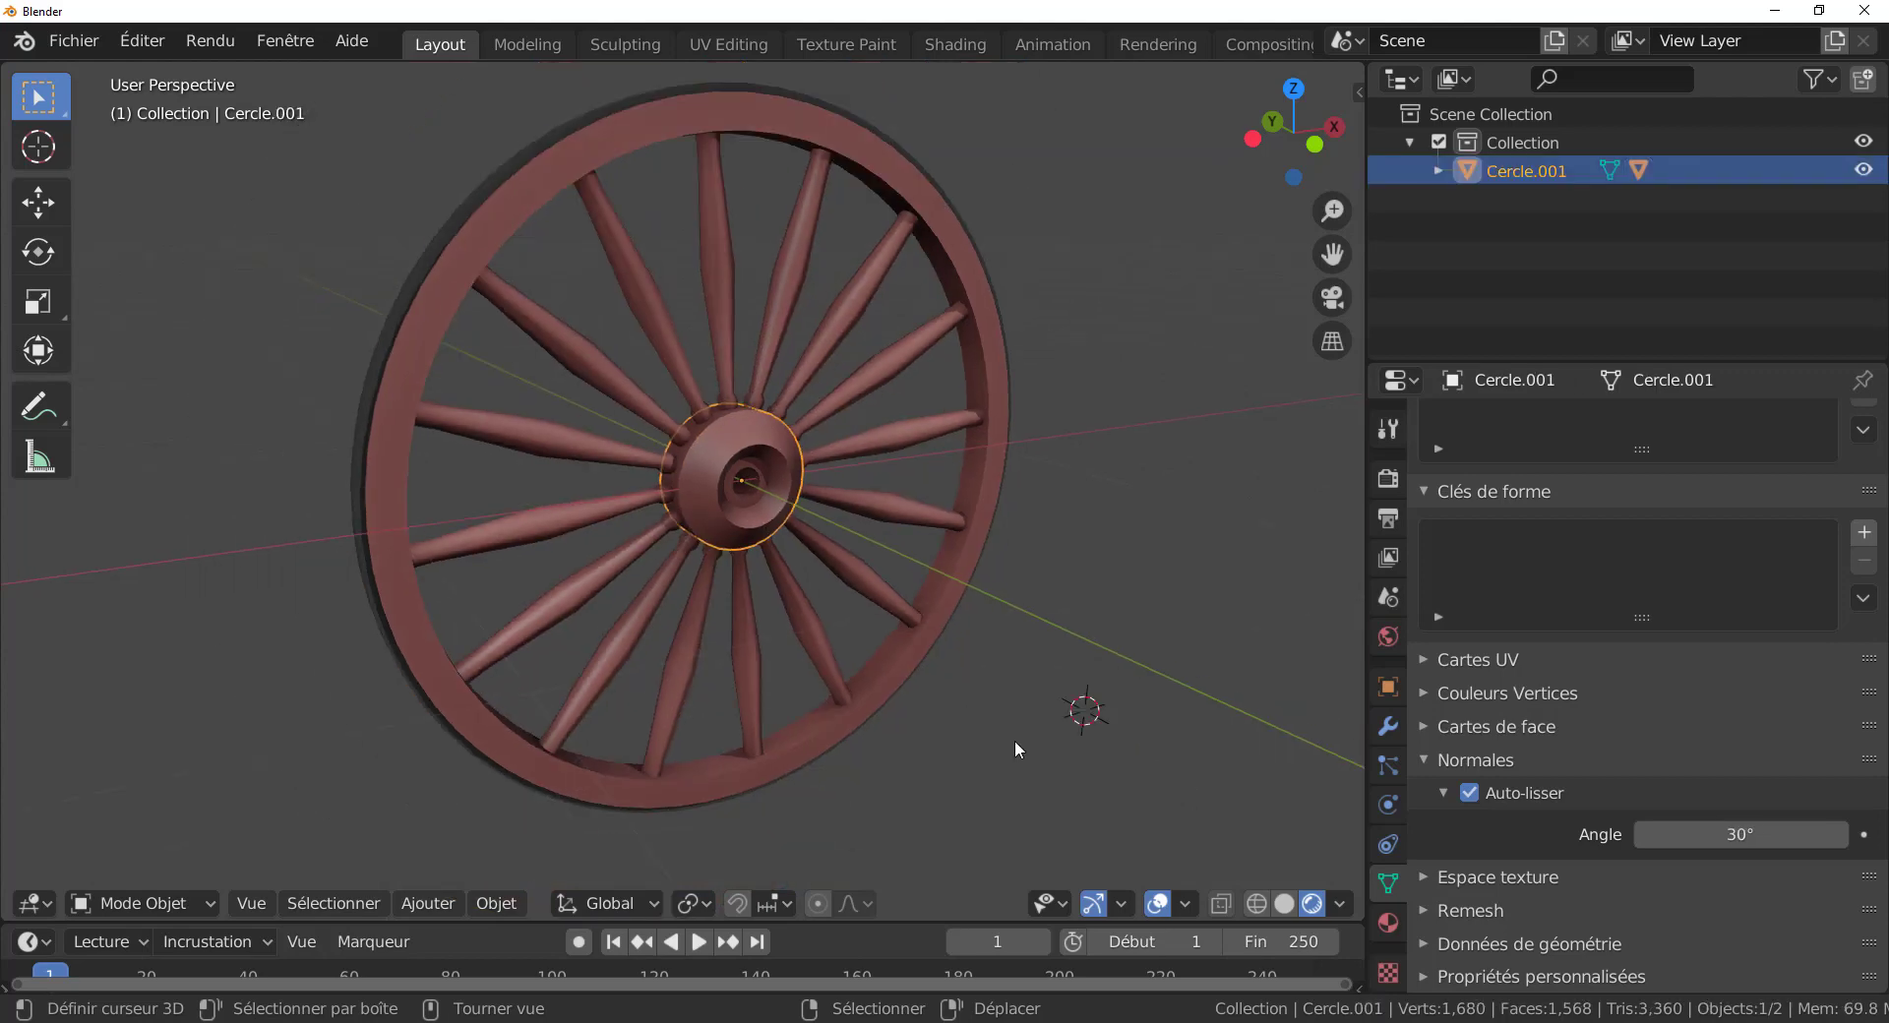
pyautogui.press('r')
pyautogui.press('y')
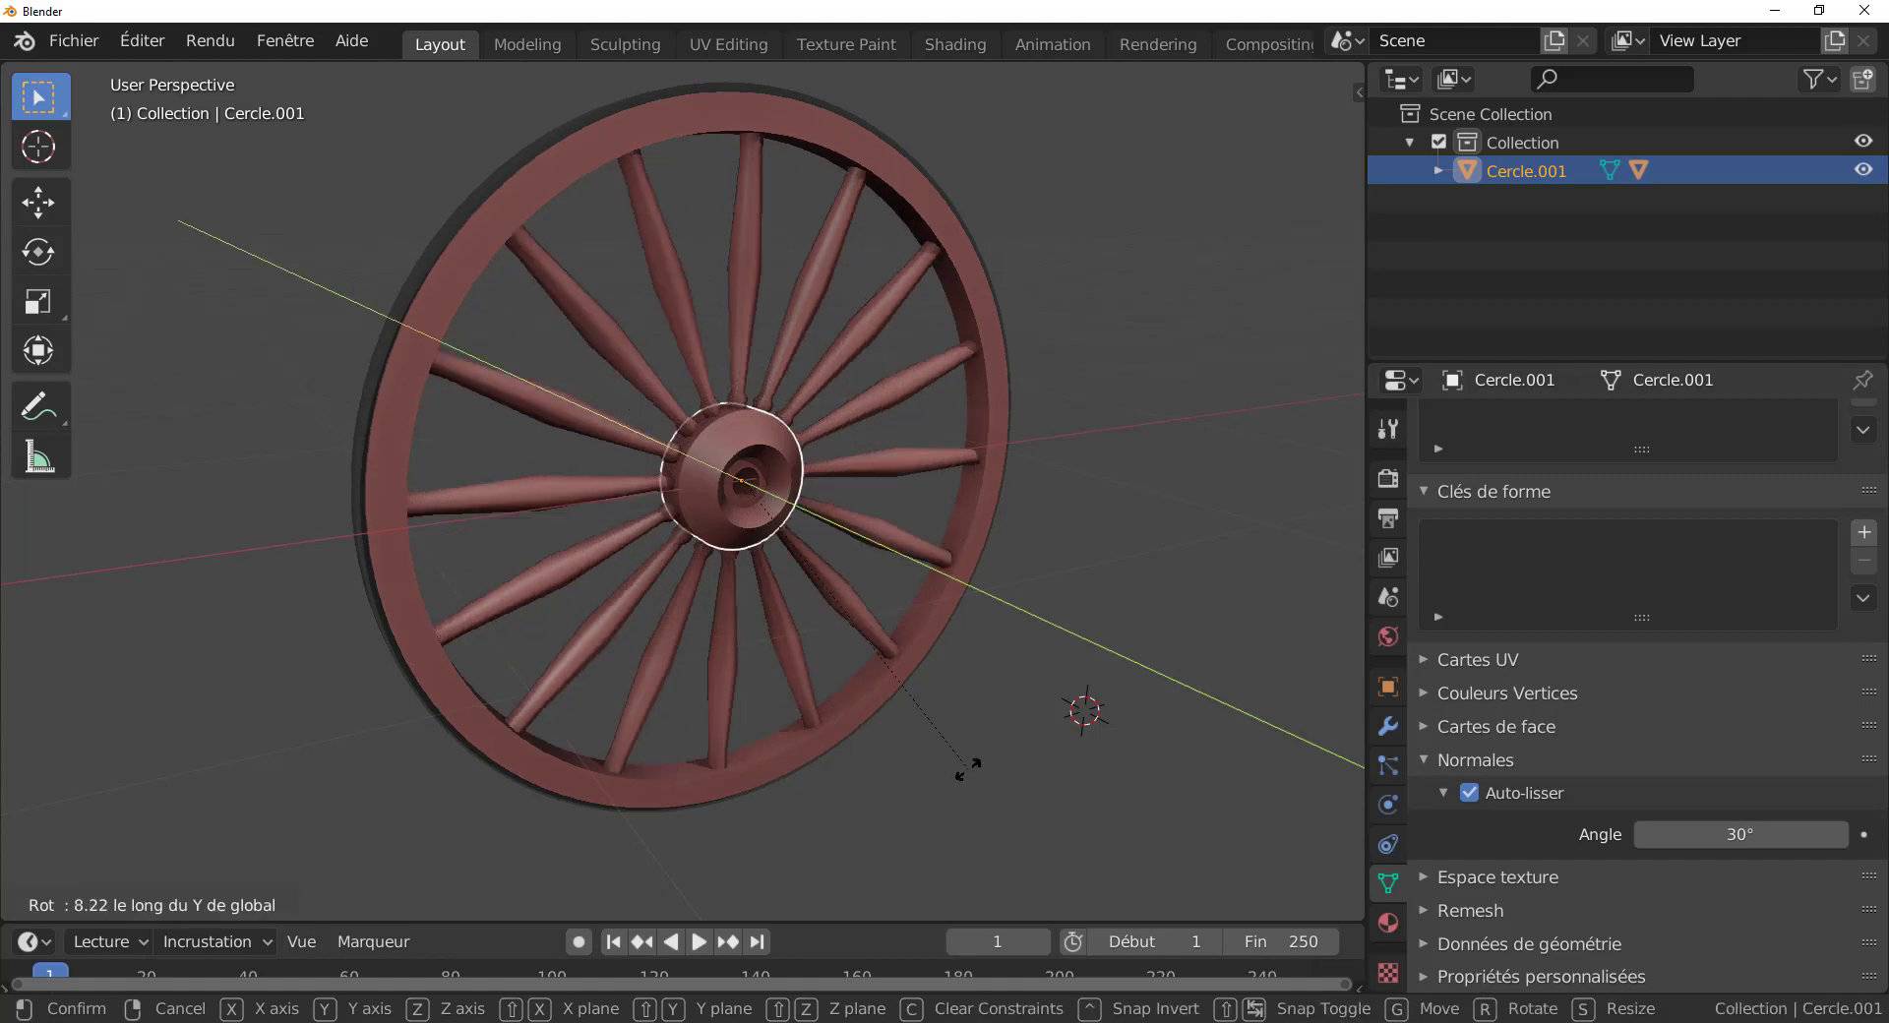
pyautogui.click(823, 512)
# Try clearing the parent relationship from the hub with Supprimer parenté.
pyautogui.scroll(5, 888, 522)
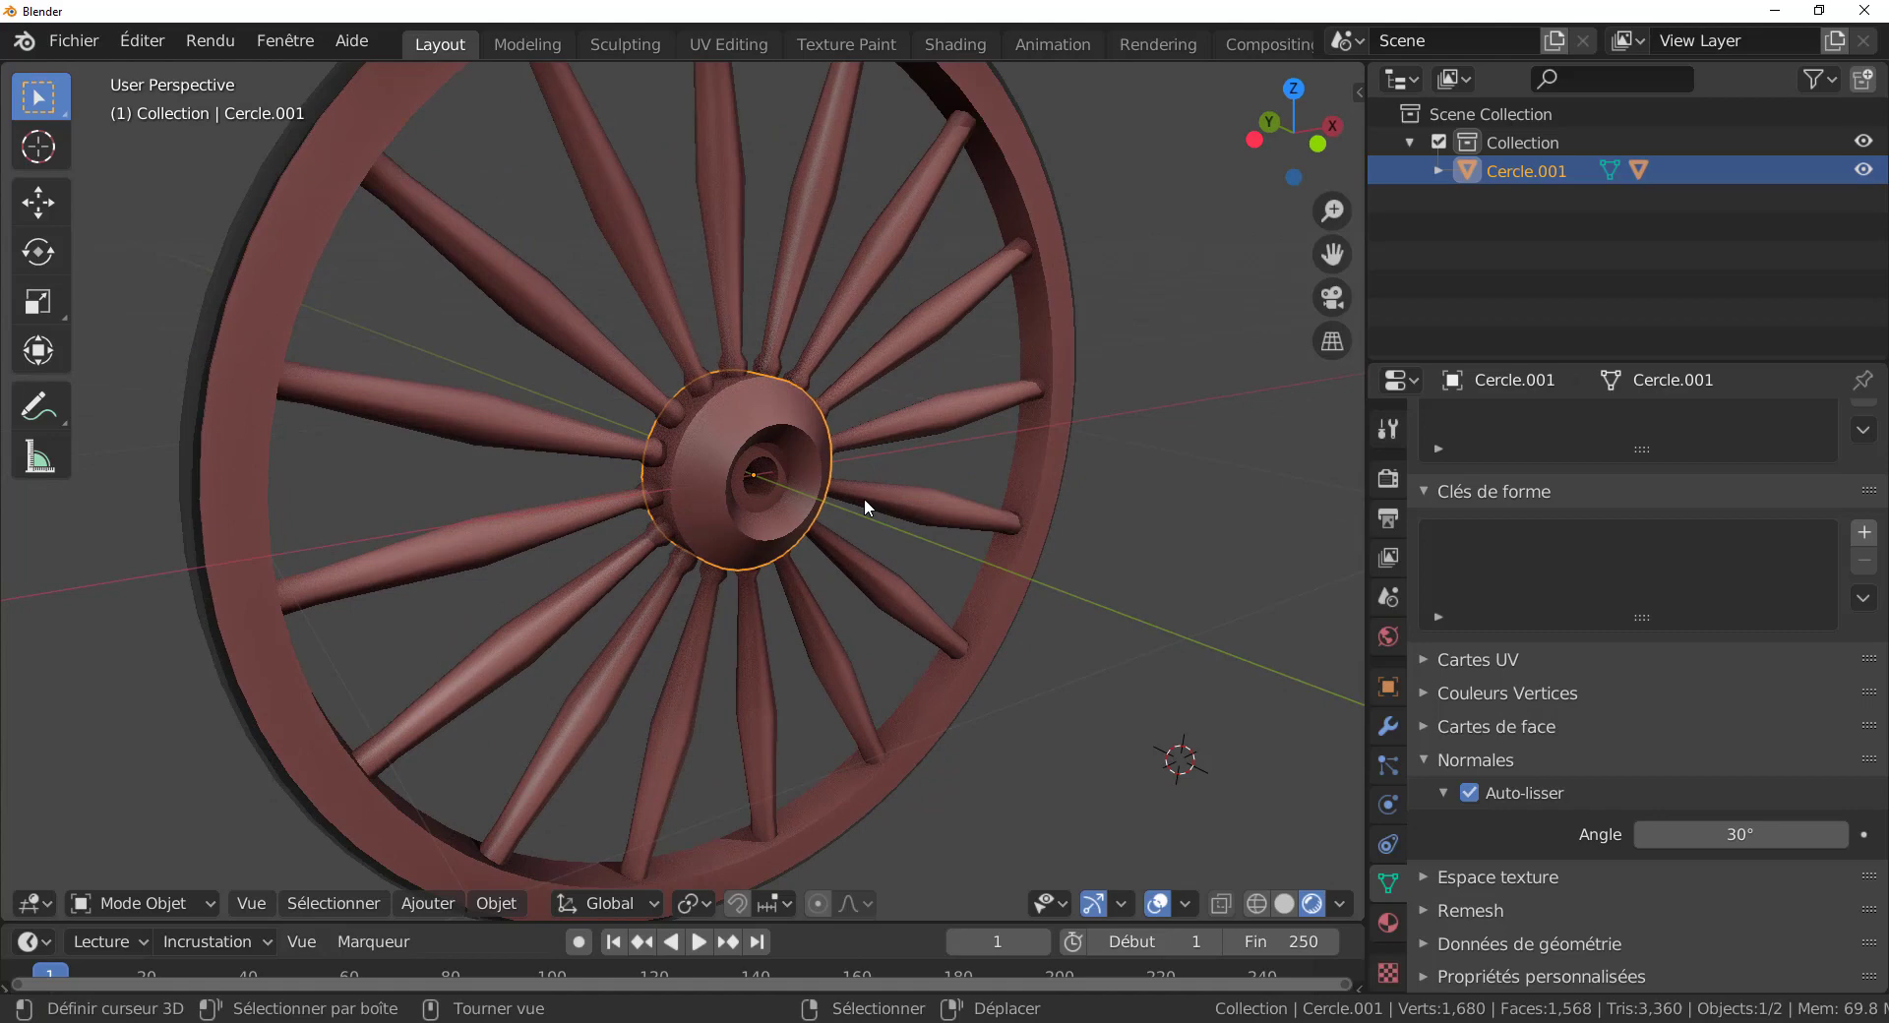
pyautogui.click(901, 425)
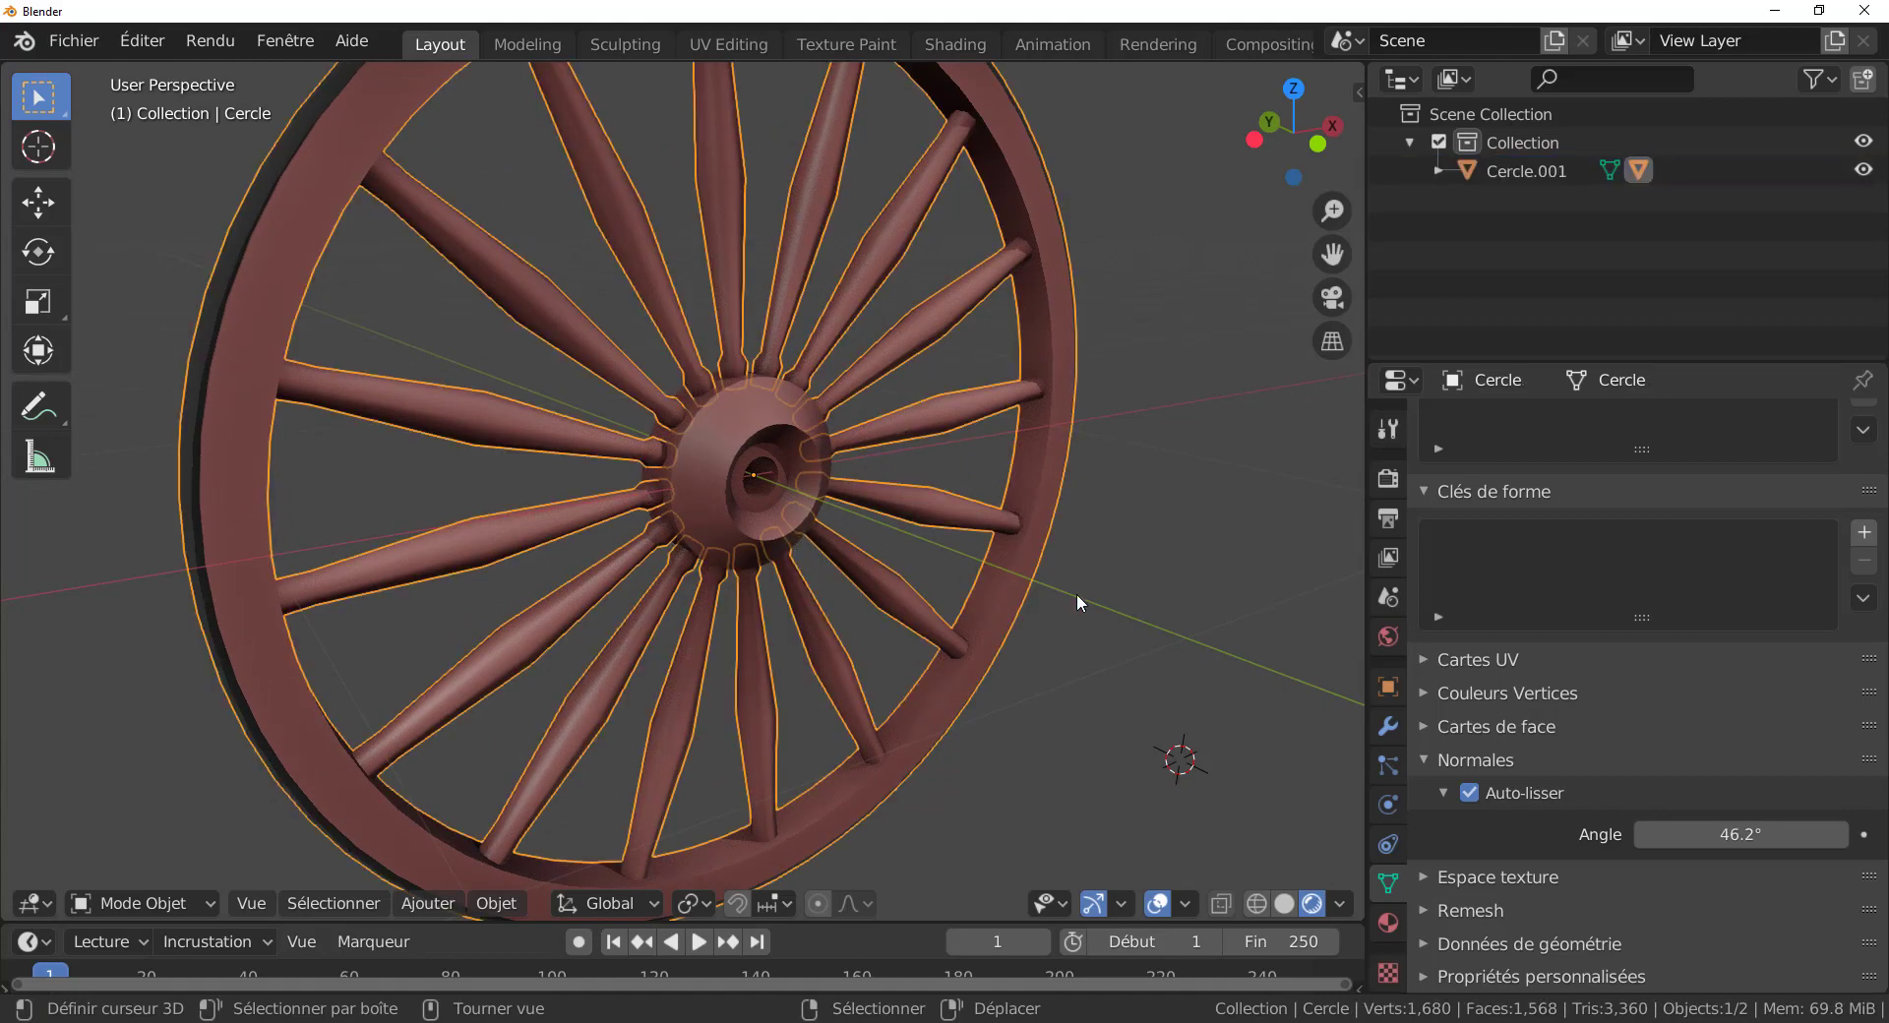
pyautogui.click(780, 425)
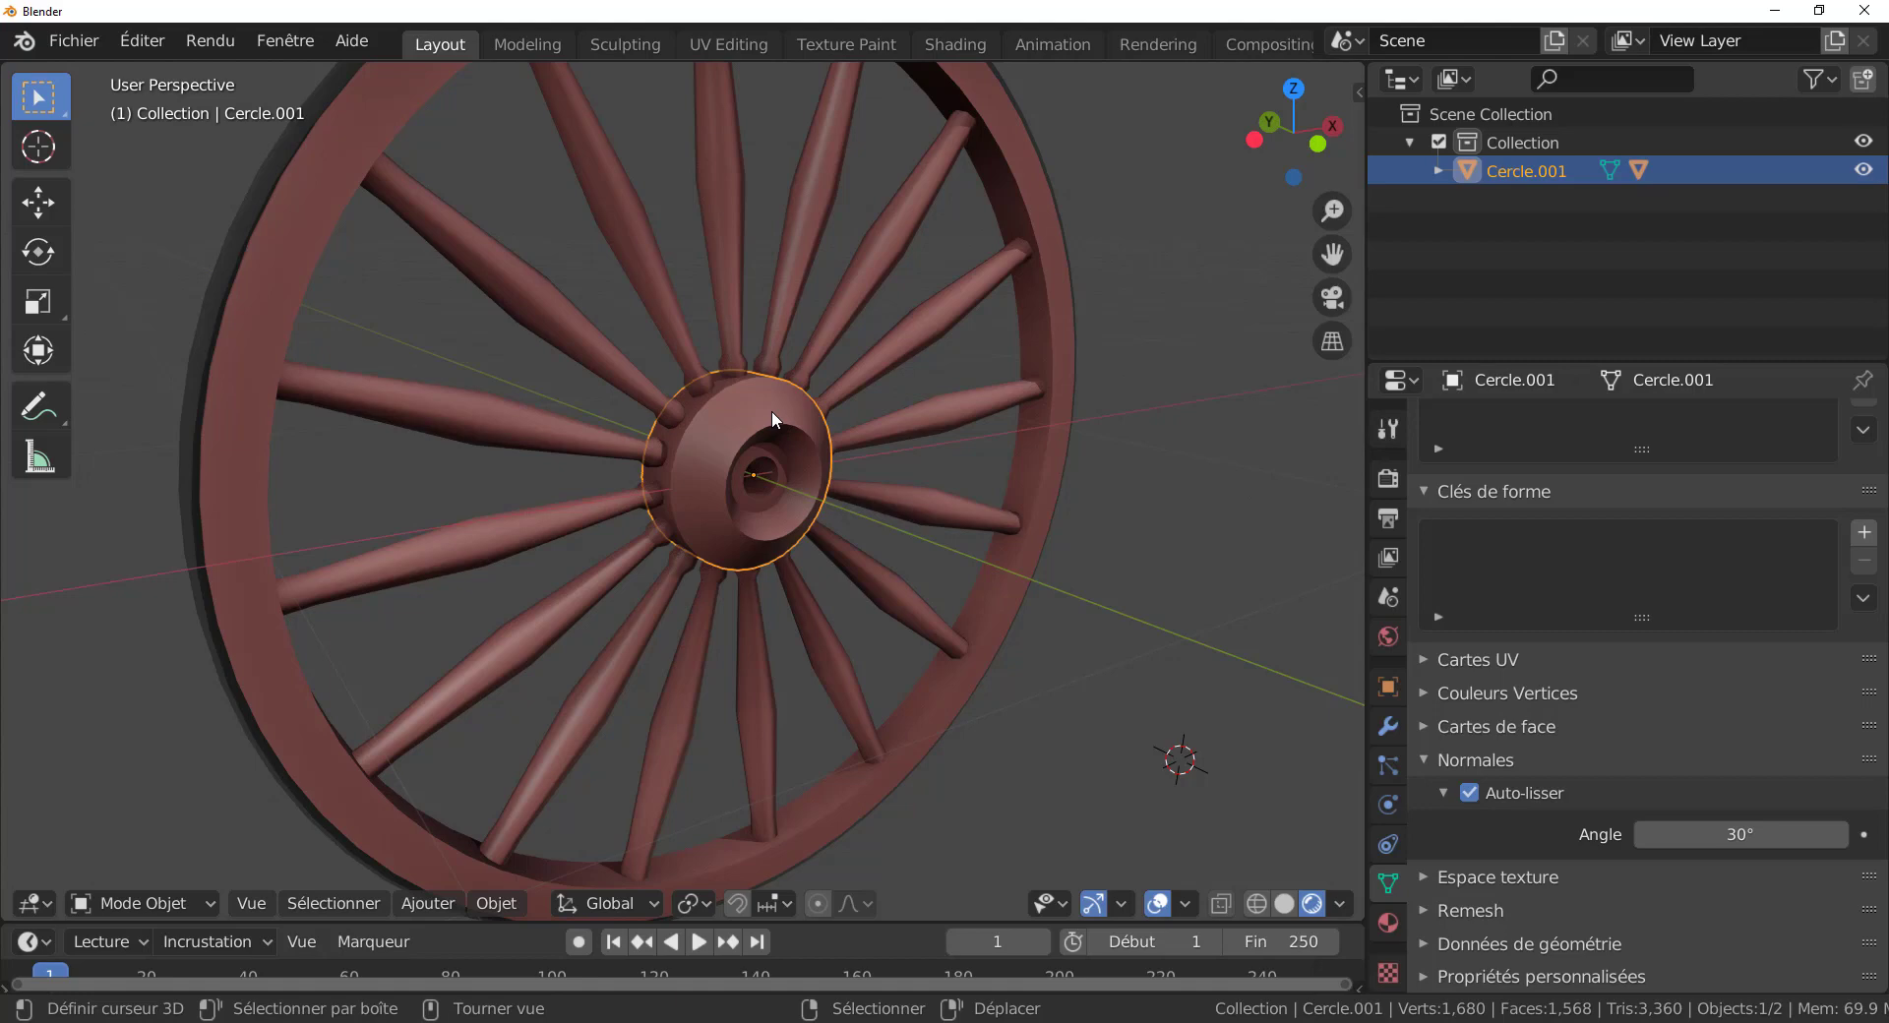
pyautogui.hotkey('alt', 'p')
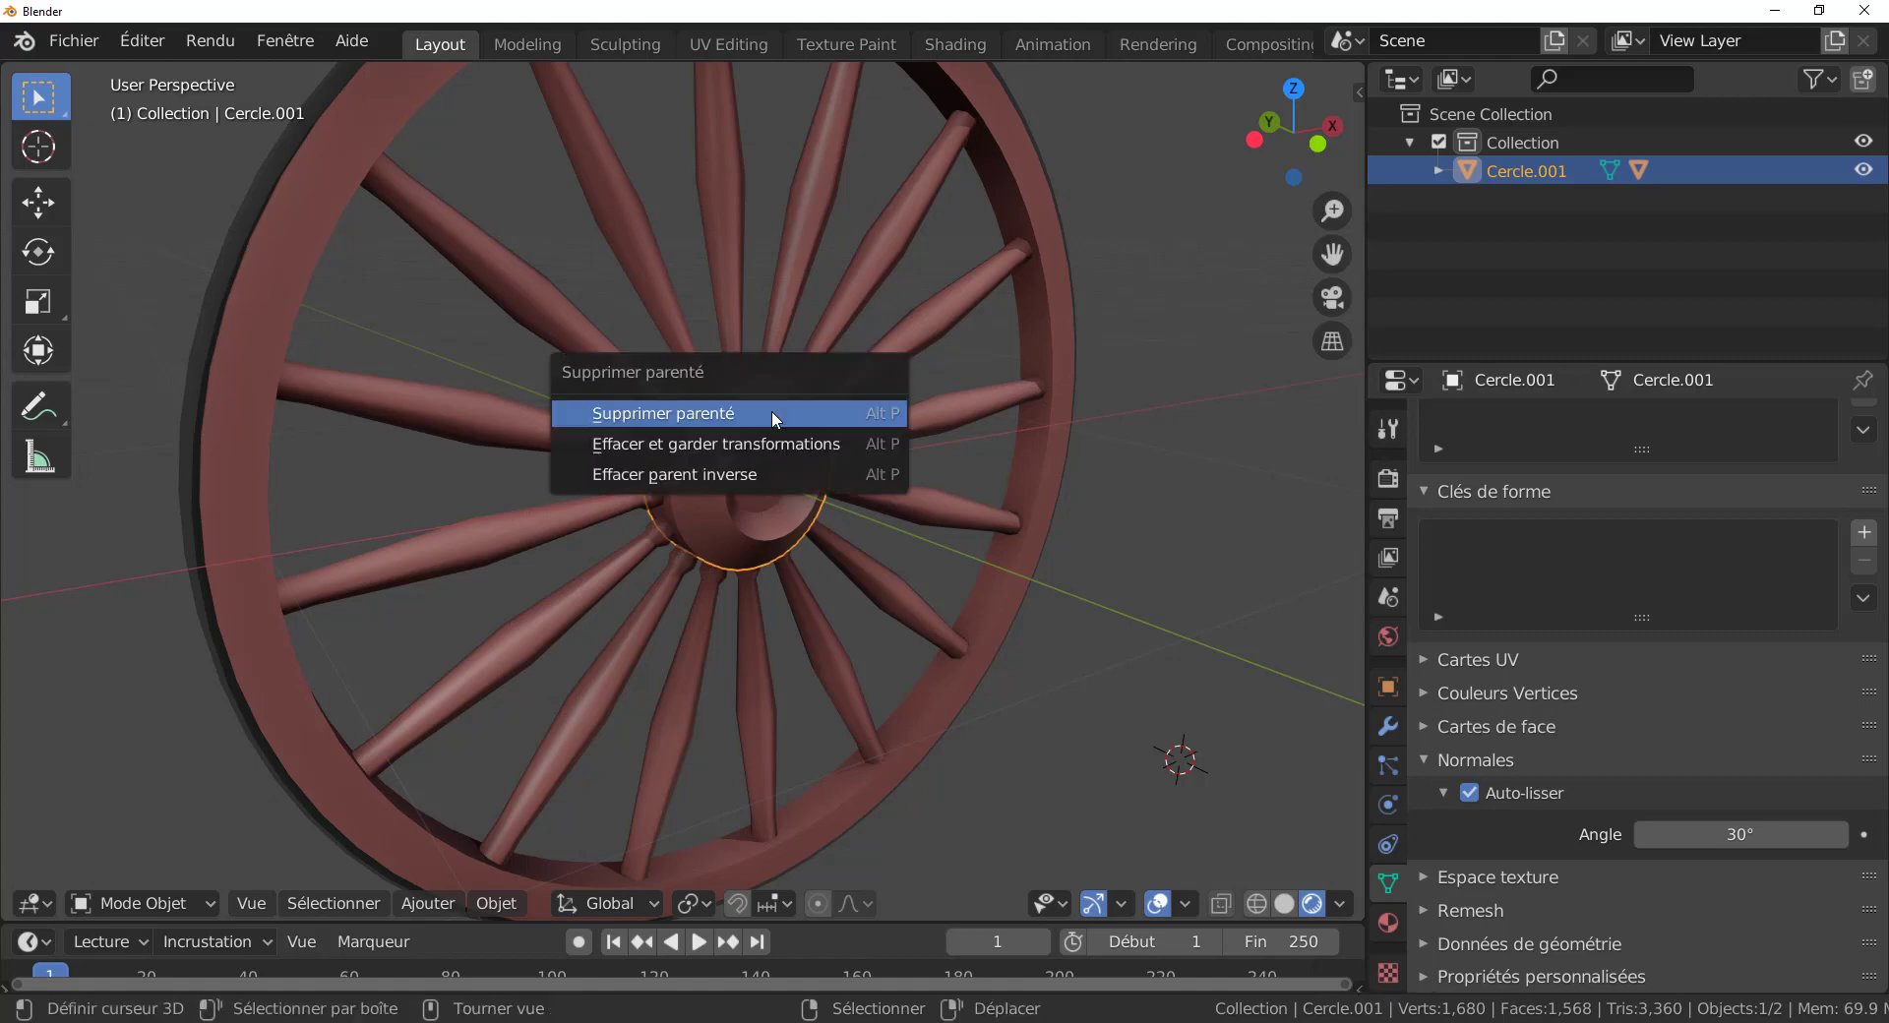
pyautogui.click(771, 412)
# Clear the parent of the rim-and-spokes object with Supprimer parenté.
pyautogui.click(882, 352)
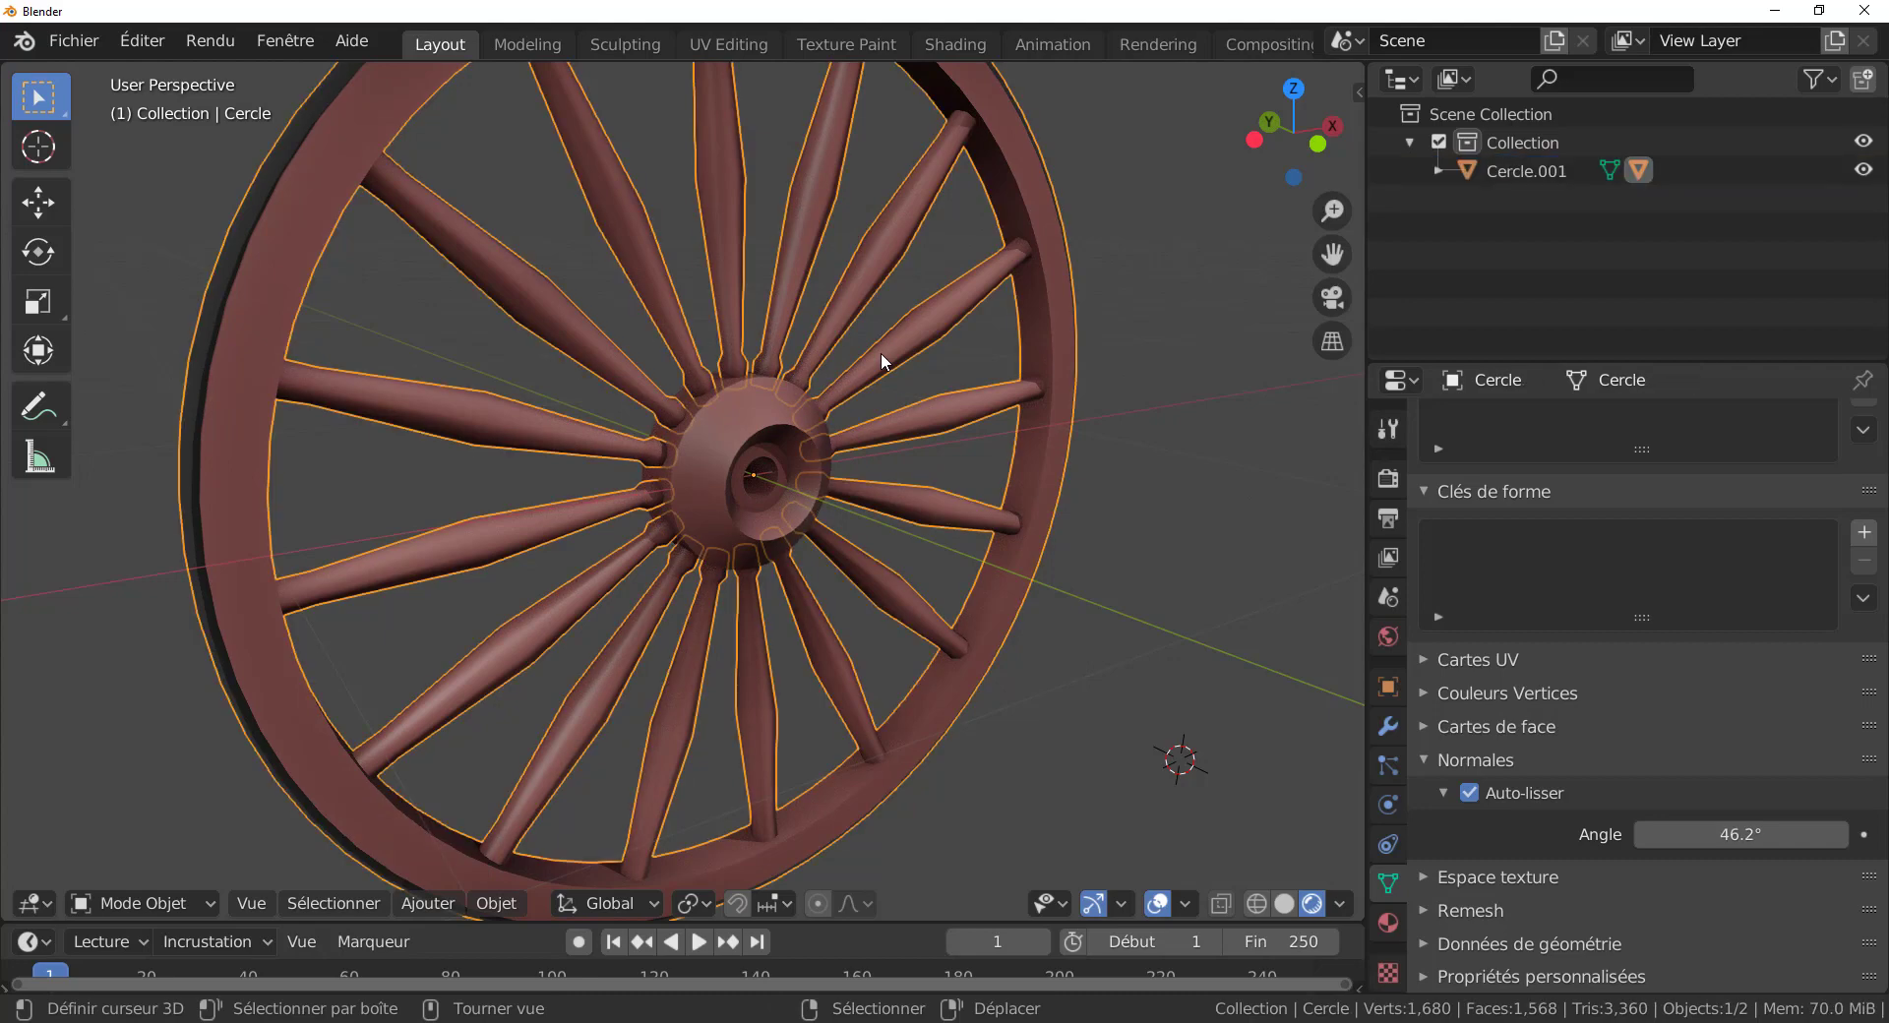
pyautogui.hotkey('alt', 'p')
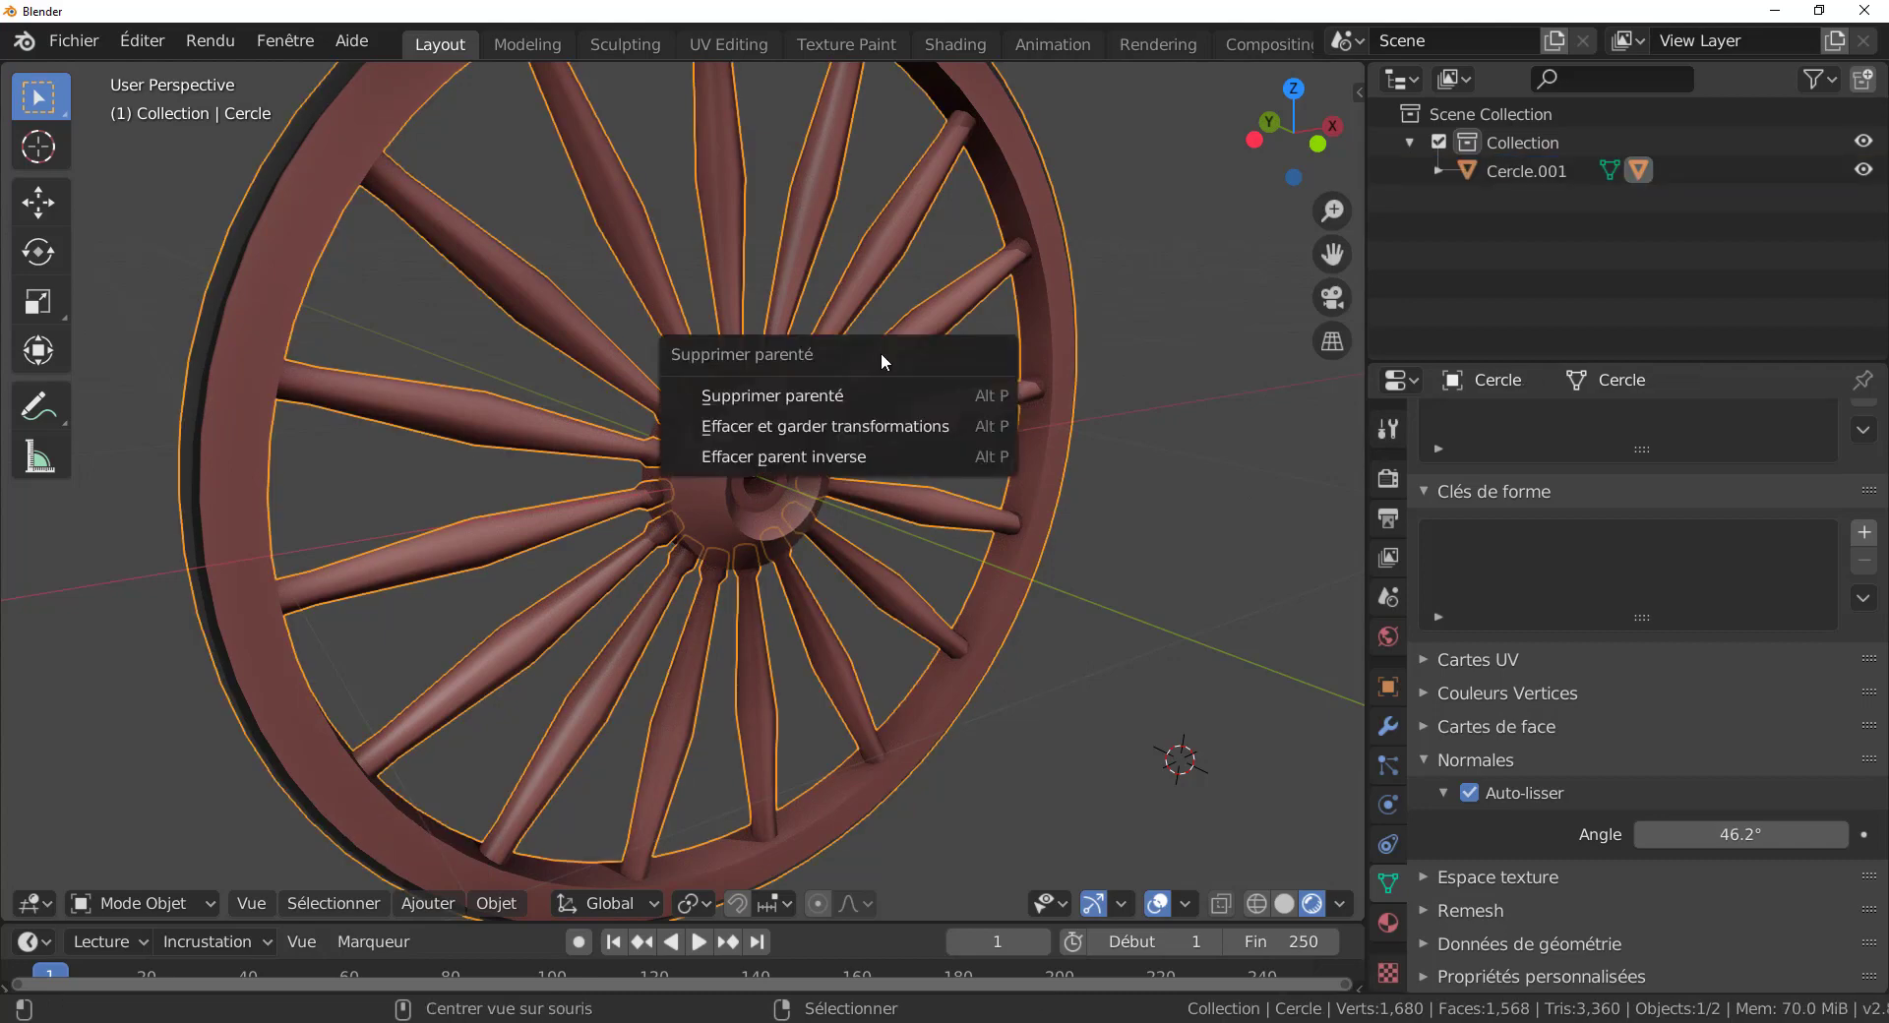
pyautogui.click(829, 397)
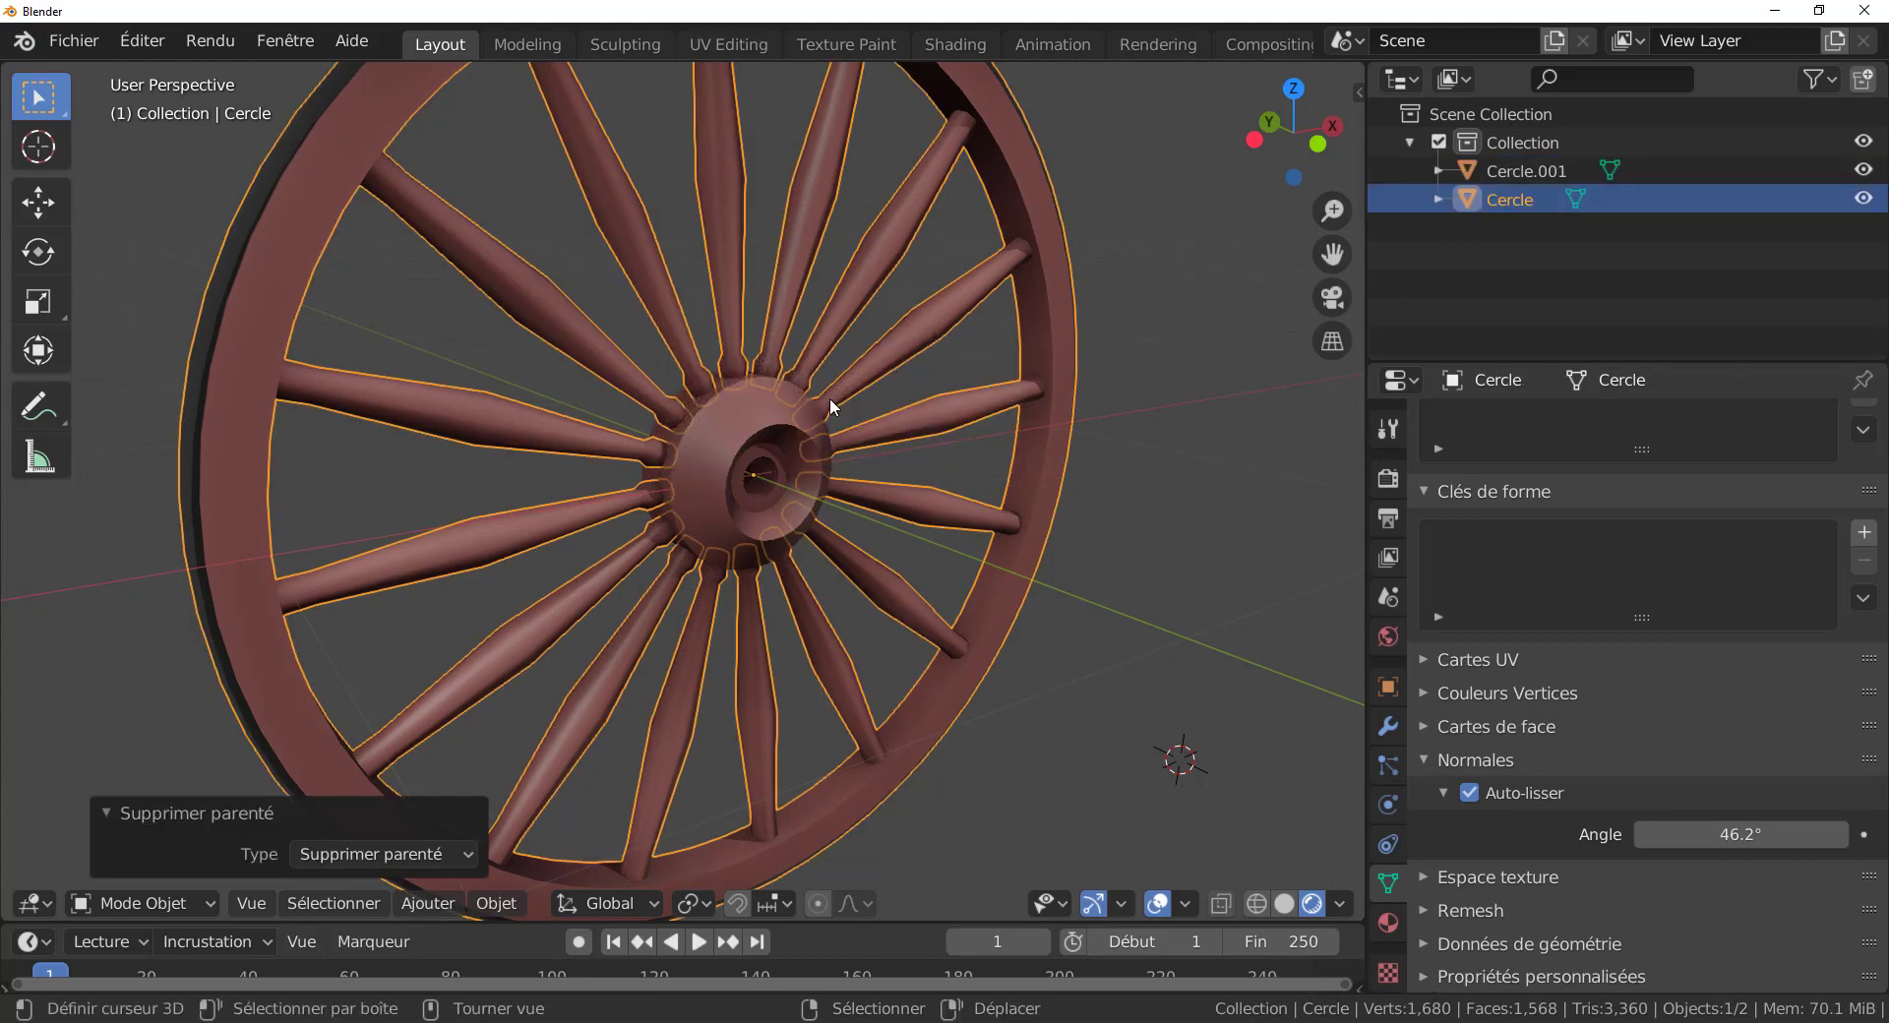
# Try joining the rim-and-spokes object with the hub into one mesh, and undo the join.
pyautogui.click(911, 356)
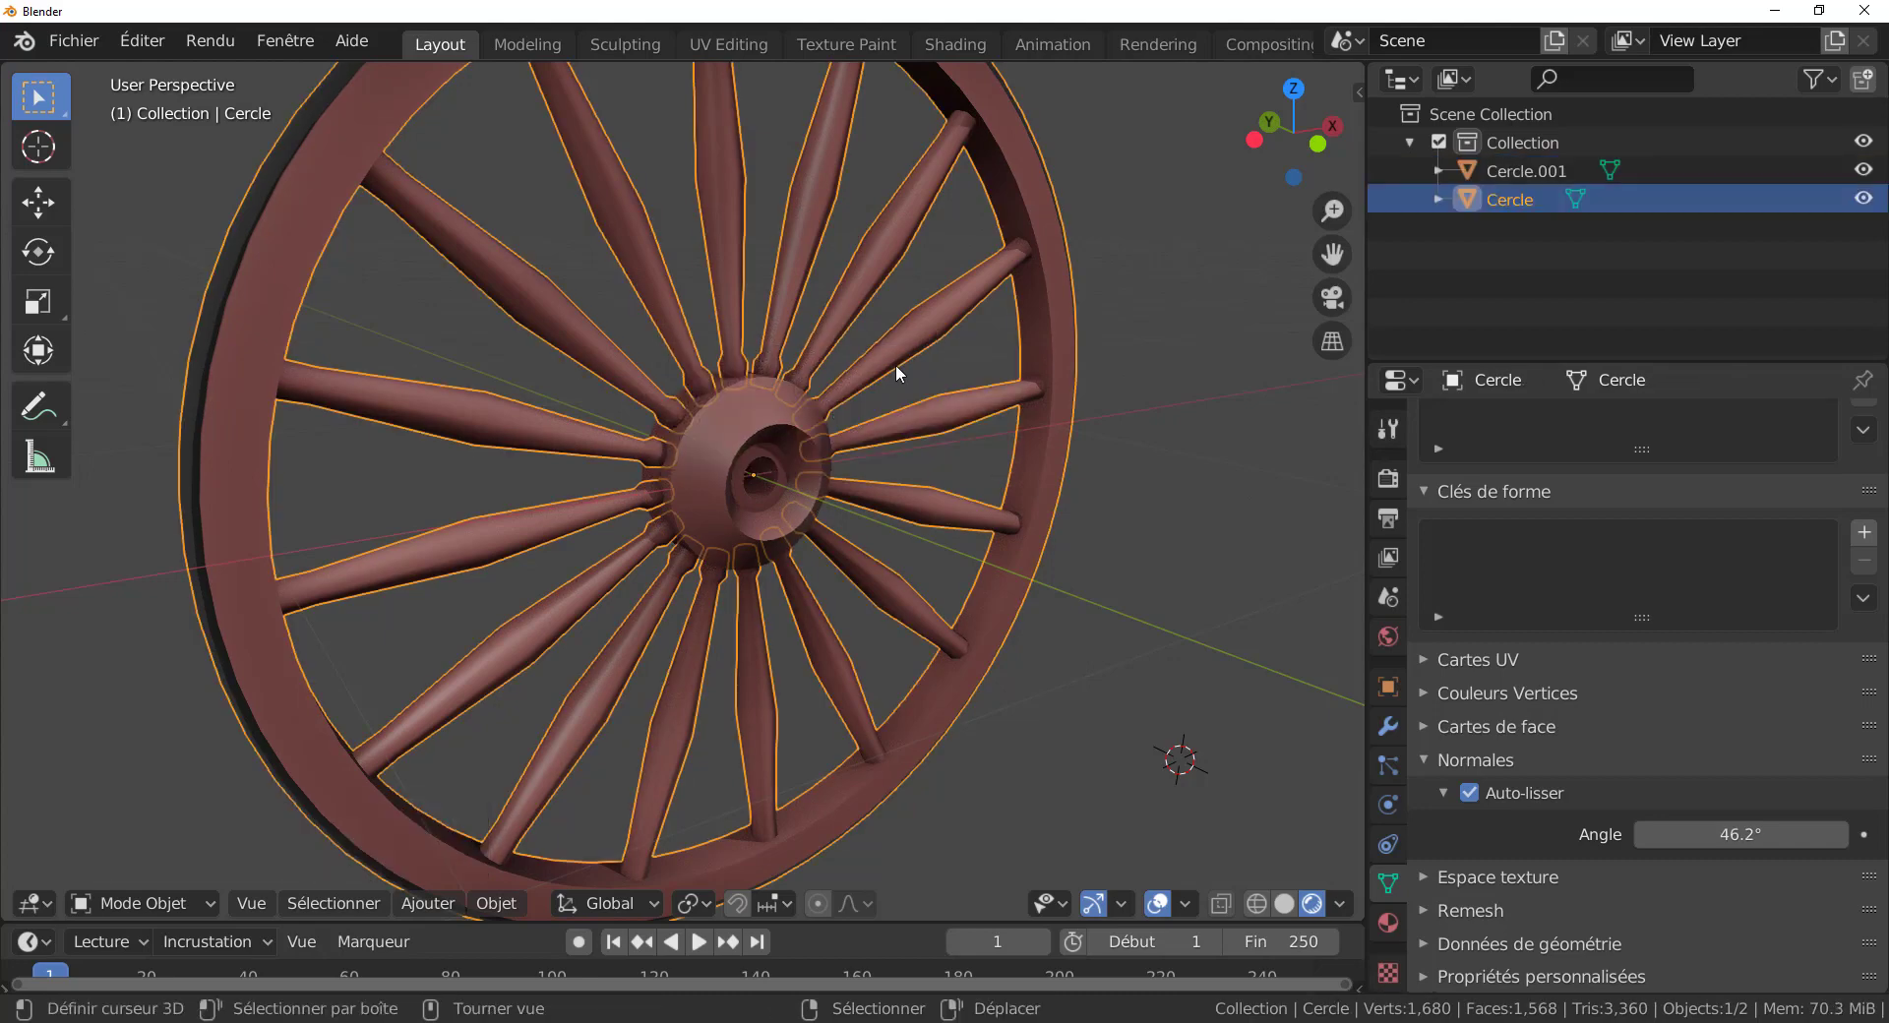
pyautogui.keyDown('shift'); pyautogui.click(779, 414); pyautogui.keyUp('shift')
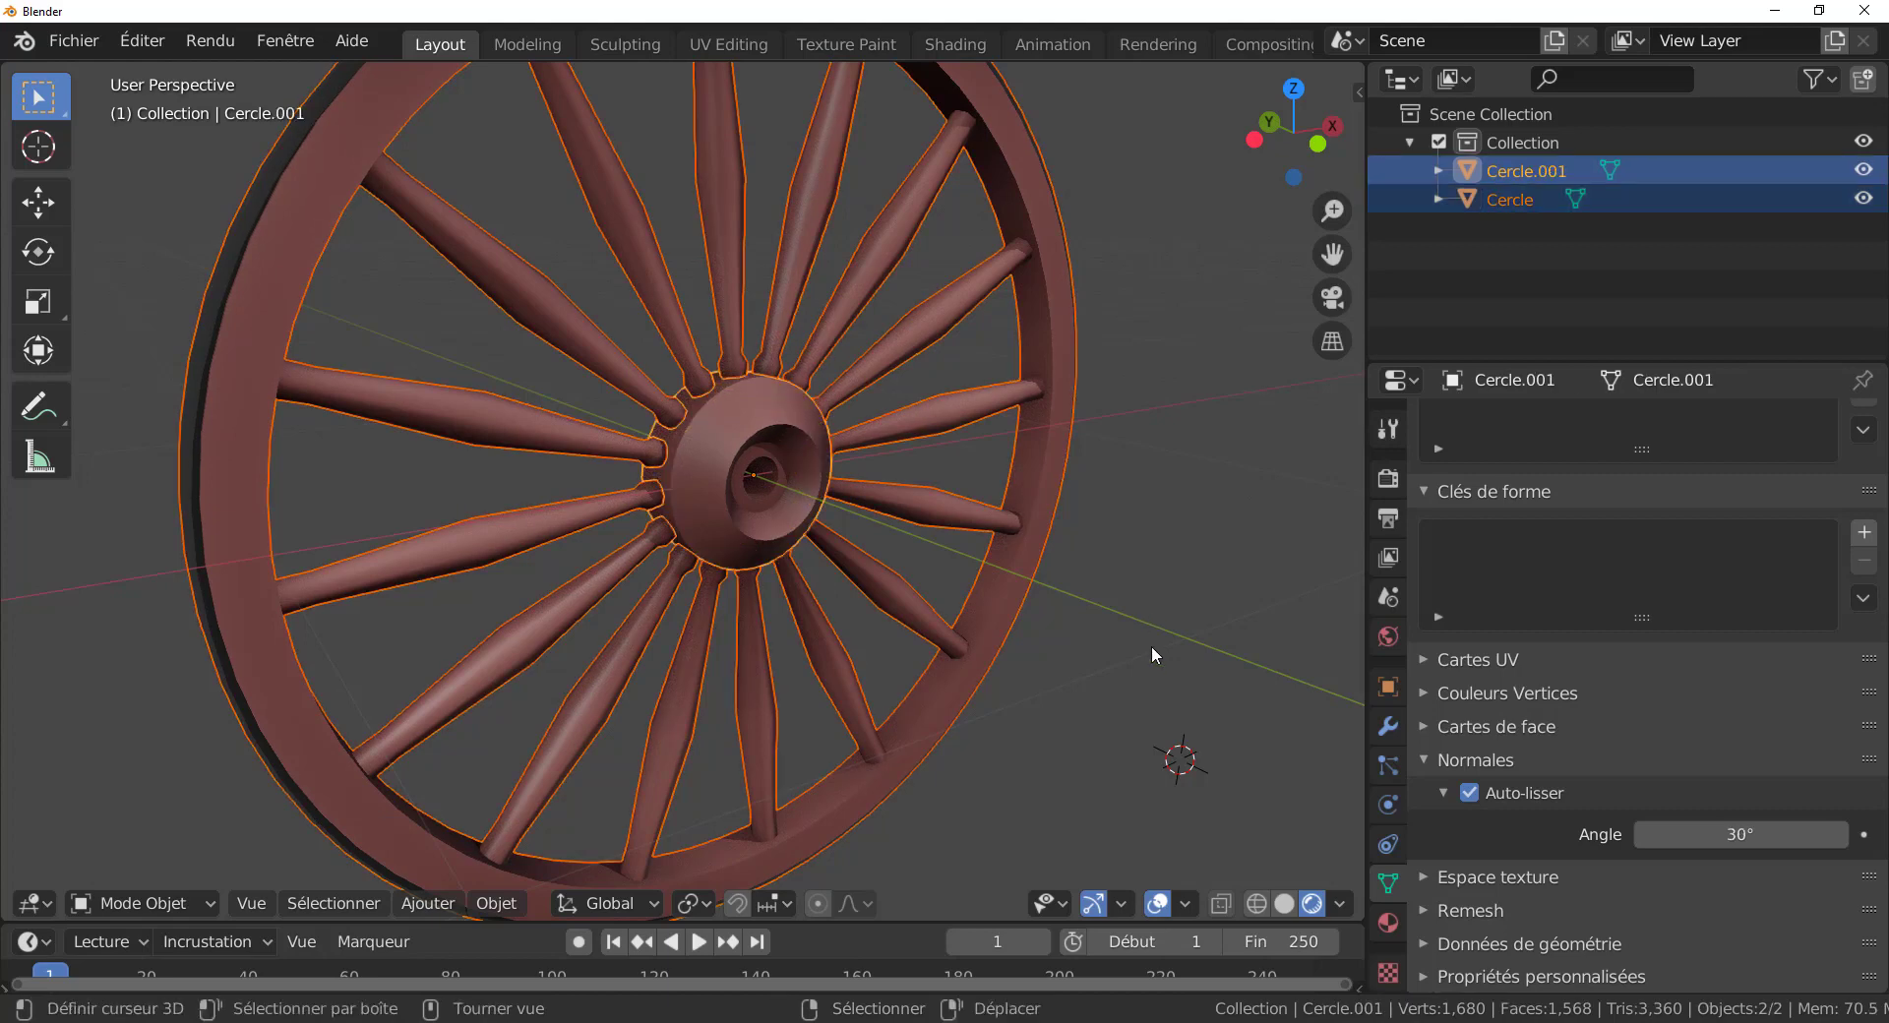
pyautogui.hotkey('ctrl', 'j')
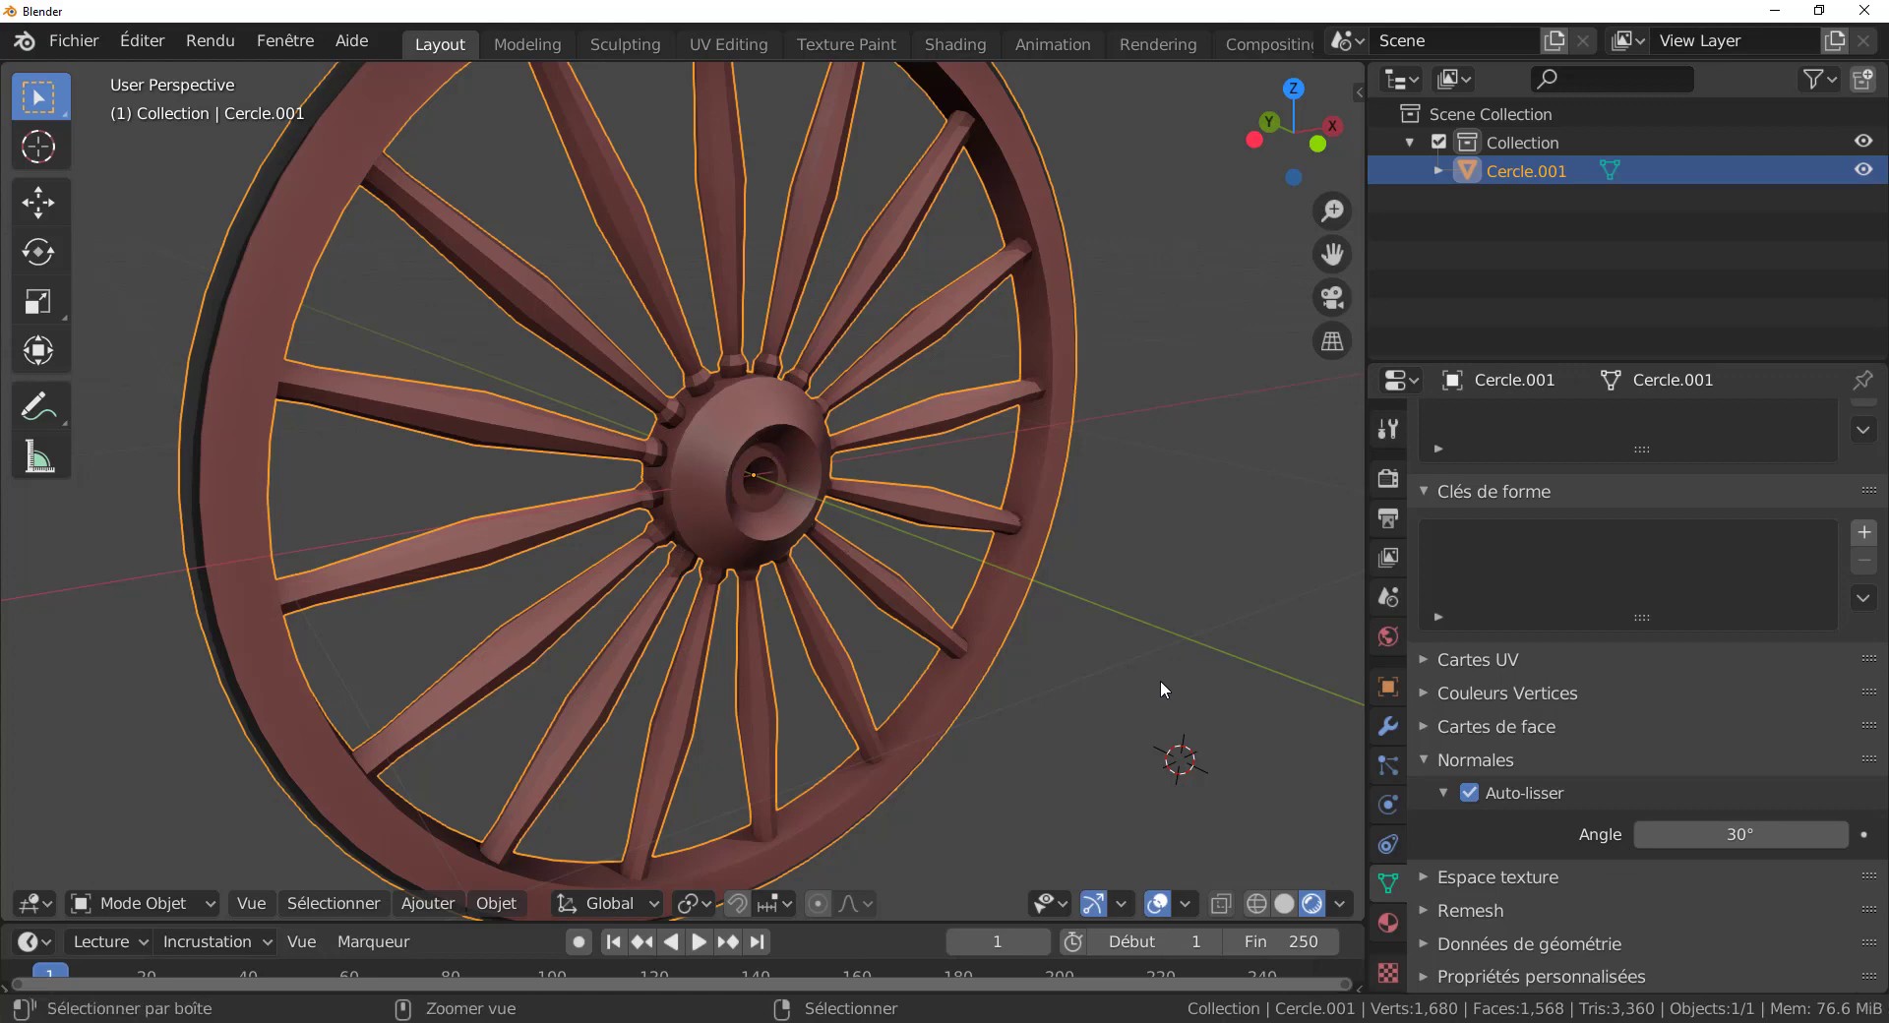
pyautogui.hotkey('ctrl', 'z')
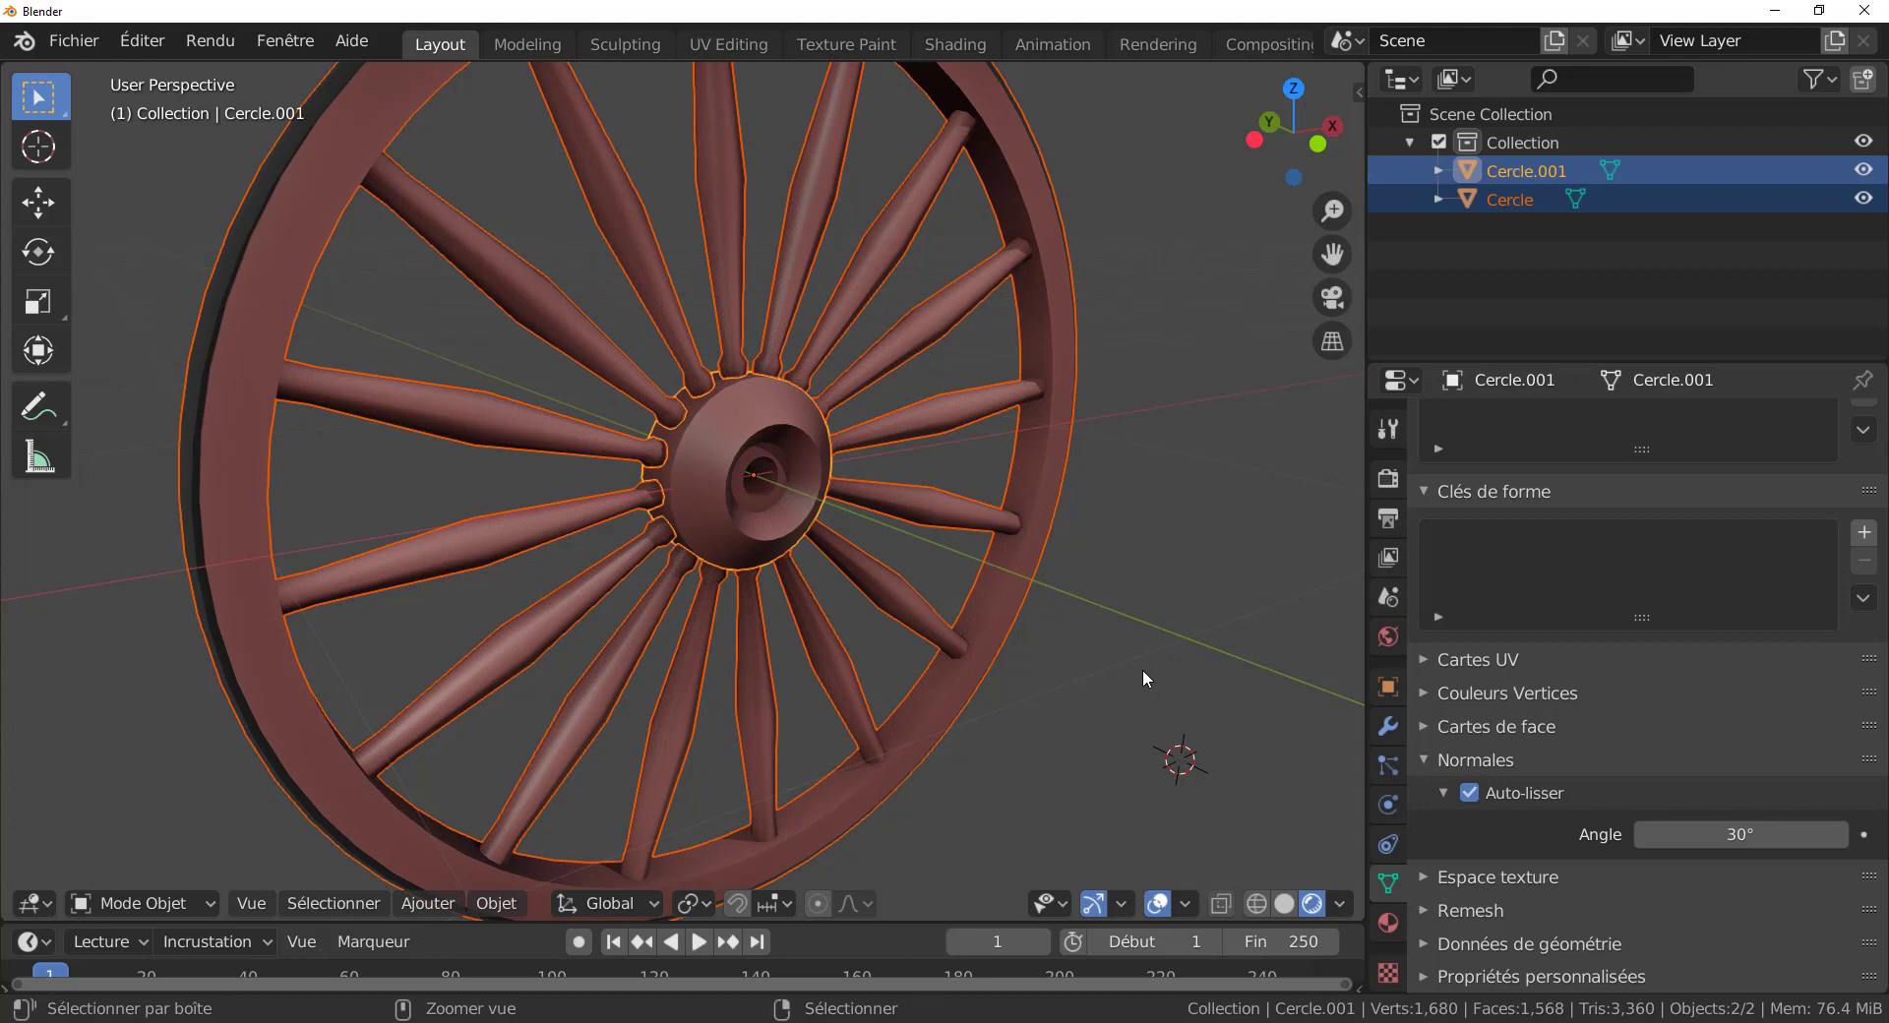
# Parent the rim-and-spokes object to the hub again, using the Objet parent type.
pyautogui.click(933, 431)
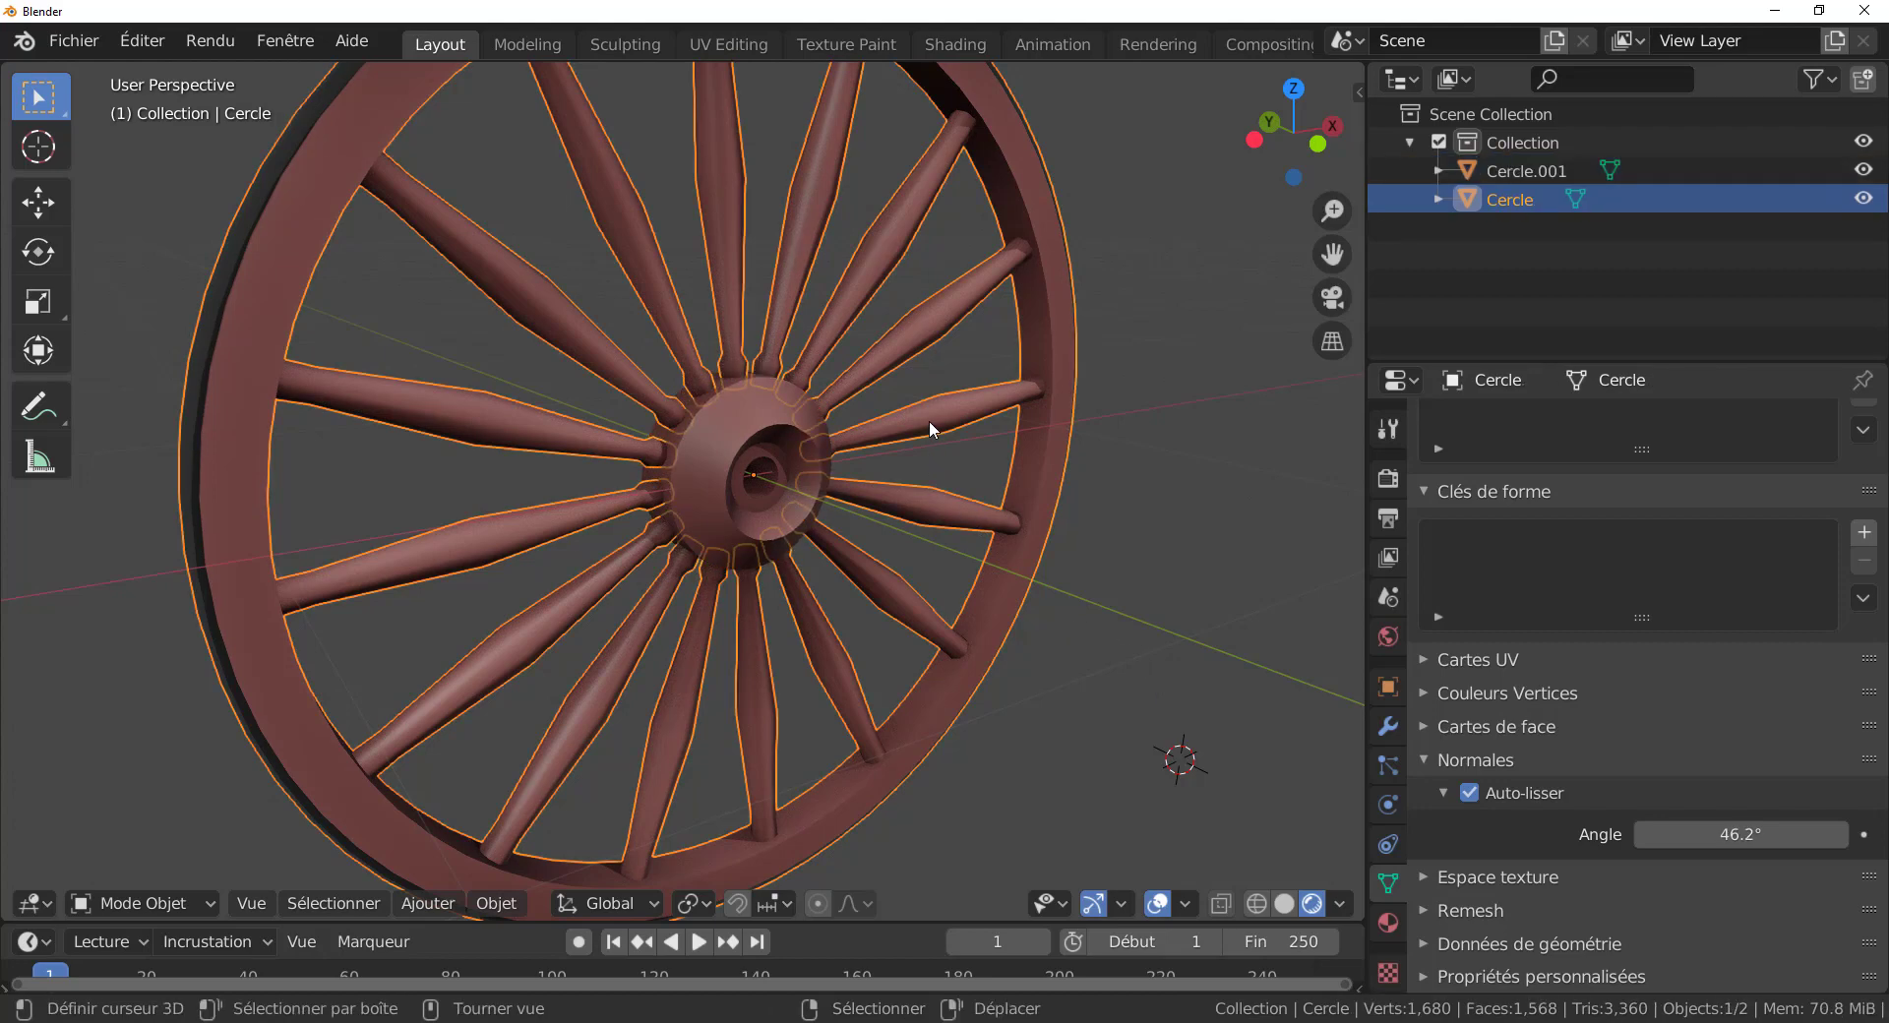
pyautogui.keyDown('shift'); pyautogui.click(735, 434); pyautogui.keyUp('shift')
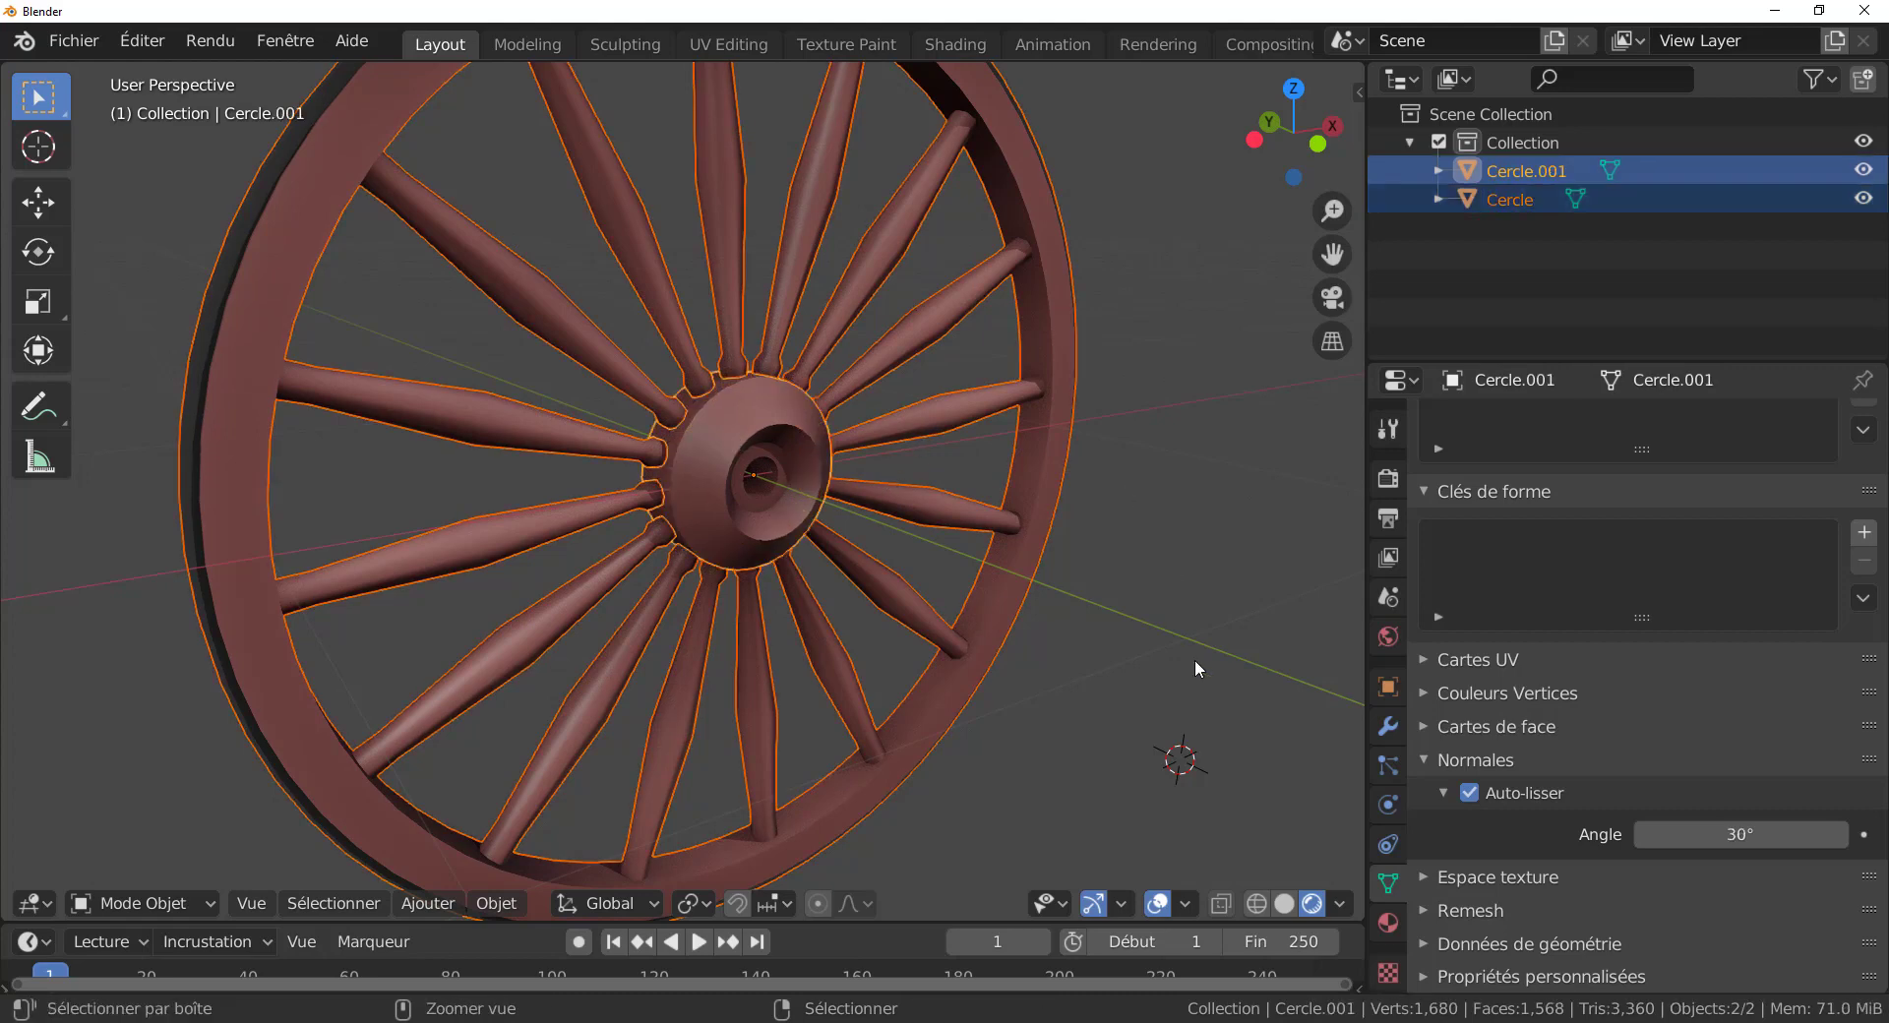
pyautogui.hotkey('ctrl', 'p')
pyautogui.click(1195, 659)
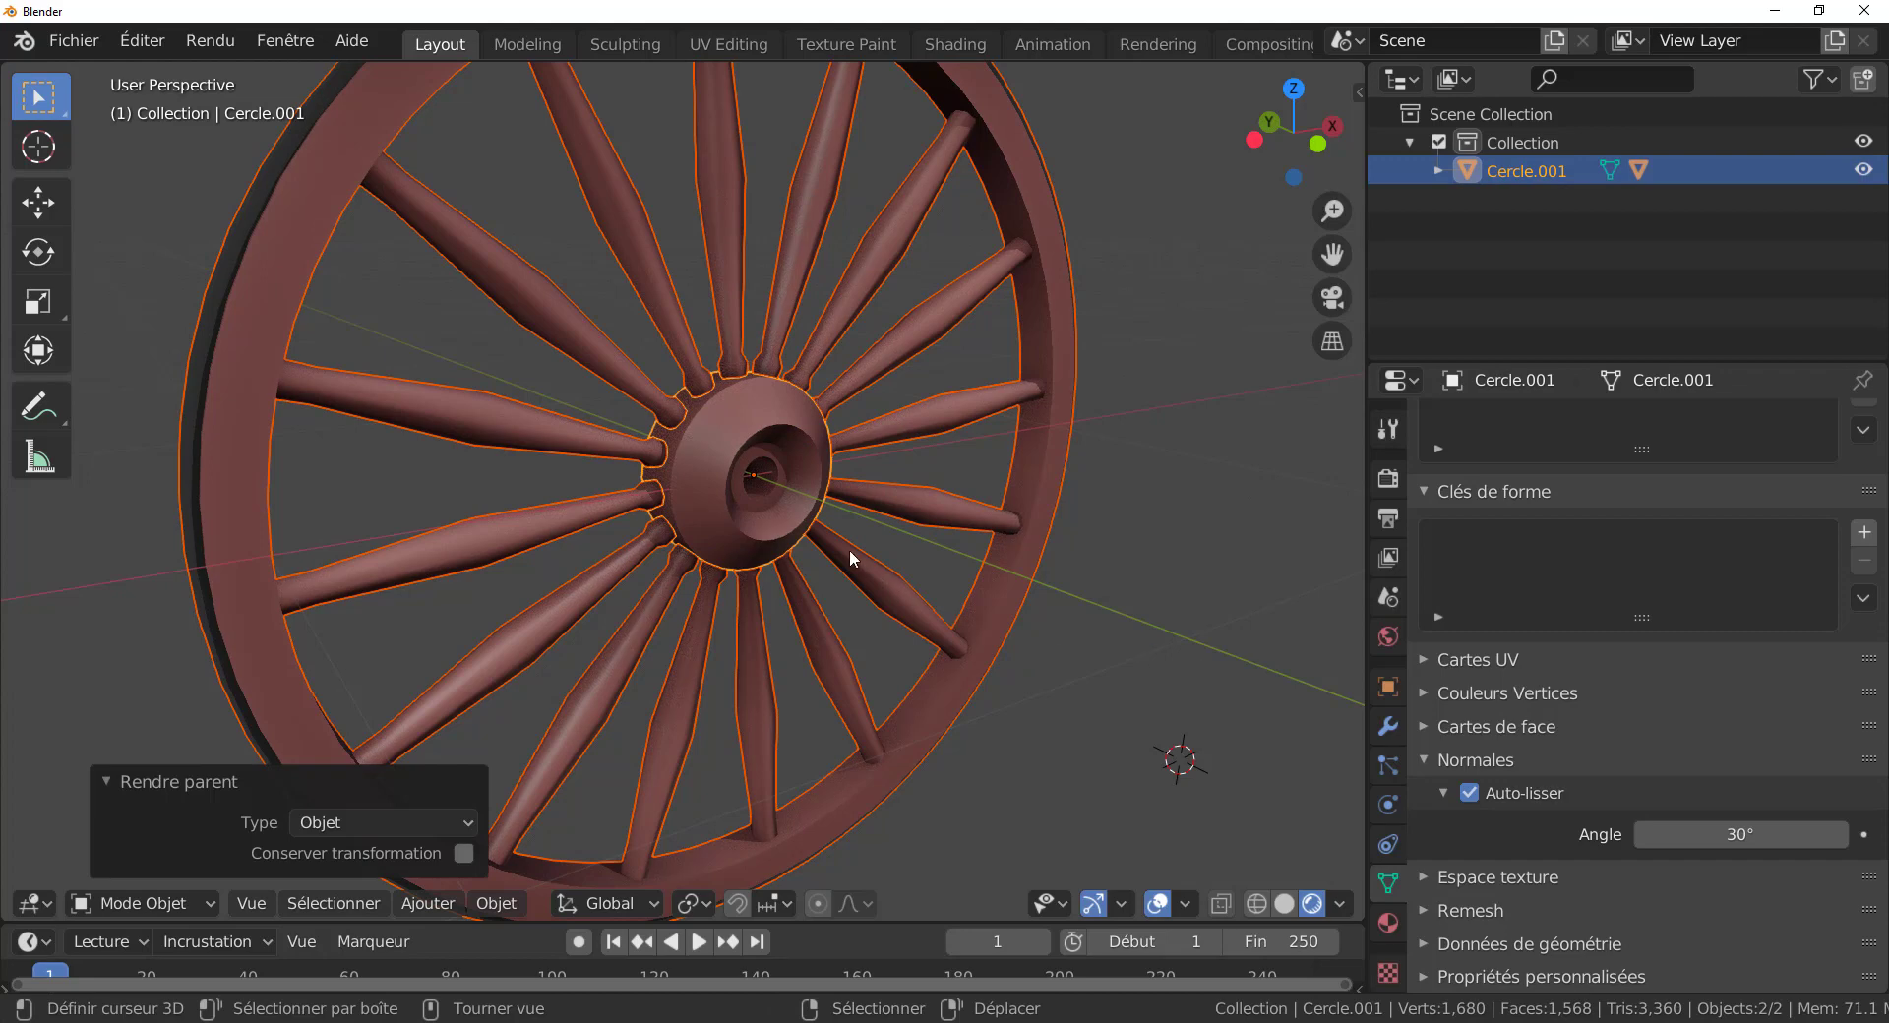
# Try rotating only the hub about the global Y axis to test whether the rim and spokes follow.
pyautogui.click(757, 390)
pyautogui.scroll(-4, 998, 634)
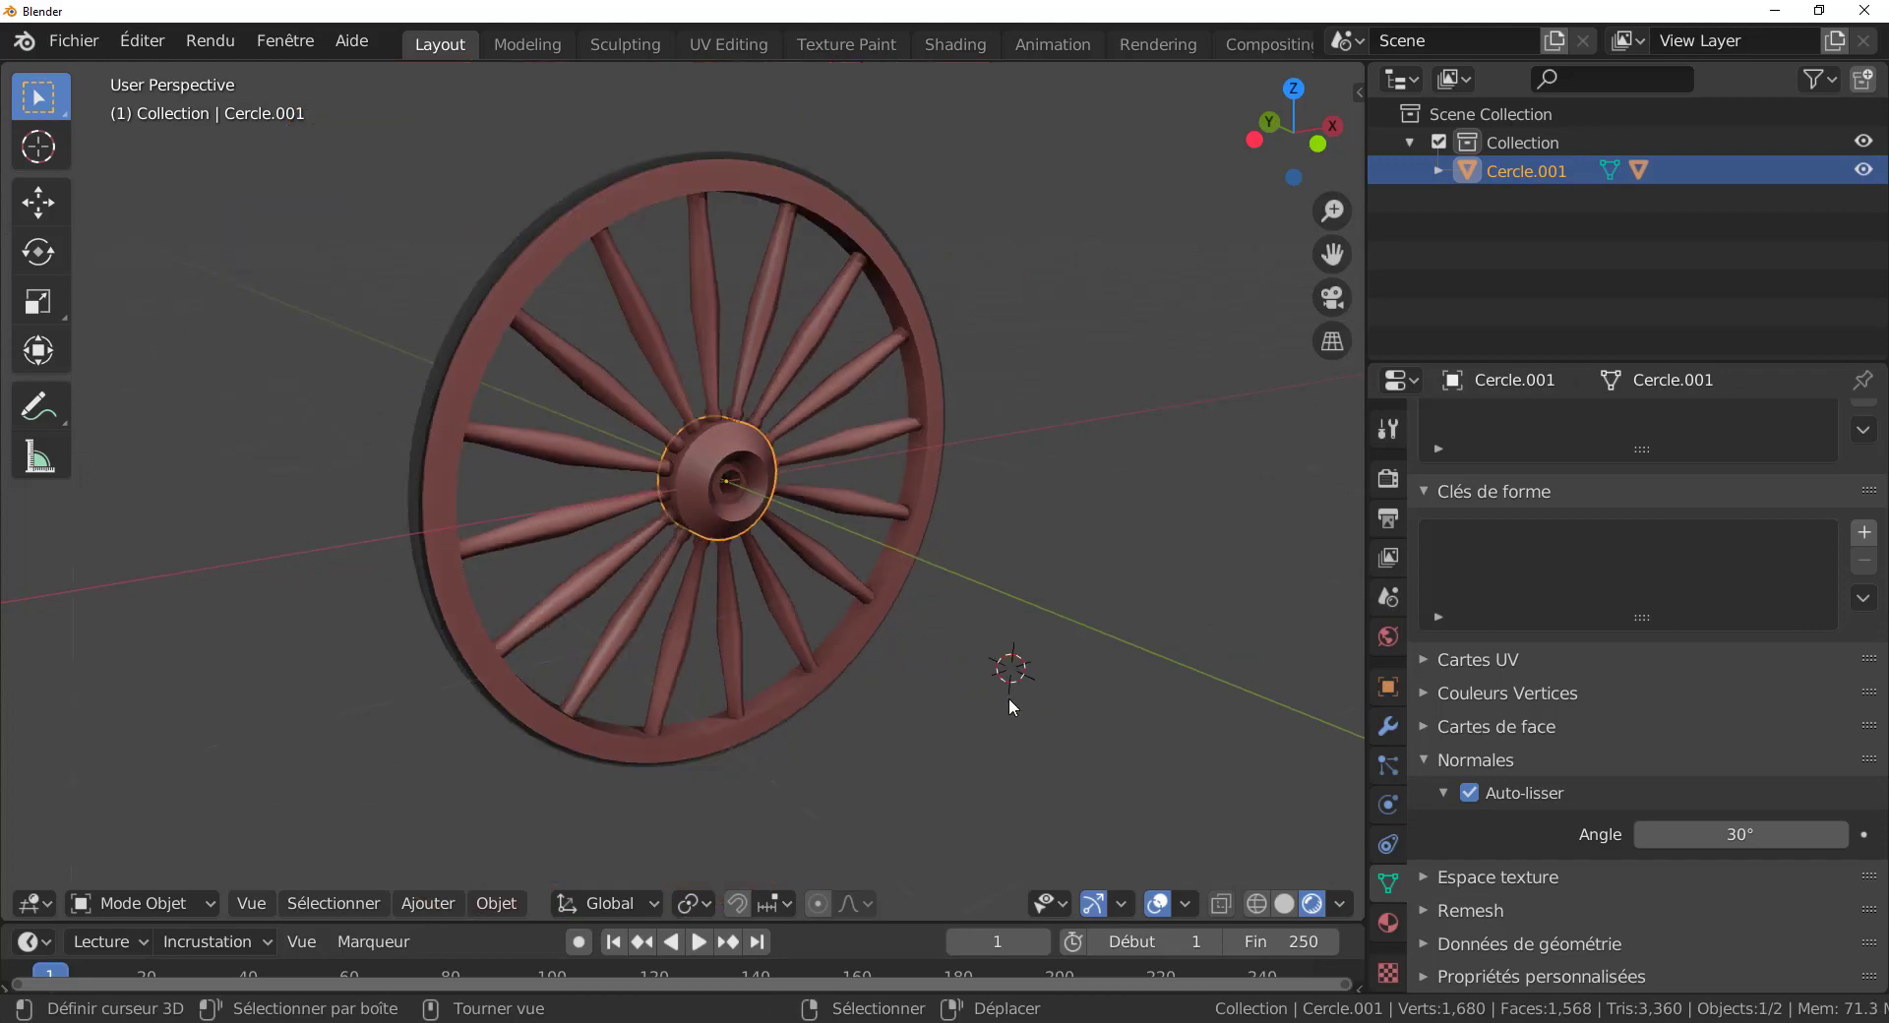
pyautogui.moveTo(957, 695); pyautogui.dragTo(978, 726, button='middle')
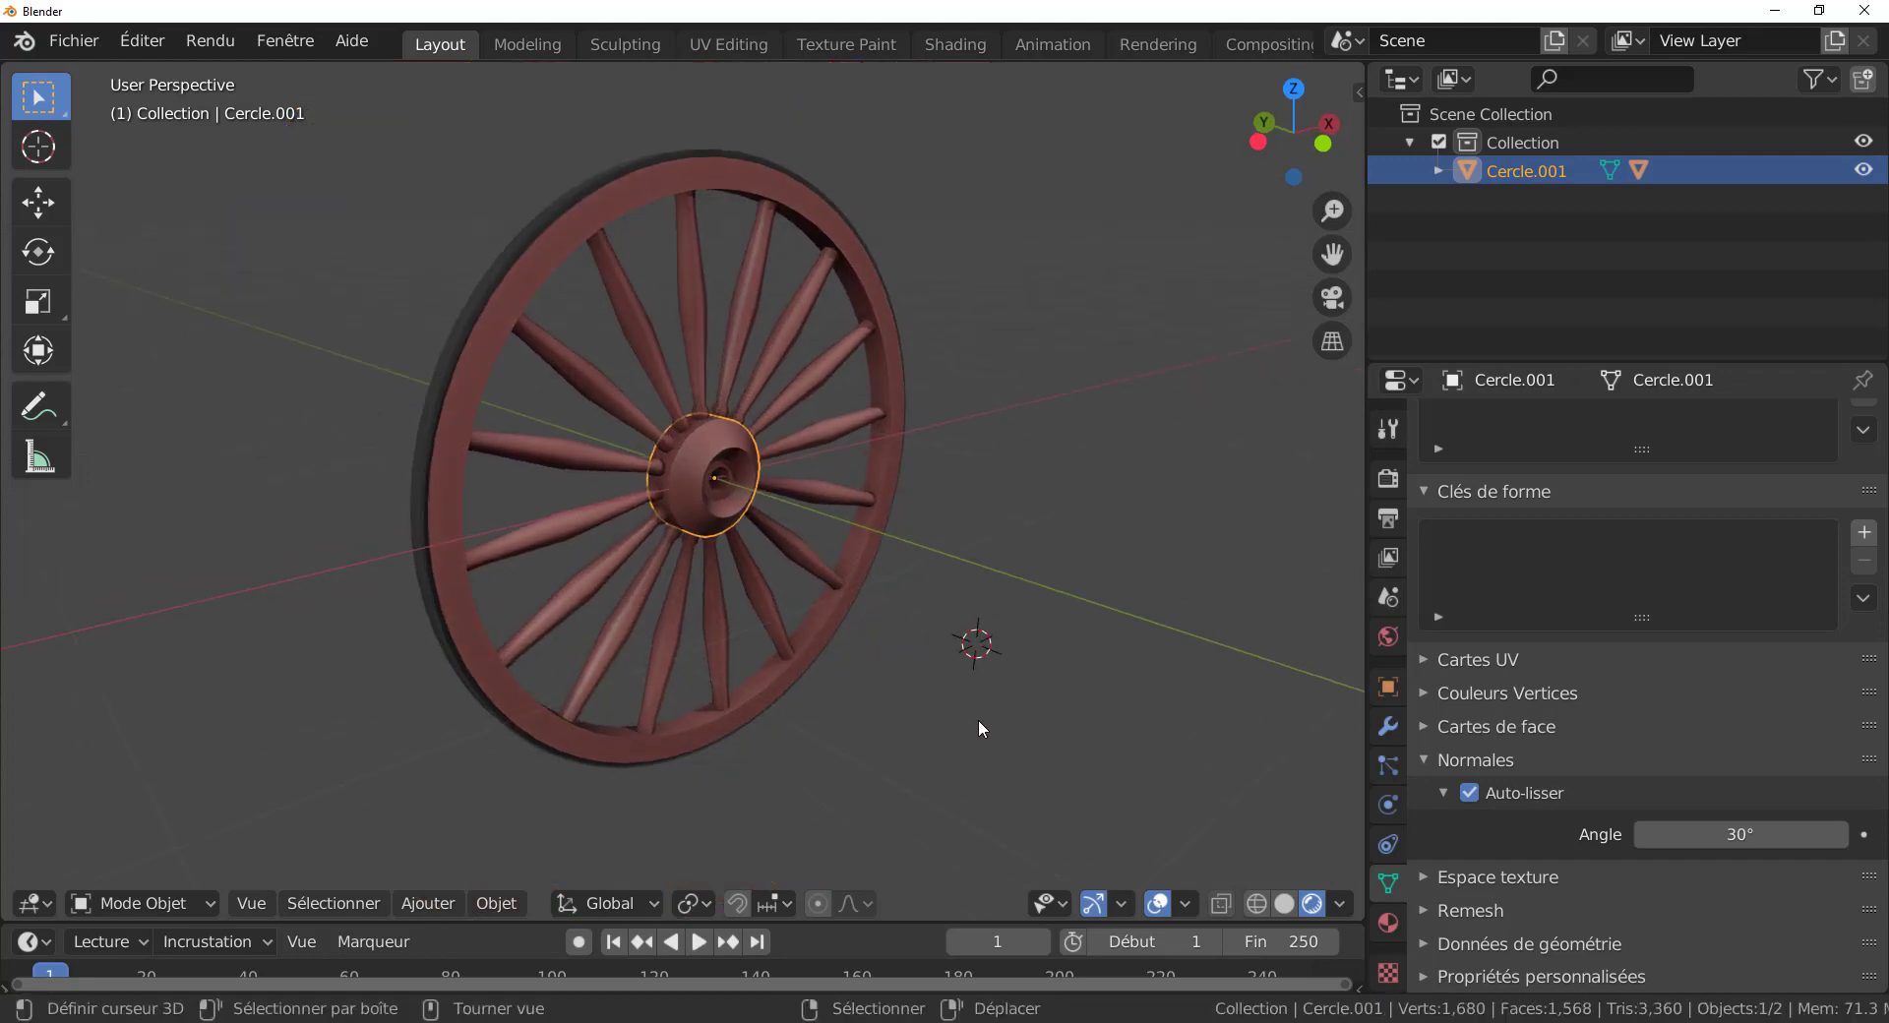
pyautogui.scroll(2, 978, 726)
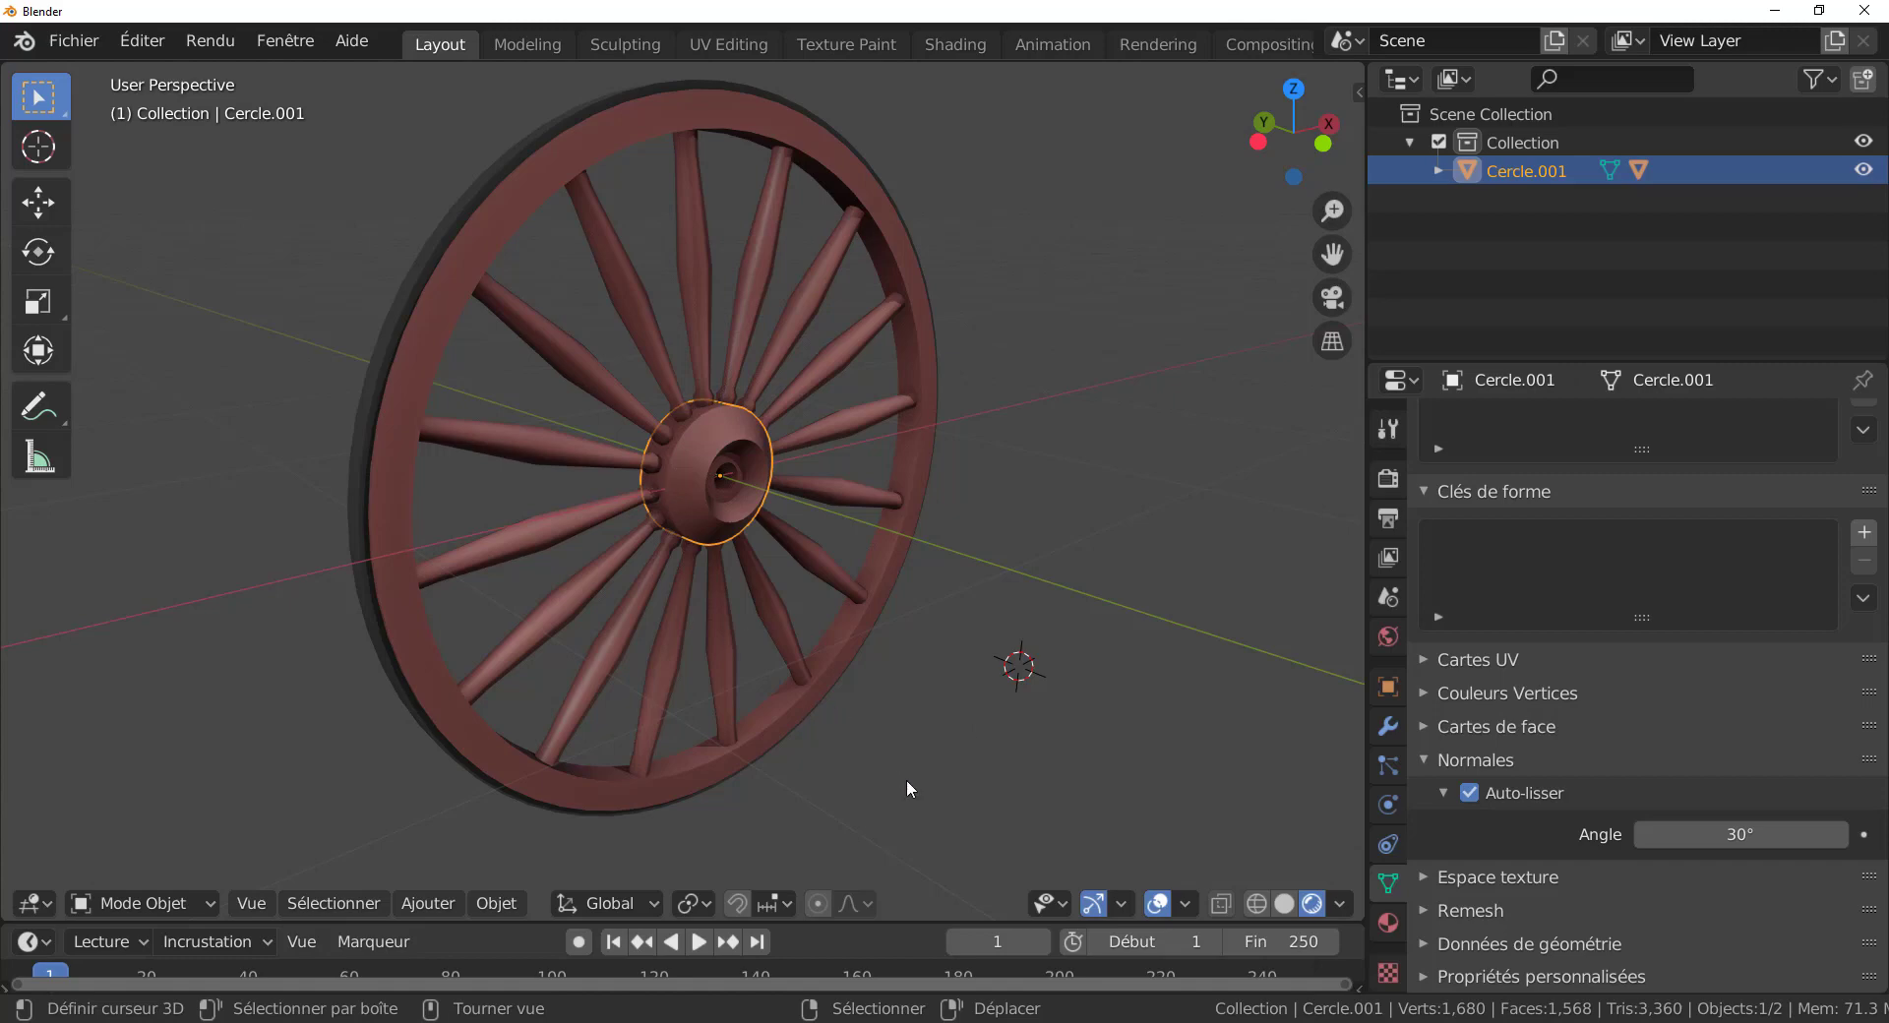
pyautogui.press('r')
pyautogui.press('y')
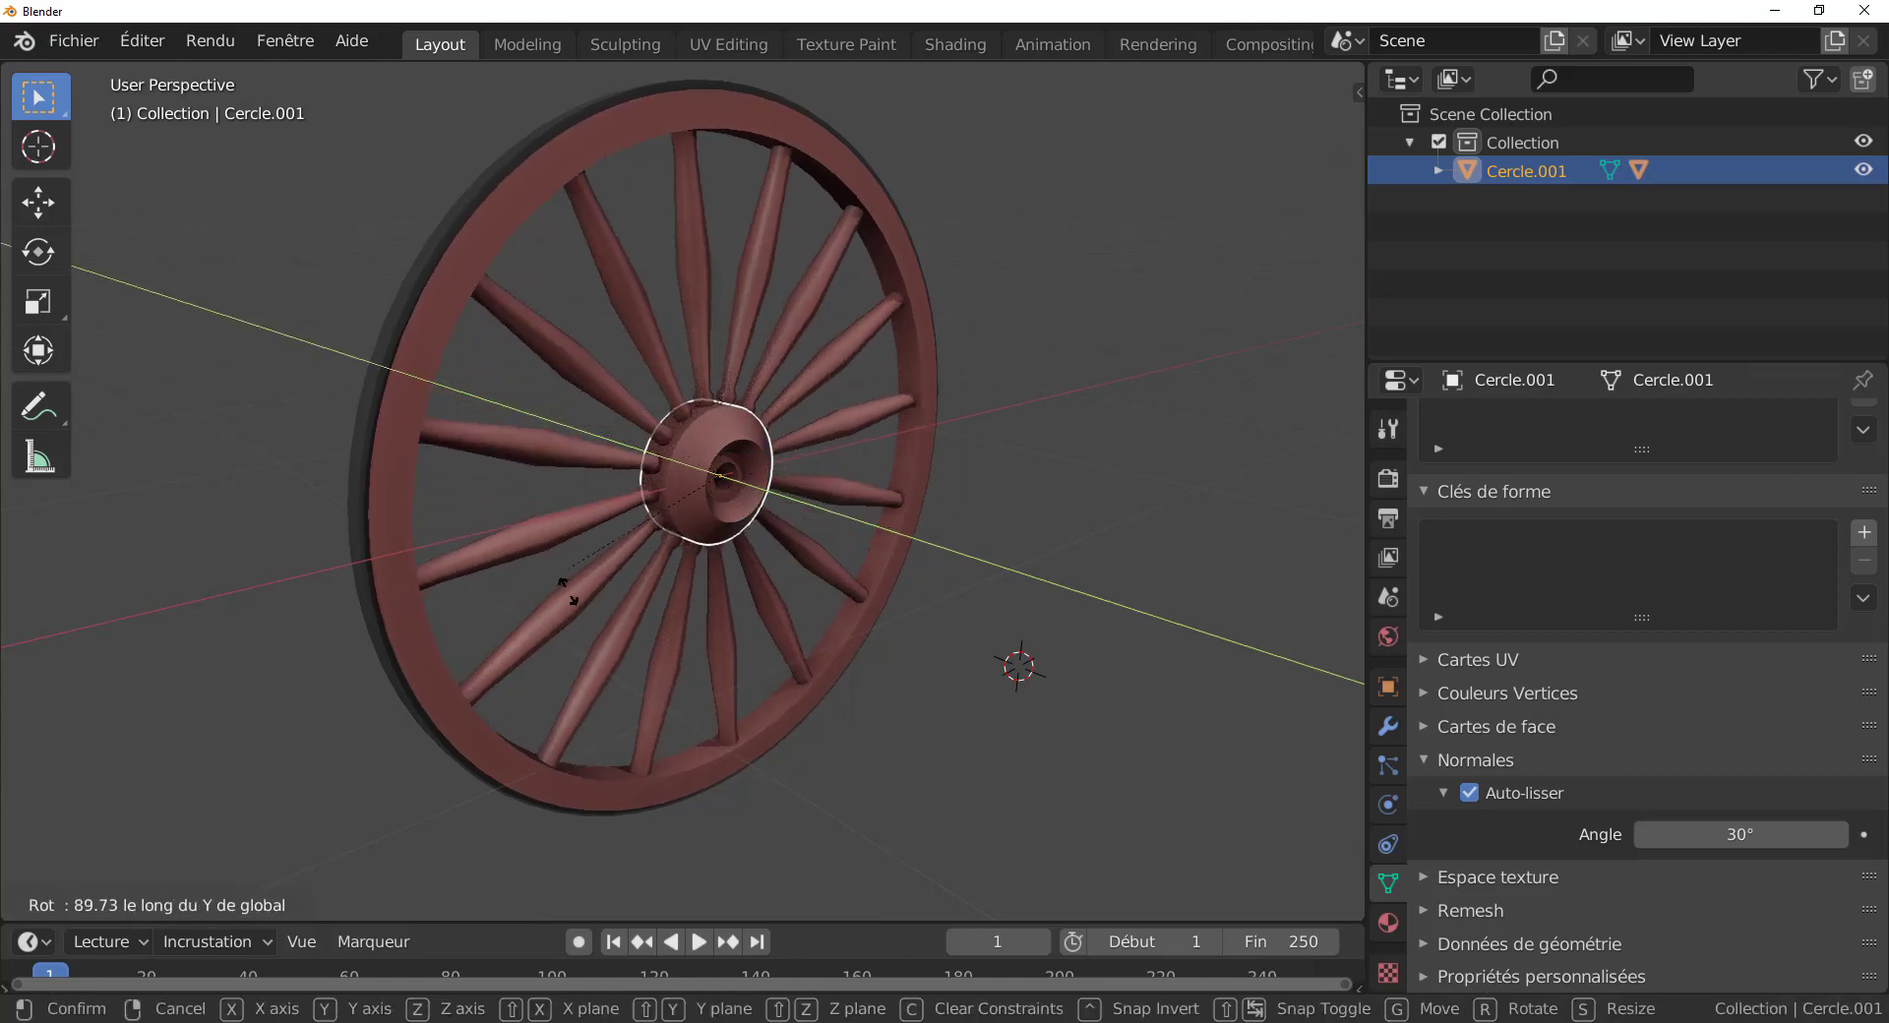
pyautogui.click(769, 667)
pyautogui.moveTo(769, 667); pyautogui.dragTo(661, 644, button='middle')
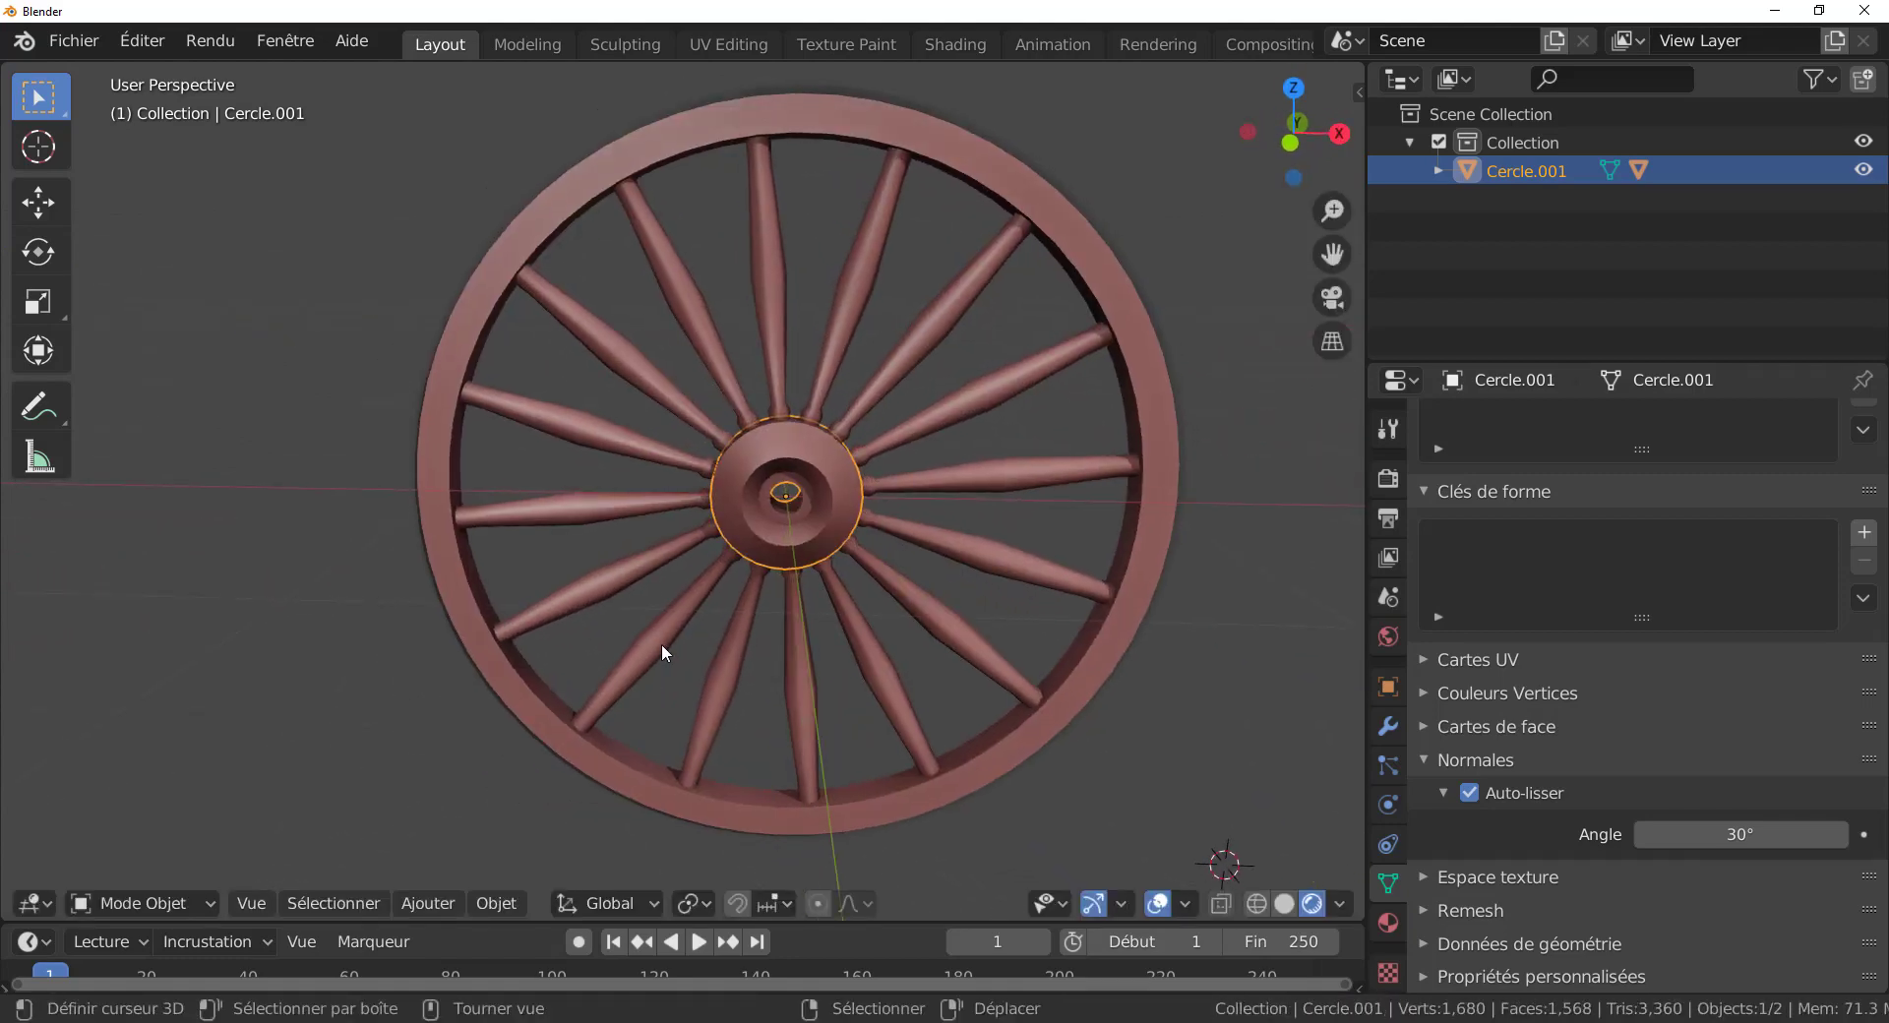
# Deselect the hub in Object Mode and widen the 3D viewport by narrowing the properties area.
pyautogui.press('Tab')
pyautogui.press('Tab')
pyautogui.moveTo(753, 689); pyautogui.dragTo(957, 716, button='middle')
pyautogui.click(935, 635)
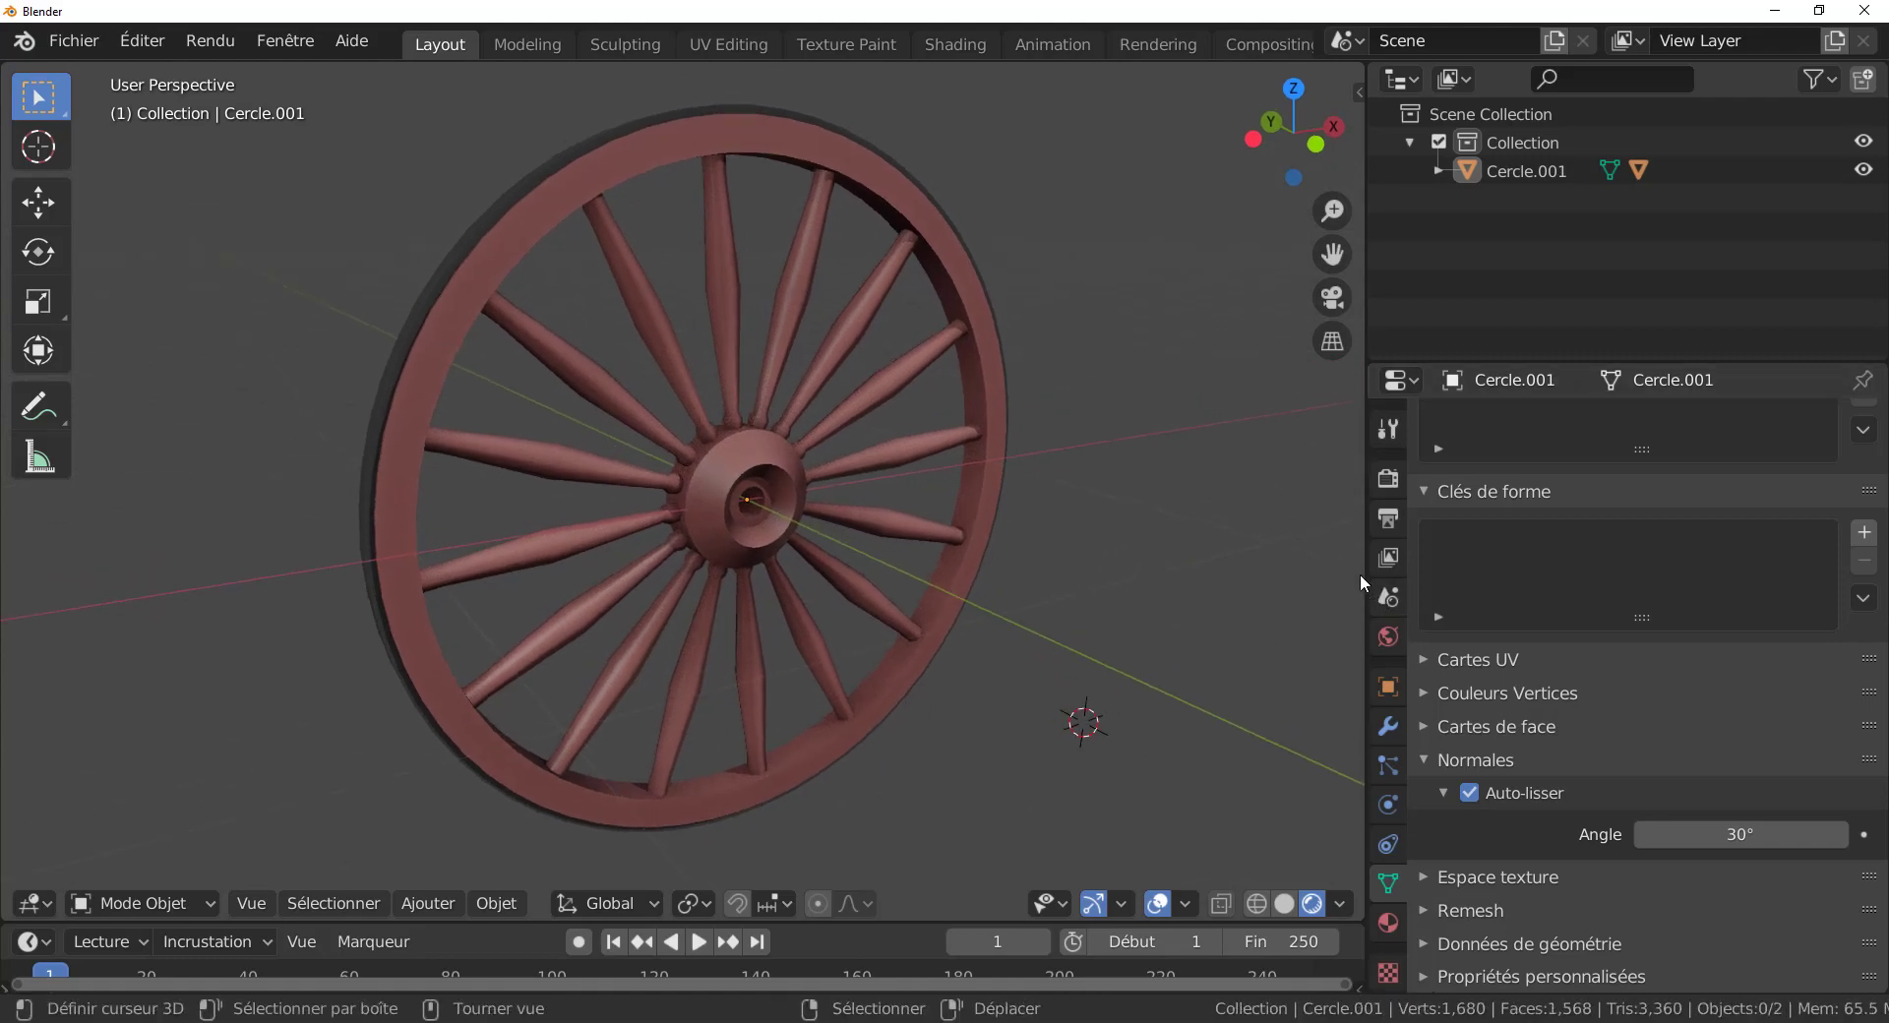
pyautogui.moveTo(1366, 554); pyautogui.dragTo(1552, 554)
# Examine the finished wheel from several angles, checking the hub, spokes, rim and outer band.
pyautogui.moveTo(1299, 651); pyautogui.dragTo(1261, 647, button='middle')
pyautogui.press('Tab')
pyautogui.press('Tab')
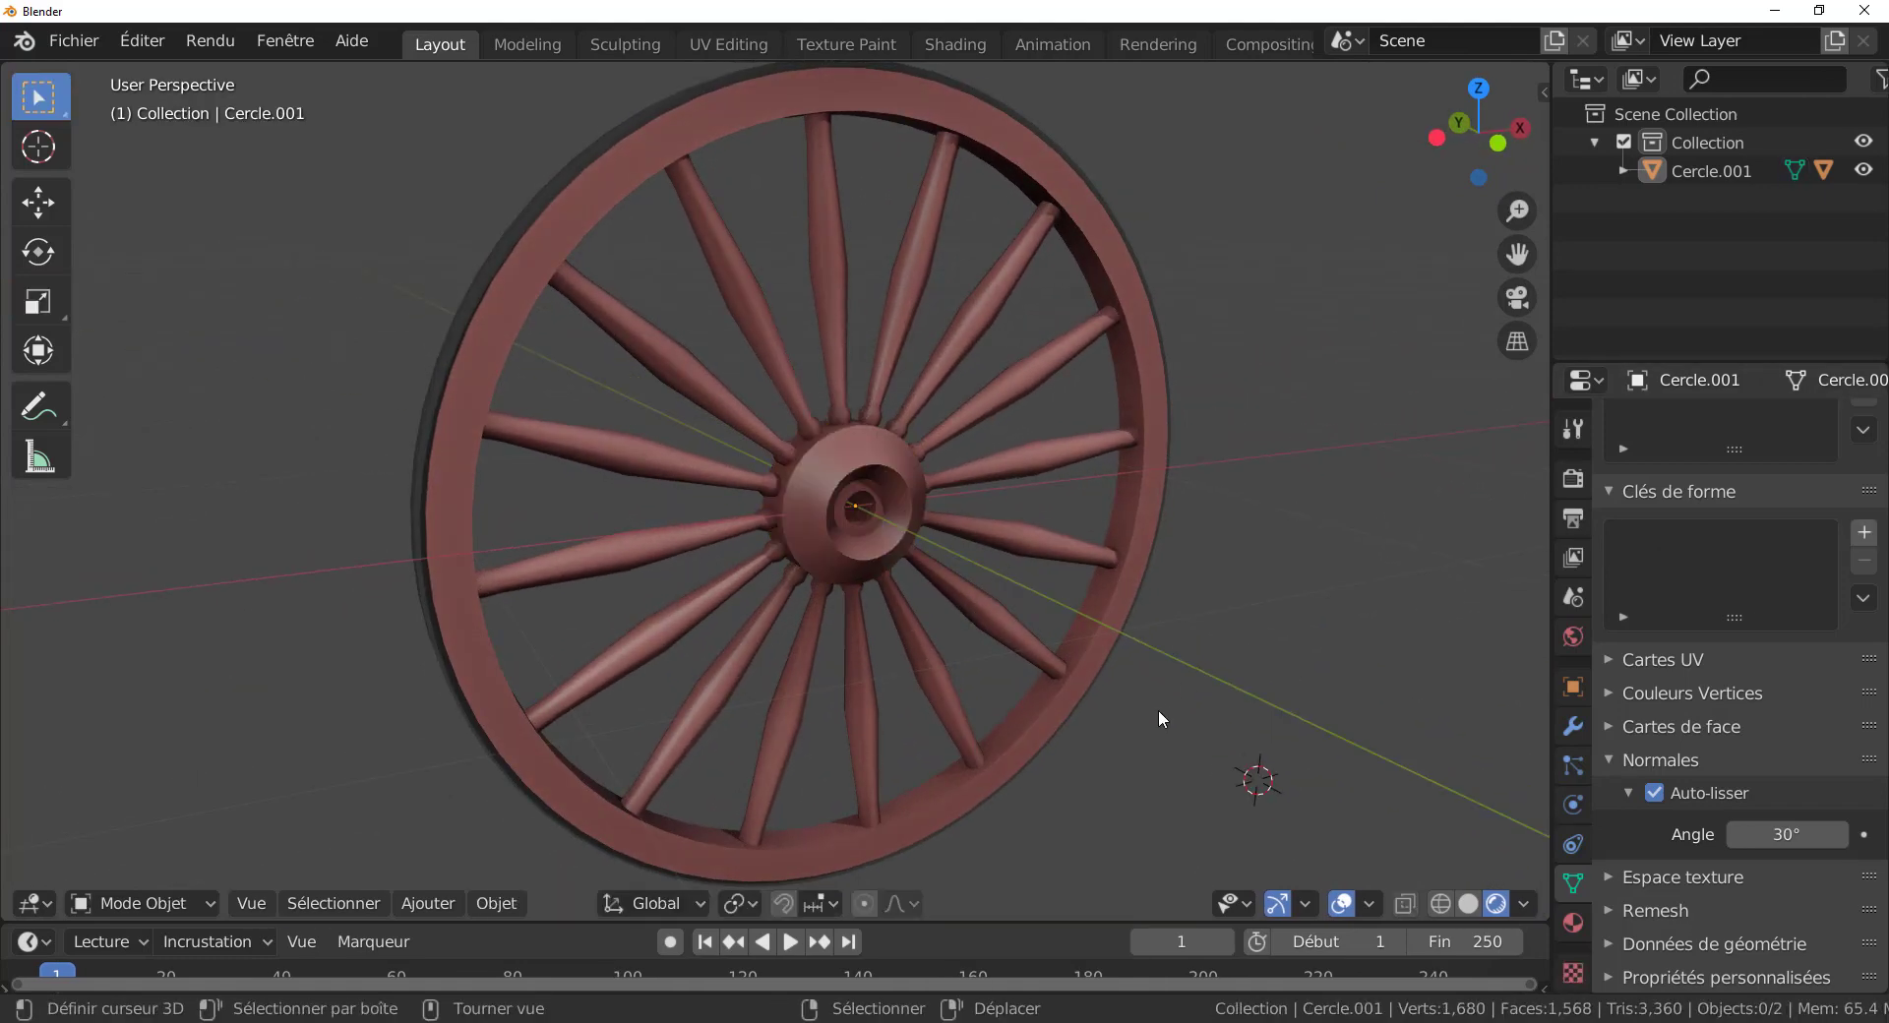
pyautogui.moveTo(1159, 711); pyautogui.dragTo(1185, 677, button='middle')
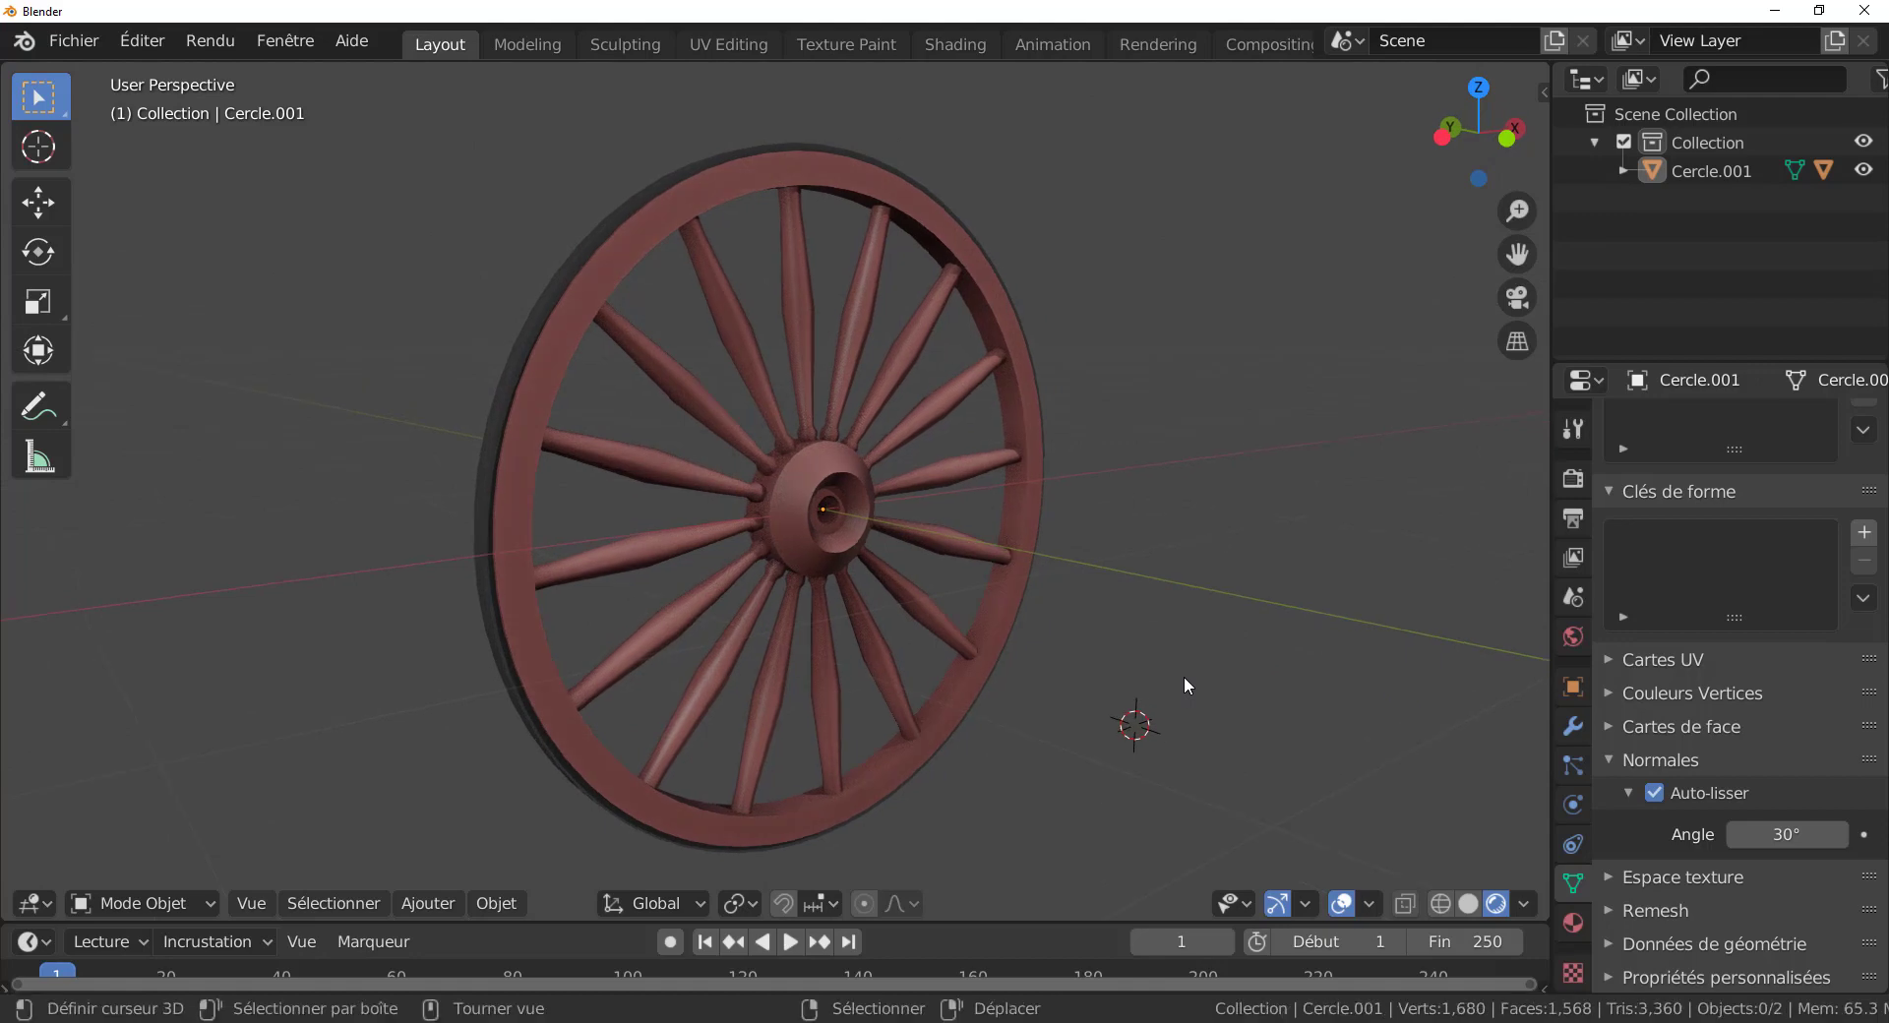
pyautogui.moveTo(1120, 733); pyautogui.dragTo(1160, 698, button='middle')
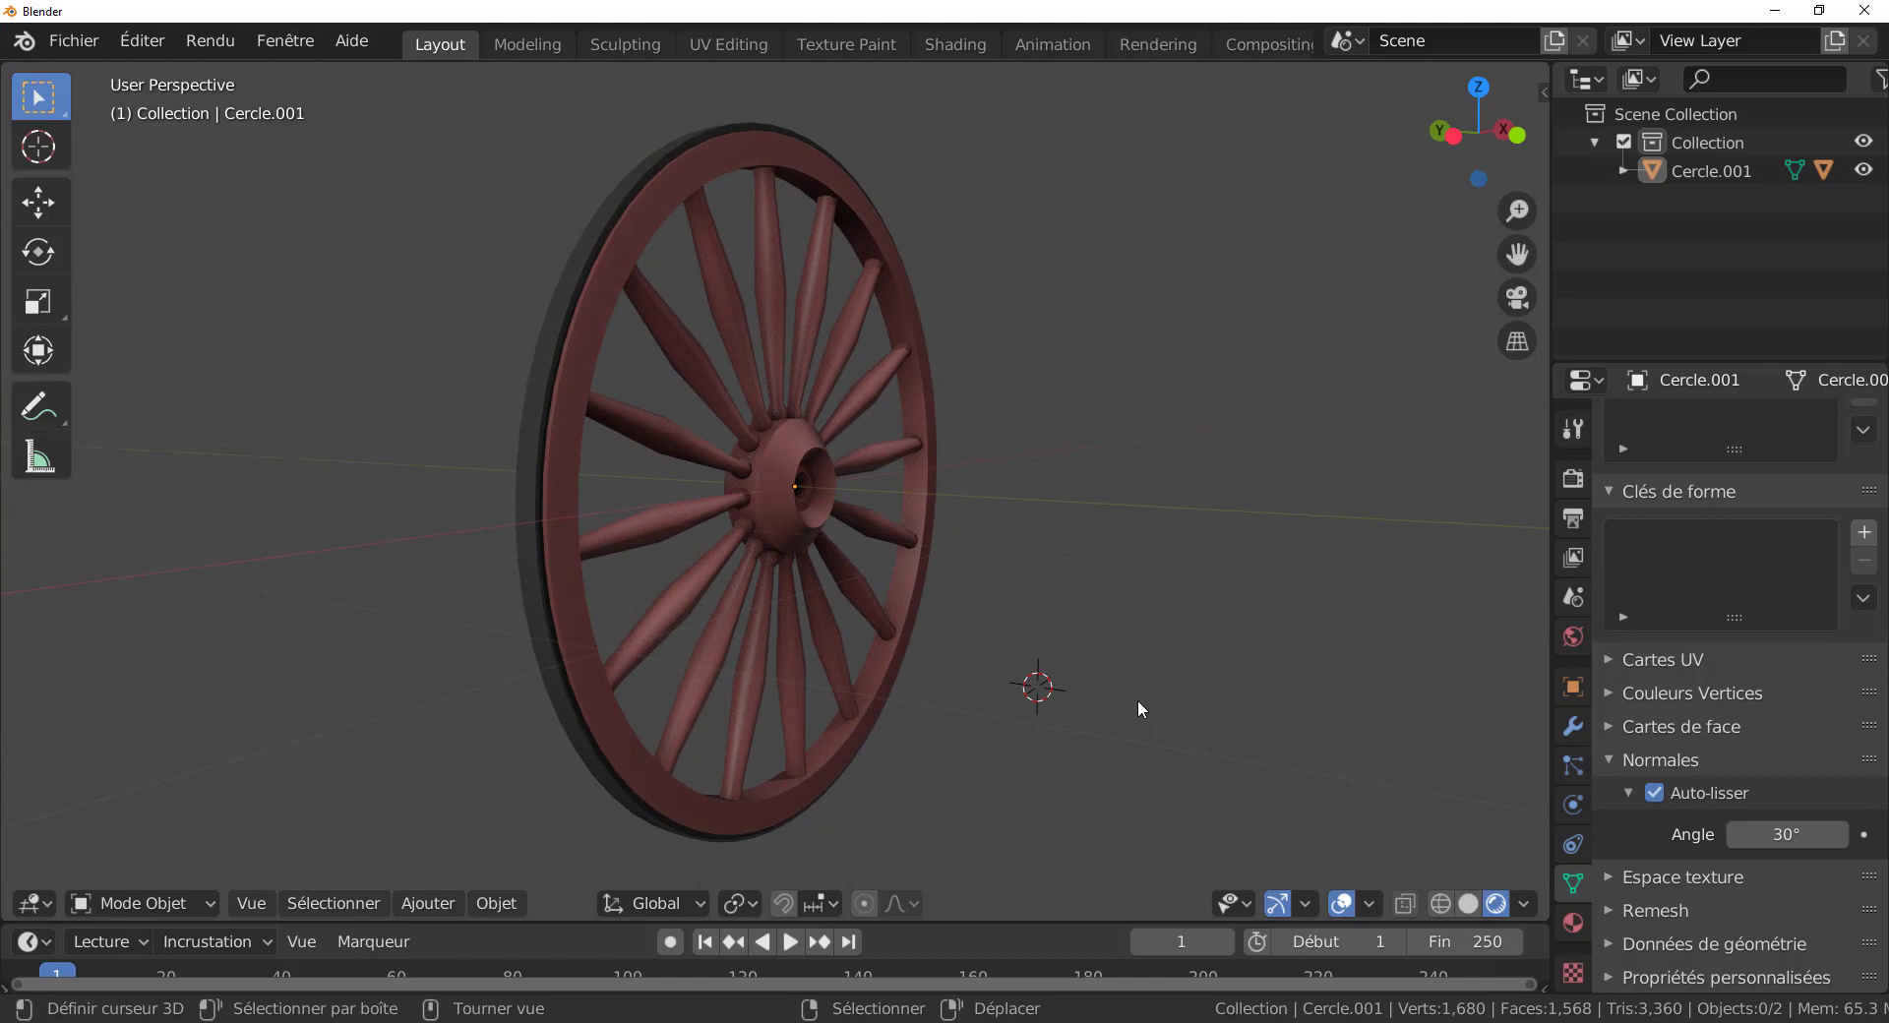
pyautogui.moveTo(1208, 718); pyautogui.dragTo(1148, 734, button='middle')
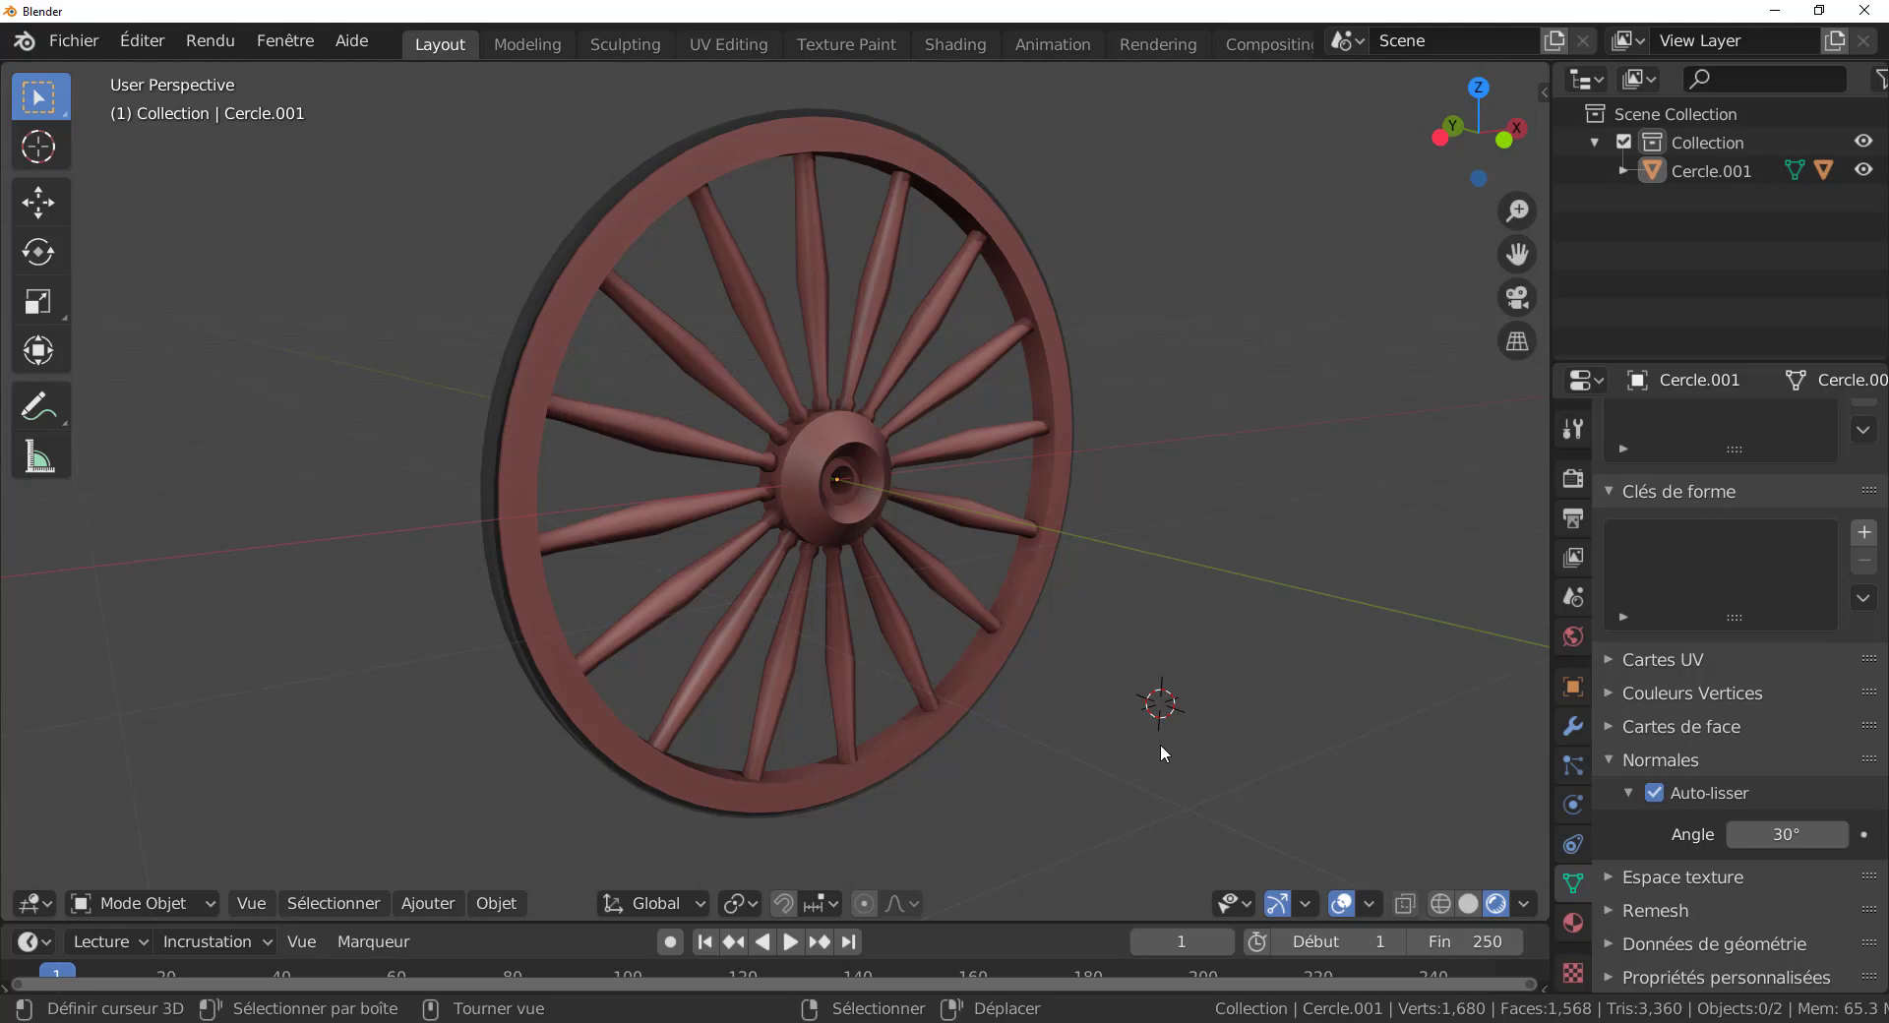
pyautogui.moveTo(1113, 752); pyautogui.dragTo(1135, 754, button='middle')
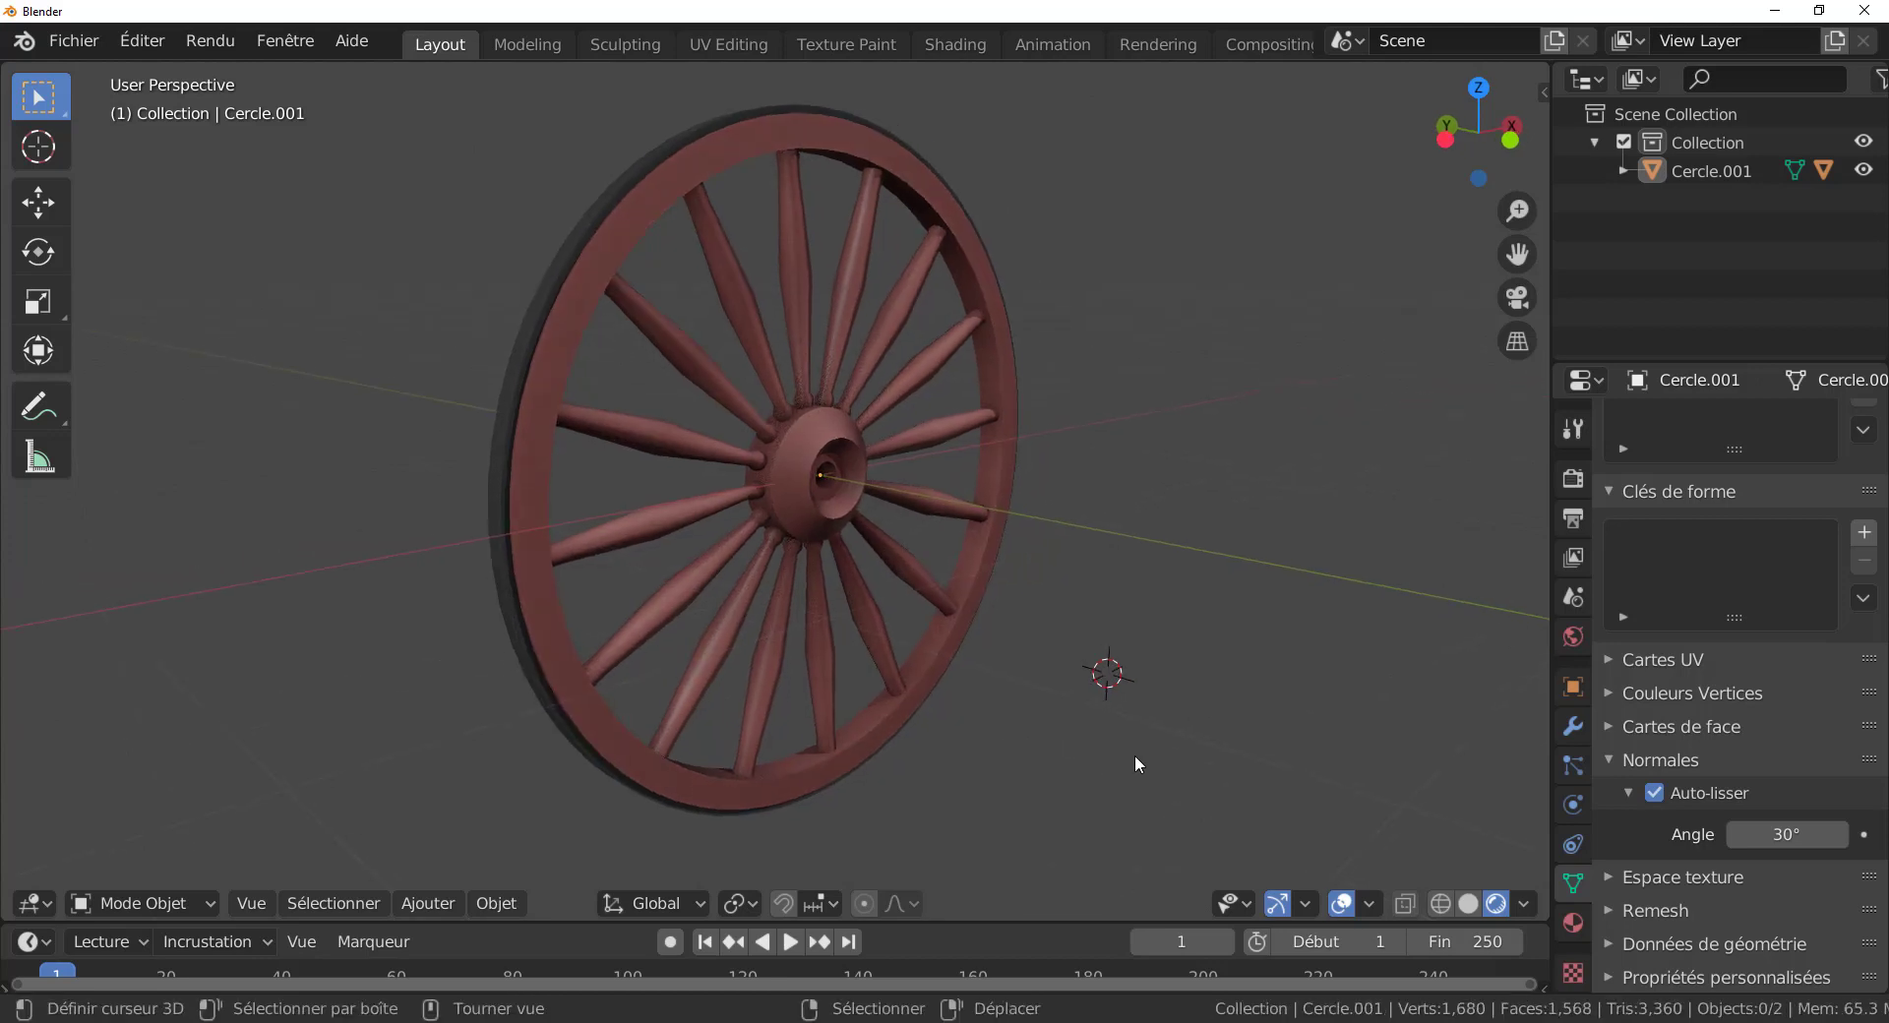